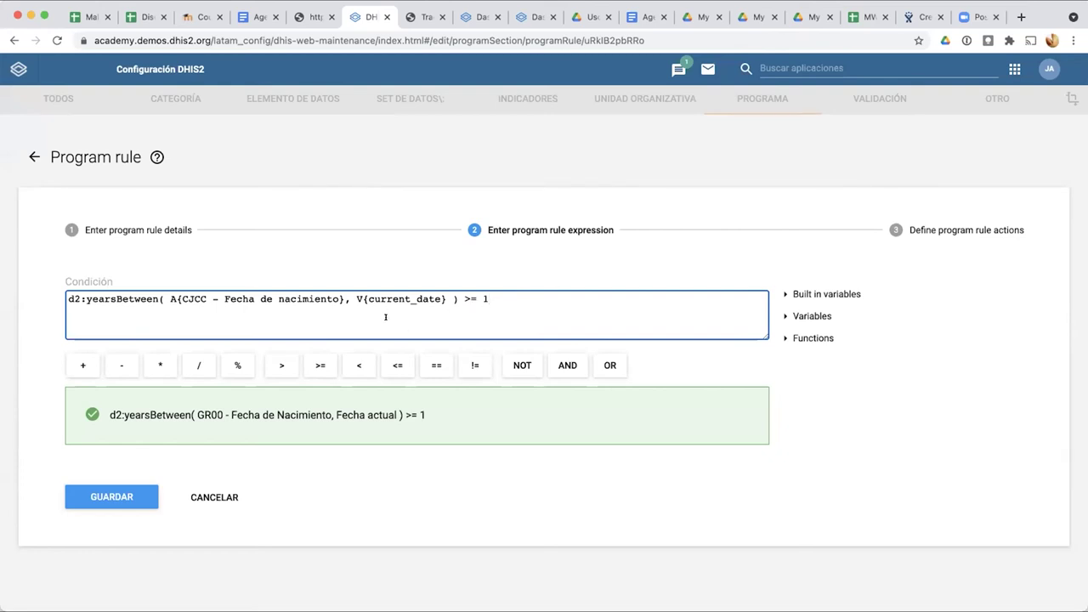
Step: Select V{current_date} within the d2:yearsBetween age condition
left_click_drag(357, 299, 451, 298)
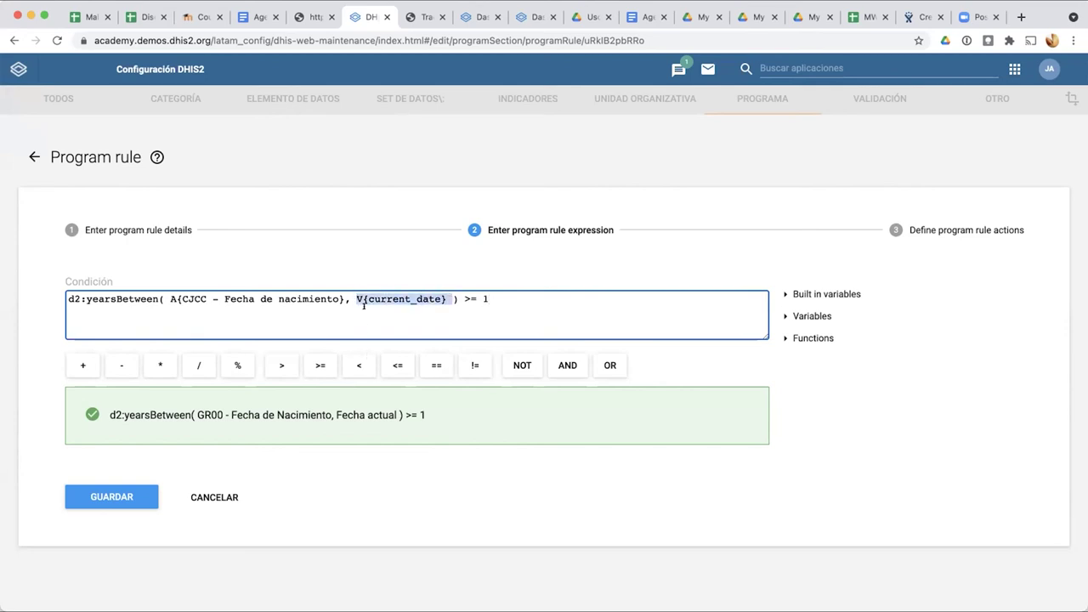
left_click(358, 303)
left_click_drag(354, 297, 442, 295)
left_click(385, 316)
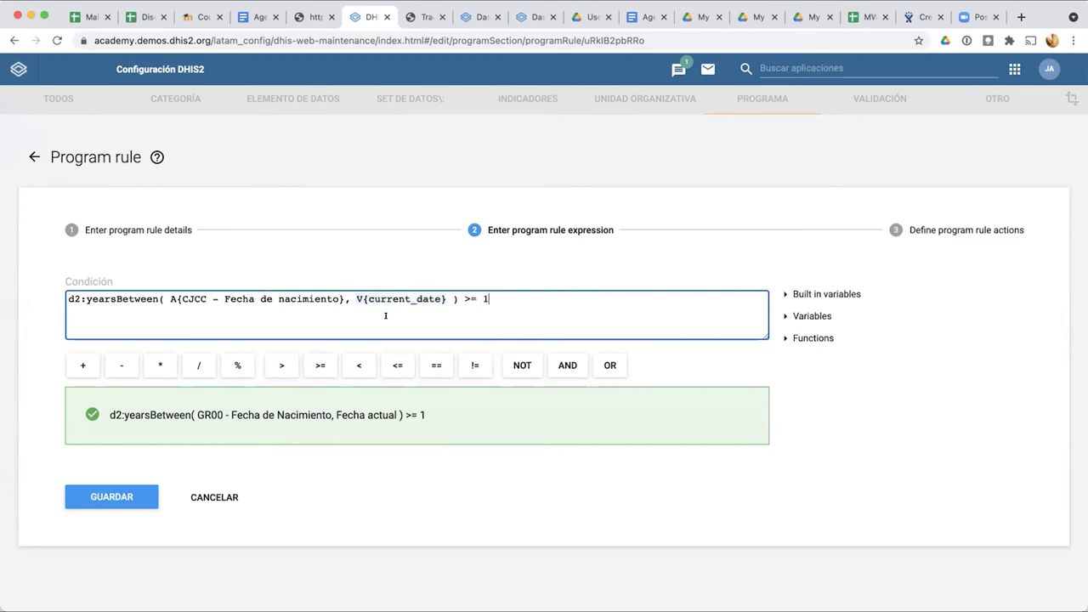
left_click_drag(355, 299, 441, 293)
left_click(481, 313)
left_click_drag(355, 298, 443, 294)
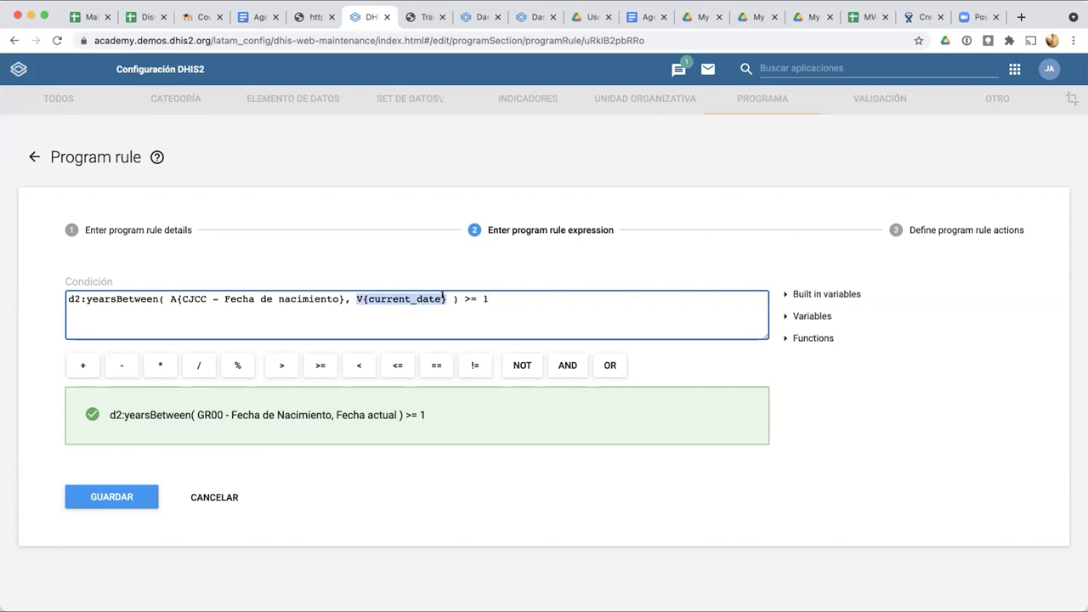
left_click(346, 298)
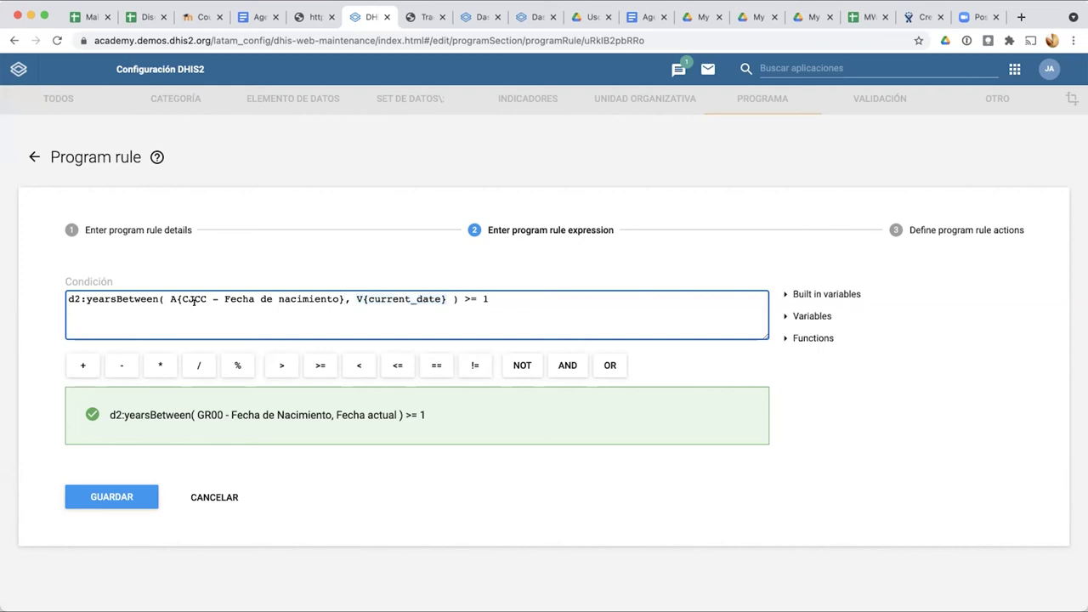
left_click(335, 293)
Step: Review both yearsBetween arguments and expand the Built in variables list beside the condition
left_click(164, 298)
key("shift+Home")
left_click_drag(344, 299, 449, 294)
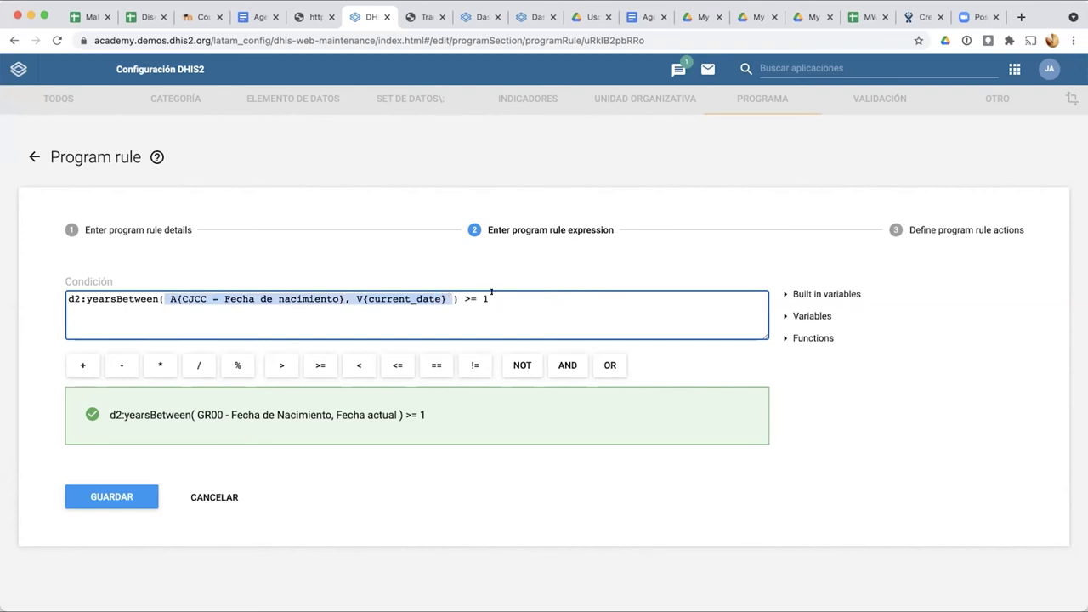
key("End")
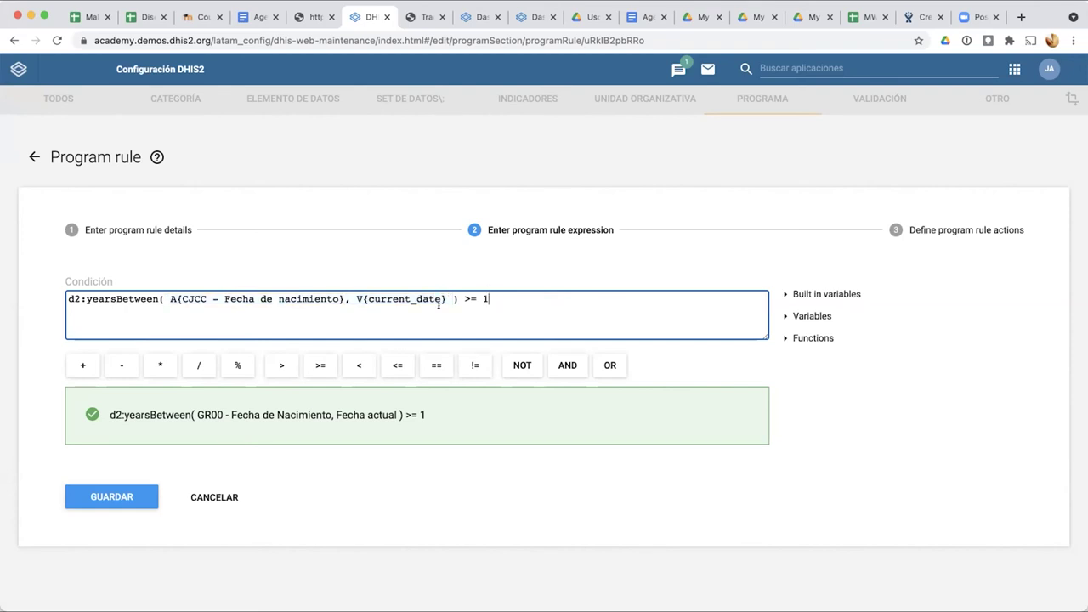
left_click_drag(356, 298, 451, 294)
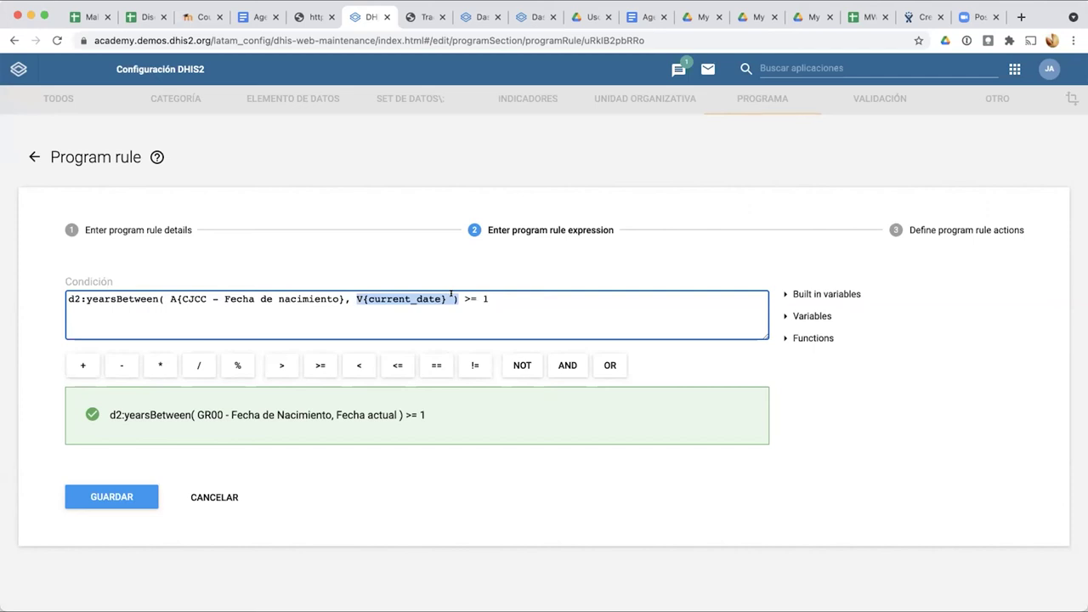
left_click(484, 299)
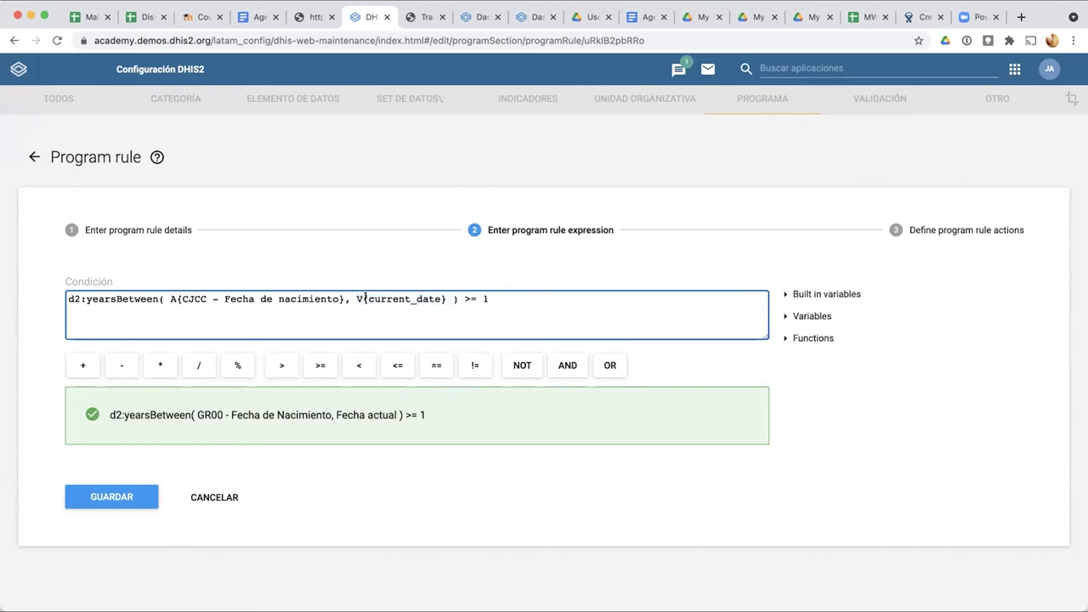
left_click_drag(354, 294, 442, 286)
left_click(513, 296)
left_click(785, 297)
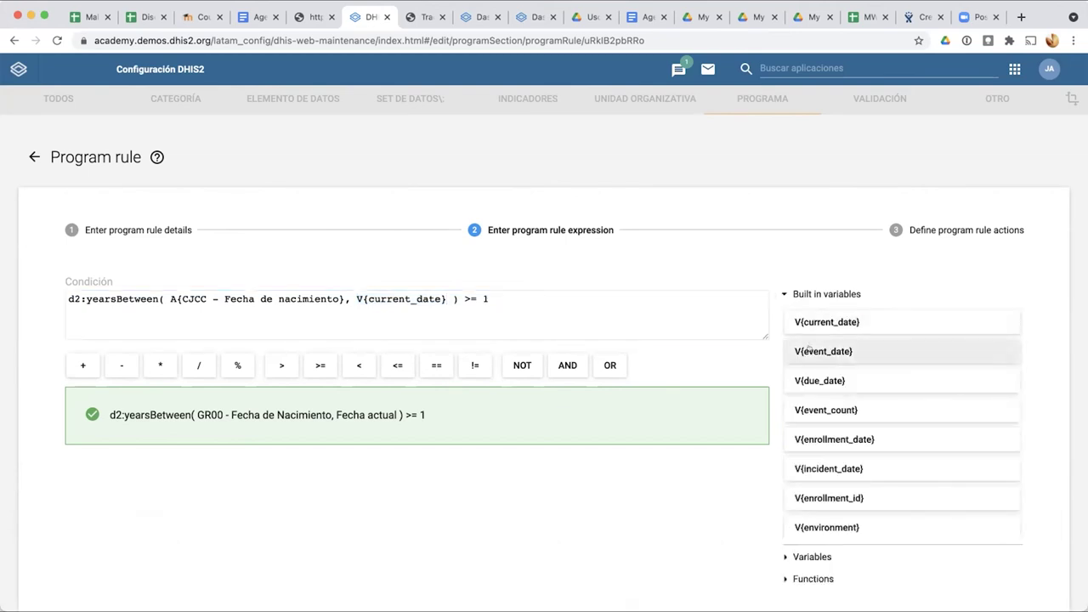
Step: Replace V{current_date} with V{event_date} in the rule condition
left_click(809, 350)
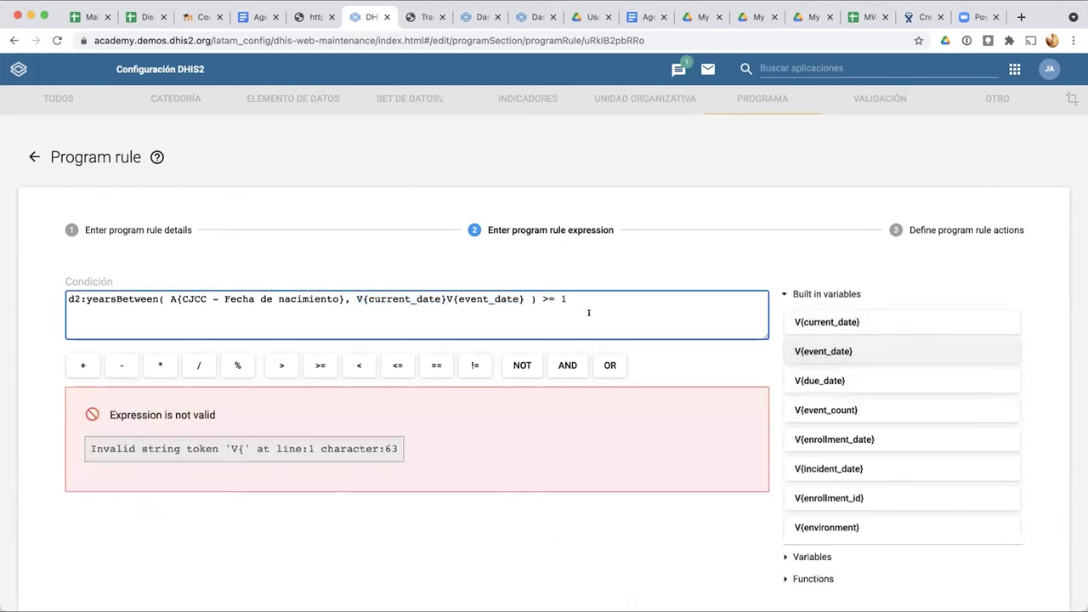
left_click_drag(447, 299, 355, 293)
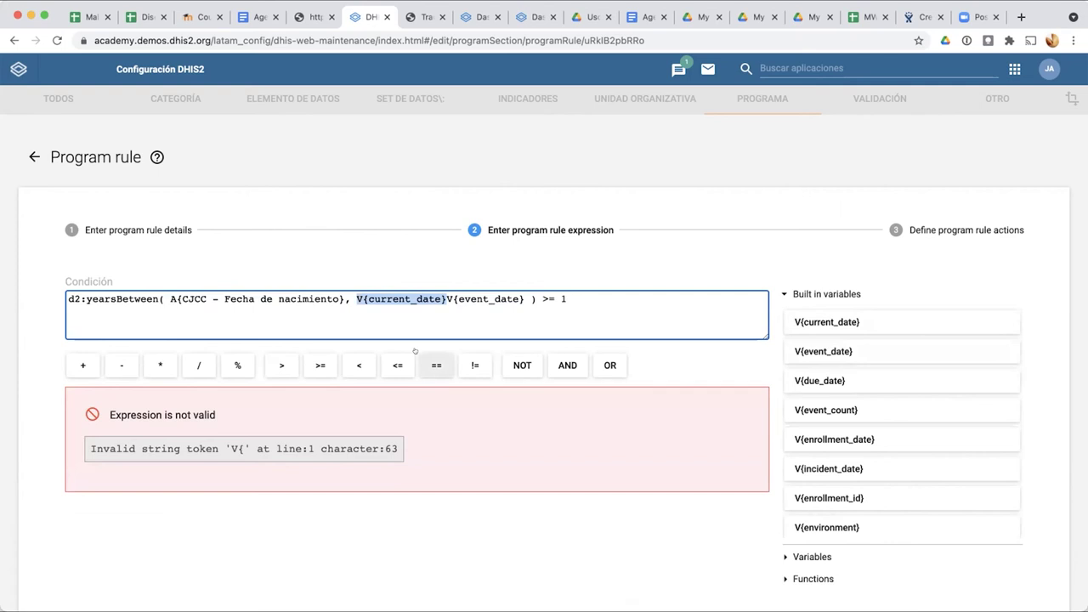
key("BackSpace")
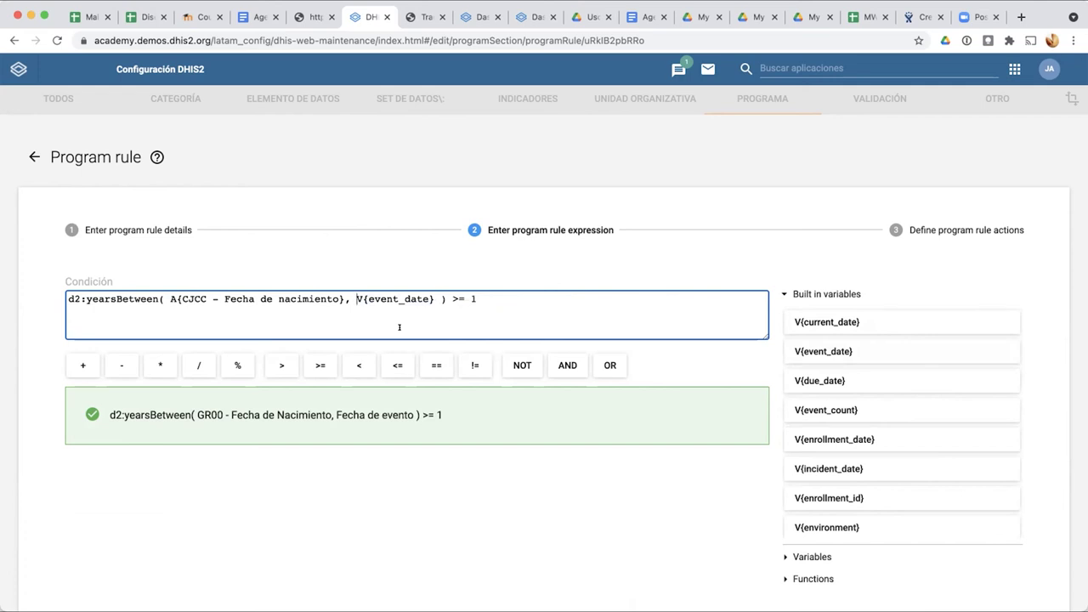
left_click_drag(354, 294, 432, 286)
key("super+c")
Step: Swap V{current_date} for V{event_date} in the Assign value action expression and commit it
left_click(903, 228)
left_click(480, 308)
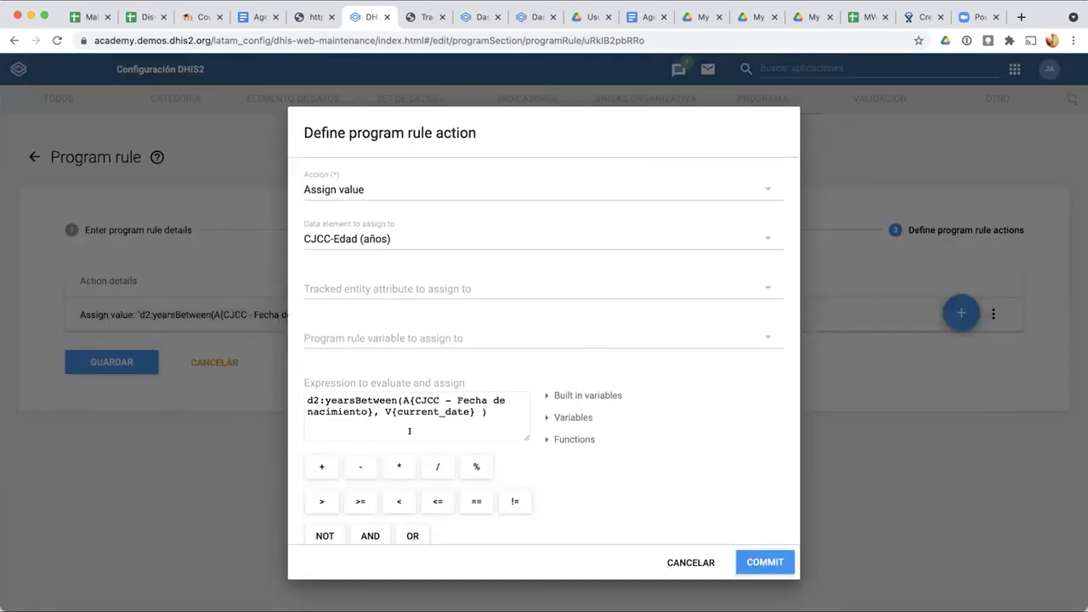
left_click_drag(384, 412, 475, 412)
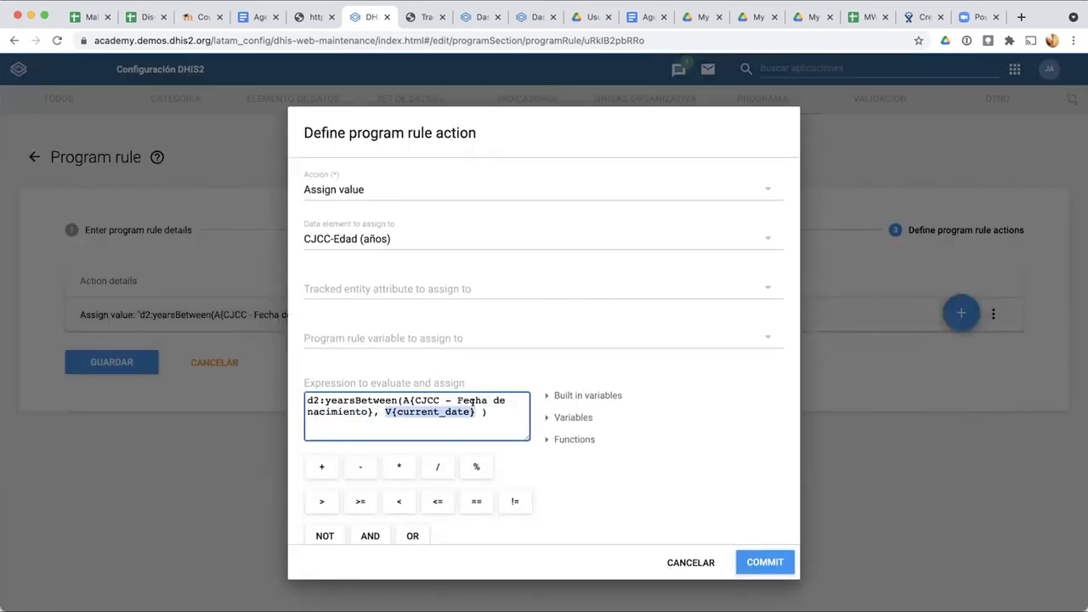
key("super+v")
left_click(761, 561)
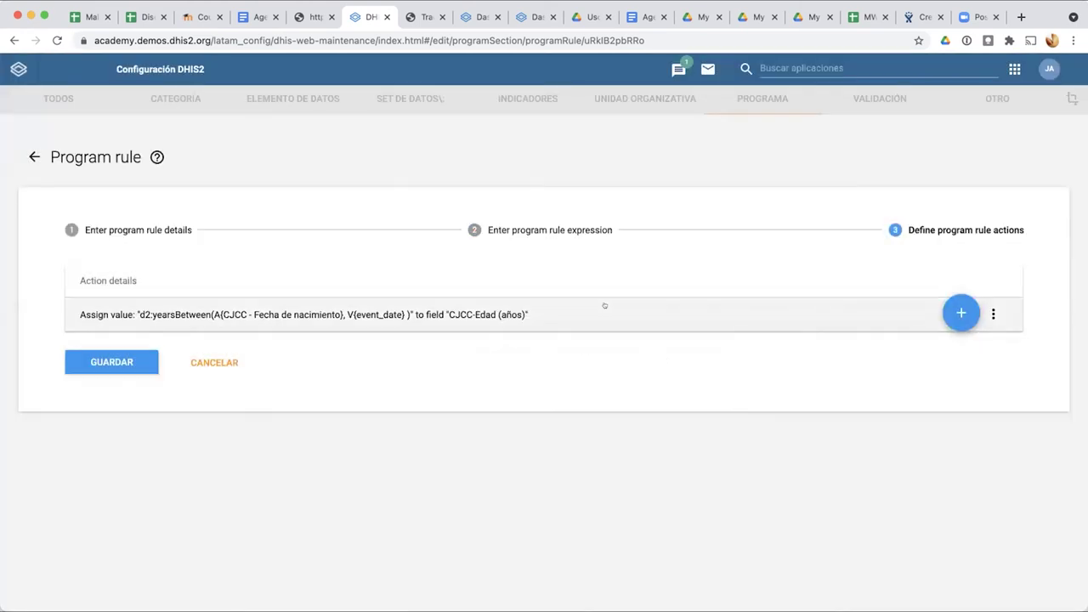
Step: Save the edited age rule and scroll the CJCC- Notificación Malaria rule list
left_click(141, 369)
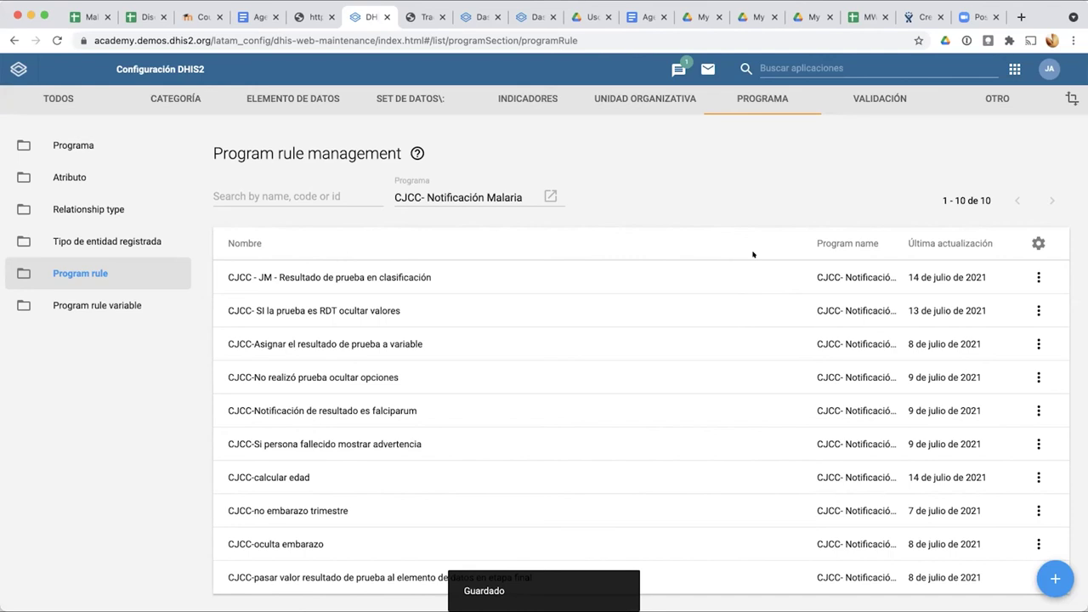
scroll(387, 509, "down", 2)
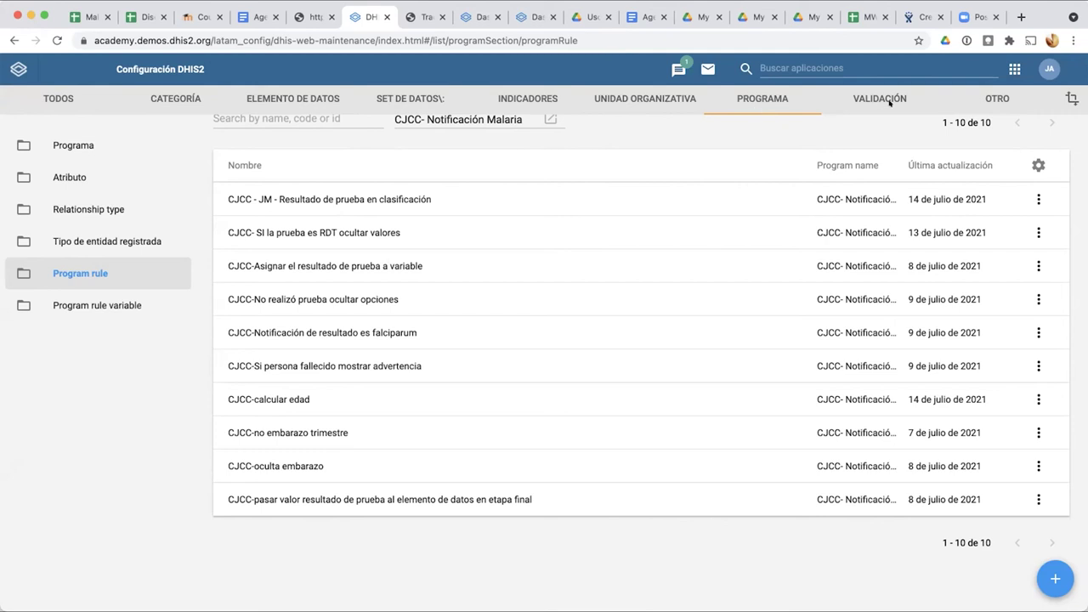
Step: Launch Tabla pivote from the DHIS2 apps grid
left_click(779, 66)
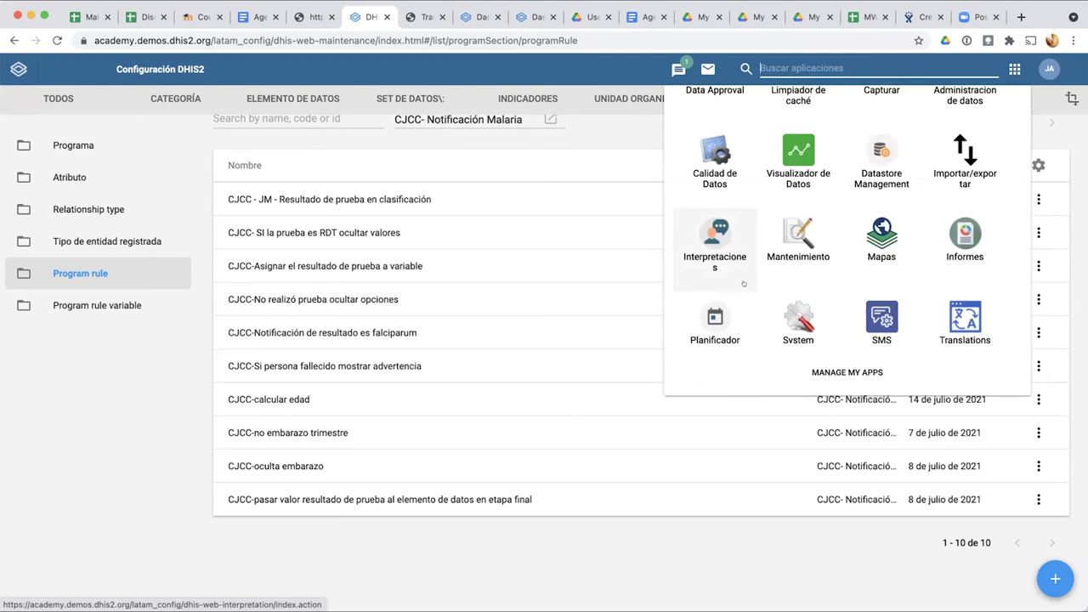
scroll(743, 283, "up", 6)
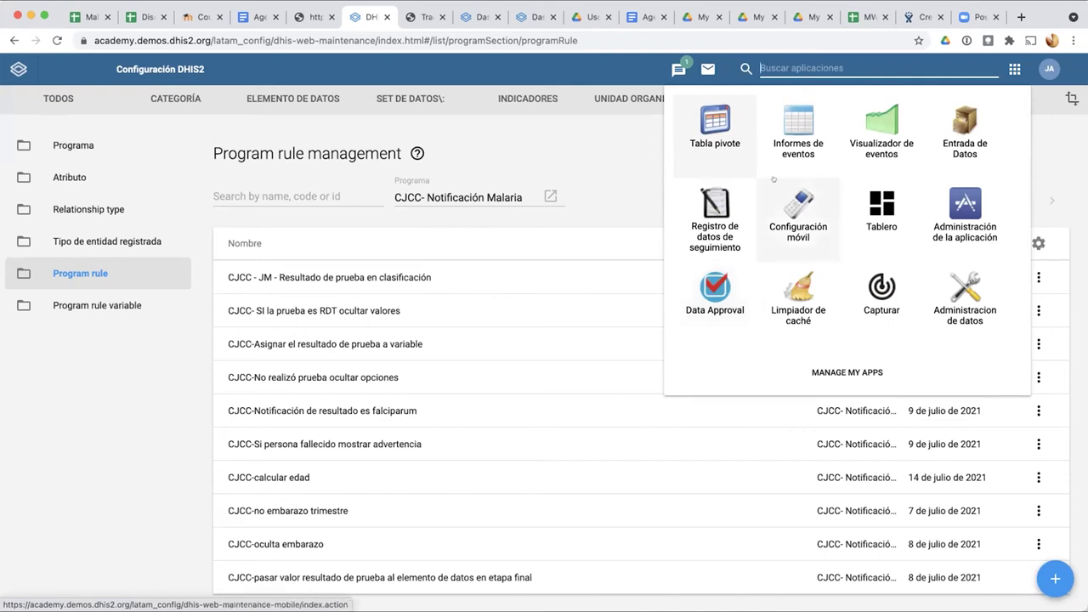
left_click(715, 123)
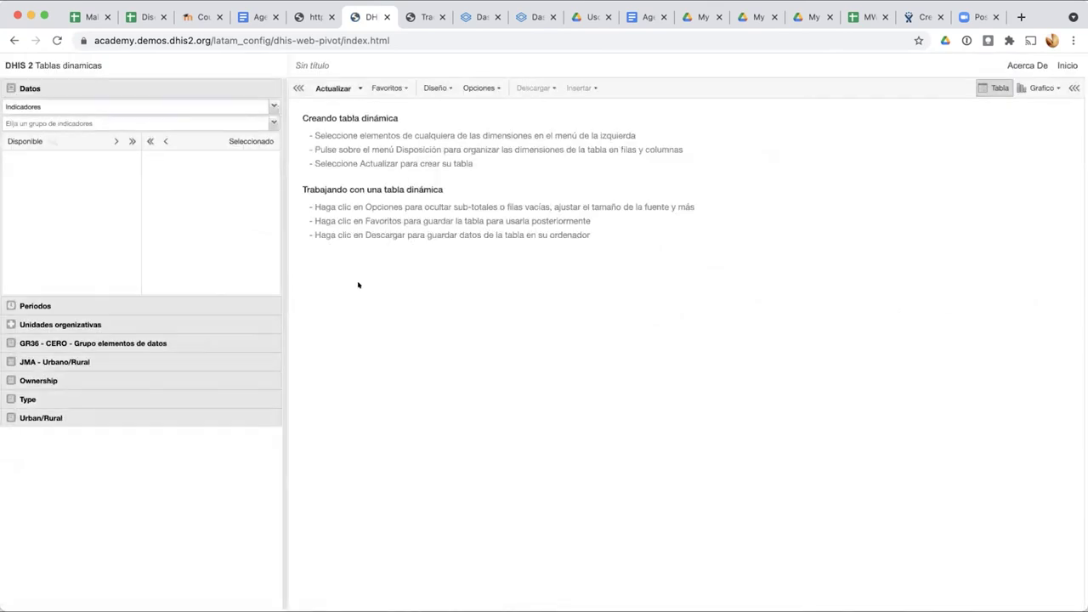
Step: Open the saved favourite 'JMA - Casos de malaria reportados' from Favoritos
left_click(400, 90)
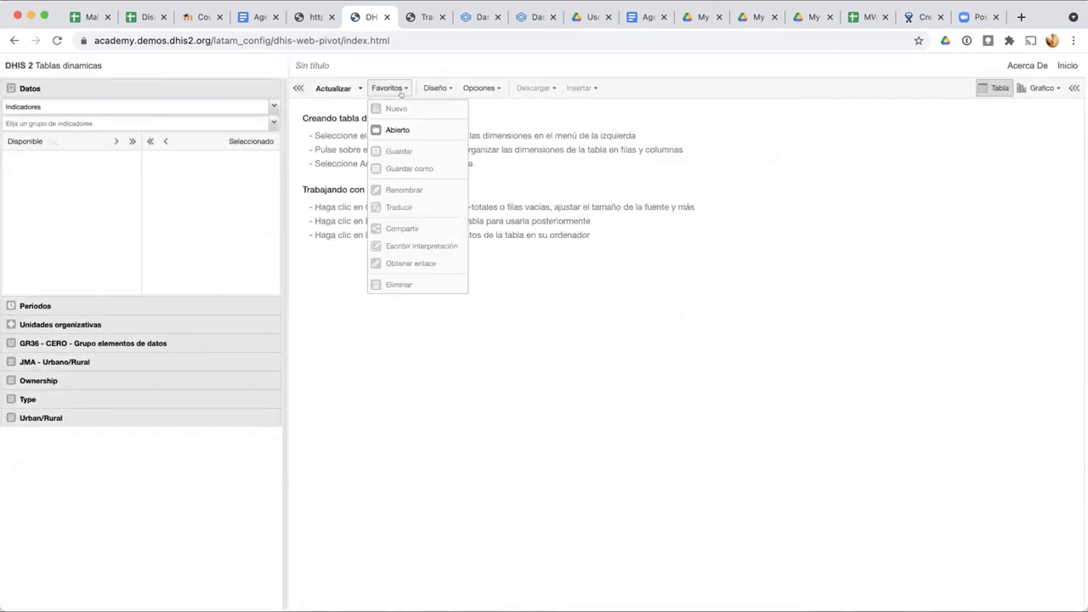
left_click(399, 127)
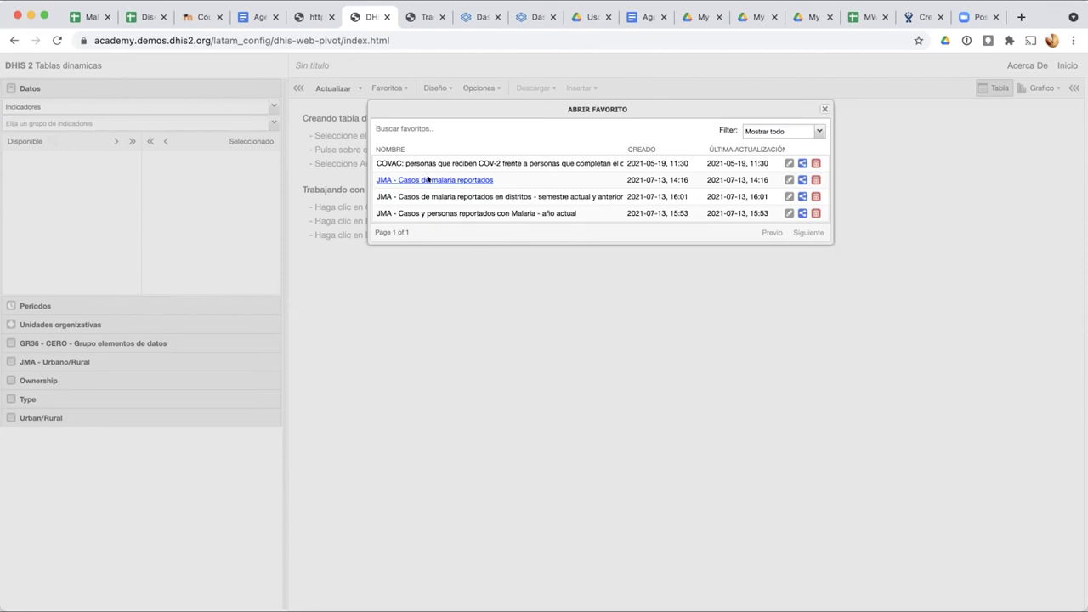
left_click(425, 180)
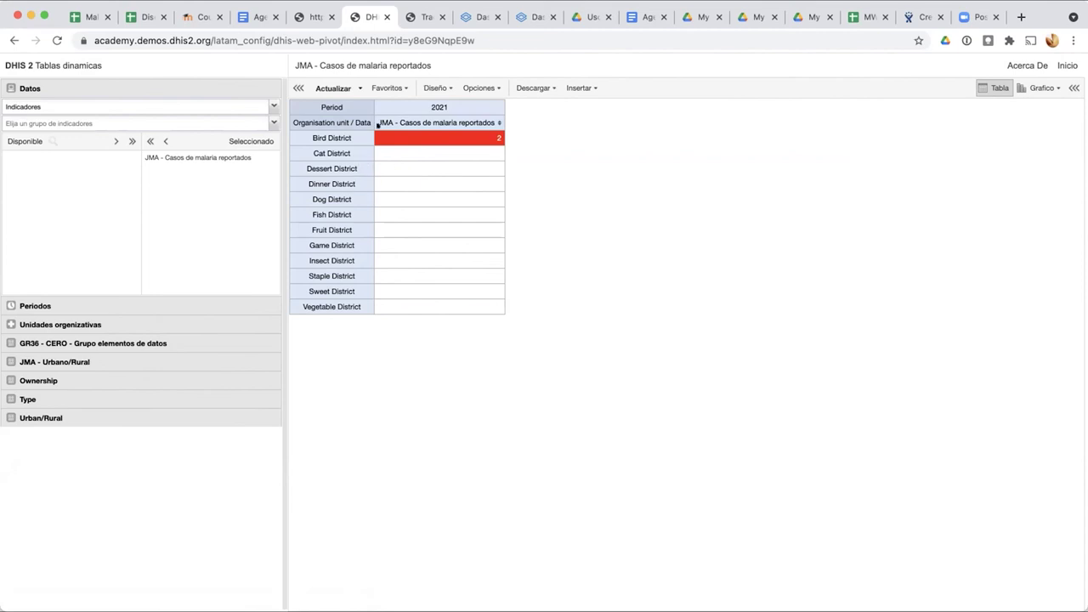
Step: Load the district semester comparison favourite and expand the JMA - Urbano/Rural dimension
left_click(390, 87)
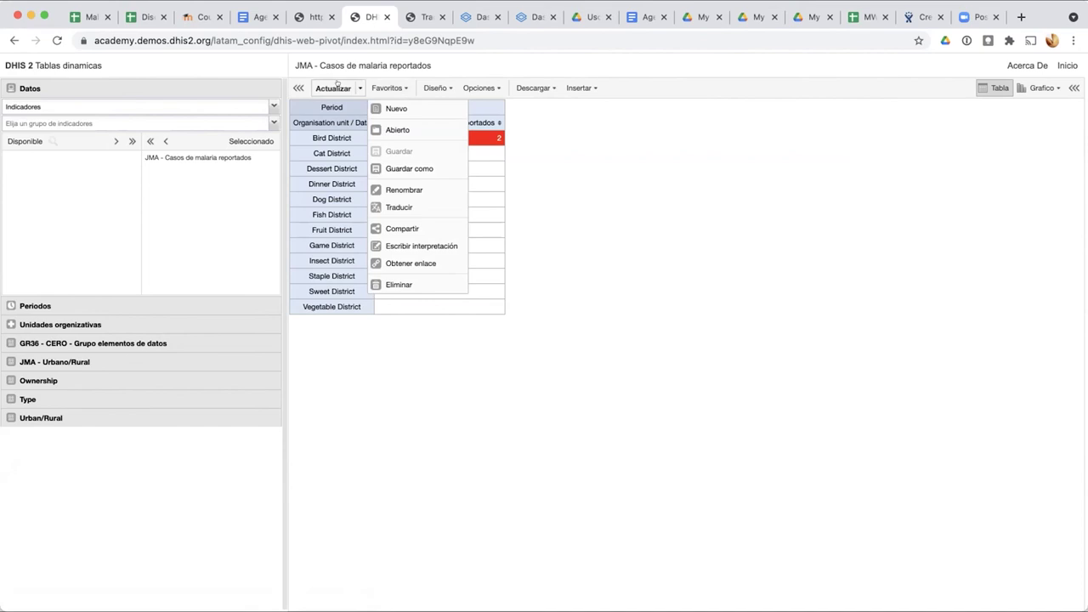
left_click(398, 129)
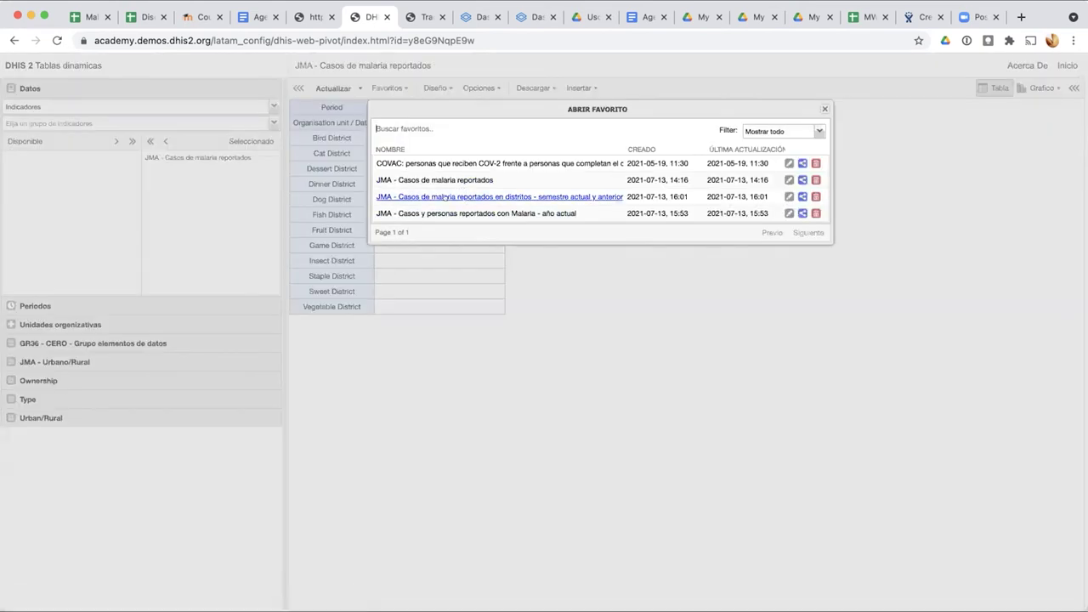
left_click(444, 198)
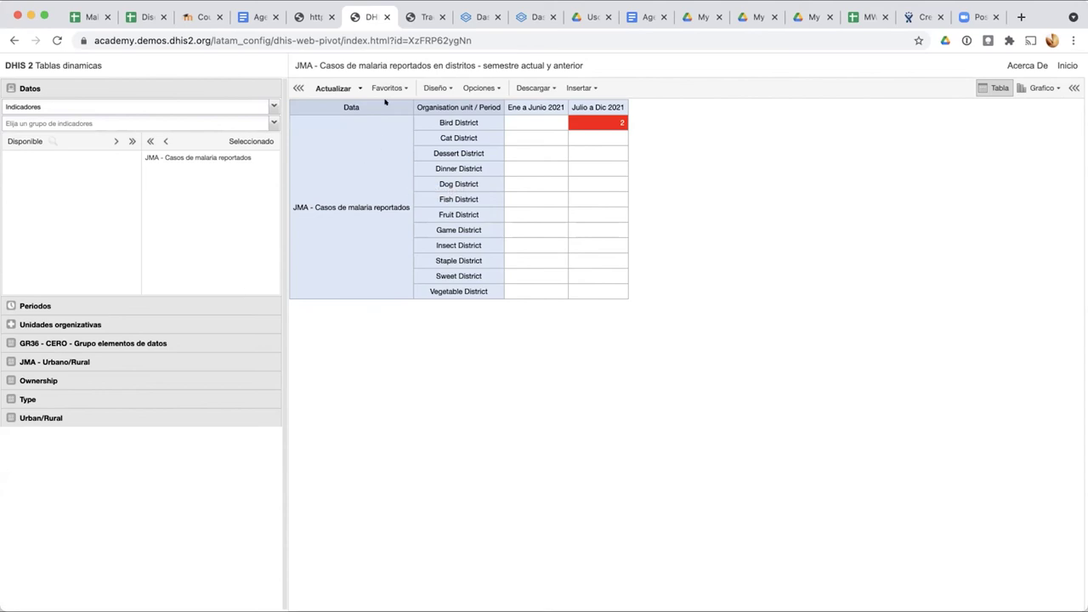
left_click(85, 362)
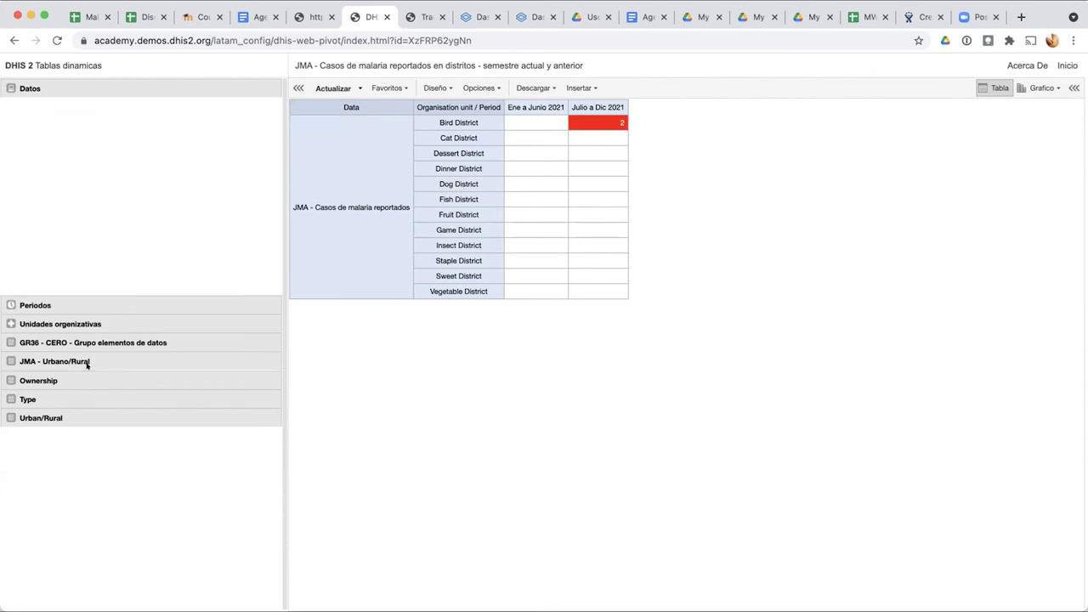
Step: Open the favourite 'JMA - Casos y personas reportados con Malaria - año actual'
left_click(372, 90)
left_click(384, 127)
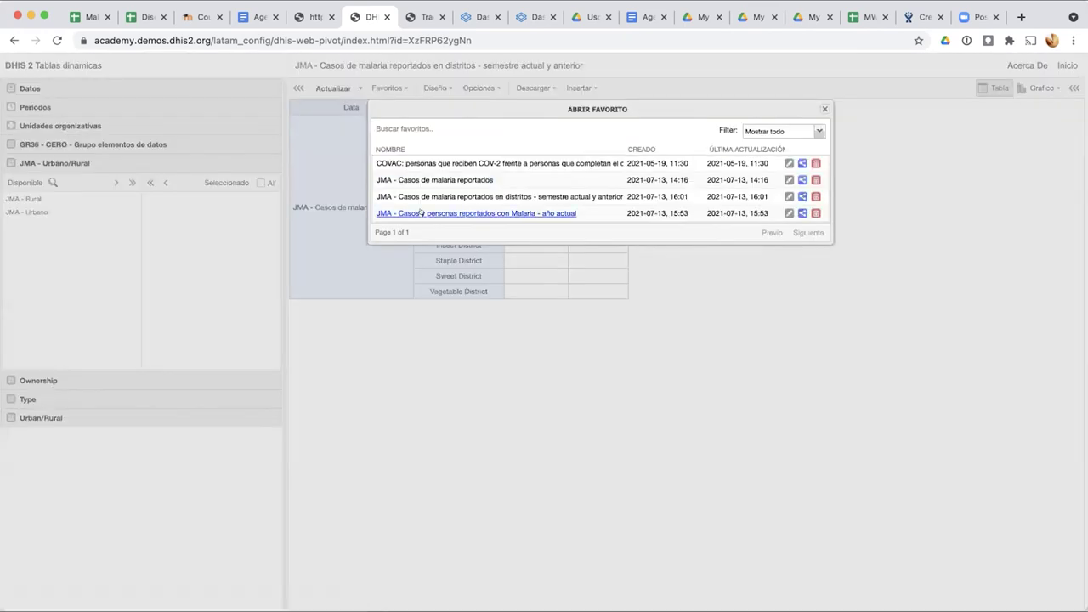
left_click(421, 213)
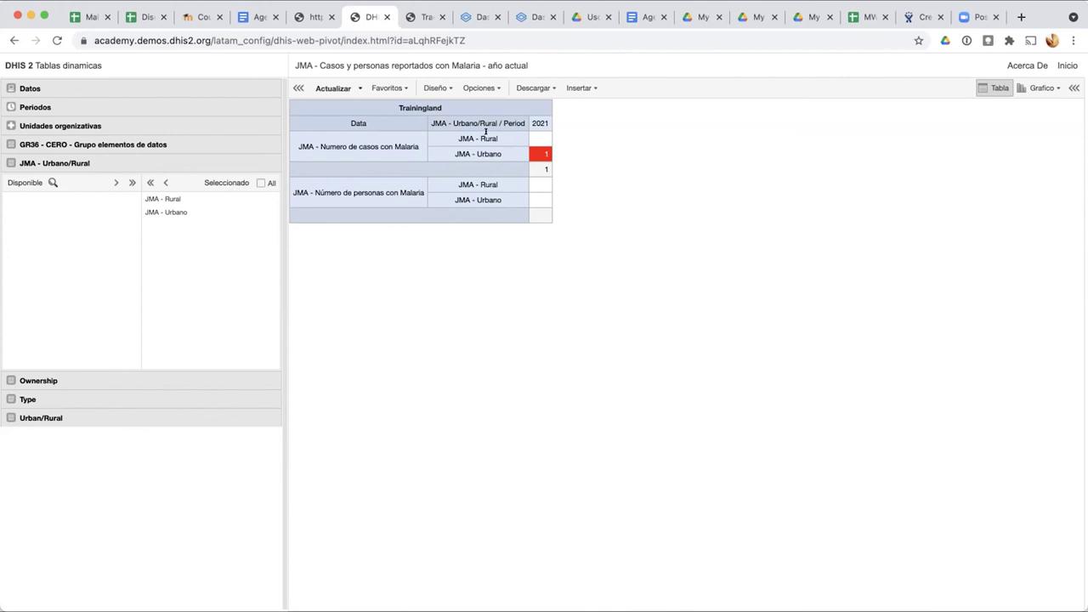
Step: Review the pivot table showing 1 urban case in 2021, then switch to the Google Sheets tab
scroll(485, 132, "up", 5)
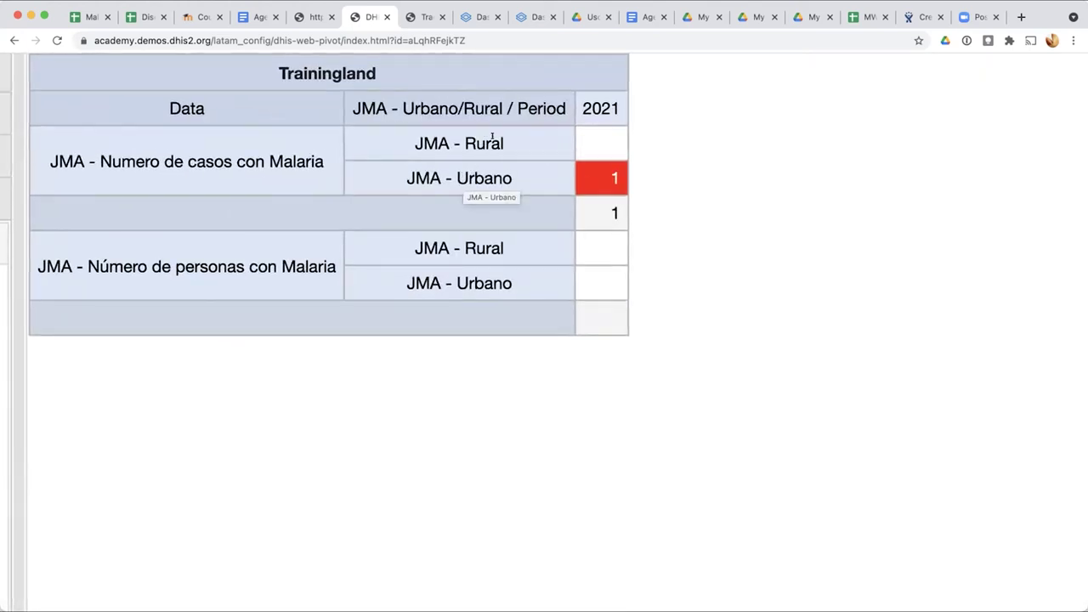
scroll(484, 136, "down", 5)
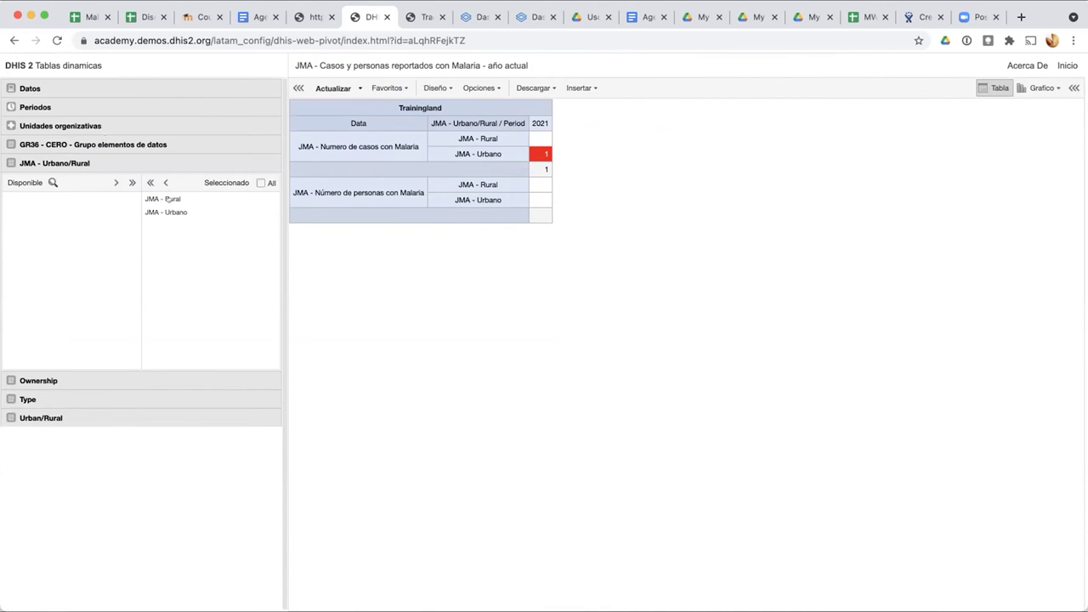
left_click(143, 9)
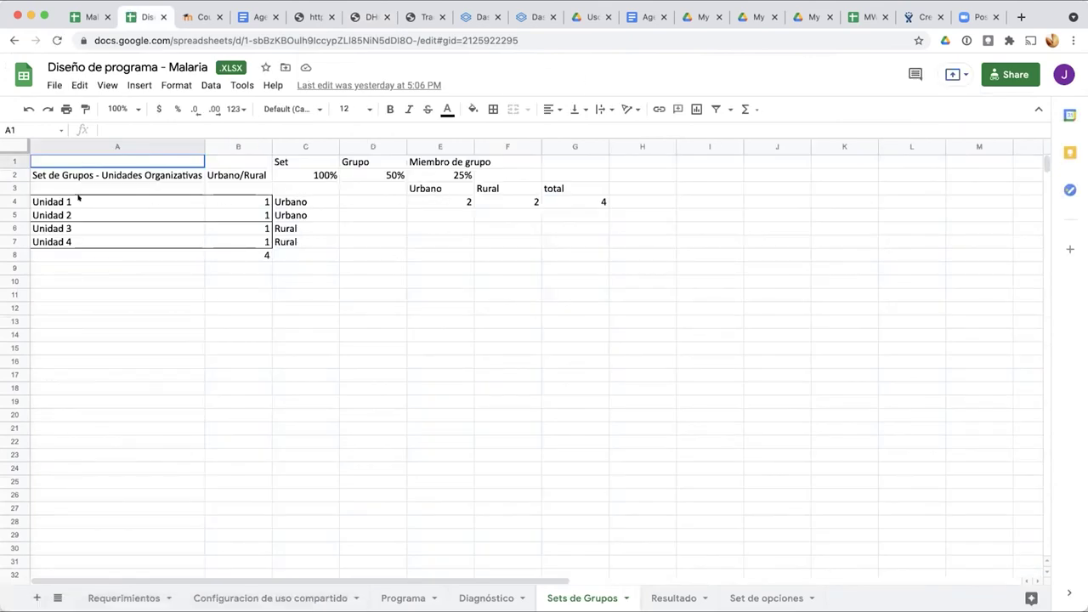
Step: Put an outer border around the Unidad 1–3 rows in A4:C6
left_click_drag(68, 202, 322, 229)
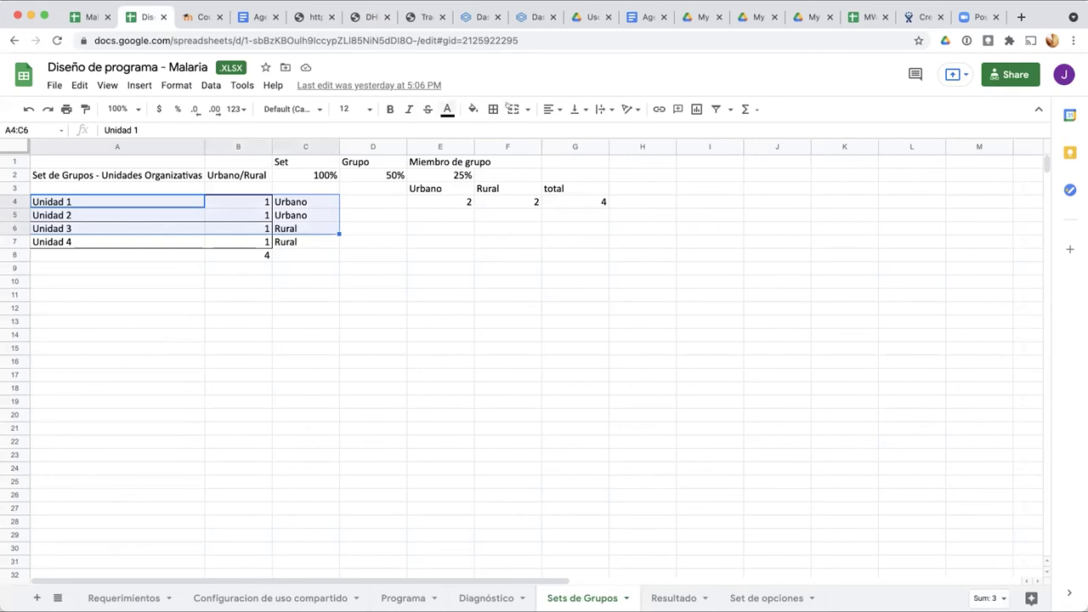
left_click(493, 109)
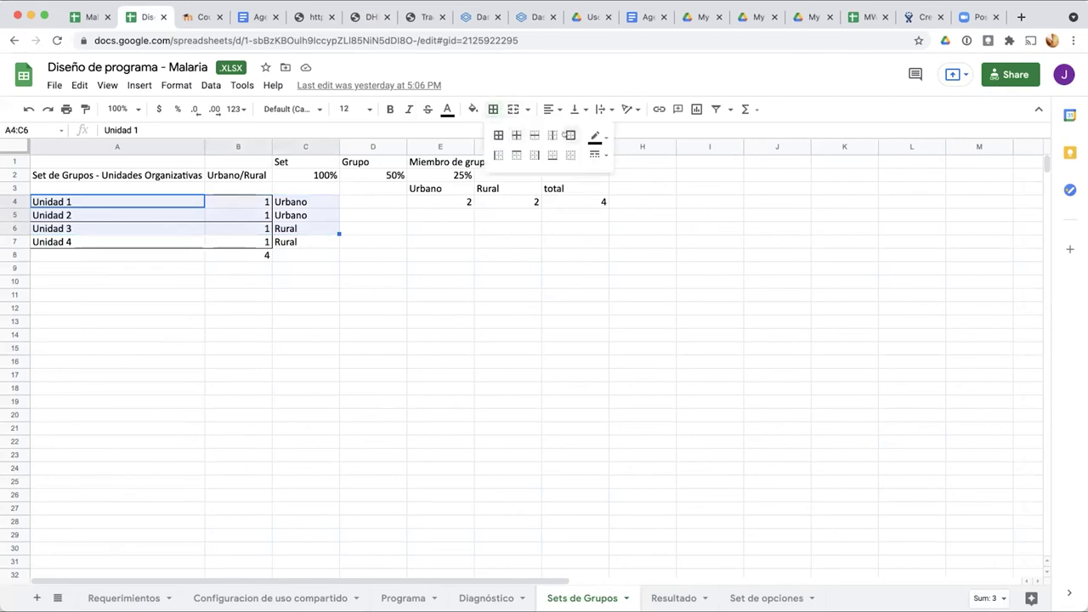
left_click(569, 136)
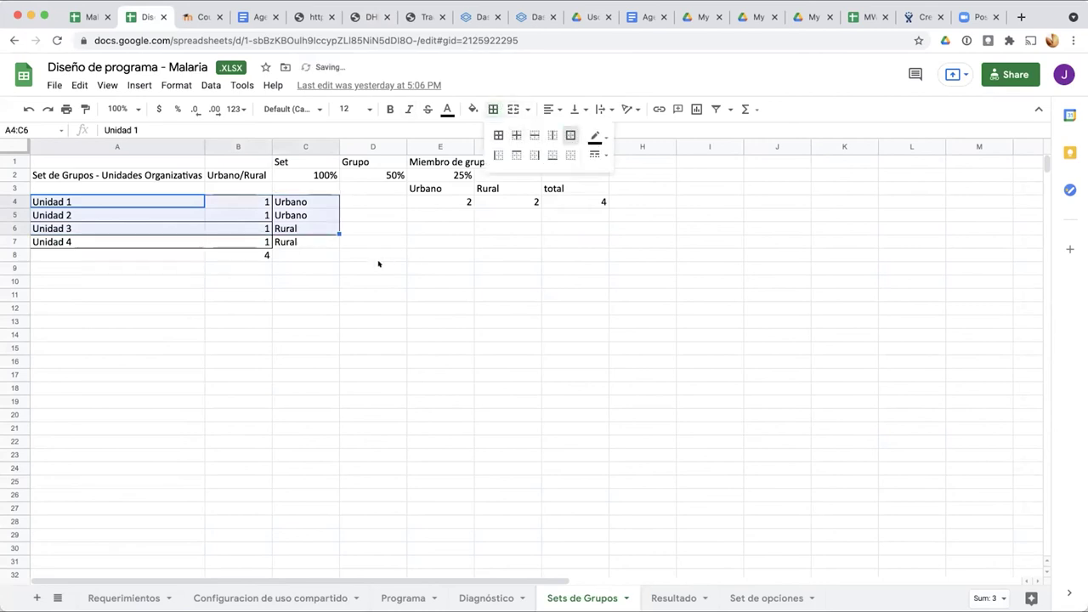
left_click(379, 265)
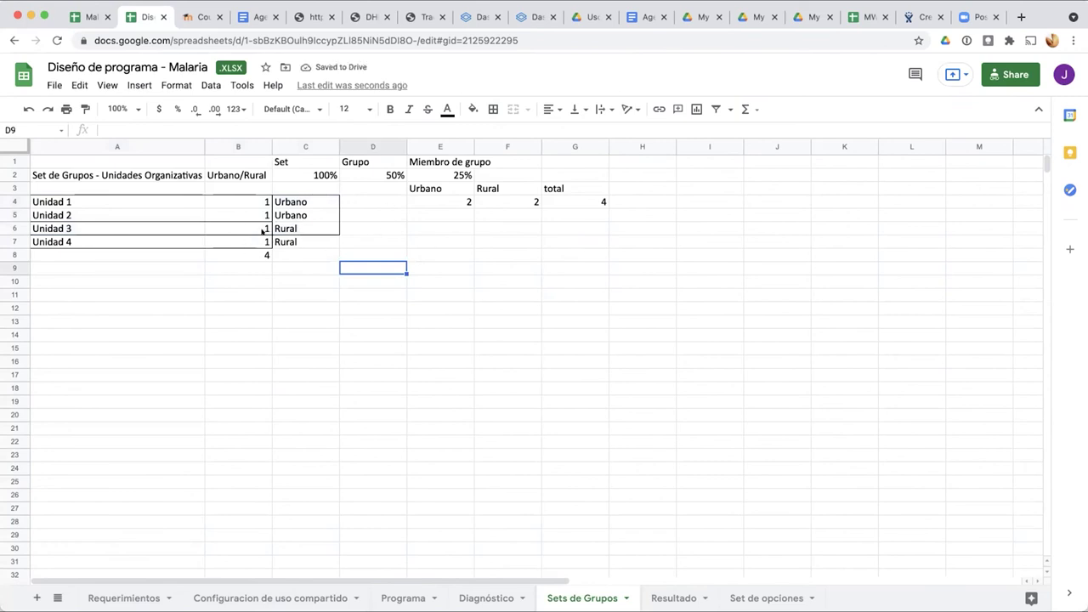
Step: Enter 3 as the Urbano count in E4
left_click(442, 199)
type("3")
left_click(460, 272)
left_click(463, 198)
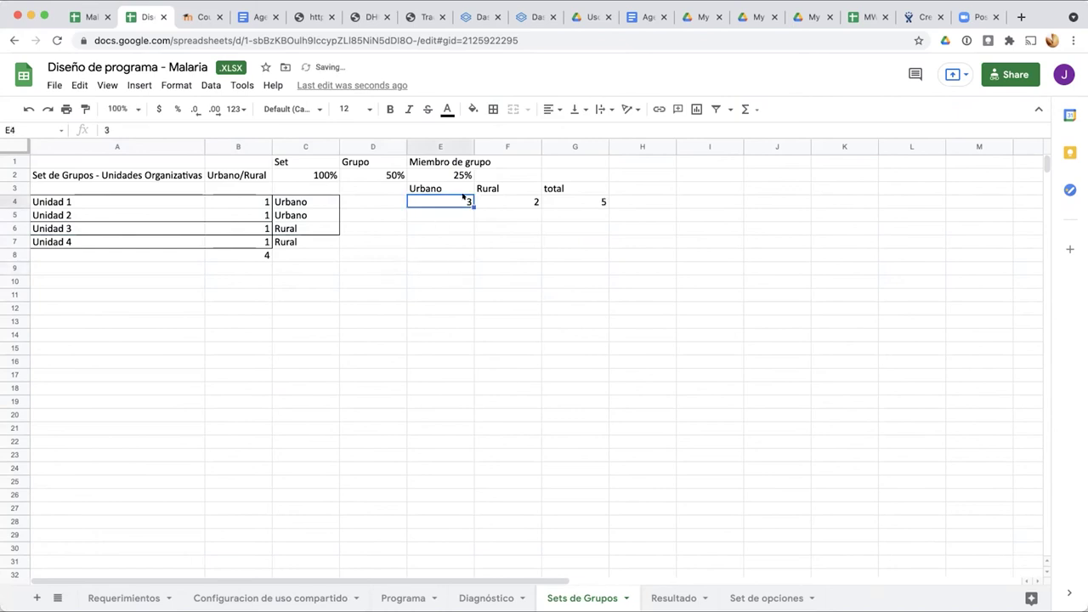
Step: Make the total 5 in G4 bold with a yellow fill
left_click(582, 201)
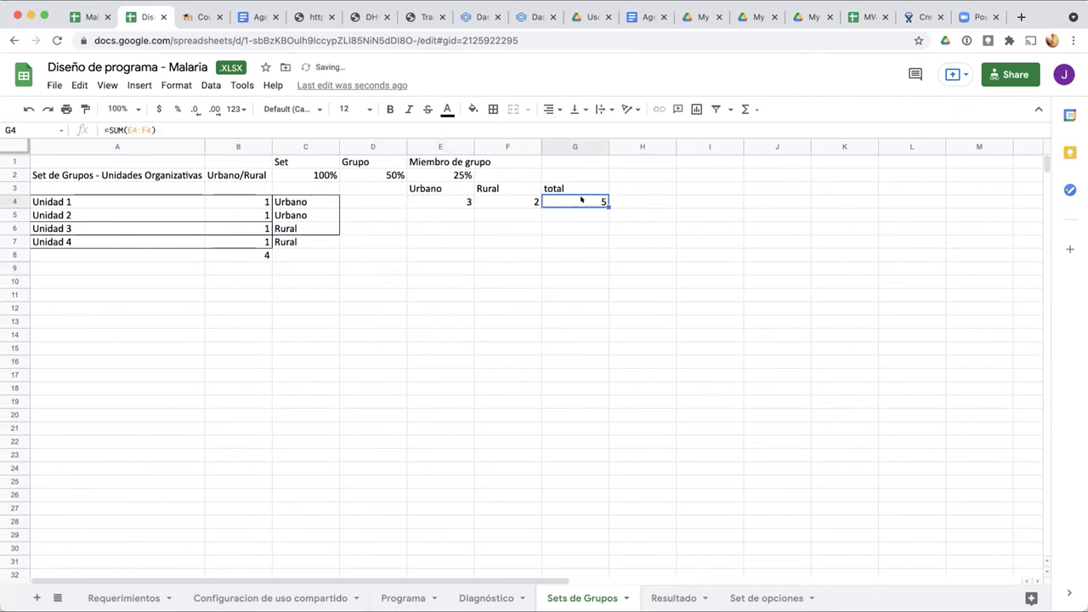
left_click(391, 109)
left_click(473, 109)
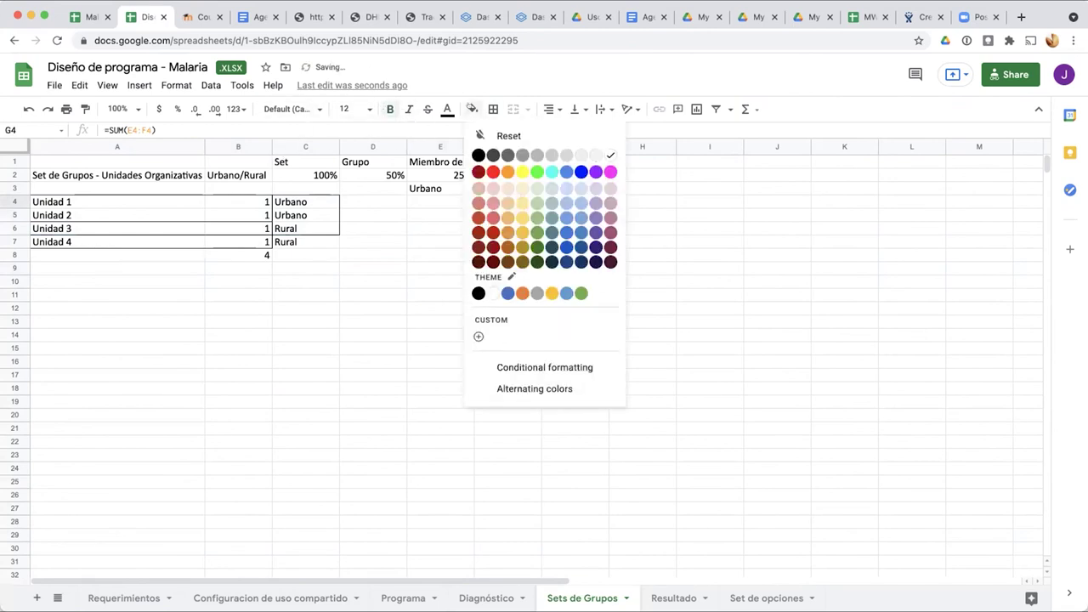
left_click(521, 169)
left_click(436, 321)
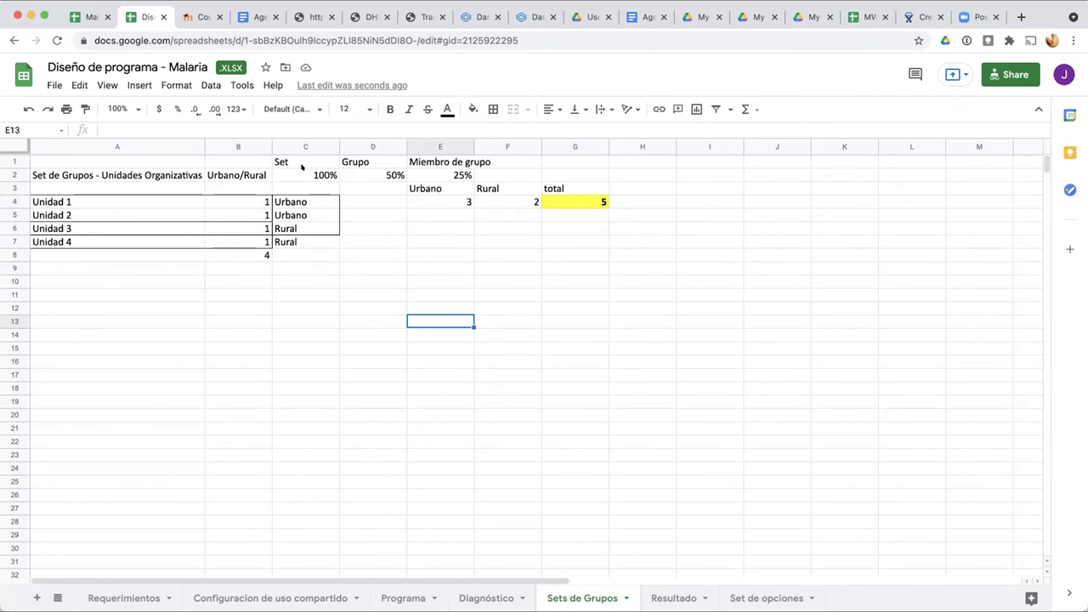
Step: Change the C1 heading to 'Set Grupos'
left_click(289, 161)
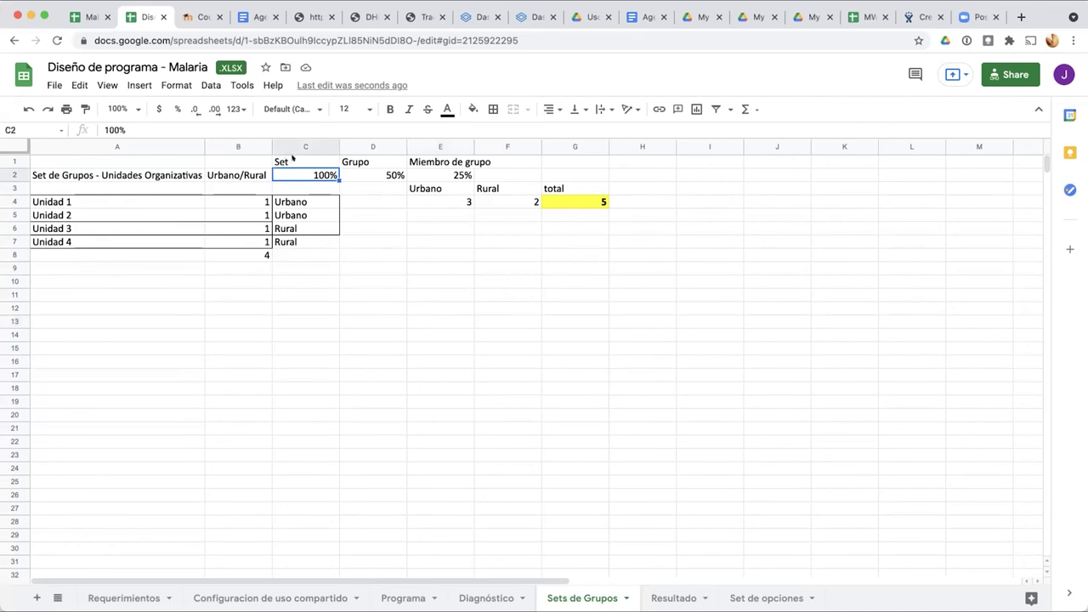
left_click(279, 127)
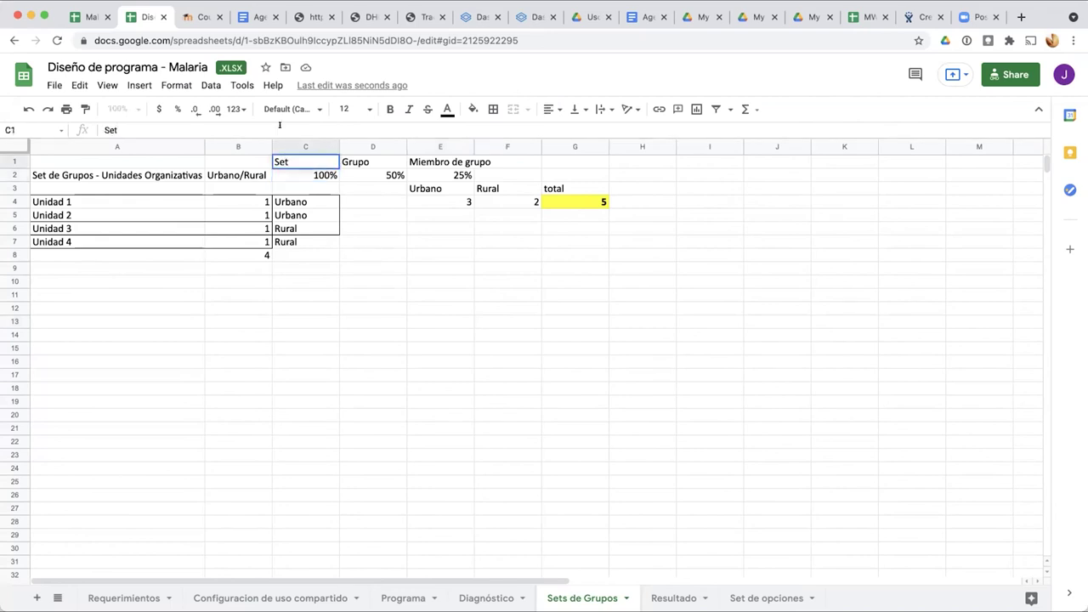
type("Grupos")
key("Return")
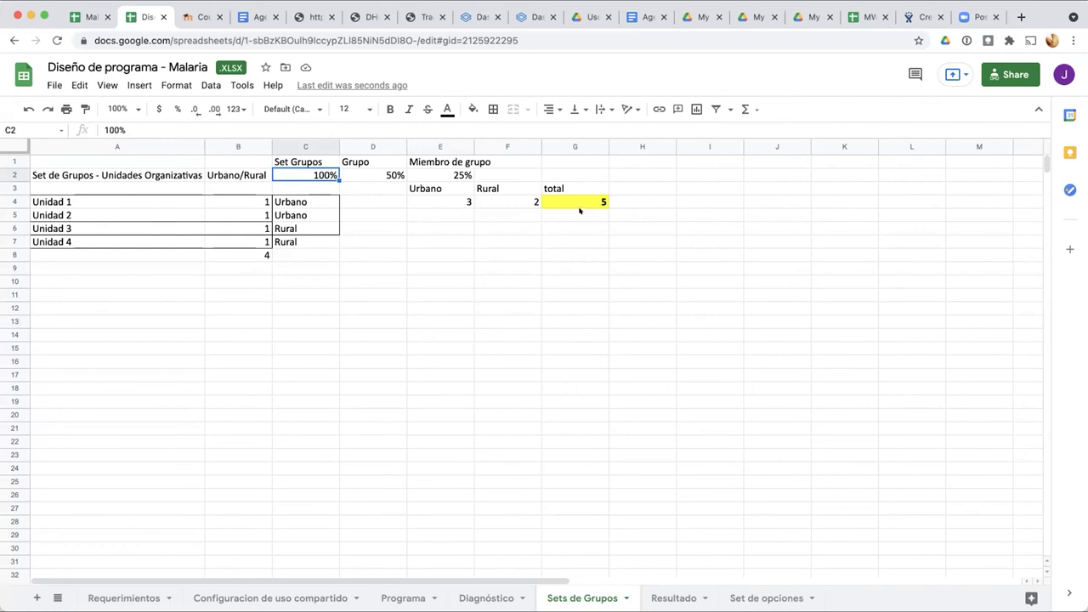
left_click(581, 213)
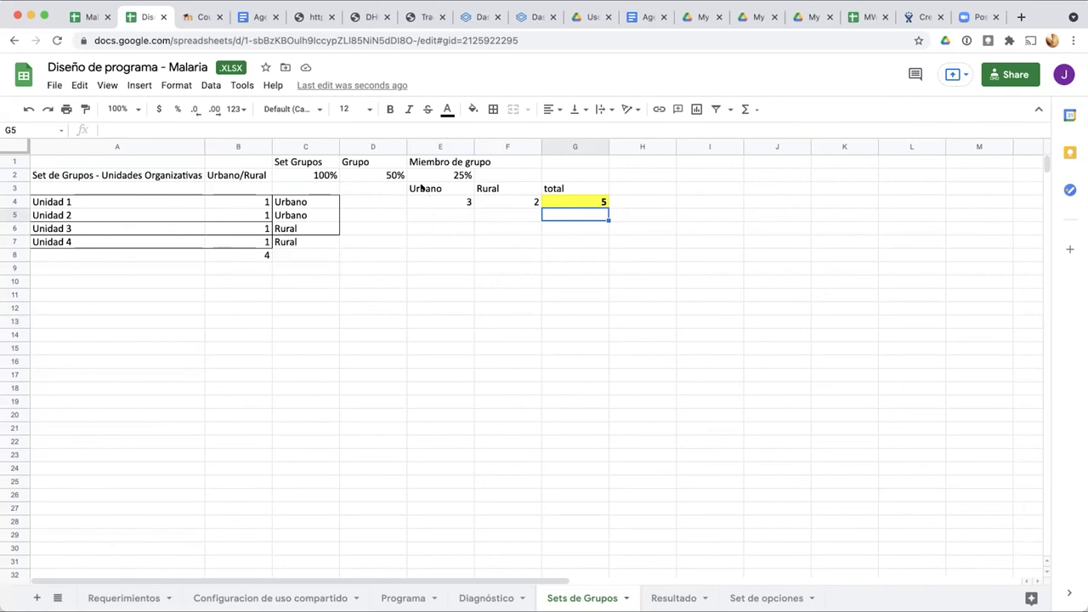
Step: Apply all borders to the Urbano, Rural and total values and headers in E3:G4
left_click_drag(421, 202, 587, 201)
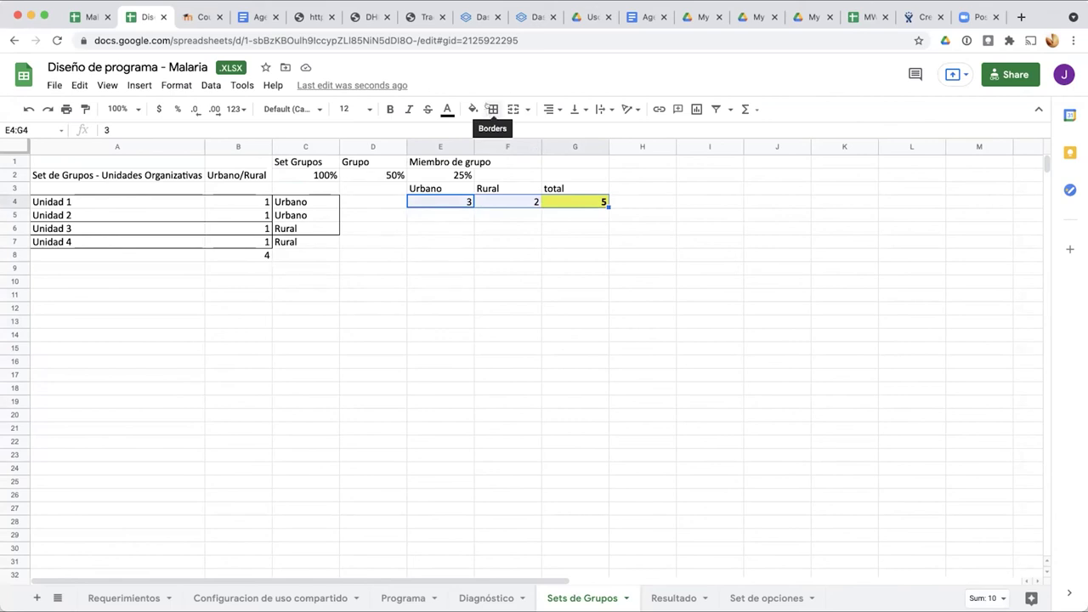
left_click(491, 109)
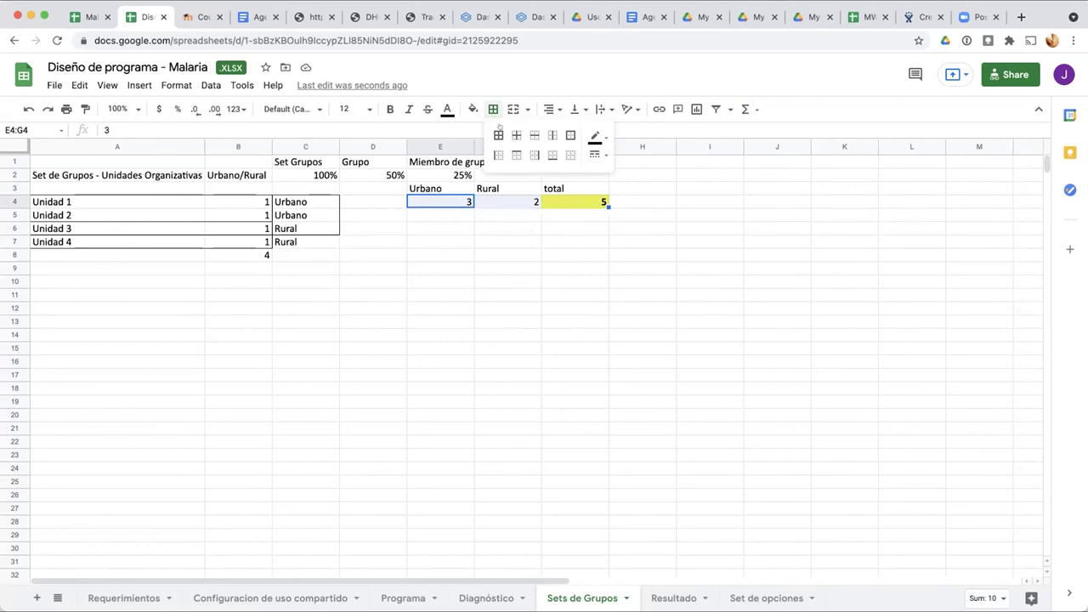
left_click(499, 135)
left_click(449, 250)
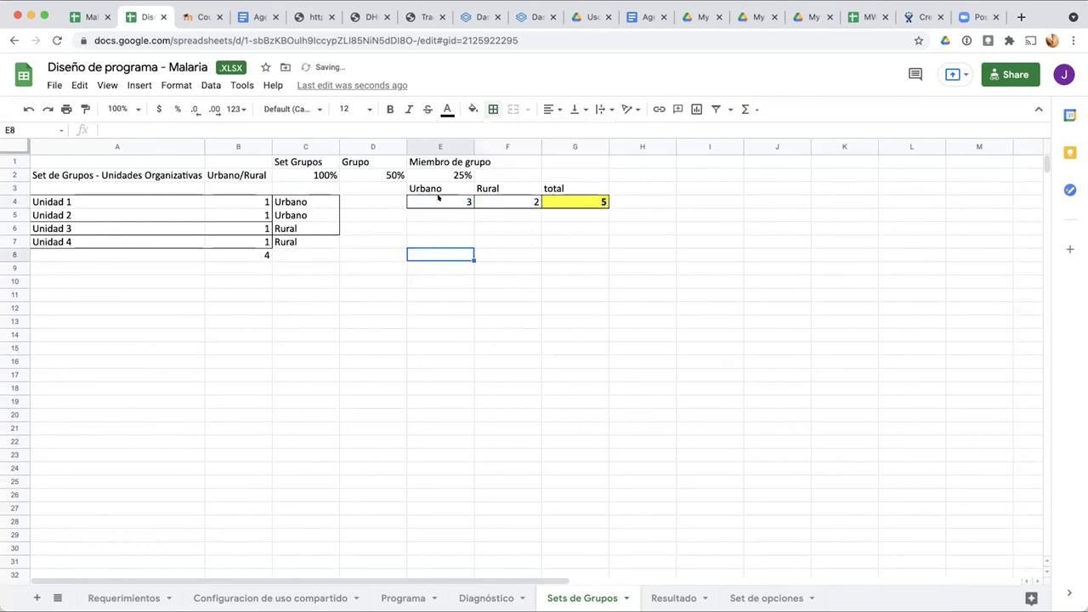
left_click_drag(430, 187, 557, 187)
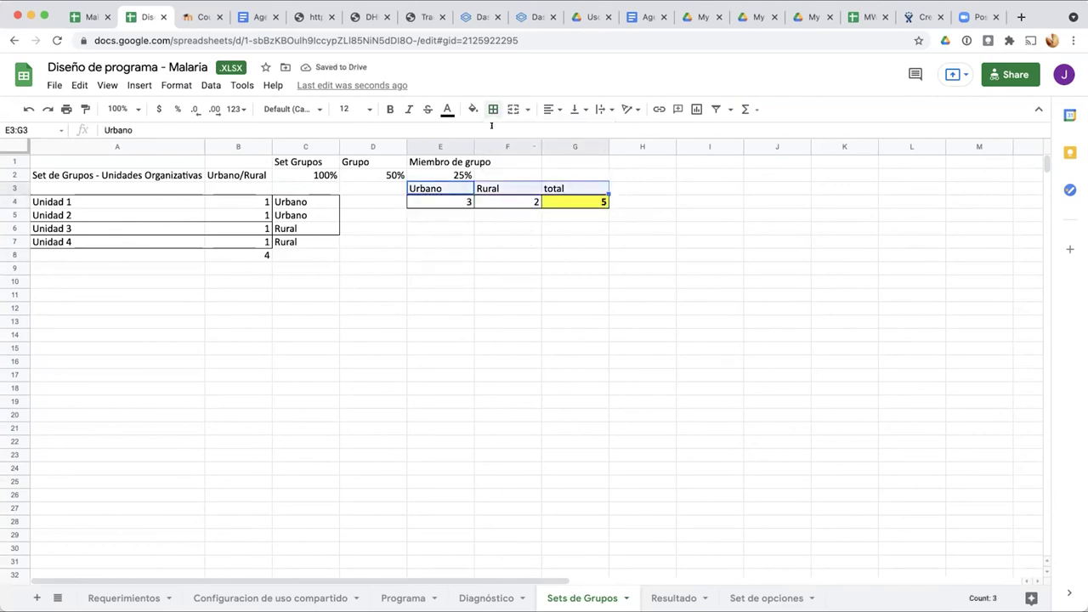
left_click(492, 109)
left_click(491, 135)
left_click(492, 275)
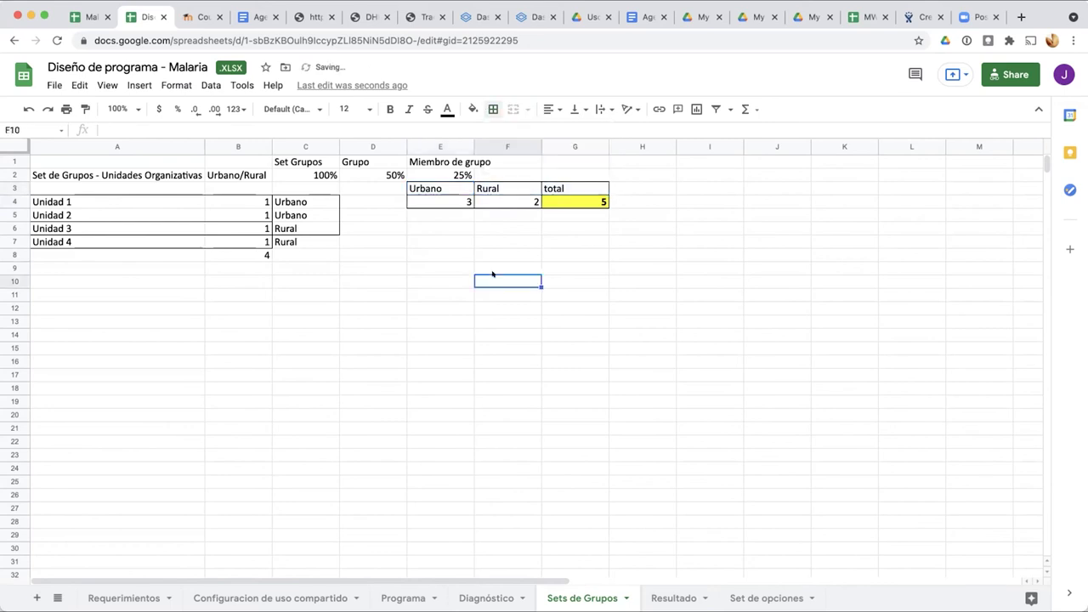
left_click(293, 23)
Step: Open the JMA - Vigilancia Epidemiológica de Malaria dashboard and scroll to its age-group case table
left_click(367, 17)
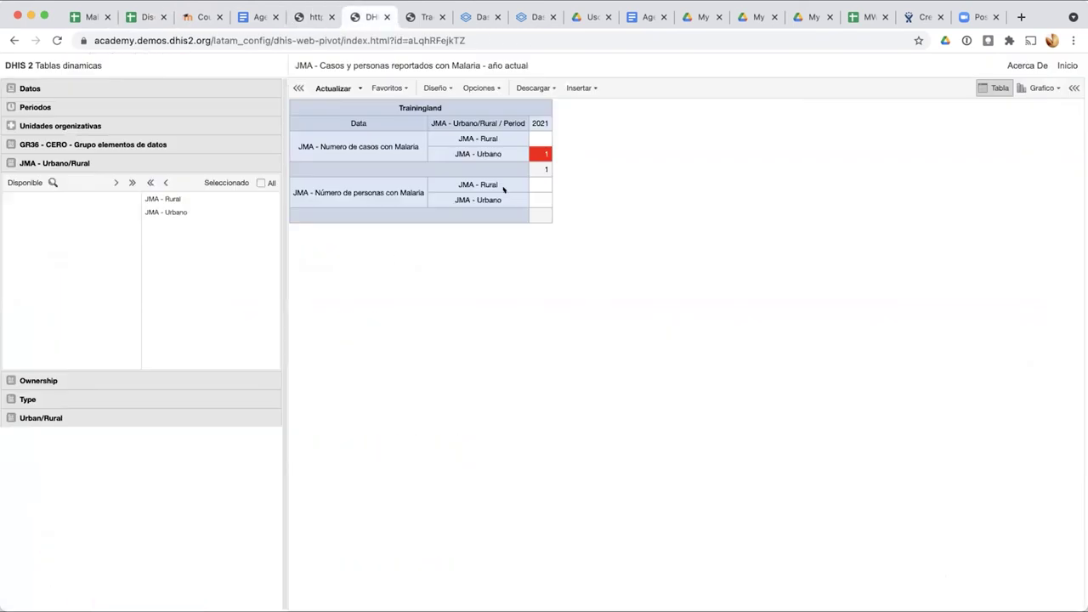
left_click(1067, 66)
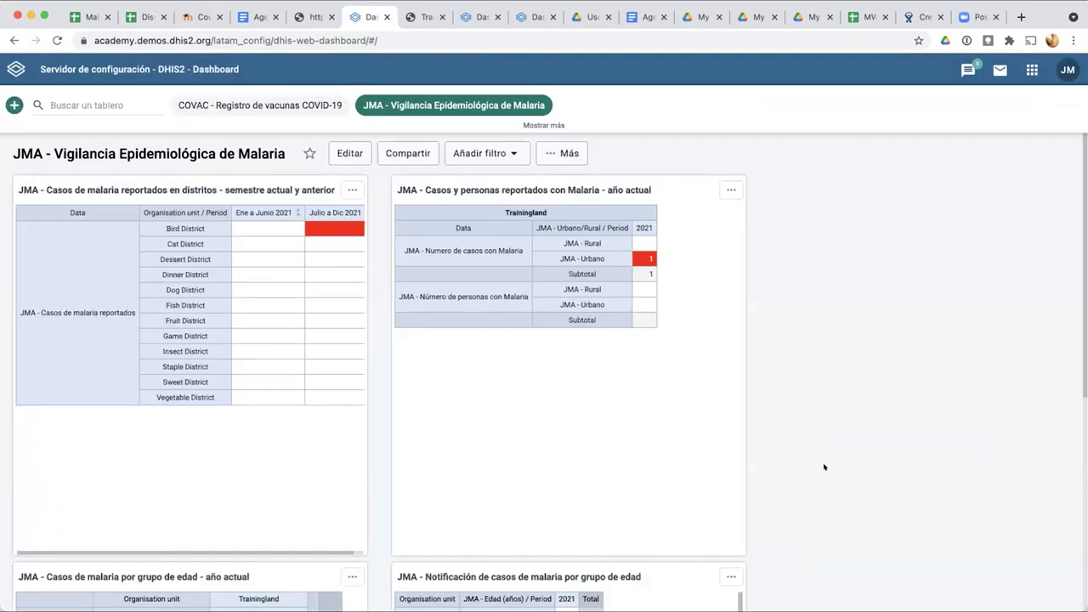
scroll(824, 467, "down", 1)
scroll(824, 467, "down", 5)
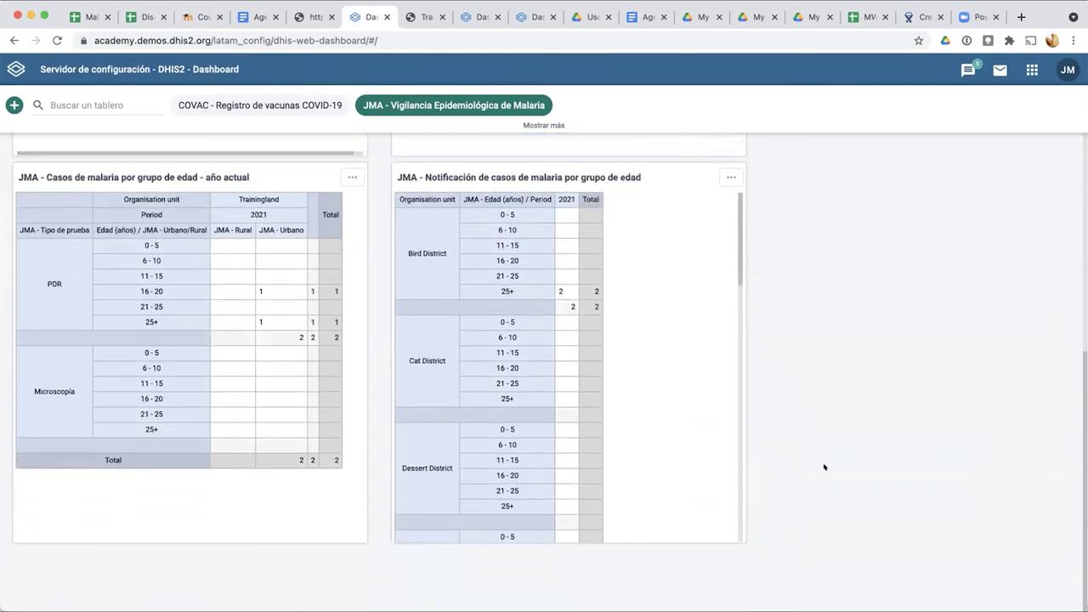
scroll(823, 467, "up", 6)
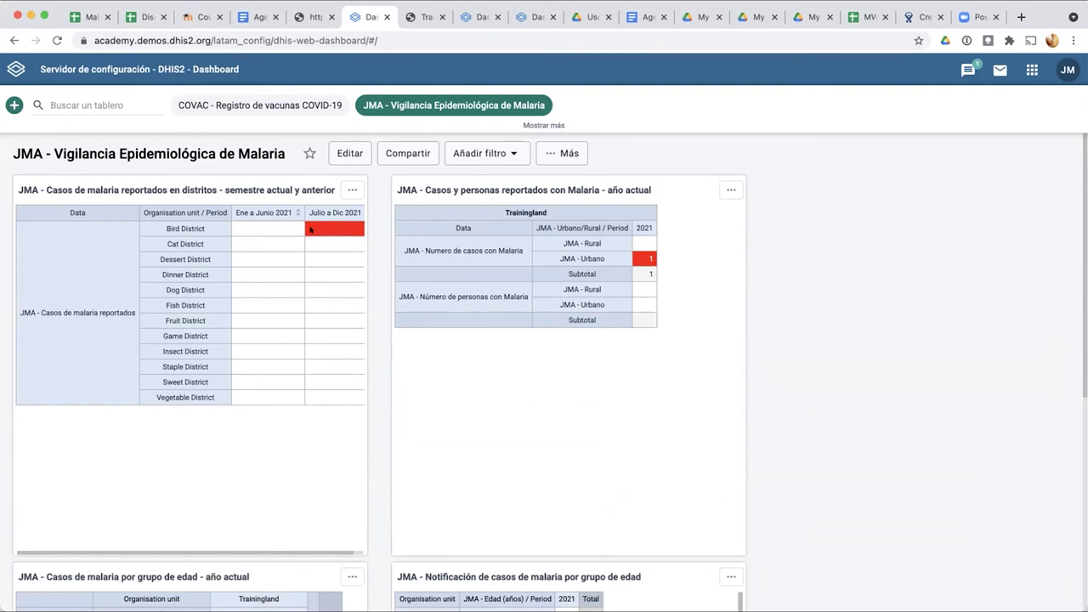
mouse_move(312, 228)
scroll(600, 274, "down", 4)
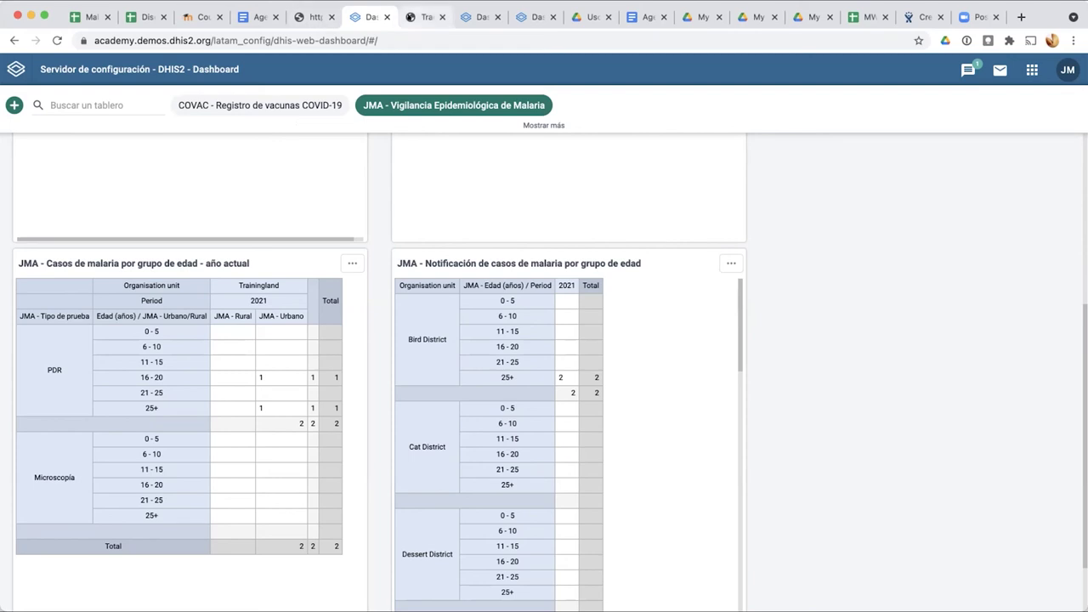
Step: Compare the Tracker Capture enrollment against the malaria dashboard figures
left_click(422, 17)
scroll(441, 305, "down", 4)
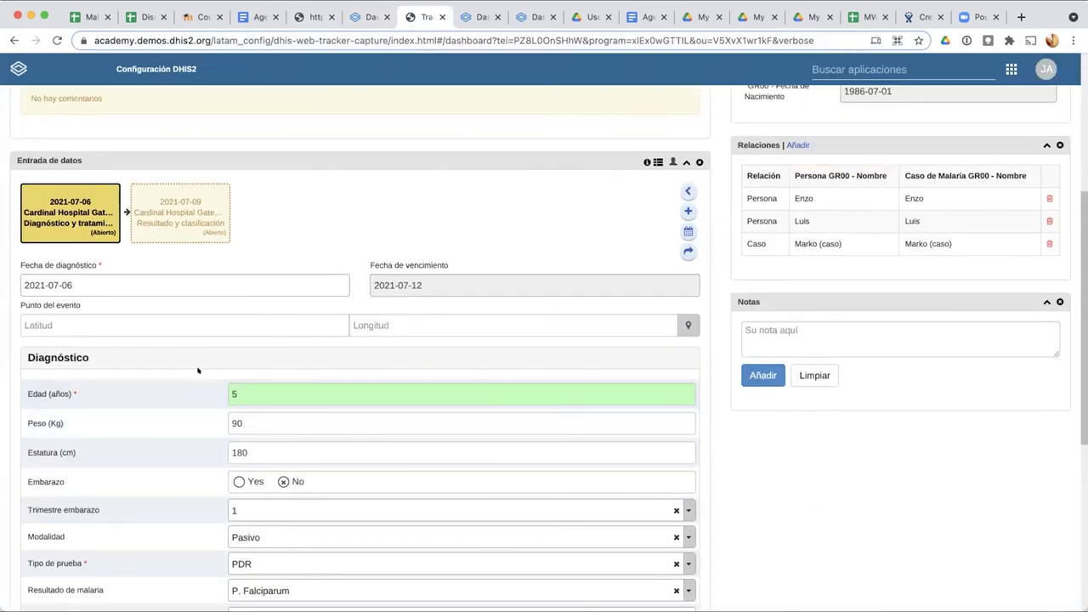
left_click(367, 17)
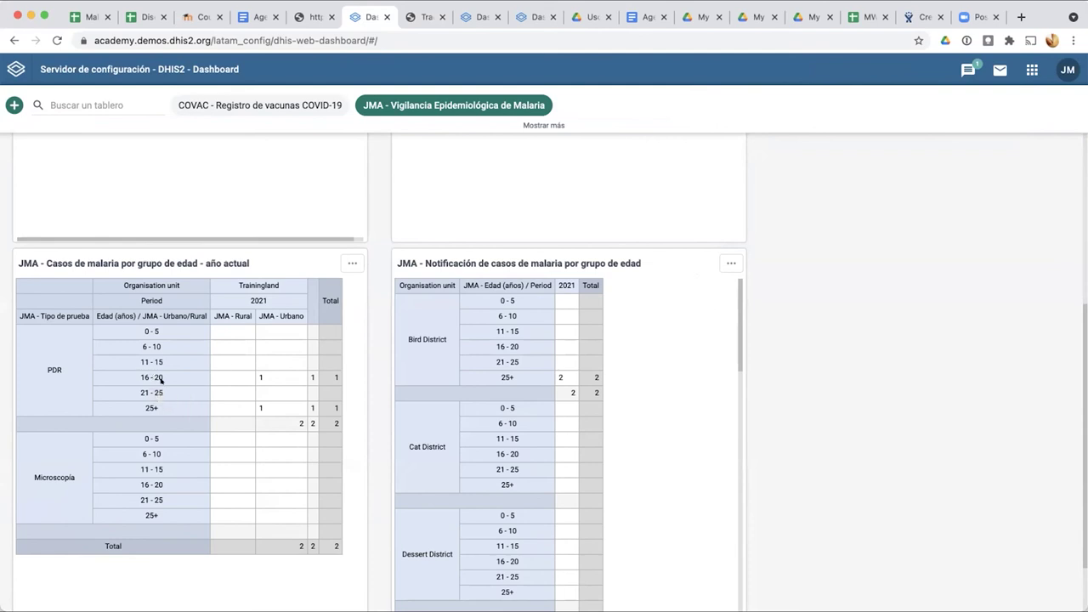
Step: Review the Personas case's diagnosis event with Edad (años) 5, and return to the working list
left_click(423, 16)
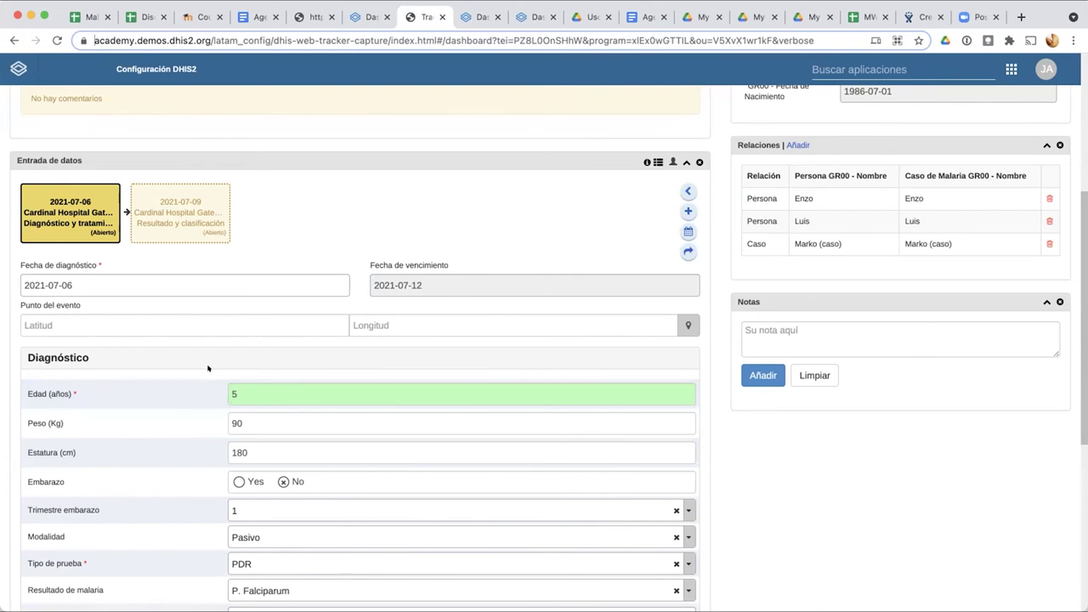
scroll(237, 404, "up", 5)
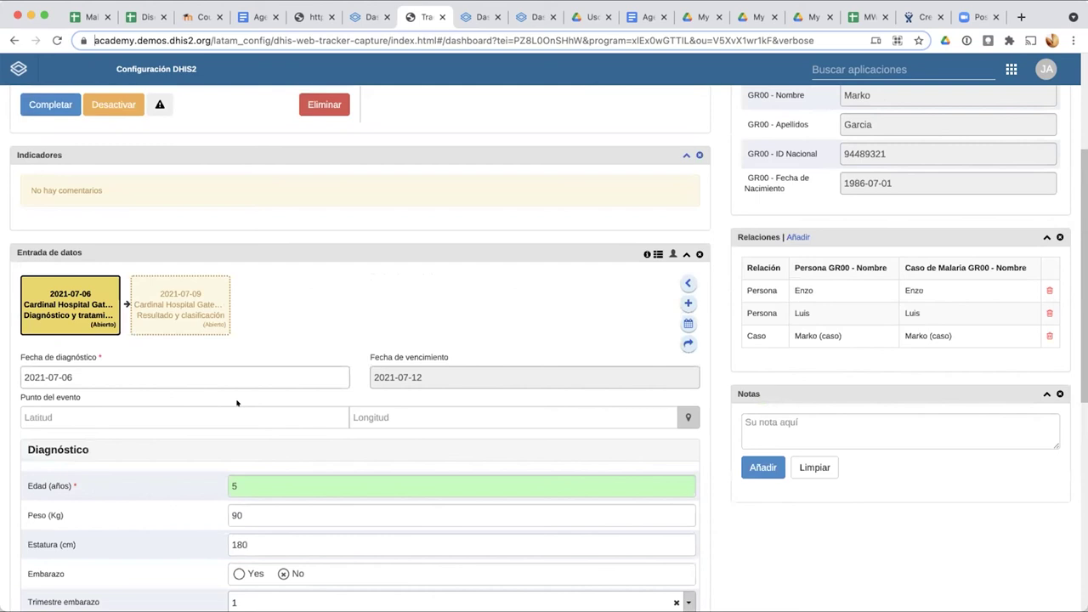
scroll(870, 228, "down", 1)
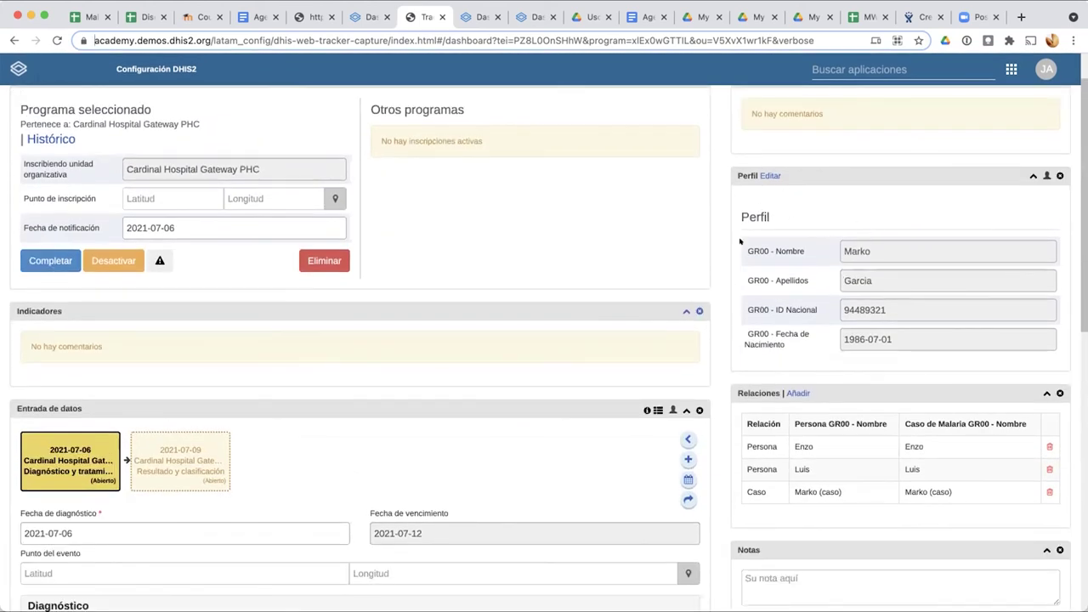
scroll(239, 510, "down", 2)
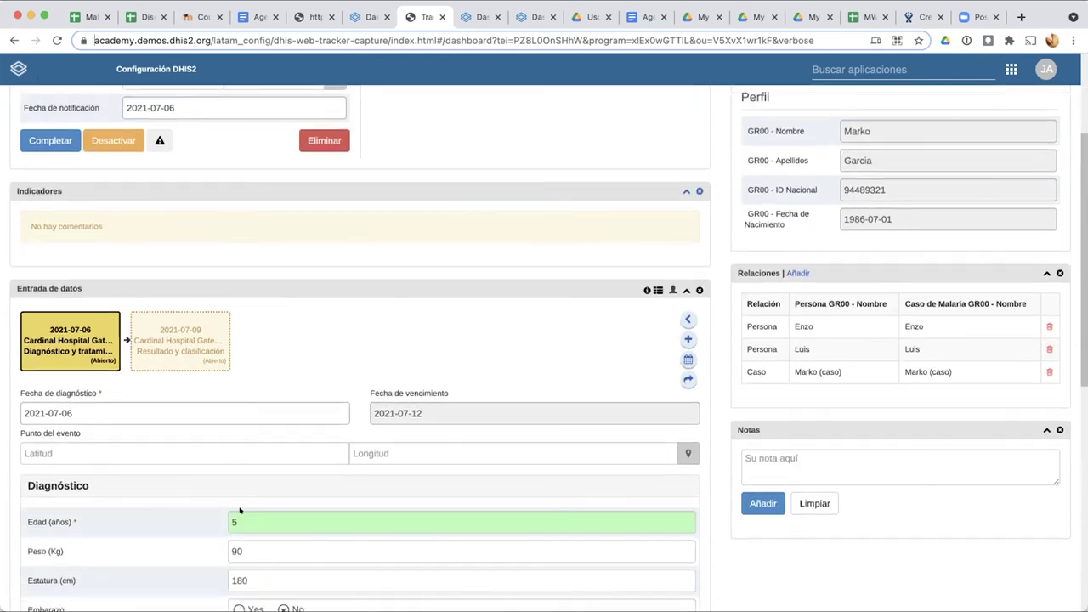
scroll(239, 510, "up", 3)
left_click(28, 108)
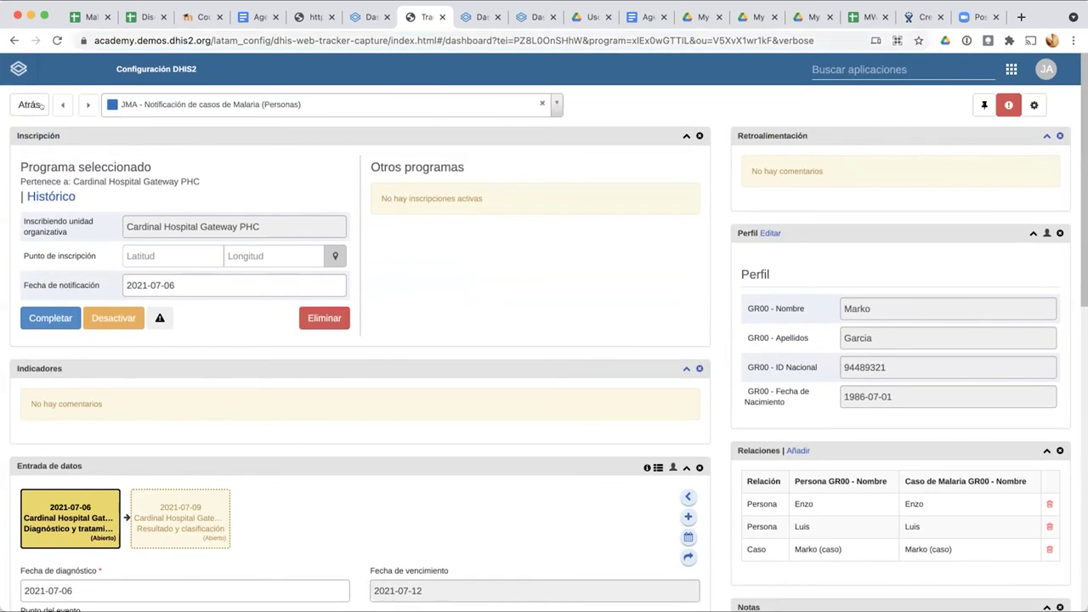
Step: Select Bird District and switch to the JMA malaria cases program
left_click(56, 212)
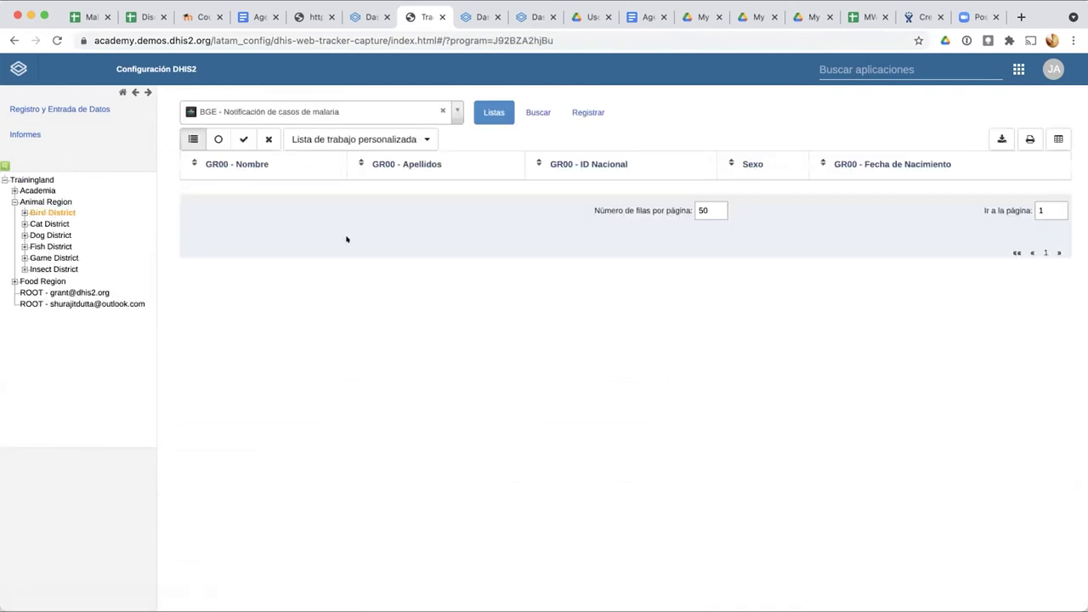
left_click(454, 112)
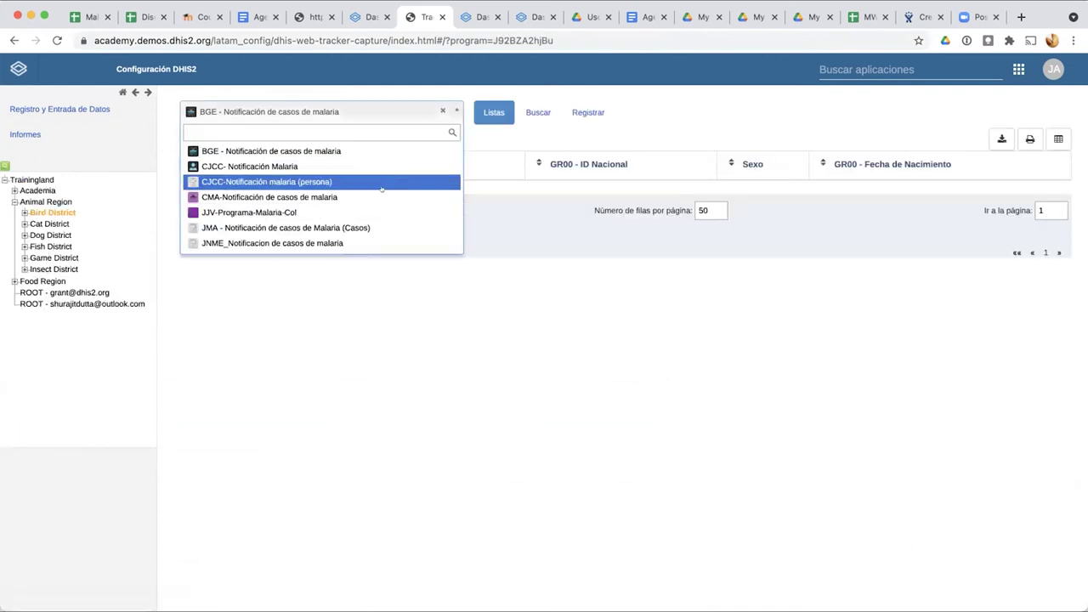
left_click(361, 227)
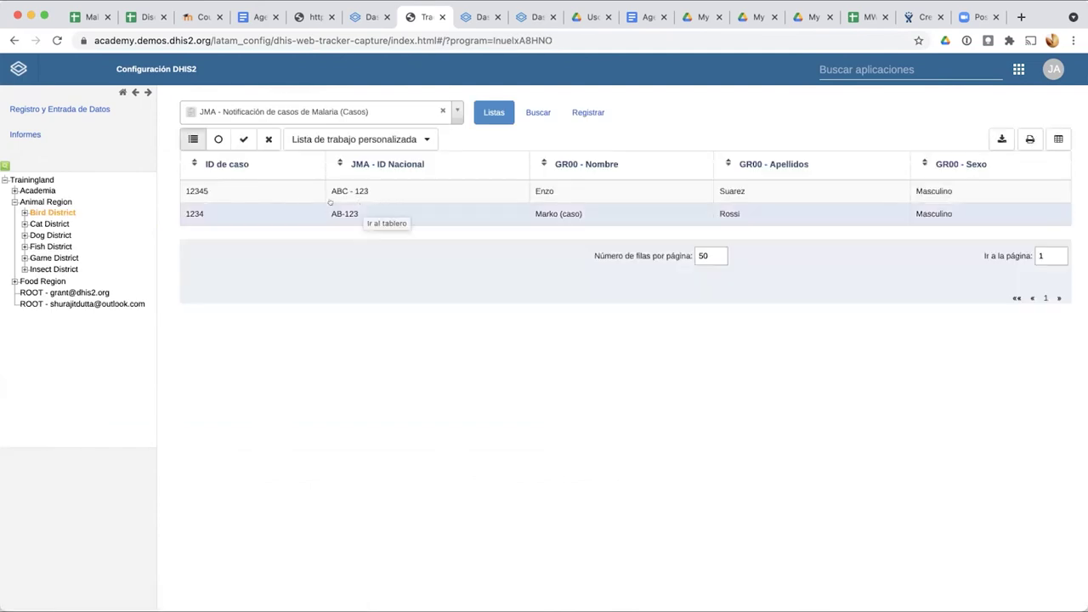
Step: Open case 1234's dashboard and look over its profile and diagnosis event
left_click(344, 217)
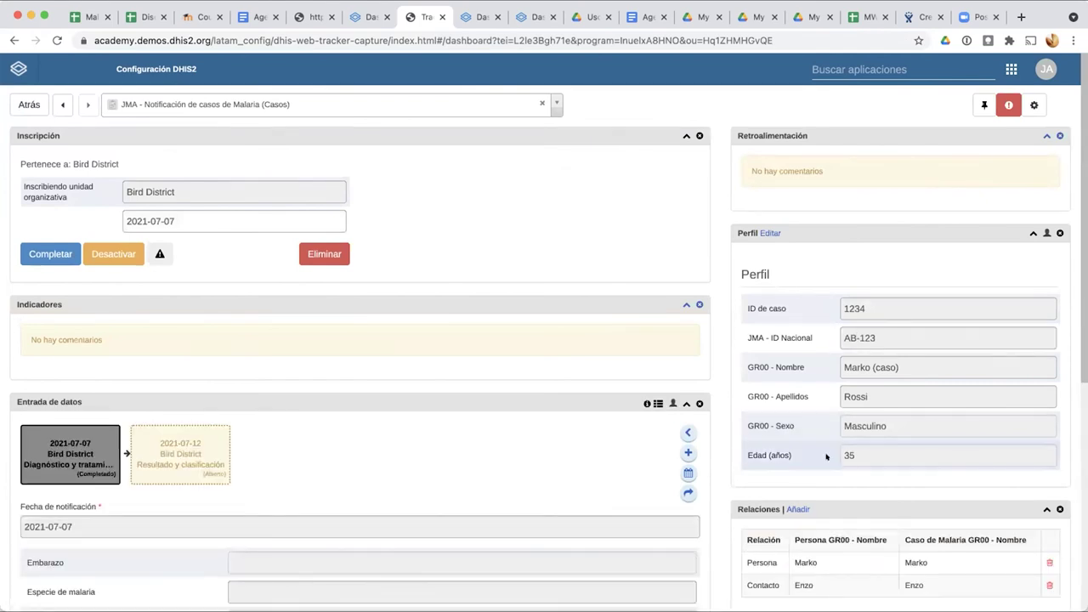
scroll(847, 428, "up", 5)
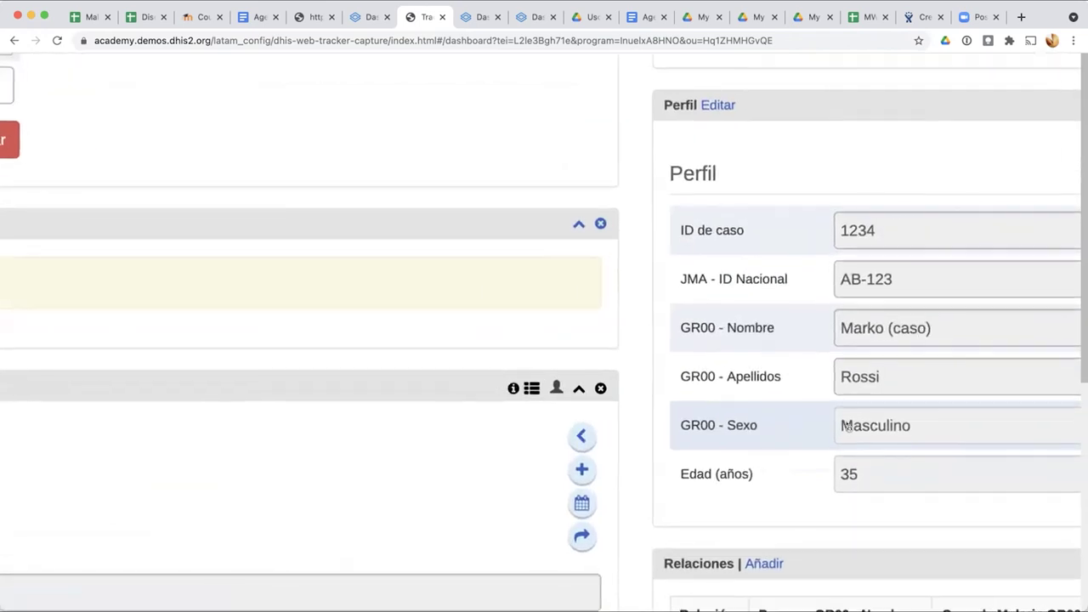
scroll(848, 428, "down", 5)
scroll(249, 501, "down", 3)
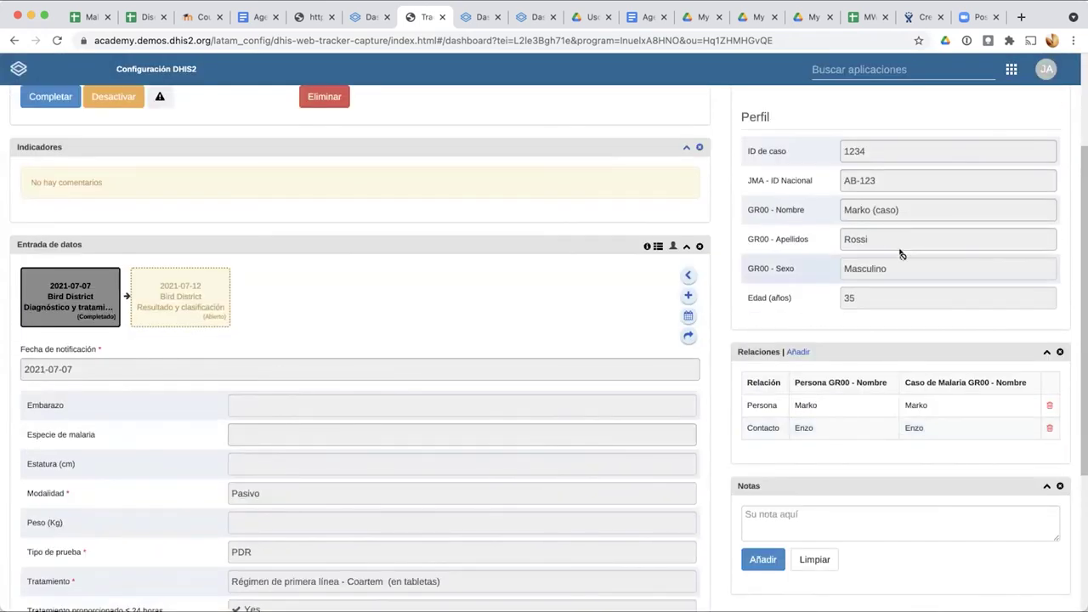
scroll(901, 251, "up", 1)
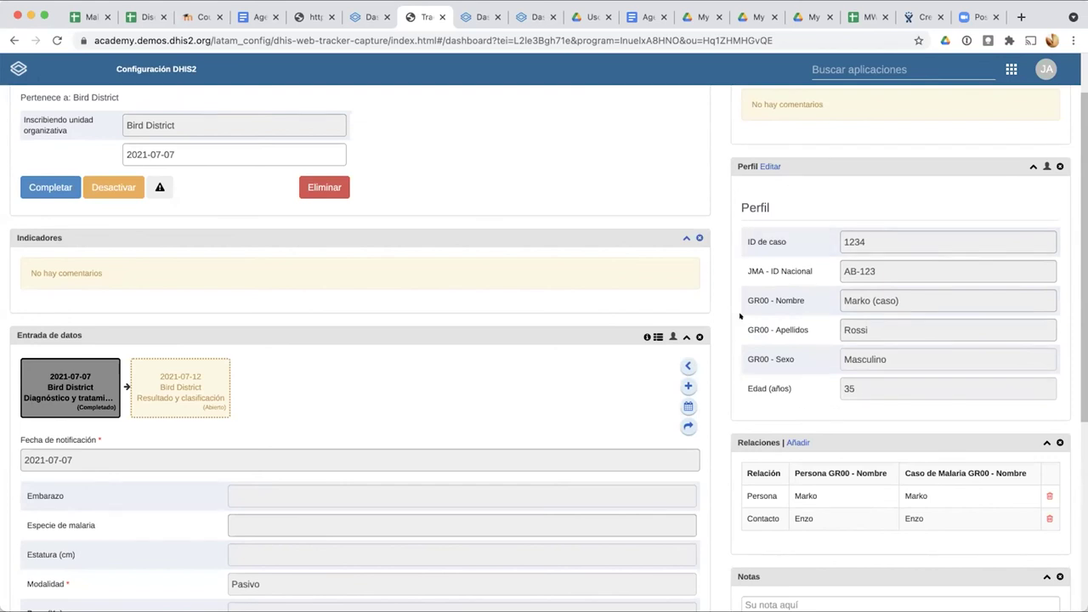
scroll(769, 292, "up", 1)
scroll(774, 291, "up", 2)
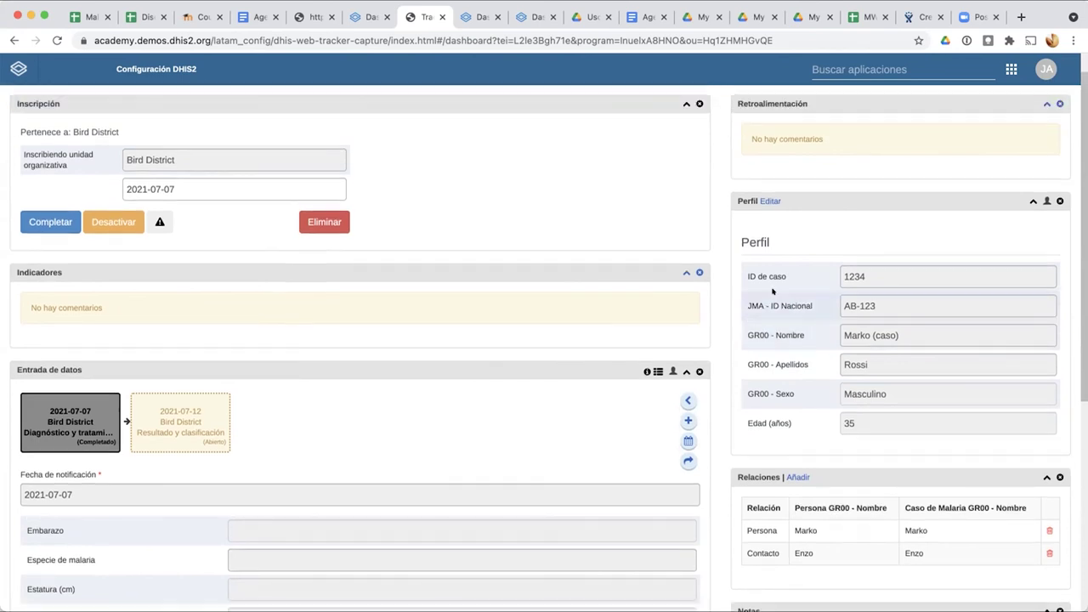
Step: Review case 1234's Perfil, Relaciones and data entry panels, then go back to the malaria surveillance dashboard
scroll(811, 264, "up", 5)
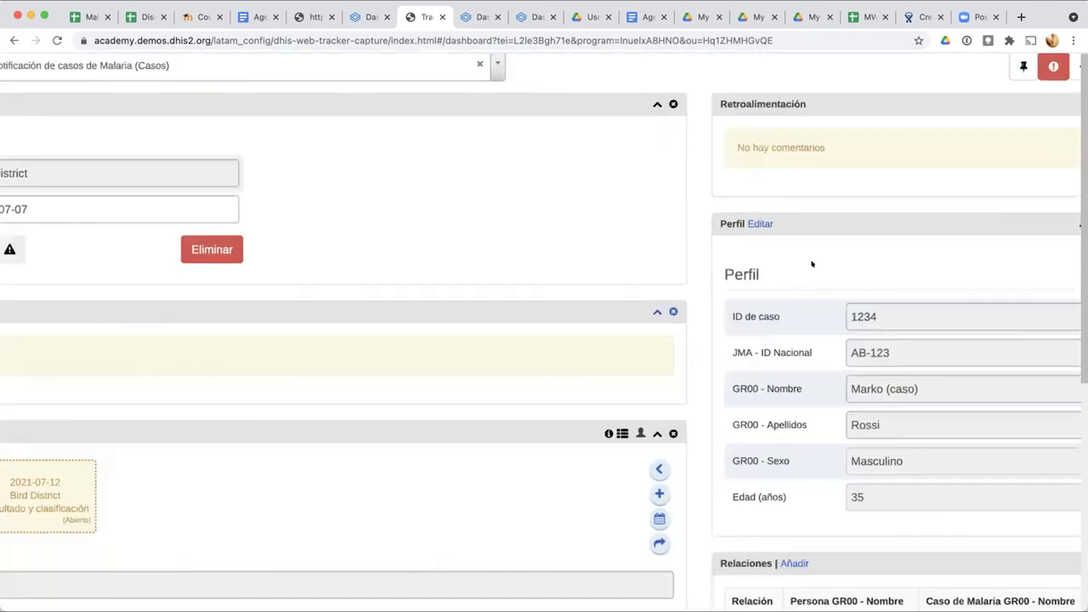
scroll(808, 268, "right", 1)
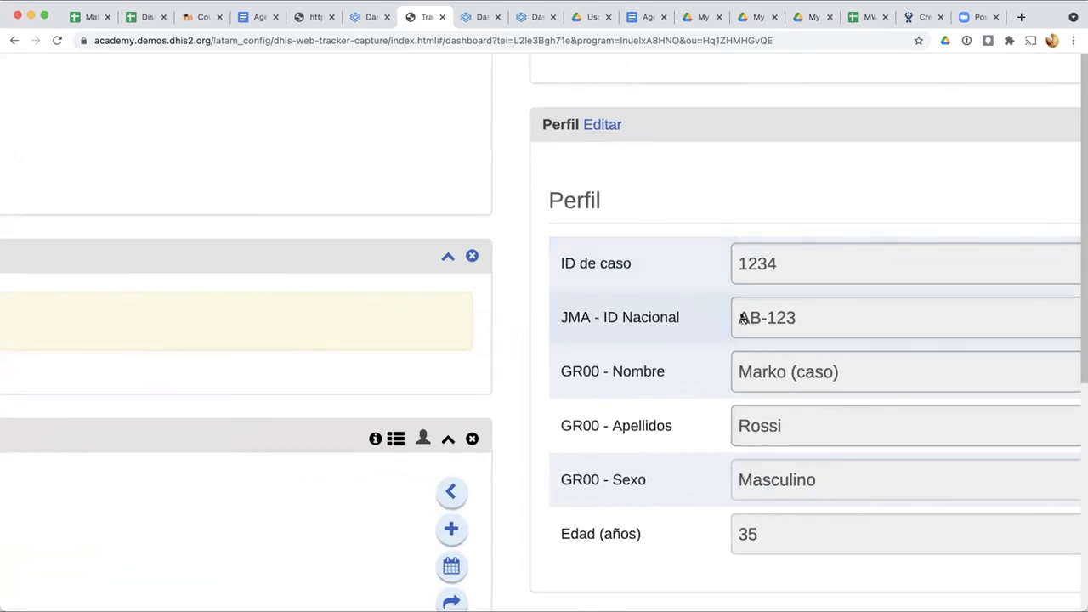
scroll(743, 318, "down", 5)
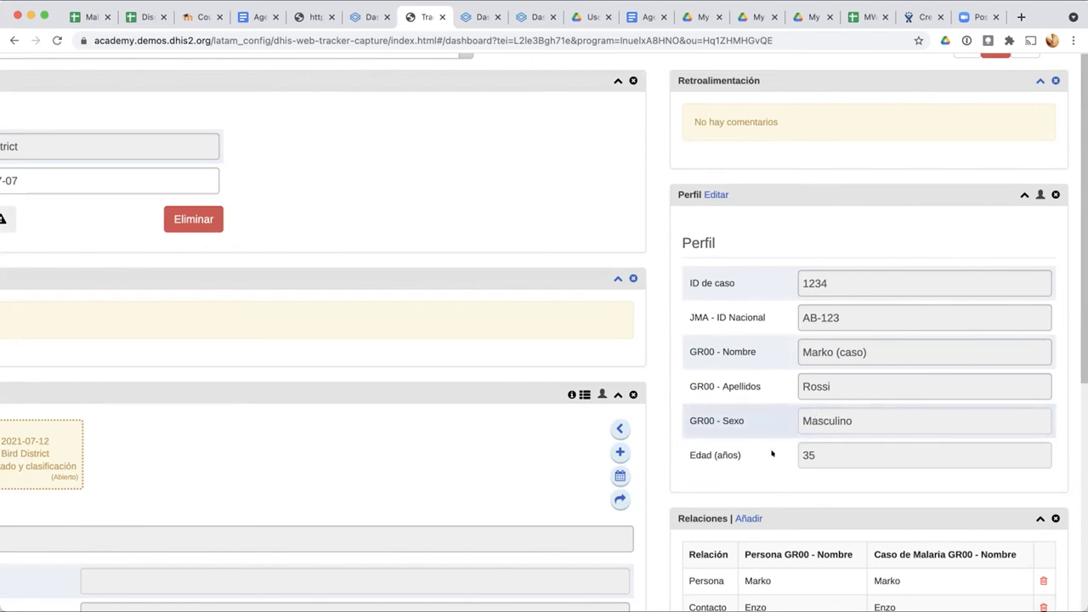
scroll(770, 441, "down", 3)
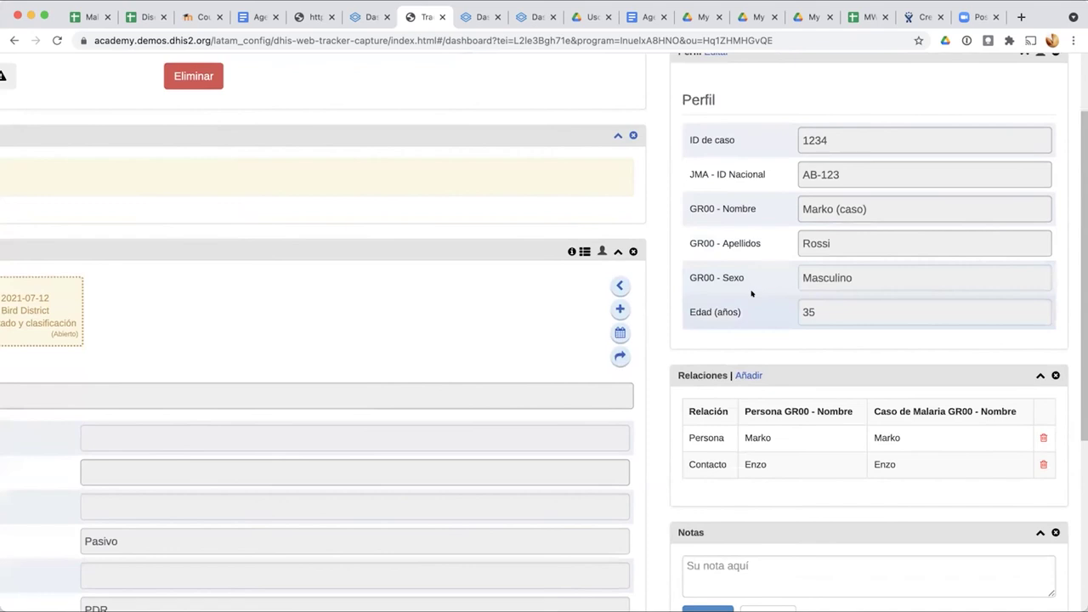
scroll(751, 293, "left", 4)
mouse_move(157, 319)
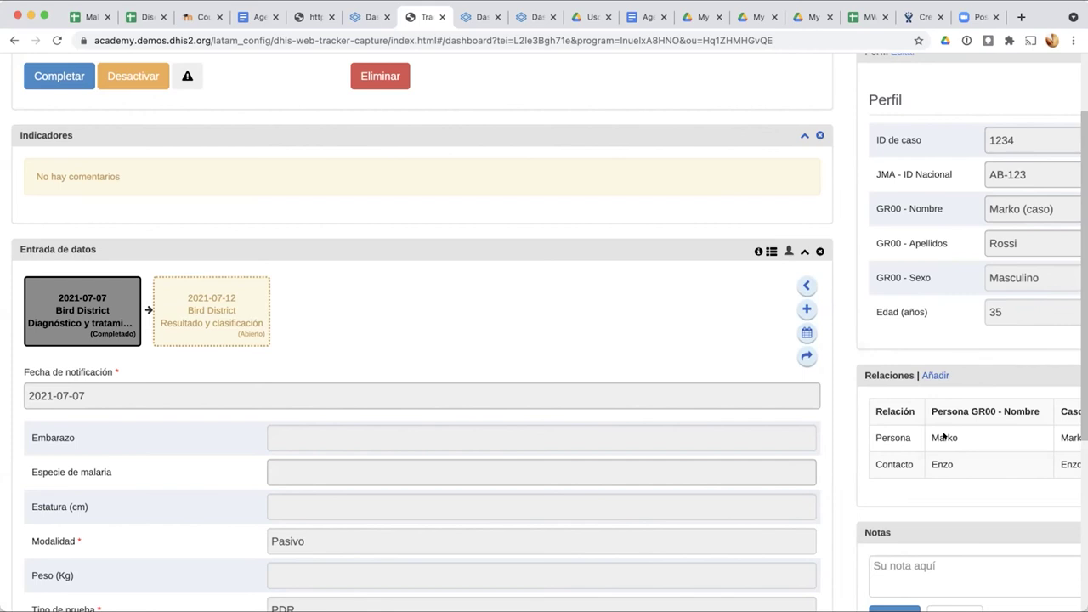
scroll(559, 263, "up", 5)
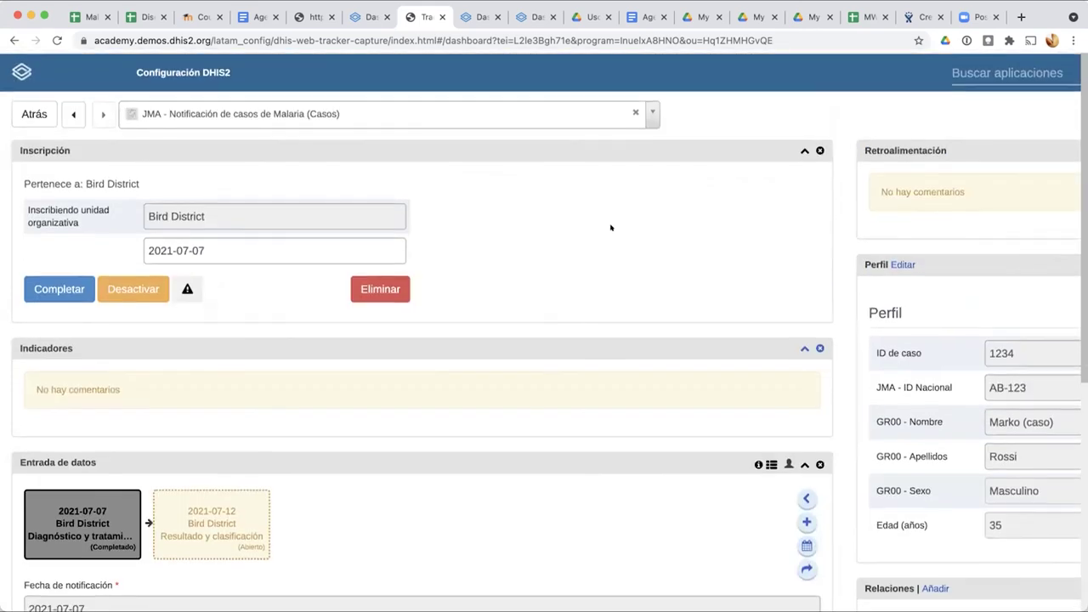
left_click(367, 9)
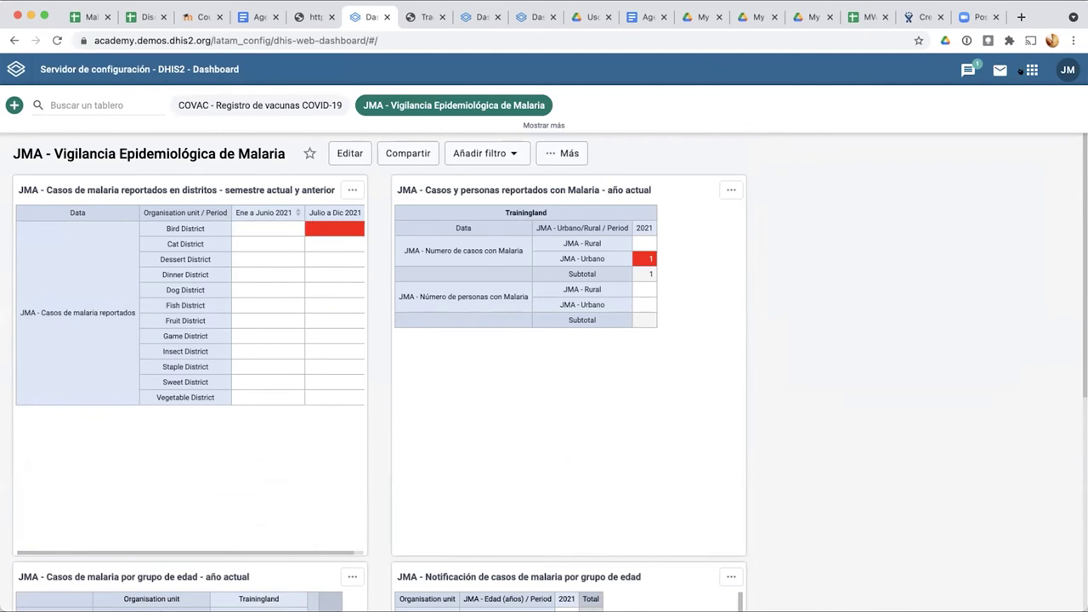
Step: Launch the DHIS2 Maintenance app from the apps menu
left_click(1029, 70)
scroll(977, 85, "down", 3)
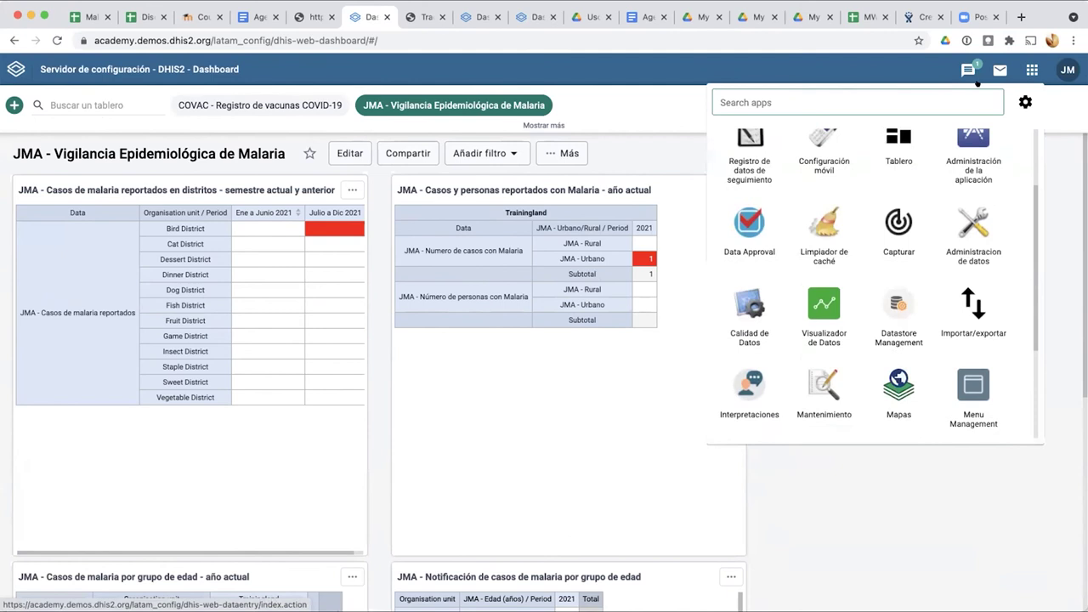
scroll(818, 297, "down", 2)
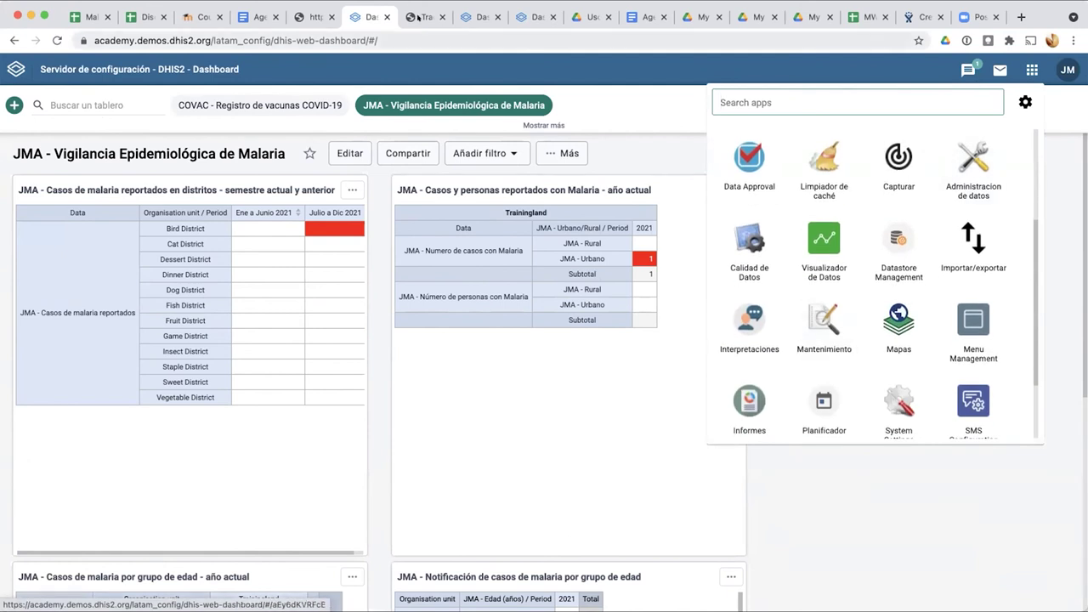
left_click(412, 14)
left_click(383, 16)
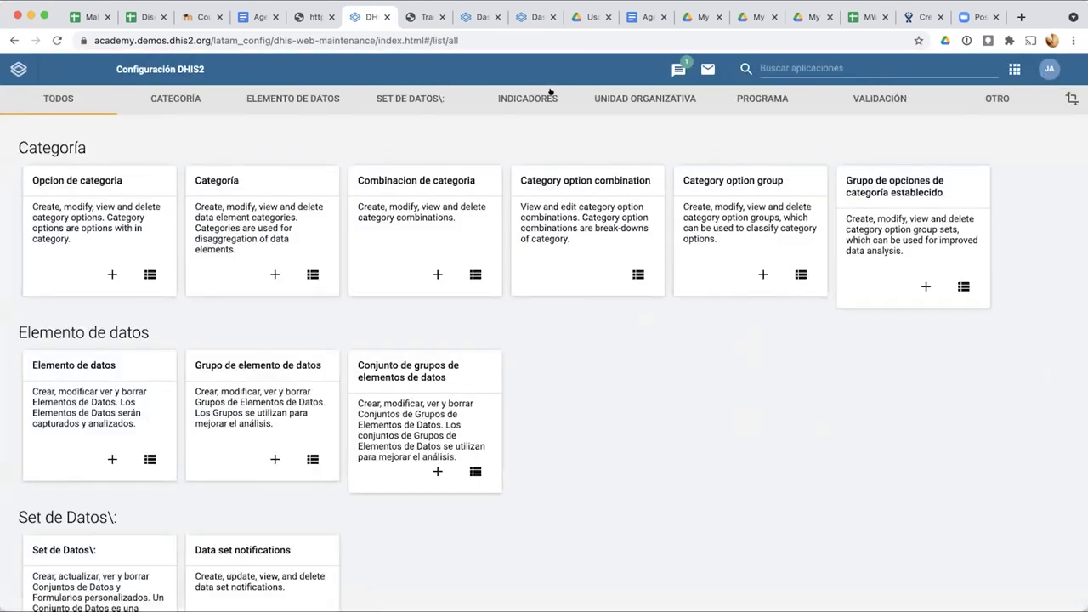
Step: Filter Program indicators to the JMA malaria notification program
left_click(543, 100)
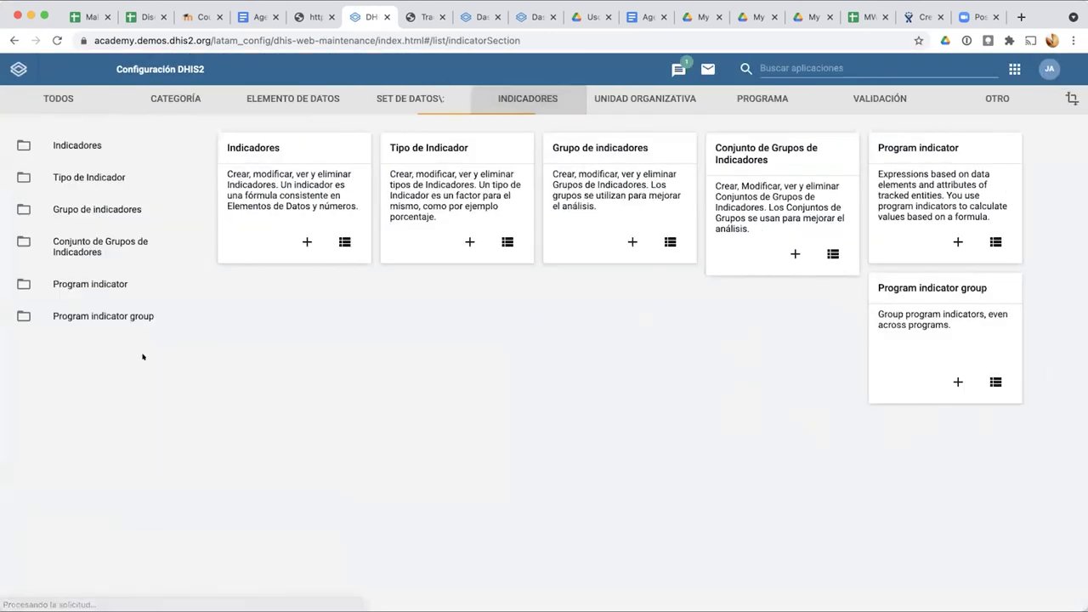
left_click(113, 289)
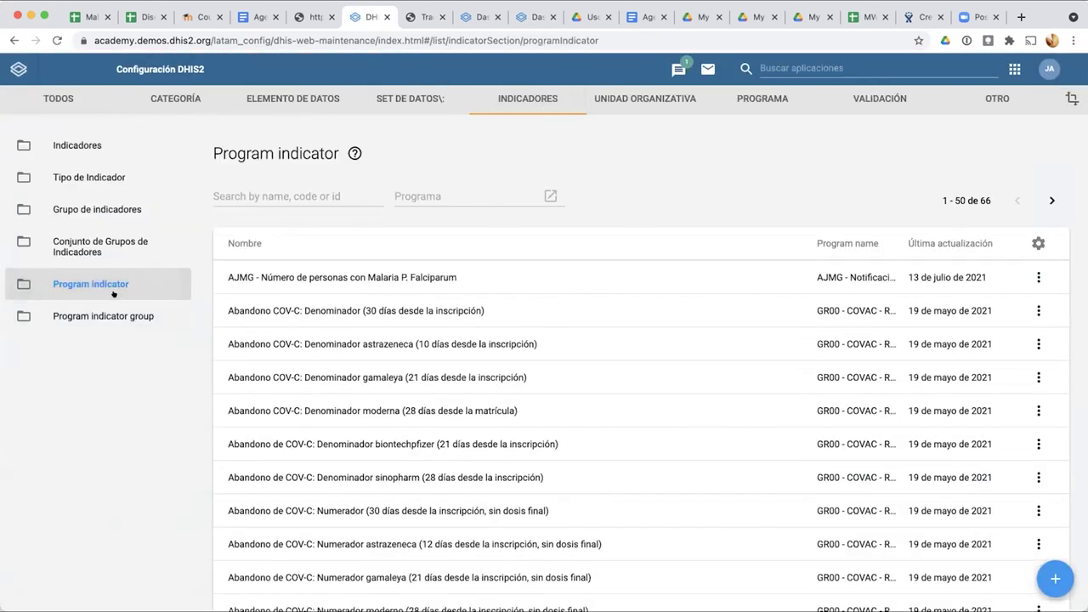
left_click(433, 192)
scroll(430, 357, "down", 15)
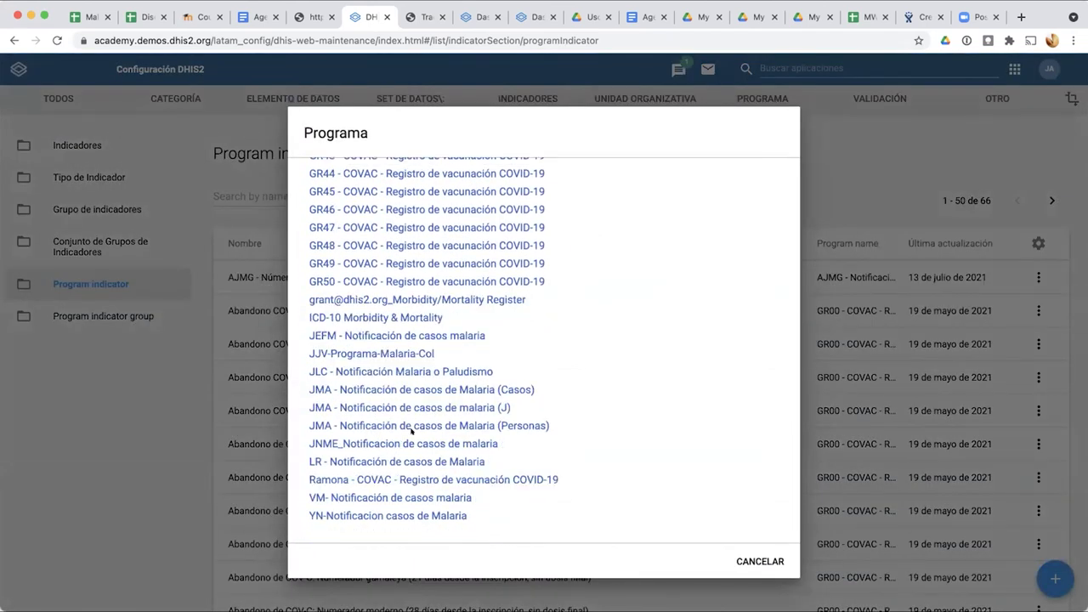
left_click(411, 426)
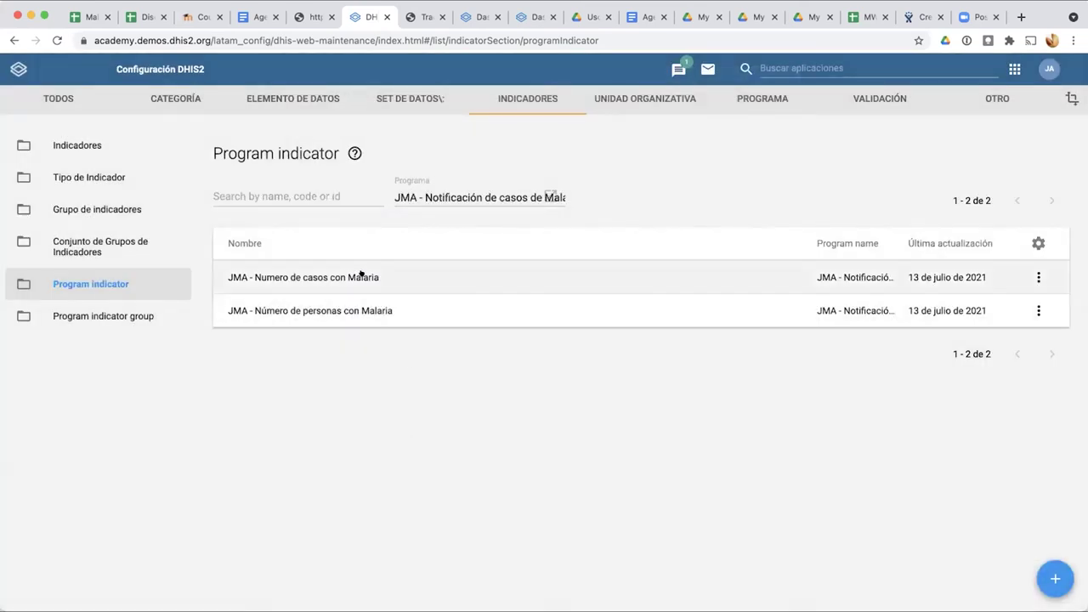
left_click(501, 199)
left_click(161, 442)
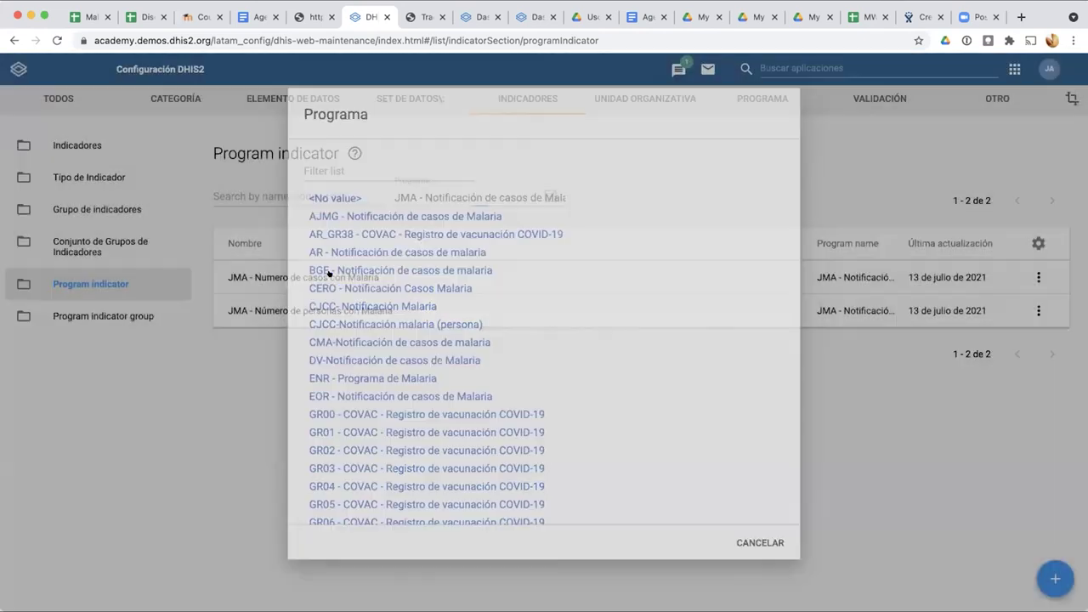
left_click(357, 306)
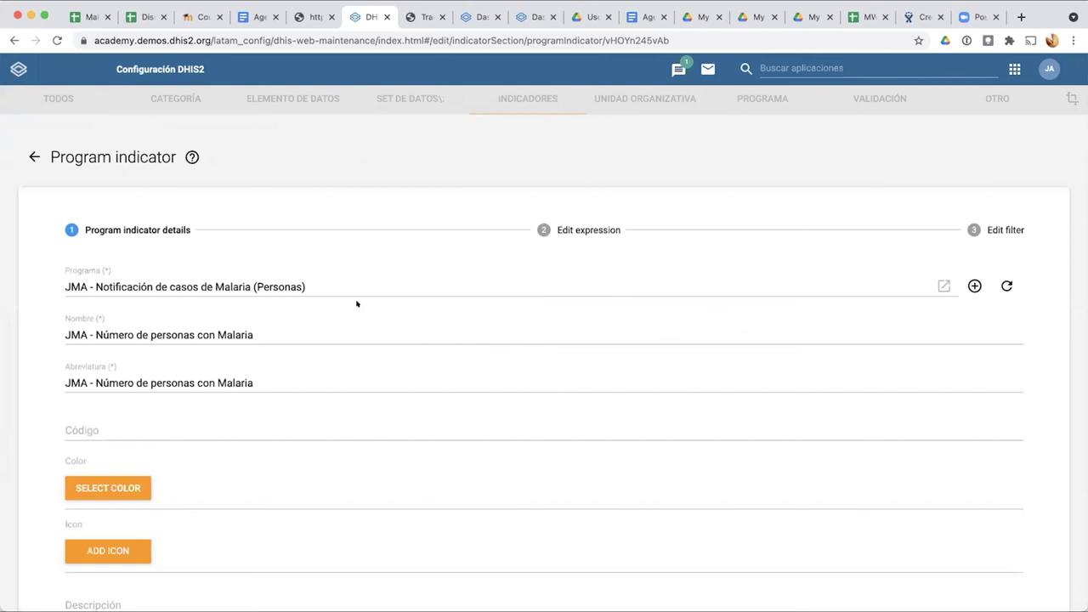
left_click(563, 231)
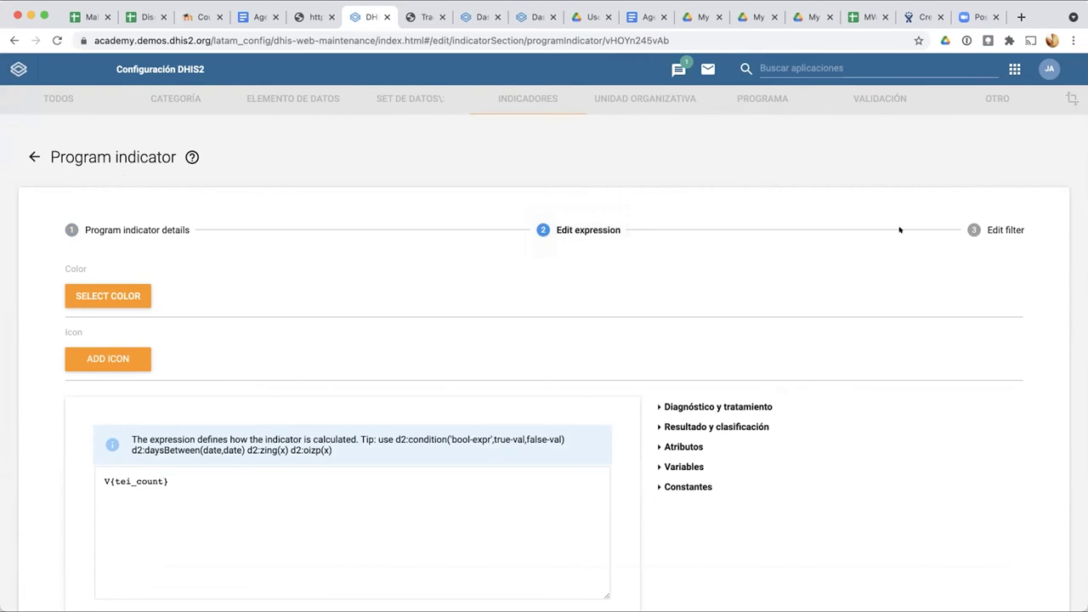
left_click(960, 226)
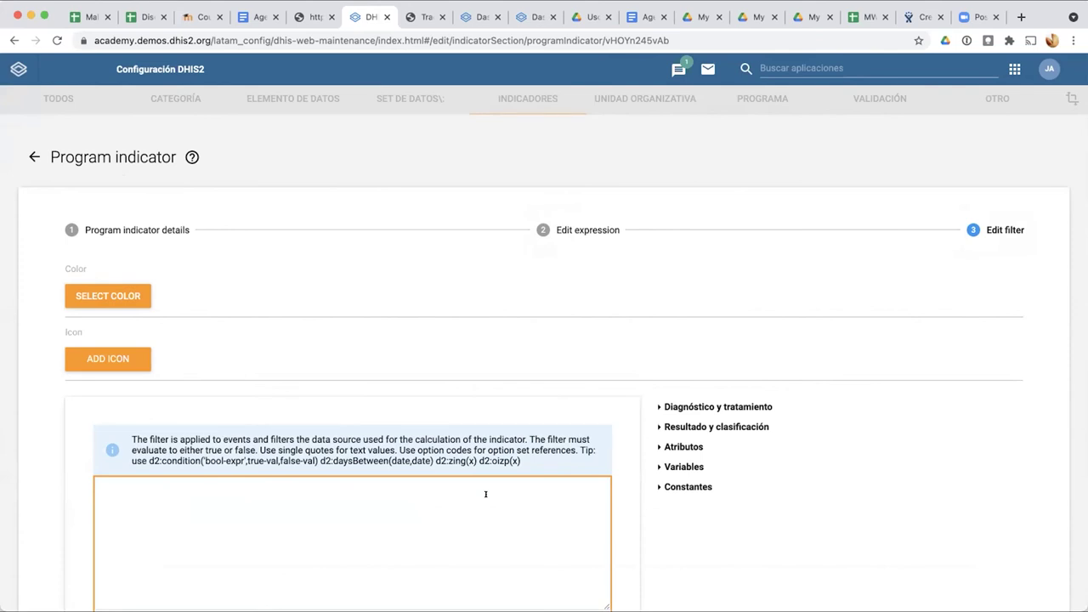
left_click(155, 232)
scroll(257, 402, "down", 1)
scroll(257, 401, "down", 5)
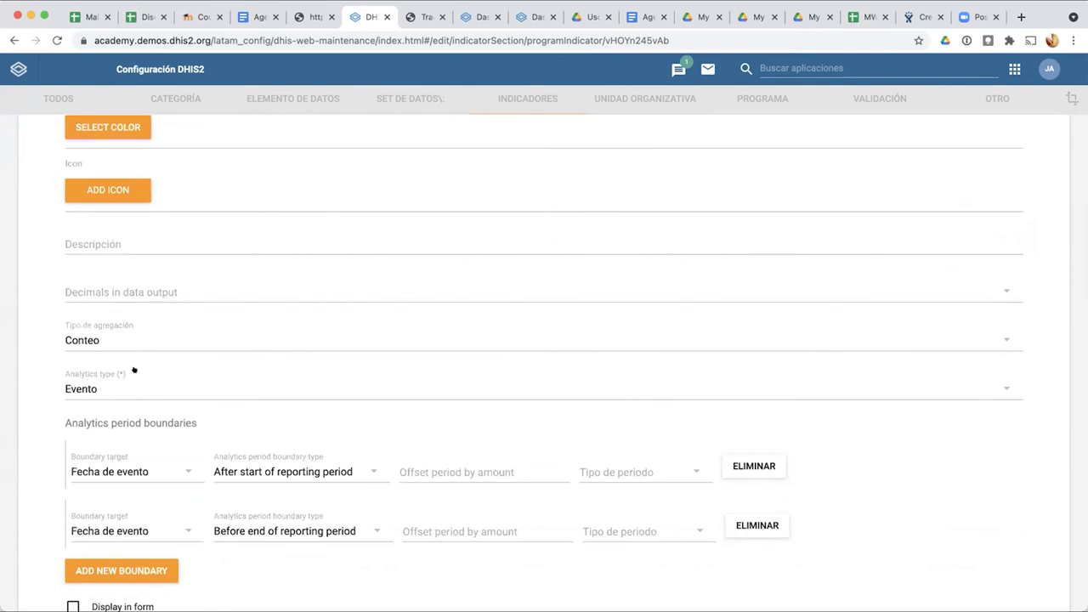
scroll(134, 370, "up", 5)
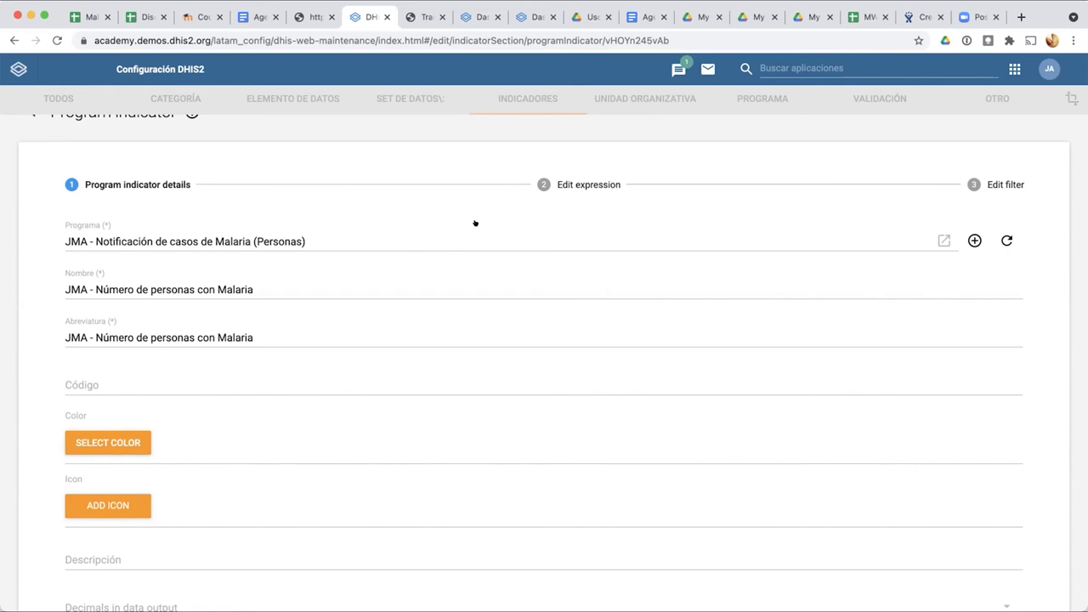
scroll(475, 223, "down", 5)
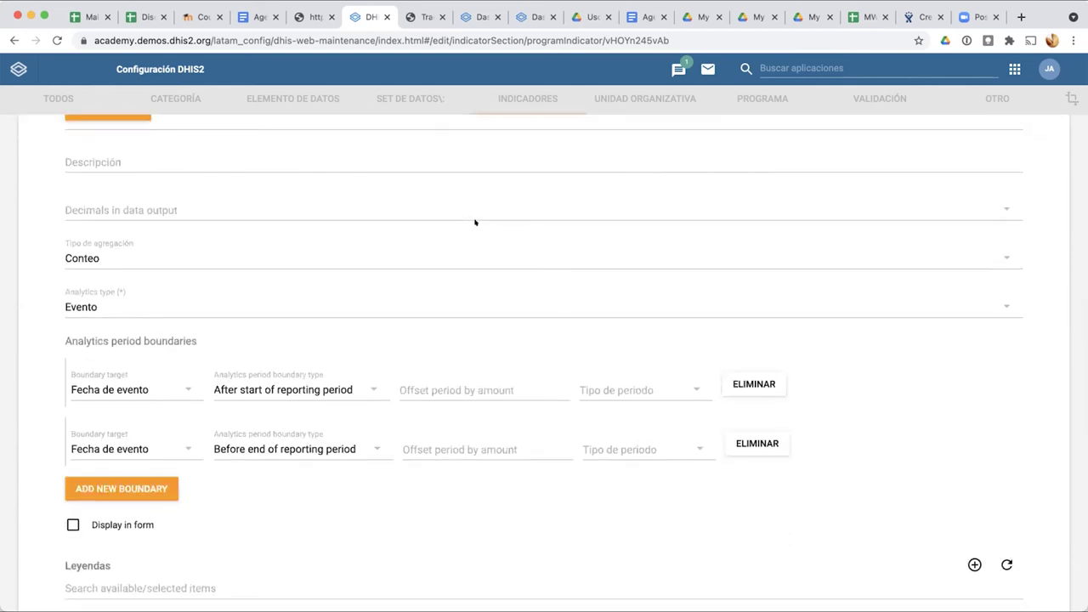
scroll(475, 223, "up", 5)
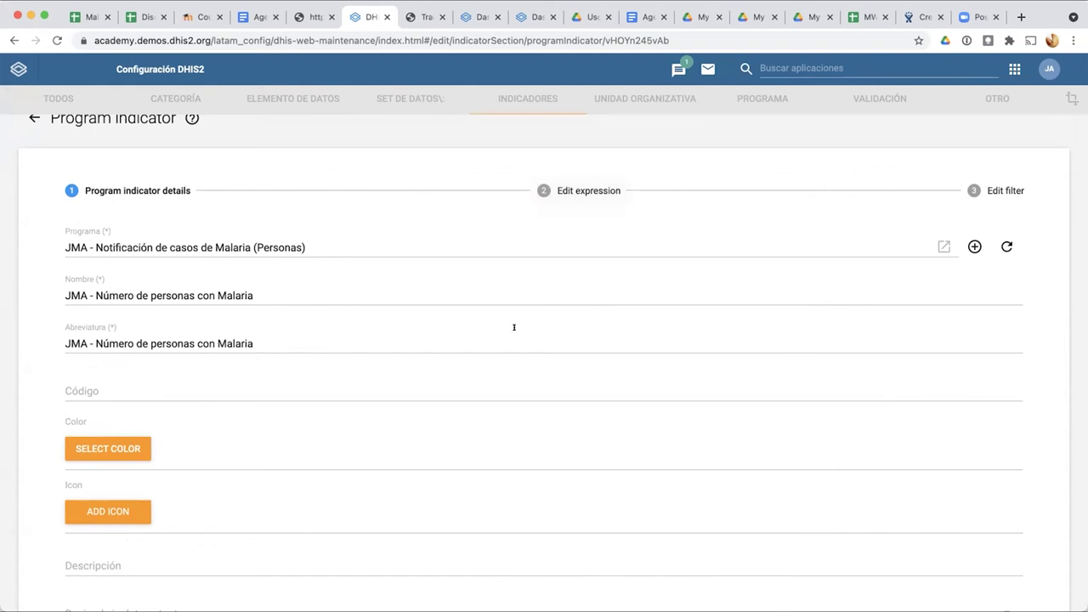
scroll(513, 327, "down", 3)
scroll(513, 327, "up", 3)
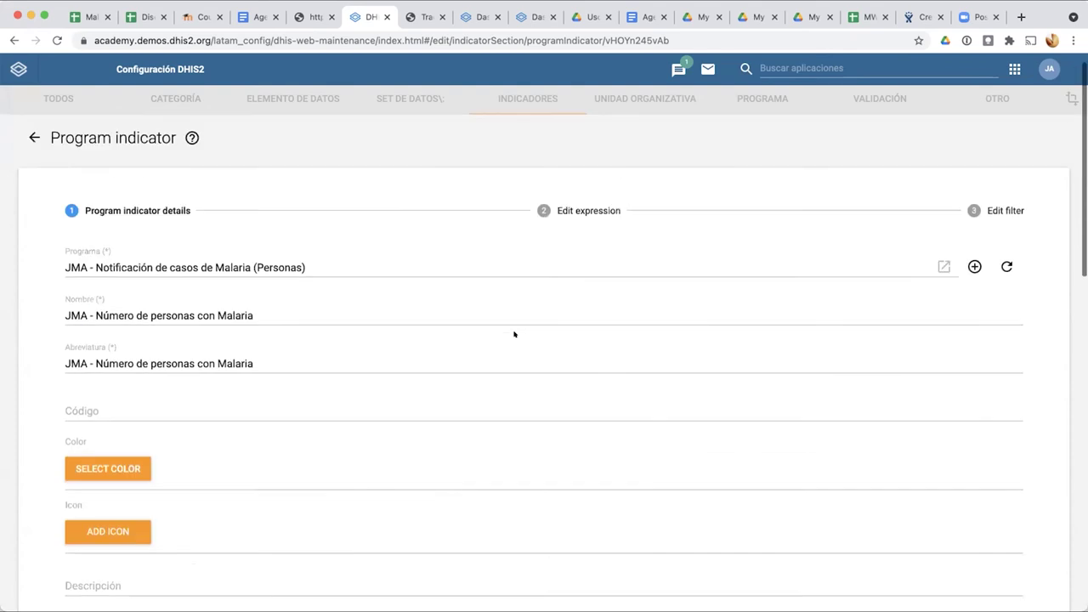
left_click(1001, 199)
left_click(613, 199)
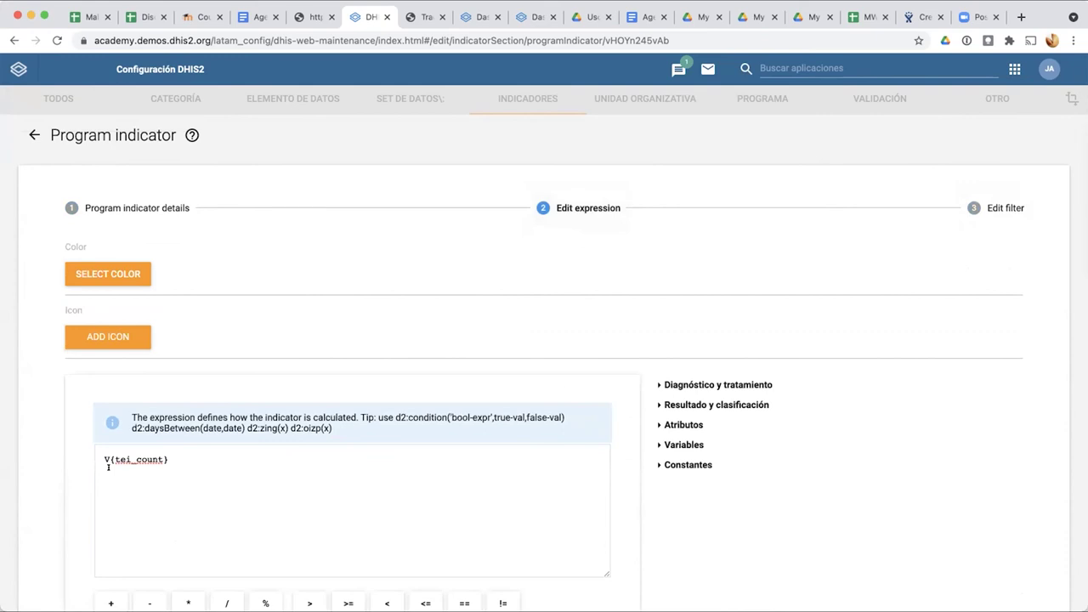
left_click(99, 456)
left_click_drag(100, 453, 165, 456)
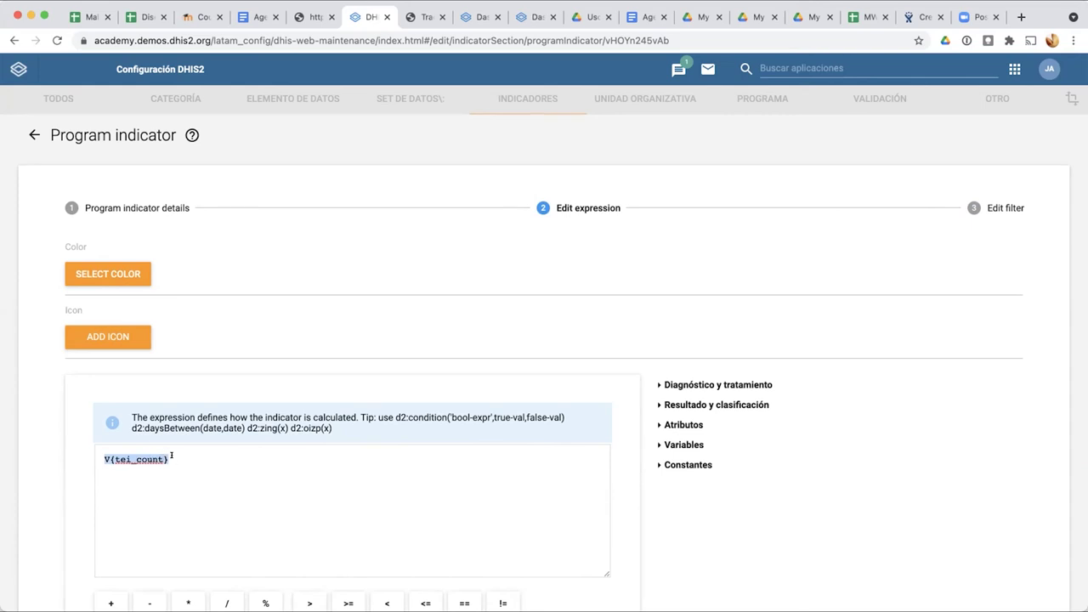
left_click(172, 456)
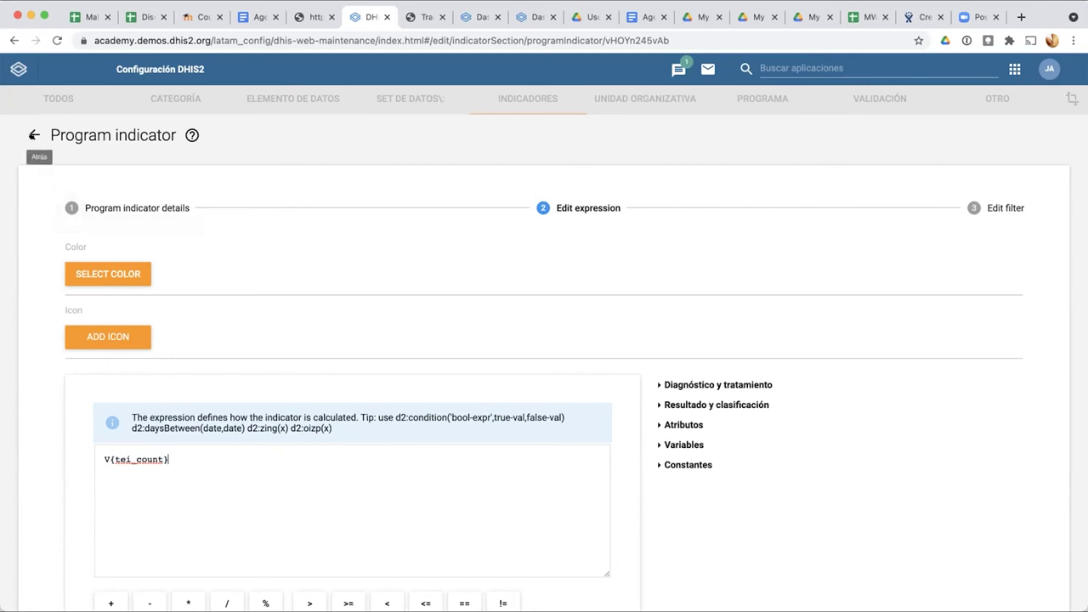
left_click(34, 135)
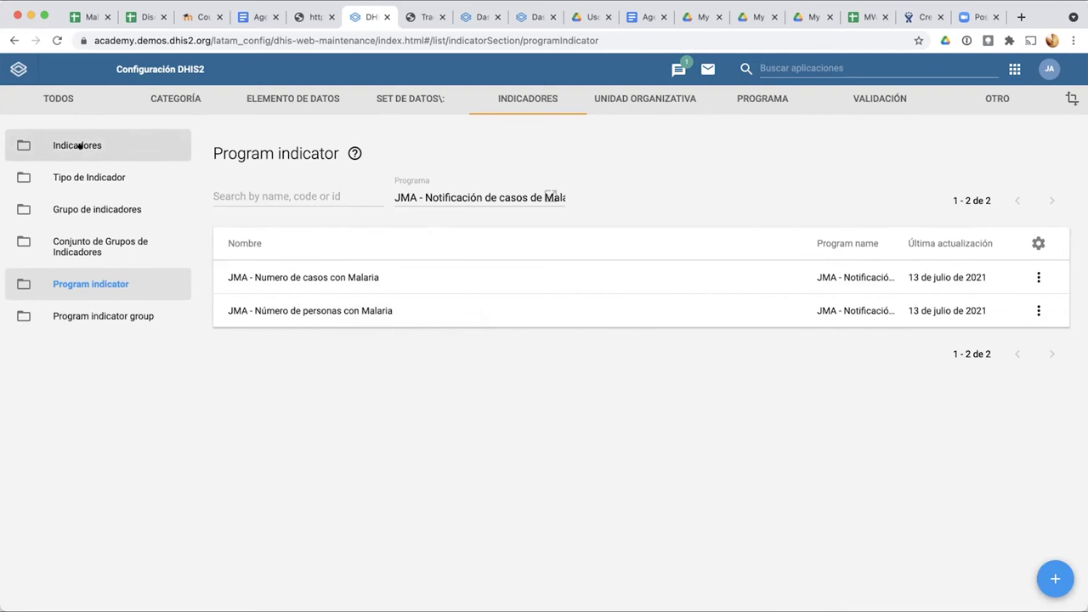
Step: Start a new indicator from the general Indicadores list
left_click(79, 145)
scroll(345, 349, "down", 1)
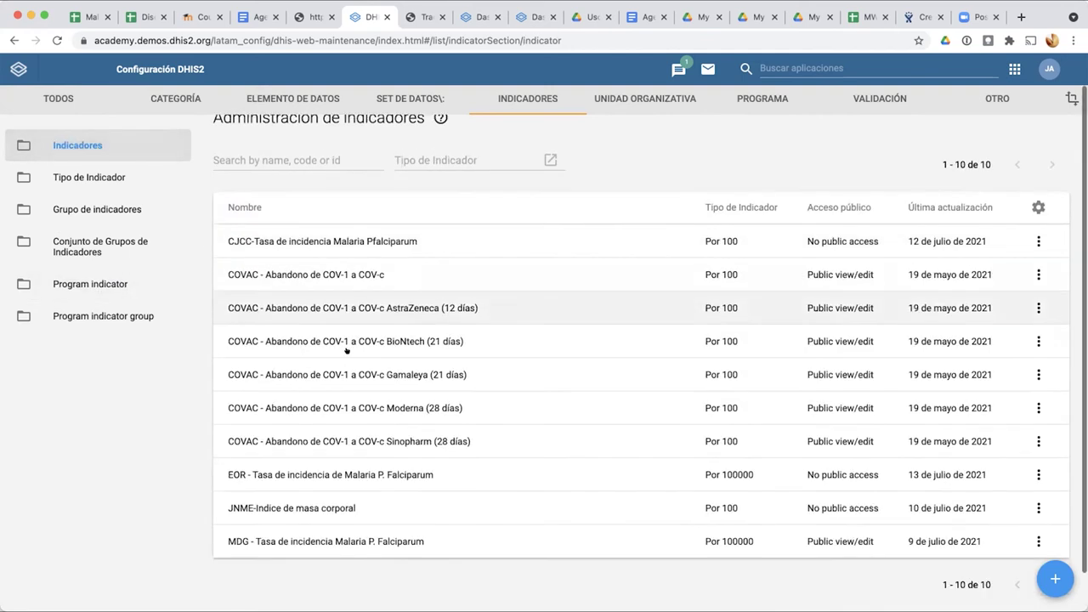
scroll(346, 349, "down", 1)
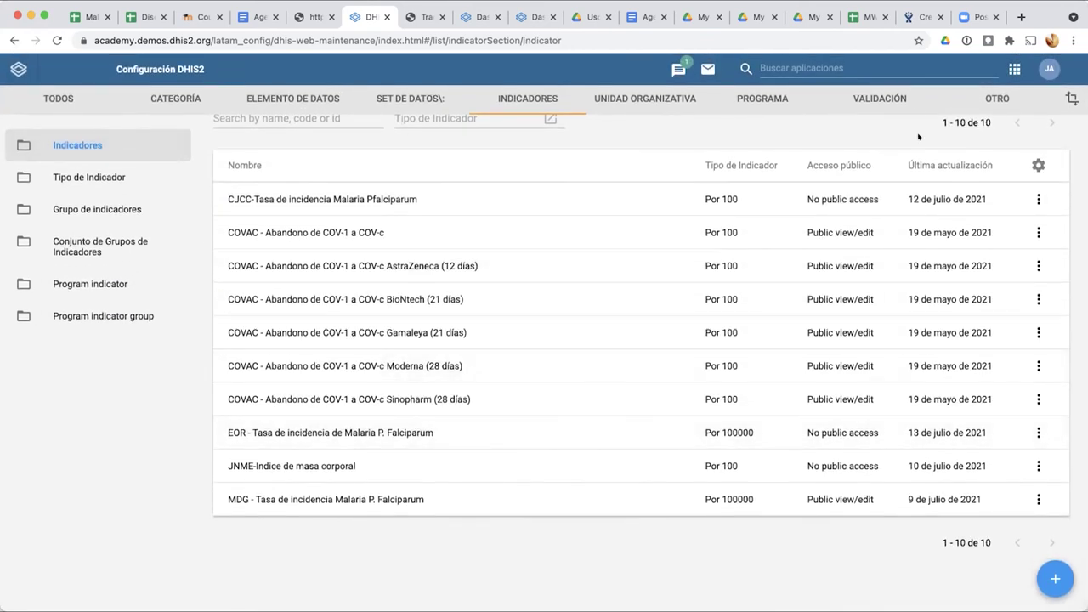
left_click(1040, 578)
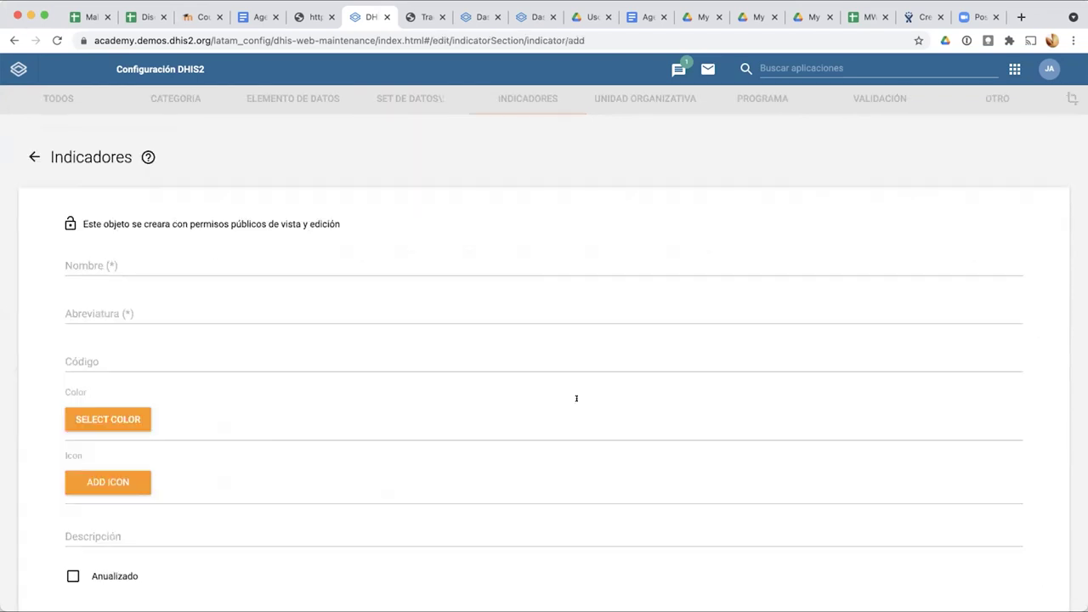
Step: Name the indicator 'JMA - Personas reportadas con Malaria'
left_click(193, 269)
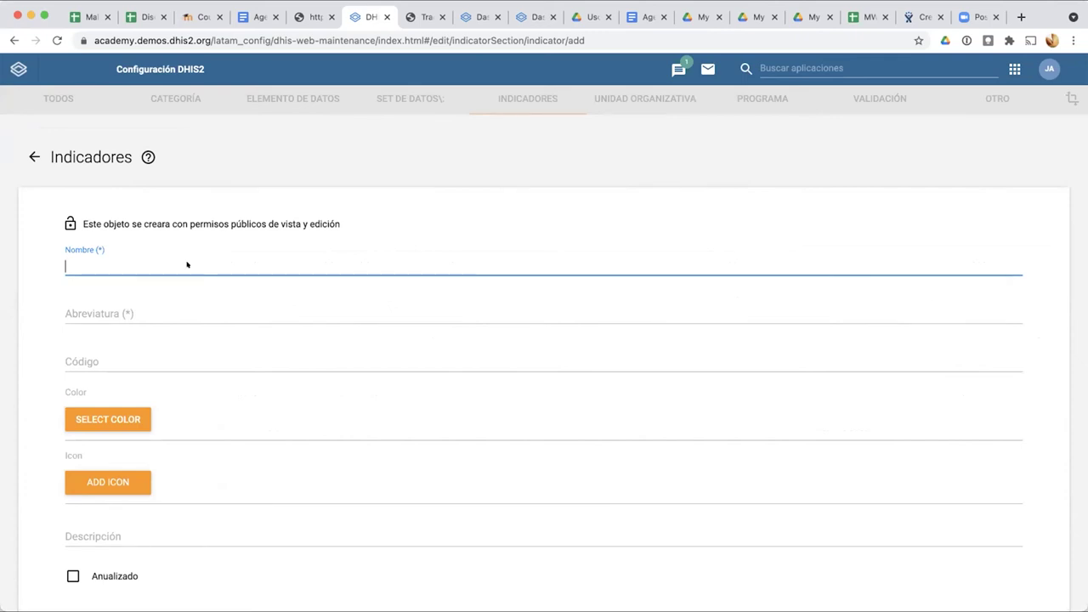
type("JMA -")
type(" Núm")
key("BackSpace")
key("BackSpace")
key("BackSpace")
type("PPer")
key("BackSpace")
key("BackSpace")
key("BackSpace")
type("sonas c")
key("BackSpace")
type("repo")
key("BackSpace")
type("ortadas con Malaria")
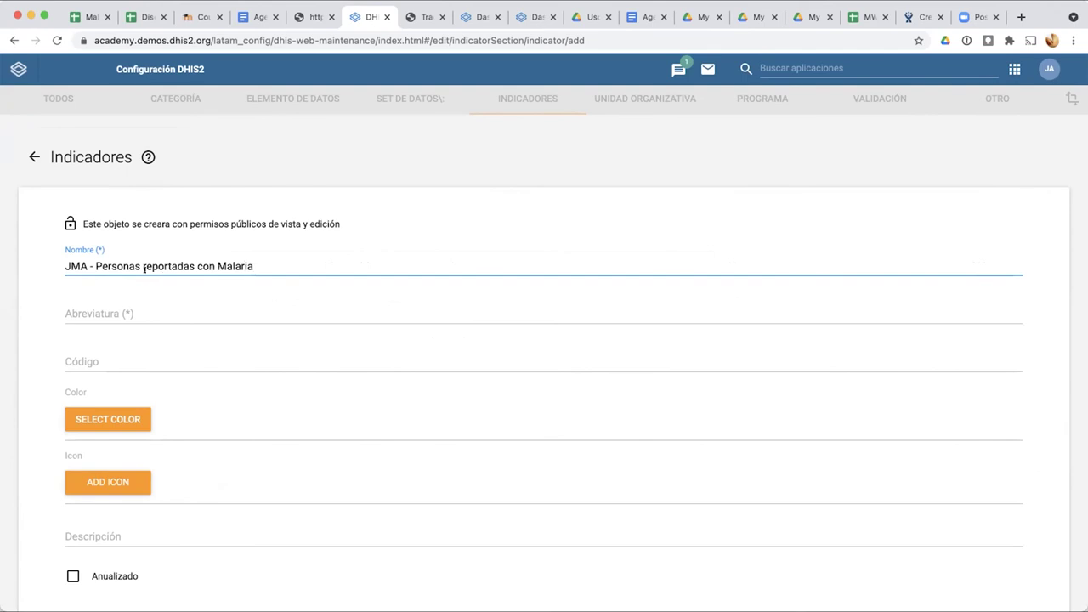
Step: Copy the name into Abreviatura and set Tipo de Indicador to Unitario
key("super+a")
key("super+c")
left_click(128, 303)
key("super+v")
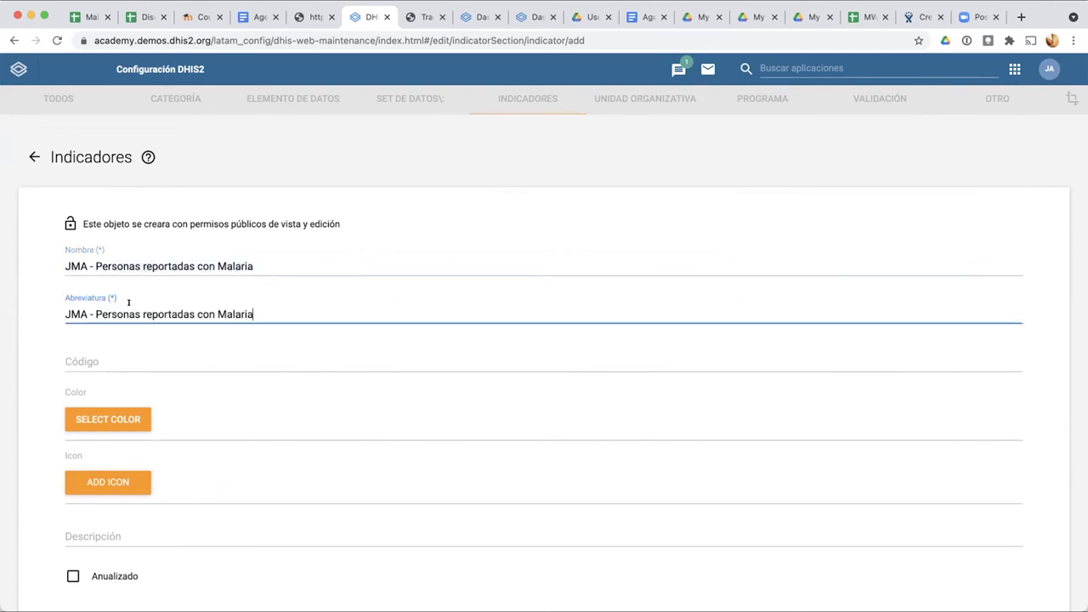
scroll(124, 340, "down", 3)
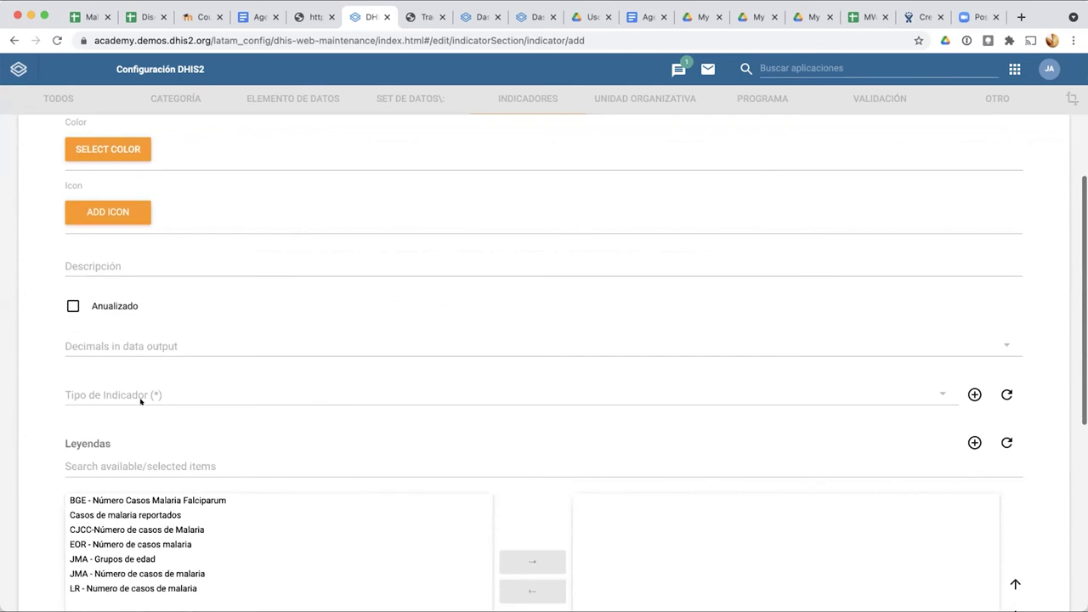
left_click(141, 393)
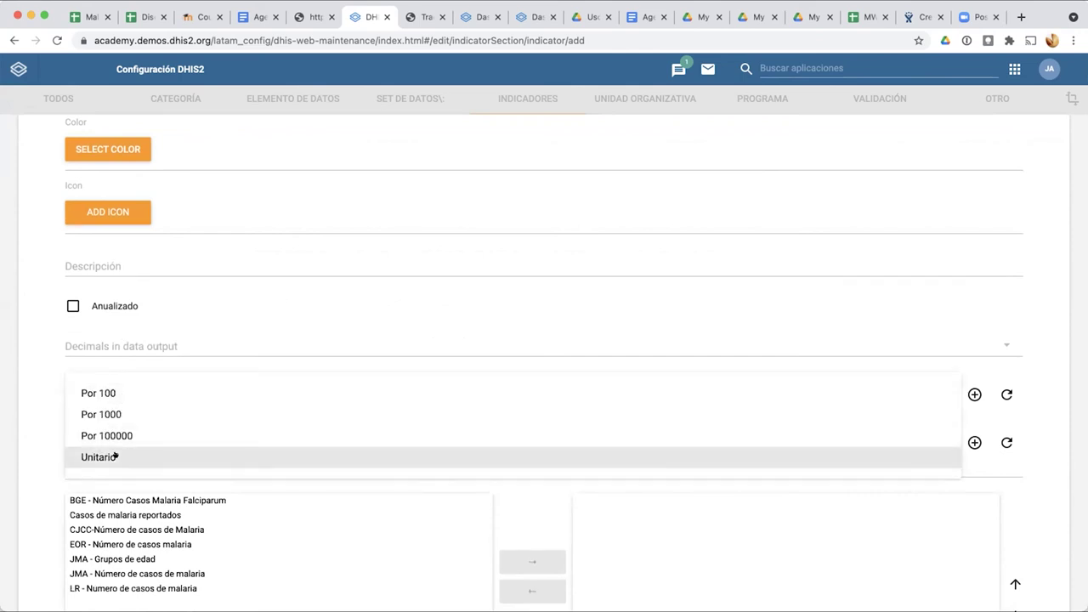
left_click(115, 454)
scroll(54, 451, "down", 2)
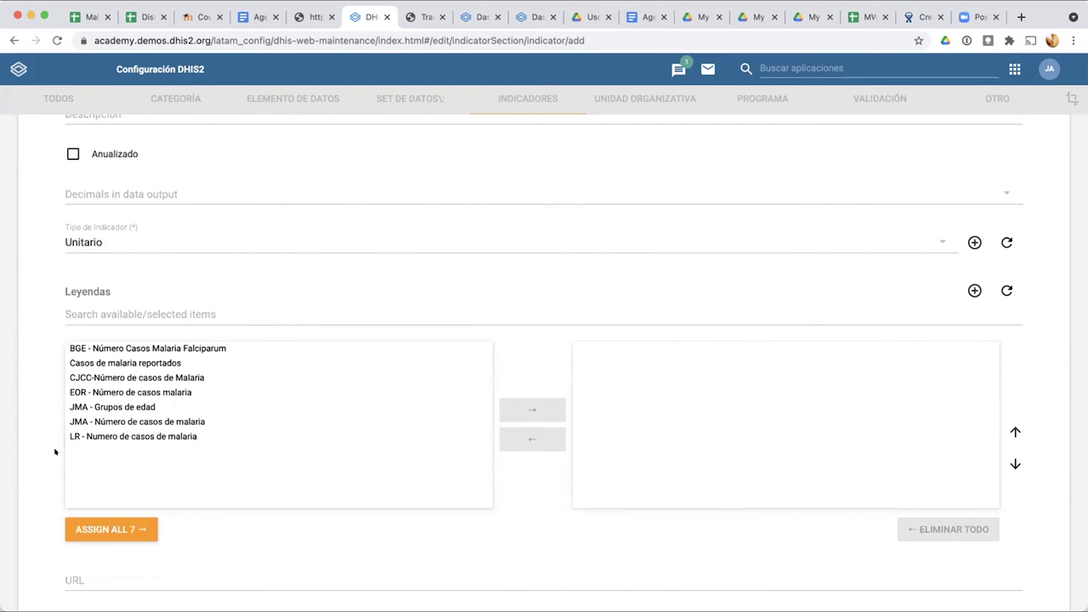
scroll(54, 452, "up", 3)
scroll(55, 452, "down", 5)
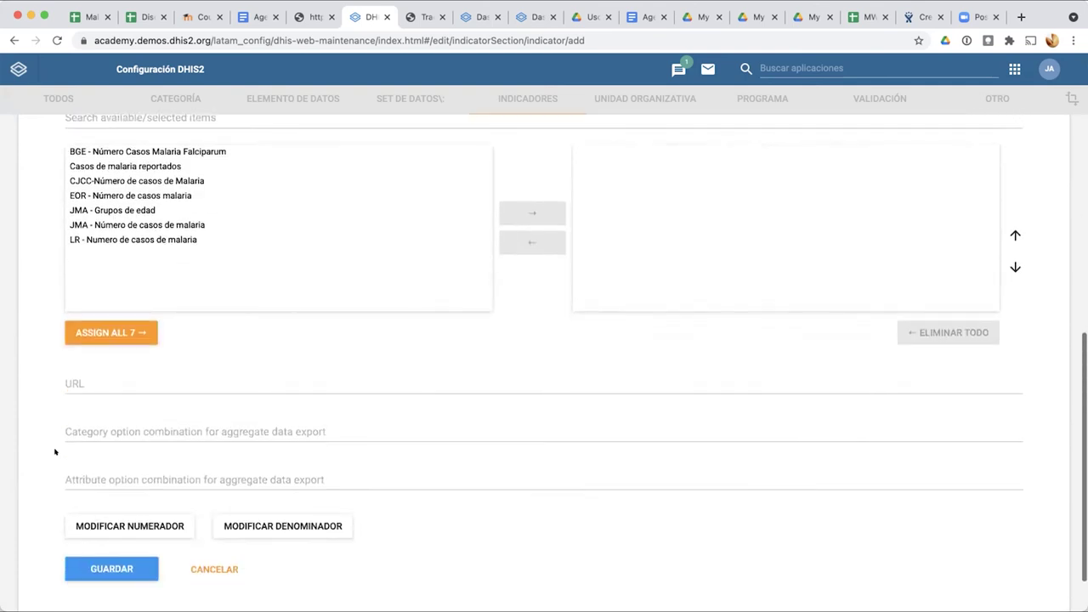
scroll(54, 451, "down", 1)
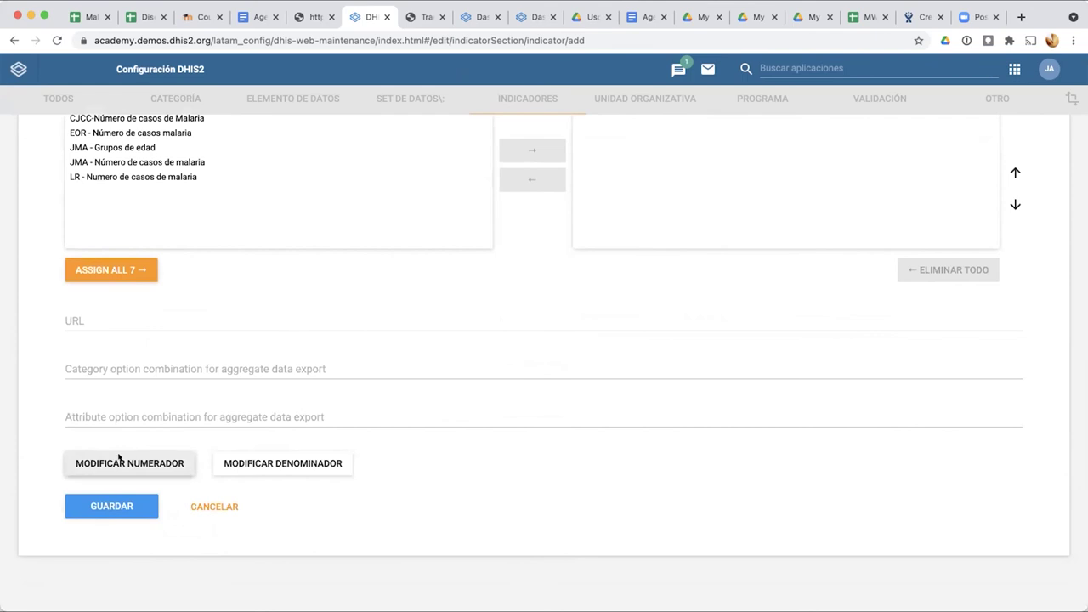
left_click(119, 462)
Step: Describe the numerator as 'Personas con Malaria' and pick the JMA Malaria (Personas) program
type("P")
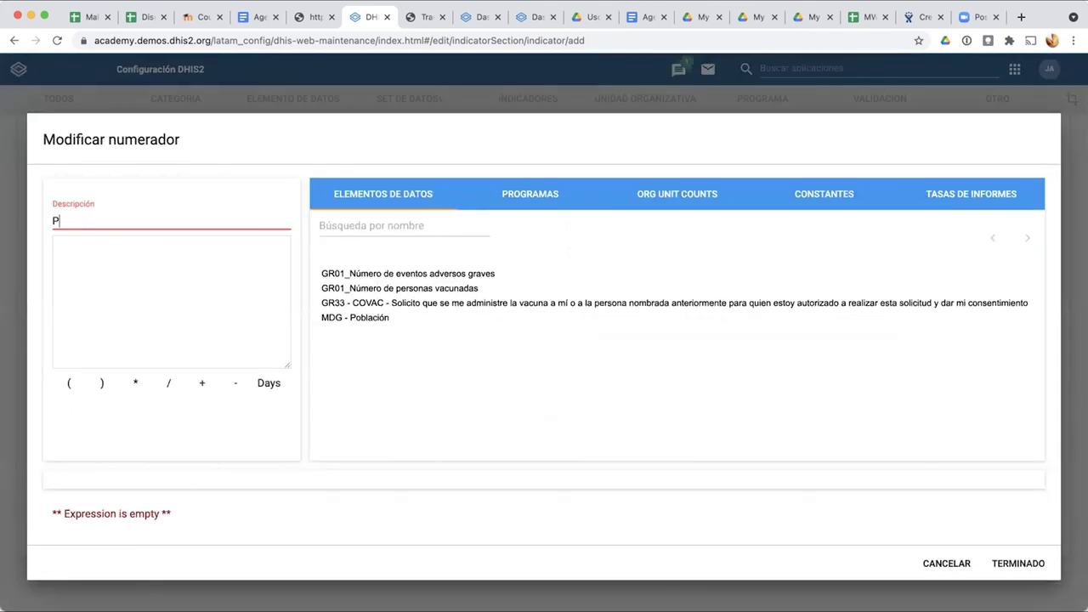
type("ersonas con Malaria")
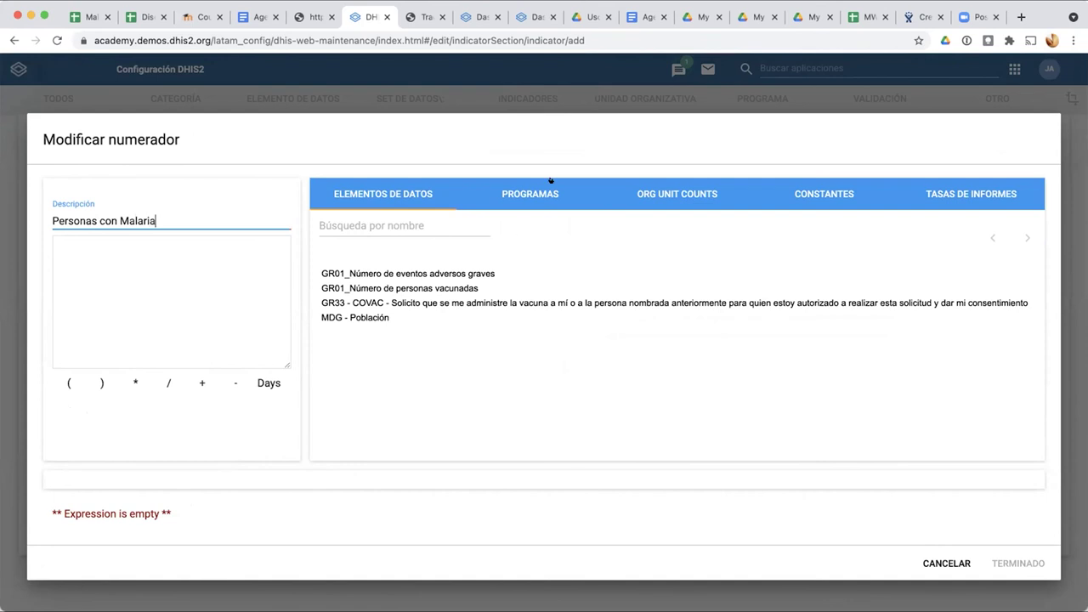
left_click(538, 188)
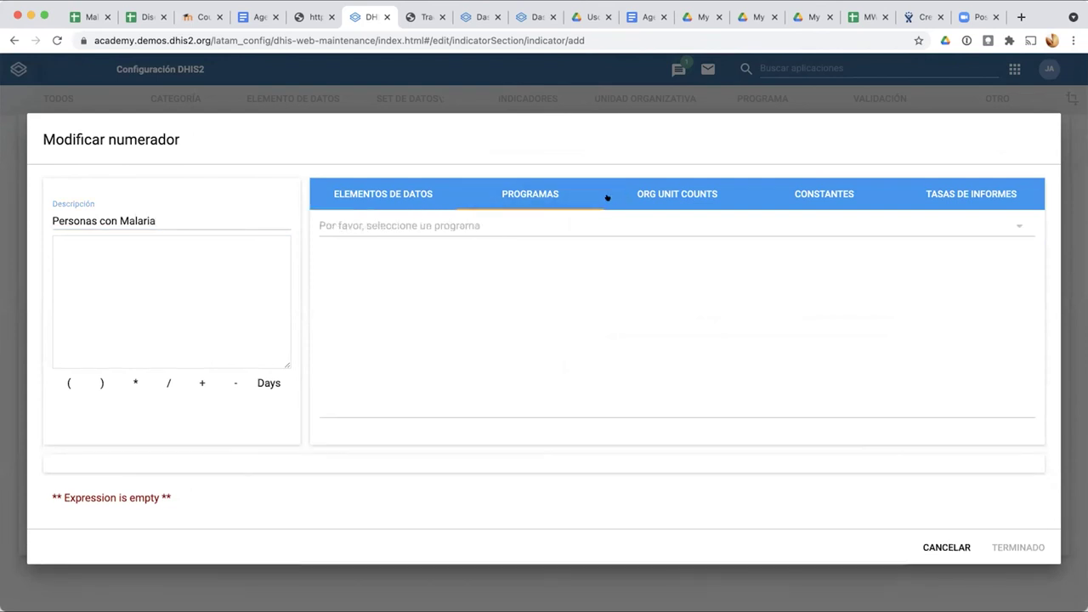
left_click(539, 222)
scroll(516, 326, "down", 10)
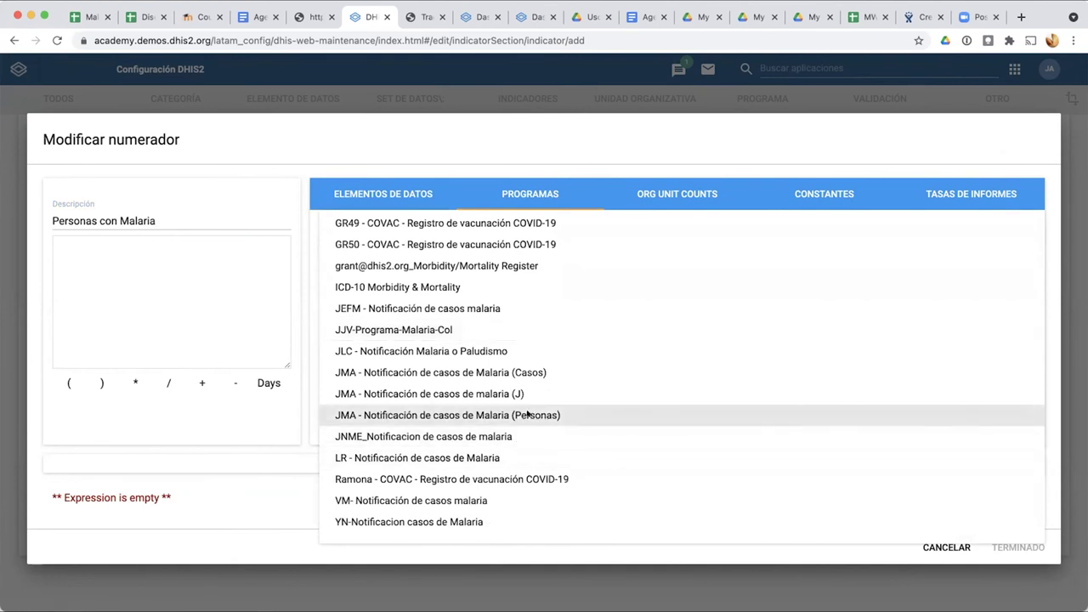
left_click(522, 415)
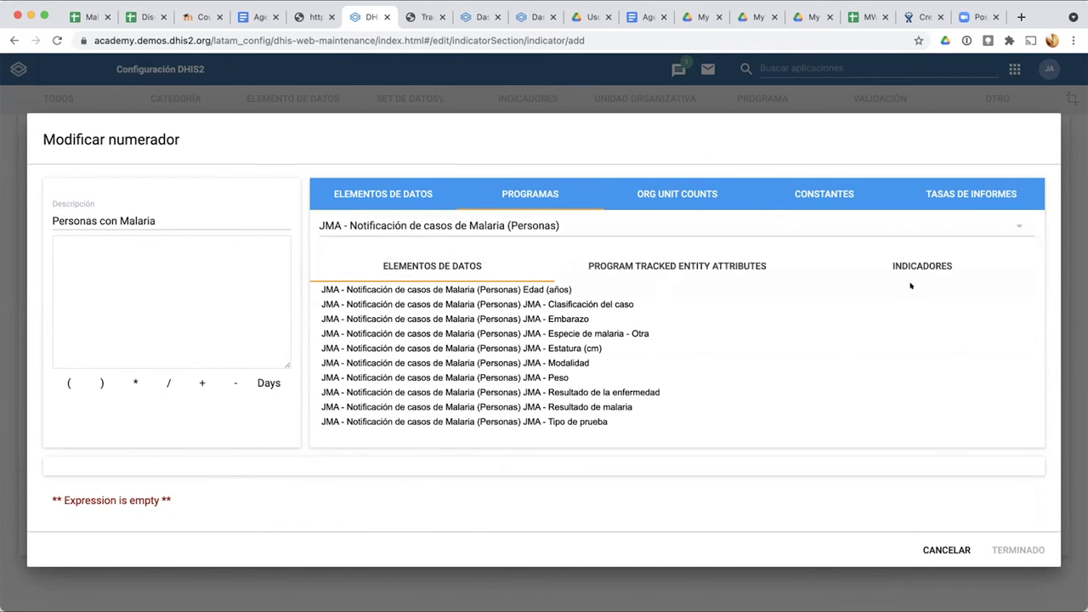
Step: Set the numerator expression to JMA - Número de personas con Malaria + 0
left_click(891, 263)
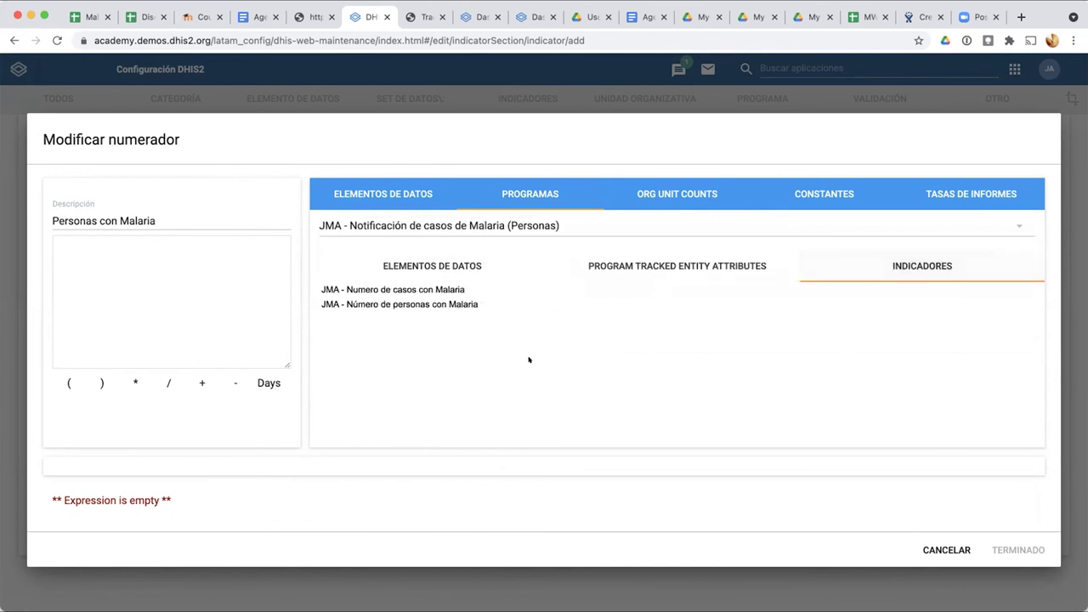
left_click(422, 304)
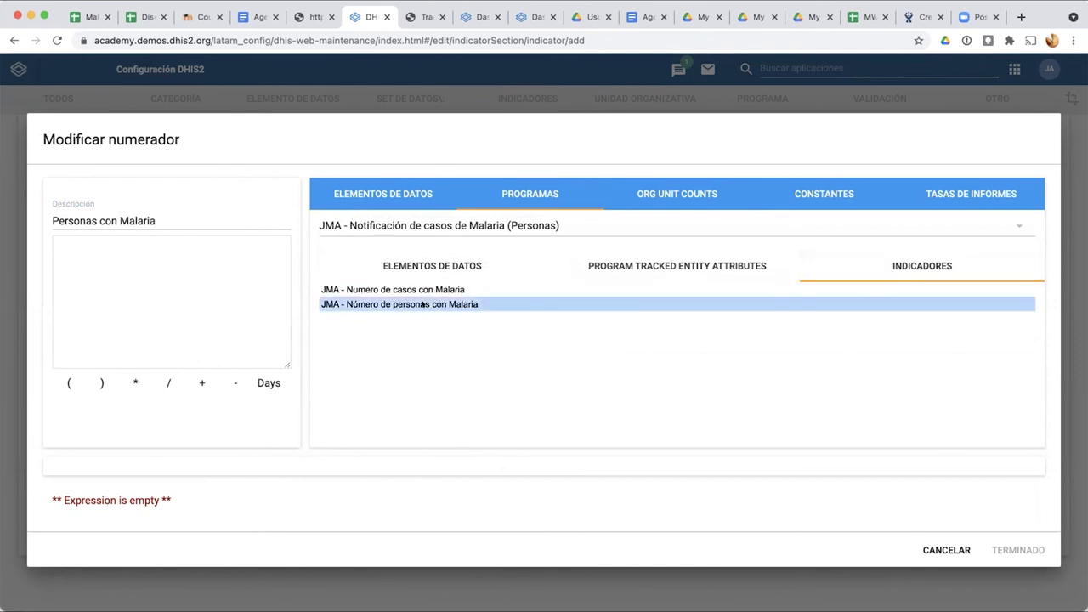
double_click(422, 304)
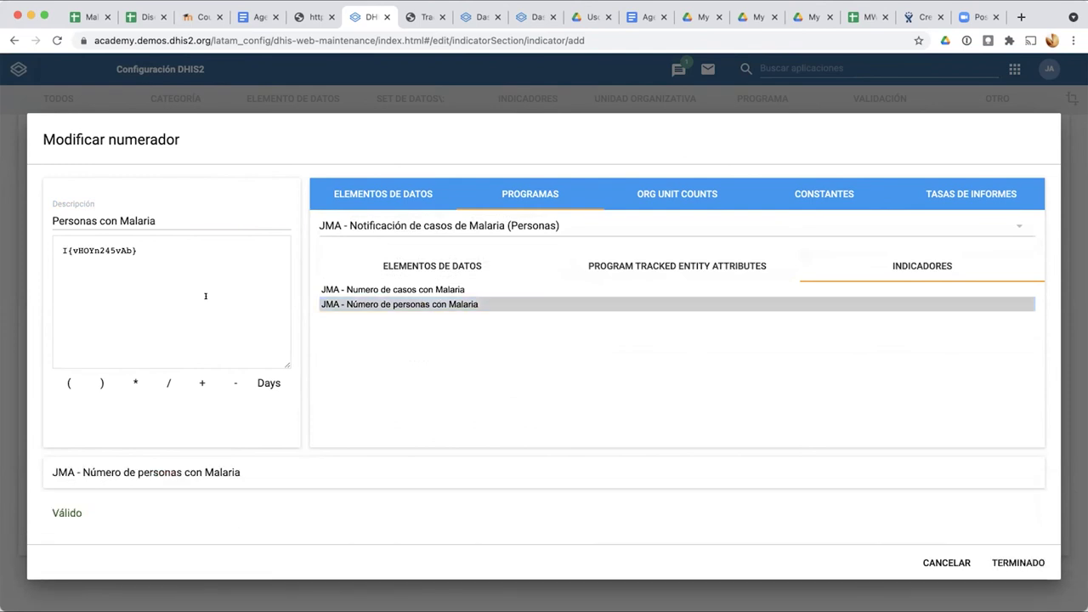
type("0")
left_click_drag(136, 245, 153, 244)
left_click(226, 284)
left_click(1019, 563)
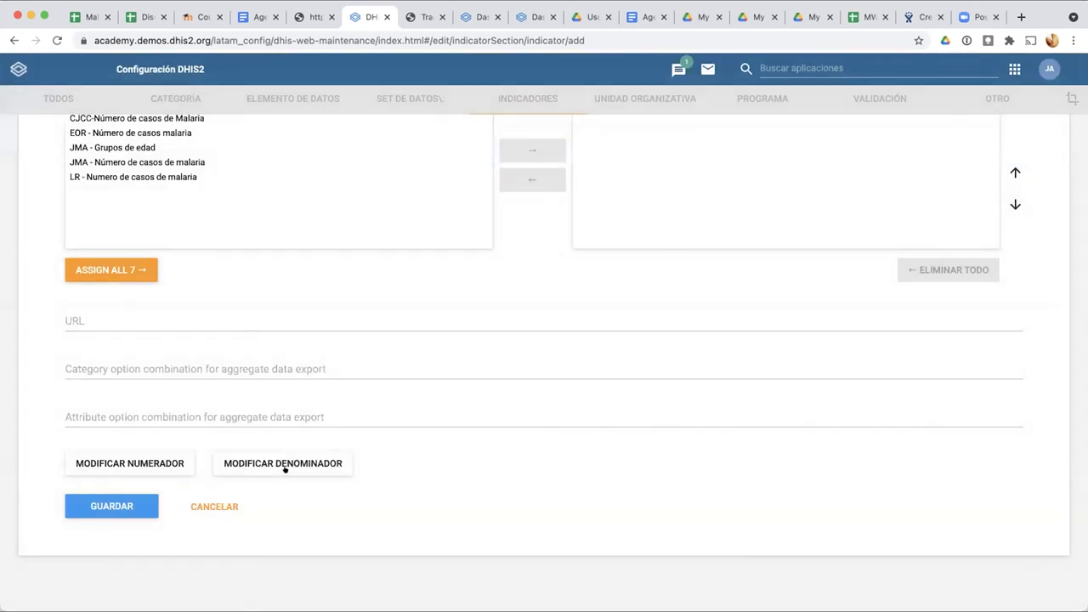
Step: Set the denominator to 1 described as 'uno' and save the indicator
left_click(289, 464)
left_click(207, 217)
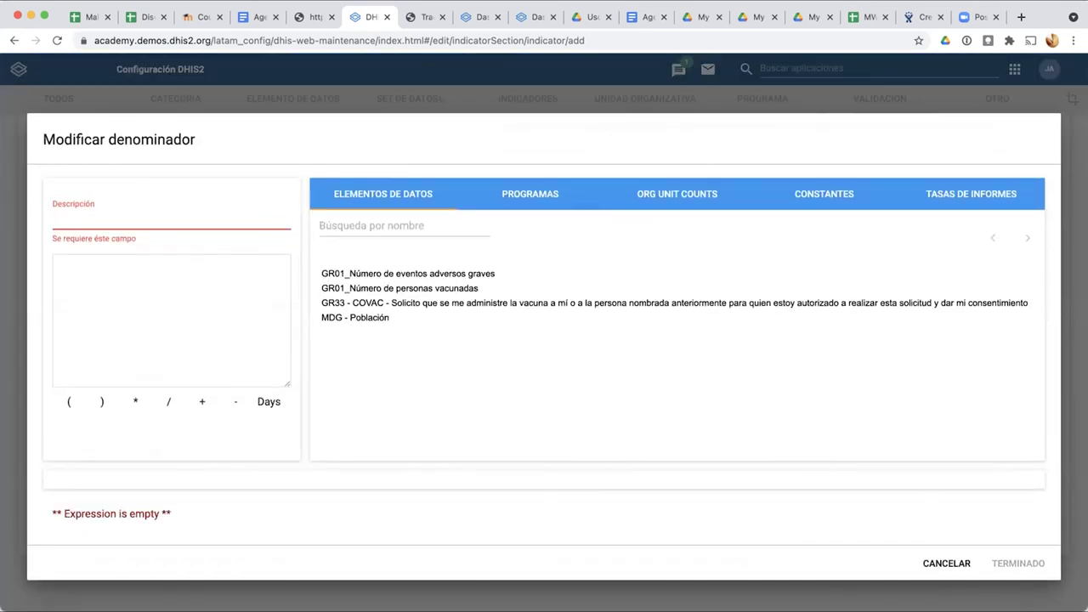
type("uno")
left_click(197, 261)
type("1")
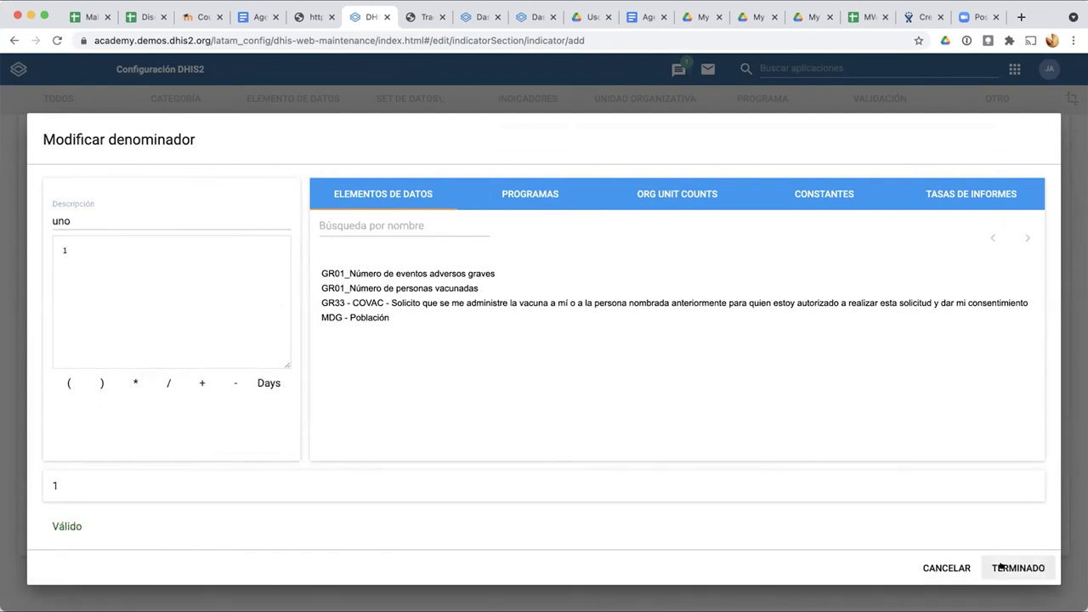
left_click(1011, 564)
left_click(111, 506)
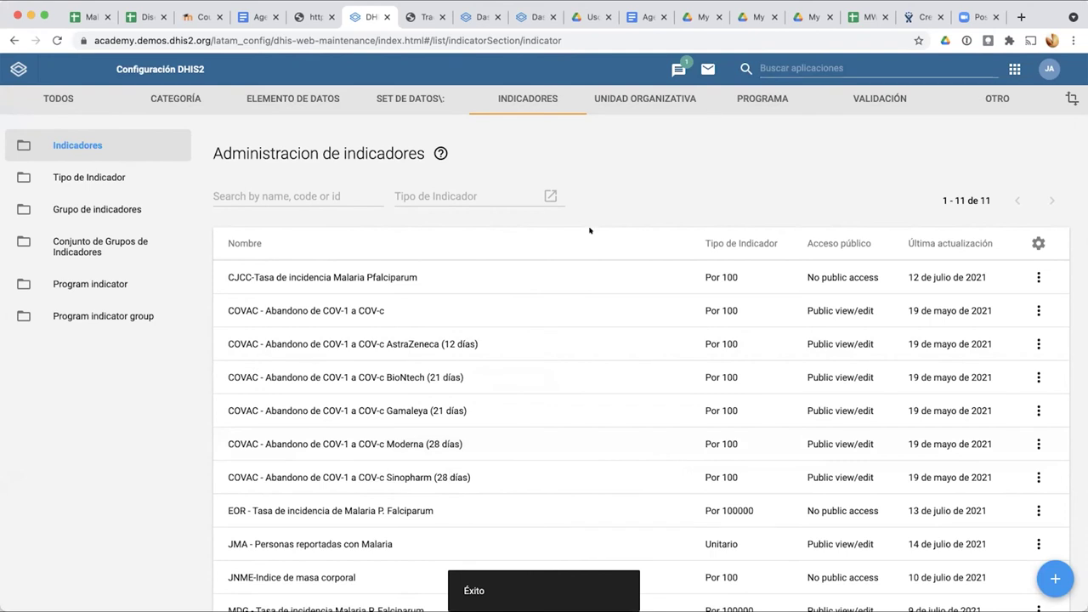
Step: Inspect the program indicator JMA - Numero de casos con Malaria, then return to Tracker Capture
left_click(113, 314)
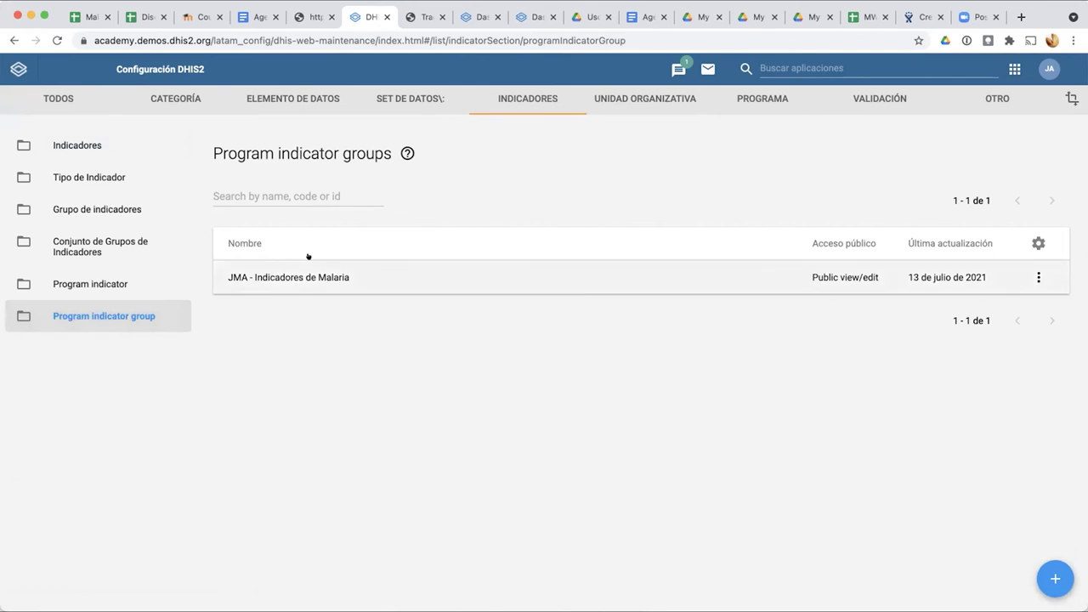
left_click(114, 280)
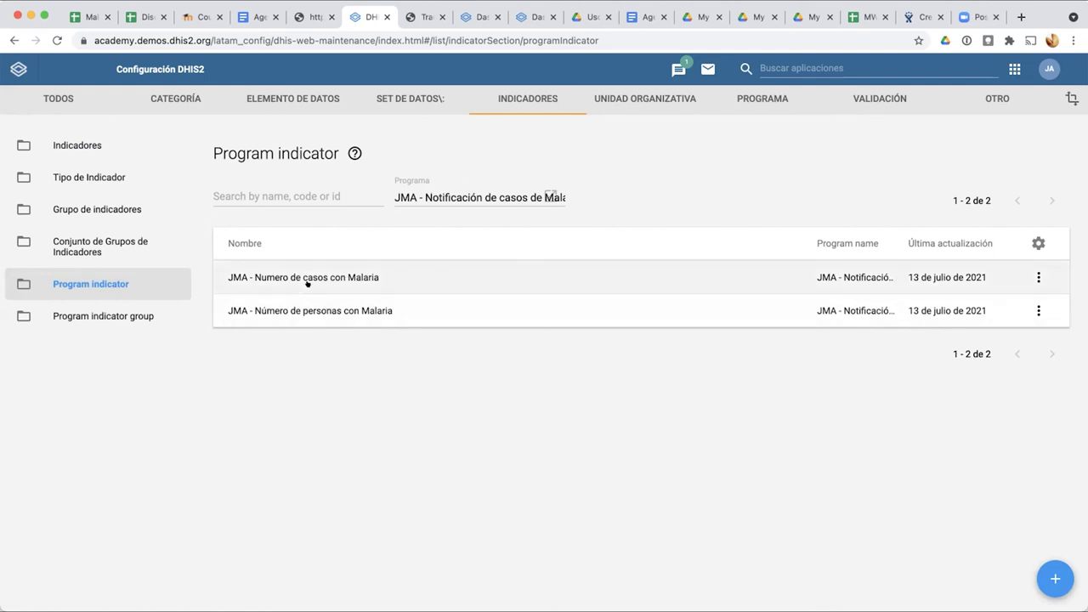
left_click(308, 283)
scroll(309, 284, "down", 5)
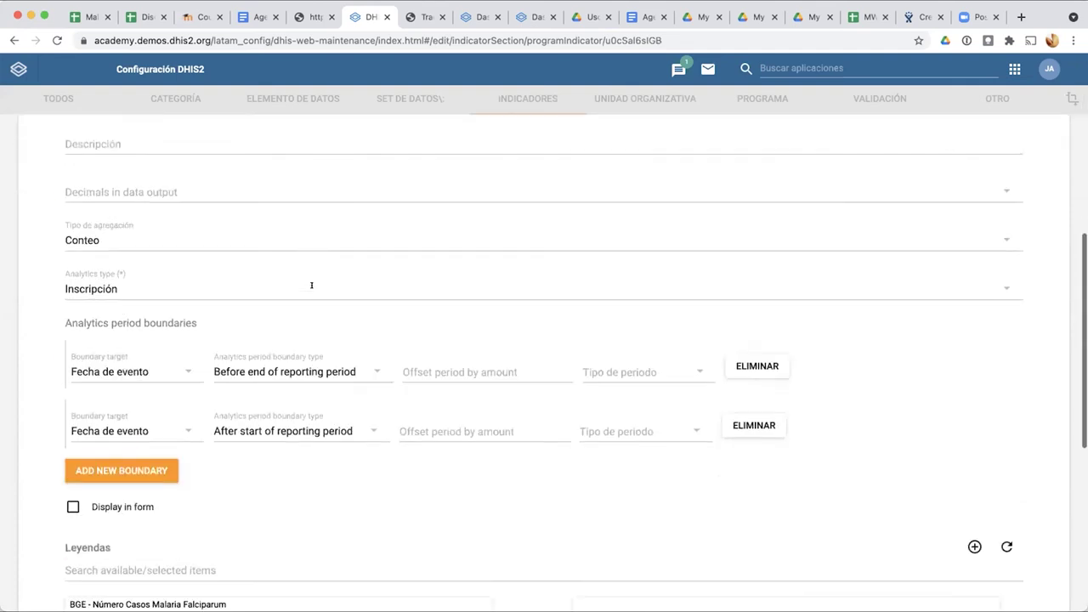
scroll(462, 501, "down", 1)
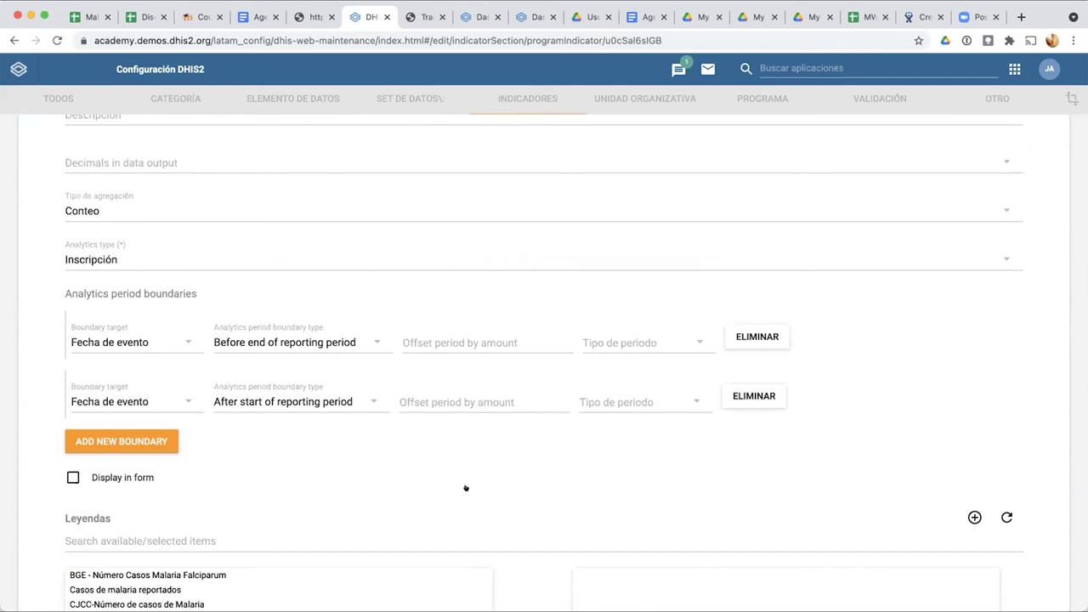
scroll(466, 493, "down", 10)
scroll(506, 495, "up", 15)
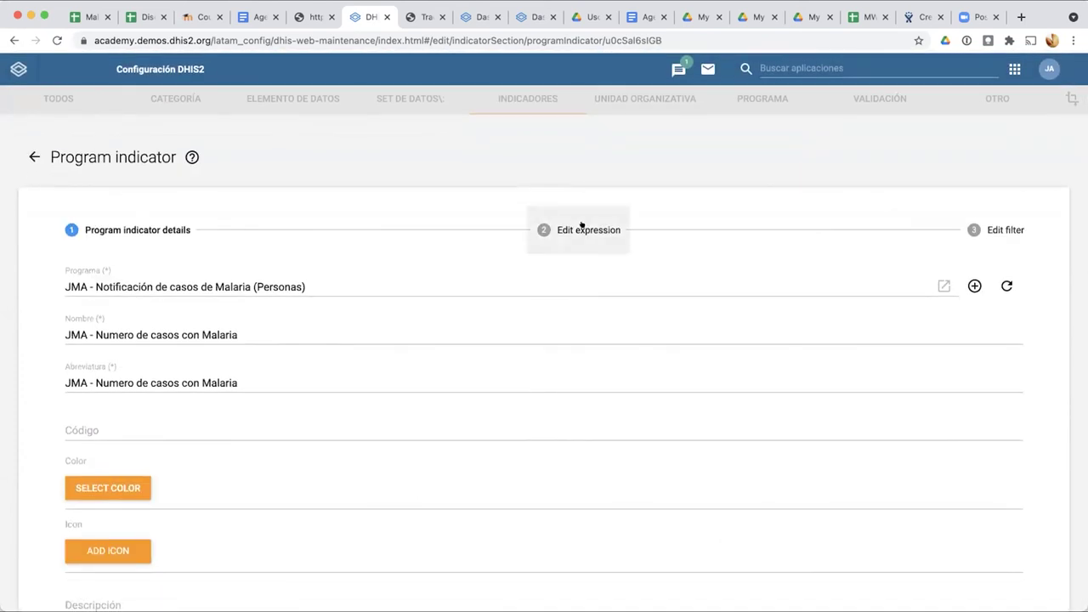
left_click(421, 17)
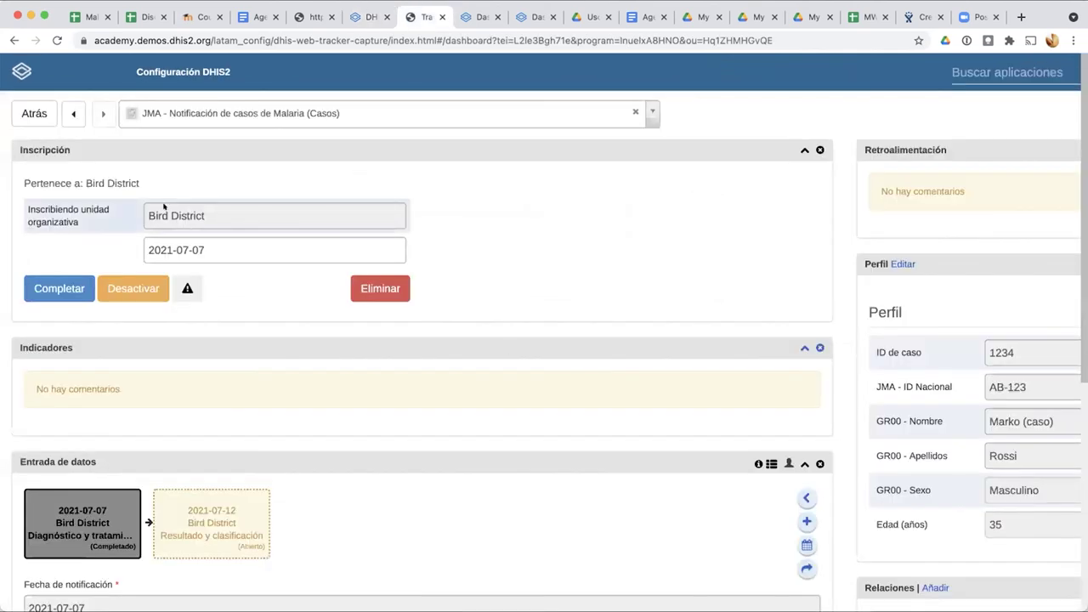
Step: Select Cardinal Hospital Gateway PHC under Bird District and the JMA Malaria (Personas) program
left_click(29, 113)
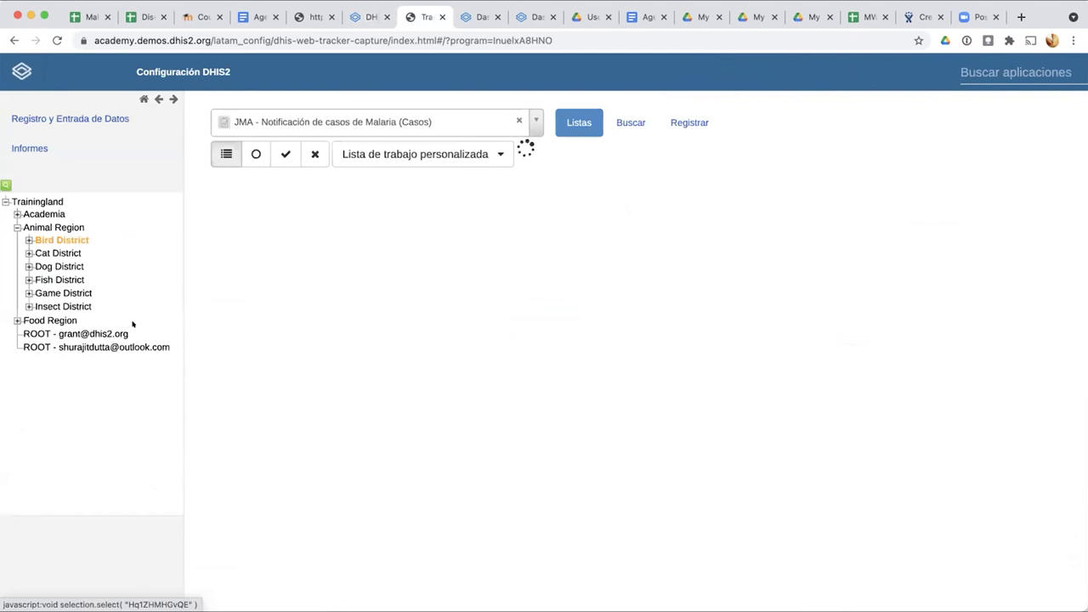
left_click(29, 240)
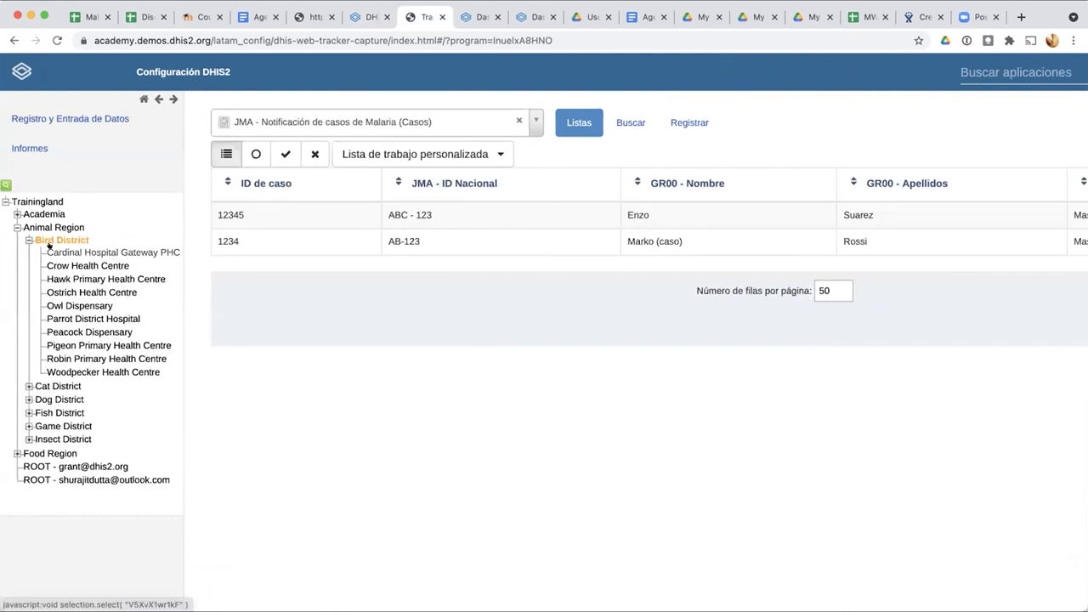
left_click(94, 253)
left_click(537, 122)
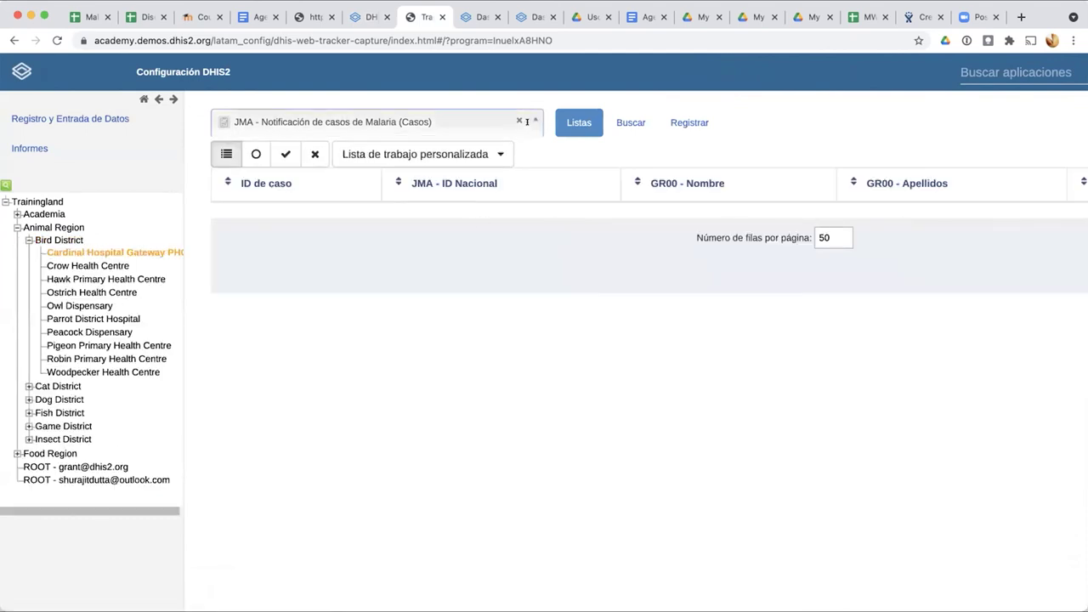
scroll(476, 281, "down", 3)
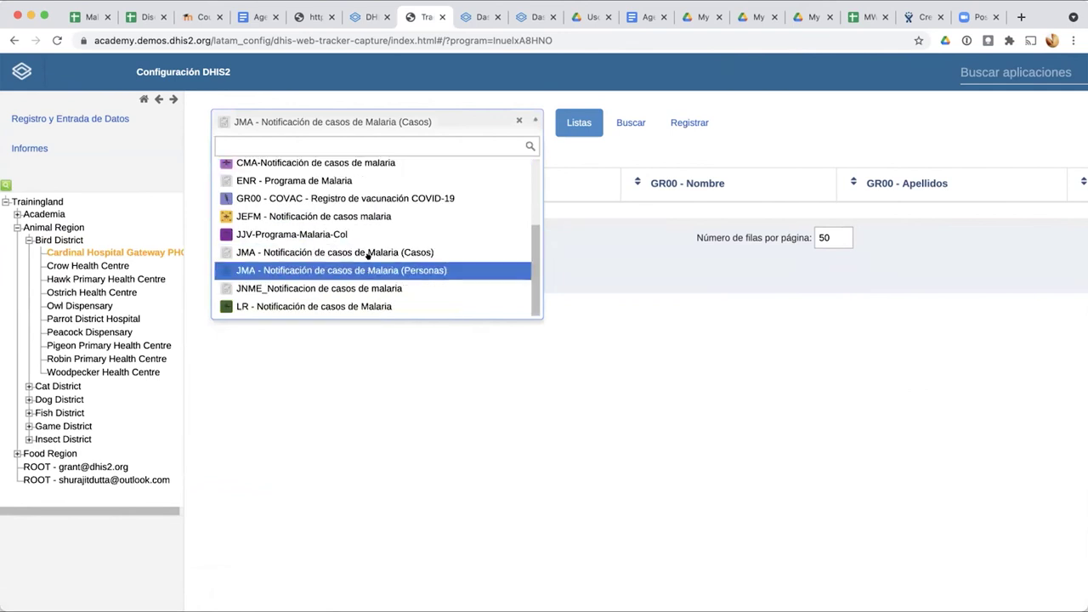
left_click(423, 270)
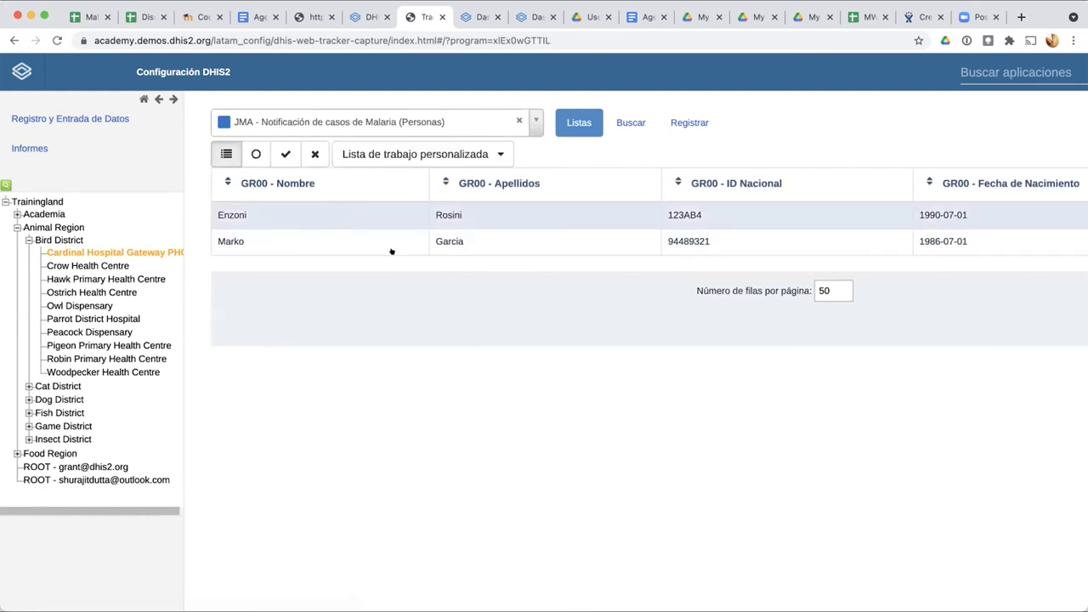
Step: Open the second person's dashboard, check the 2021-07-09 event, and complete the 2021-07-06 enrollment
left_click(466, 244)
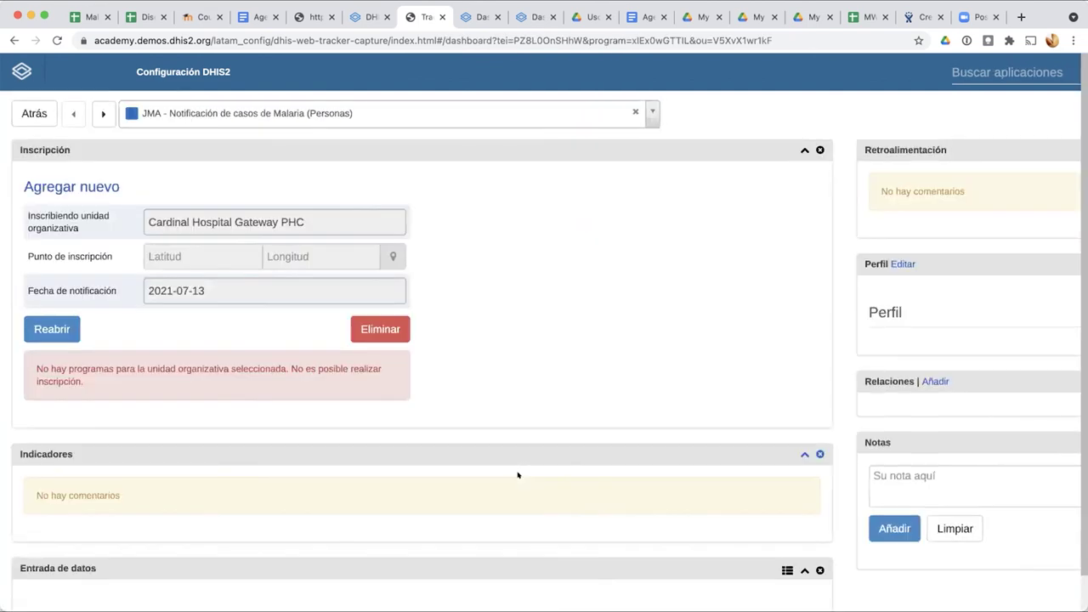
scroll(518, 475, "down", 3)
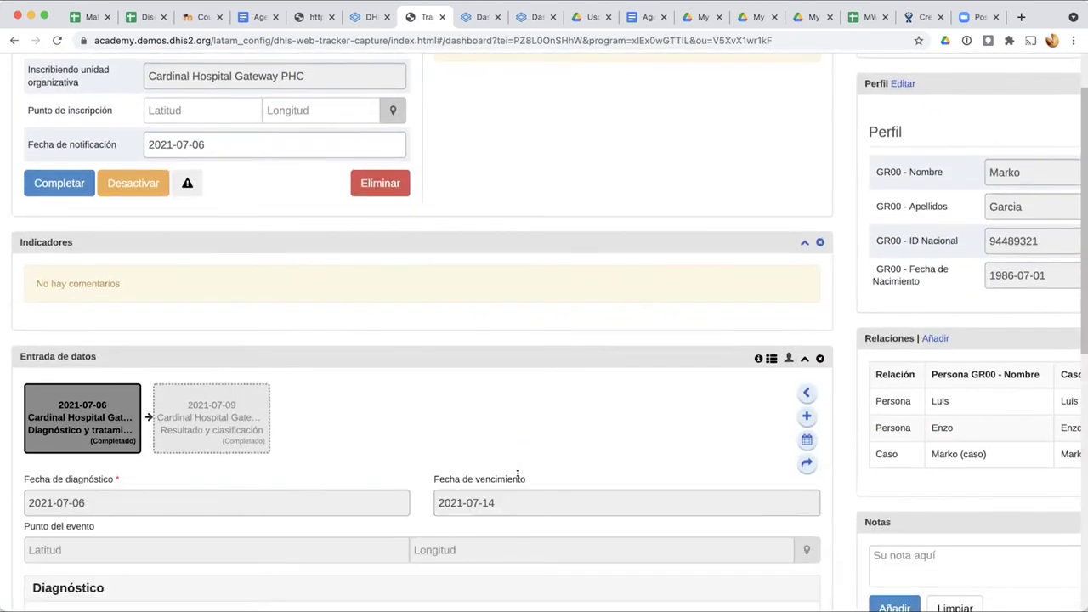
scroll(388, 522, "down", 4)
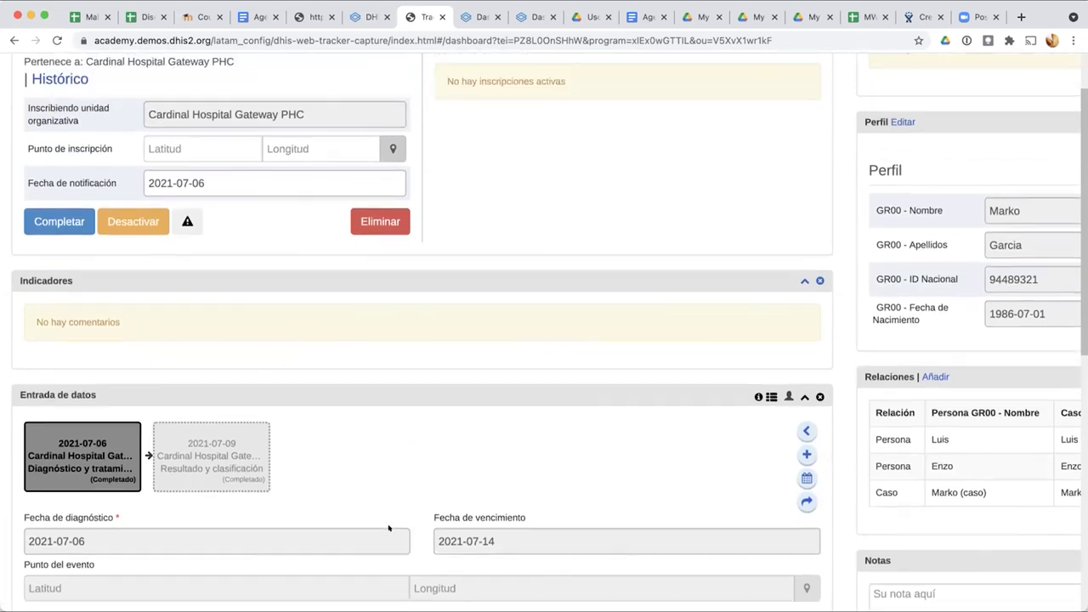
scroll(388, 527, "down", 10)
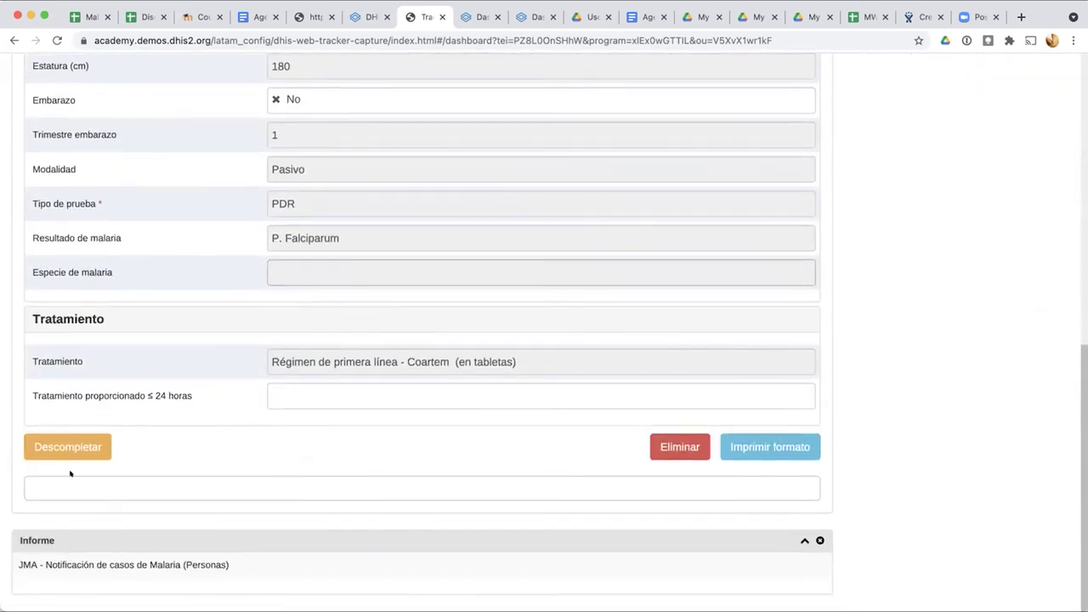
scroll(151, 366, "up", 16)
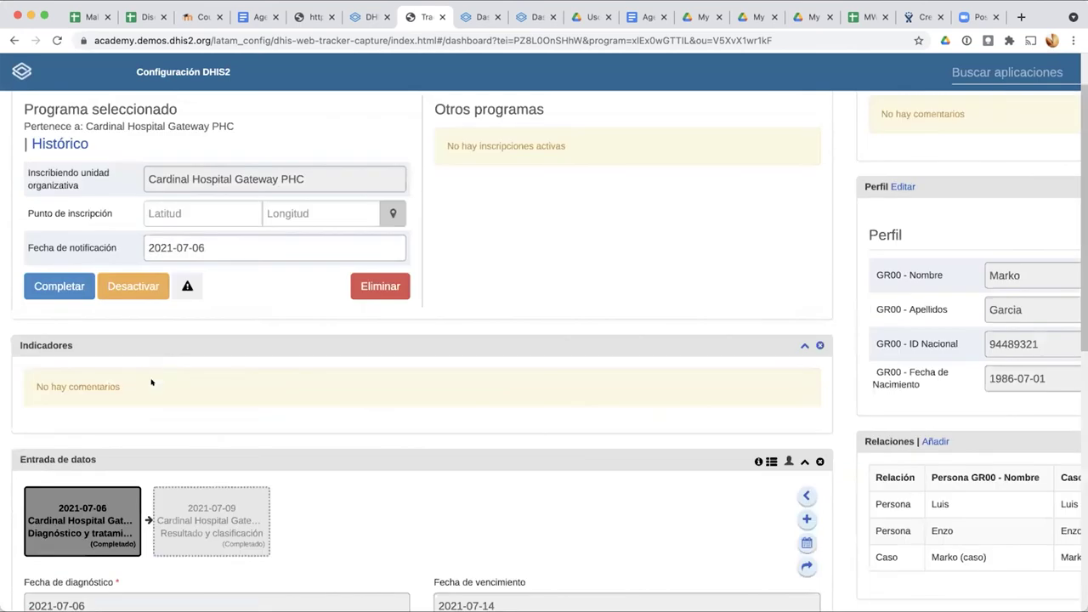
left_click(208, 522)
scroll(209, 517, "down", 8)
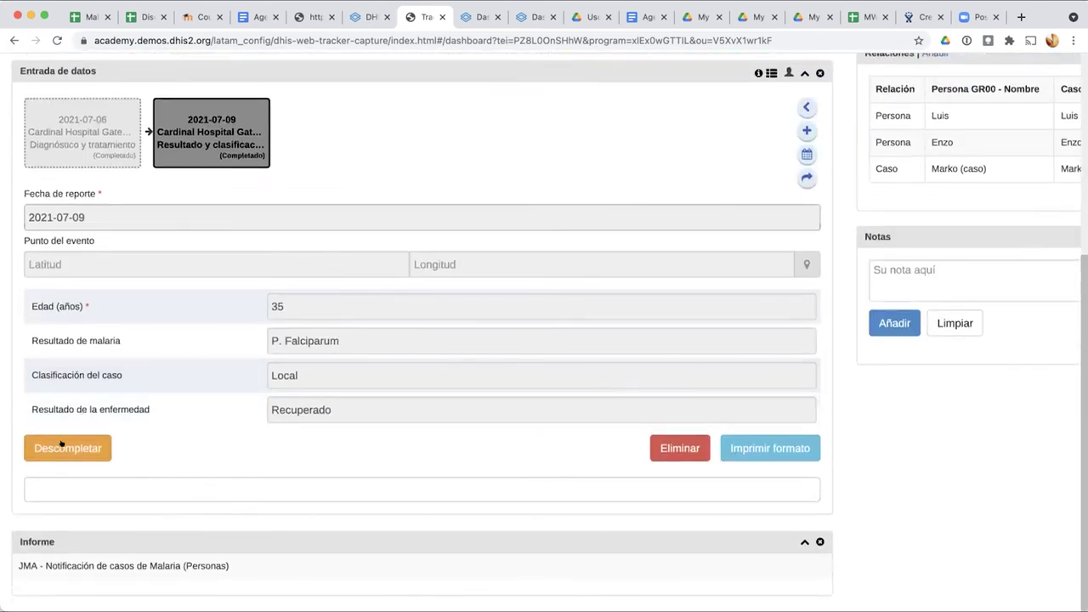
scroll(207, 444, "up", 10)
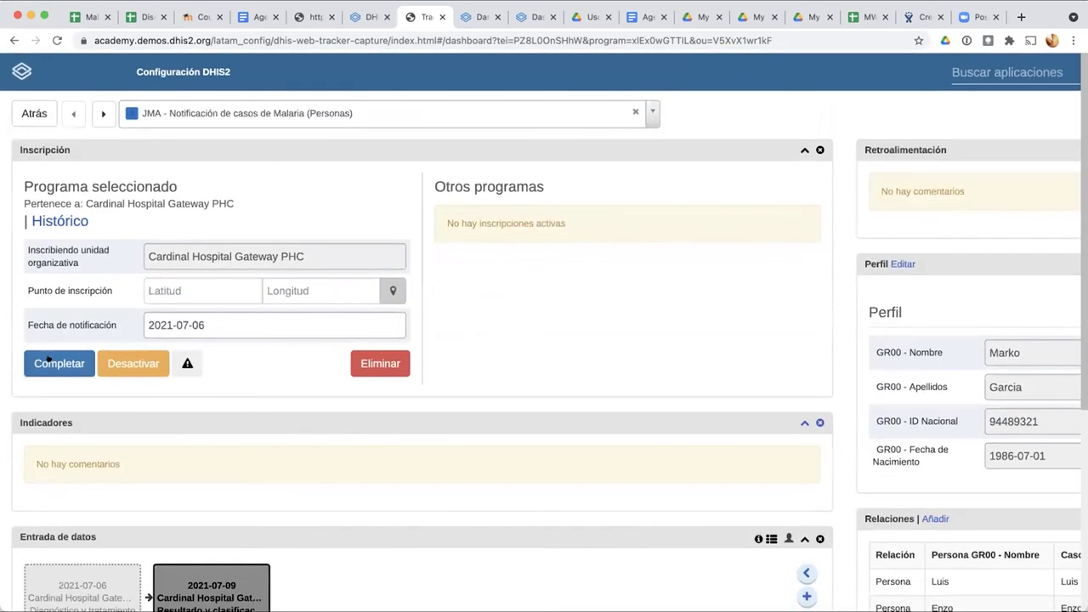
left_click(49, 361)
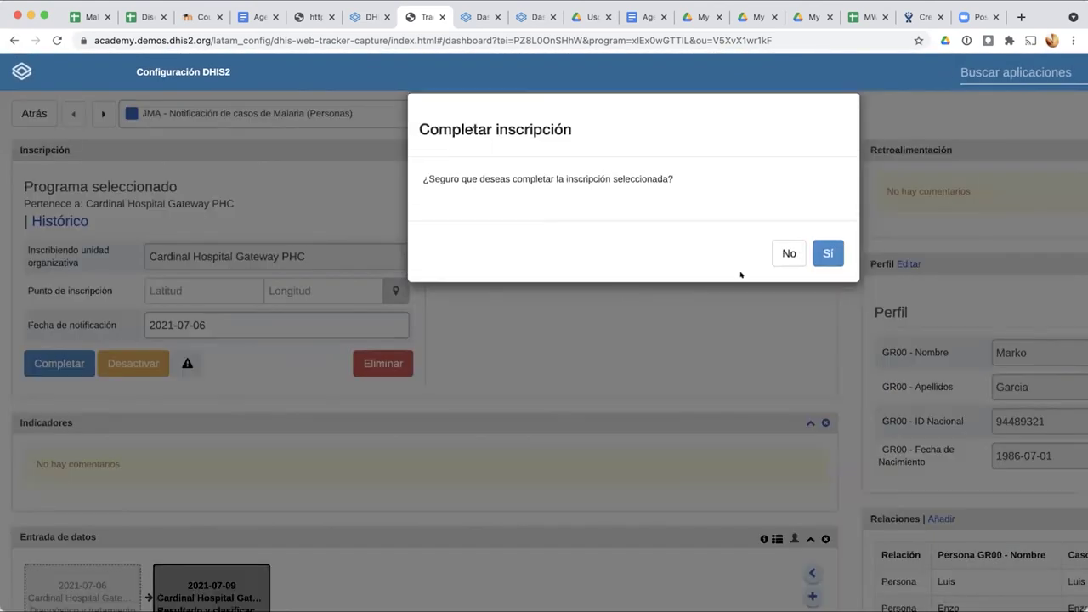
left_click(816, 254)
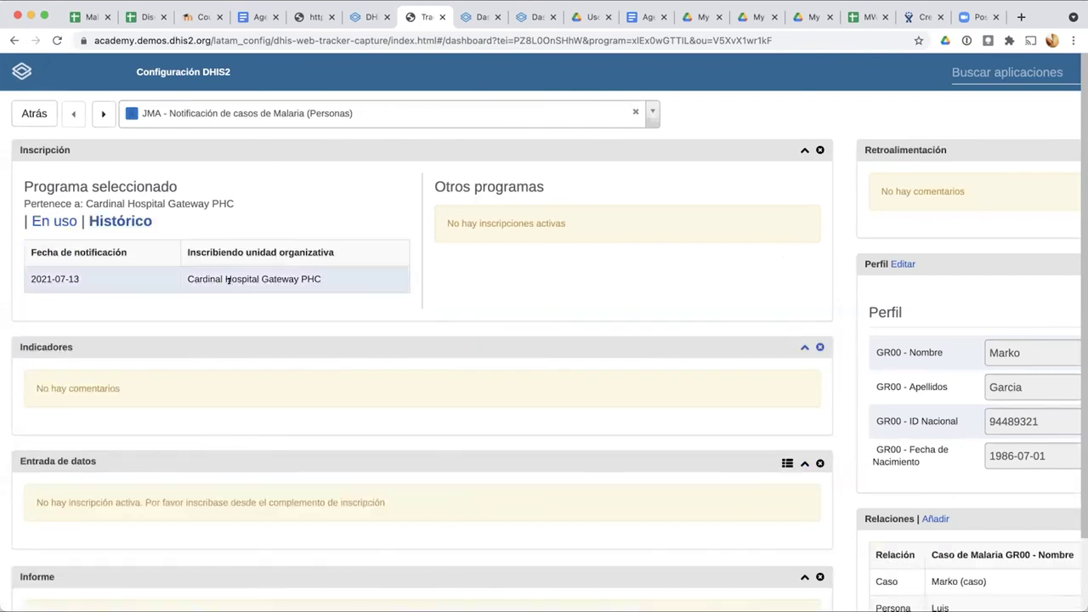
Step: Reopen the 2021-07-13 enrollment from the history and reload the dashboard
left_click(228, 280)
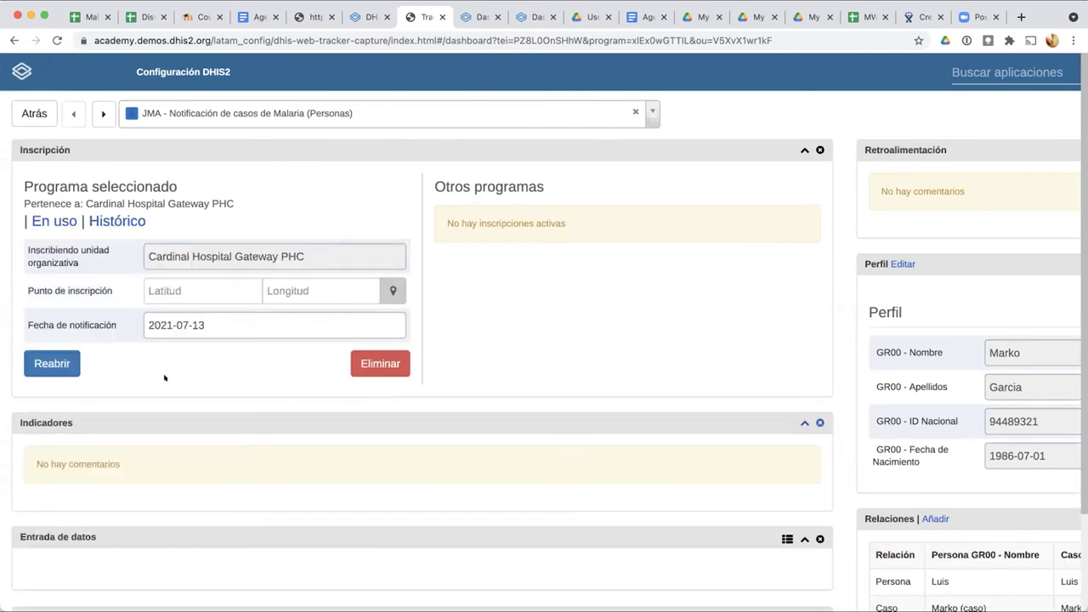
left_click(52, 363)
left_click(827, 253)
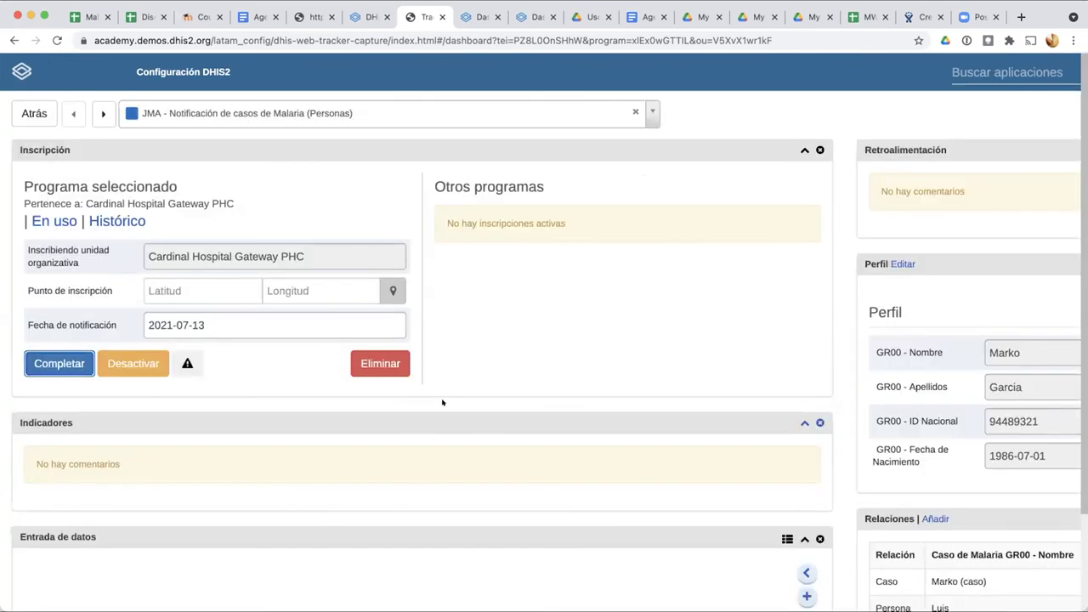
scroll(175, 295, "down", 3)
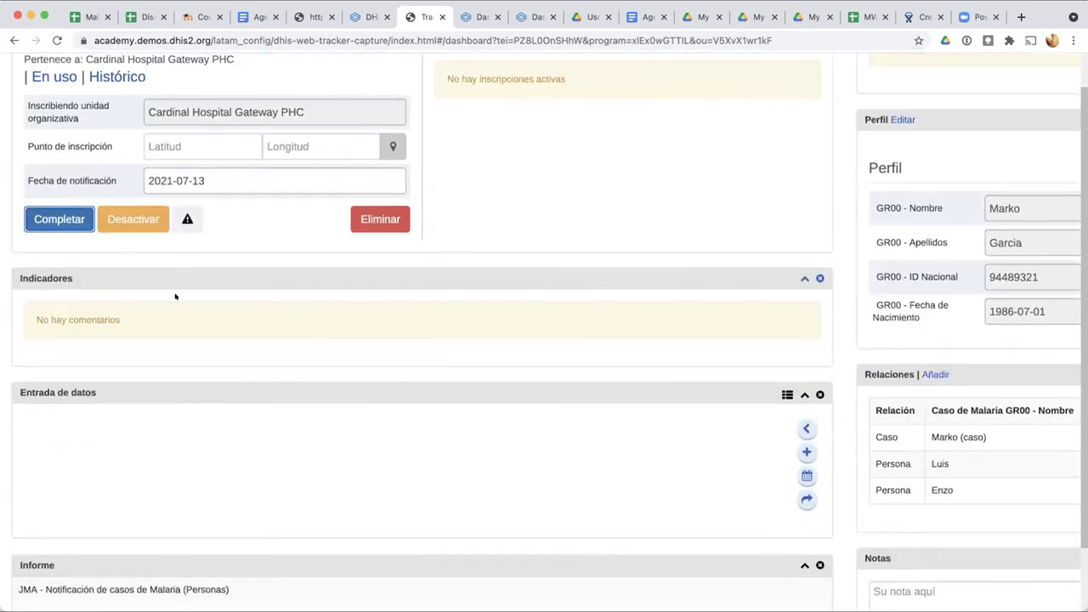
scroll(170, 485, "down", 2)
scroll(167, 488, "up", 5)
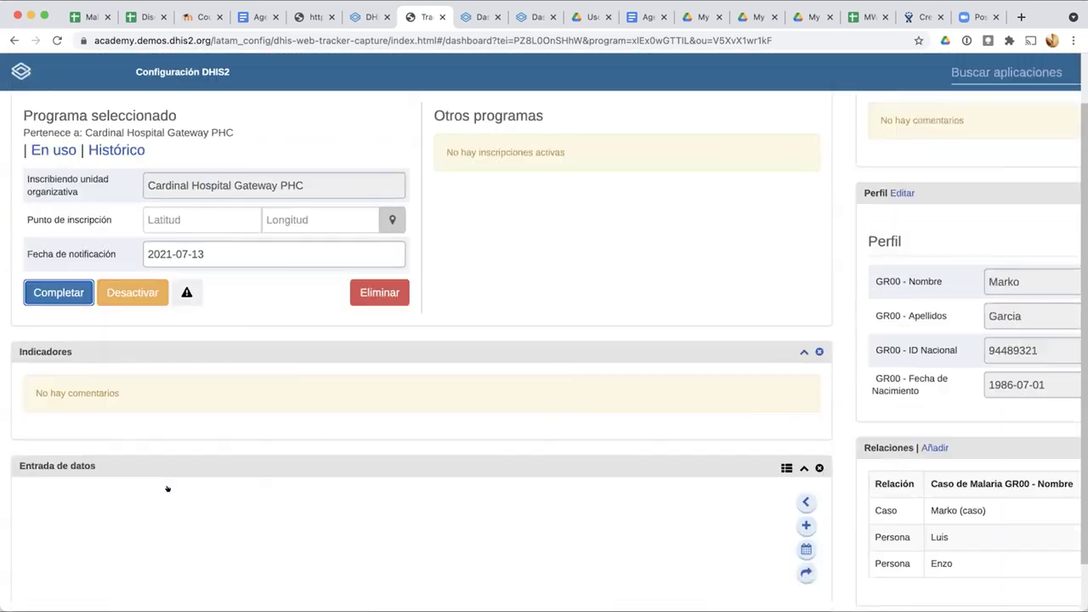
key("super+r")
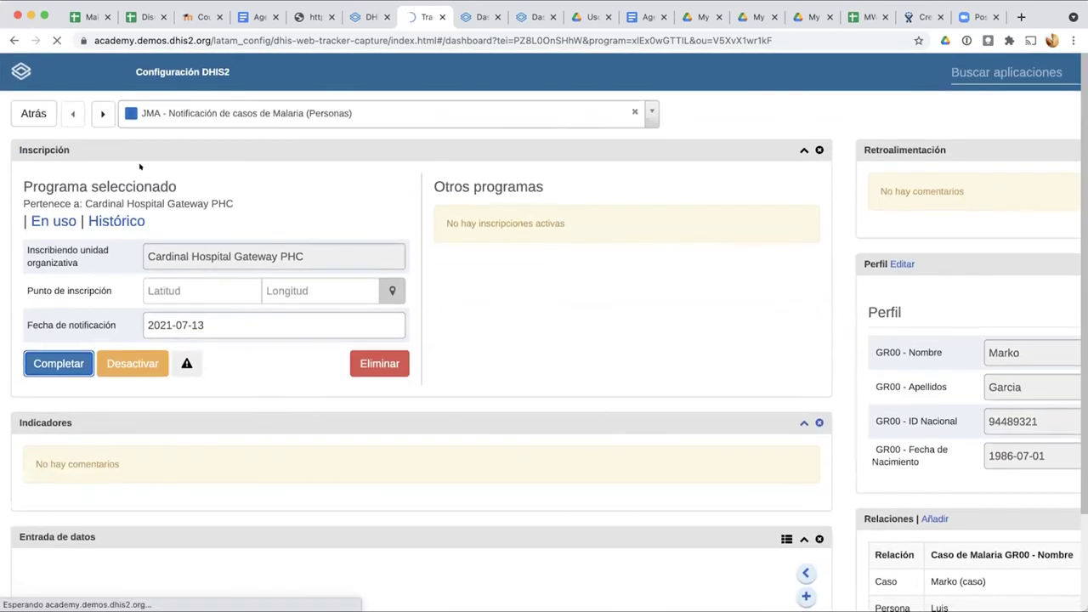
left_click(365, 17)
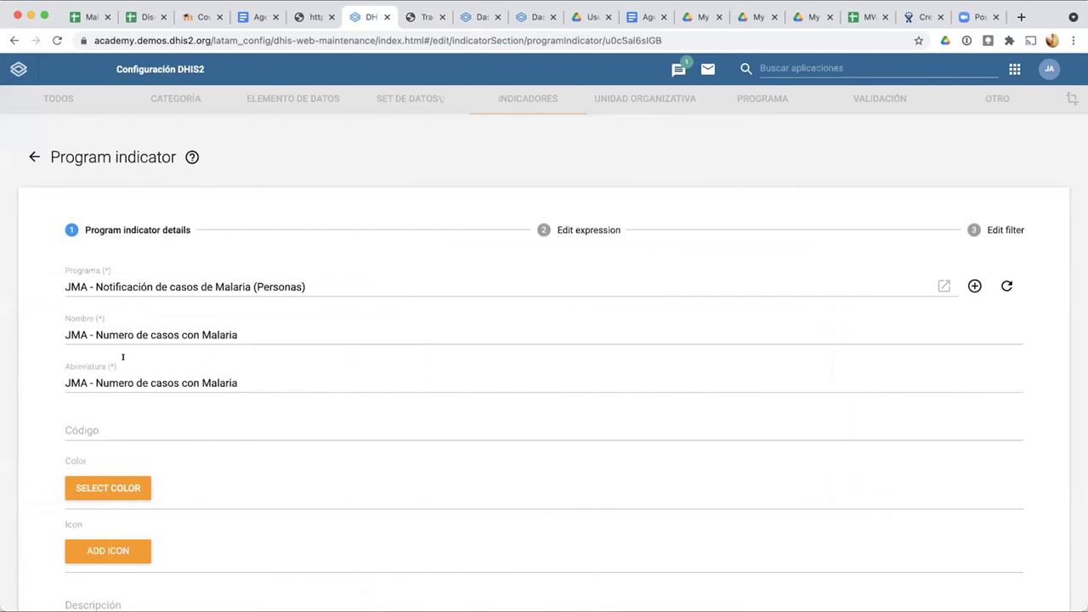
left_click(585, 229)
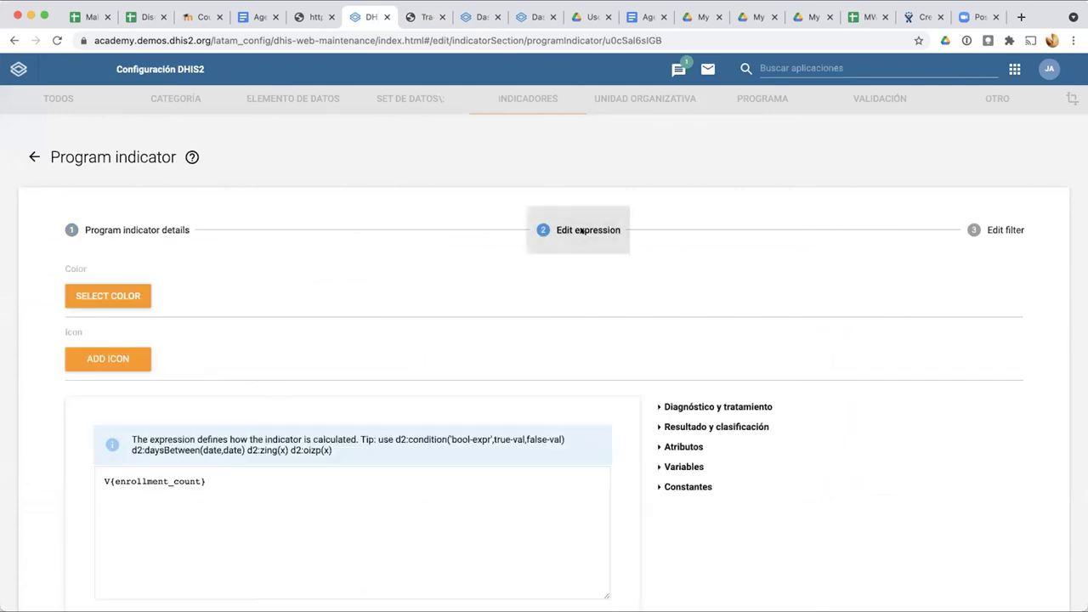
left_click_drag(110, 477, 195, 478)
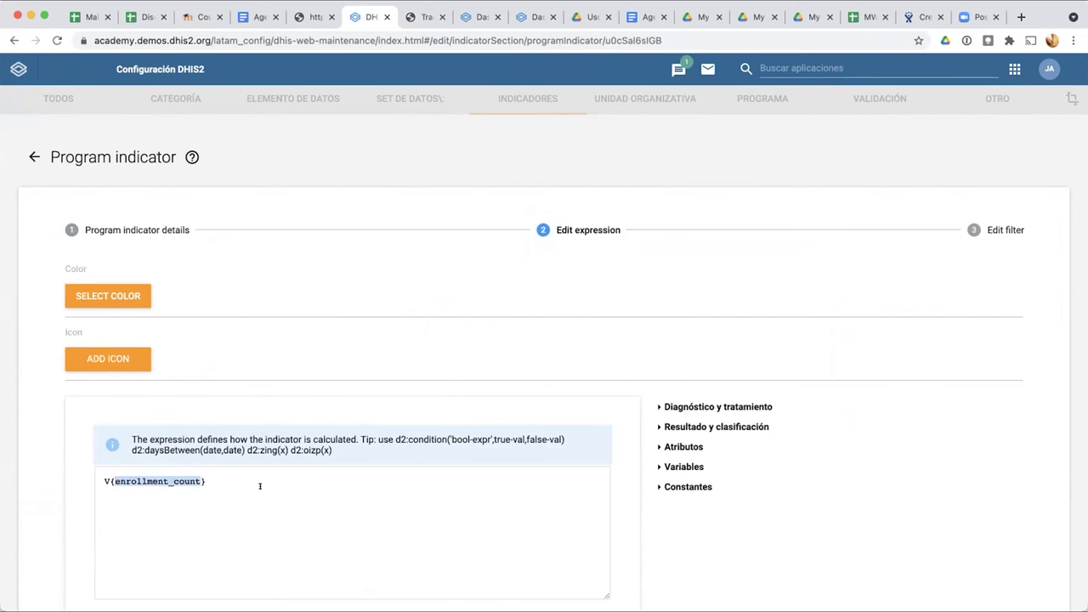
scroll(79, 463, "up", 5)
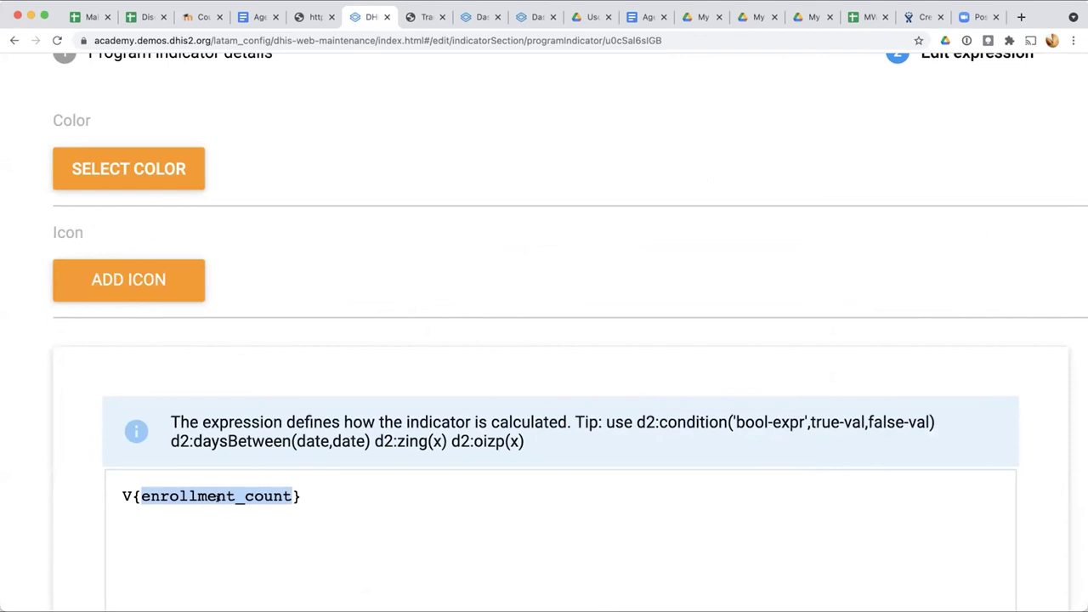
scroll(207, 489, "down", 5)
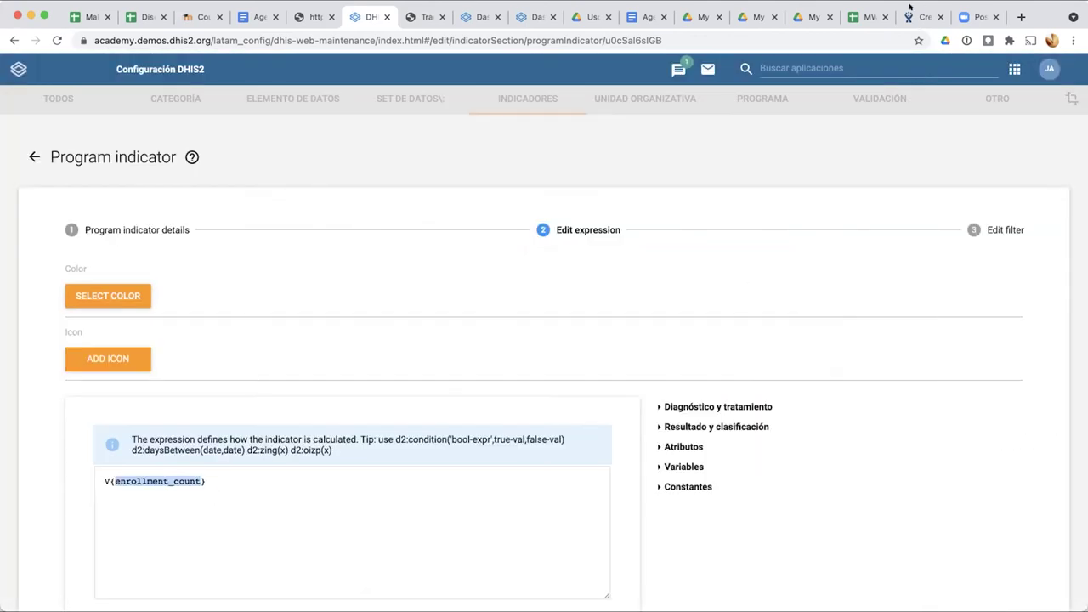
left_click(399, 464)
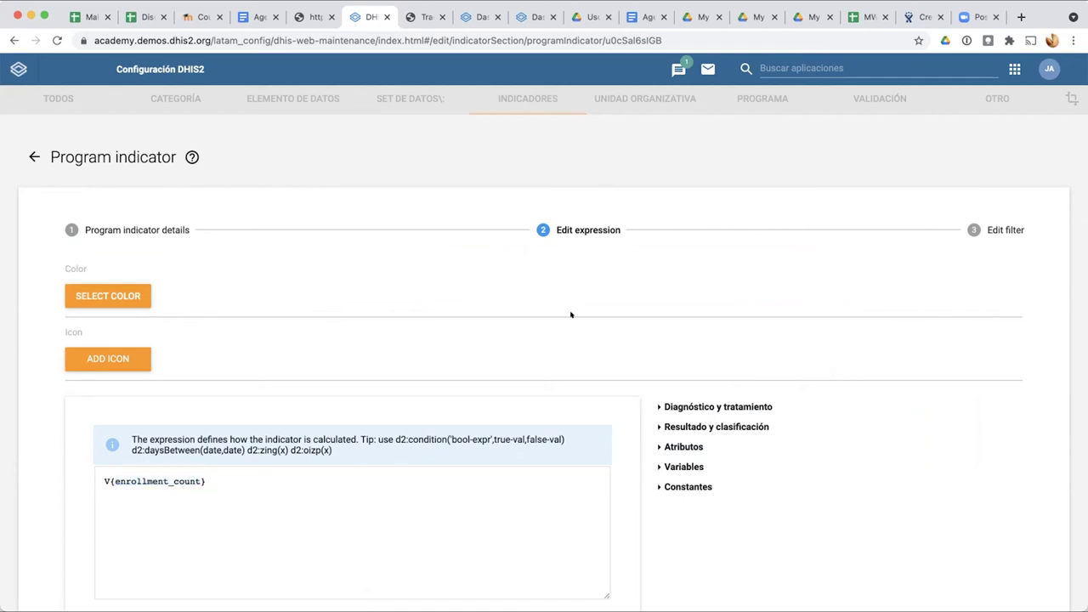
scroll(635, 391, "down", 5)
scroll(620, 402, "up", 5)
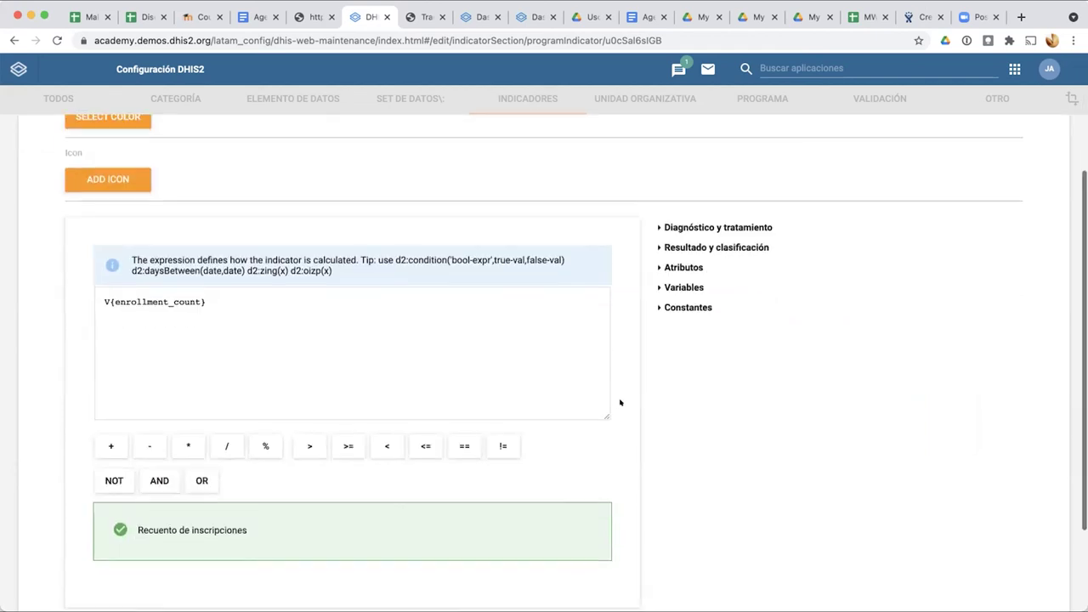
left_click(158, 238)
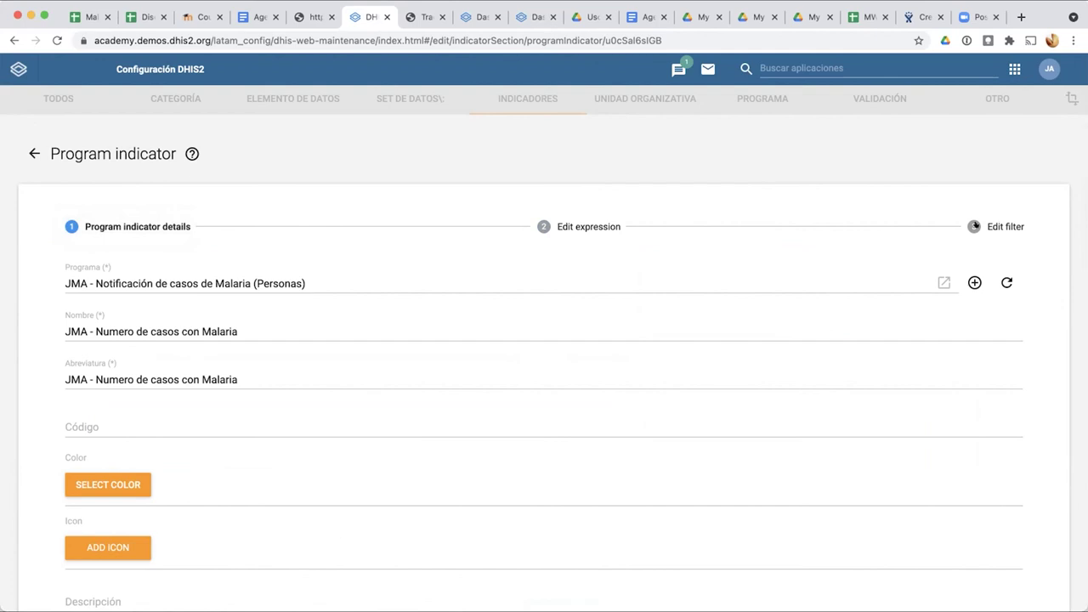
left_click(1008, 227)
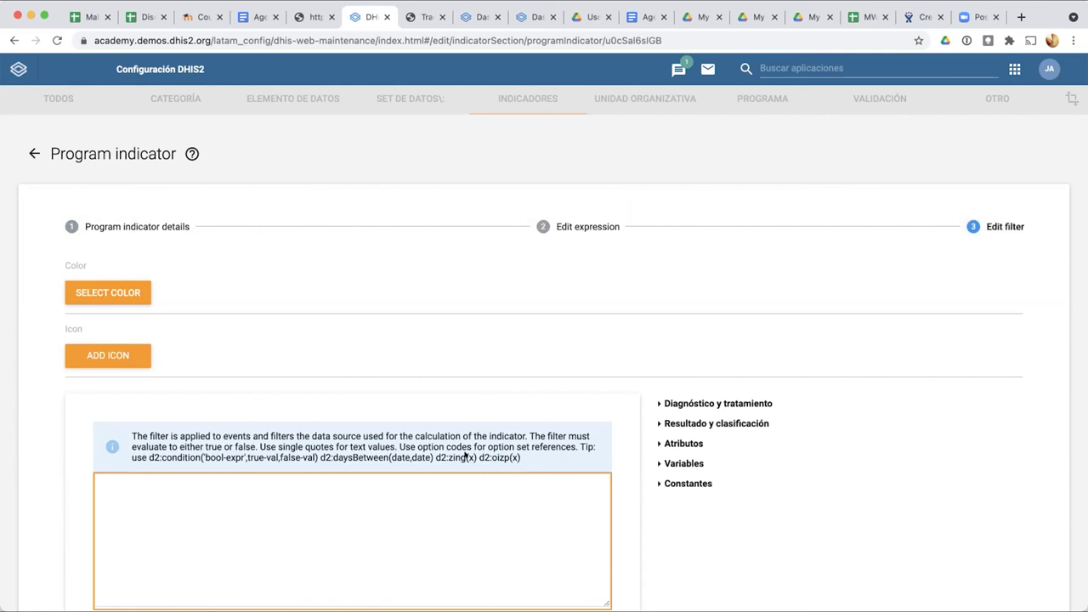
left_click(422, 17)
scroll(323, 464, "down", 5)
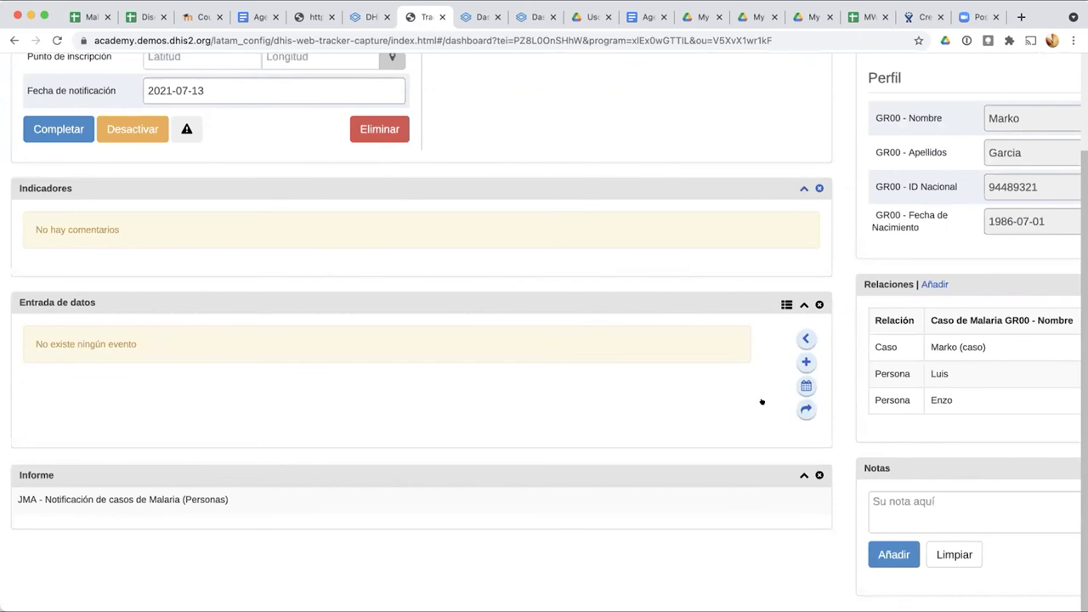
Step: Try saving another Diagnóstico y tratamiento event, dismiss the non-repeatable error, and cancel it
left_click(805, 362)
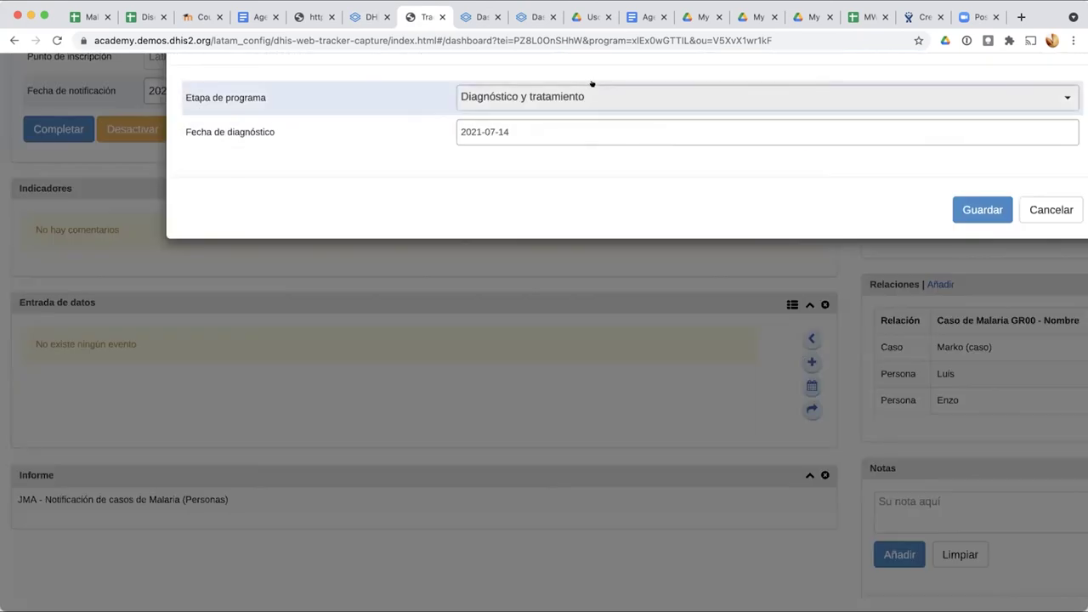
left_click(947, 209)
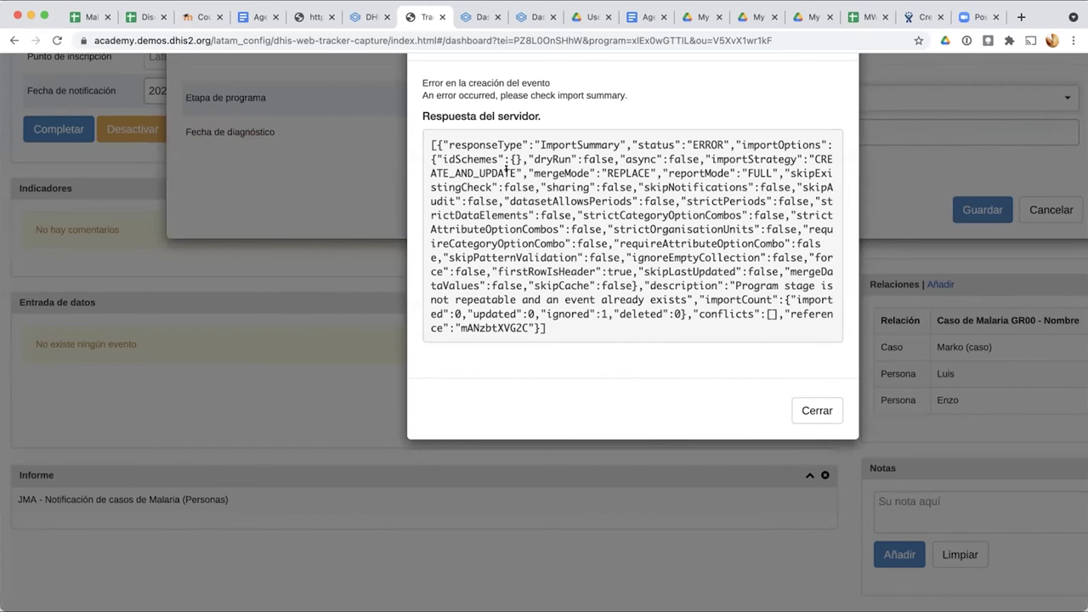
left_click(817, 410)
left_click(1041, 204)
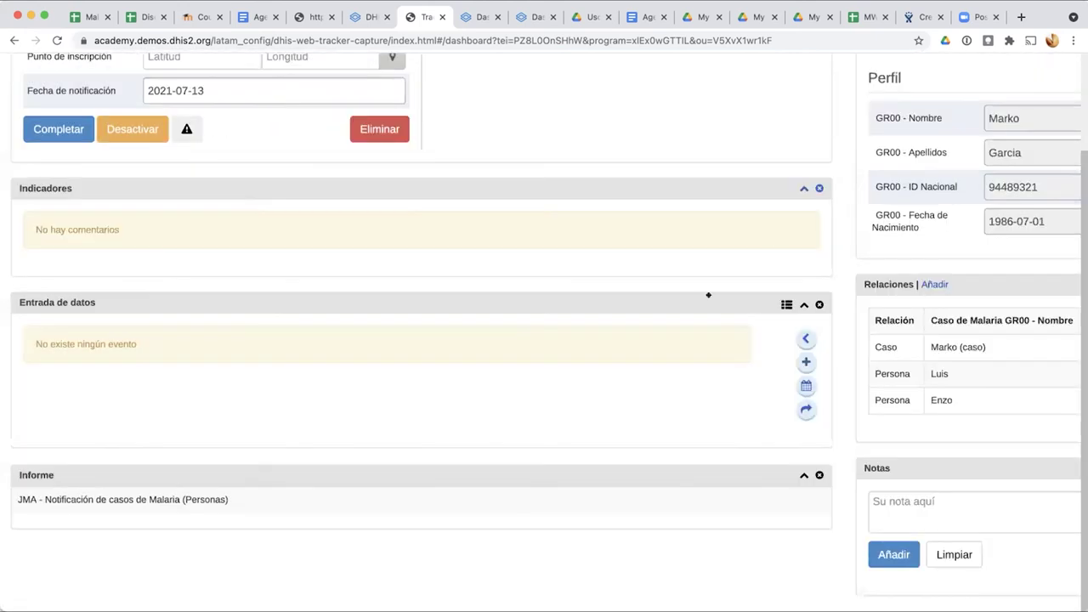
left_click(478, 16)
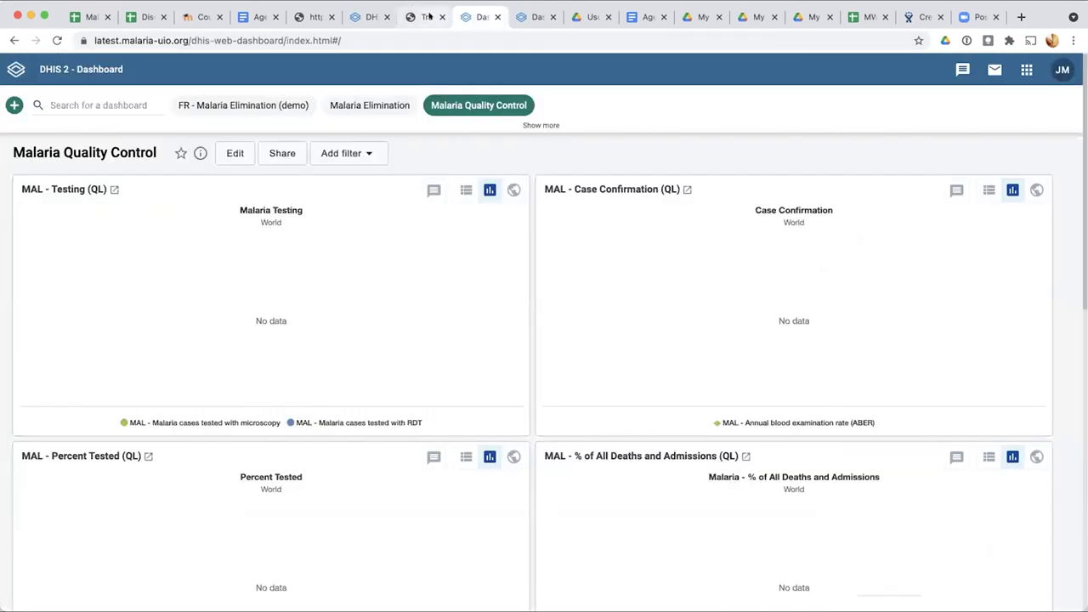
Step: Search the program list for 'JM' and open JMA Malaria (Personas) for editing
left_click(425, 16)
left_click(361, 17)
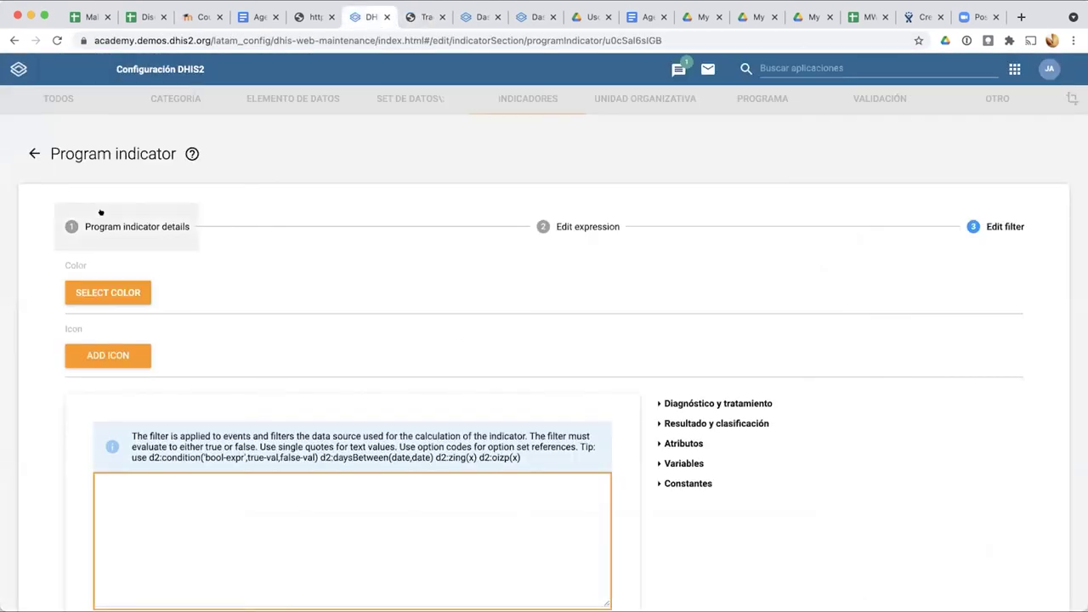
left_click(34, 153)
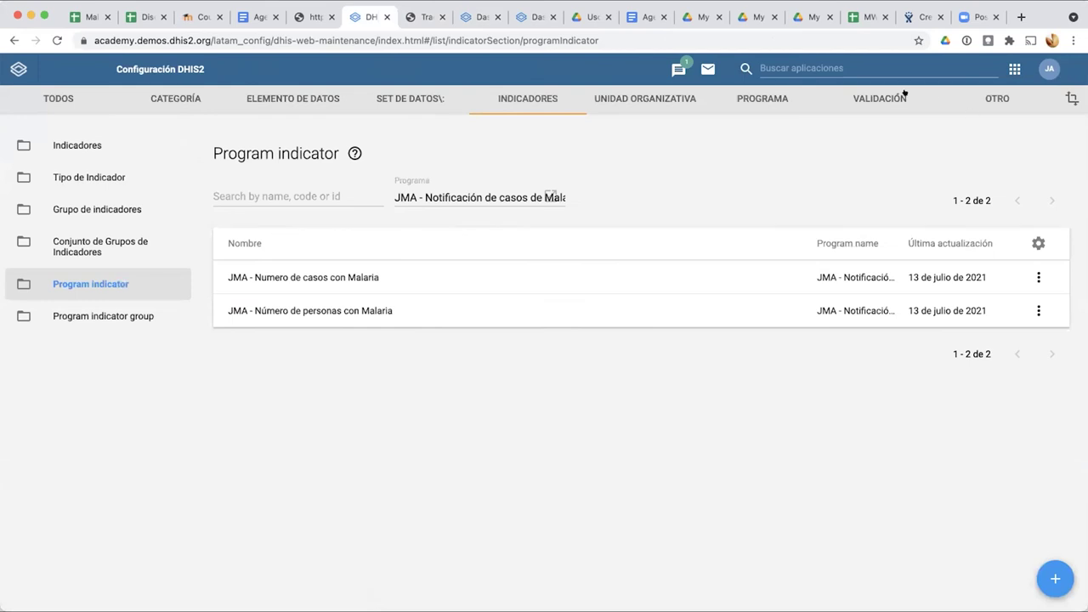
left_click(748, 97)
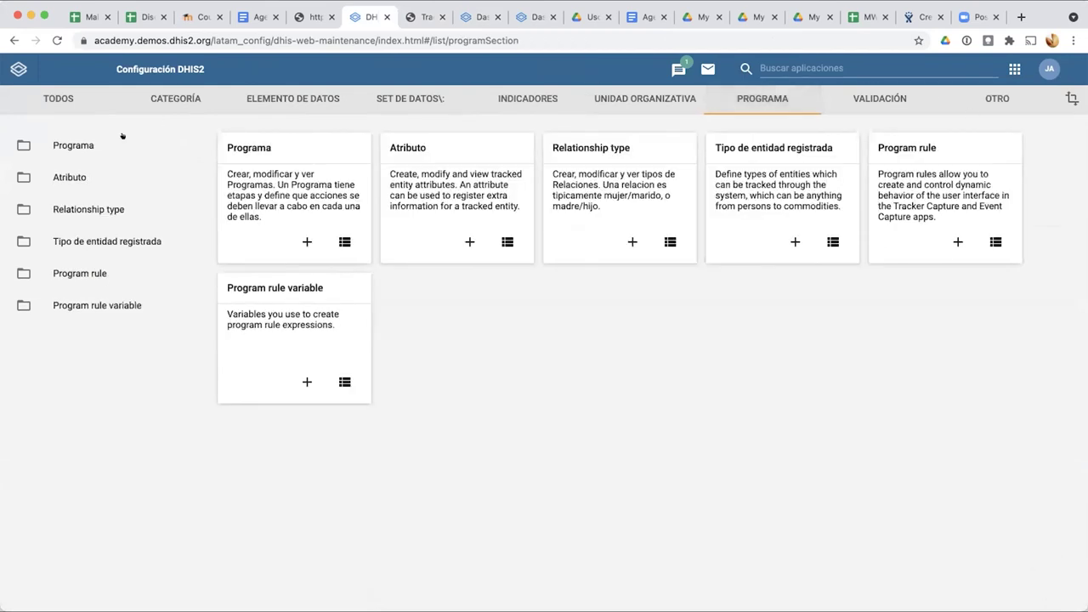
left_click(146, 158)
scroll(359, 370, "down", 15)
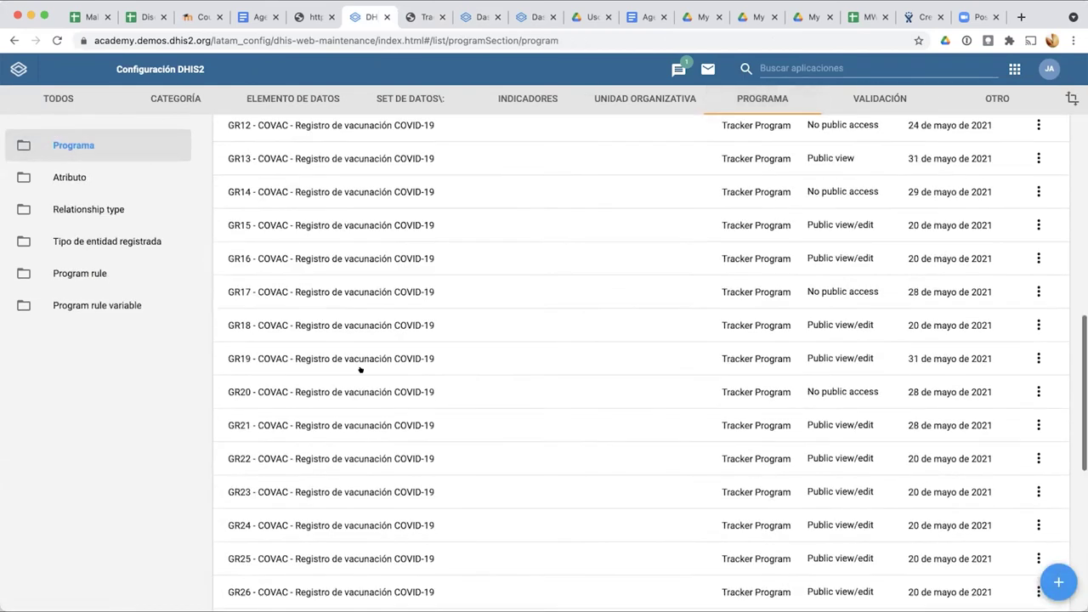
scroll(359, 370, "up", 15)
left_click(281, 206)
type("JM")
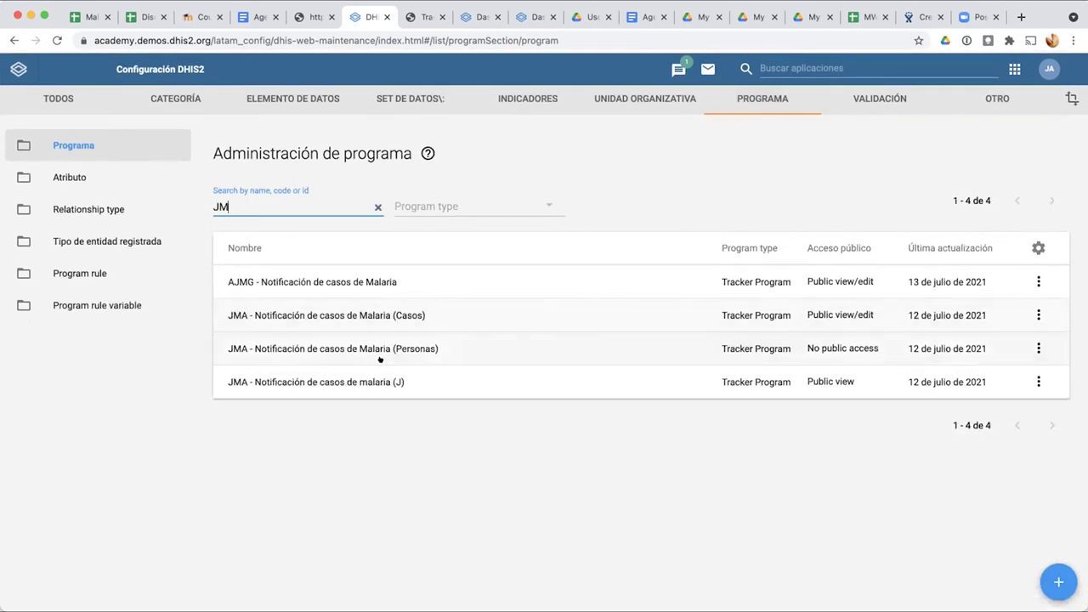
left_click(379, 347)
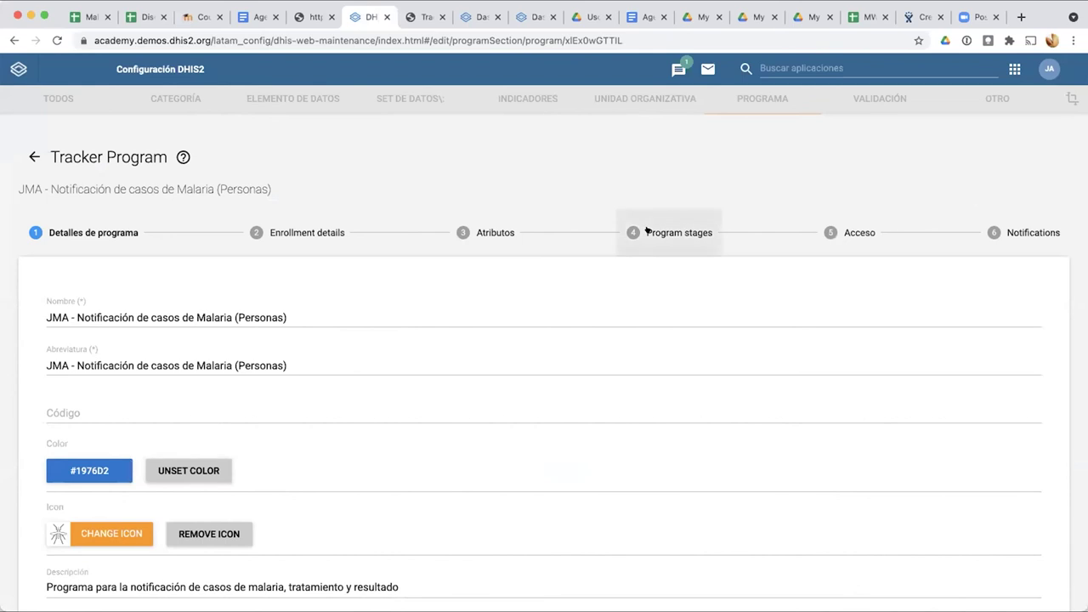
Step: Mark the Diagnóstico y tratamiento stage as Repetible, update the stage and save the program
left_click(648, 232)
left_click(393, 309)
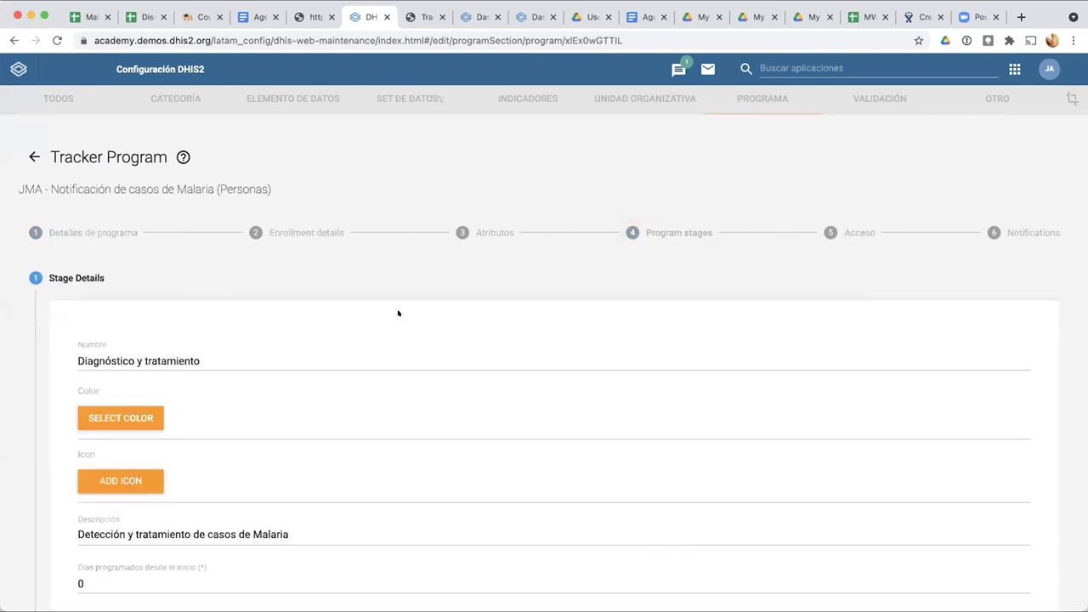
scroll(398, 311, "down", 3)
left_click(85, 360)
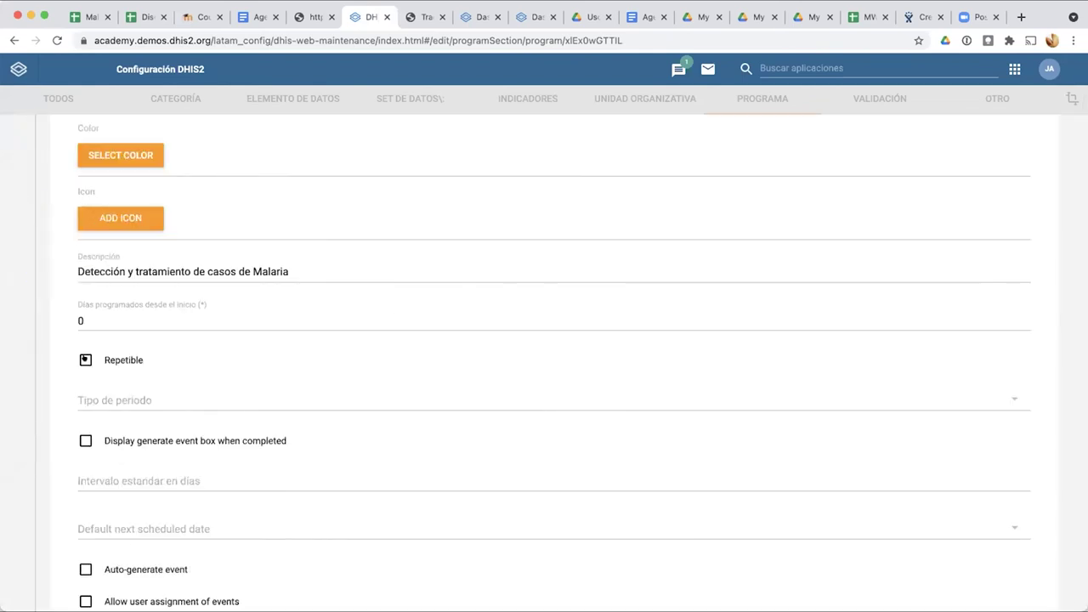
scroll(56, 417, "down", 3)
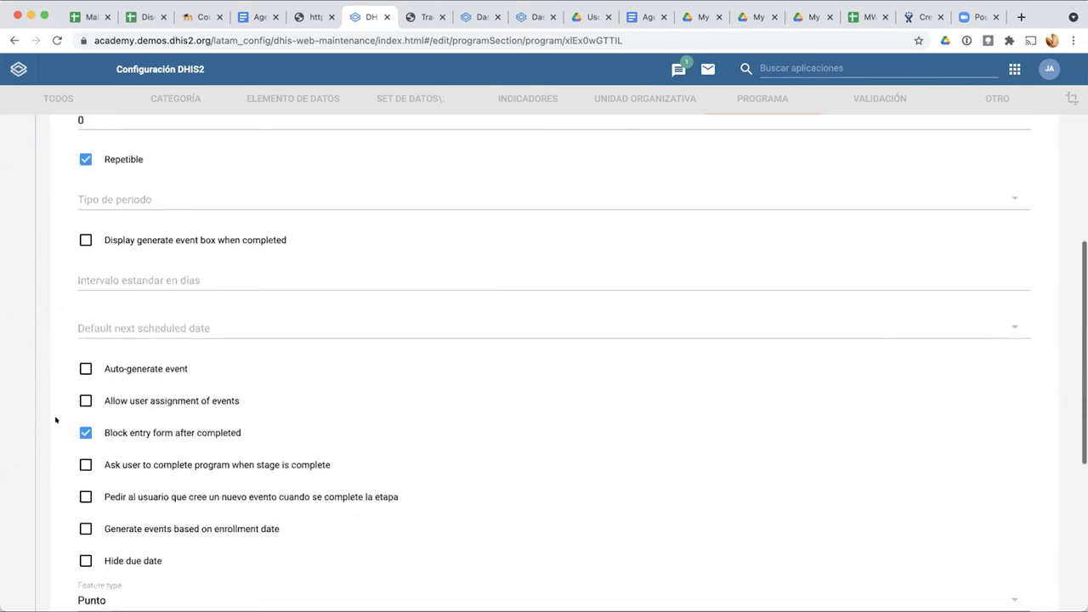
scroll(60, 409, "down", 1)
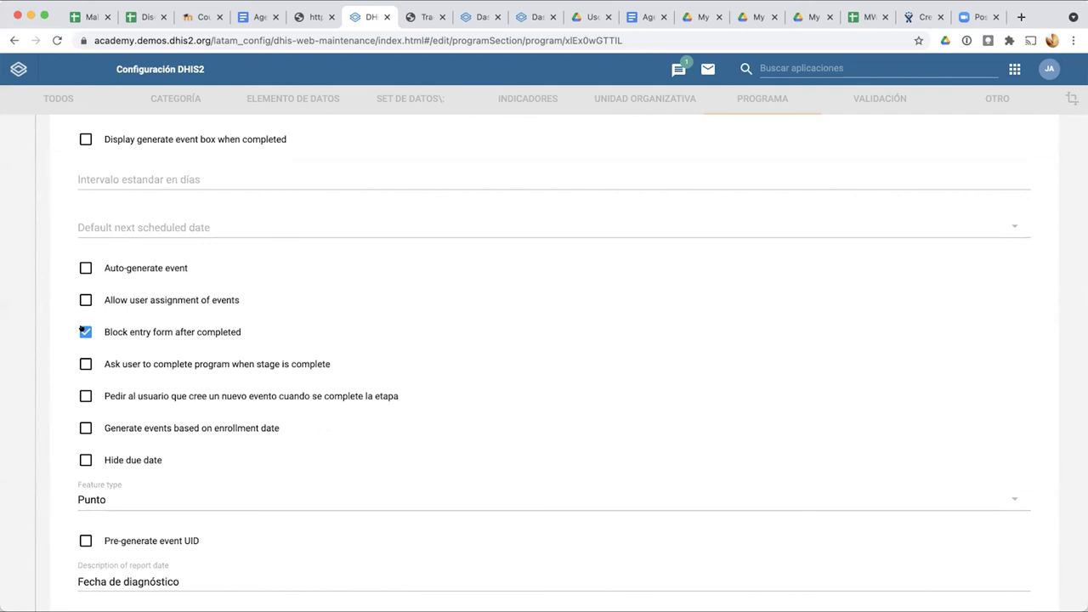
scroll(65, 475, "down", 3)
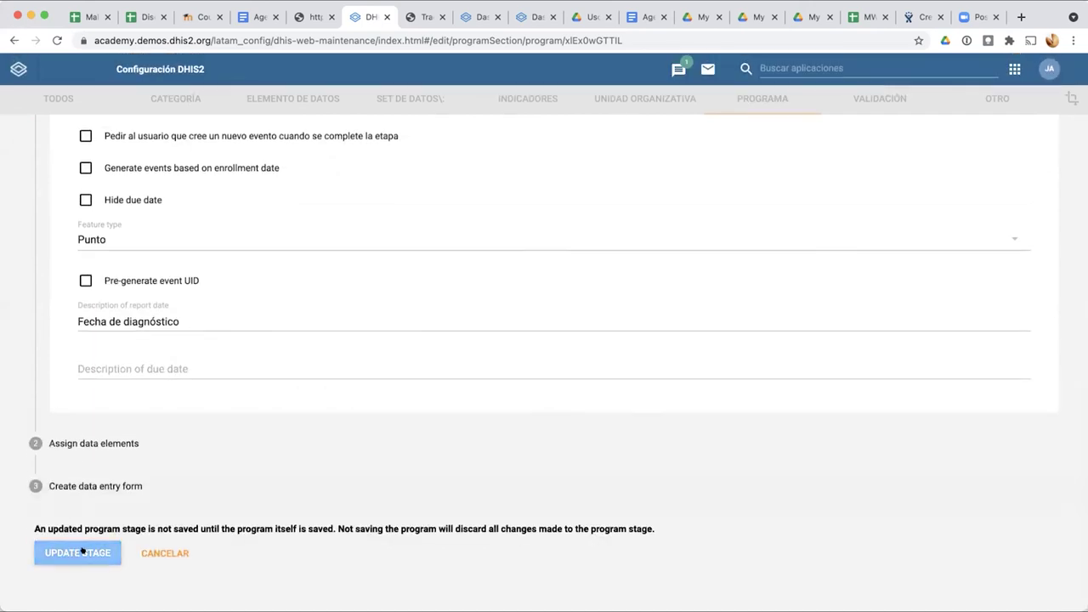
left_click(83, 551)
left_click(489, 424)
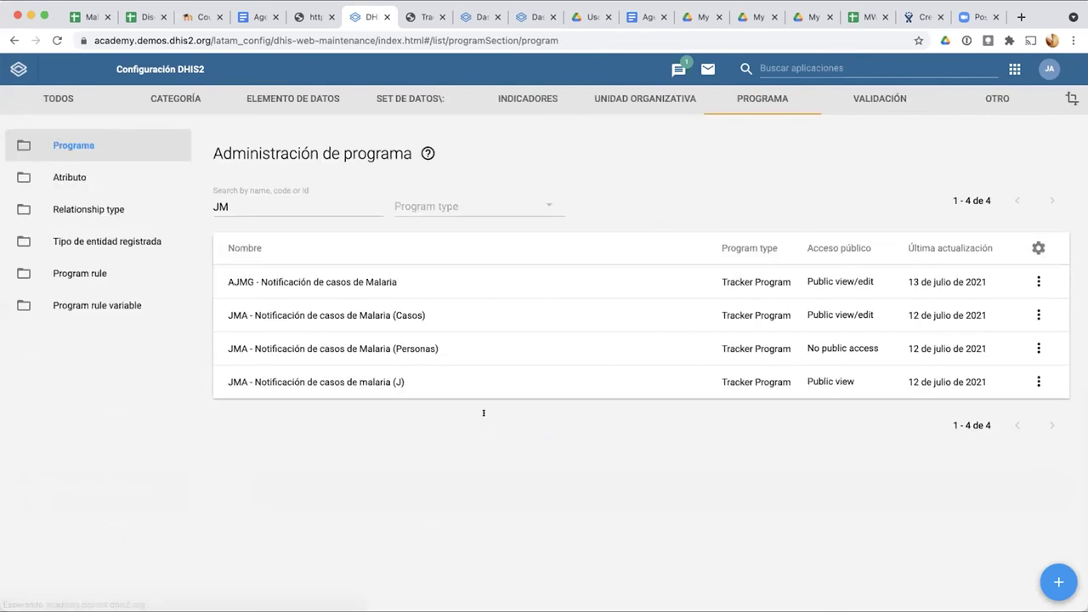
Step: Clear all local storage, session storage and indexed databases in Cache Cleaner, then open Tracker Capture
left_click(421, 17)
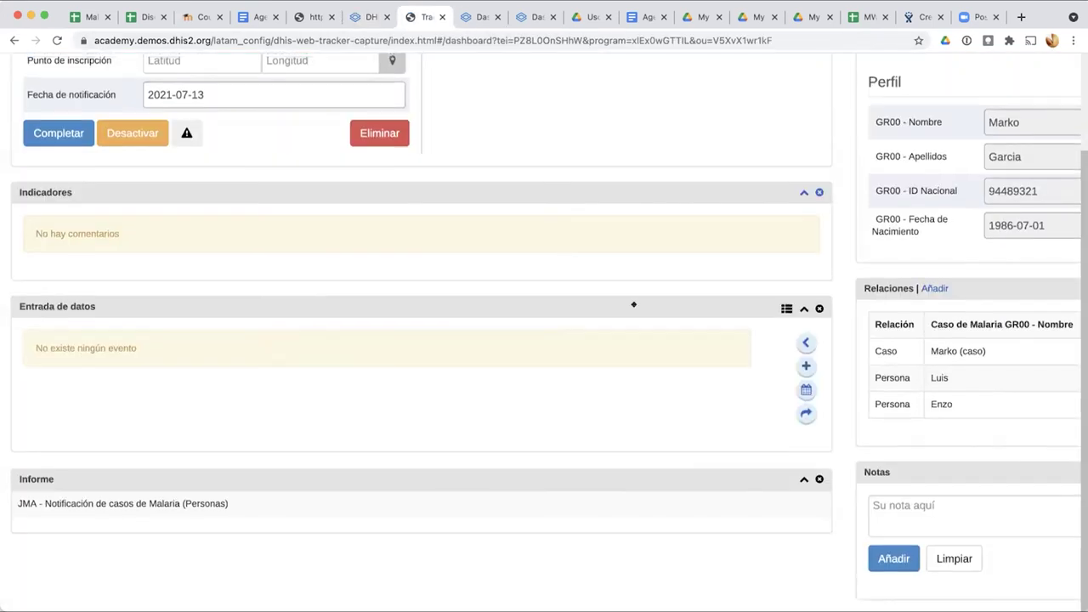
scroll(935, 170, "up", 3)
mouse_move(1004, 60)
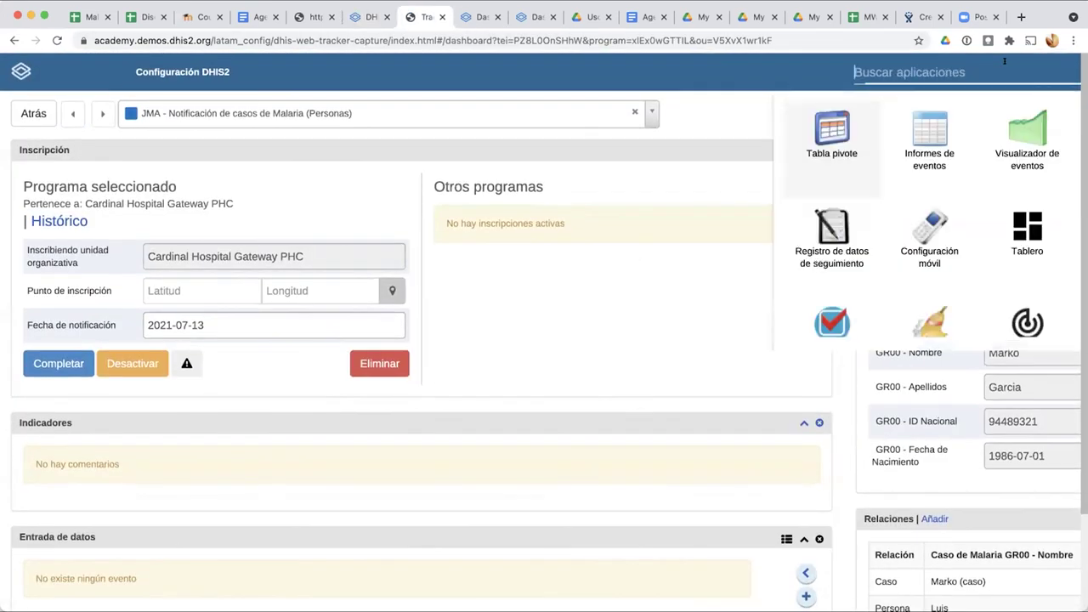
left_click(942, 330)
scroll(517, 442, "down", 2)
scroll(517, 442, "up", 2)
left_click(270, 136)
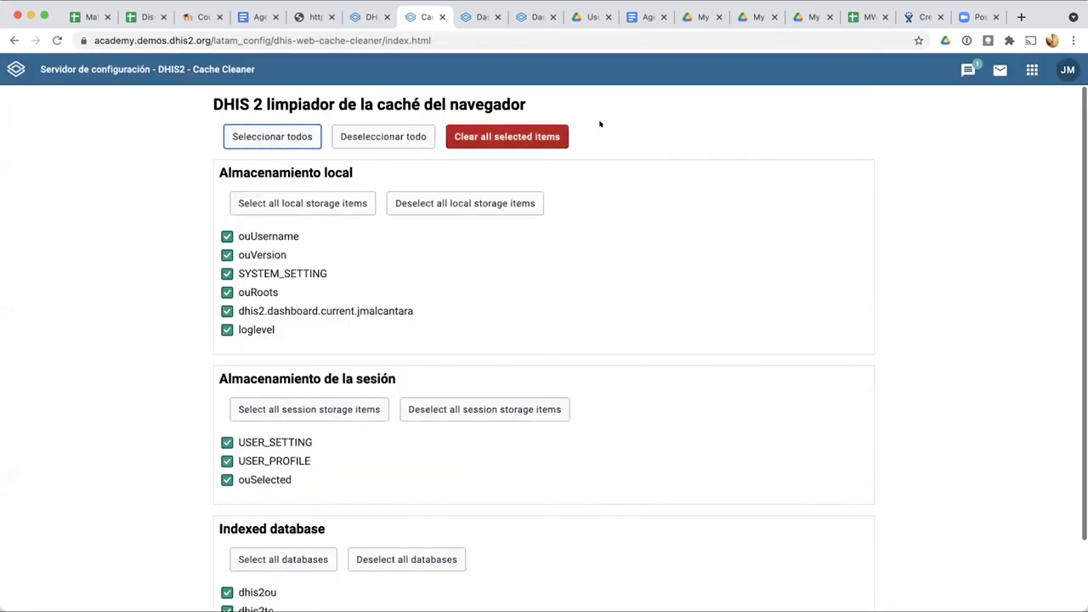
left_click(522, 137)
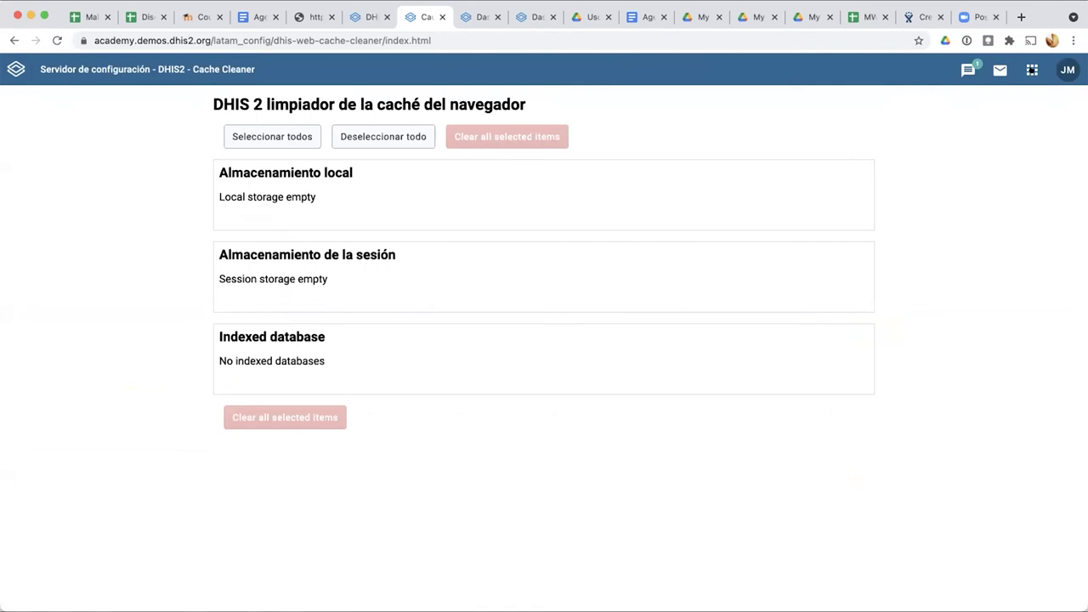
left_click(1031, 69)
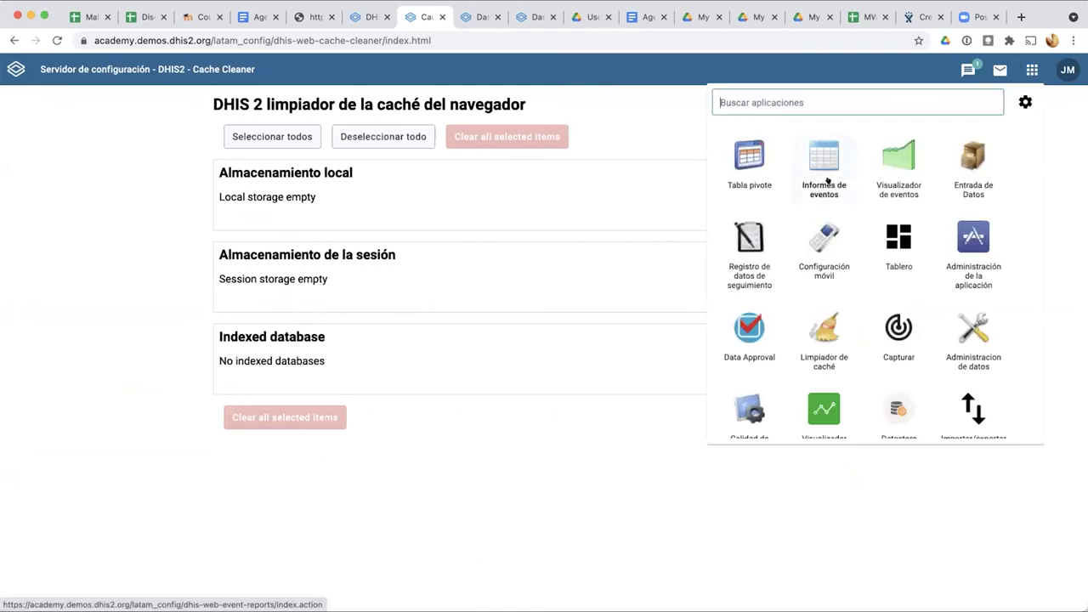
left_click(751, 238)
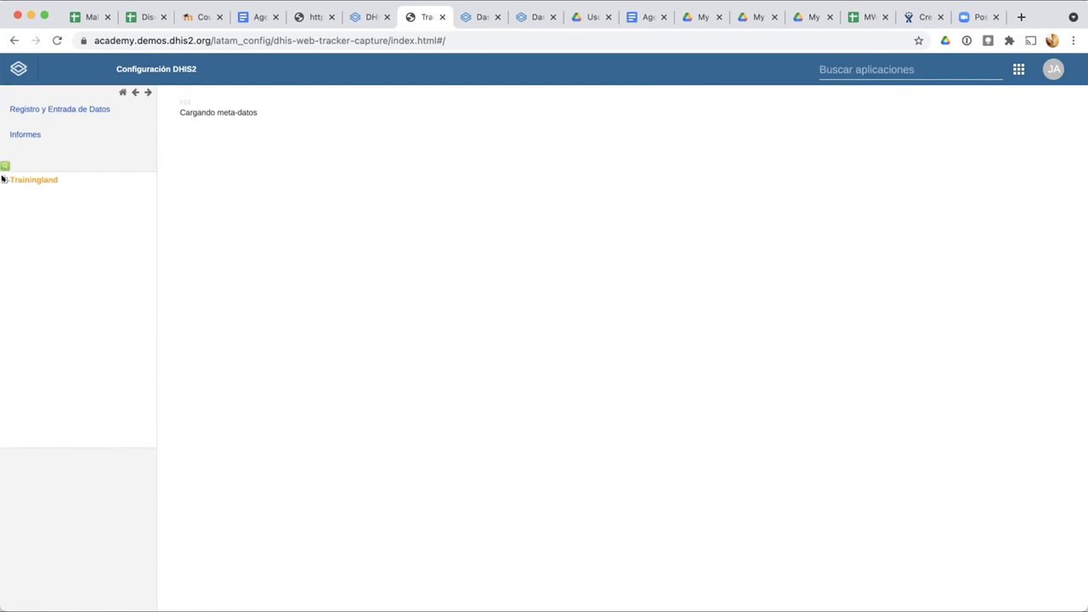
Step: On the Diagnóstico sheet of the Malaria design spreadsheet, enter 'No repetible' in cell D1
left_click(146, 17)
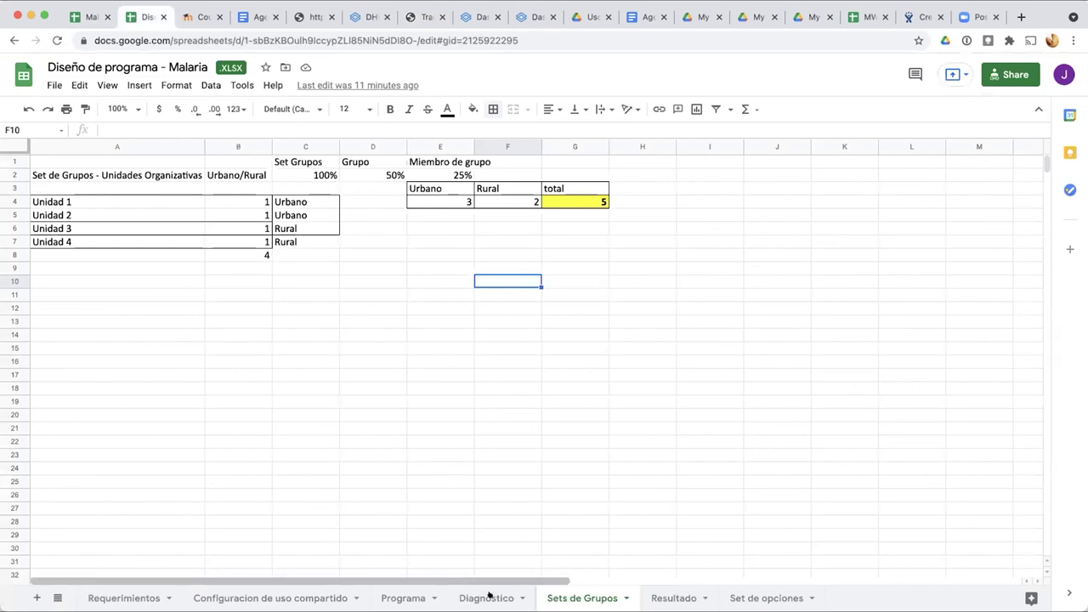
left_click(489, 595)
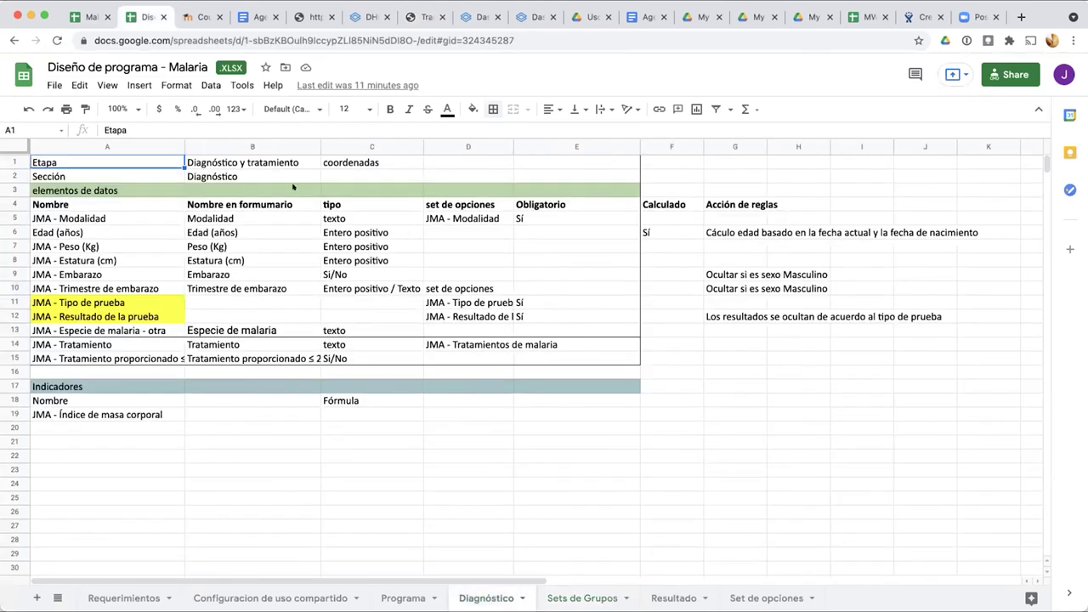
left_click(368, 163)
left_click(438, 166)
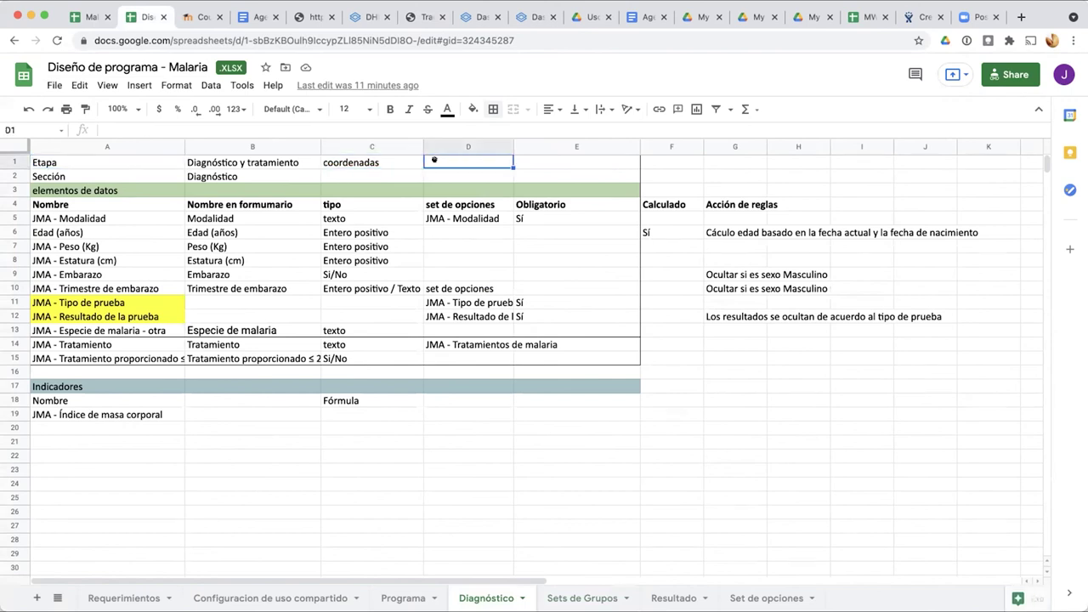
type("No repetible")
key("Return")
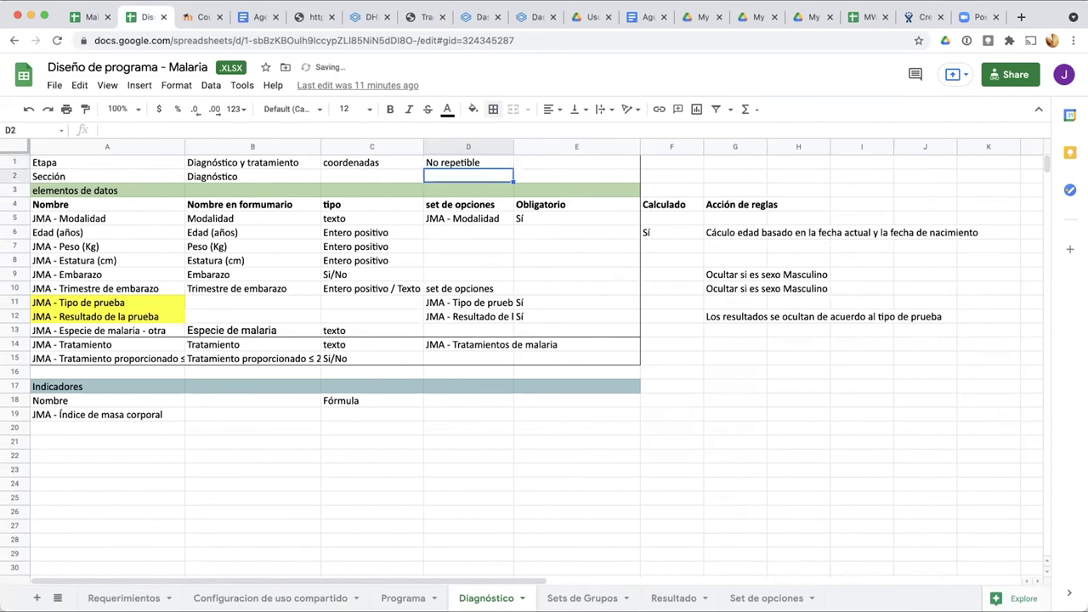
left_click(433, 163)
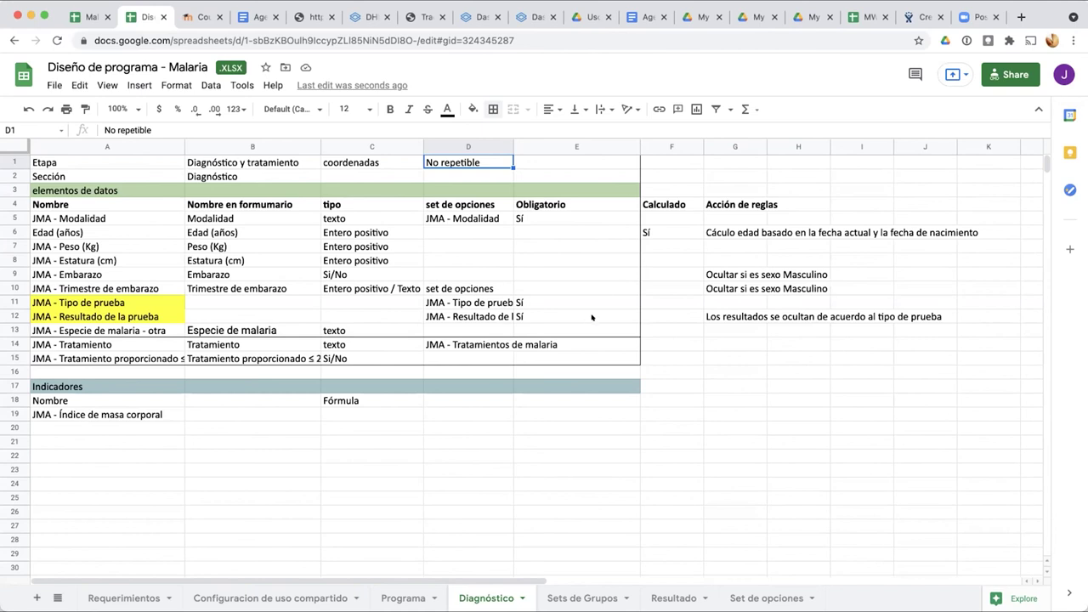
Step: Open the second person's JMA Malaria (Personas) dashboard at Cardinal Hospital Gateway PHC
left_click(419, 17)
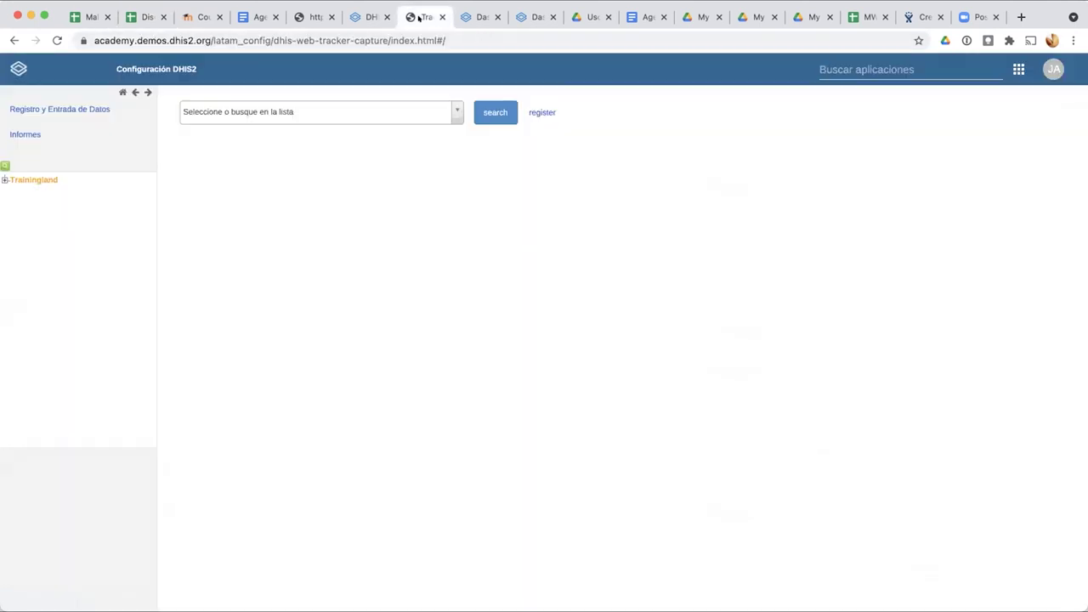
left_click(473, 17)
left_click(401, 26)
left_click(4, 180)
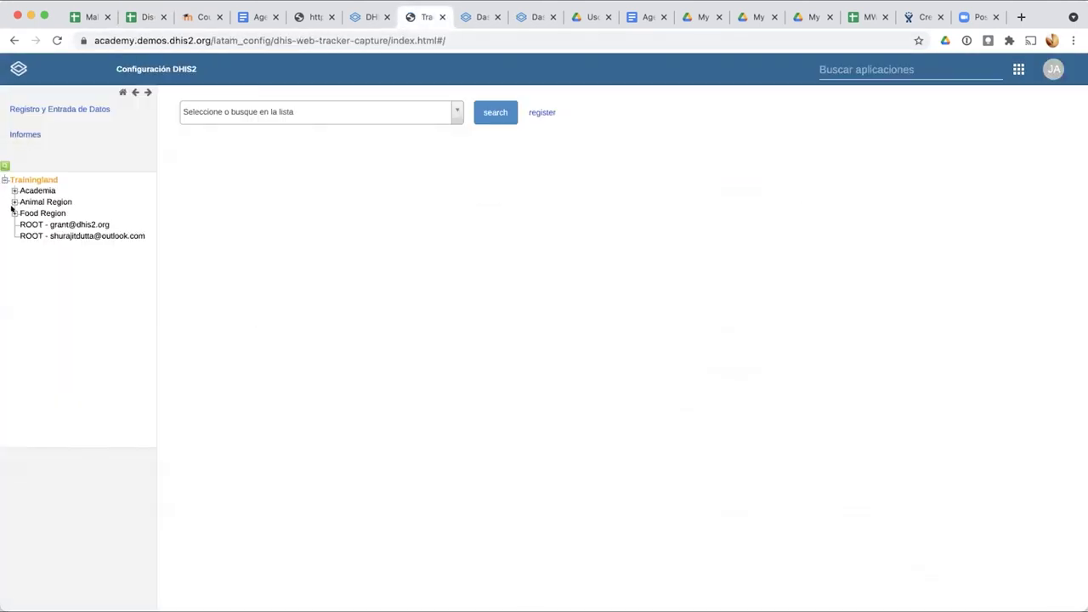
left_click(13, 201)
left_click(25, 212)
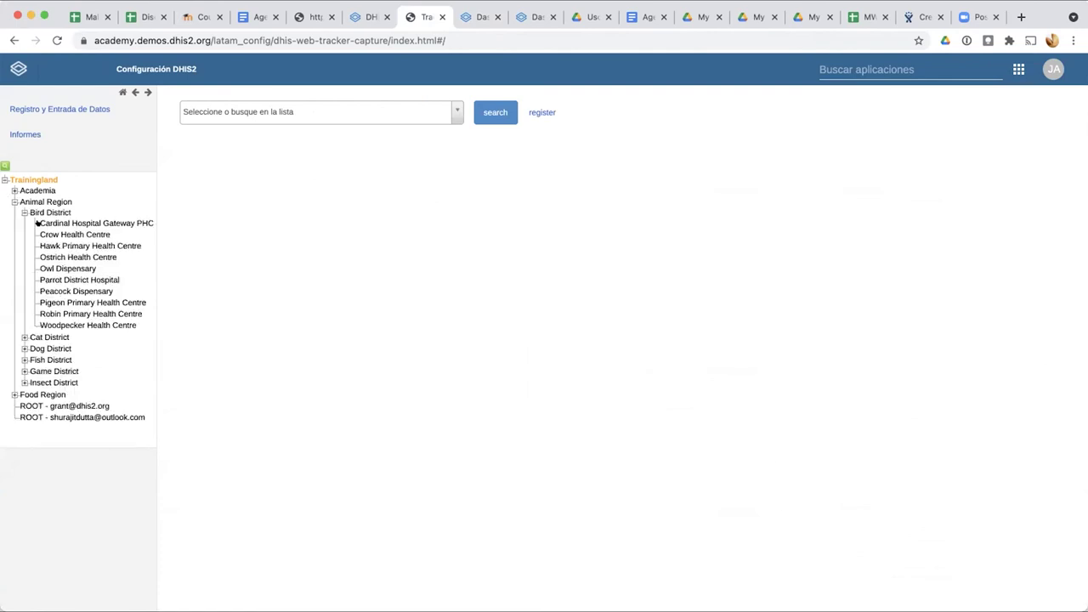
left_click(88, 222)
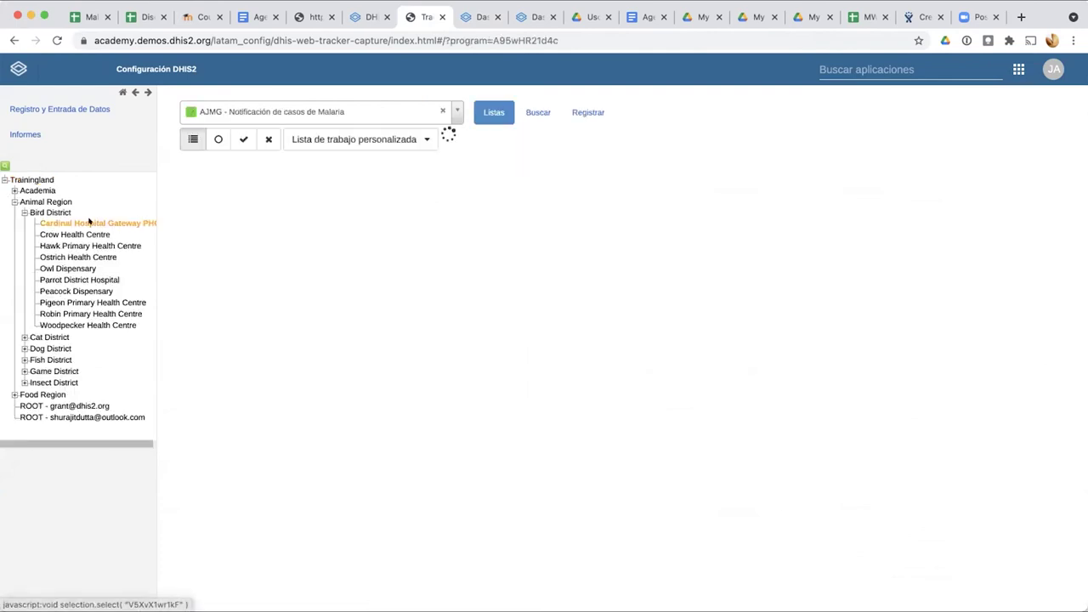
left_click(376, 112)
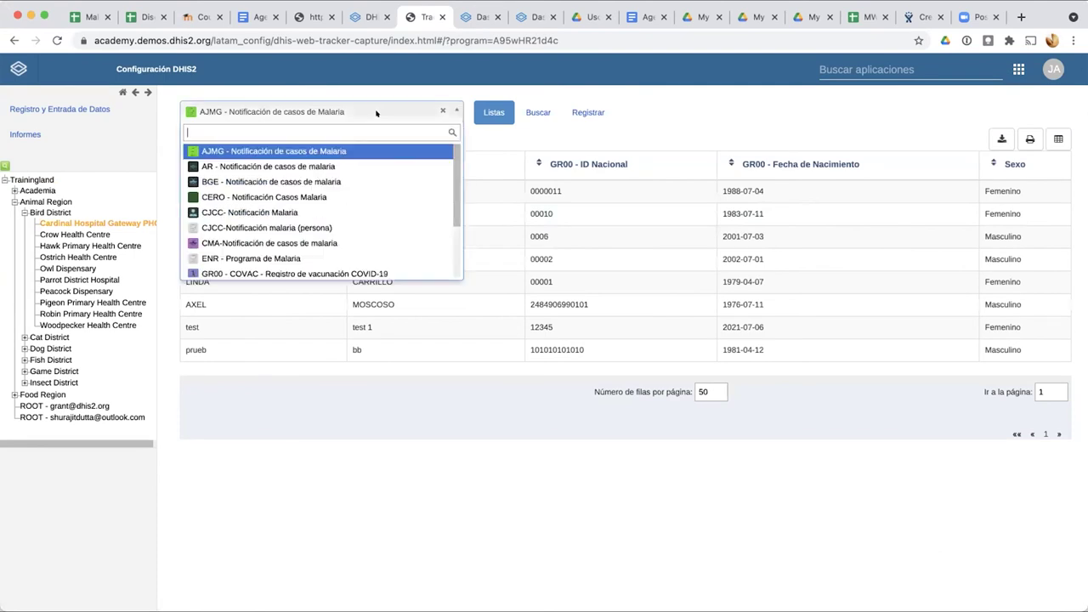
scroll(315, 235, "down", 2)
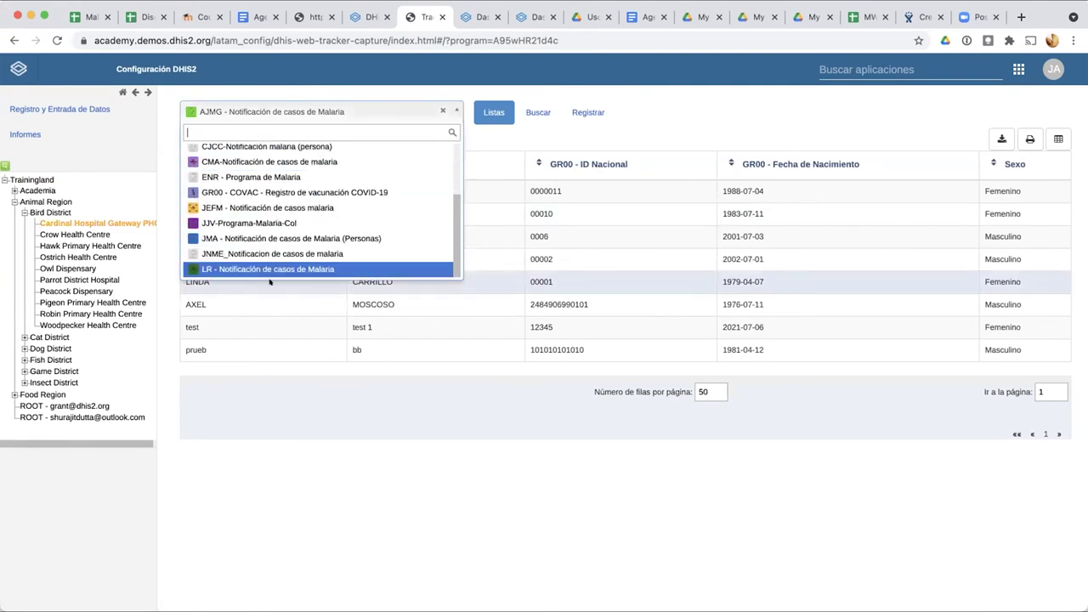
left_click(272, 239)
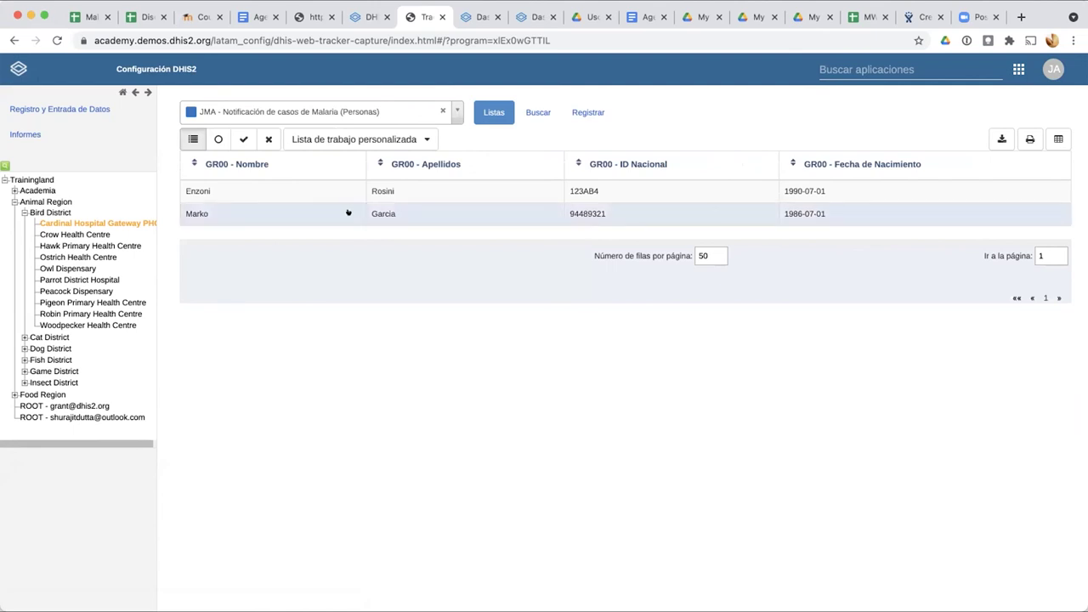
left_click(352, 212)
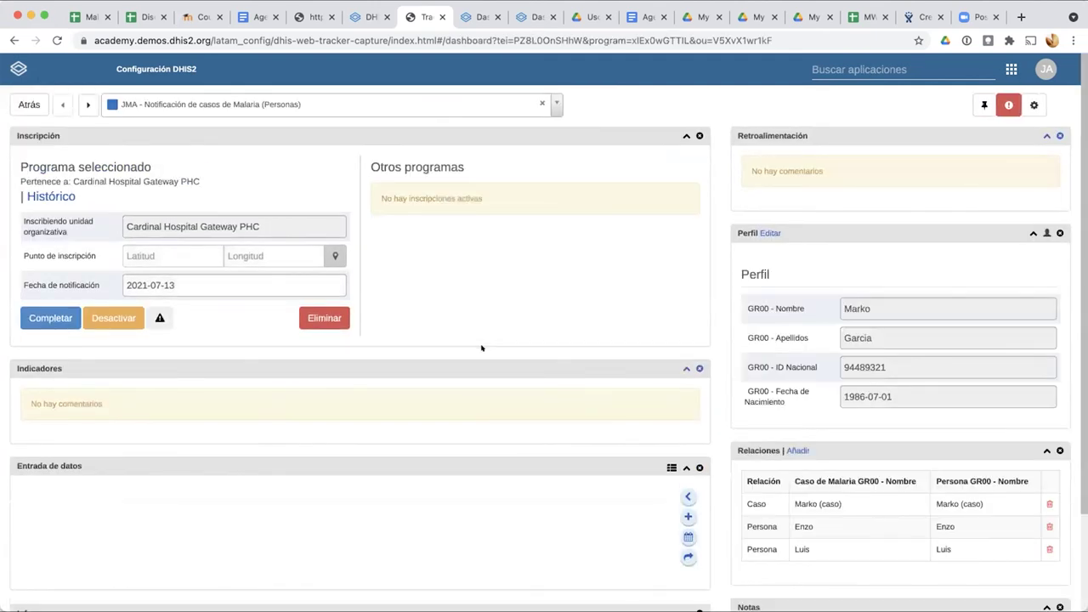
Step: Add a Diagnóstico y tratamiento event with diagnosis date 2021-07-13 and save it
scroll(343, 437, "down", 1)
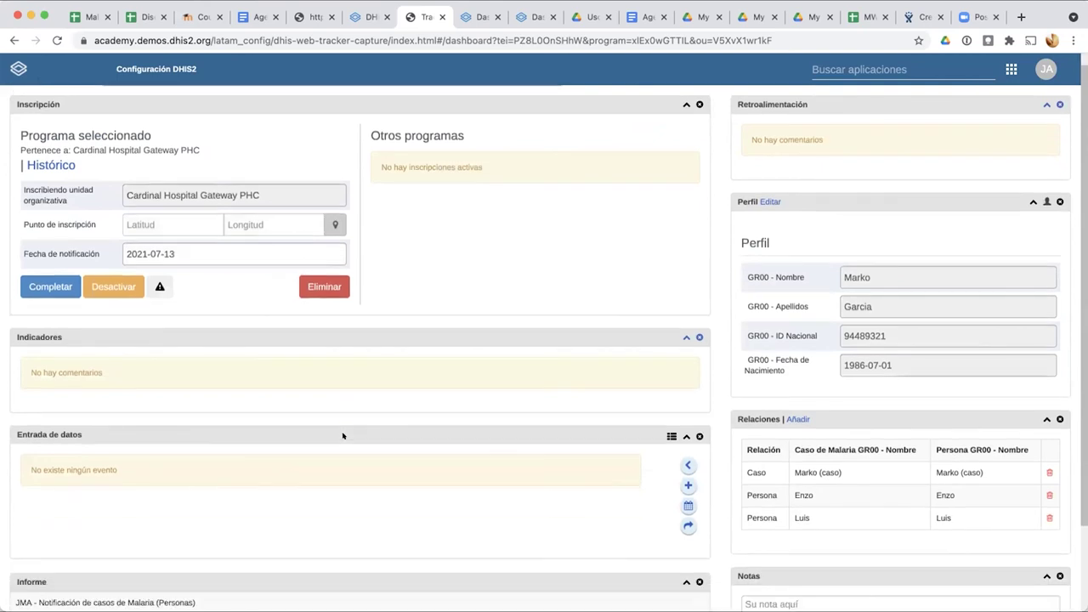
scroll(430, 465, "down", 1)
scroll(429, 465, "down", 2)
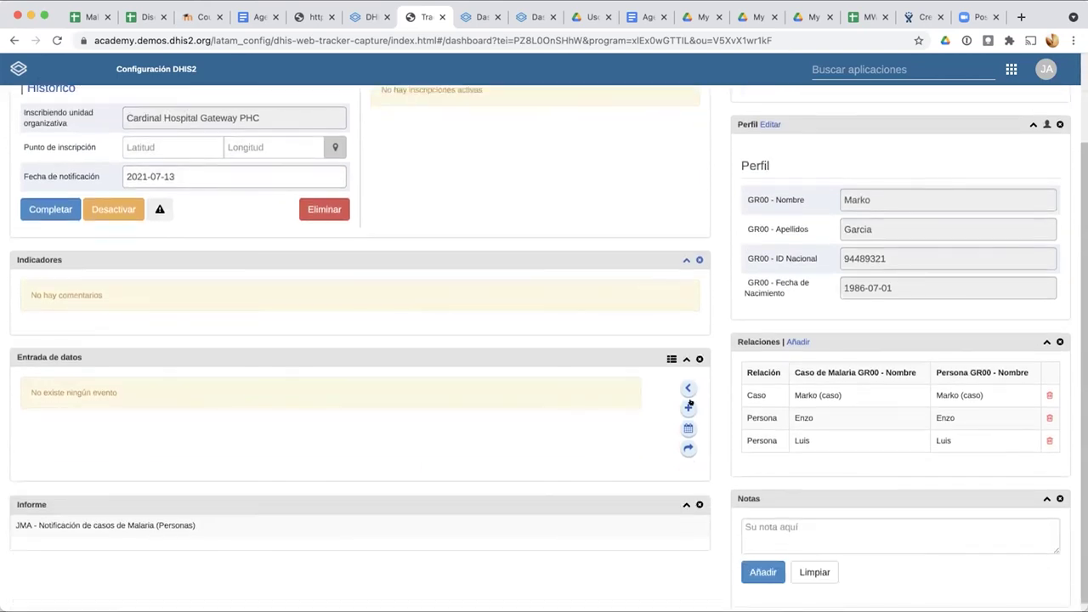
left_click(688, 408)
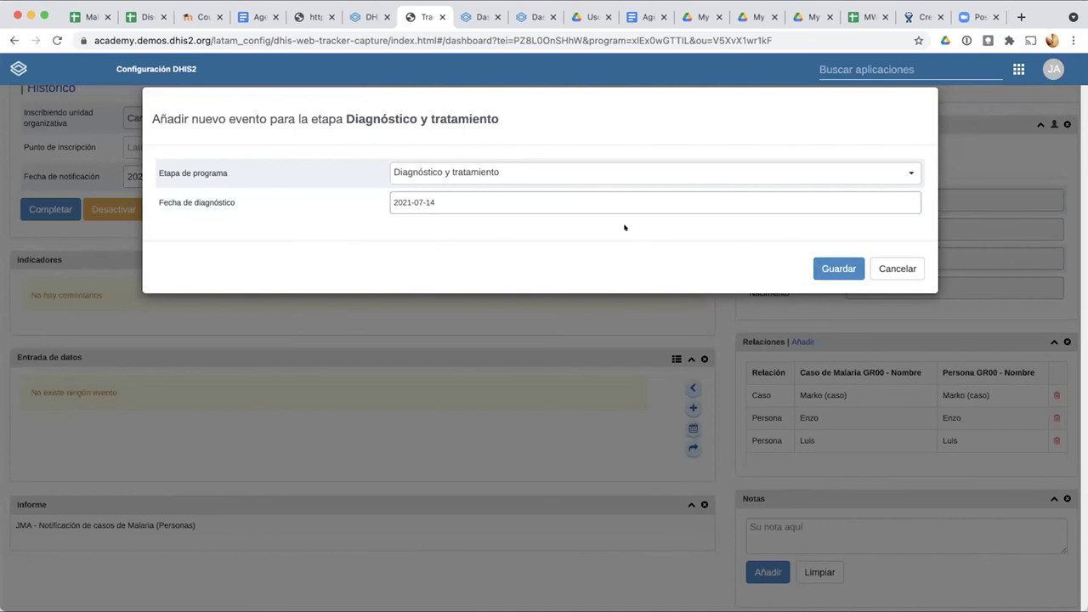
left_click(884, 267)
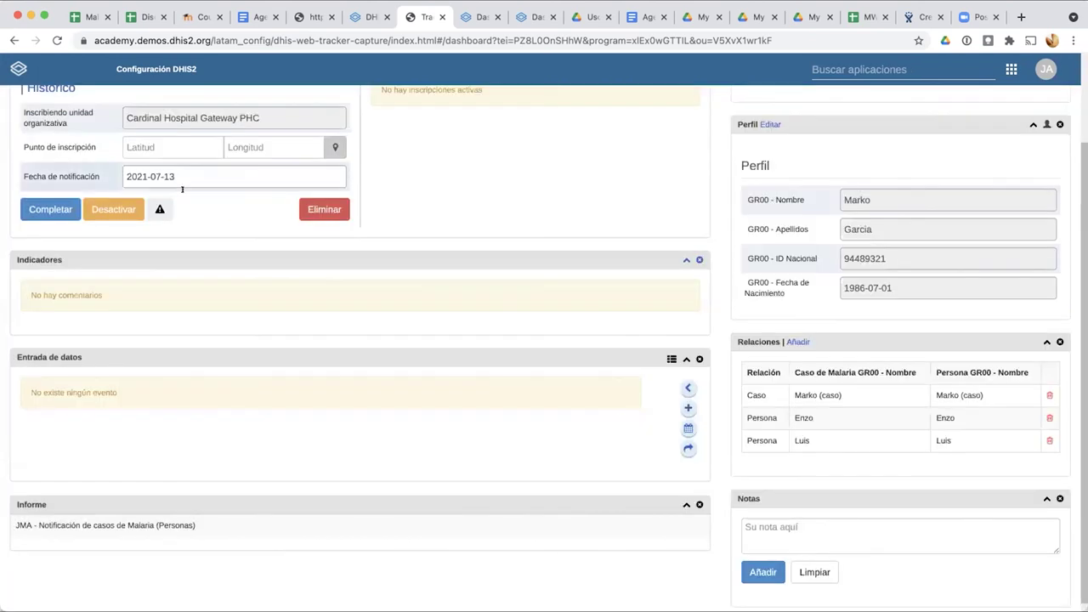
left_click(688, 409)
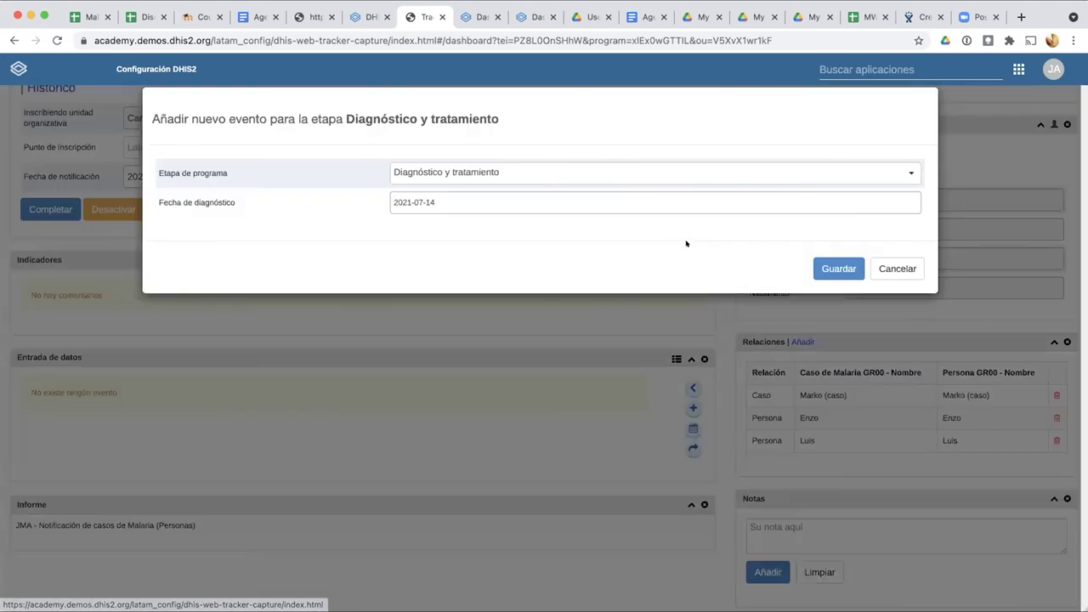
left_click(609, 198)
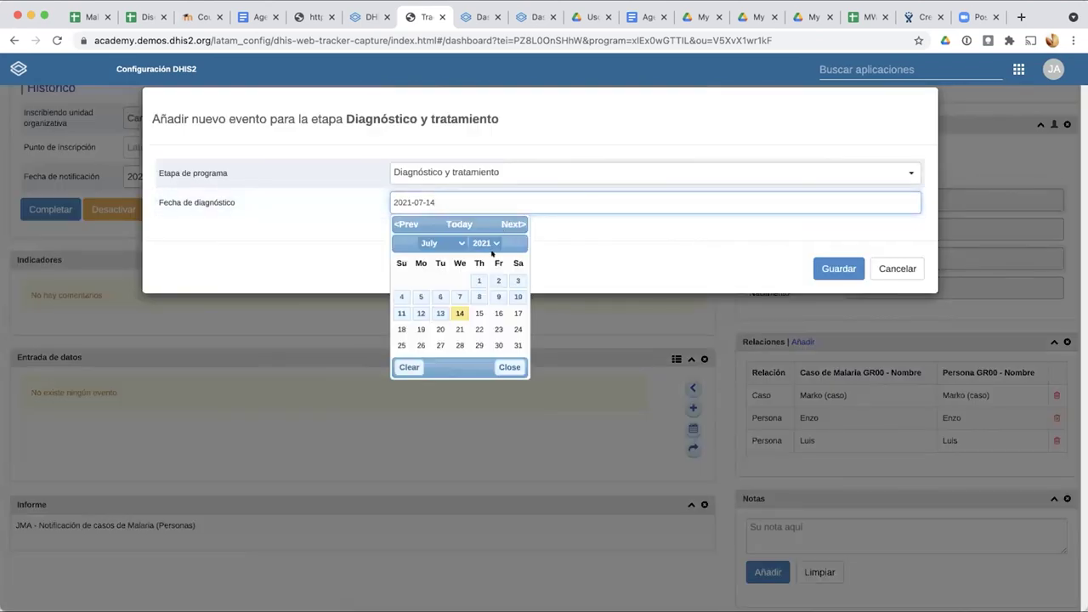
left_click(438, 311)
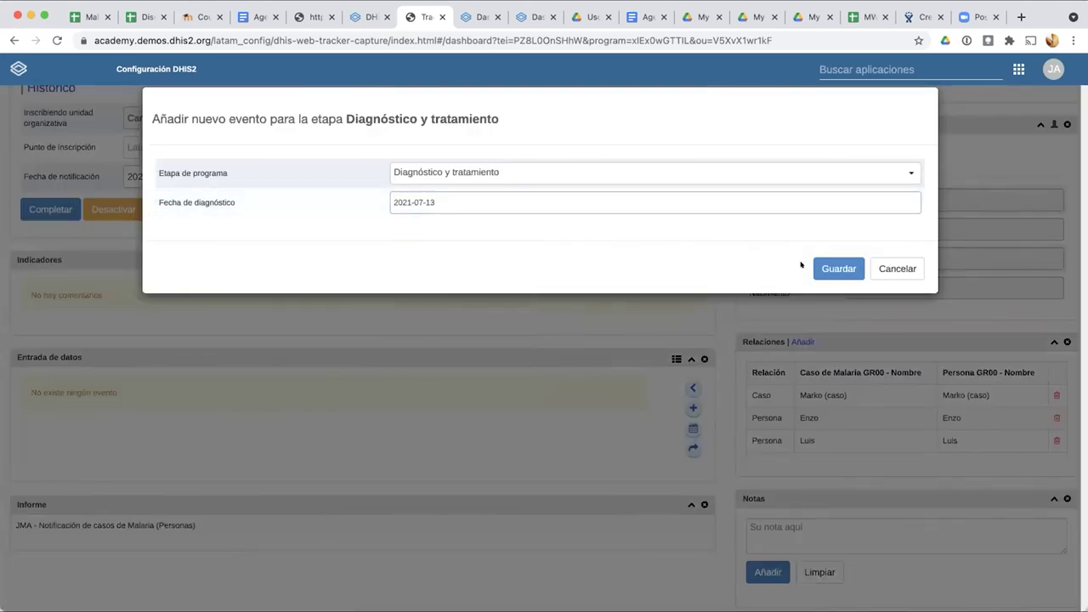
left_click(828, 269)
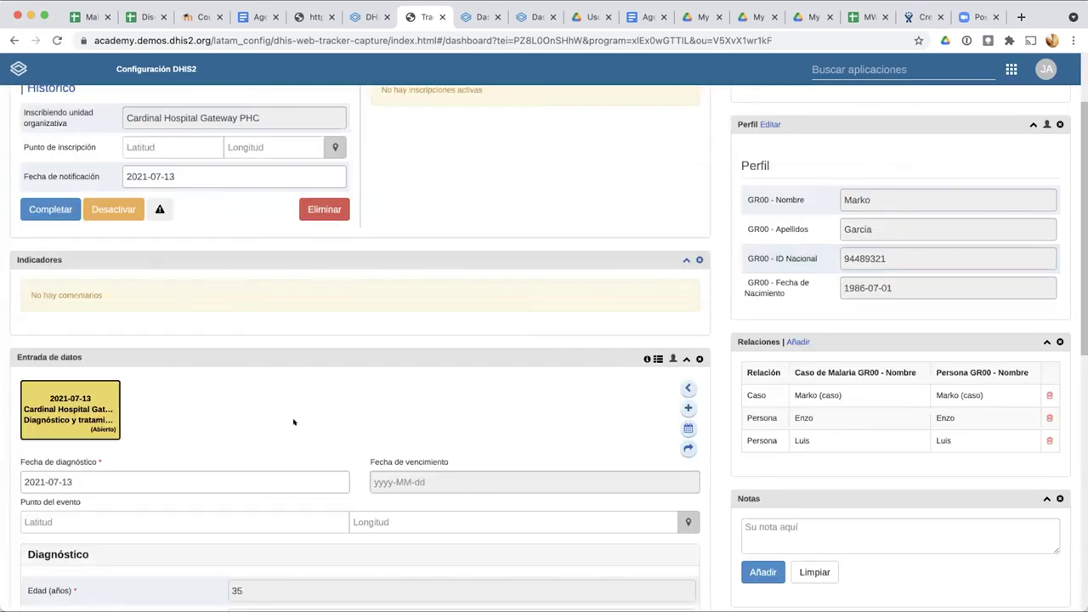
Step: Set Tipo de prueba to Microscopía and Resultado de malaria to P. Vivax
scroll(293, 419, "down", 3)
scroll(295, 423, "down", 1)
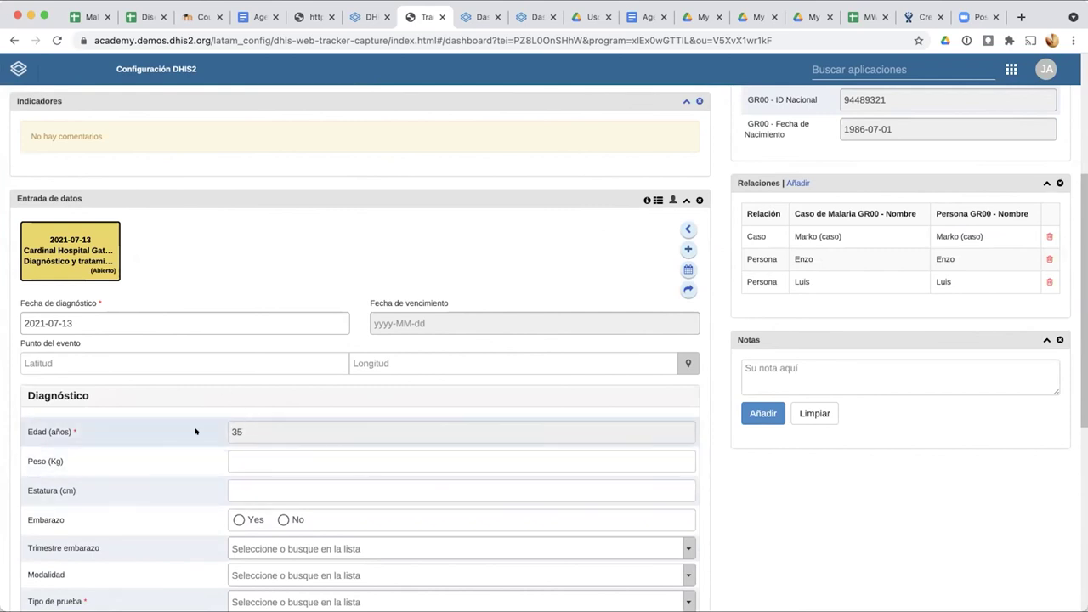
scroll(193, 463, "down", 2)
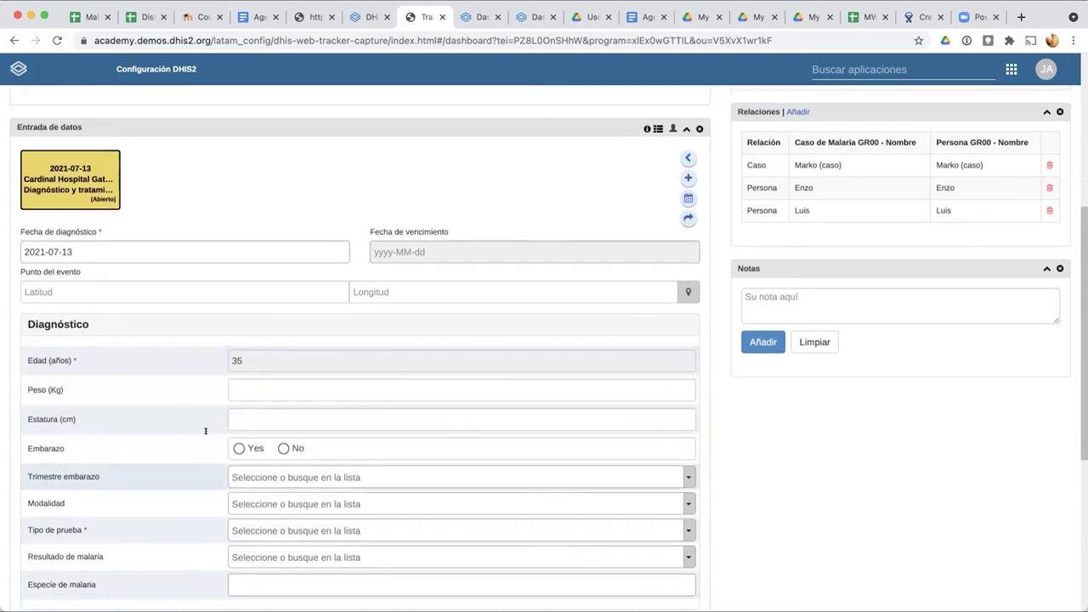
scroll(162, 473, "down", 2)
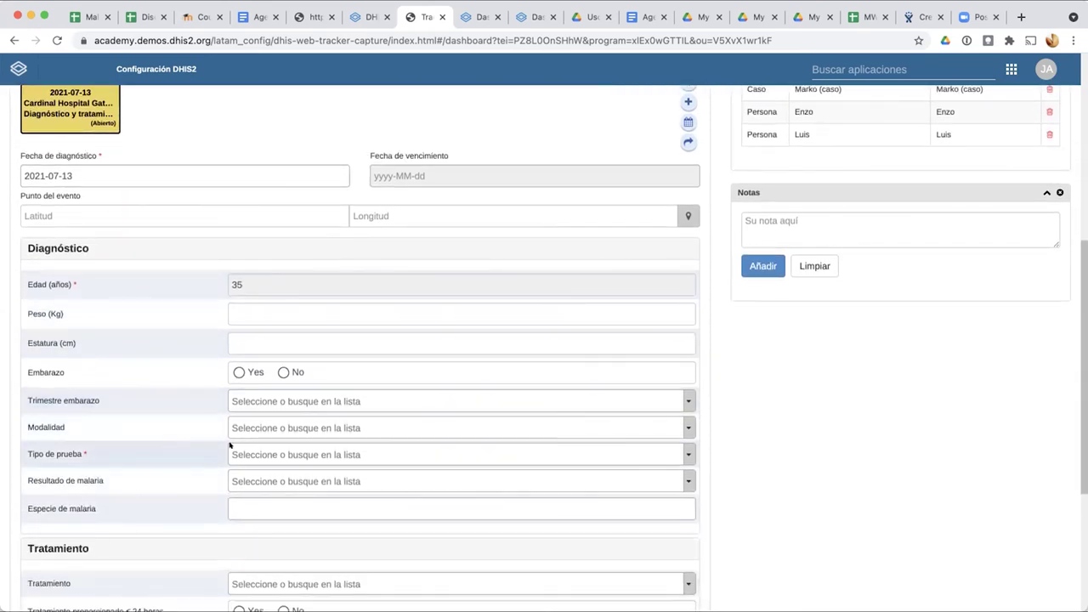
left_click(256, 456)
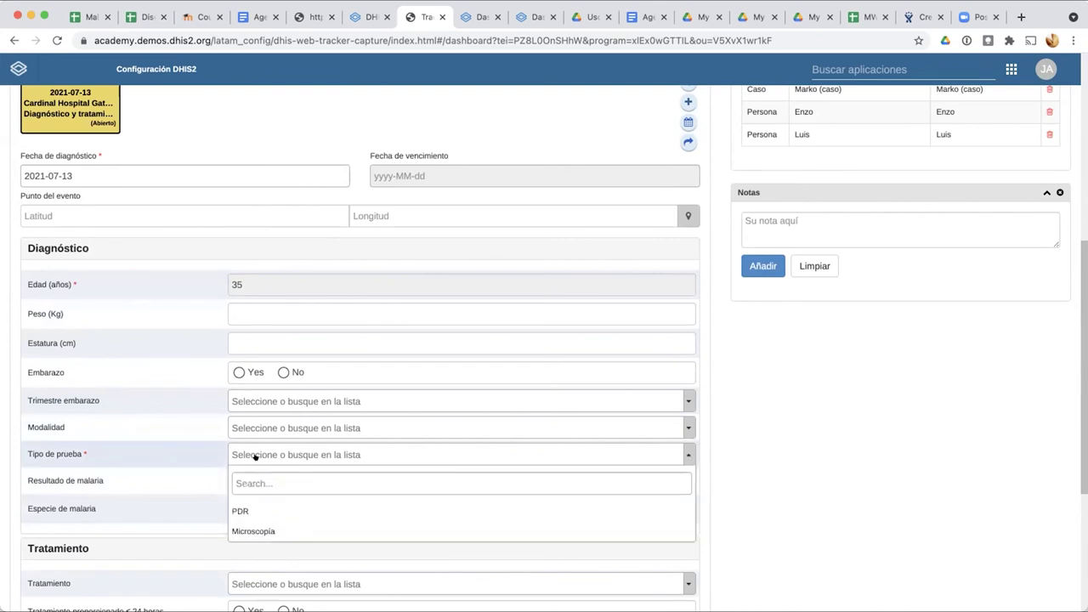
left_click(248, 525)
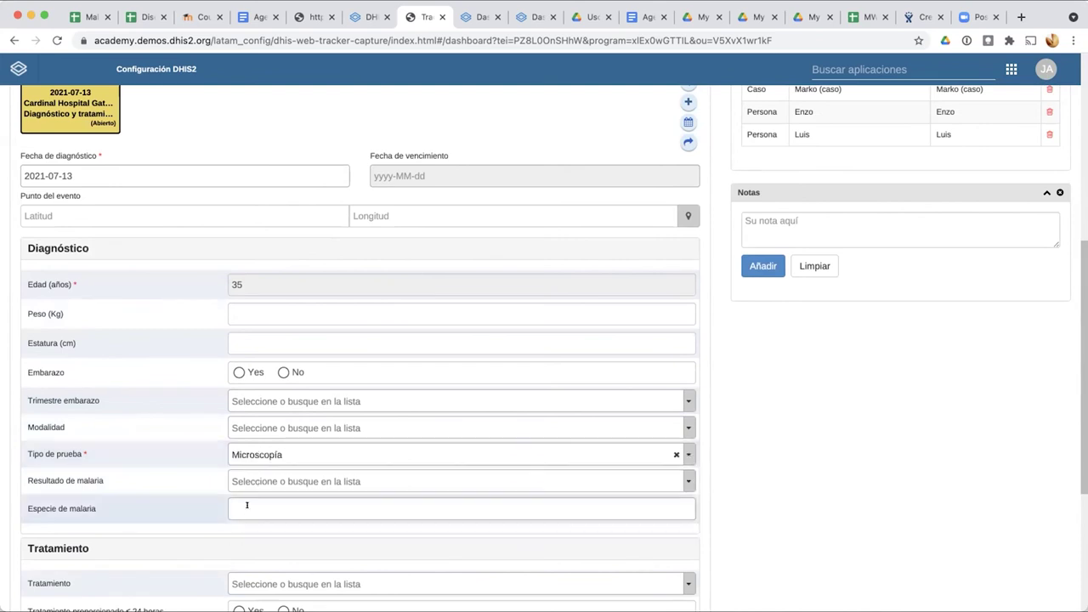
left_click(243, 481)
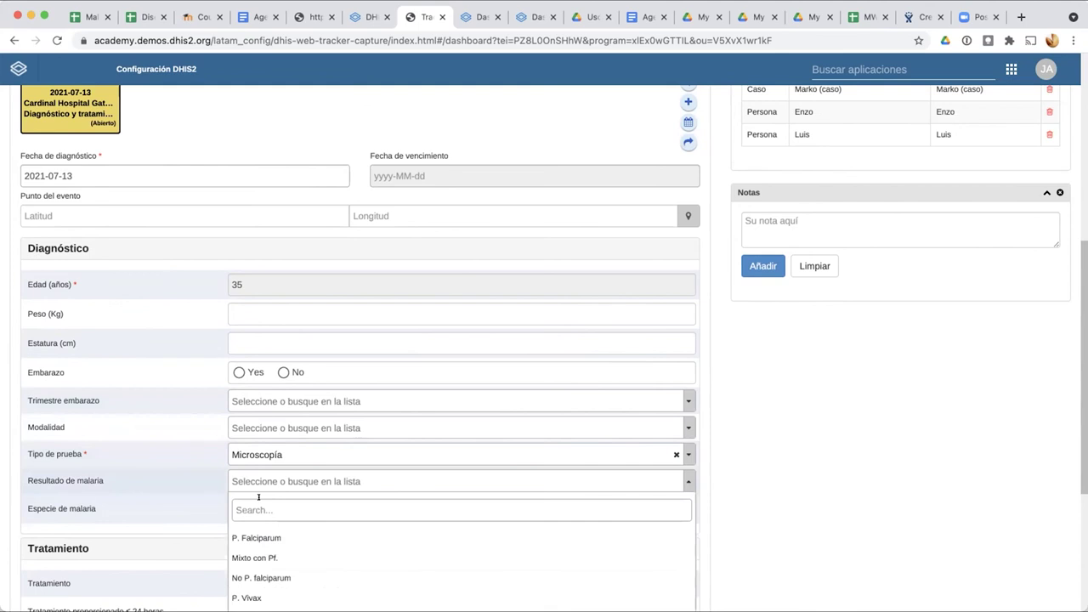
scroll(258, 498, "down", 1)
scroll(259, 498, "down", 1)
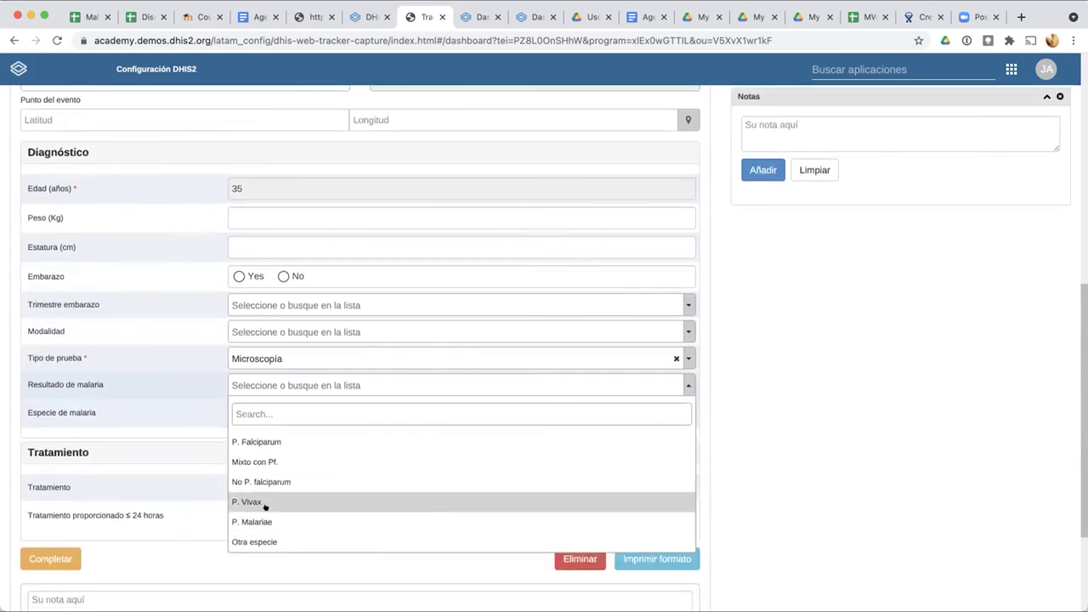
left_click(265, 506)
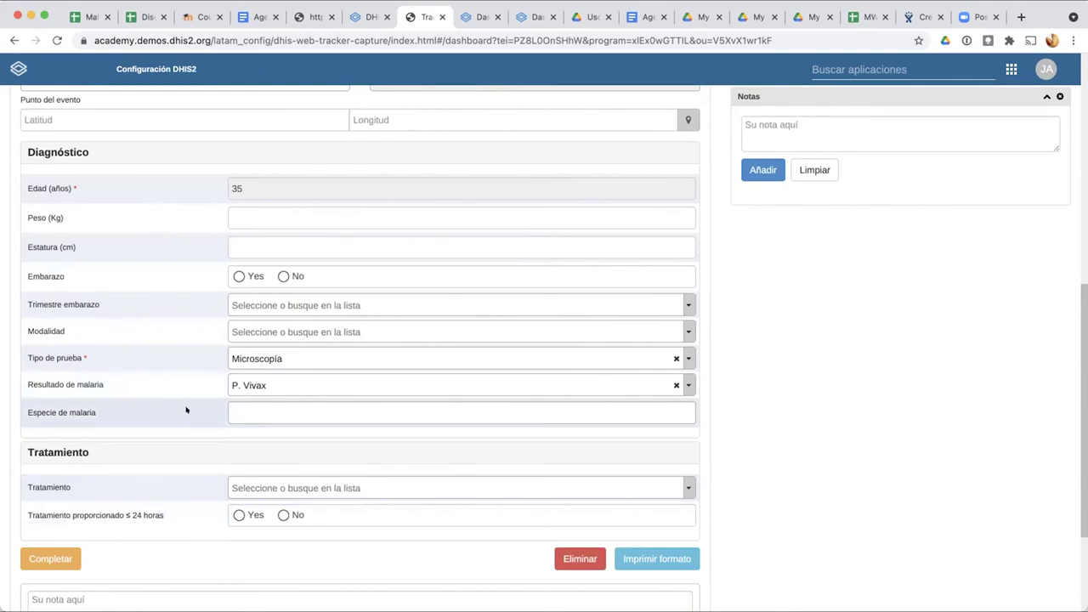
Step: Leave Especie de malaria empty and set Tratamiento to Artesunate Inyección
scroll(186, 411, "up", 1)
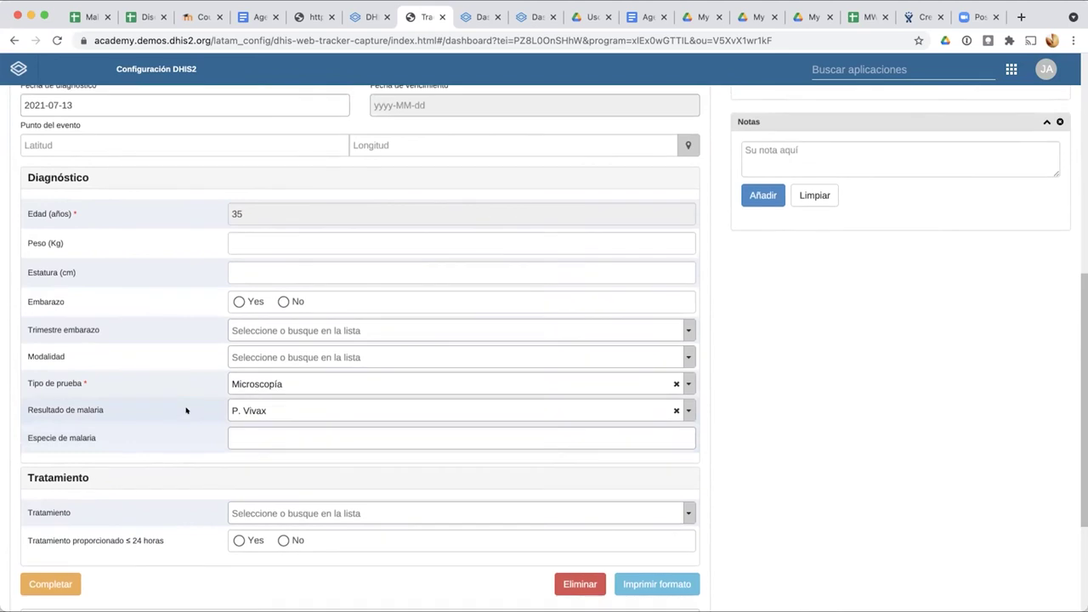
scroll(186, 410, "up", 2)
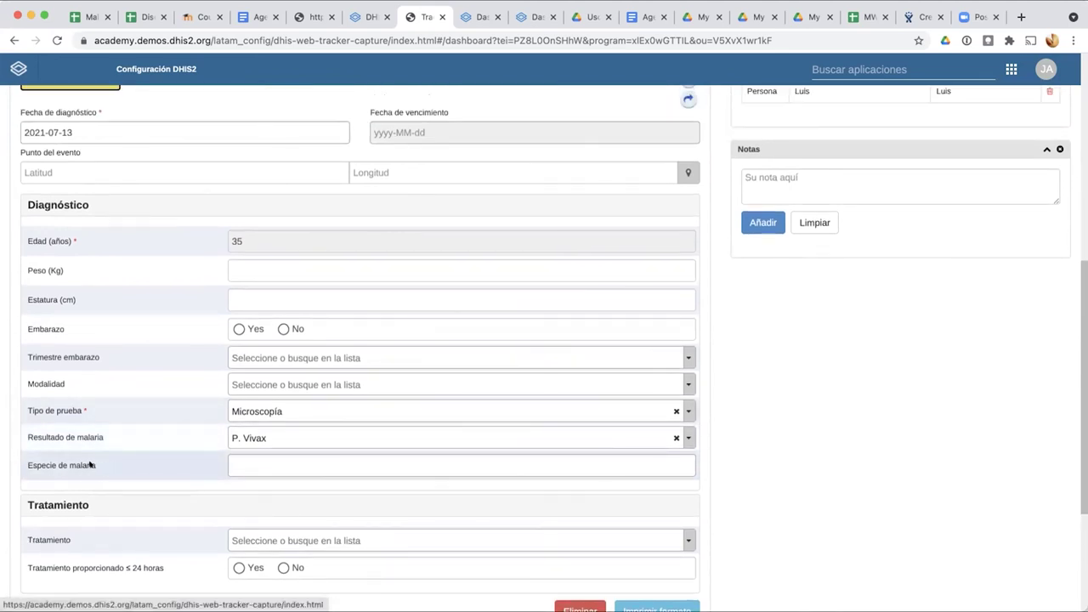
left_click(227, 464)
left_click(181, 462)
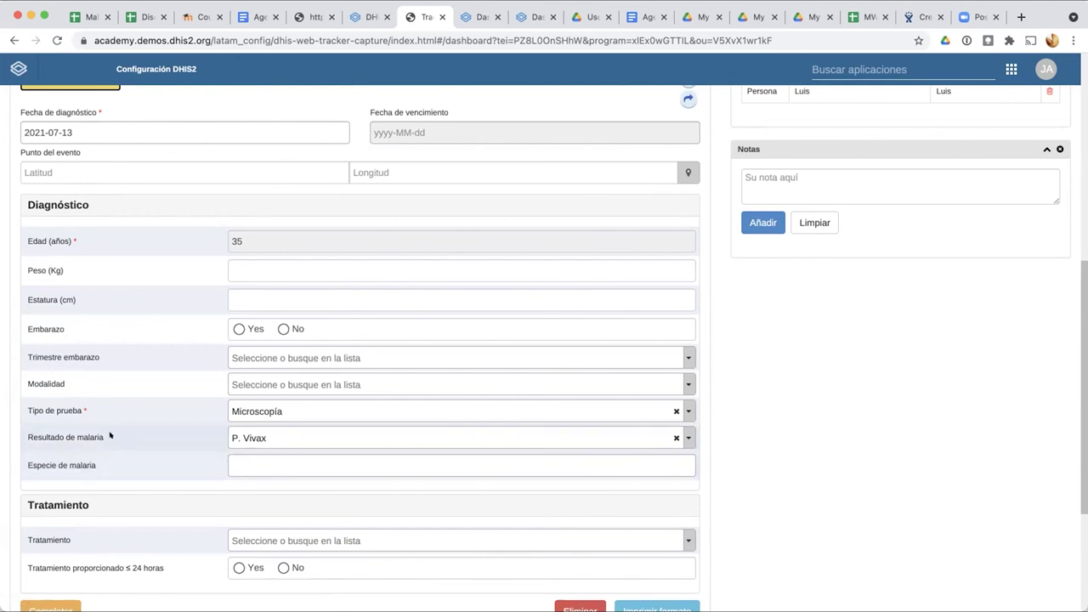
left_click(245, 437)
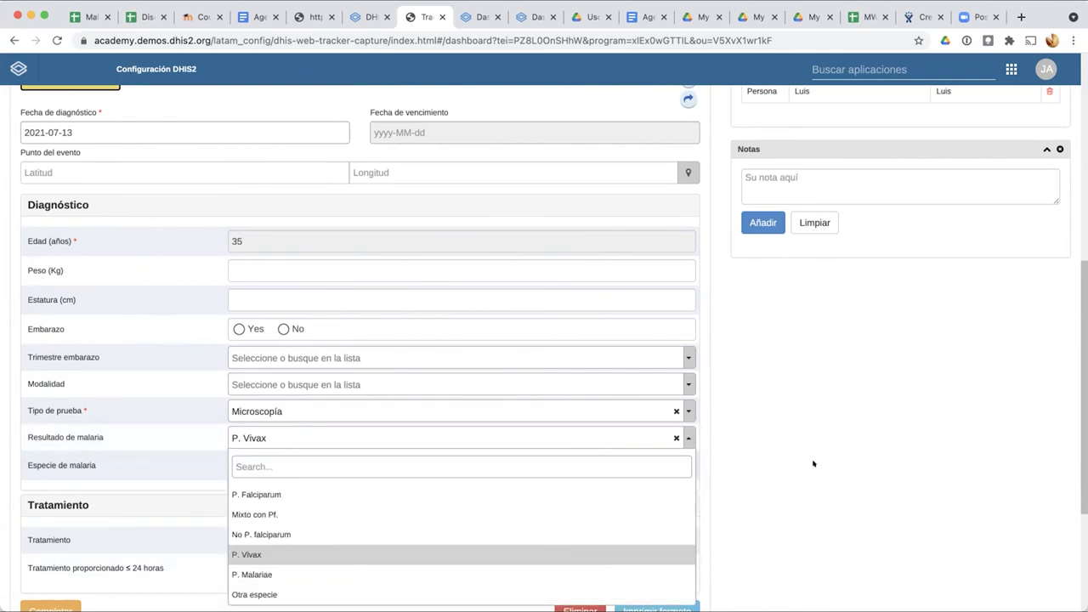
left_click(774, 462)
scroll(677, 489, "down", 5)
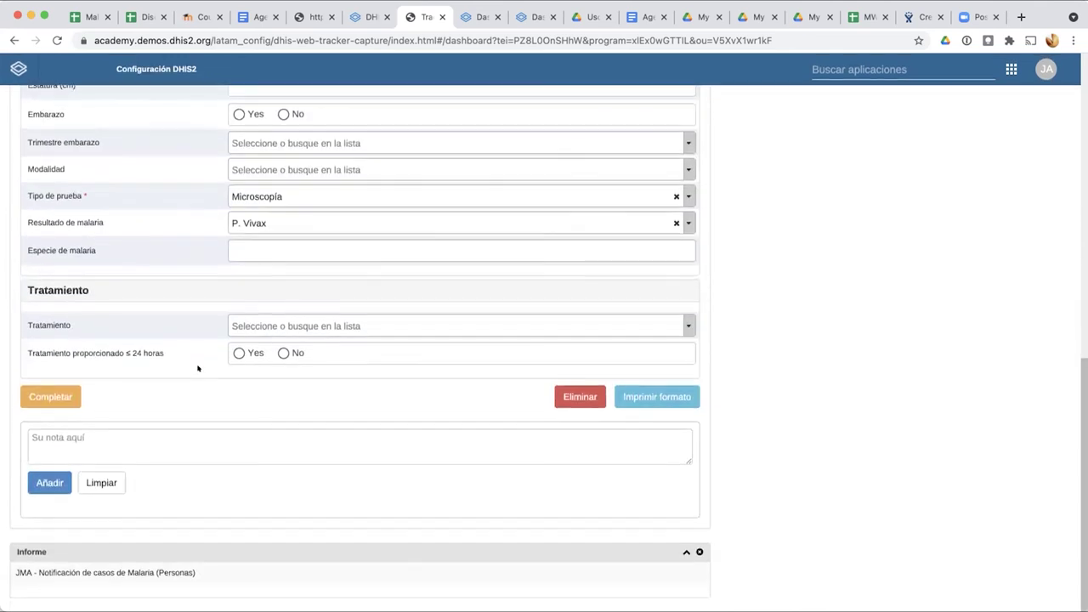
left_click(271, 320)
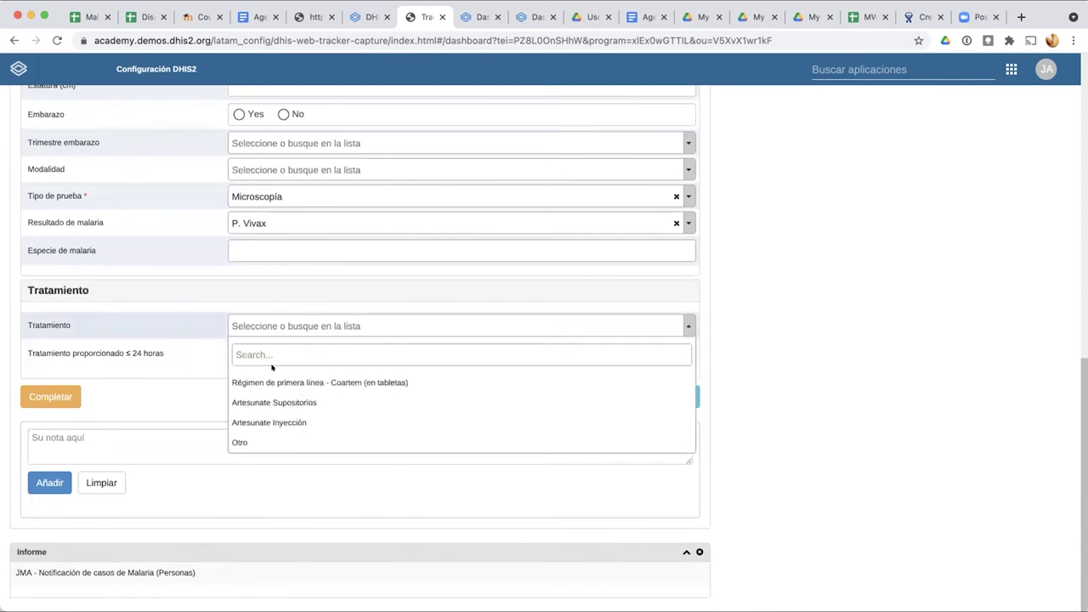
left_click(262, 420)
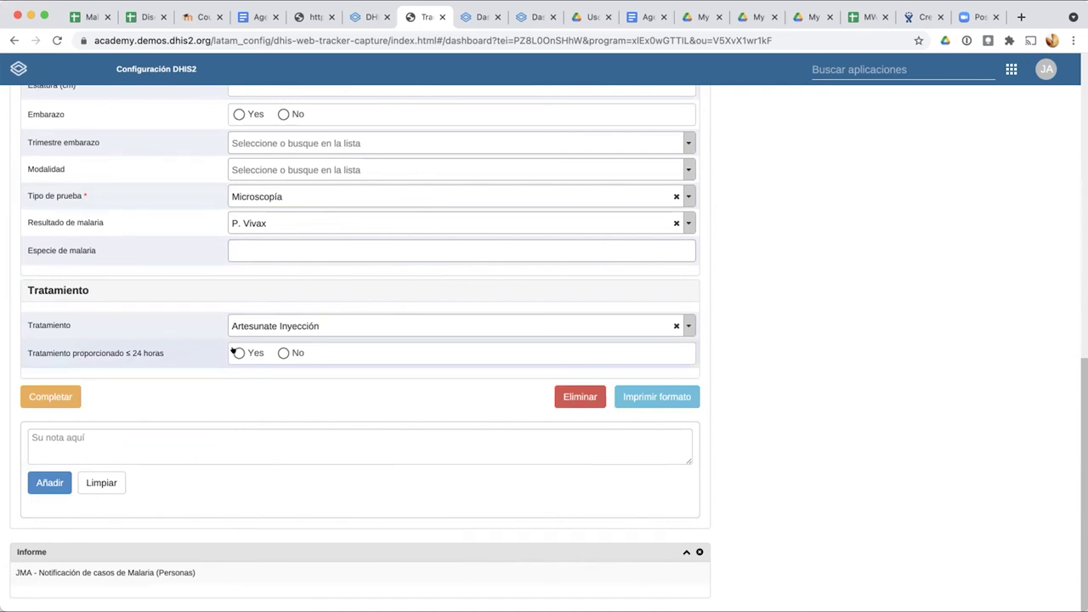
scroll(401, 420, "up", 10)
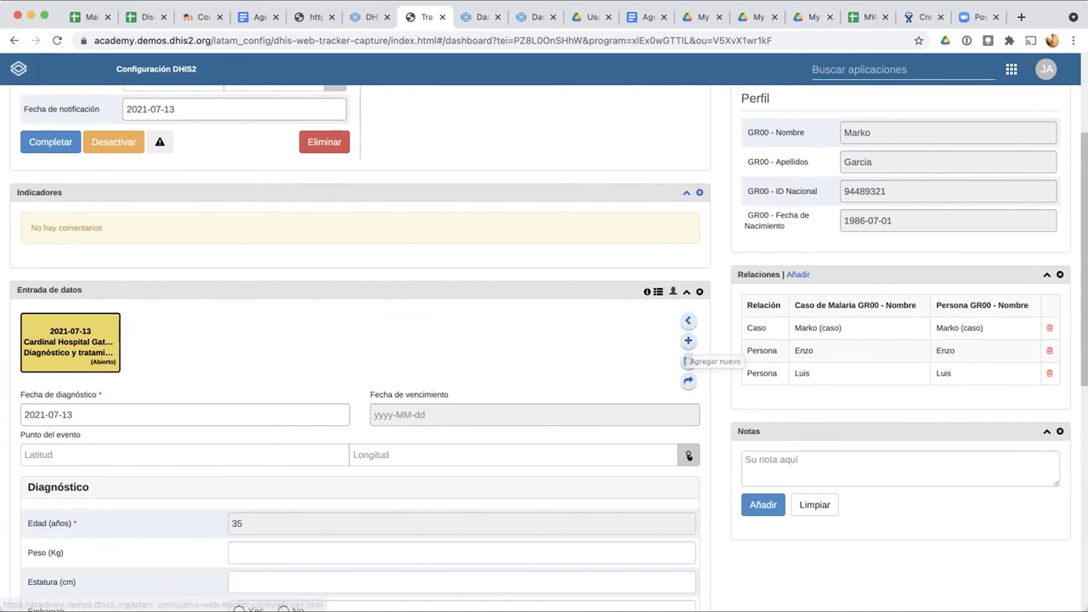
Step: Open the event location map and zoom in on the Oslo area around Bygdøy
left_click(688, 455)
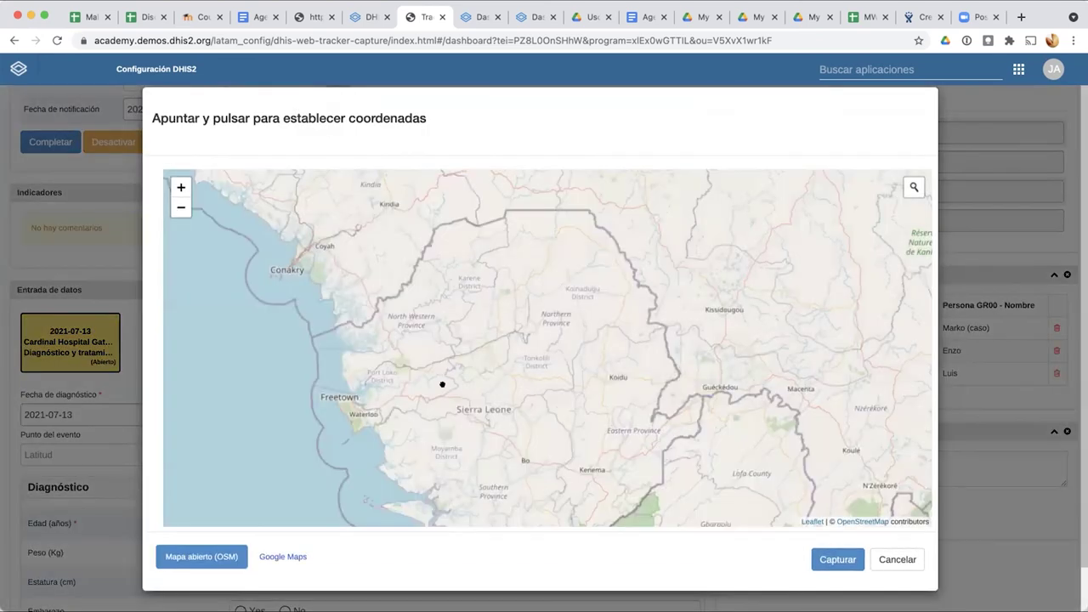
scroll(442, 384, "down", 3)
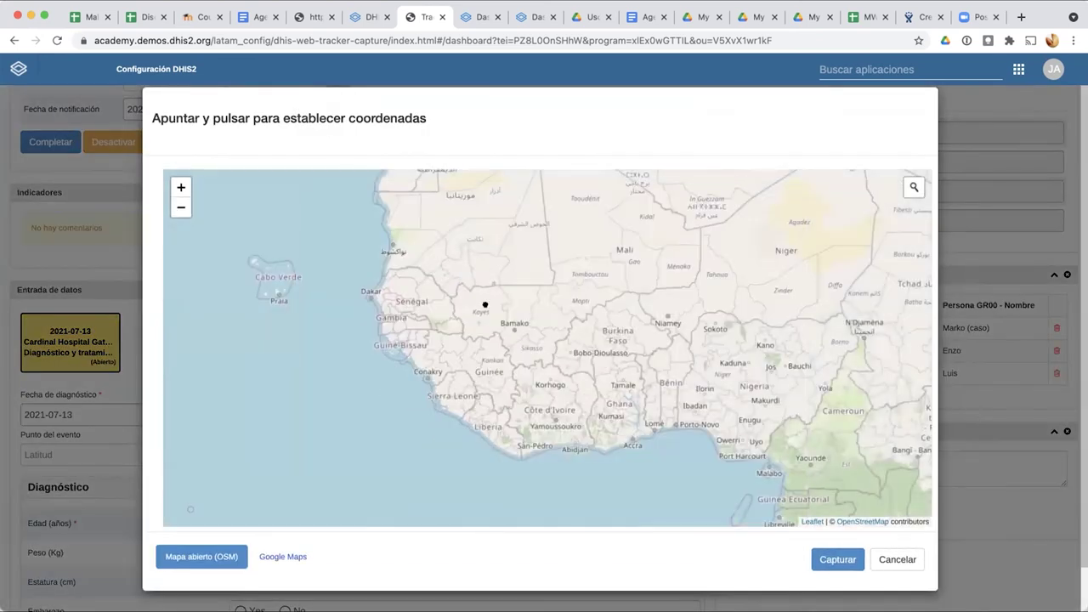
left_click_drag(478, 309, 473, 425)
left_click_drag(469, 284, 454, 493)
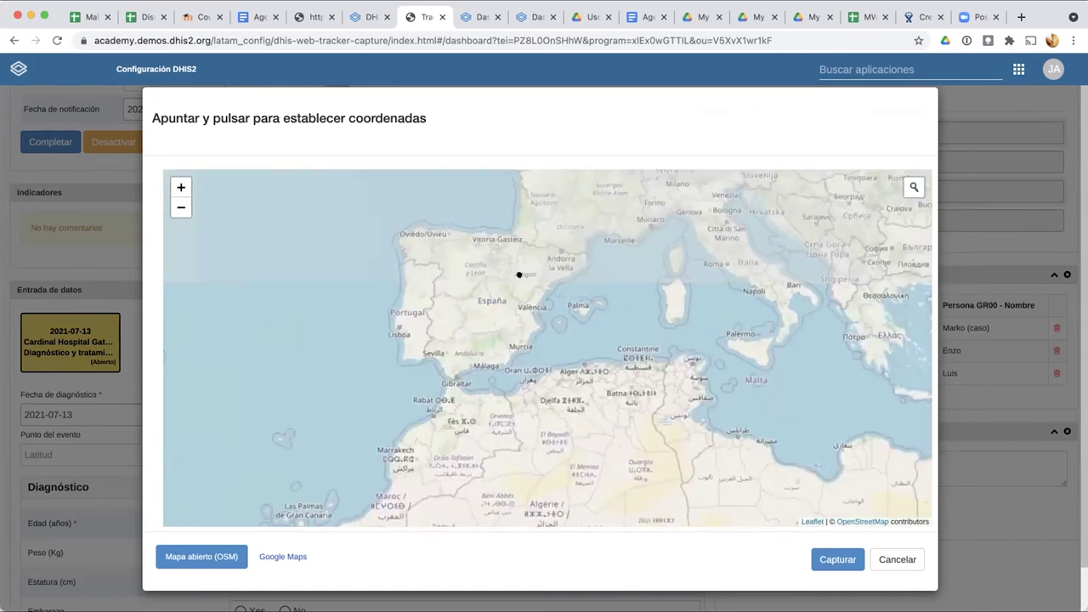
left_click_drag(530, 246, 442, 365)
left_click_drag(510, 299, 496, 573)
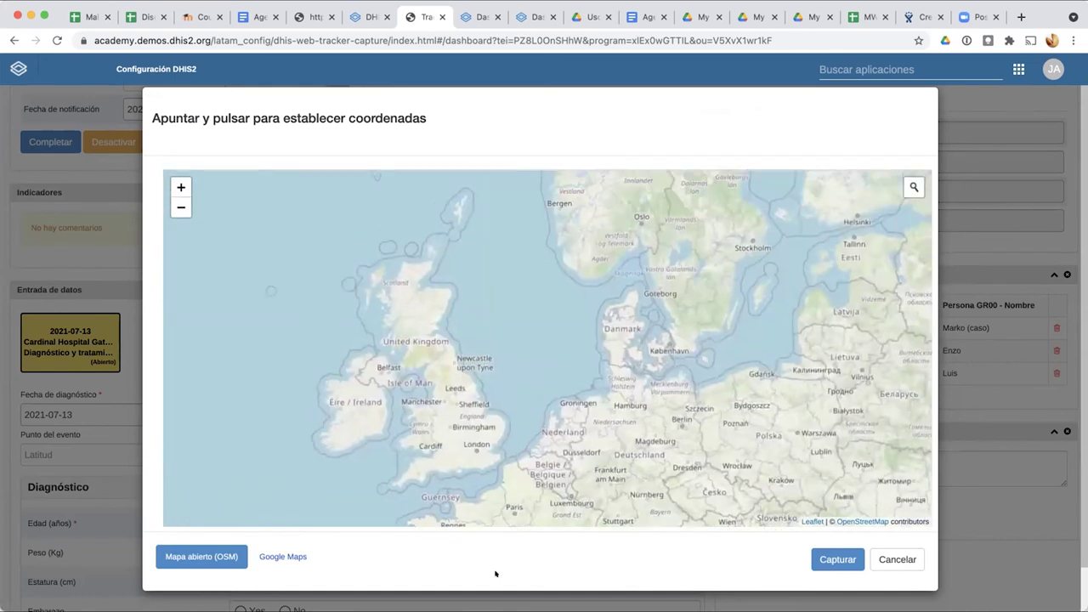
left_click_drag(690, 182, 678, 330)
left_click_drag(703, 371, 697, 241)
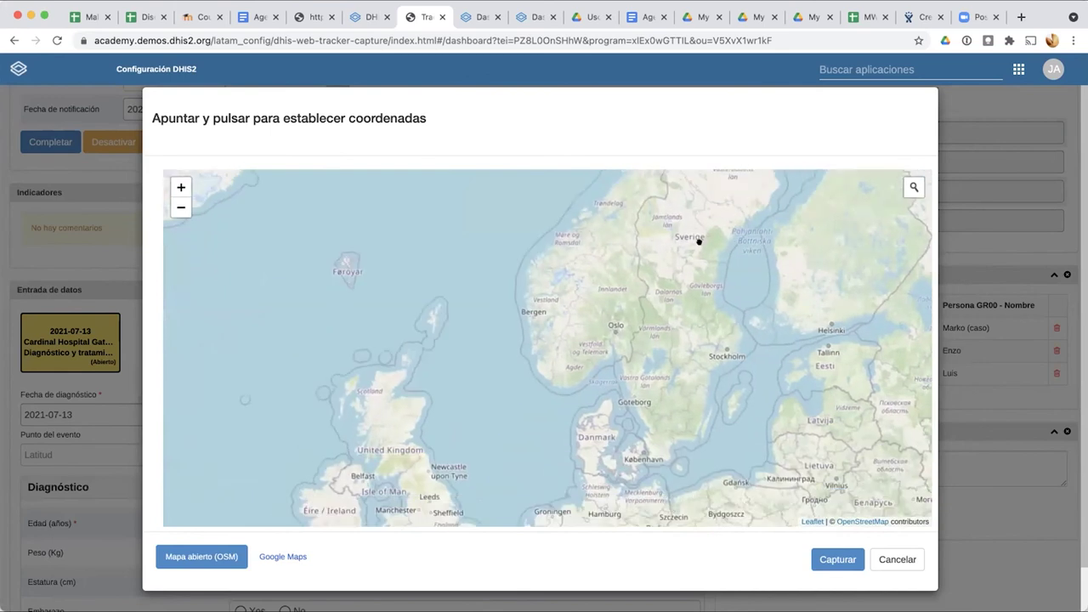
scroll(617, 318, "up", 2)
scroll(616, 320, "up", 1)
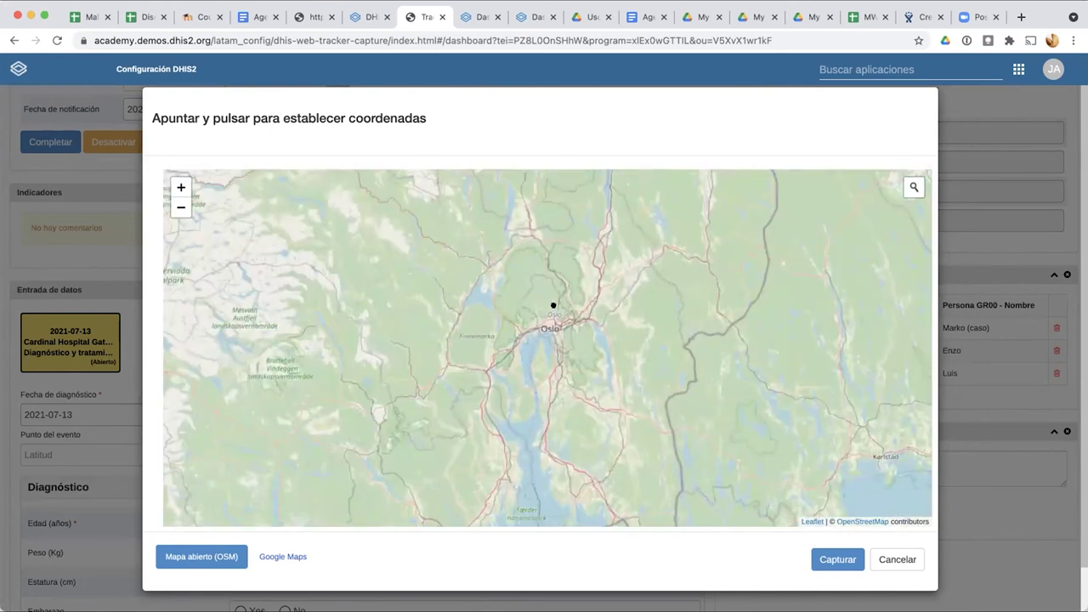
scroll(531, 306, "up", 2)
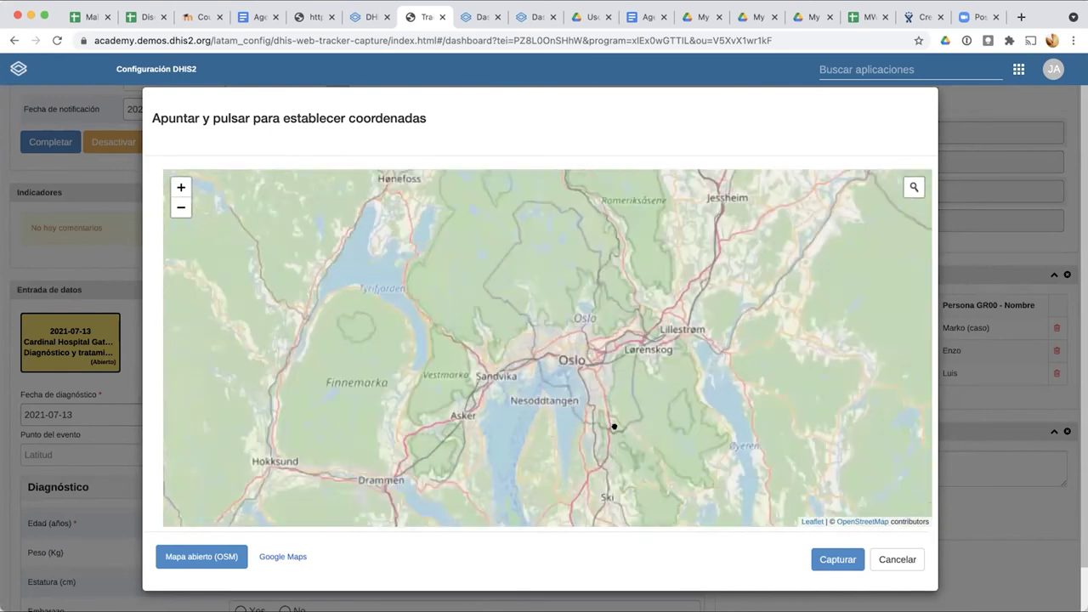
scroll(580, 382, "up", 1)
scroll(575, 381, "up", 1)
scroll(512, 416, "up", 2)
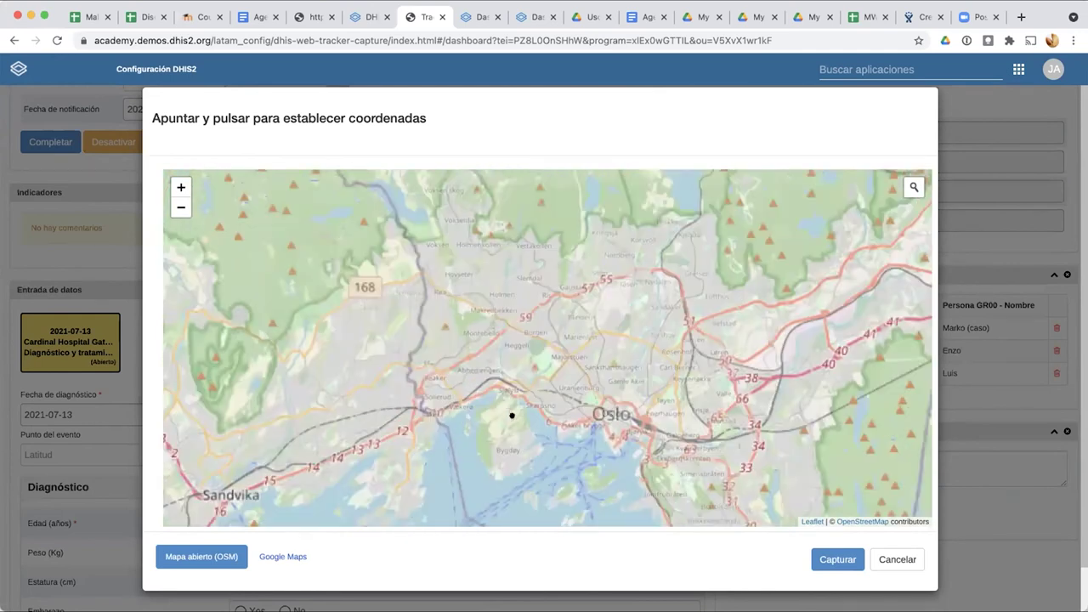
scroll(467, 311, "up", 1)
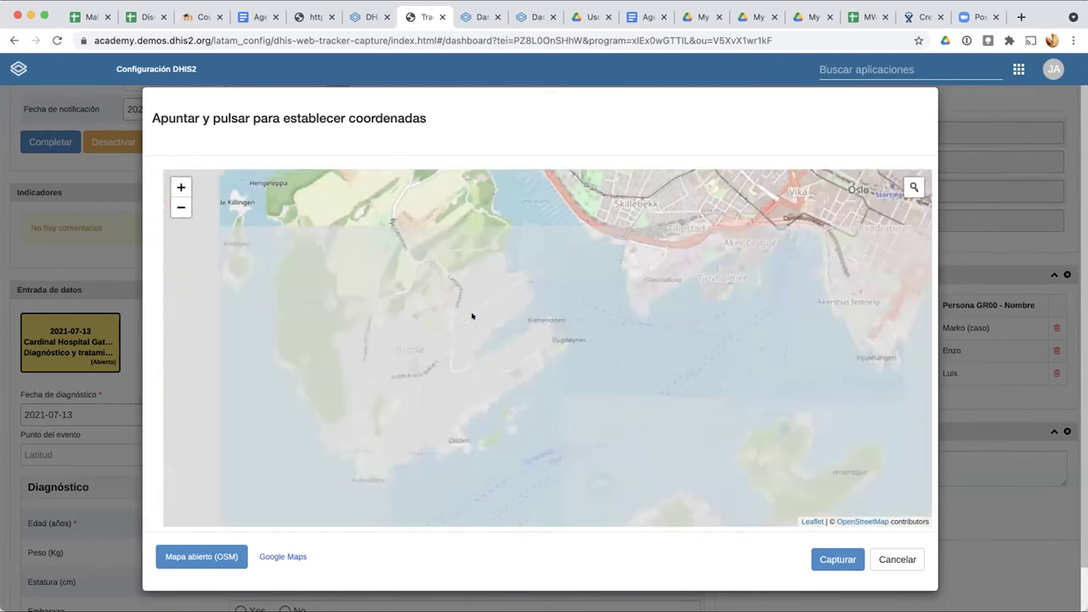
Step: Place the marker on the Bygdøy peninsula and capture the point 59.905413319444015, 10.68835451520531
right_click(476, 316)
left_click(502, 329)
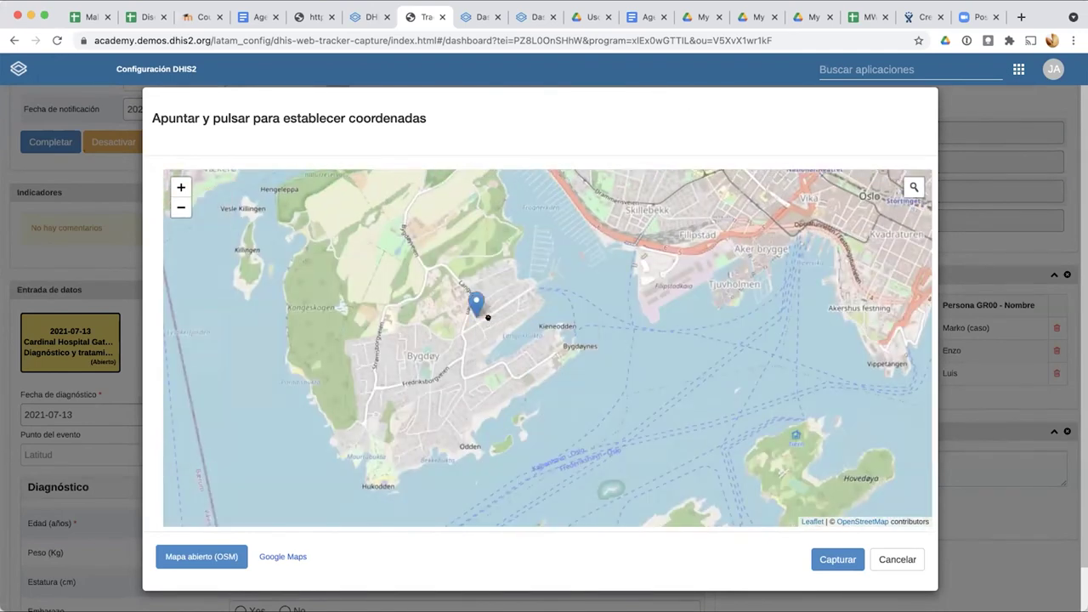
left_click(833, 558)
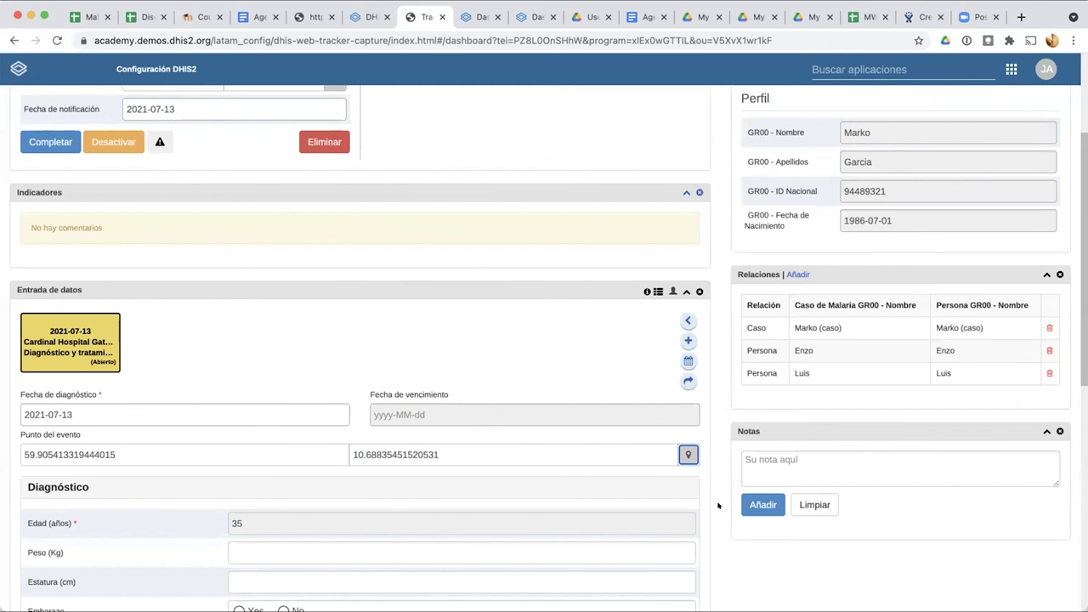
scroll(717, 505, "up", 2)
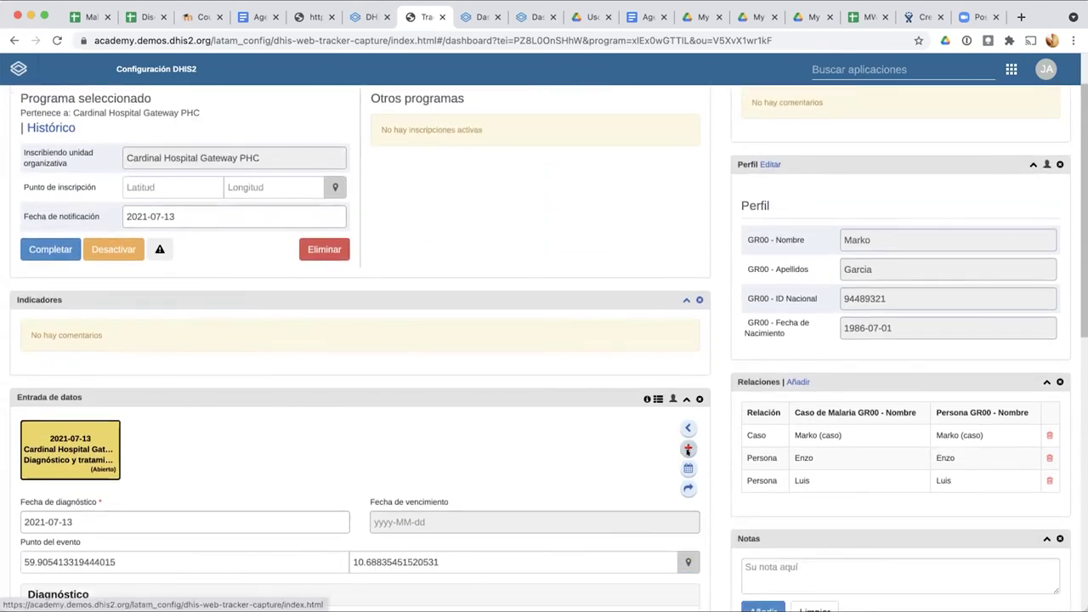
left_click(688, 452)
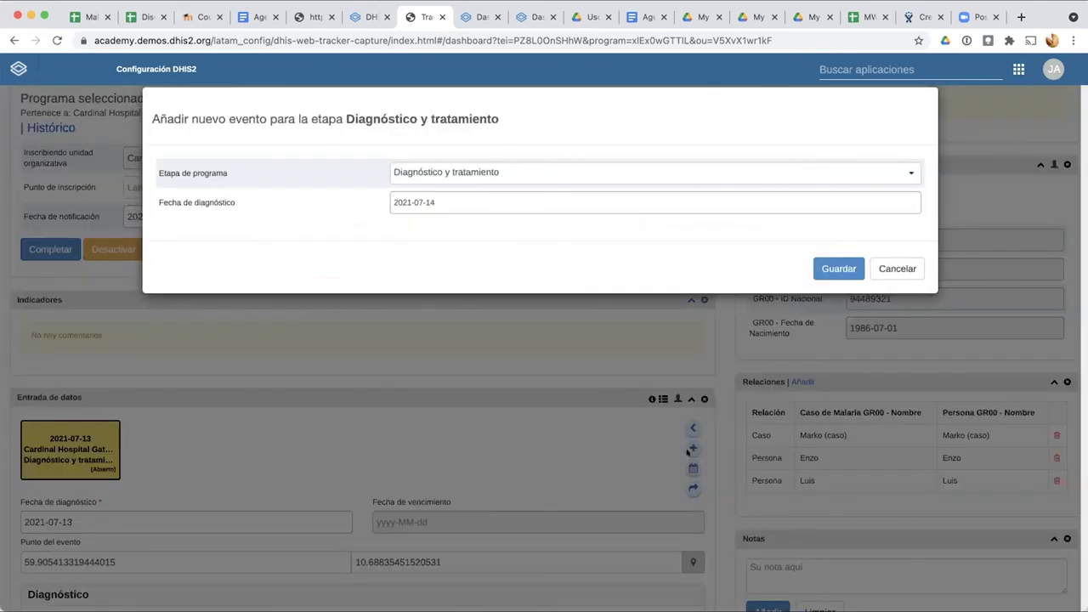
left_click(556, 175)
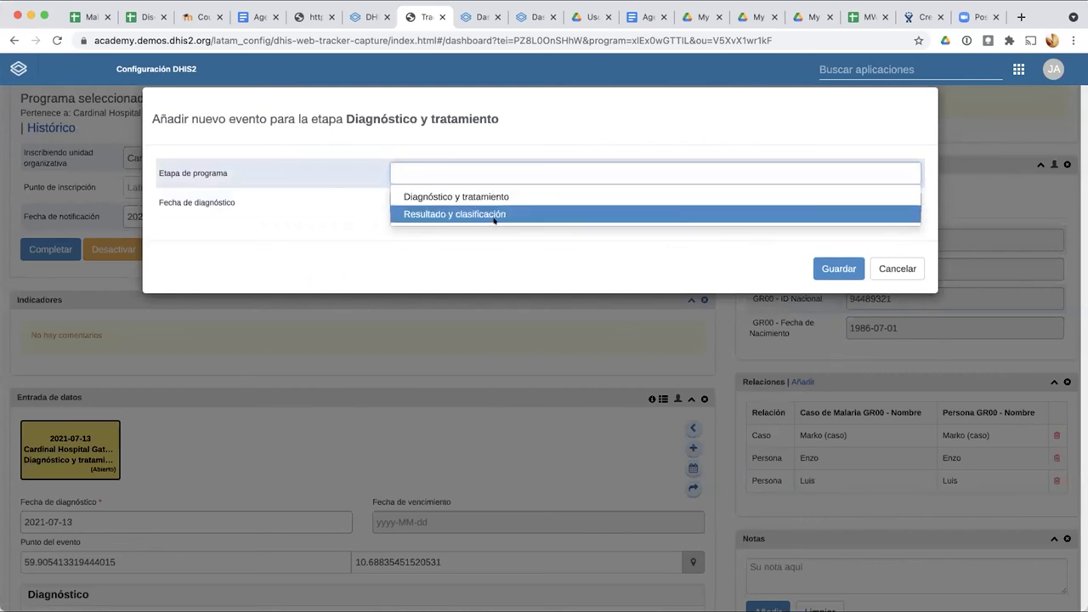
left_click(490, 213)
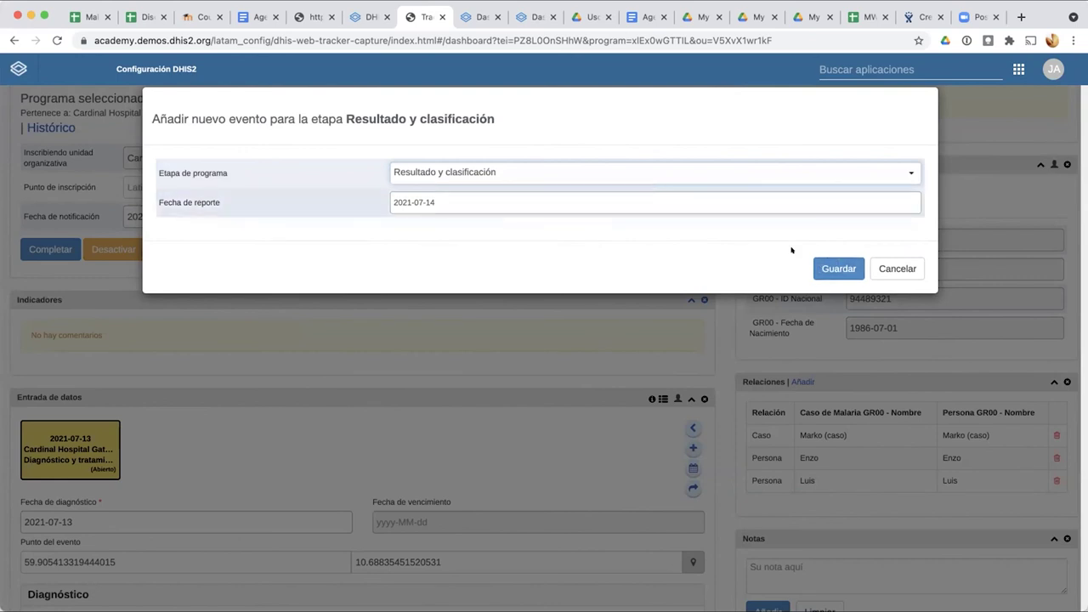
left_click(829, 265)
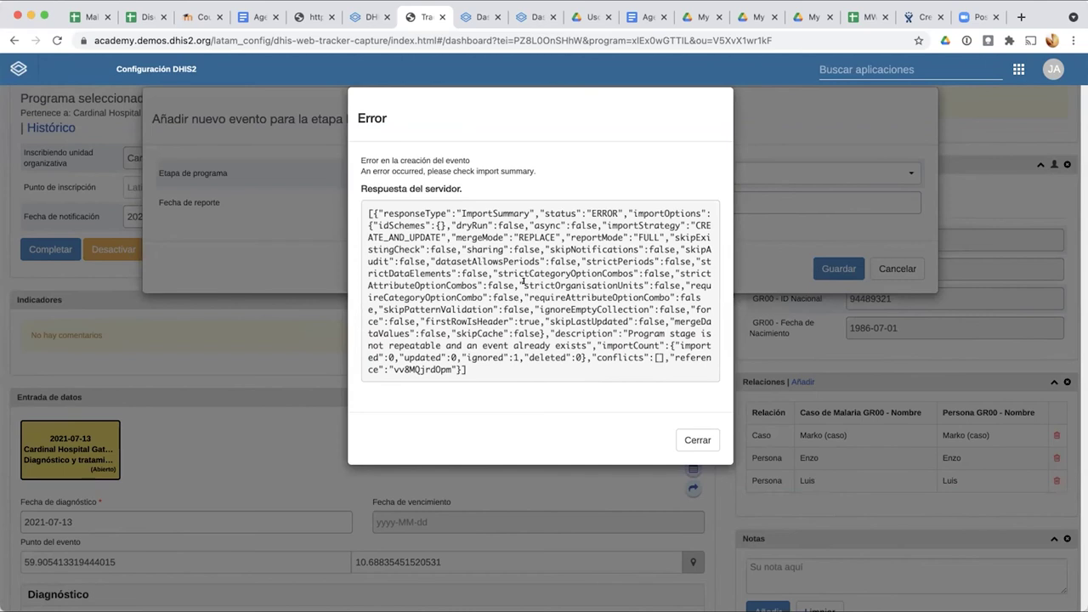
left_click(693, 441)
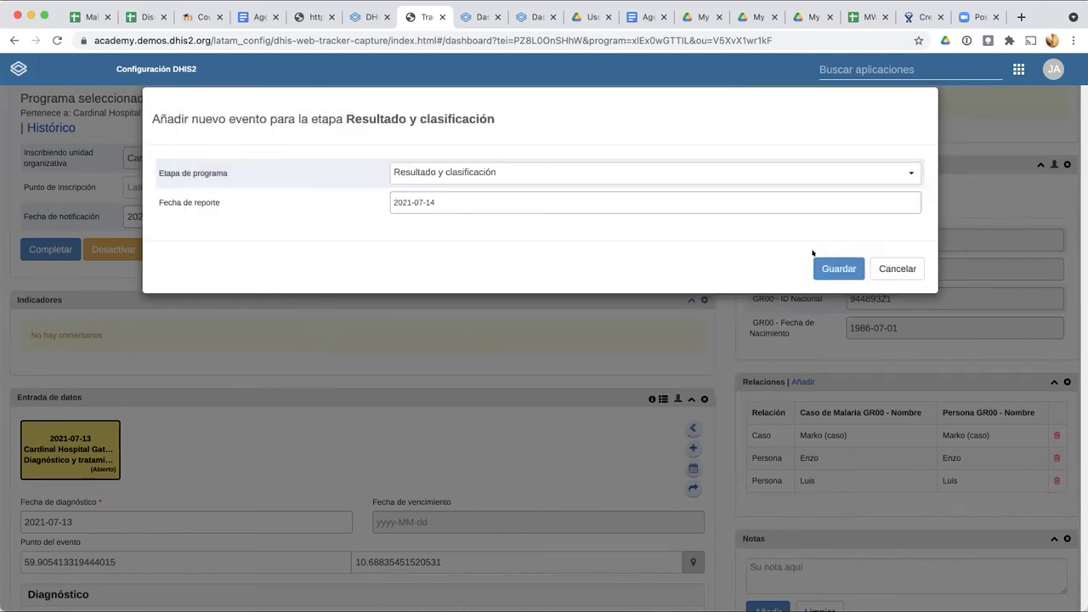
left_click(894, 269)
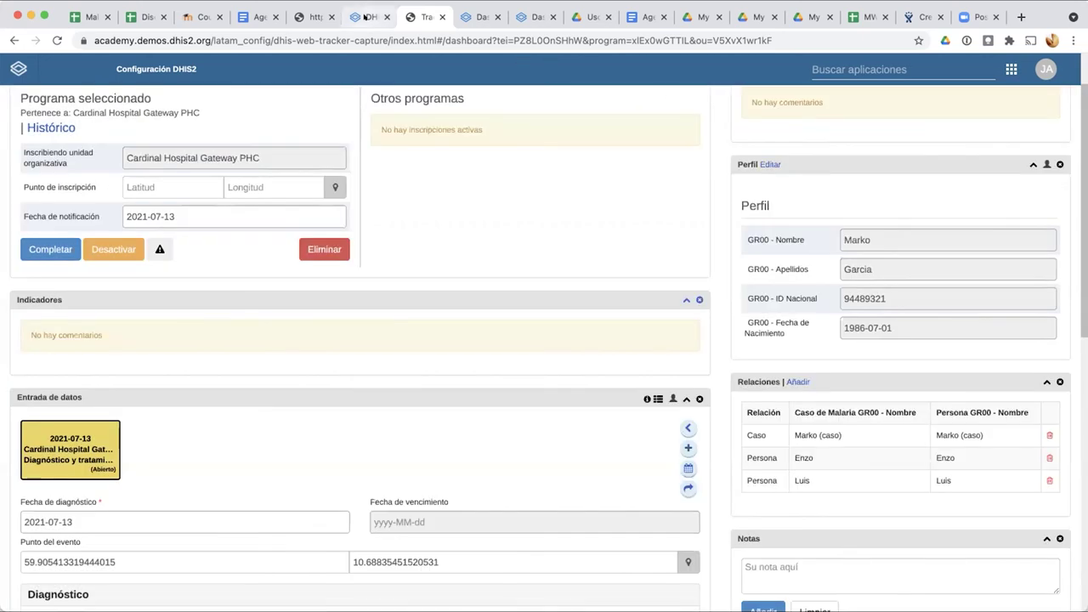
left_click(366, 17)
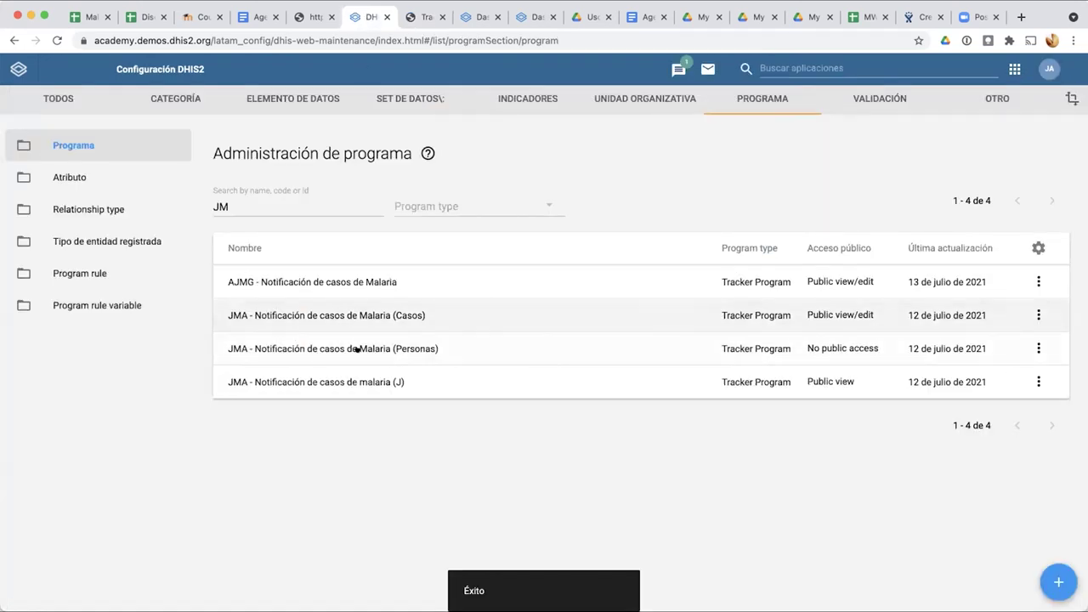
Step: Tick Repetible on JMA Malaria (Personas)'s Resultado y clasificación stage, update it and save the program
left_click(357, 348)
left_click(673, 223)
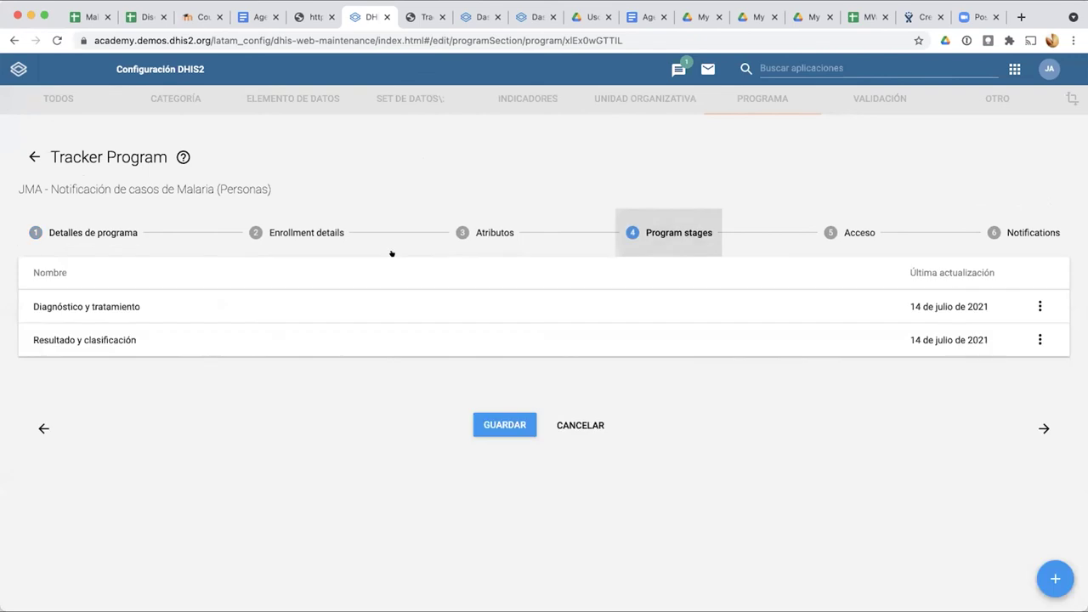
left_click(241, 340)
scroll(239, 337, "down", 6)
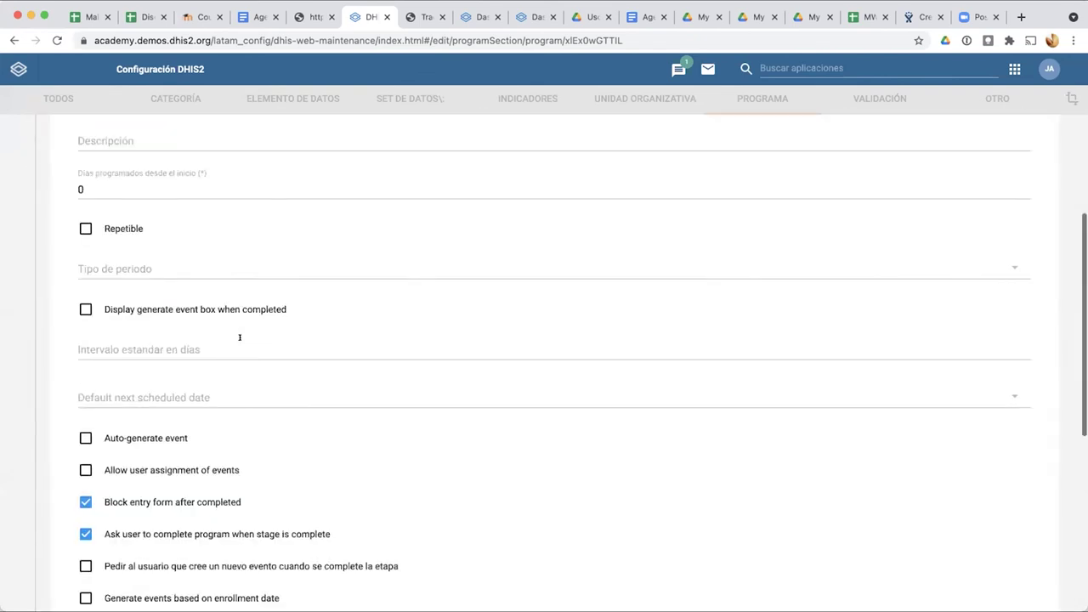
scroll(238, 340, "up", 2)
left_click(85, 204)
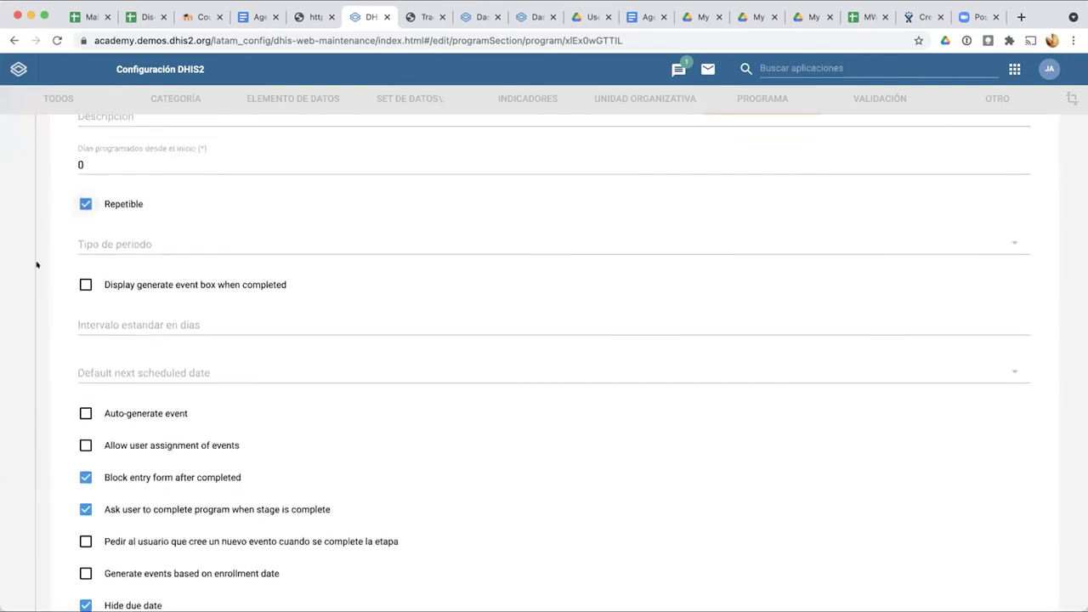
scroll(34, 263, "down", 5)
left_click(65, 550)
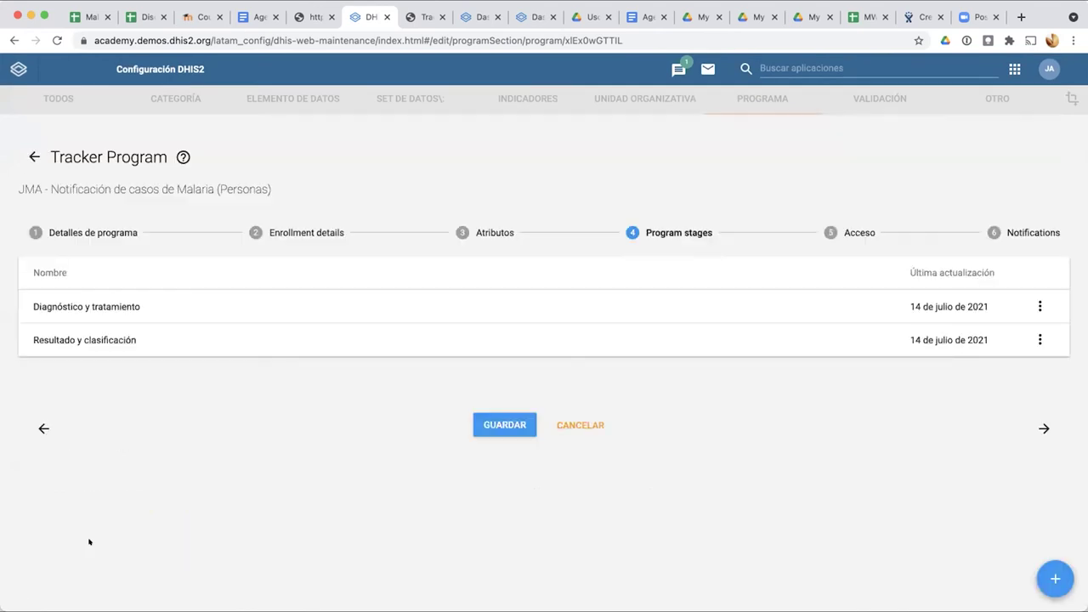
left_click(488, 425)
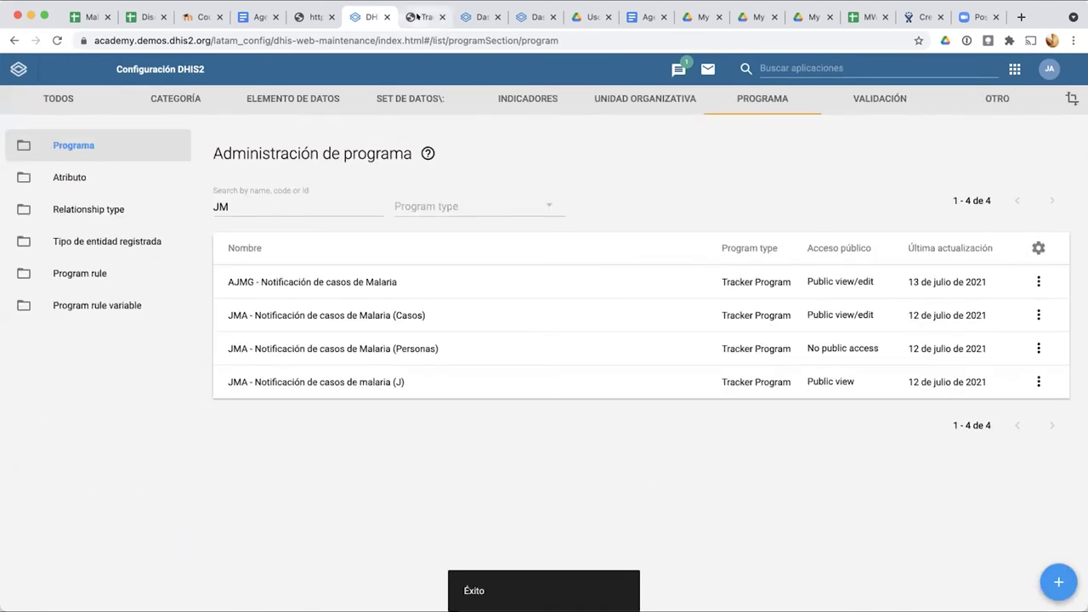
left_click(423, 17)
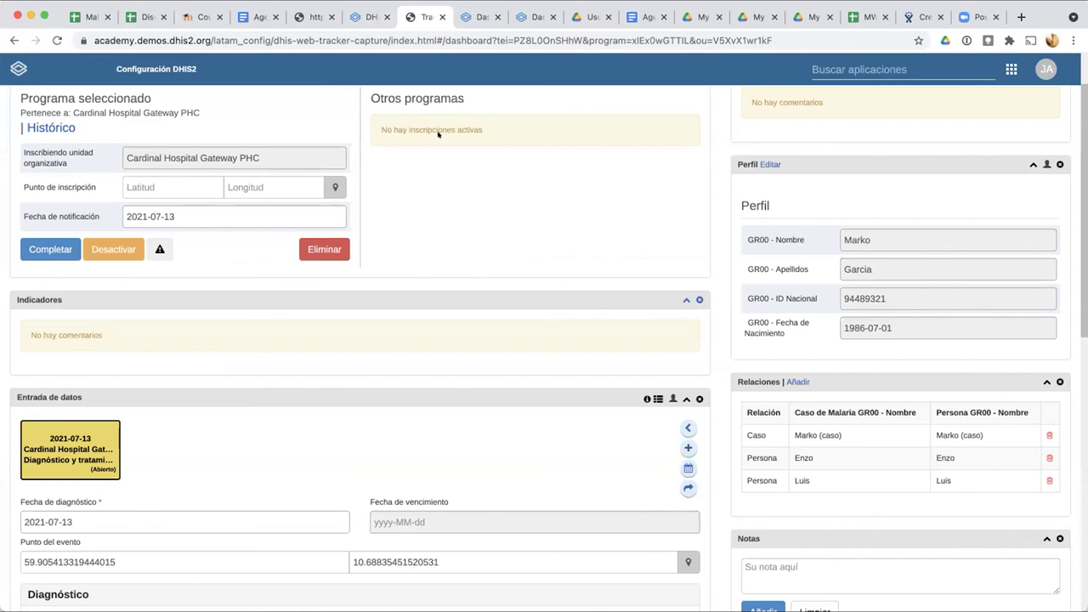
Step: Add and save a 2021-07-14 Resultado y clasificación event for the patient
left_click(688, 448)
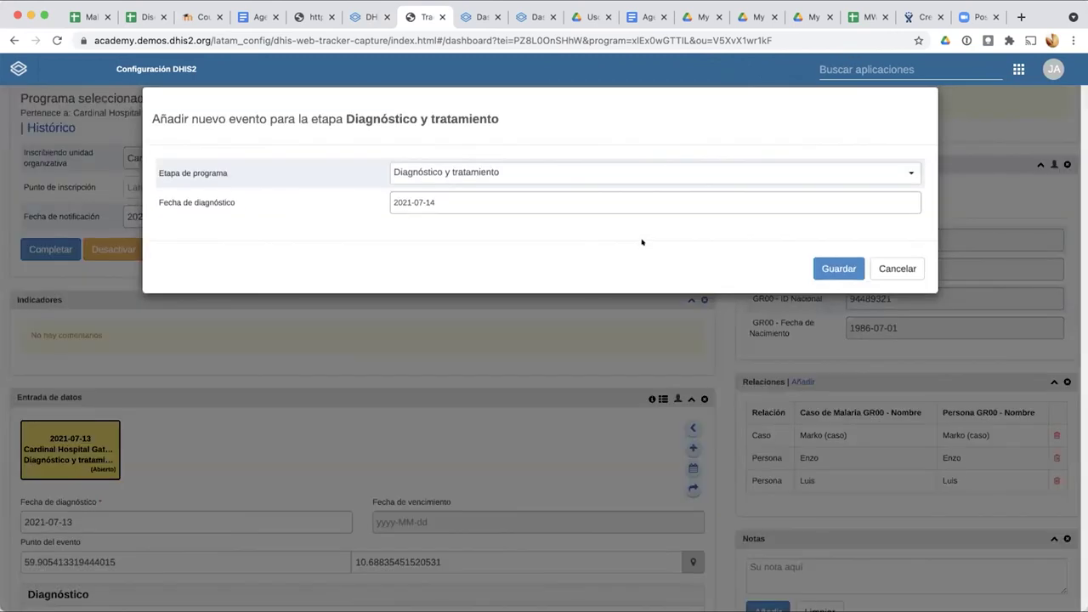
left_click(670, 168)
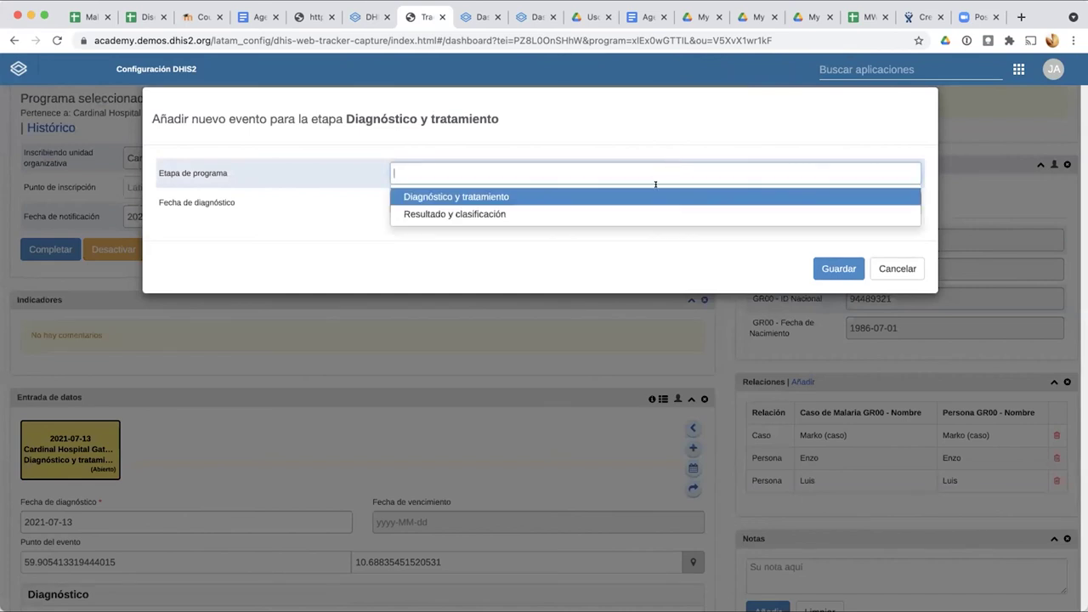
left_click(583, 213)
left_click(818, 262)
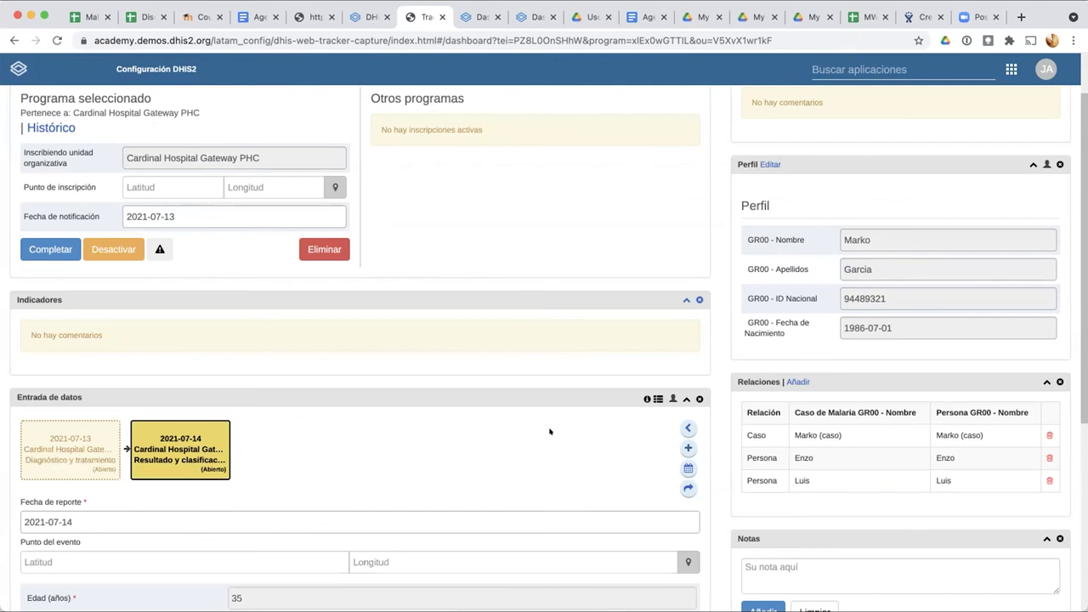
scroll(550, 432, "down", 3)
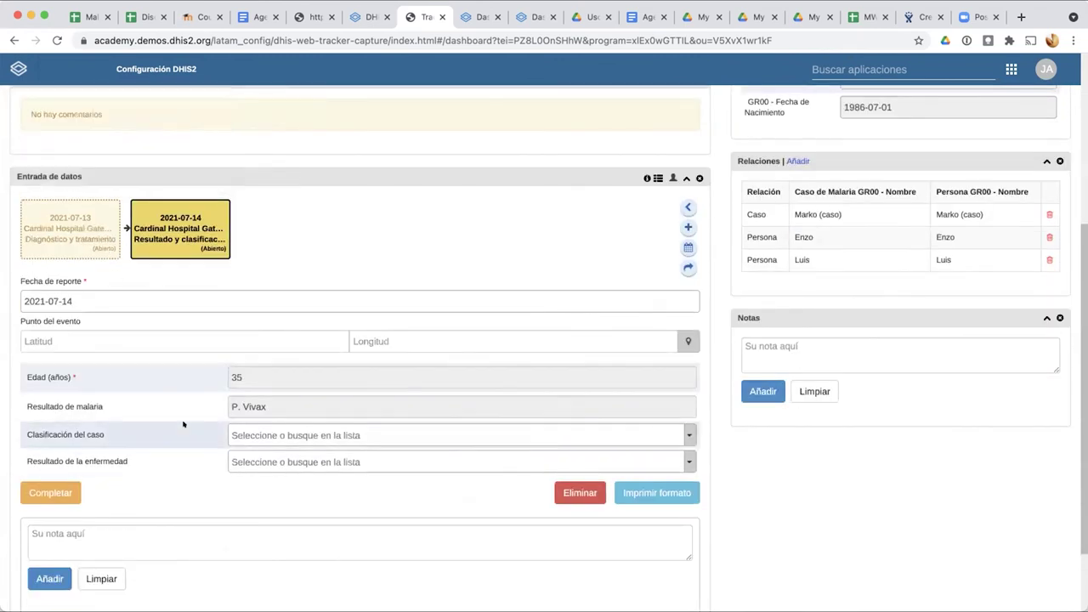
Step: Compare the 2021-07-13 and 2021-07-14 events, then set Clasificación del caso to Importado
mouse_move(221, 251)
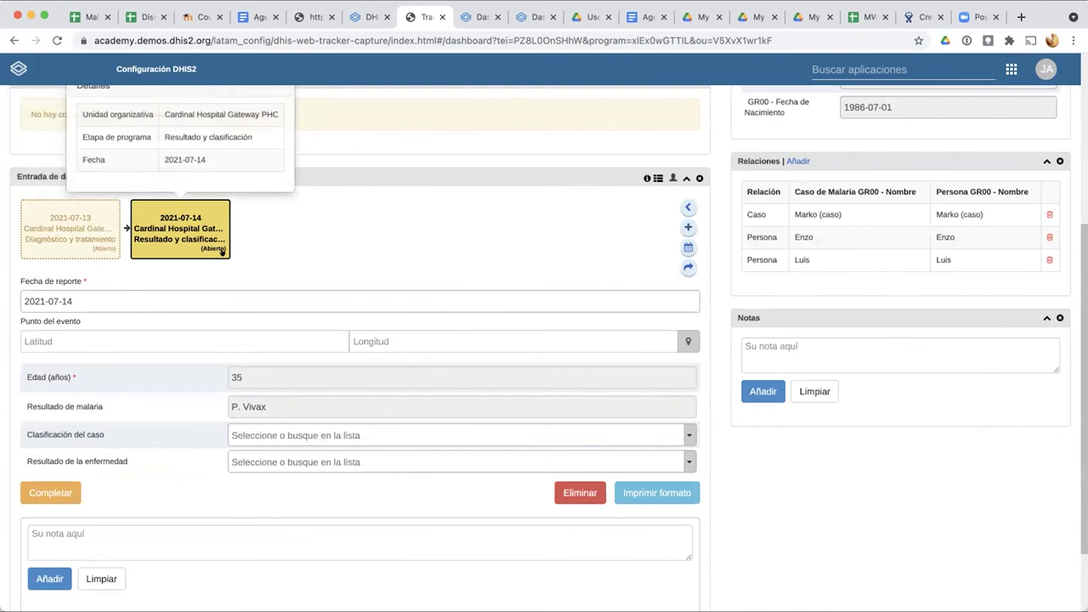
mouse_move(49, 233)
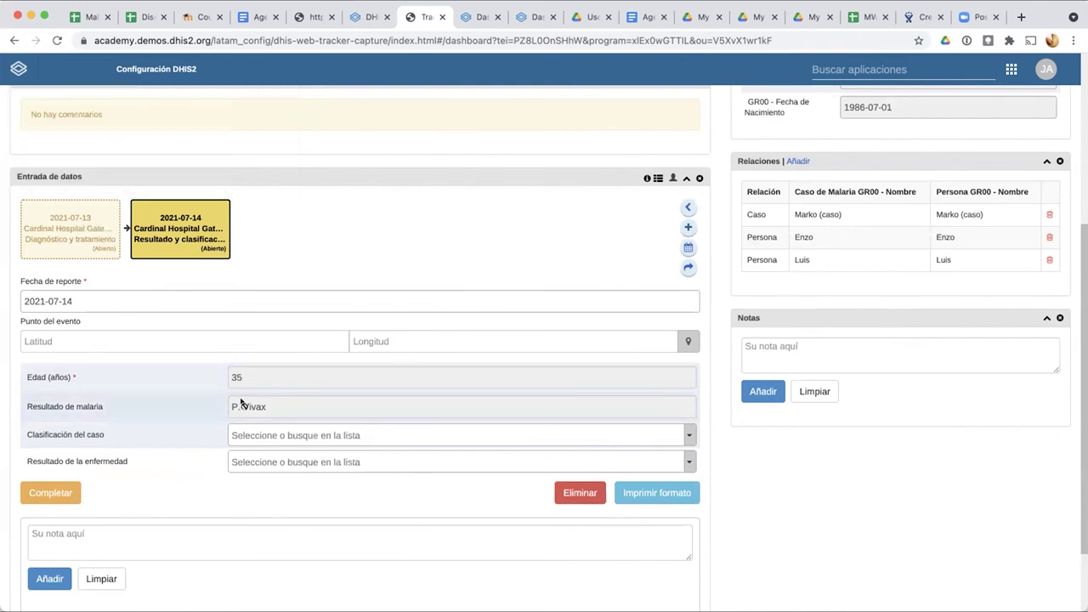
left_click(79, 231)
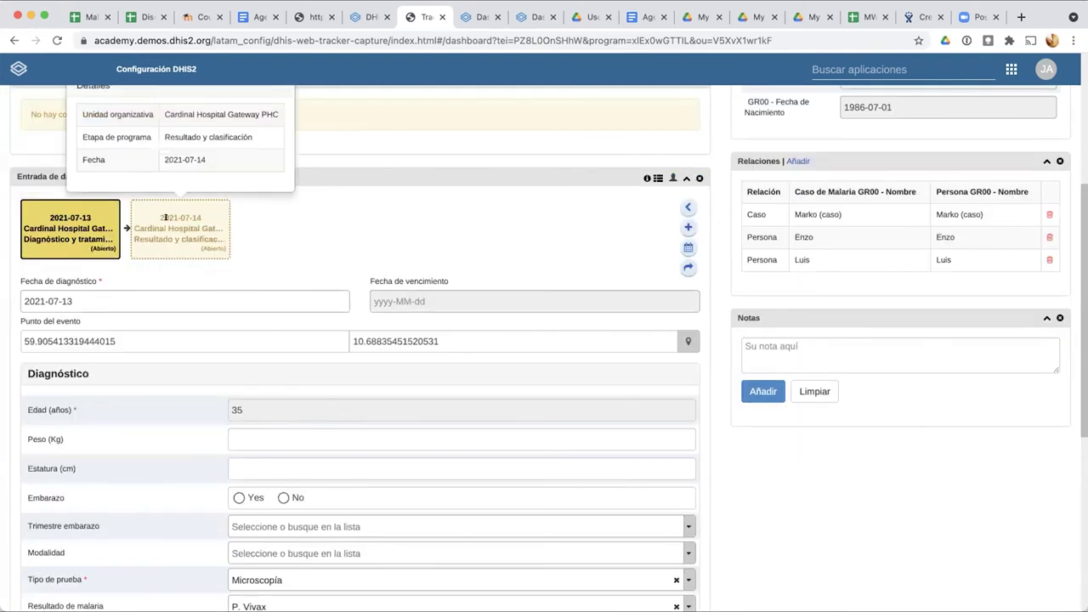
left_click(167, 220)
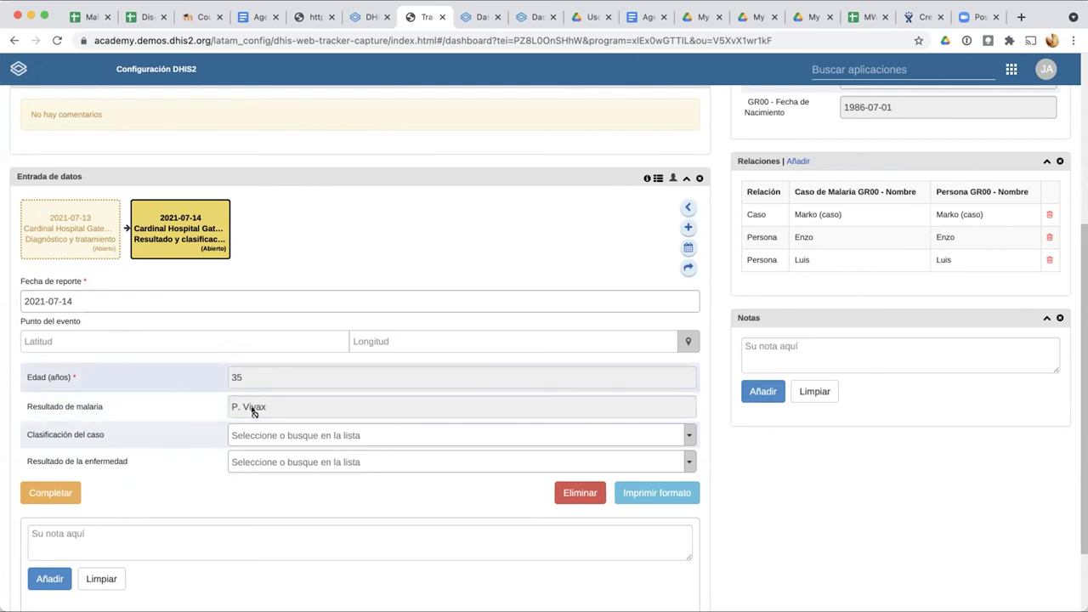
scroll(336, 442, "down", 1)
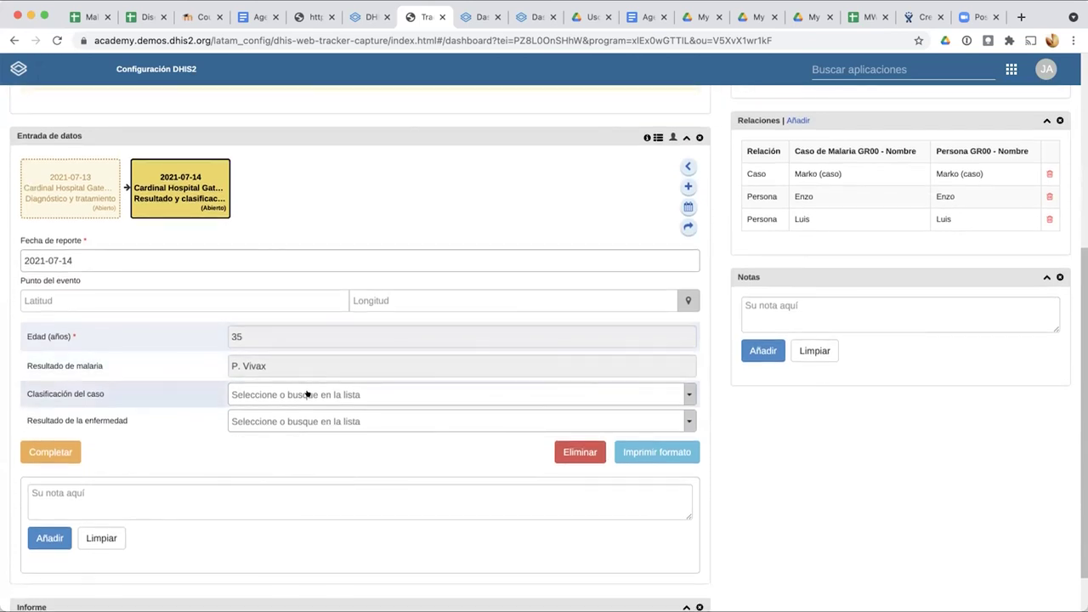
left_click(311, 393)
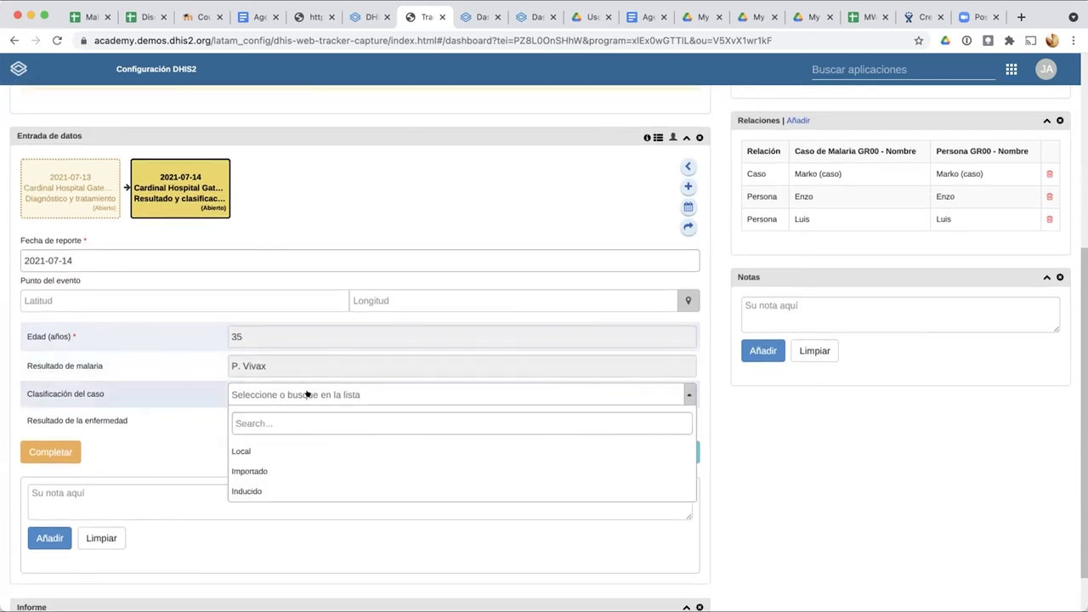
left_click(263, 469)
left_click(260, 421)
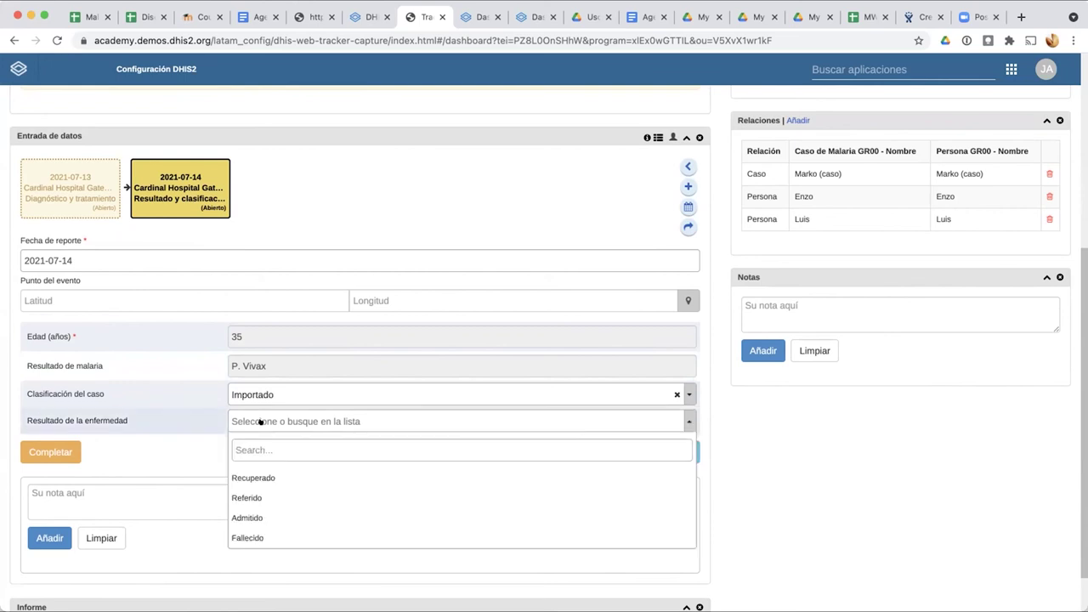
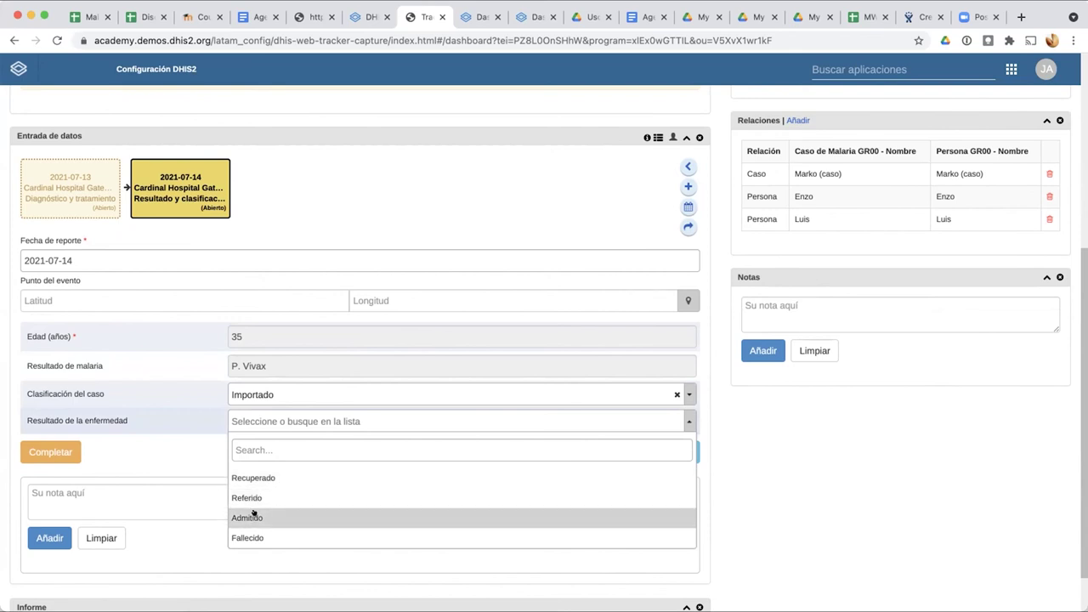
Step: Set the disease outcome to Admitido and pan the event-location map over to Oslo
left_click(247, 518)
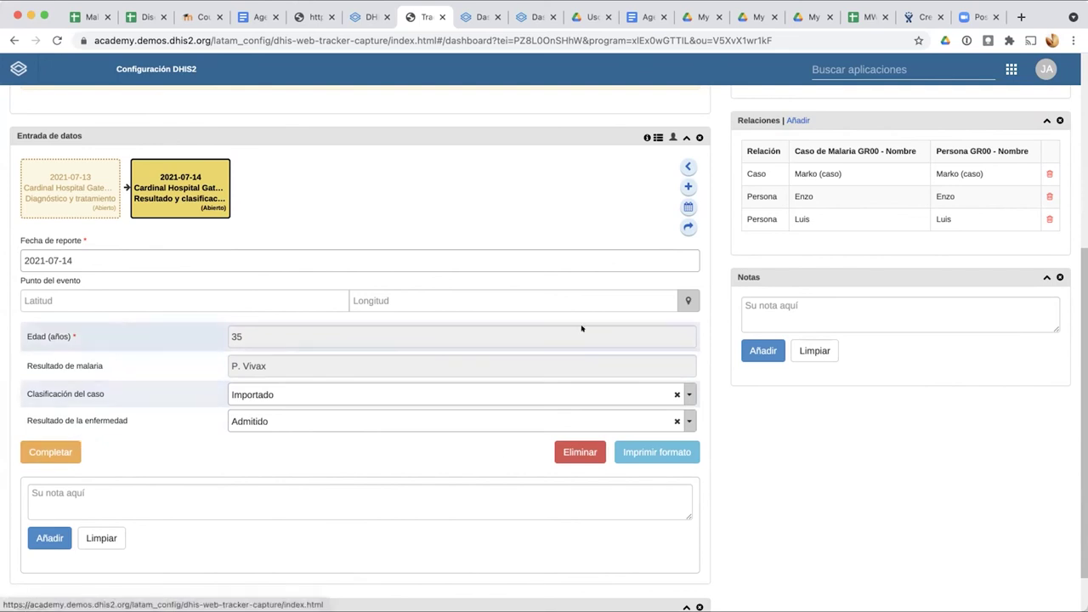
left_click(681, 297)
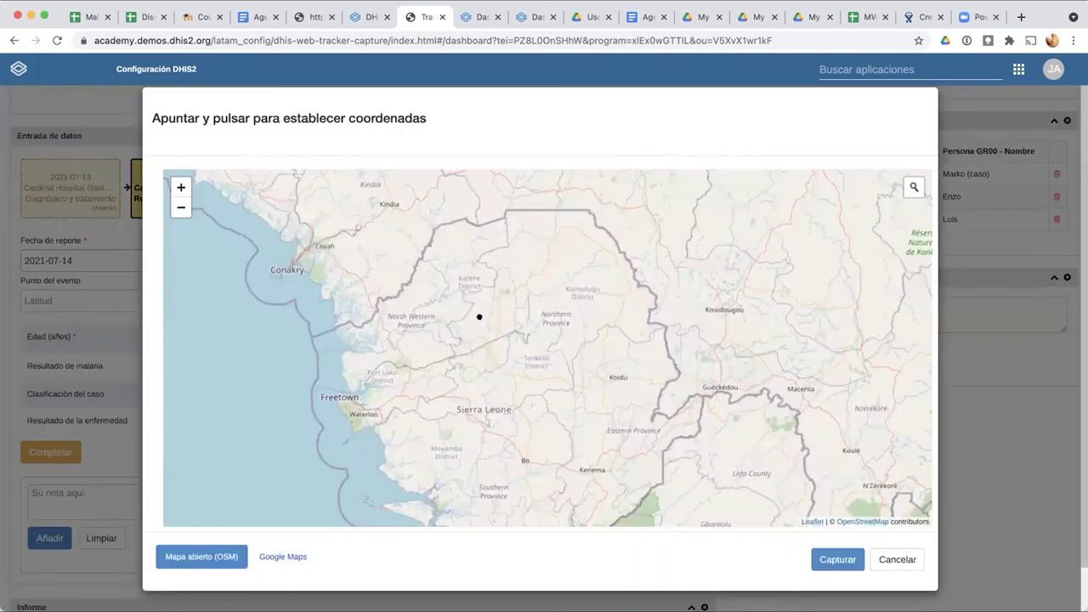
scroll(480, 317, "down", 4)
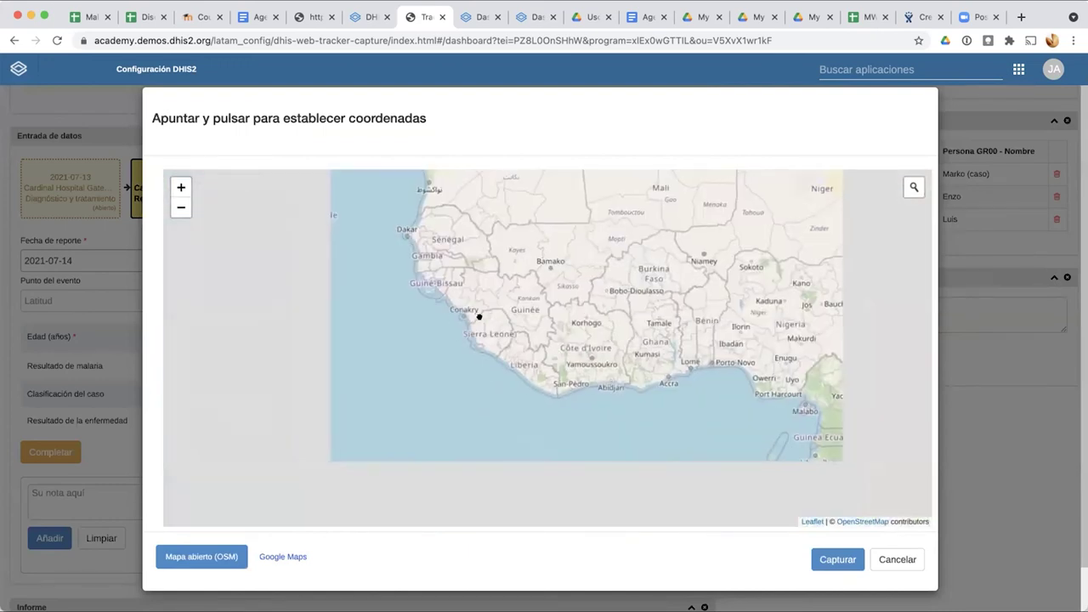
left_click_drag(496, 253, 471, 524)
left_click_drag(522, 267, 496, 550)
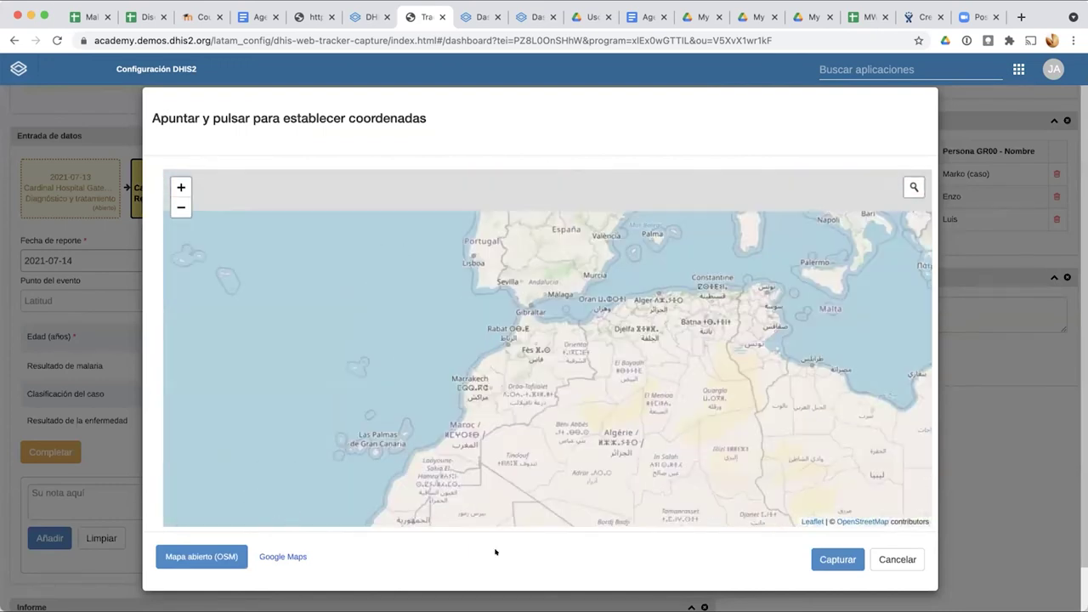
left_click_drag(585, 256, 557, 553)
left_click_drag(527, 272, 461, 558)
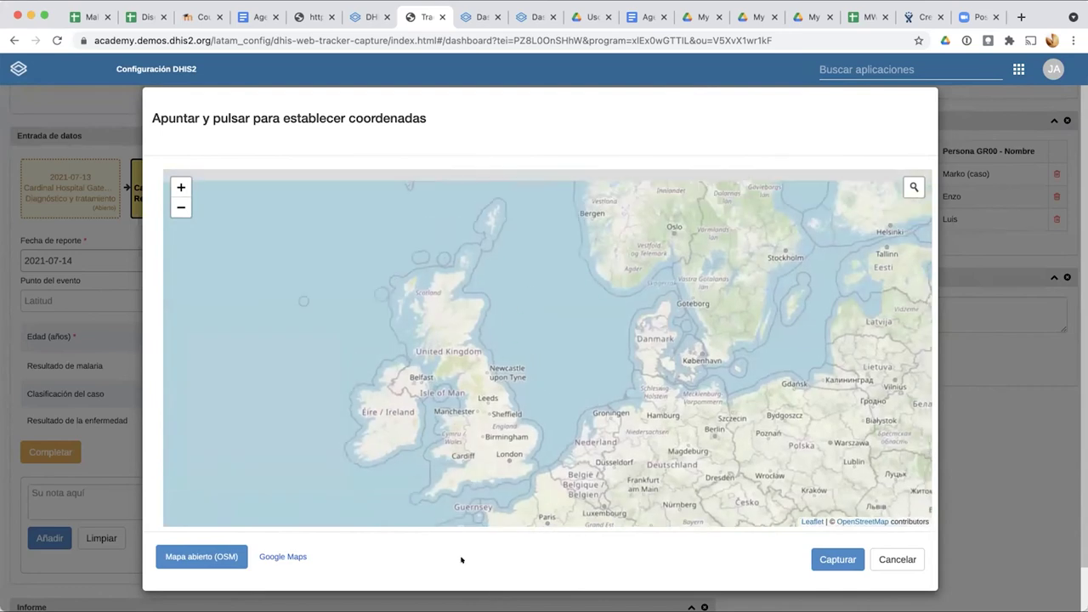
left_click_drag(454, 318, 507, 213)
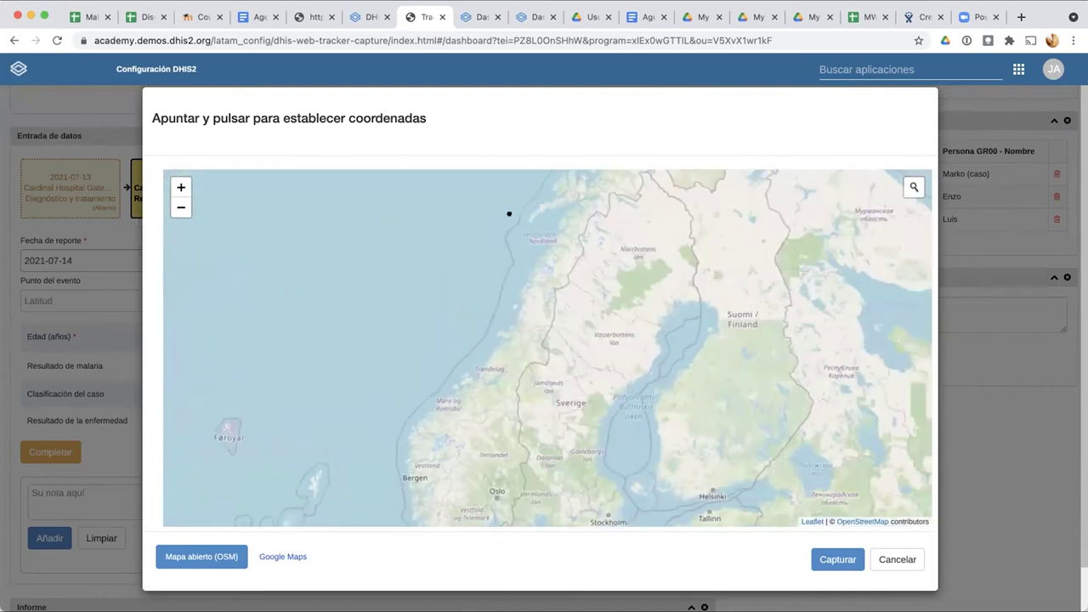
scroll(495, 392, "up", 5)
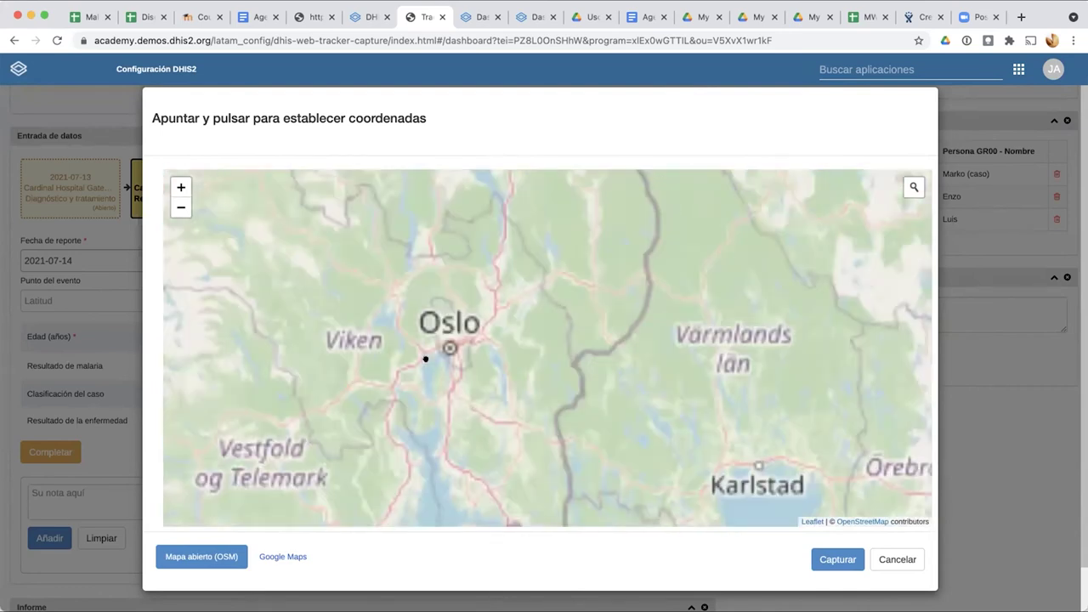
scroll(408, 321, "up", 5)
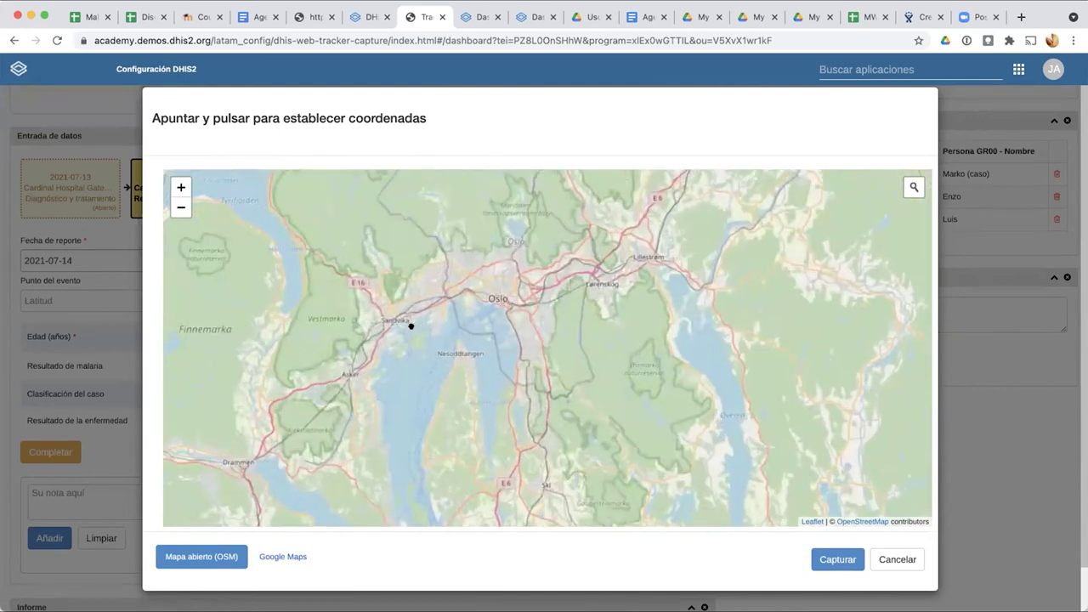
left_click_drag(627, 222, 347, 417)
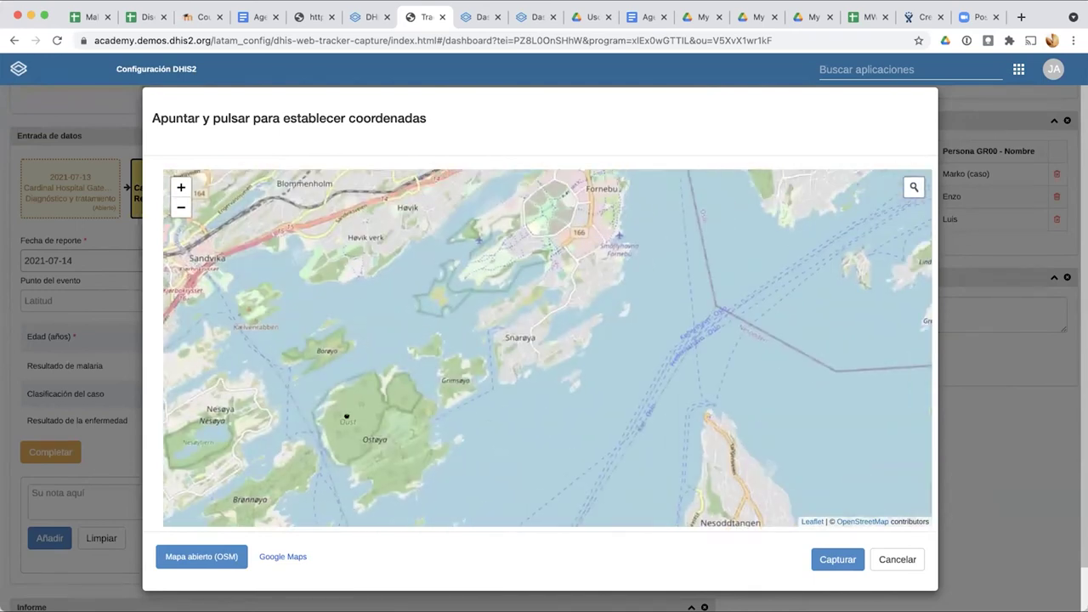
left_click_drag(252, 243, 359, 352)
Step: Zoom in and set the event coordinates at a spot near Odden, then capture them
scroll(400, 428, "up", 1)
scroll(383, 459, "up", 2)
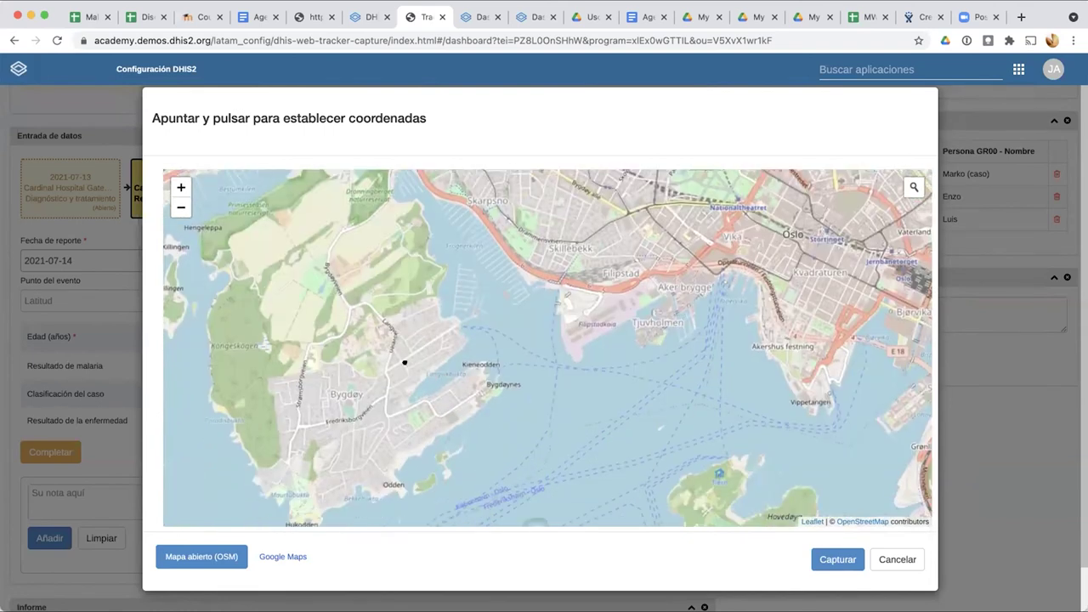
scroll(393, 404, "up", 3)
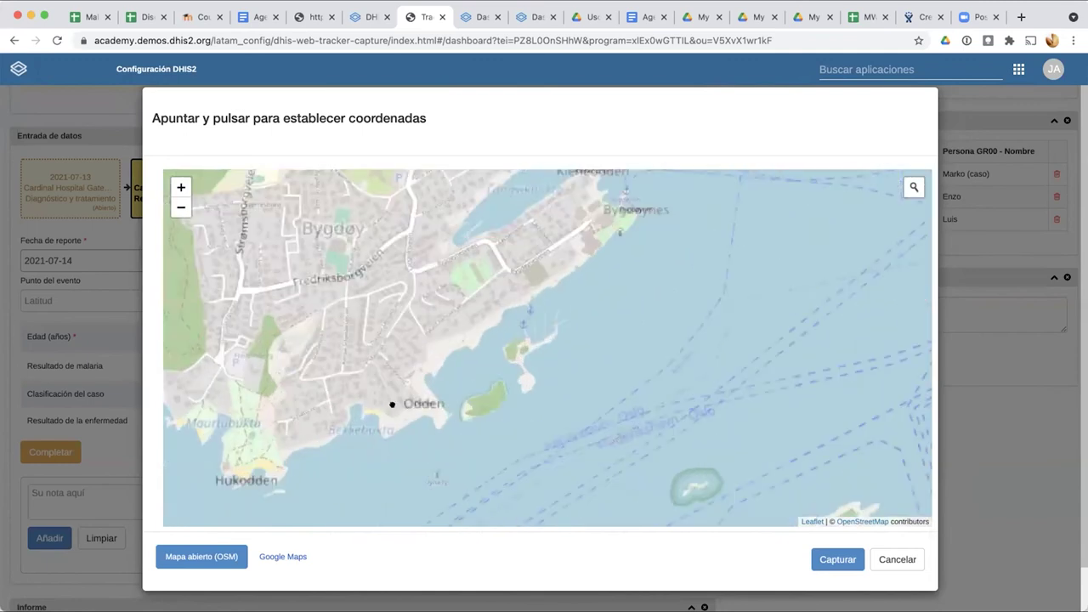
right_click(379, 442)
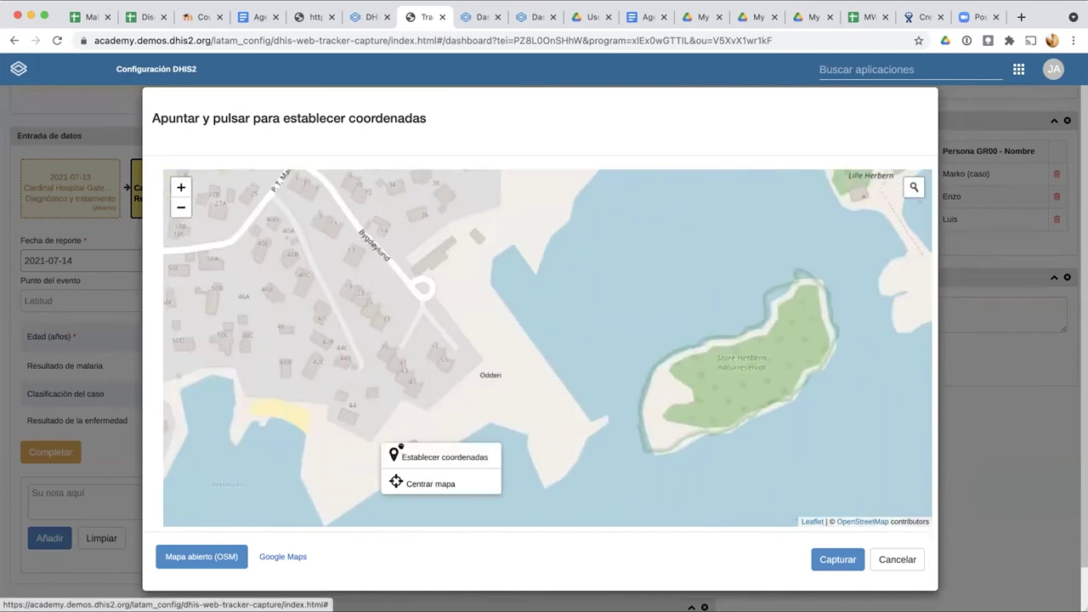
left_click(401, 456)
left_click(835, 560)
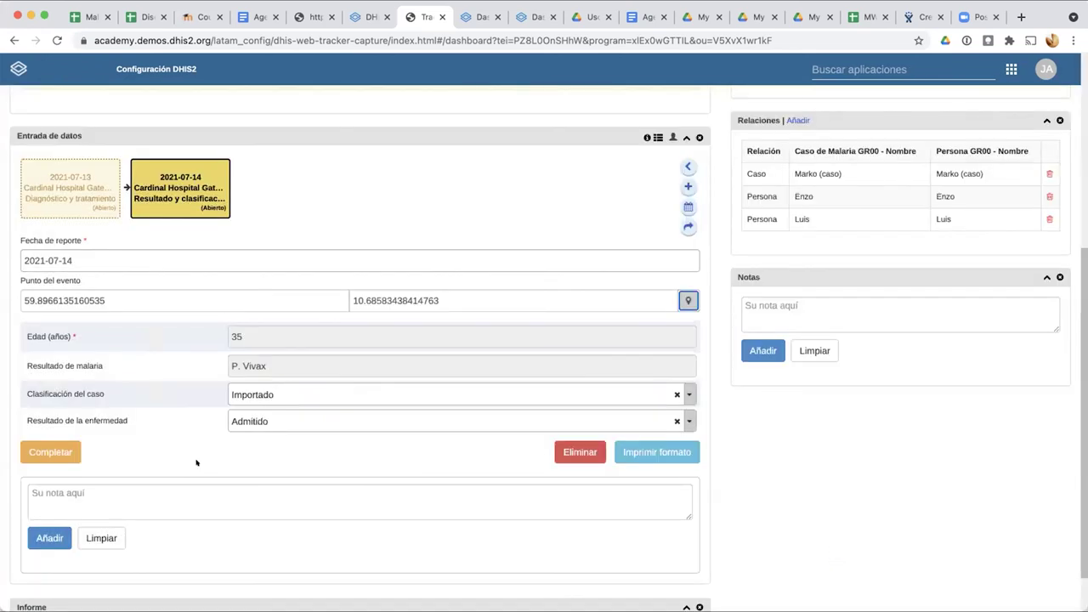
Step: Complete the 2021-07-14 and 2021-07-13 malaria events, then switch to the Maintenance tab
left_click(50, 452)
left_click(425, 216)
scroll(83, 189, "up", 5)
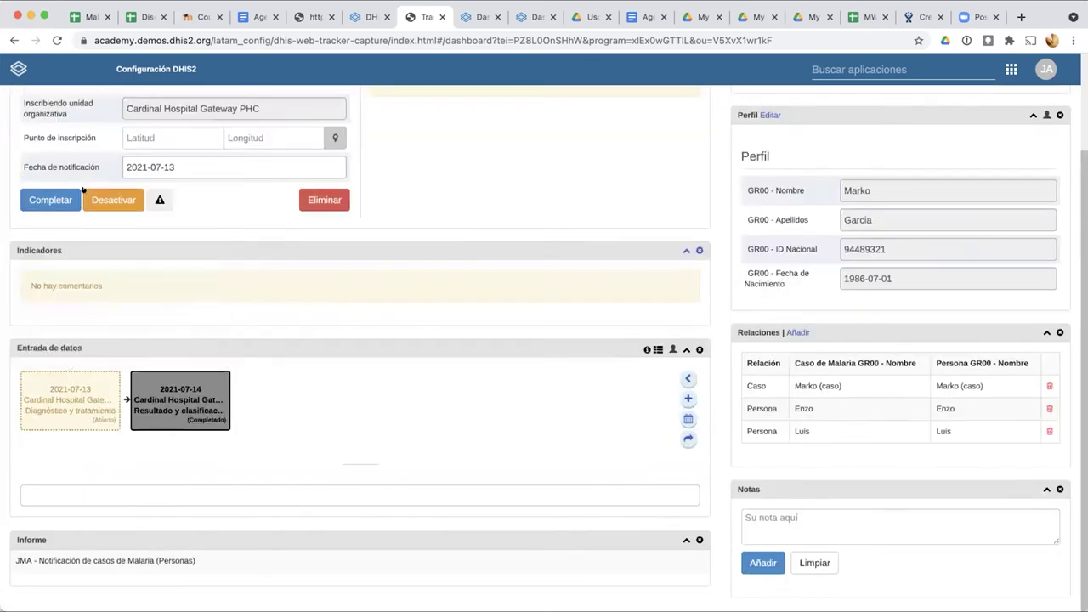
left_click(99, 413)
scroll(100, 413, "down", 5)
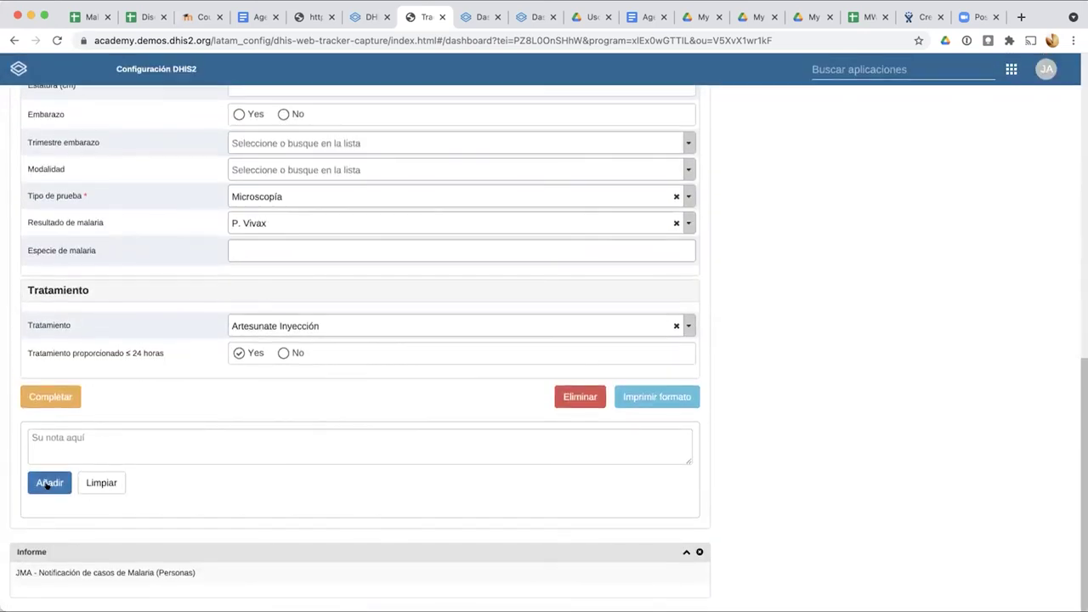
left_click(50, 397)
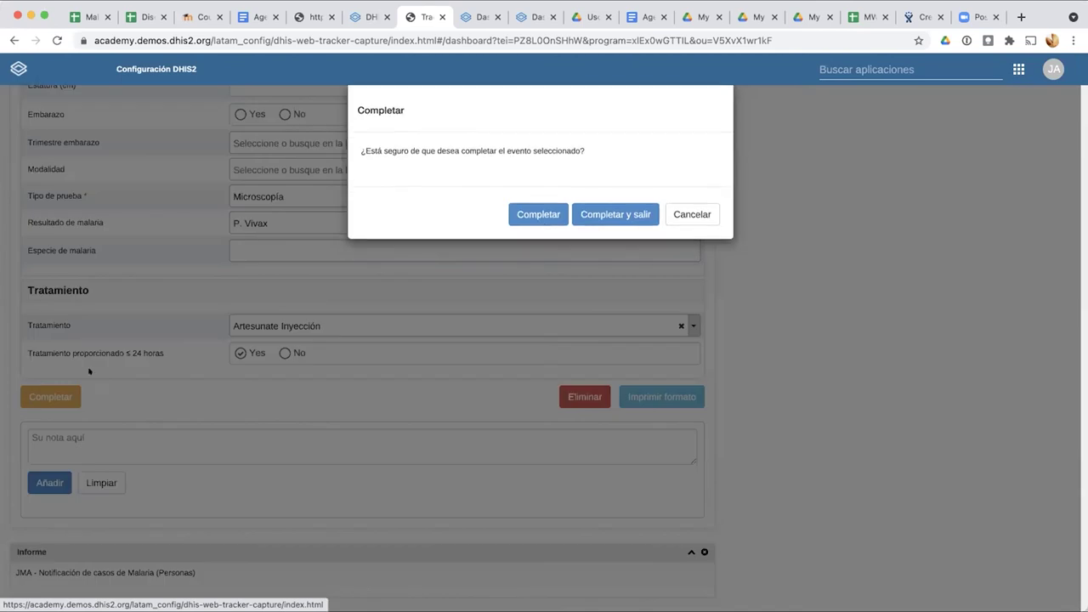
left_click(512, 220)
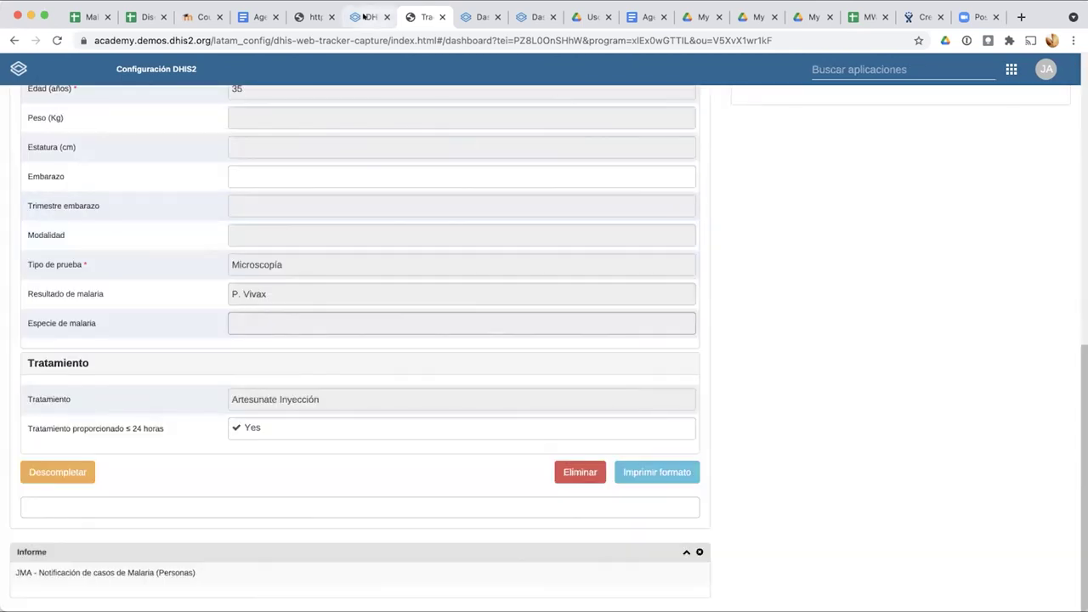
left_click(366, 17)
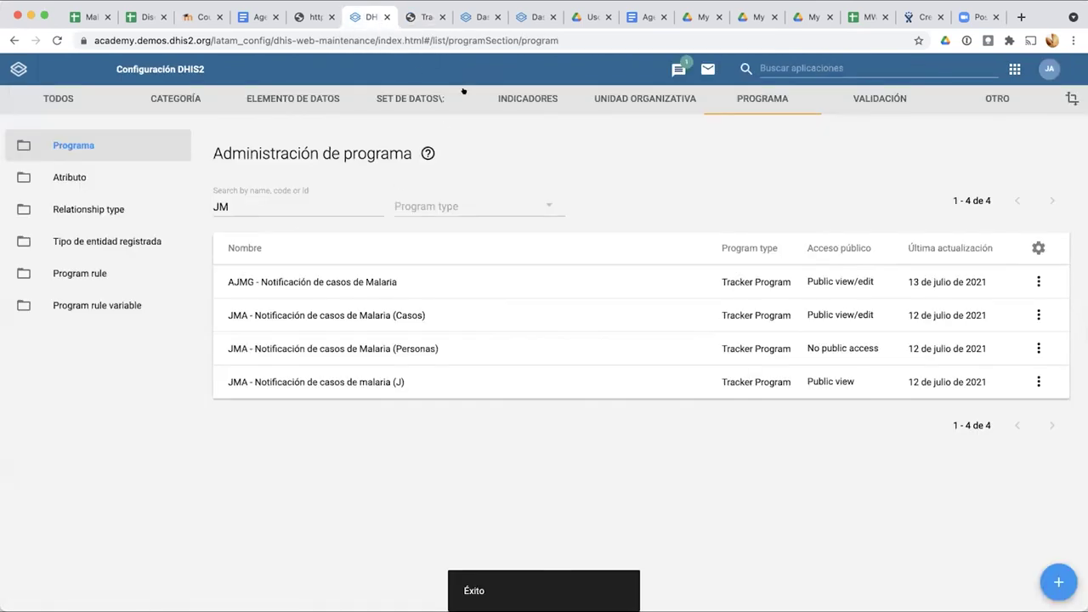
Step: Start an Analytics Tables export in Administración de datos, then open the Tablero app
left_click(773, 68)
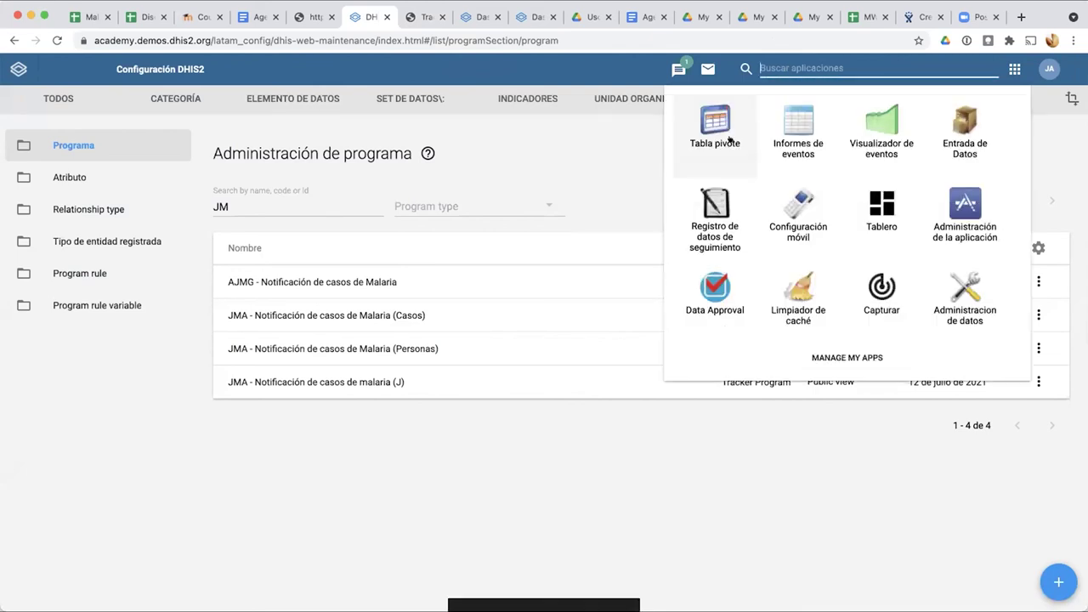
left_click(971, 311)
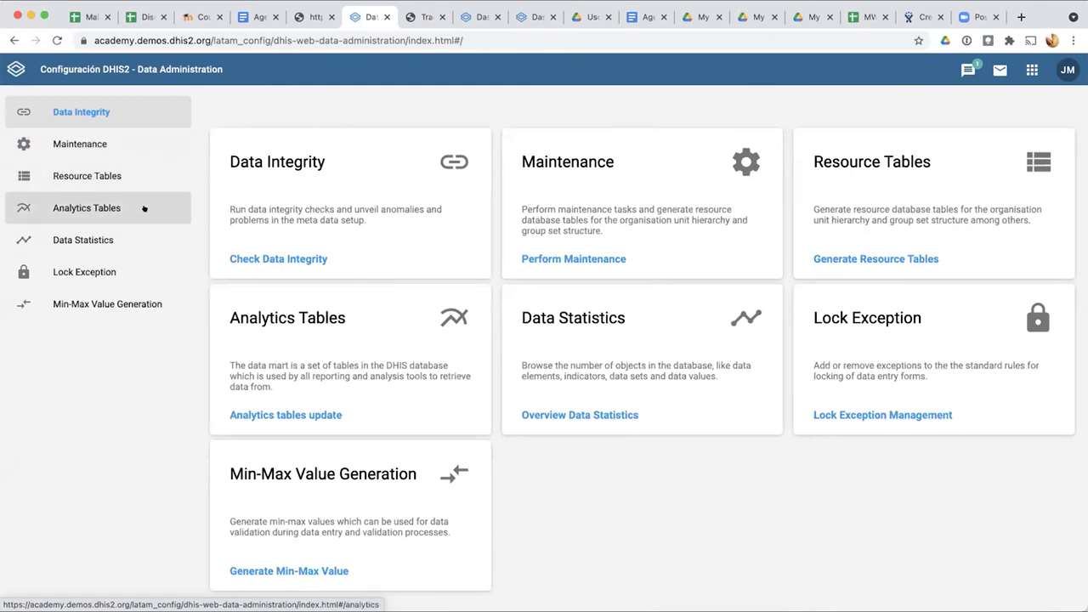
left_click(93, 208)
left_click(267, 376)
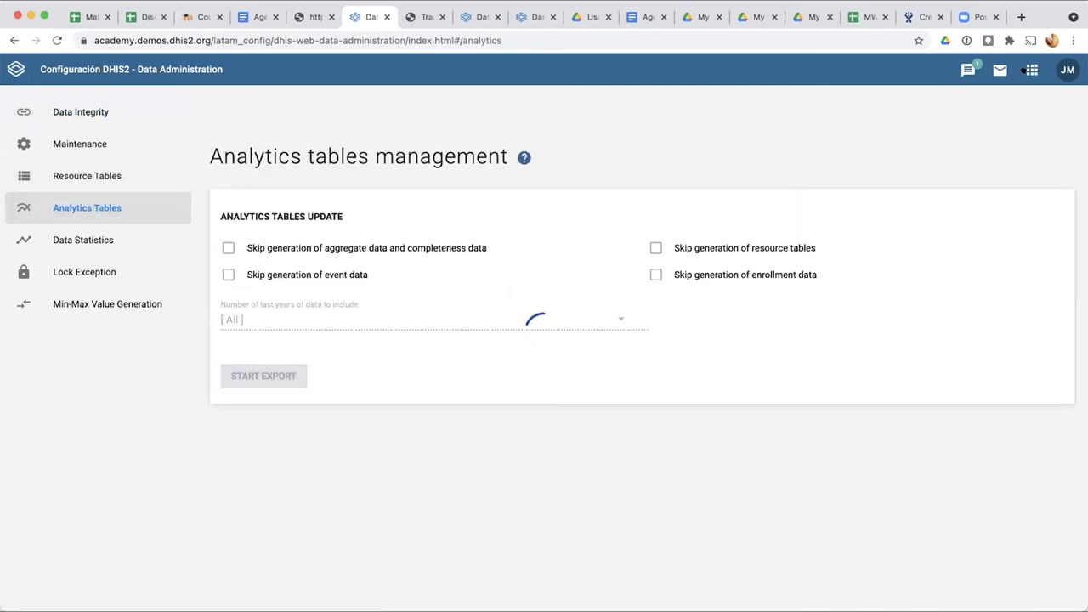
left_click(1028, 72)
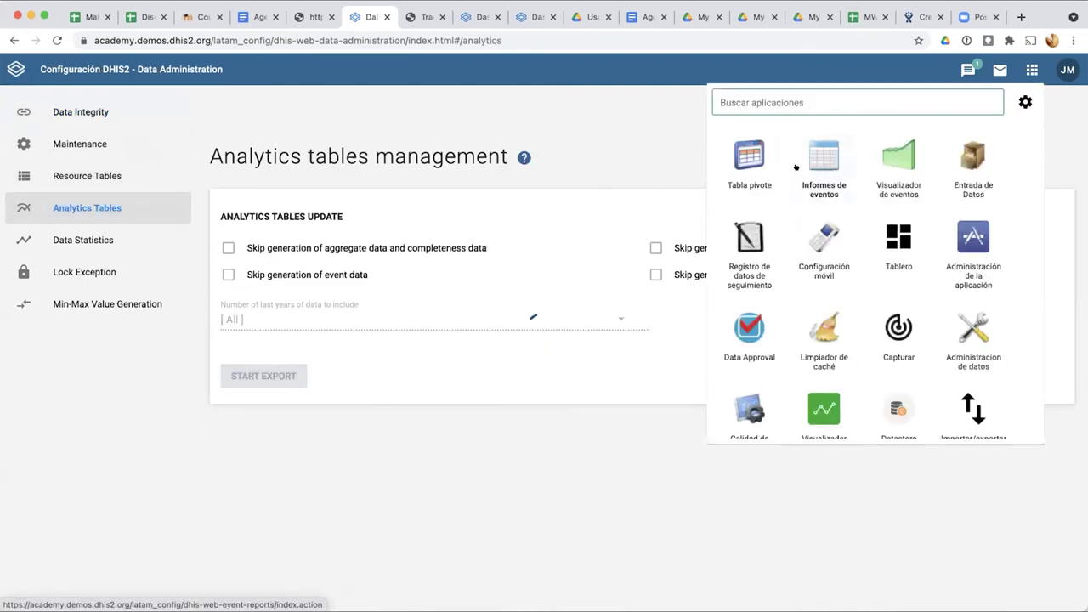
left_click(897, 238)
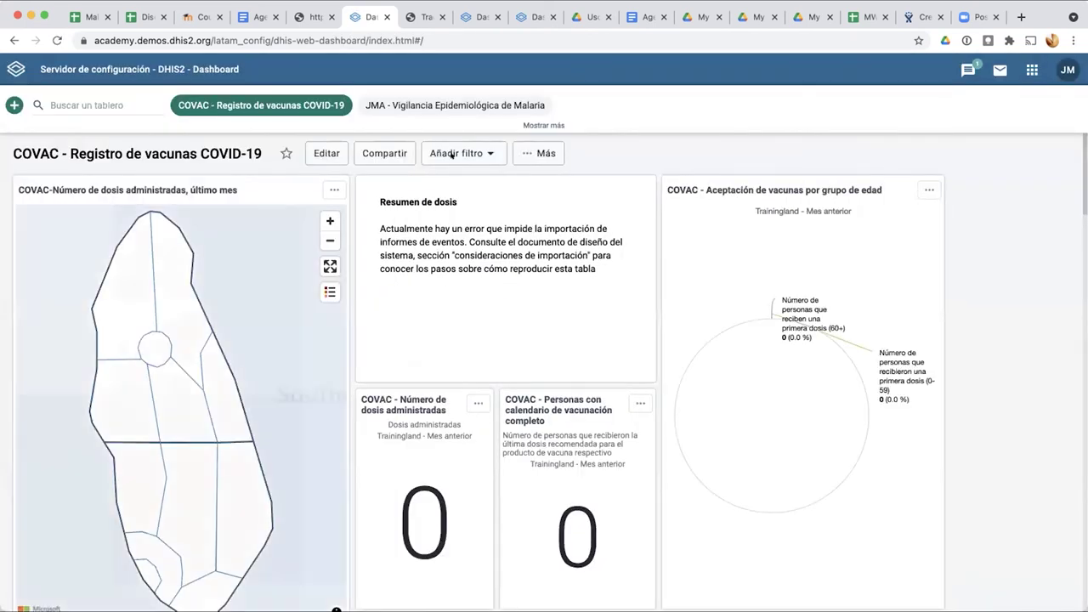
Step: Show the JMA - Vigilancia Epidemiológica de Malaria dashboard and check a table's menu, then open Tabla pivote
left_click(437, 105)
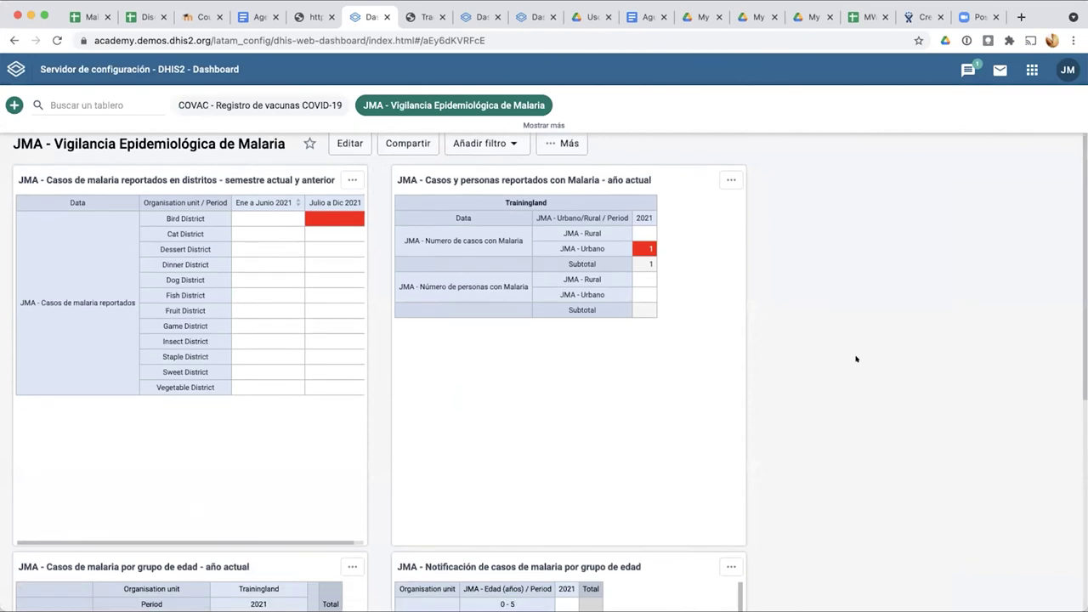
scroll(856, 358, "down", 3)
scroll(578, 294, "up", 3)
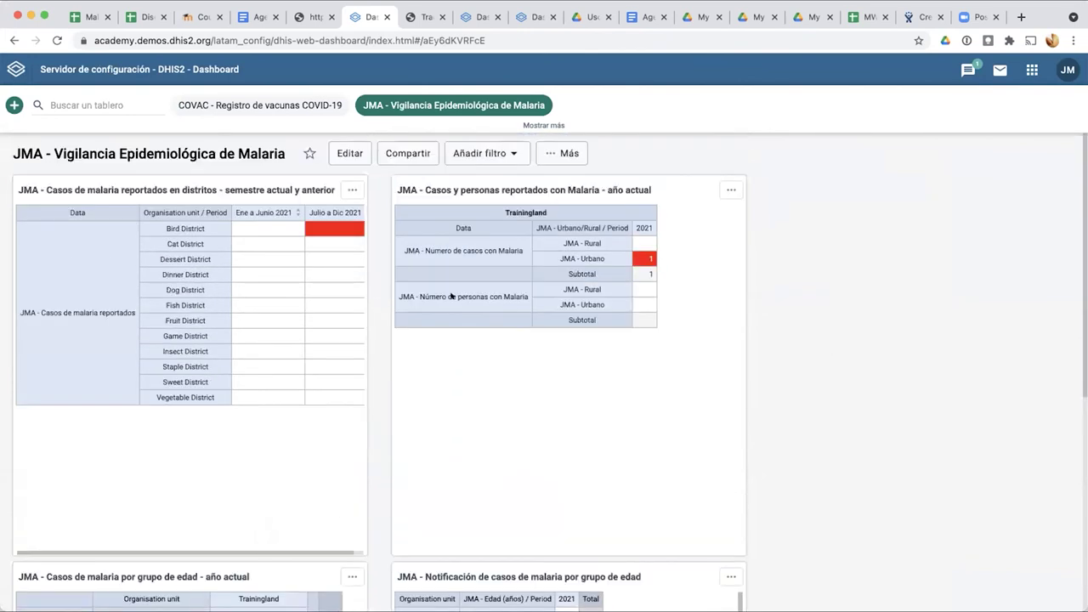
left_click(729, 188)
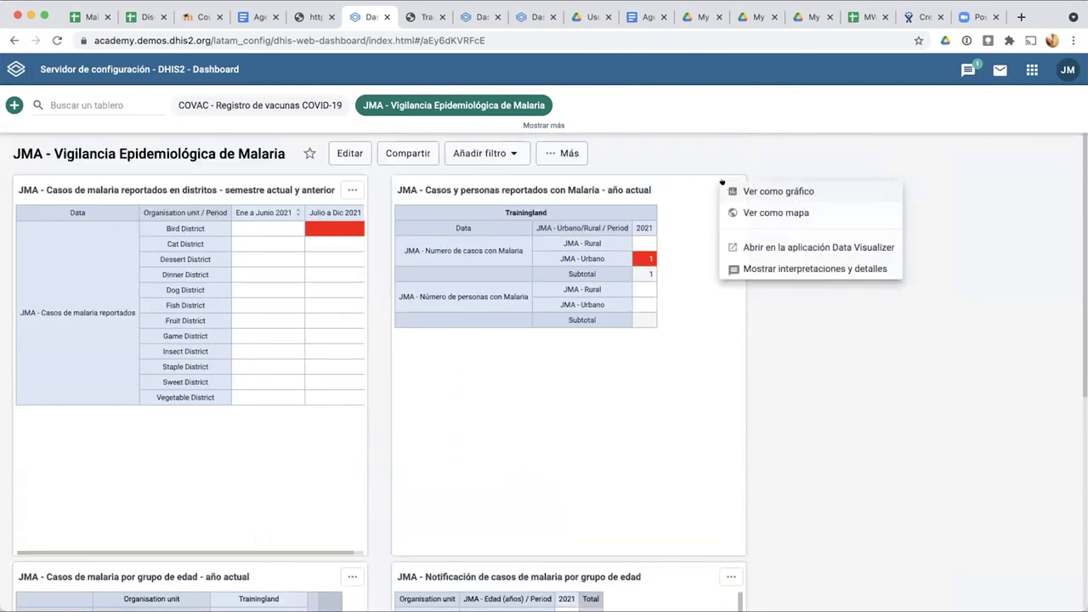
left_click(752, 176)
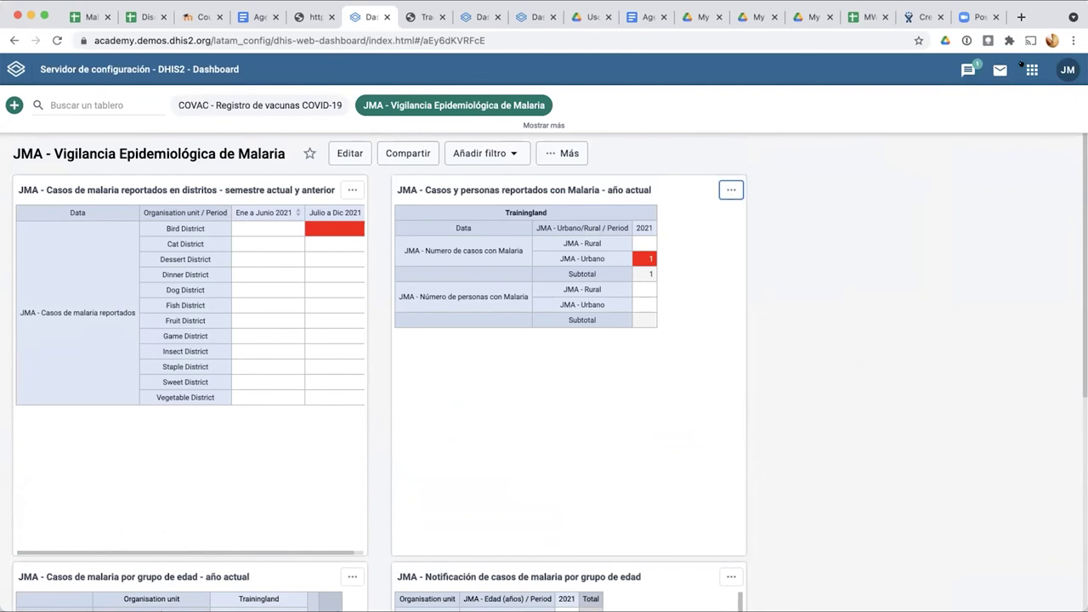
left_click(1031, 69)
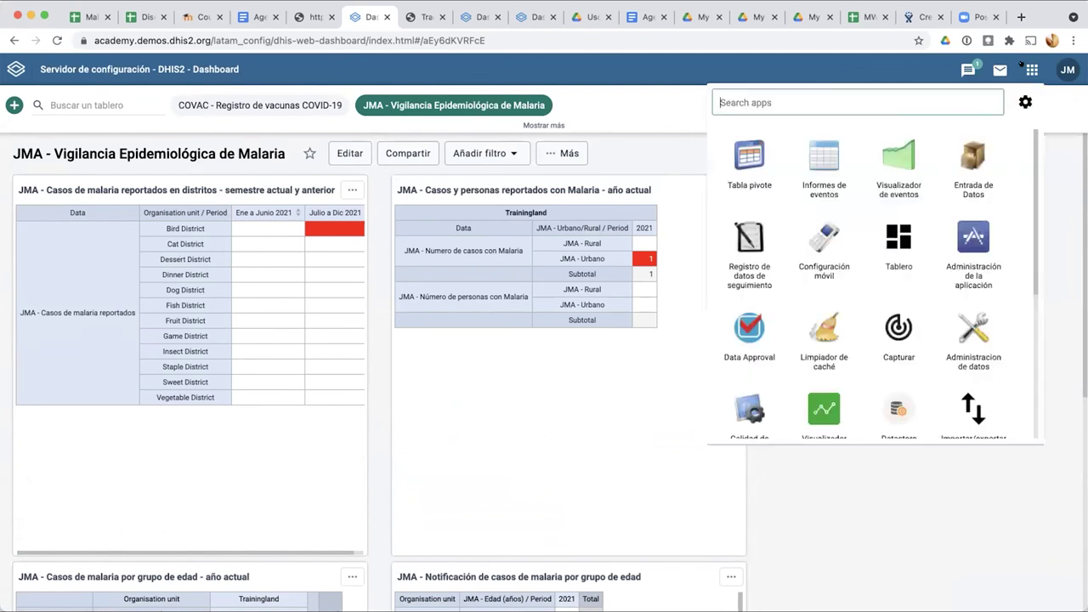
left_click(745, 157)
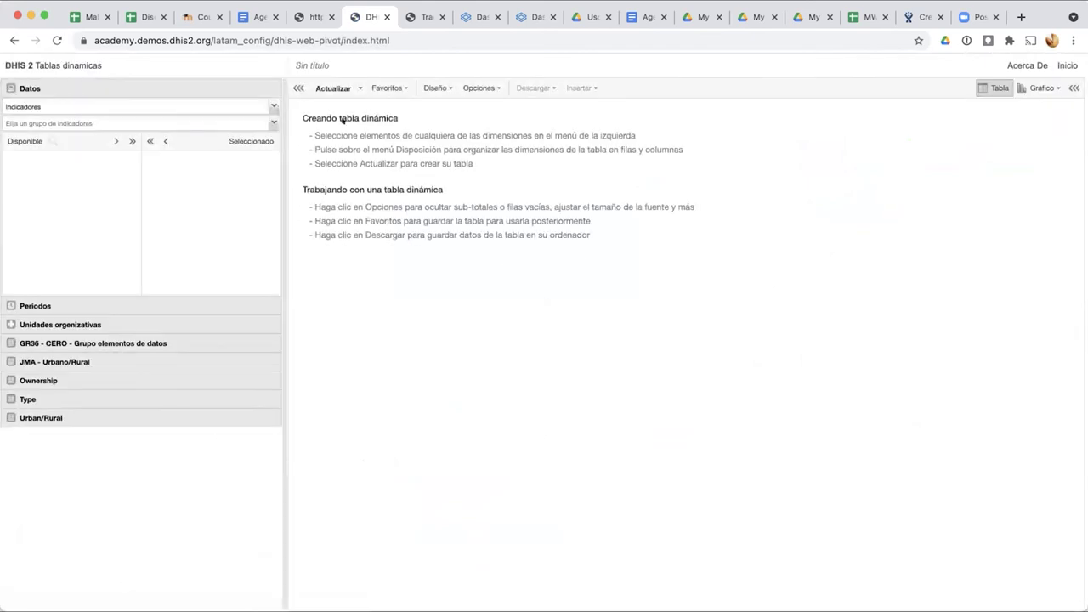
Step: Load the malaria cases by district favourite and look over its table options
left_click(393, 85)
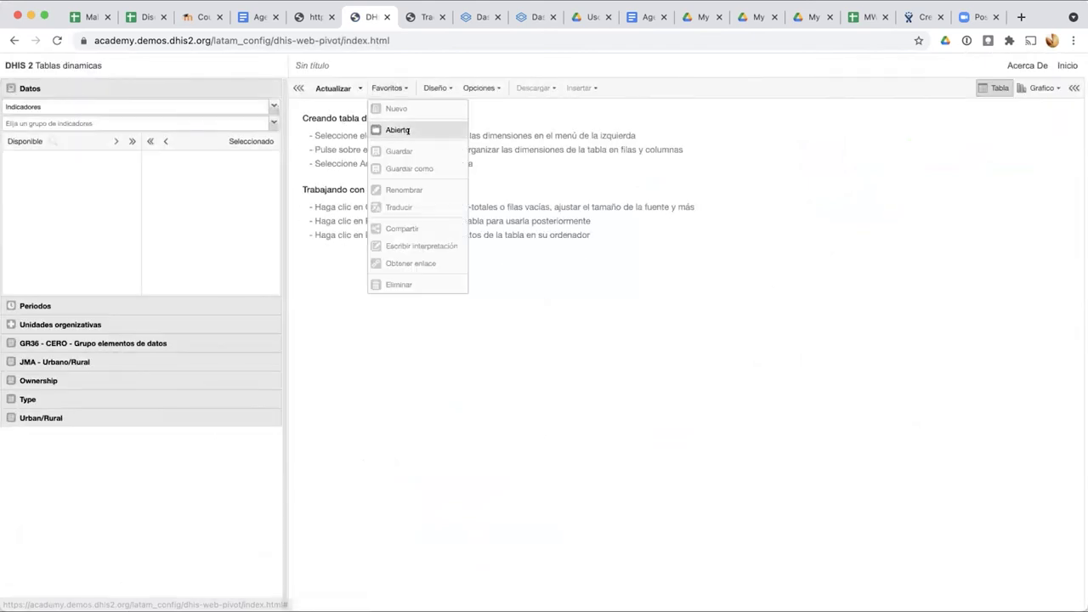
left_click(404, 131)
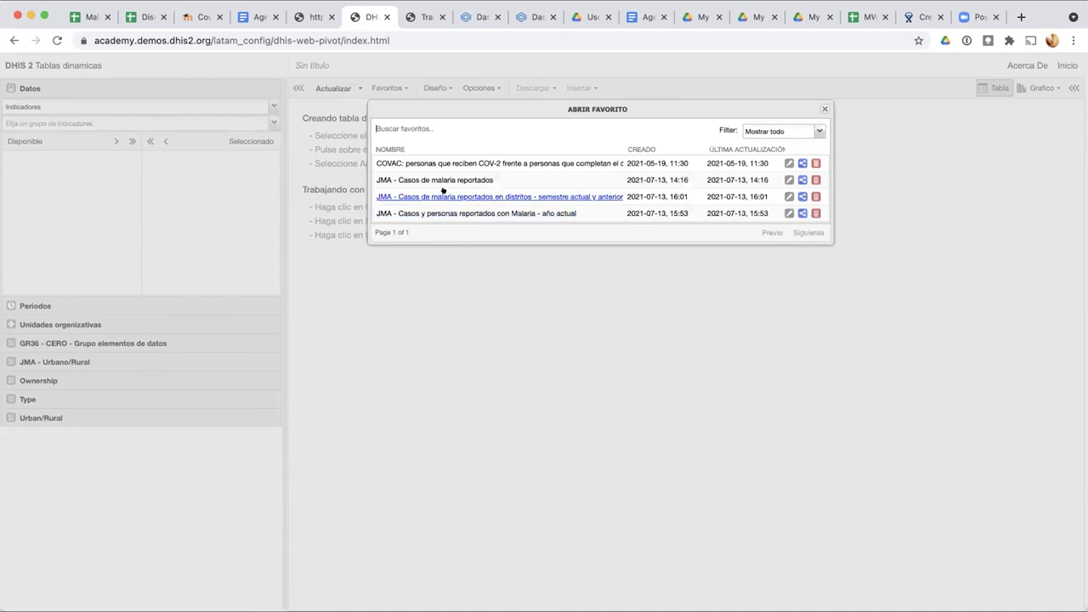
left_click(442, 196)
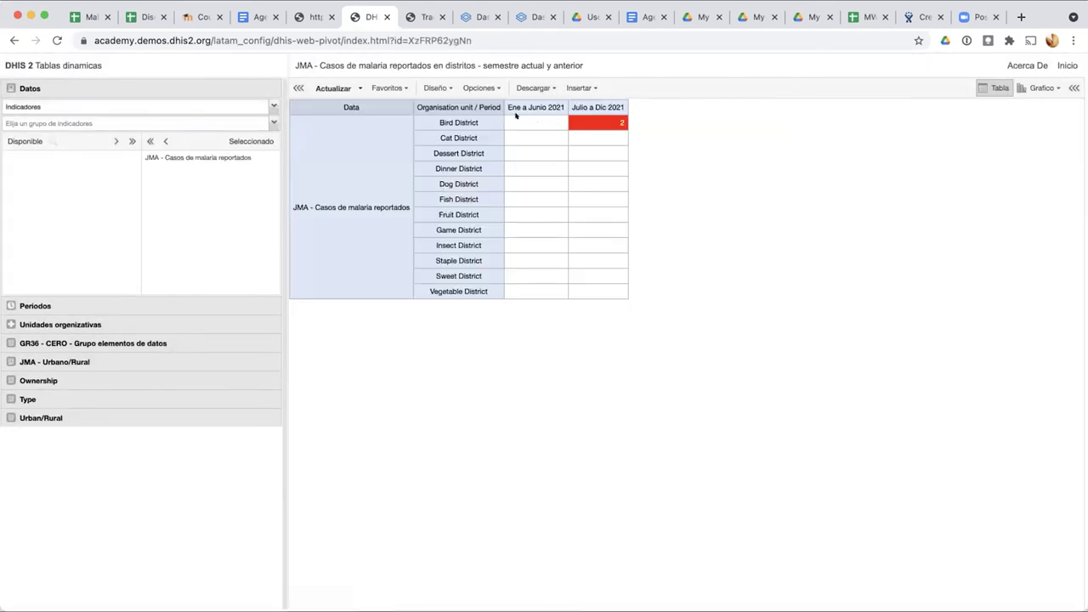
left_click(479, 88)
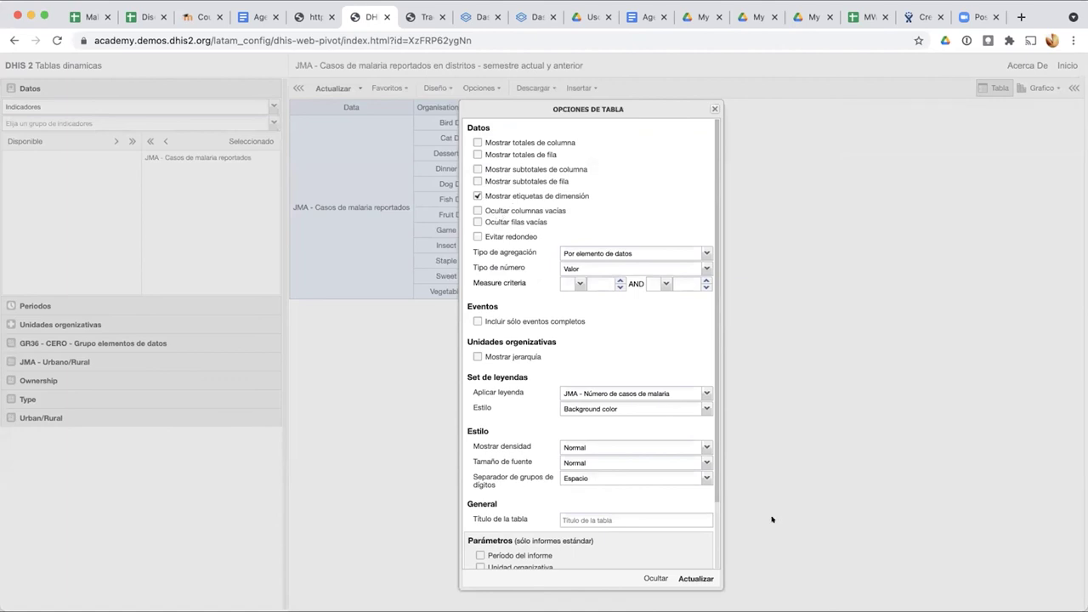
left_click(816, 412)
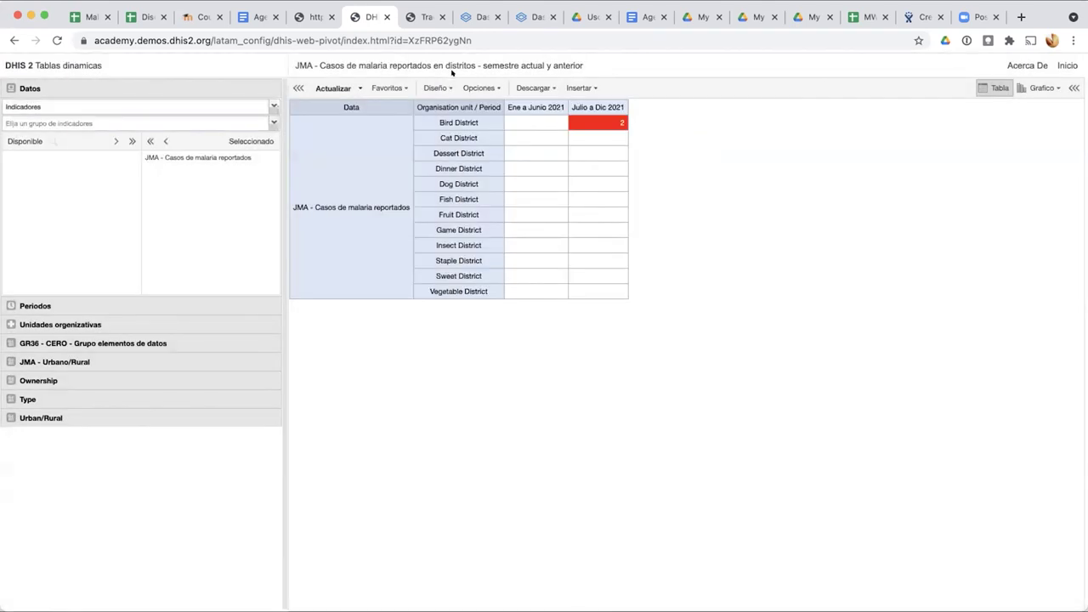
Step: Load the 'JMA - Casos y personas reportados con Malaria - año actual' favourite and refresh it via Opciones
left_click(389, 88)
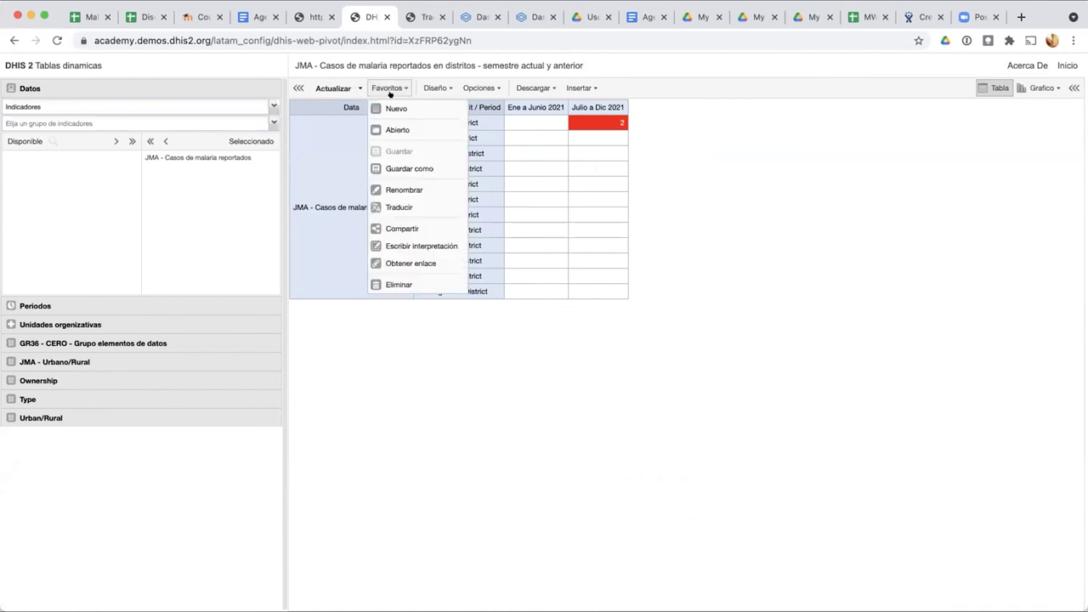
left_click(393, 130)
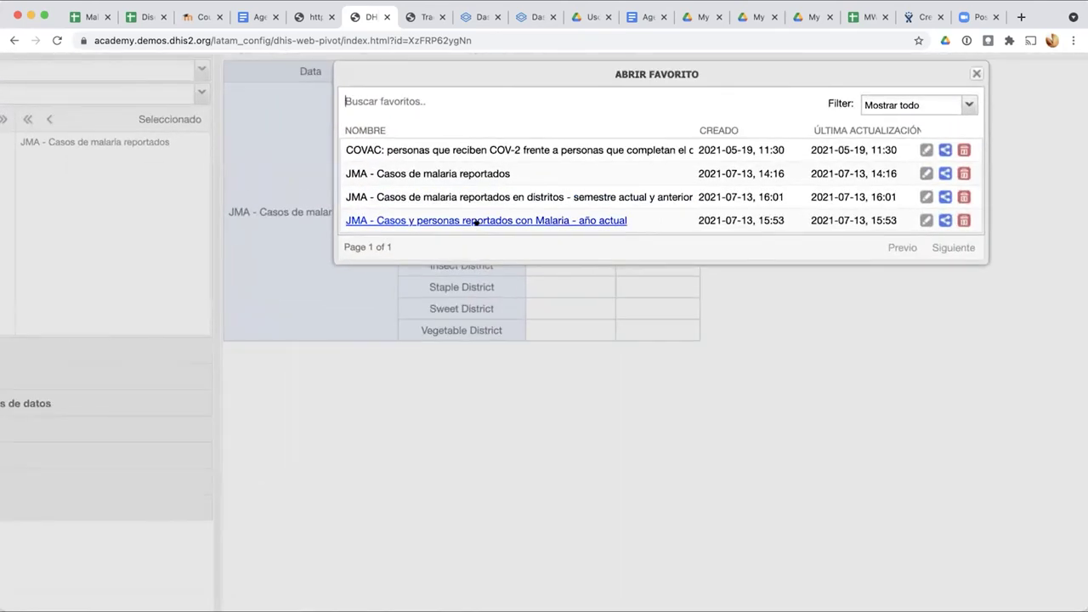
left_click(477, 220)
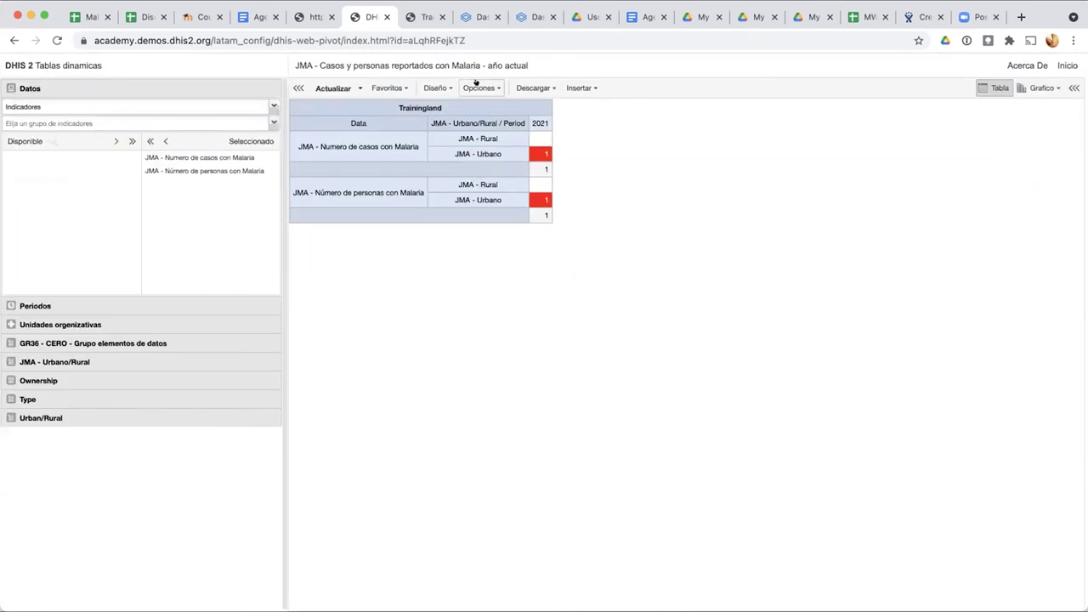
left_click(480, 87)
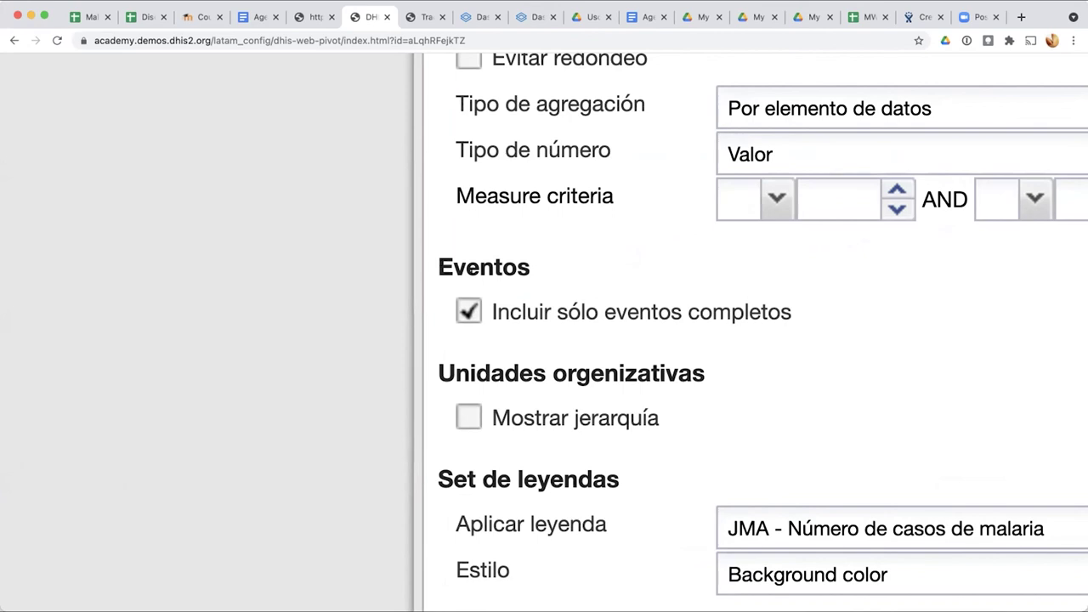
scroll(487, 283, "down", 5)
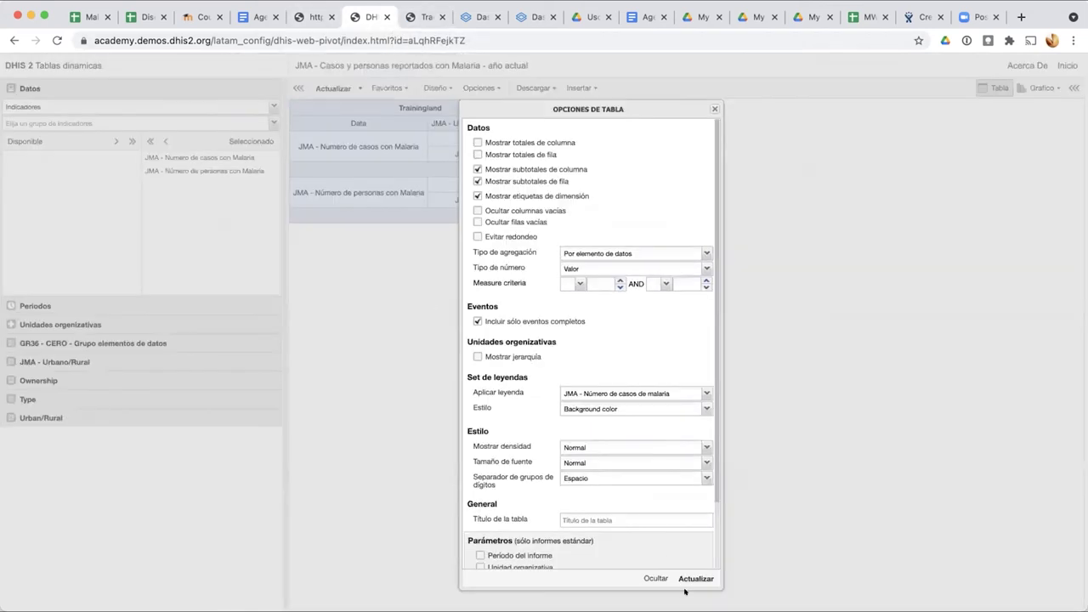
left_click(693, 578)
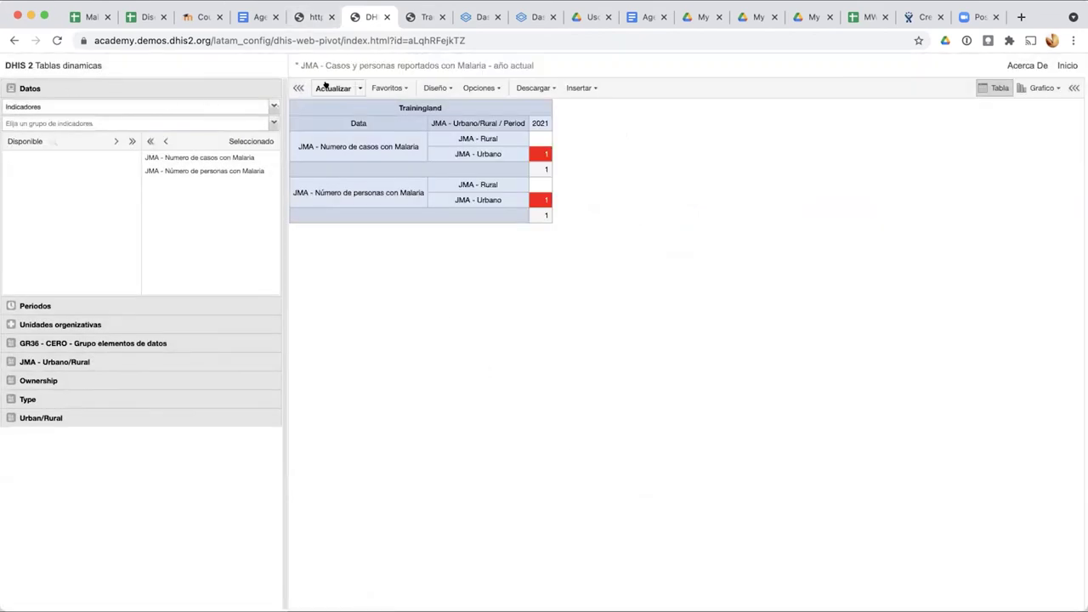
left_click(315, 17)
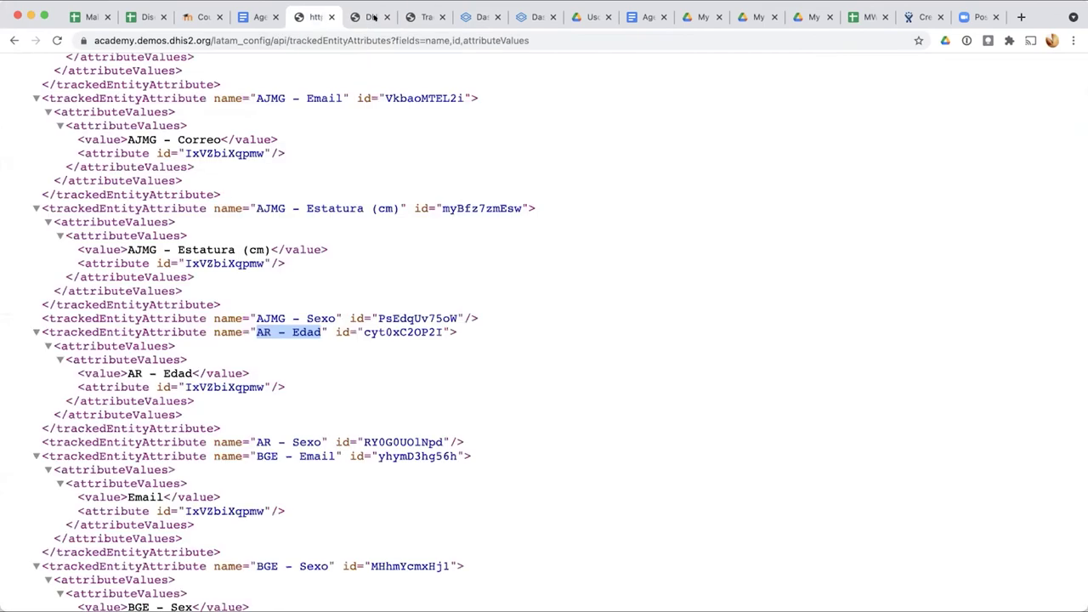
Step: Check the enrolled malaria case's notification record in Tracker Capture, then return to the pivot table
left_click(371, 17)
left_click(417, 17)
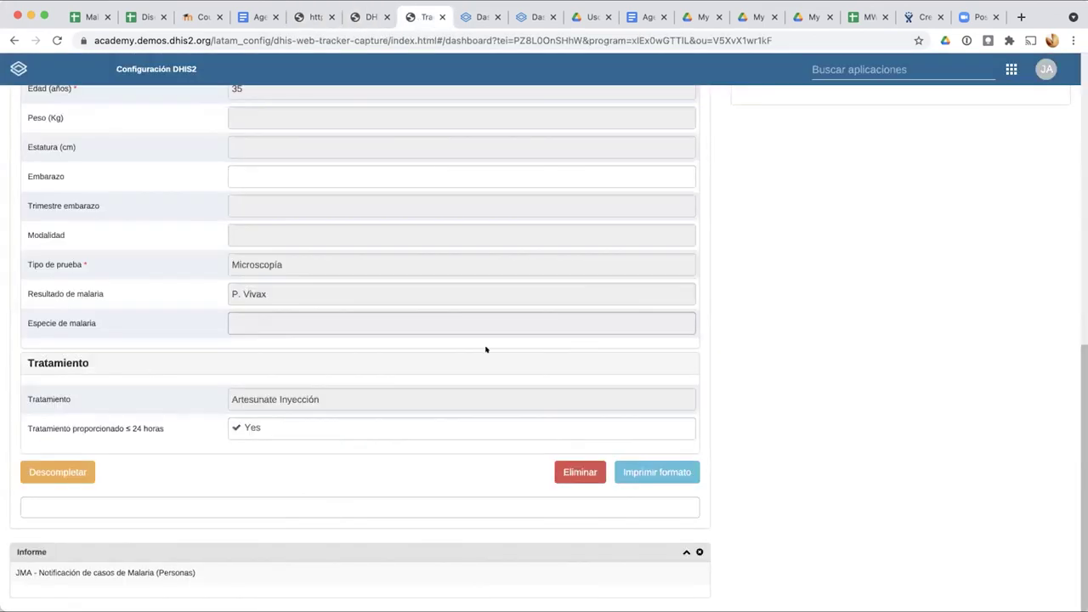
scroll(462, 335, "up", 15)
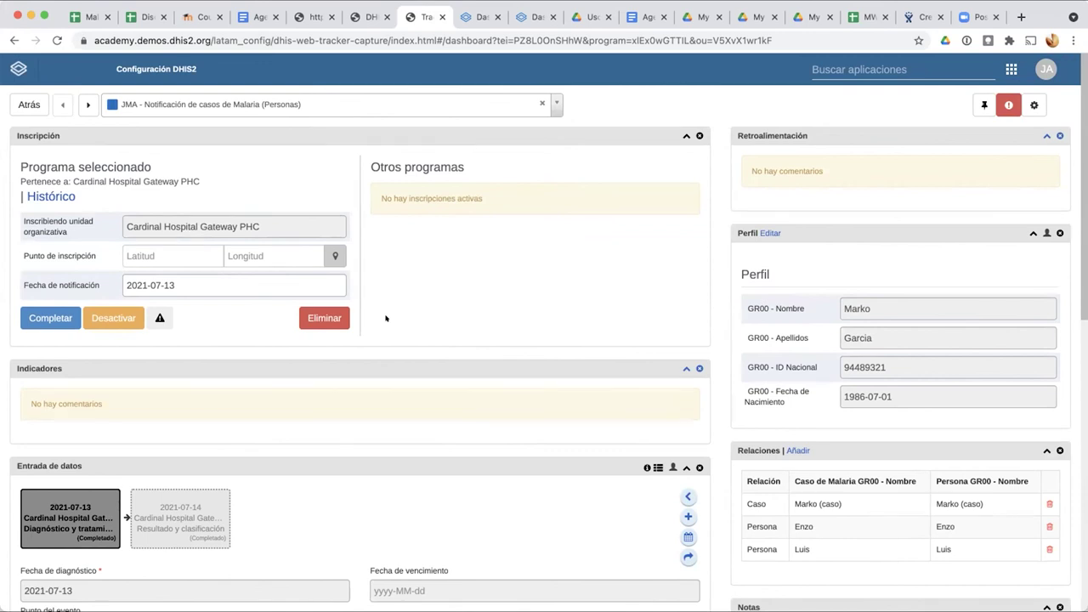
left_click(369, 19)
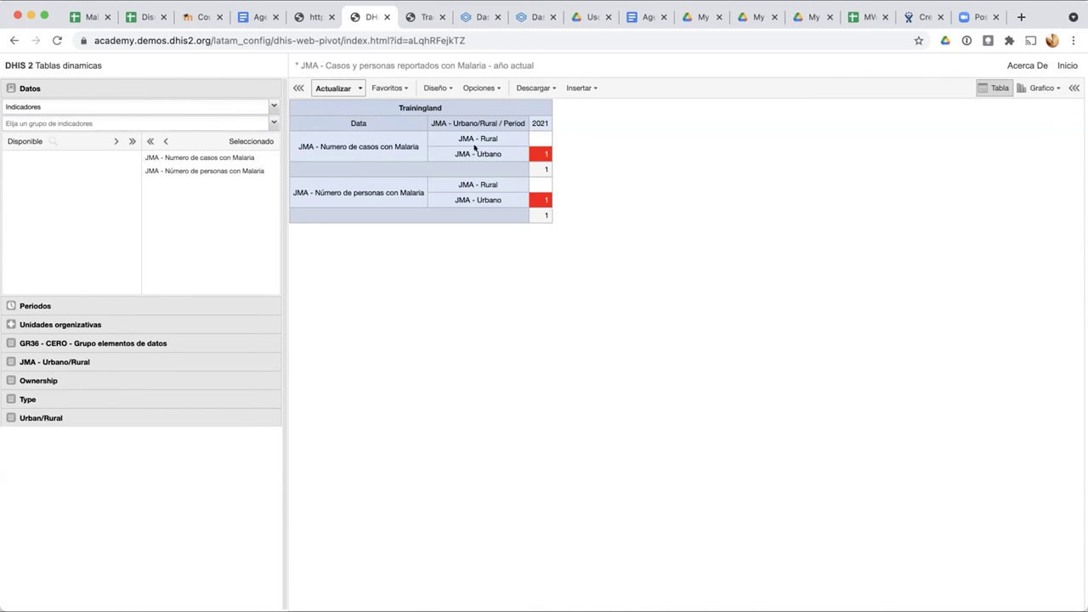
Step: Refresh the pivot table, then go to Inicio and confirm leaving without saving
left_click(330, 84)
left_click(1055, 68)
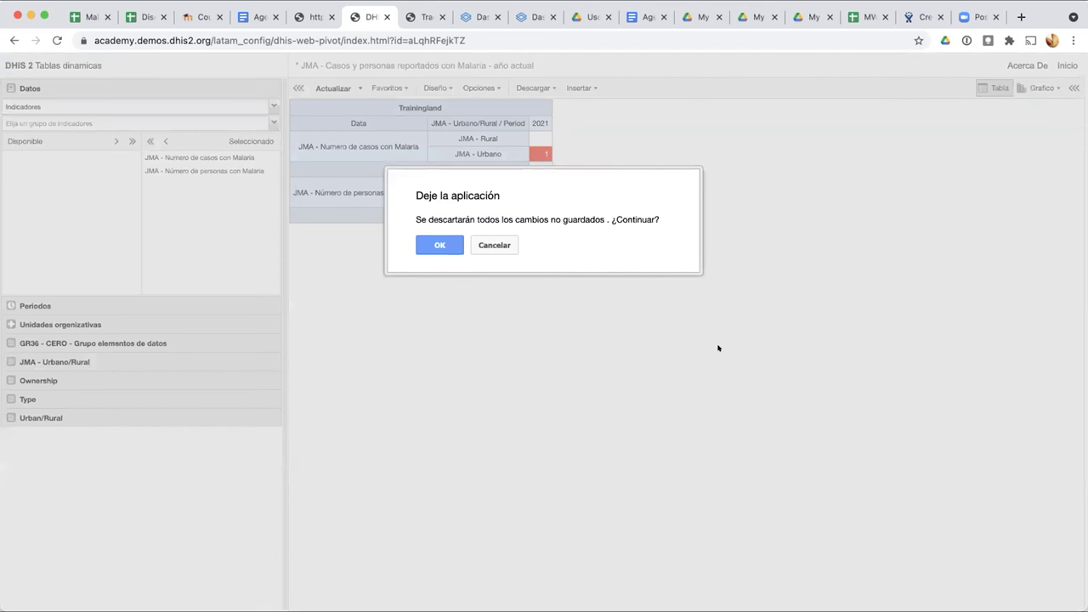
left_click(440, 245)
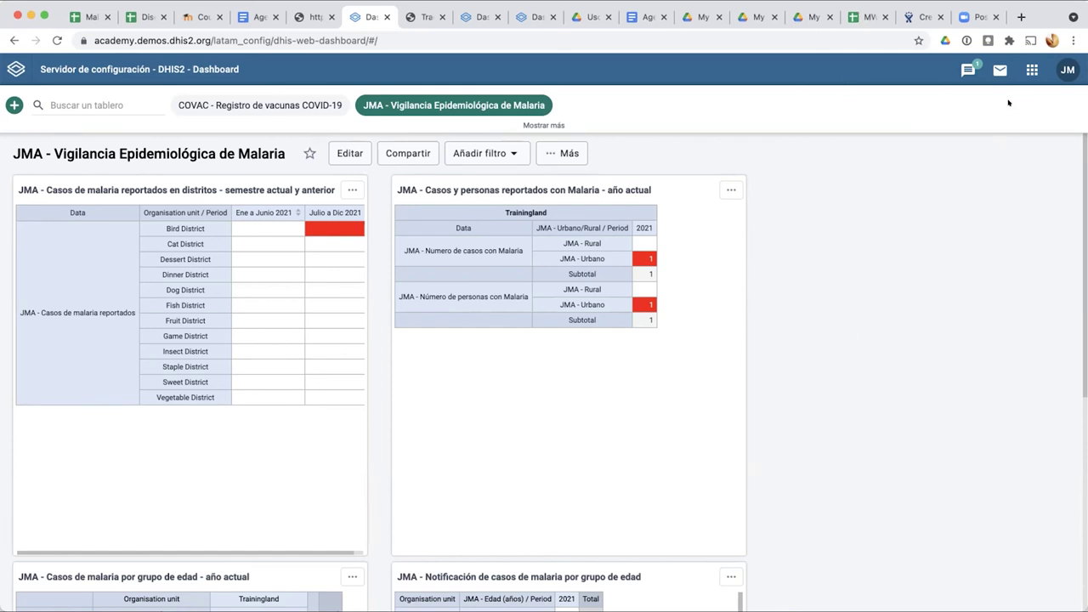
Step: Launch Visualizador de Datos from the apps menu
left_click(1031, 70)
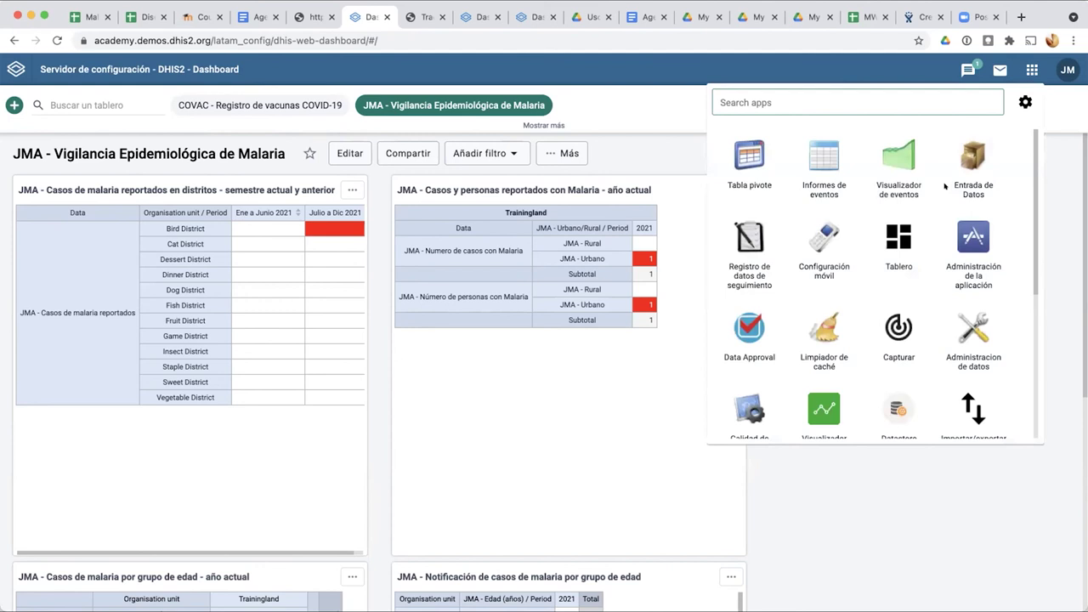
scroll(944, 186, "down", 3)
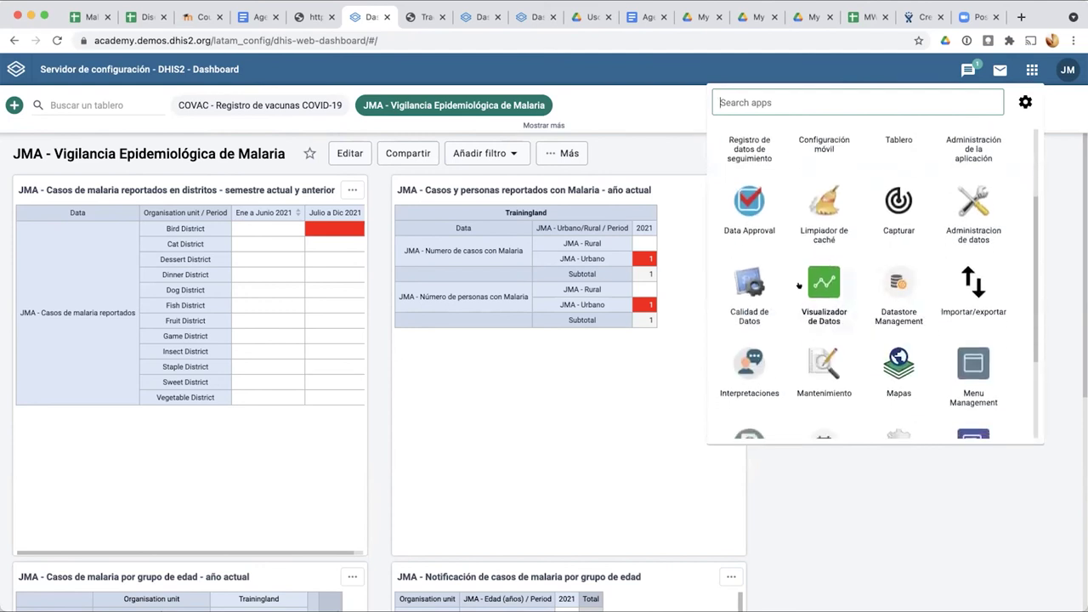
left_click(820, 285)
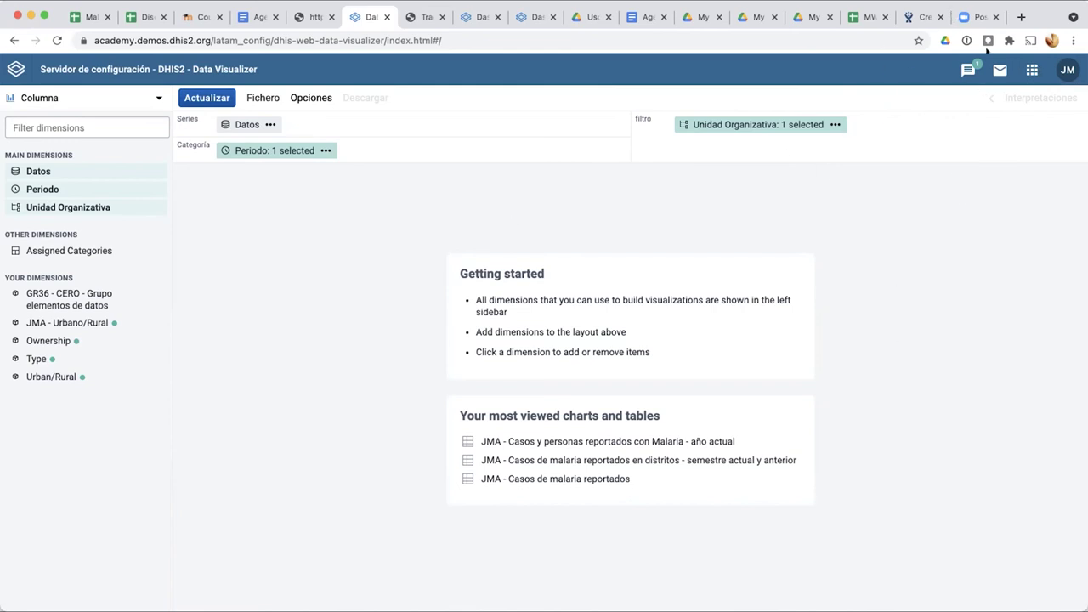
Step: Open Usuarios and browse the 32 user roles under Rol del usuario, then reopen the apps menu
left_click(1027, 71)
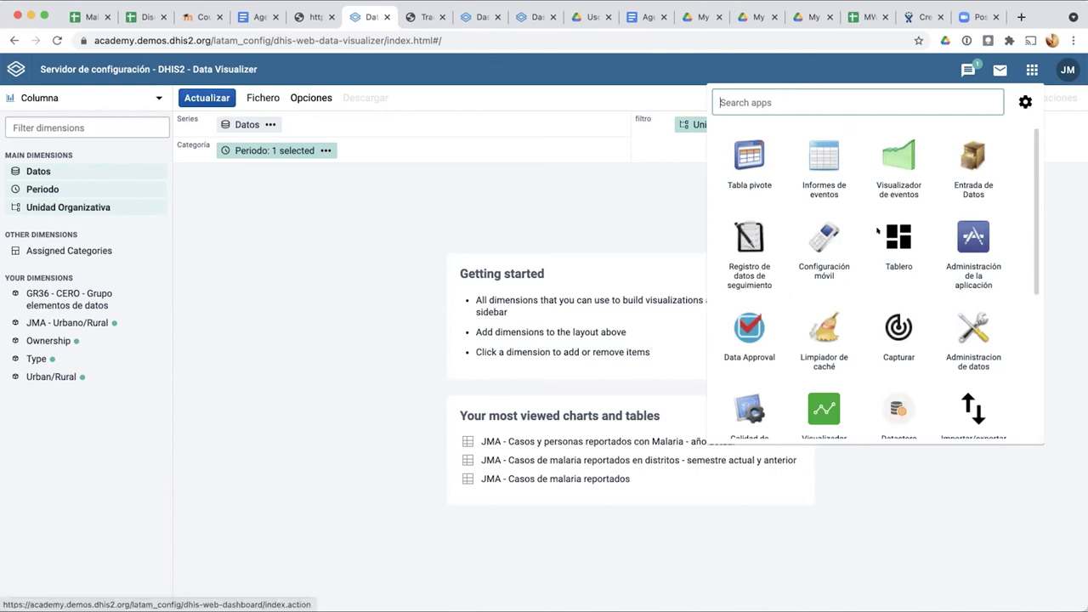
scroll(881, 234, "down", 3)
left_click(891, 402)
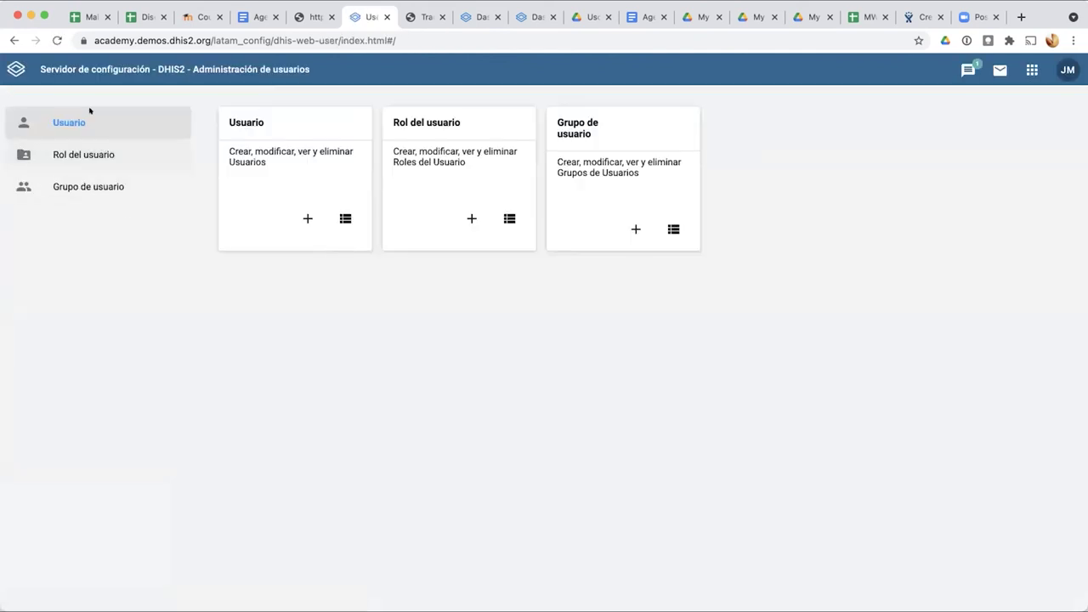
left_click(101, 154)
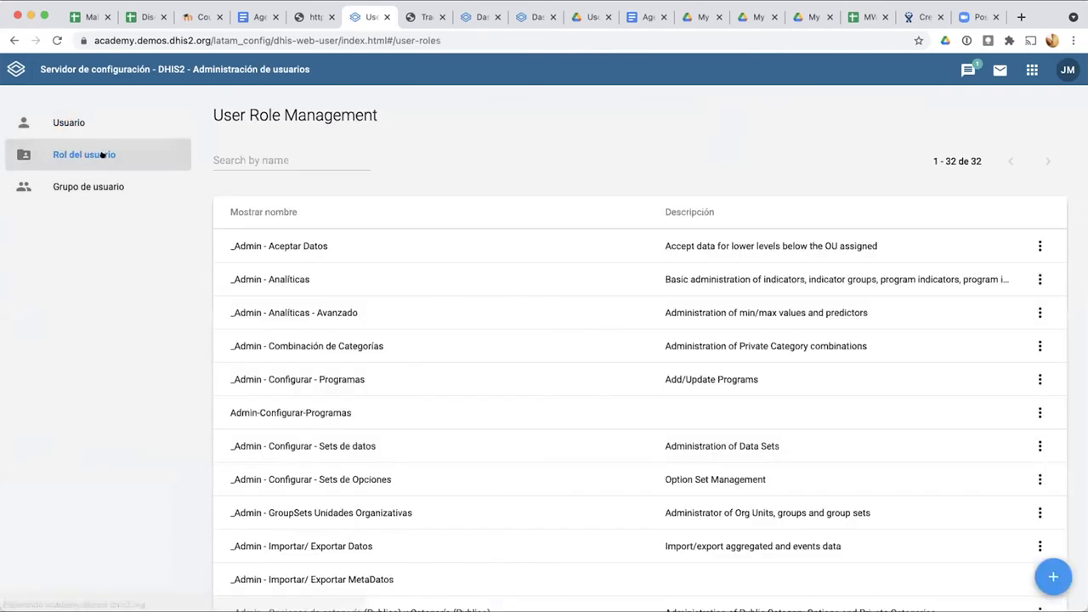
scroll(264, 402, "down", 7)
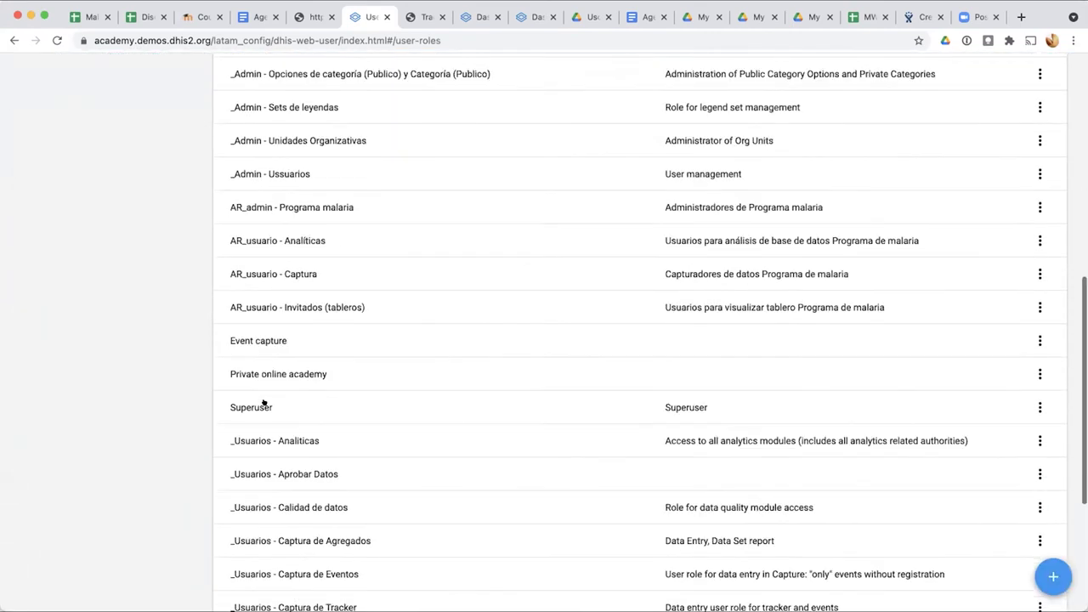
scroll(265, 403, "up", 8)
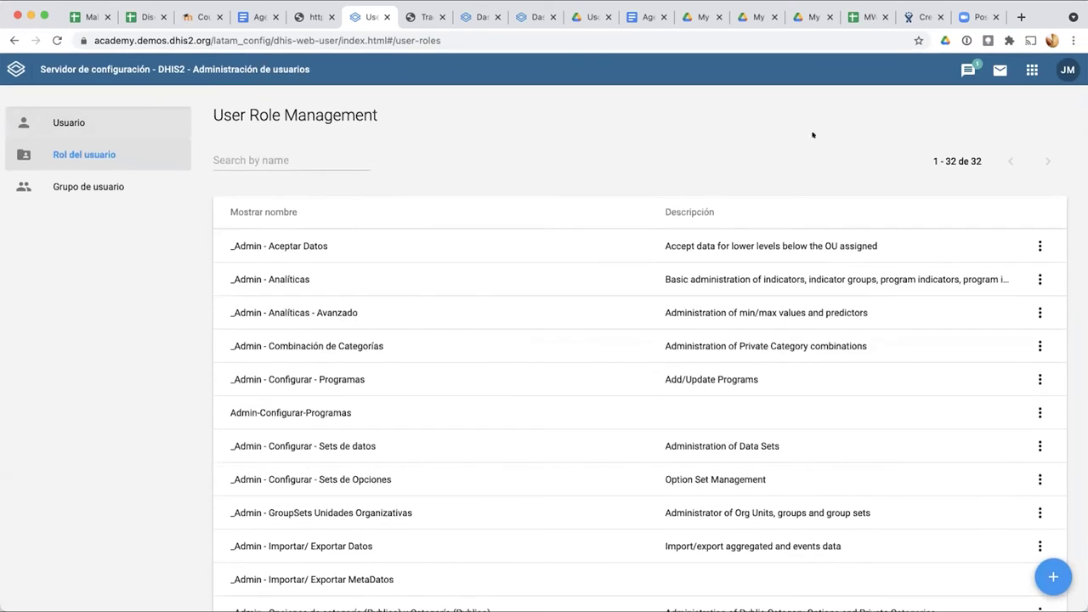
left_click(1031, 71)
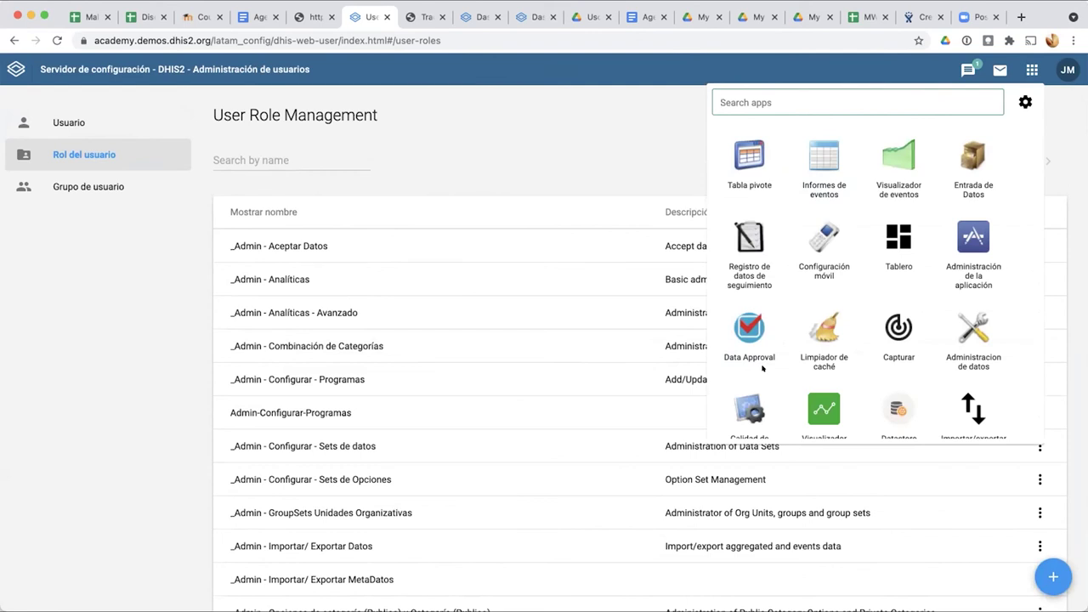
scroll(818, 315, "down", 5)
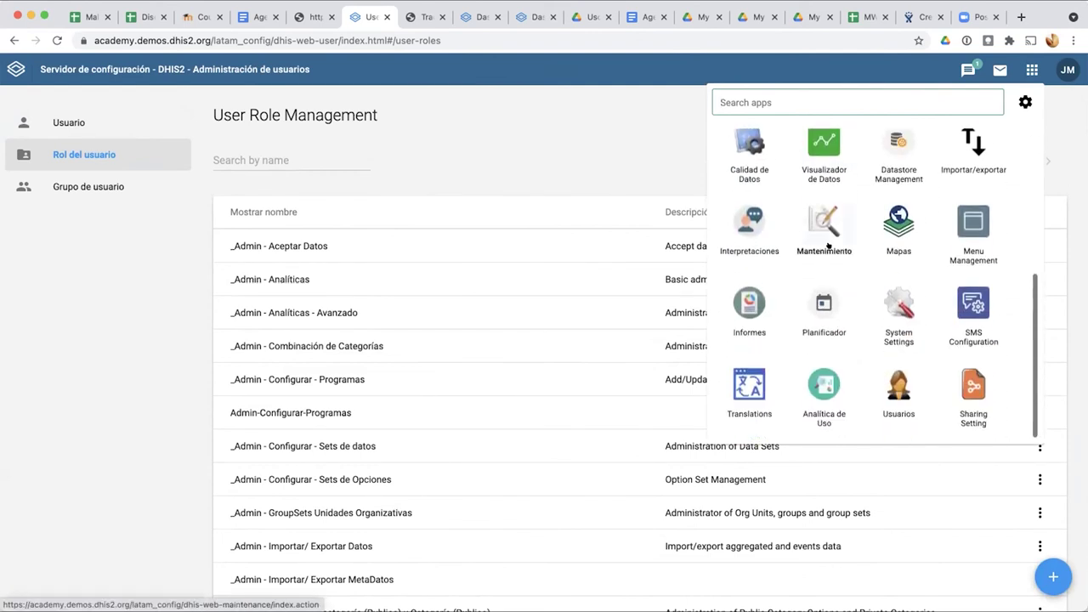
Step: Browse the Grupo de Unidades Organizativas list in Maintenance, then open the Tablero app
left_click(828, 227)
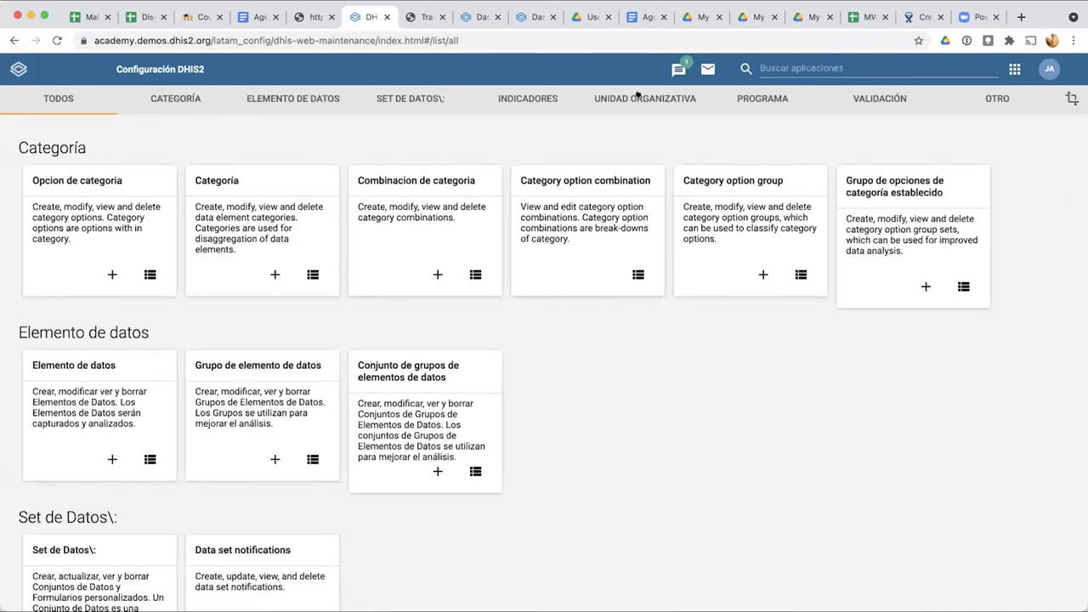
left_click(637, 97)
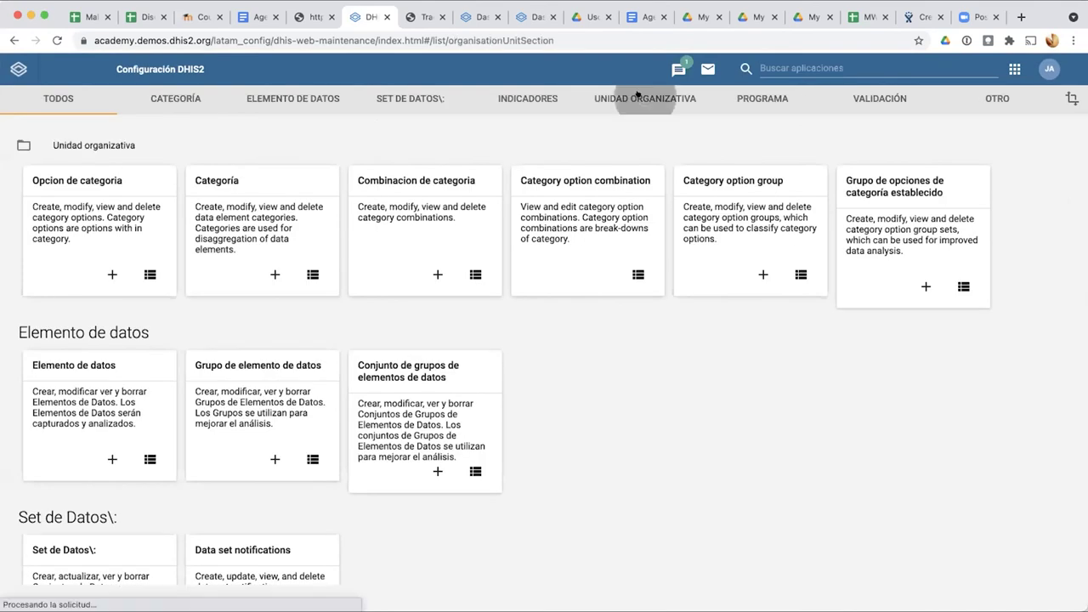
left_click(81, 188)
scroll(380, 447, "down", 3)
scroll(380, 447, "down", 5)
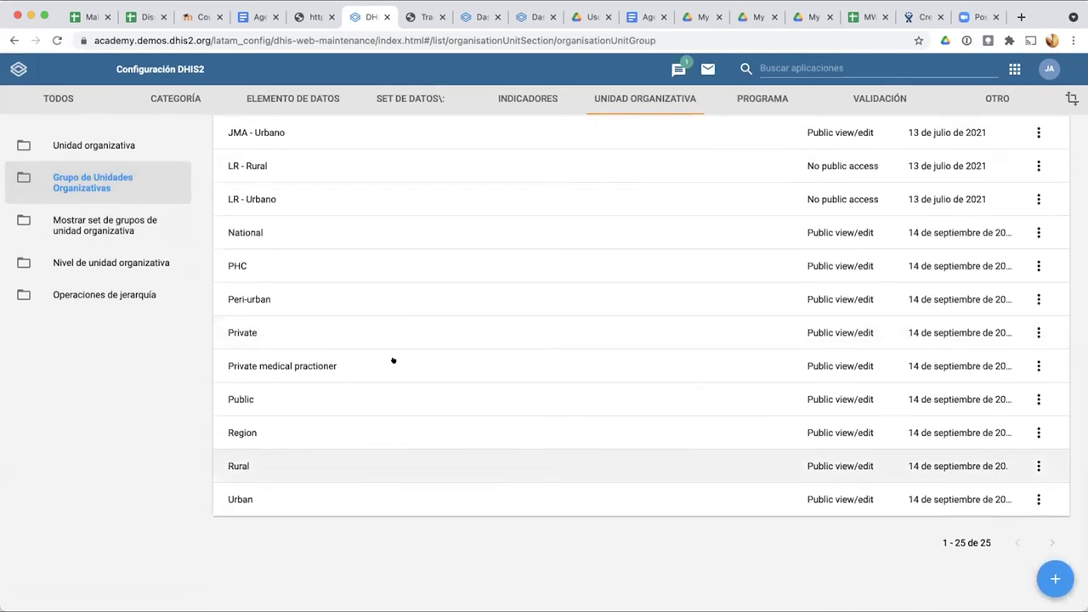
scroll(393, 361, "up", 3)
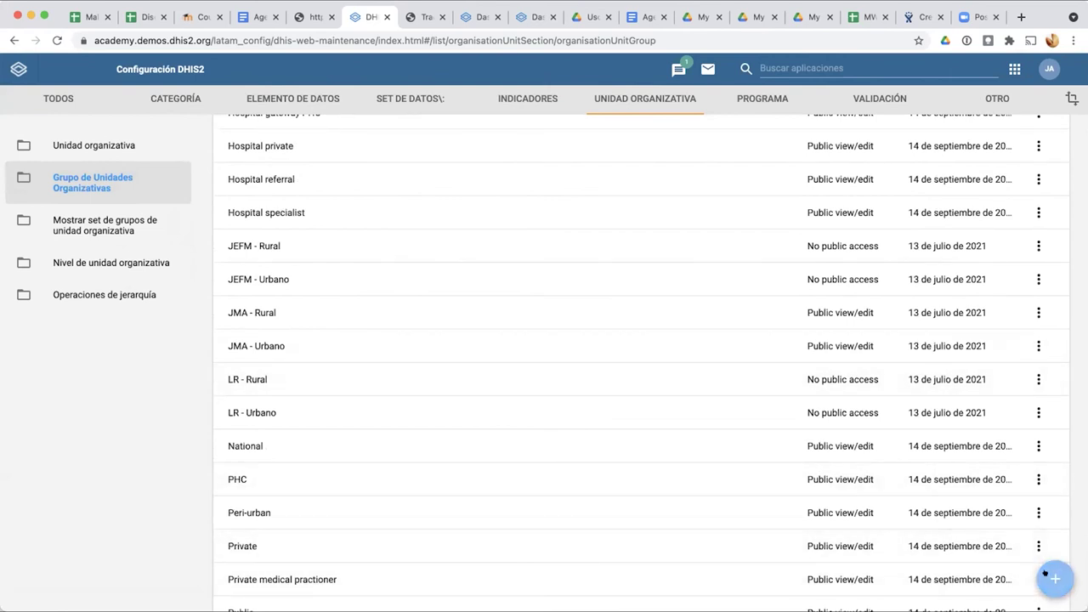
scroll(330, 341, "up", 5)
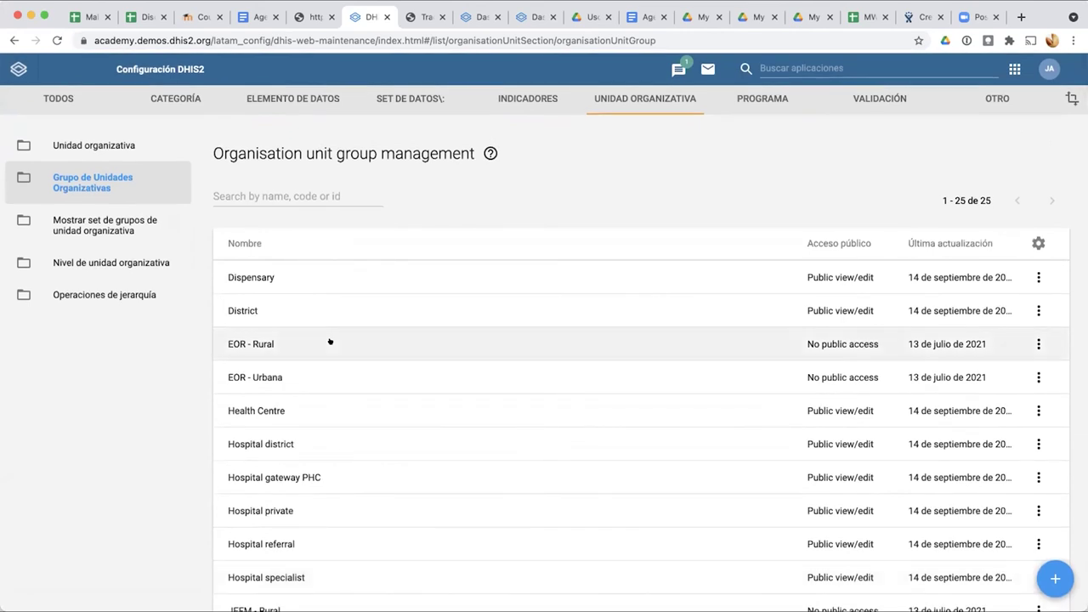
scroll(330, 342, "down", 1)
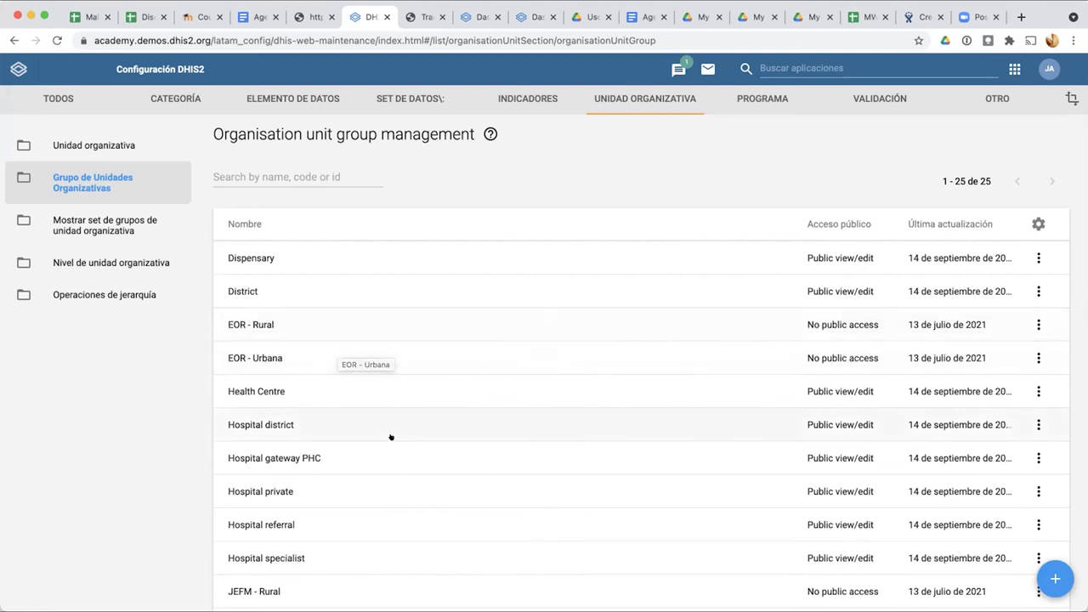
scroll(287, 426, "down", 5)
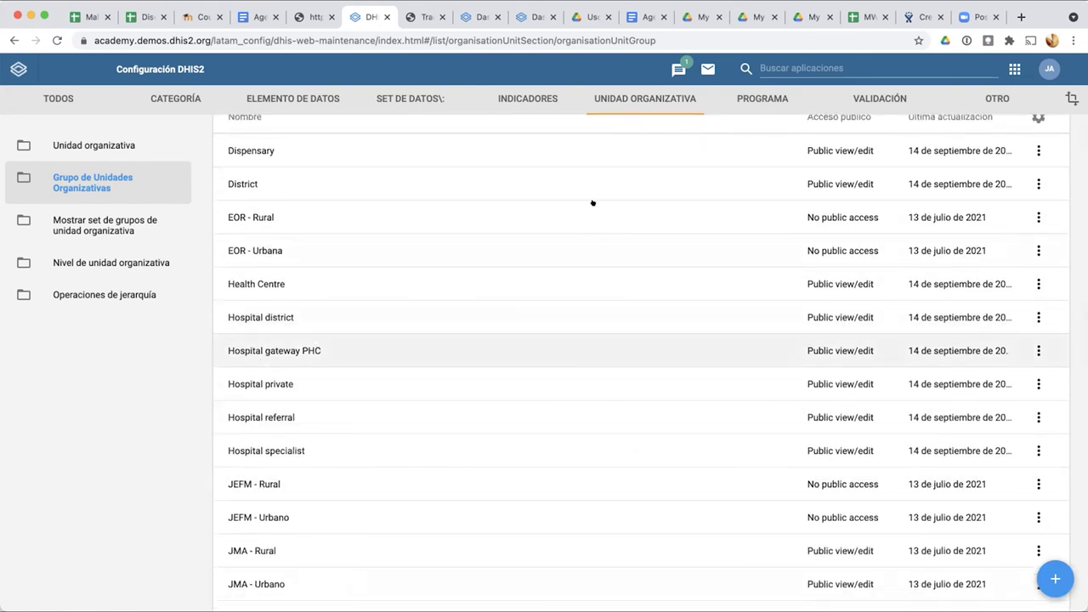
left_click(786, 69)
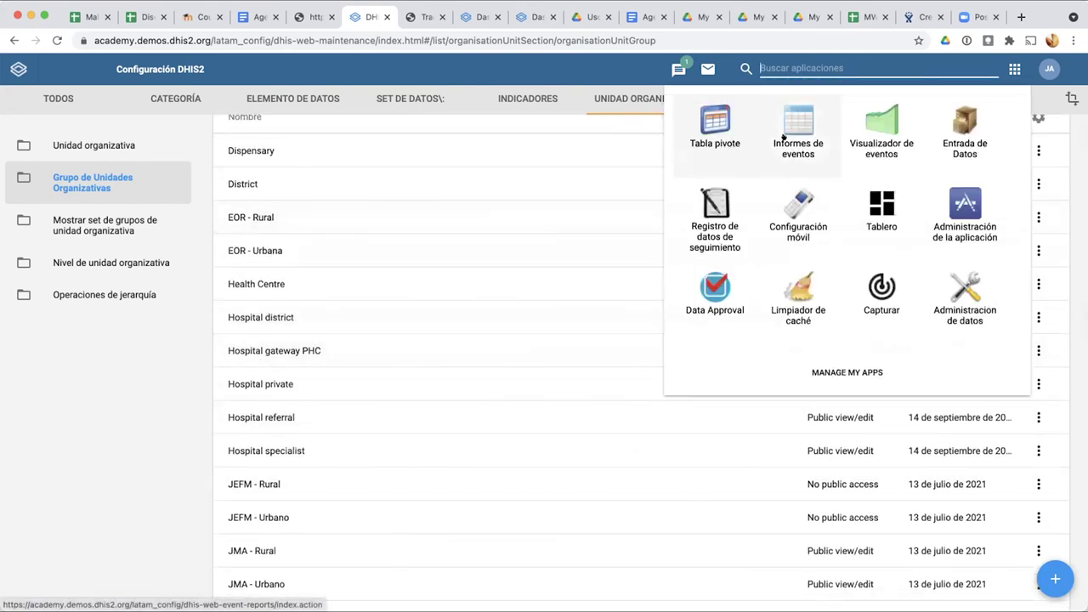
left_click(882, 208)
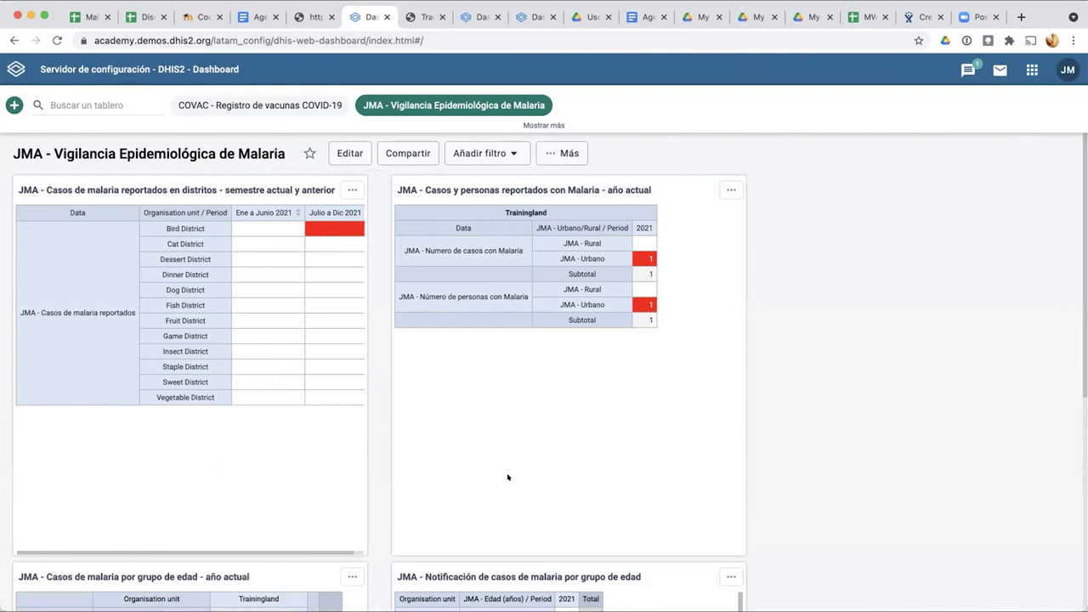
Step: Open the '...' menu on the JMA - Casos y personas reportados con Malaria - año actual card
left_click(1031, 70)
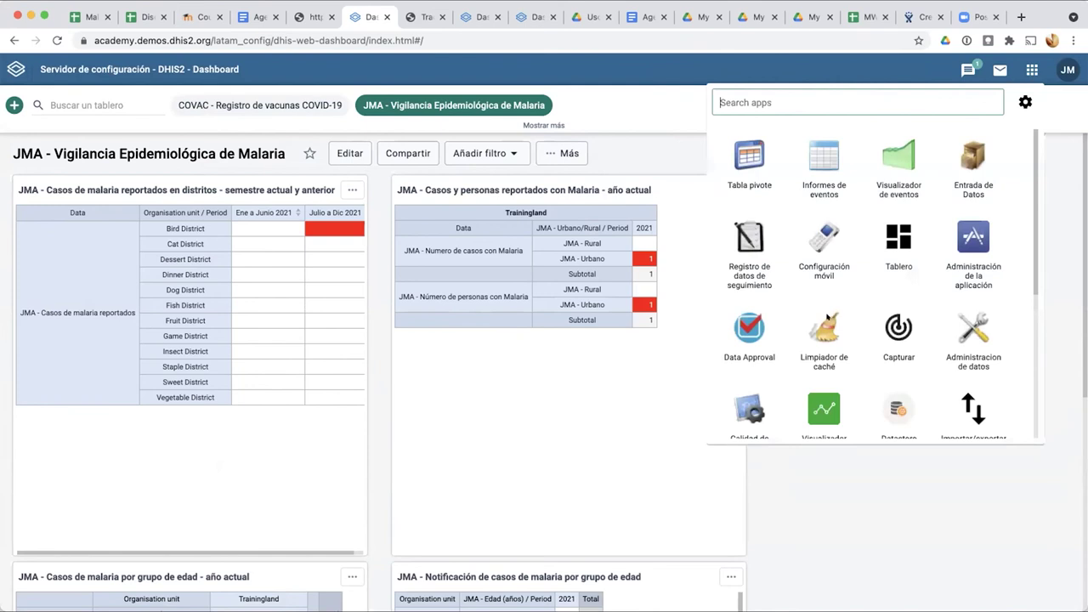
scroll(807, 348, "down", 3)
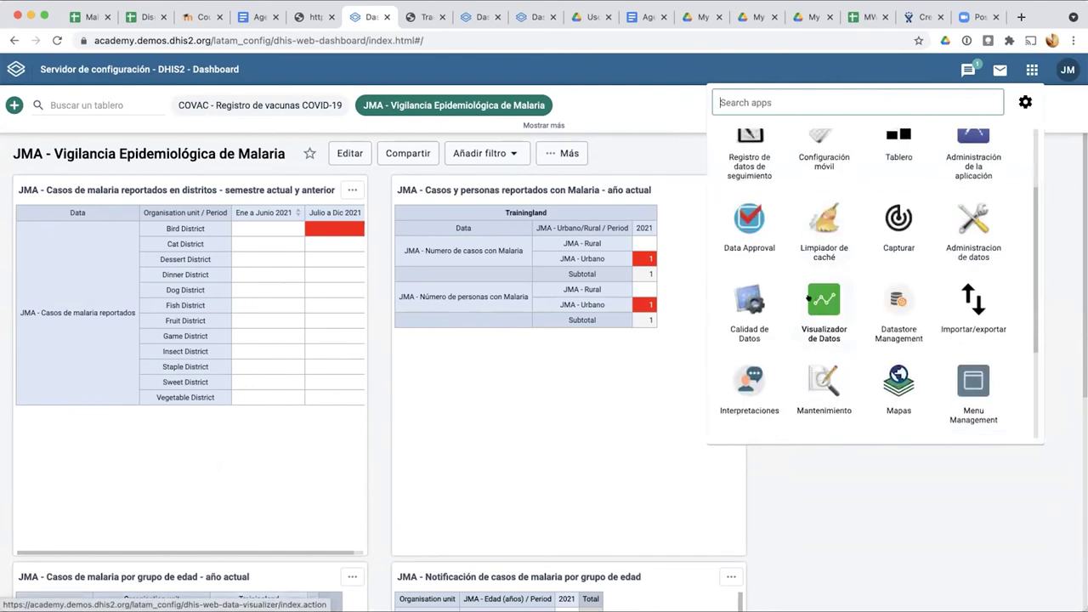
left_click(848, 510)
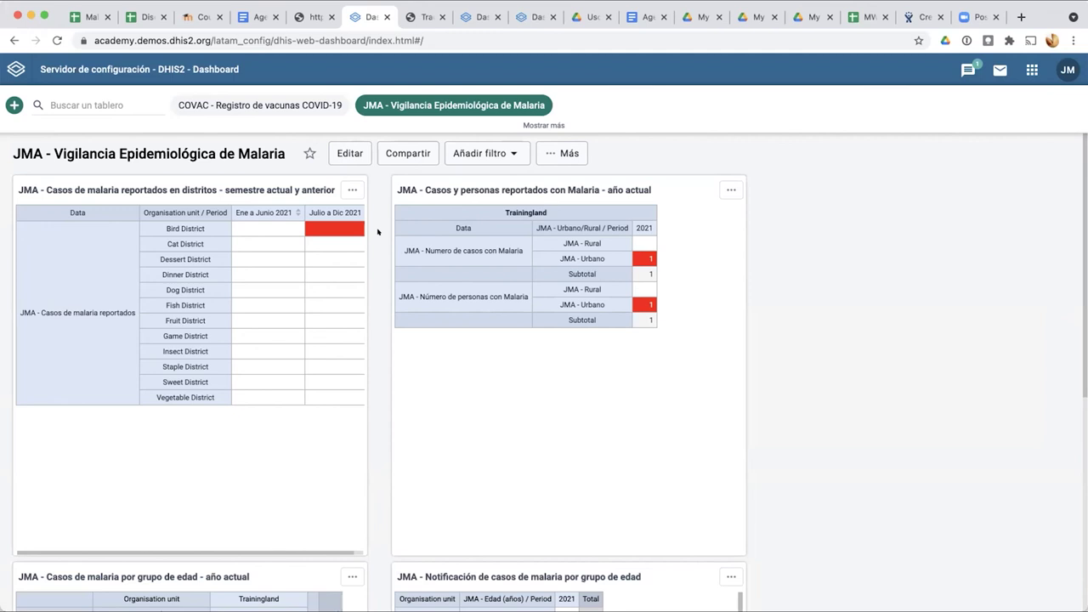
left_click(725, 189)
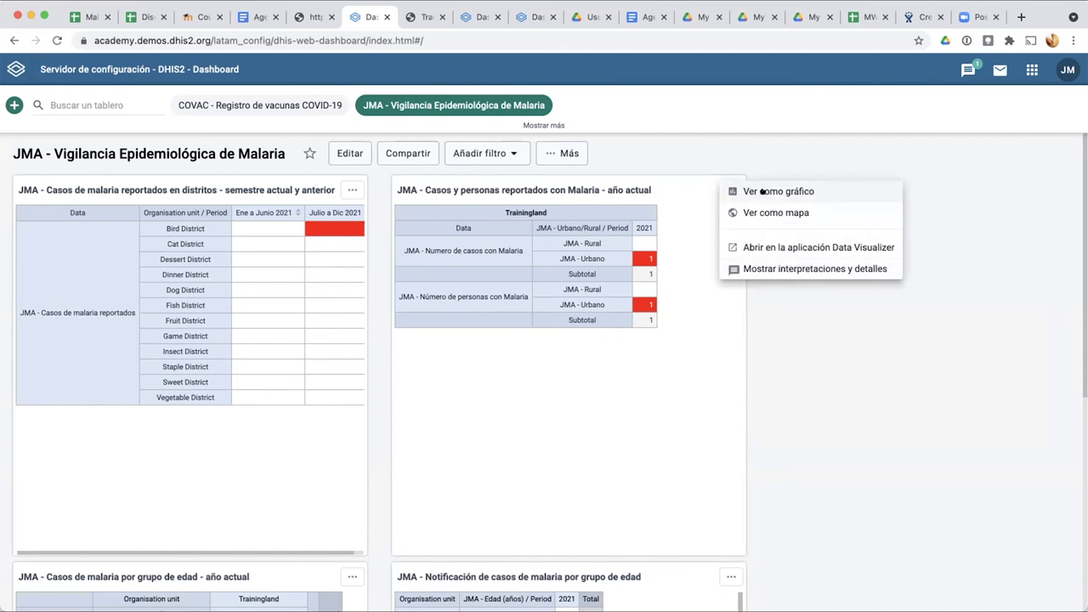
scroll(805, 242, "up", 5)
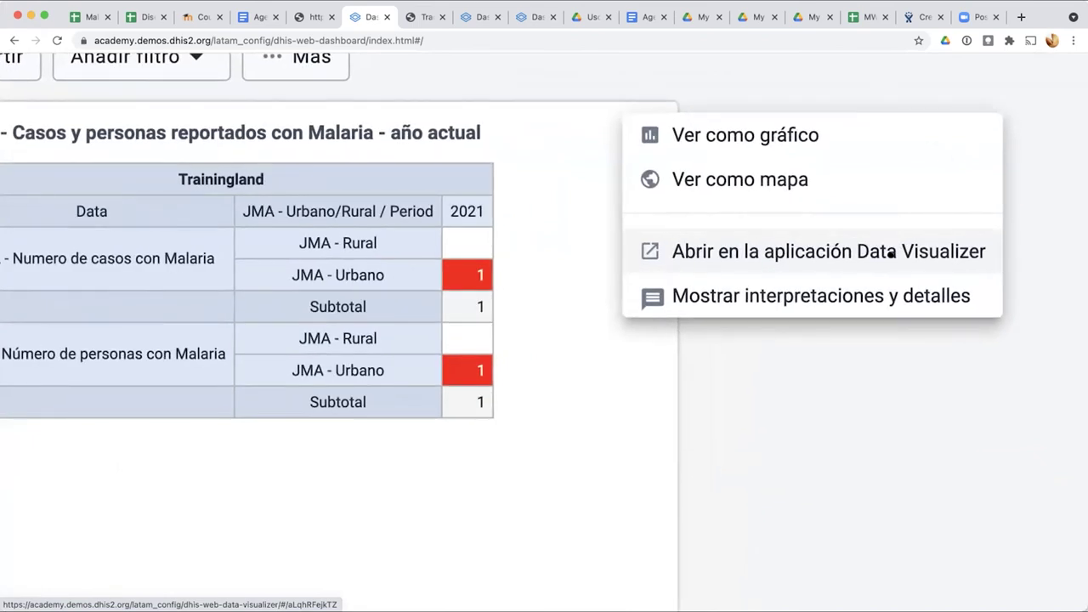
scroll(890, 253, "down", 5)
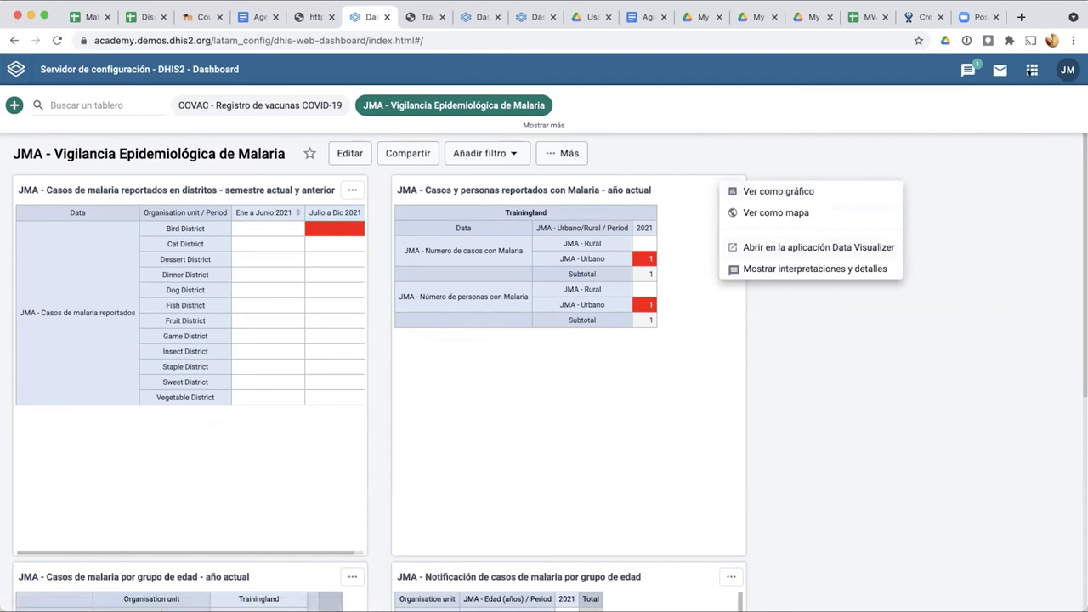
left_click(793, 113)
left_click(1031, 70)
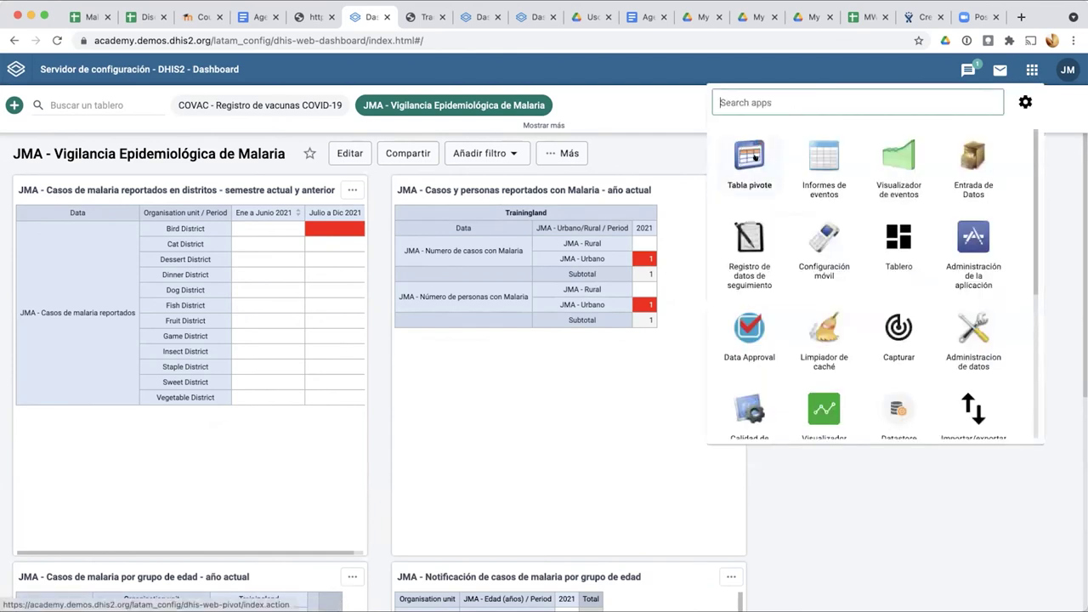
left_click(626, 155)
left_click(726, 190)
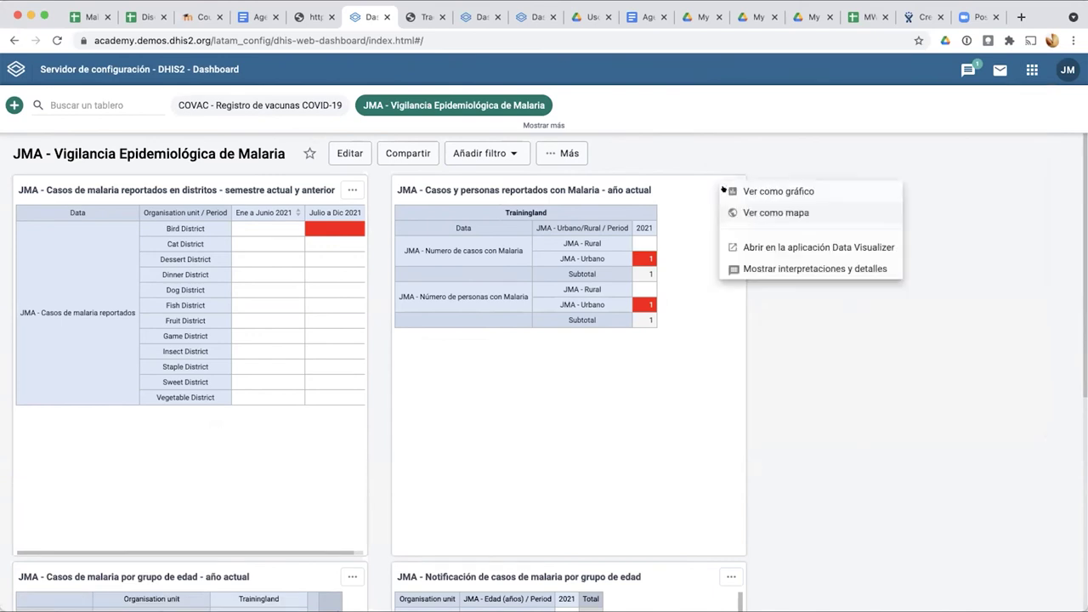
Step: Open the malaria cases-and-persons favourite in Data Visualizer as a pivot table and list the visualization types
left_click(736, 248)
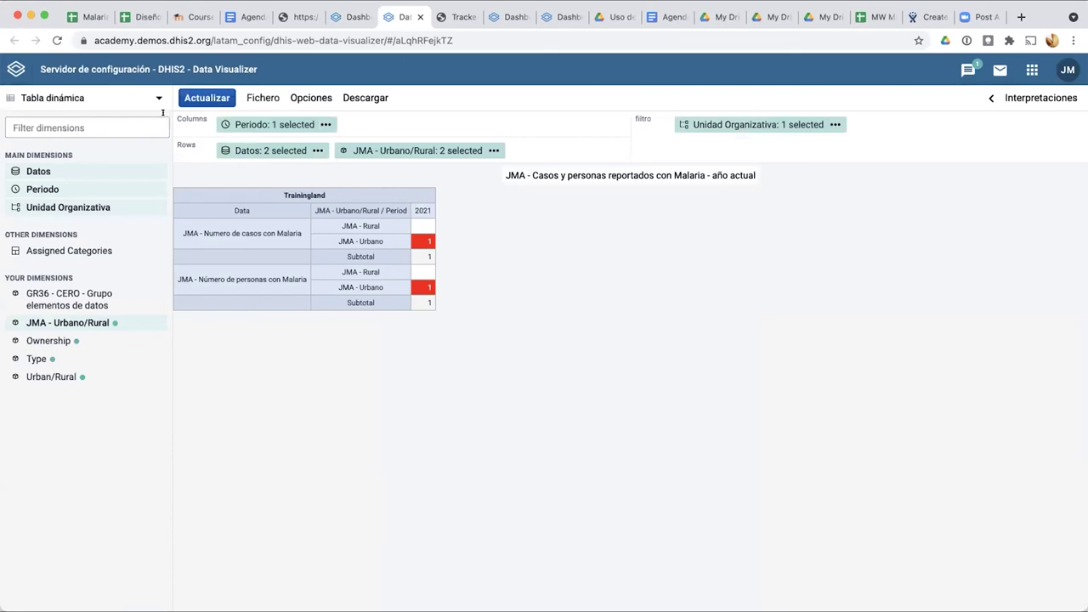
left_click(1031, 69)
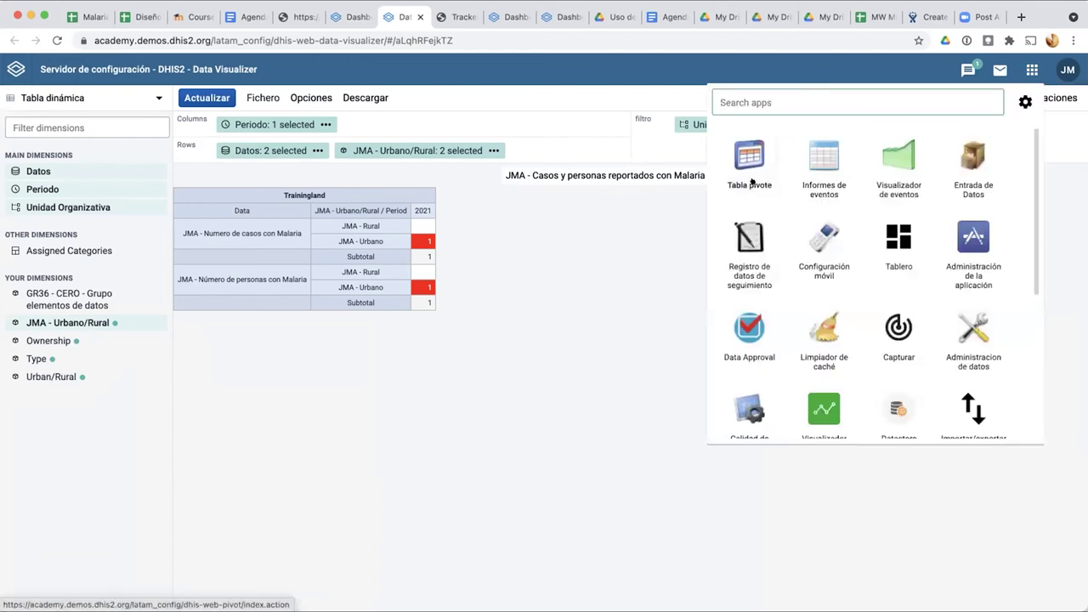
left_click(527, 296)
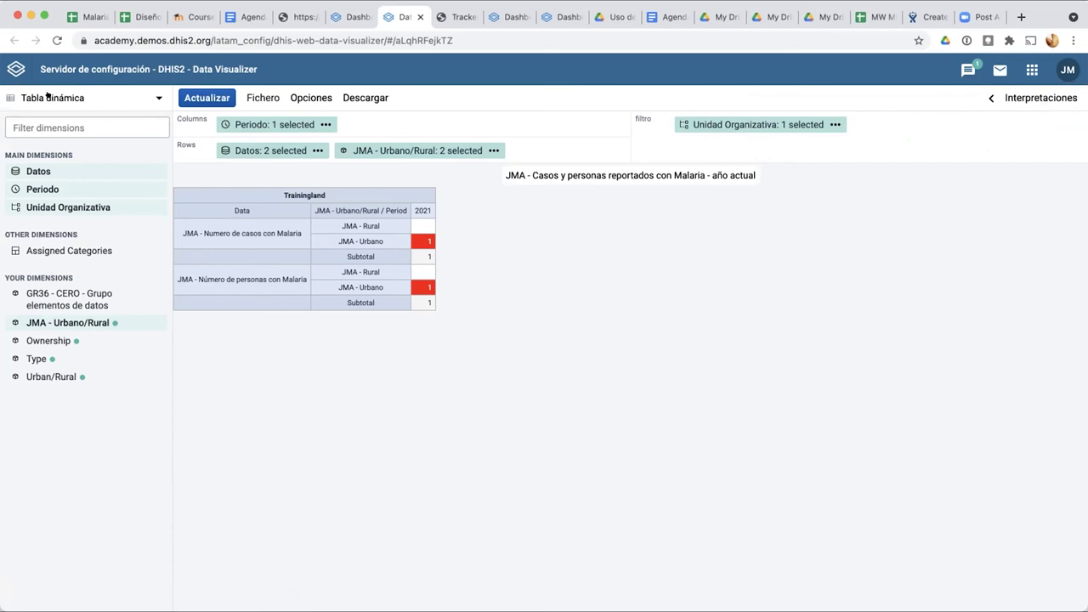
left_click(155, 101)
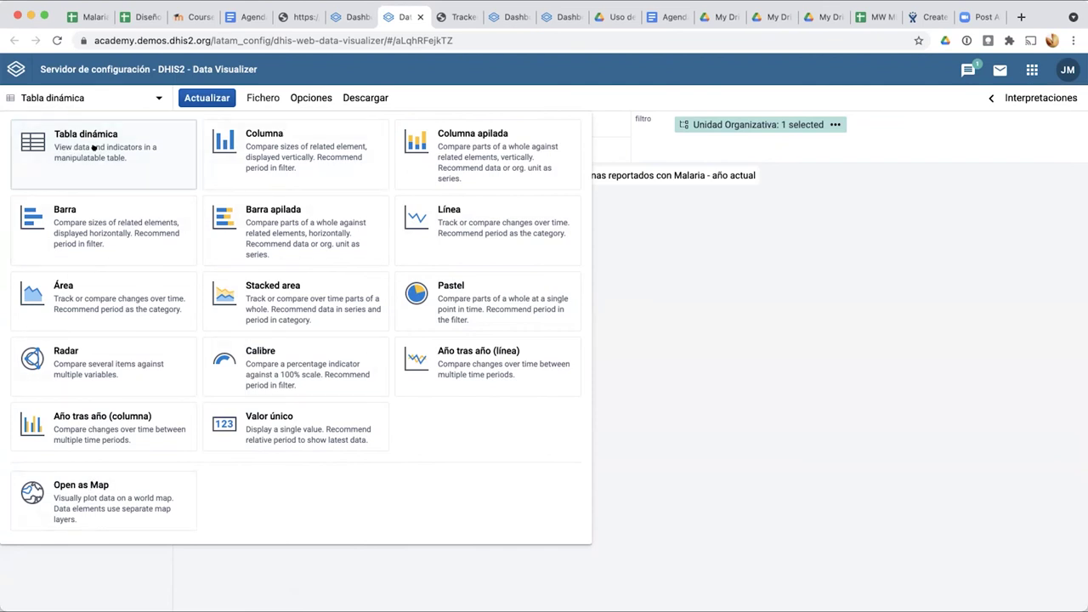
Step: Redraw the malaria data as a column chart
left_click(66, 136)
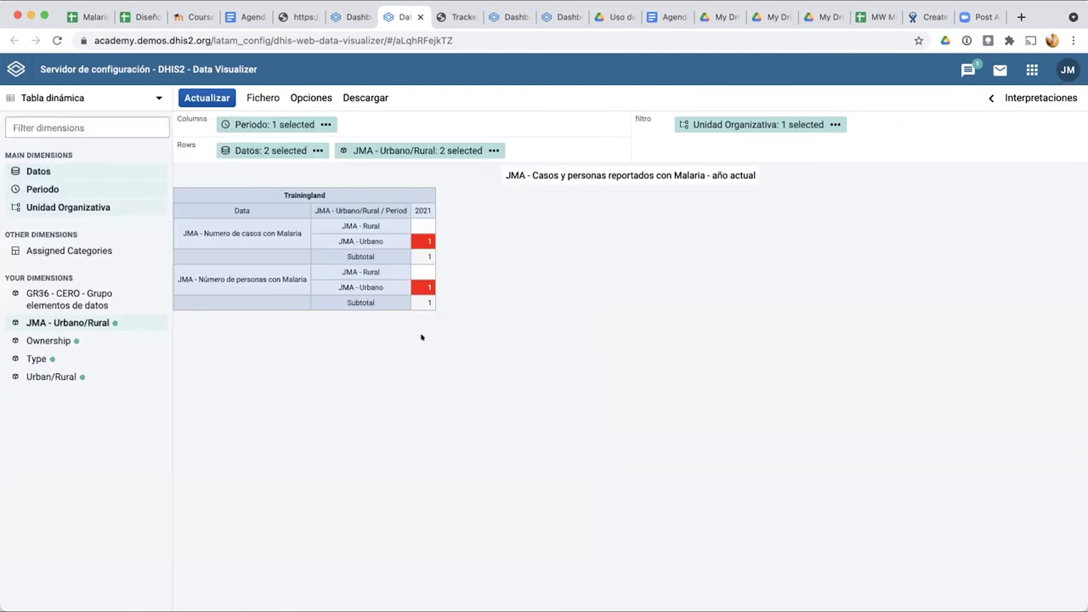
left_click(128, 96)
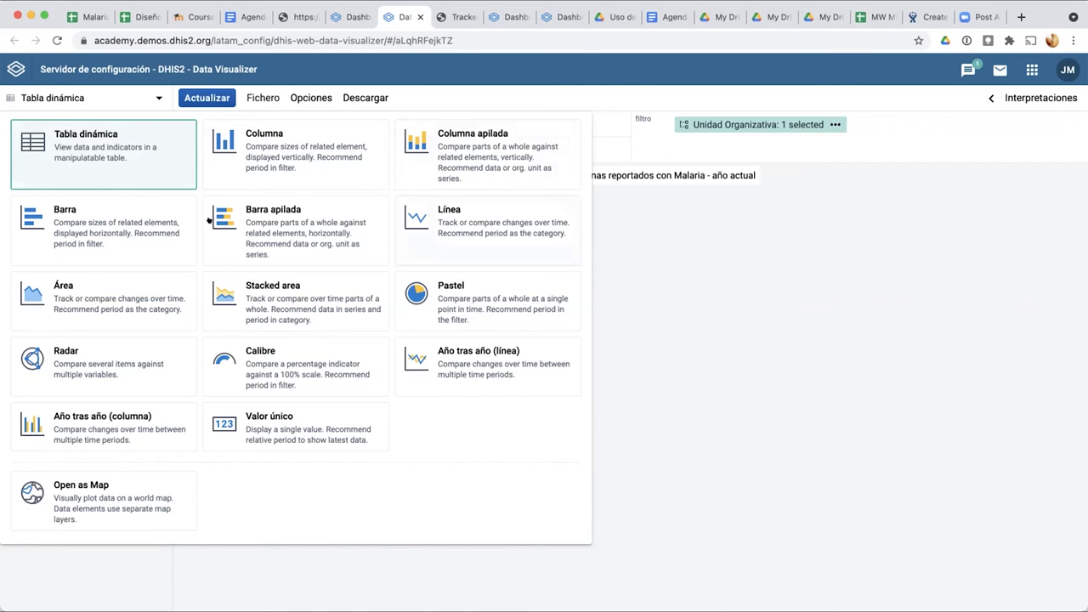
left_click(251, 153)
left_click(207, 97)
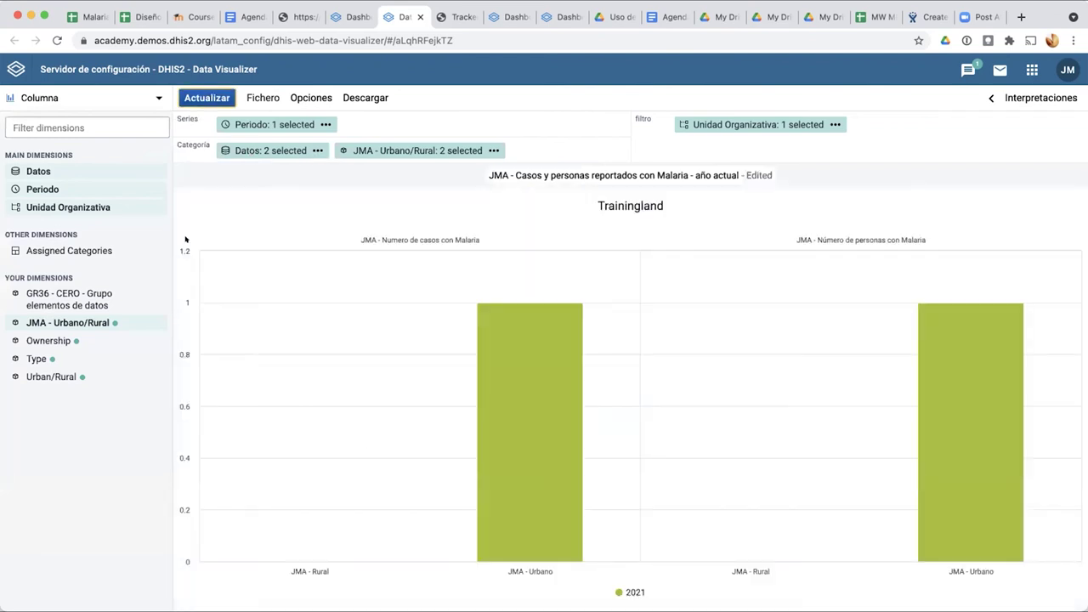
Step: Switch the visualization back to a pivot table and update it
left_click(68, 97)
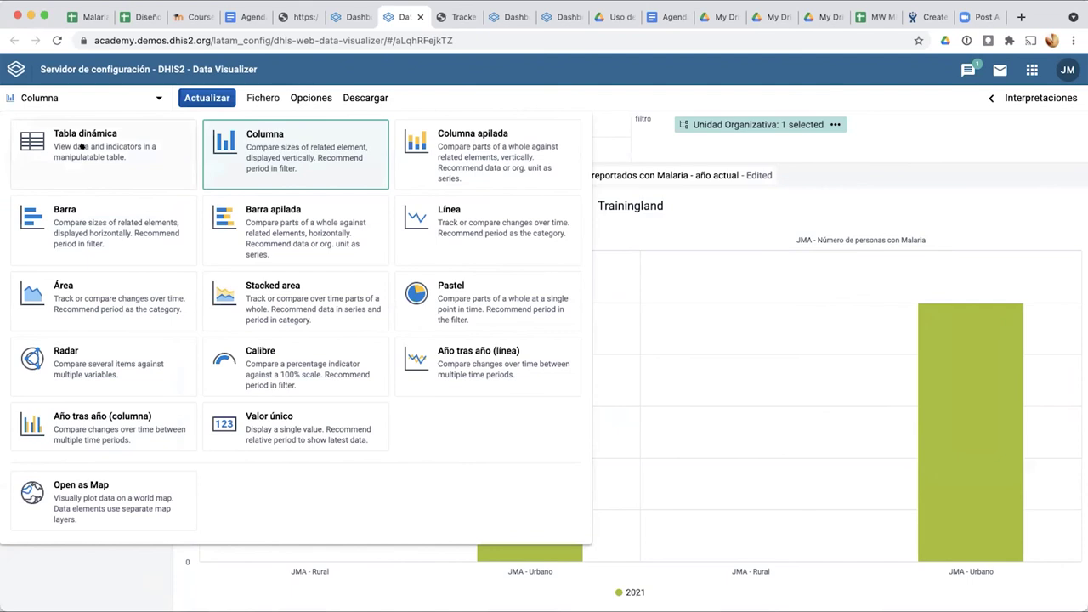
left_click(80, 136)
left_click(182, 98)
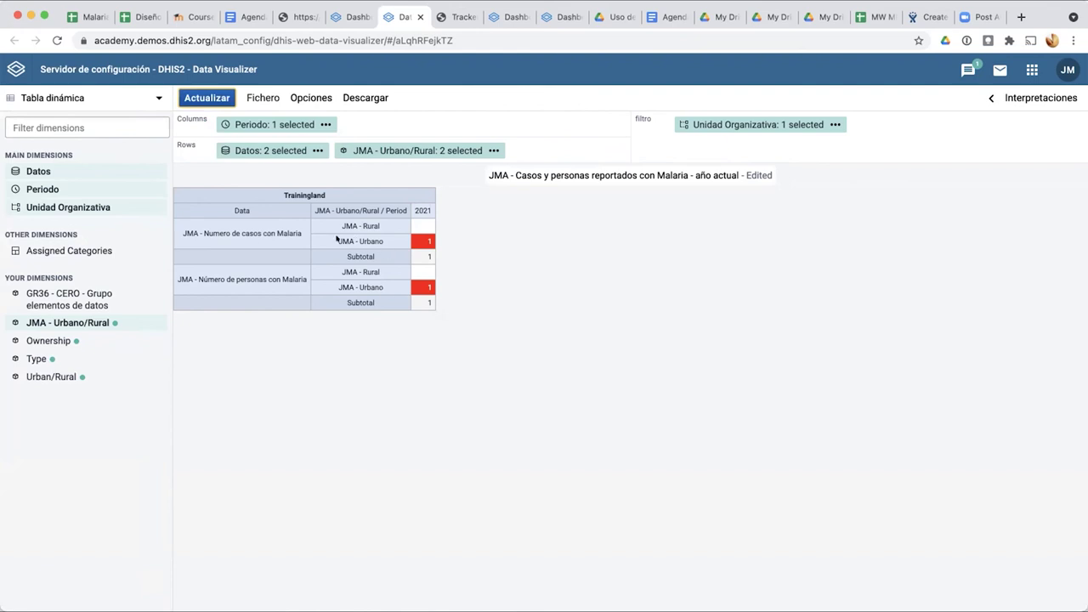
Step: Redraw the malaria data as a line chart
left_click(134, 96)
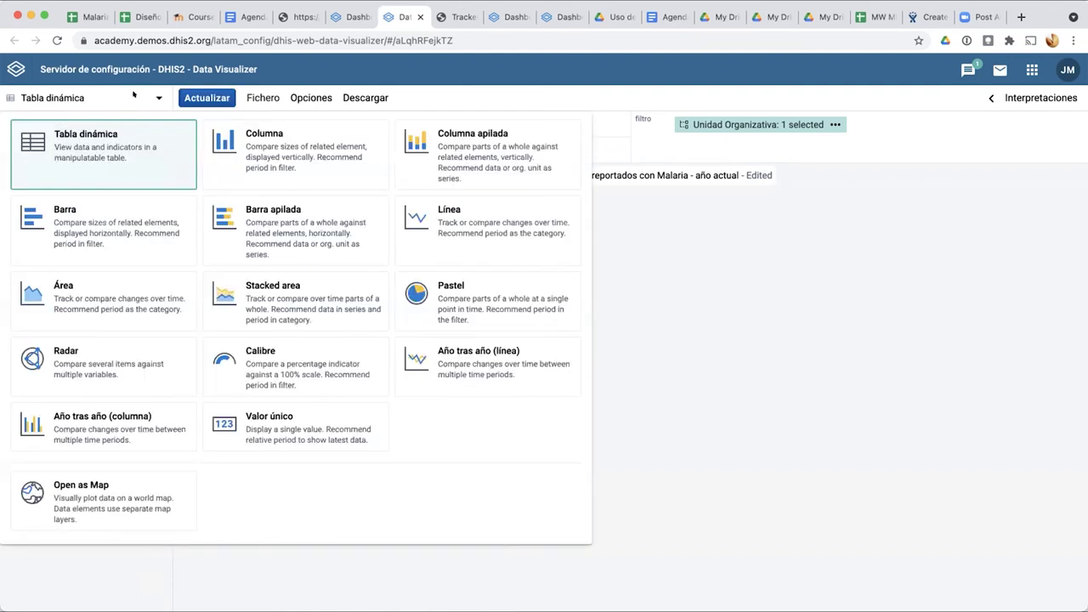
left_click(471, 223)
left_click(206, 98)
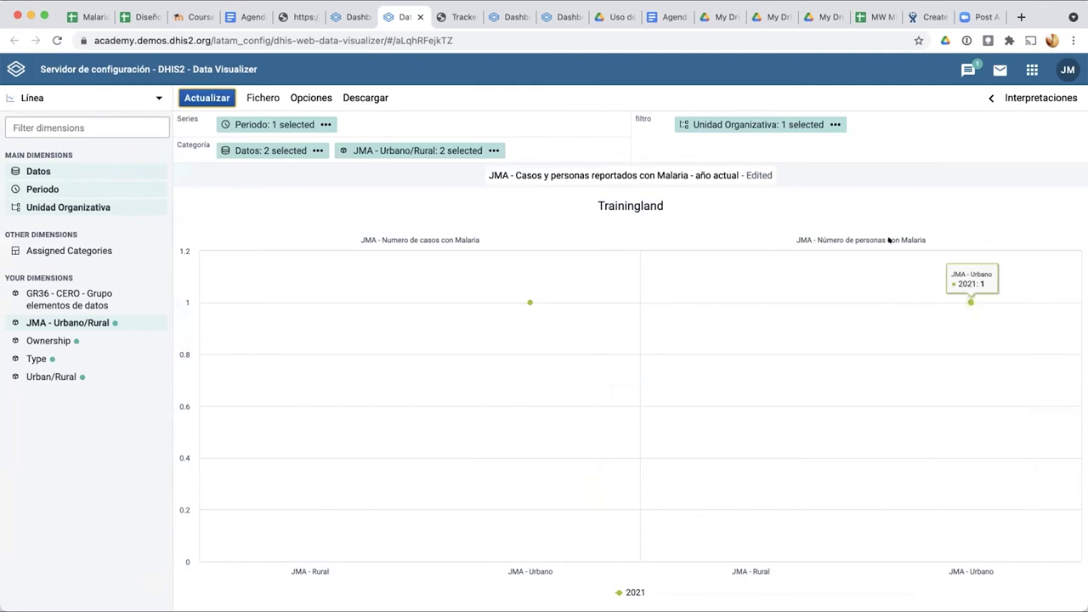
mouse_move(536, 295)
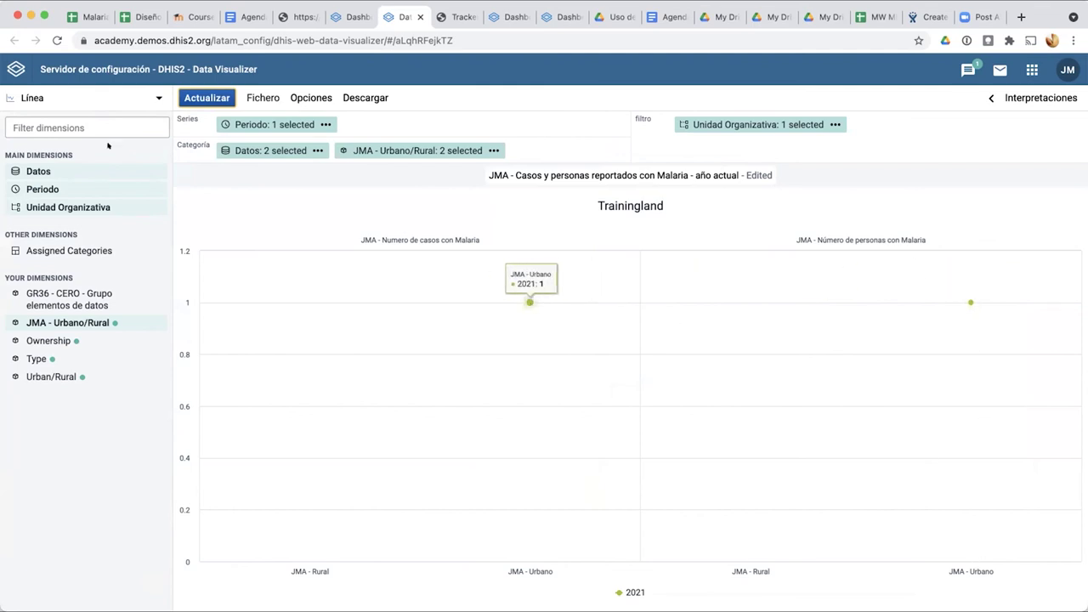
left_click(157, 97)
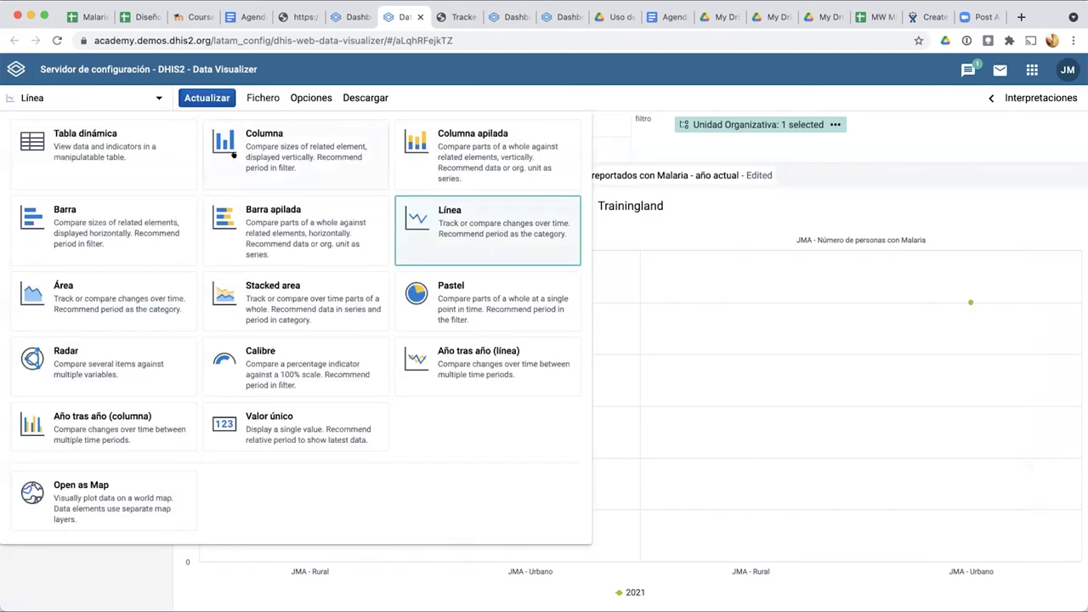
Step: Redraw the malaria data as a bar chart and briefly view the apps list
left_click(128, 217)
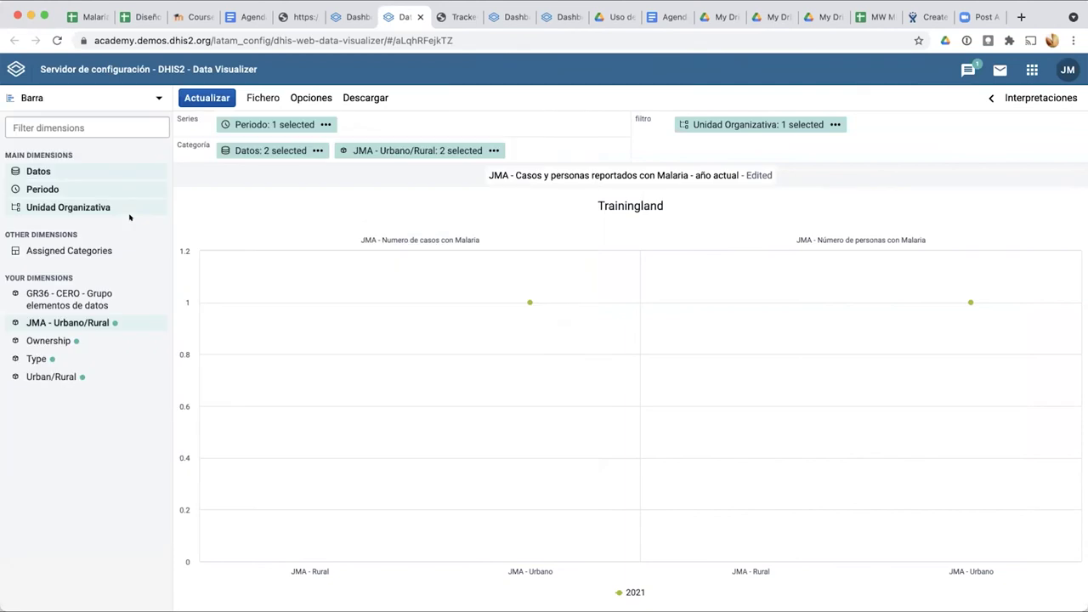
left_click(199, 97)
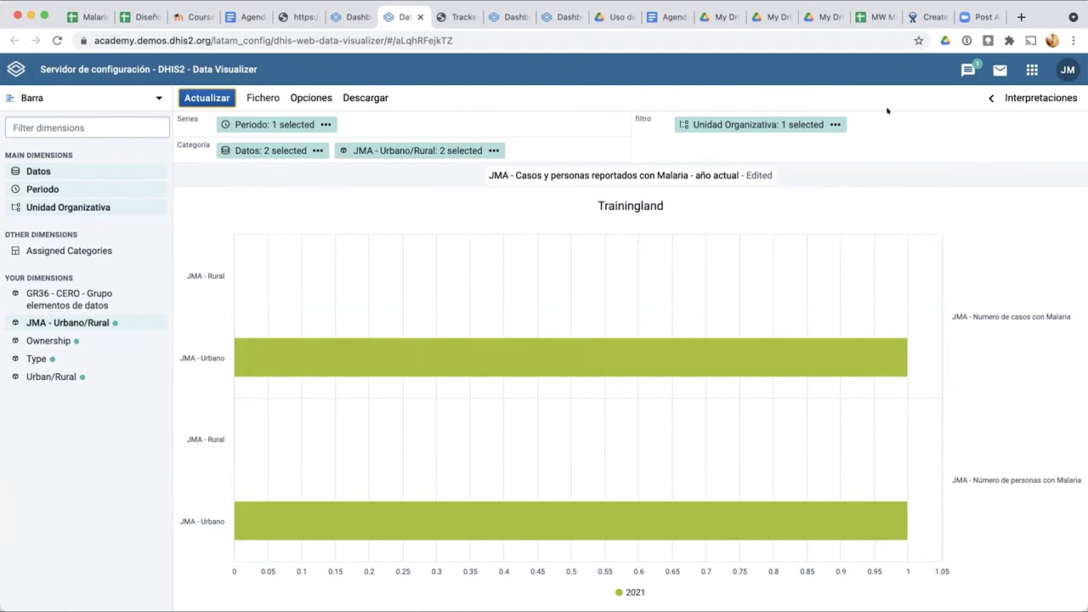
left_click(1030, 68)
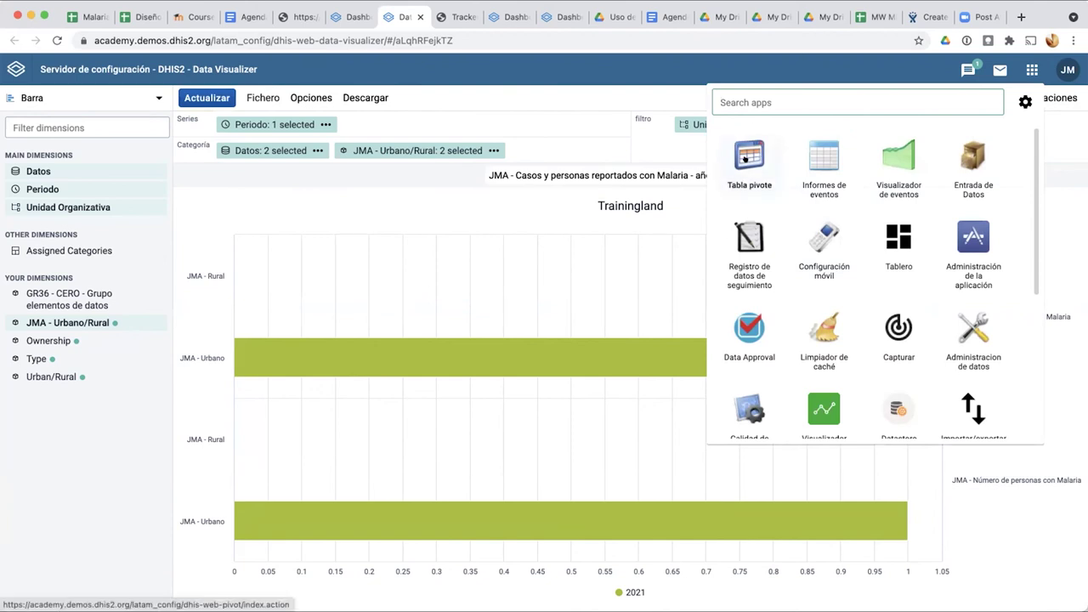
scroll(744, 158, "down", 2)
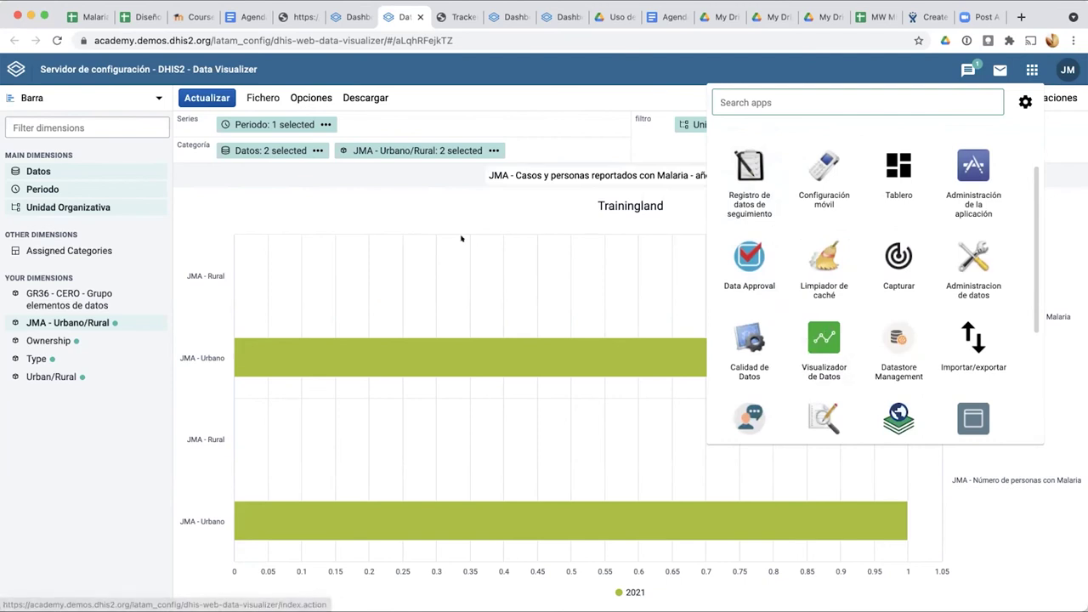
left_click(367, 166)
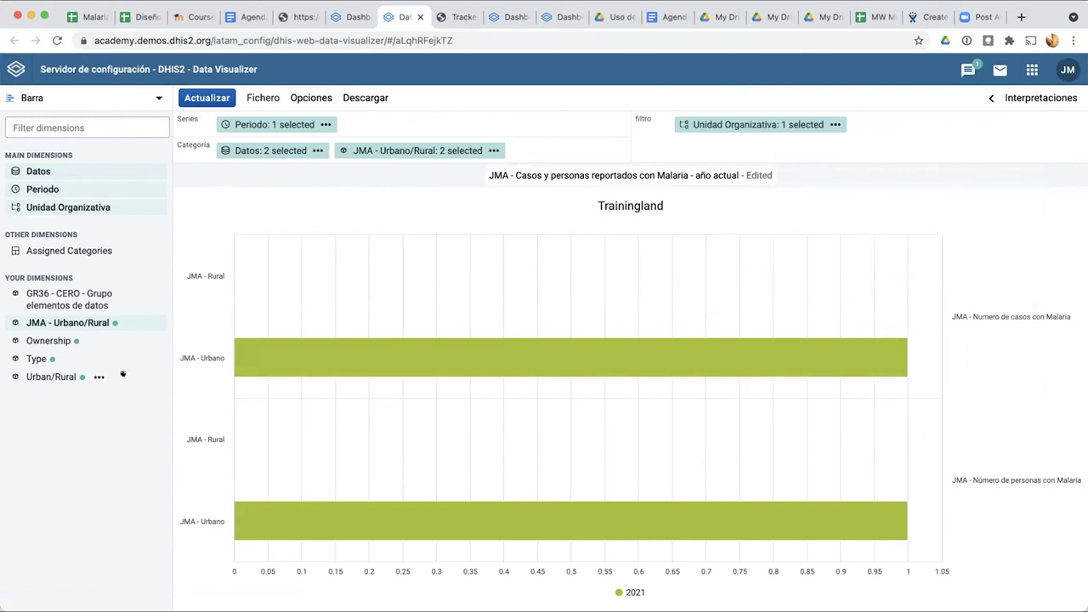
Step: Switch the bar chart to Tabla dinámica and update it
left_click(71, 103)
left_click(58, 138)
left_click(193, 97)
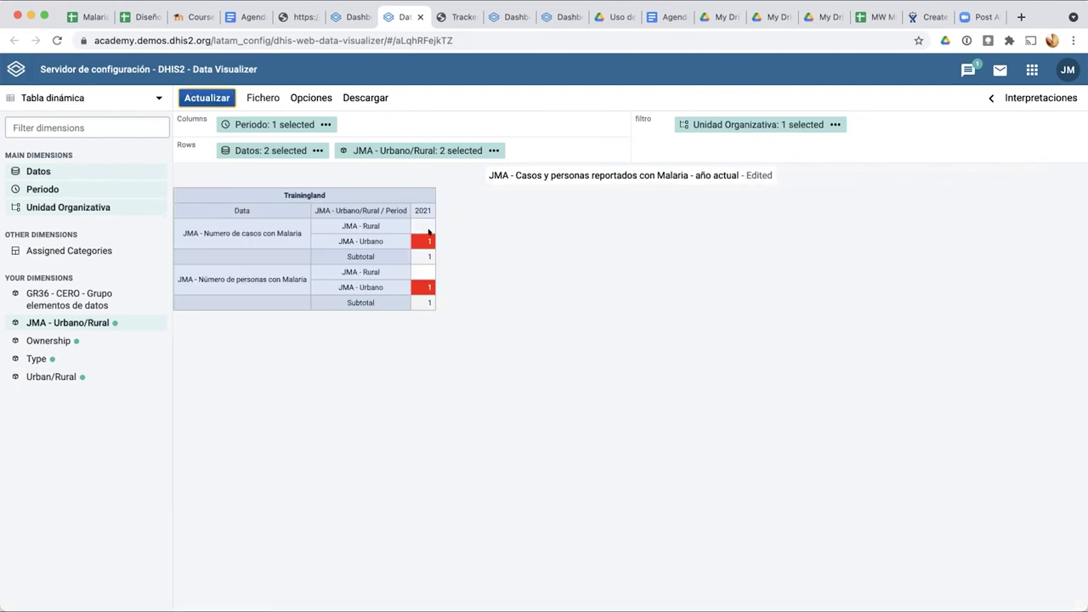
right_click(419, 219)
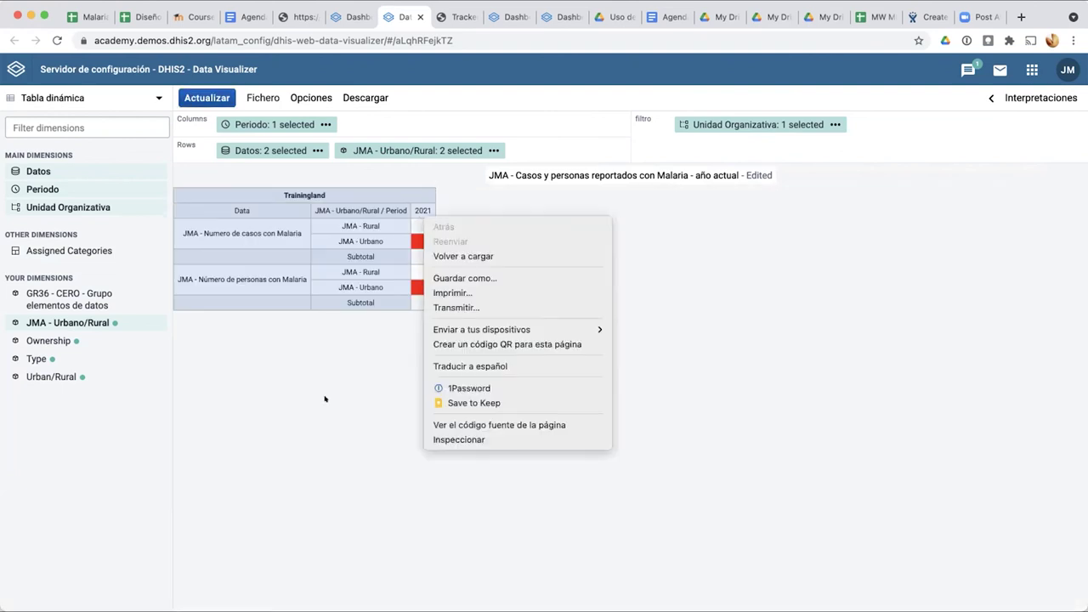
key("Escape")
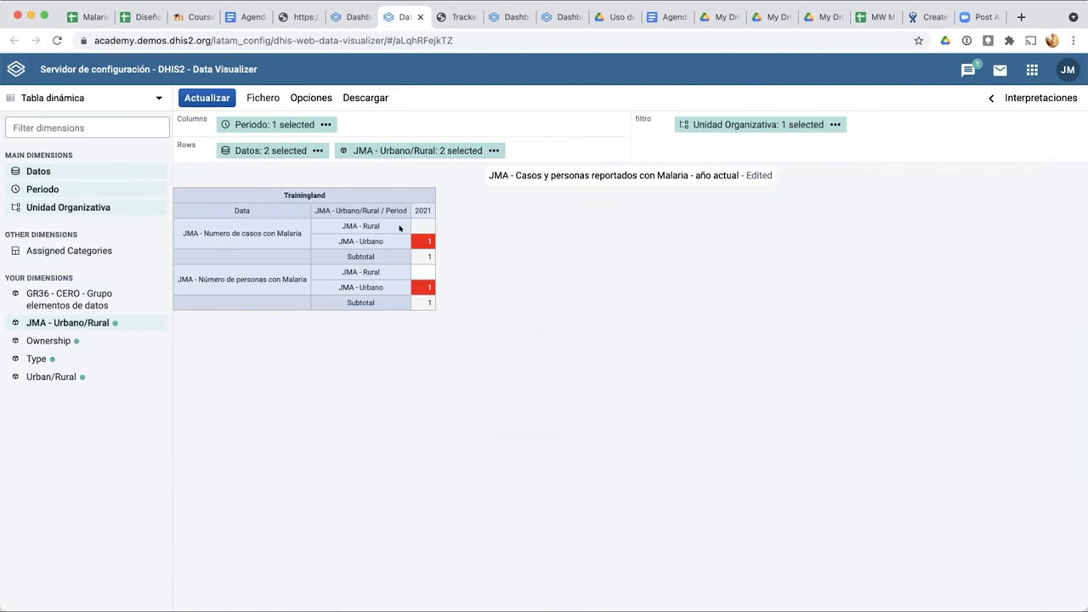
right_click(419, 229)
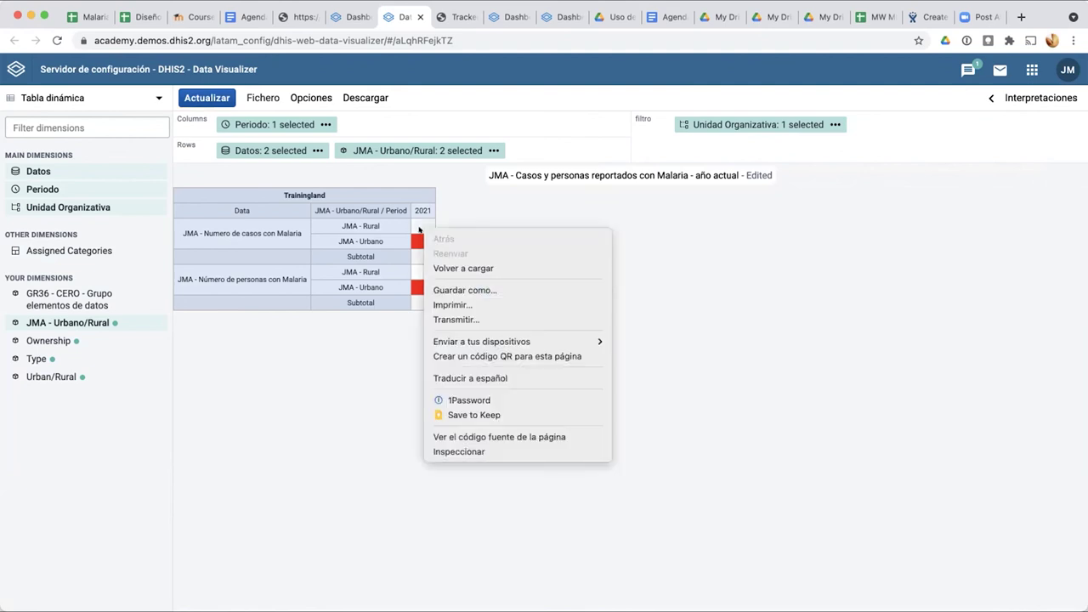
left_click(385, 380)
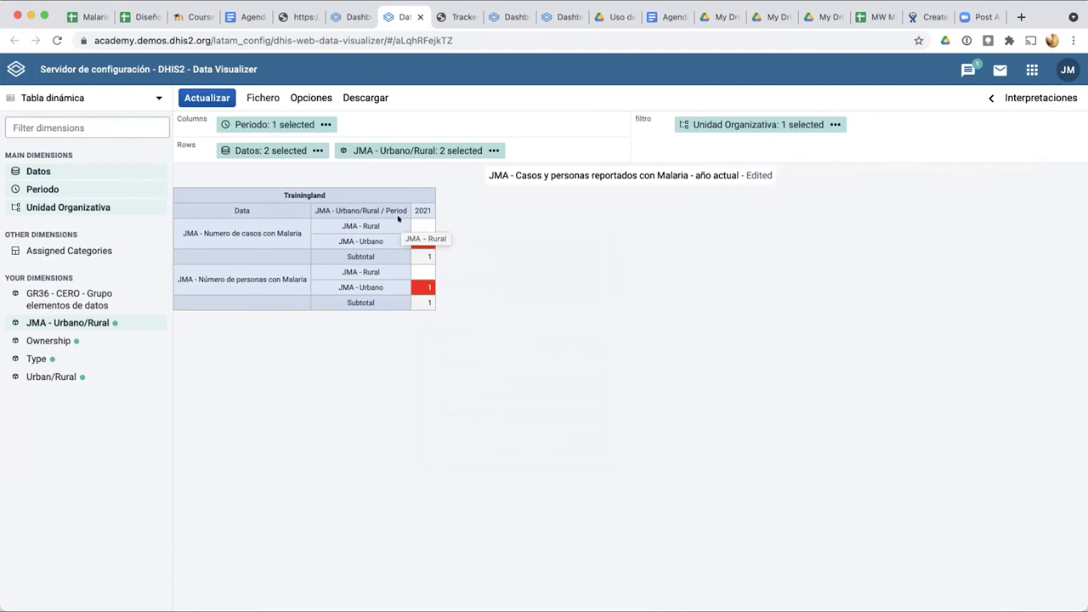
right_click(422, 225)
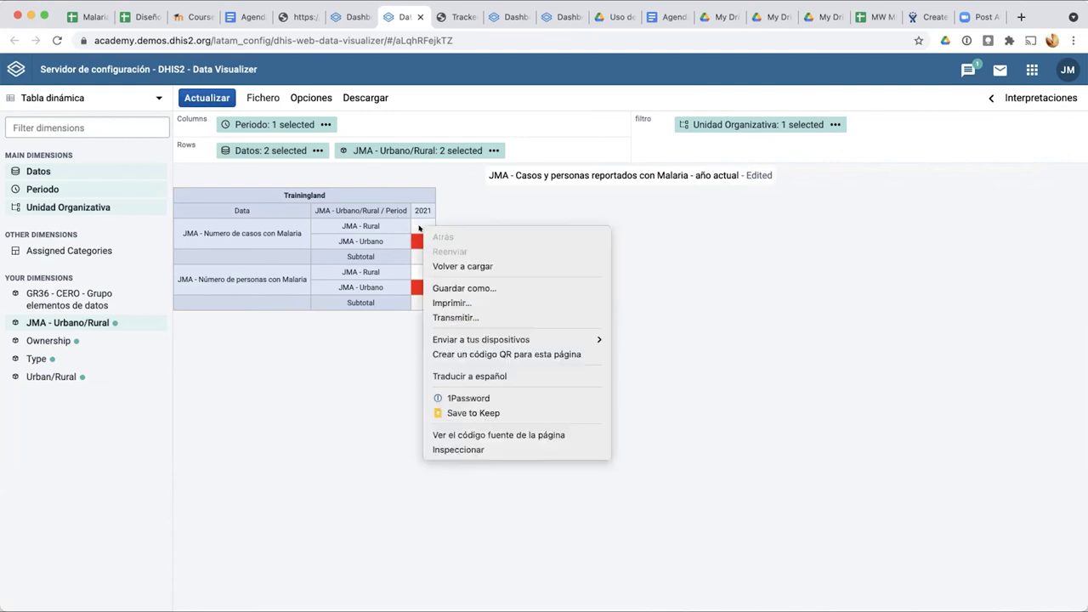
left_click(379, 366)
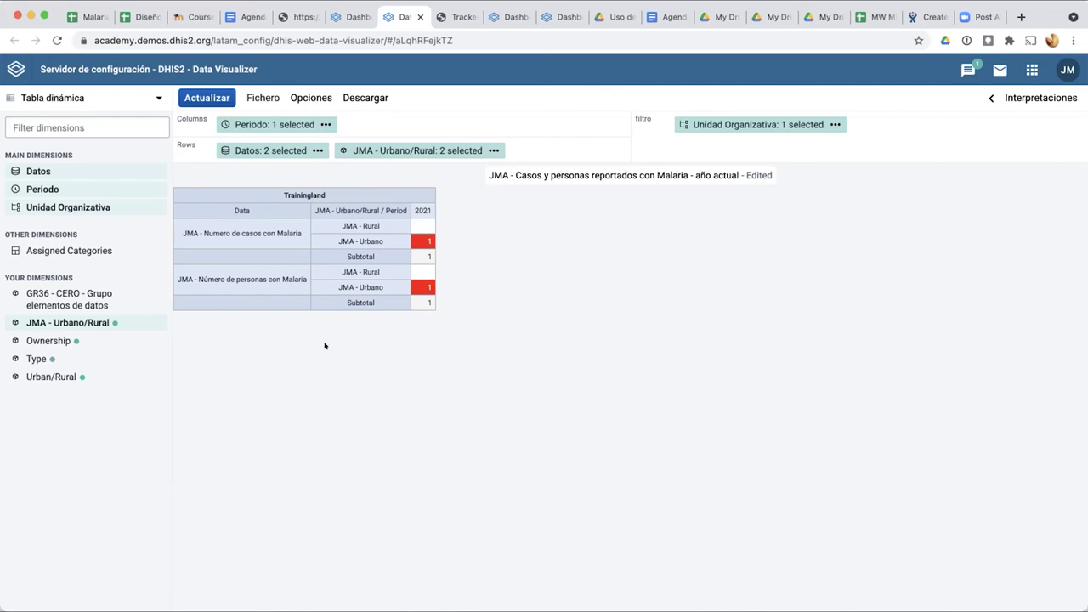
mouse_move(51, 317)
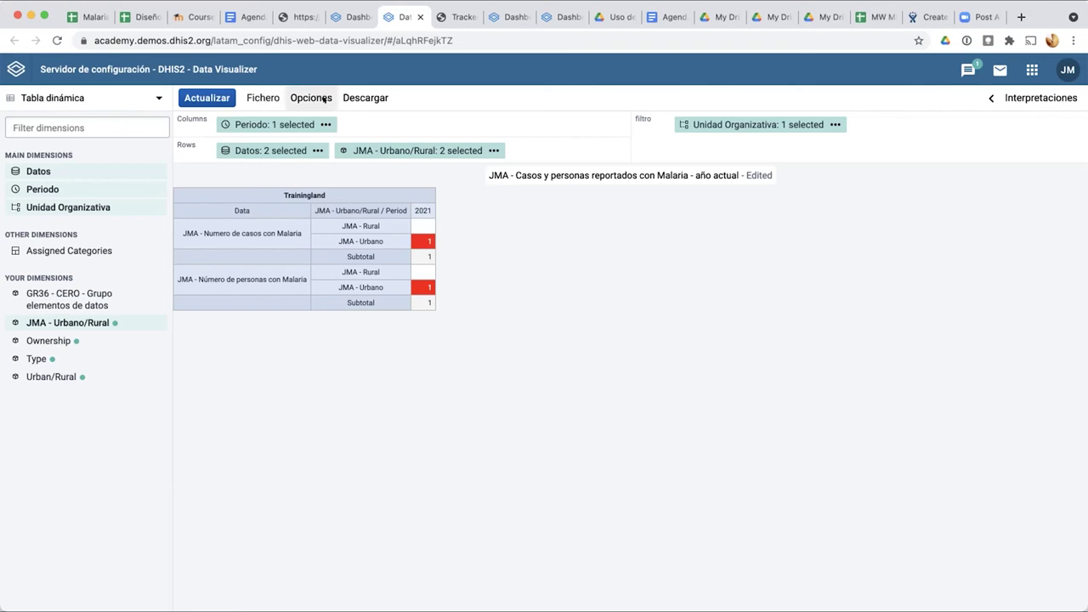
left_click(318, 97)
left_click(694, 540)
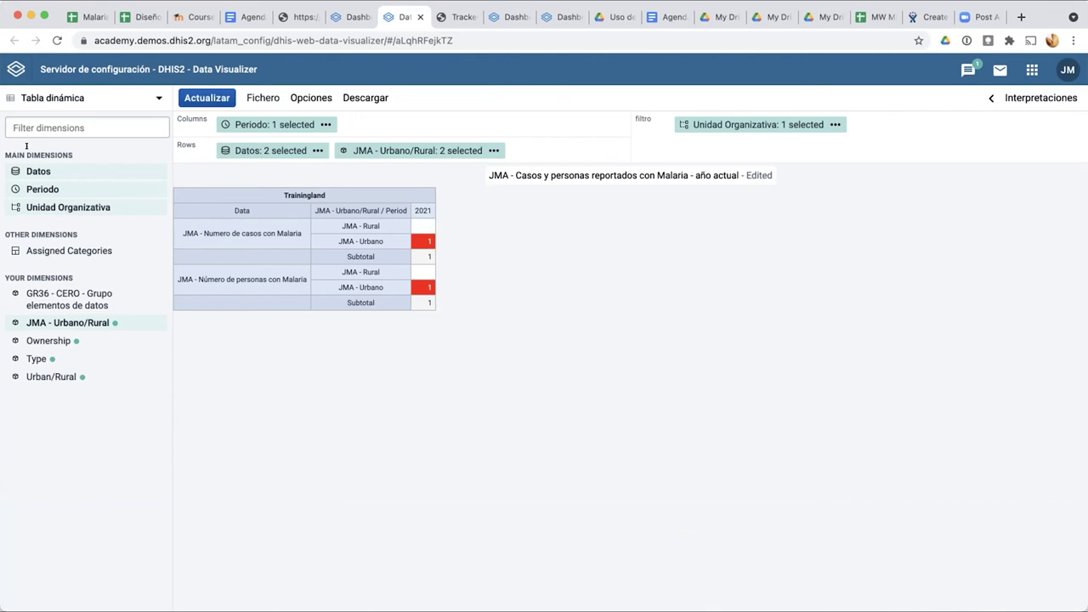
scroll(13, 173, "up", 5)
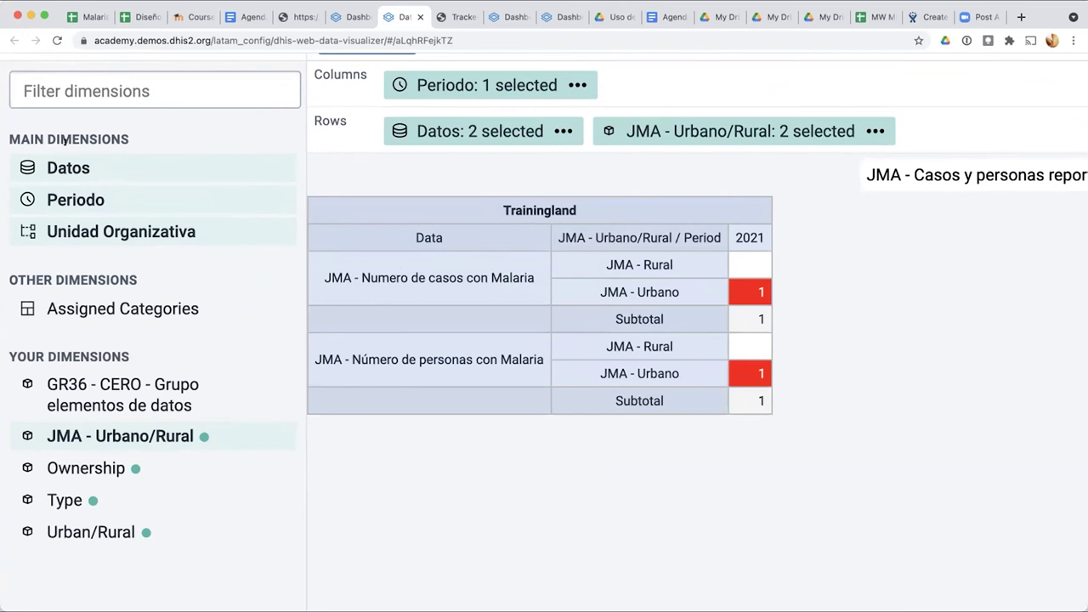
scroll(65, 141, "down", 5)
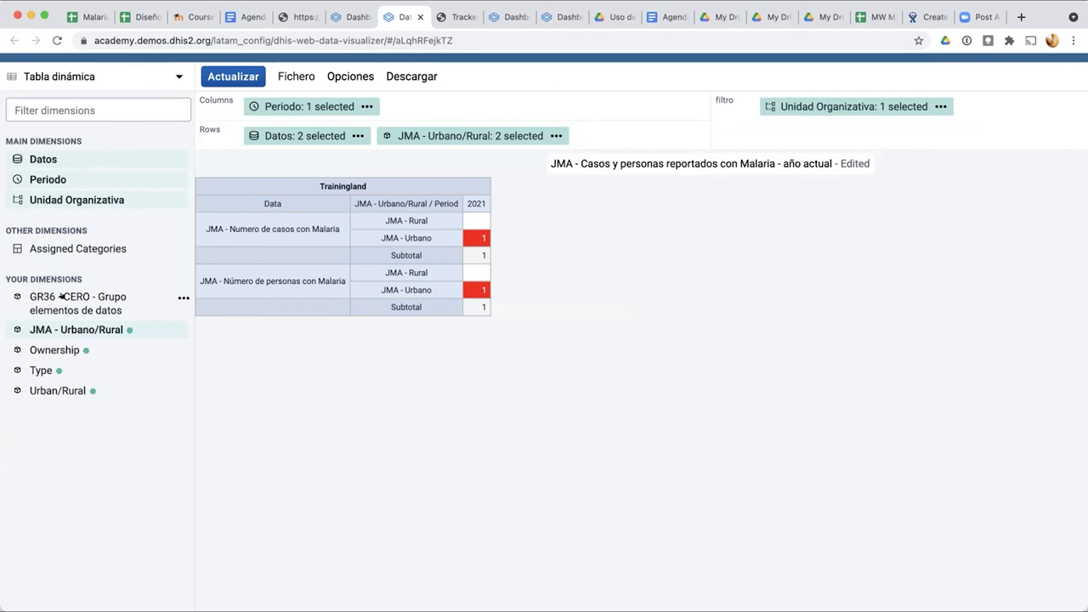
scroll(61, 296, "up", 5)
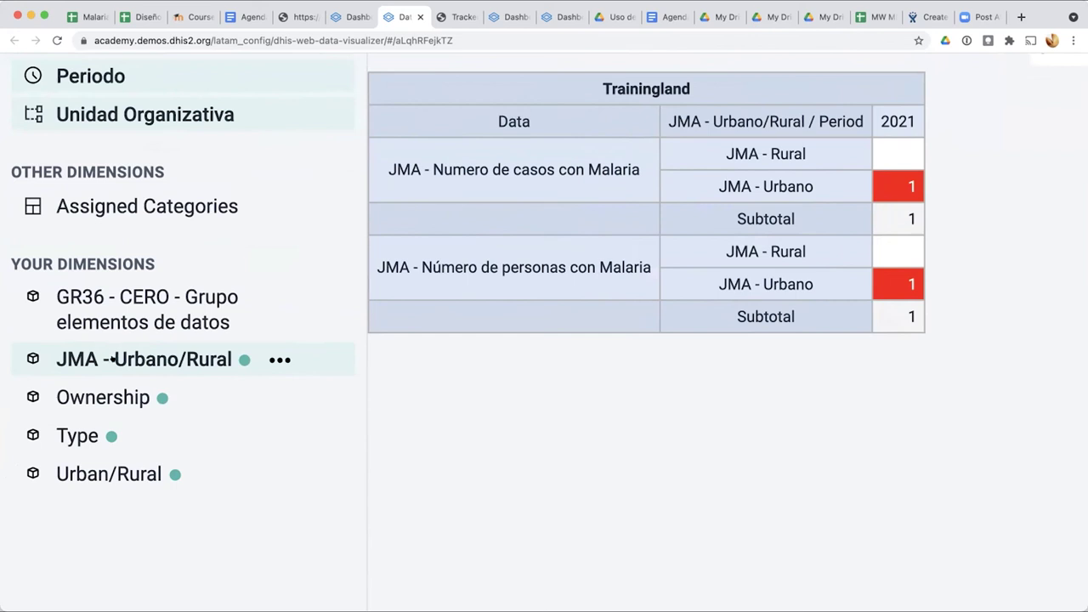
Step: Select JMA - Rural in the JMA - Urbano/Rural dimension, refresh the table, and open Fichero
left_click(162, 363)
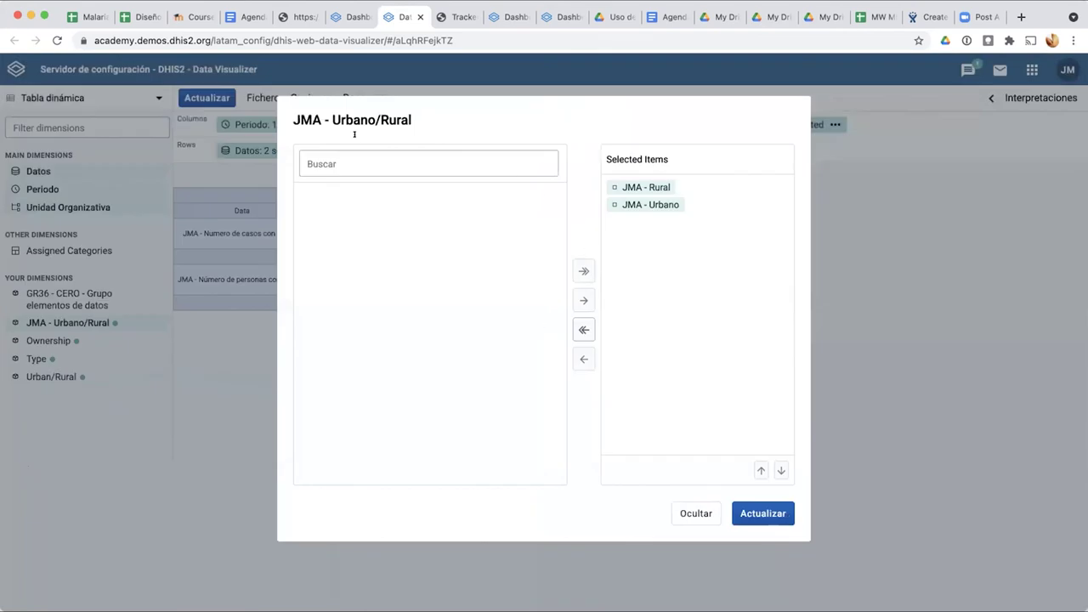
left_click(636, 186)
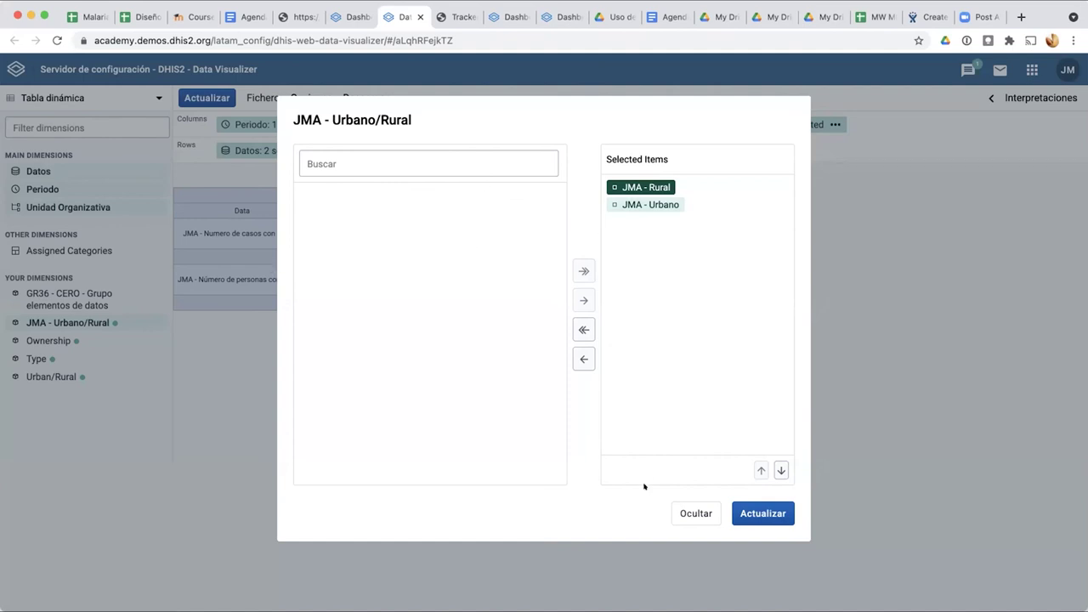
left_click(684, 515)
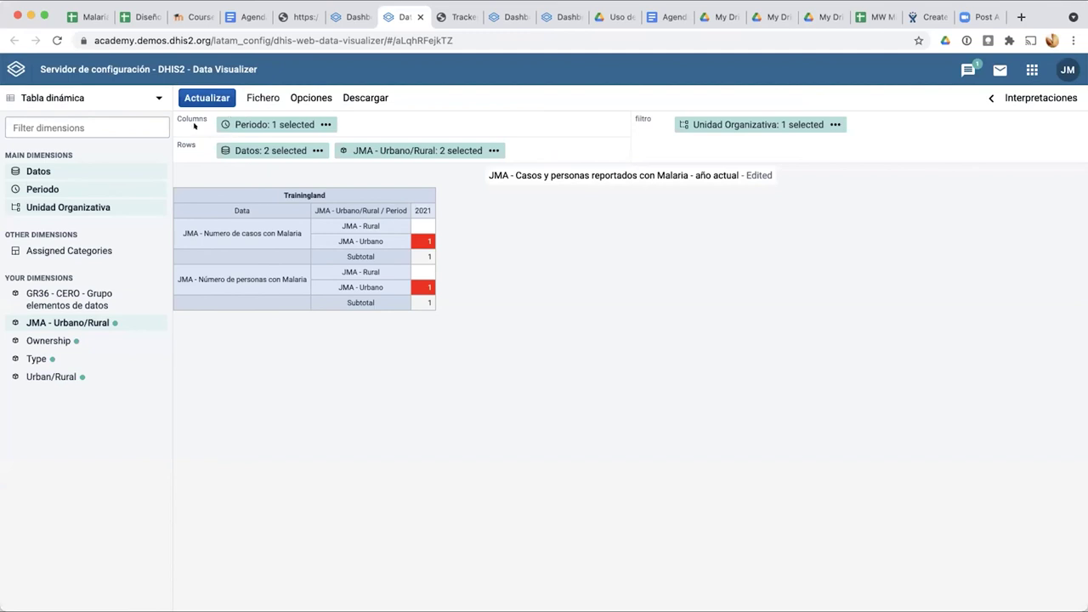
scroll(194, 126, "up", 3)
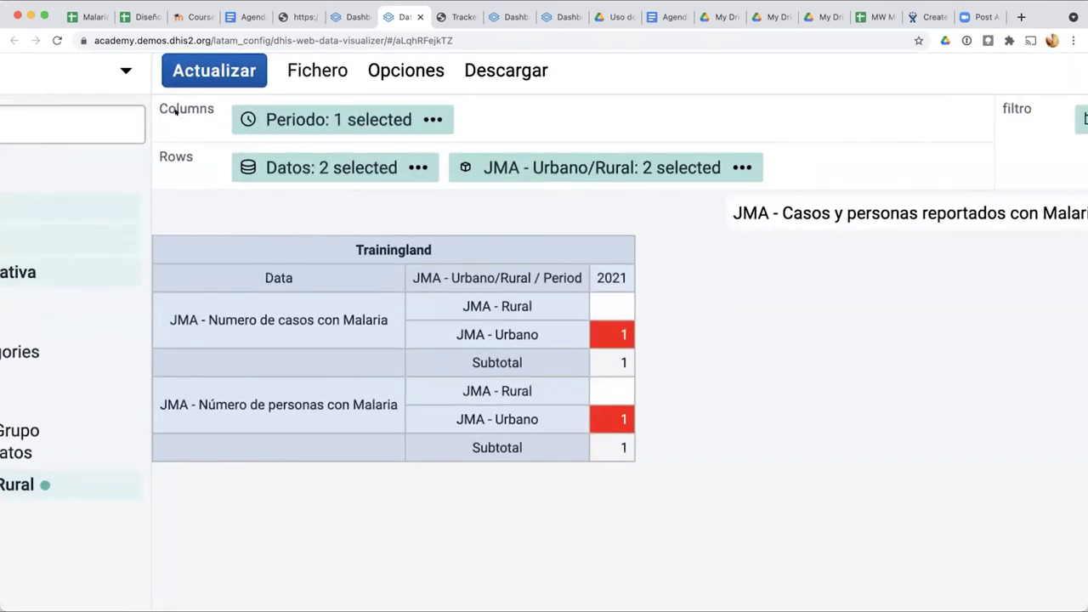
scroll(183, 111, "down", 3)
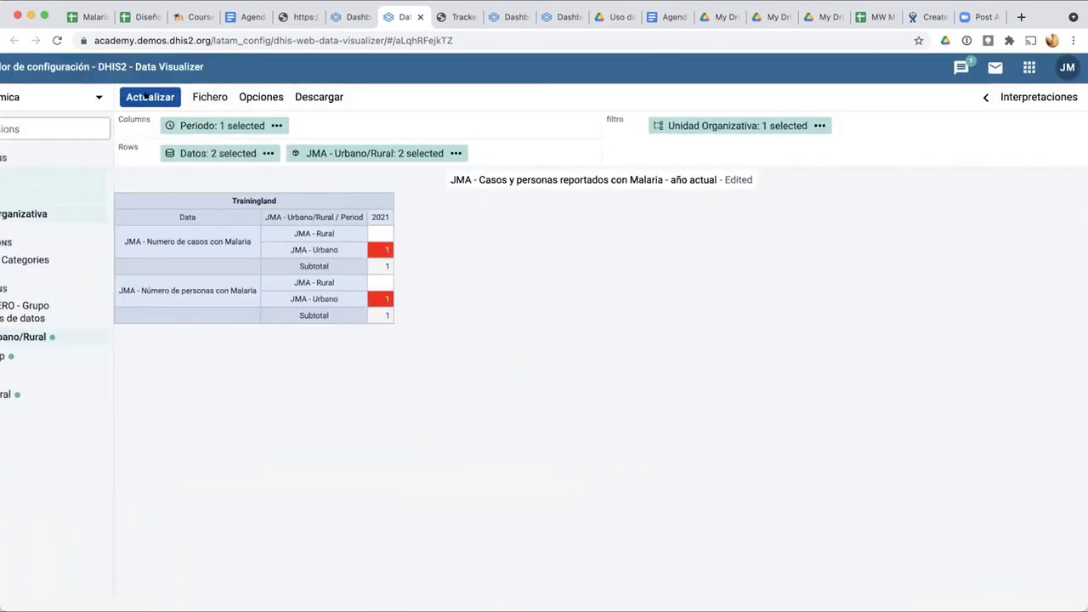
left_click(153, 96)
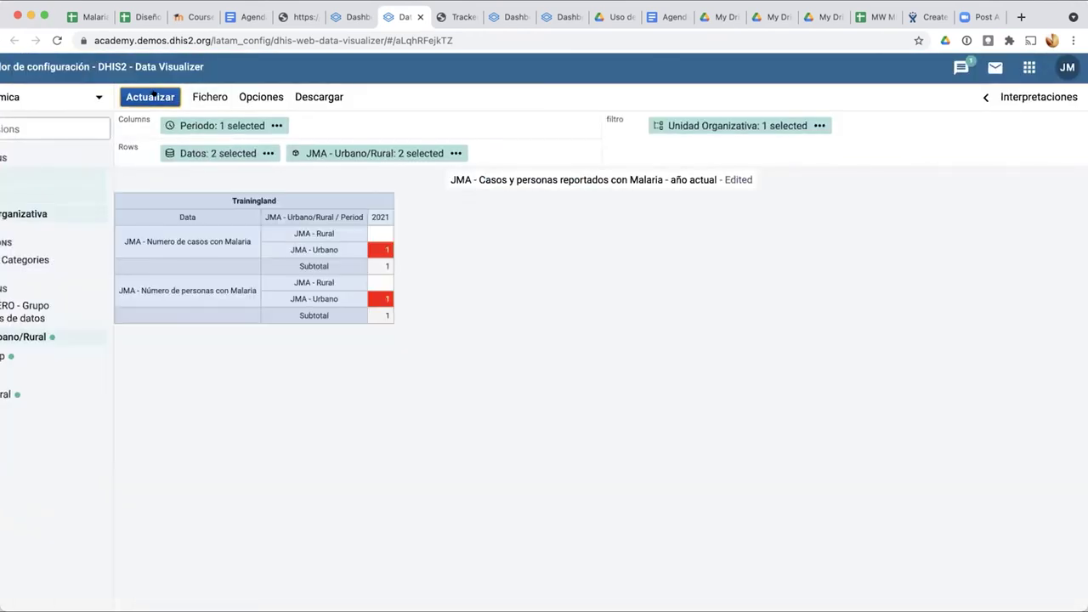
left_click(205, 98)
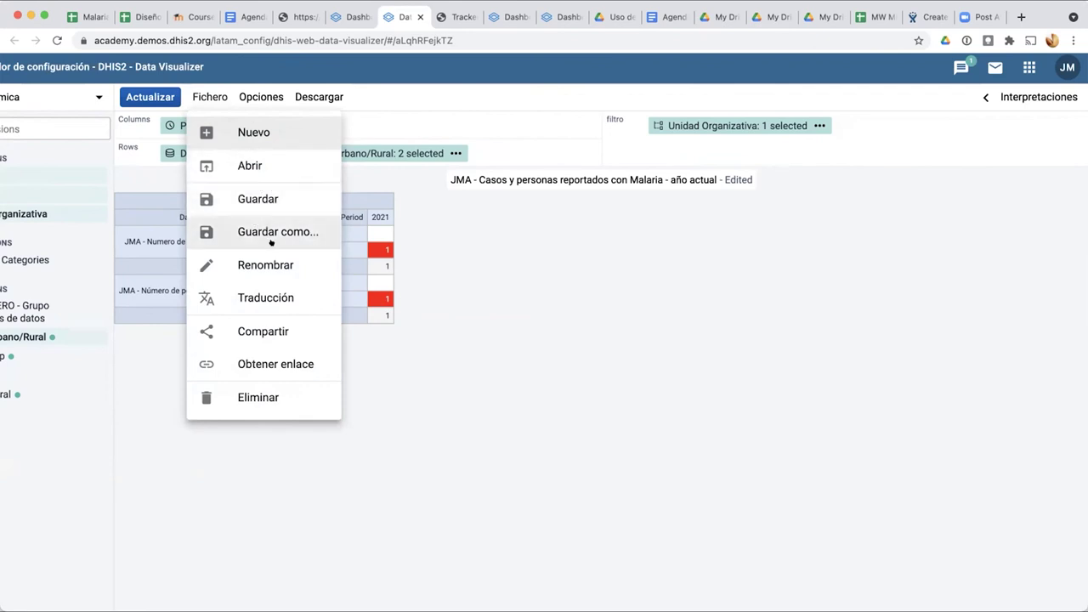
left_click(268, 266)
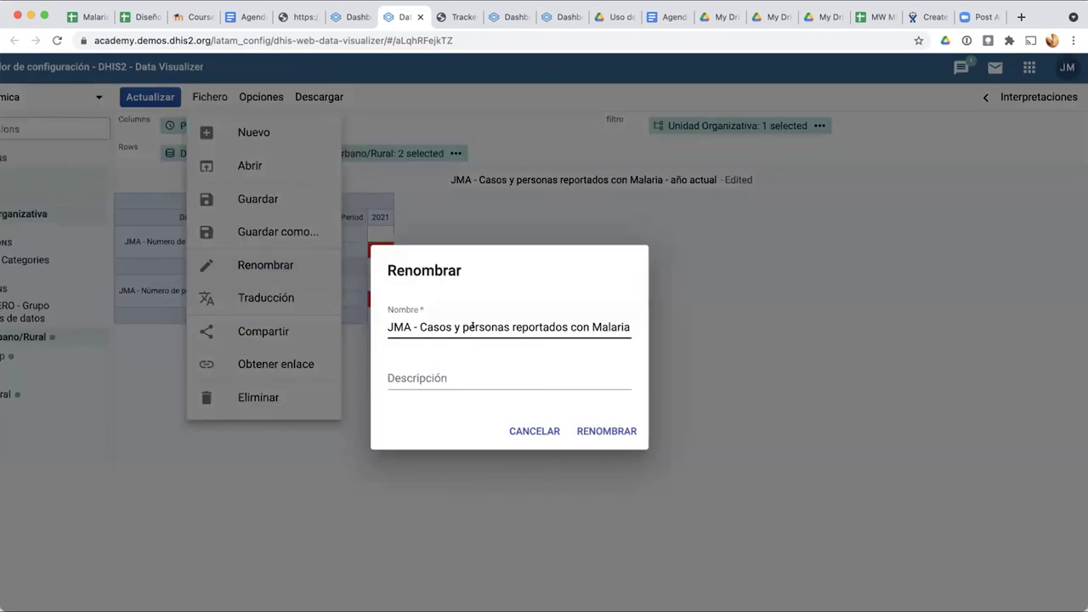
left_click(461, 323)
key("super+Right")
key("super+Left")
left_click(544, 367)
left_click(539, 431)
left_click(206, 96)
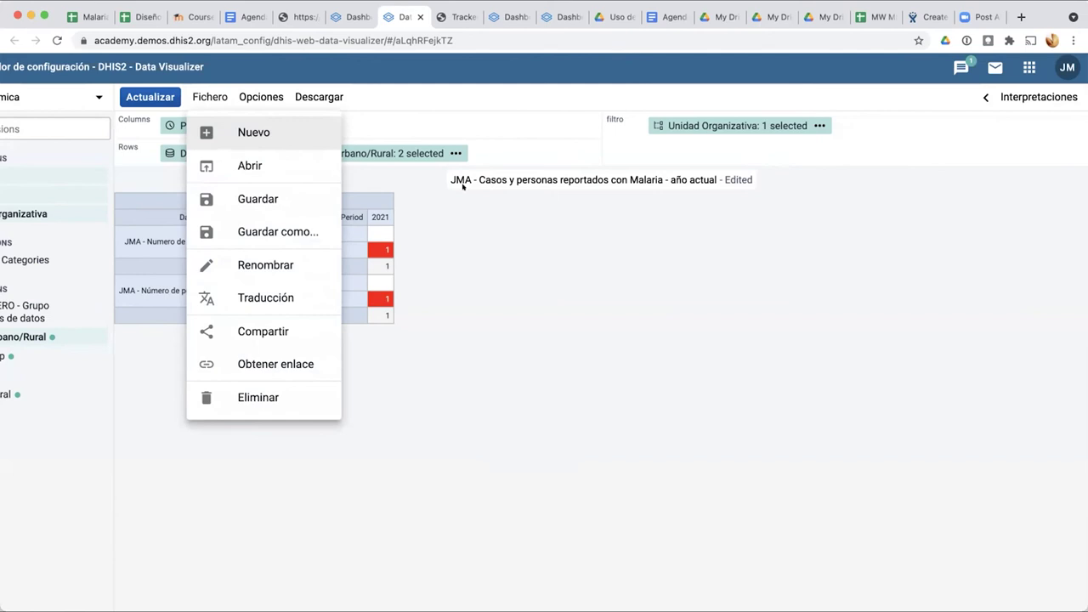
left_click(250, 166)
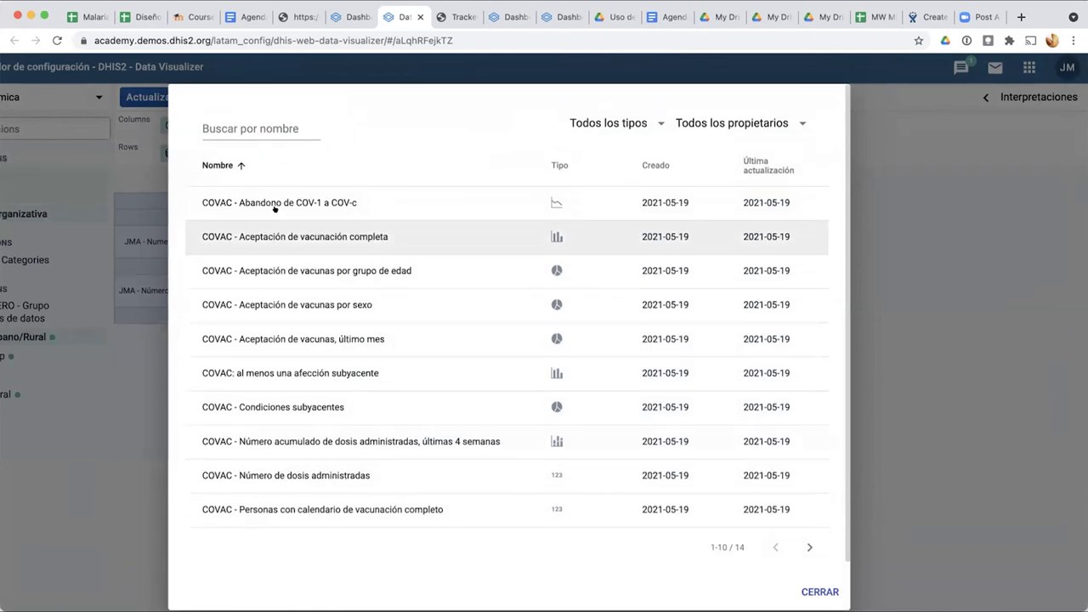
left_click(269, 132)
type("JM")
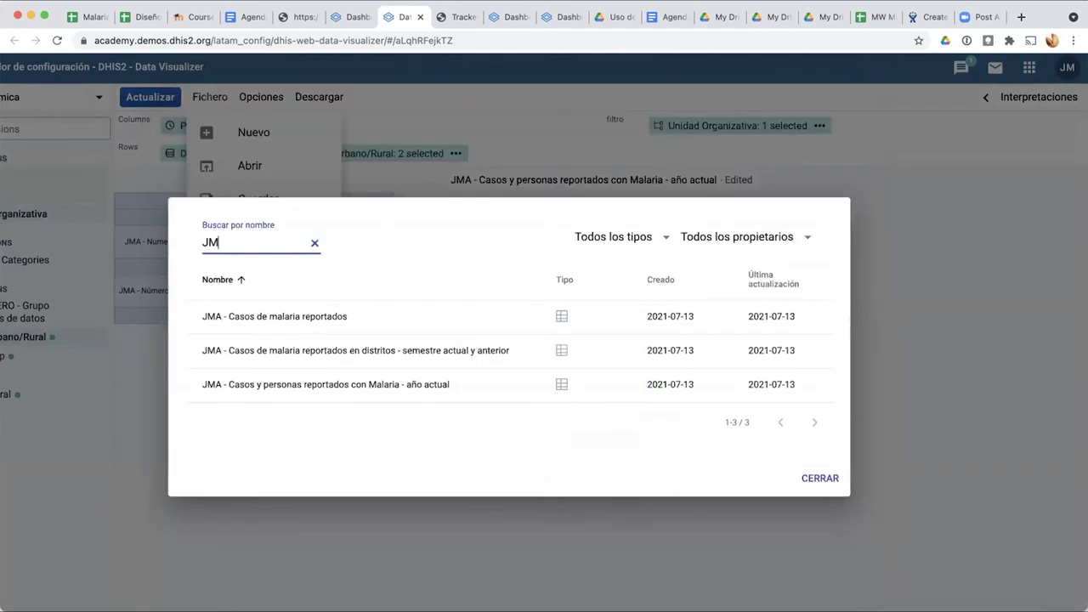
left_click(281, 317)
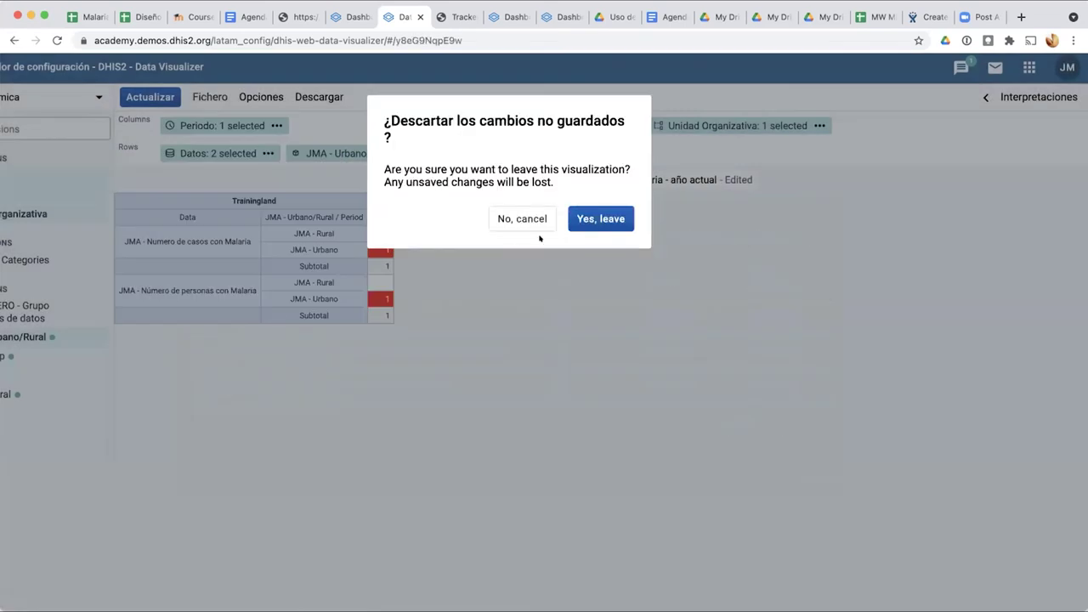
left_click(581, 222)
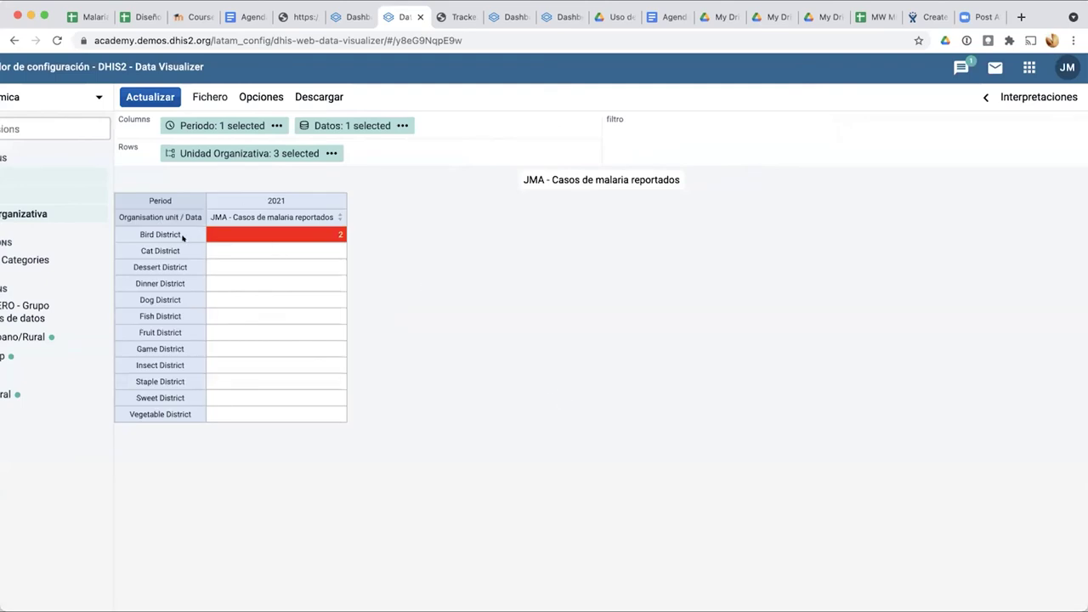
scroll(184, 226, "up", 3)
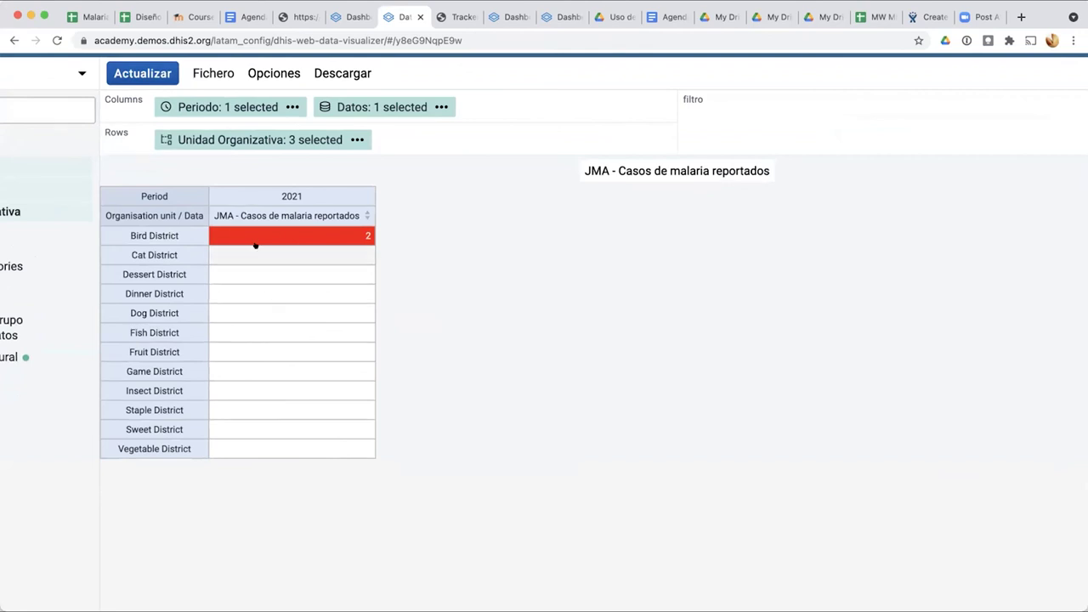
scroll(255, 244, "down", 3)
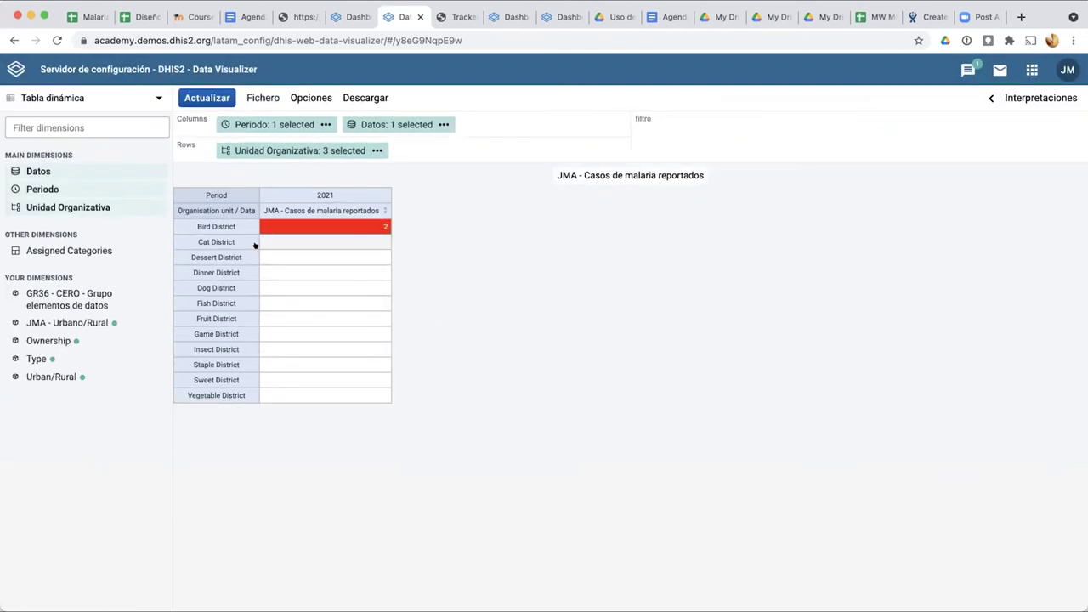
Step: Open the name translation settings under Fichero > Traducción and choose English
left_click(261, 94)
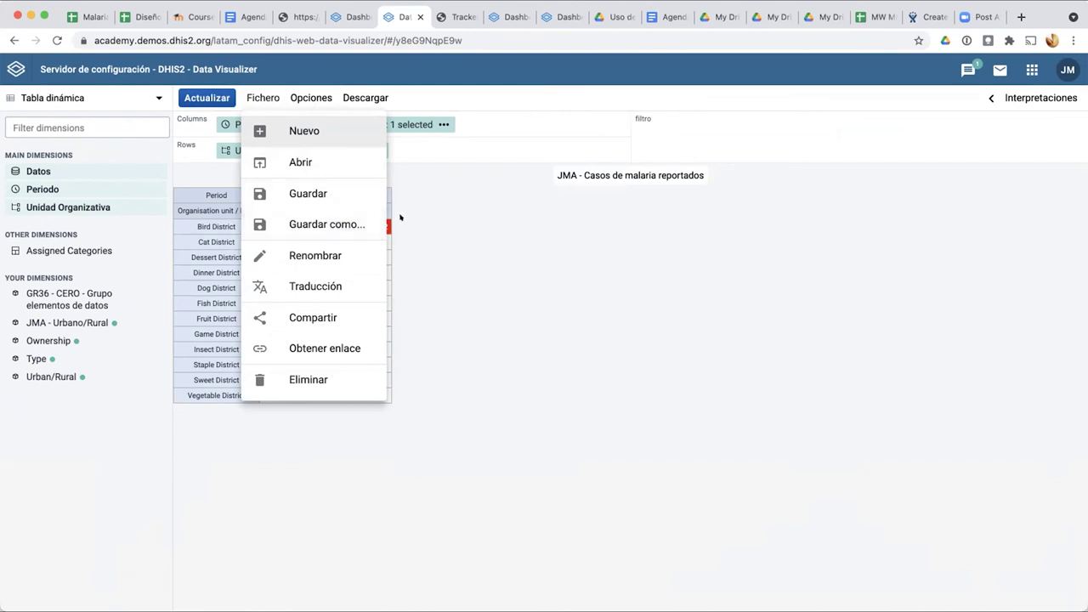
left_click(450, 241)
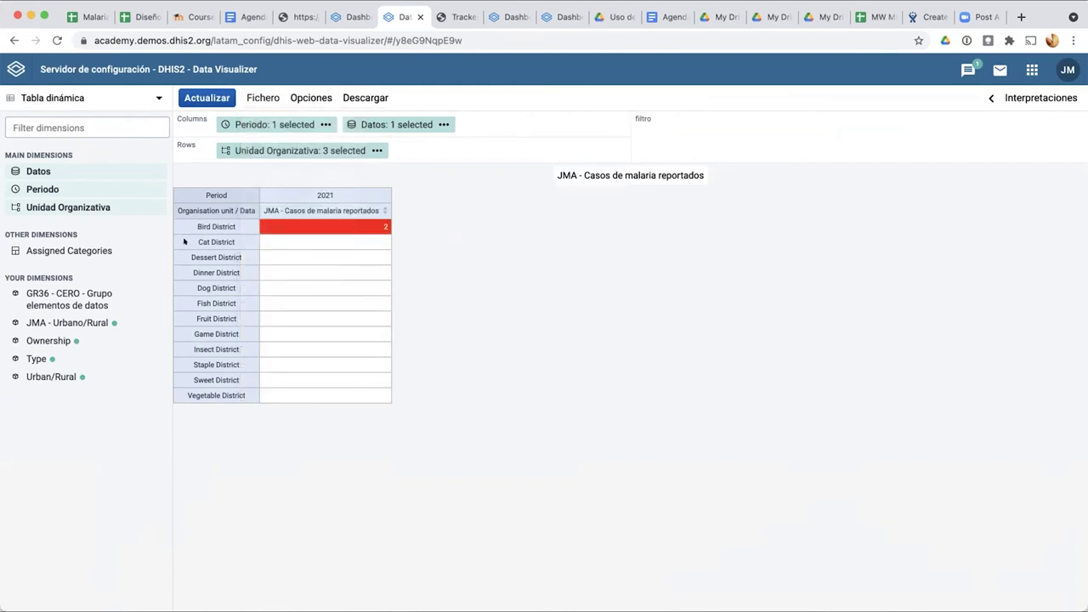
left_click(259, 97)
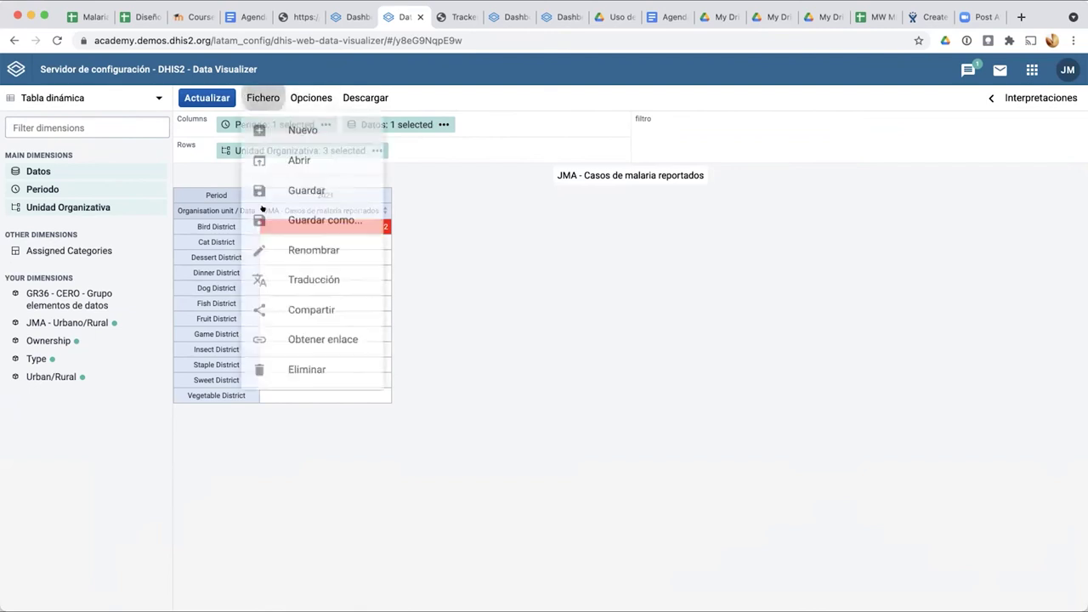
left_click(315, 290)
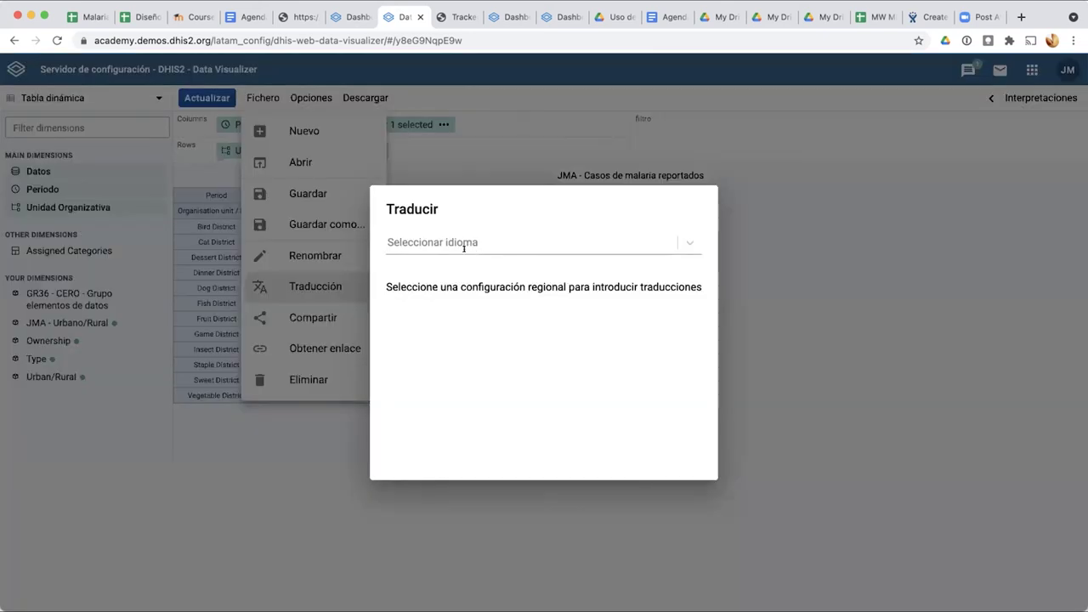
left_click(495, 247)
scroll(485, 372, "down", 5)
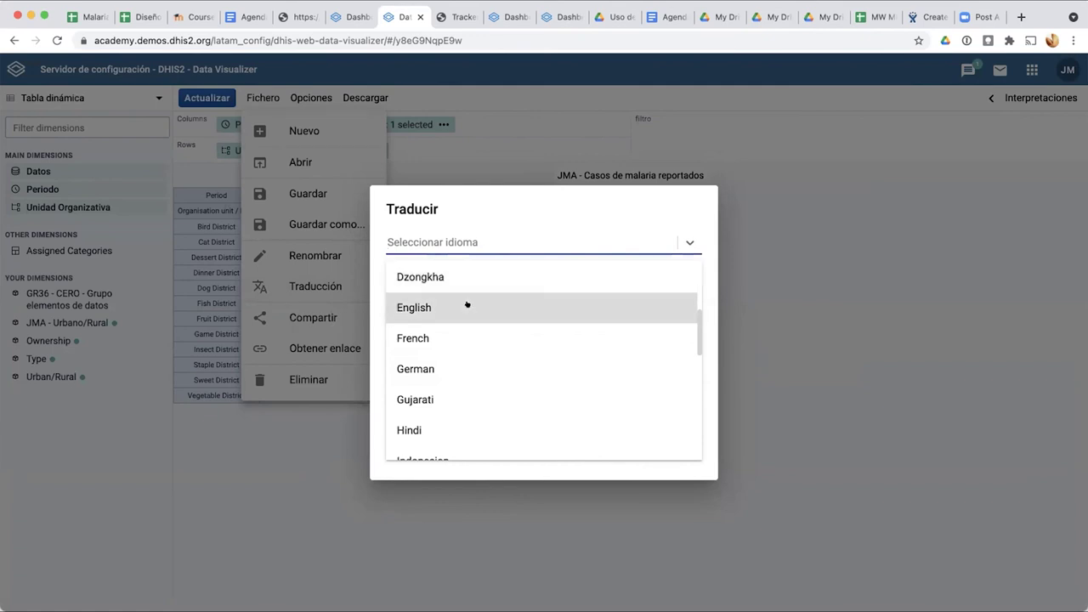
left_click(467, 306)
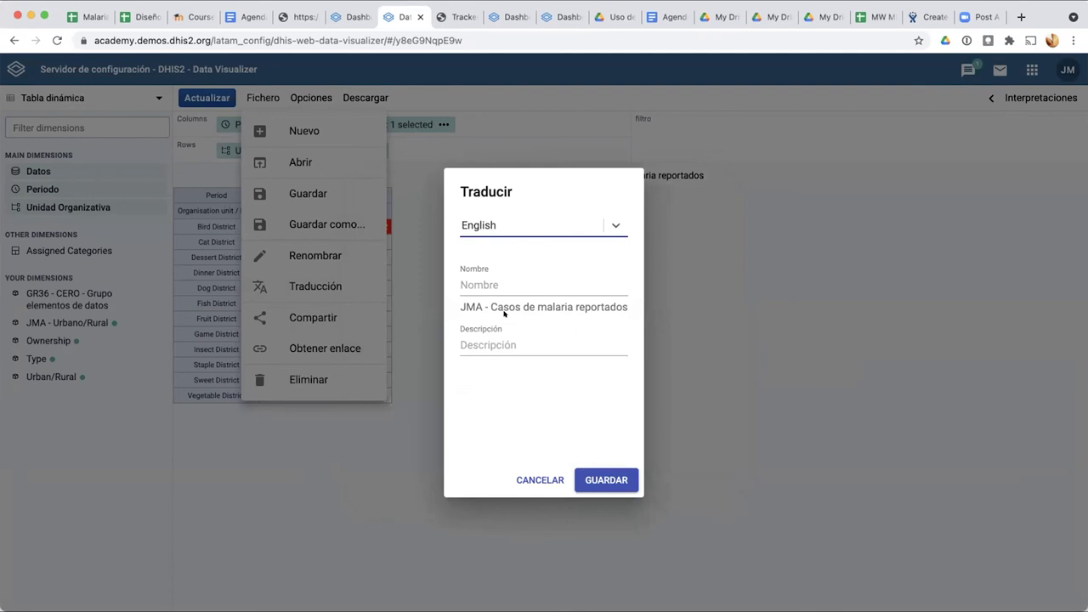
Step: Enter 'JMA - Reported cases of malaria' as the English name and save it
left_click(473, 285)
type("JMA - Cases of")
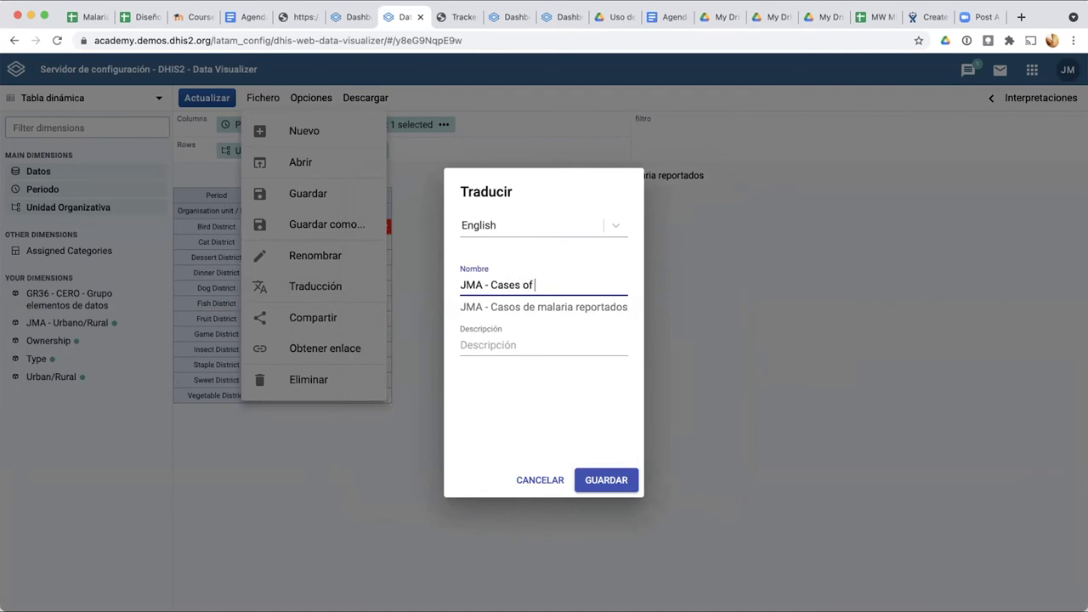
key("BackSpace")
key("BackSpace")
key("BackSpace")
key("BackSpace")
key("BackSpace")
key("BackSpace")
key("BackSpace")
key("BackSpace")
key("BackSpace")
type("Reported cases of malaria")
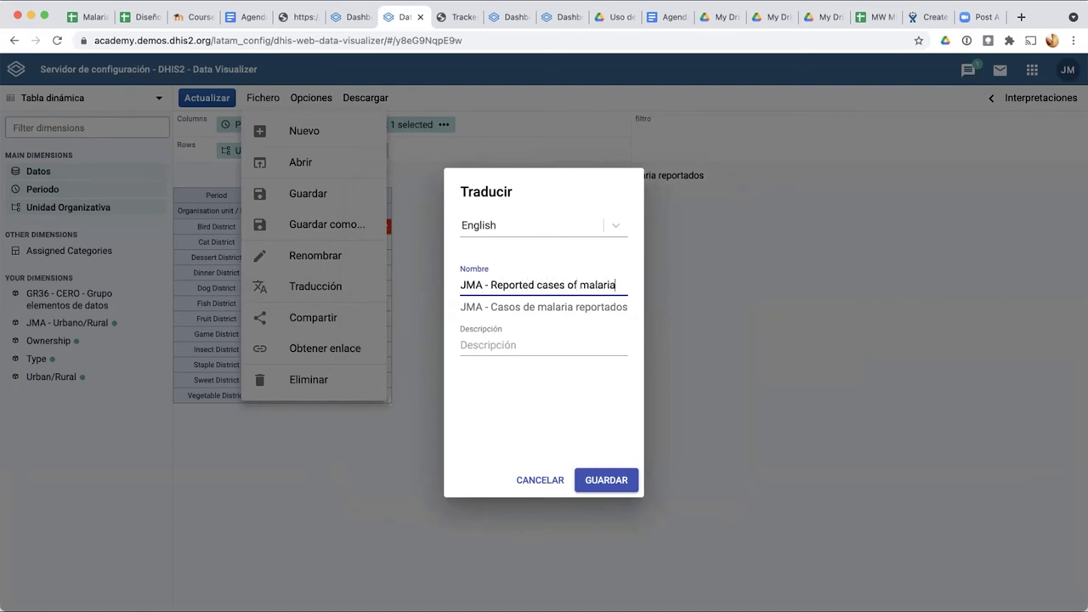
left_click(613, 474)
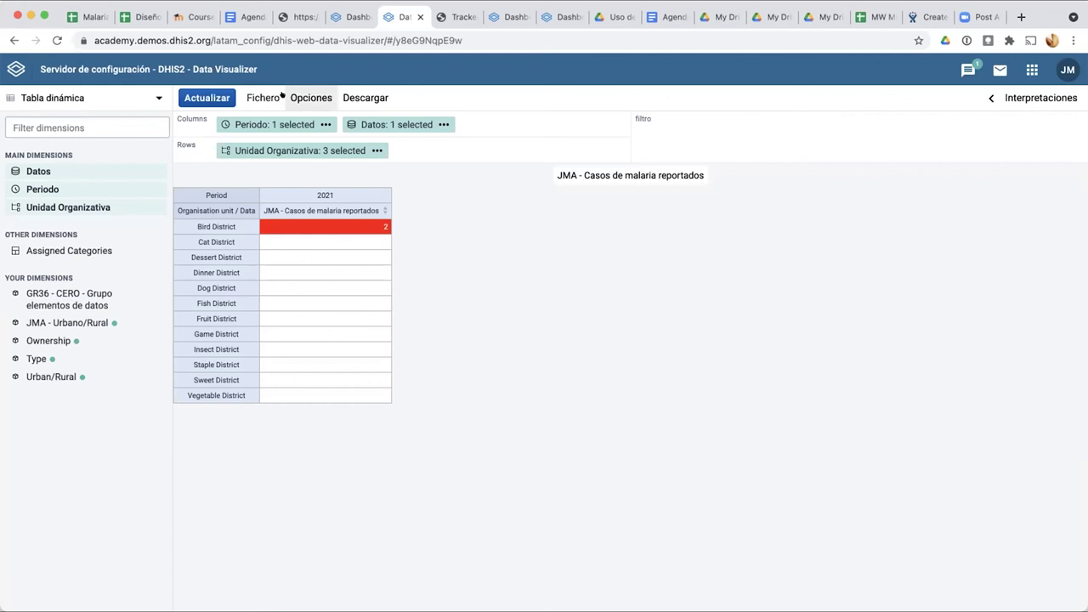
Step: Set public access to Solo lectura in the pivot table's sharing settings and close them
left_click(250, 95)
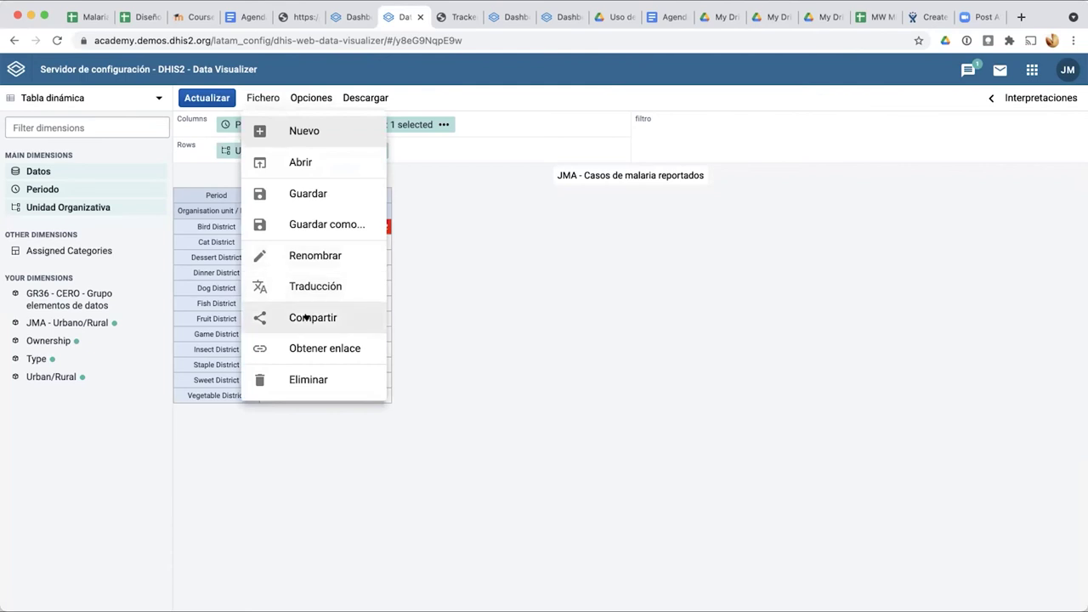
left_click(313, 318)
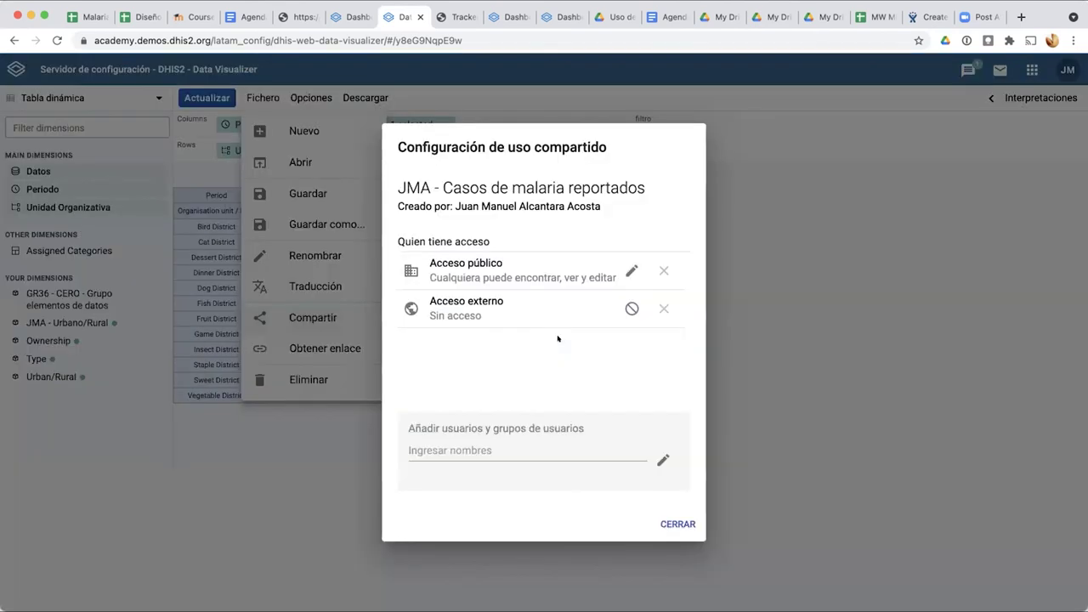
left_click(625, 266)
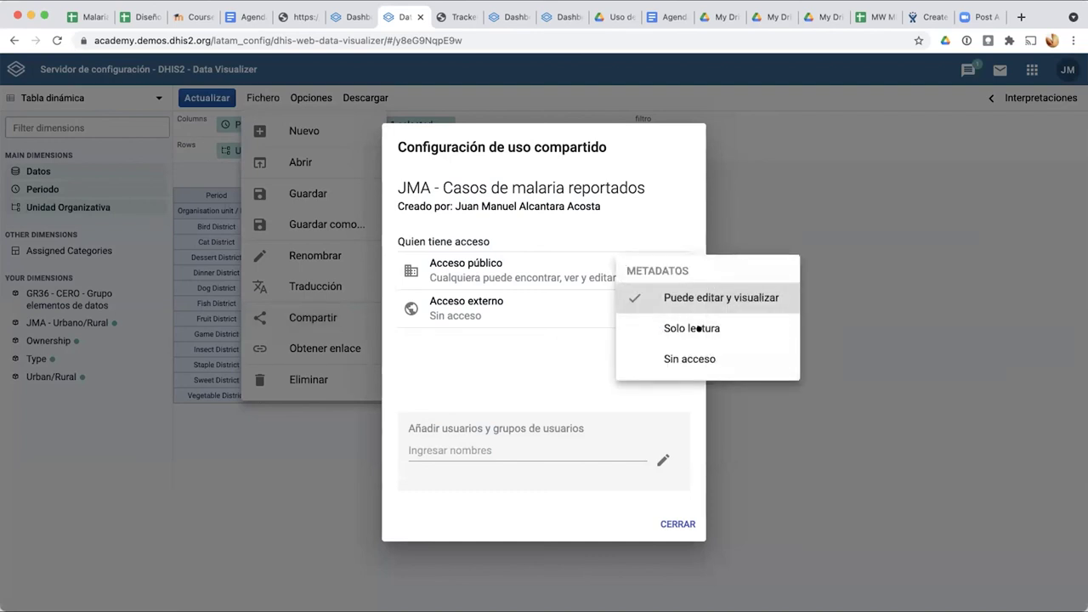
left_click(662, 189)
left_click(631, 271)
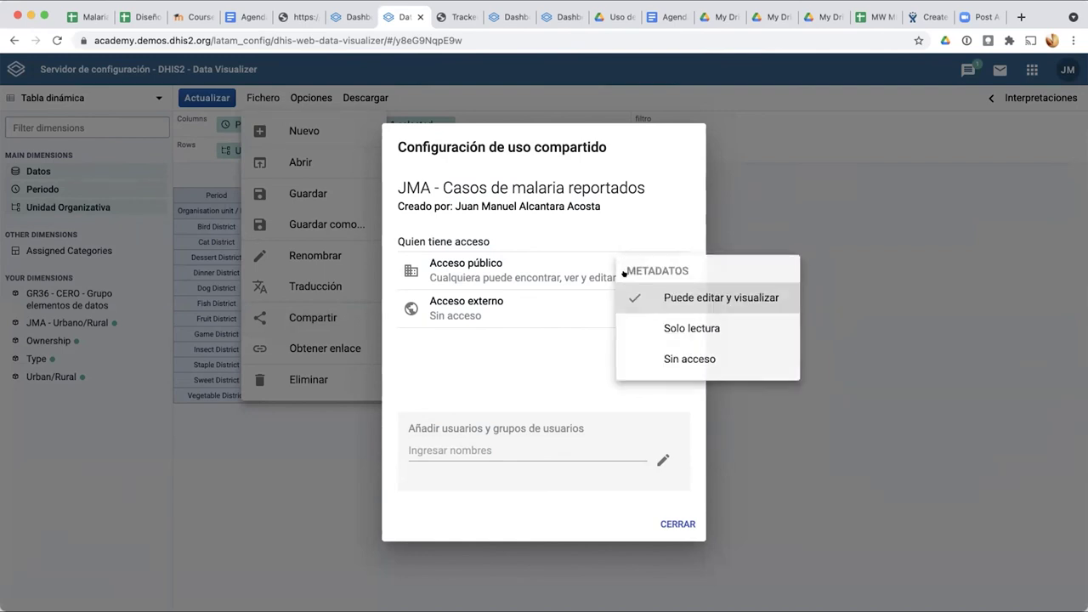
left_click(657, 328)
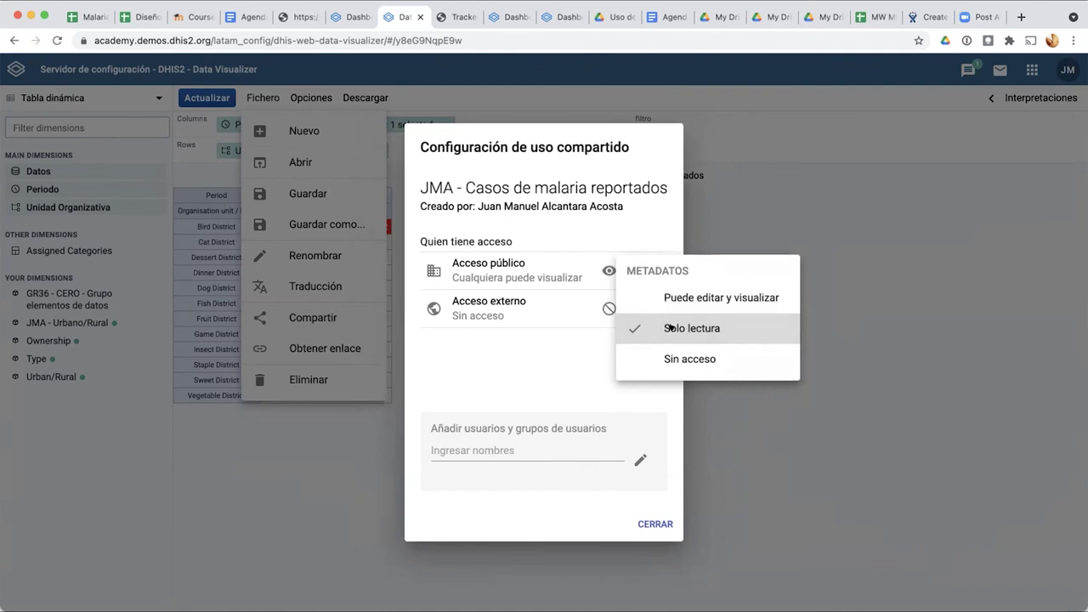
left_click(546, 345)
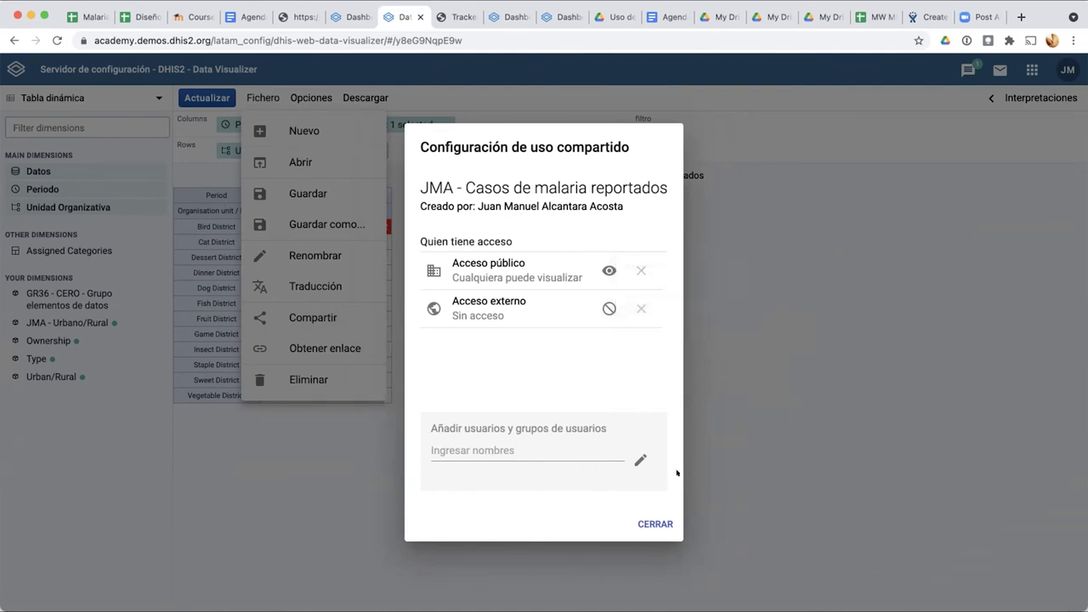
left_click(645, 523)
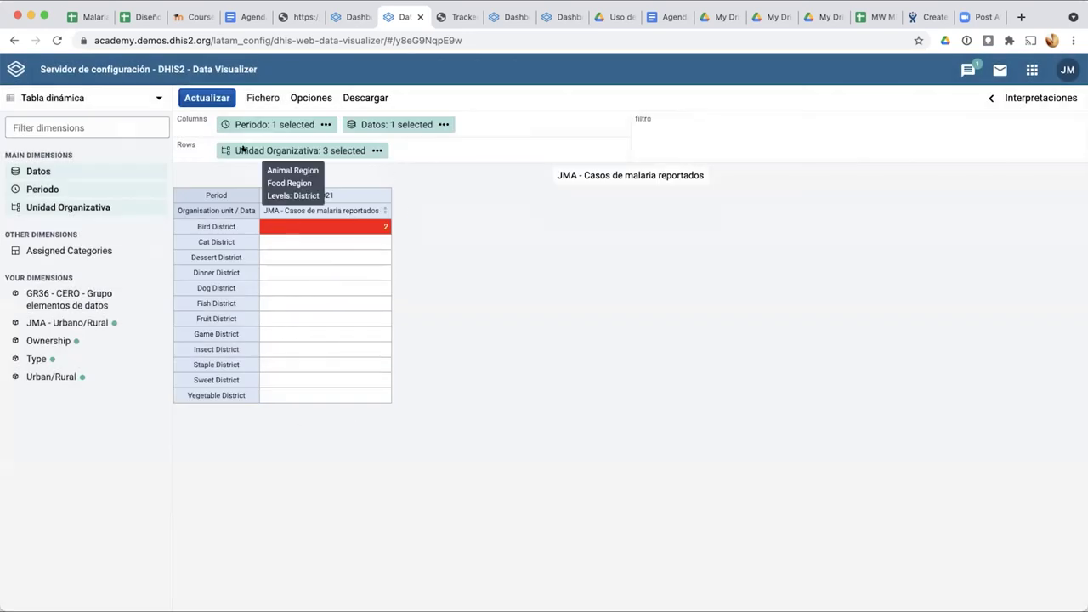
Step: Copy the pivot table's direct link address from Obtener enlace and close the link window
left_click(252, 96)
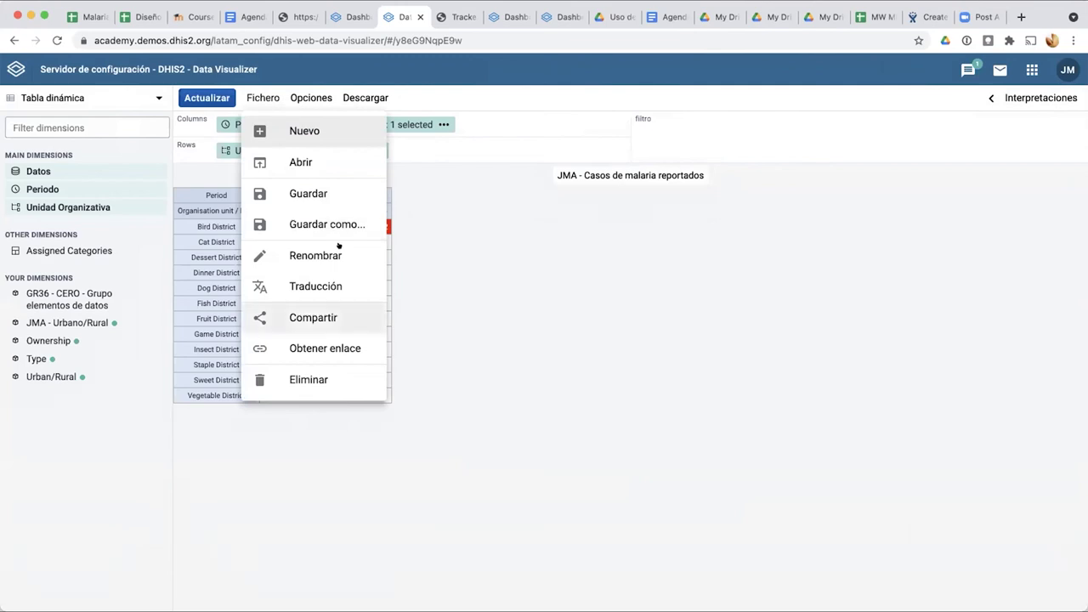
left_click(331, 343)
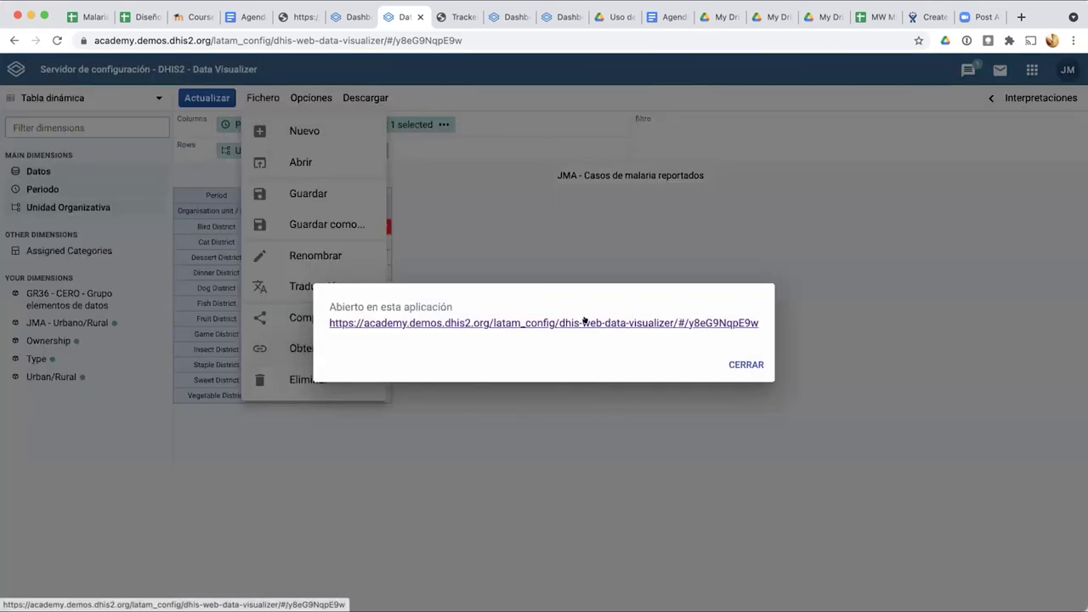
right_click(589, 322)
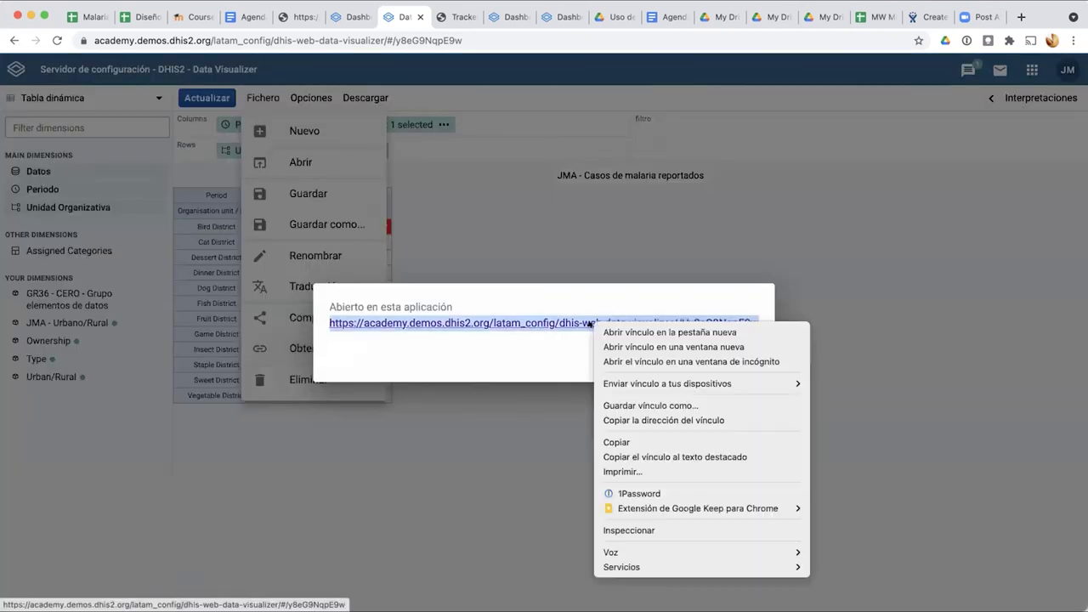
left_click(610, 415)
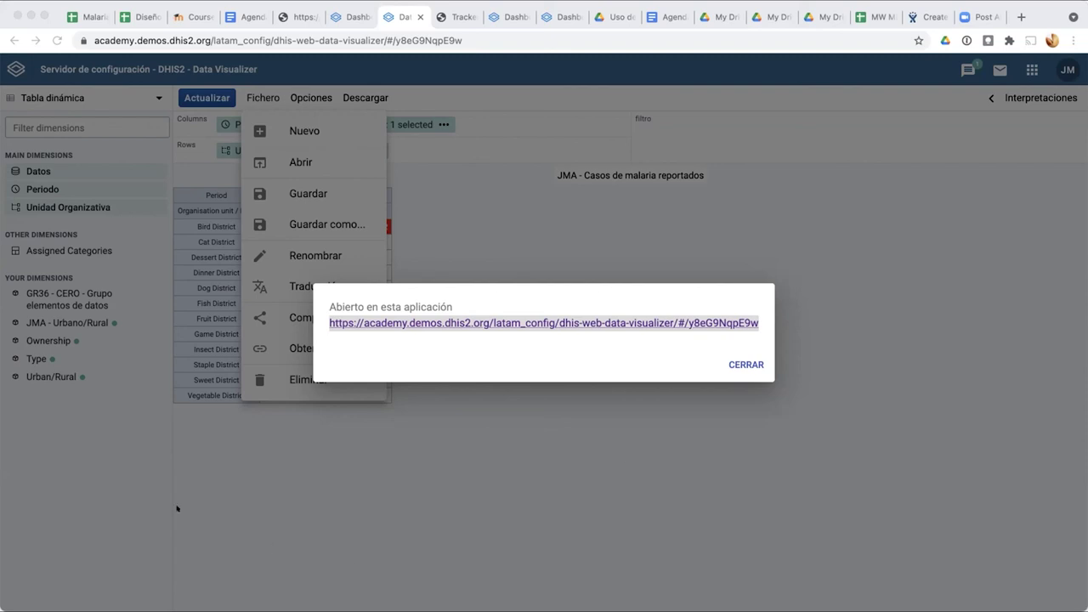
left_click(740, 364)
left_click(267, 95)
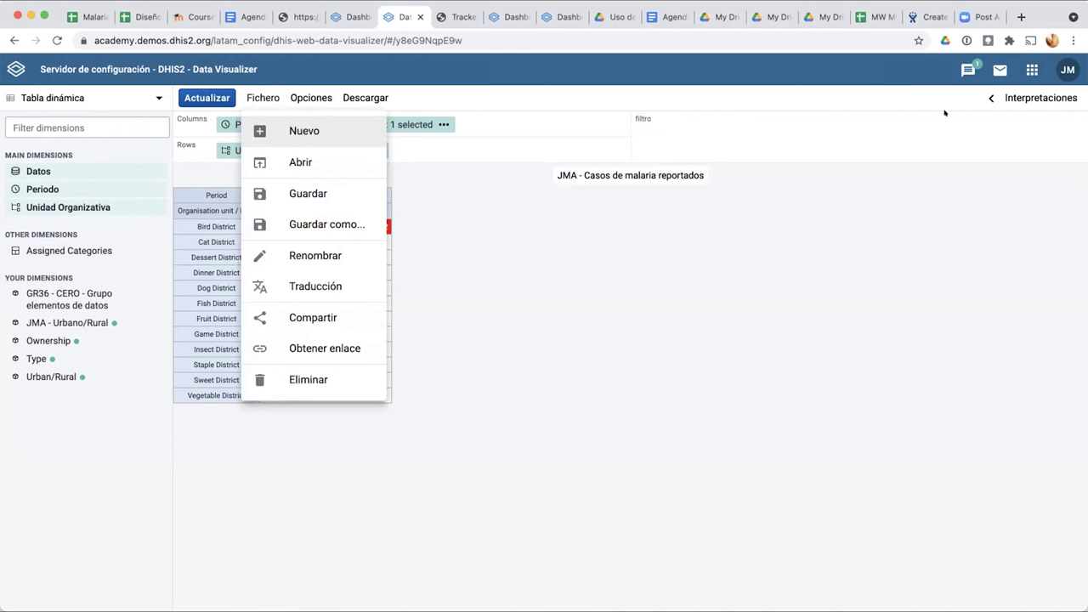
Step: Check the malaria dashboard tab, return to Data Visualizer, and open the Descargar options
left_click(263, 102)
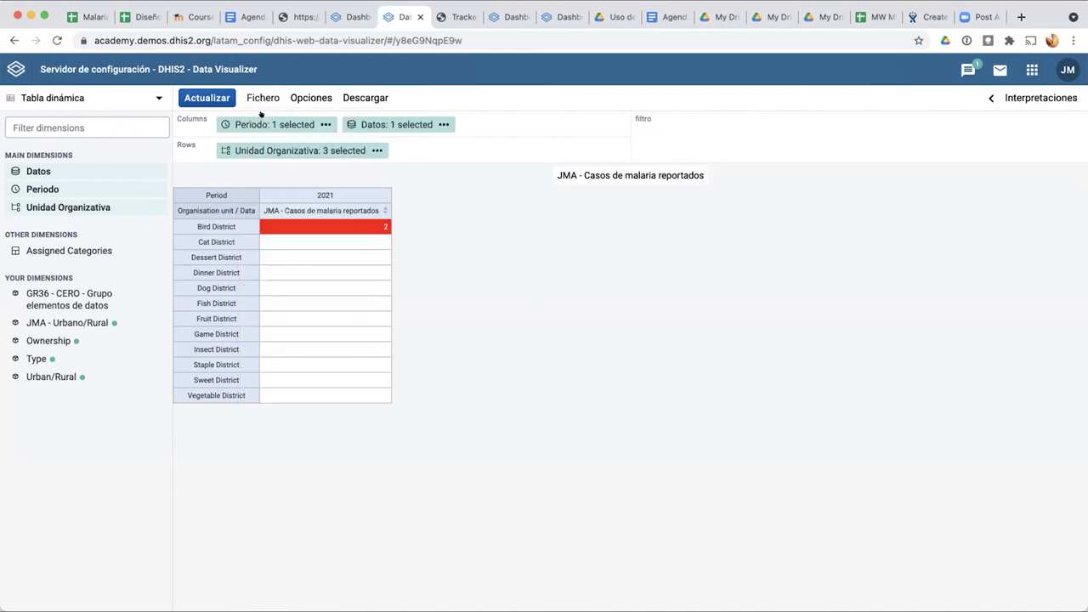
left_click(261, 101)
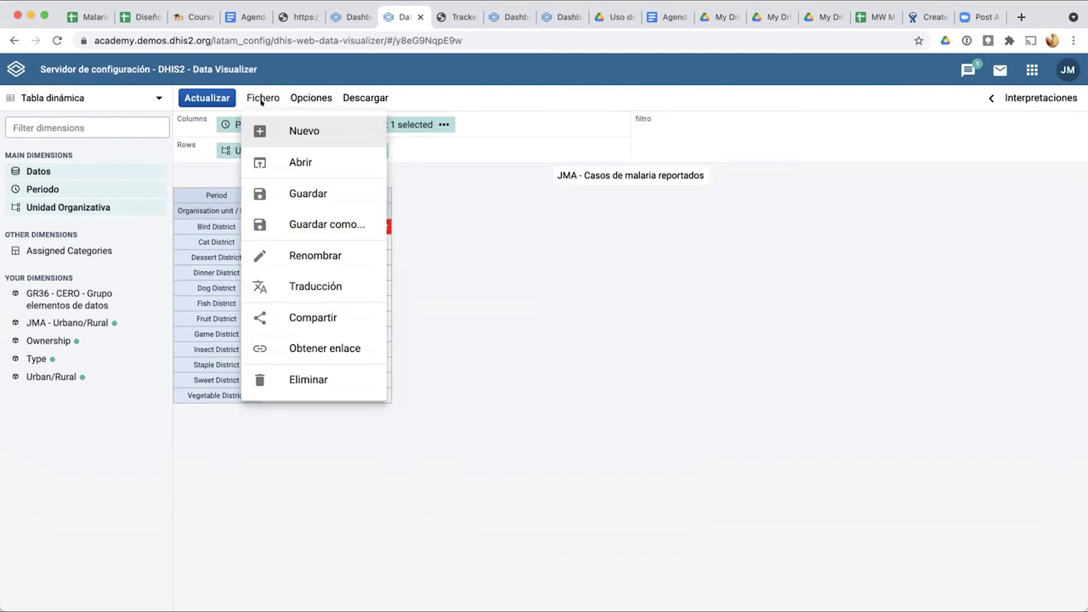
left_click(348, 17)
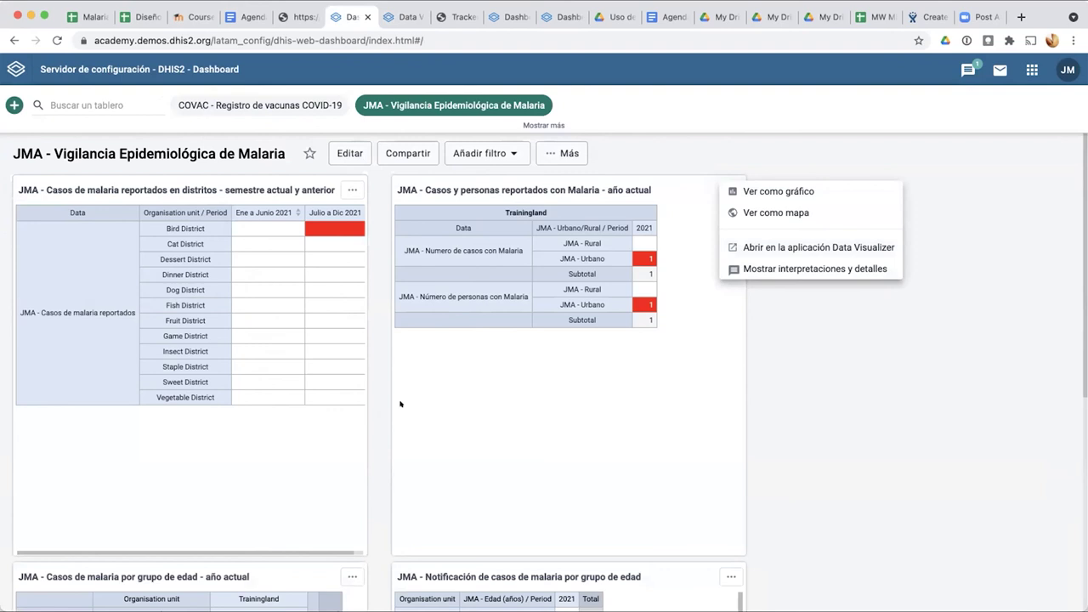
left_click(783, 388)
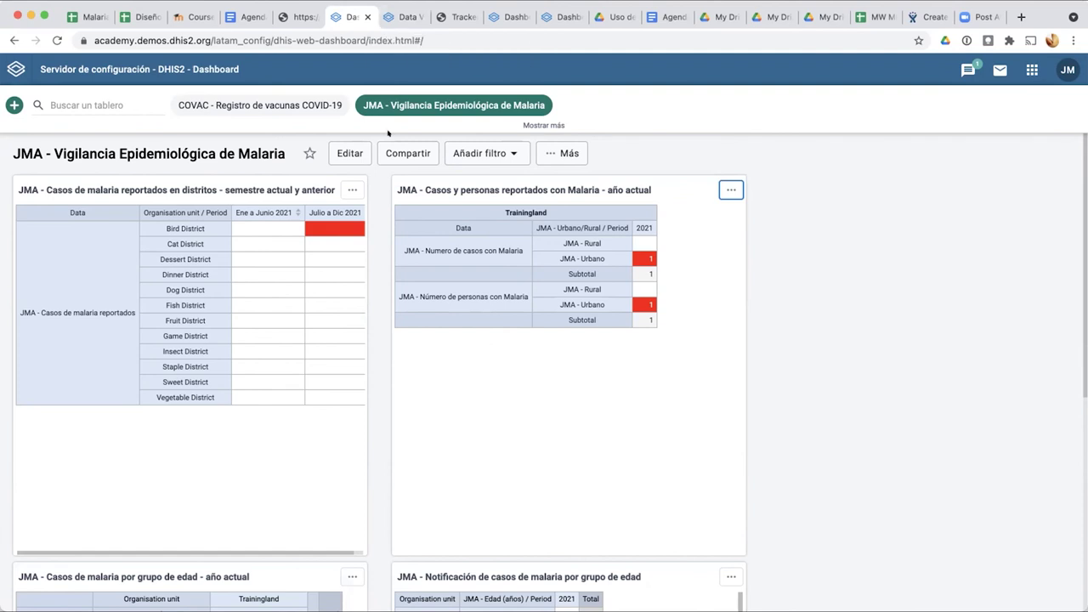
left_click(400, 17)
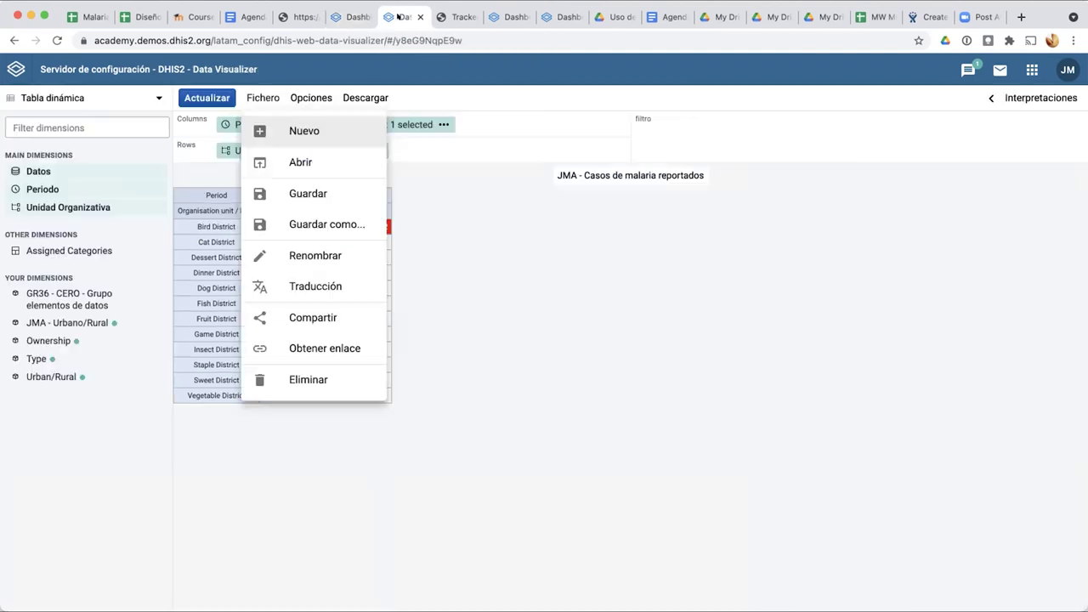
left_click(405, 452)
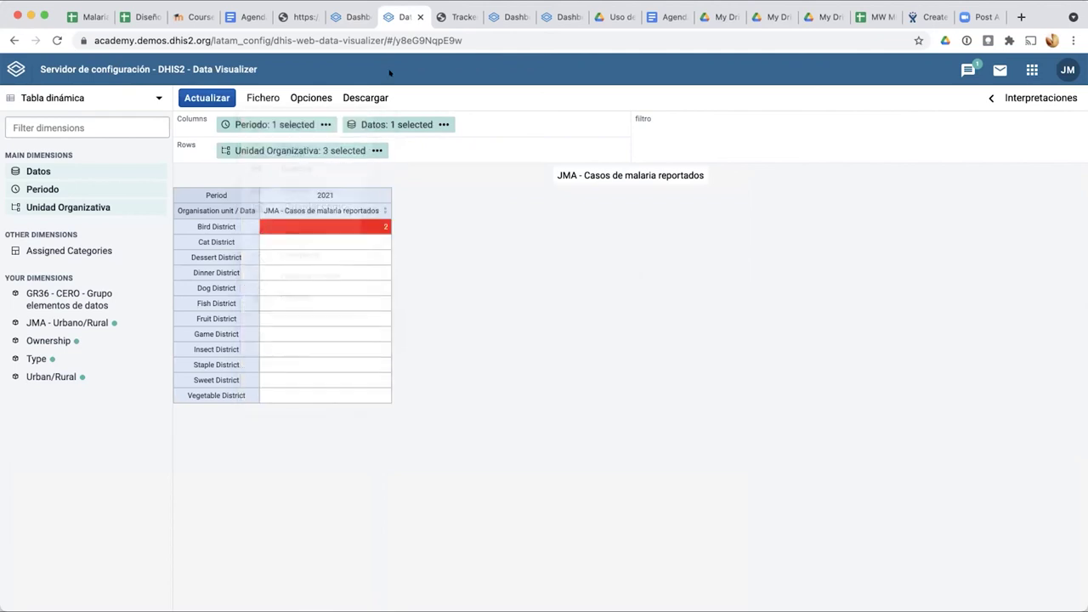
left_click(356, 23)
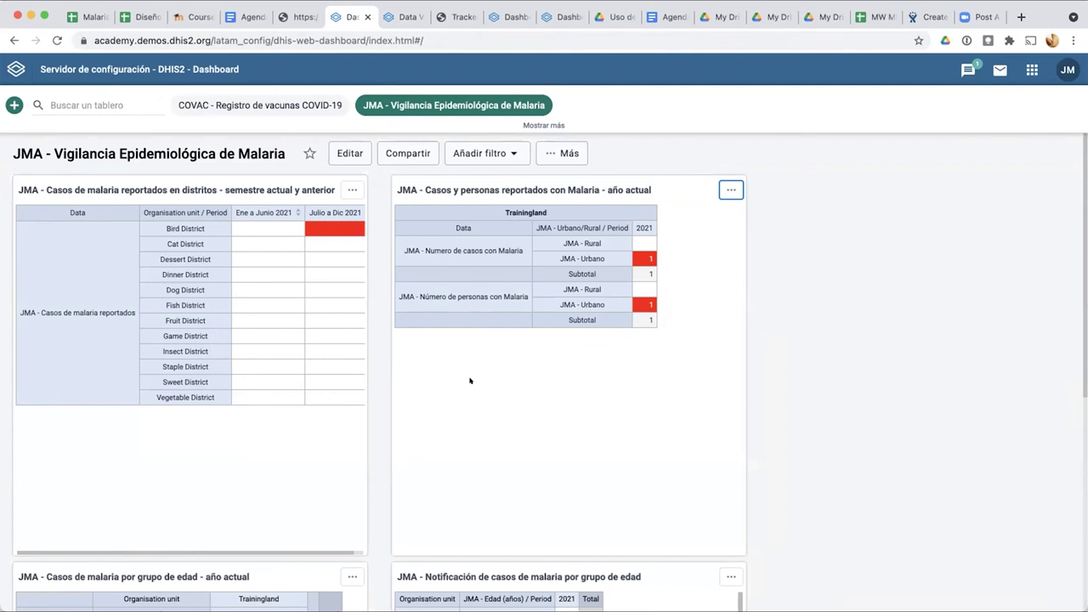
left_click(407, 17)
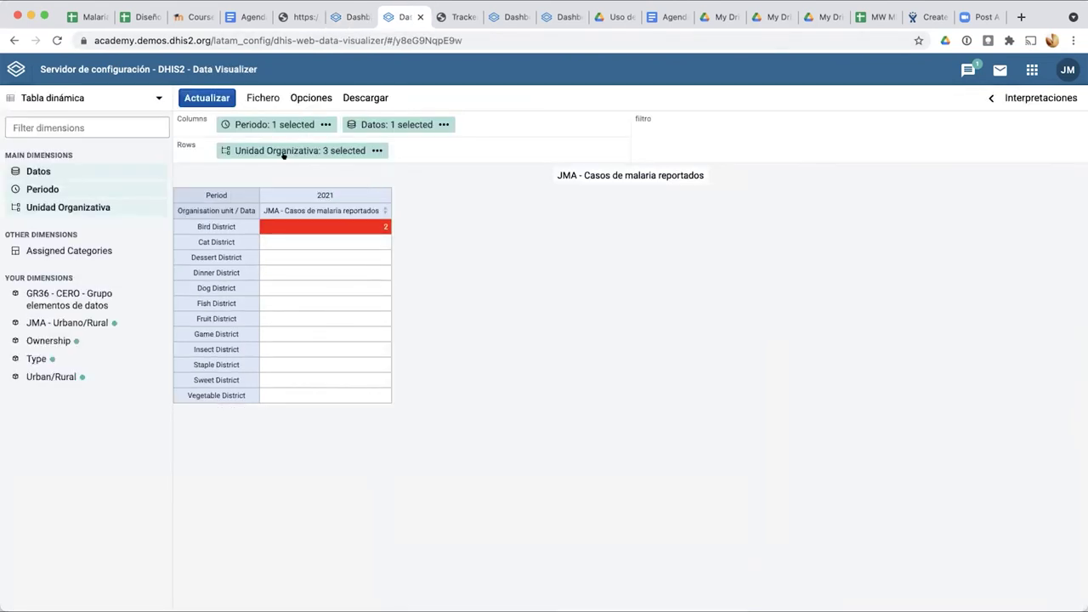
mouse_move(284, 155)
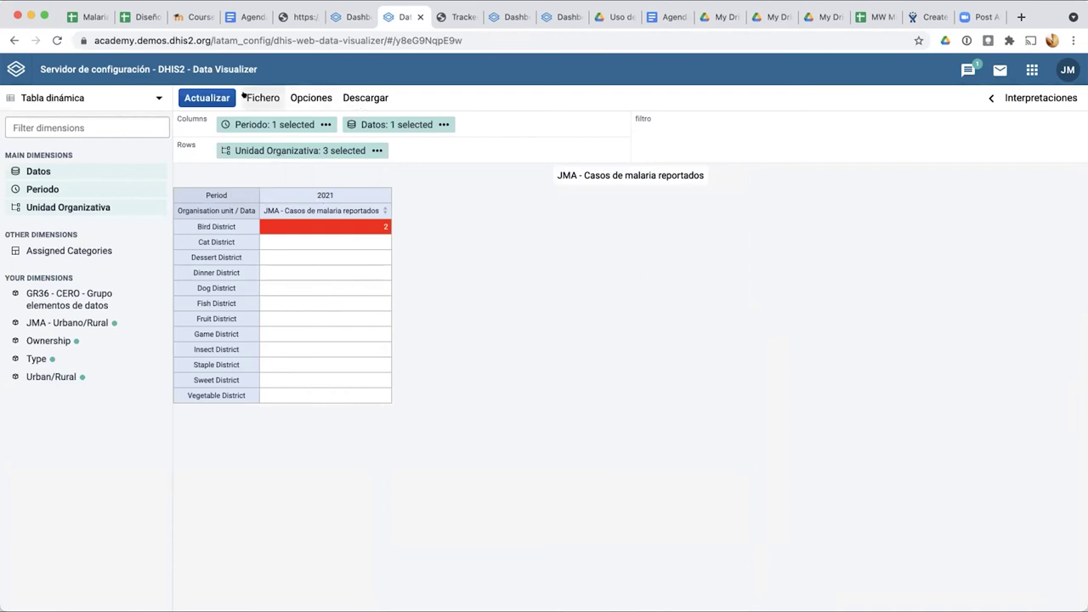
left_click(377, 97)
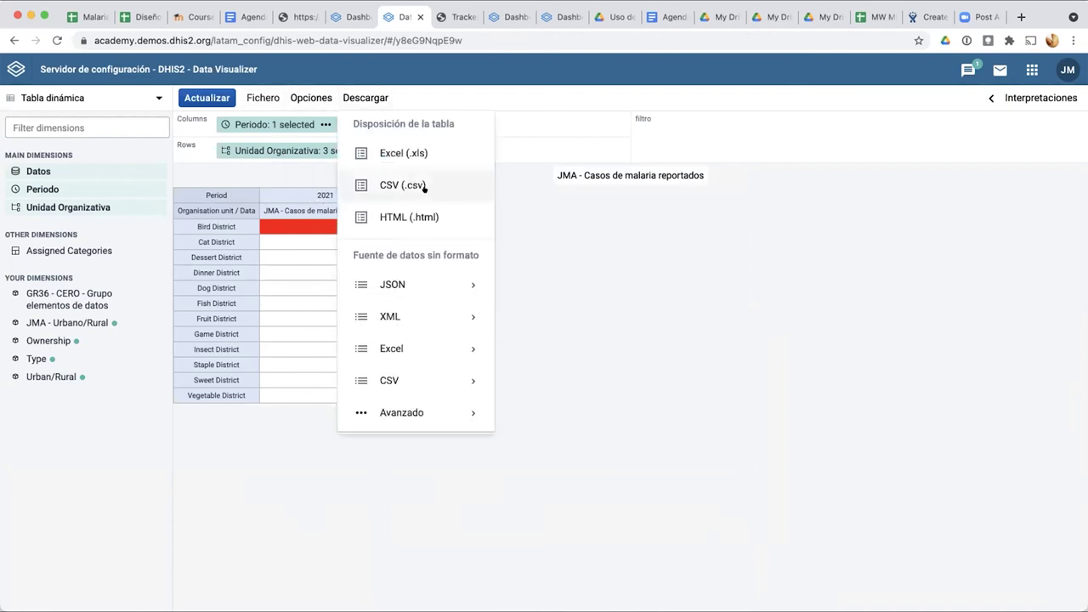
Step: View the Avanzado download formats (JSON, XML, JRXML, Raw data SQL), then open Fichero
left_click(425, 413)
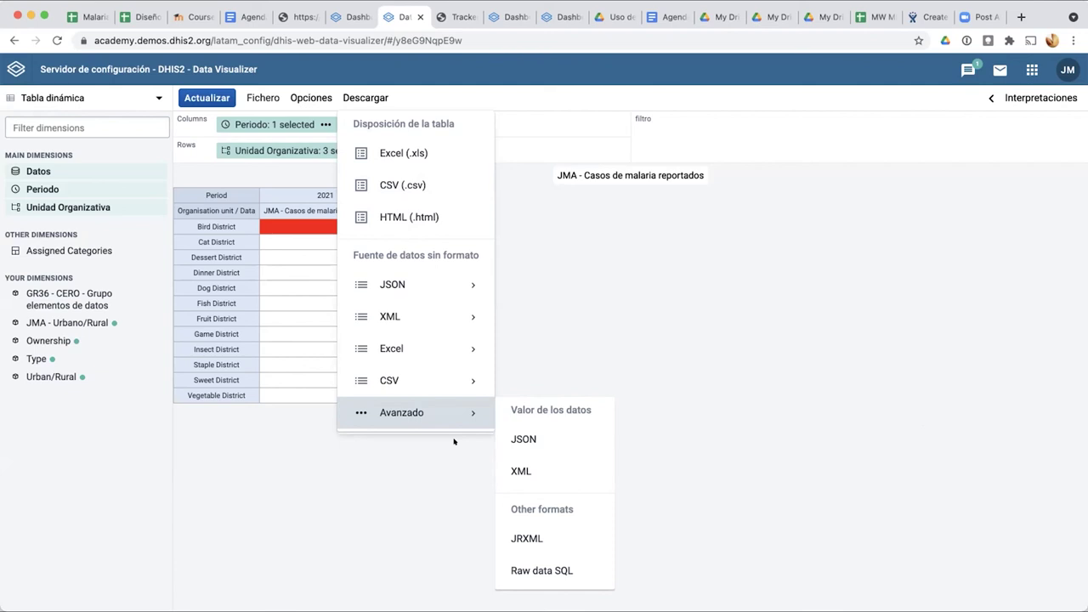
left_click(313, 496)
Step: Set external access to Solo lectura in the pivot table's sharing settings and close them
left_click(251, 97)
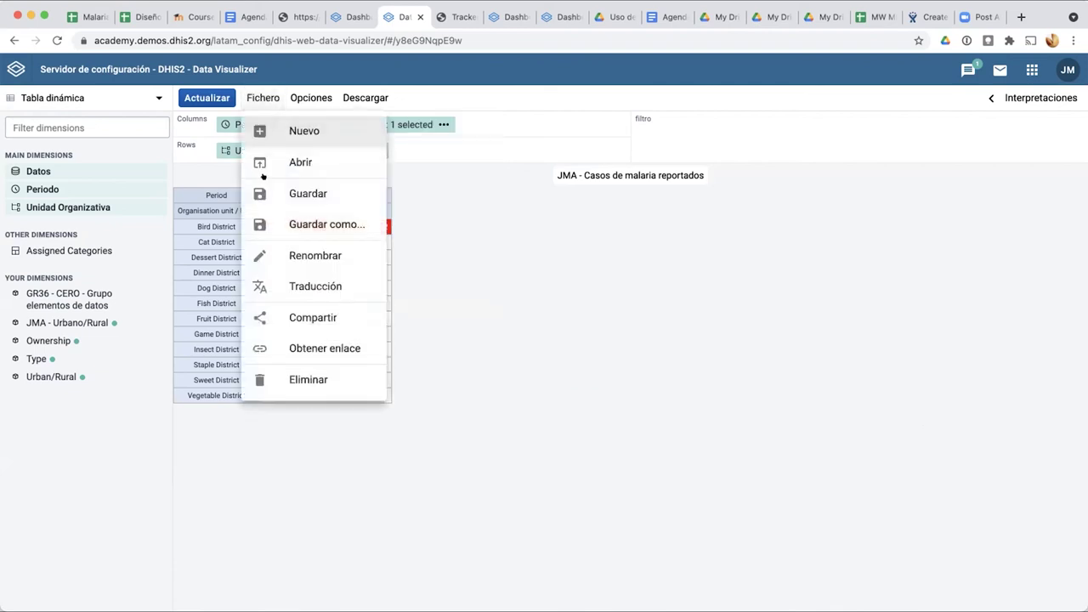
left_click(287, 318)
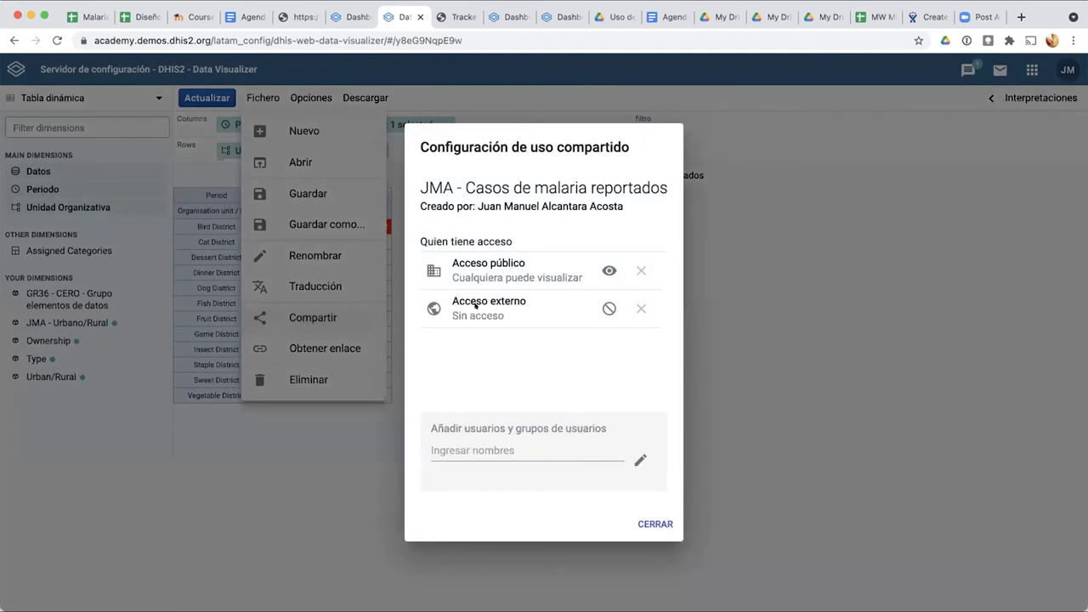
left_click(609, 309)
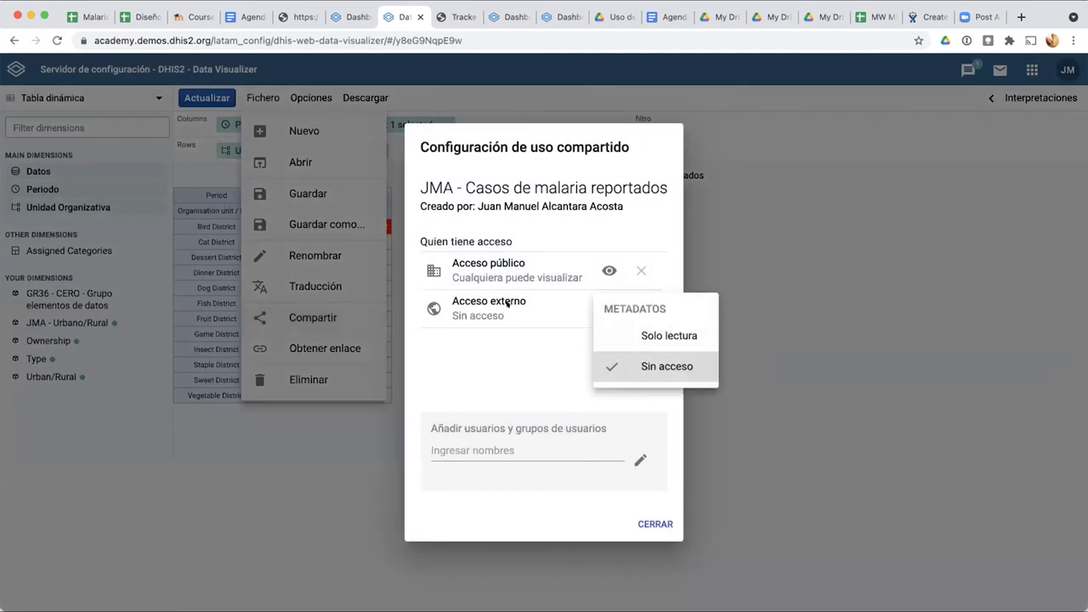
left_click(646, 335)
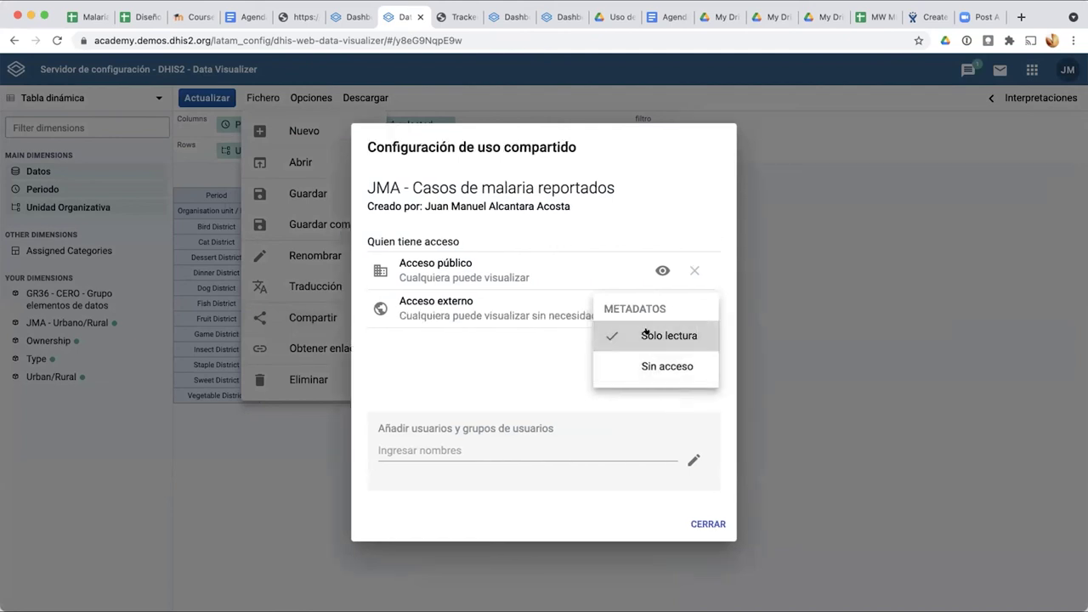
left_click(547, 335)
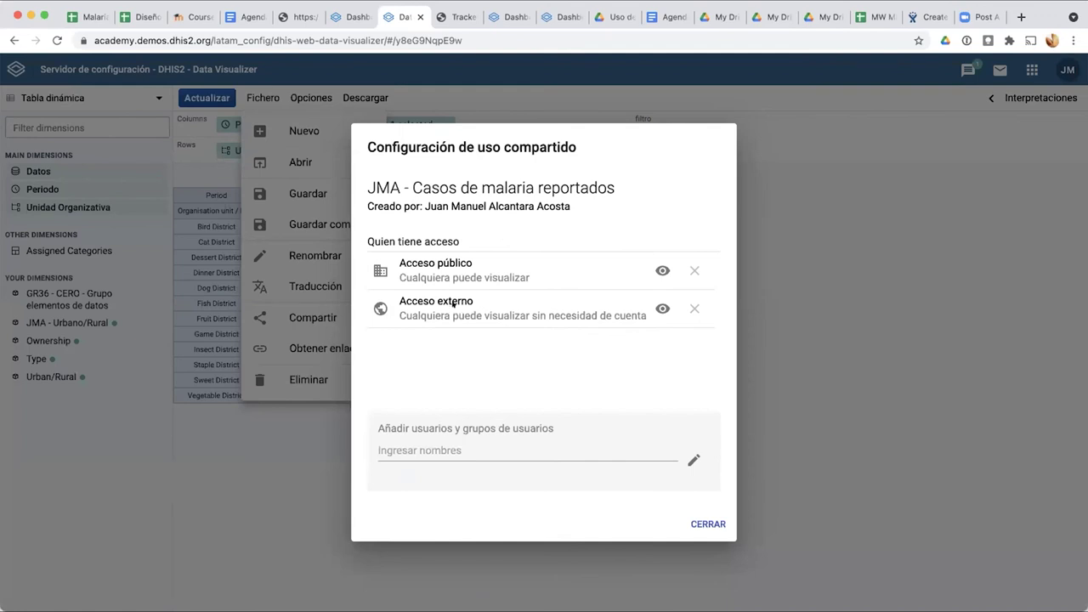
left_click(663, 309)
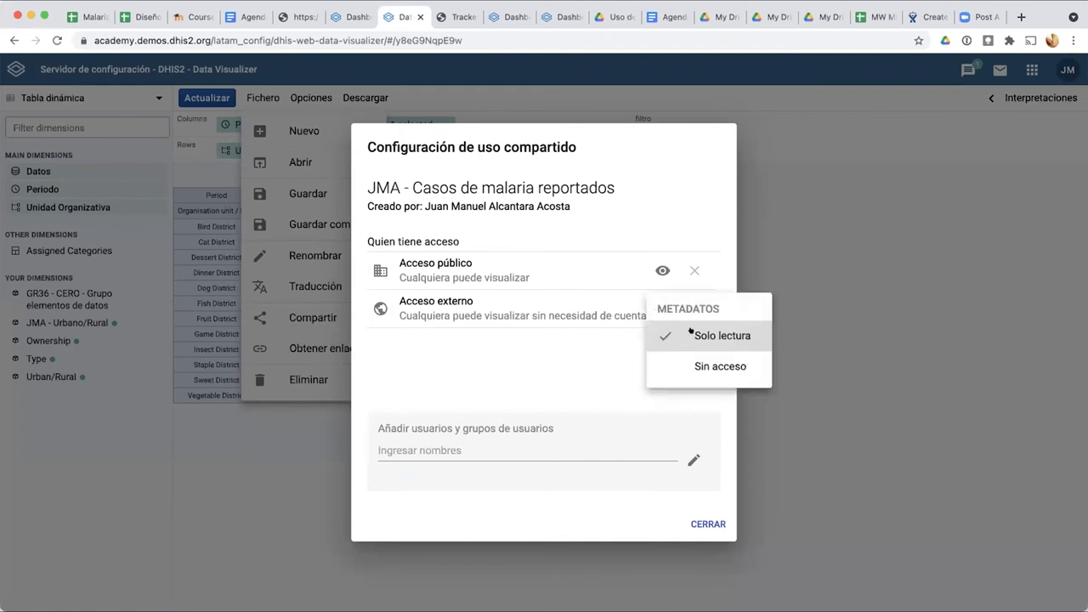
left_click(639, 341)
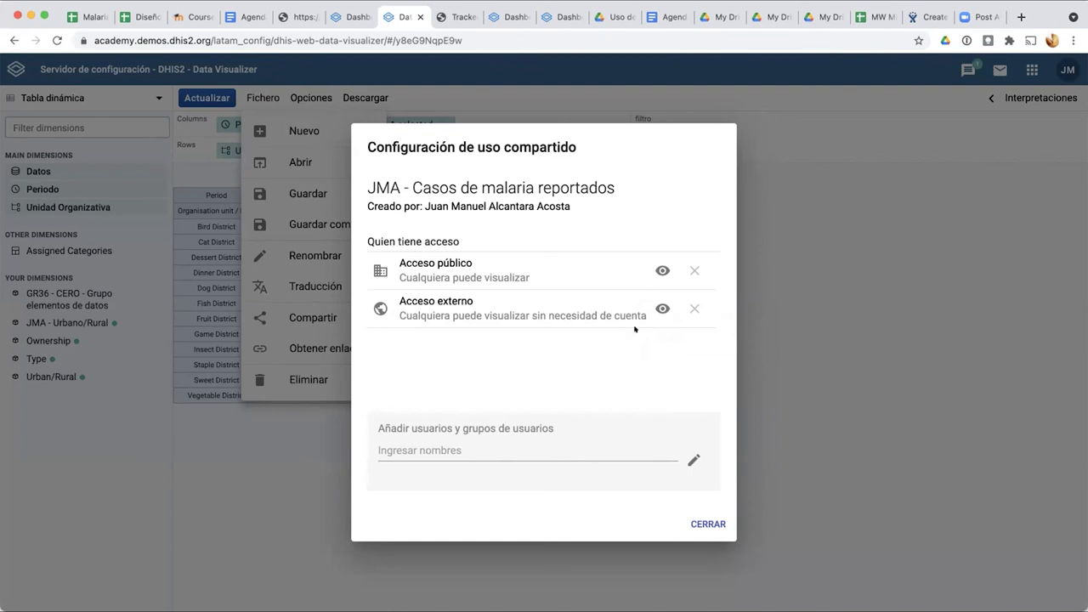
left_click(704, 522)
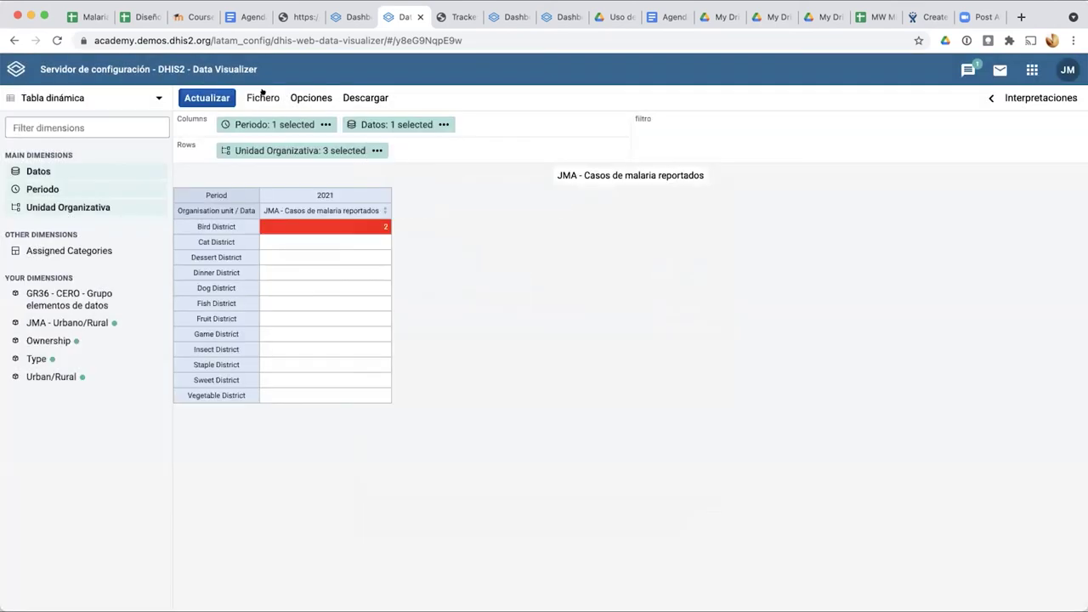
Step: Open and close the table display options without making changes
left_click(305, 95)
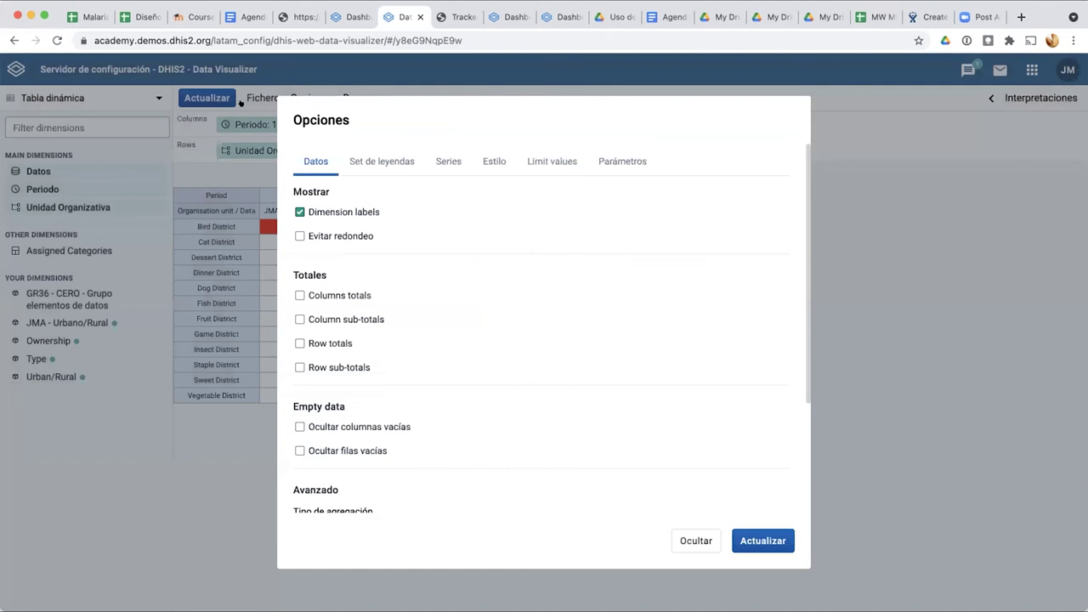
left_click(242, 100)
left_click(304, 92)
left_click(829, 233)
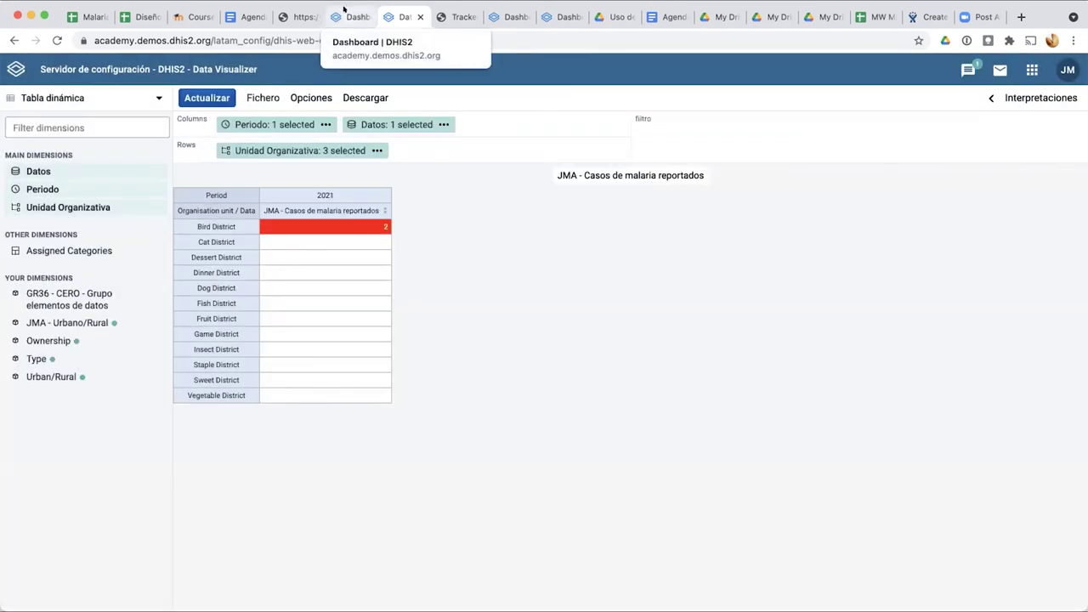
Step: Launch the Tabla pivote app from the malaria dashboard's app list
left_click(344, 10)
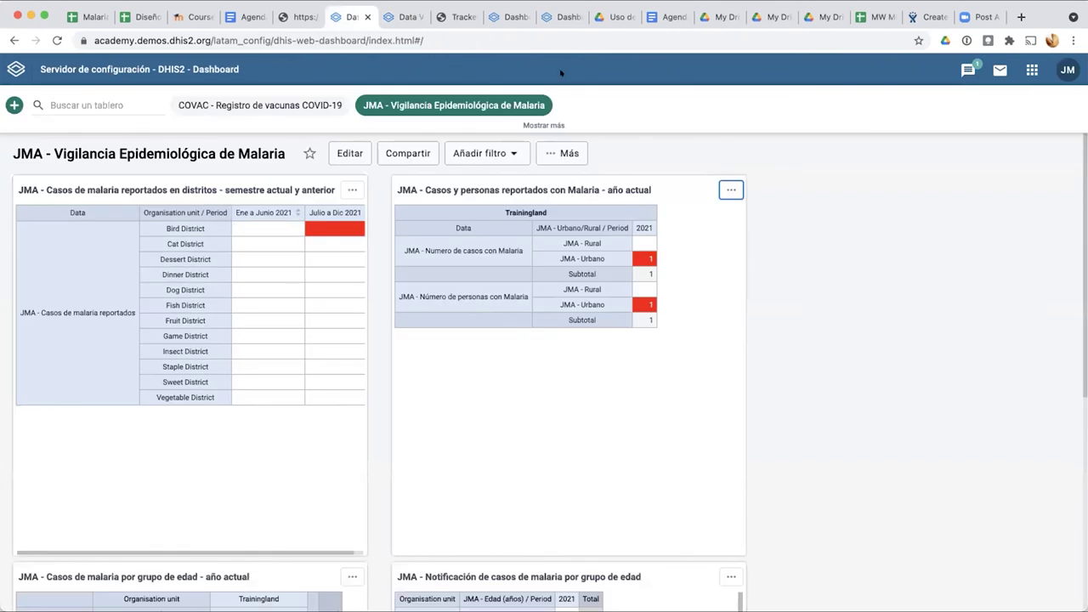
left_click(1025, 66)
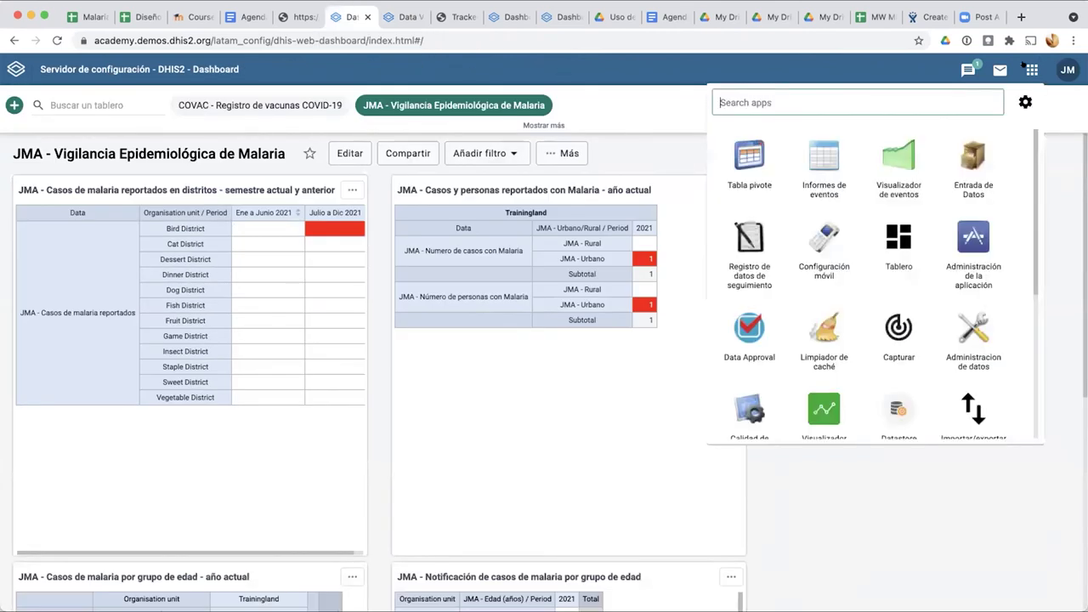
left_click(747, 159)
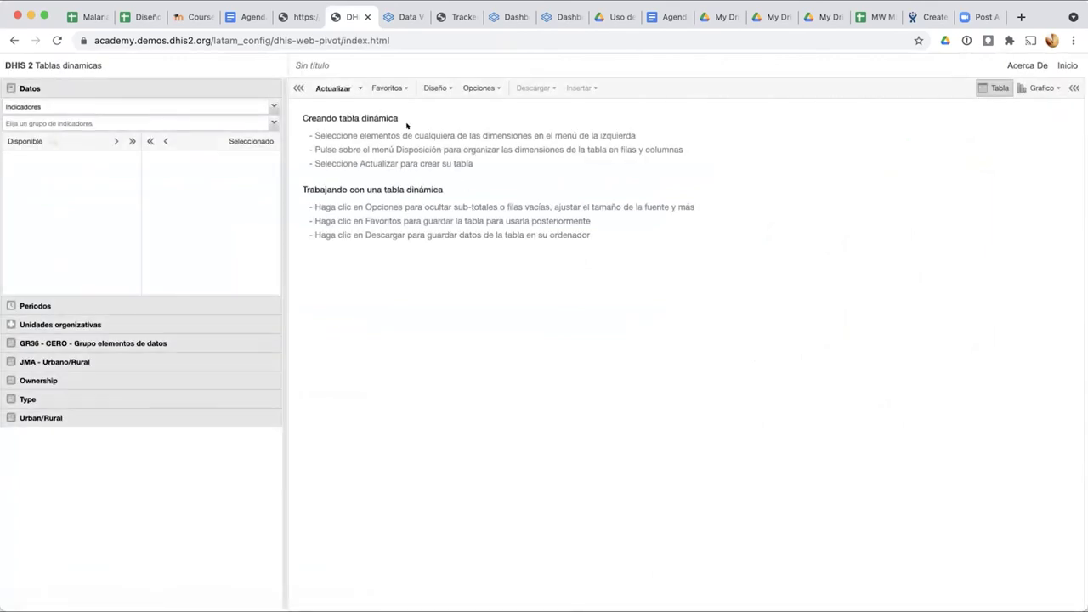
Step: Load the saved favourite 'JMA - Casos y personas reportados con Malaria - año actual'
left_click(346, 87)
left_click(386, 82)
left_click(388, 88)
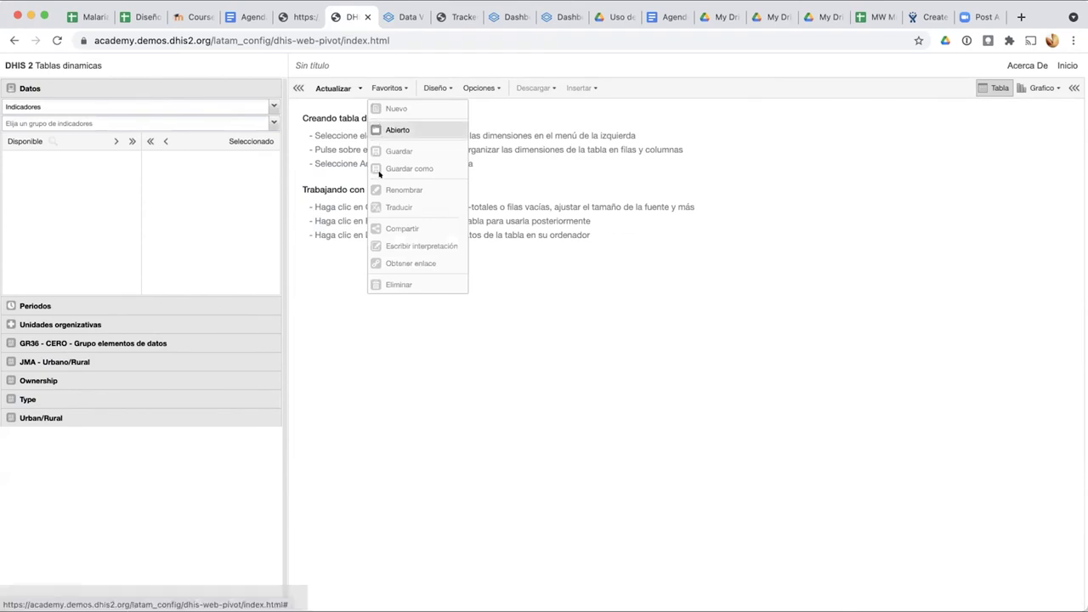
left_click(382, 130)
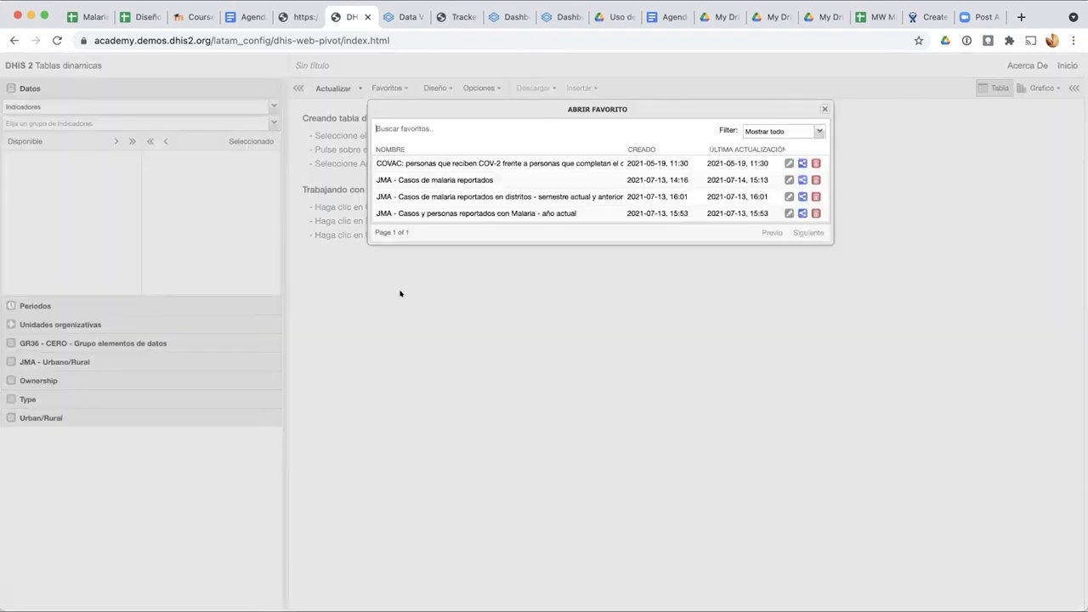
left_click(431, 213)
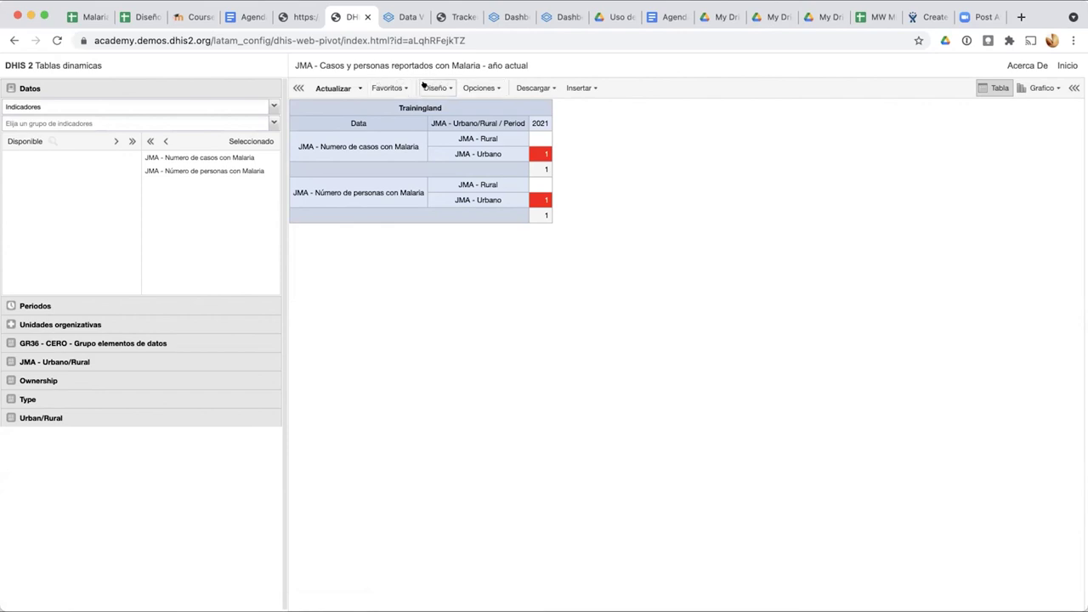
Step: Inspect the Tipo de número choices in the table options, then view the XML attribute listing
left_click(467, 88)
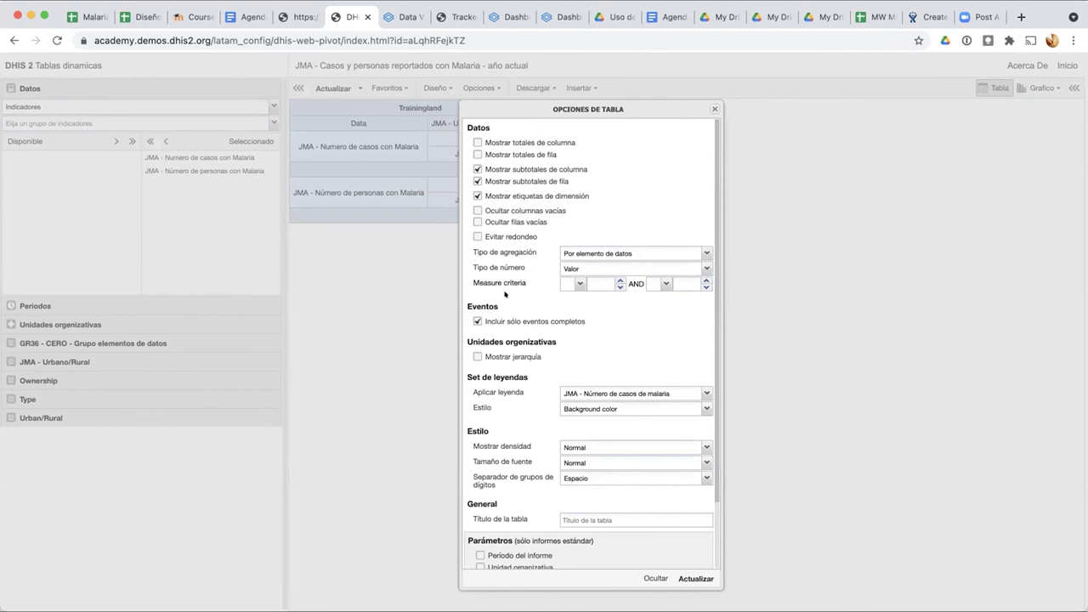
scroll(505, 293, "up", 5)
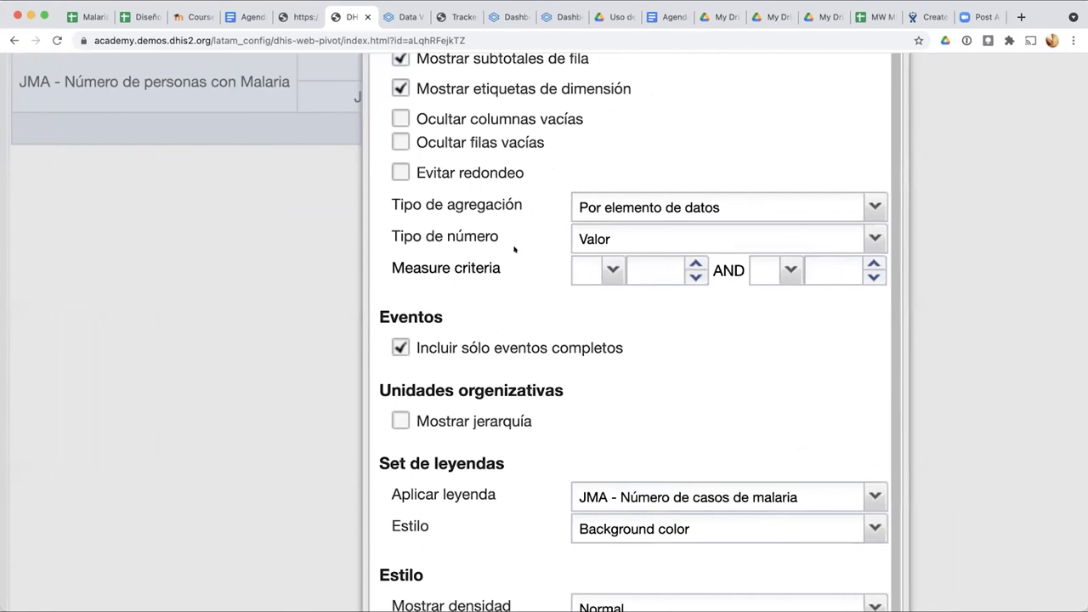
scroll(494, 272, "down", 3)
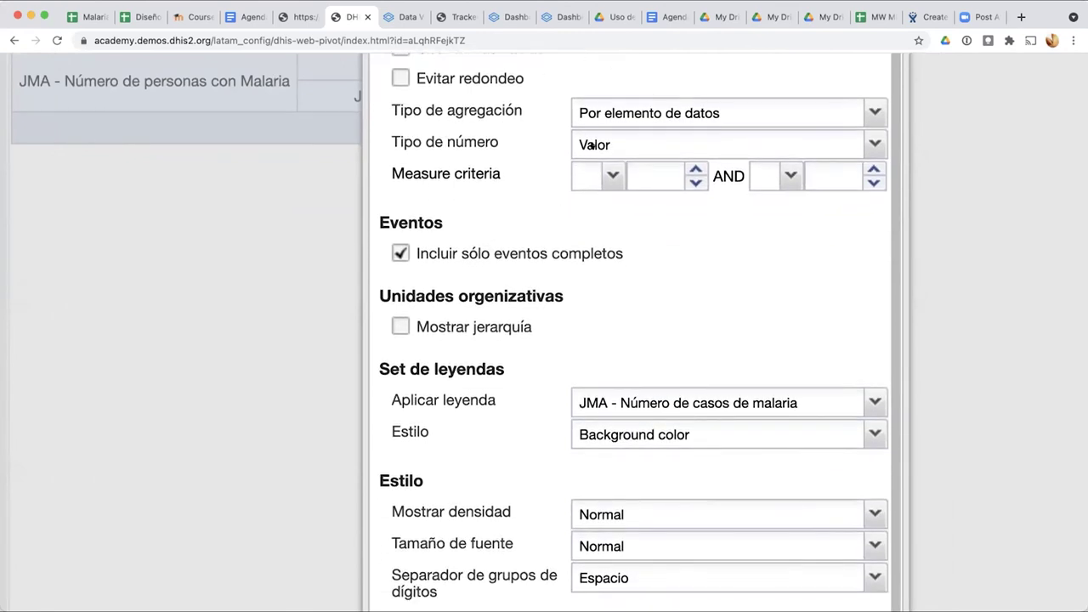
left_click(592, 143)
left_click(583, 141)
left_click(592, 145)
left_click(302, 17)
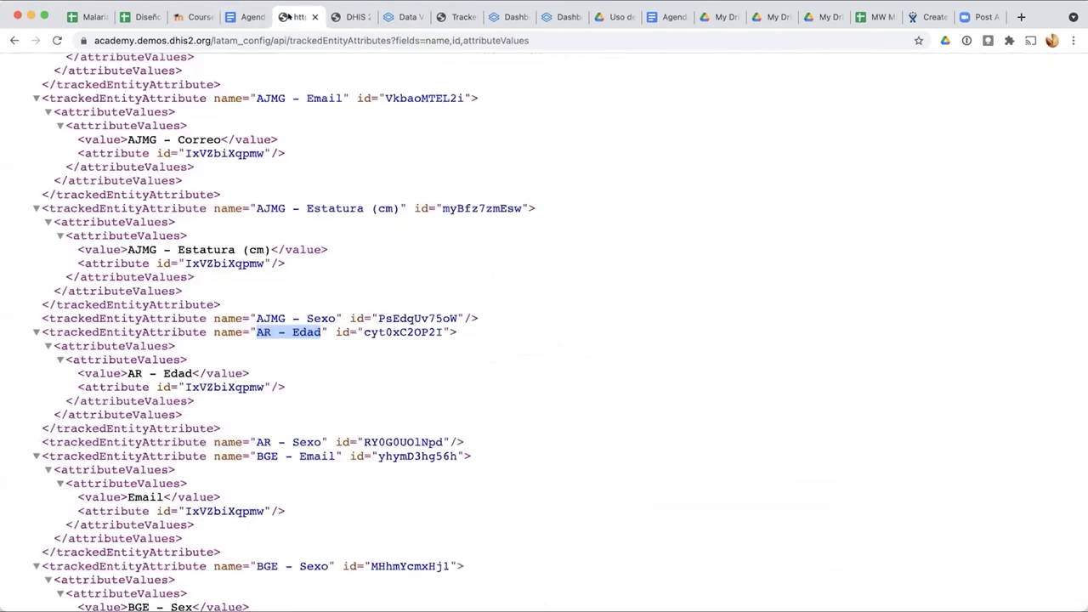
Step: Turn on column totals and row totals in the malaria cases table
left_click(387, 17)
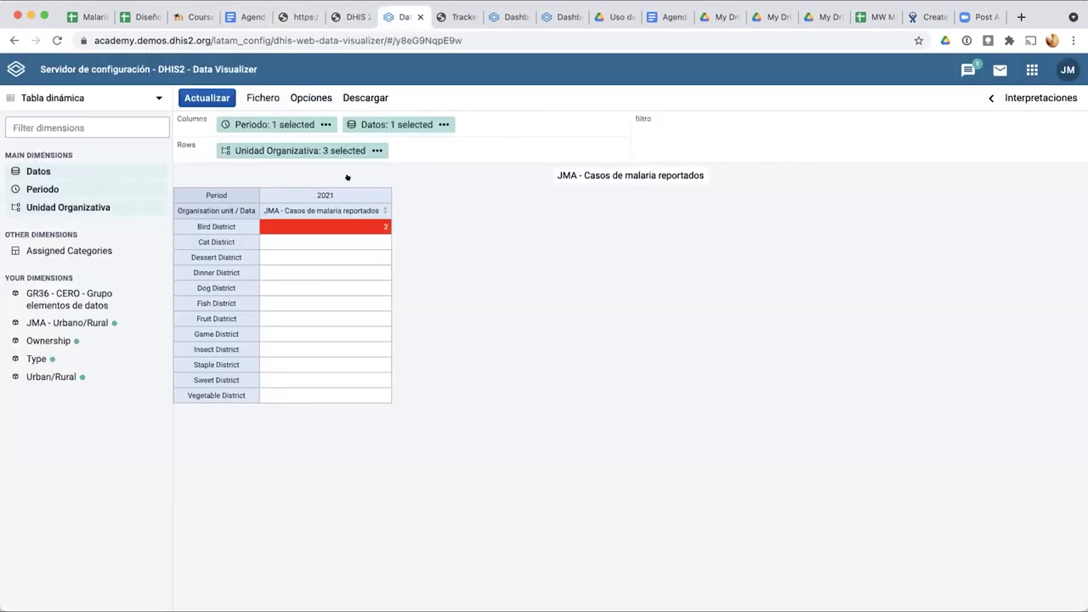
left_click(311, 98)
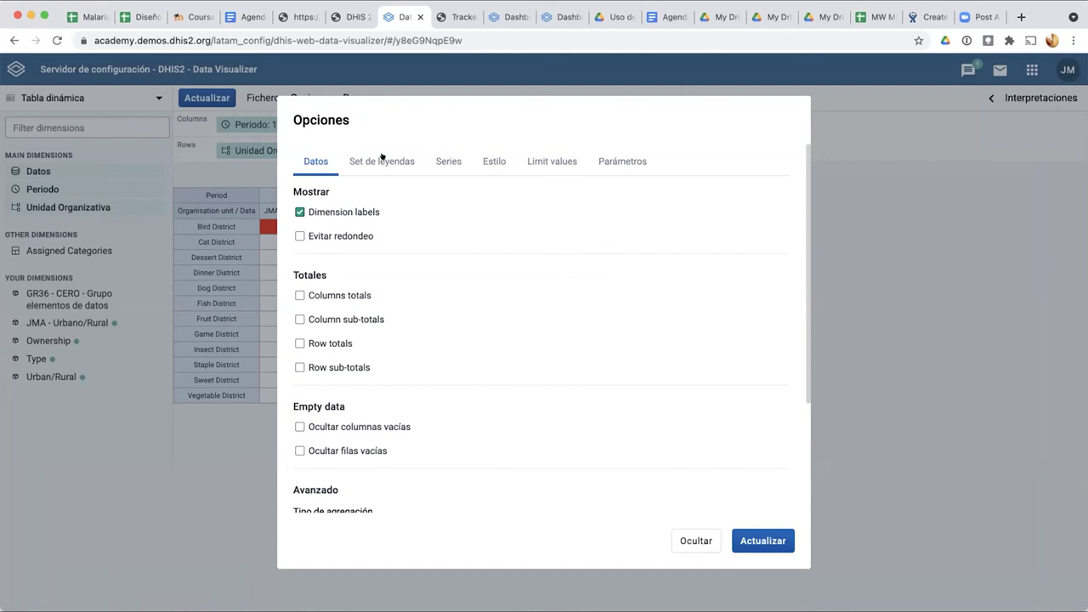
left_click(704, 539)
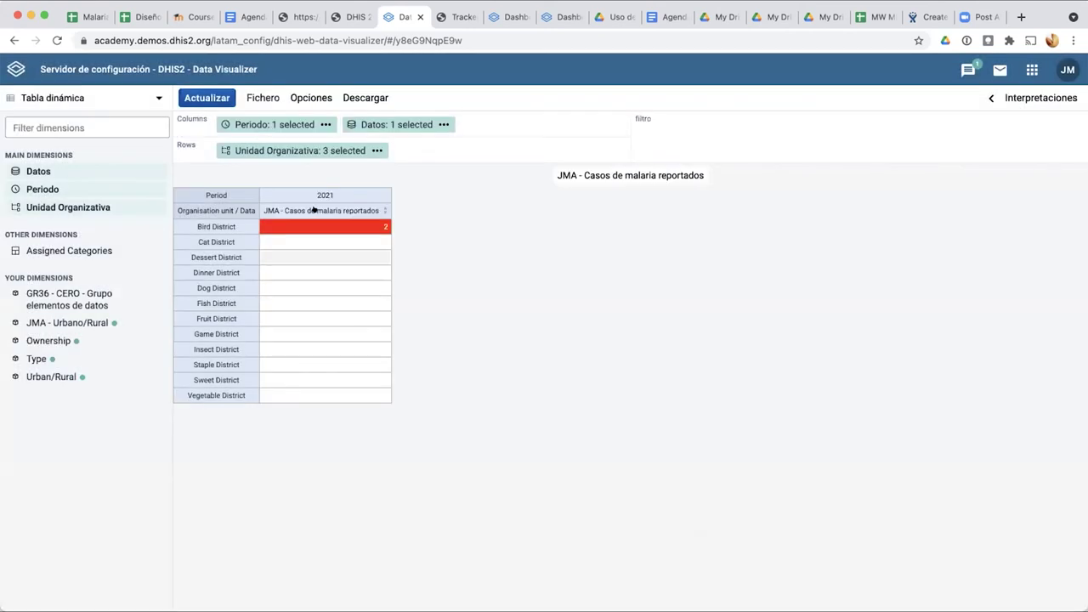
left_click(272, 92)
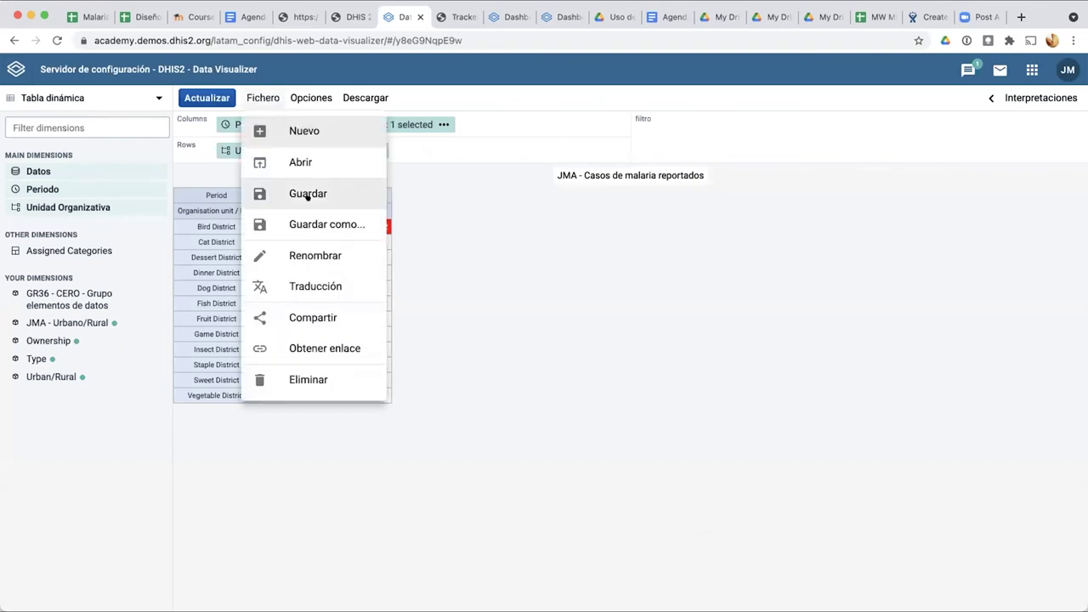
left_click(311, 91)
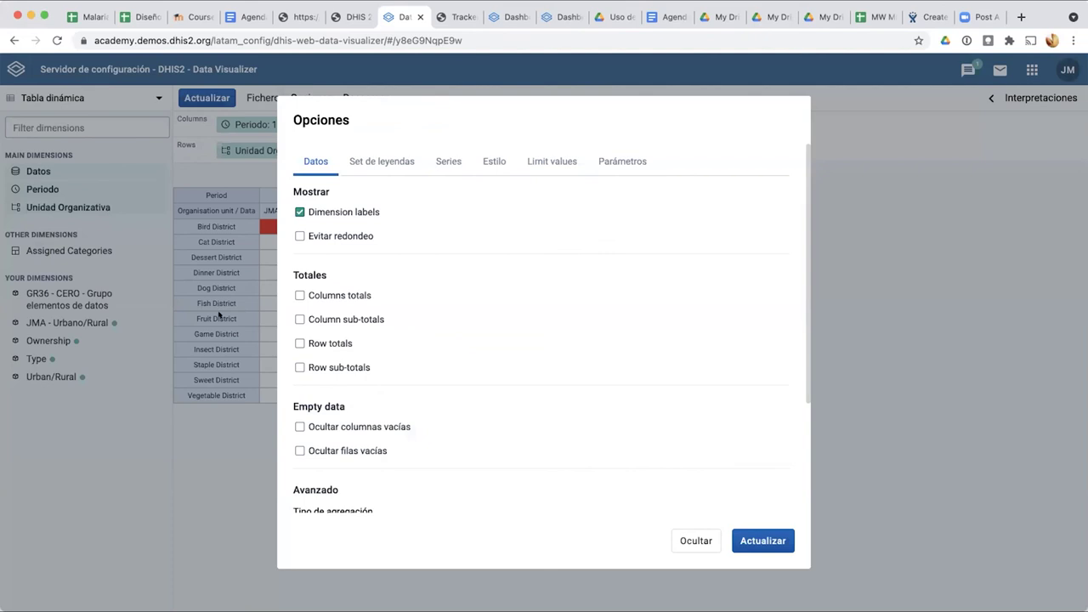
left_click(298, 295)
left_click(297, 343)
left_click(759, 540)
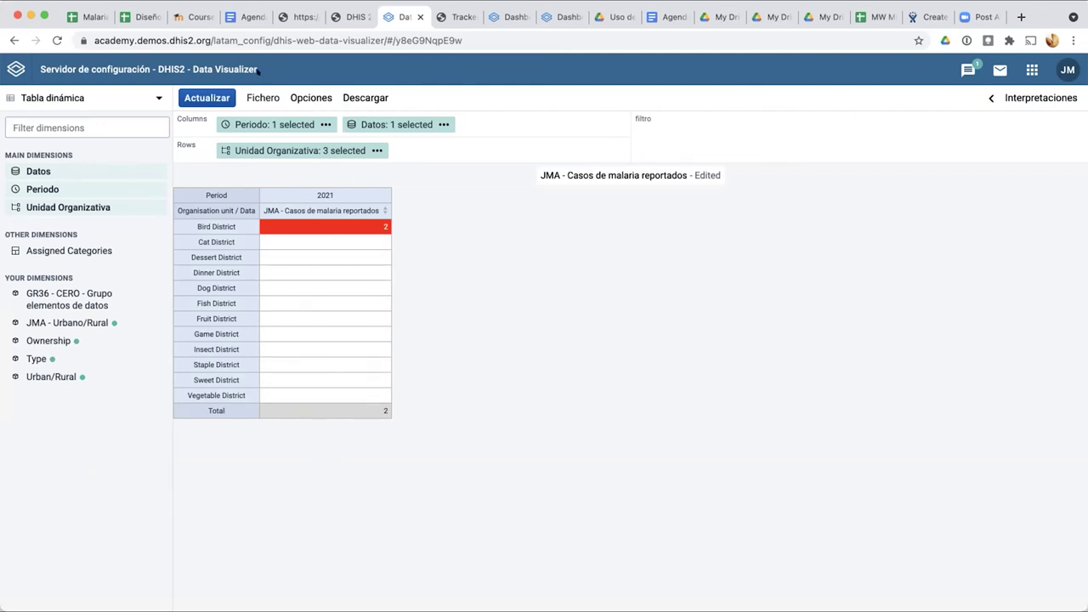
Step: Add column and row sub-totals to the table
left_click(314, 97)
left_click(300, 319)
left_click(299, 367)
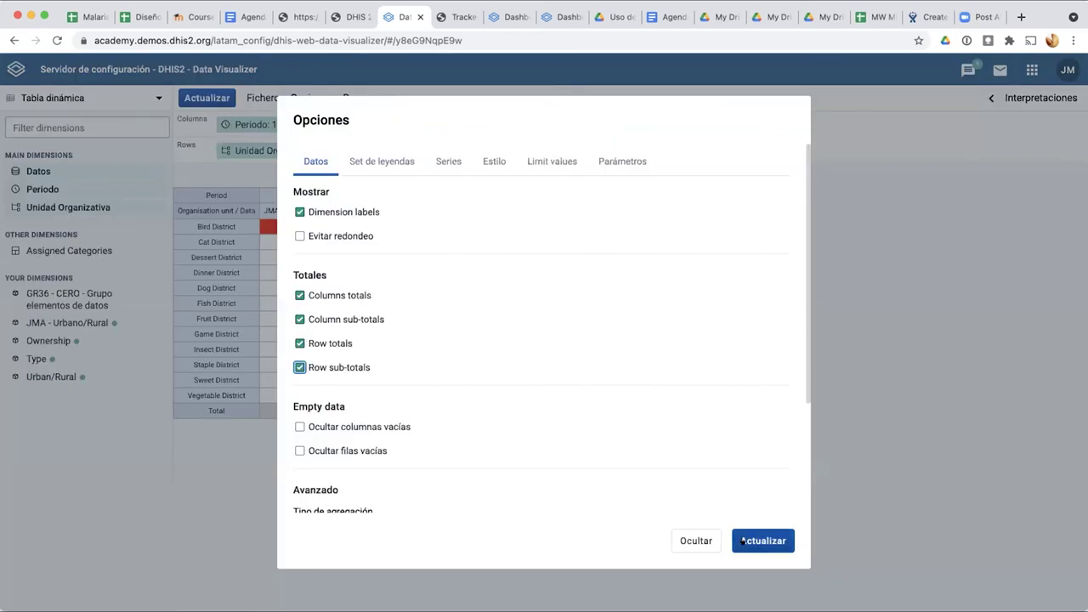
left_click(742, 540)
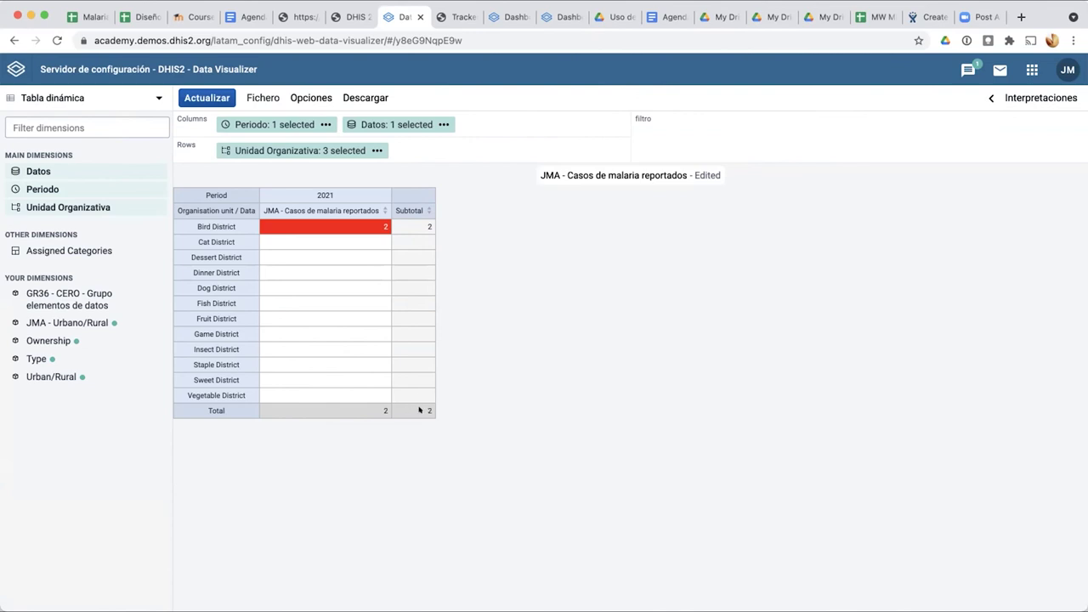
left_click(260, 97)
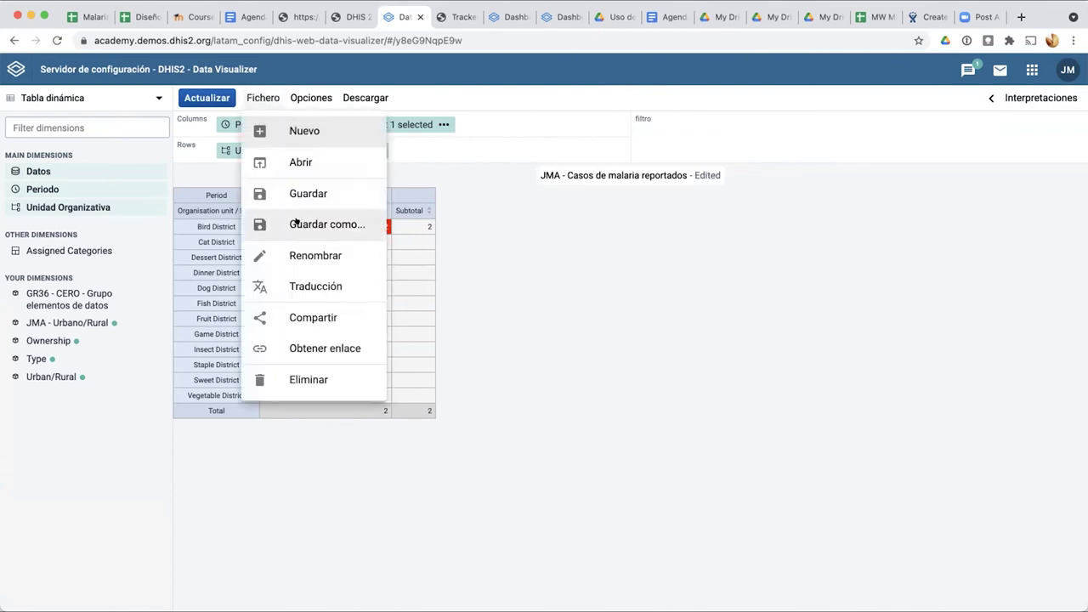
Step: Remove all totals and sub-totals and hide empty columns and rows, leaving only Bird District
left_click(318, 97)
left_click(321, 97)
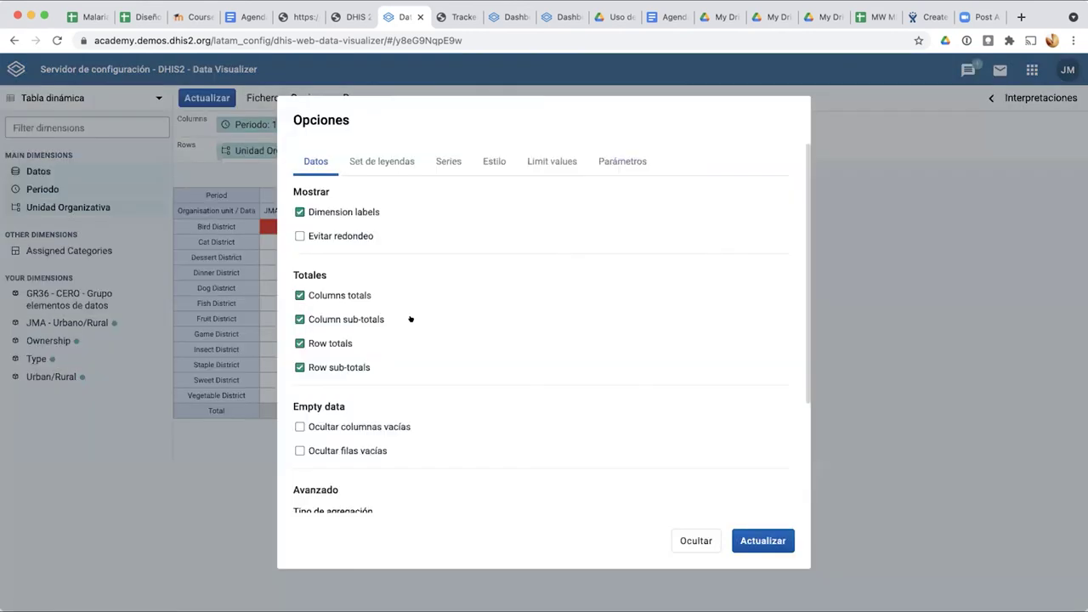
left_click(299, 367)
left_click(300, 343)
left_click(300, 319)
left_click(299, 295)
scroll(354, 377, "down", 2)
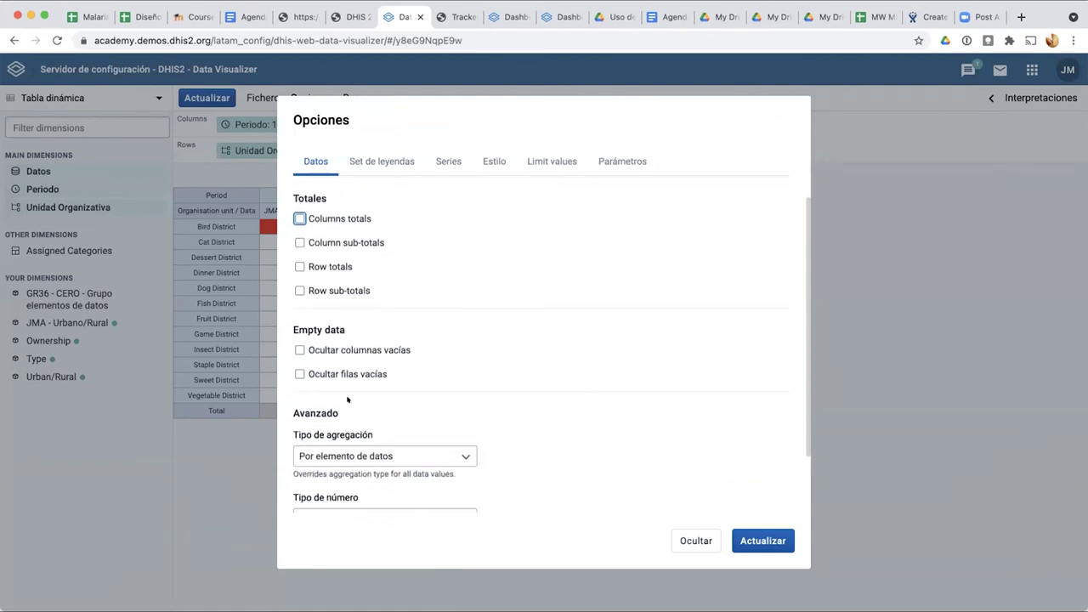
scroll(347, 399, "down", 2)
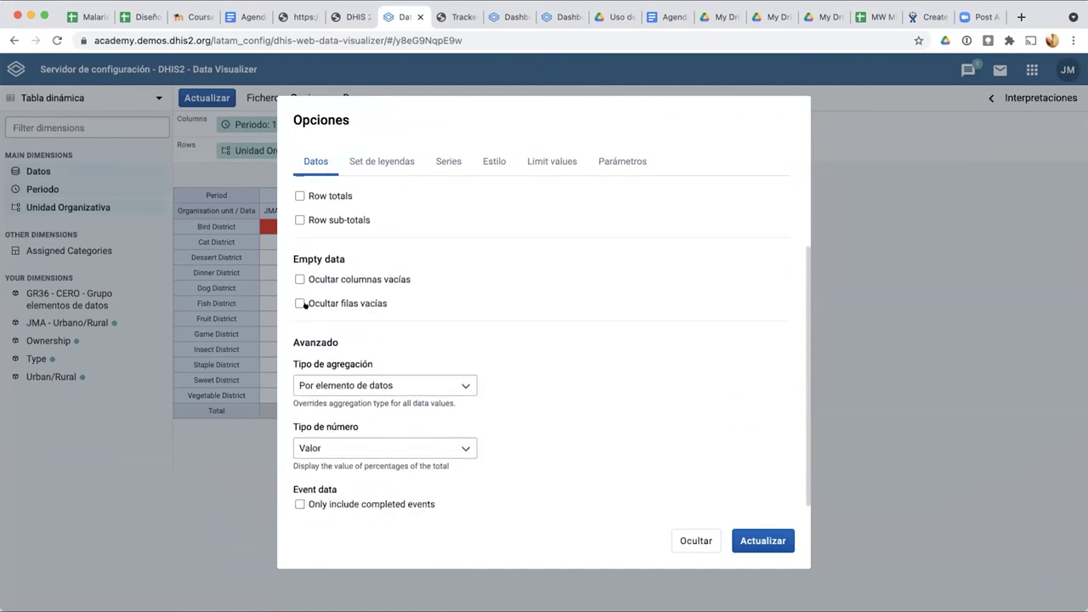
left_click(299, 279)
left_click(299, 302)
left_click(762, 541)
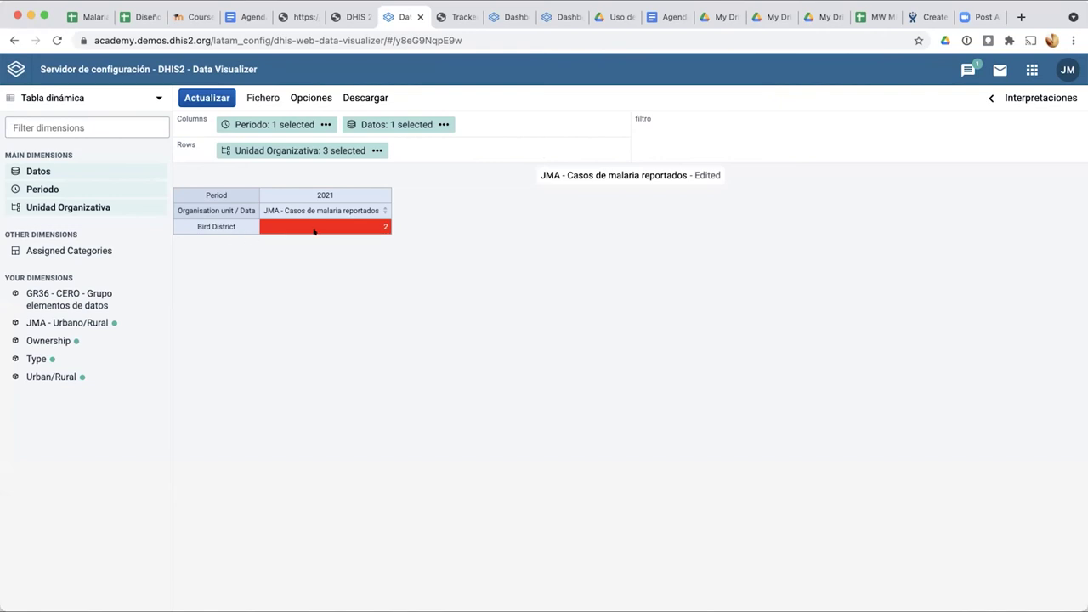
Step: Turn off hiding of empty rows and empty columns again
left_click(311, 98)
scroll(301, 433, "down", 4)
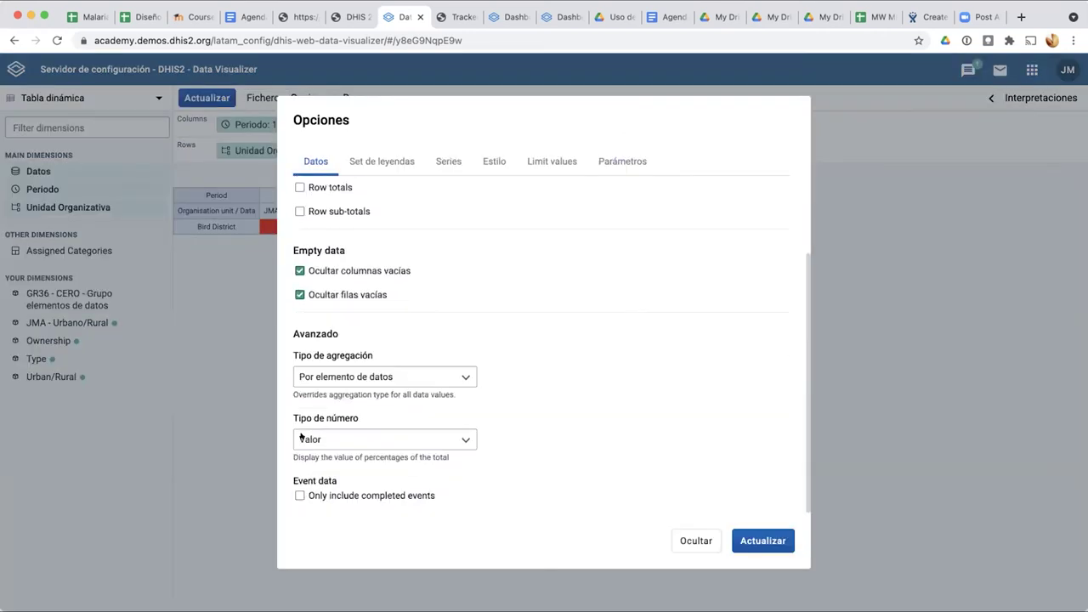
left_click(300, 295)
left_click(299, 271)
Step: Compare with the legacy pivot table's number type, keeping Valor there
left_click(350, 17)
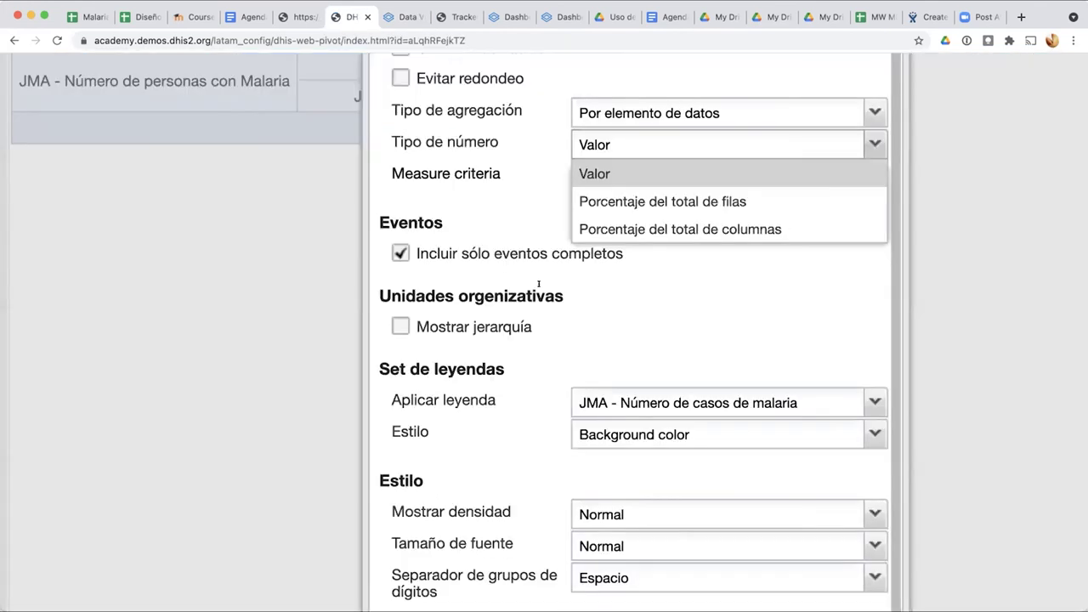
left_click(506, 184)
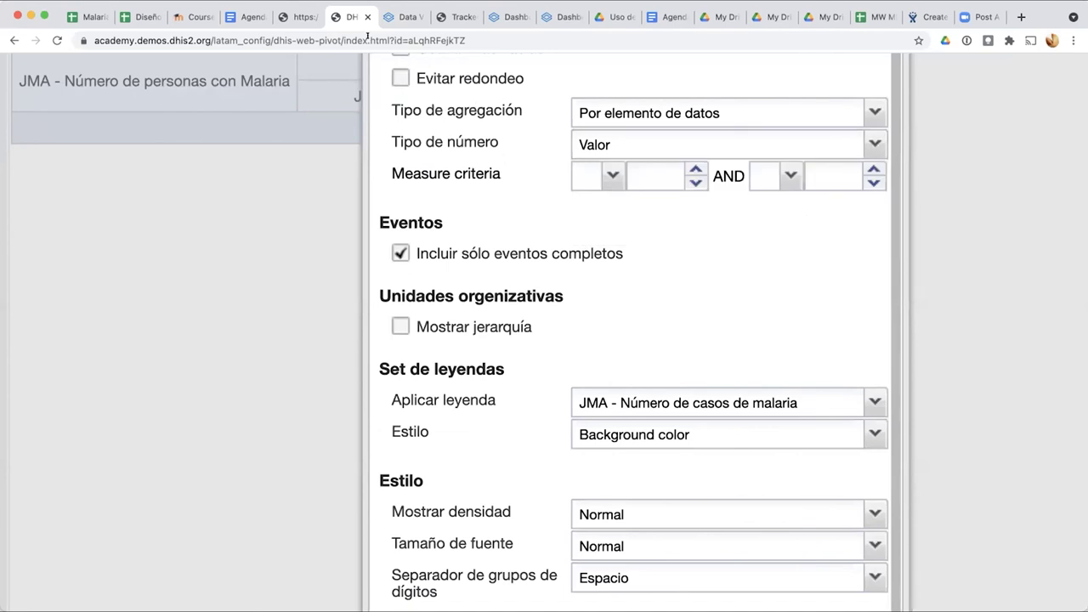
left_click(401, 20)
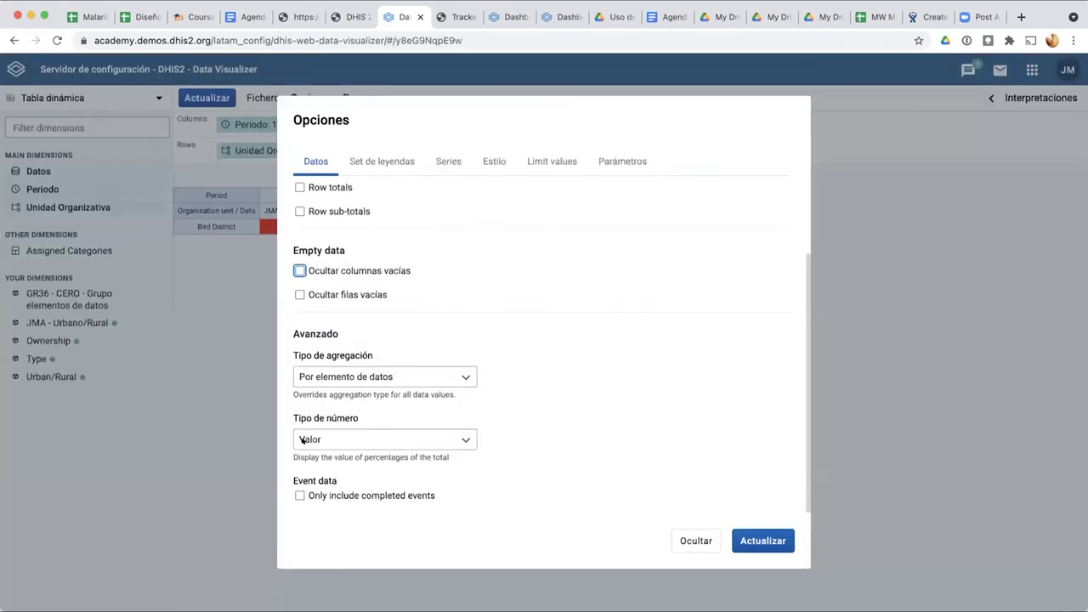
Step: Set aggregation to Conteo and number type to Porcentaje del total de columnas
scroll(324, 411, "up", 5)
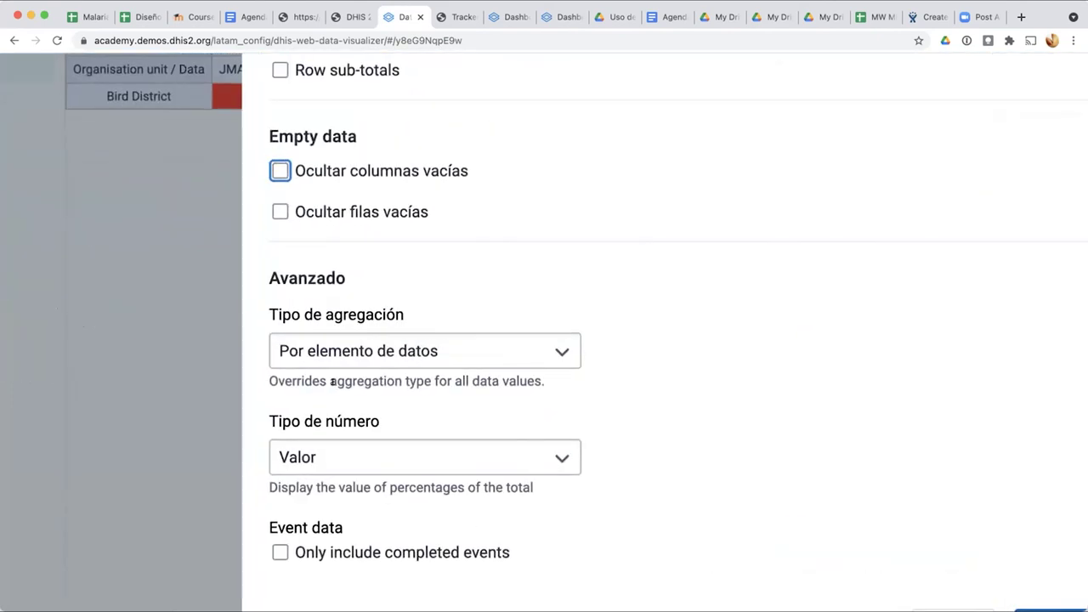
left_click(378, 350)
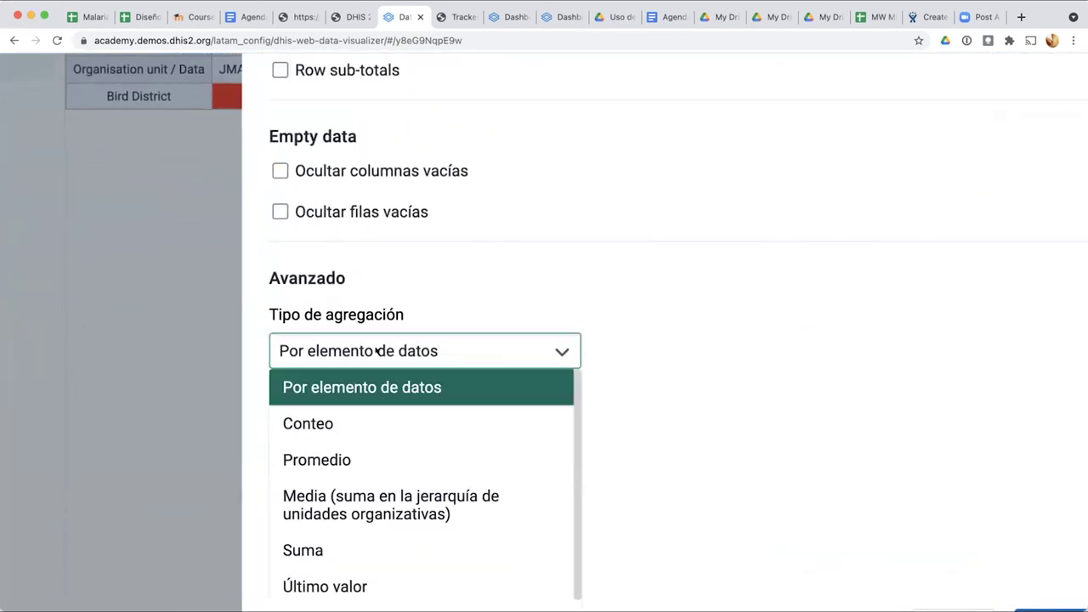
left_click(469, 415)
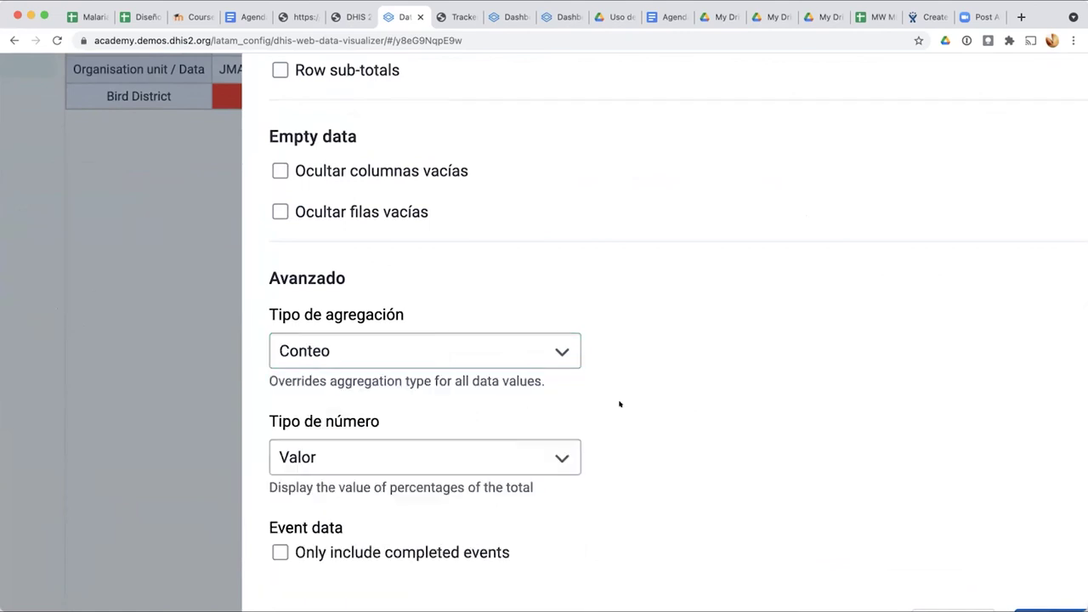
key("super+0")
left_click(547, 443)
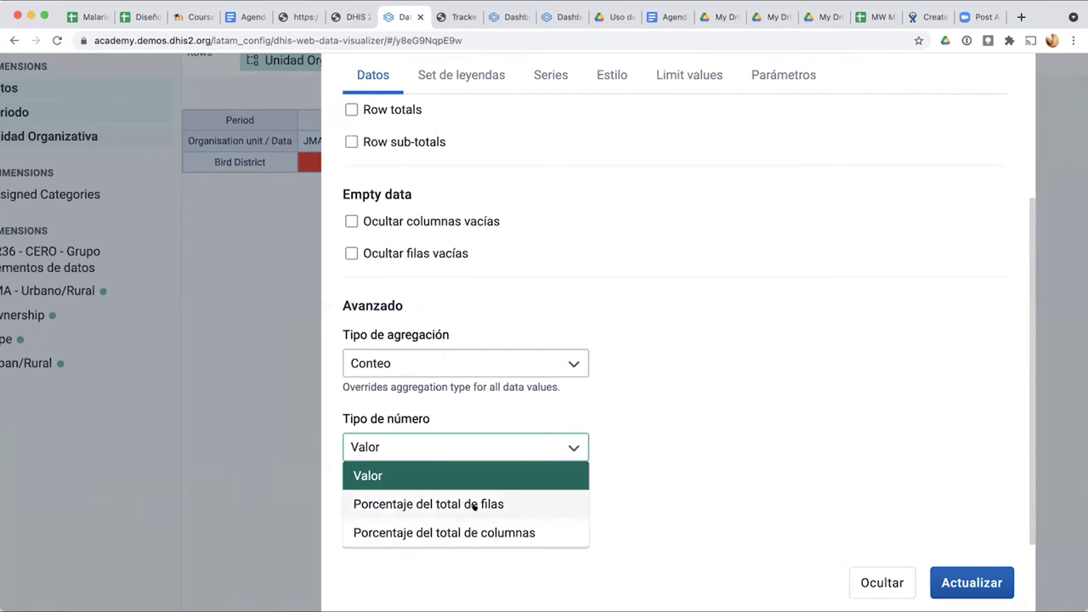
left_click(485, 533)
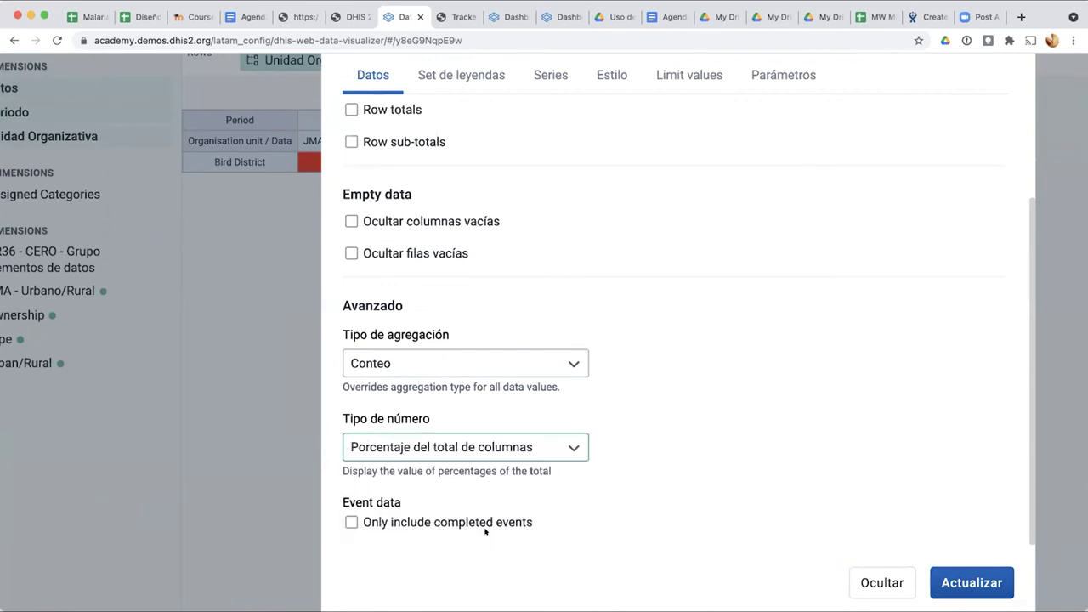
left_click(971, 583)
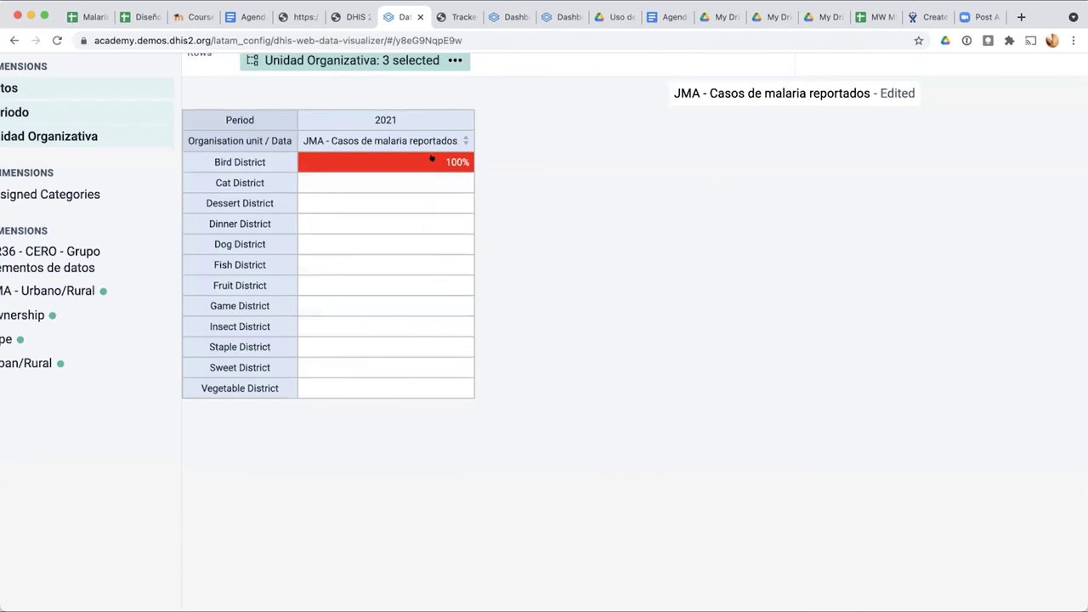
Step: Show the table values as percentage of row totals
scroll(425, 159, "up", 3)
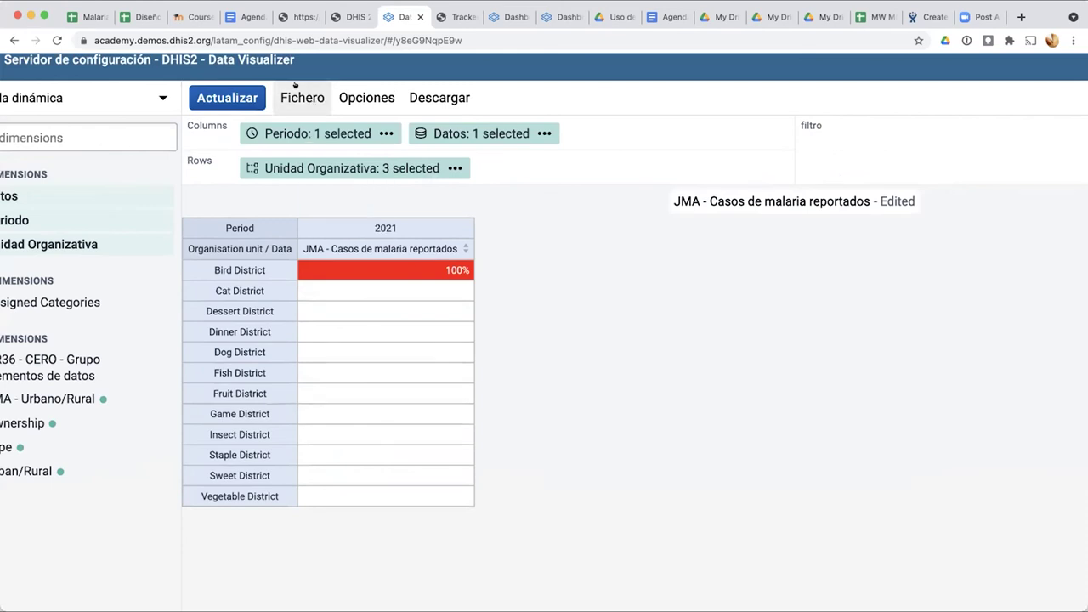
left_click(298, 91)
left_click(365, 98)
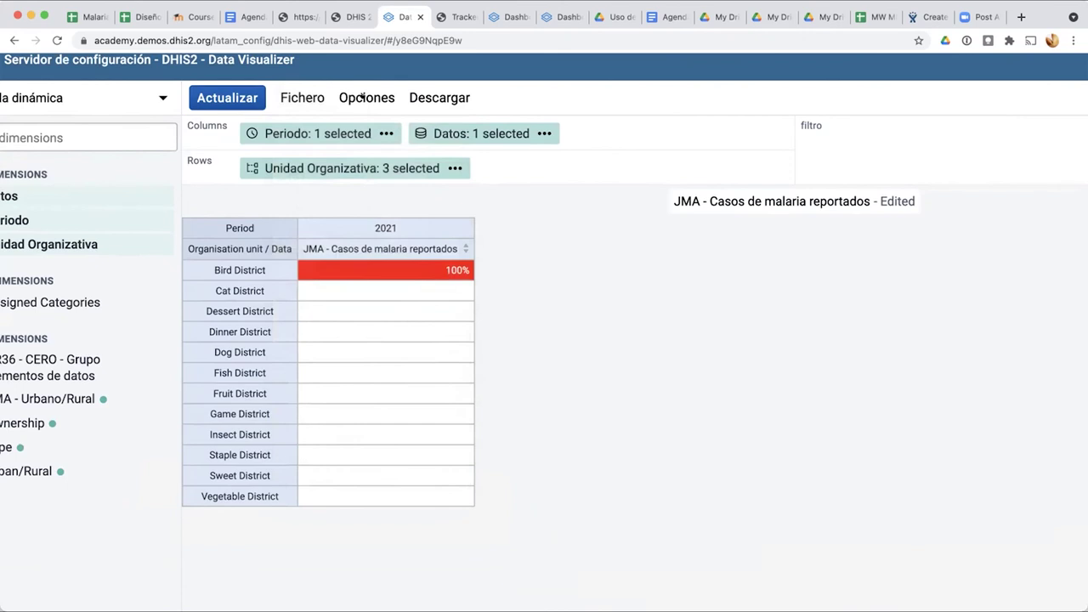
left_click(366, 97)
scroll(462, 434, "down", 3)
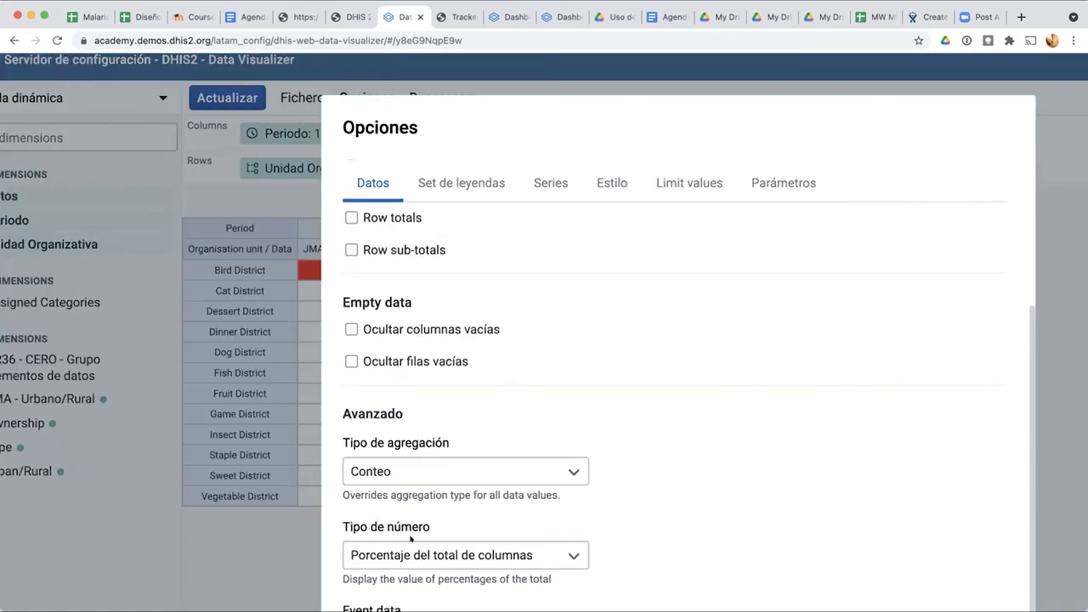
scroll(406, 554, "down", 3)
left_click(406, 382)
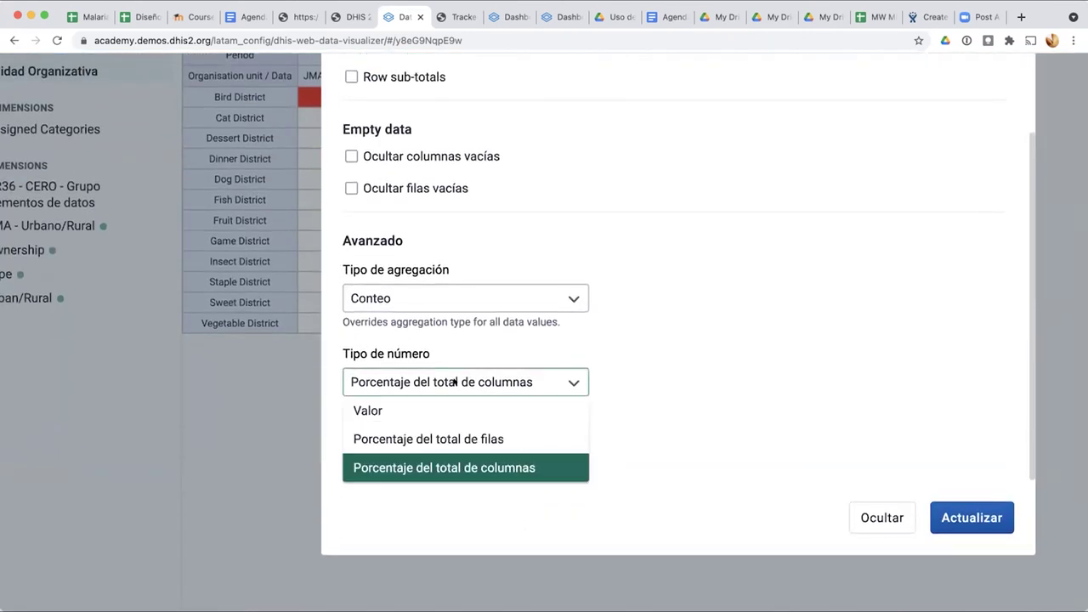
left_click(396, 435)
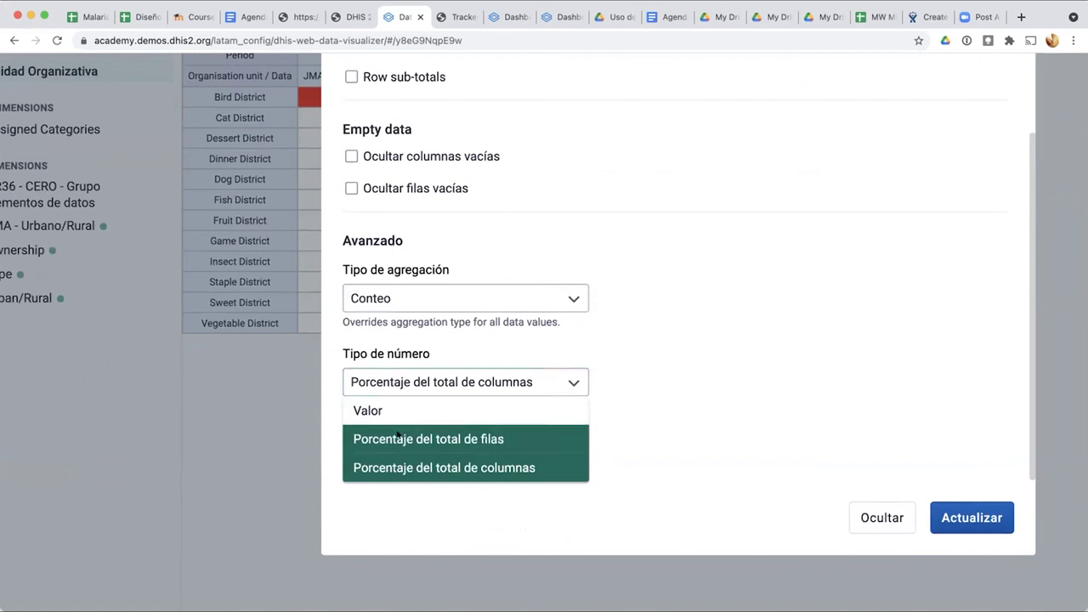
left_click(940, 520)
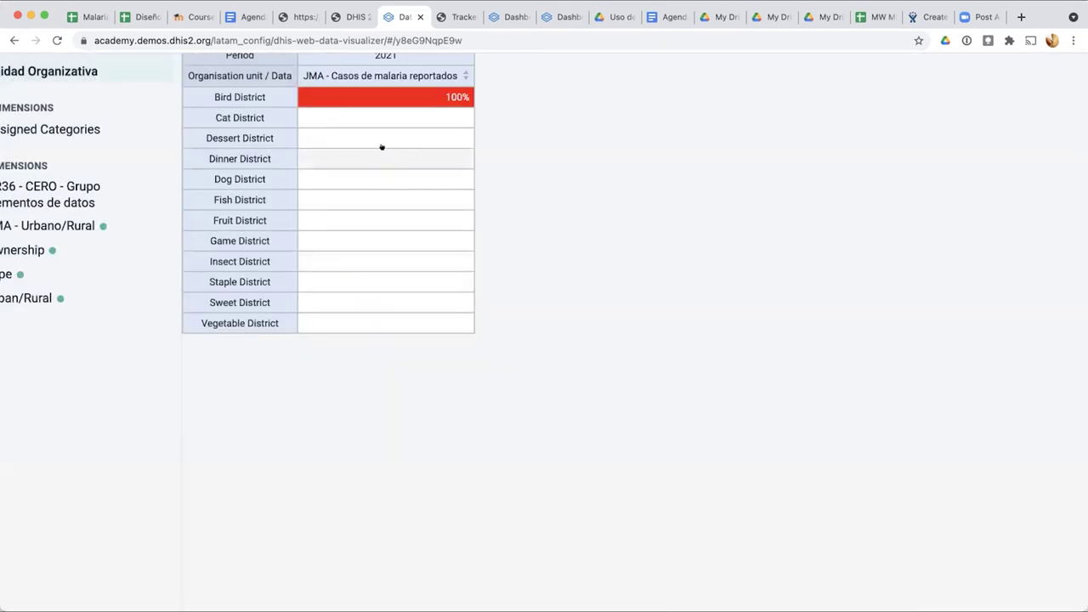
Step: Switch the number type back to Valor so Bird District shows 2
scroll(359, 117, "up", 3)
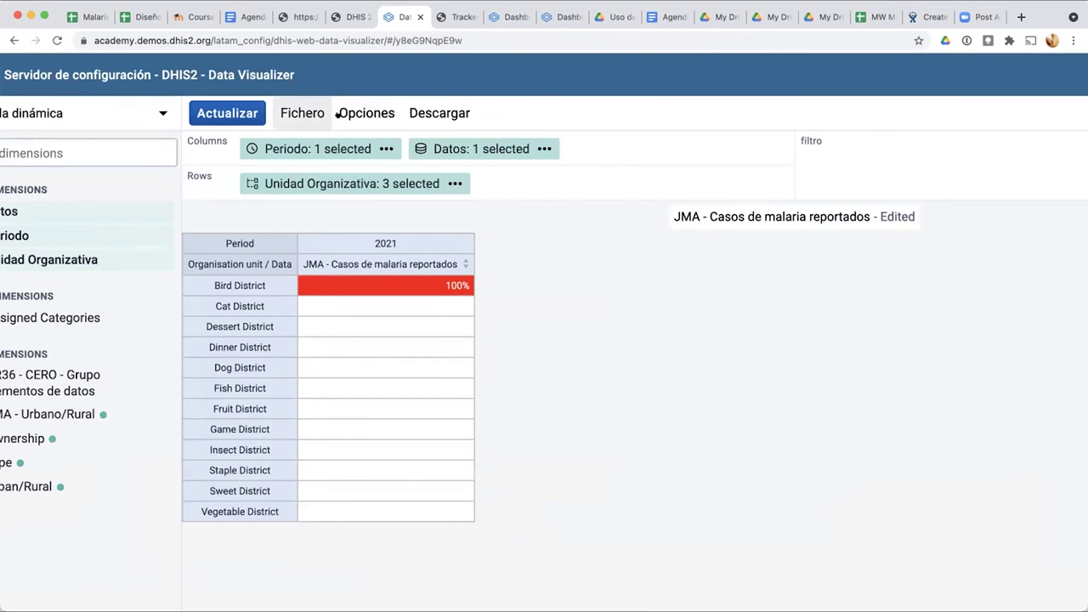
left_click(371, 113)
scroll(486, 508, "down", 3)
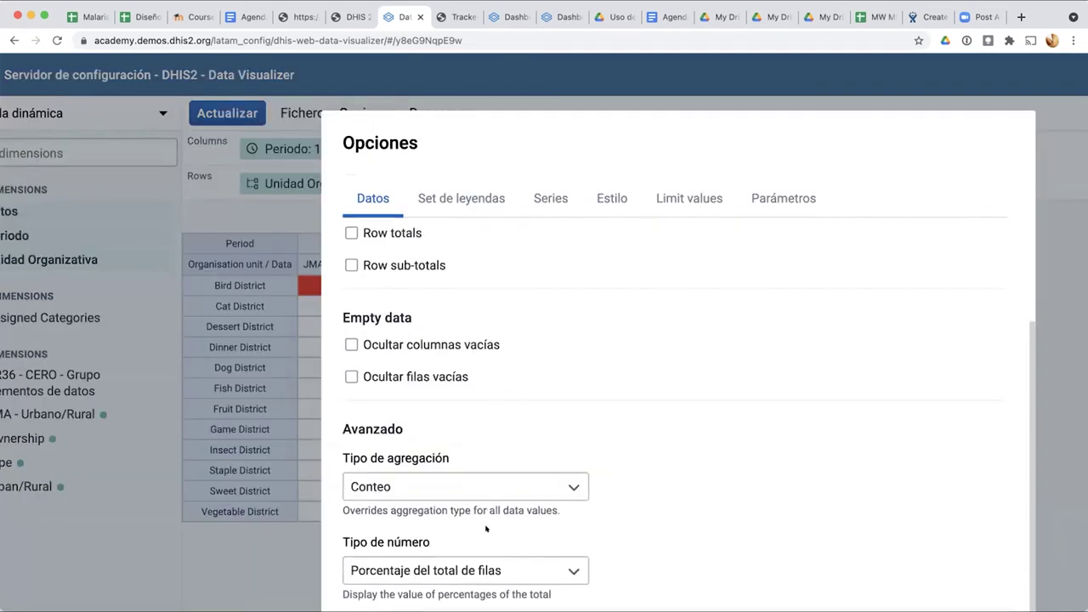
scroll(486, 529, "down", 2)
left_click(485, 464)
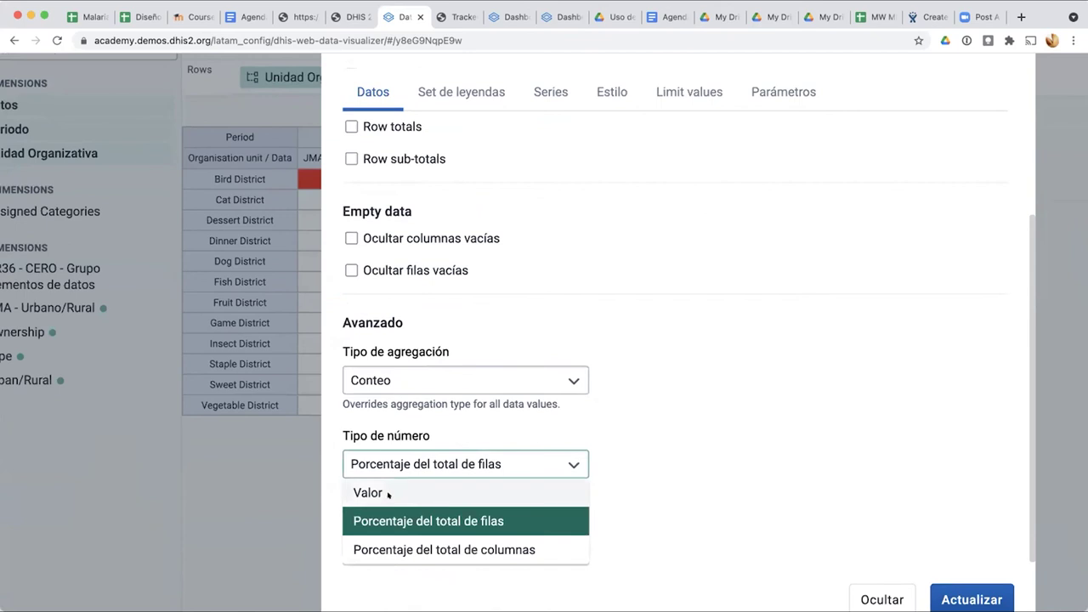
left_click(388, 495)
left_click(965, 595)
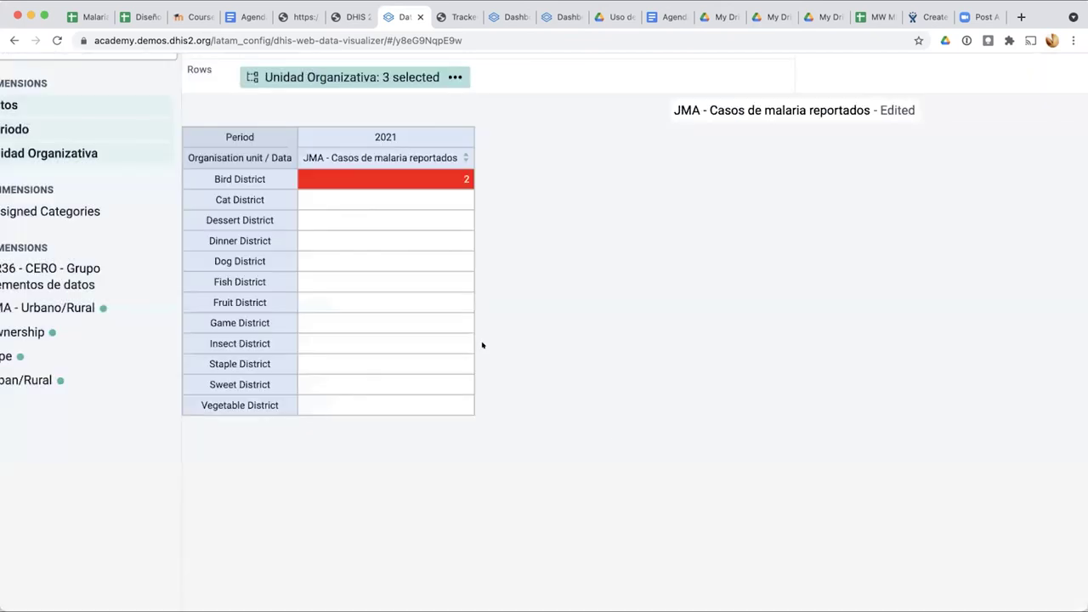
scroll(335, 315, "up", 2)
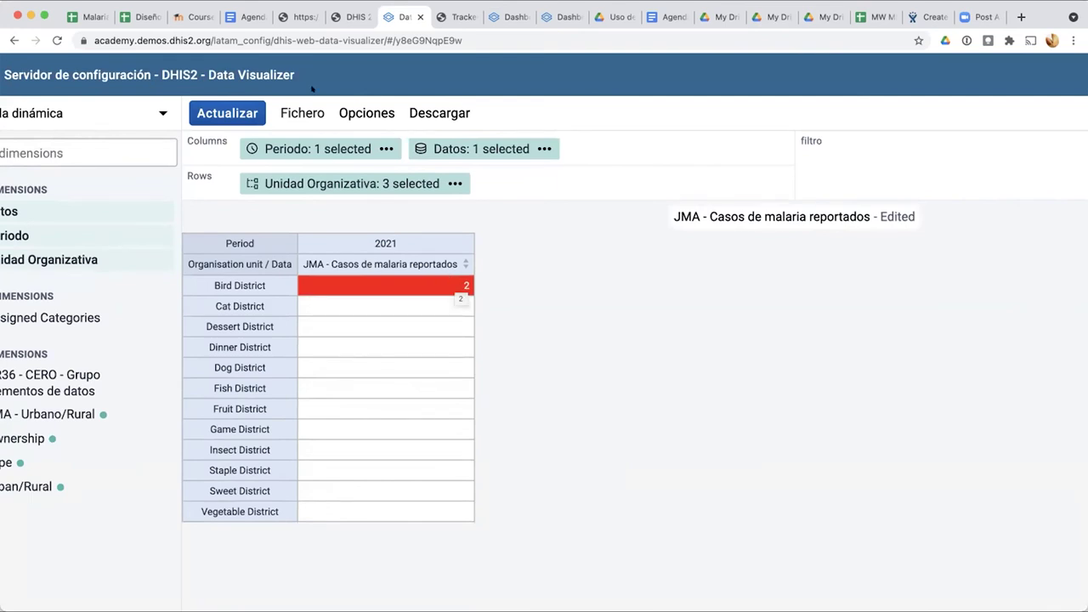
left_click(308, 108)
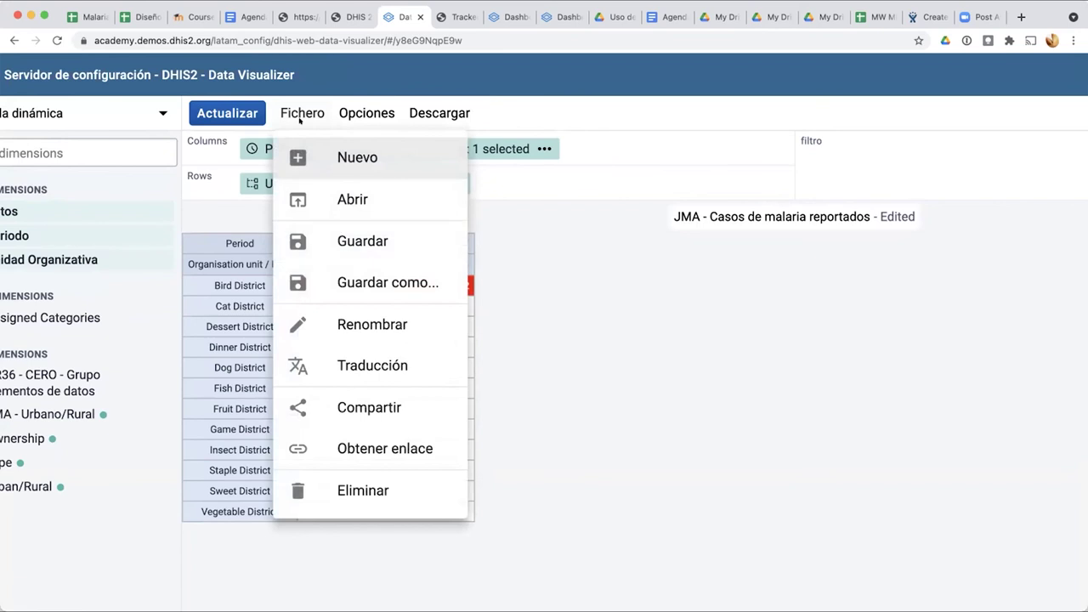
left_click(300, 114)
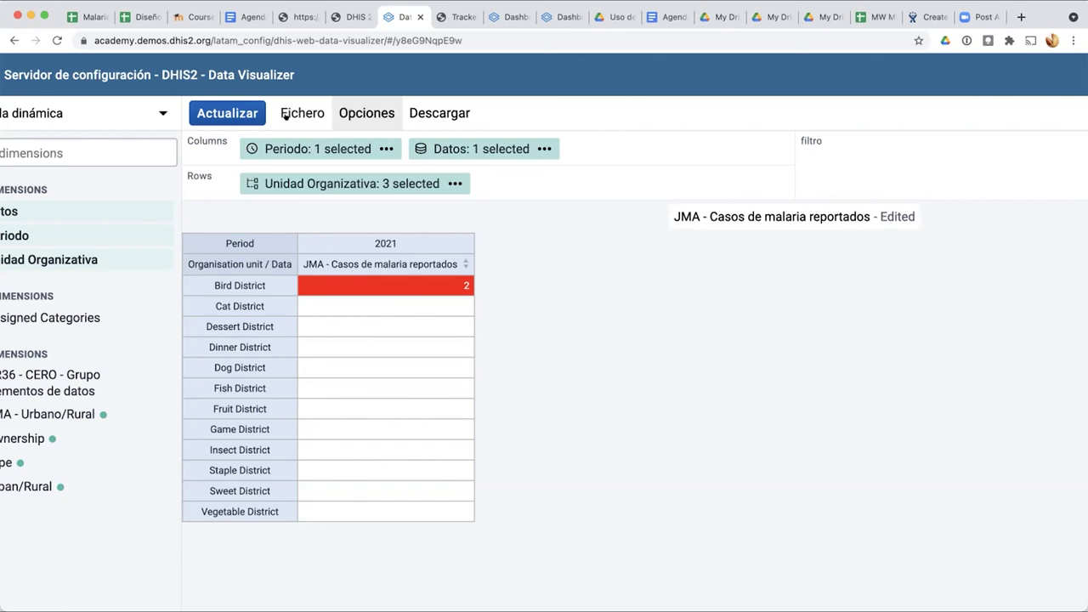
Step: Browse the aggregation type choices under Datos > Avanzado in the table options
left_click(348, 114)
scroll(395, 475, "down", 3)
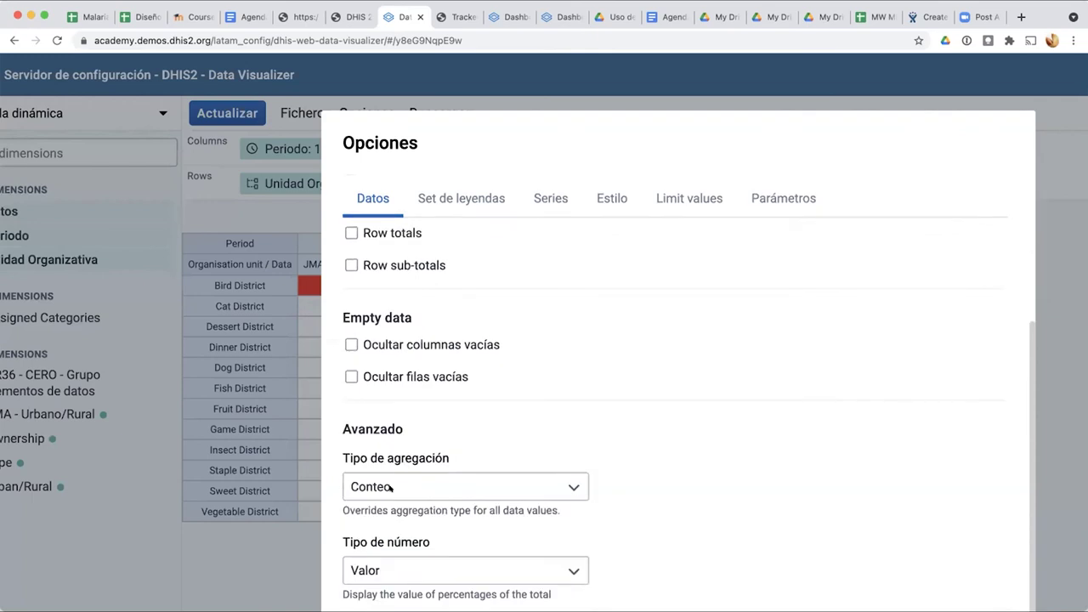
left_click(394, 487)
scroll(389, 537, "down", 1)
scroll(389, 537, "up", 1)
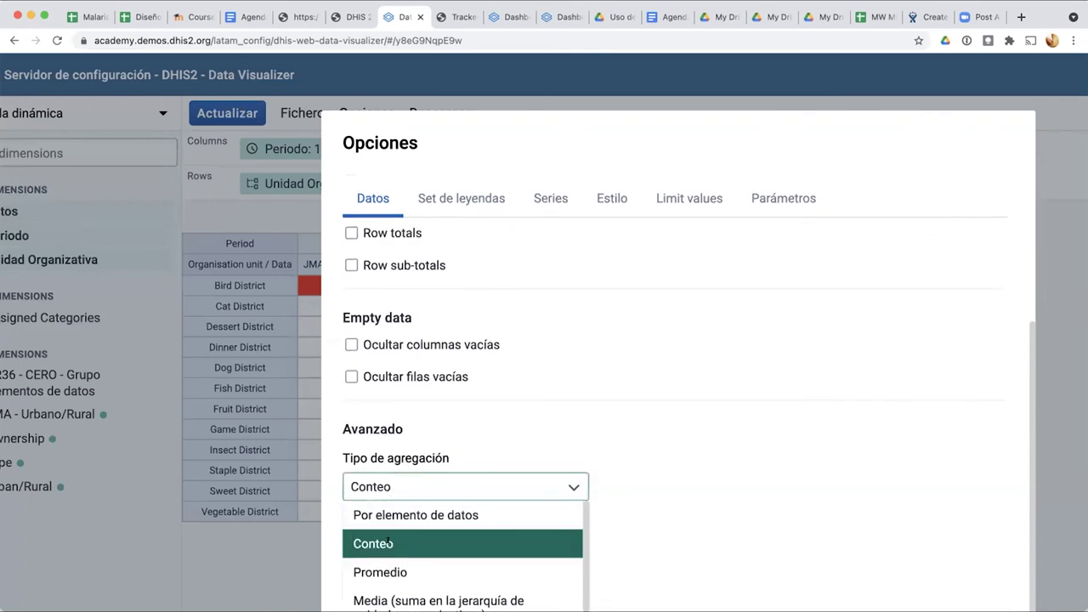
scroll(684, 509, "down", 5)
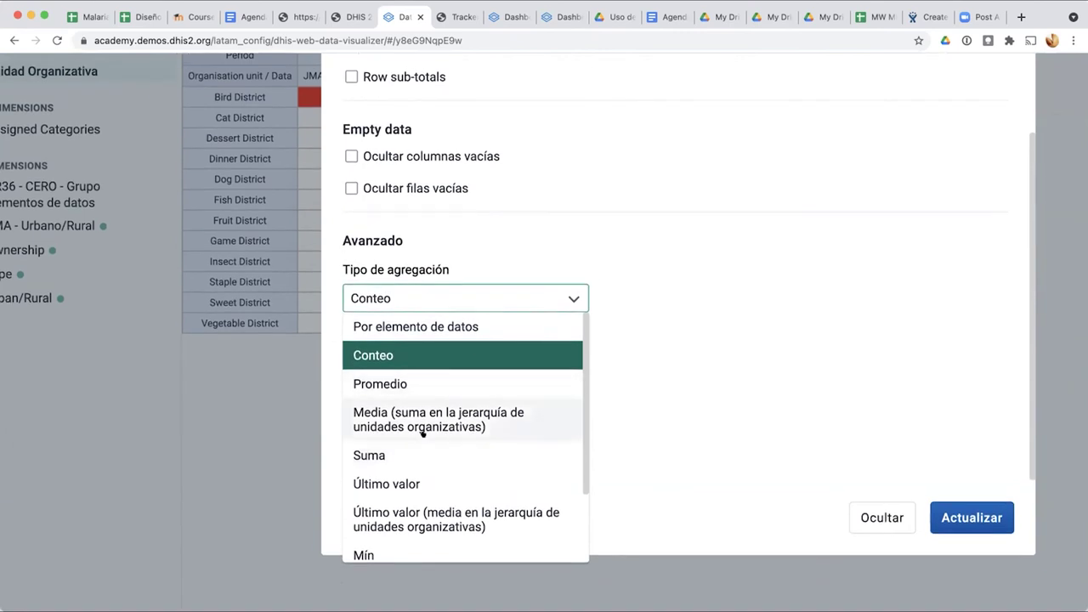
scroll(413, 446, "down", 3)
scroll(413, 446, "down", 2)
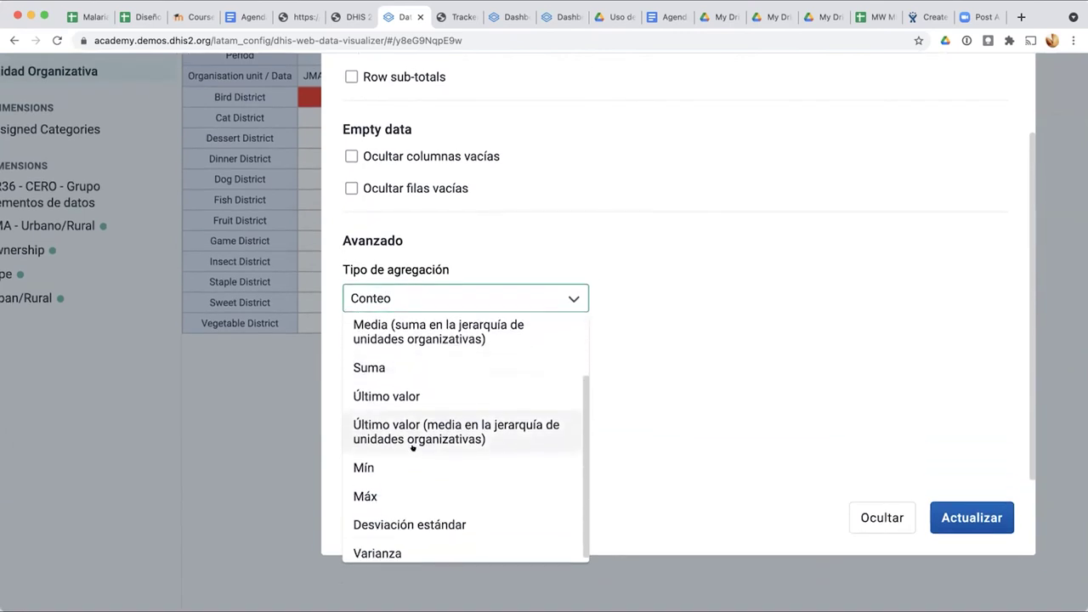
scroll(414, 447, "up", 4)
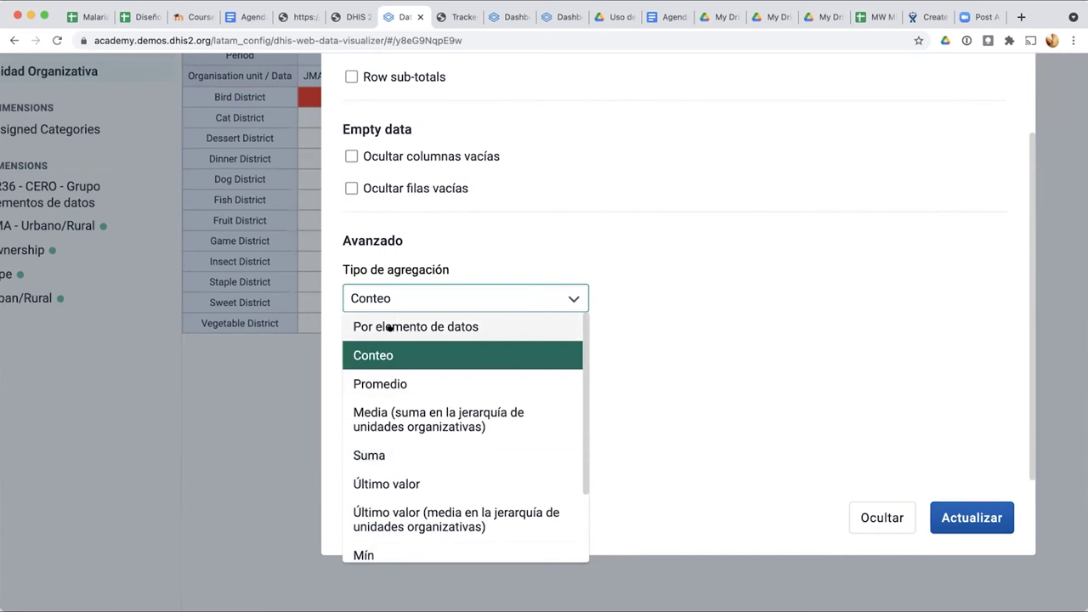
Step: Set Tipo de agregación to Por elemento de datos and show the Set de leyendas tab
left_click(390, 327)
left_click(396, 295)
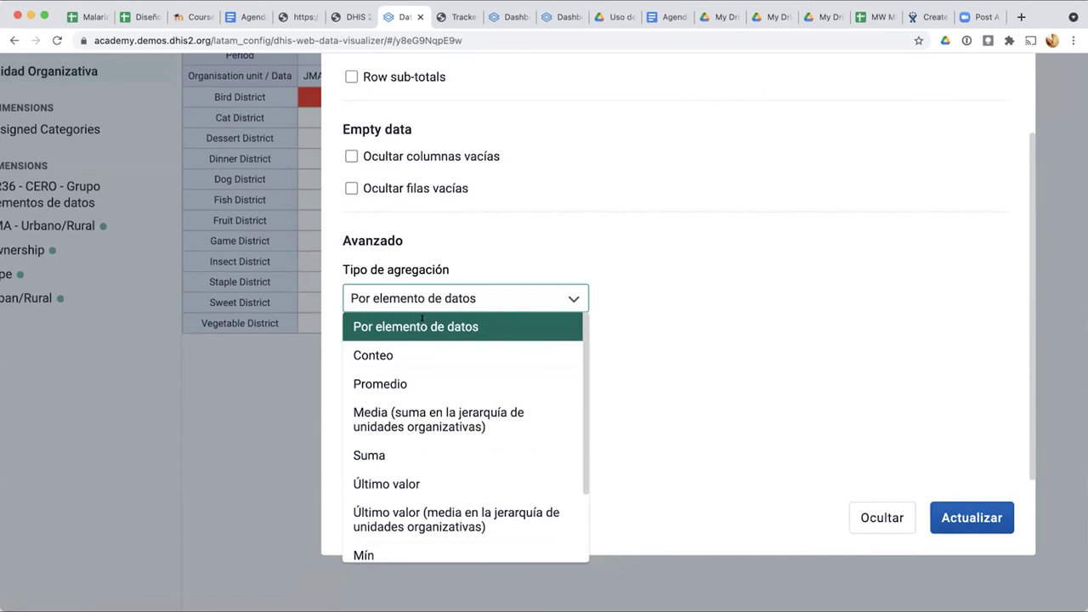
left_click(612, 303)
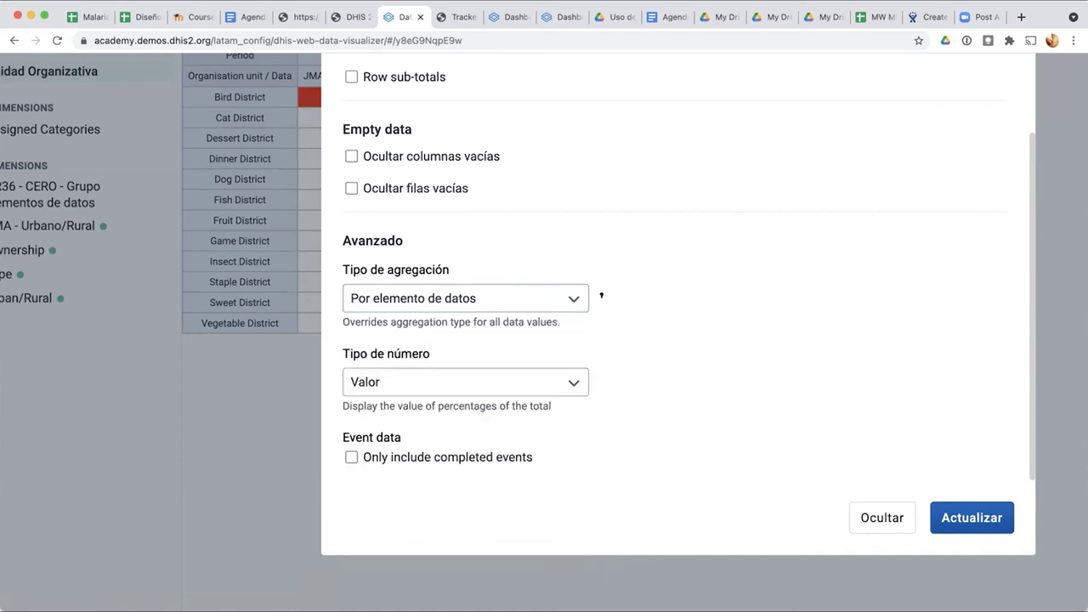
scroll(860, 260, "up", 2)
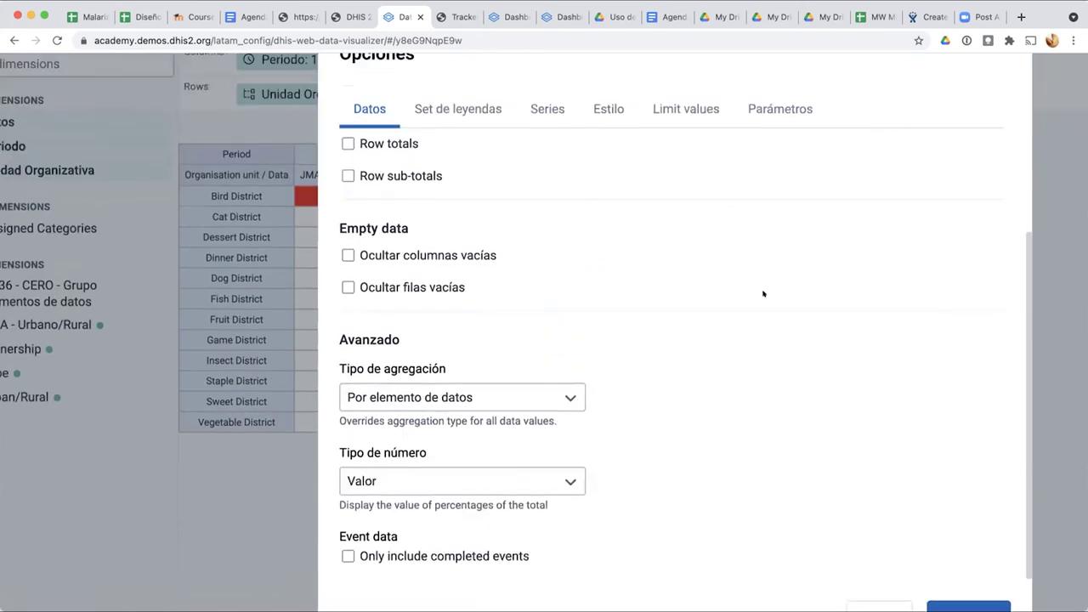
left_click(457, 104)
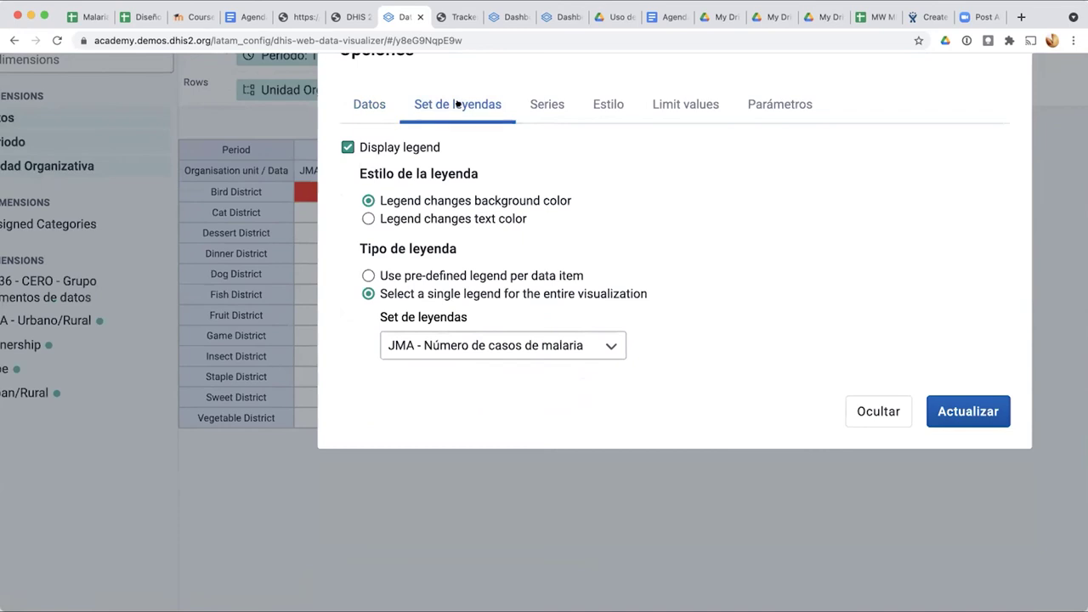
Step: Keep the JMA - Número de casos de malaria legend set and refresh the table
left_click(589, 346)
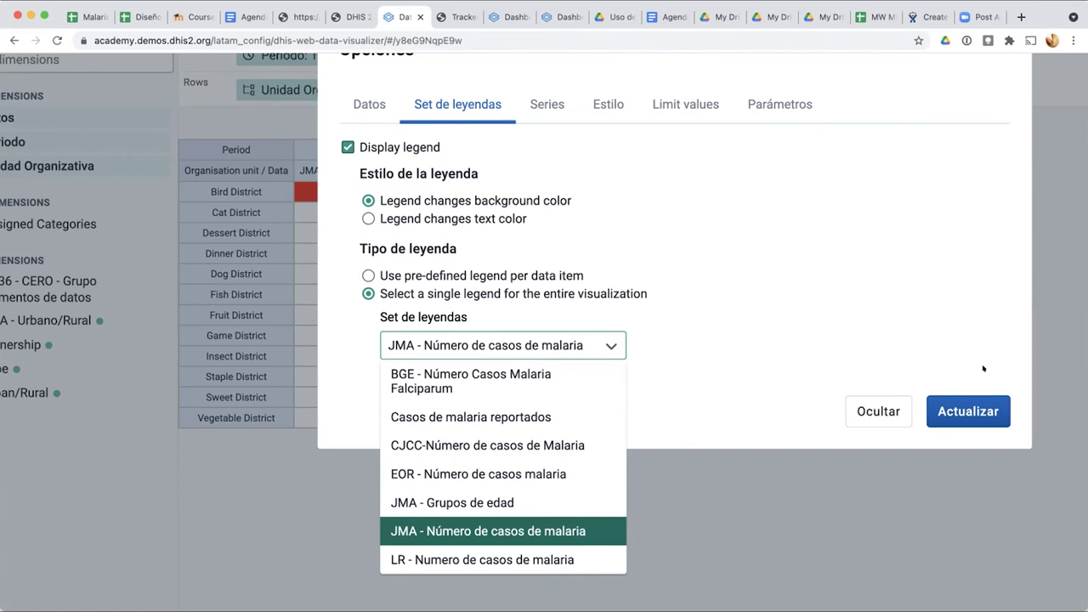
left_click(802, 412)
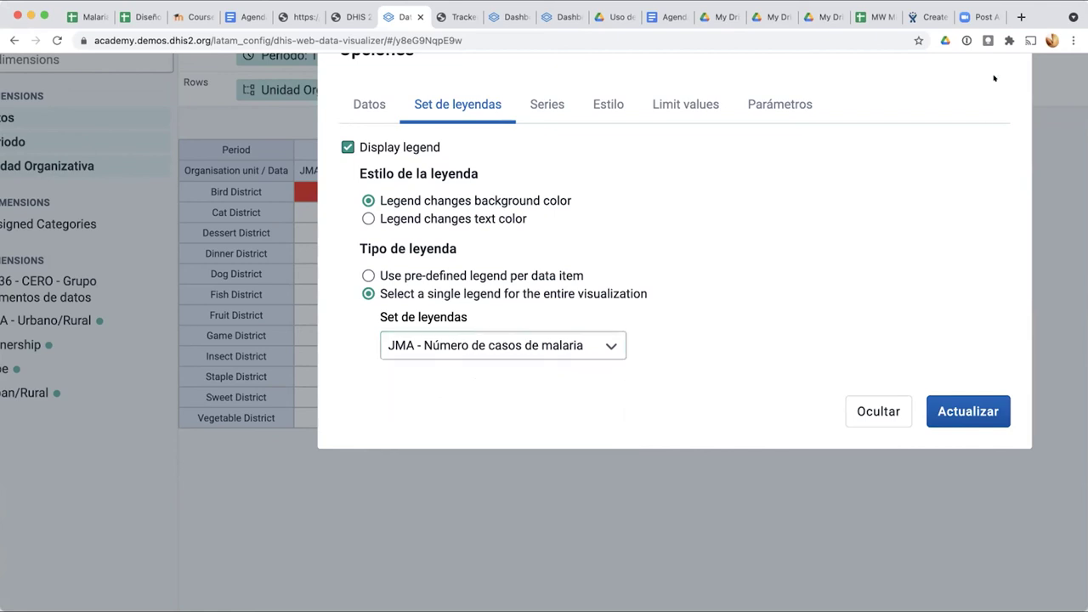
left_click(950, 411)
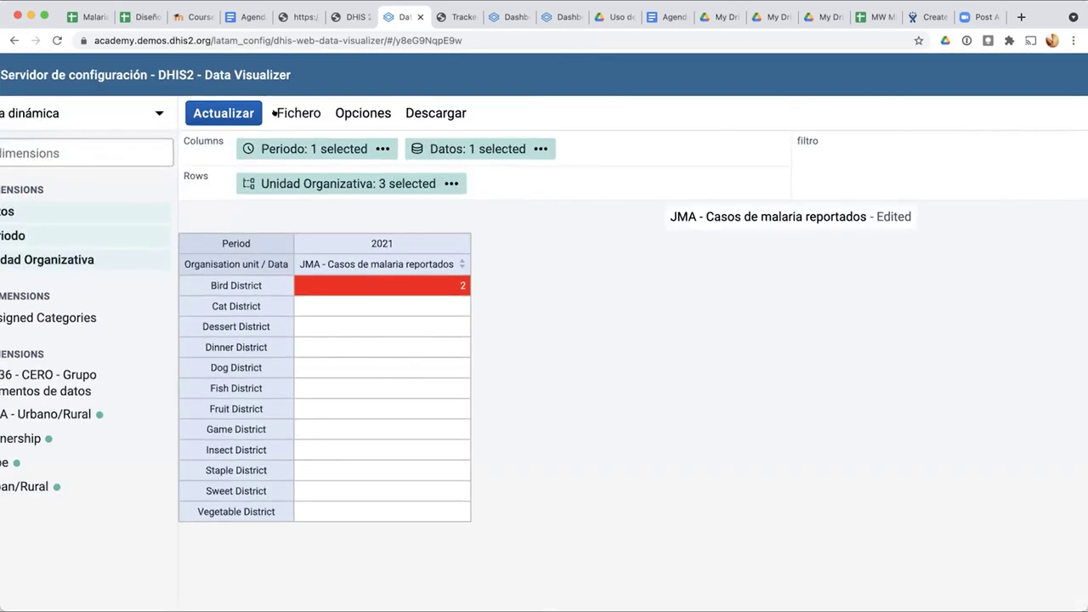
left_click(274, 113)
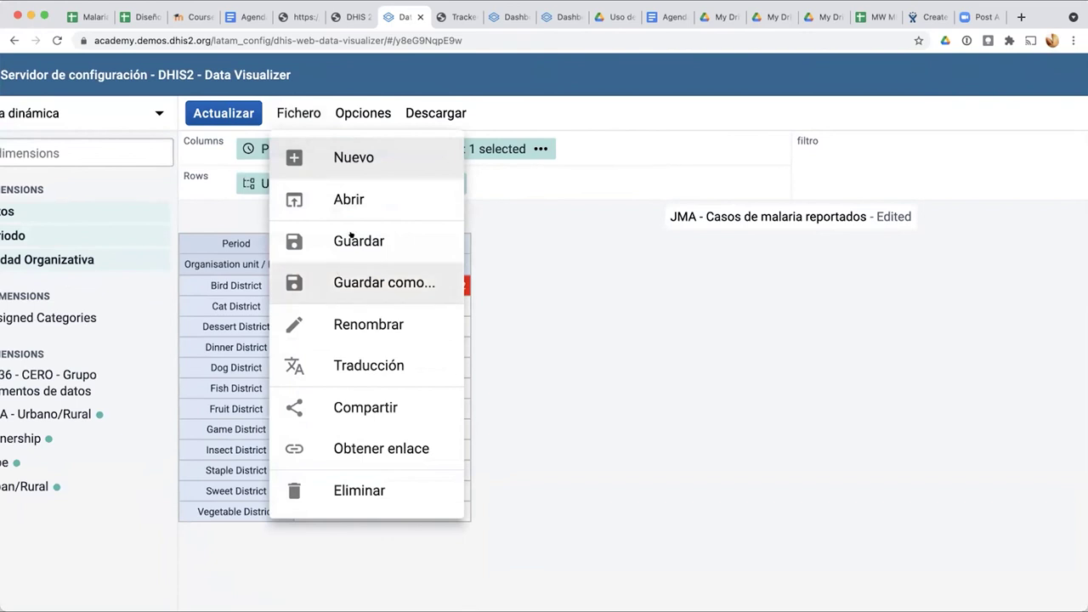
left_click(350, 409)
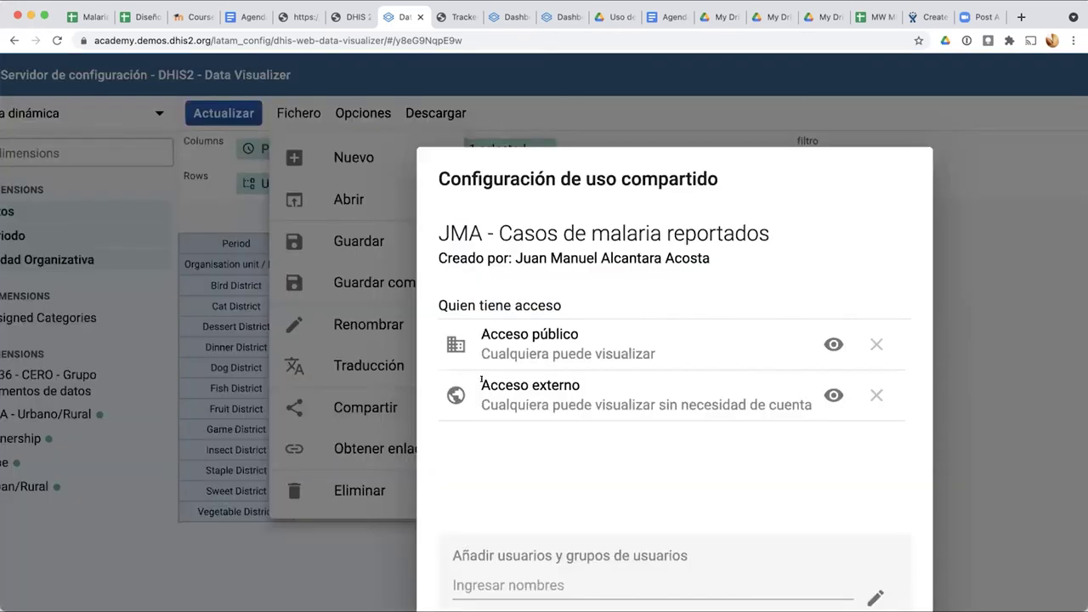
left_click(833, 395)
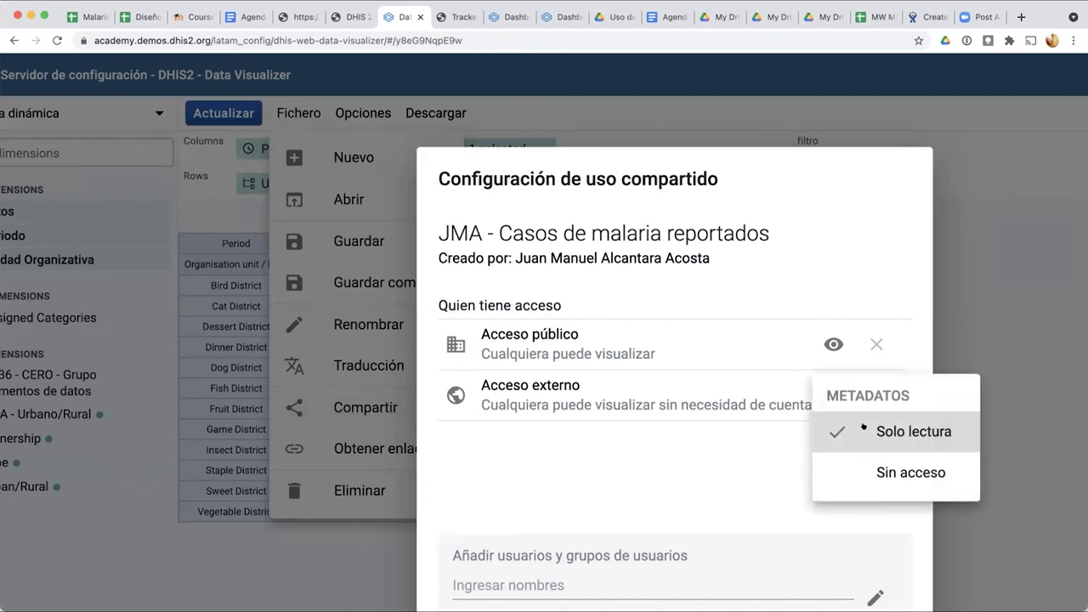
left_click(760, 418)
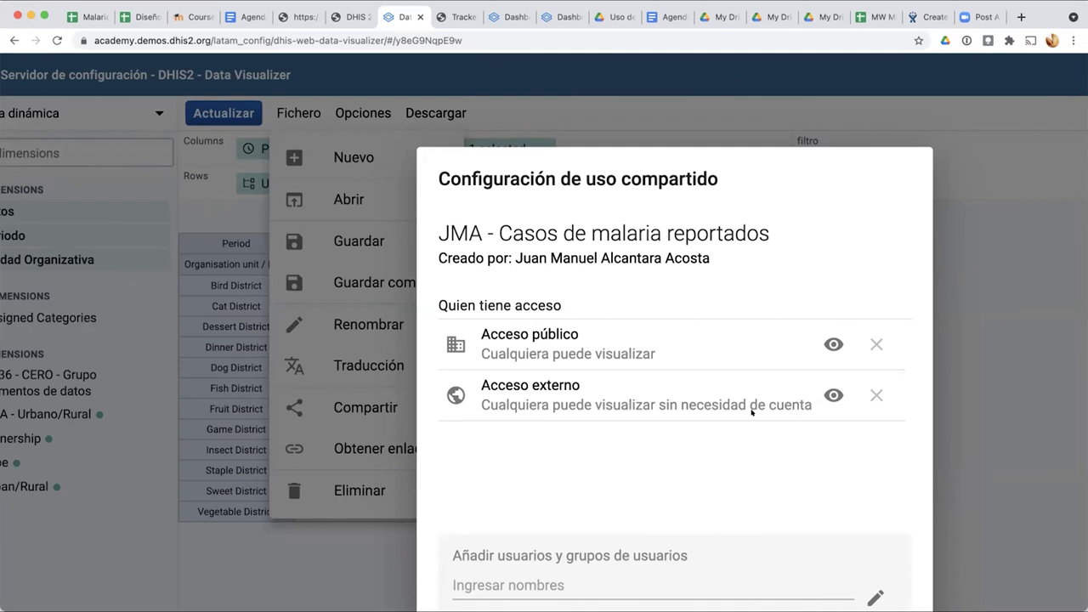
scroll(752, 412, "right", 3)
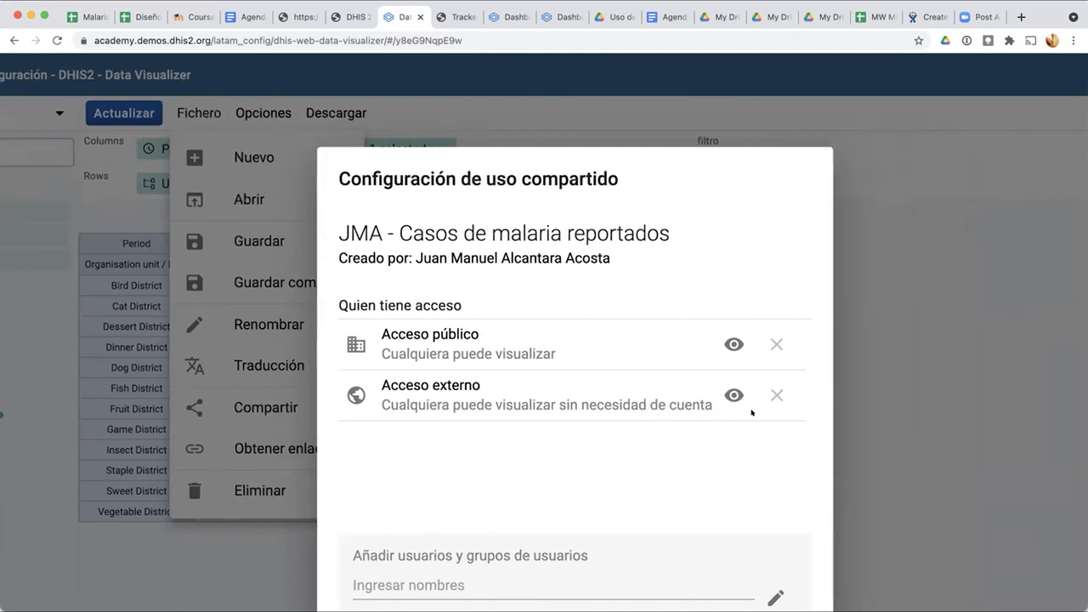
scroll(751, 413, "down", 5)
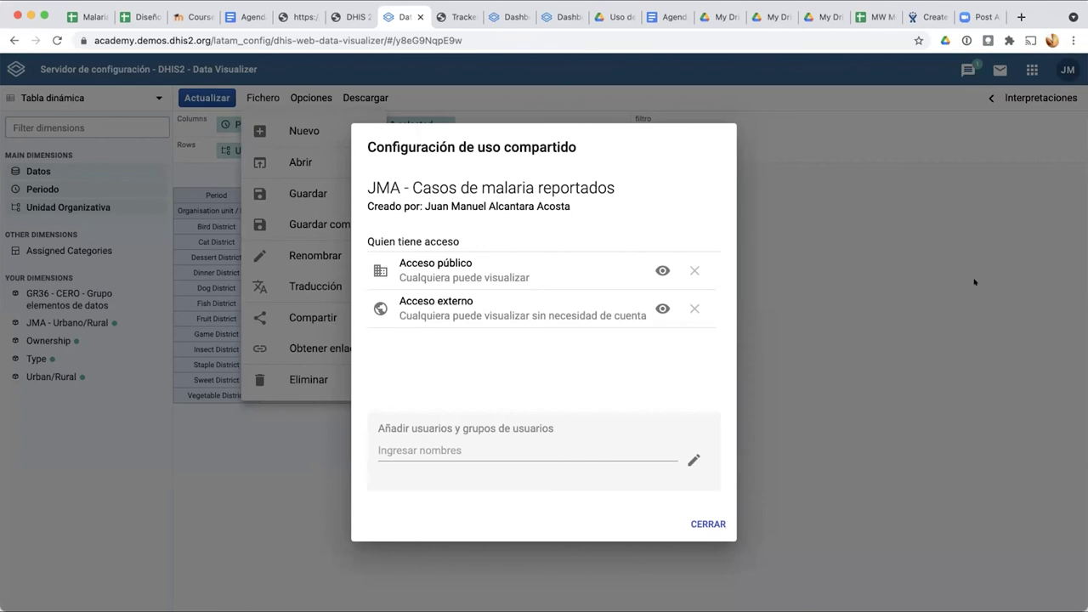
left_click(855, 274)
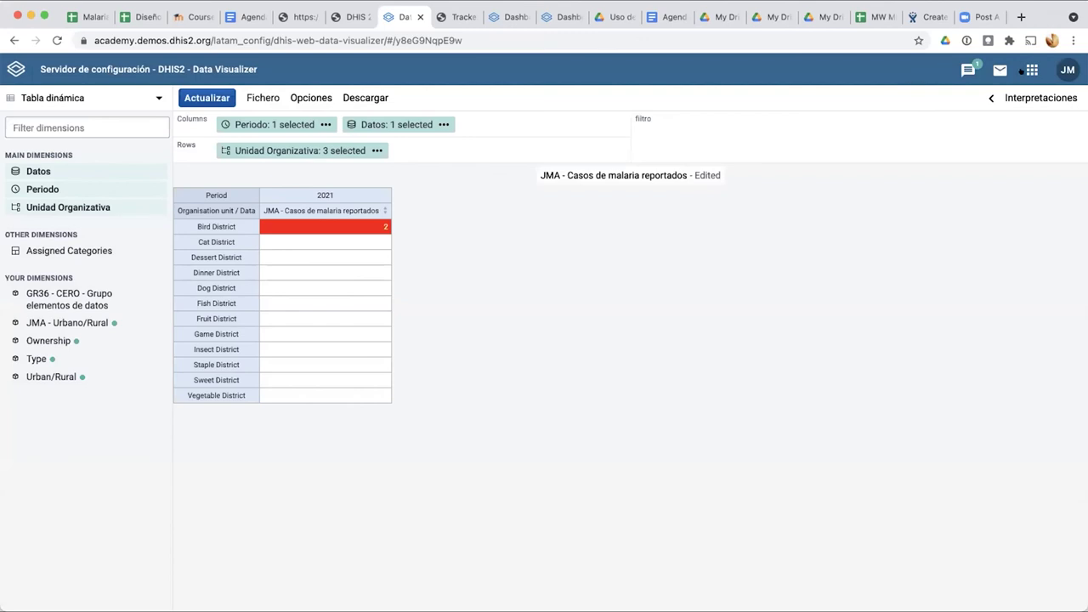
left_click(1025, 71)
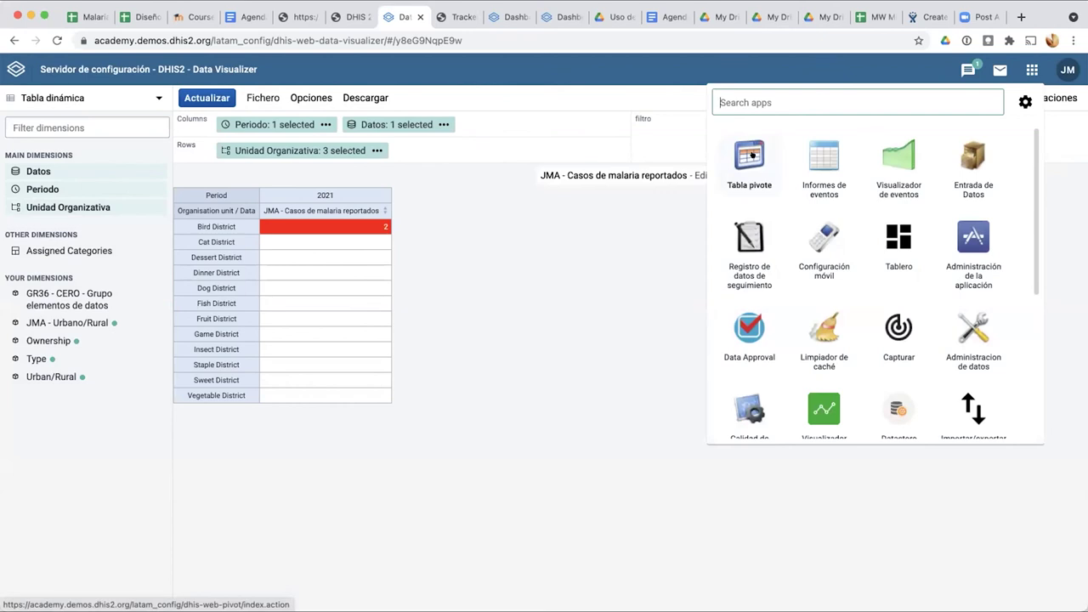
left_click(578, 270)
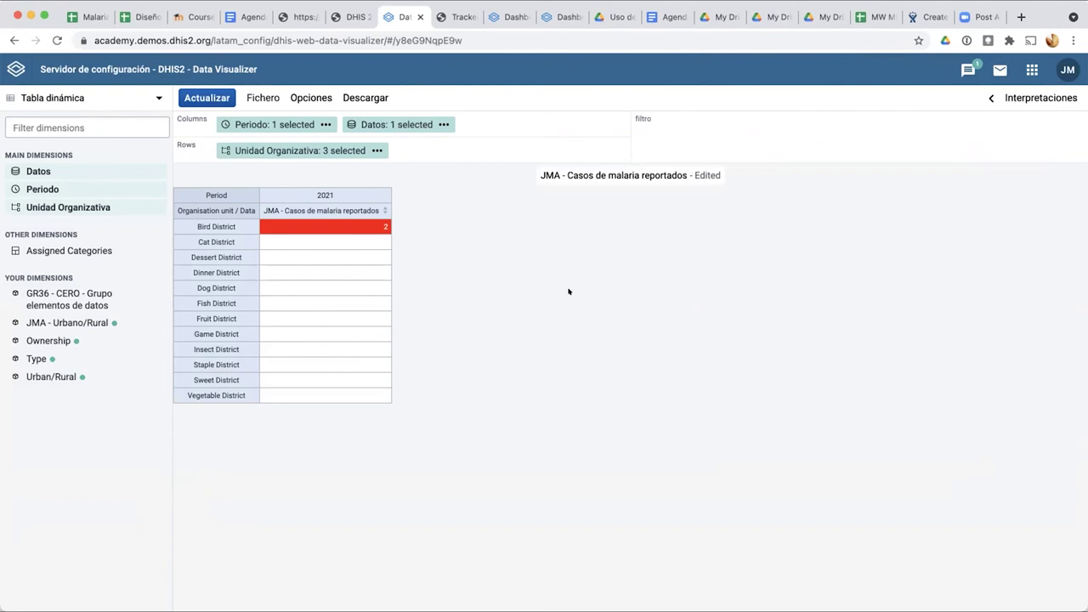
left_click(1031, 70)
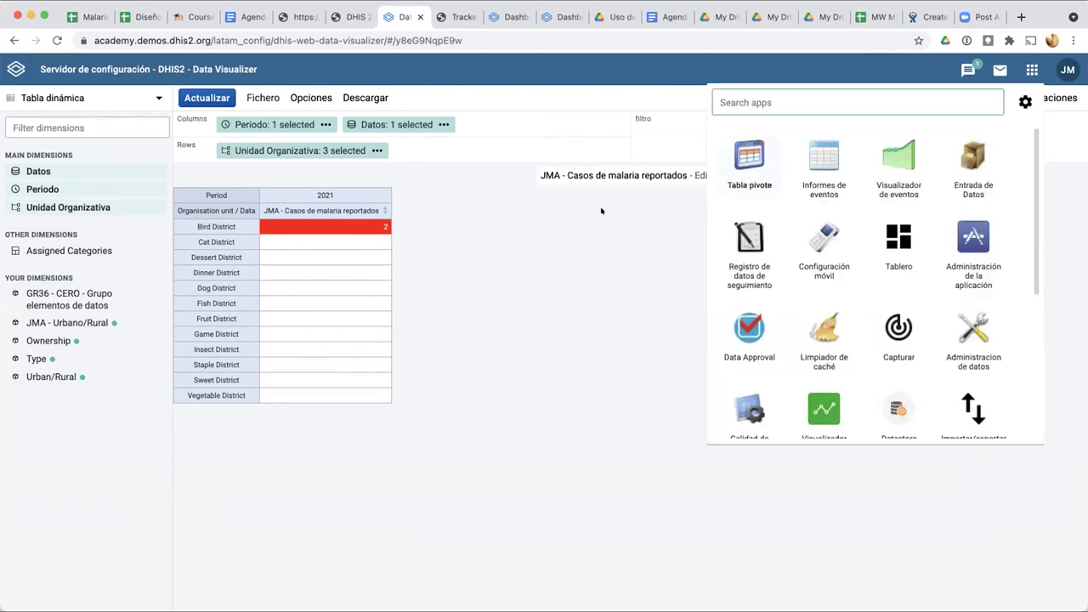
left_click(576, 286)
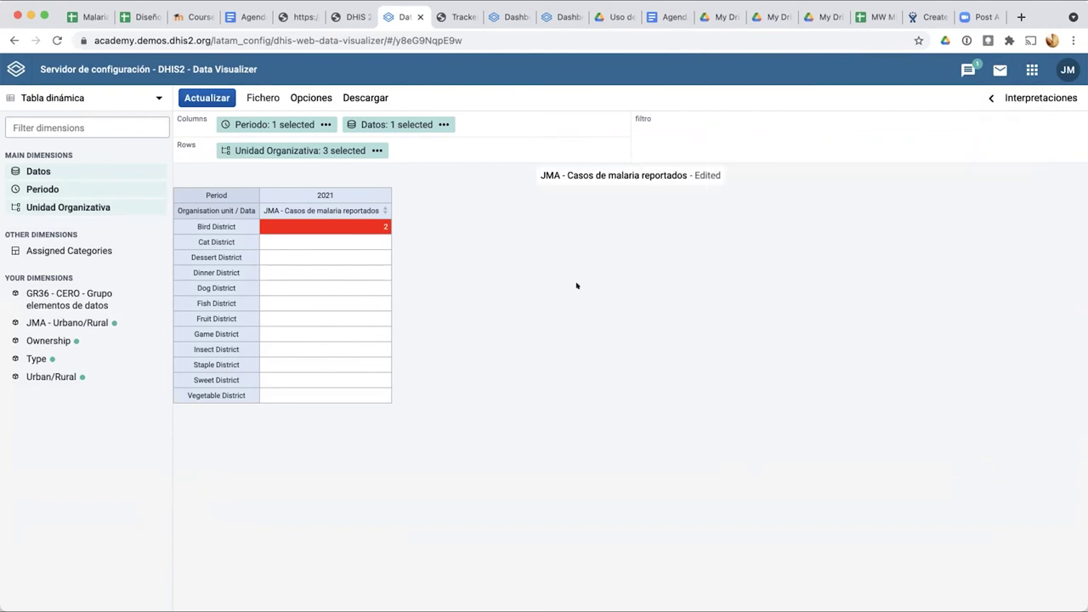
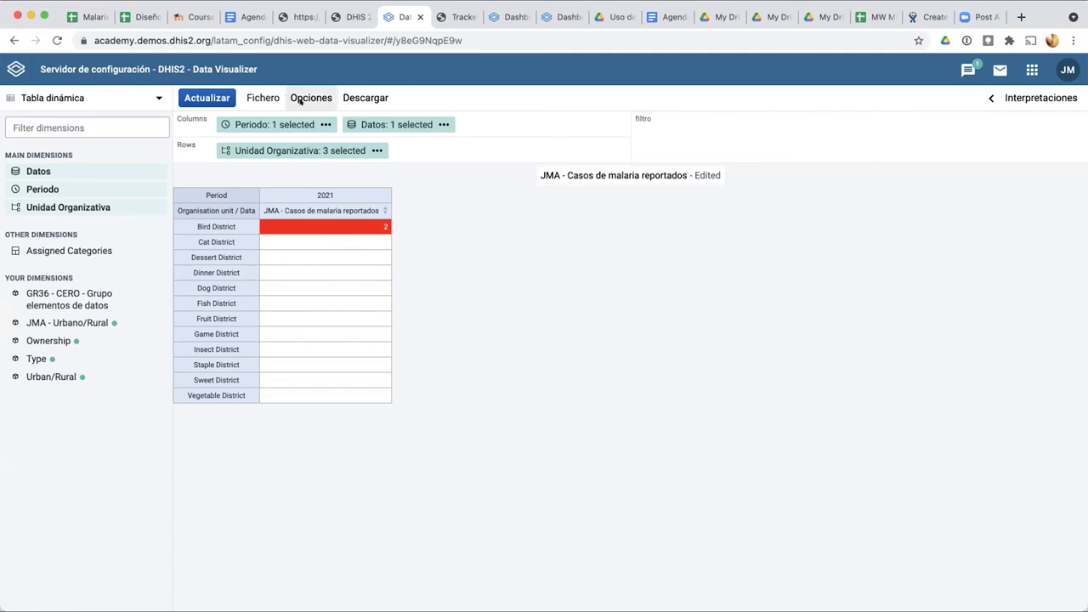
Step: Toggle Display legend off in Set de leyendas and apply the options to the table
left_click(297, 98)
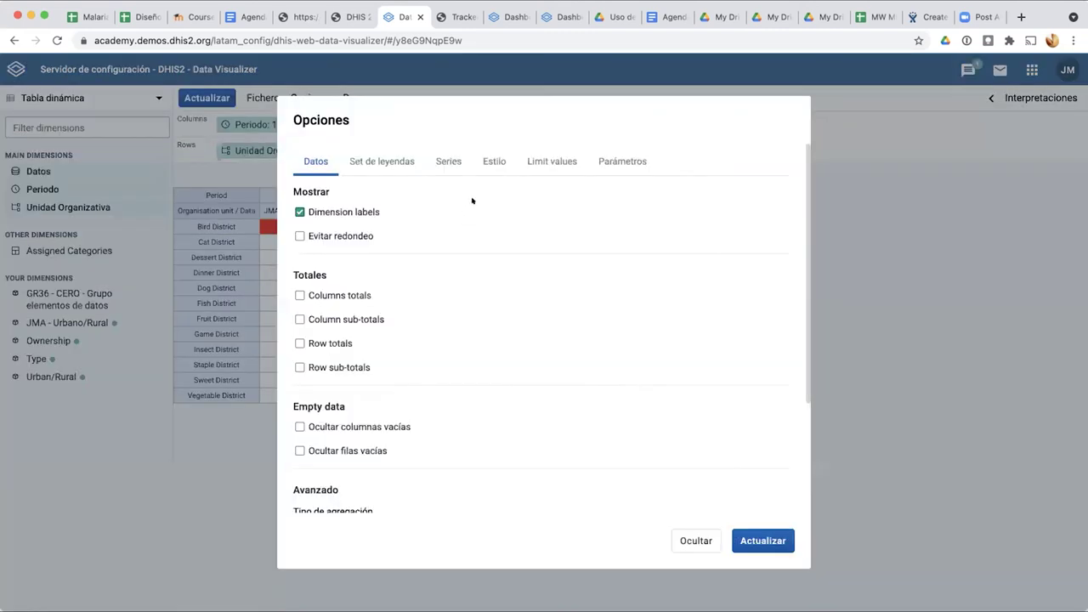
left_click(384, 160)
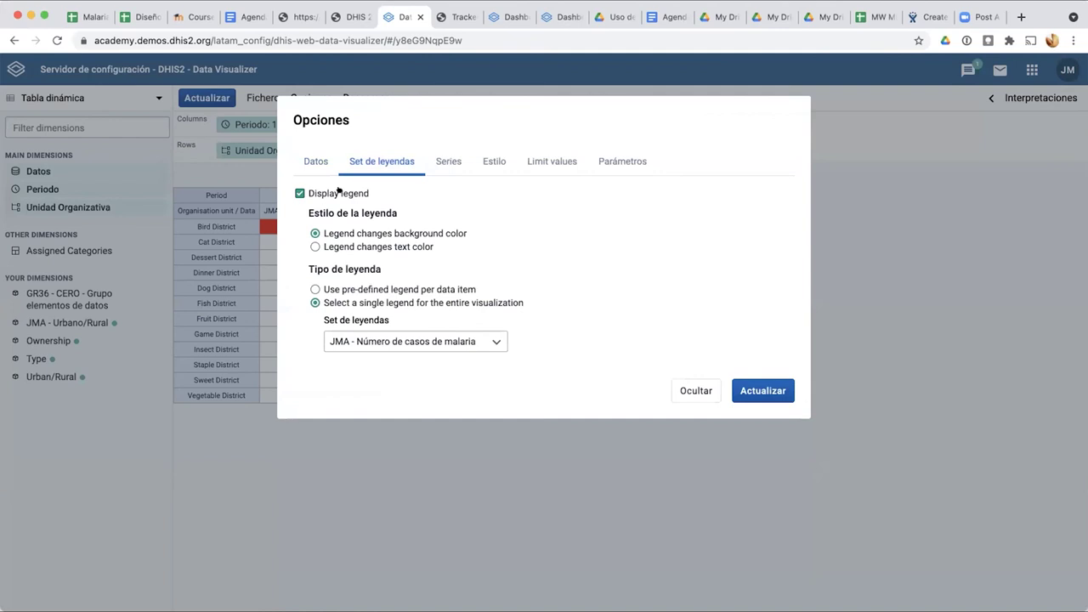
left_click(286, 191)
left_click(286, 192)
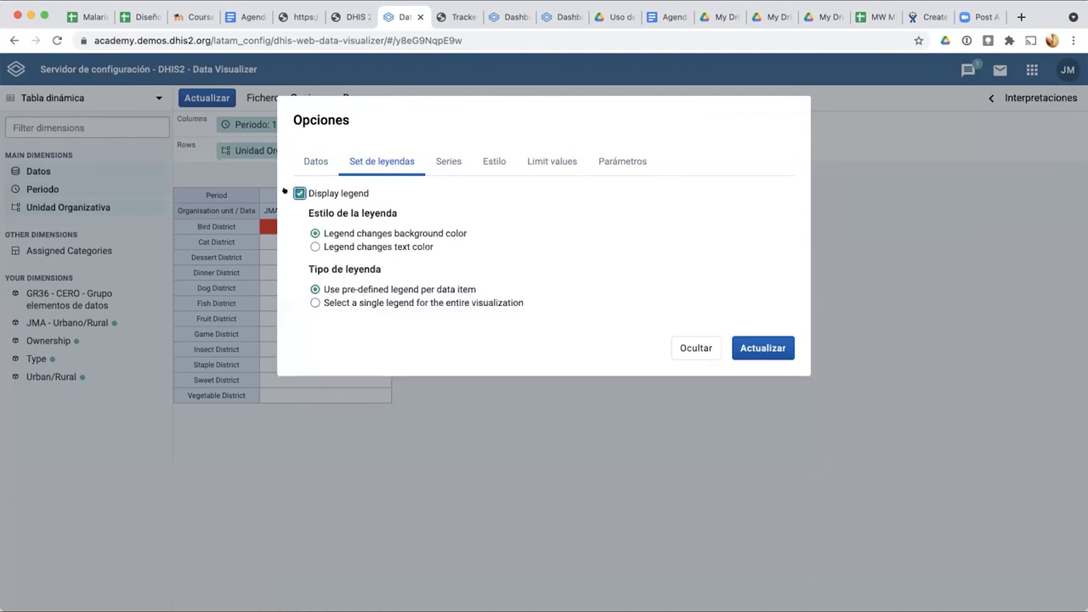
left_click(286, 192)
left_click(762, 238)
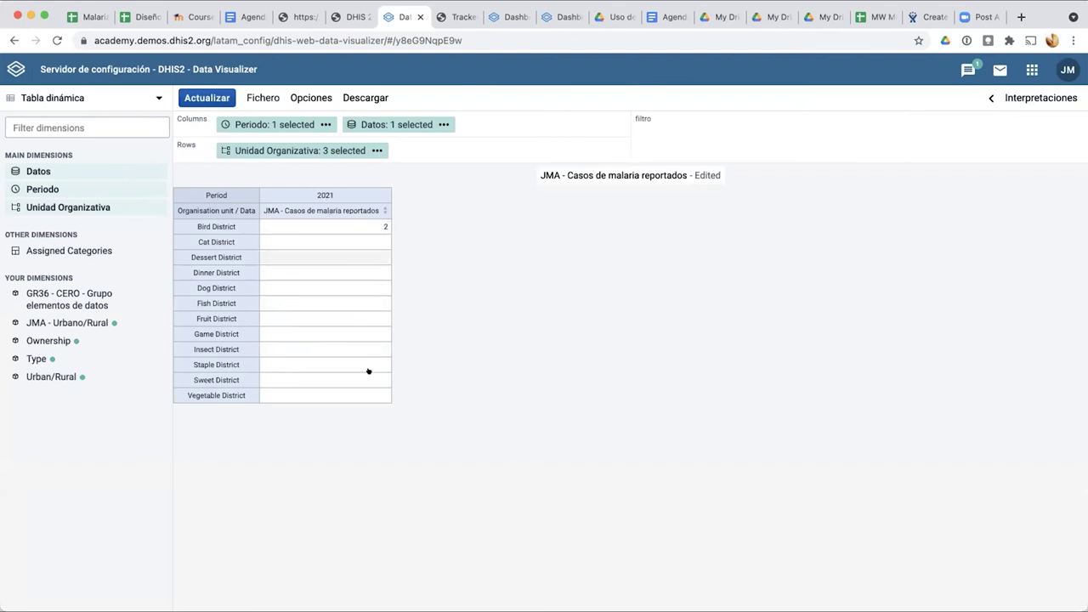
Step: Re-enable the legend with 'Legend changes text color' and apply, turning Bird District's 2 red
left_click(263, 98)
left_click(311, 100)
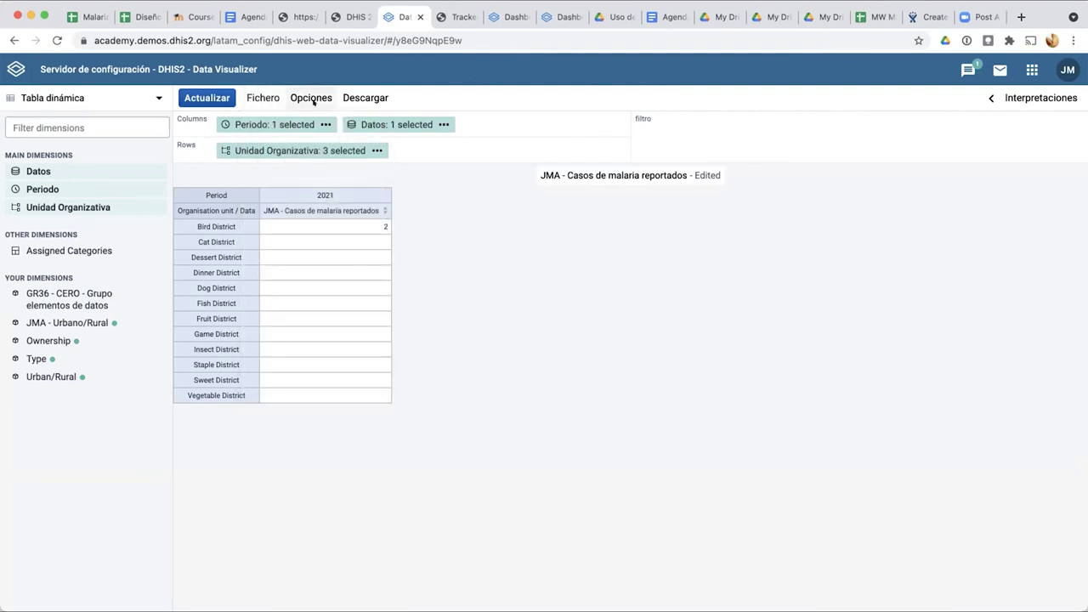
left_click(311, 100)
left_click(367, 172)
left_click(297, 193)
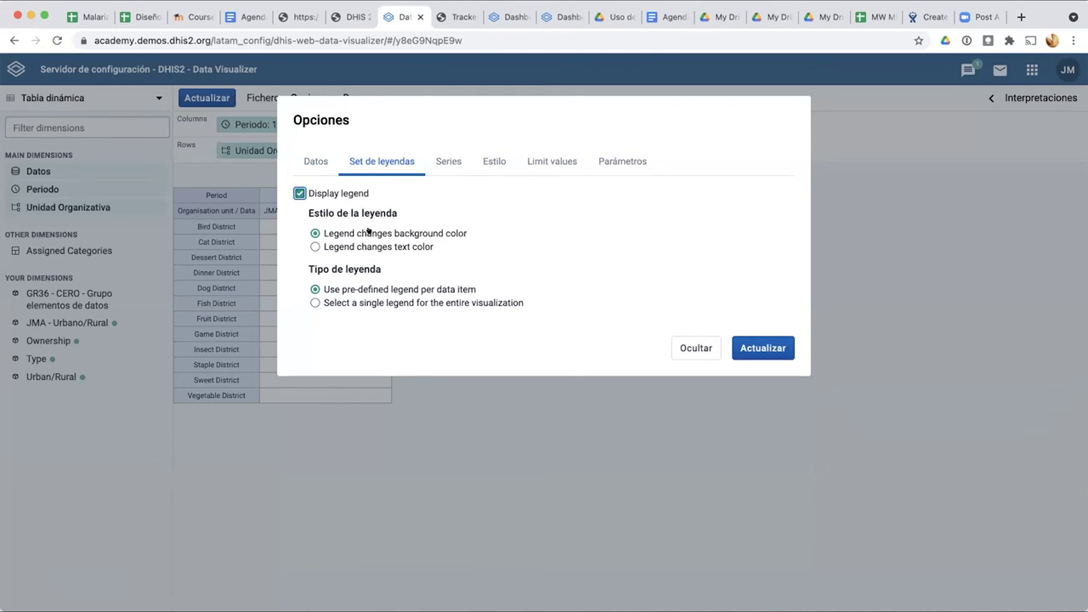
left_click(313, 246)
left_click(753, 348)
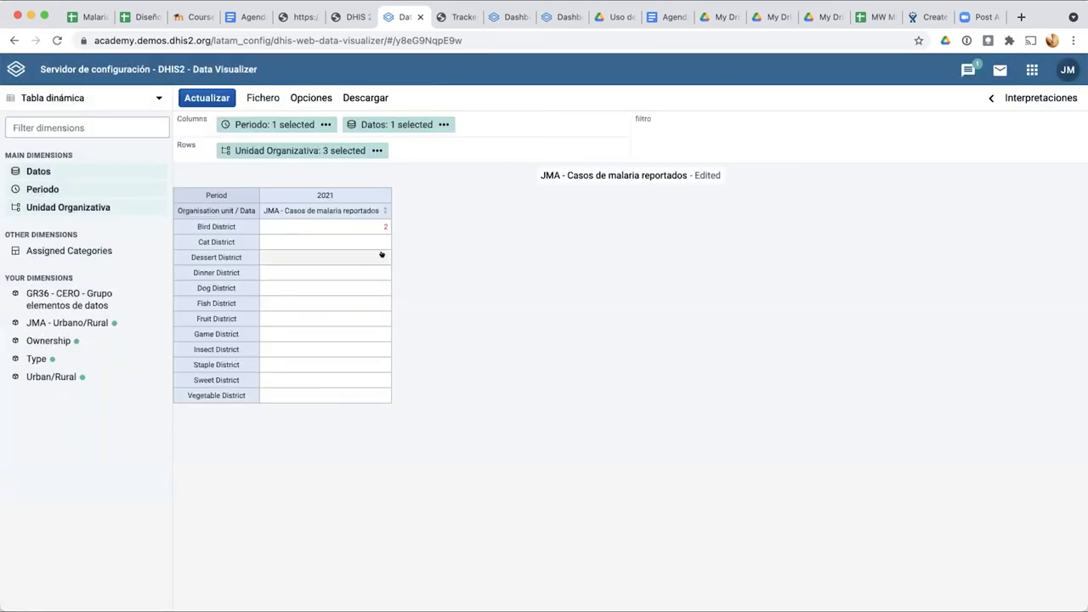
Step: Return the page to normal magnification
scroll(382, 254, "up", 5)
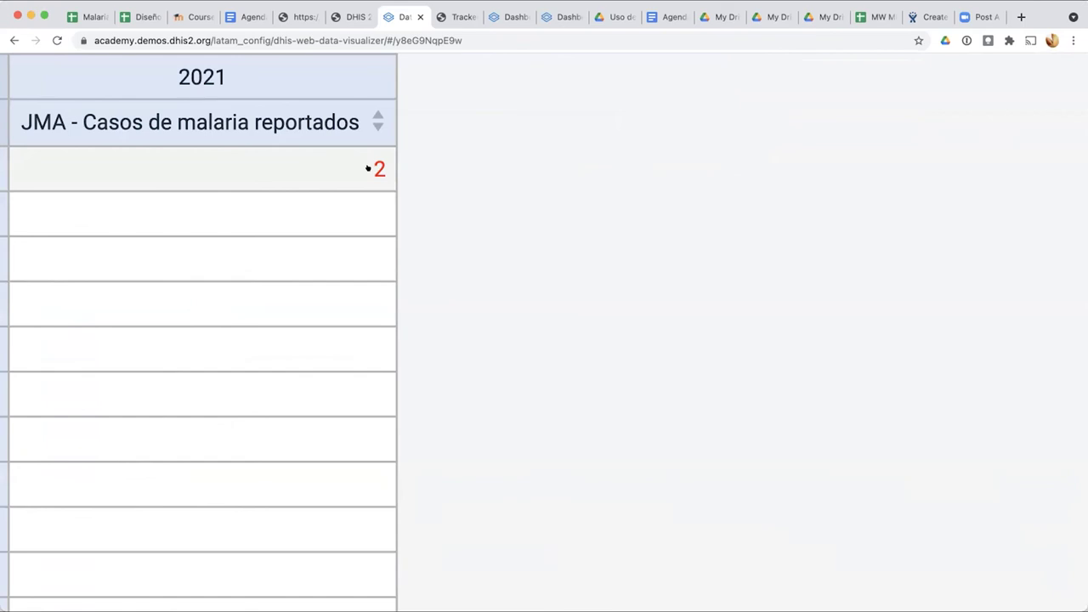
scroll(367, 167, "down", 5)
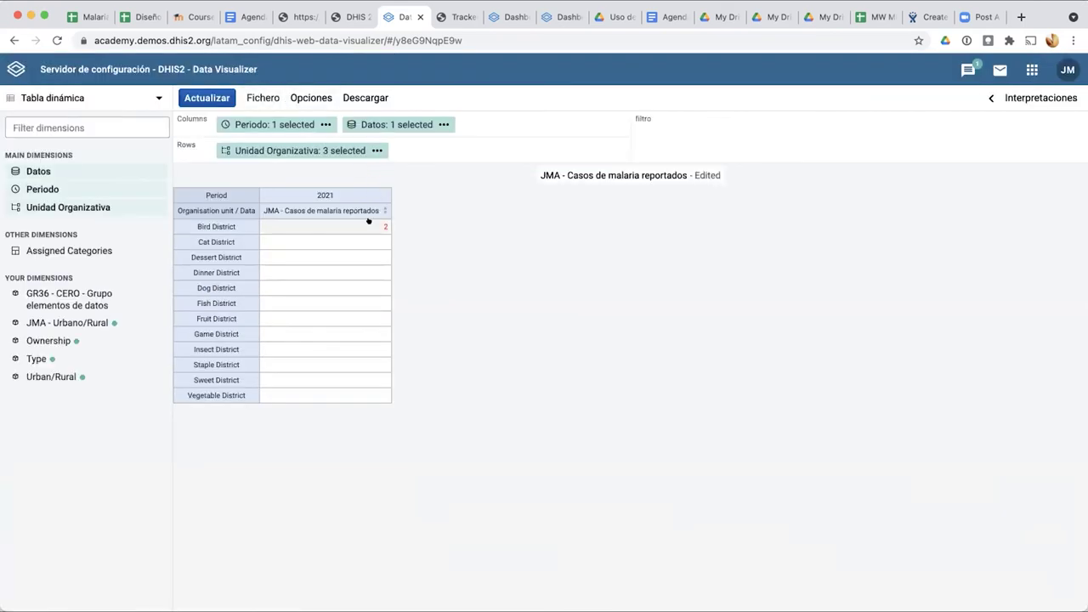
scroll(461, 287, "up", 3)
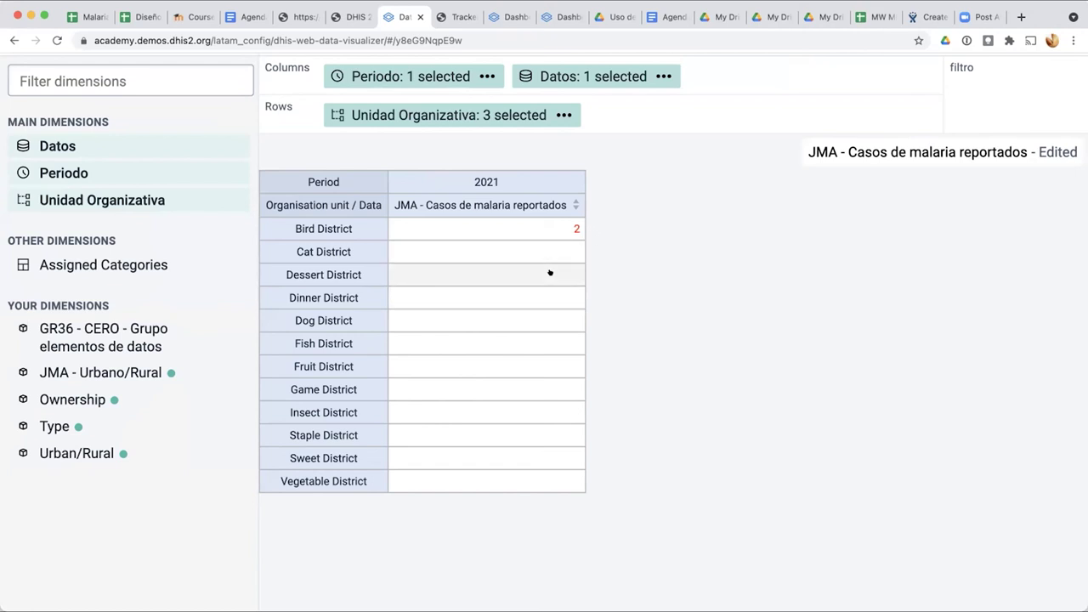
key("super+0")
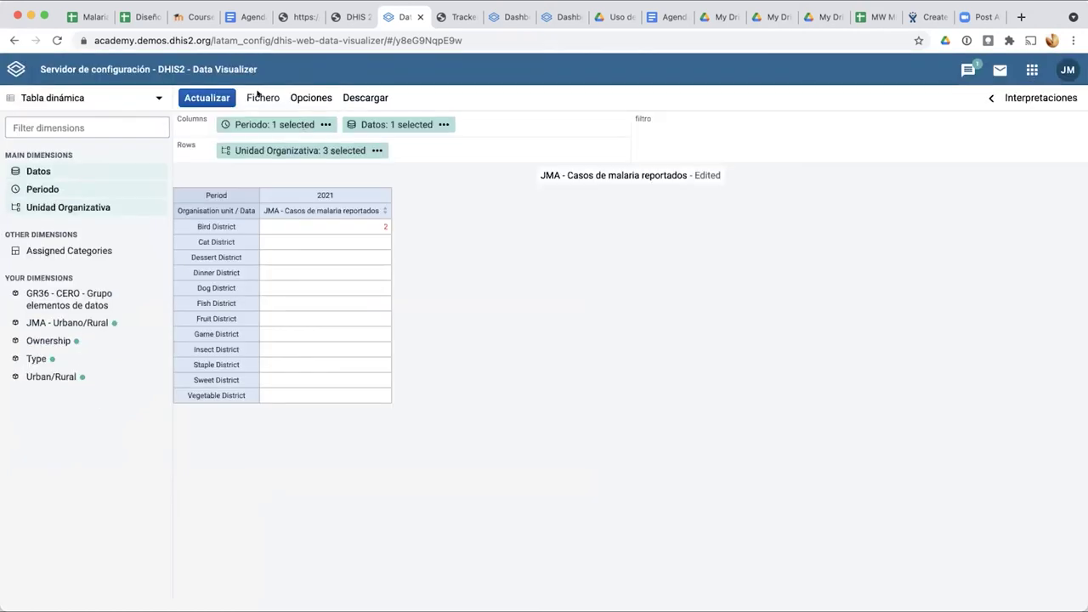
Step: In Set de leyendas, switch to 'Select a single legend' for the whole table
left_click(258, 95)
left_click(315, 114)
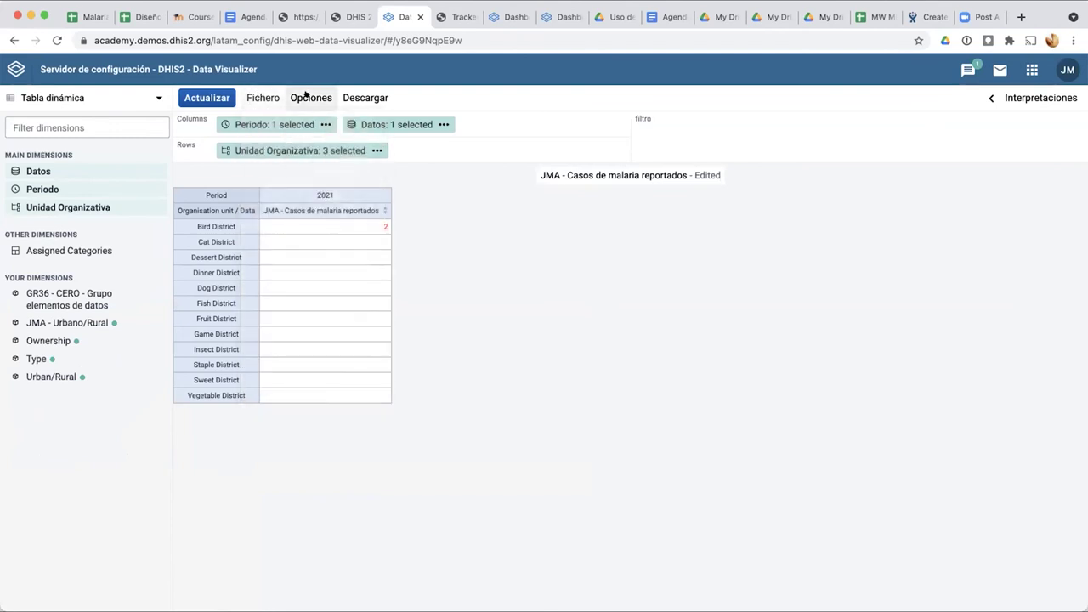
left_click(307, 97)
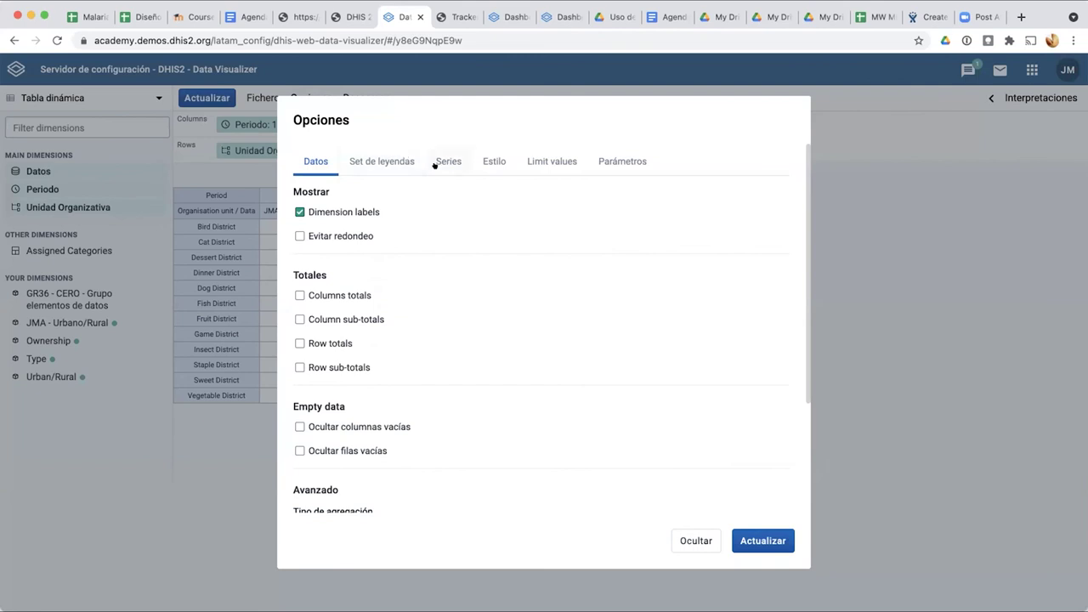
left_click(379, 159)
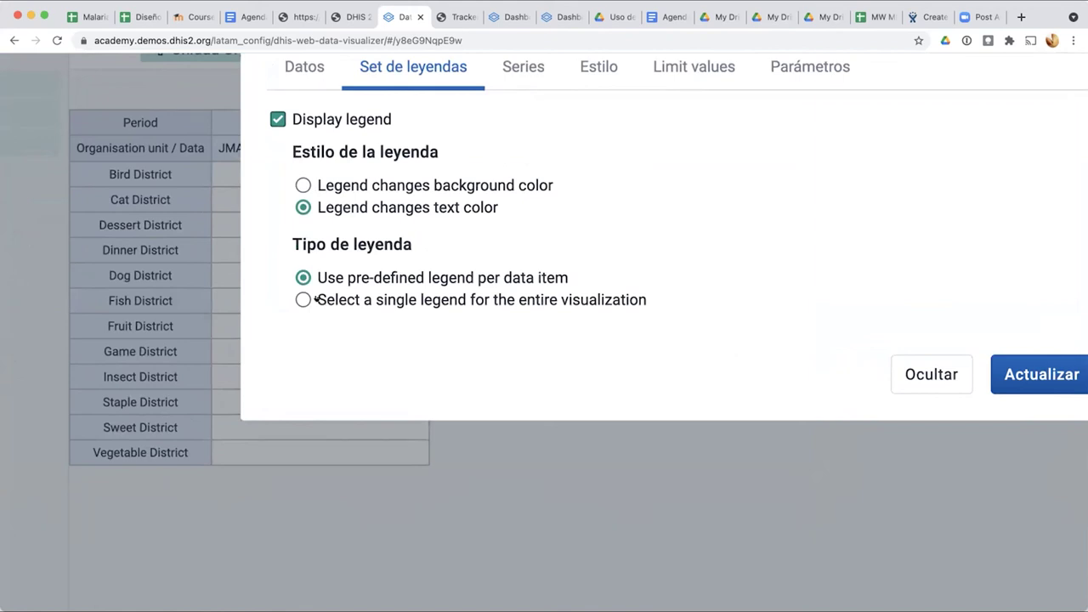
left_click(299, 297)
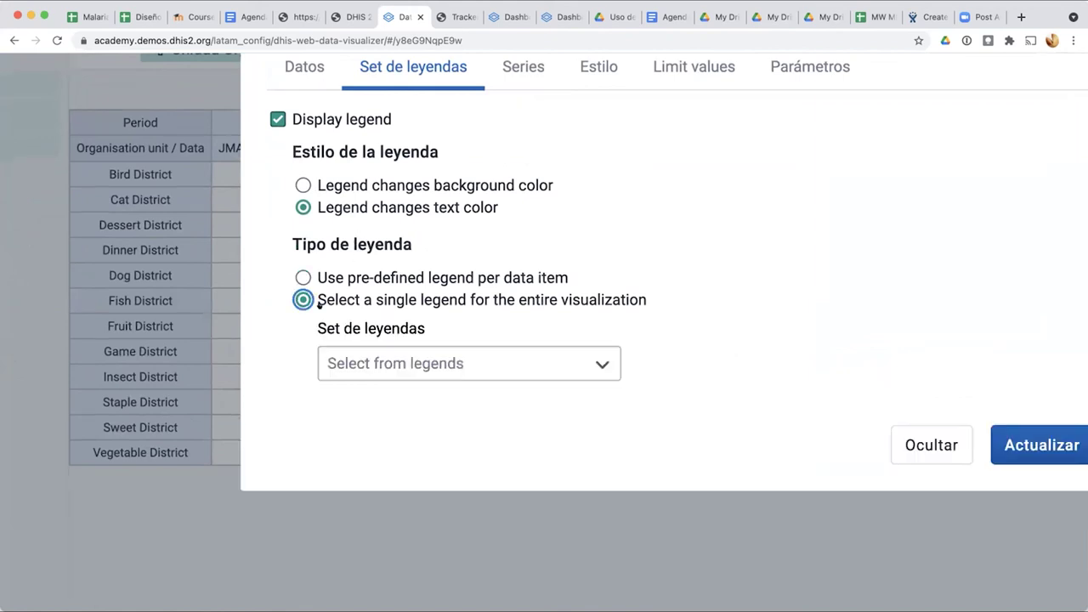
Step: Browse the legend sets, close Opciones with Ocultar without applying, then reopen Opciones
scroll(793, 316, "down", 2)
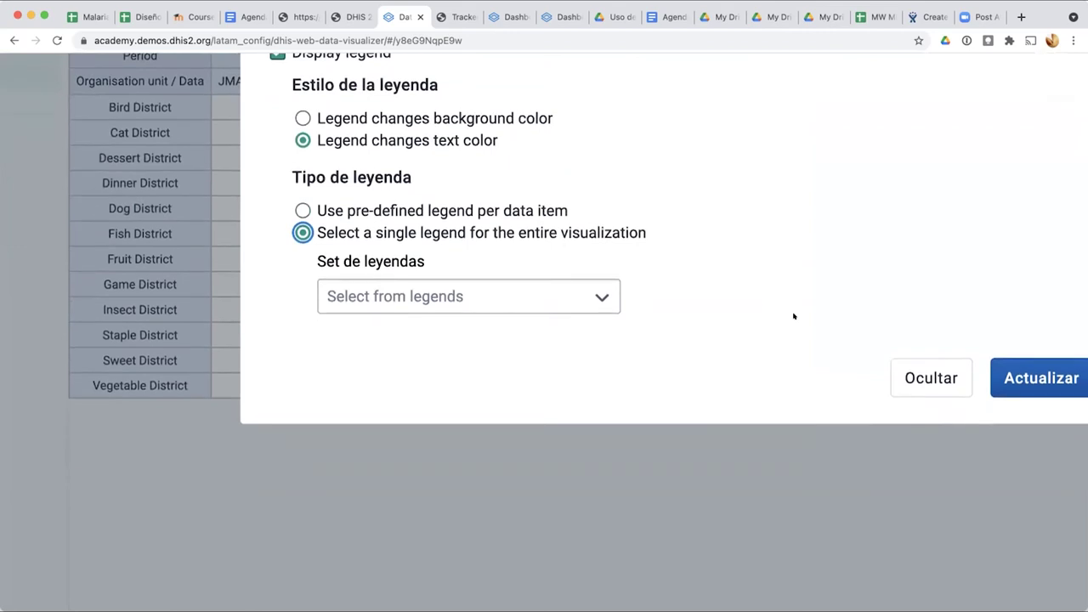
left_click(594, 275)
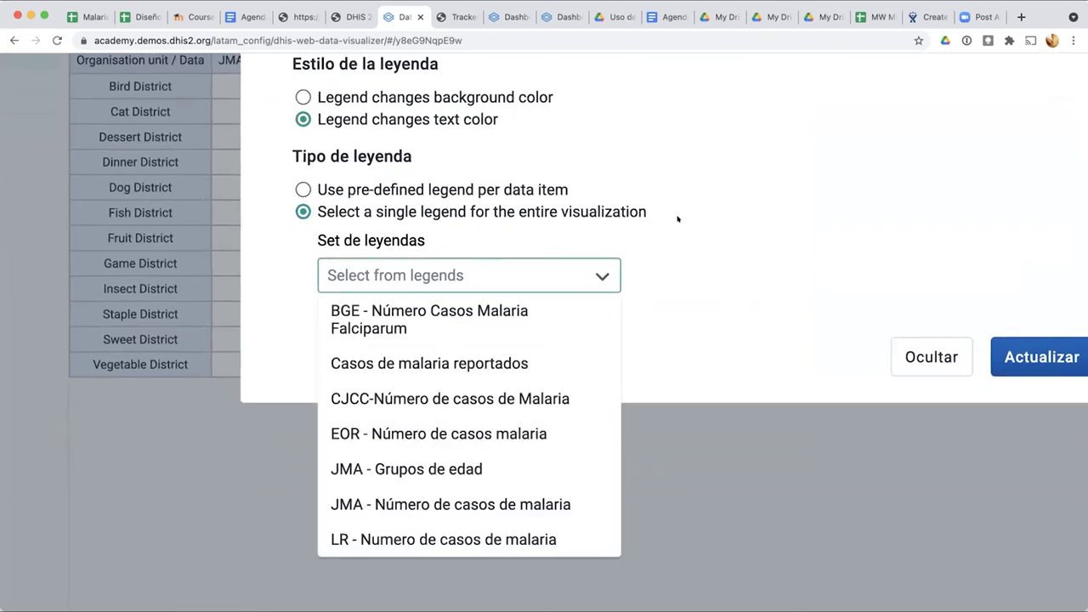
left_click(485, 179)
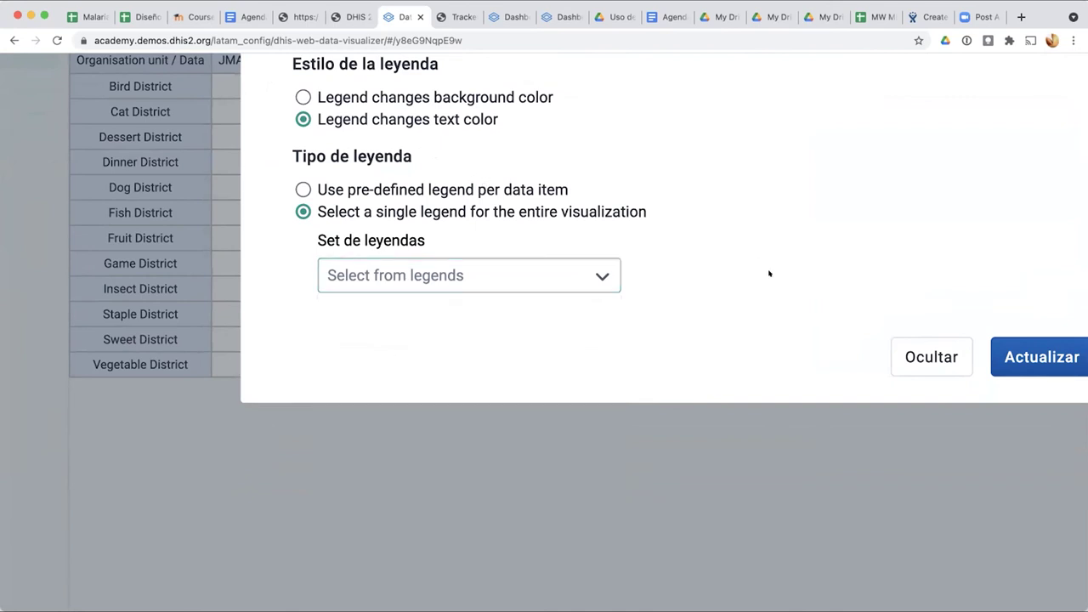
left_click(930, 357)
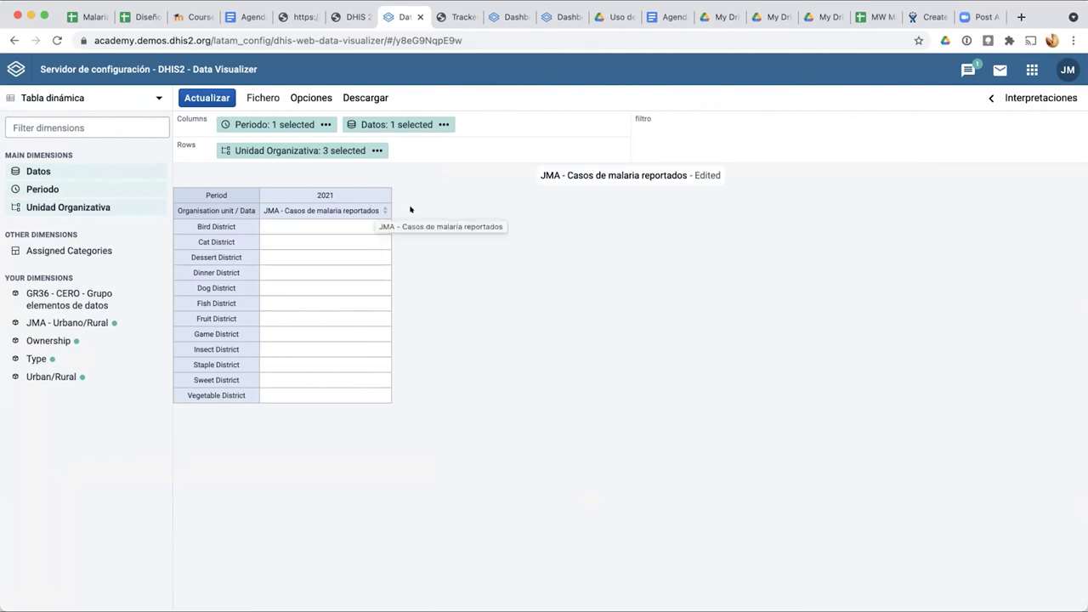
left_click(383, 211)
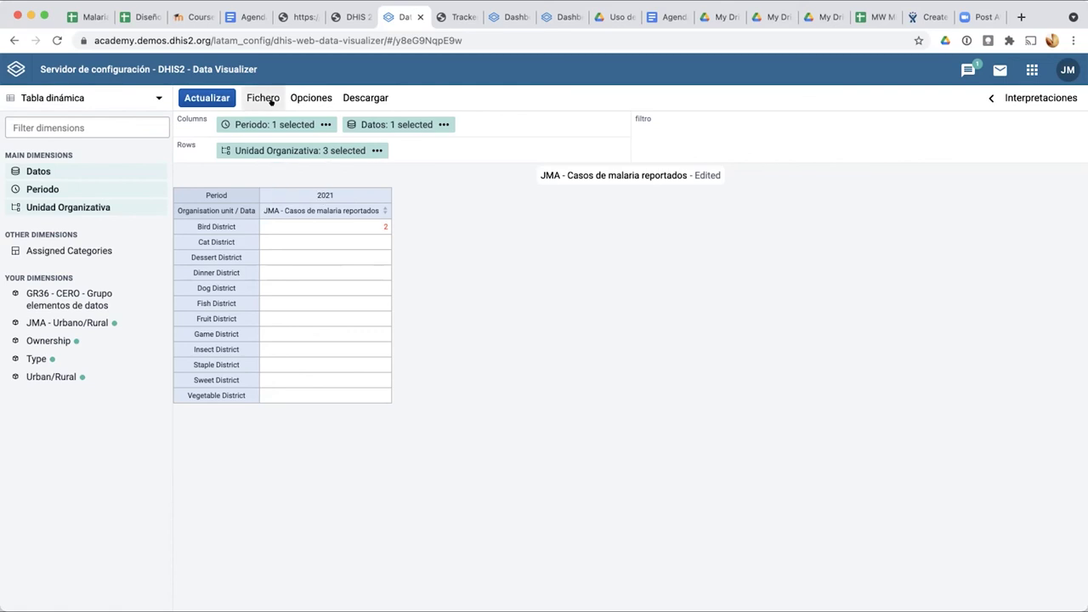
left_click(305, 100)
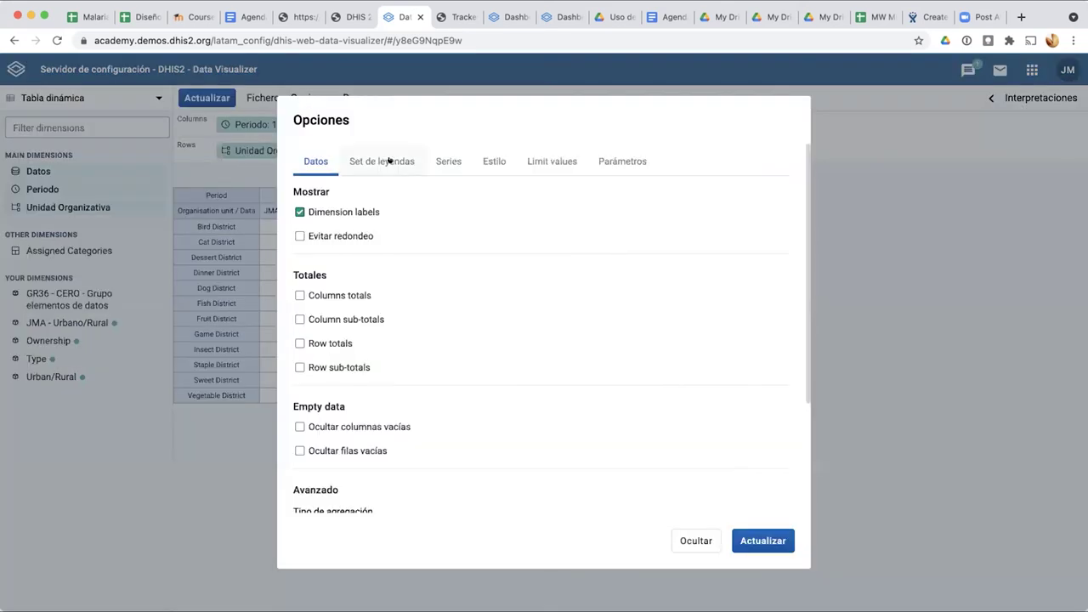
left_click(348, 16)
scroll(472, 260, "down", 2)
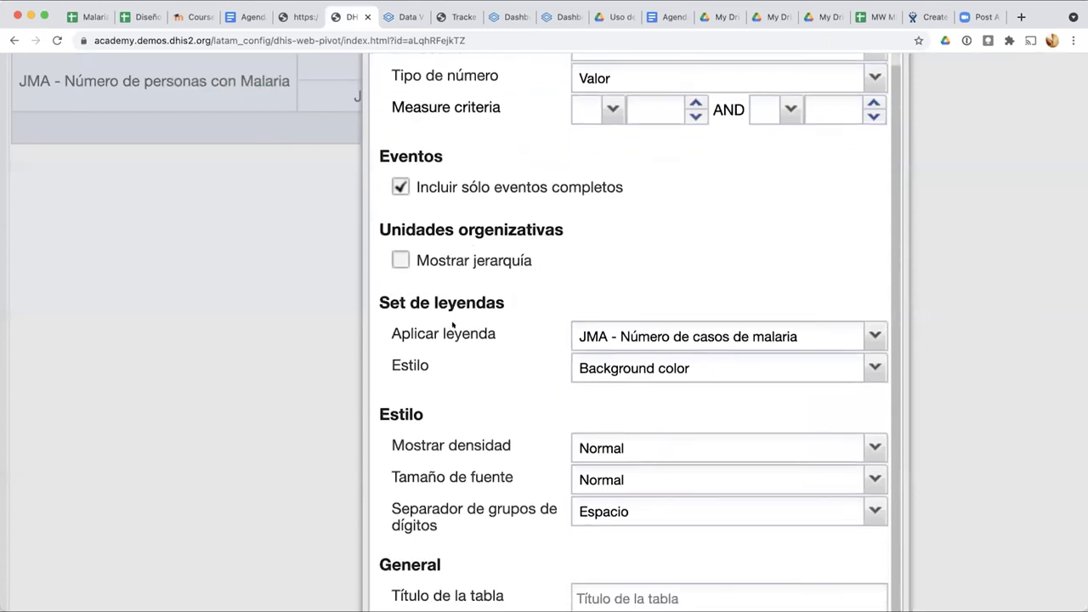
left_click(607, 365)
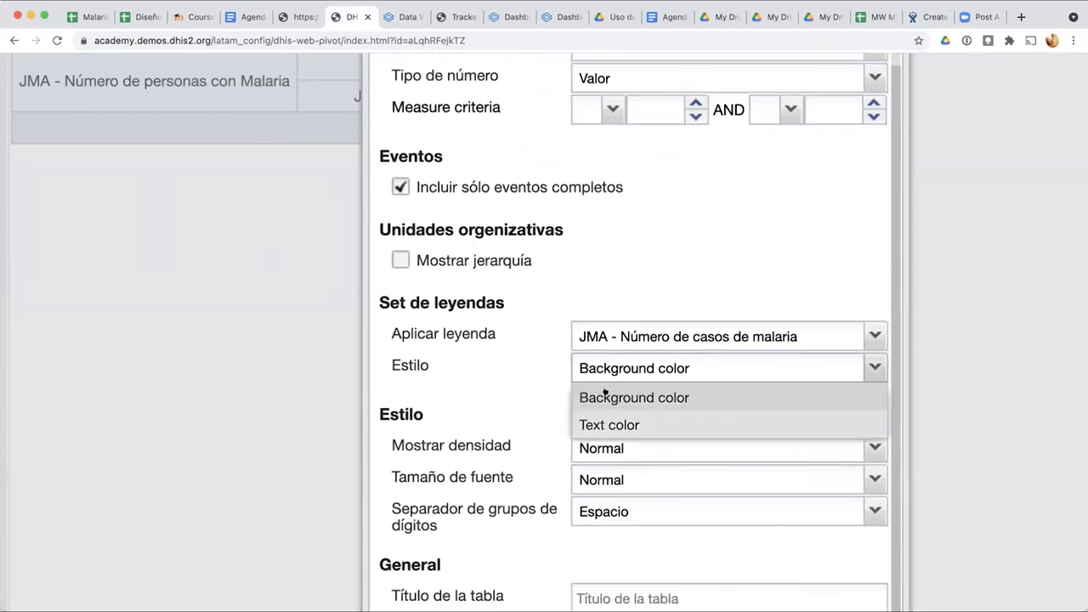
left_click(592, 397)
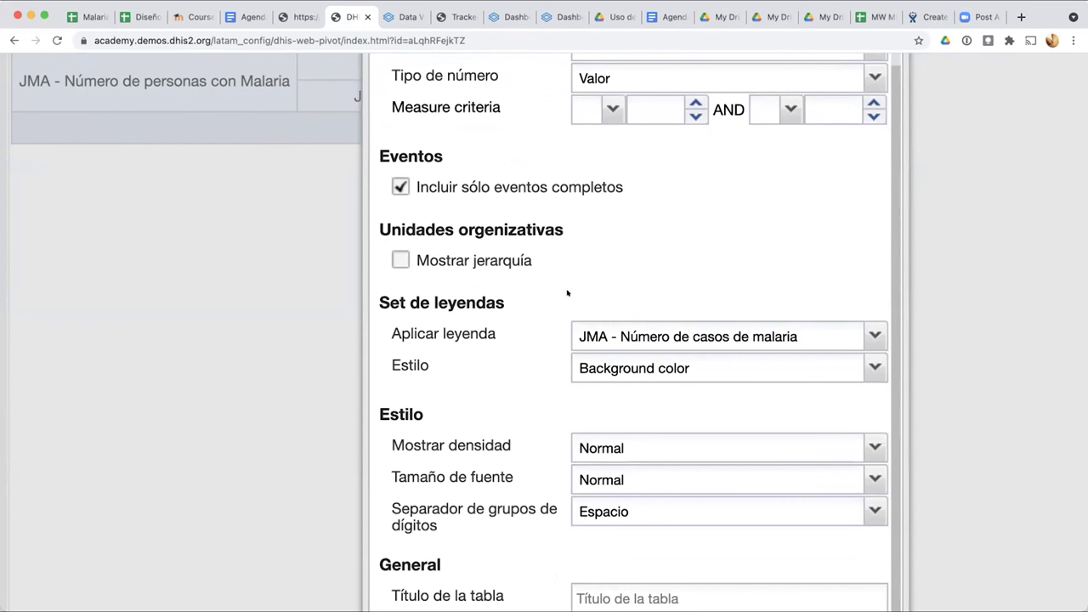
left_click(407, 10)
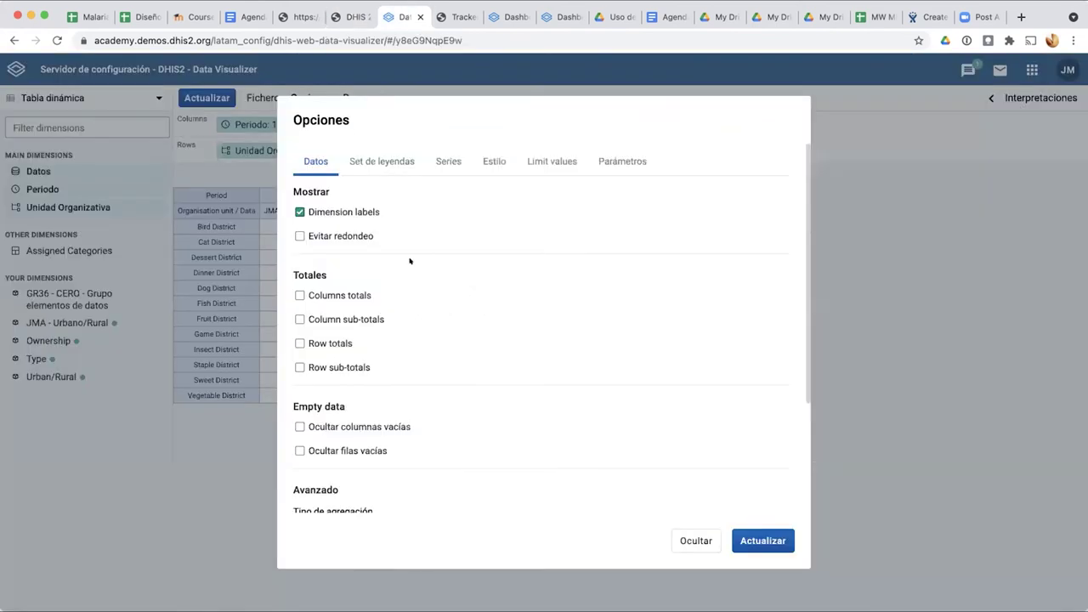
Step: Turn on the legend with the single legend set JMA - Grupos de edad and apply it
left_click(401, 163)
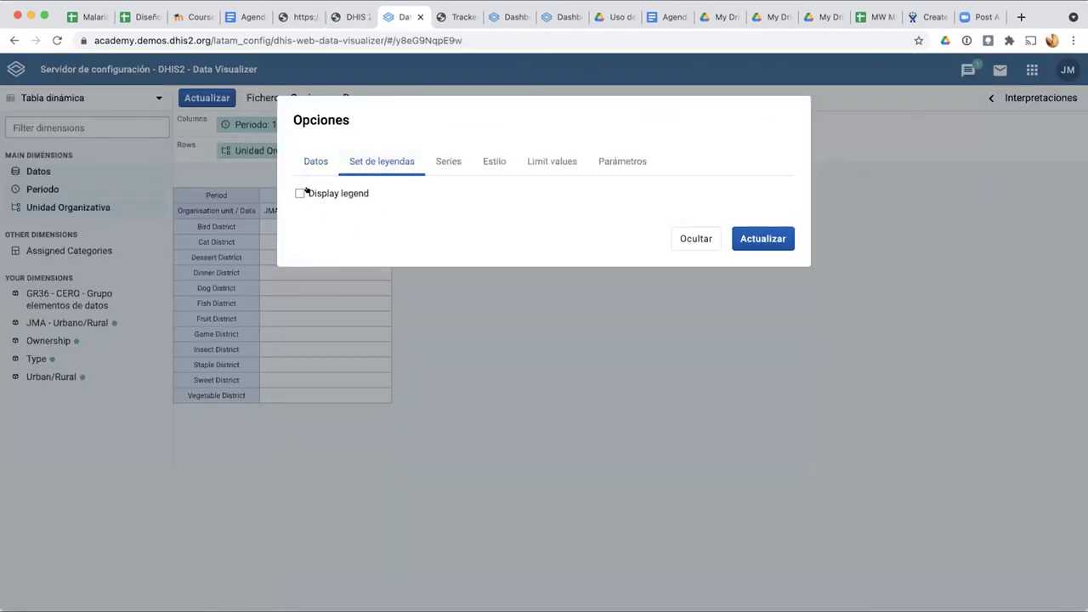
left_click(300, 193)
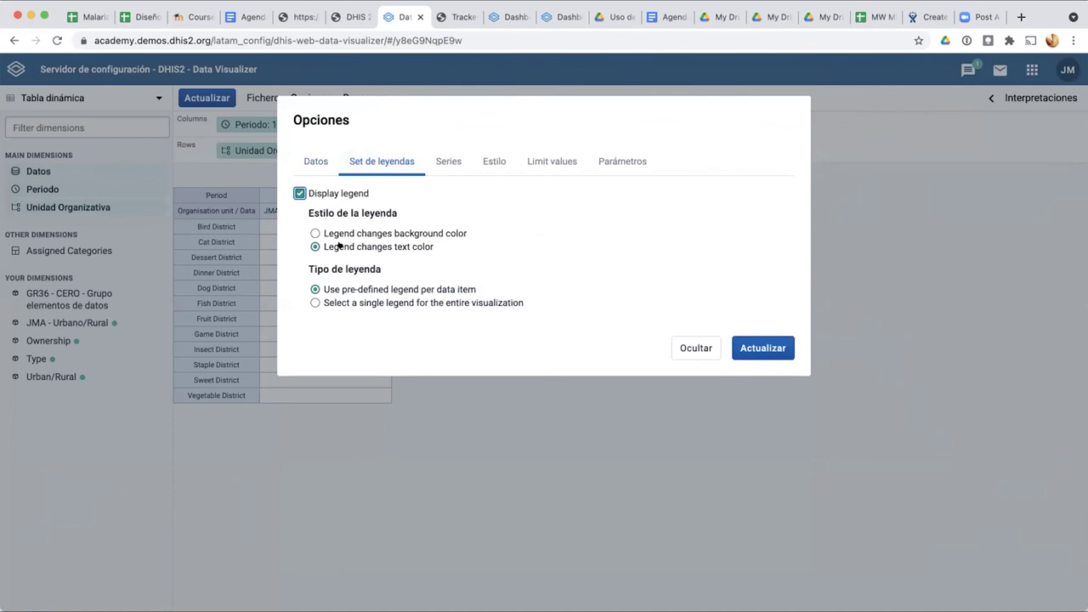
scroll(338, 244, "up", 5)
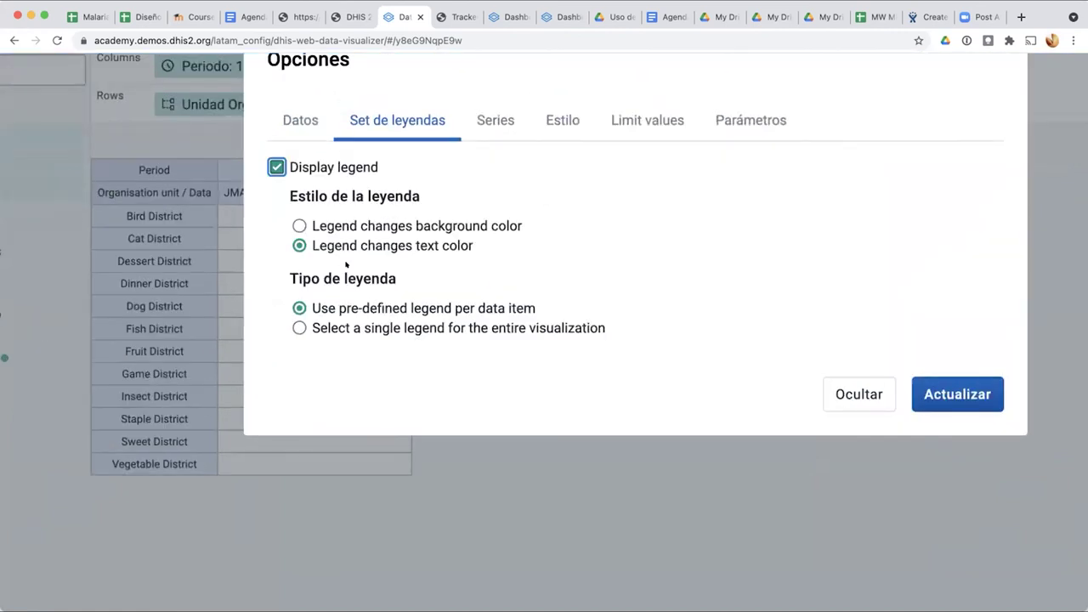
left_click(299, 329)
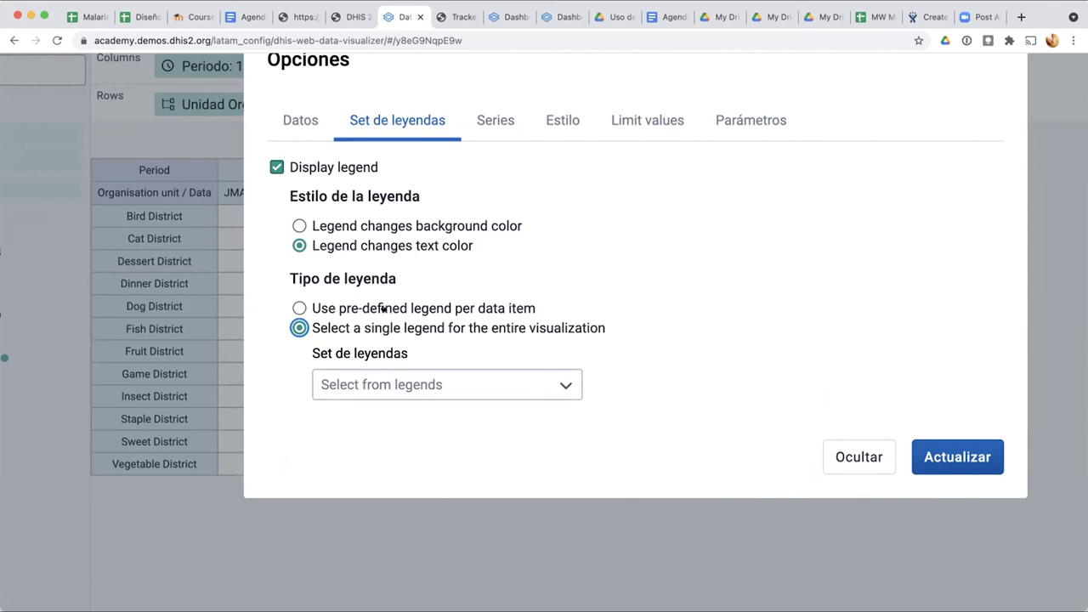
left_click(408, 387)
scroll(432, 451, "down", 3)
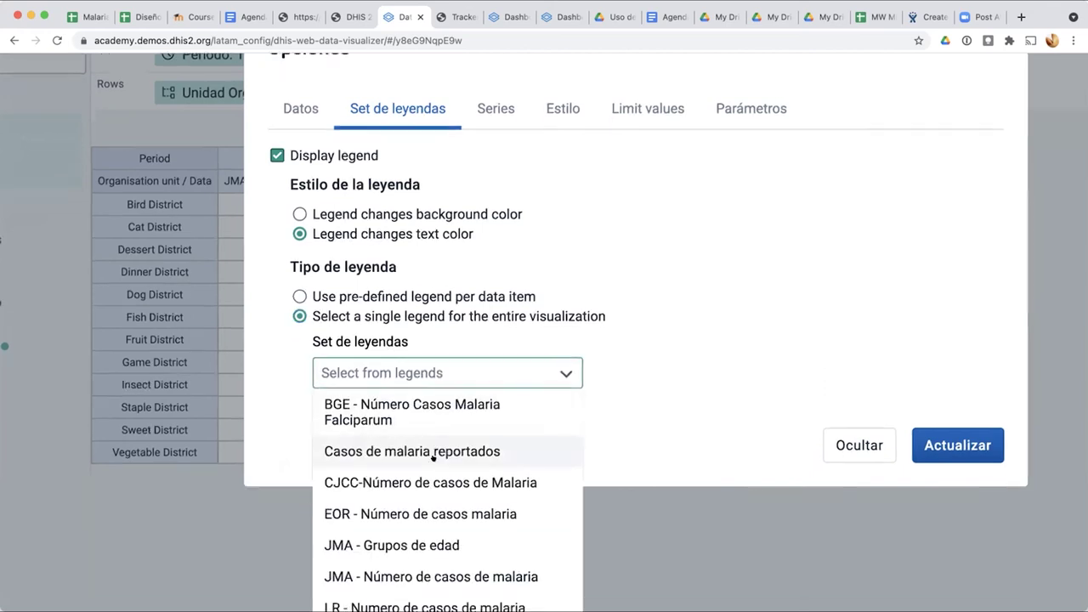
scroll(429, 450, "down", 1)
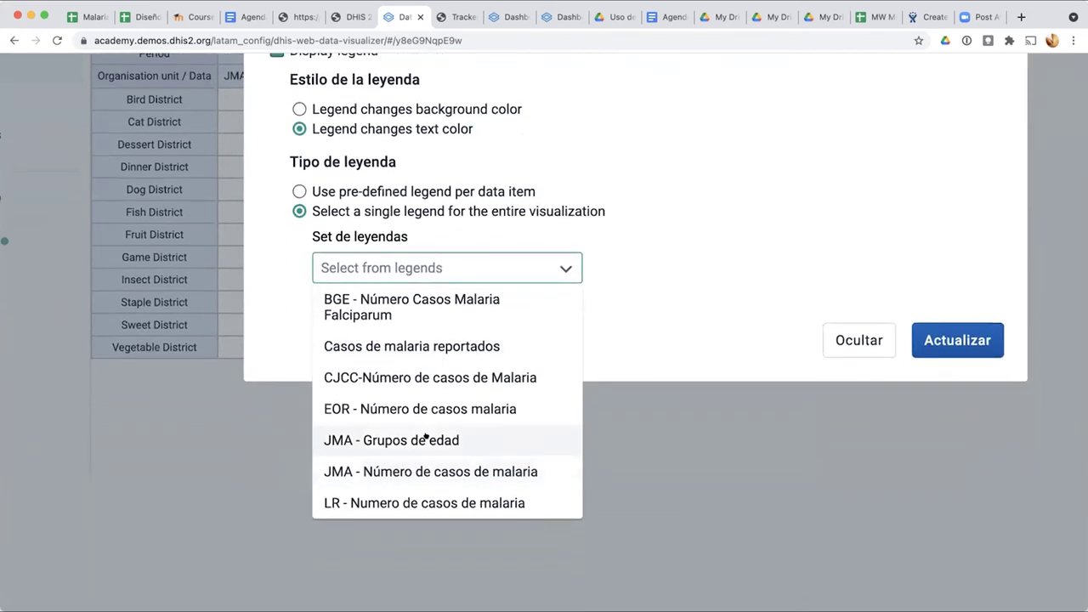
left_click(429, 438)
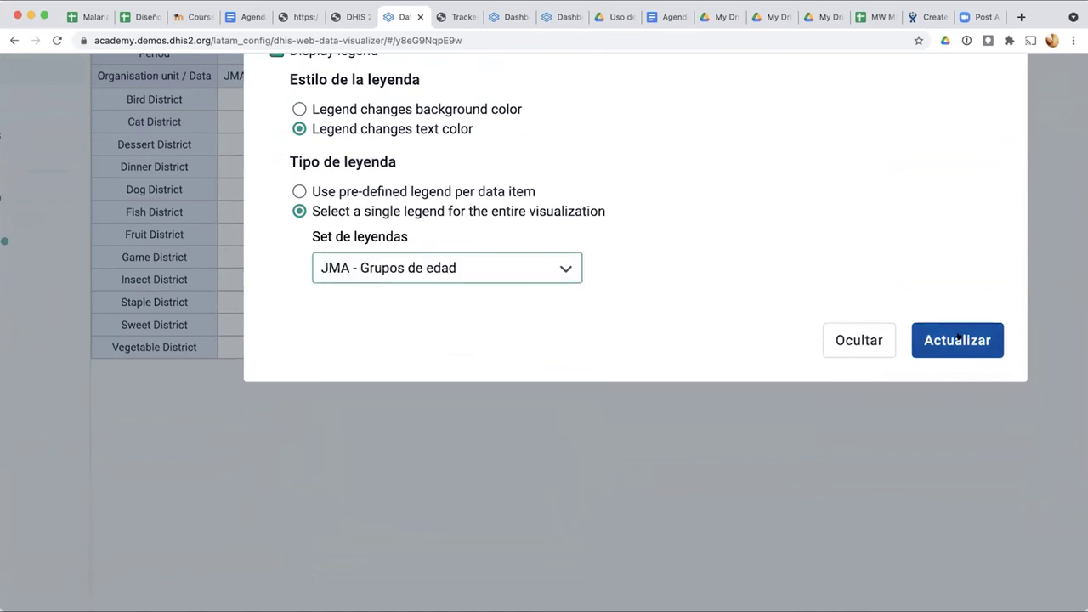
left_click(952, 339)
Step: Switch the legend style to 'Legend changes background color' and apply it
scroll(378, 246, "up", 5)
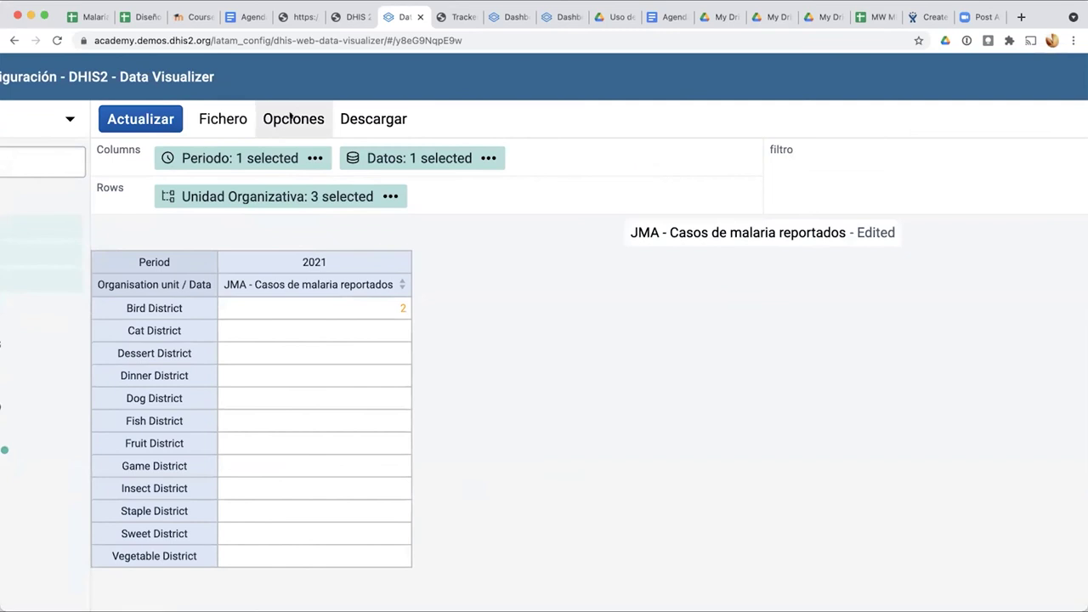
left_click(285, 118)
left_click(385, 219)
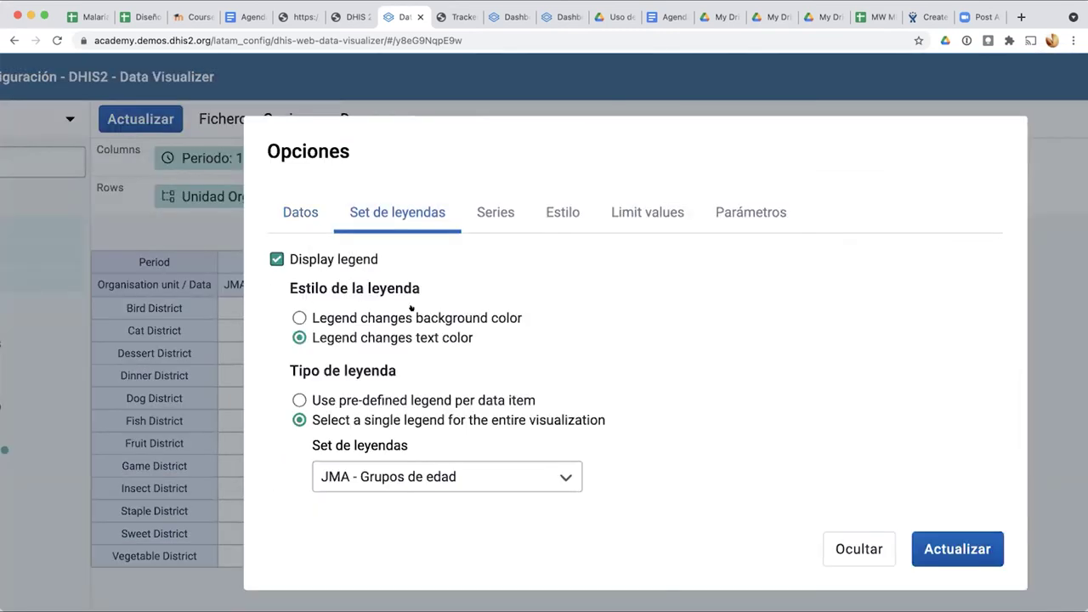
left_click(296, 313)
left_click(947, 547)
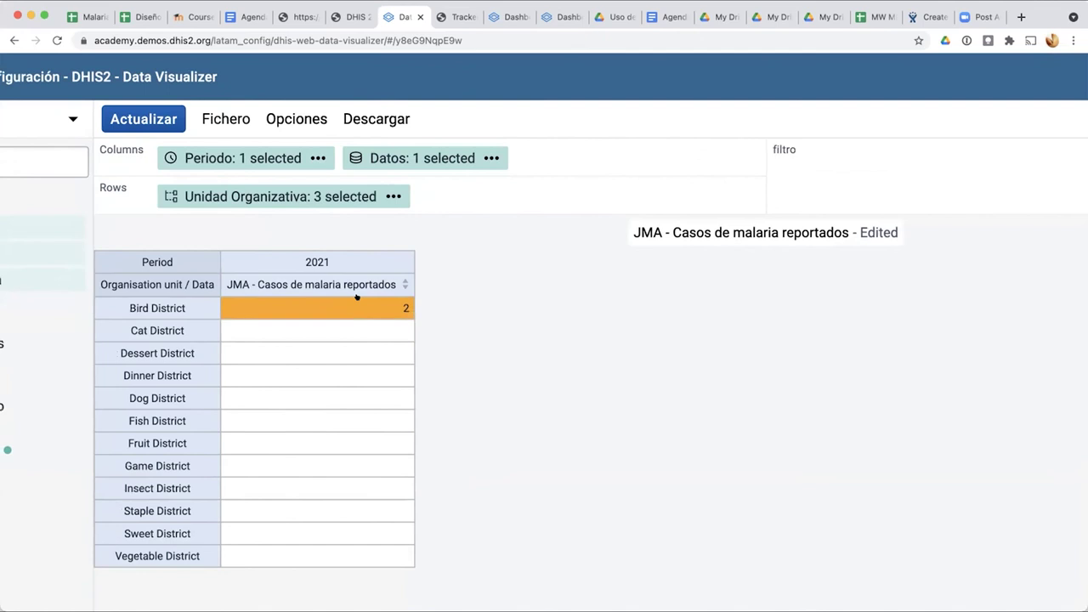
scroll(357, 296, "left", 5)
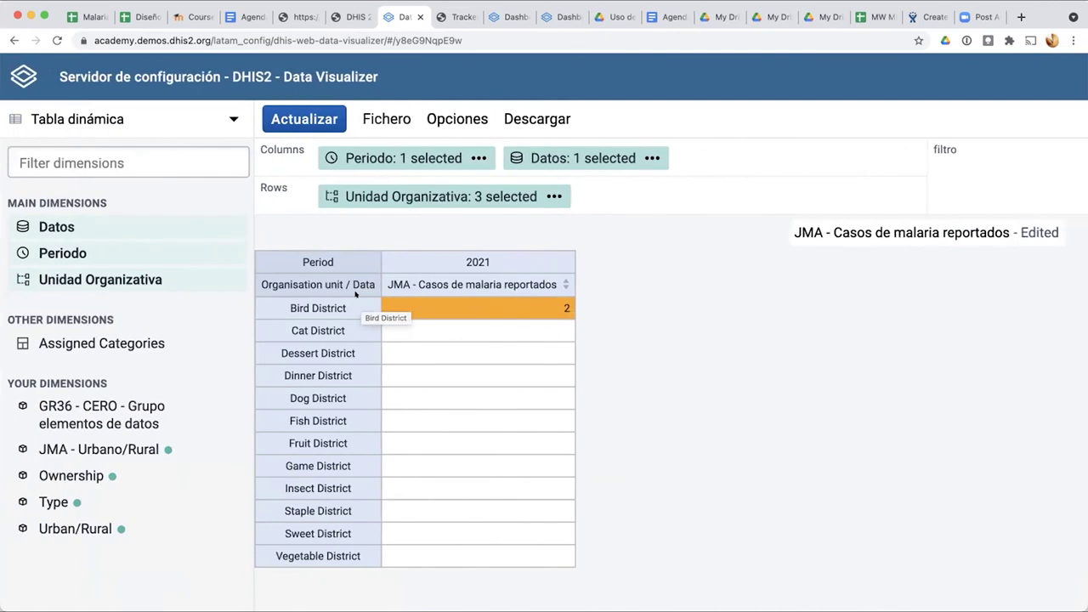
Step: Add the JMA - Número de personas con Malaria program indicator from the Personas program
left_click(536, 157)
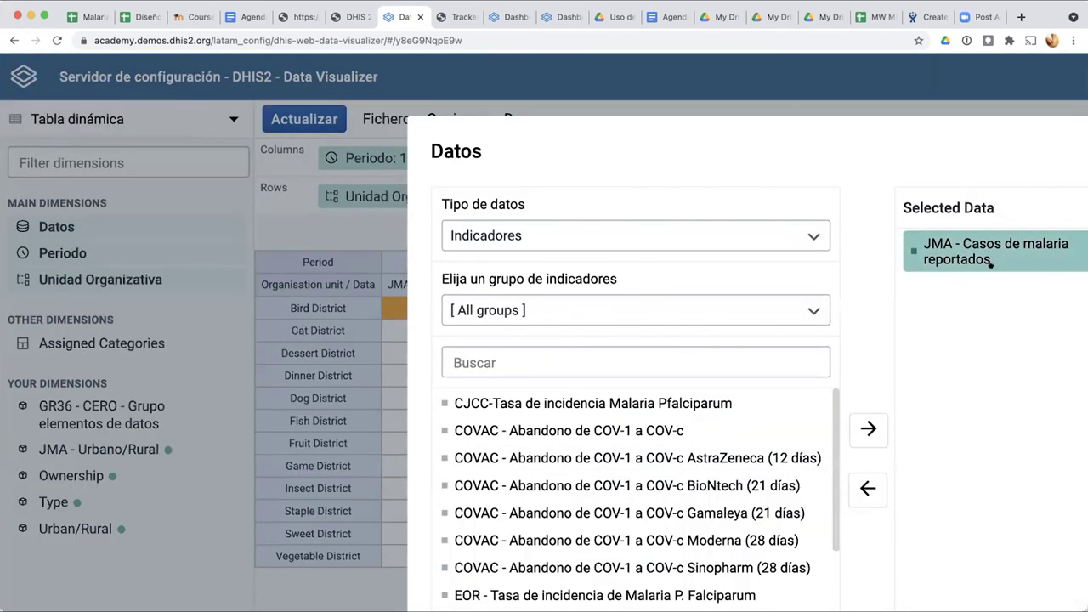
scroll(985, 318, "right", 3)
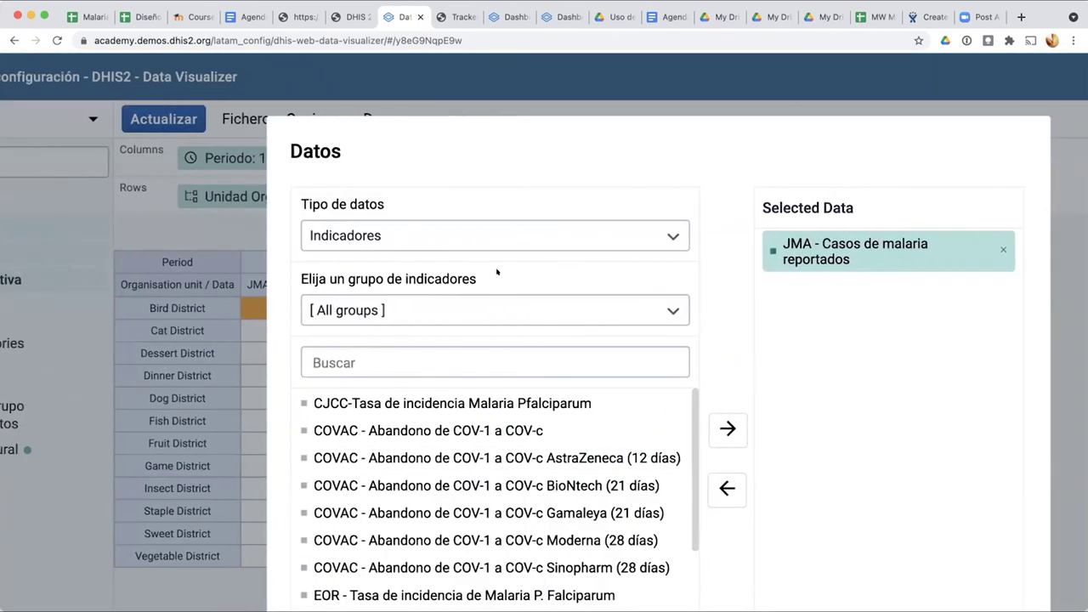
left_click(406, 229)
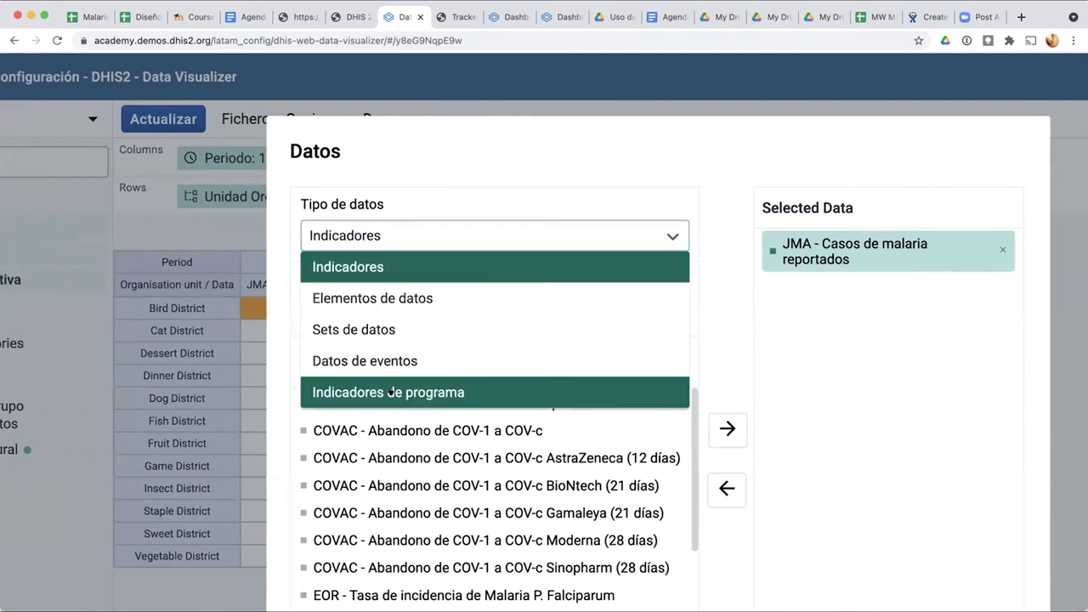
left_click(391, 382)
left_click(367, 308)
scroll(399, 439, "down", 10)
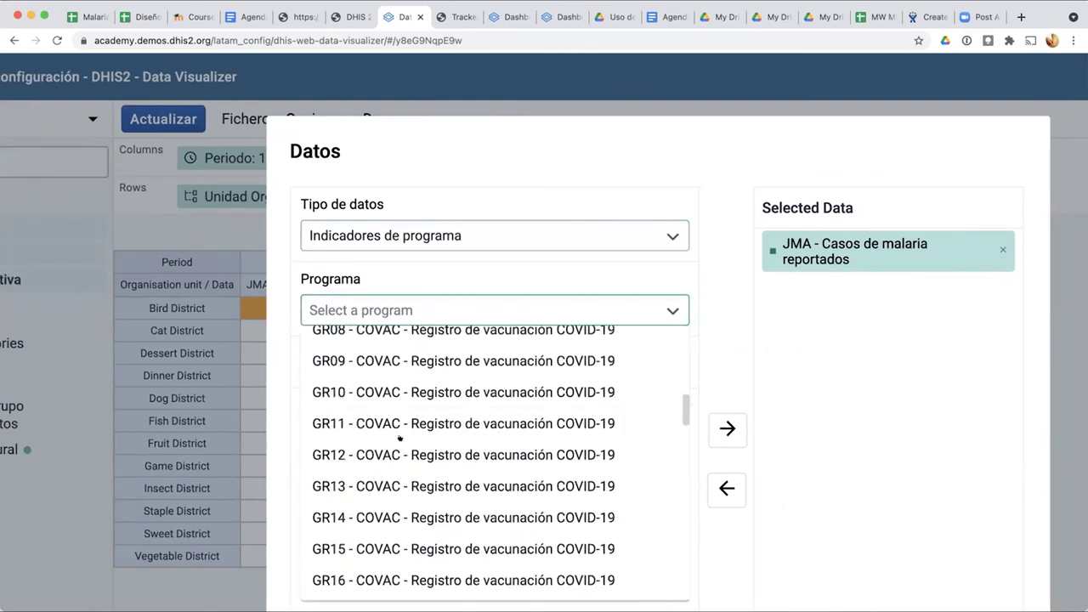
scroll(399, 438, "down", 10)
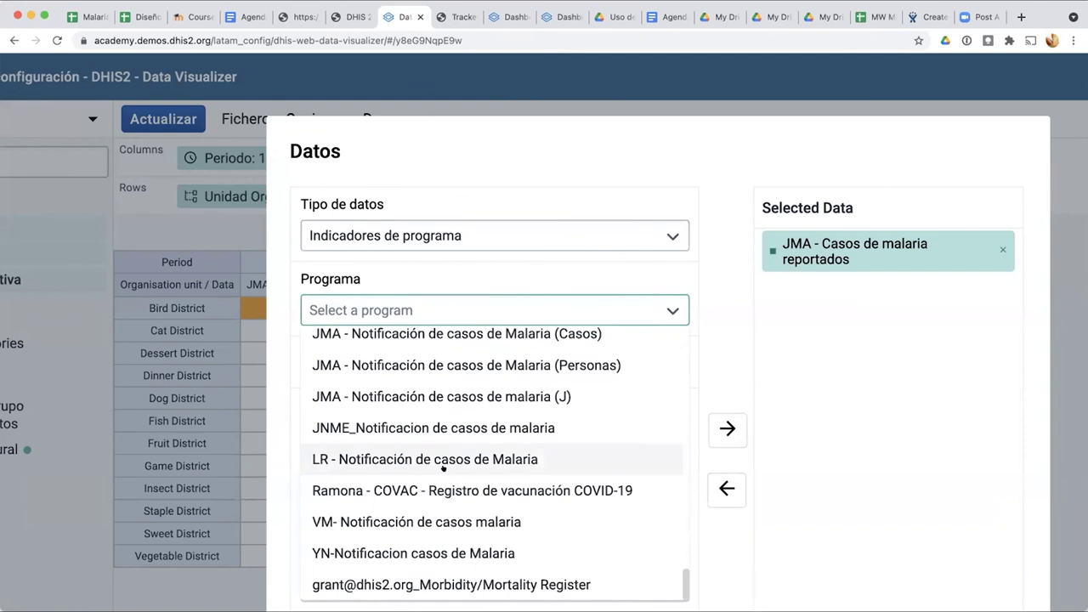
scroll(383, 451, "down", 3)
scroll(455, 381, "up", 2)
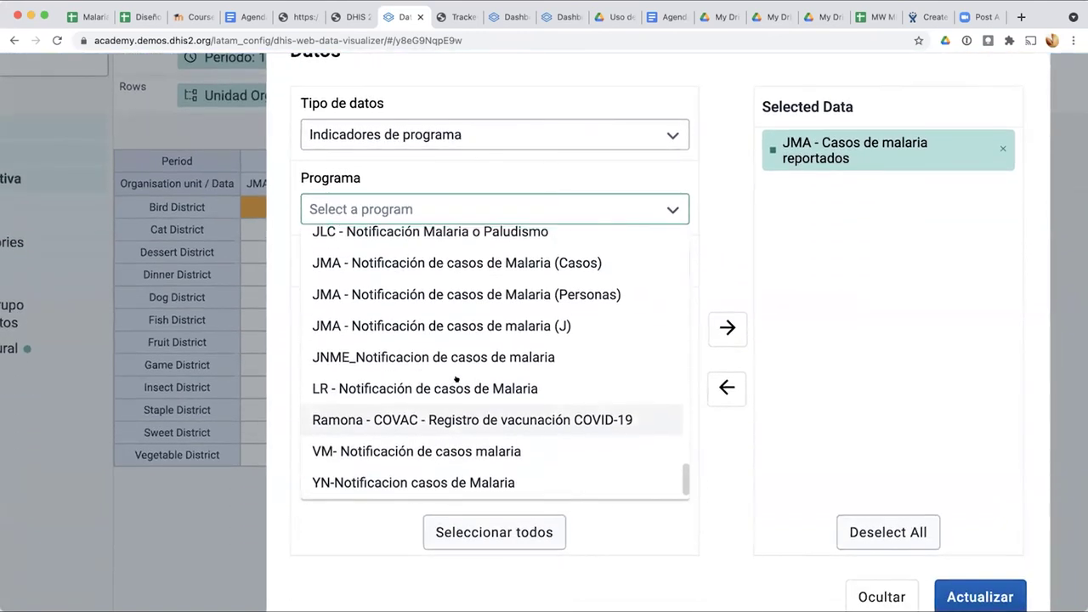
left_click(481, 325)
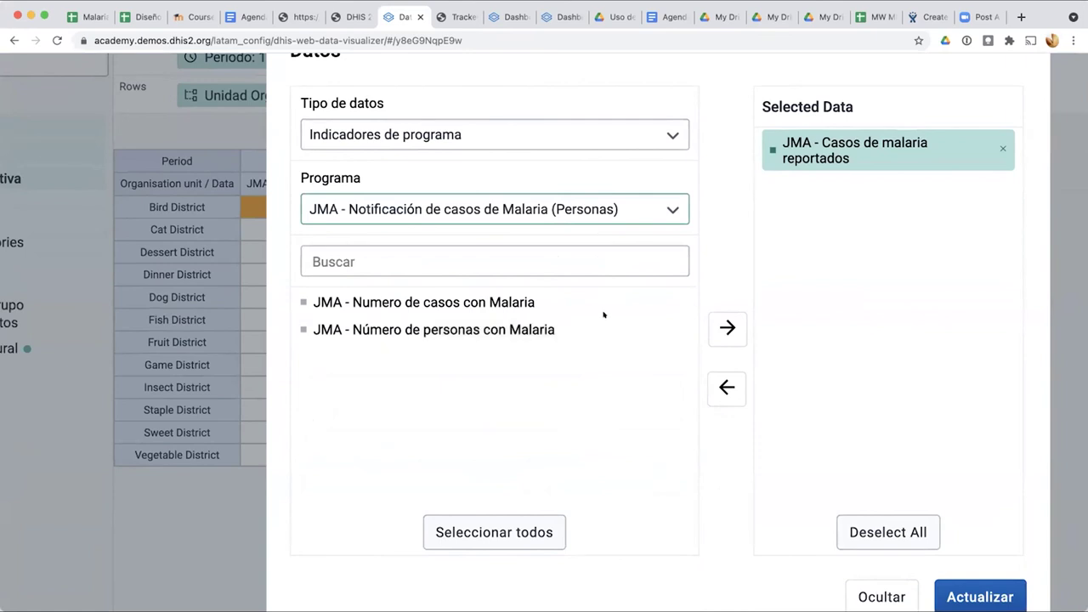
double_click(468, 330)
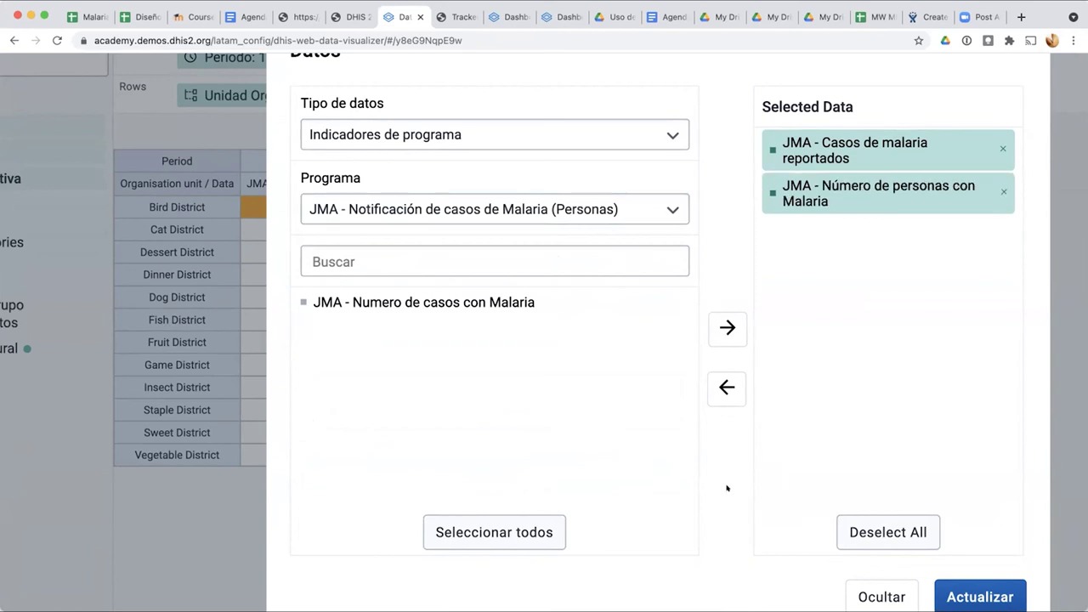
left_click(991, 593)
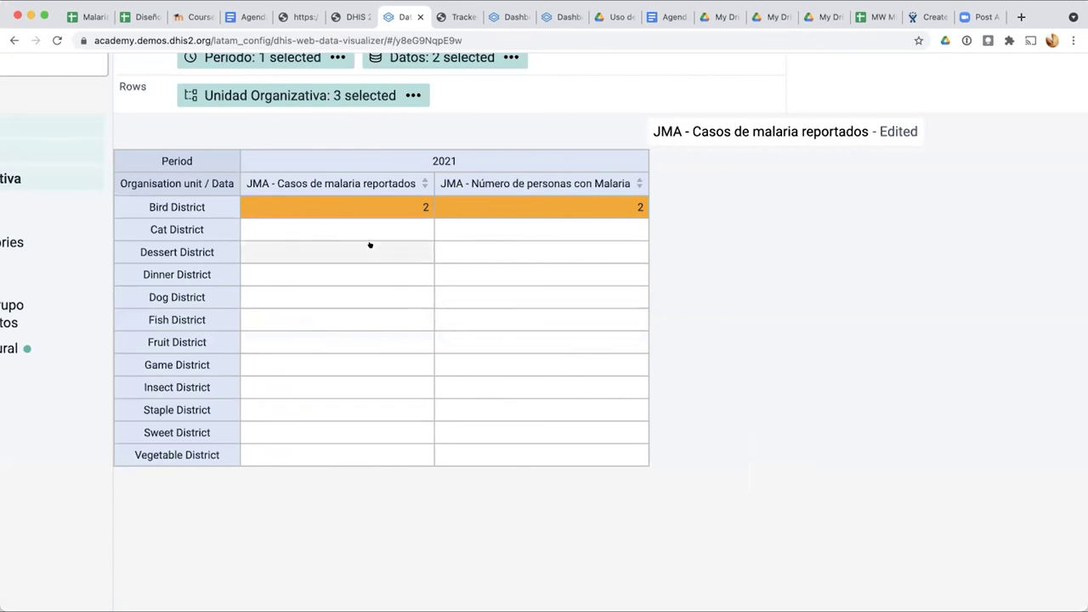
Step: Set the legend type to each data item's pre-defined legend
scroll(373, 246, "up", 2)
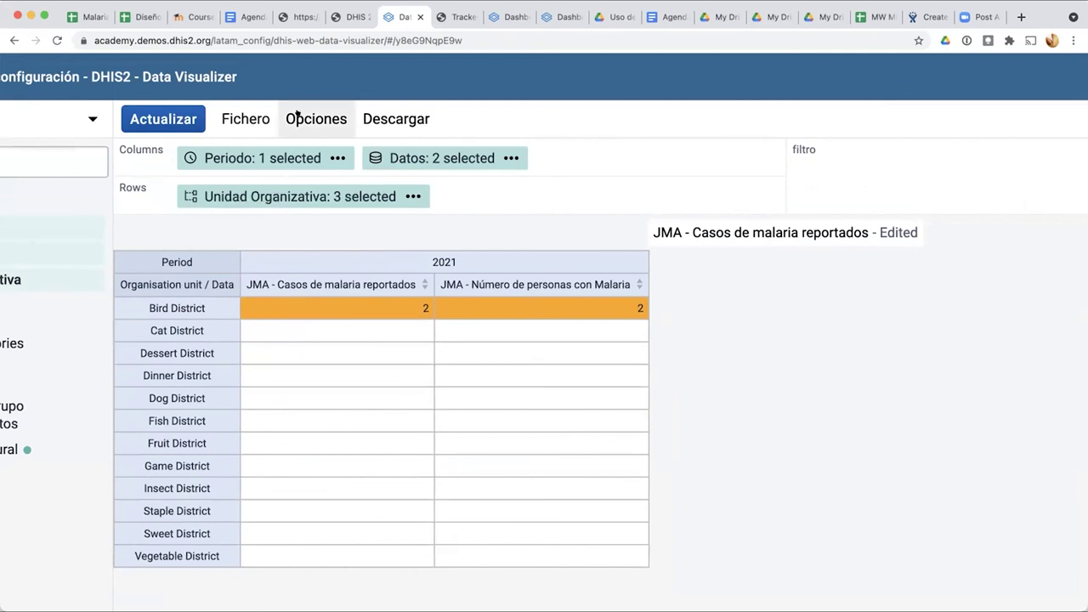
left_click(298, 115)
left_click(405, 212)
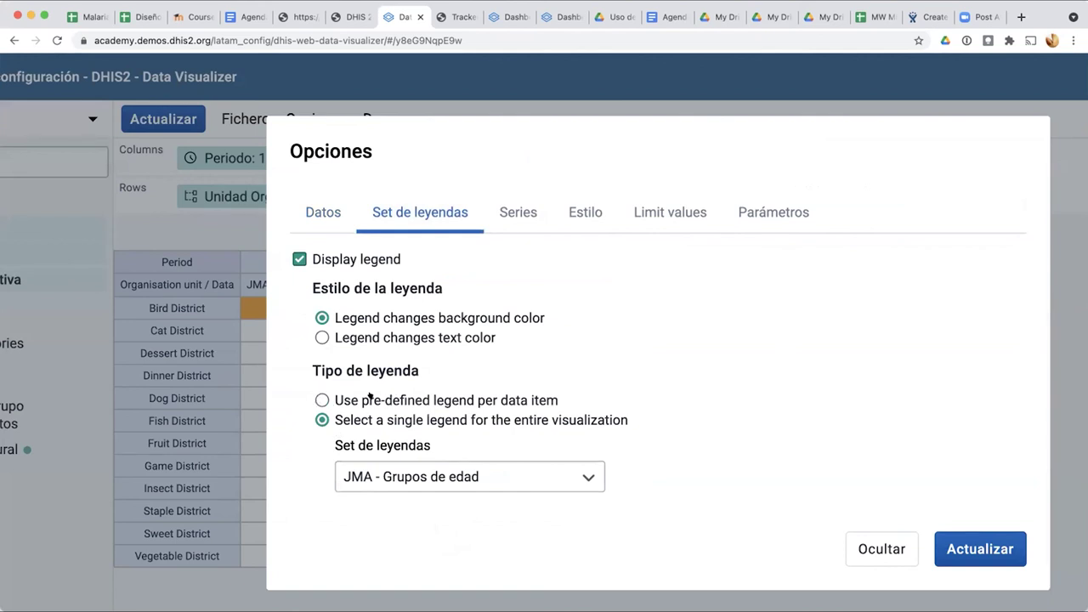
left_click(320, 398)
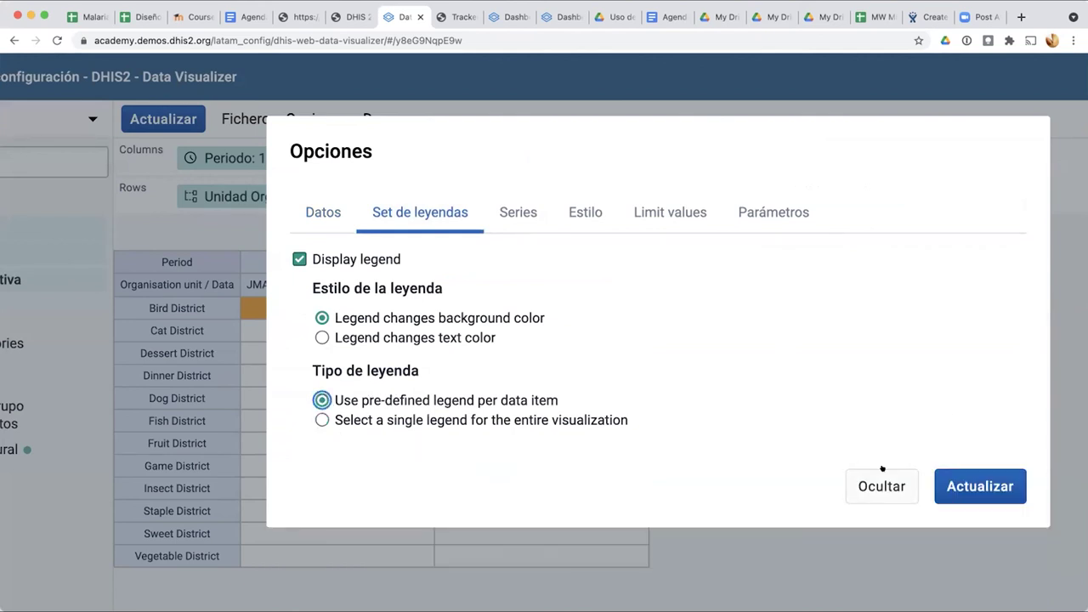
Step: Apply per-item legends so Bird District's Casos value 2 turns red and personas stays plain
left_click(980, 486)
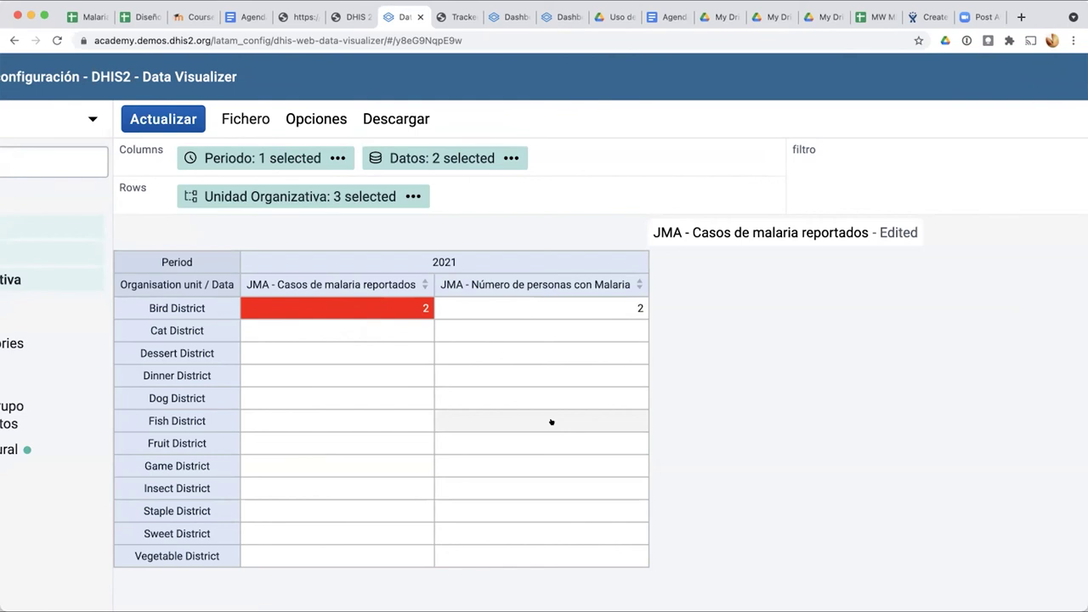
scroll(551, 421, "down", 5)
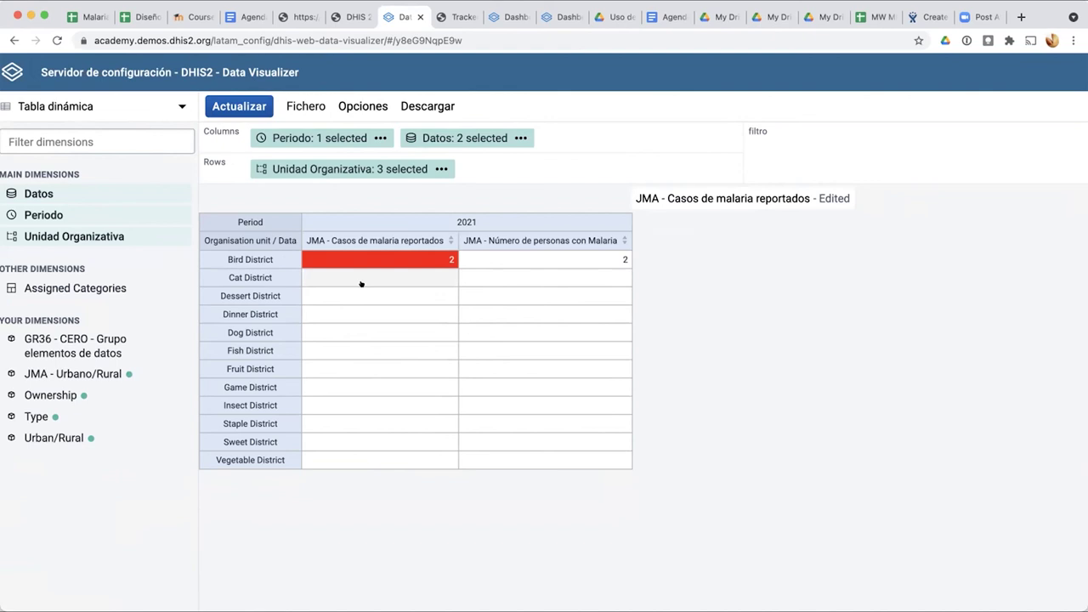
Step: Remove both currently selected data items from the table's data selection
left_click(444, 137)
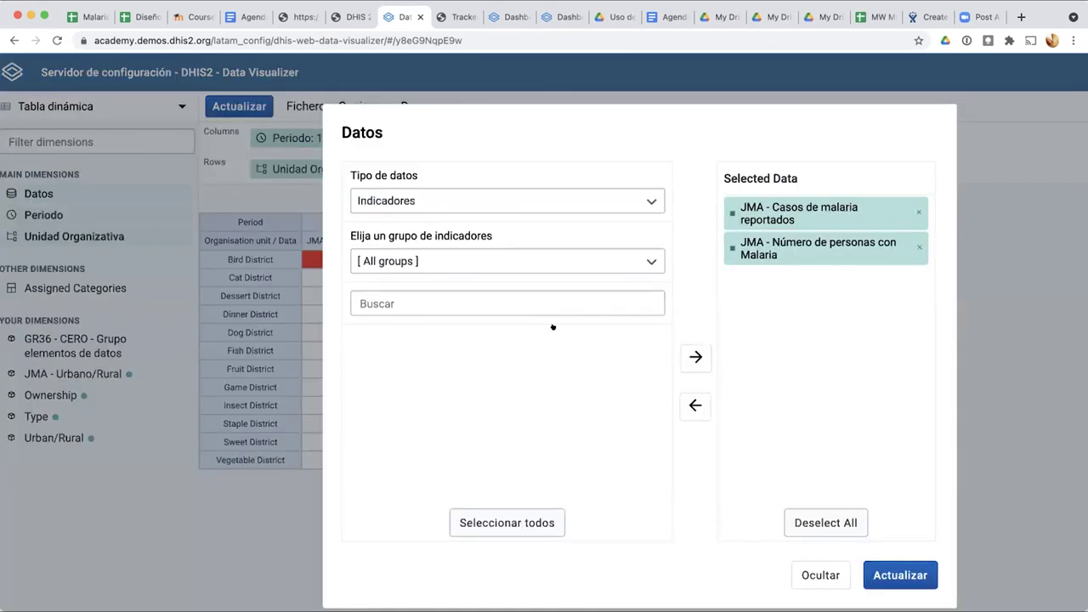
left_click(913, 245)
left_click(915, 211)
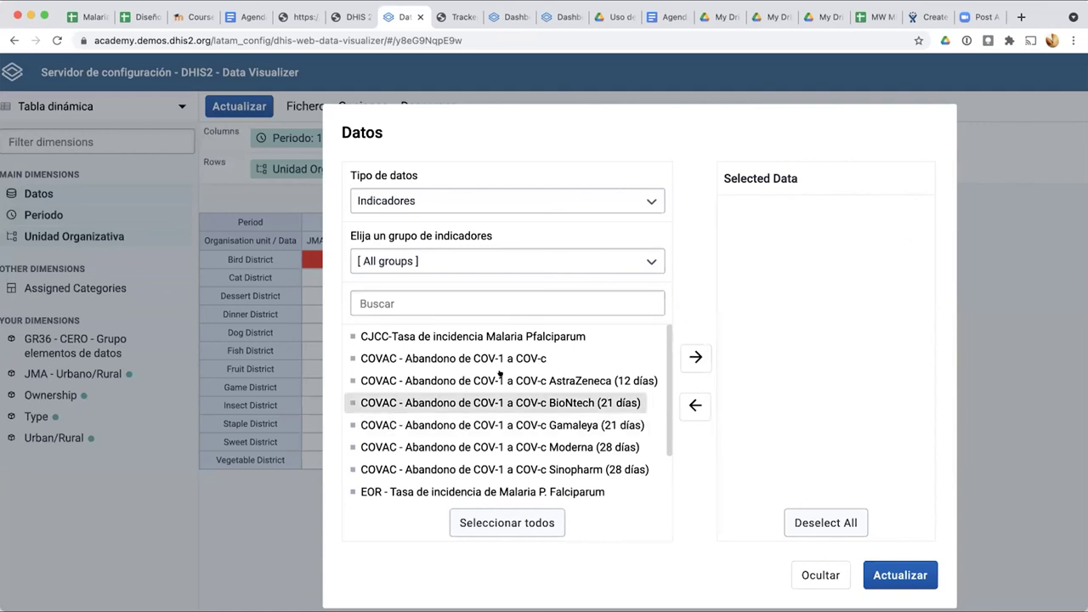
Step: Select all program indicators from the Personas program and update the table
left_click(451, 200)
left_click(414, 323)
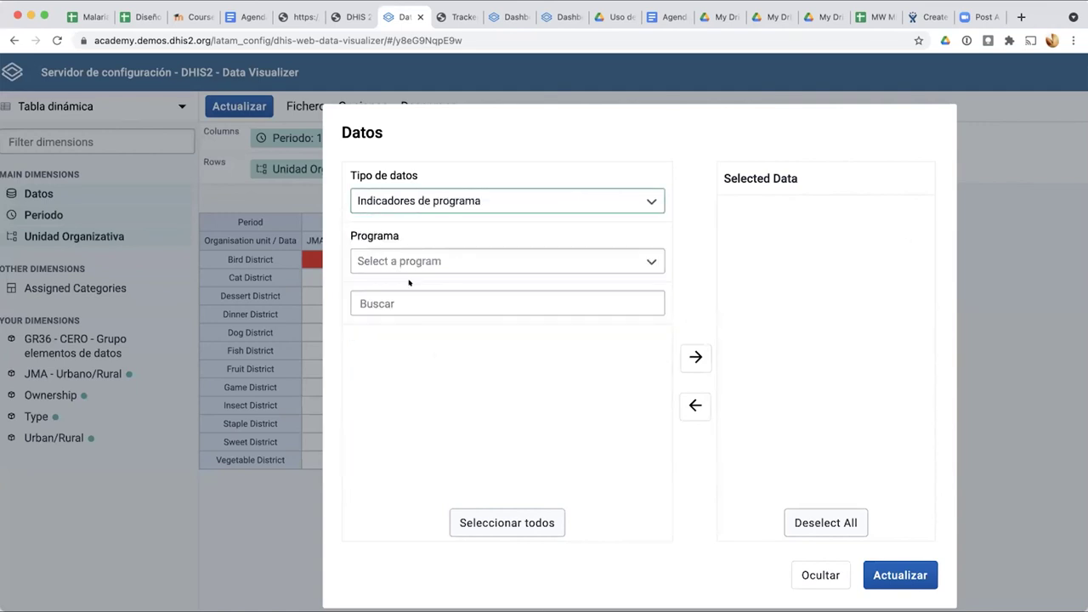
left_click(402, 259)
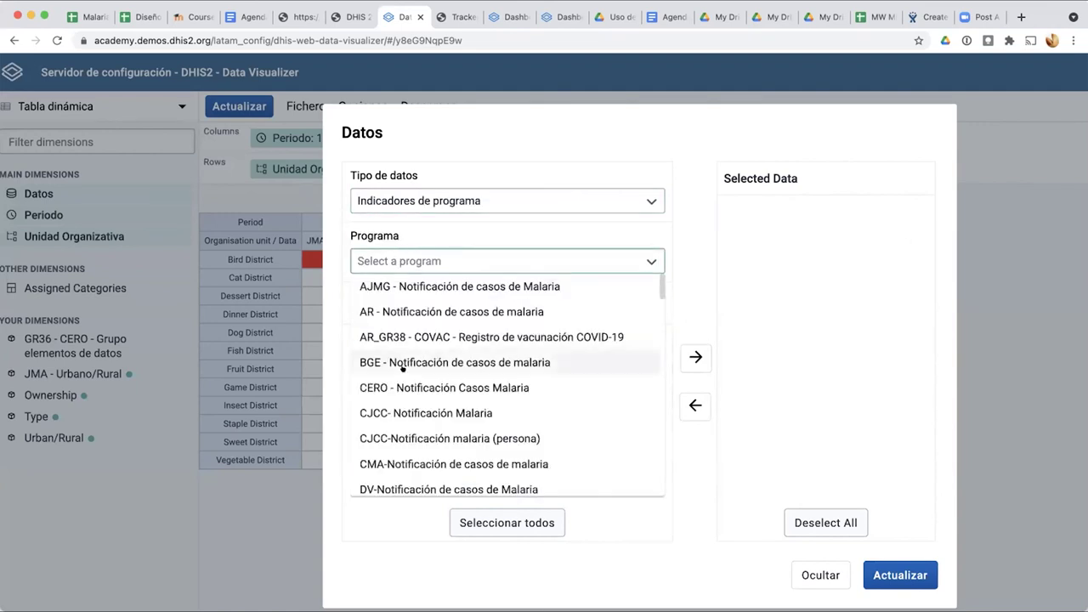
scroll(403, 367, "down", 10)
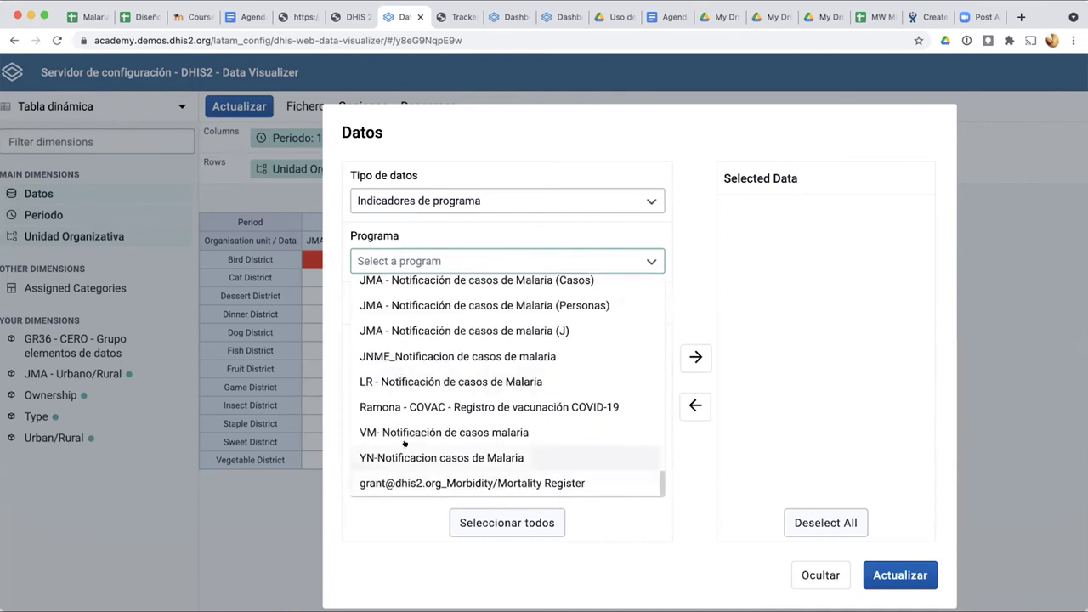
scroll(403, 447, "down", 1)
scroll(456, 340, "up", 1)
left_click(459, 329)
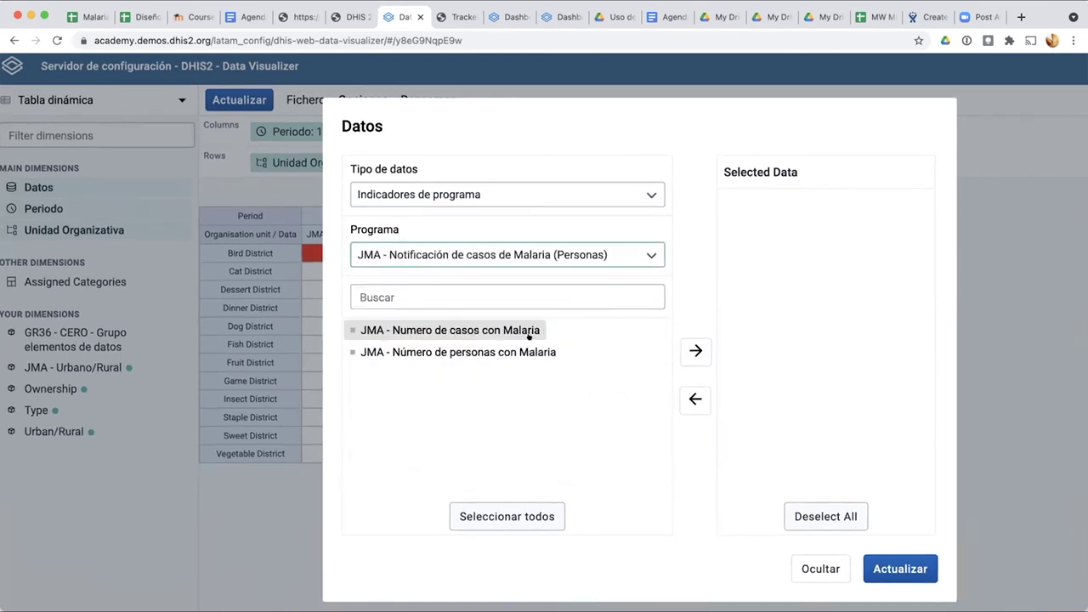
left_click(497, 514)
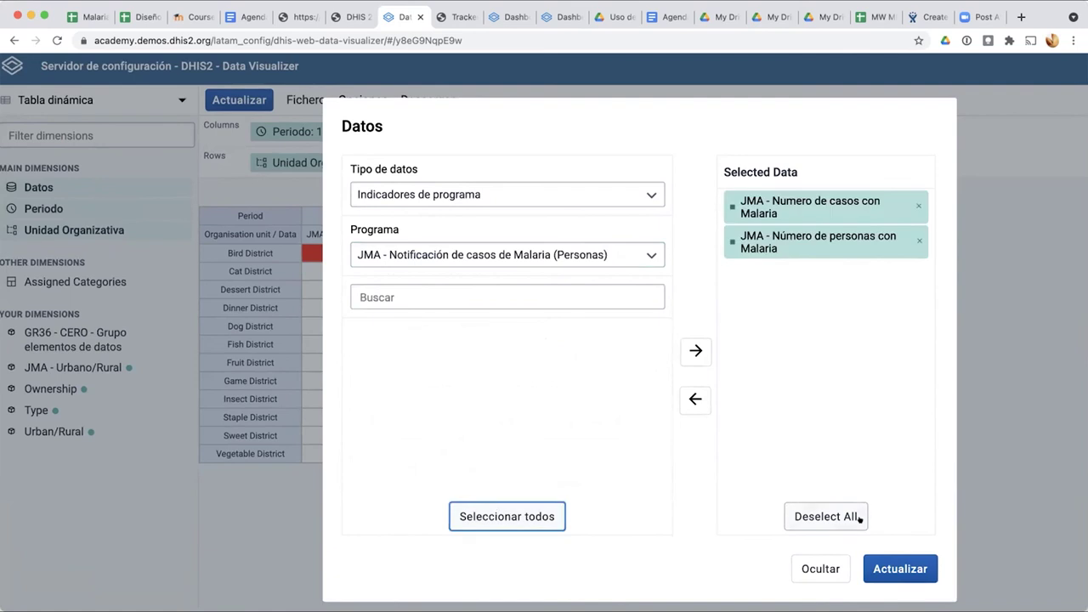
left_click(899, 569)
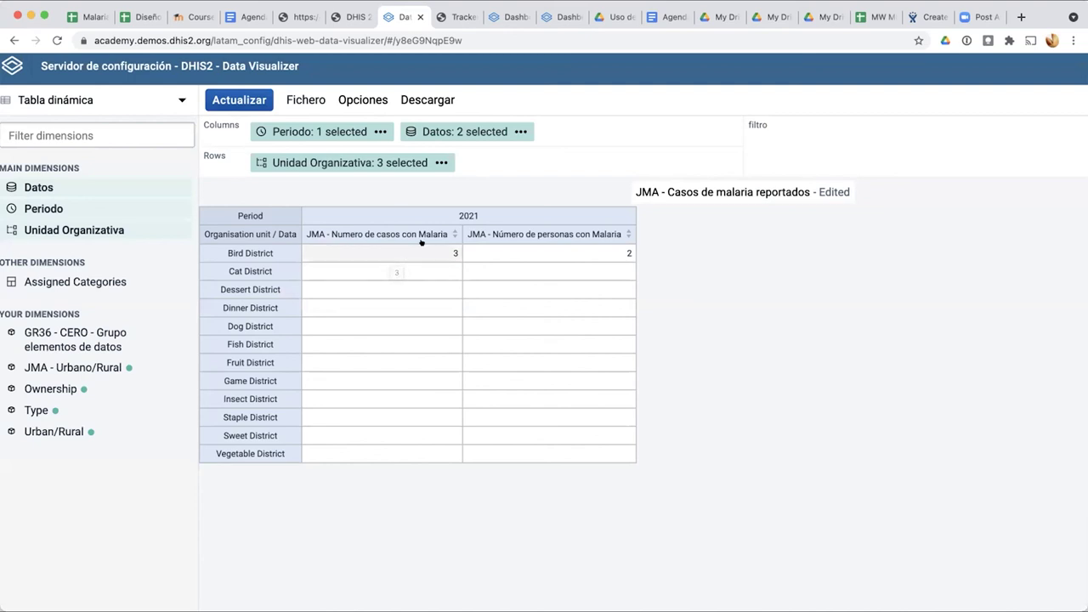
scroll(427, 253, "up", 5)
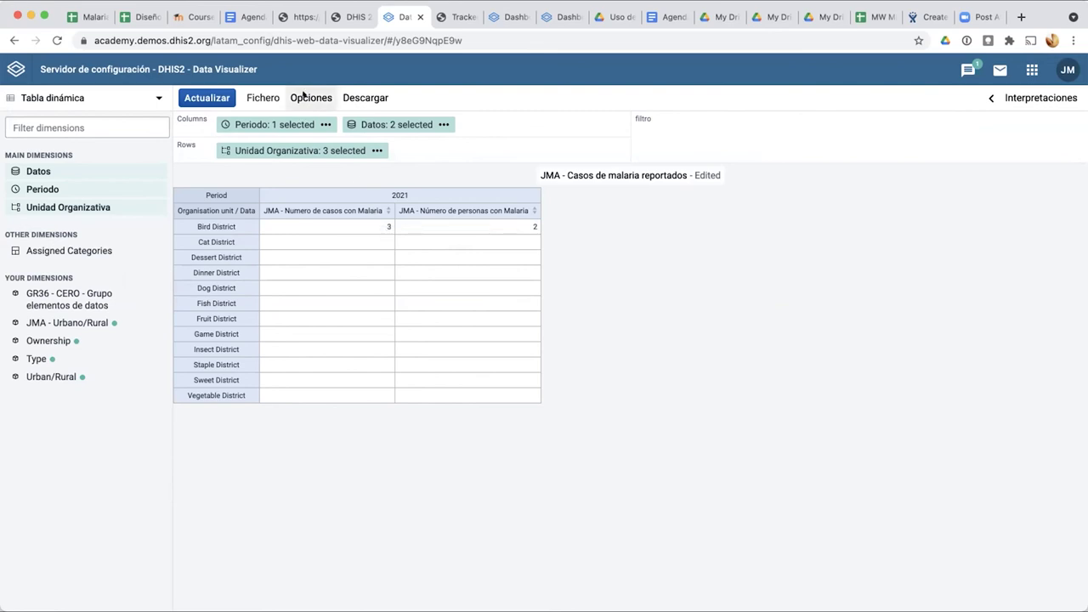
Step: Choose the single legend JMA - Número de casos de malaria for the entire visualization, then check the Series tab
left_click(304, 96)
left_click(381, 159)
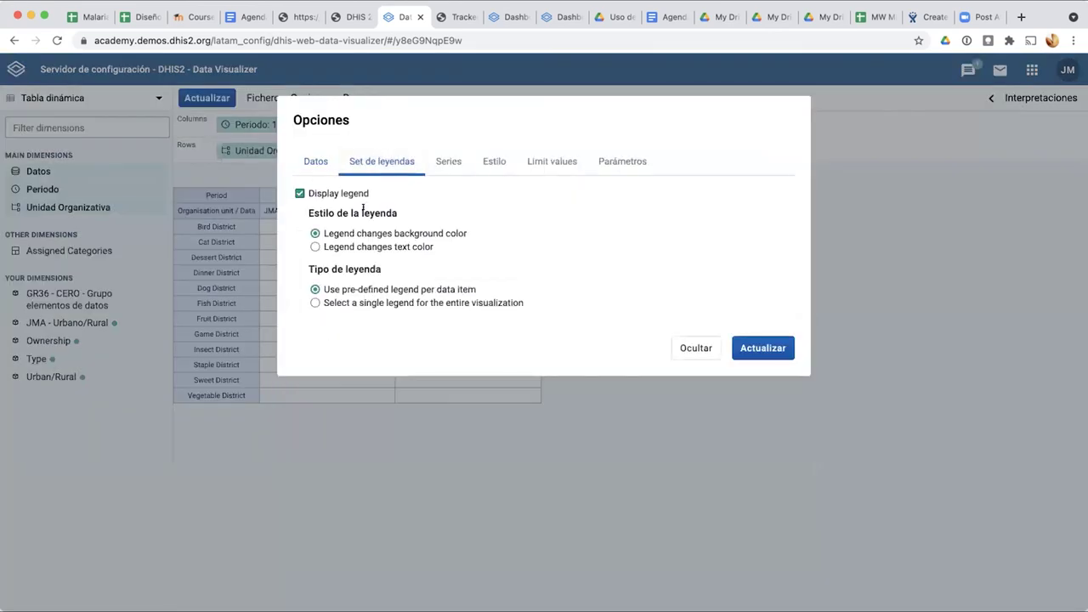
left_click(316, 302)
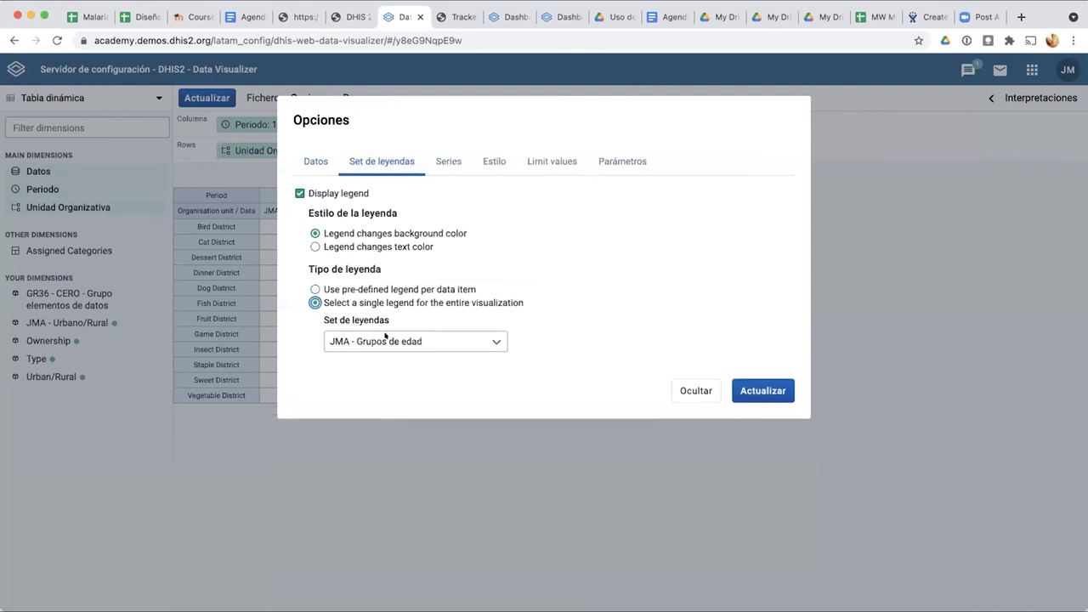
left_click(386, 339)
left_click(408, 480)
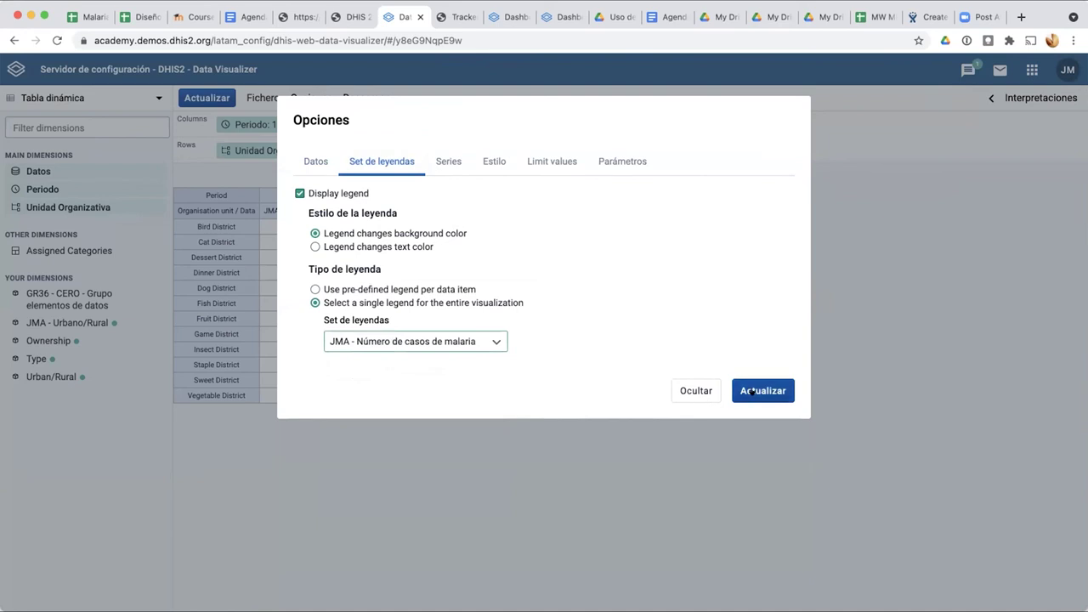
left_click(451, 161)
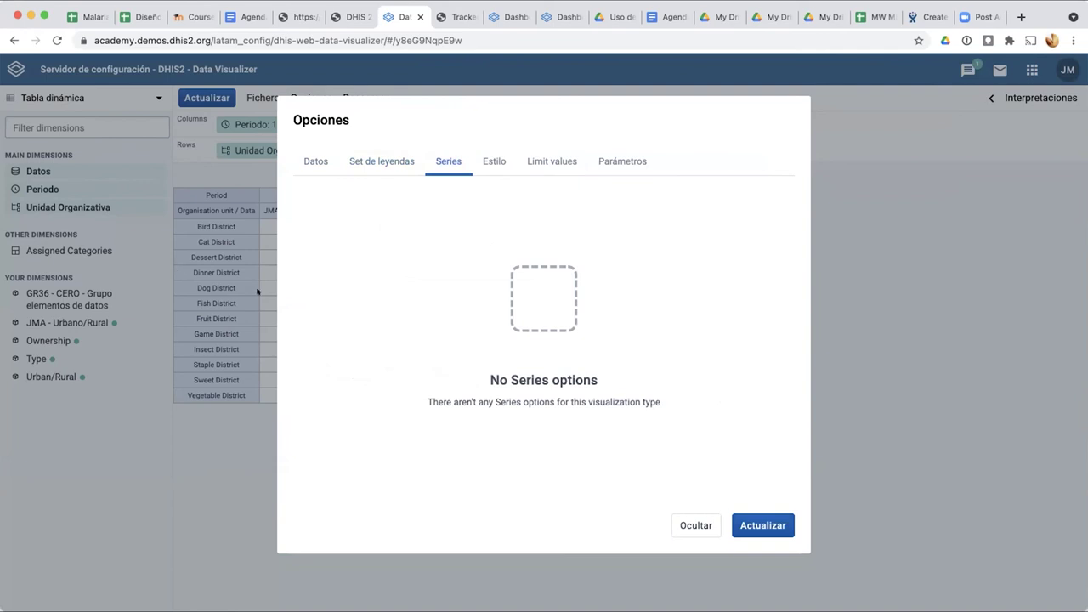
Step: Set the table's display density to Compacto and apply it
left_click(486, 161)
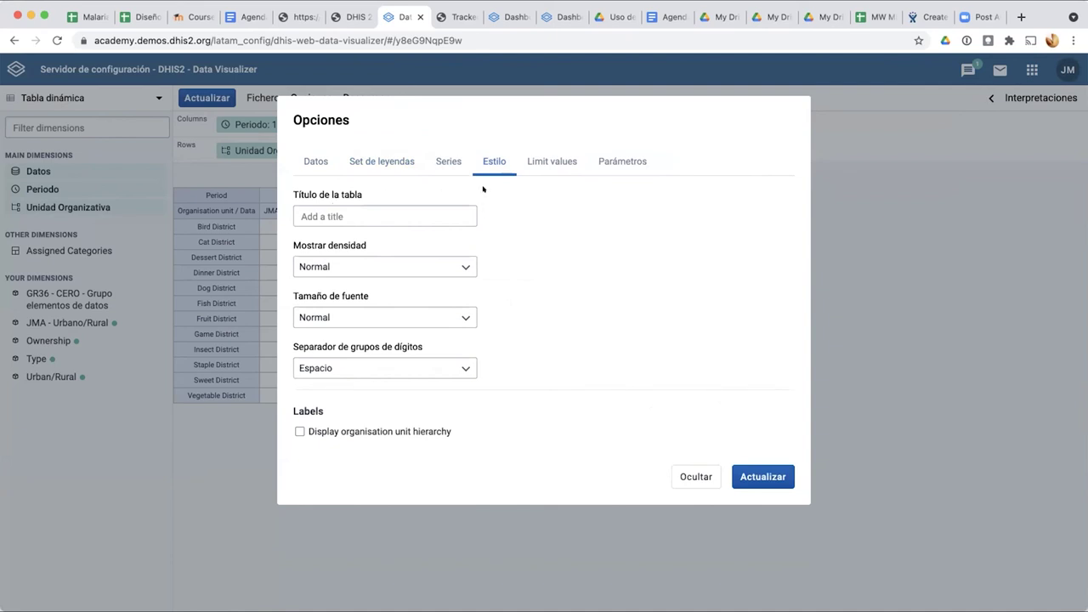
scroll(483, 188, "up", 5, "ctrl")
scroll(481, 182, "down", 2)
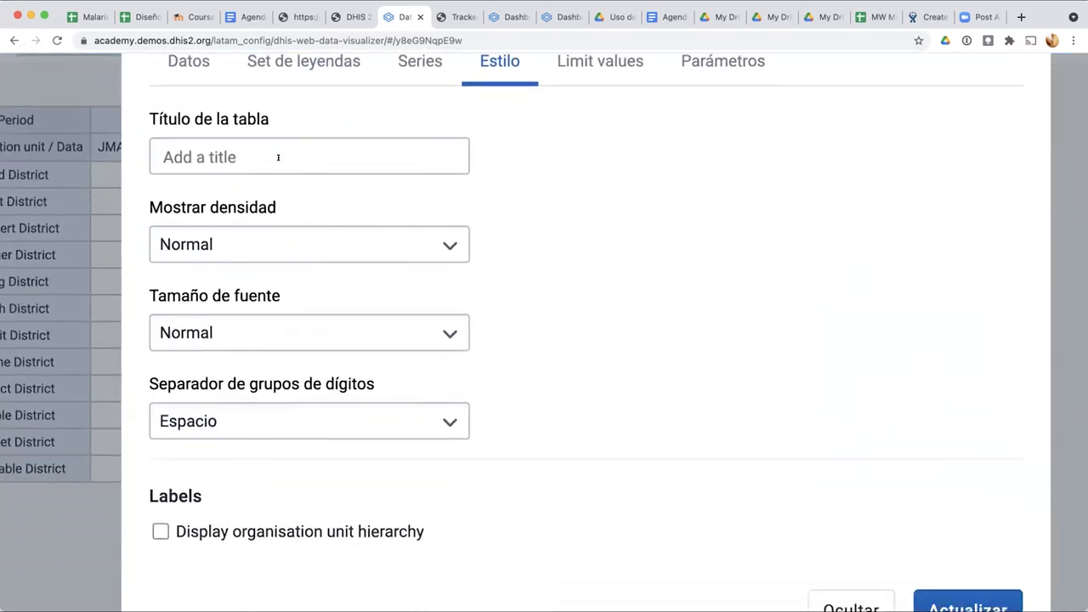
left_click(443, 244)
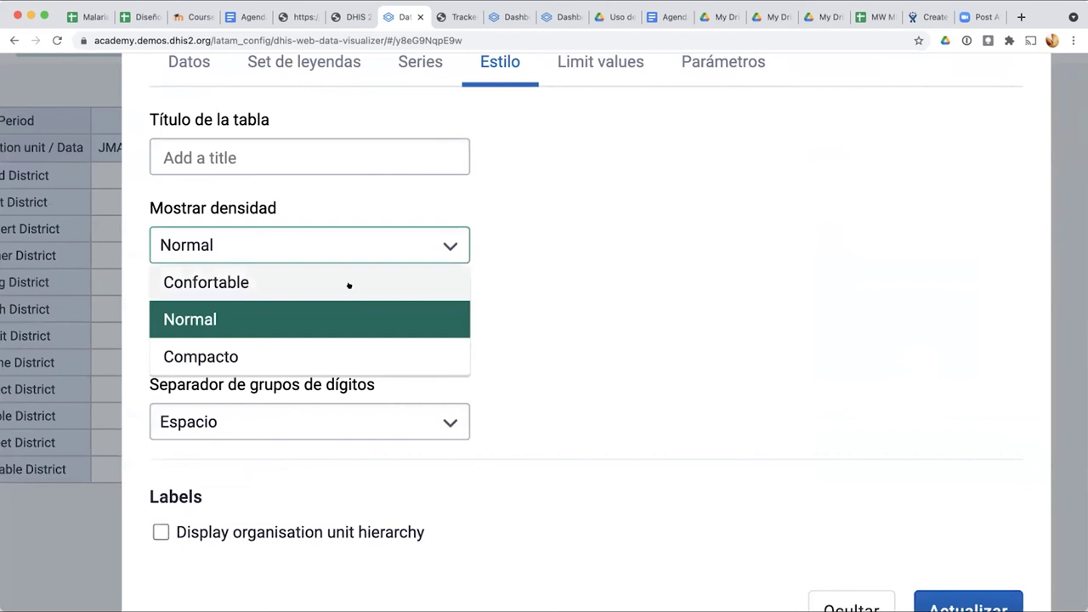
left_click(322, 357)
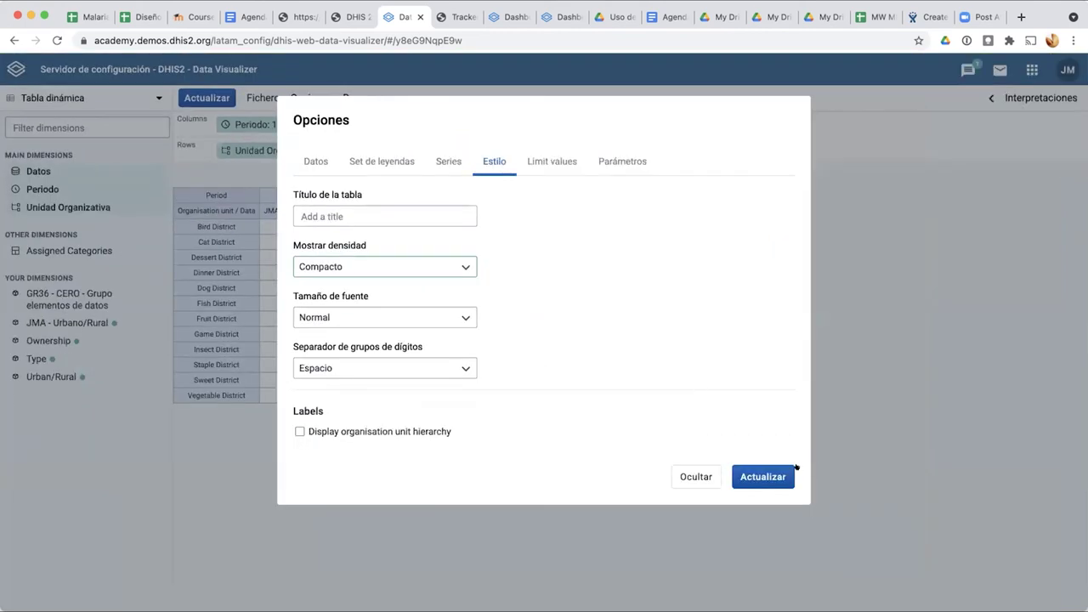
left_click(757, 477)
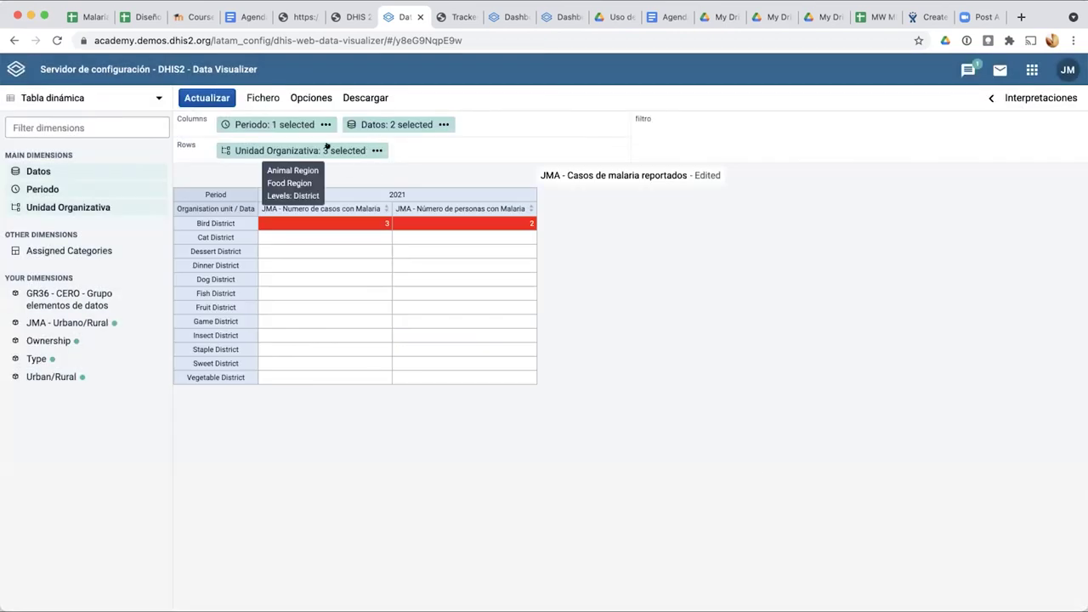
Step: Change the display density to Confortable and apply it
left_click(300, 92)
left_click(256, 95)
left_click(306, 97)
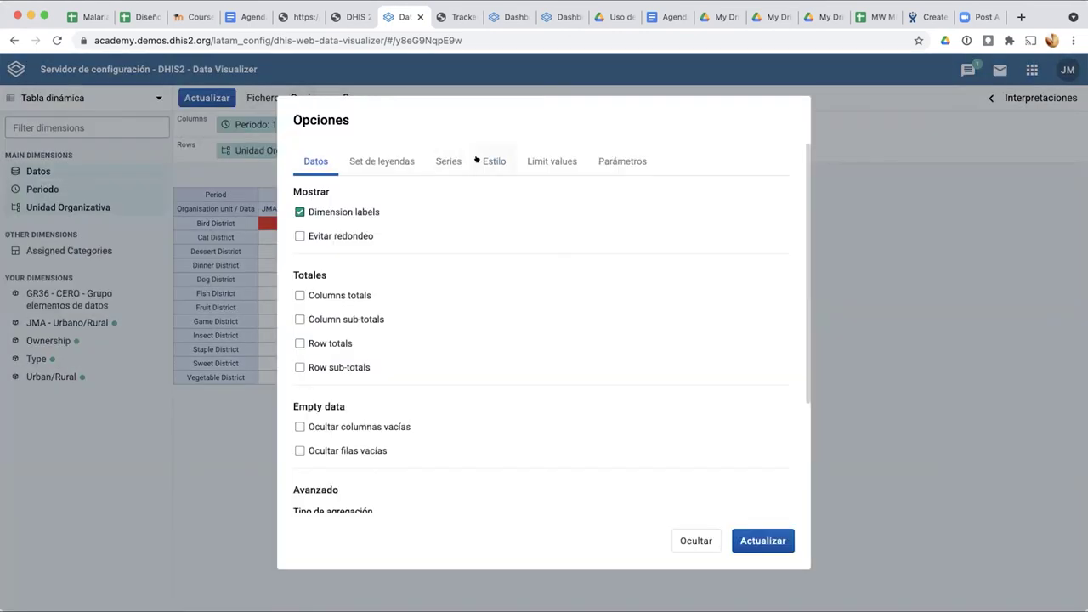
left_click(474, 164)
left_click(358, 265)
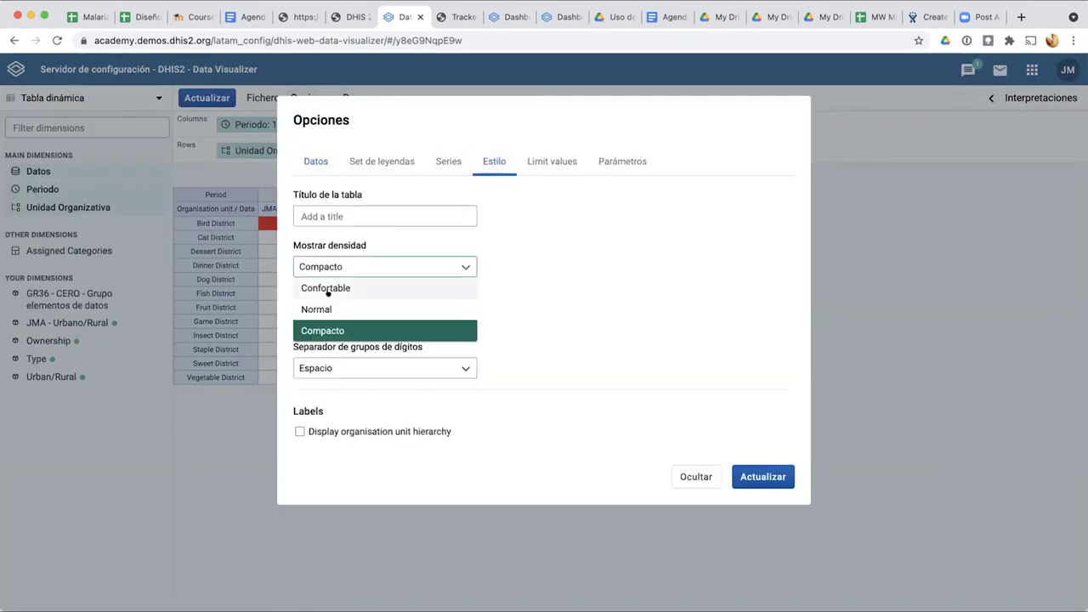
left_click(328, 288)
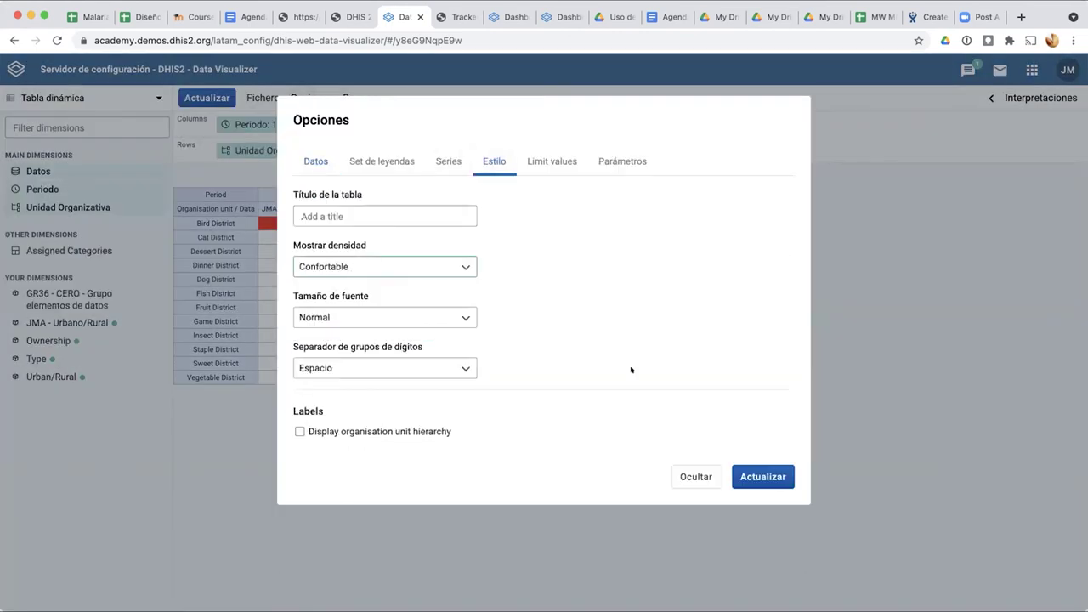
left_click(744, 477)
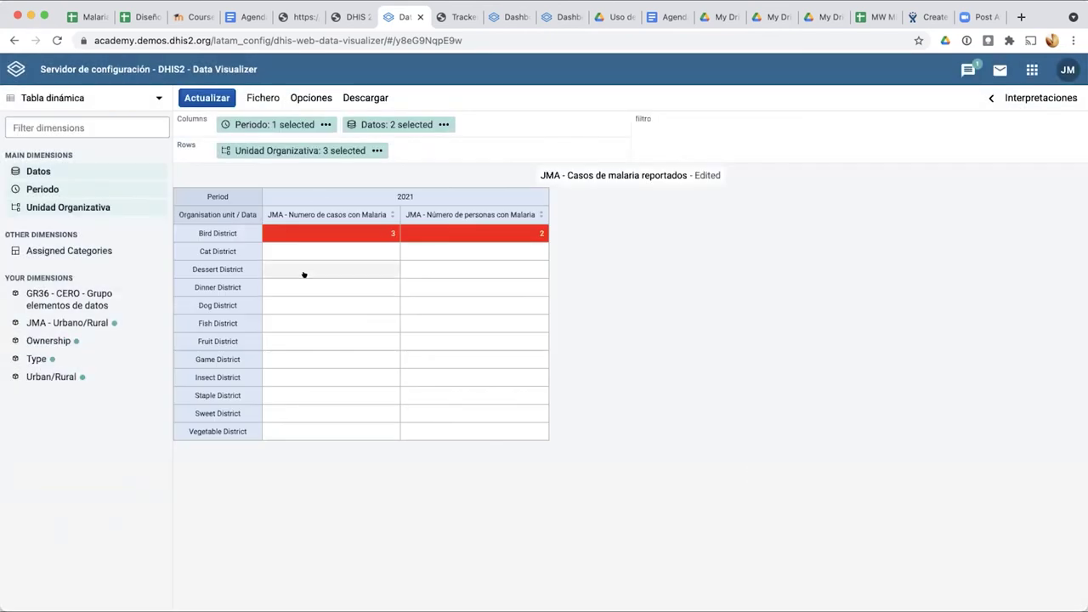
Step: Set the table's display density back to Normal and apply it
left_click(311, 99)
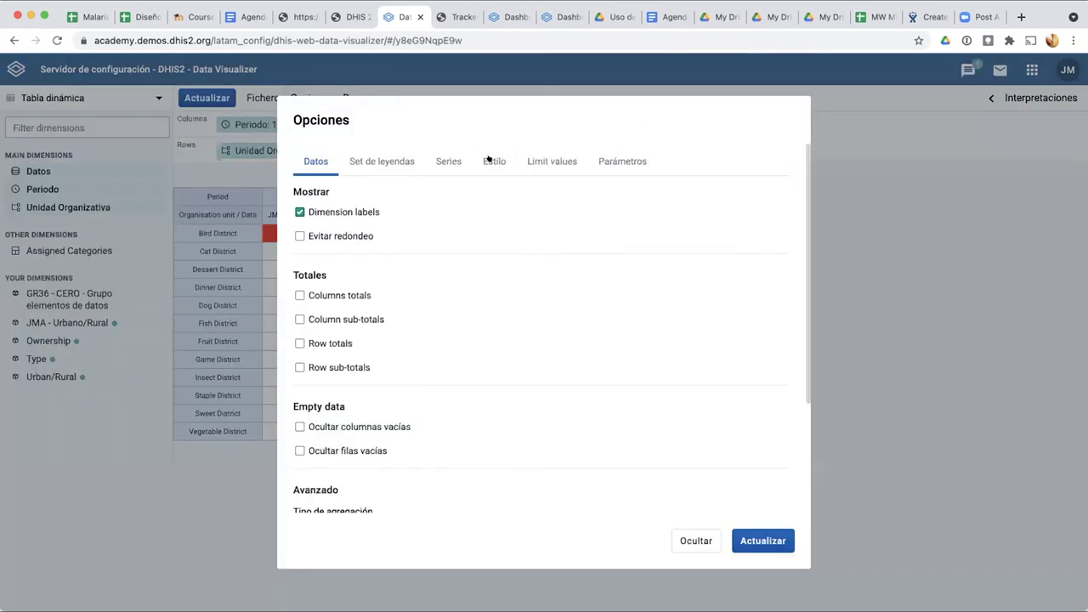
left_click(489, 159)
left_click(365, 269)
left_click(346, 309)
left_click(757, 477)
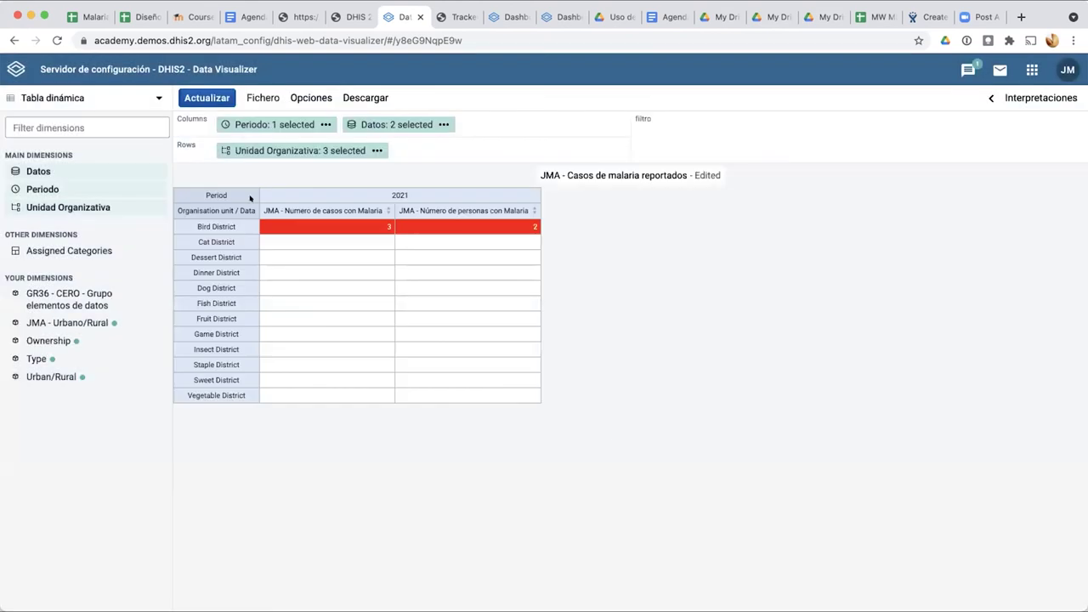
Step: Tick 'Display organisation unit hierarchy' and apply, keeping the Espacio digit separator
left_click(308, 97)
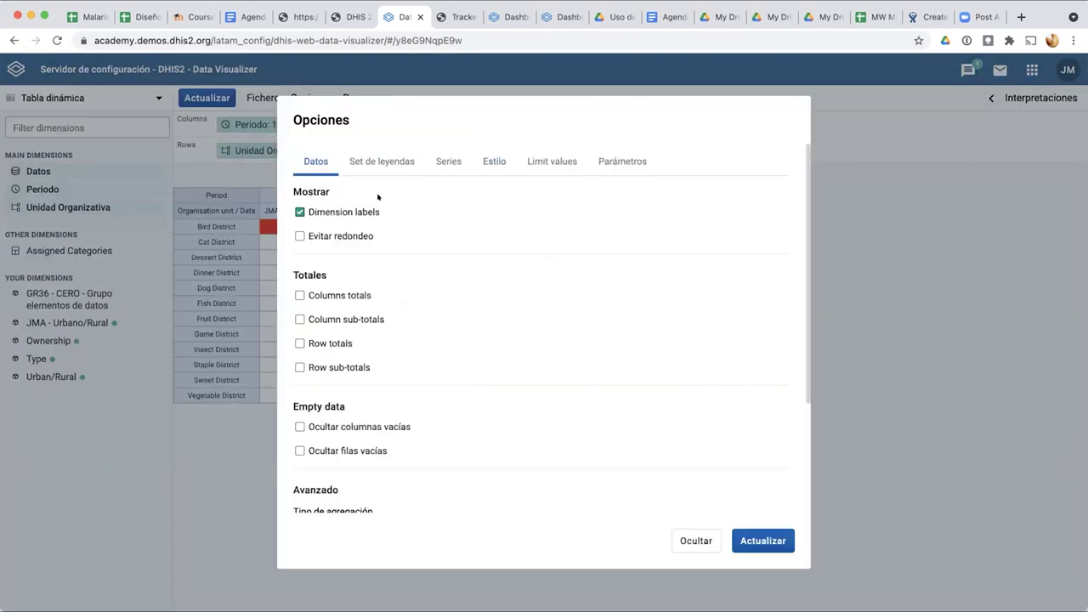
left_click(488, 160)
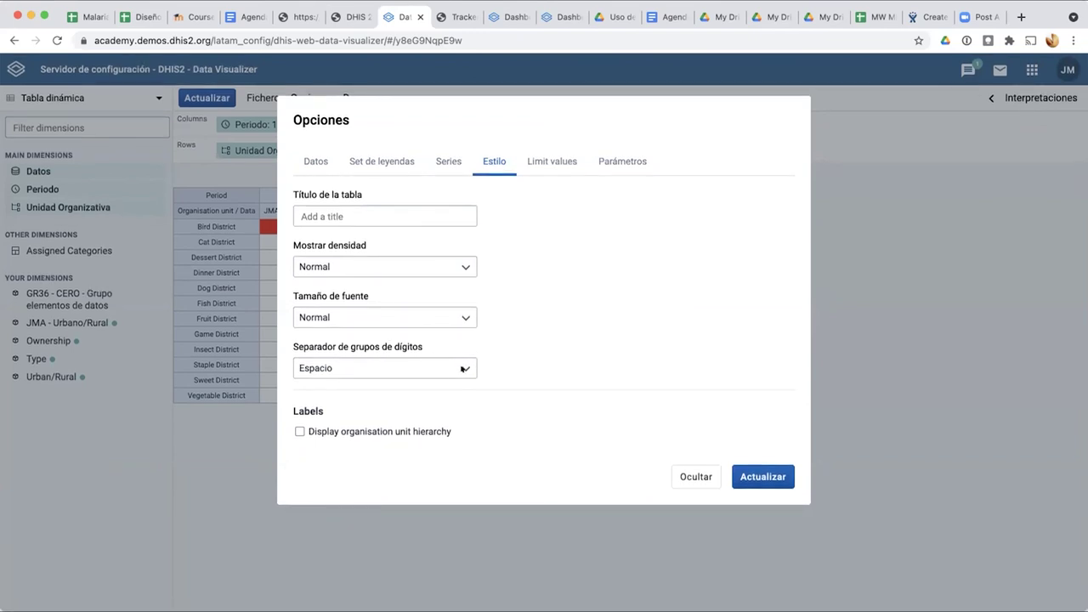
left_click(463, 369)
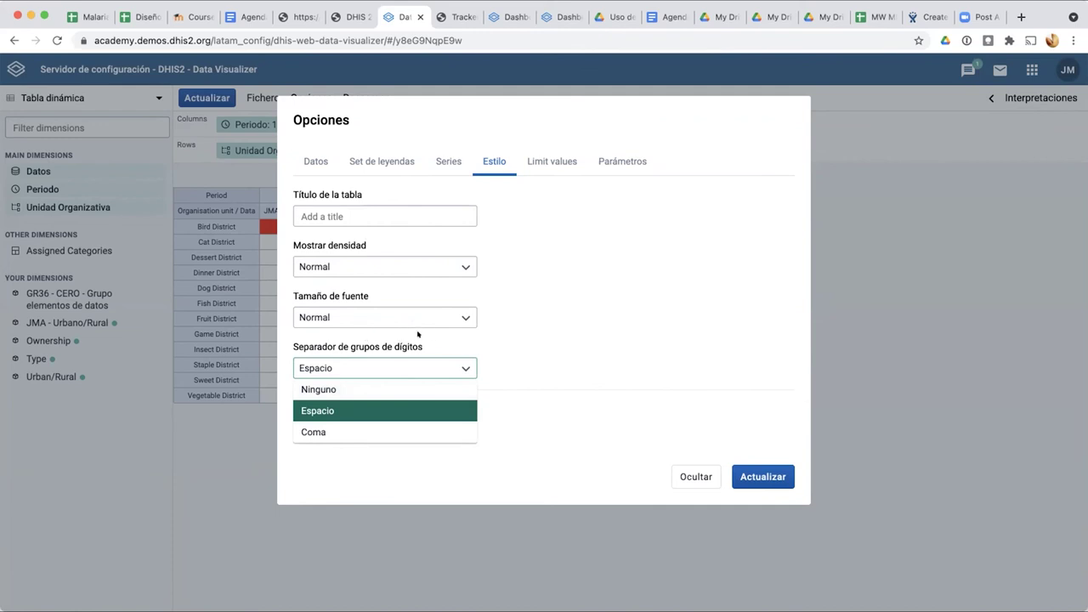
left_click(514, 360)
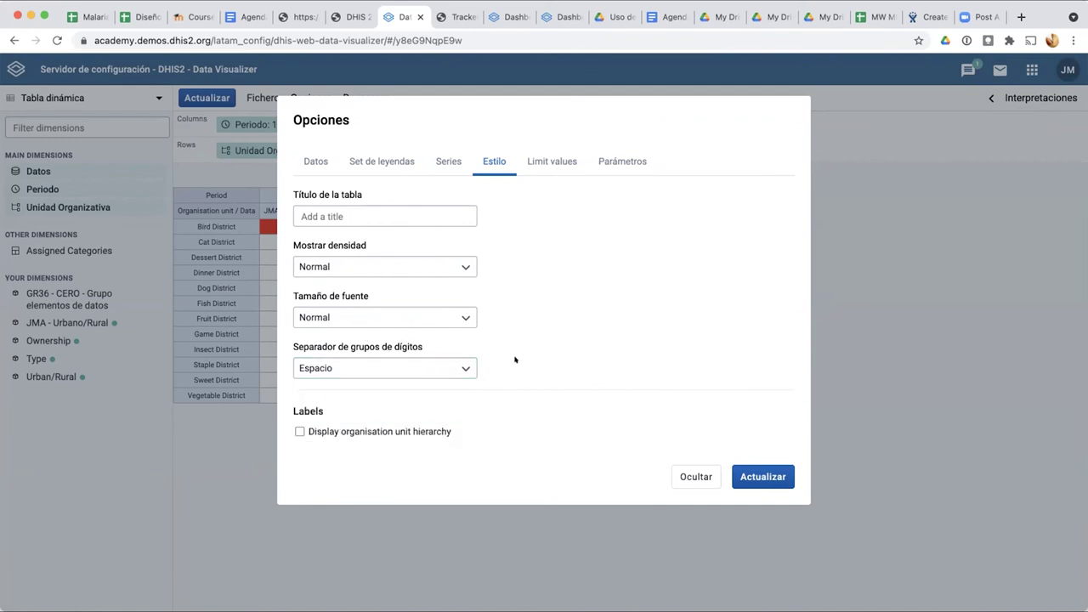
left_click(295, 428)
left_click(762, 474)
scroll(196, 258, "up", 5)
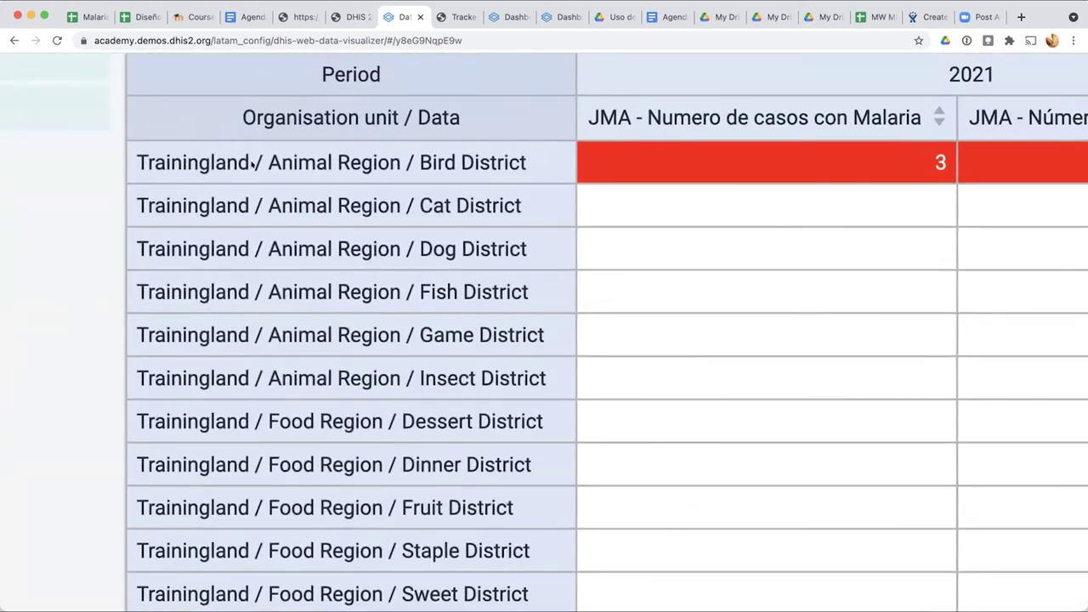
scroll(241, 206, "down", 3)
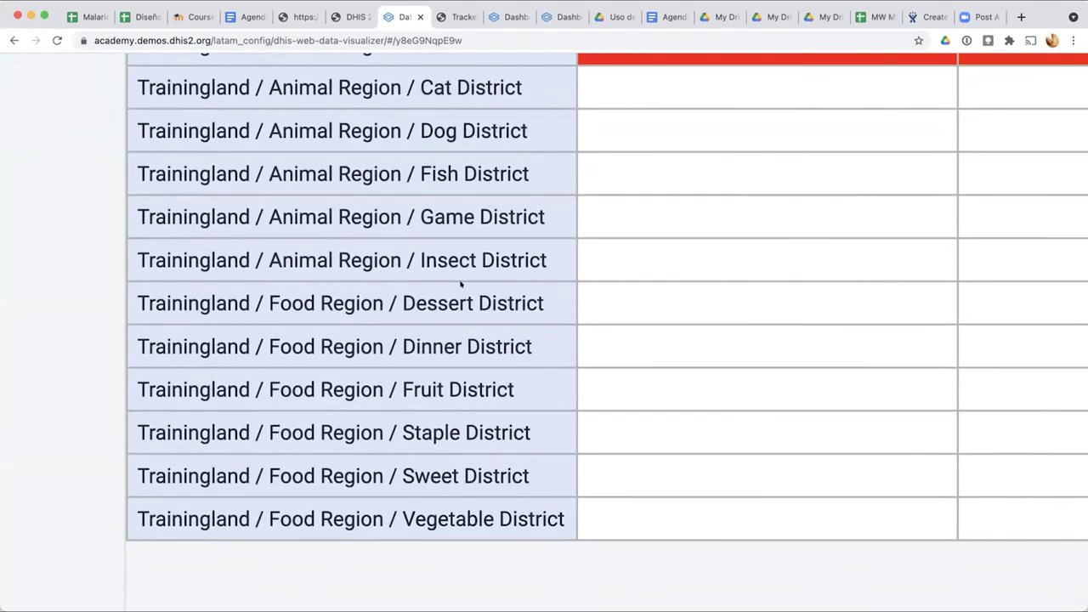
scroll(452, 272, "up", 3)
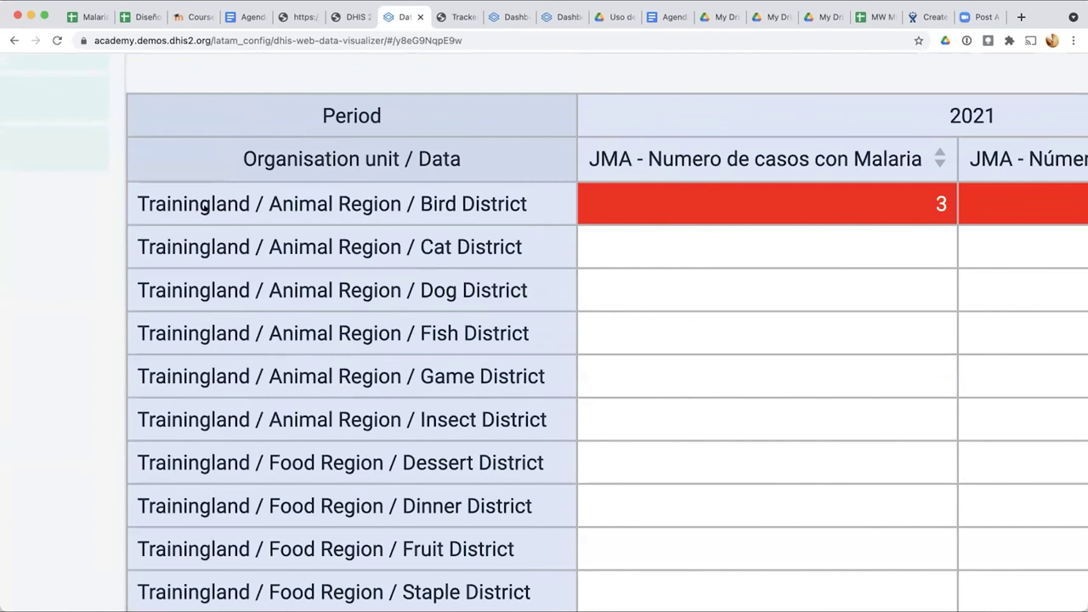
scroll(356, 207, "down", 5)
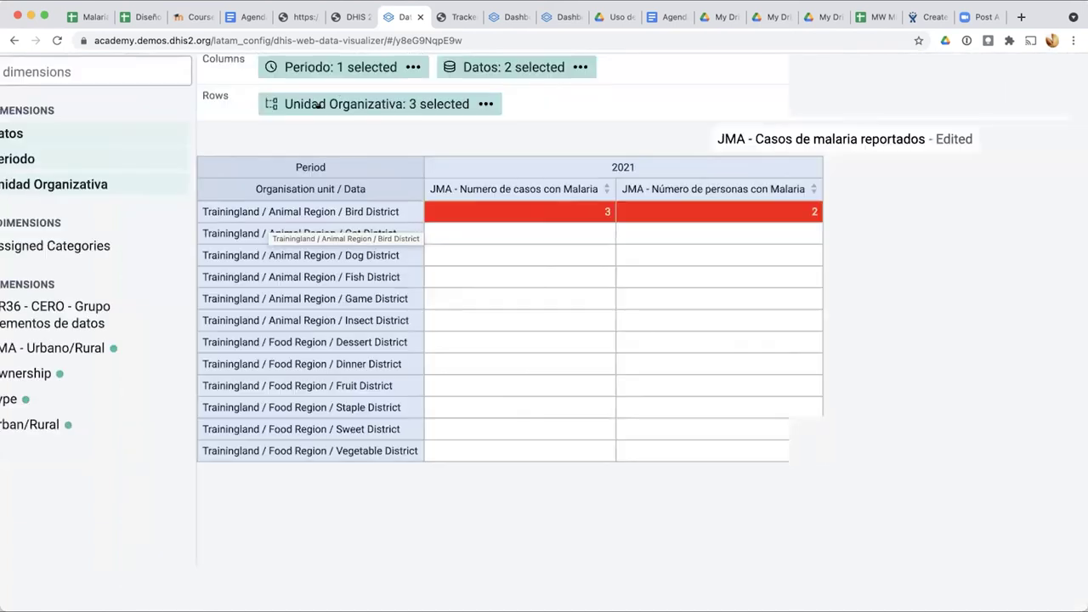
scroll(338, 92, "down", 5)
Step: Open the Limit values options and review the minimum/maximum explanation
left_click(310, 97)
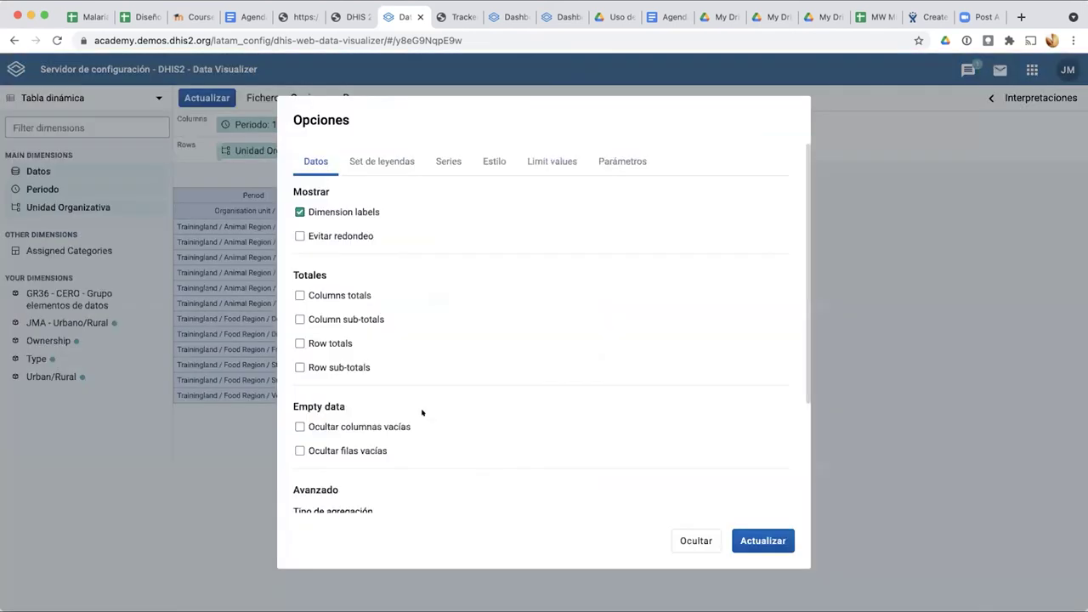
scroll(343, 467, "down", 2)
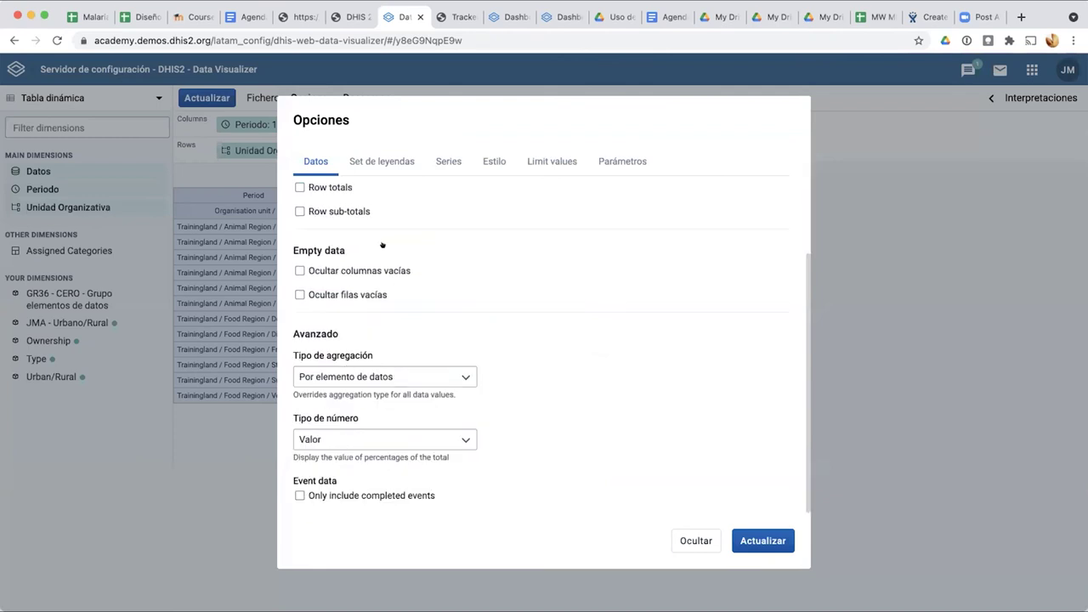
left_click(447, 161)
left_click(494, 160)
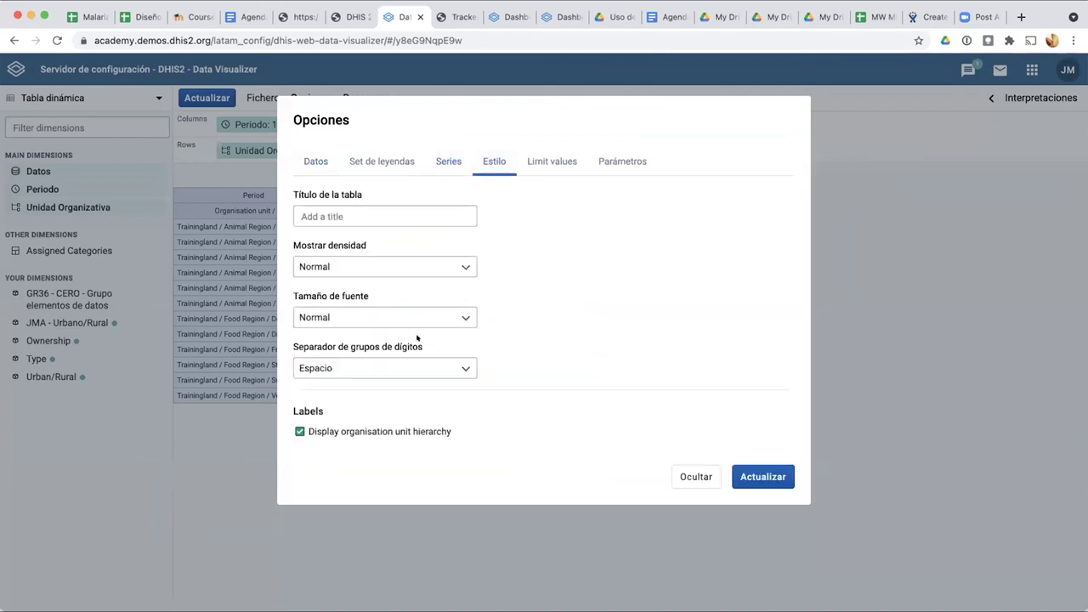
left_click(540, 157)
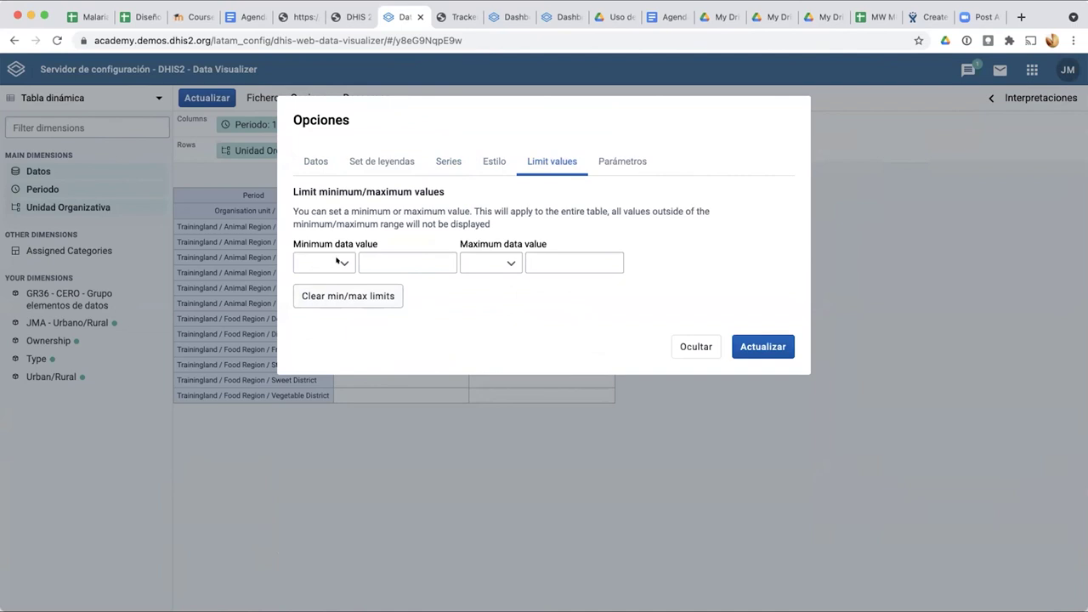
left_click(343, 263)
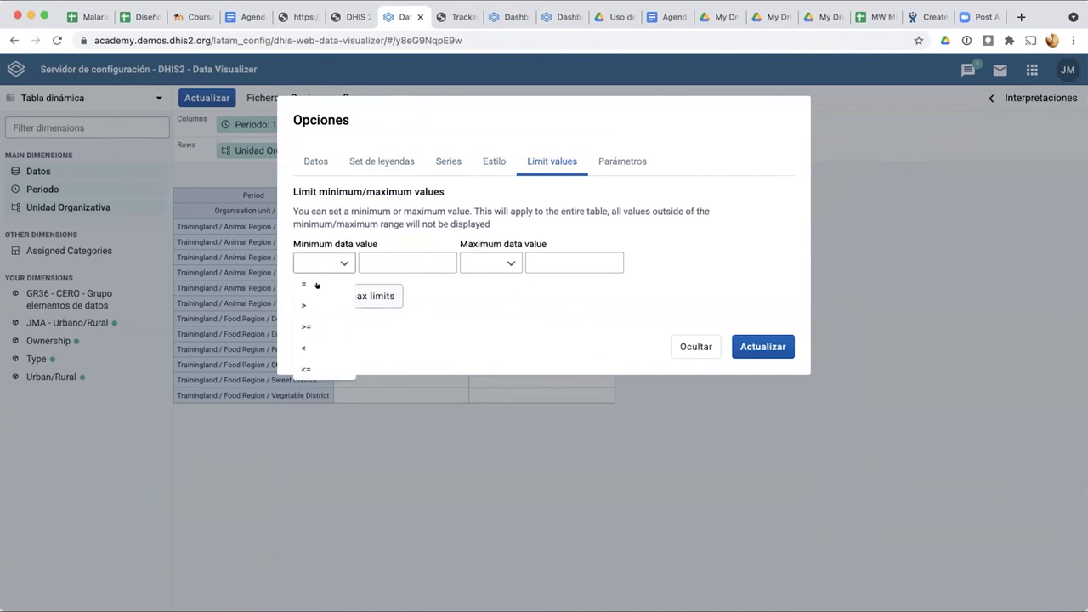
left_click(507, 179)
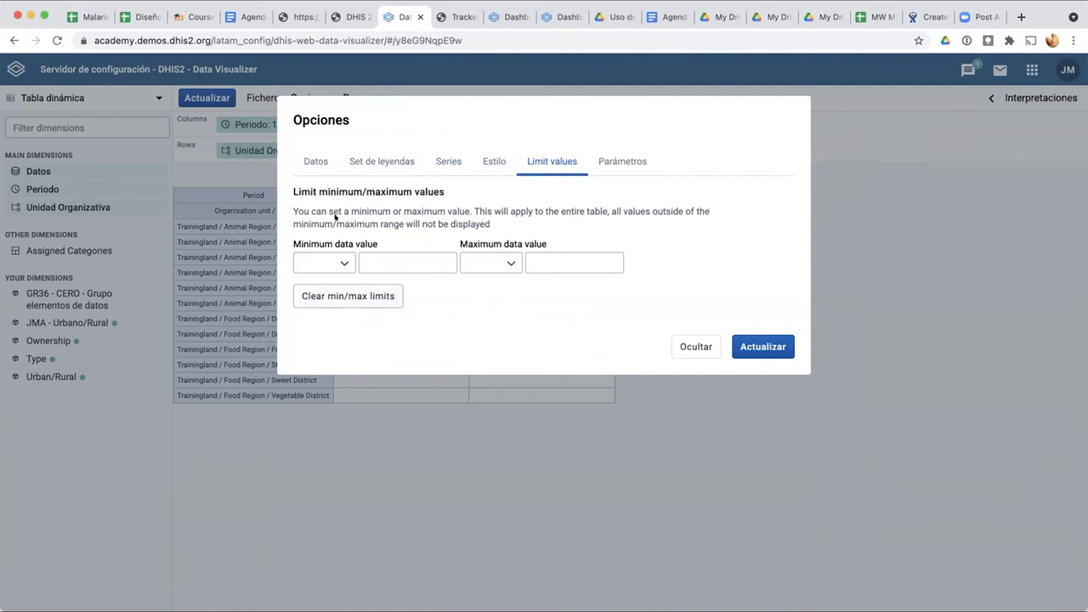
scroll(334, 218, "up", 5)
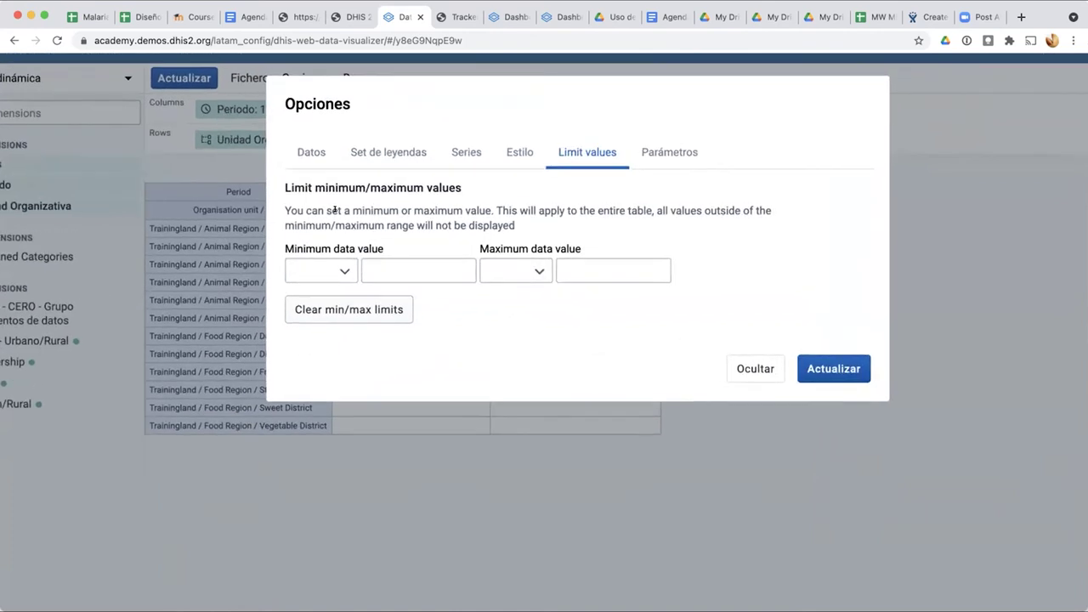
scroll(334, 209, "up", 2)
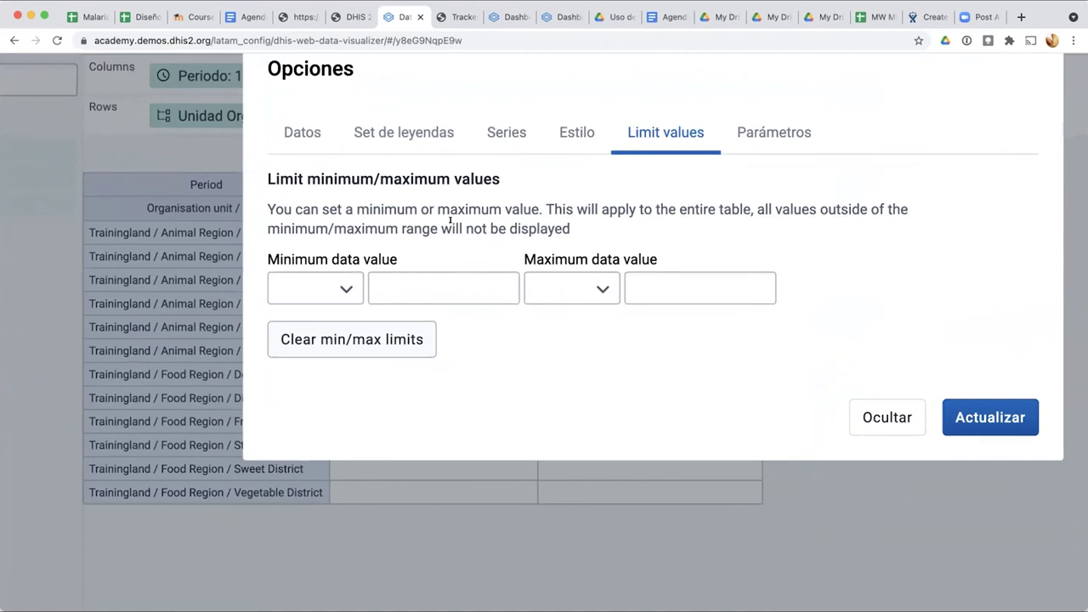
left_click_drag(262, 166, 579, 222)
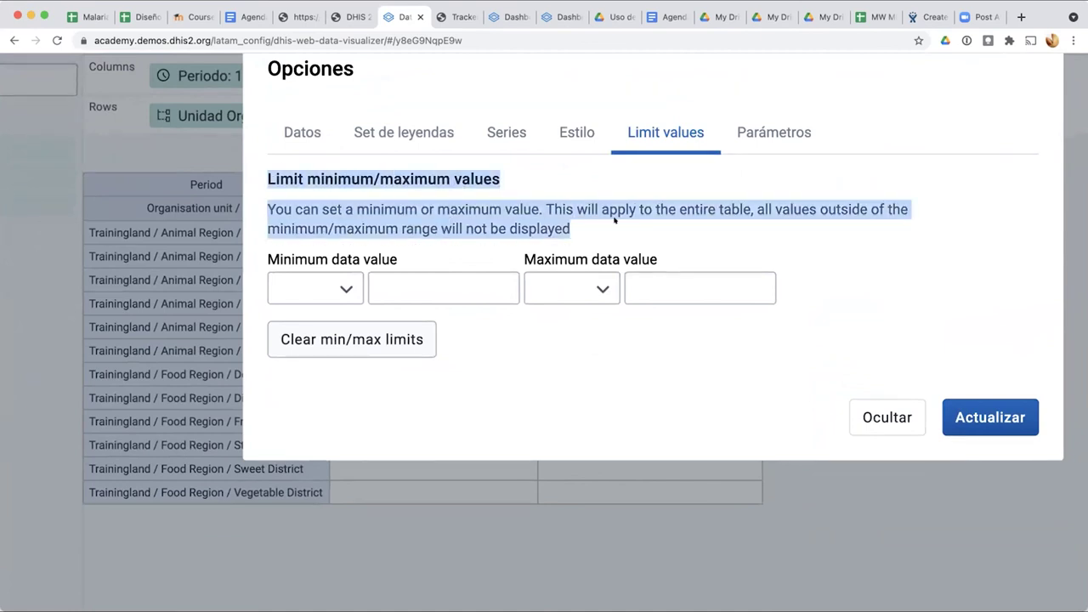
left_click(615, 219)
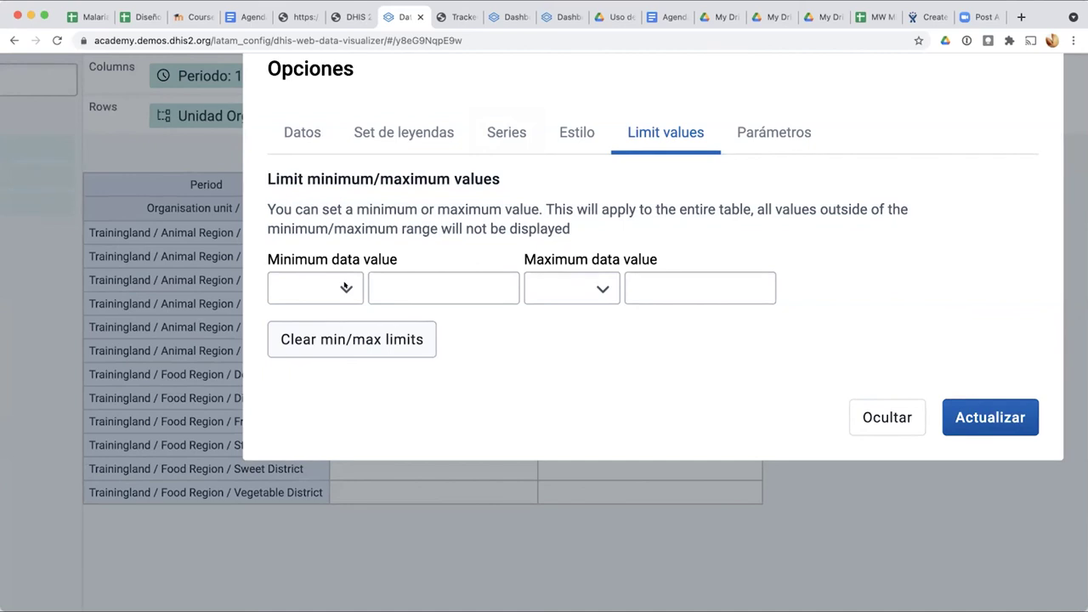
Step: Set the minimum limit to '=' 0
left_click(346, 287)
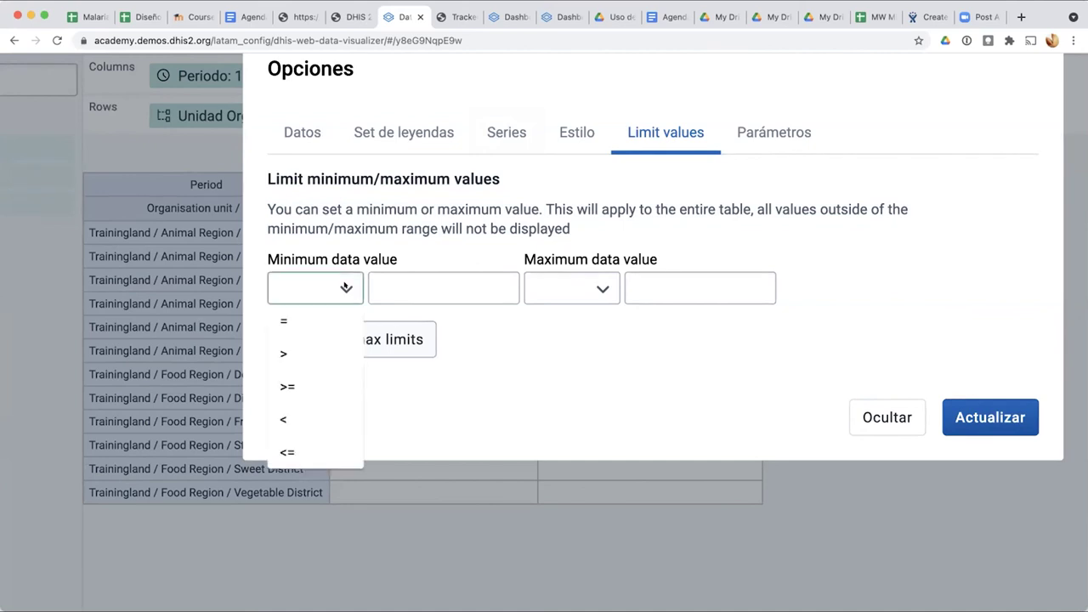
left_click(305, 309)
left_click(375, 285)
type("0")
left_click(571, 337)
Step: Set the maximum limit to '<=' 2 and apply the value limits
left_click(603, 288)
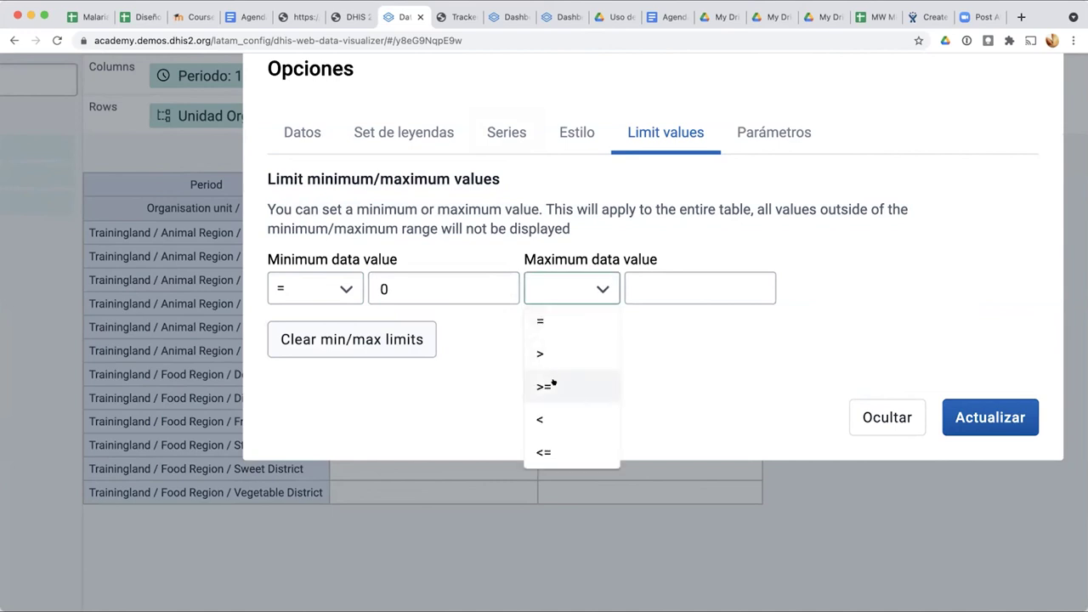
left_click(553, 451)
left_click(641, 289)
type("1")
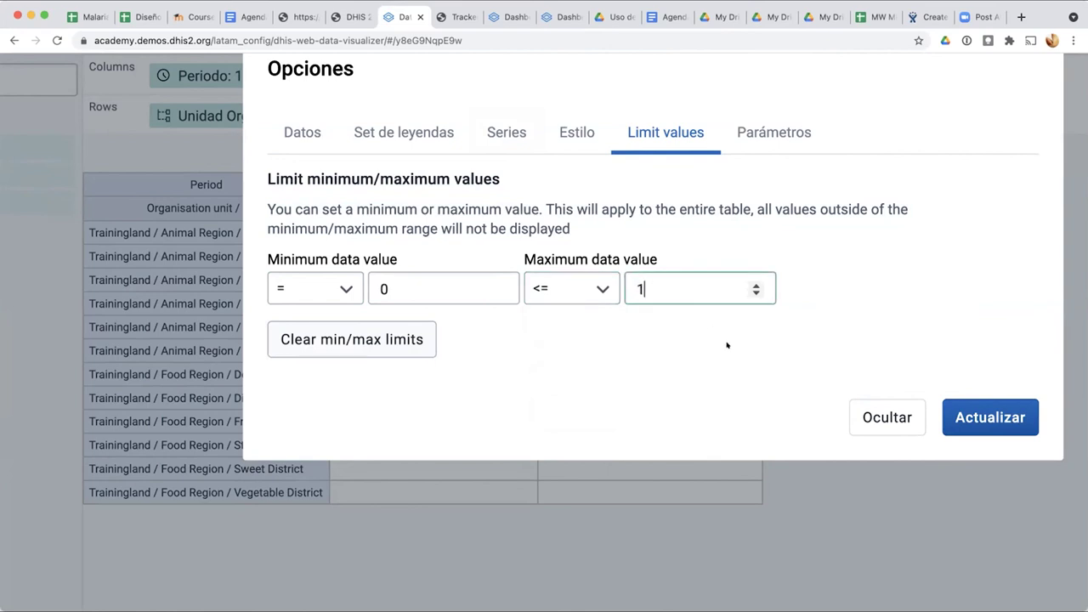
key("BackSpace")
type("2")
left_click(513, 358)
left_click(950, 408)
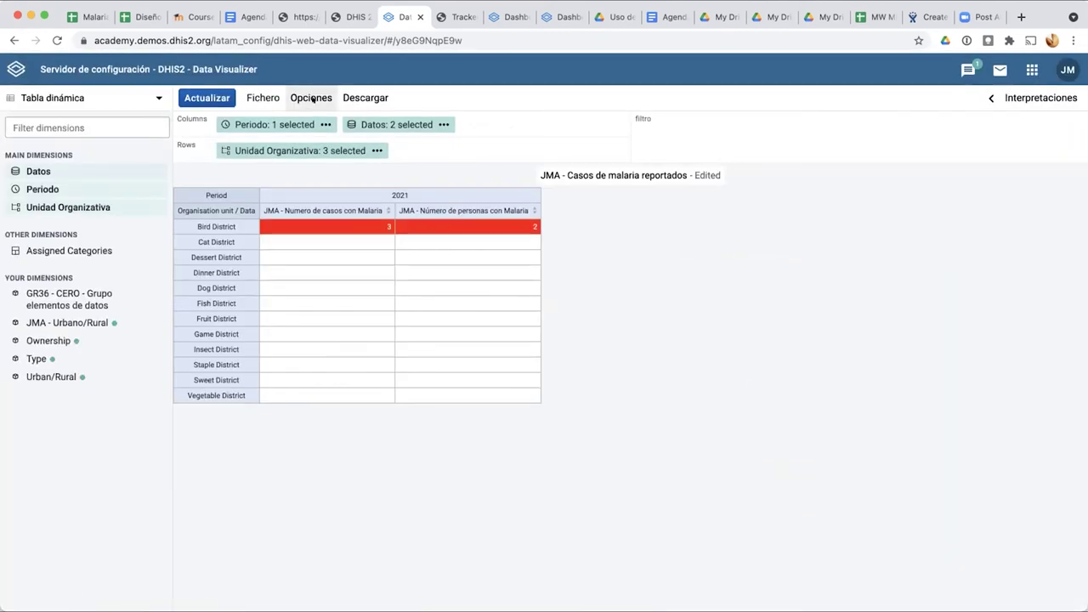
Step: Change the minimum limit value from 0 to 1 and apply
left_click(312, 99)
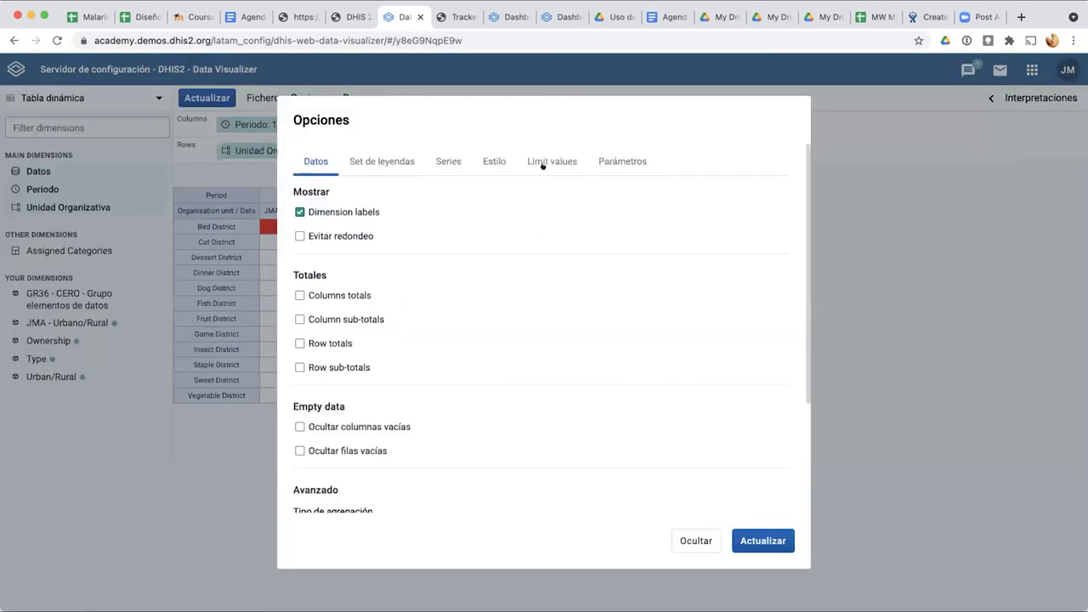
left_click(551, 160)
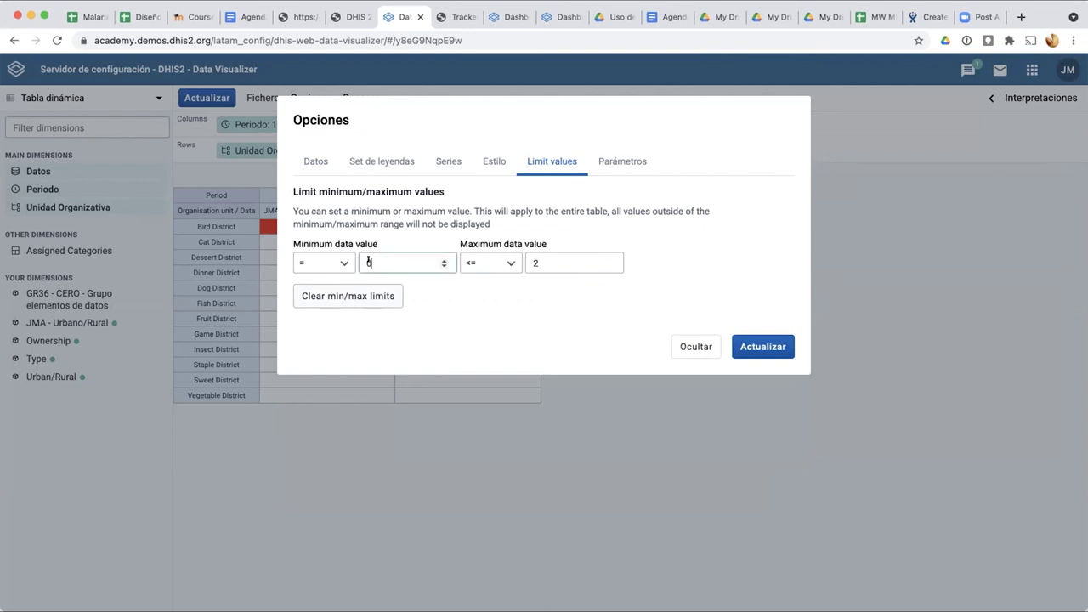
left_click(377, 255)
key("BackSpace")
type("1")
left_click(763, 347)
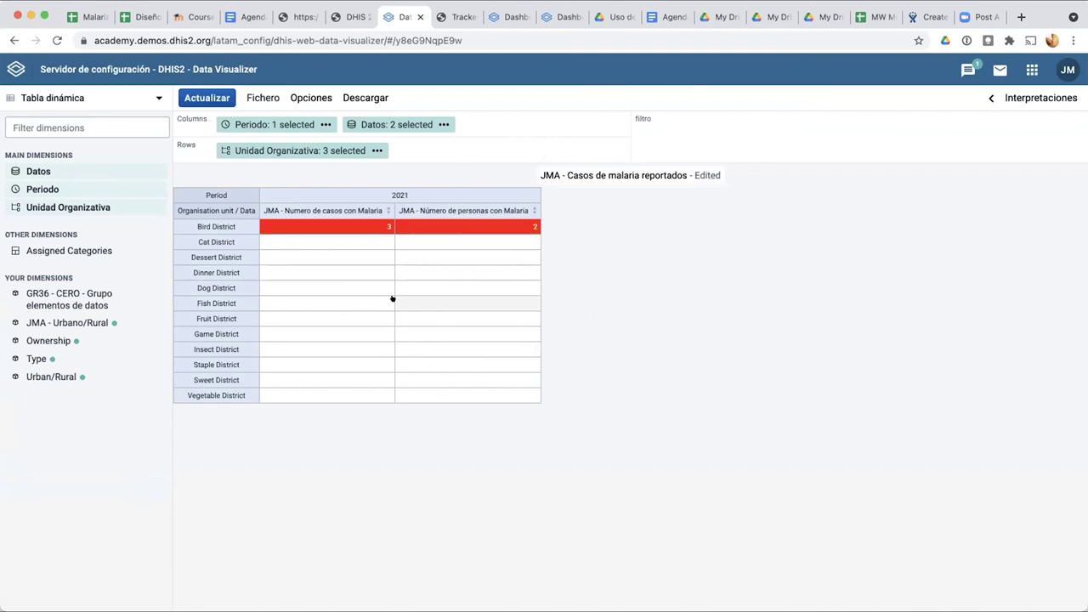
Step: Switch the visualization type to Columna, refresh it, and bring up the chart Opciones
left_click(58, 100)
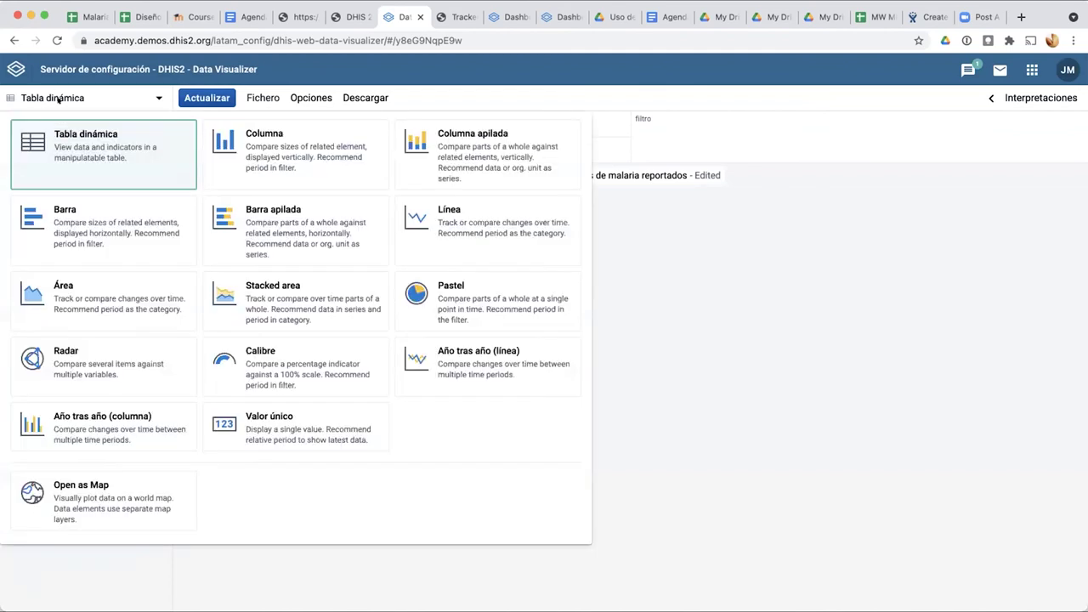
left_click(248, 136)
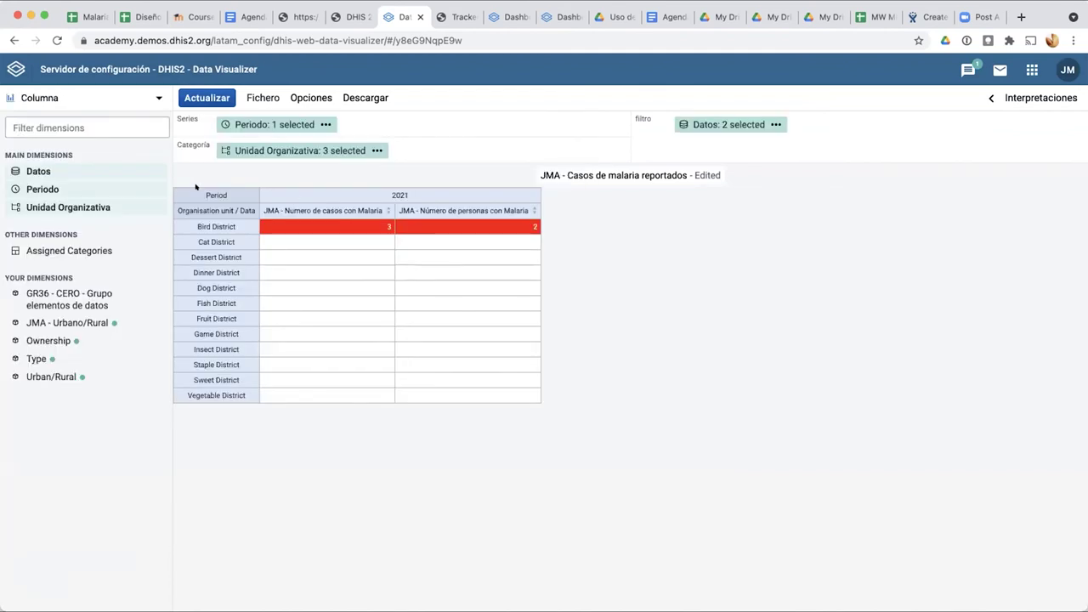
left_click(206, 97)
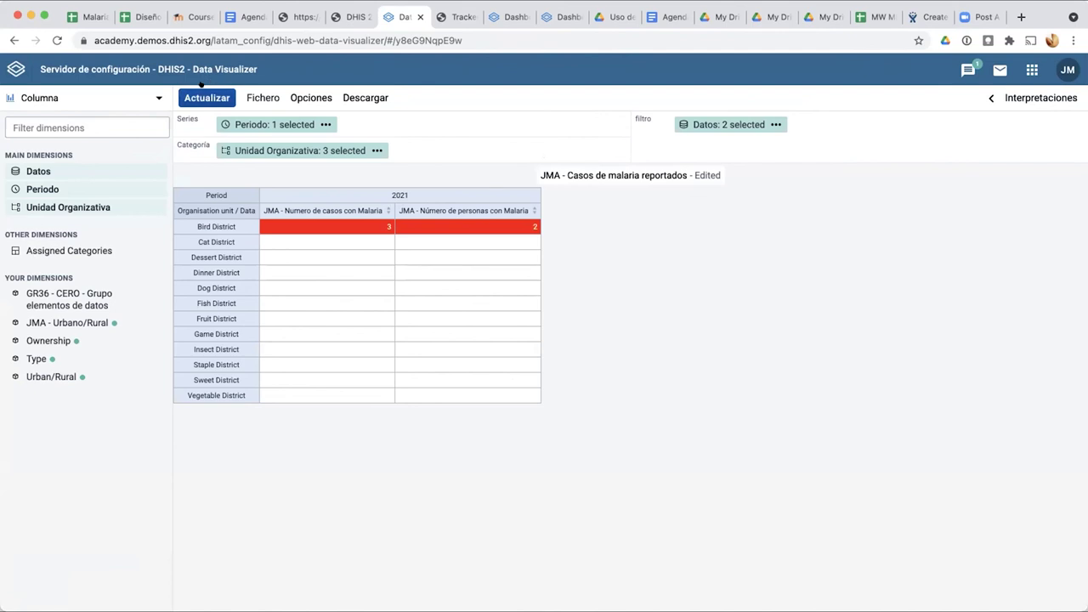
left_click(82, 94)
left_click(290, 166)
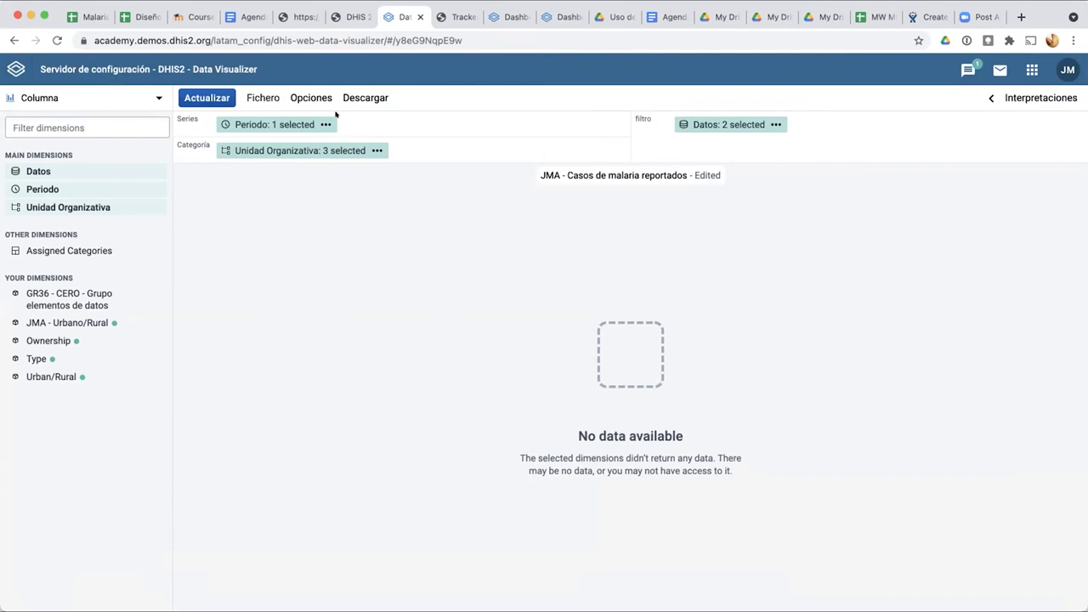
left_click(134, 95)
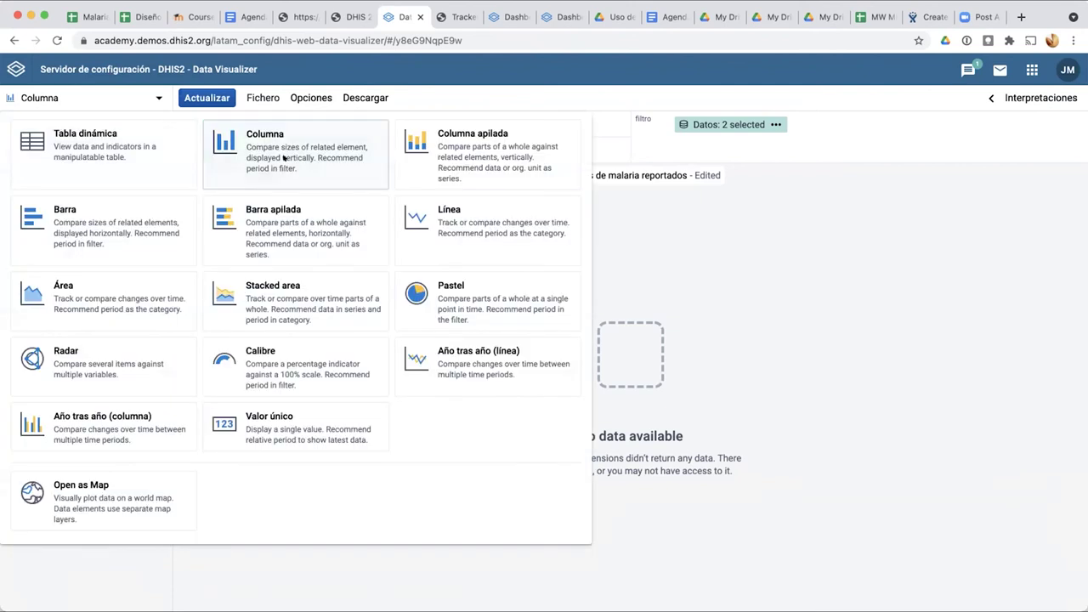
left_click(285, 159)
left_click(299, 99)
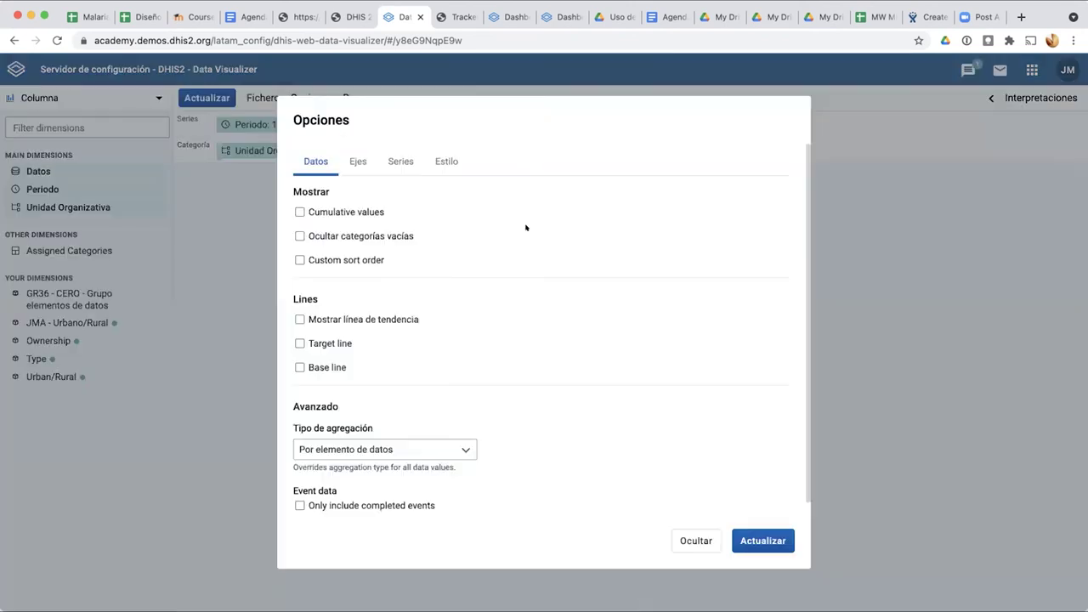
Step: Glance at the Series and Estilo settings, close the options unchanged, then reopen them
left_click(394, 159)
left_click(442, 160)
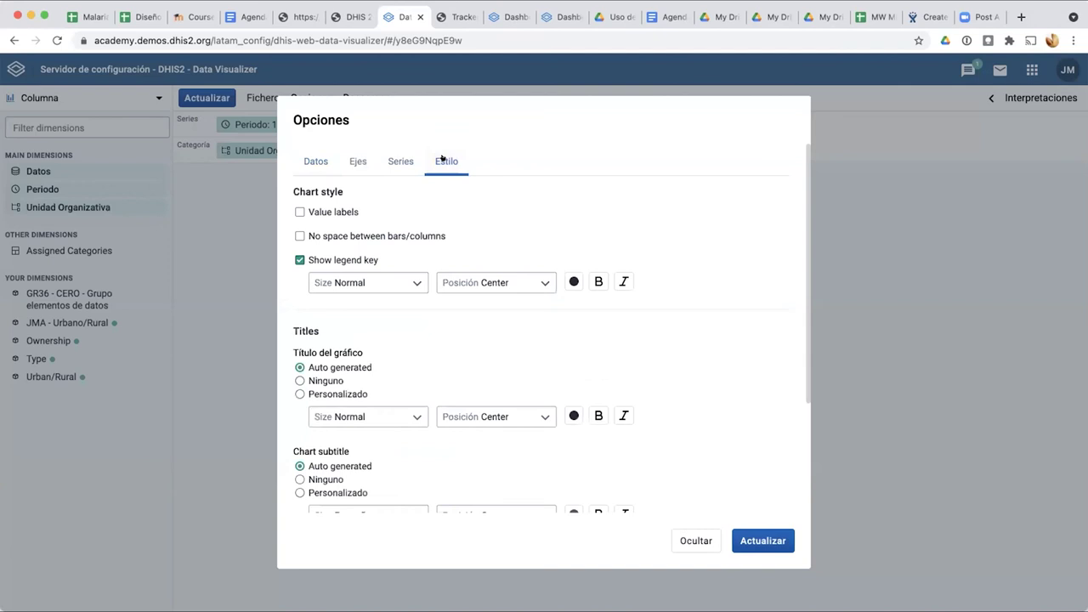
left_click(692, 536)
left_click(326, 96)
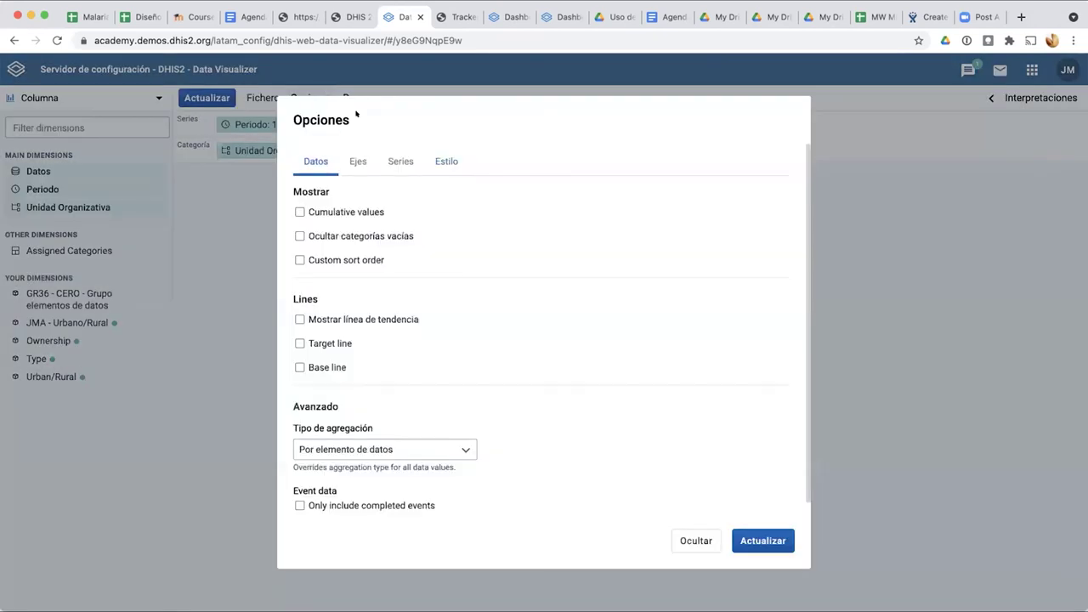
Step: Browse the Ejes and Series tabs, ending on the Estilo tab
scroll(419, 348, "down", 1)
scroll(419, 349, "up", 1)
scroll(340, 263, "down", 1)
left_click(356, 165)
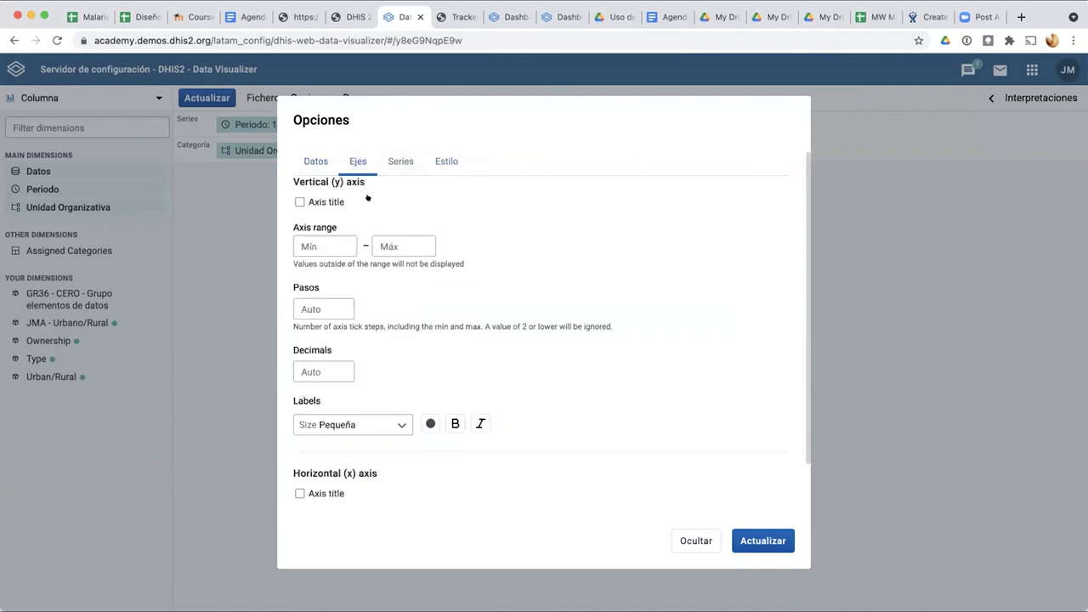
scroll(407, 210, "down", 1)
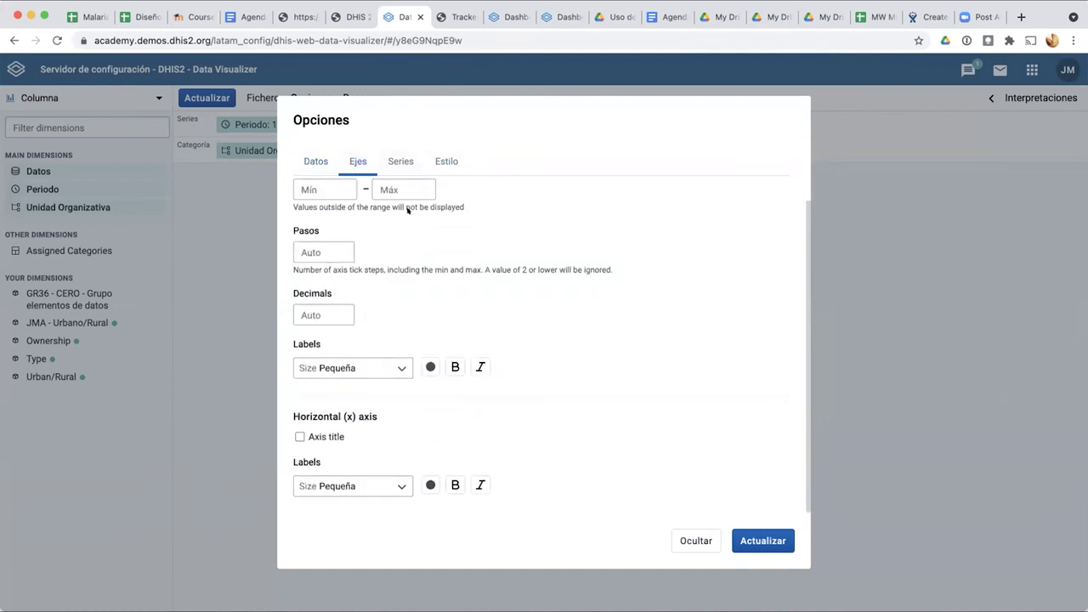
scroll(407, 210, "up", 1)
left_click(394, 154)
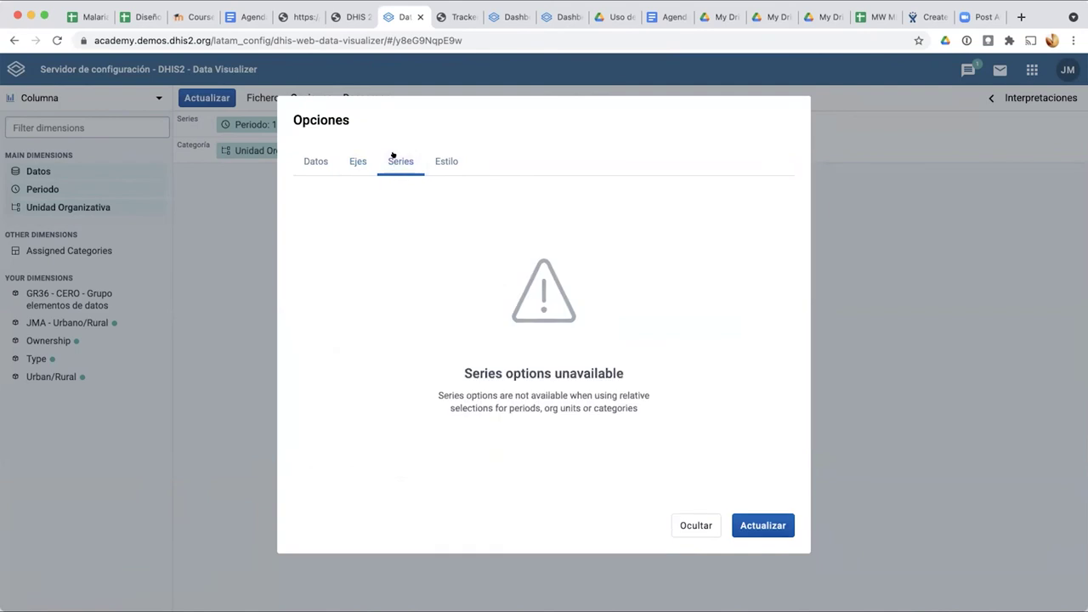
left_click(444, 160)
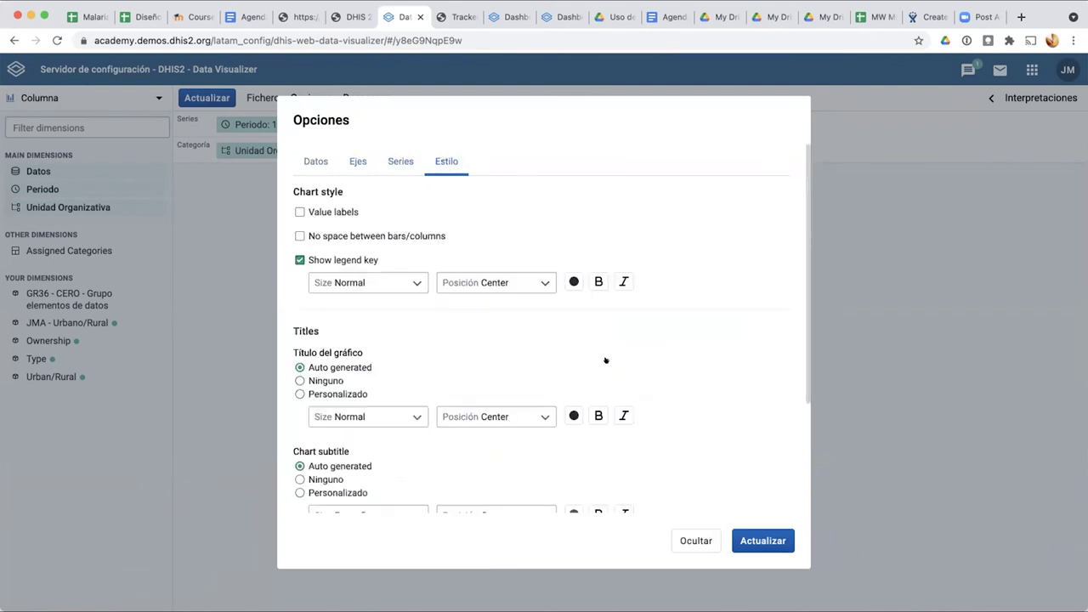
Step: Scroll through the Estilo settings to the Color set list, still Predeterminado
scroll(605, 360, "down", 5)
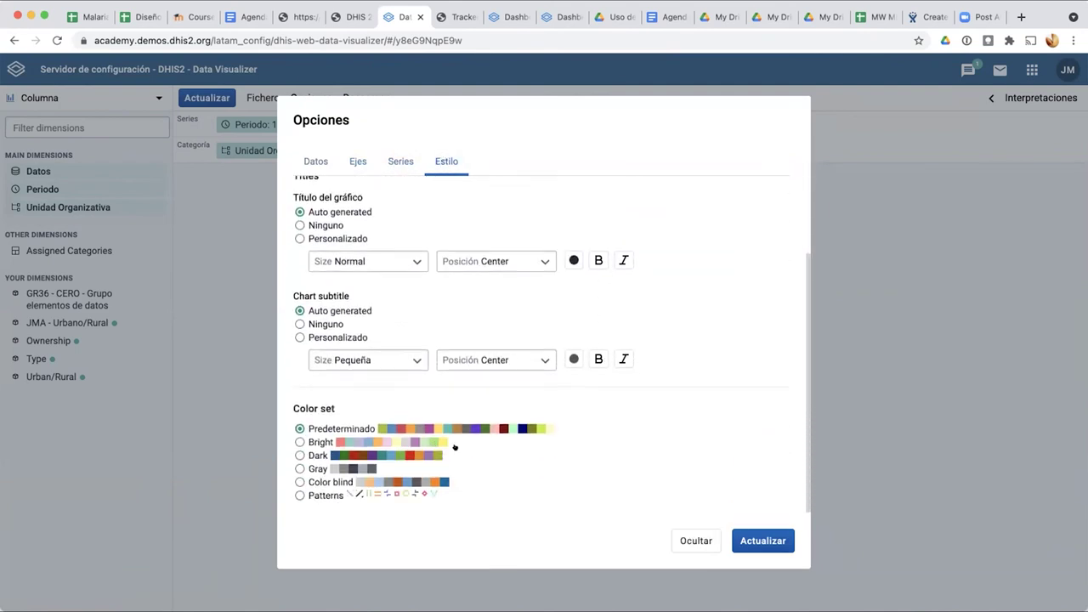
scroll(361, 436, "up", 5)
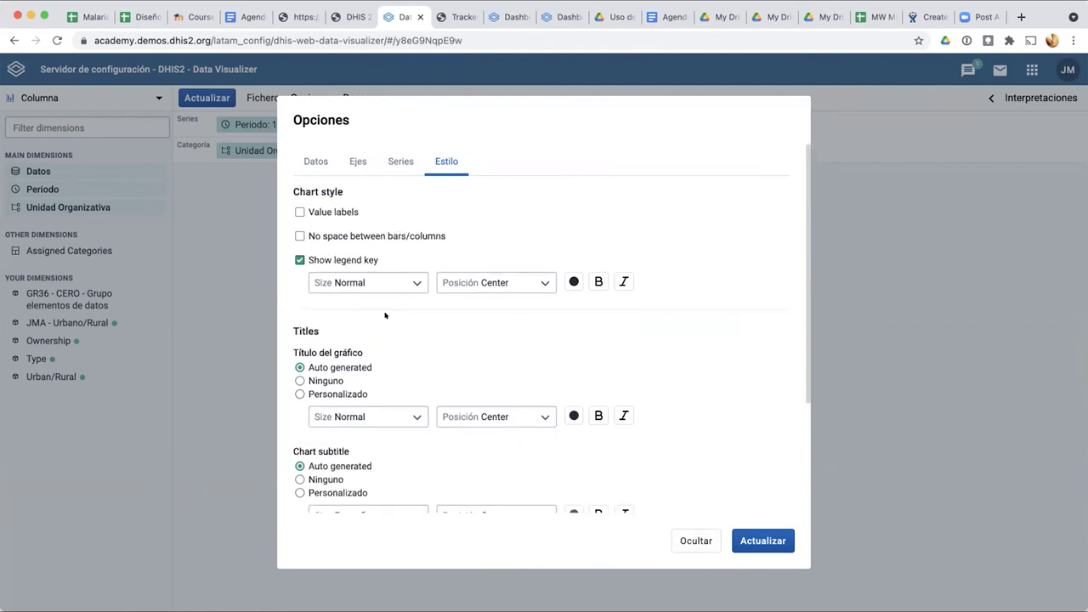
scroll(383, 306, "down", 1)
scroll(383, 289, "up", 1)
scroll(376, 328, "down", 2)
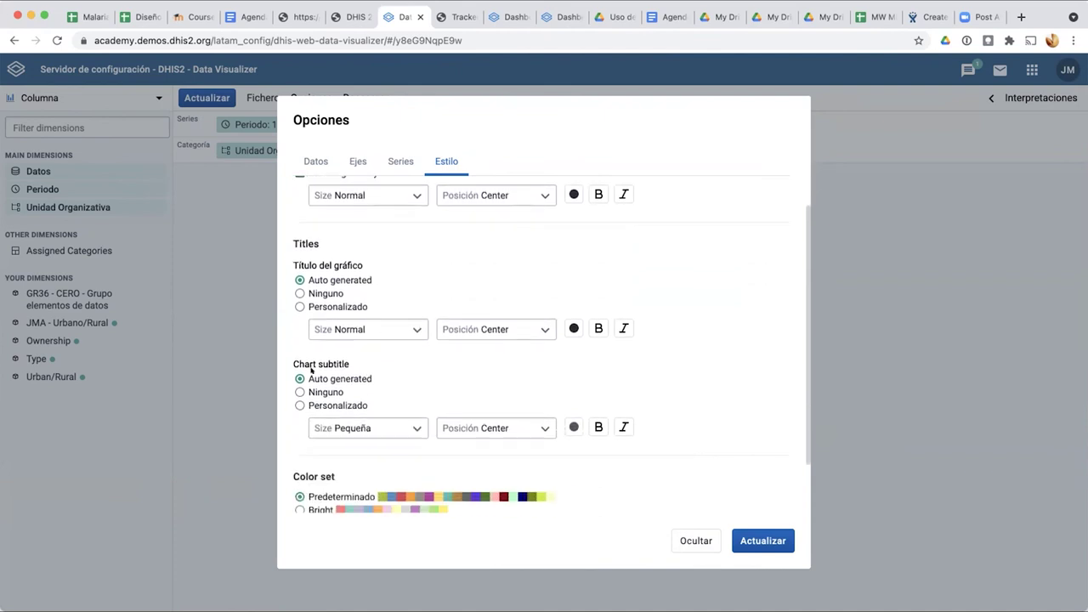
scroll(333, 362, "down", 2)
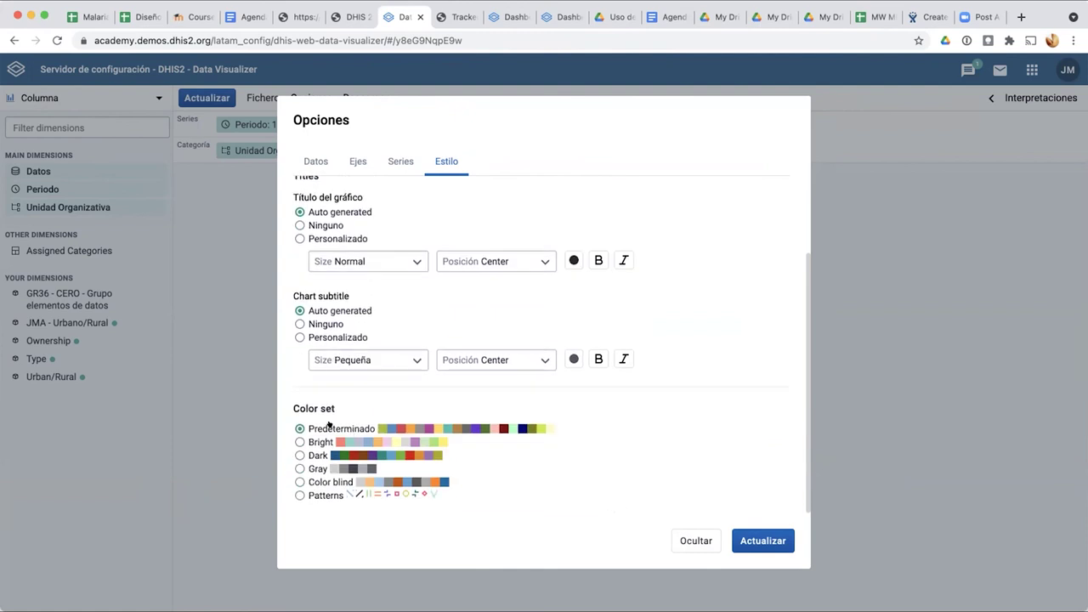
scroll(305, 435, "up", 5)
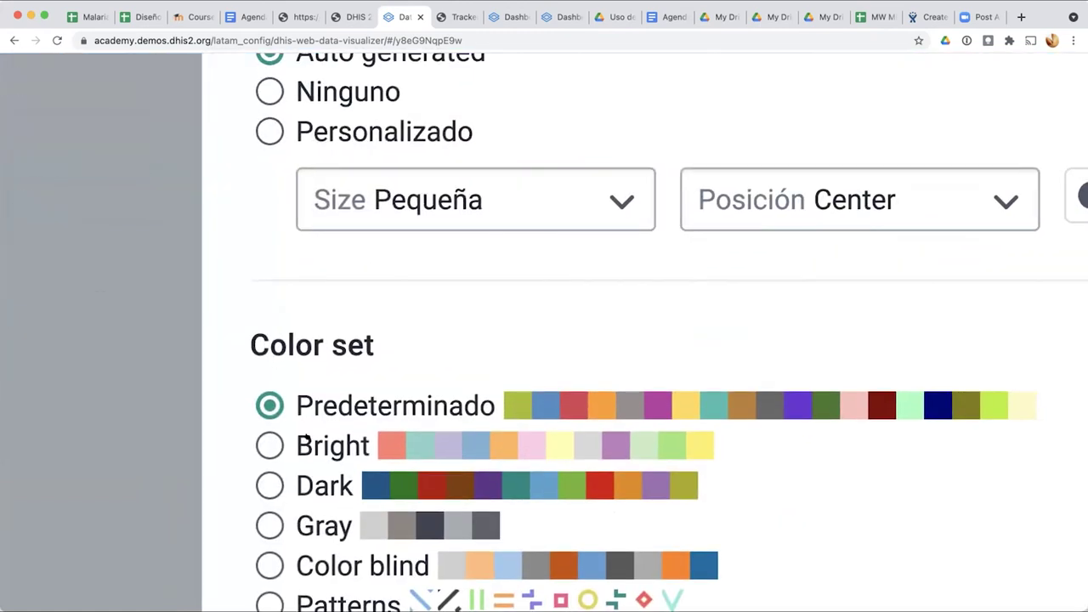
scroll(306, 438, "down", 2)
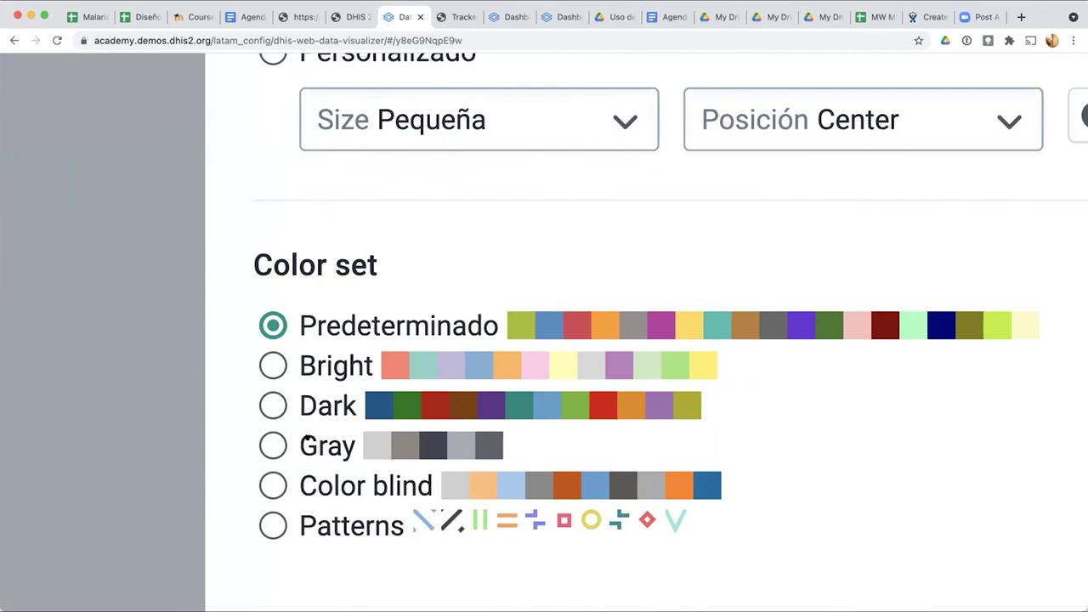
scroll(308, 440, "down", 5)
Step: Close the chart options and switch the visualization back to a pivot table
left_click(690, 544)
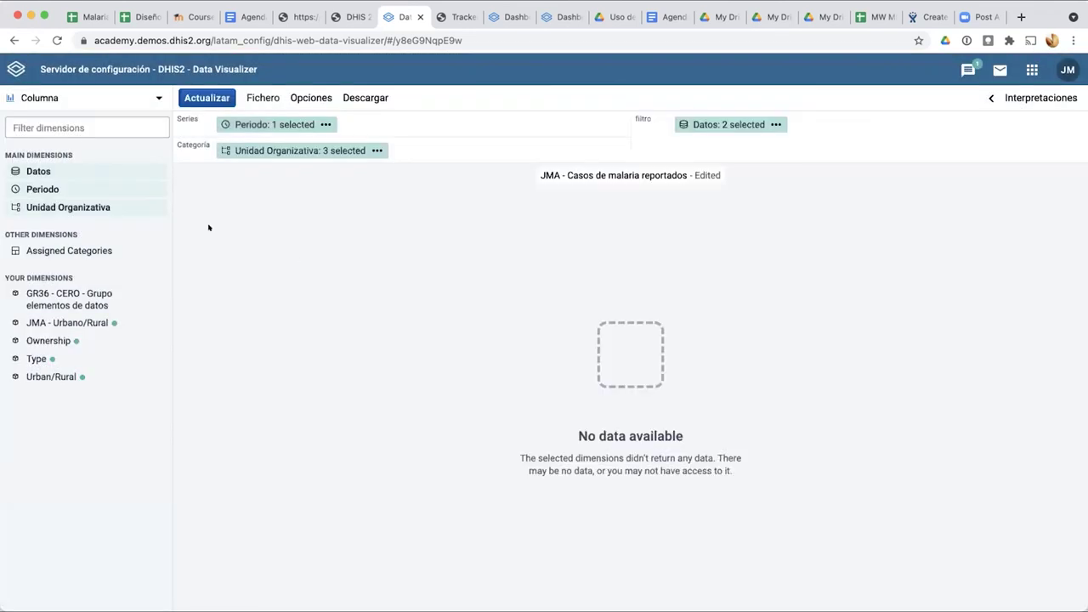
left_click(49, 96)
left_click(55, 129)
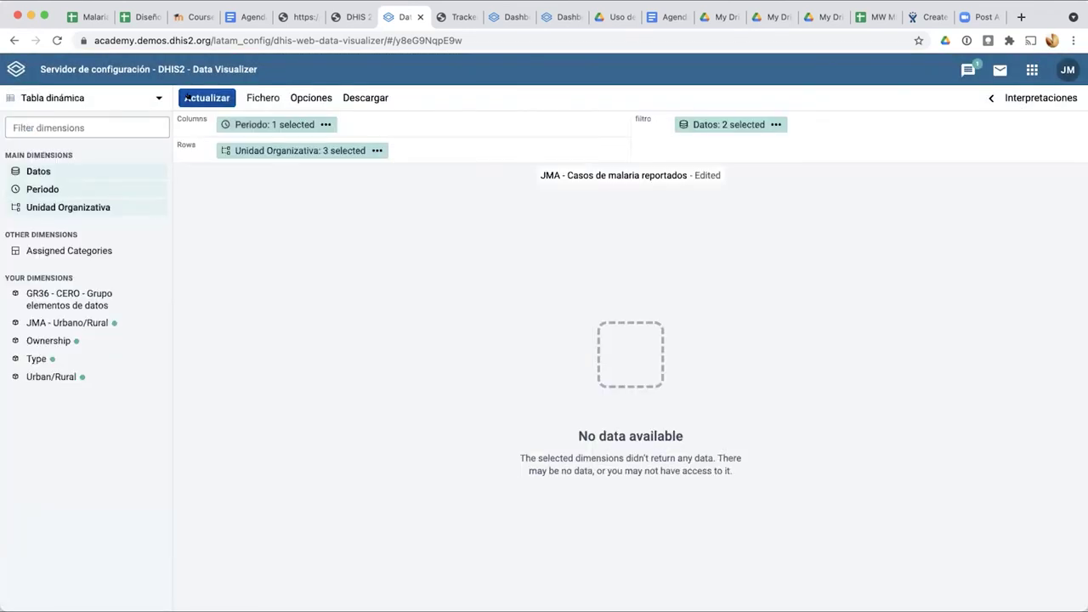
Step: Clear the minimum and maximum limit values in Options and update the table
left_click(307, 93)
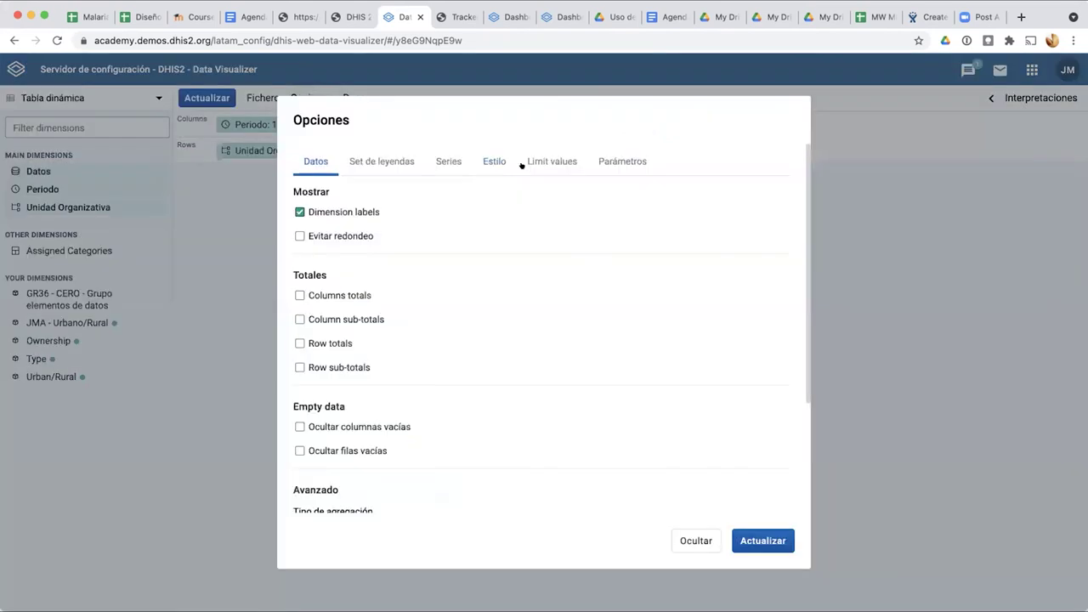
left_click(603, 159)
left_click(538, 163)
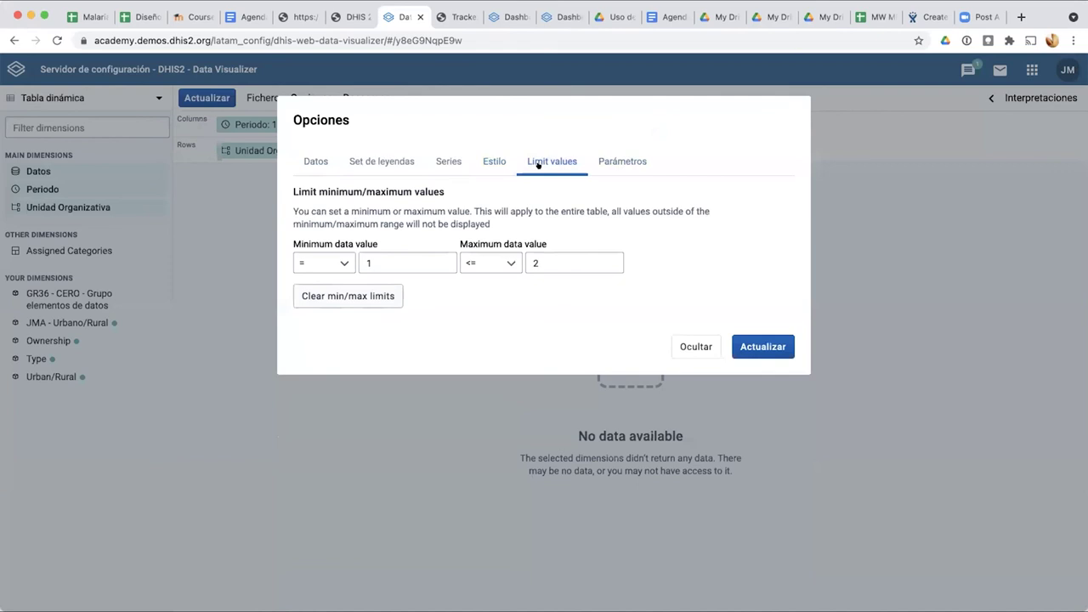
left_click(331, 288)
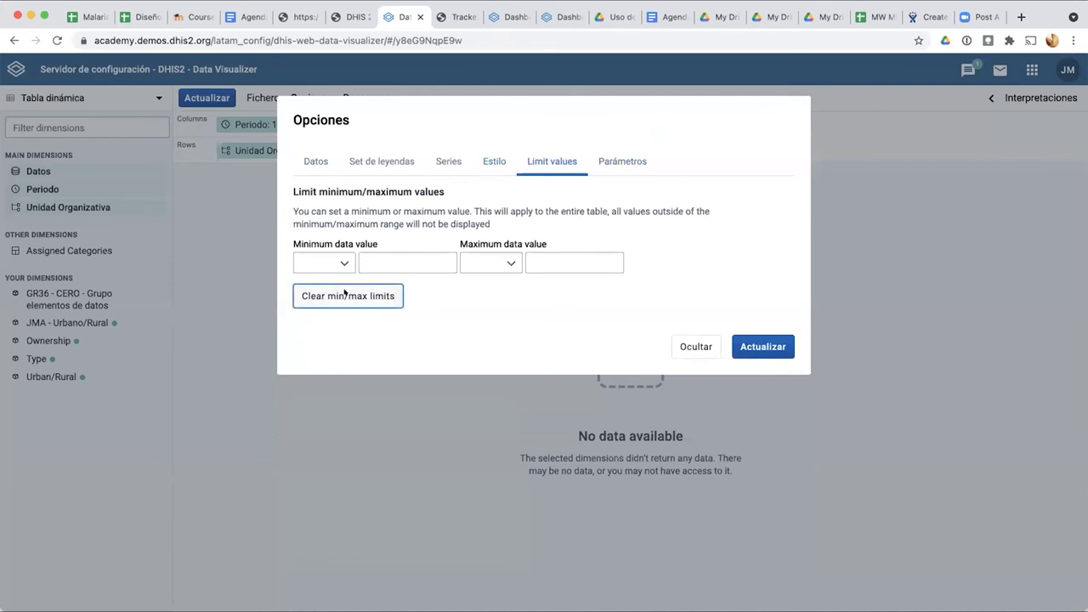
left_click(774, 342)
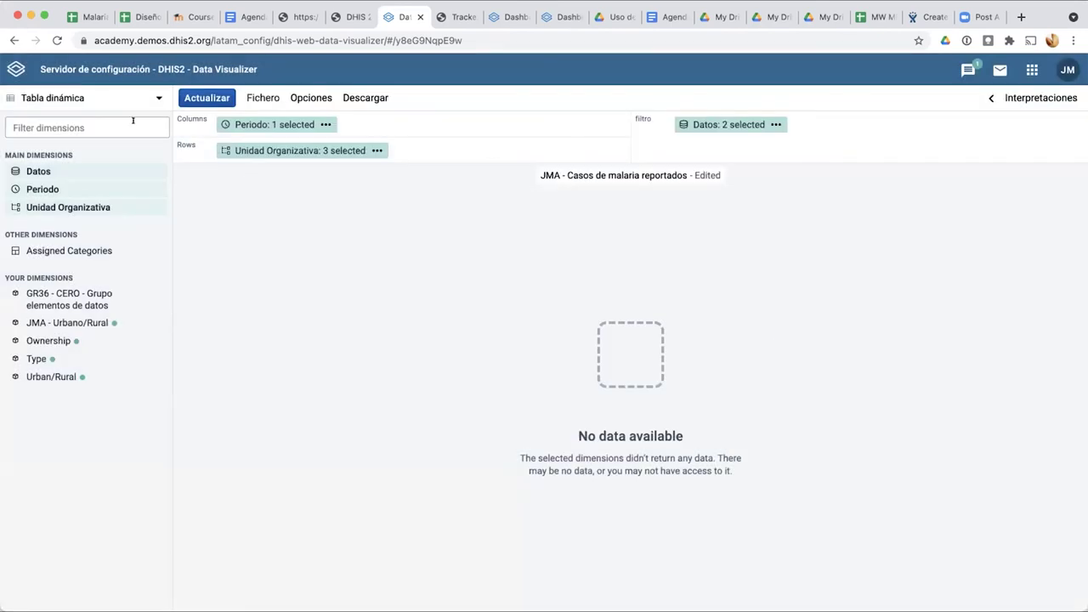
Step: Move the Datos chip from Filter to Columns and refresh the 2021 district table
left_click(116, 99)
left_click(215, 81)
left_click(206, 98)
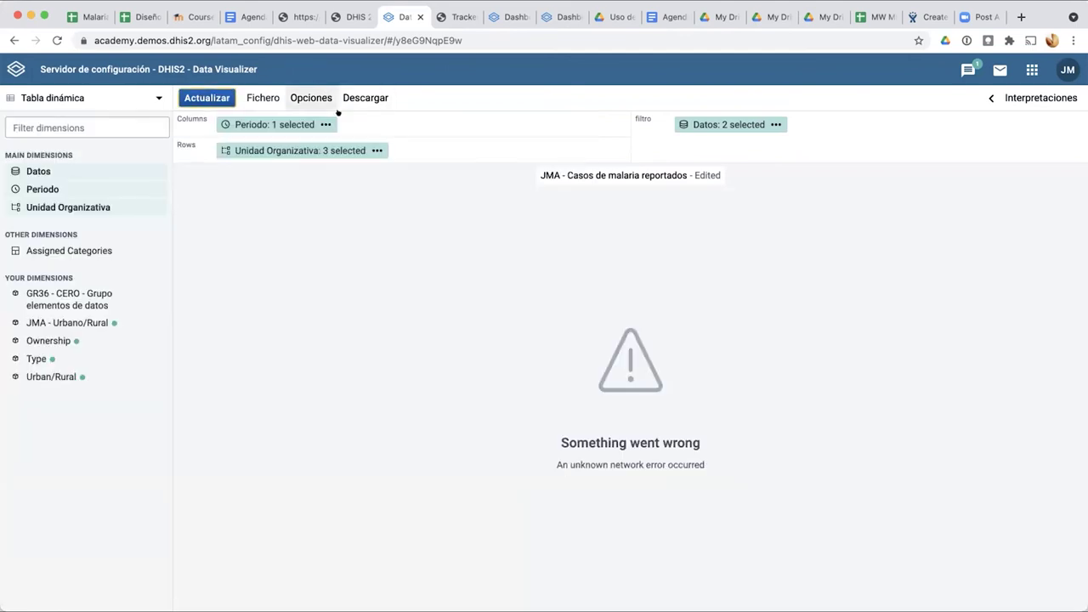
mouse_move(691, 123)
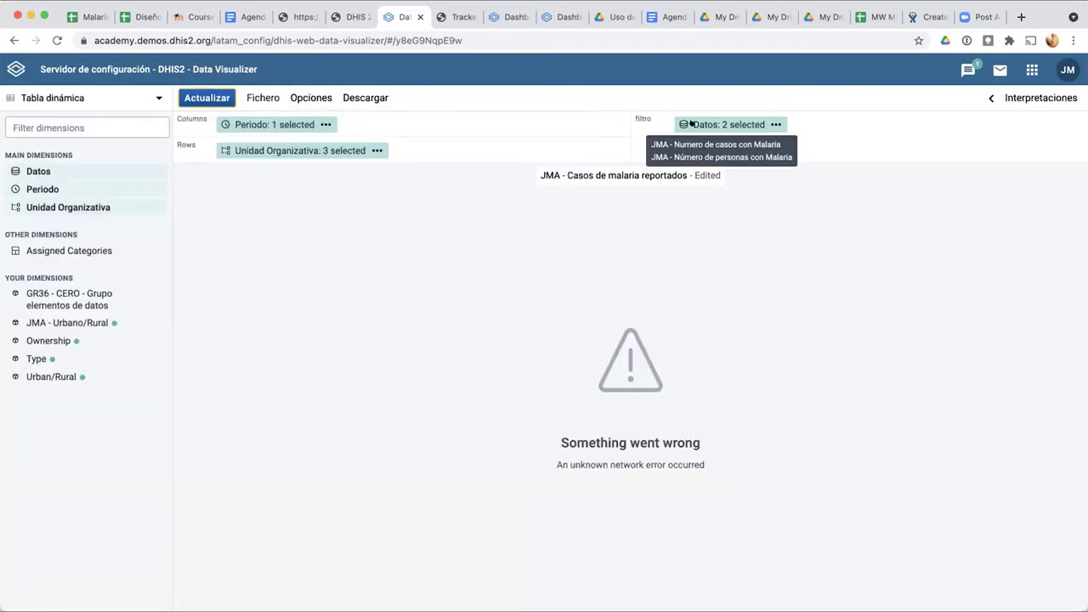
left_click_drag(637, 118, 502, 122)
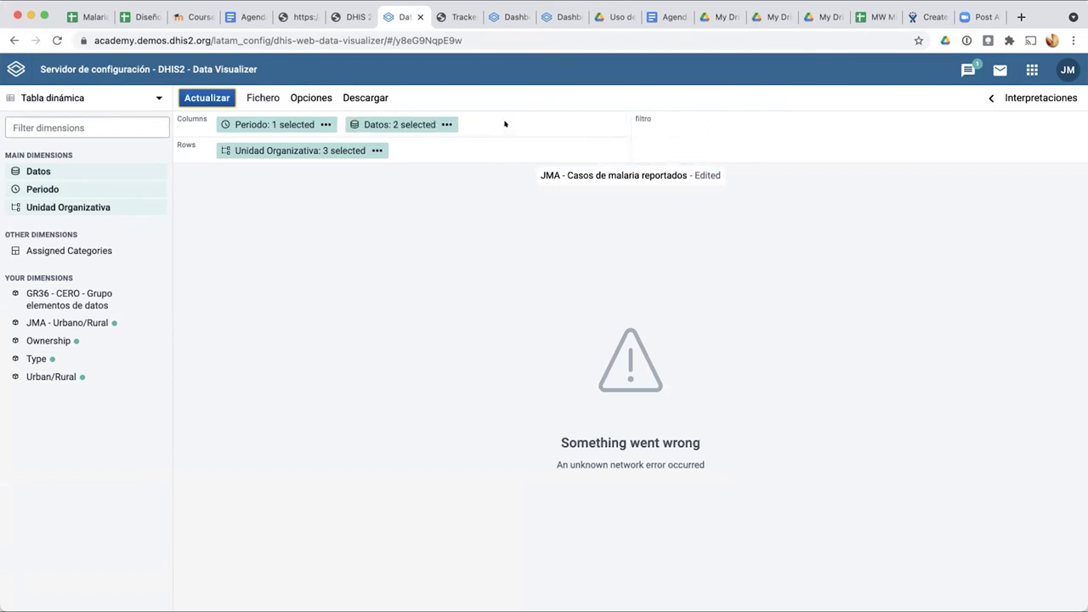
left_click(210, 97)
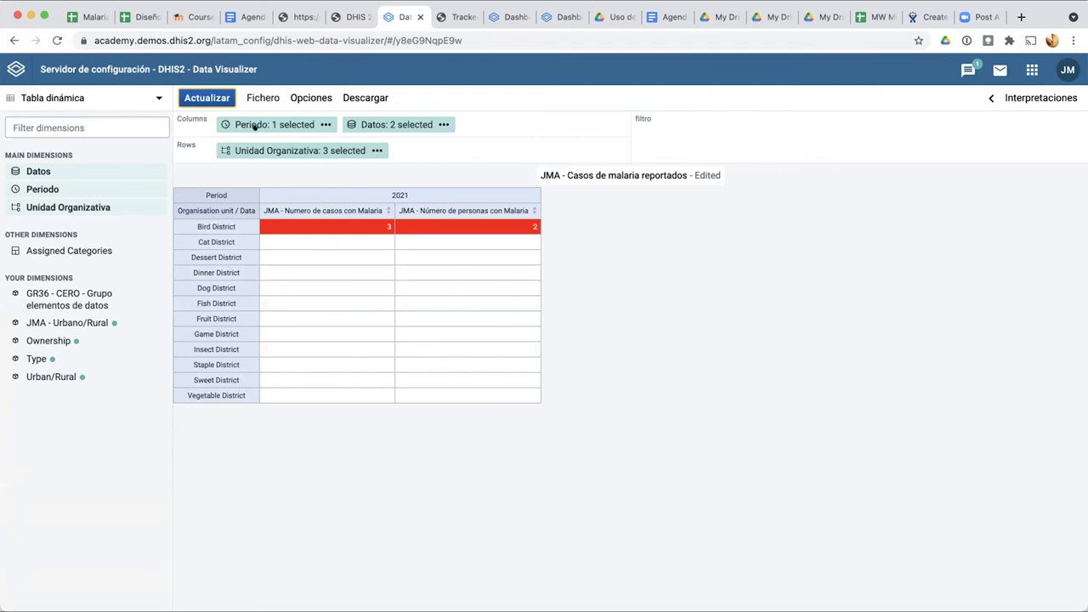
mouse_move(282, 125)
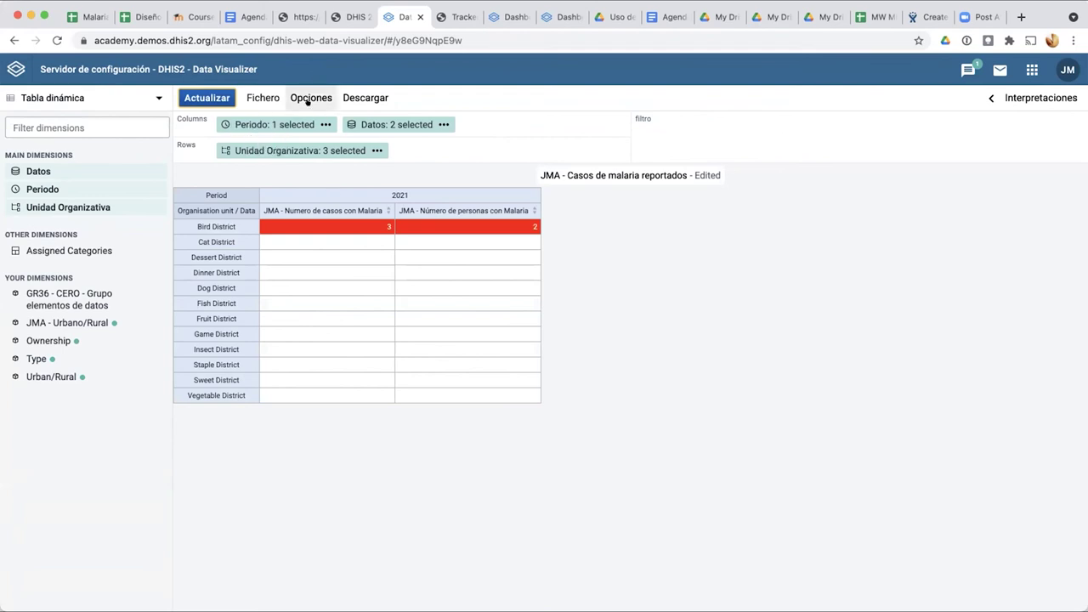
Step: Open the Parámetros section of Opciones, leaving the top limit unchanged
left_click(308, 99)
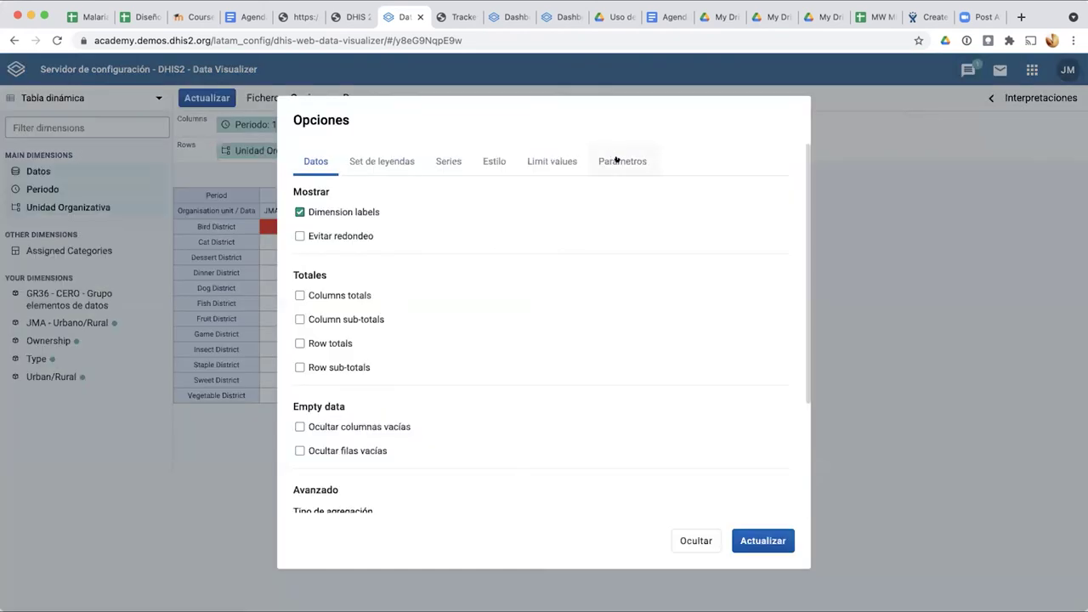
left_click(608, 166)
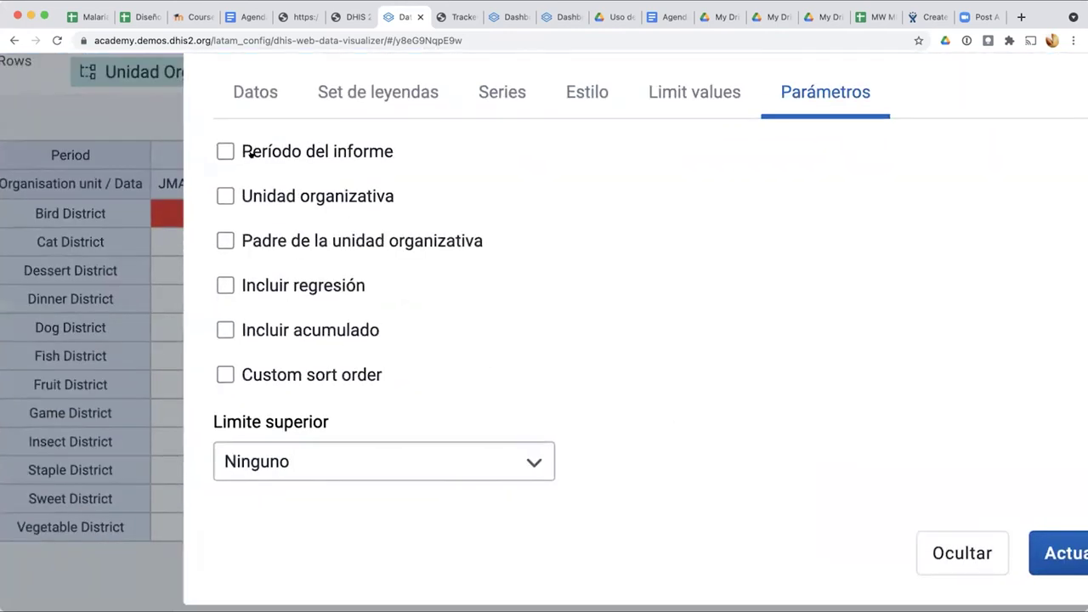
left_click(312, 194)
left_click(251, 153)
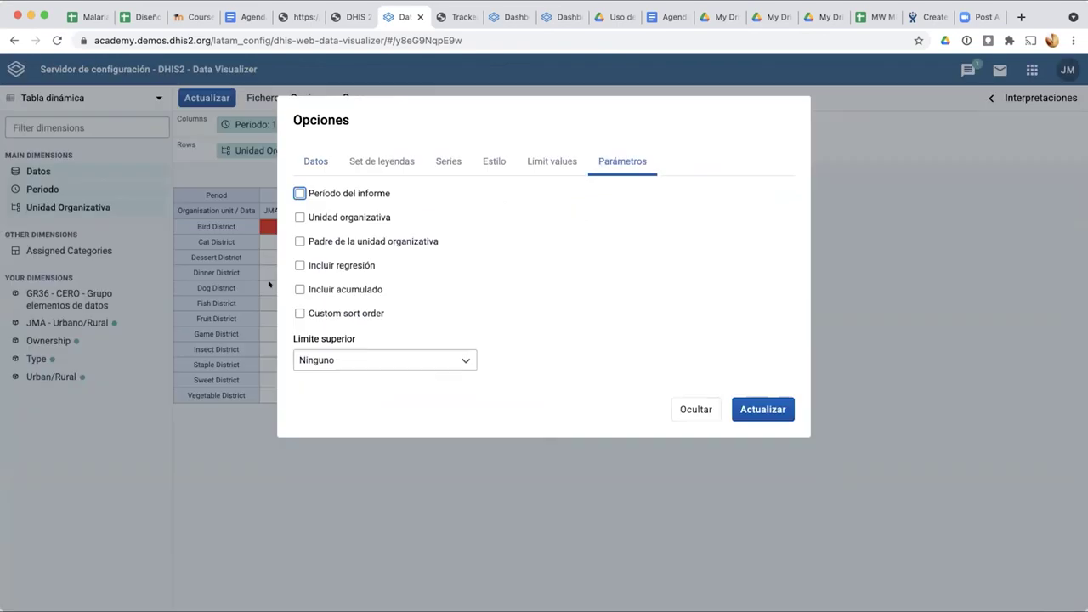
left_click(348, 360)
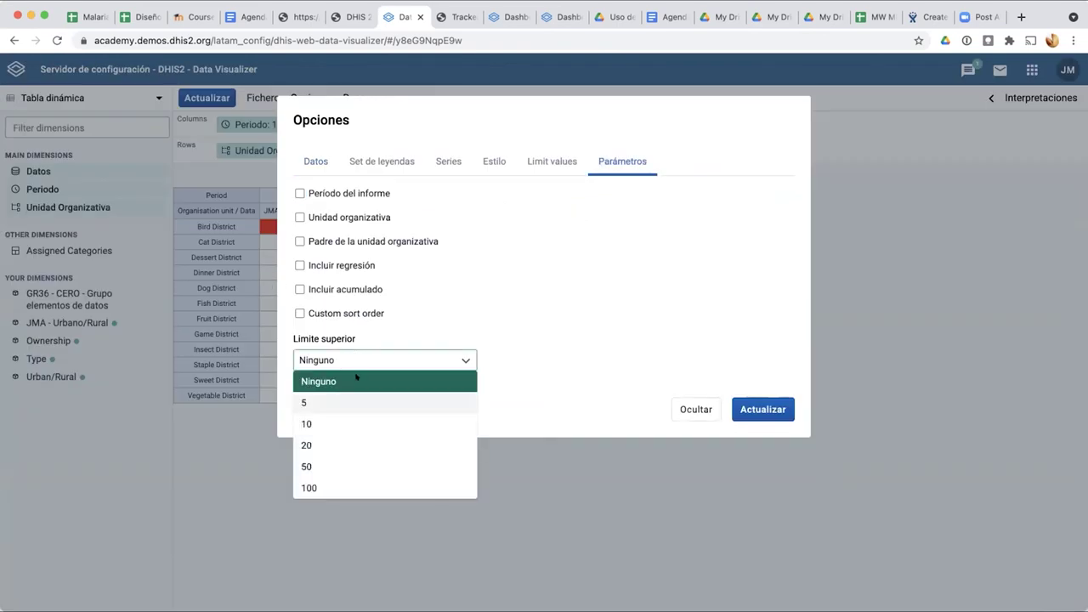
left_click(336, 315)
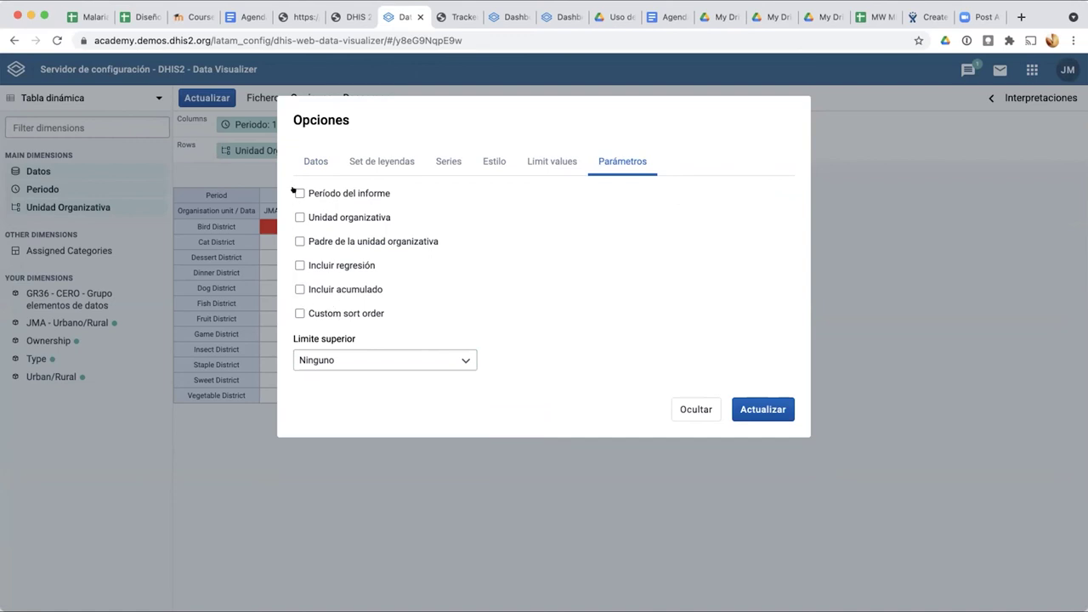
Step: Tick report period, org unit, parent org unit, regression, cumulative values, and custom sort Mayor a menor
left_click(298, 193)
left_click(295, 217)
left_click(296, 242)
left_click(296, 265)
left_click(296, 289)
left_click(299, 313)
left_click(430, 326)
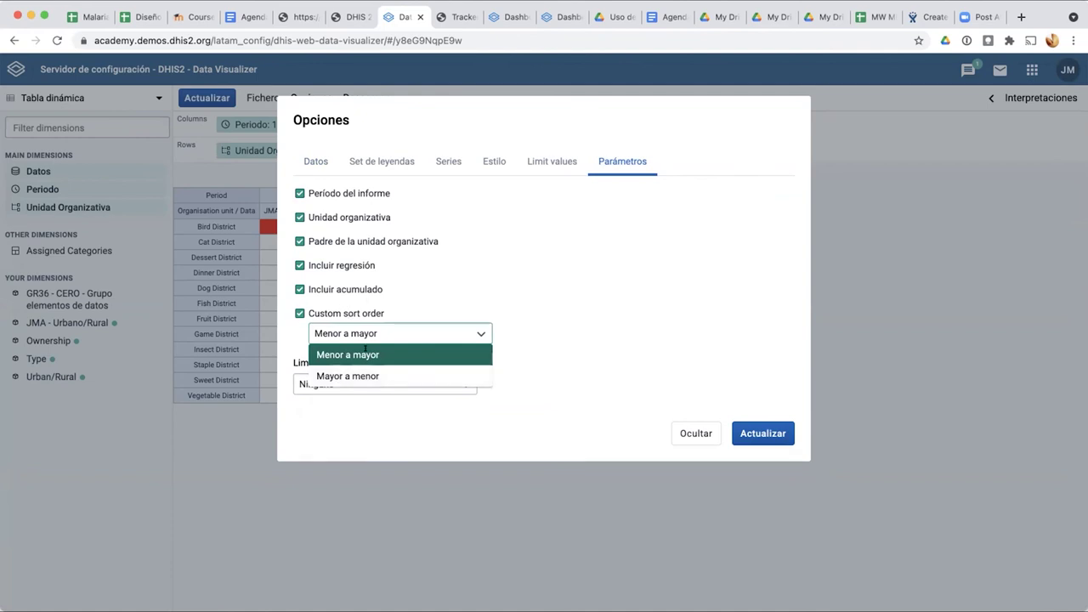
left_click(348, 376)
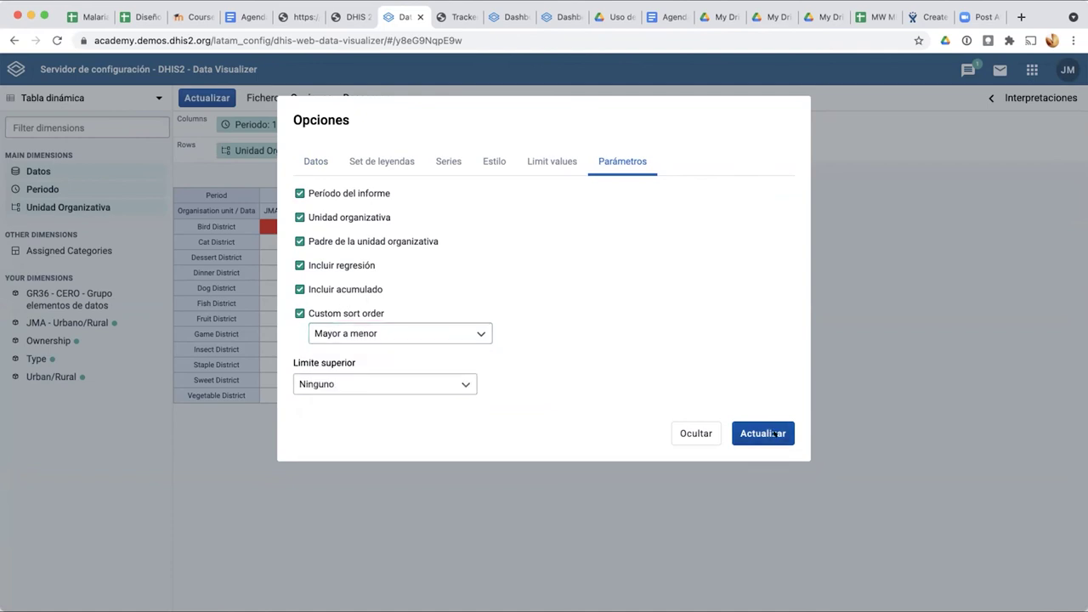
left_click(747, 433)
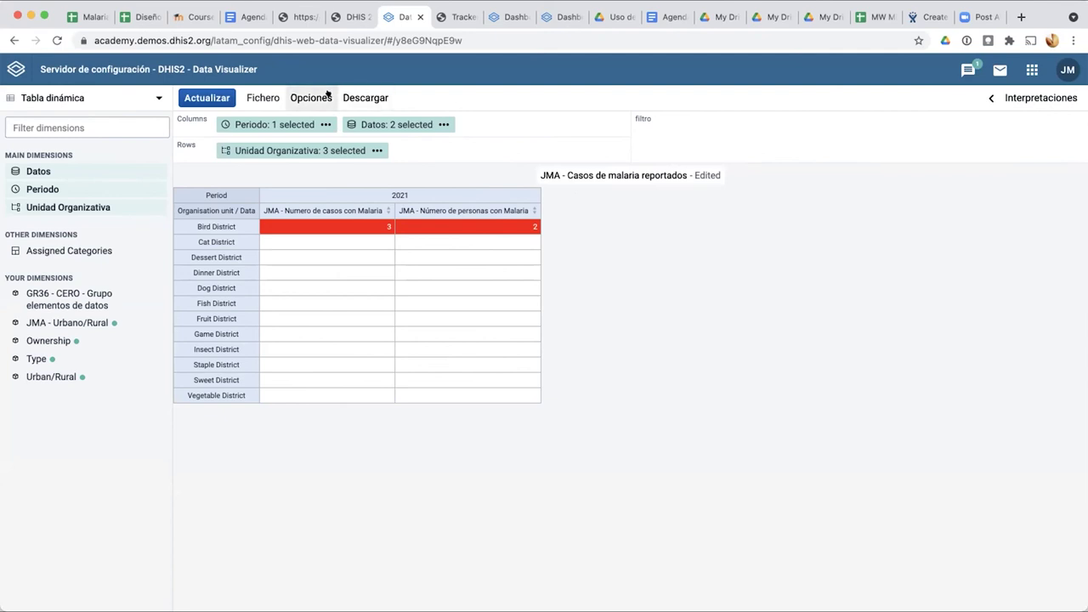
Step: Check the Descargar menu without exporting, then show the visualization type list
left_click(366, 95)
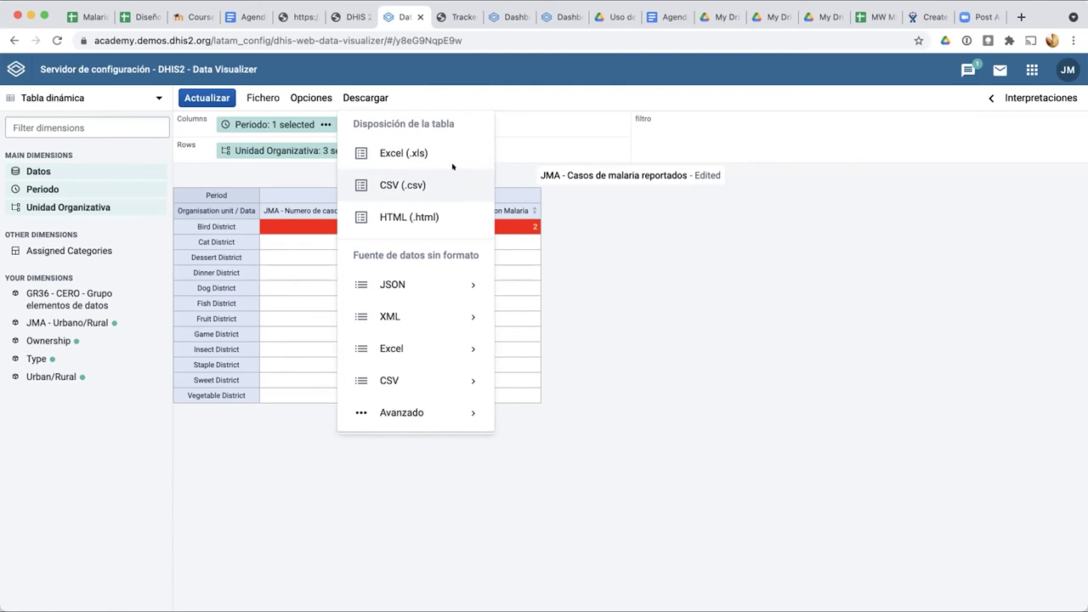
left_click(494, 91)
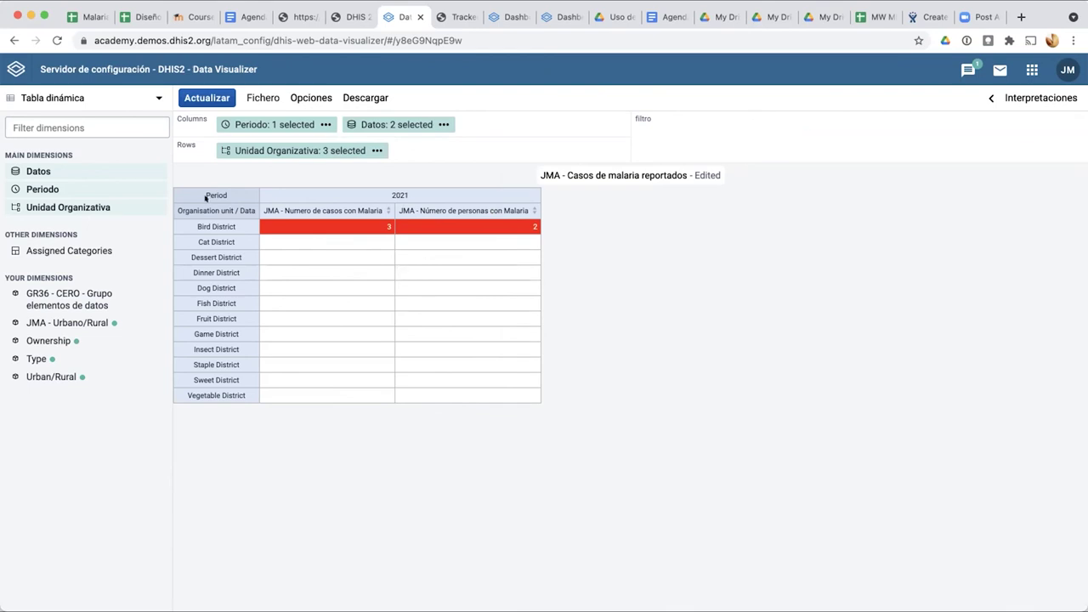
left_click(79, 98)
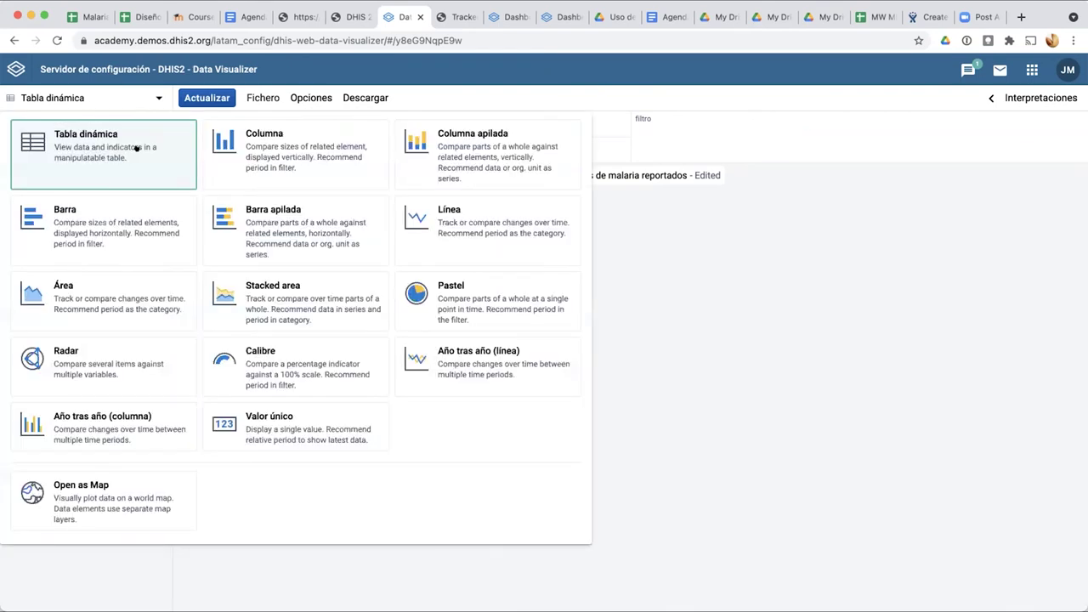
Step: Make it a Columna chart with districts and both malaria data items on the category axis
left_click(275, 146)
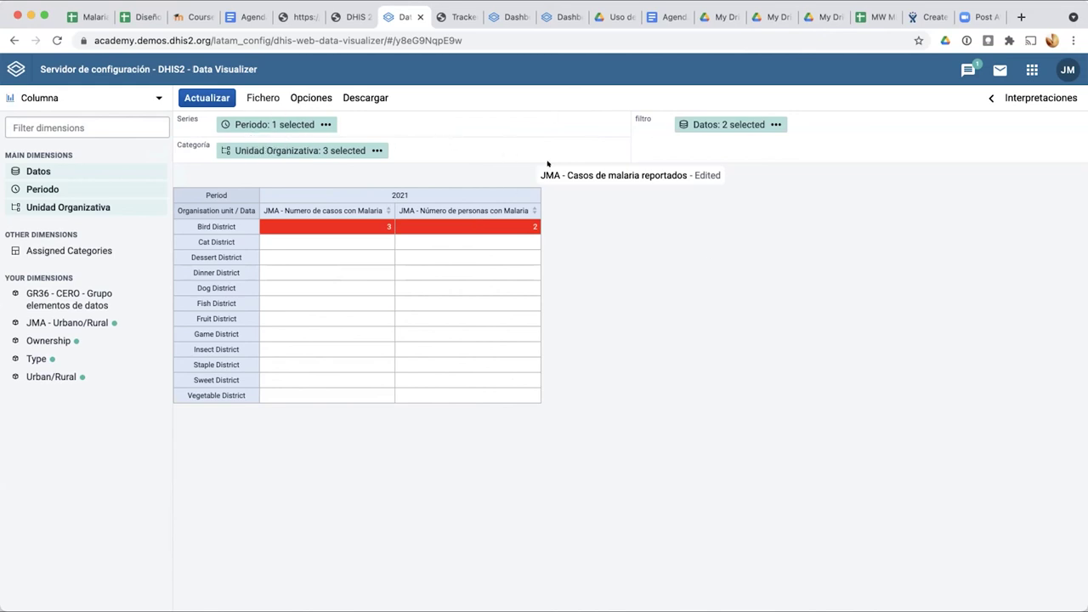
left_click_drag(669, 124, 419, 125)
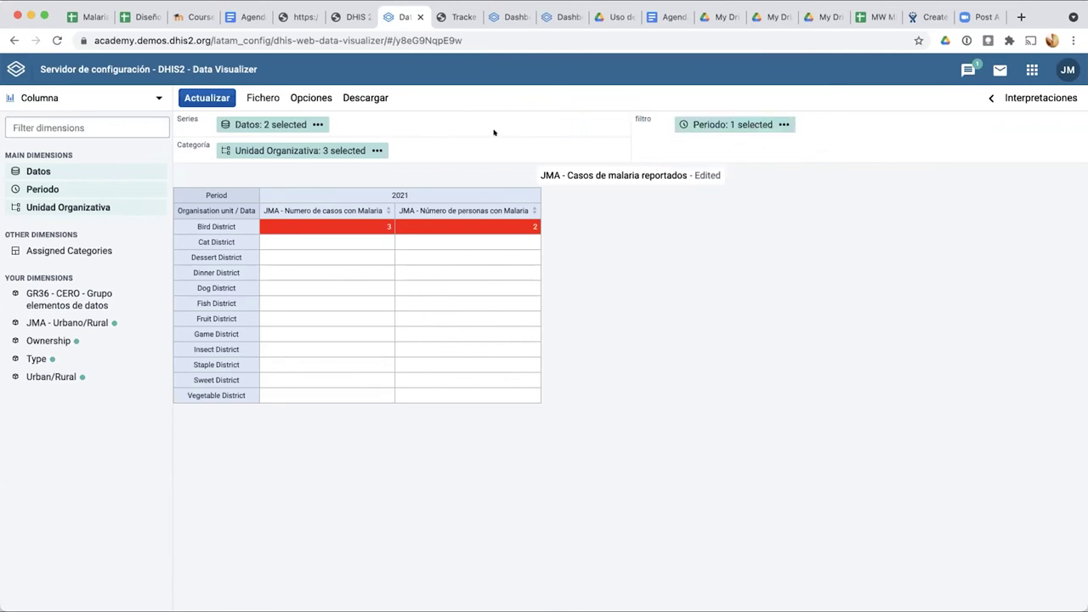
left_click_drag(731, 119, 331, 116)
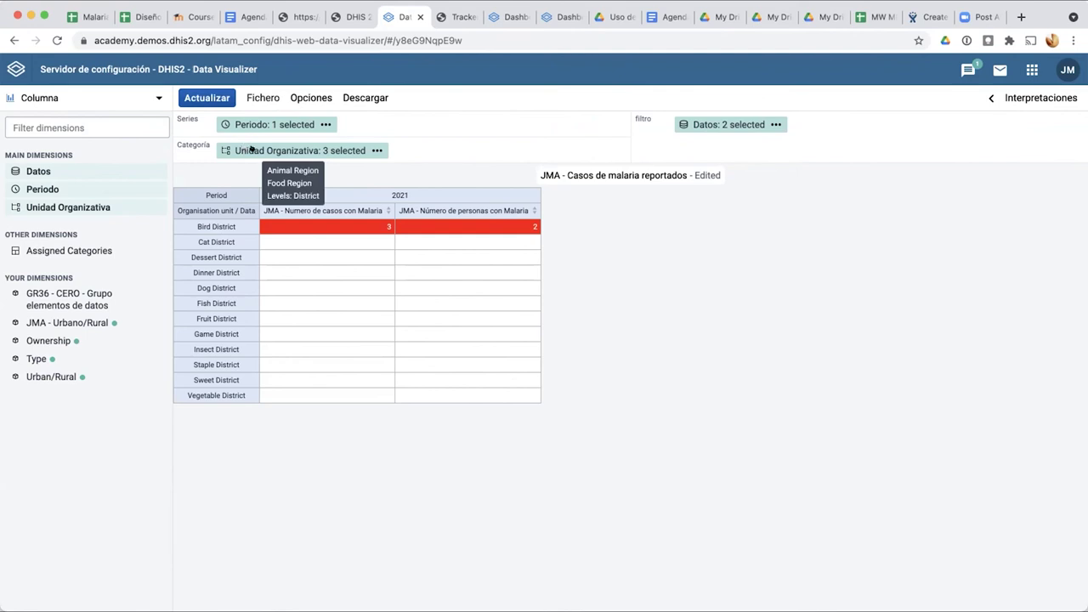
left_click_drag(692, 124, 525, 145)
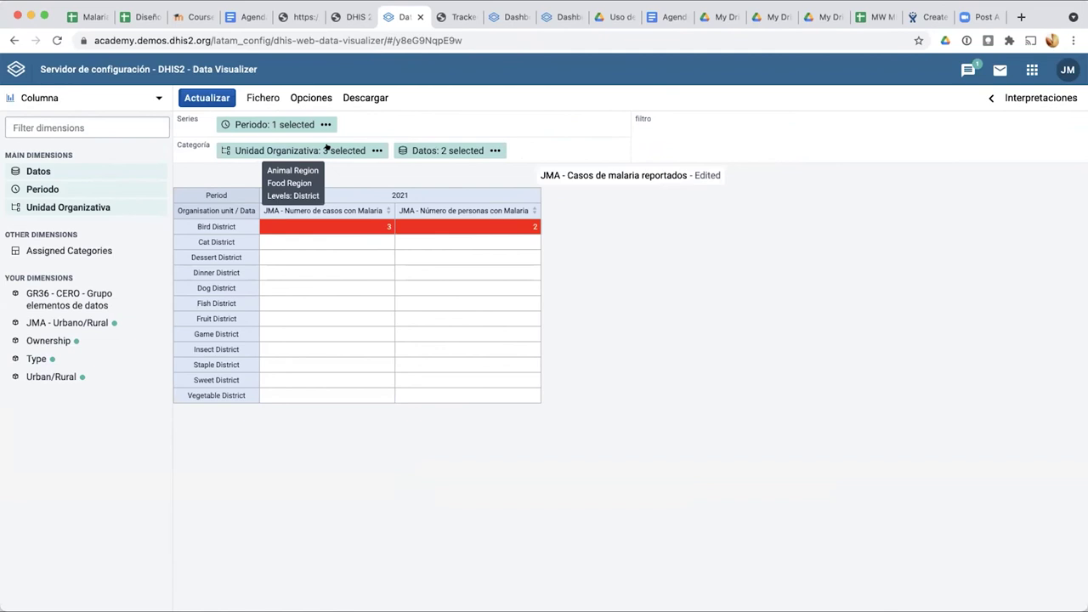
left_click(187, 97)
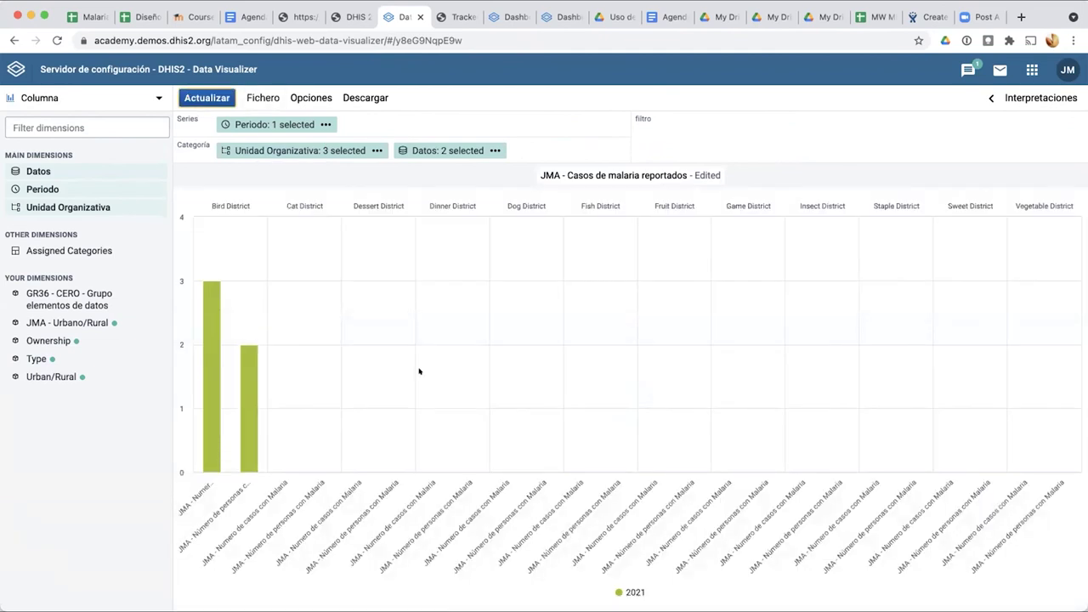
mouse_move(426, 148)
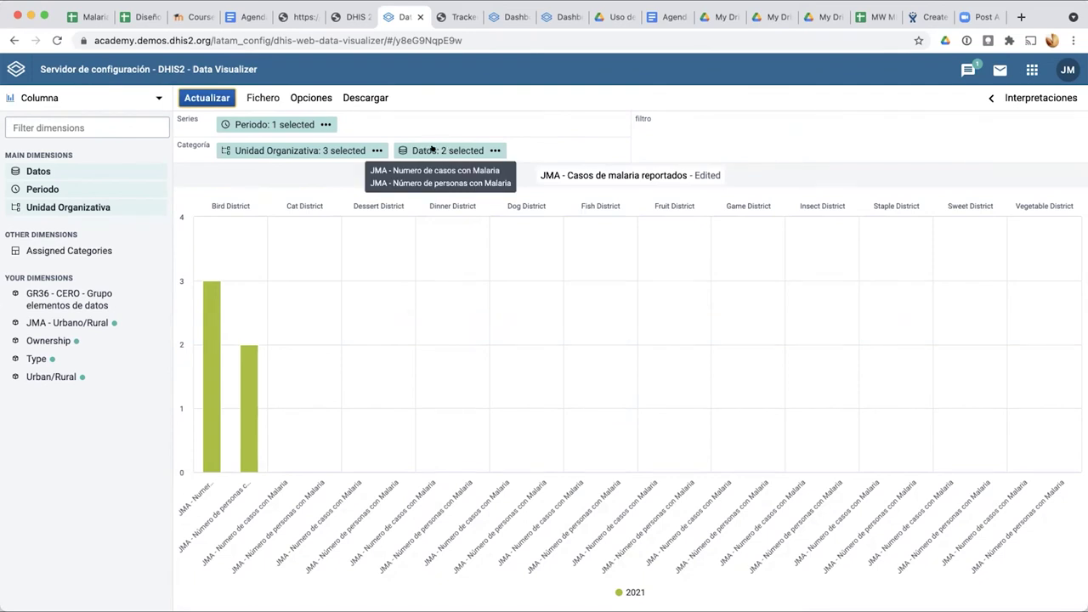
Step: Move the organisation units into the filter and redraw the column chart
mouse_move(296, 146)
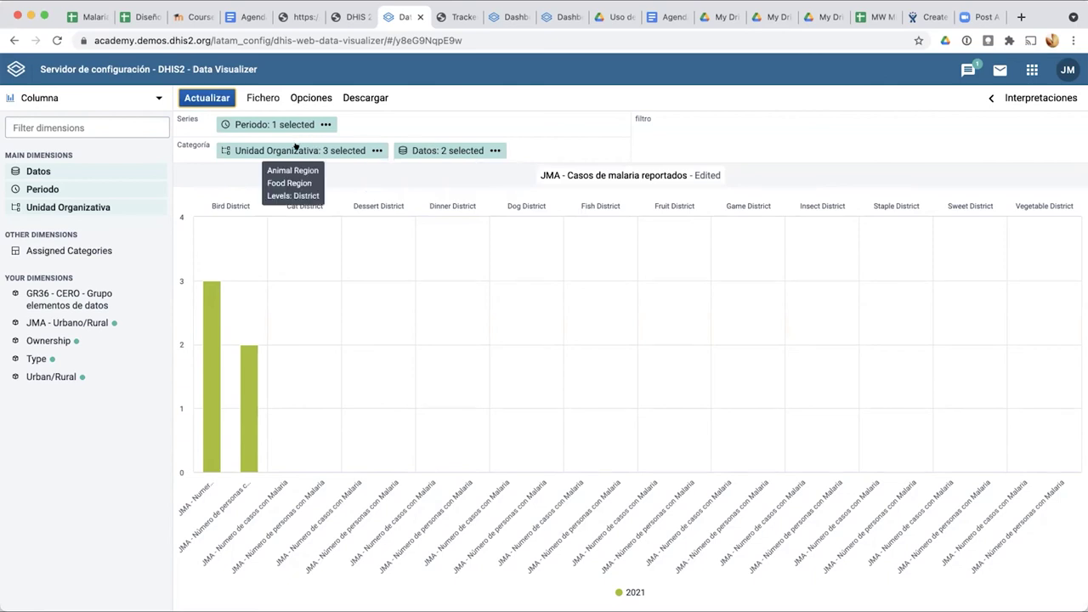
left_click_drag(295, 147, 752, 124)
left_click(250, 97)
left_click(248, 95)
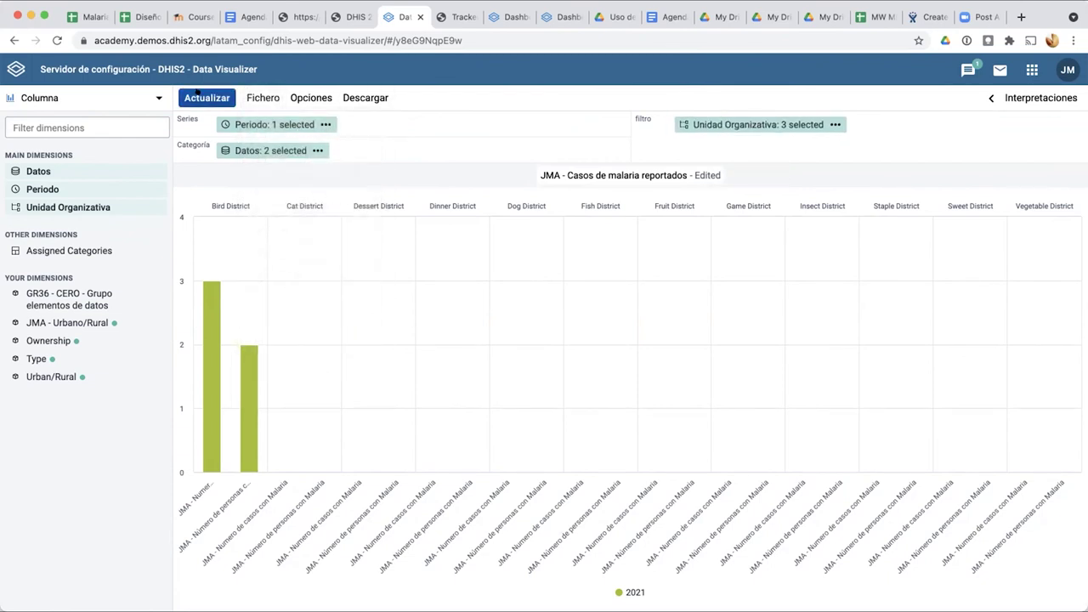
left_click(197, 94)
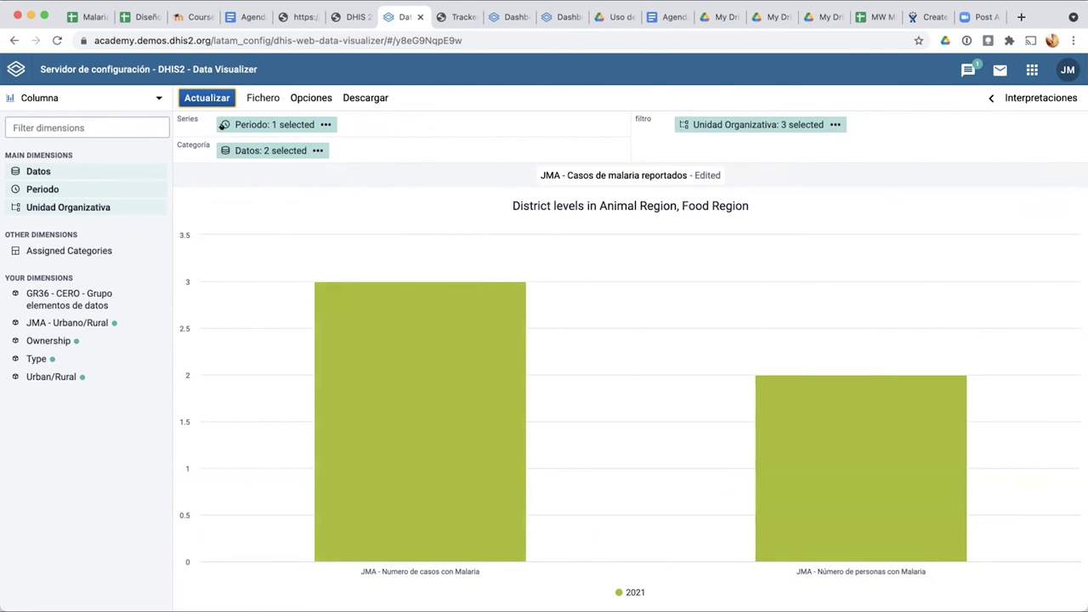
Step: Put Periodo on the category axis and the two malaria data items as series, then refresh
mouse_move(221, 127)
left_click_drag(221, 139, 223, 151)
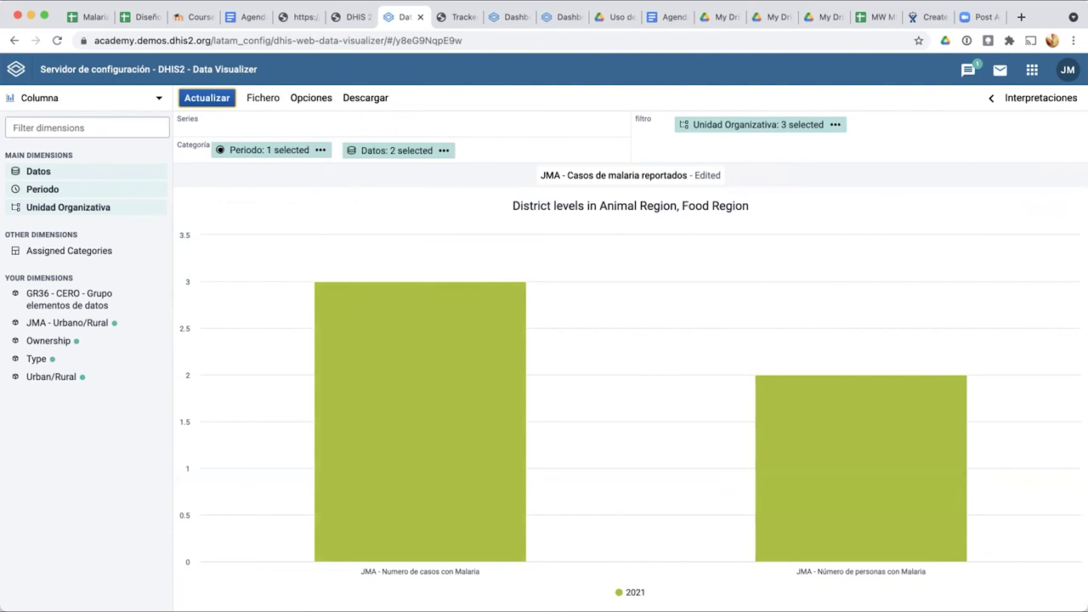
mouse_move(366, 149)
left_click_drag(366, 149, 307, 119)
mouse_move(245, 146)
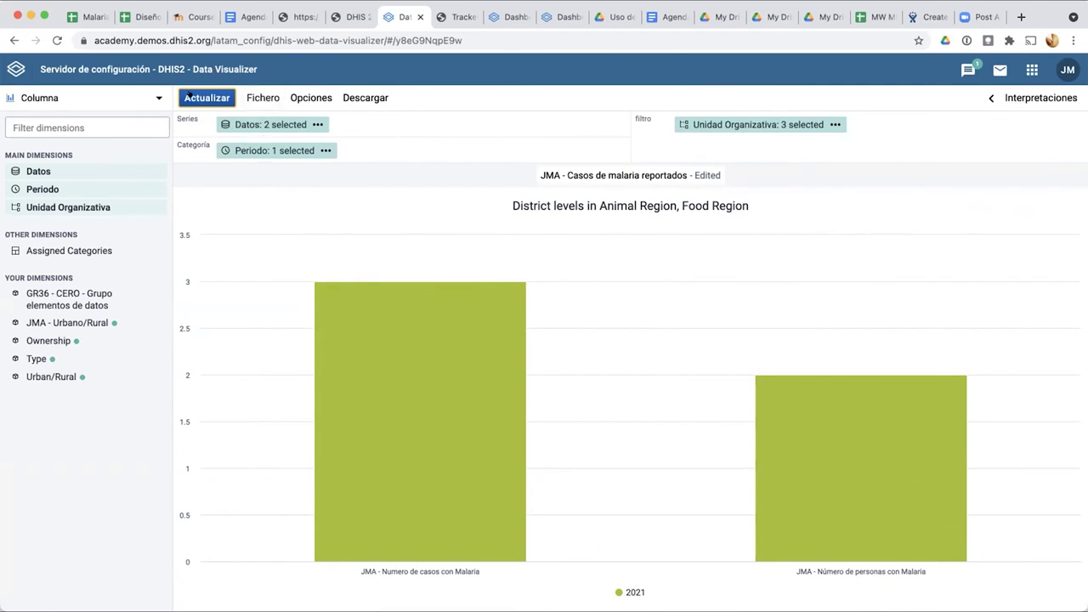
left_click(188, 95)
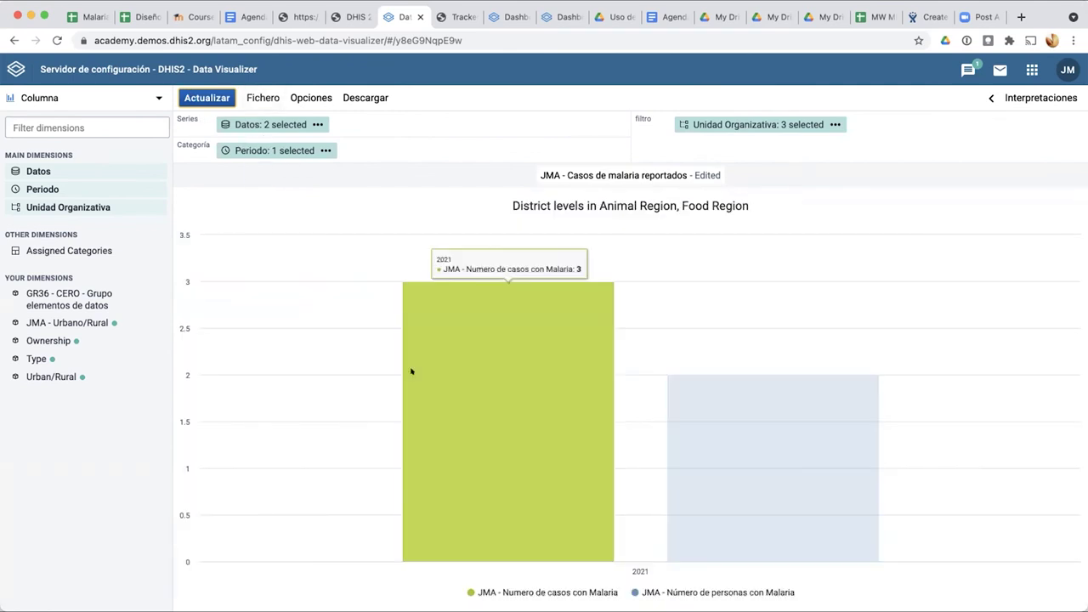
mouse_move(814, 538)
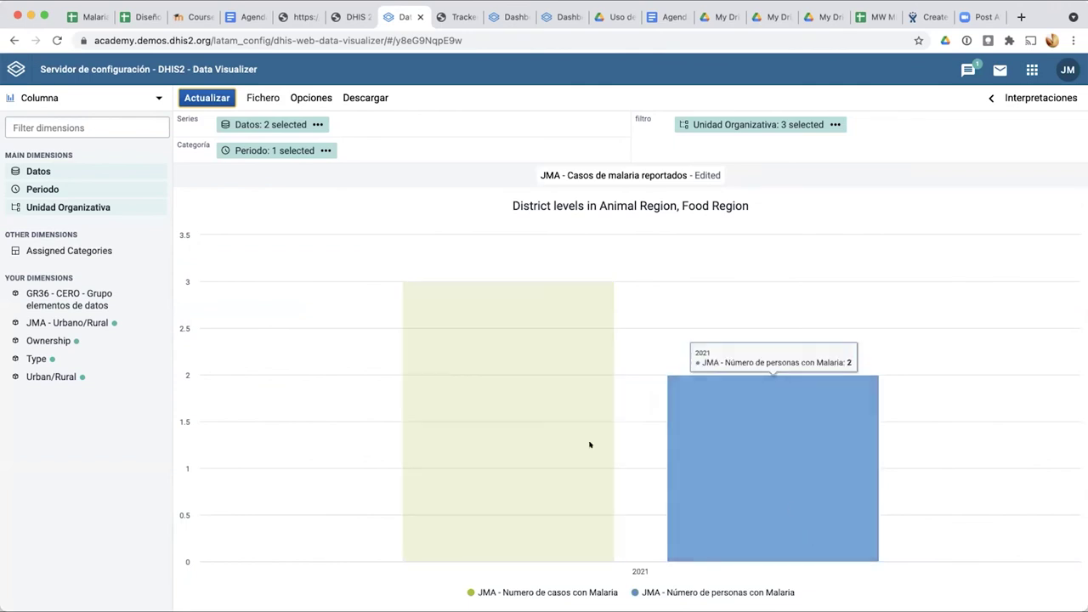
mouse_move(590, 443)
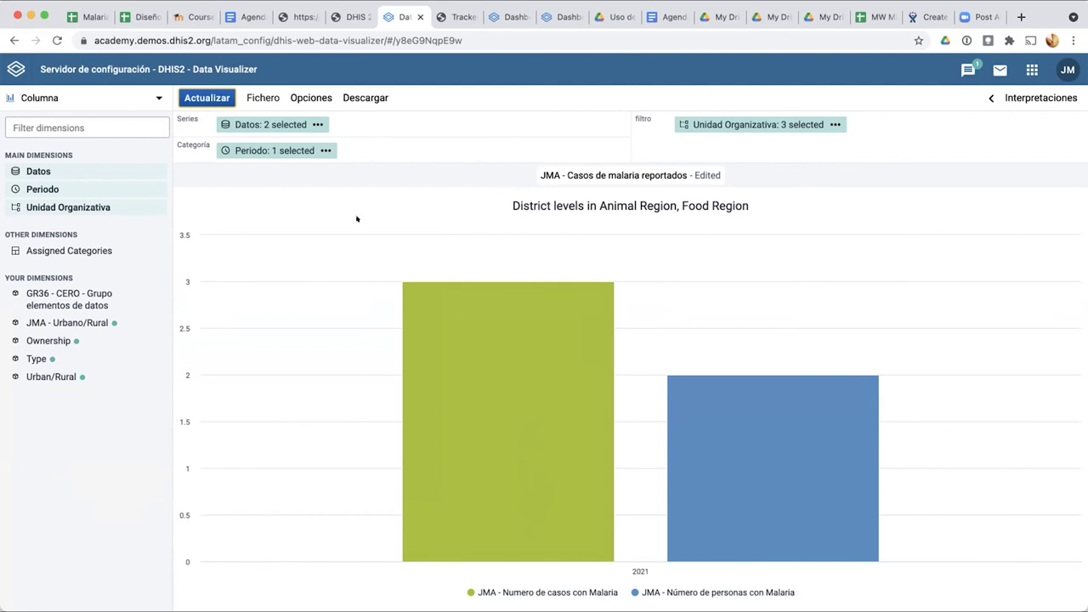
Step: Move Datos to the filter and make districts the series, confirming the organisation unit selection
left_click_drag(582, 176, 753, 119)
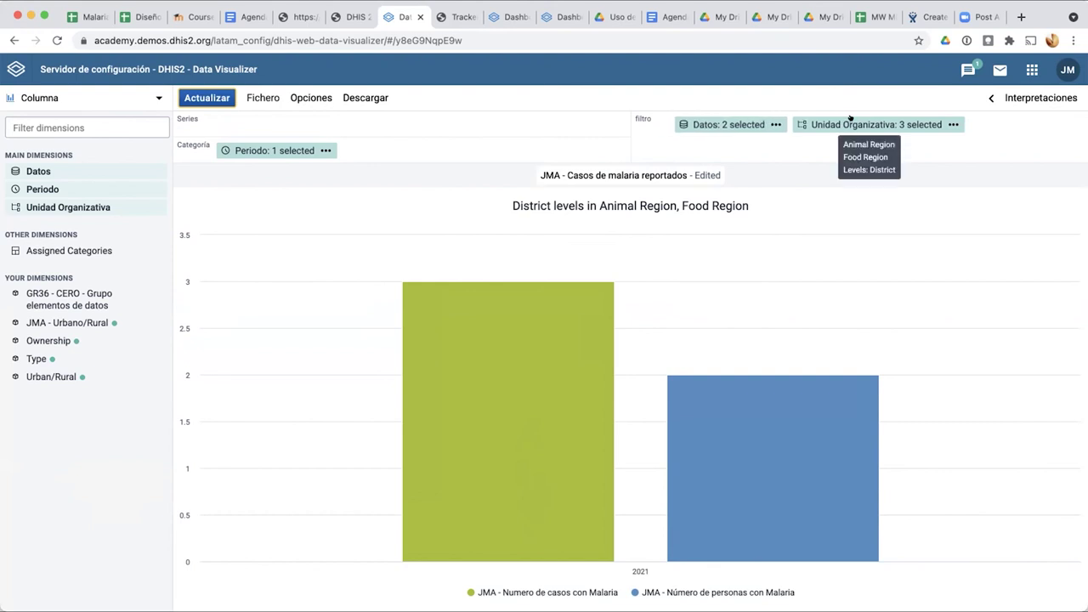
left_click_drag(850, 118, 403, 119)
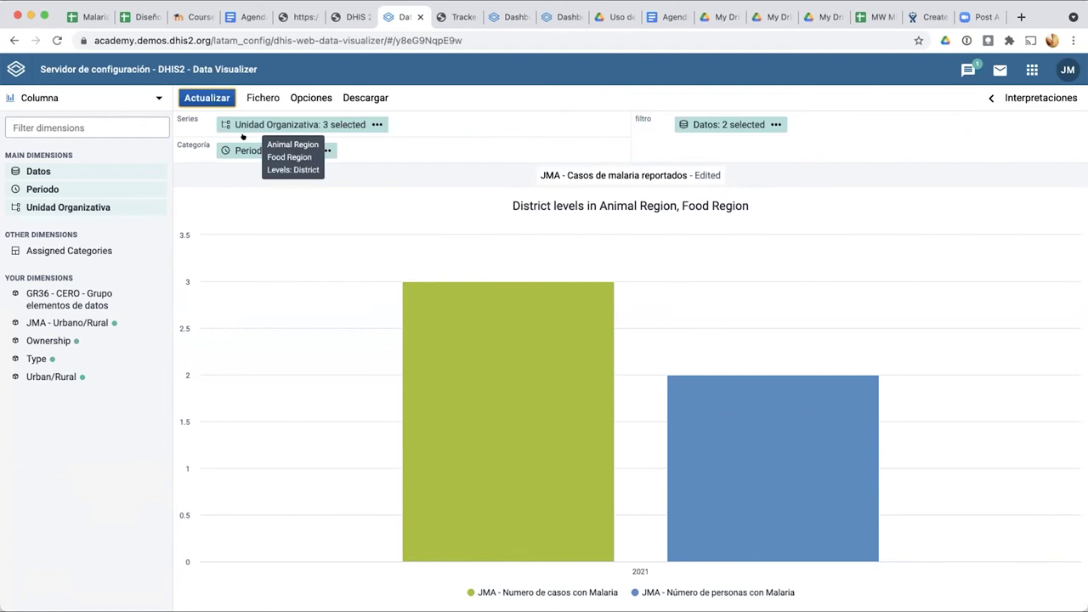
left_click(212, 95)
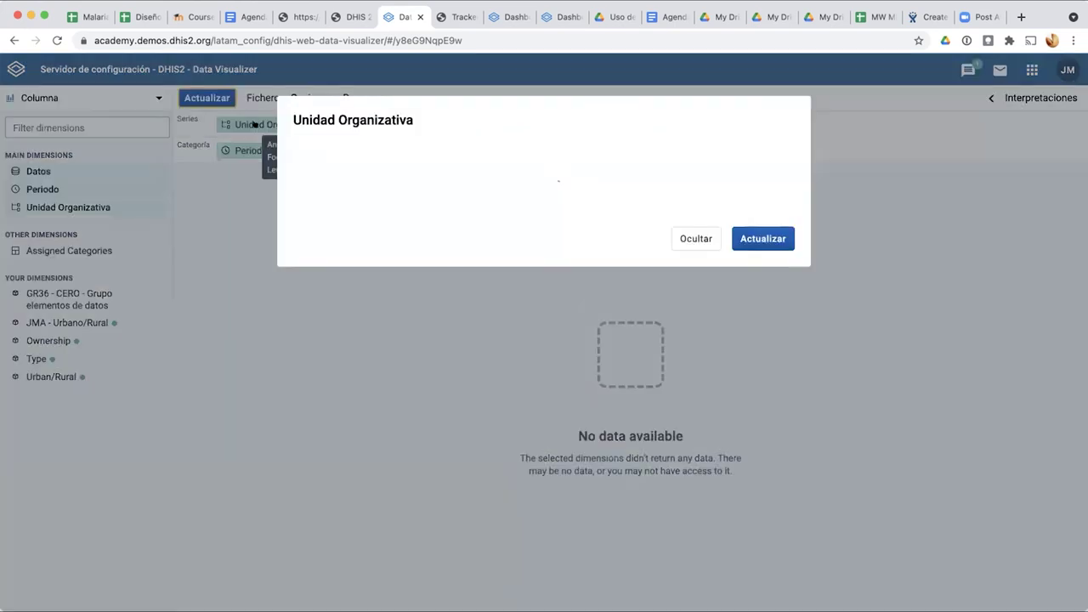
left_click(256, 124)
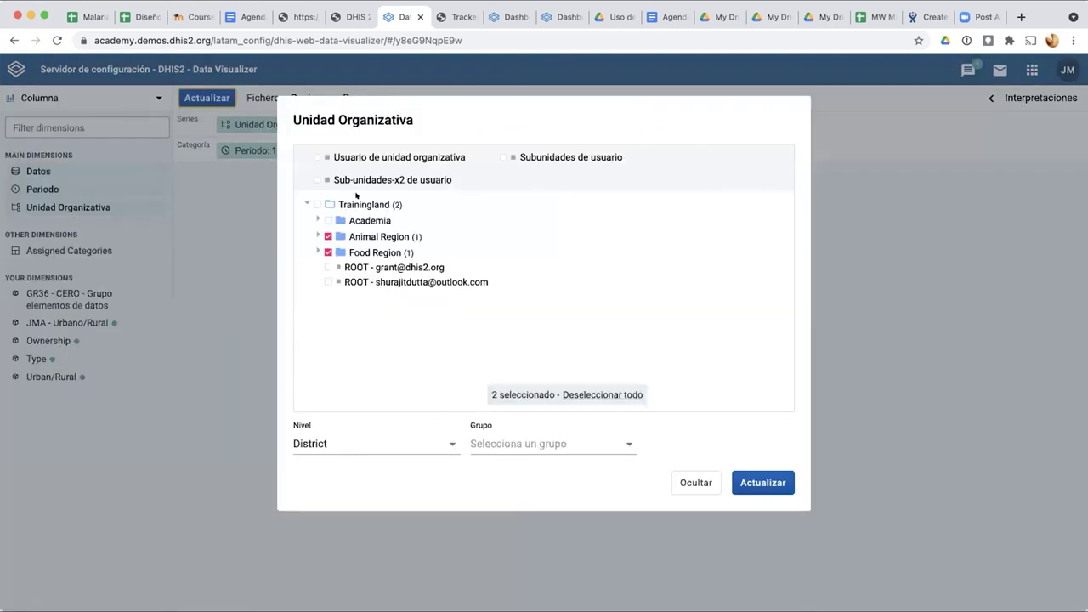
left_click(750, 482)
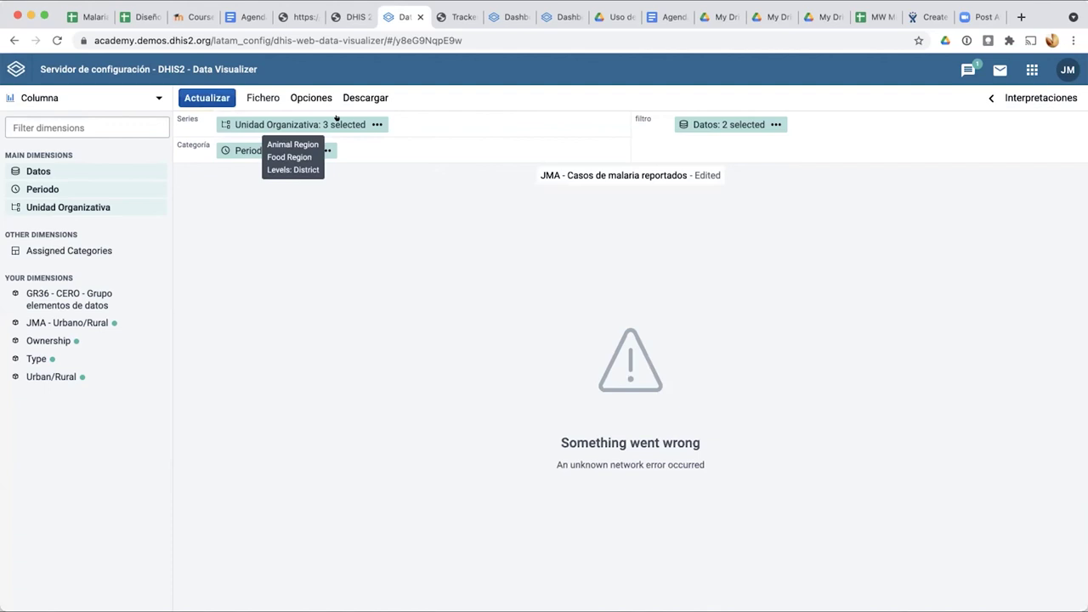
Step: Add the two malaria data items beside Periodo on the category axis and redraw
left_click_drag(702, 126, 502, 154)
left_click(207, 96)
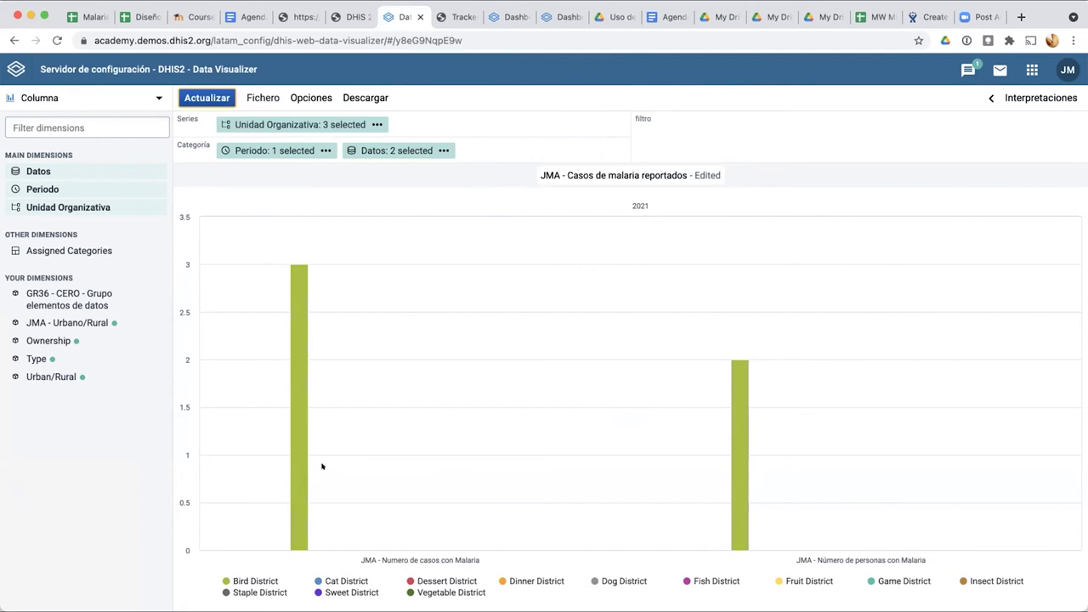
mouse_move(300, 485)
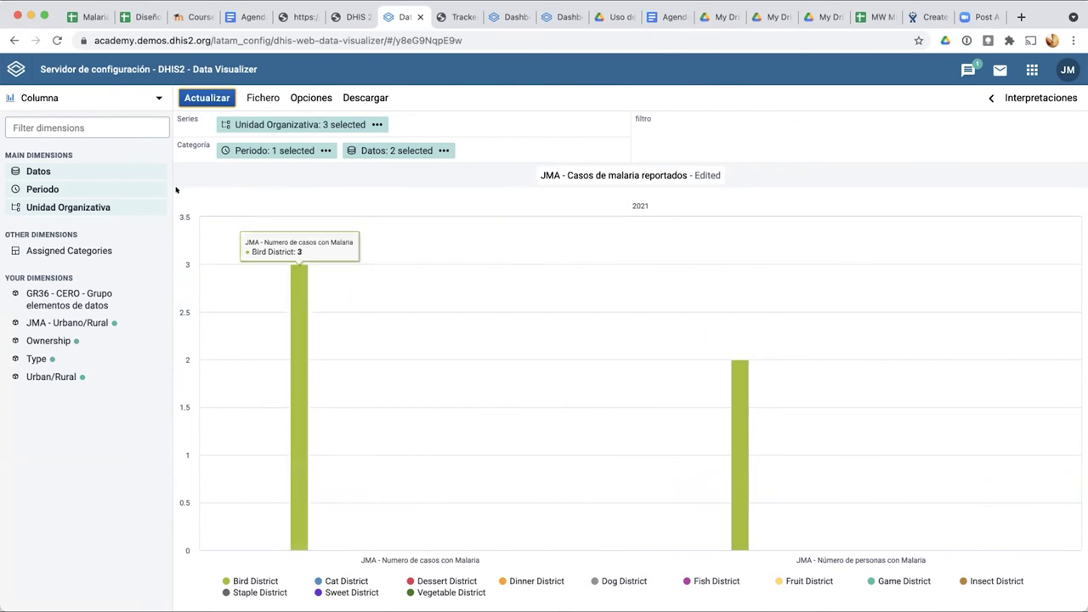
Step: Change the chart type to horizontal Barra and redraw it
left_click(61, 97)
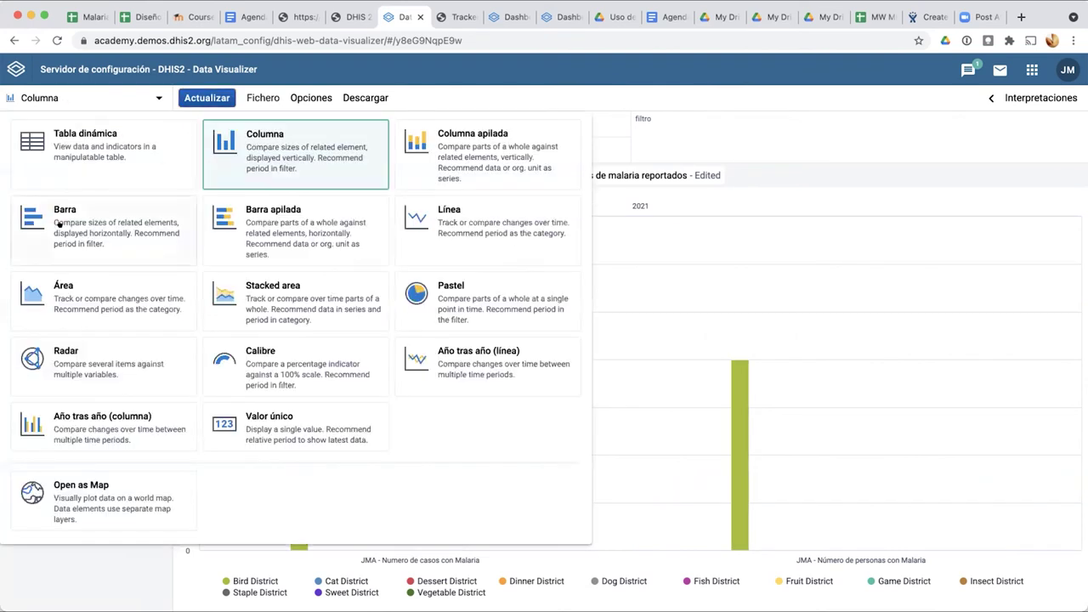
left_click(101, 202)
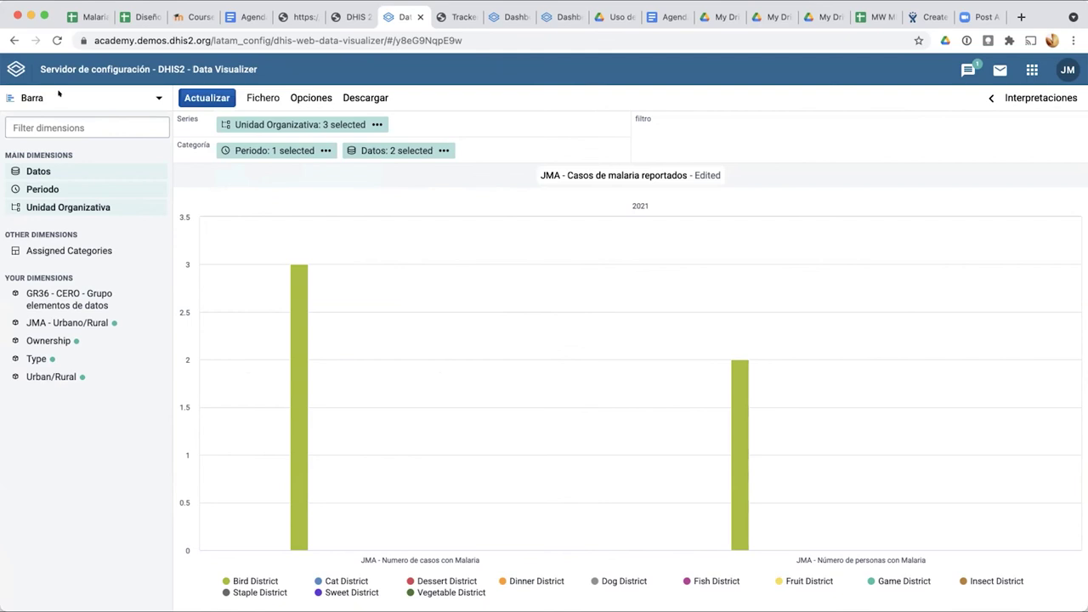
left_click(58, 95)
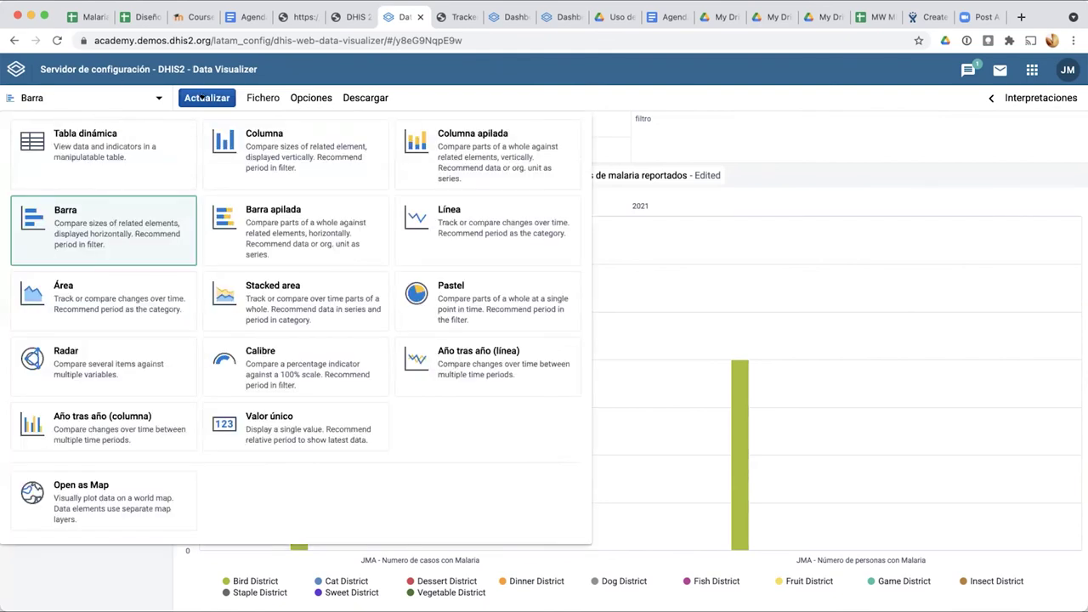
left_click(202, 96)
left_click(201, 97)
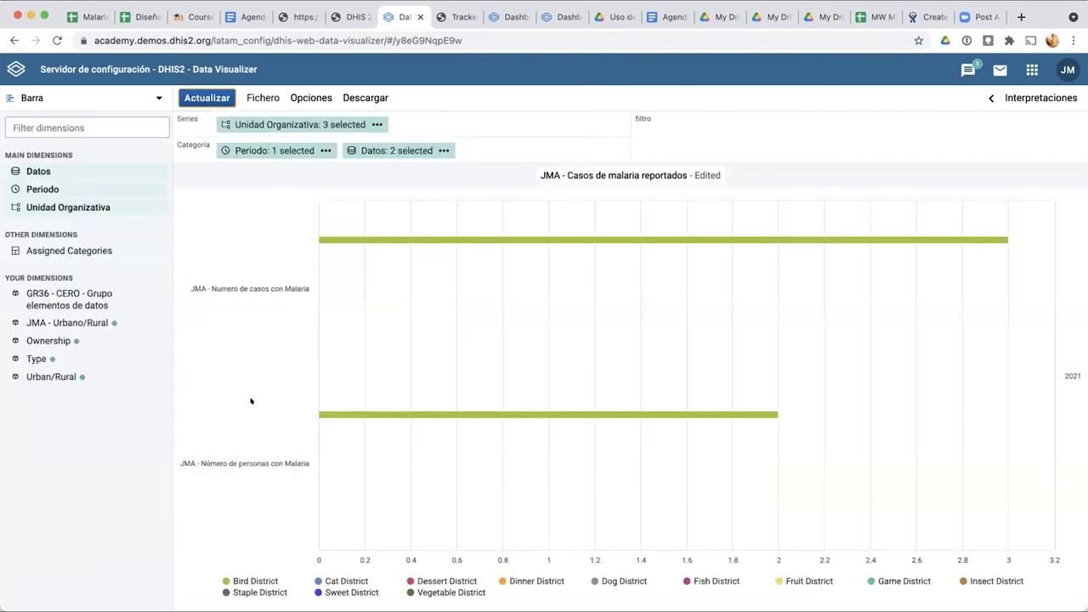
scroll(251, 400, "down", 1)
Step: Make the malaria data items the series and districts the categories, then refresh
mouse_move(349, 149)
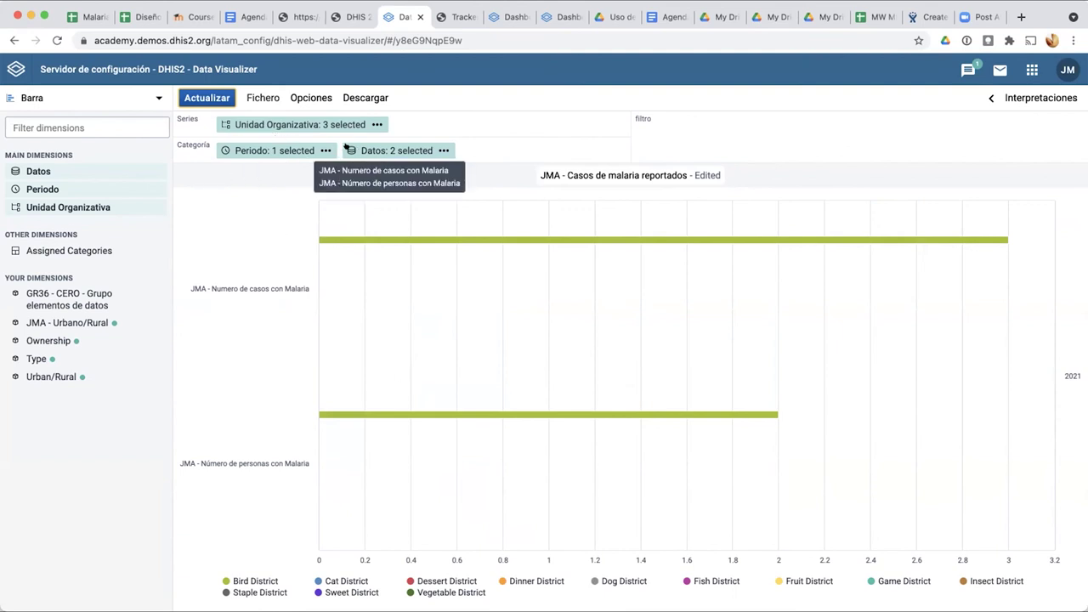
left_click_drag(349, 149, 211, 118)
left_click_drag(349, 125, 340, 145)
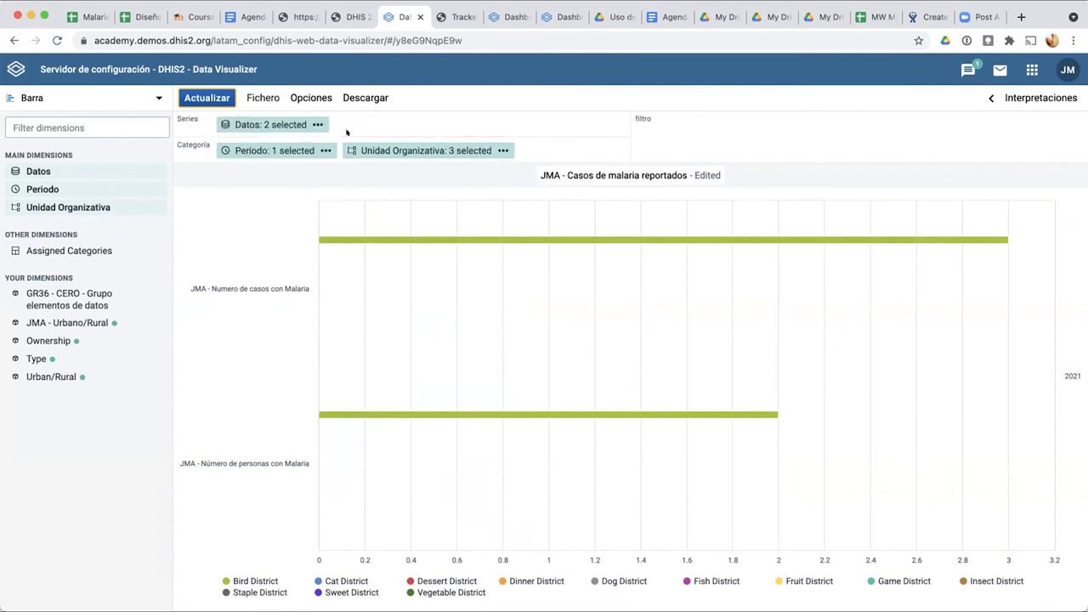
left_click(208, 96)
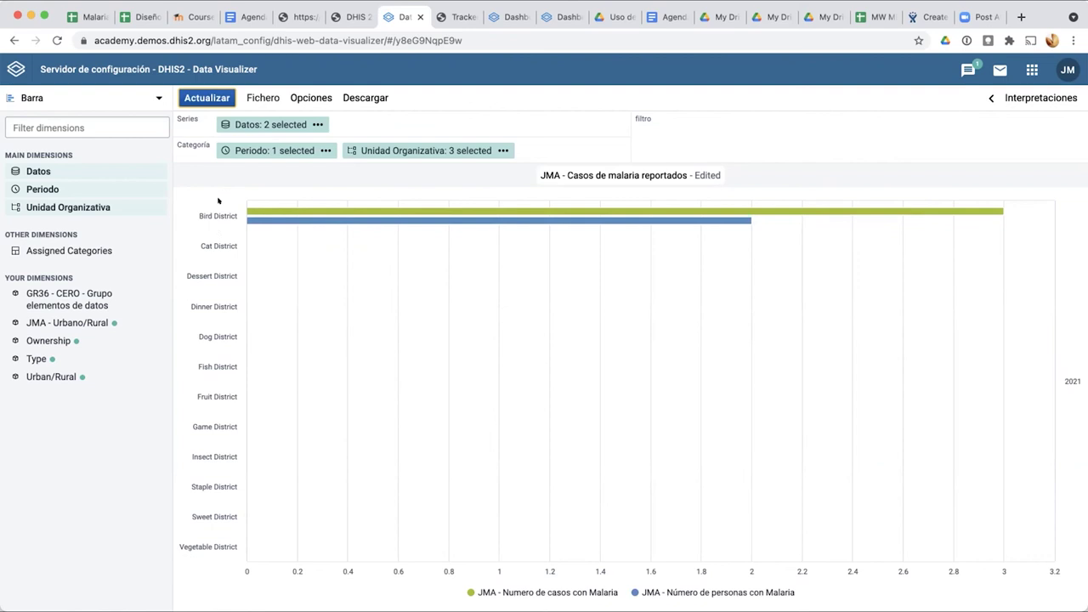
mouse_move(259, 220)
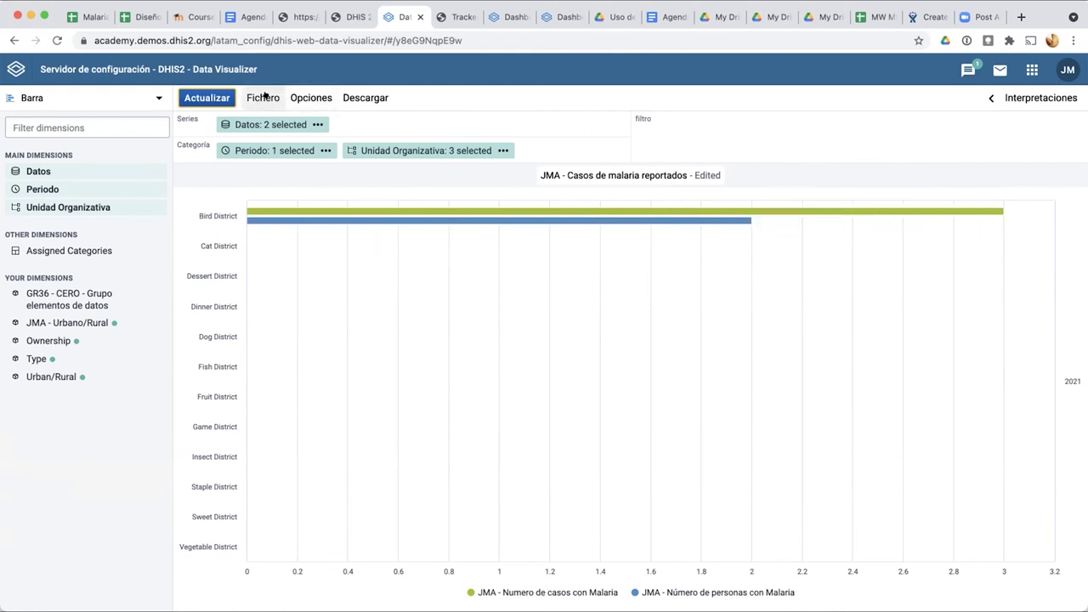
Step: Save as a new visualization renamed 'JMA - Casos y personas reportados en el año por distrito'
left_click(265, 96)
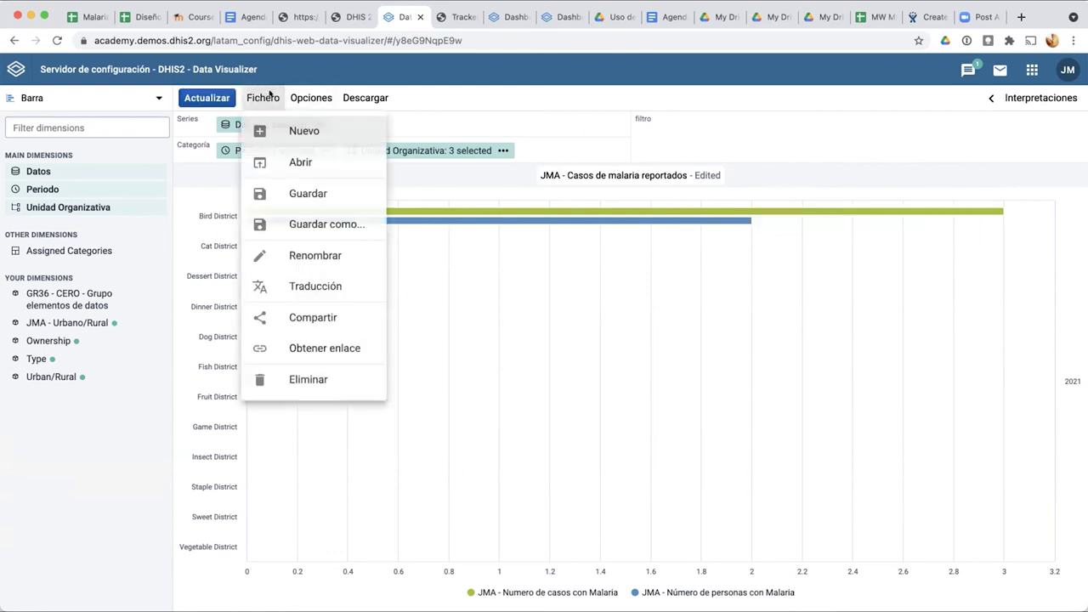
left_click(307, 222)
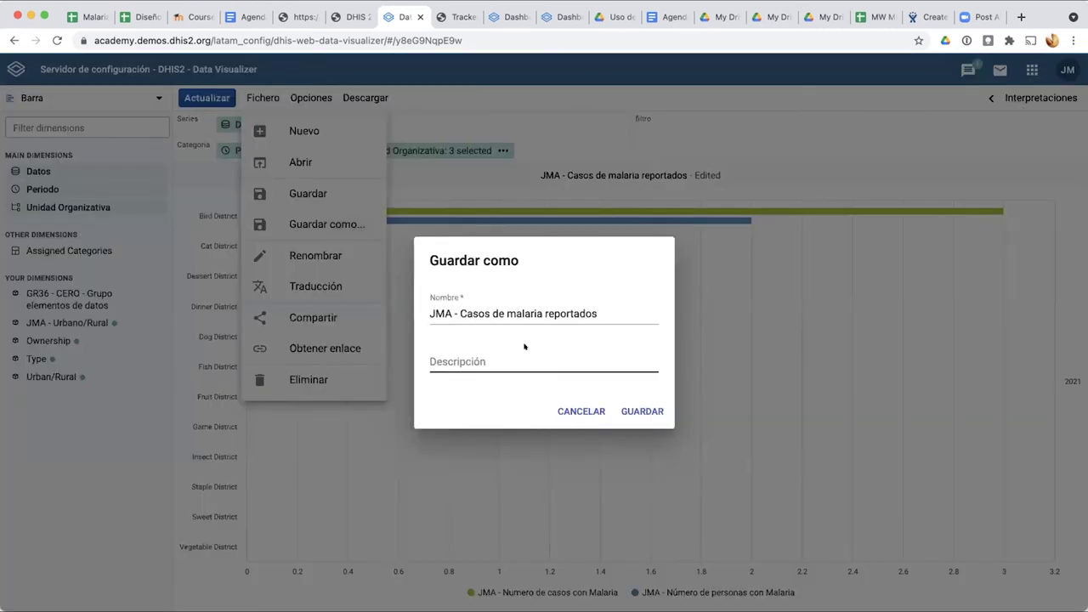
left_click(507, 314)
left_click_drag(486, 308, 641, 313)
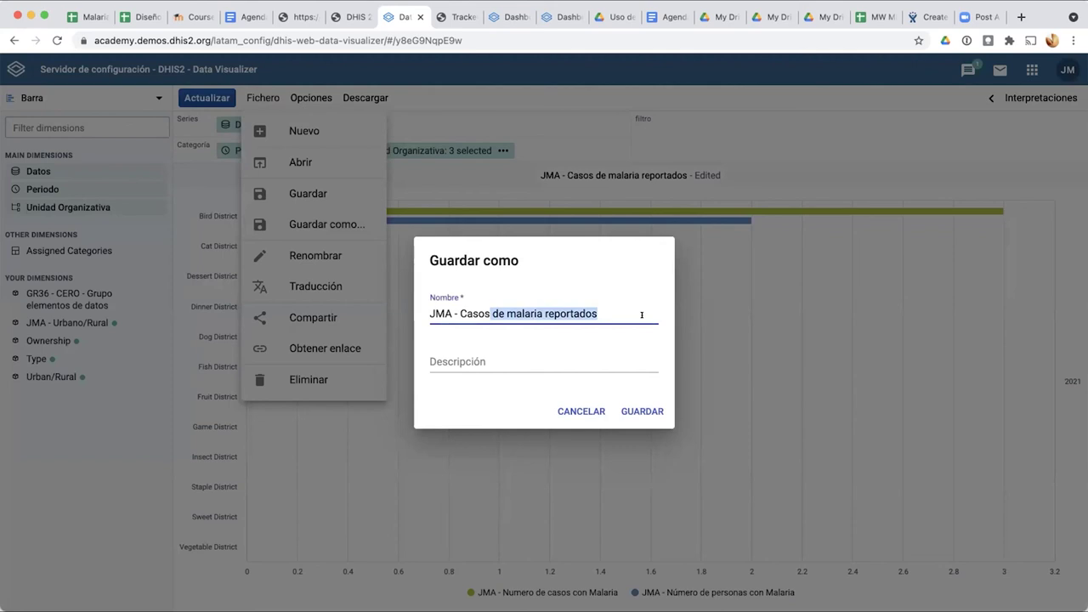
type("y per")
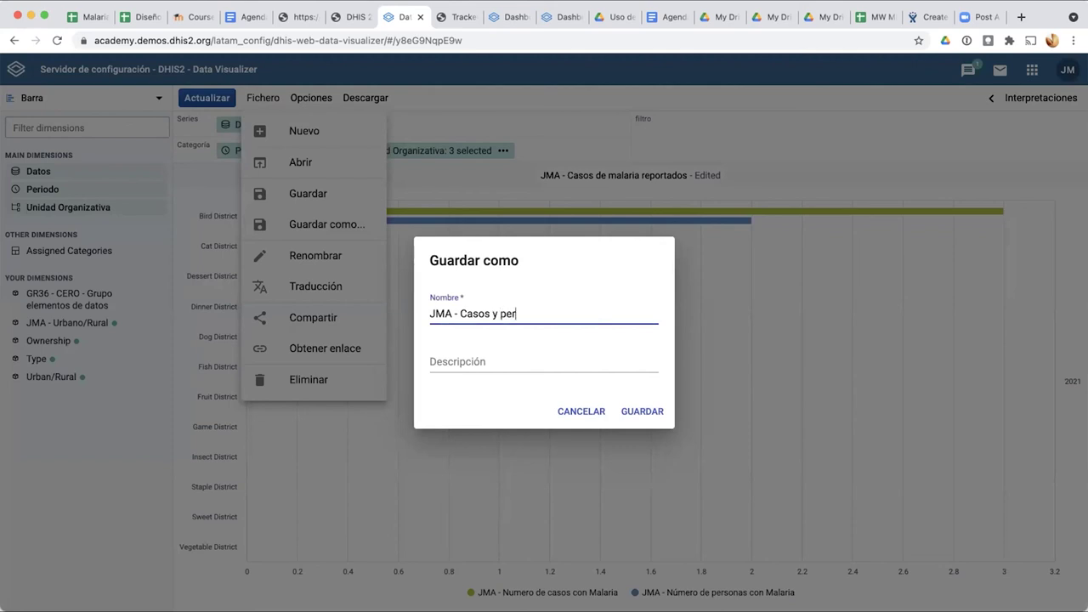
type("sonas reportados e")
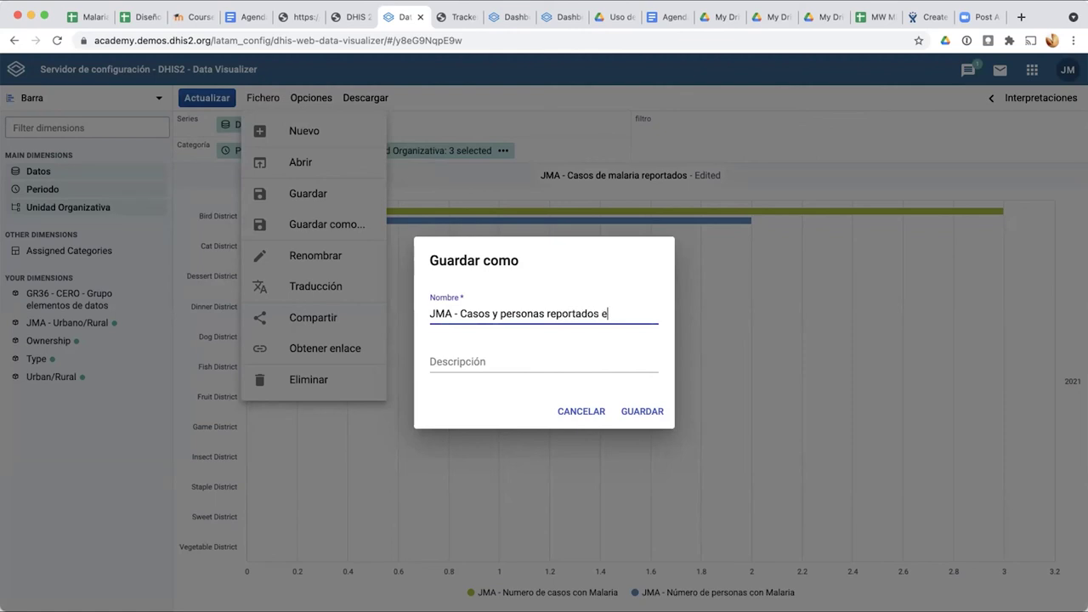
type("n el año por dist")
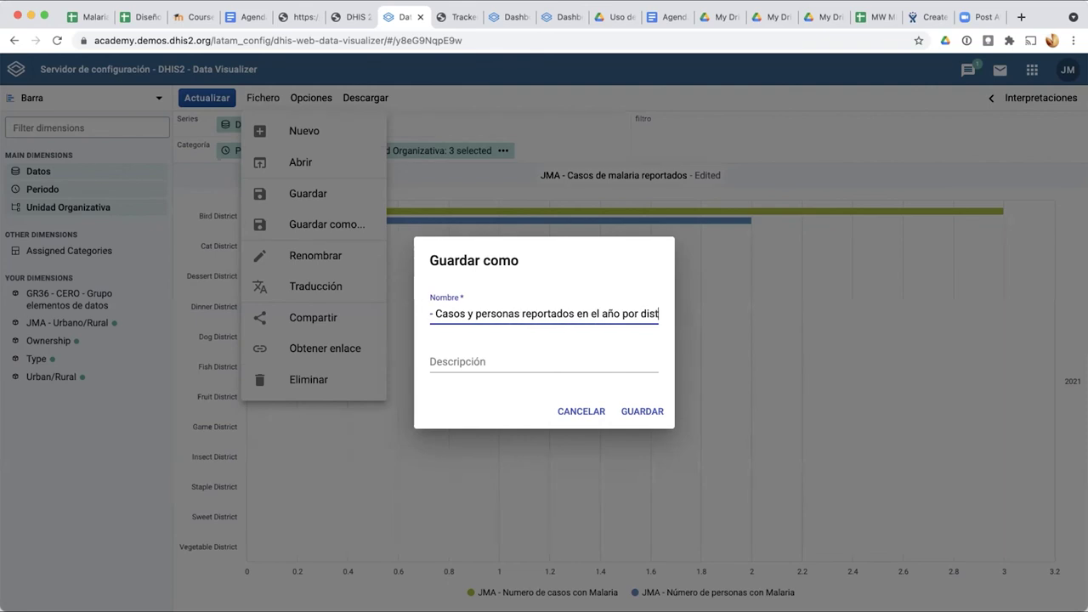
type("rito")
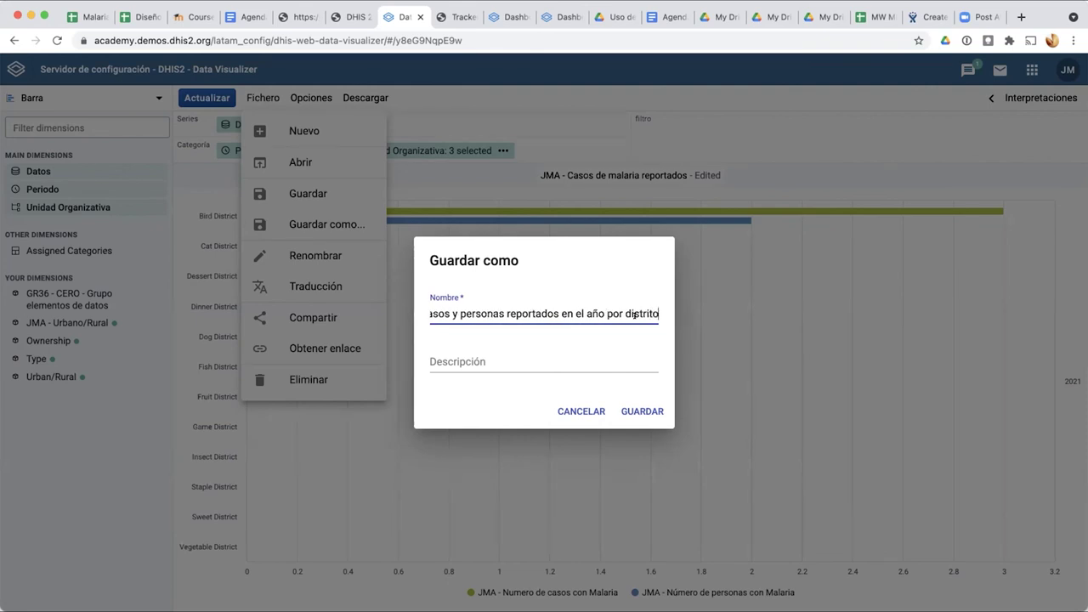
left_click(633, 401)
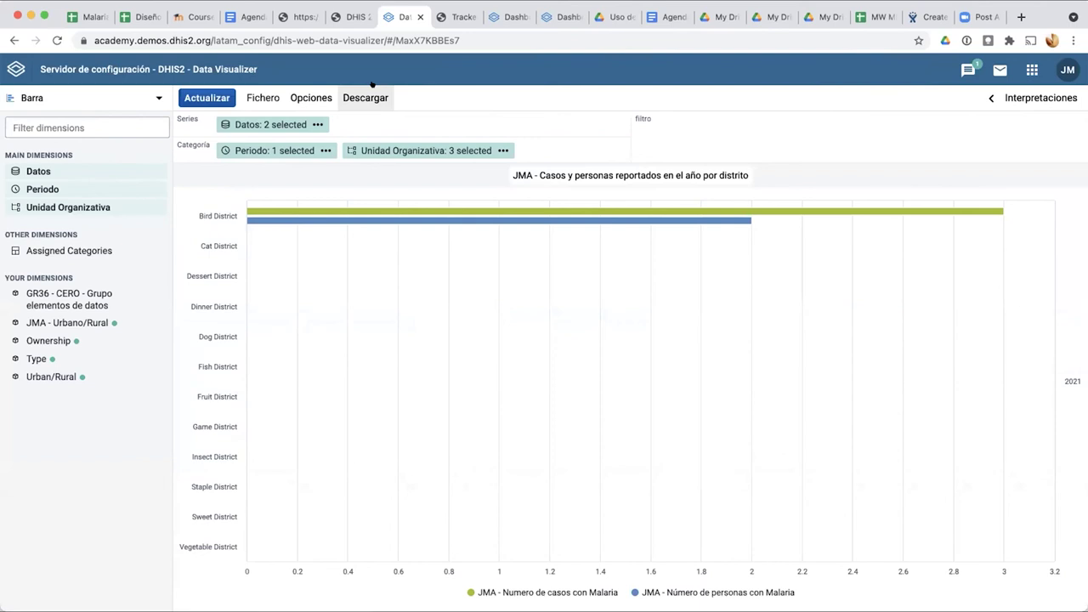
left_click(89, 95)
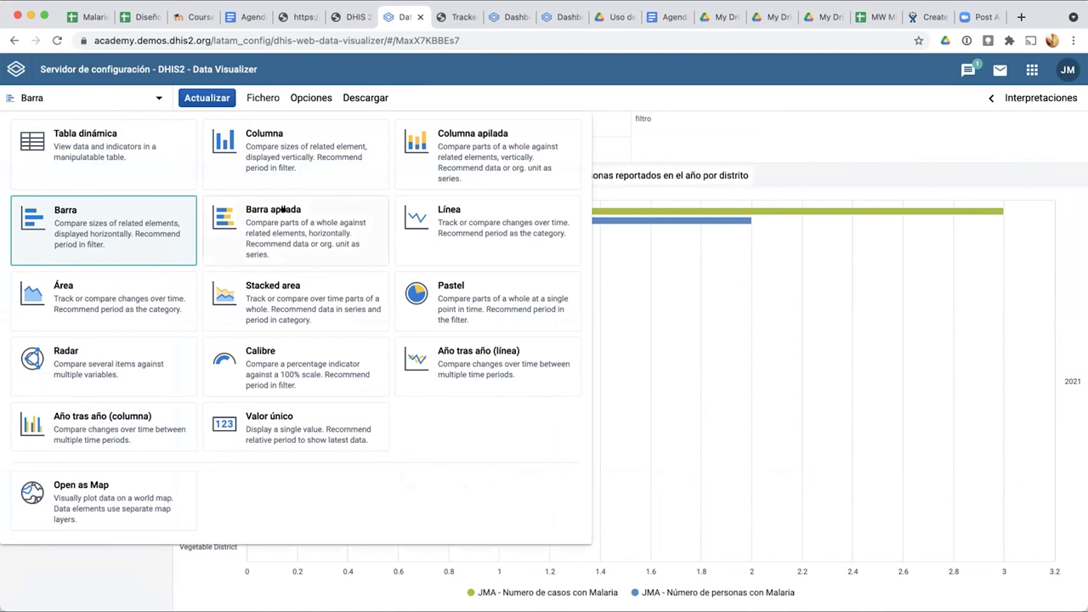
left_click(246, 212)
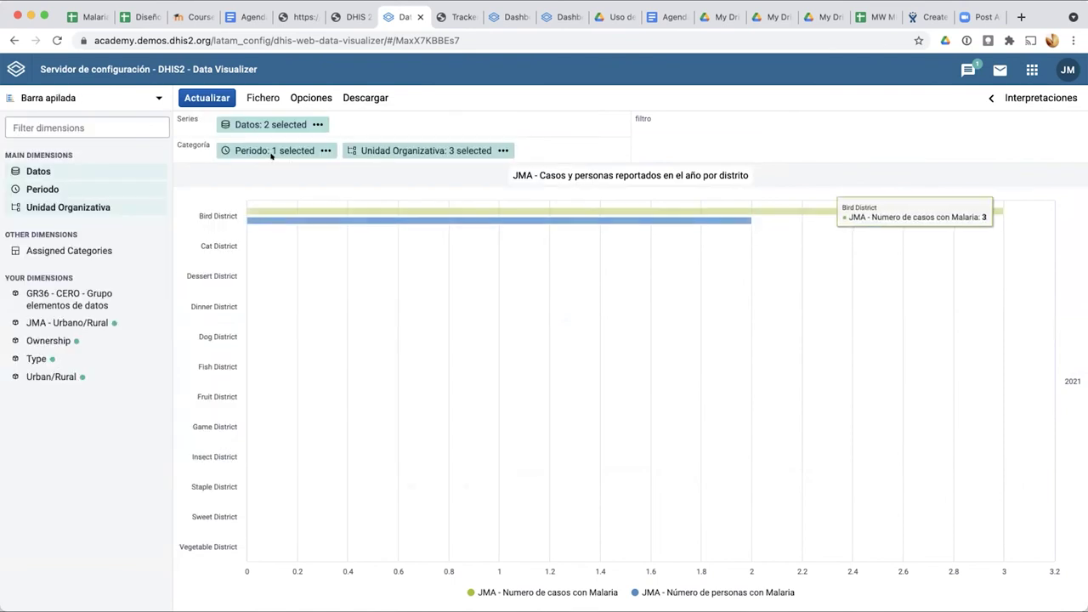
left_click(211, 96)
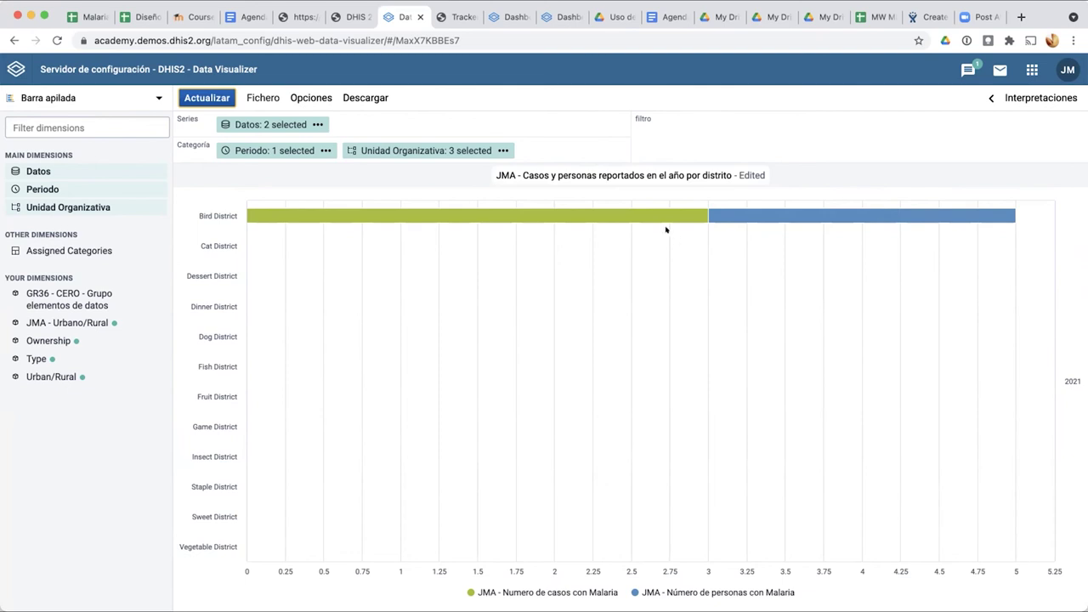
mouse_move(663, 218)
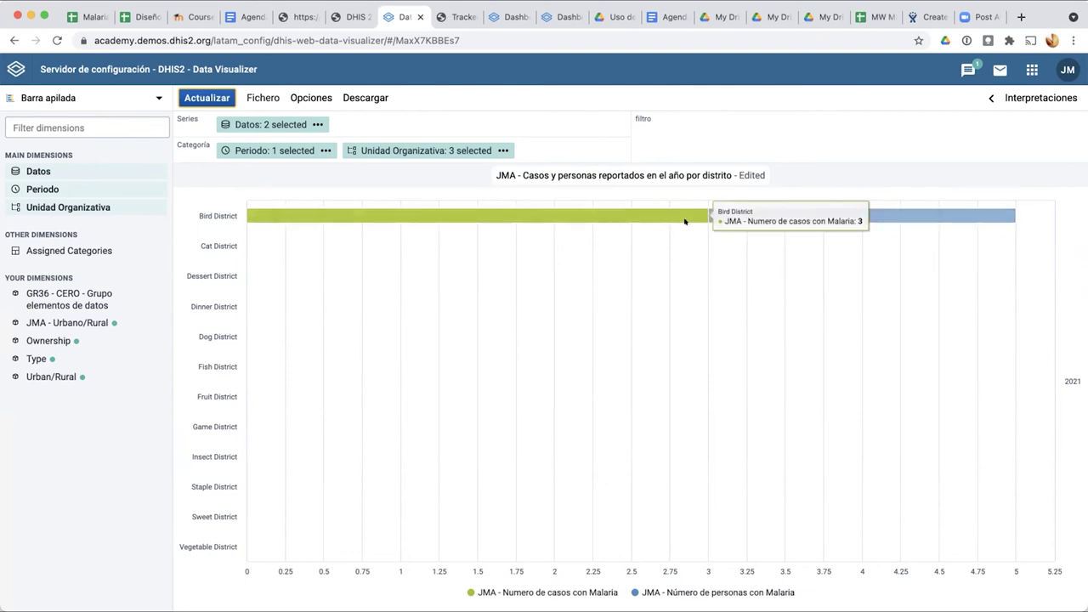
mouse_move(877, 214)
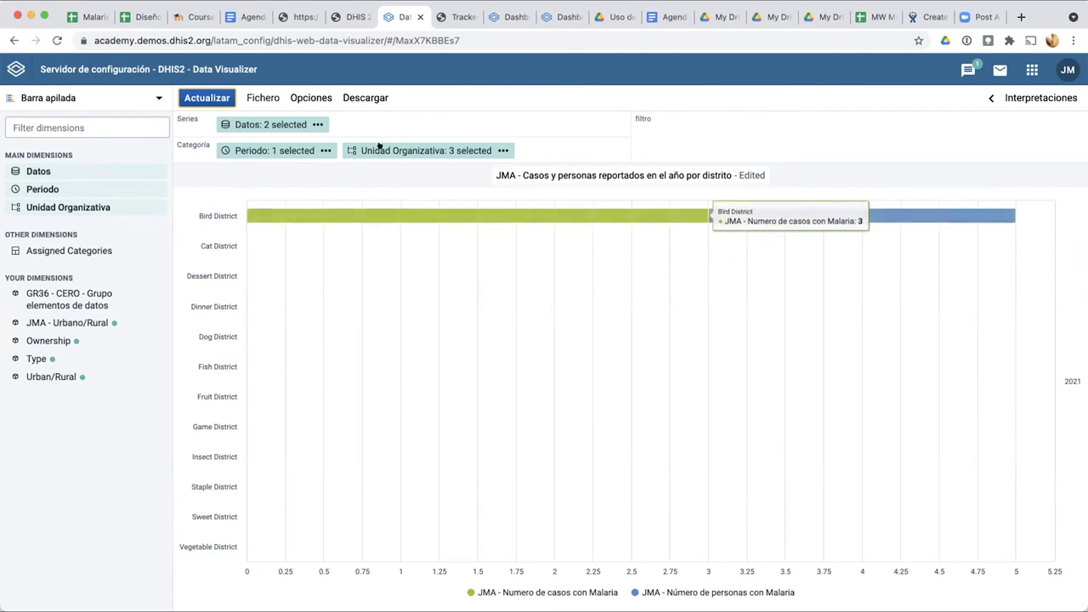
mouse_move(265, 125)
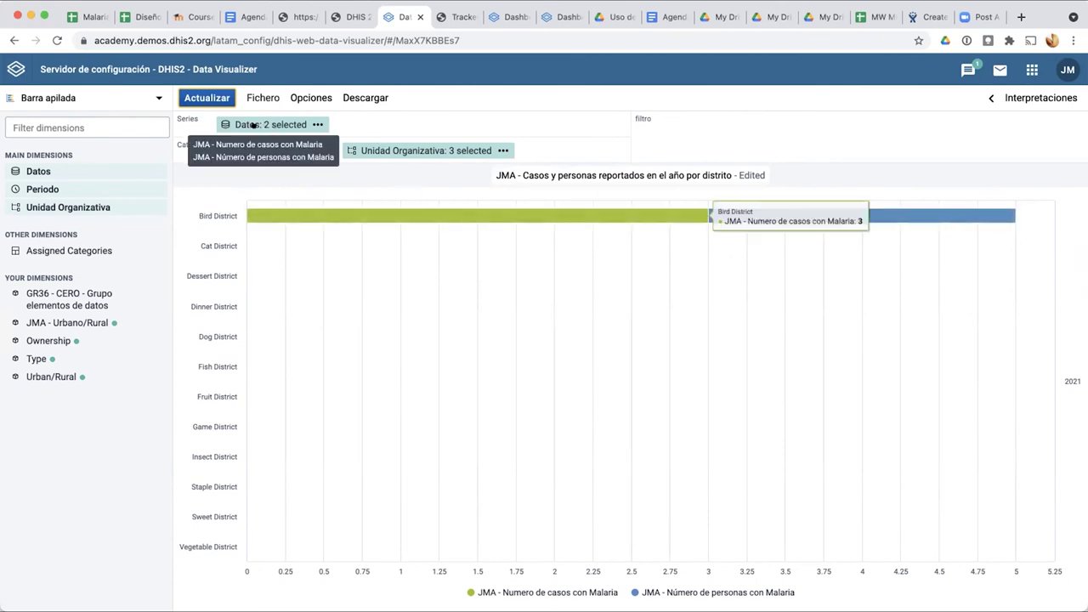
Step: Reorder the data so 'Número de personas con Malaria' comes before 'Numero de casos con Malaria', then update
left_click(253, 125)
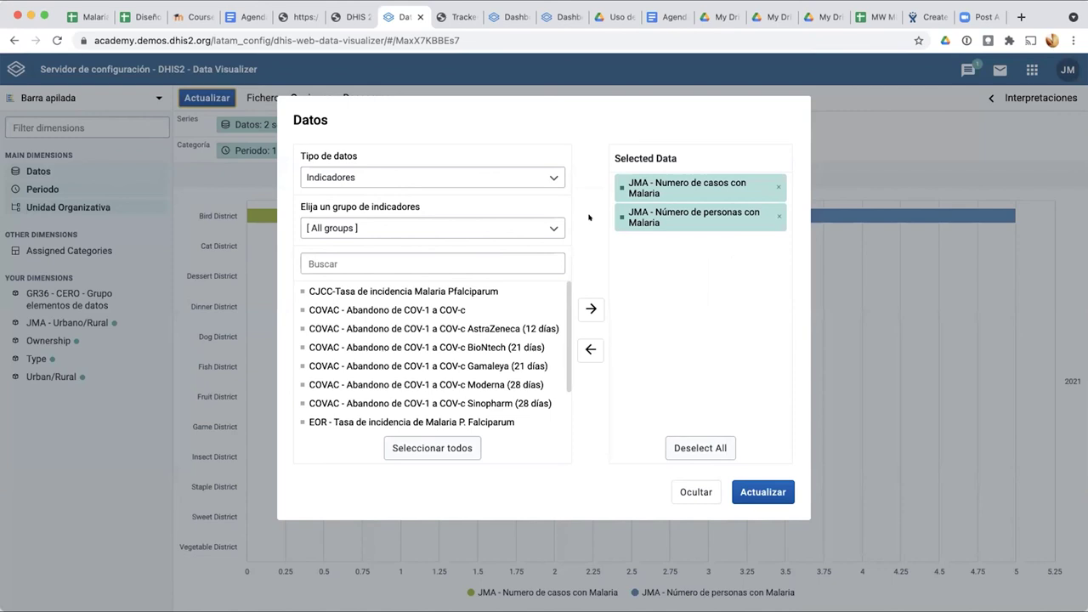
left_click_drag(644, 221, 641, 180)
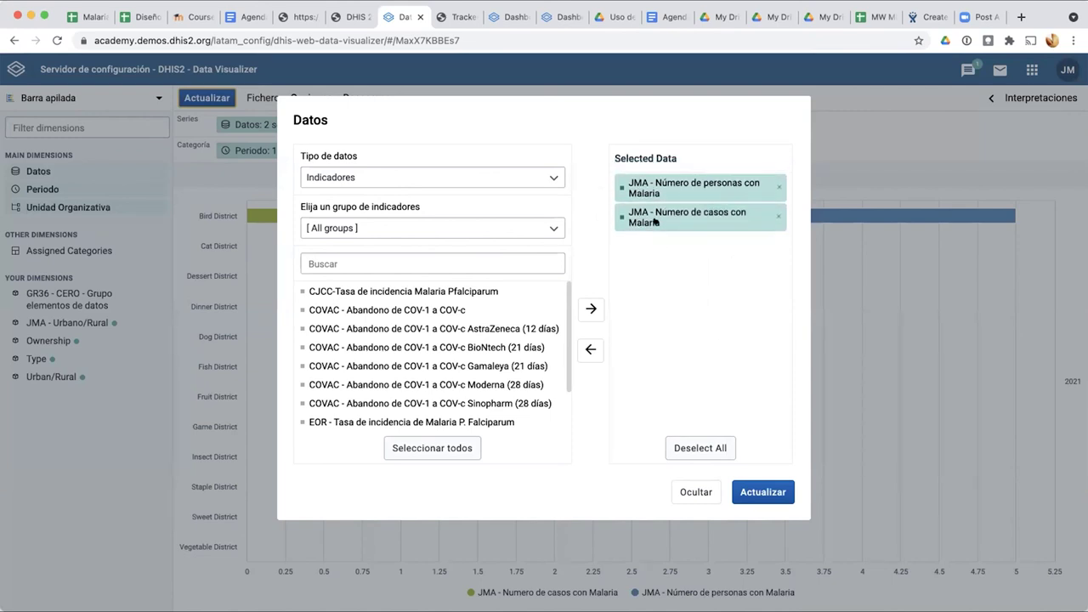
left_click(762, 489)
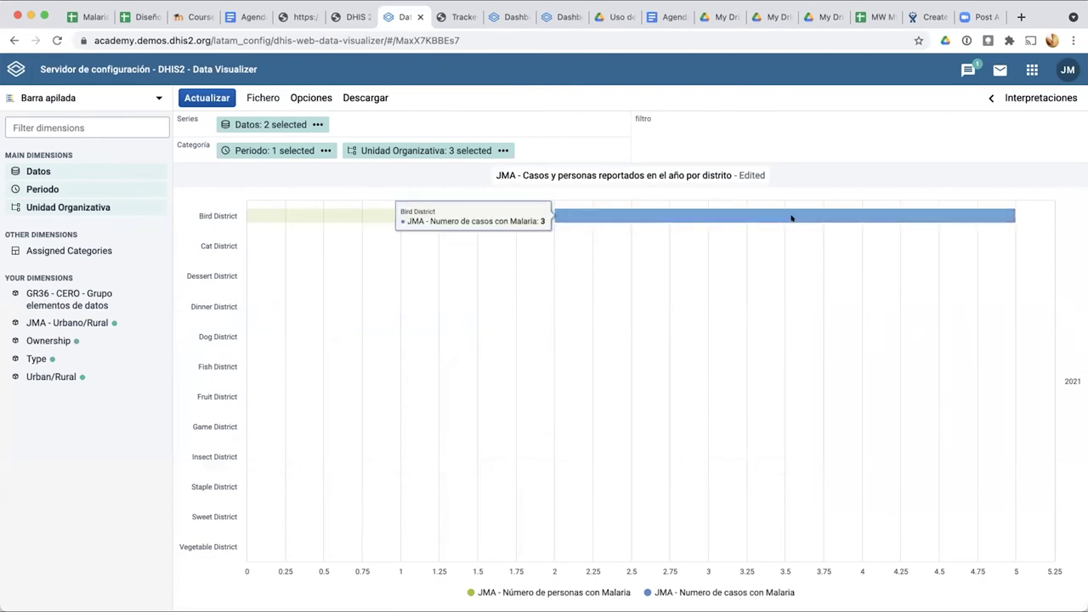
Step: Apply the Patterns colour set in Opciones > Estilo for hatched bars, then reopen the Datos selection
left_click(317, 95)
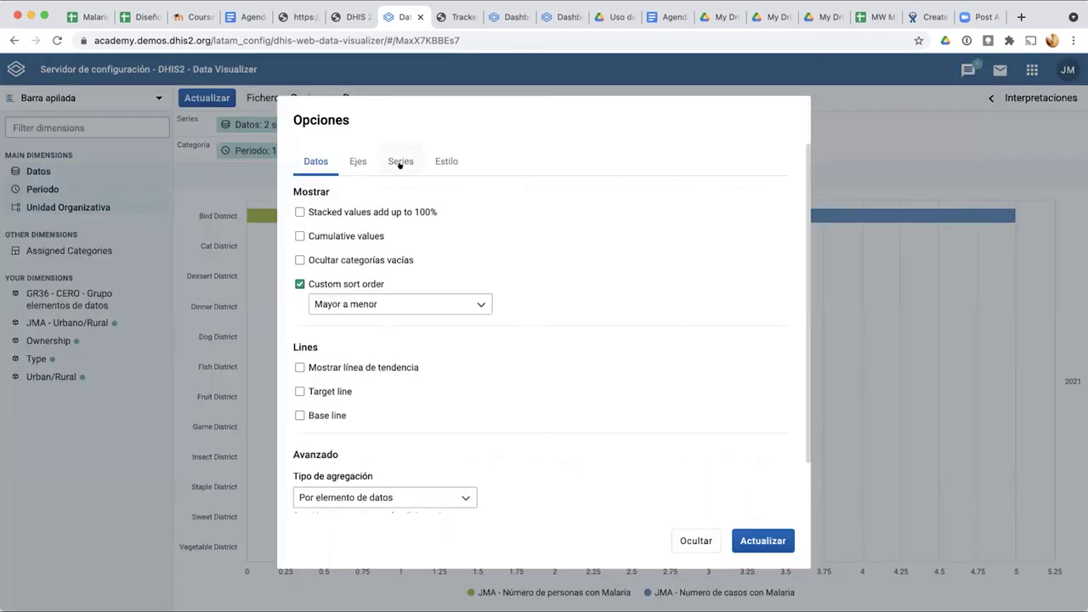
left_click(399, 162)
left_click(445, 161)
scroll(406, 305, "down", 4)
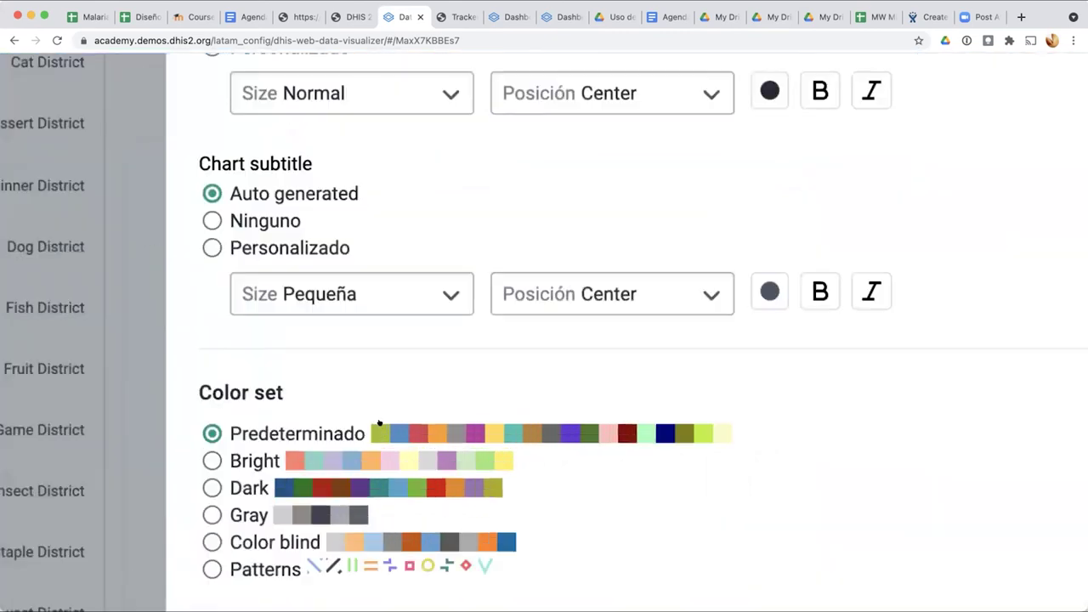
scroll(379, 423, "down", 3)
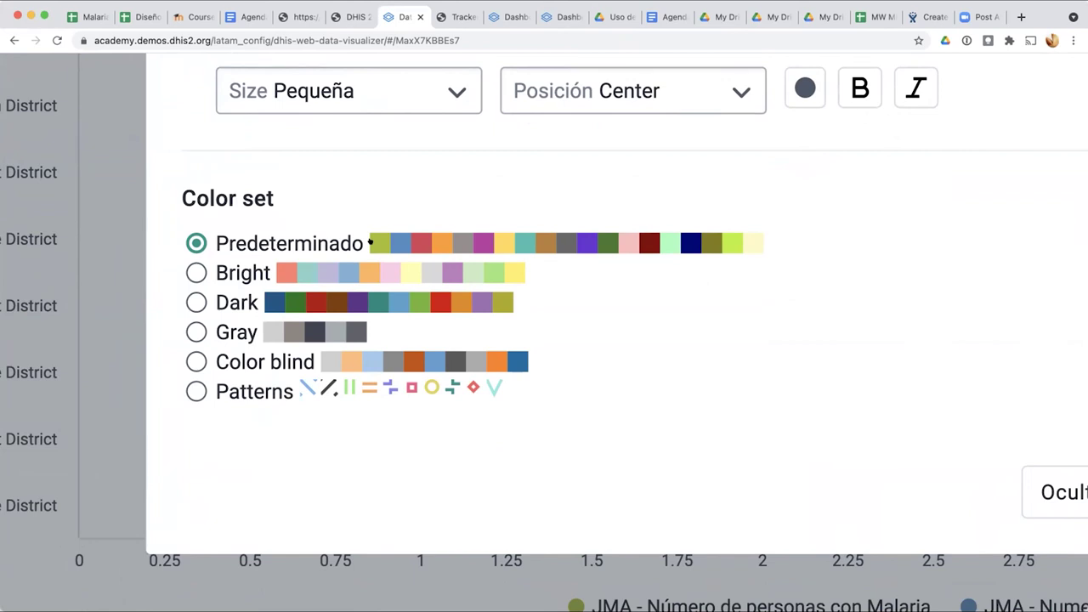
left_click(193, 391)
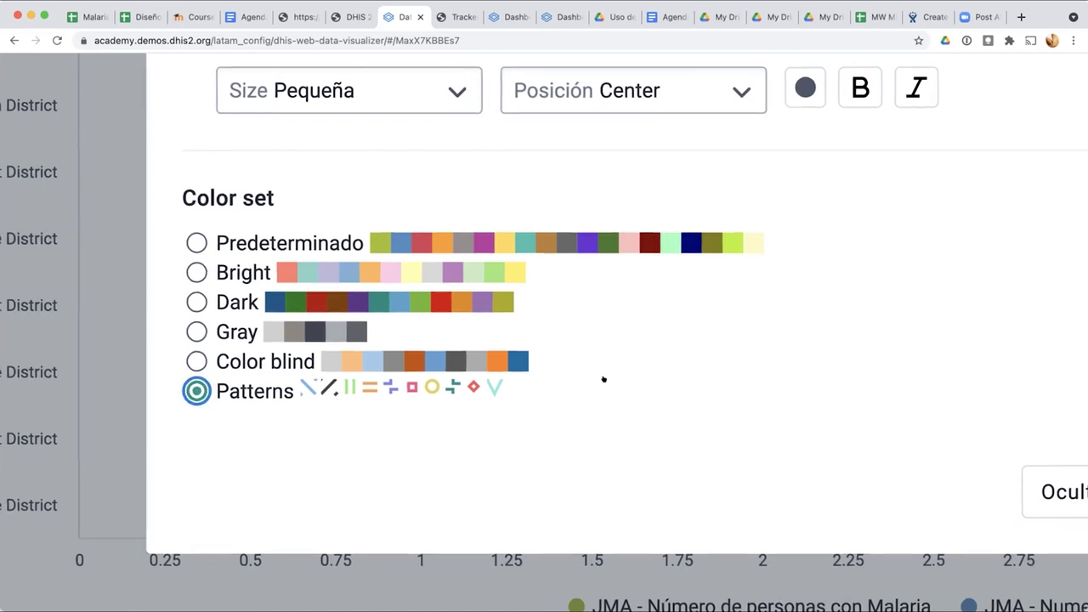
scroll(602, 379, "down", 5)
left_click(973, 508)
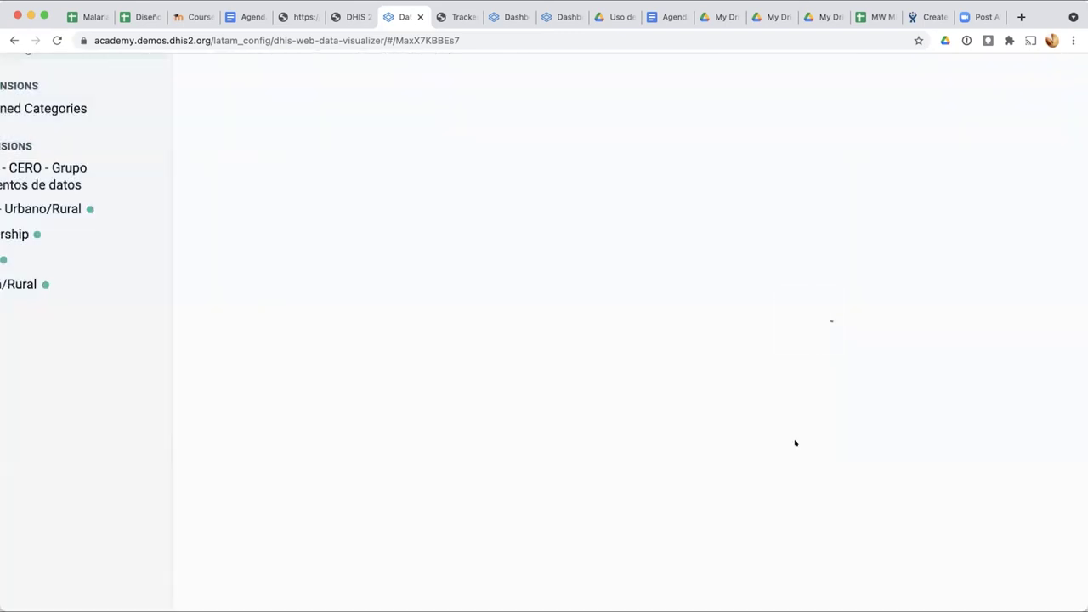
scroll(656, 410, "up", 4)
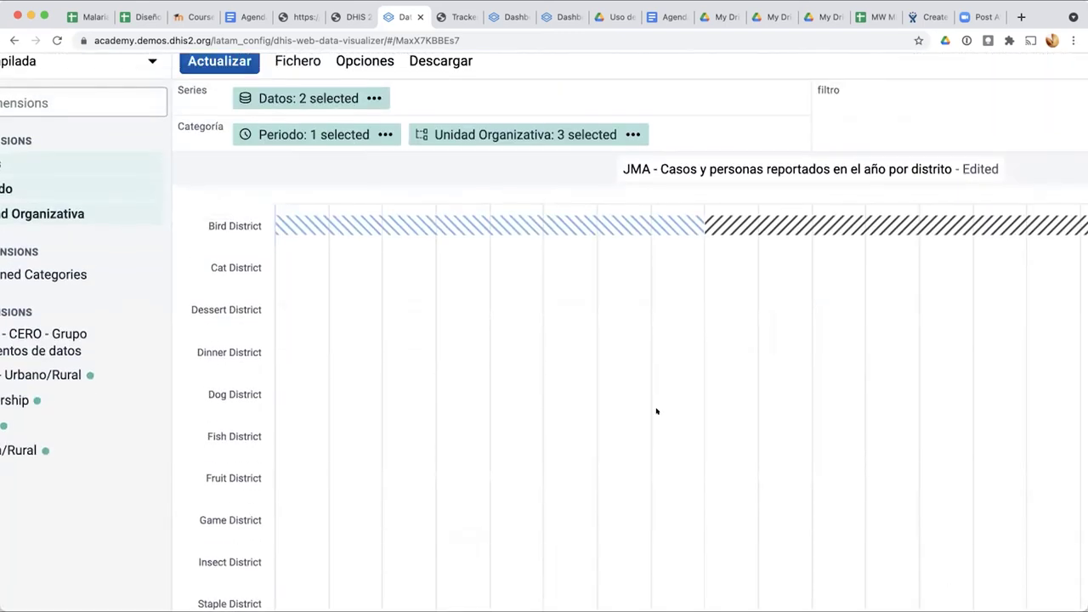
scroll(655, 411, "down", 5)
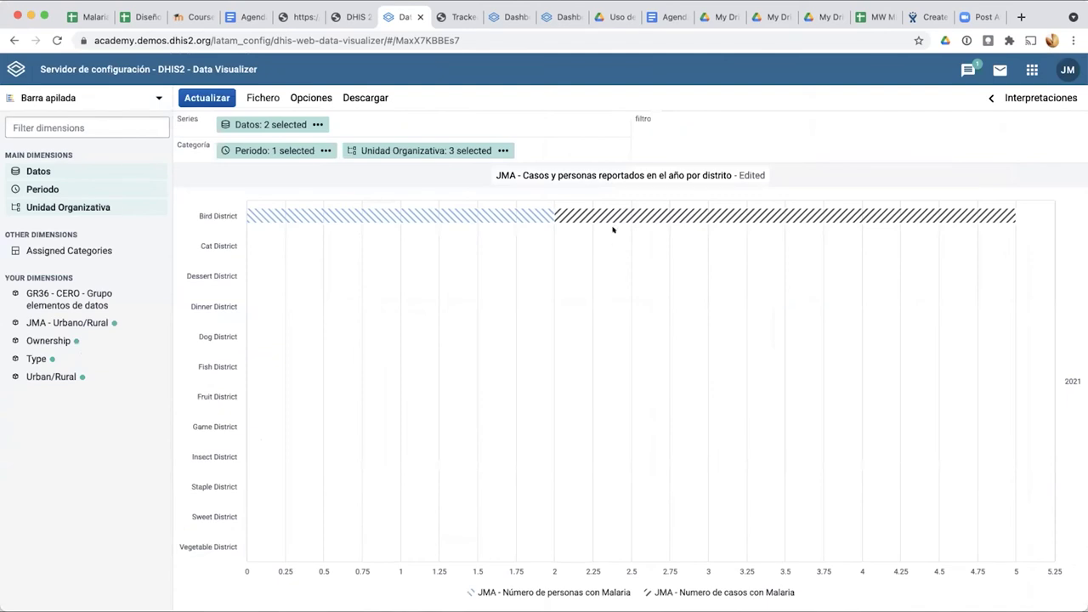
left_click(273, 124)
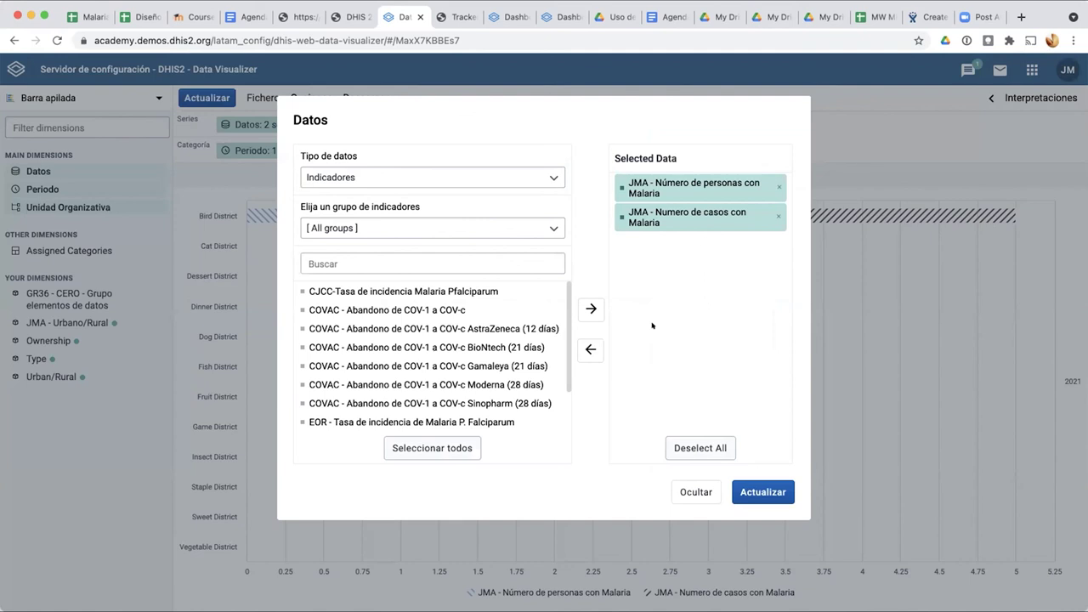
Step: Restore the Predeterminado colour set and set the chart subtitle to Ninguno
left_click(697, 493)
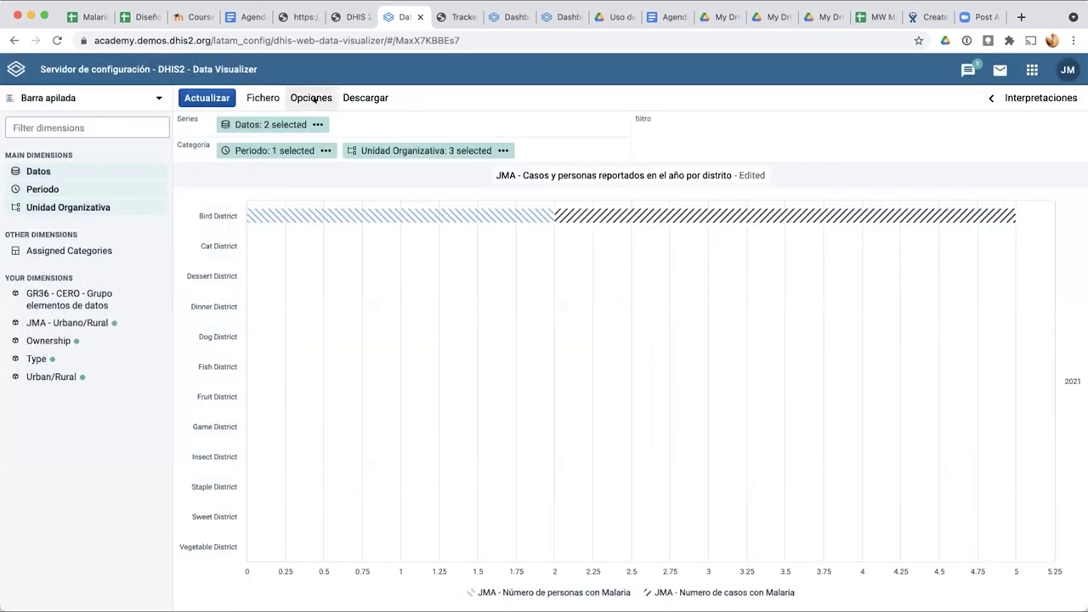
left_click(311, 98)
scroll(390, 442, "down", 1)
scroll(387, 442, "down", 1)
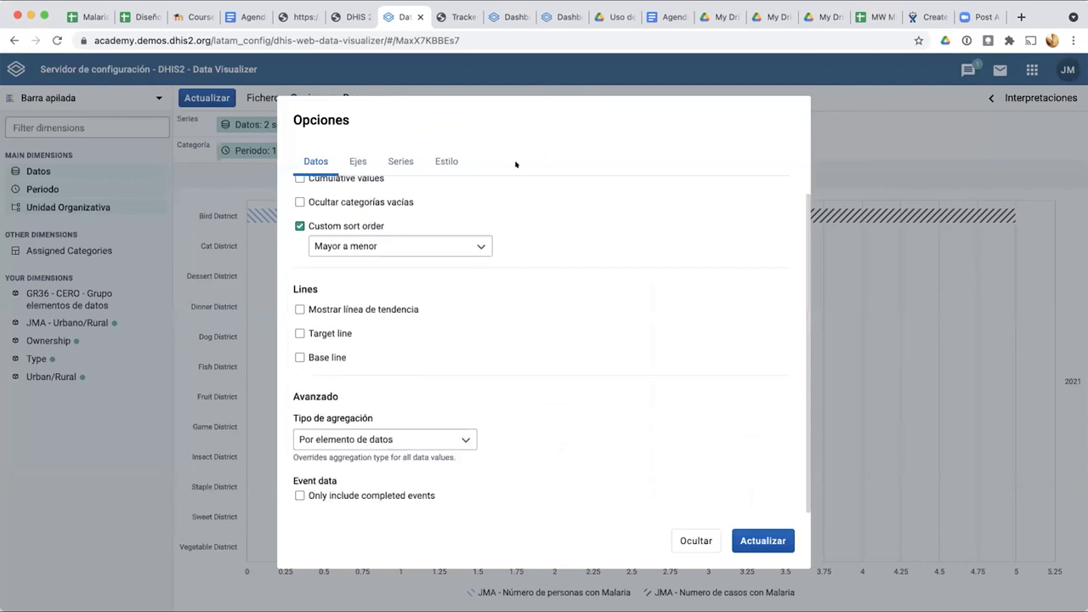
left_click(444, 161)
scroll(536, 453, "down", 3)
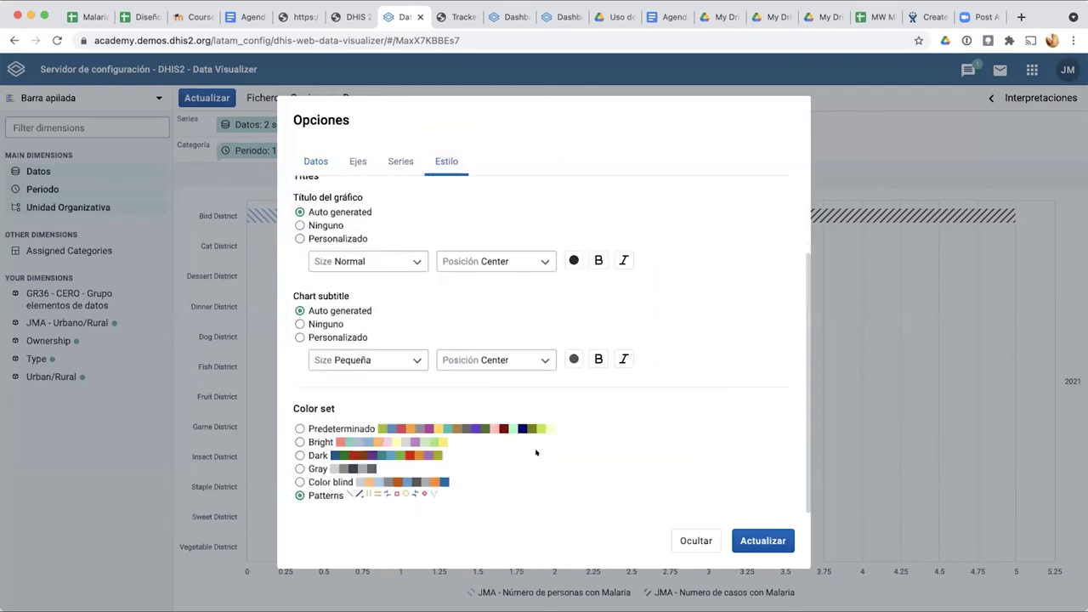
left_click(298, 429)
scroll(336, 306, "up", 2)
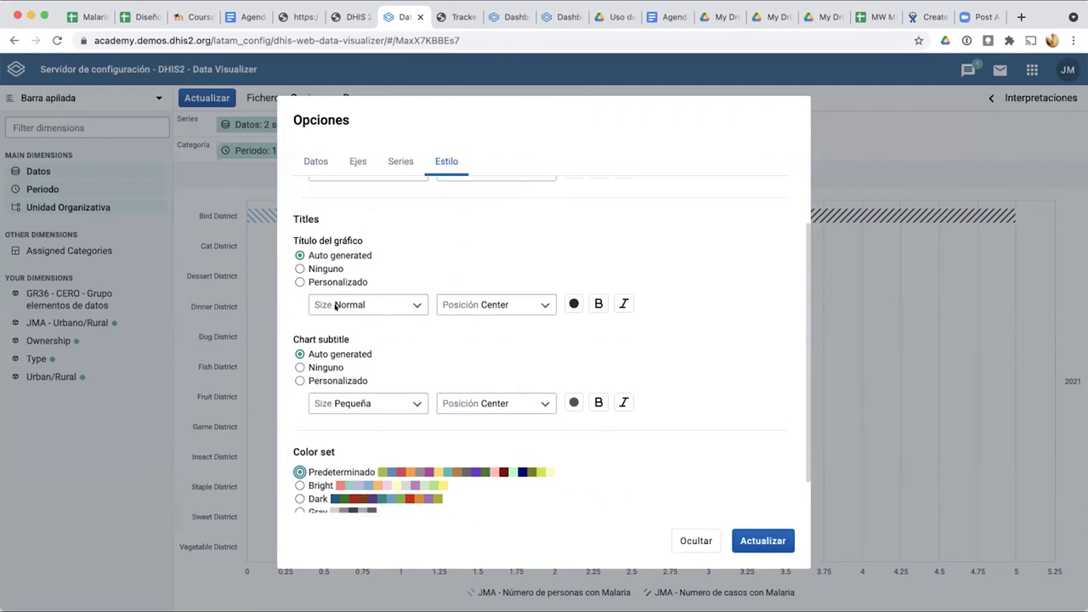
scroll(334, 306, "up", 5)
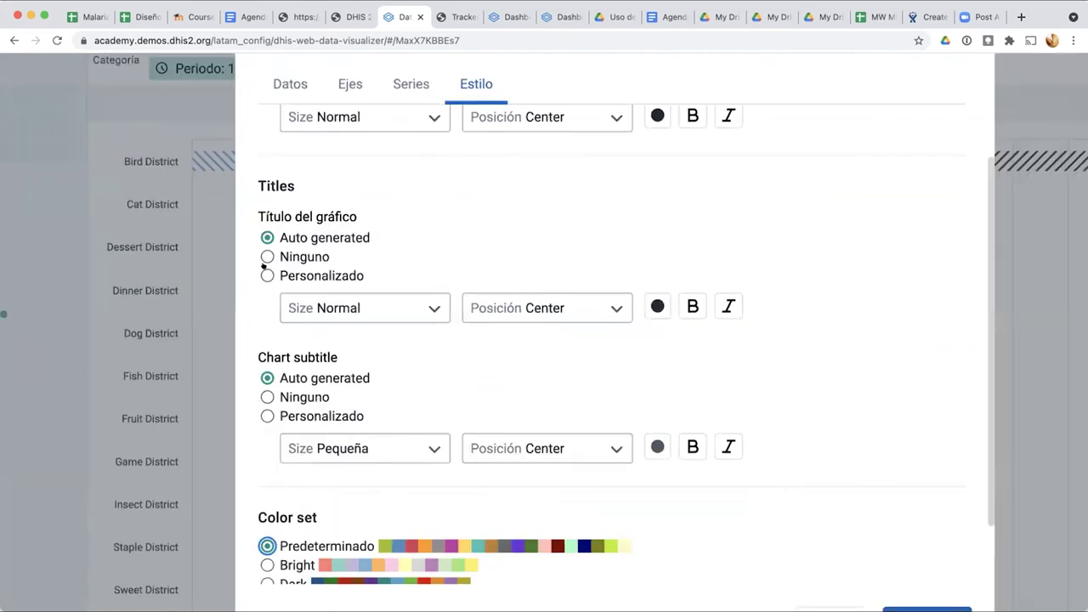
left_click(267, 398)
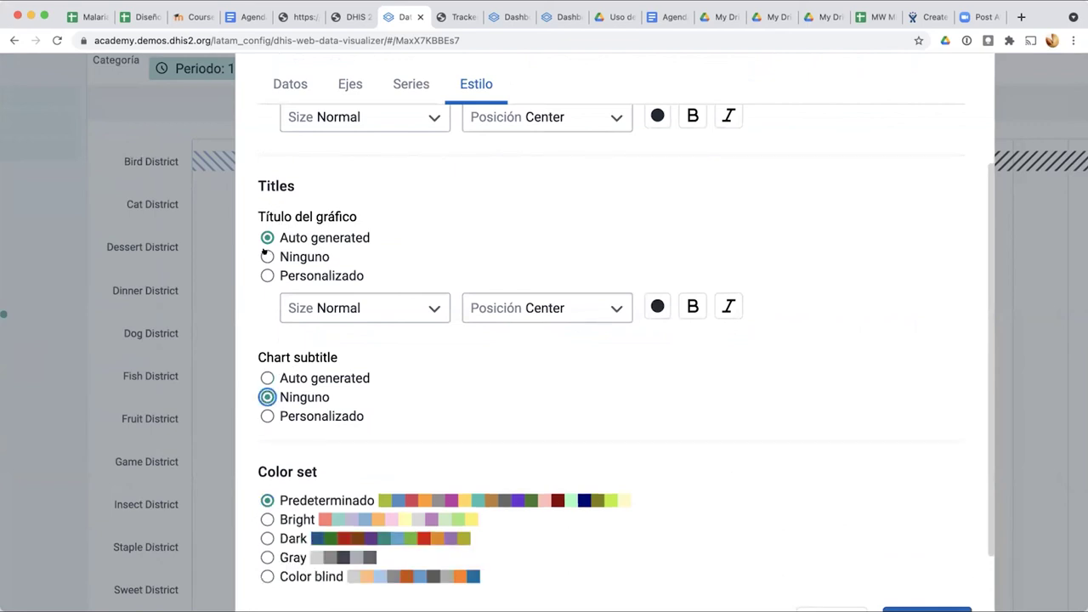
Step: Add the bold, left-positioned custom title 'Personas y casos en el año' and update the chart
left_click(267, 276)
left_click(266, 238)
left_click(266, 276)
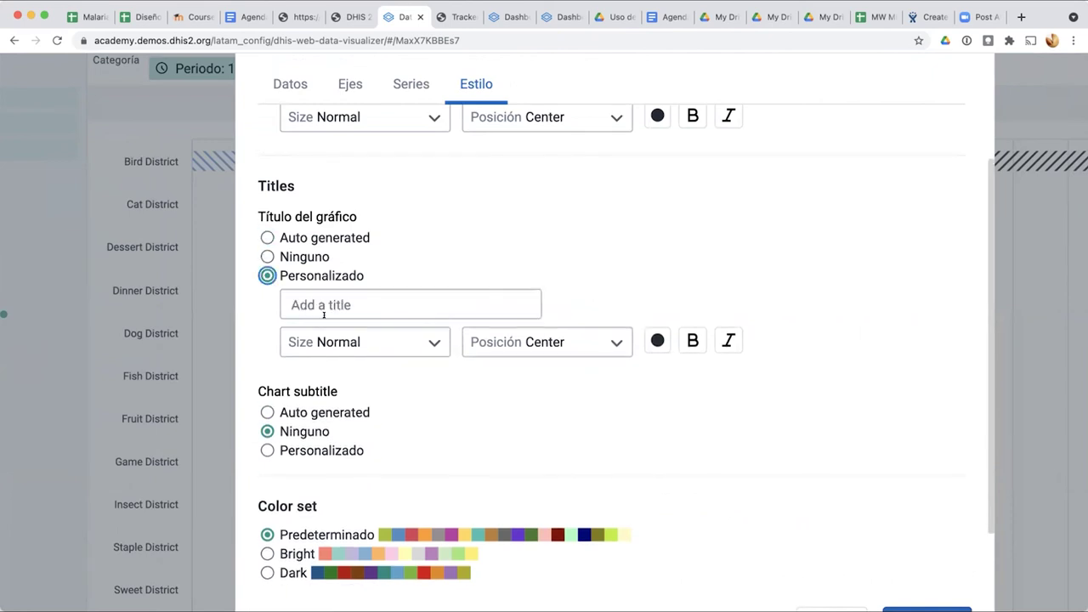
left_click(324, 311)
type("P")
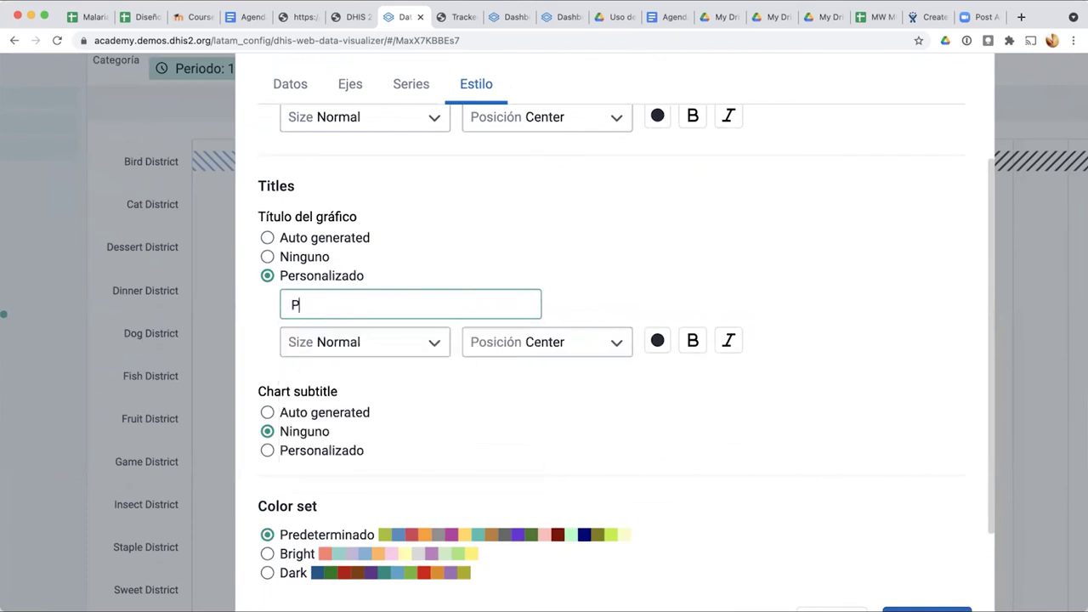
type("ersonas y casos en el año")
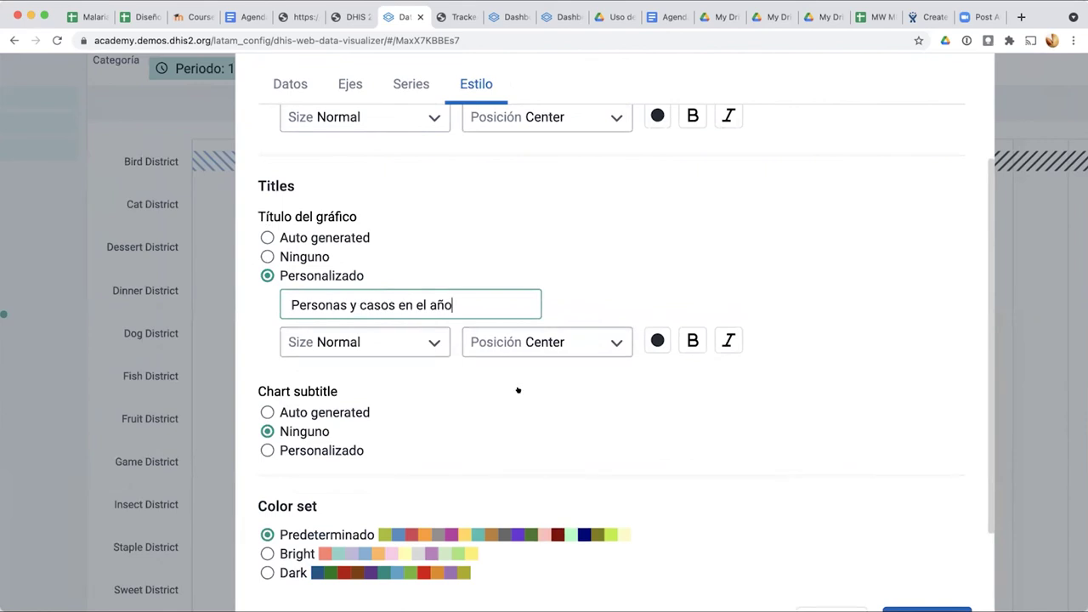
left_click(614, 340)
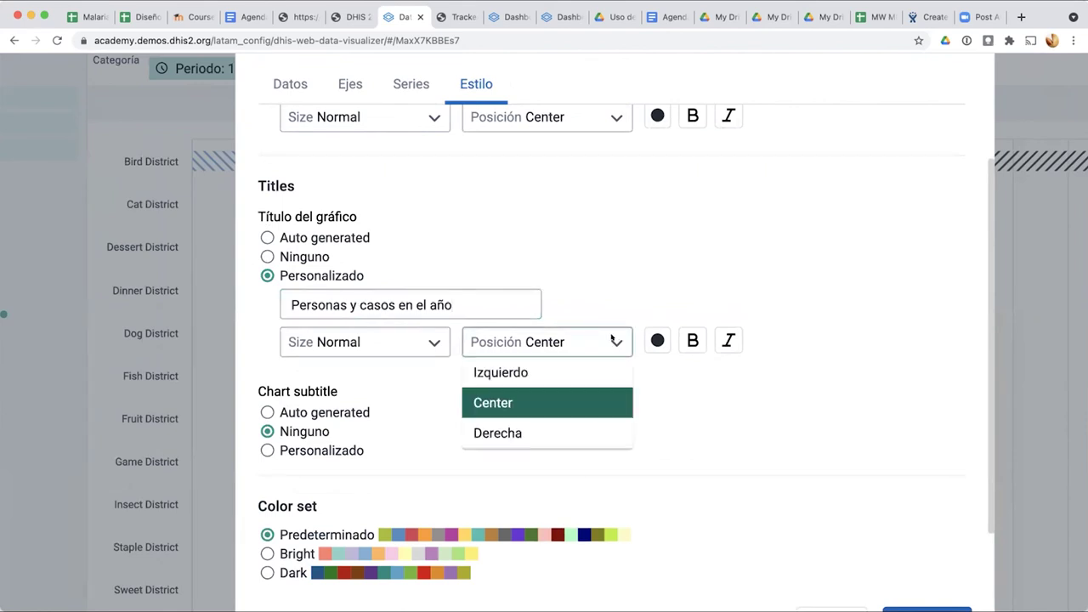
left_click(544, 372)
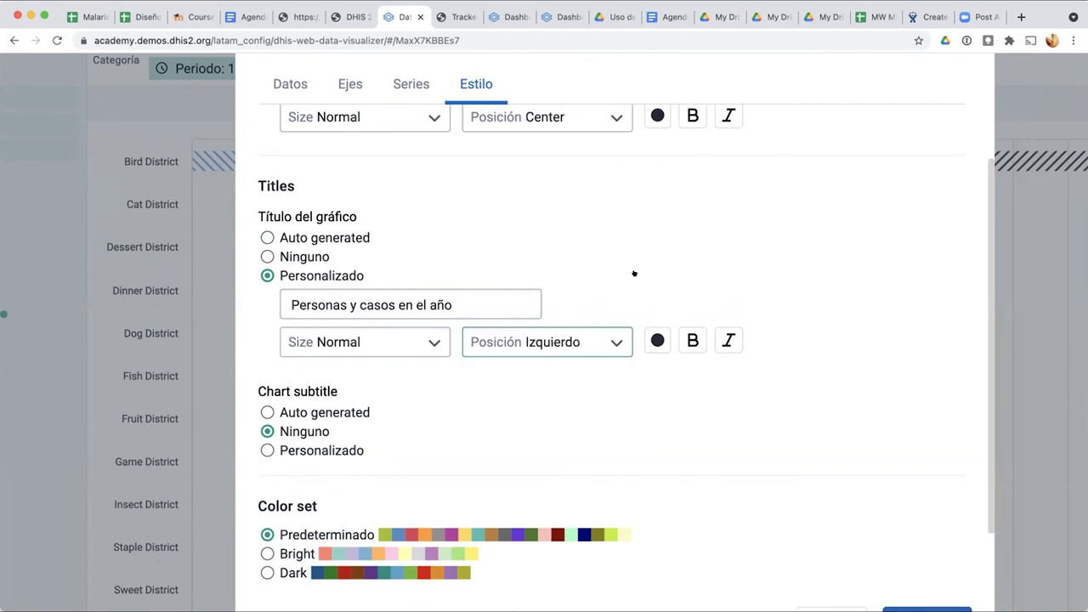
left_click(692, 340)
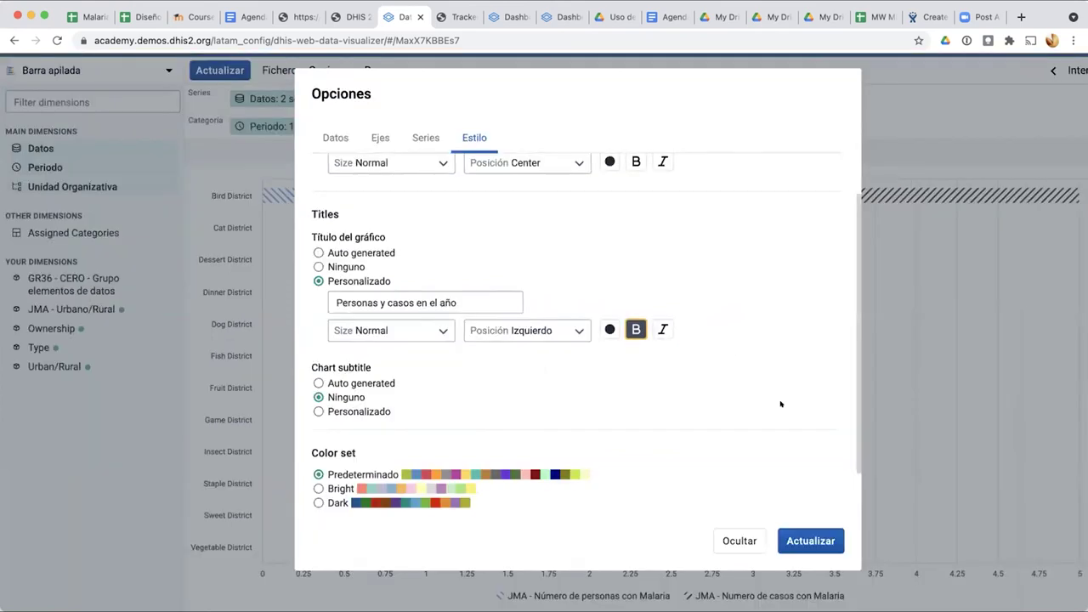
left_click(803, 542)
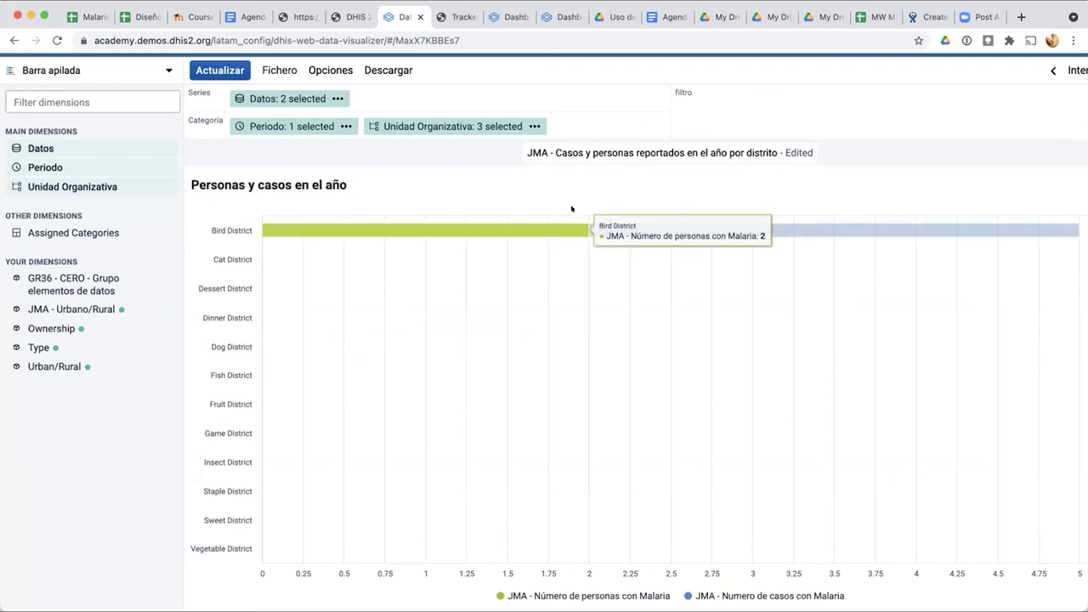
Step: Review the Estilo title and colour settings in Opciones and redraw the chart
left_click(329, 70)
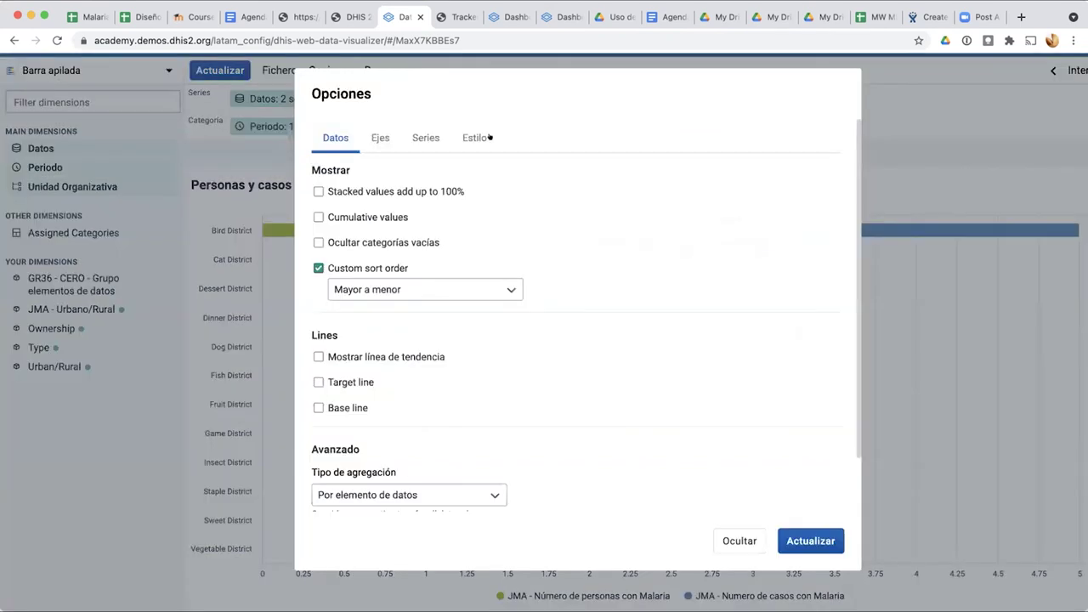
left_click(474, 137)
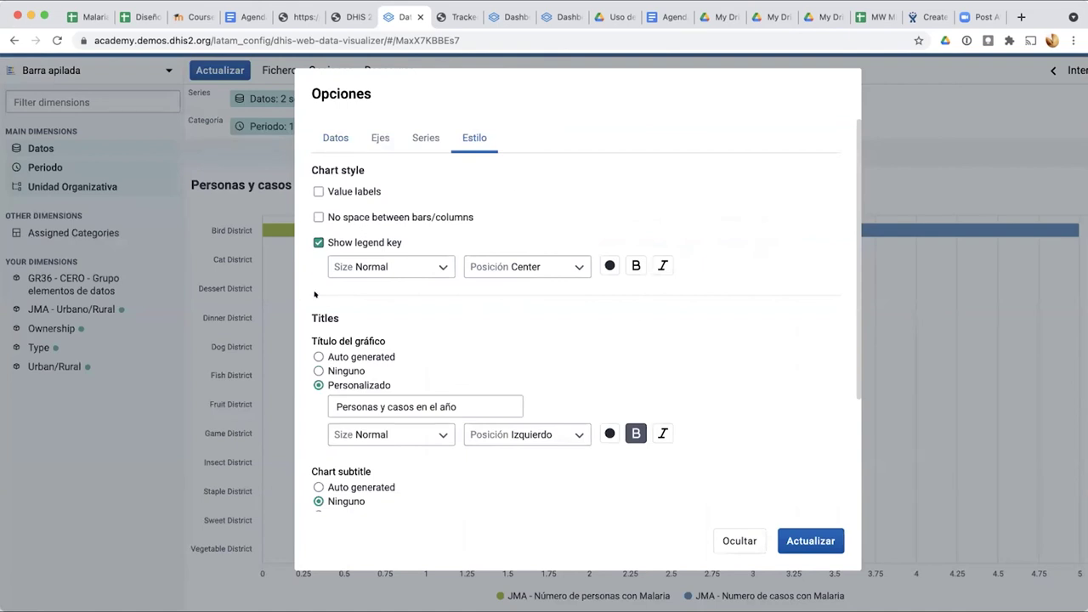
scroll(328, 382, "down", 3)
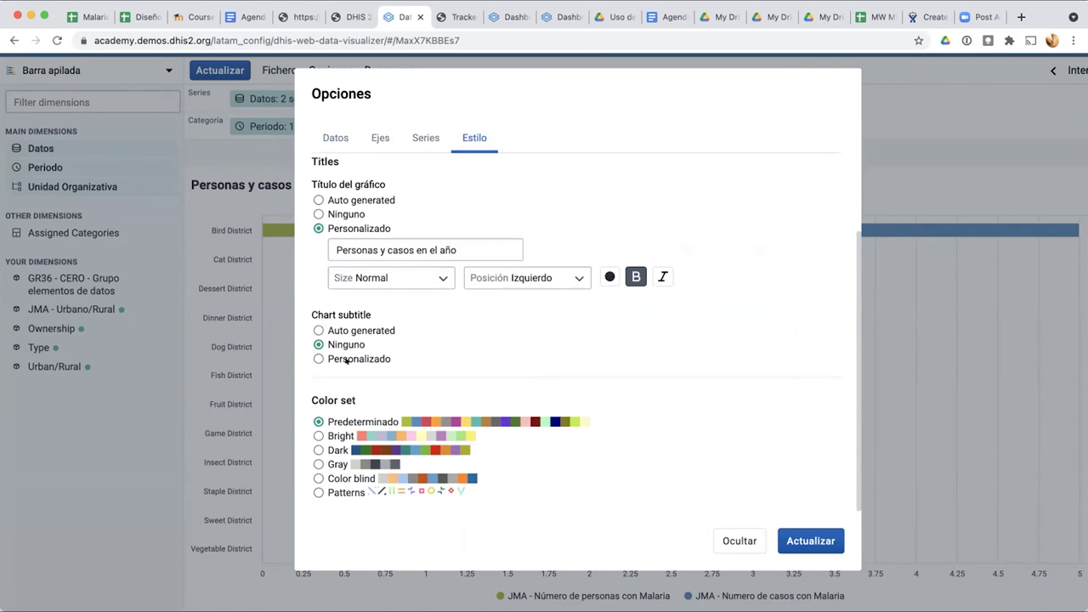
left_click(799, 535)
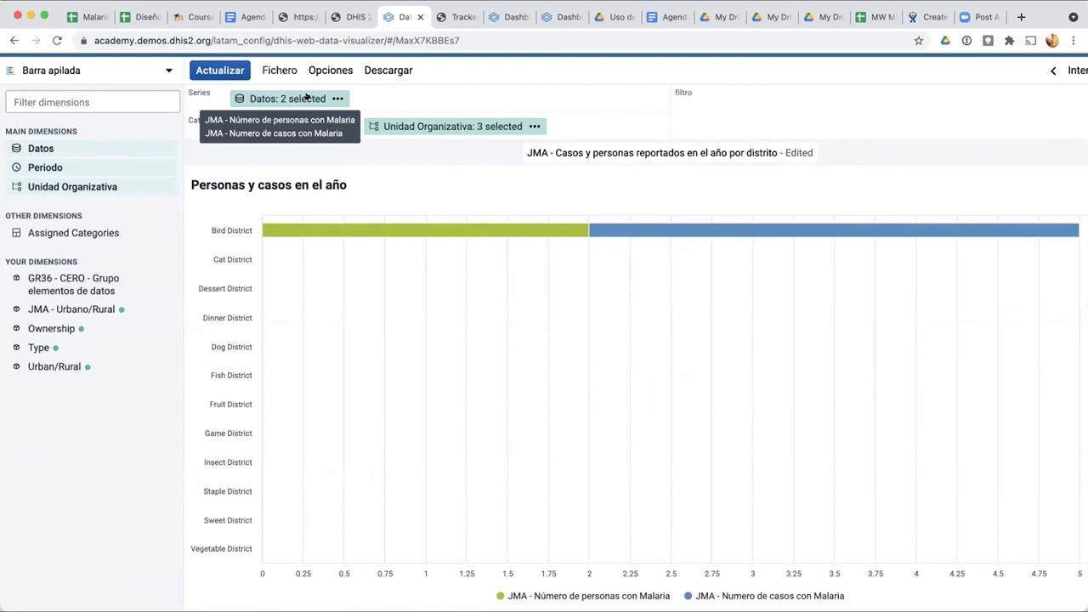
left_click(332, 70)
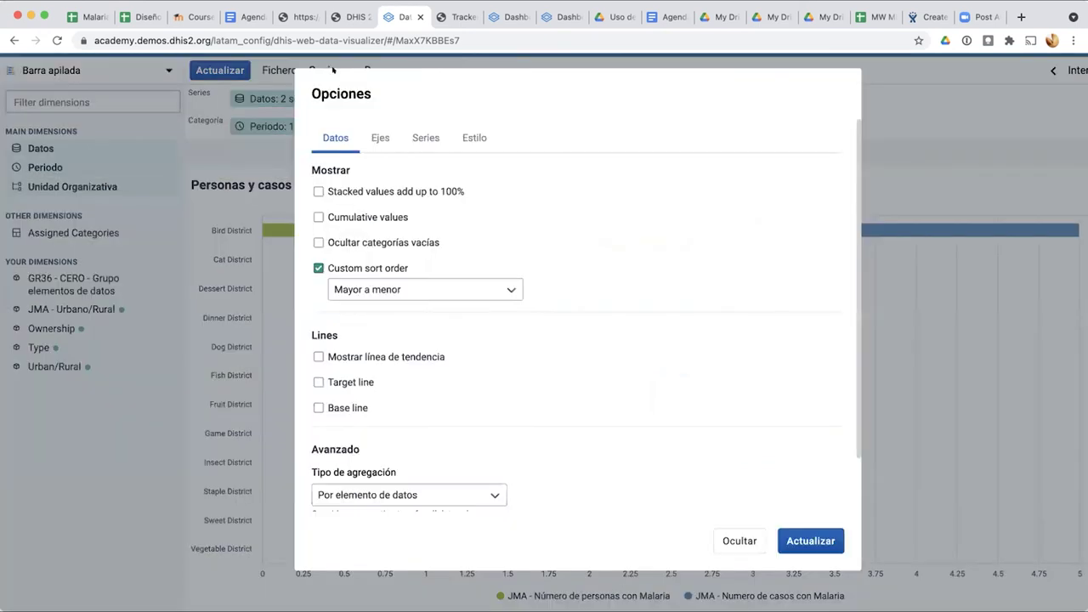
left_click(469, 137)
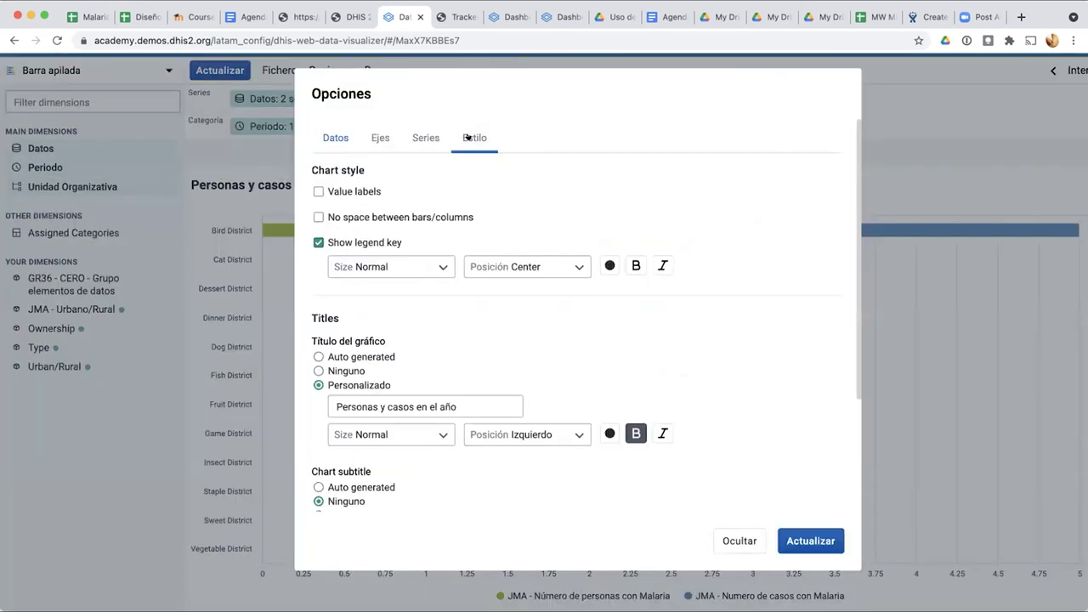
left_click(734, 540)
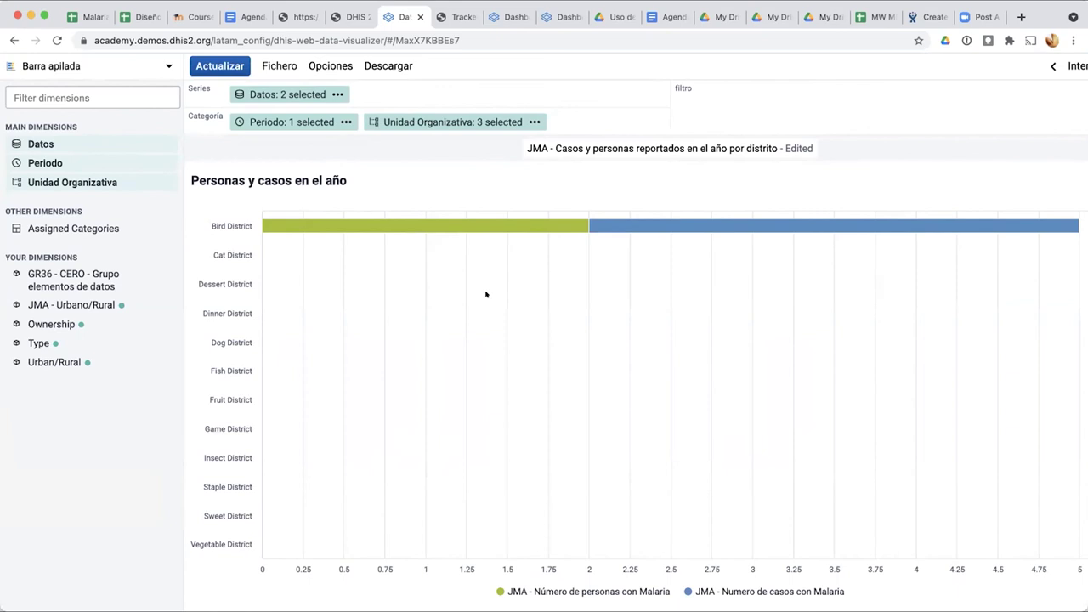
Step: Refresh the chart and save it with Fichero > Guardar
mouse_move(696, 223)
left_click(215, 73)
mouse_move(343, 230)
left_click(221, 66)
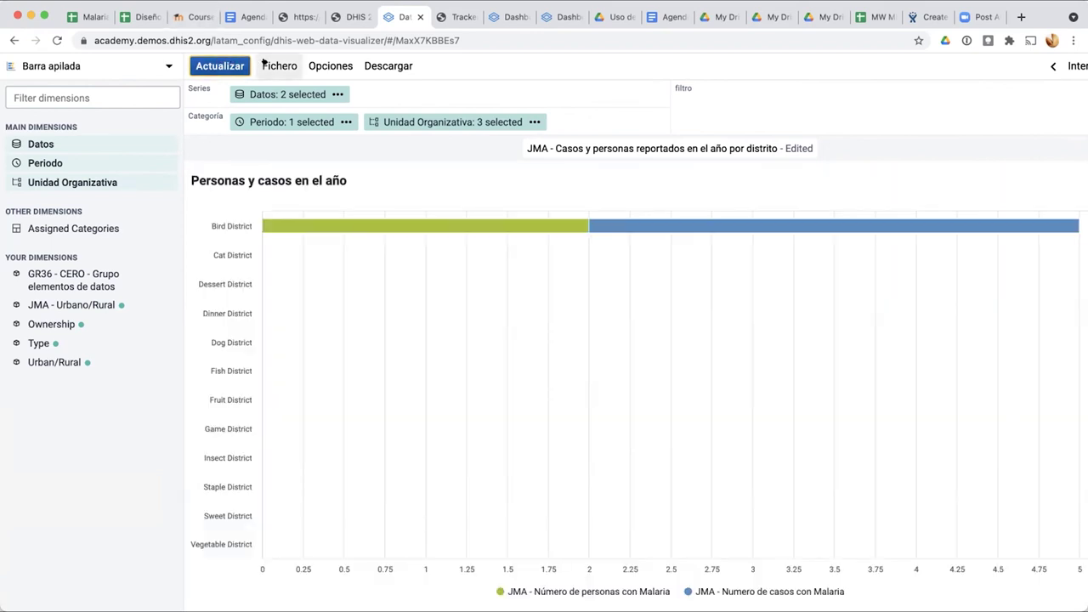
left_click(265, 64)
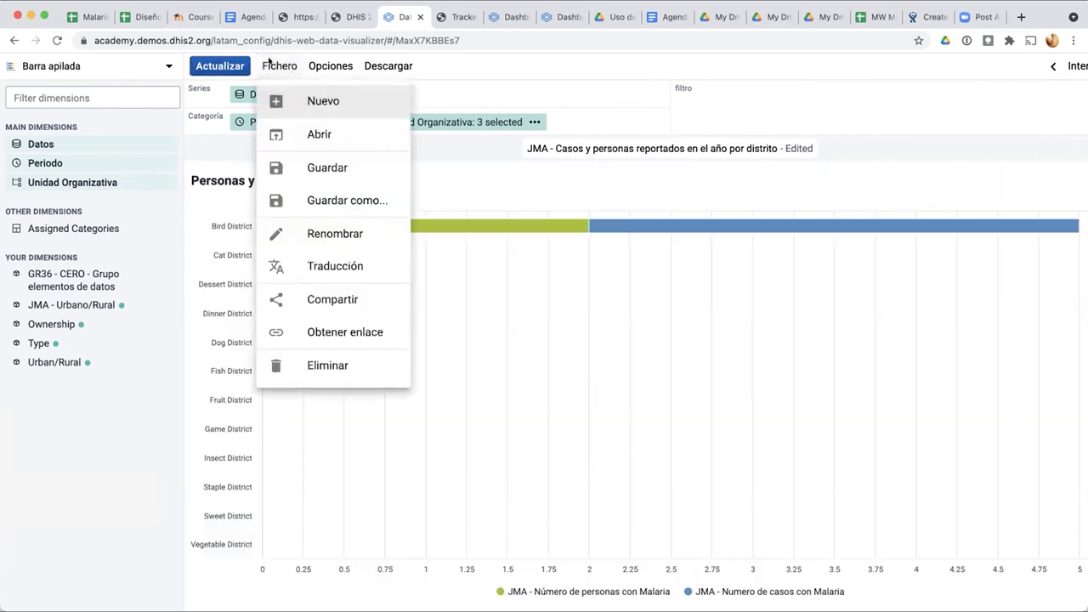
left_click(297, 163)
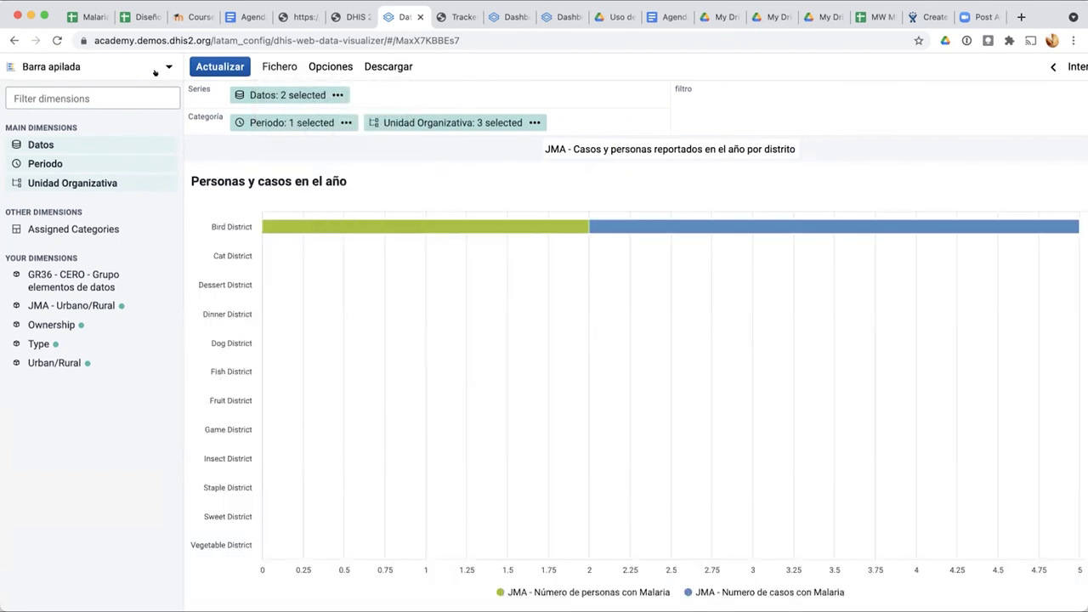
Step: Change the chart type to Línea and redraw it as a line chart
mouse_move(240, 93)
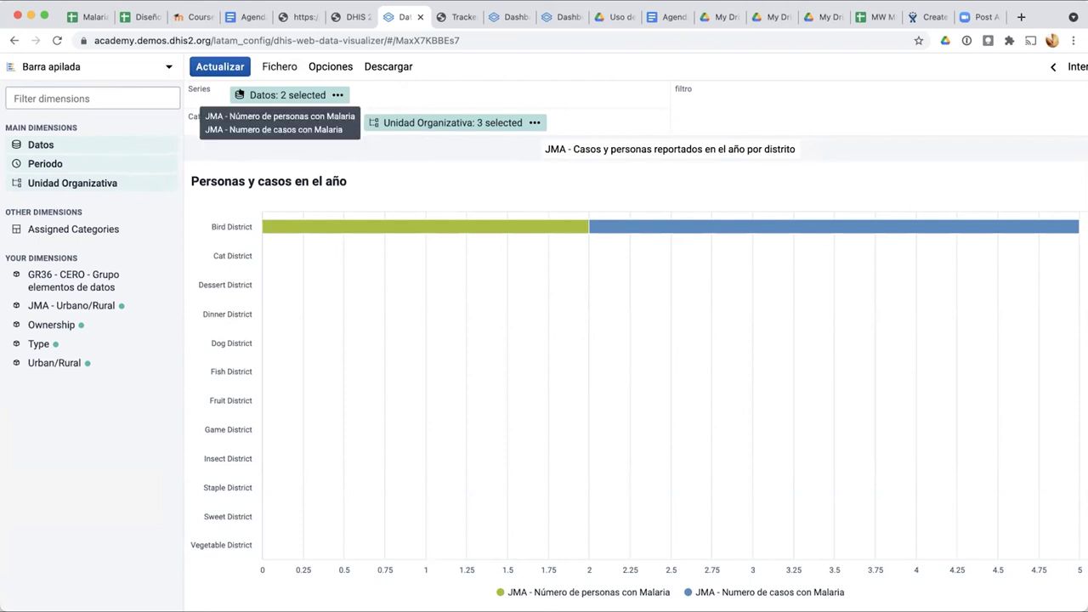
left_click(155, 67)
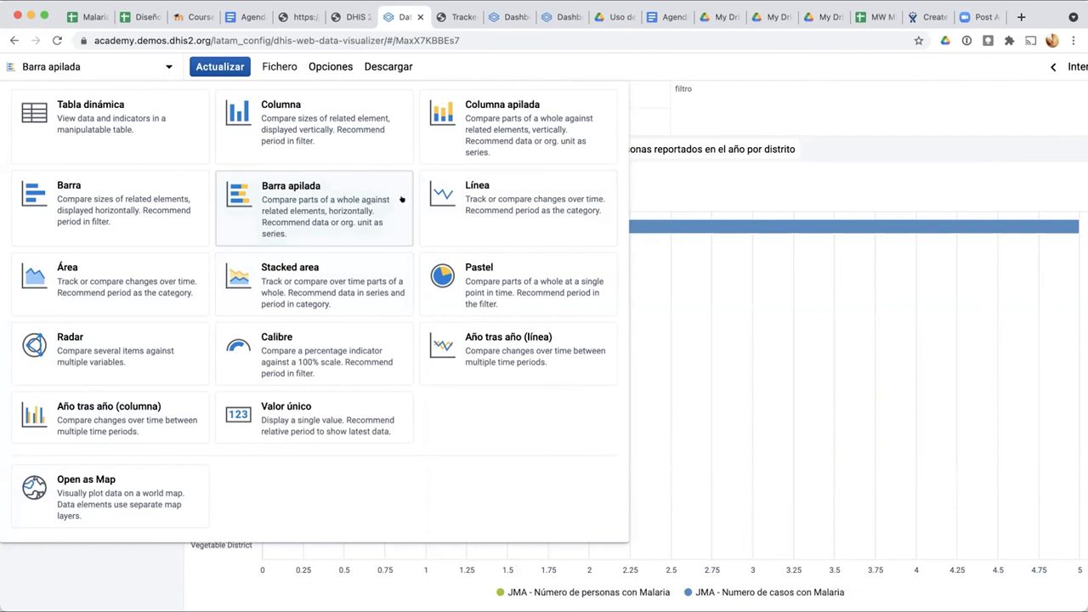
left_click(474, 200)
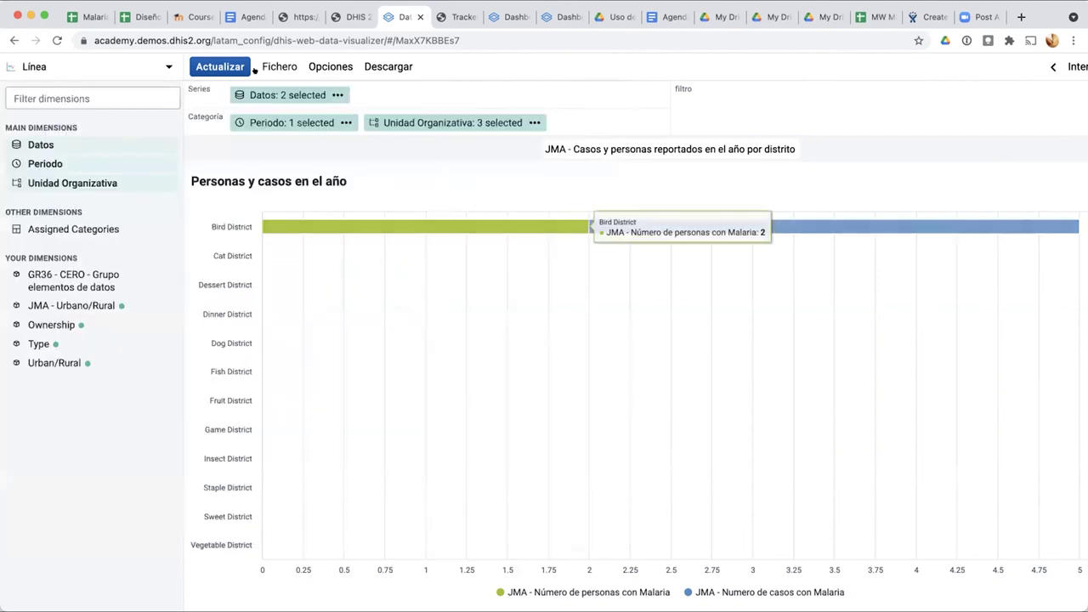
left_click(223, 67)
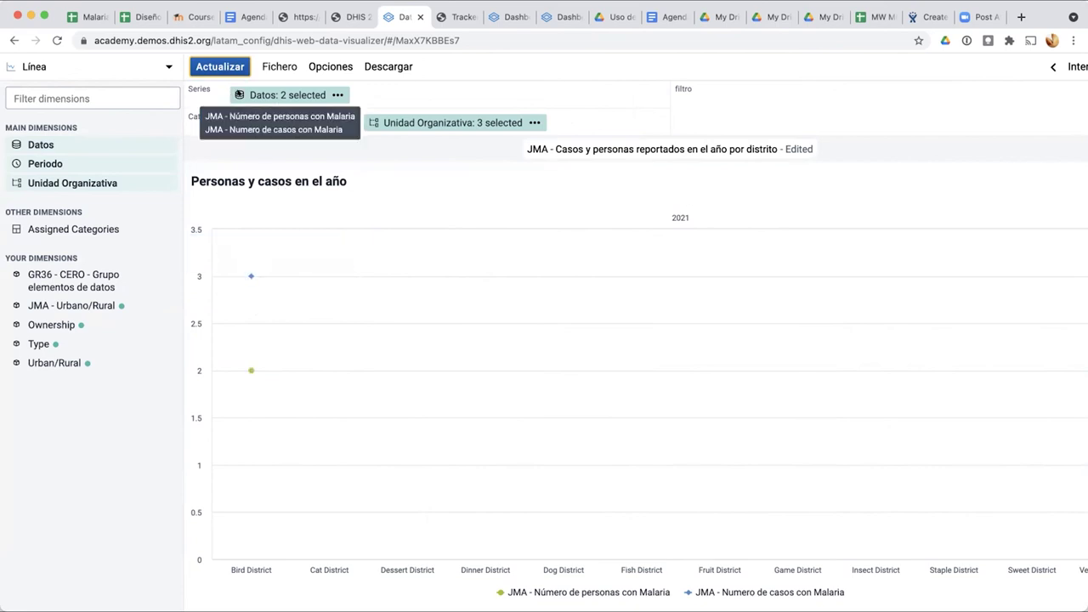
left_click(284, 95)
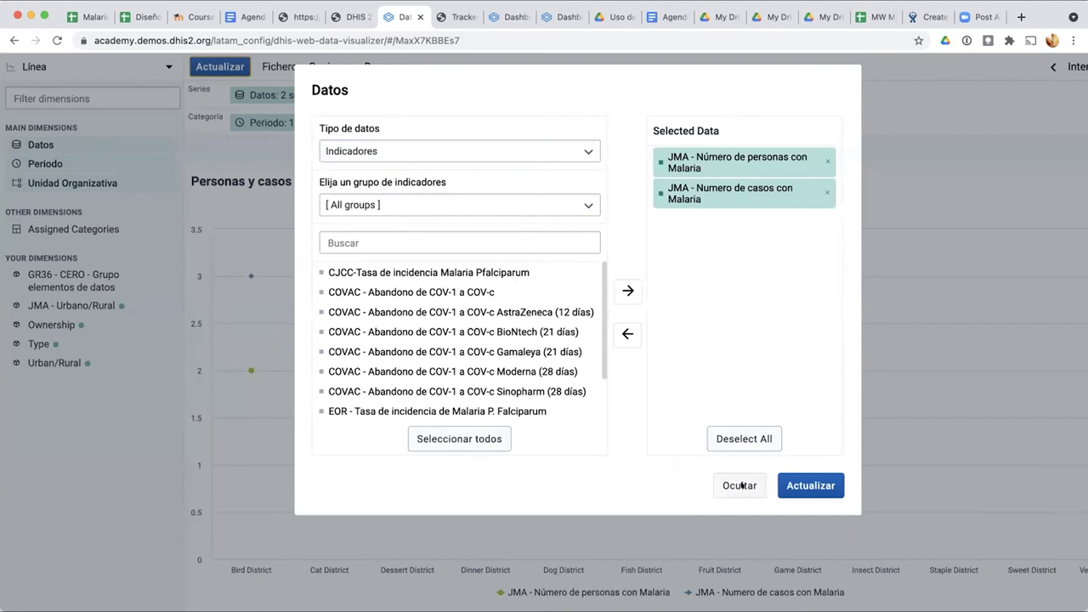
Step: In Opciones > Series, make persons with malaria columns on Axis 2 and update the chart
left_click(740, 486)
left_click(330, 66)
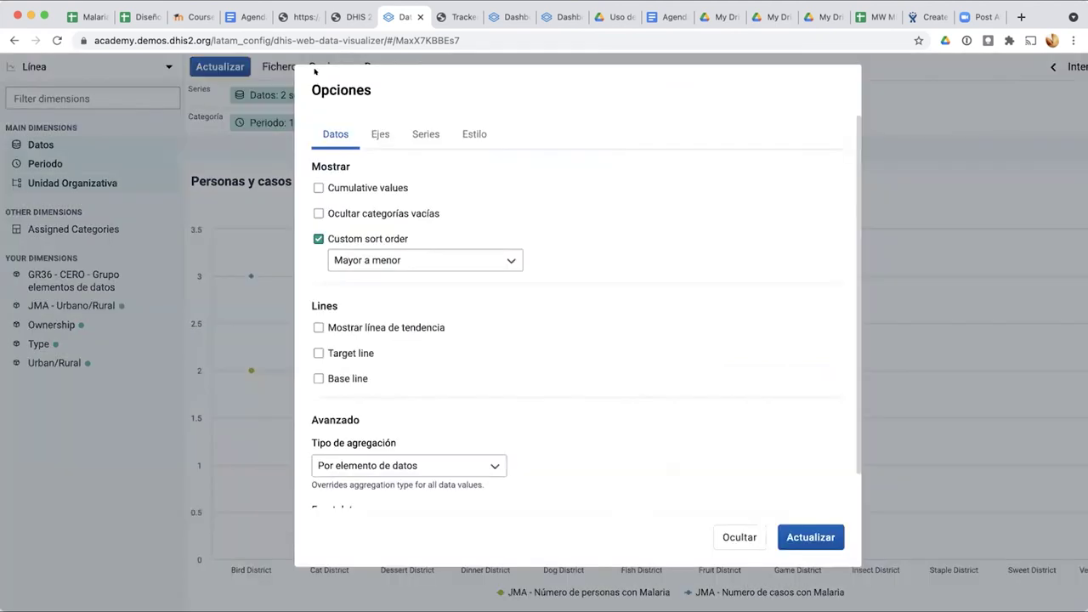
left_click(381, 132)
left_click(415, 131)
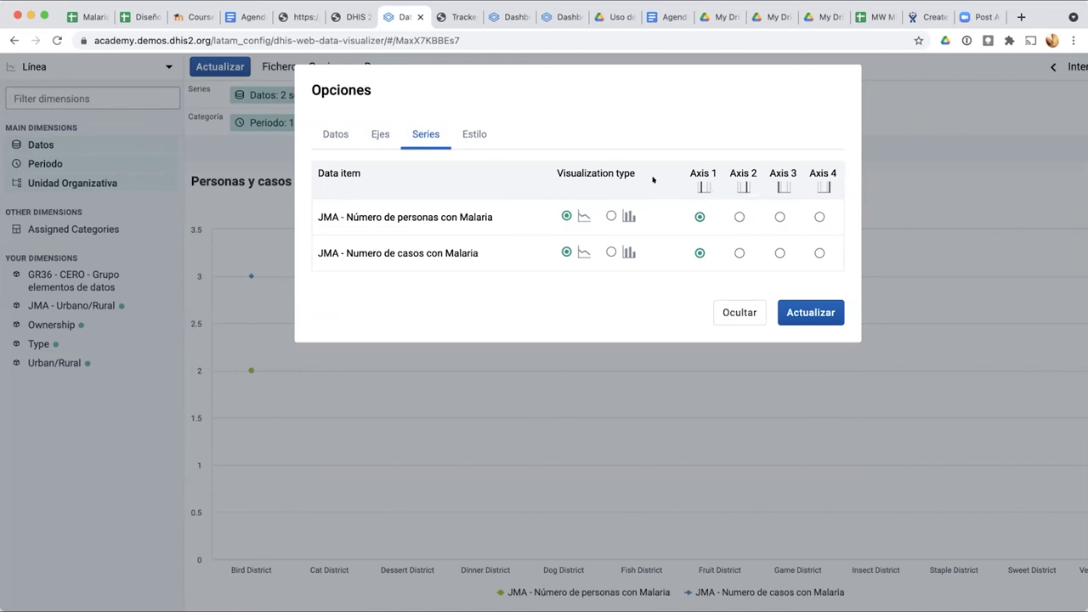
left_click(737, 216)
left_click(610, 216)
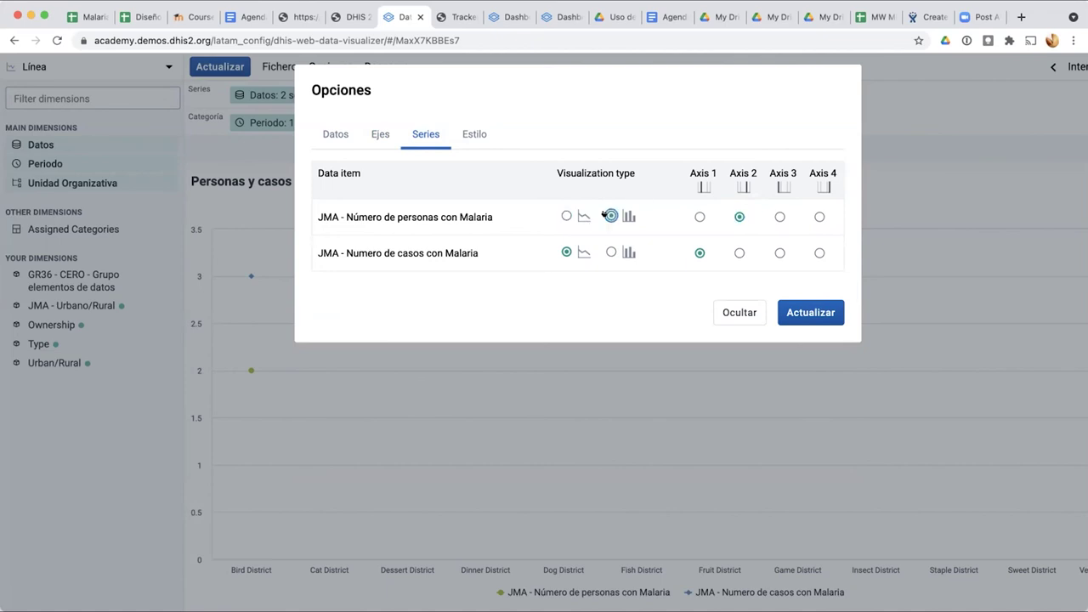
left_click(698, 216)
left_click(737, 216)
left_click(787, 314)
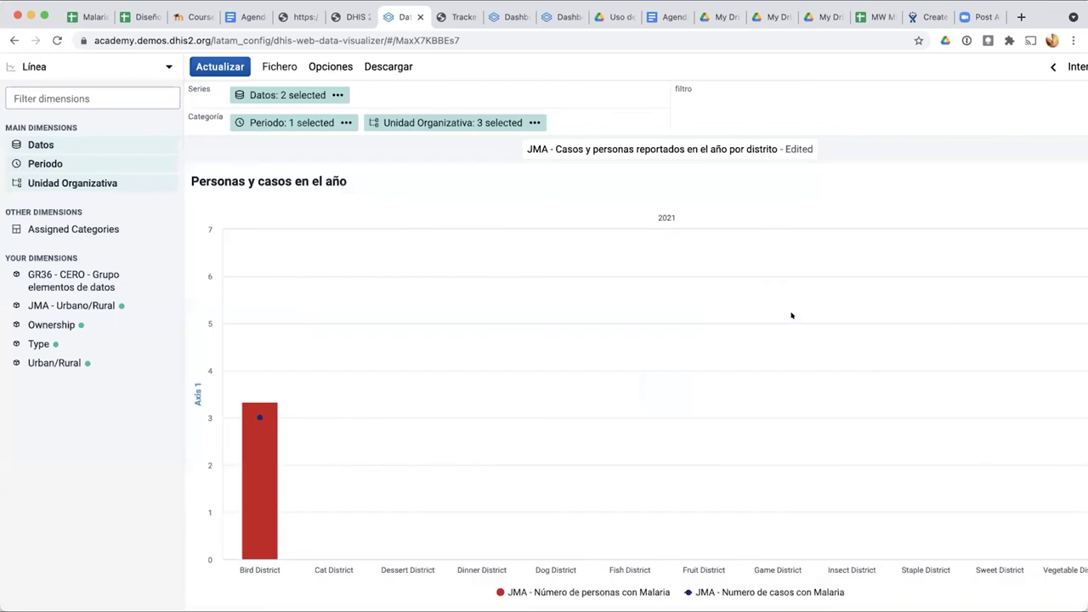
scroll(790, 316, "right", 2)
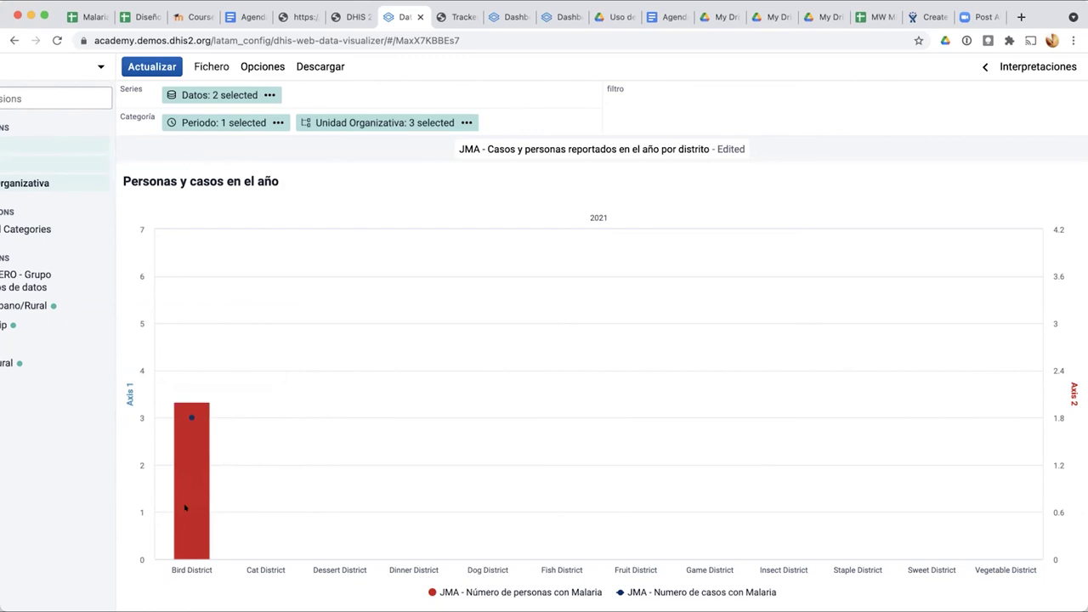
mouse_move(192, 417)
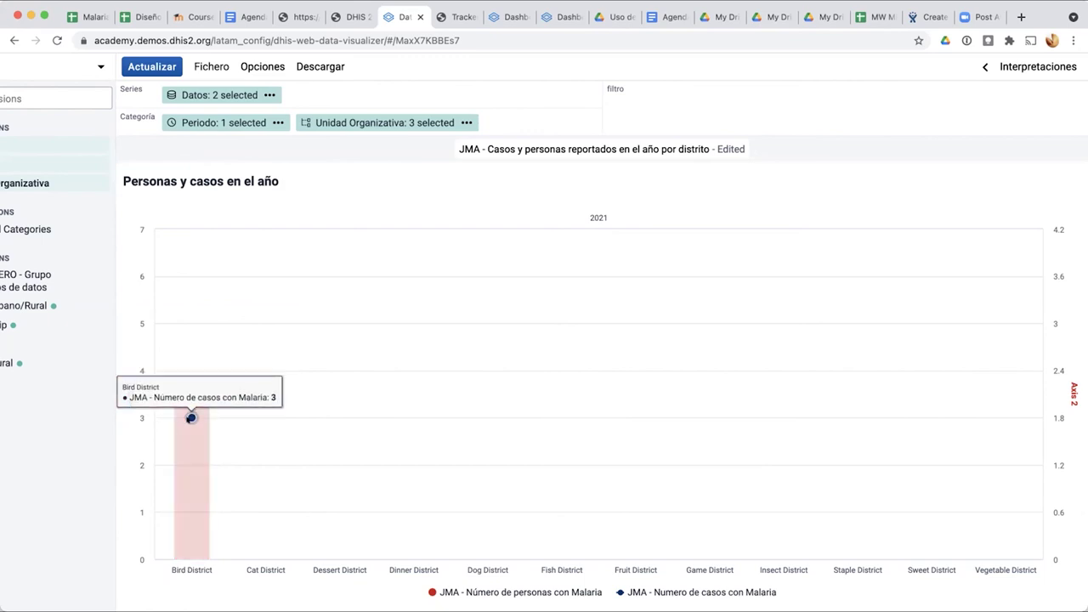
mouse_move(187, 493)
left_click(549, 590)
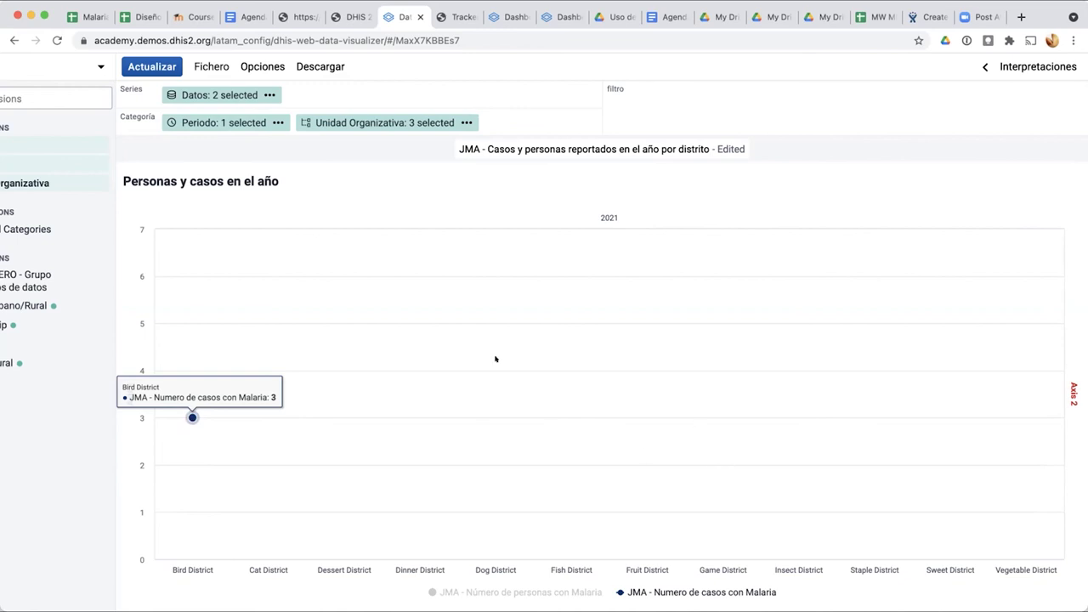
left_click(491, 591)
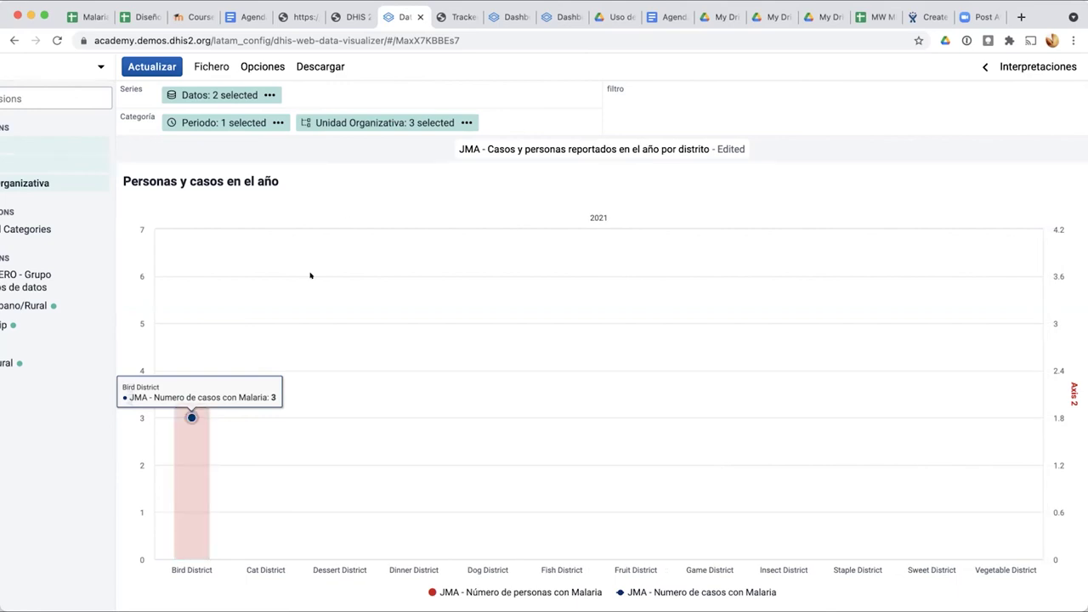
Step: Reapply the Ejes and Series options, then bring up the Periodo selection
left_click(261, 66)
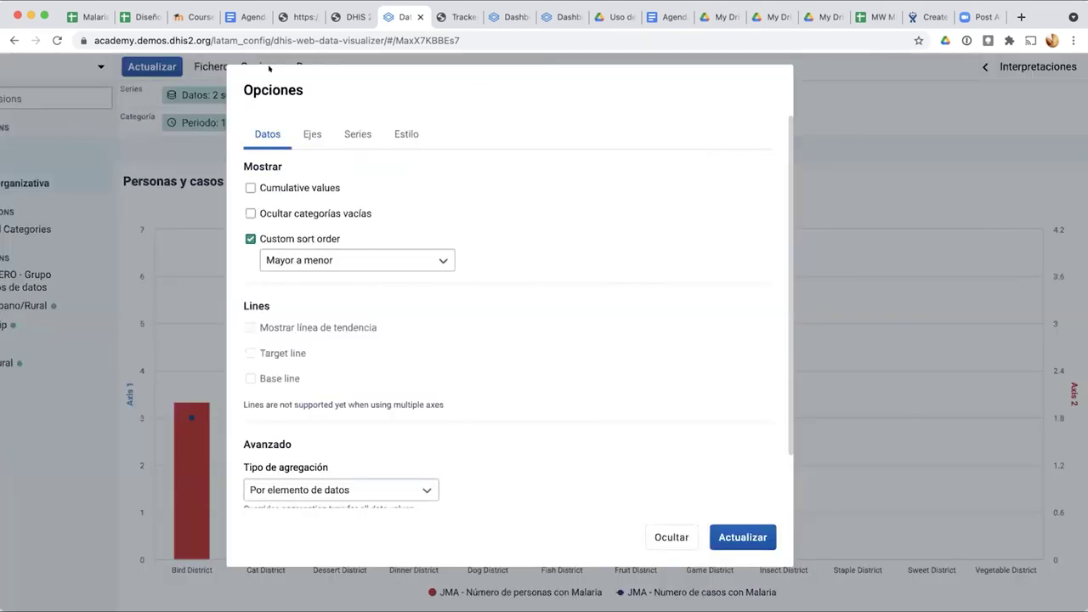
left_click(306, 129)
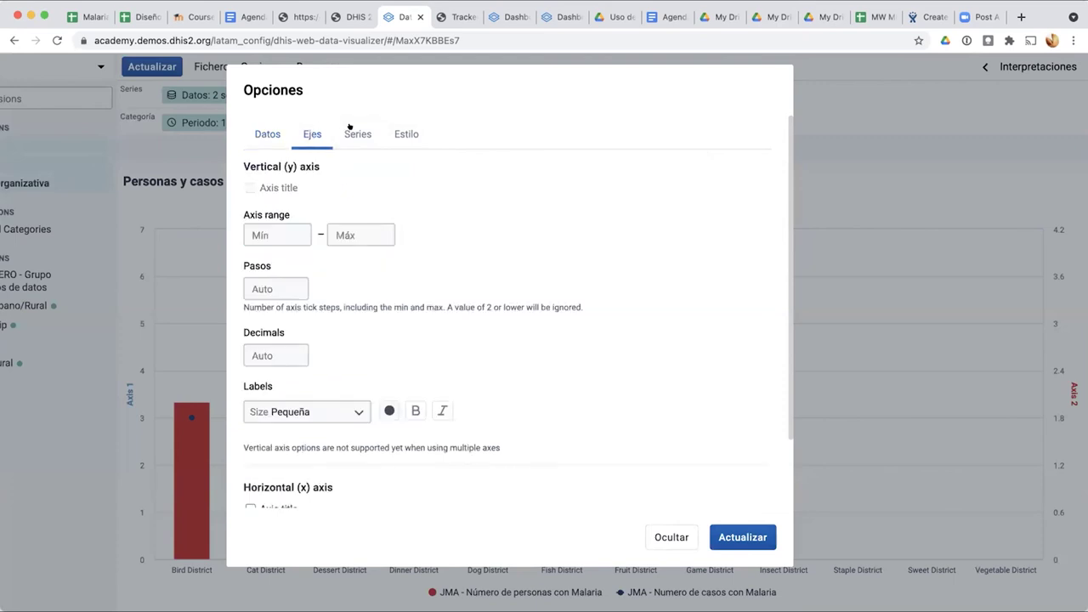
left_click(357, 134)
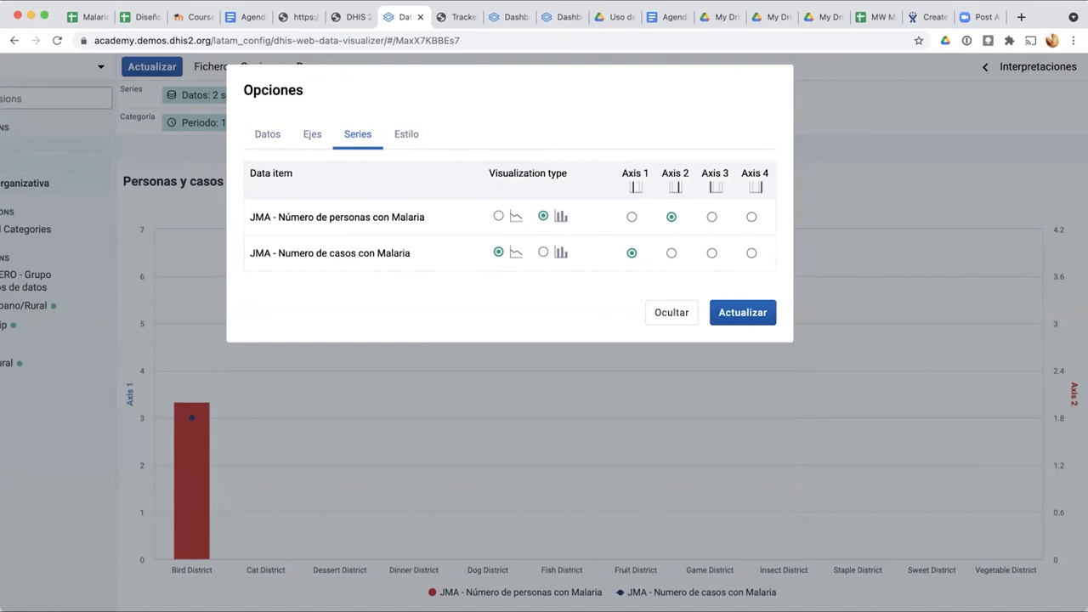
left_click(725, 308)
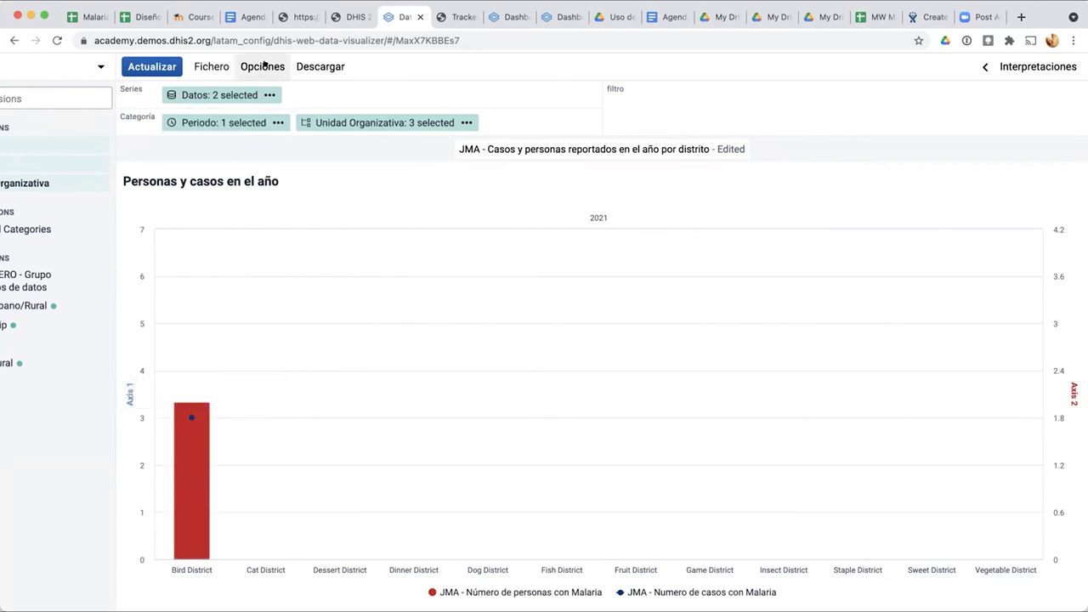
left_click(228, 119)
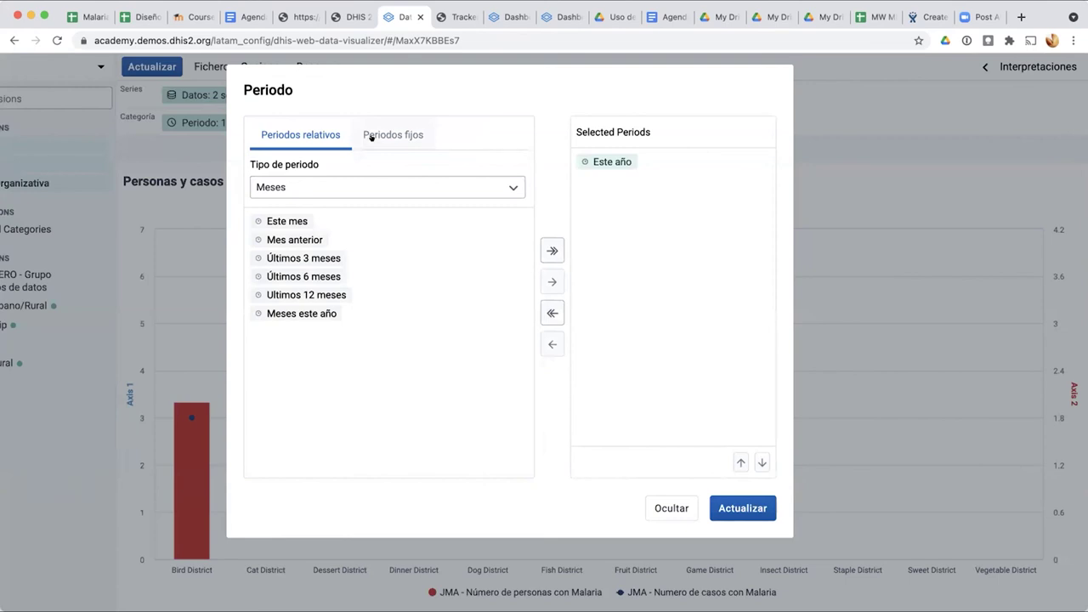
Step: Add the fixed Anual period 2020 alongside Este año and update the chart
left_click(372, 138)
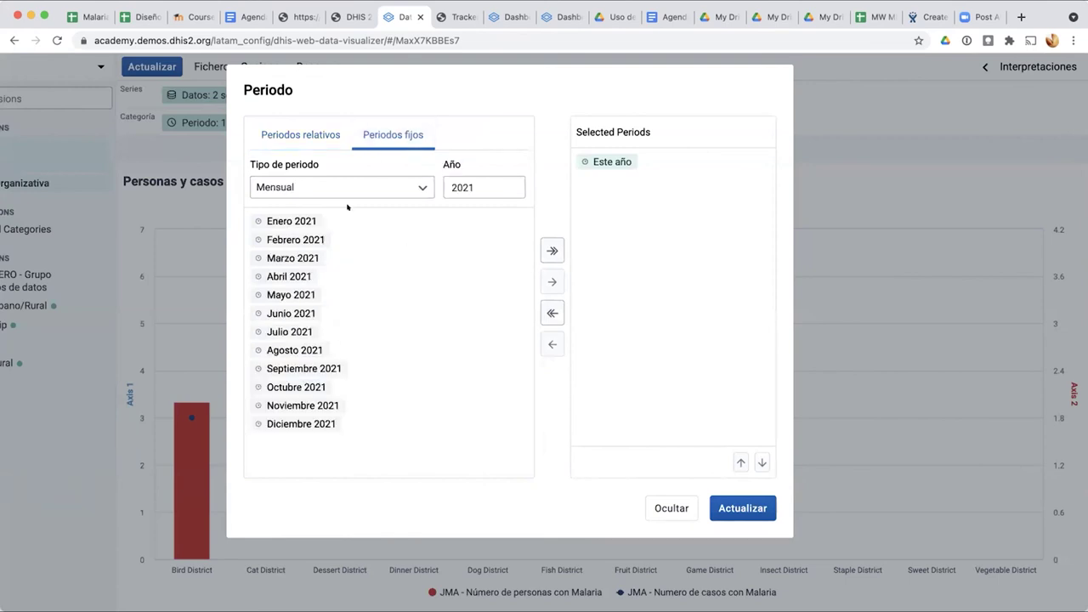
left_click(367, 188)
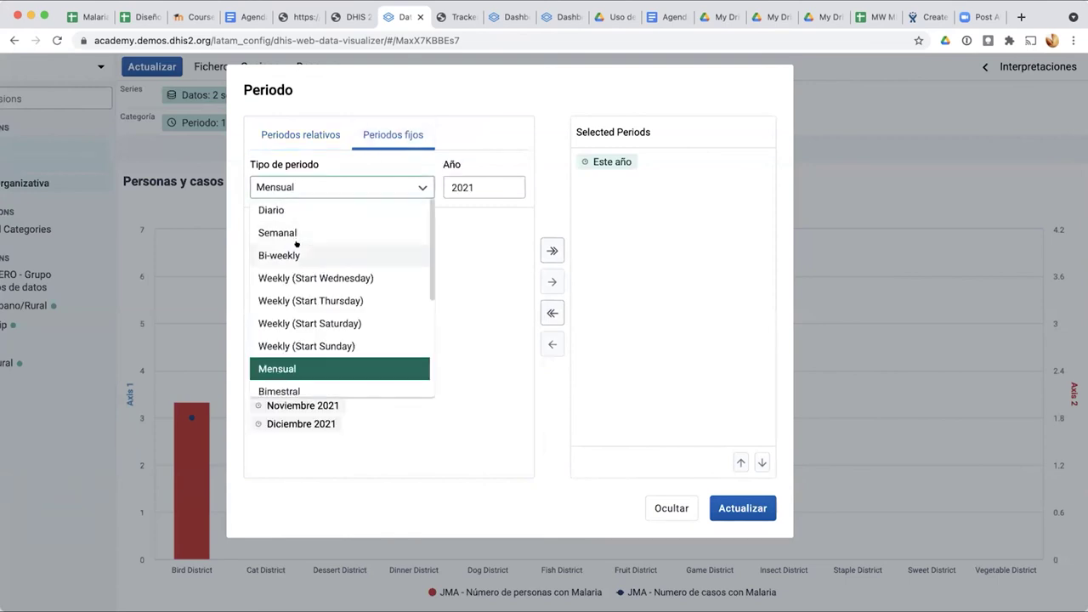
scroll(314, 276, "down", 1)
scroll(314, 276, "down", 2)
scroll(314, 276, "down", 3)
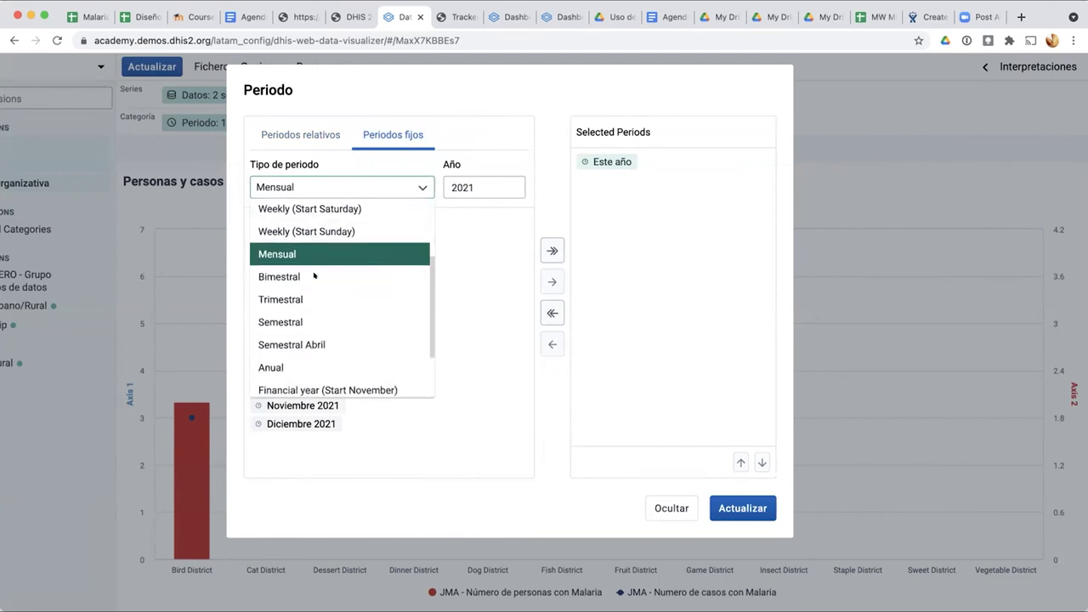
scroll(314, 276, "down", 1)
left_click(315, 294)
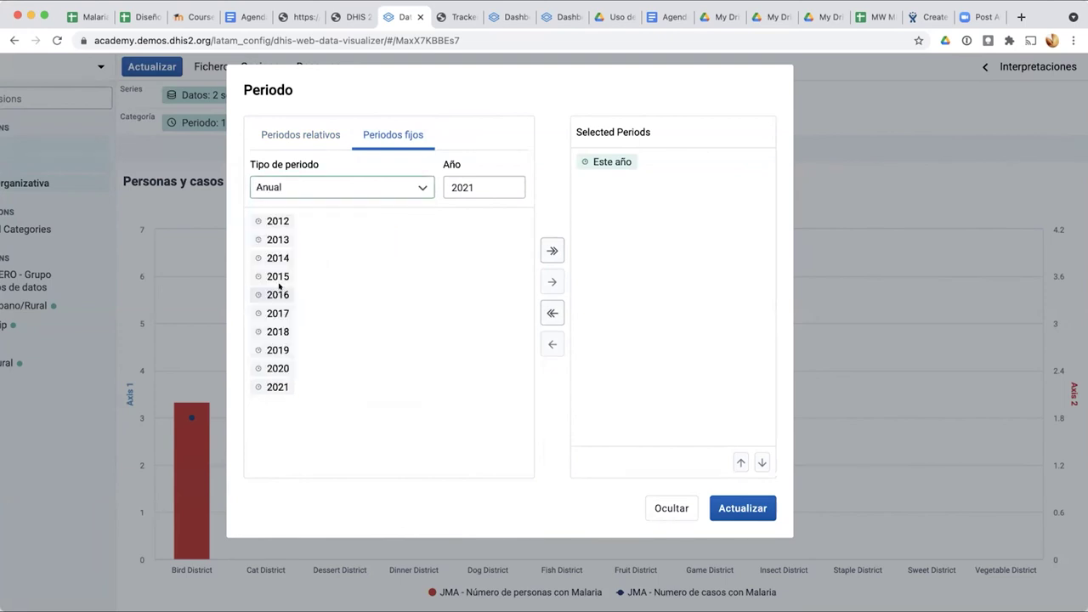
left_click(274, 369)
left_click(551, 282)
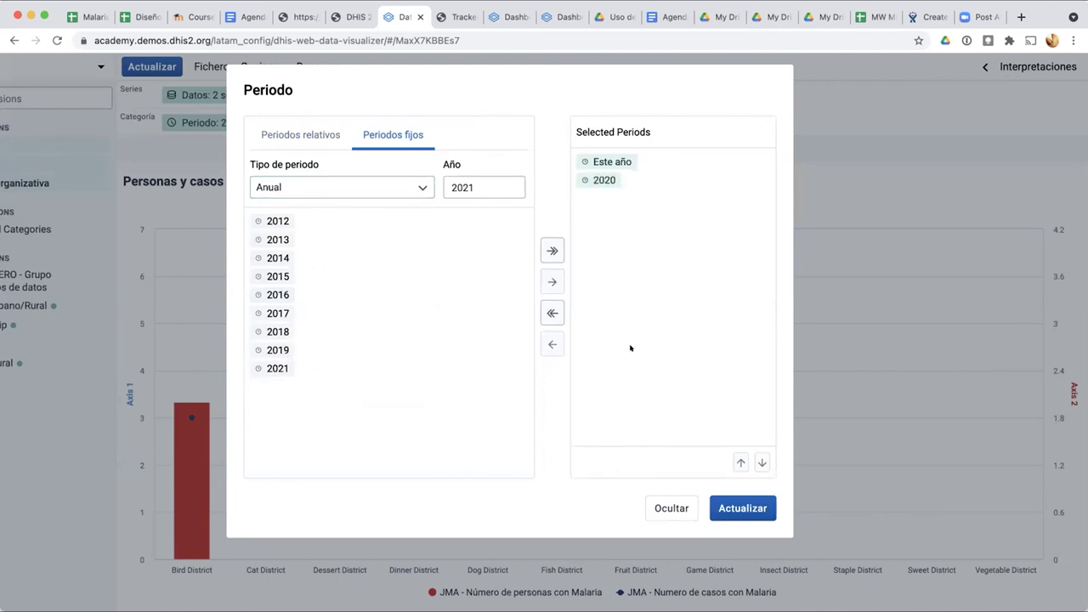
left_click(742, 509)
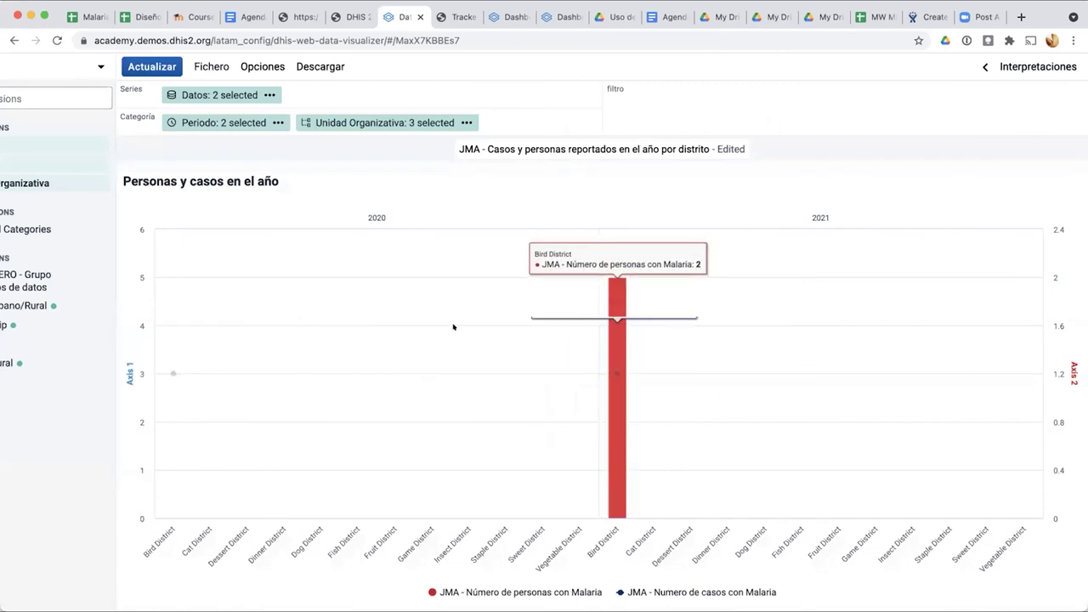
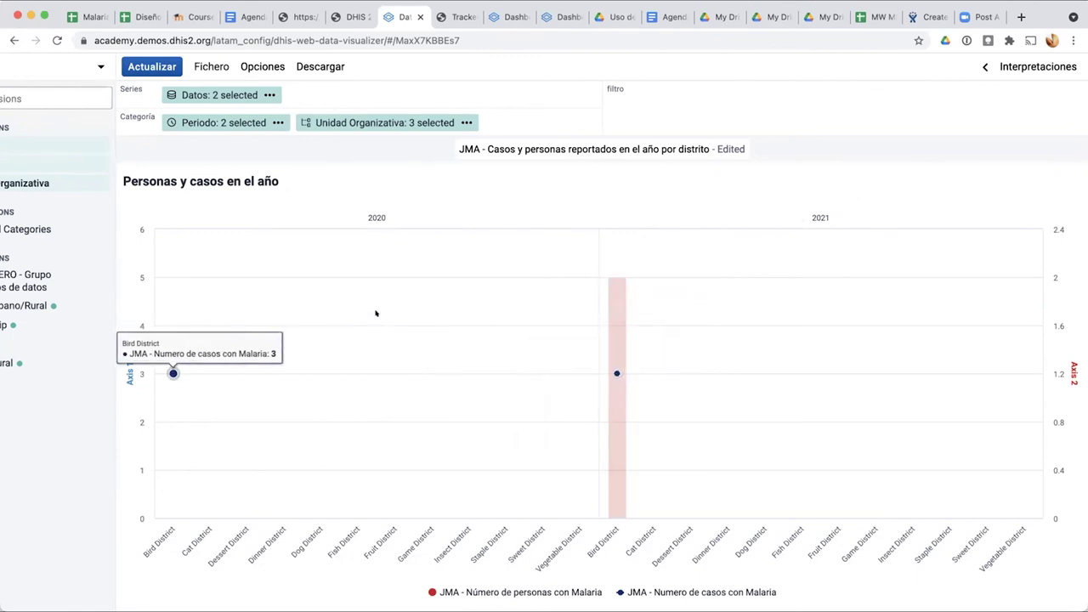
Step: Review the per-series chart types in Opciones > Series, then bring up the visualization type list
left_click(264, 66)
left_click(357, 135)
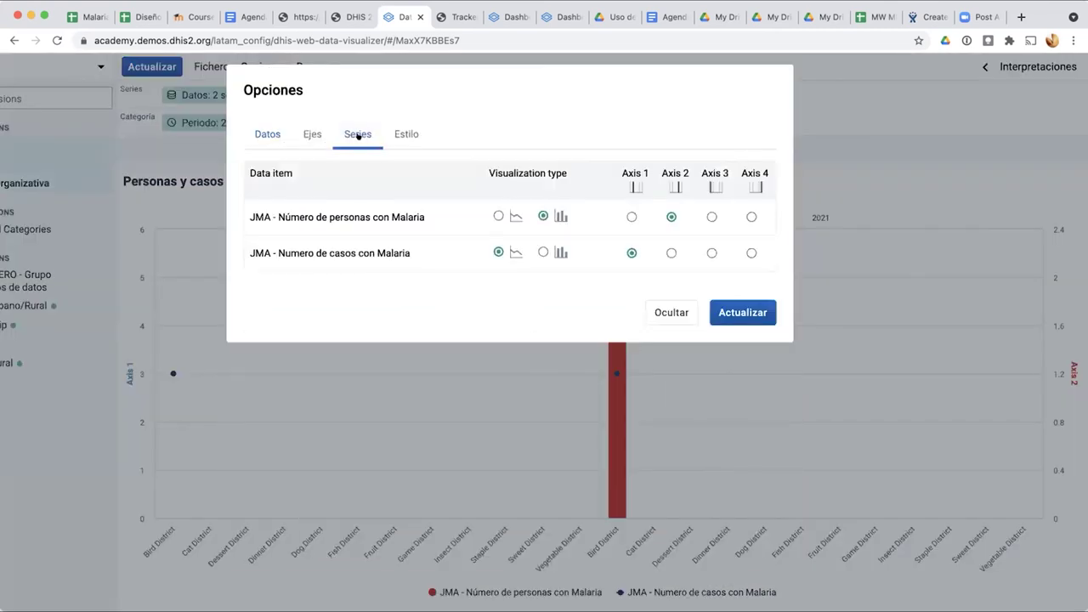
left_click(677, 311)
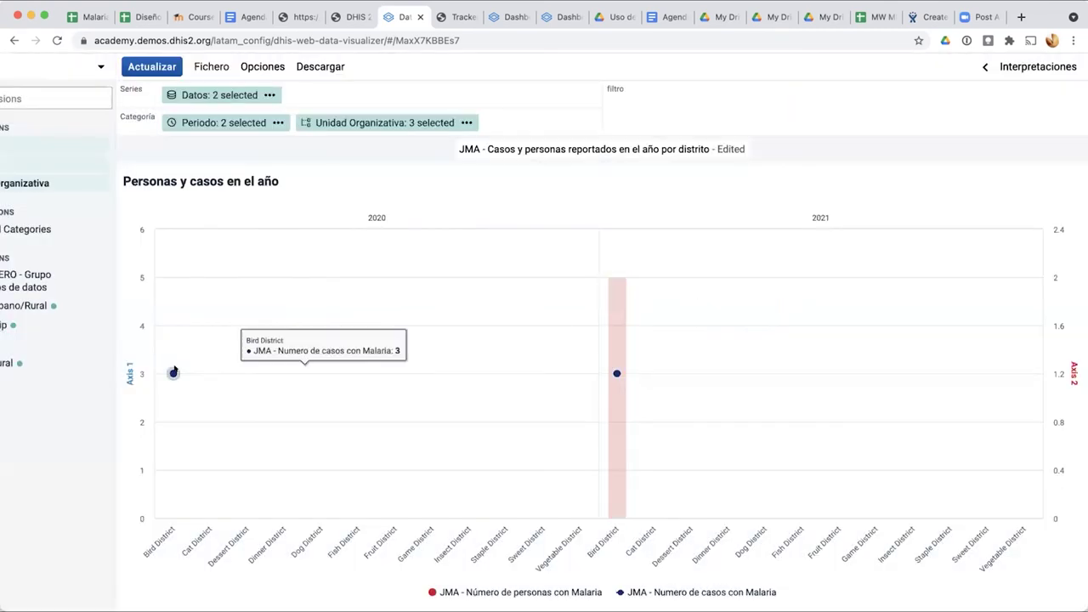
scroll(173, 371, "left", 3)
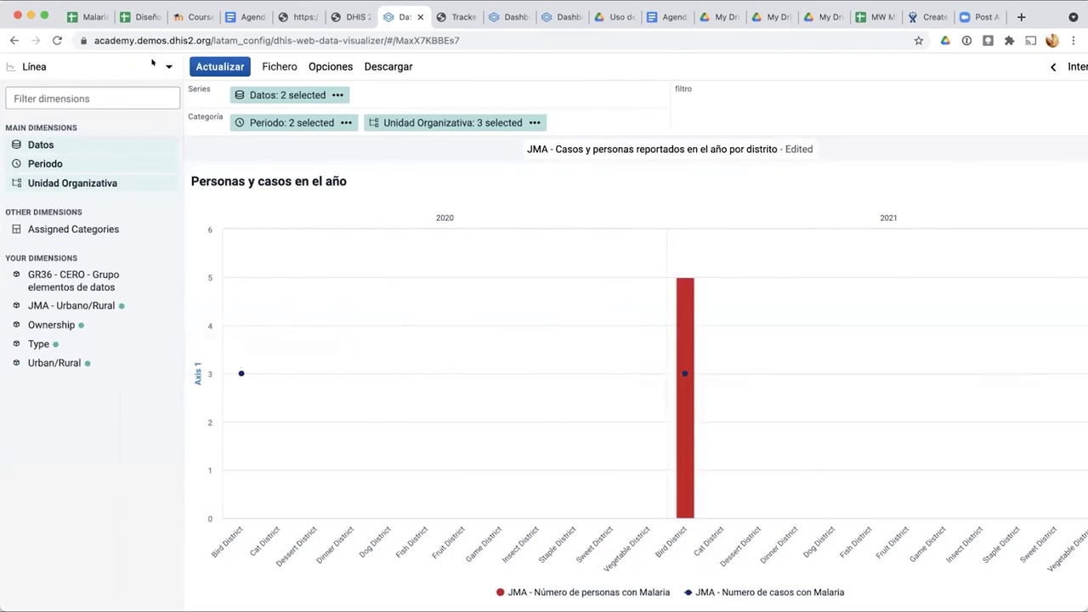
left_click(153, 62)
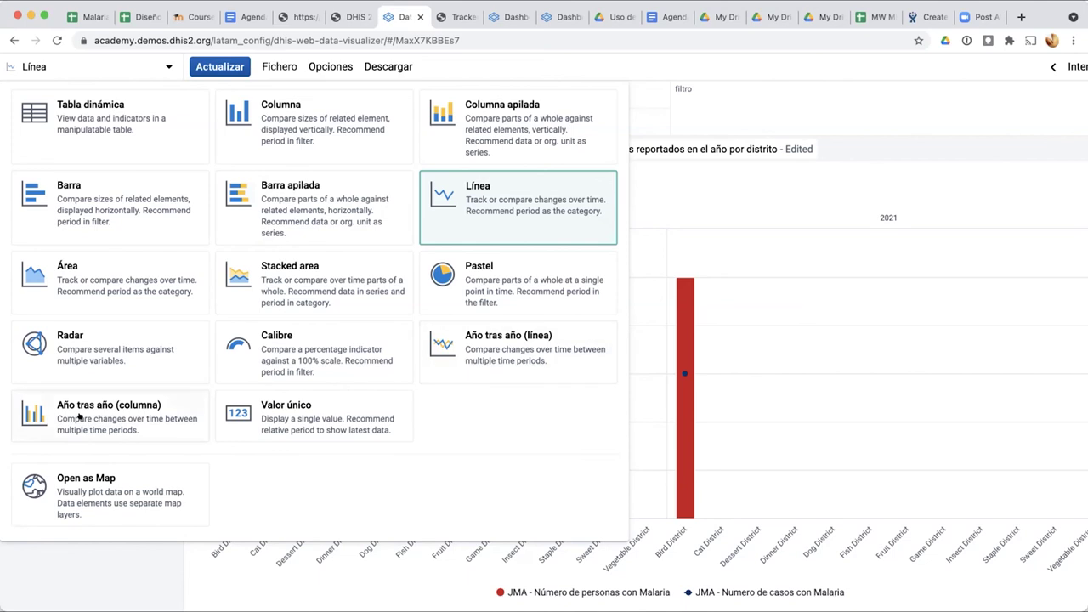
Step: Switch the chart to Año tras año (línea) with Este año as the series year
left_click(518, 346)
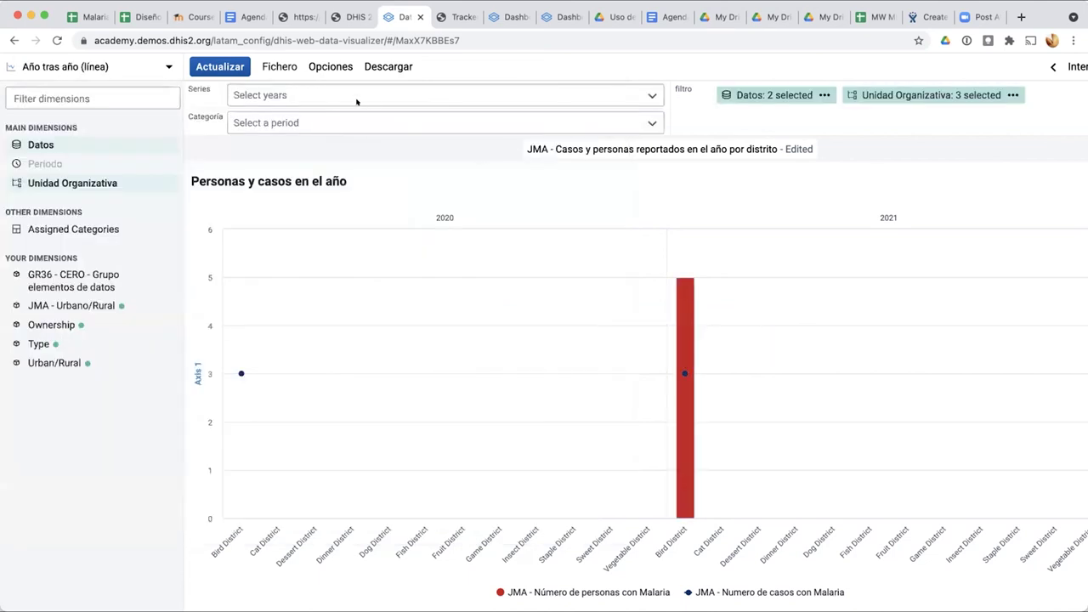
left_click(257, 94)
left_click(257, 94)
left_click(257, 95)
left_click(255, 119)
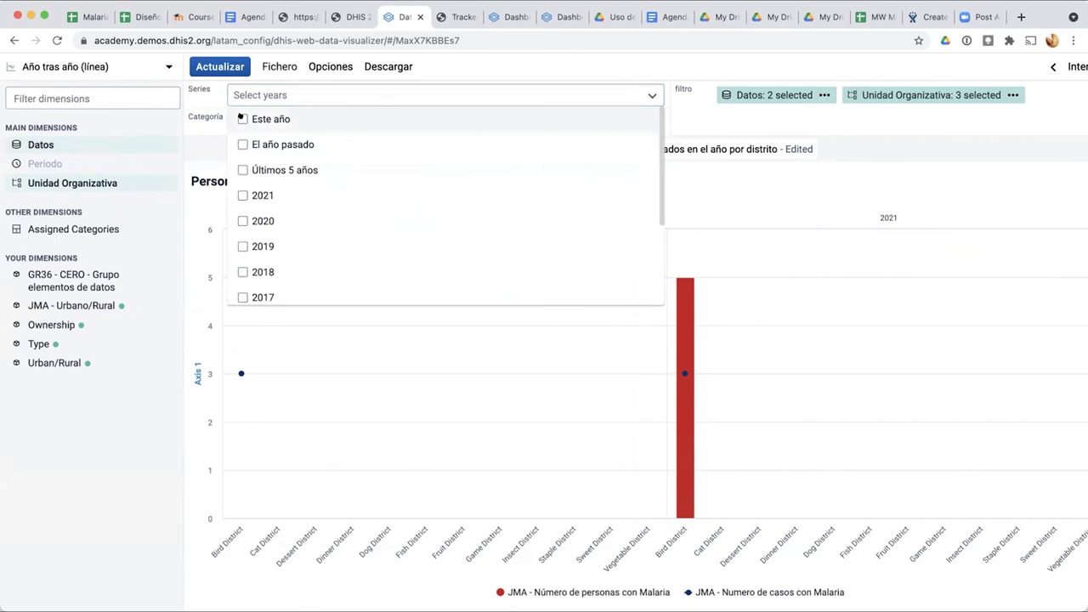
left_click(707, 104)
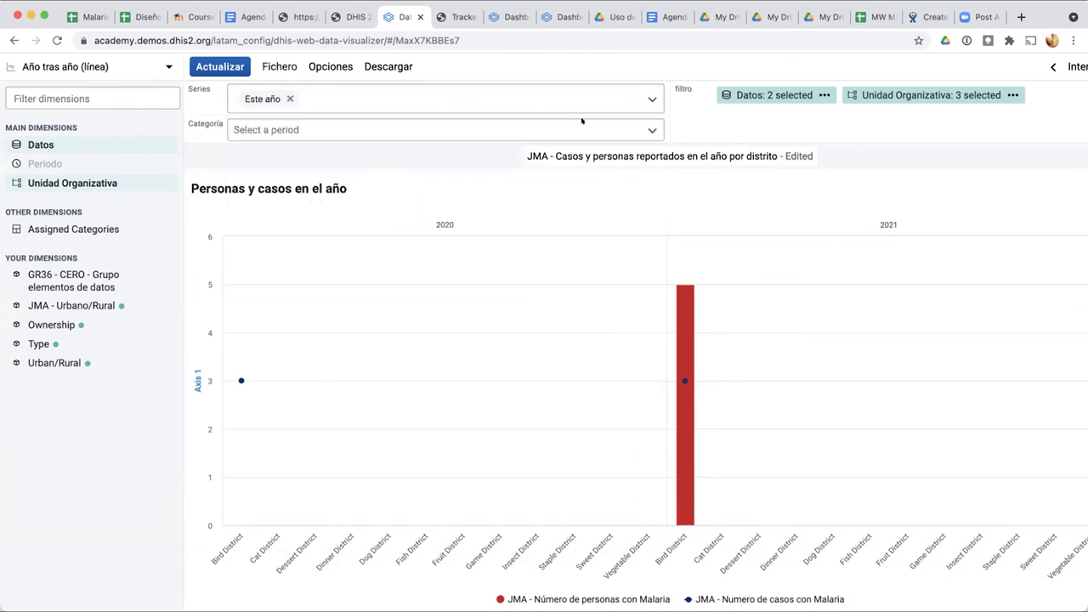
Step: Set the category period to Últimos 2 semestres and refresh the chart
left_click(529, 127)
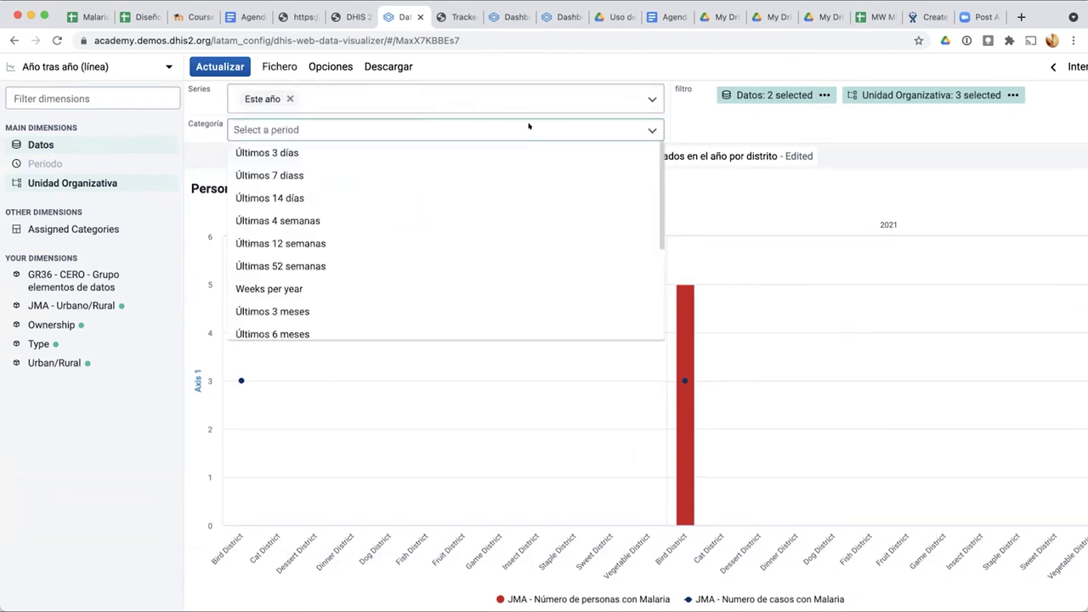
scroll(468, 224, "down", 5)
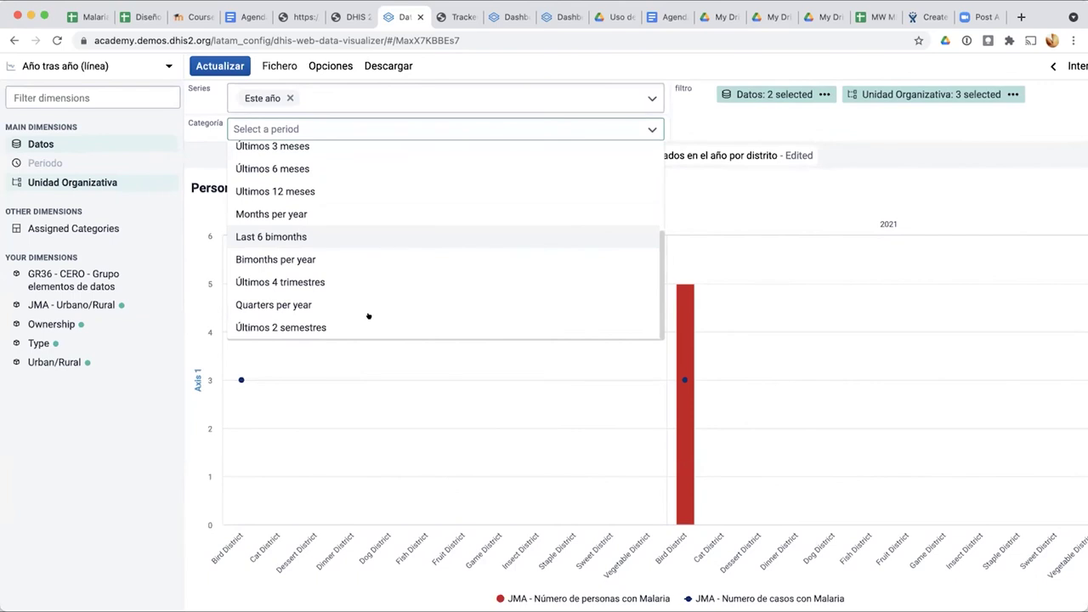
scroll(370, 317, "up", 4)
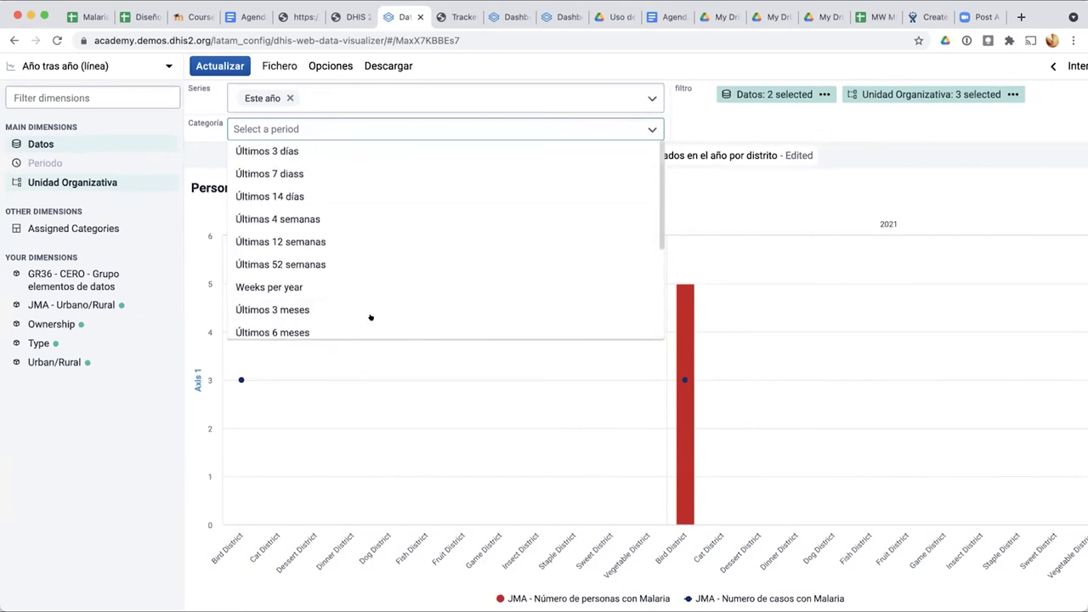
scroll(371, 317, "down", 4)
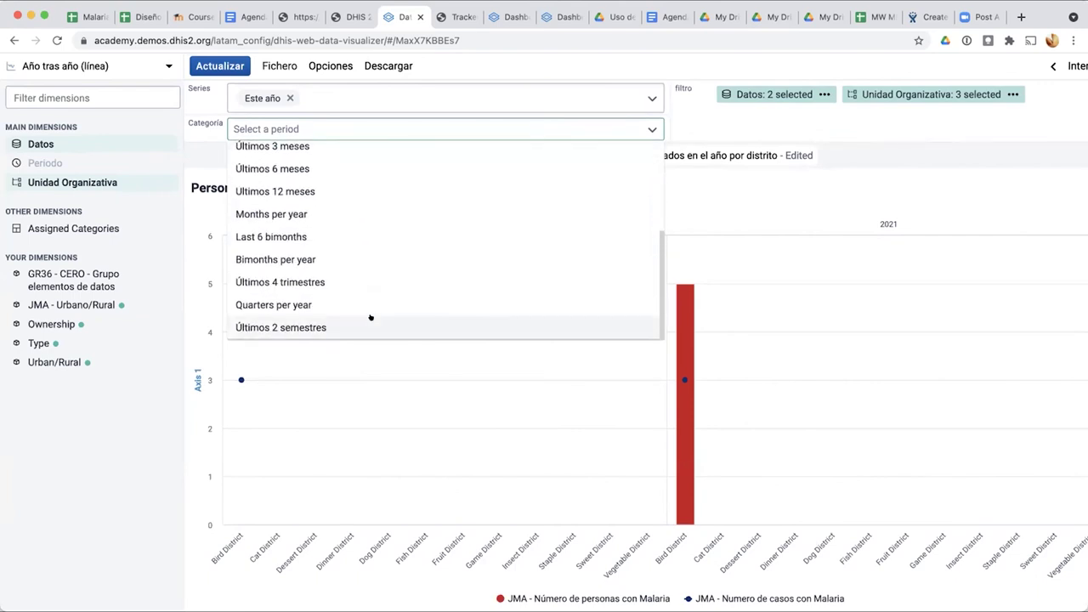
left_click(330, 326)
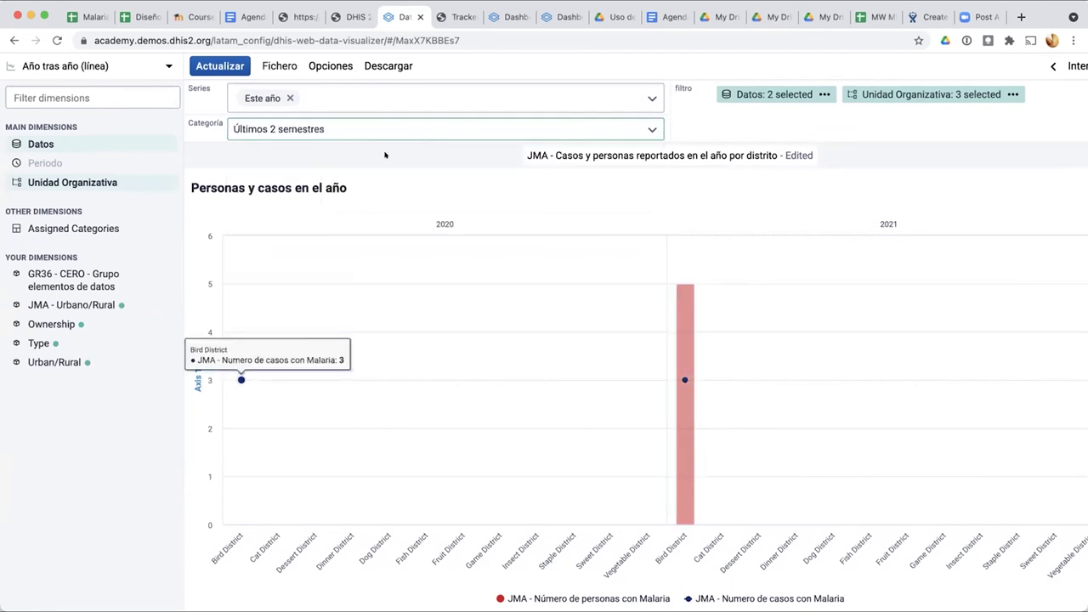
left_click(209, 65)
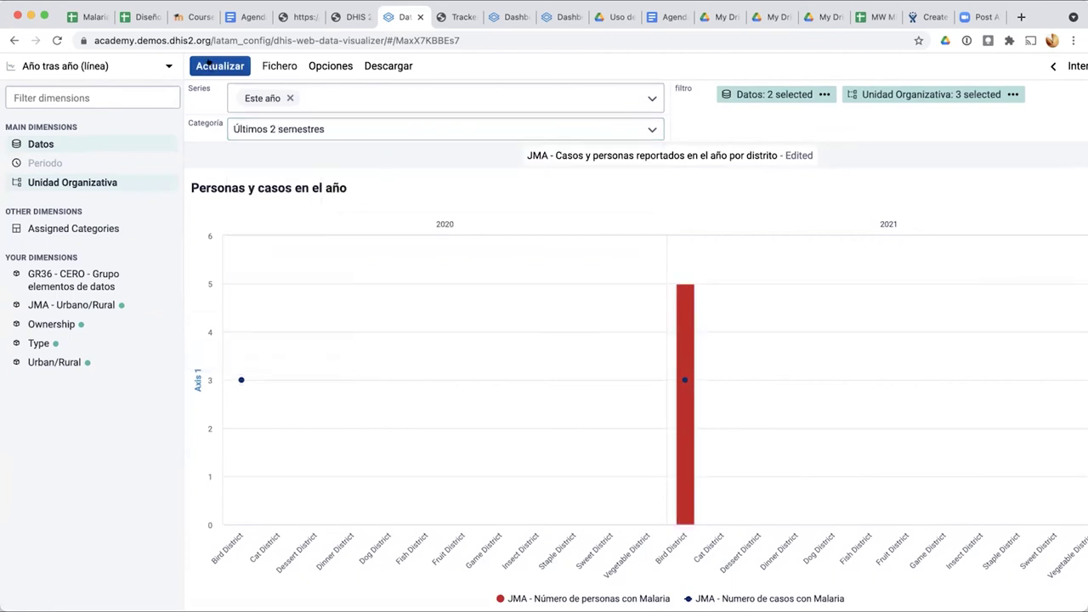
Step: Inspect the filter chips and category period list, leaving them unchanged
mouse_move(794, 92)
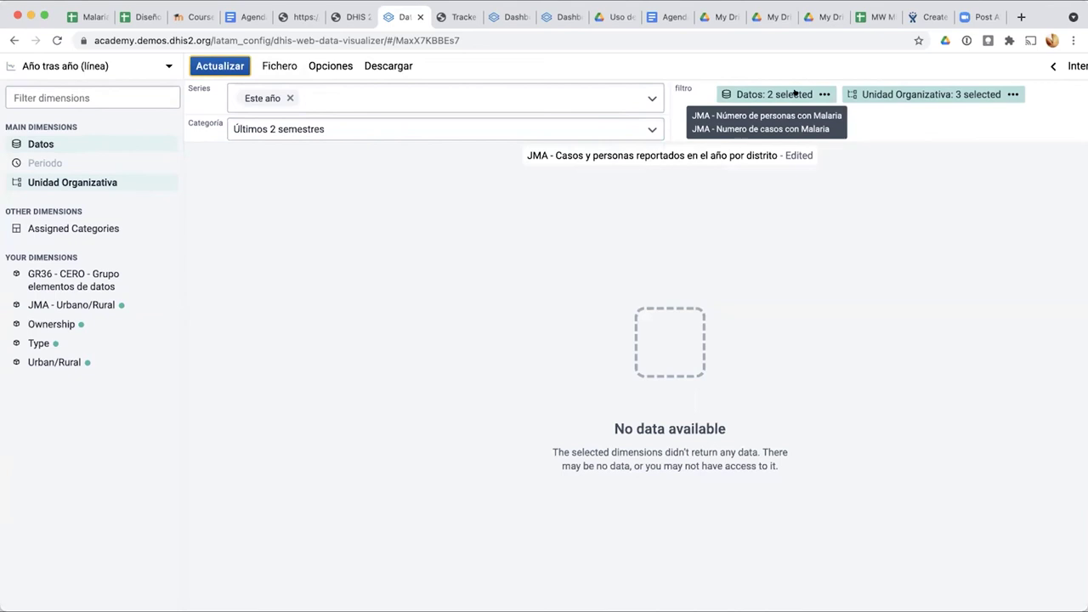
left_click_drag(595, 93, 849, 102)
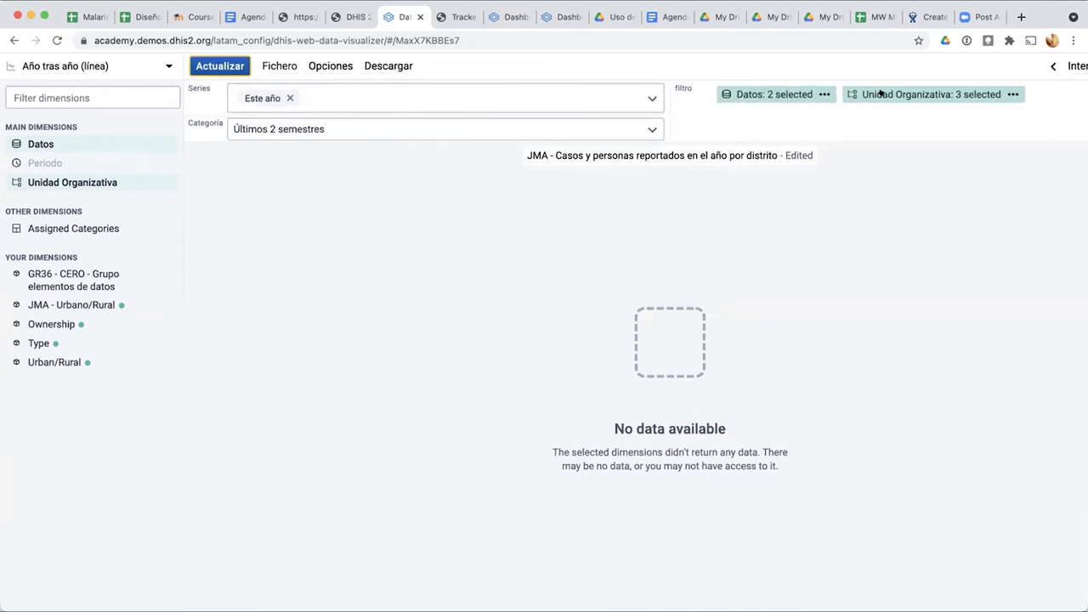
mouse_move(880, 93)
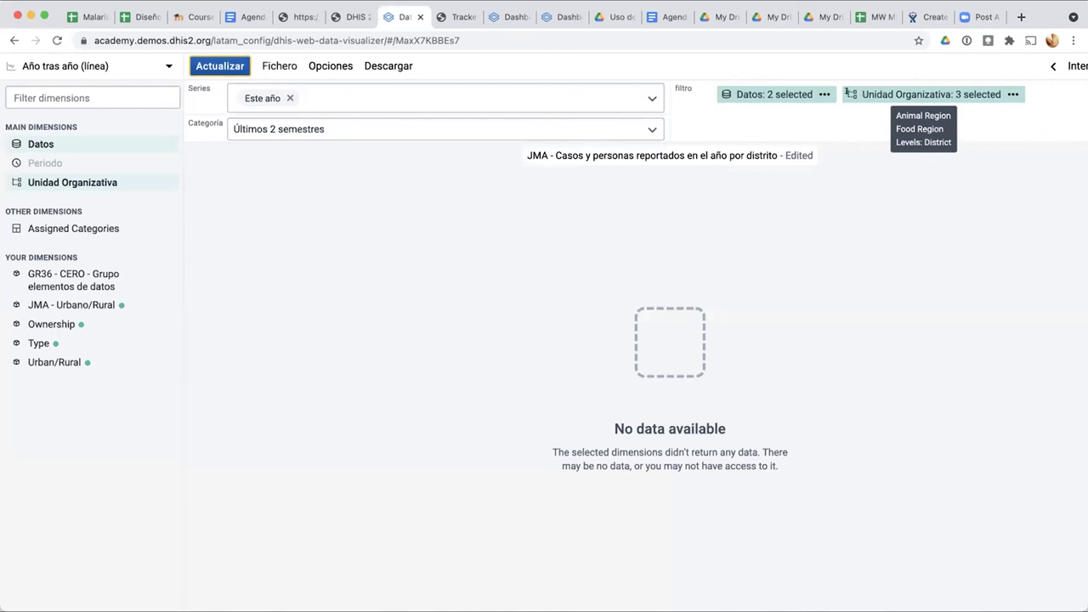
mouse_move(724, 94)
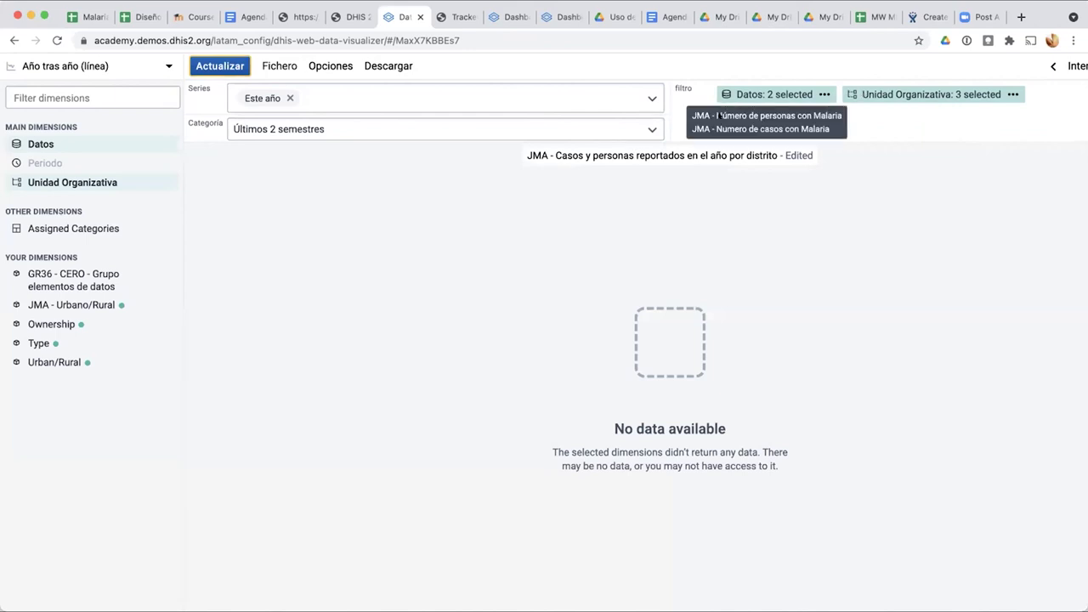
left_click(651, 129)
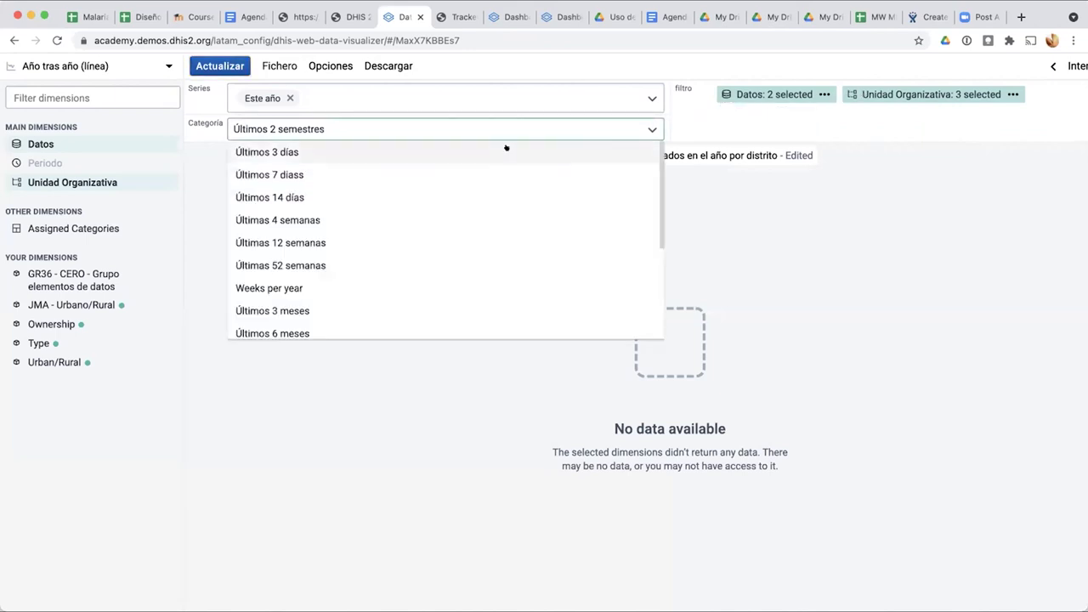
scroll(518, 272, "down", 5)
scroll(517, 272, "up", 5)
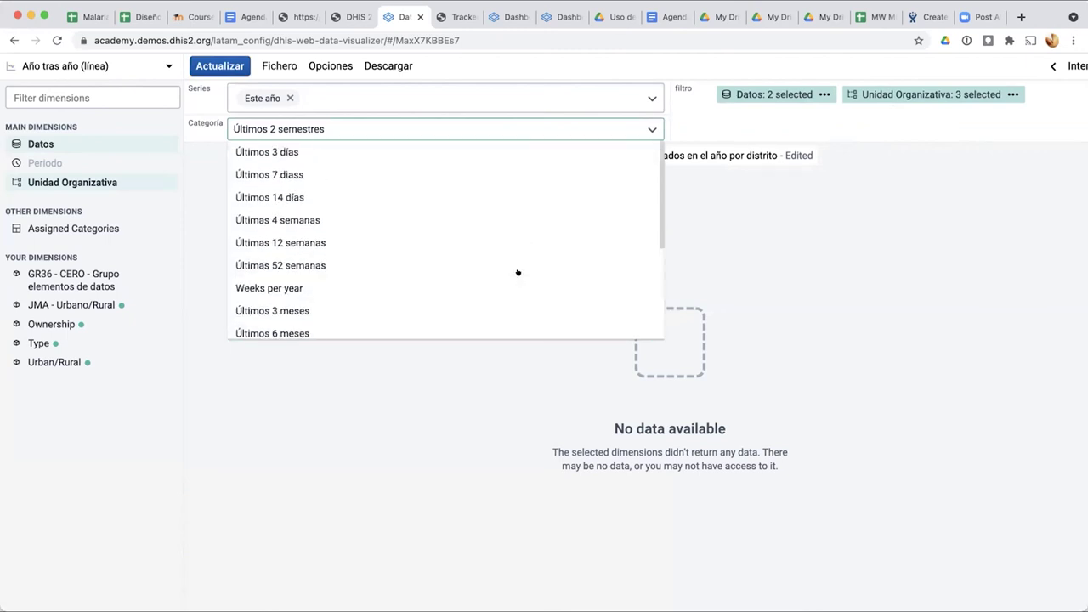
left_click(726, 233)
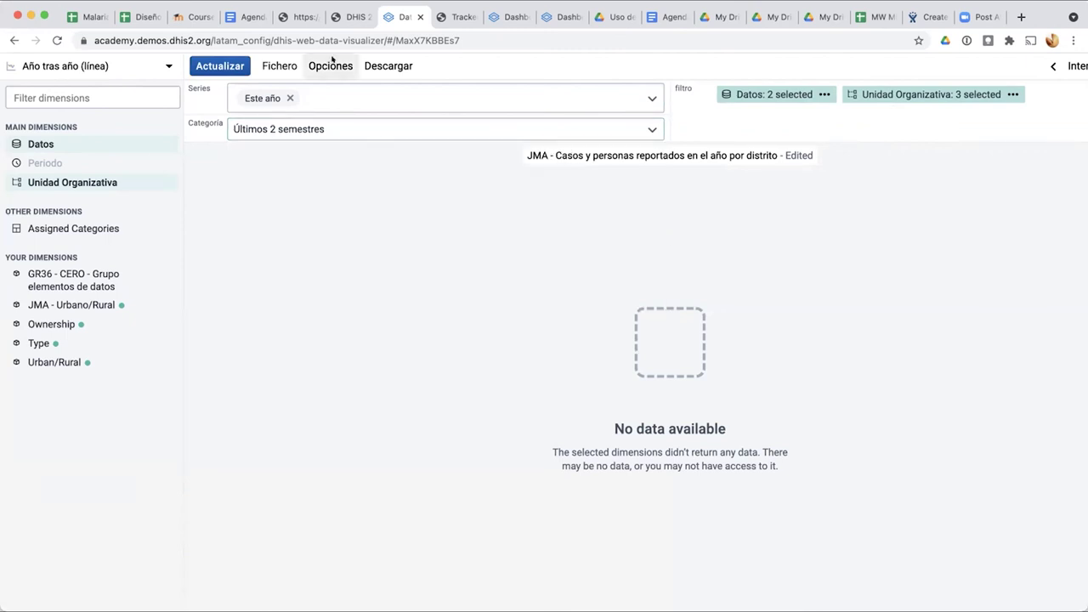
Step: Review the Series, Estilo, Ejes and Datos option tabs and reapply them unchanged
left_click(331, 63)
left_click(420, 127)
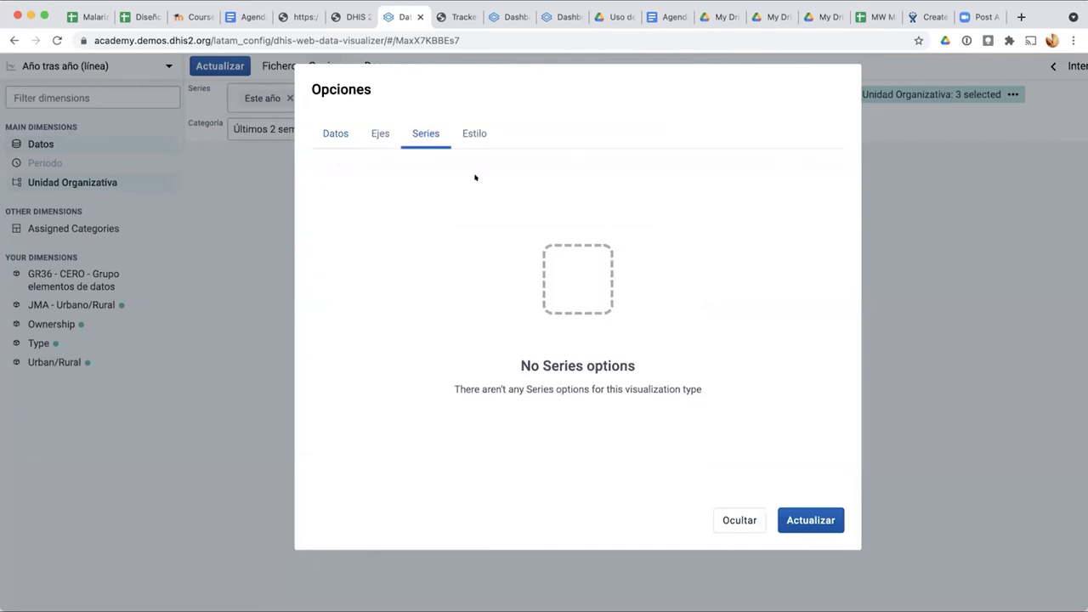
left_click(476, 128)
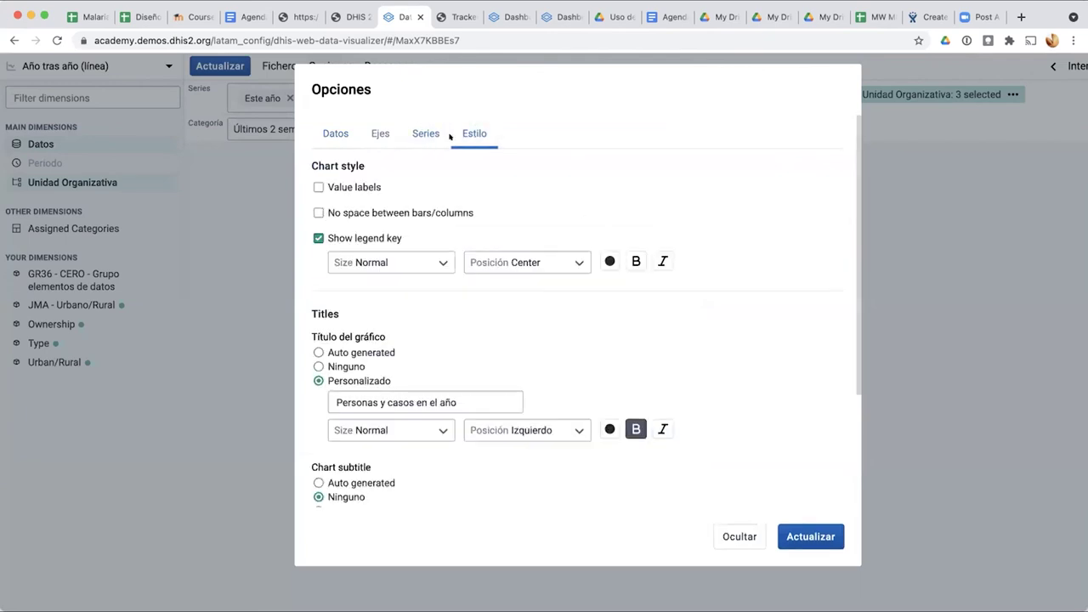
scroll(450, 137, "down", 4)
scroll(442, 136, "up", 1)
left_click(415, 134)
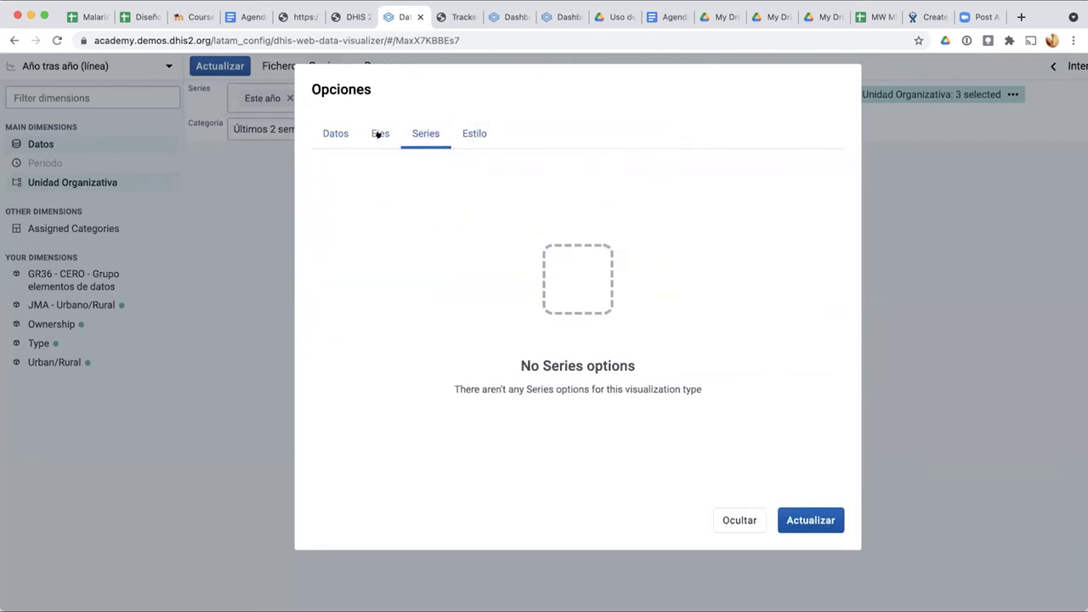
left_click(377, 135)
left_click(317, 134)
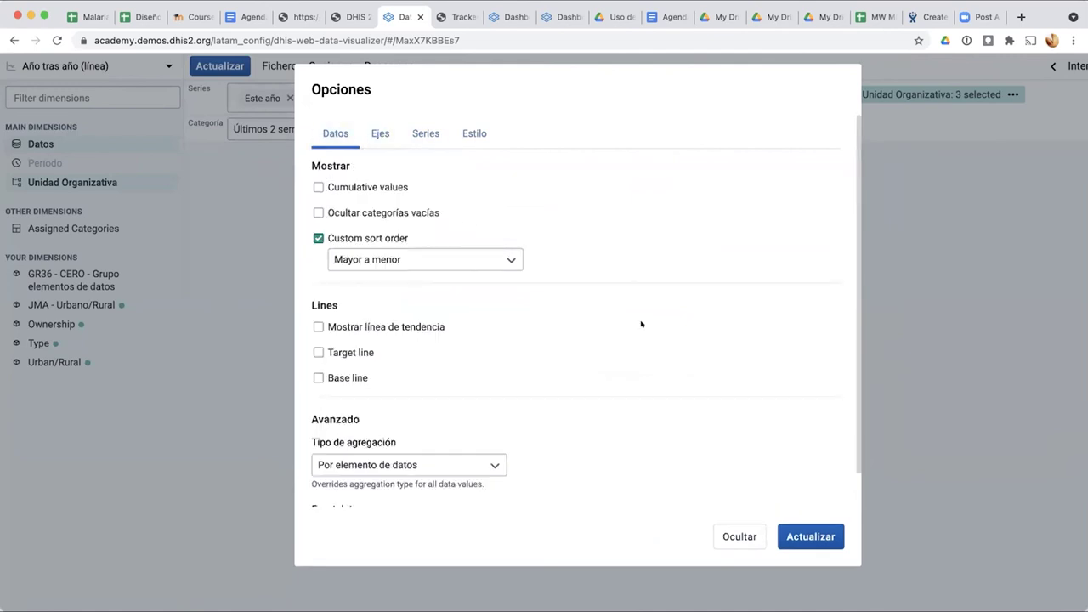
left_click(801, 534)
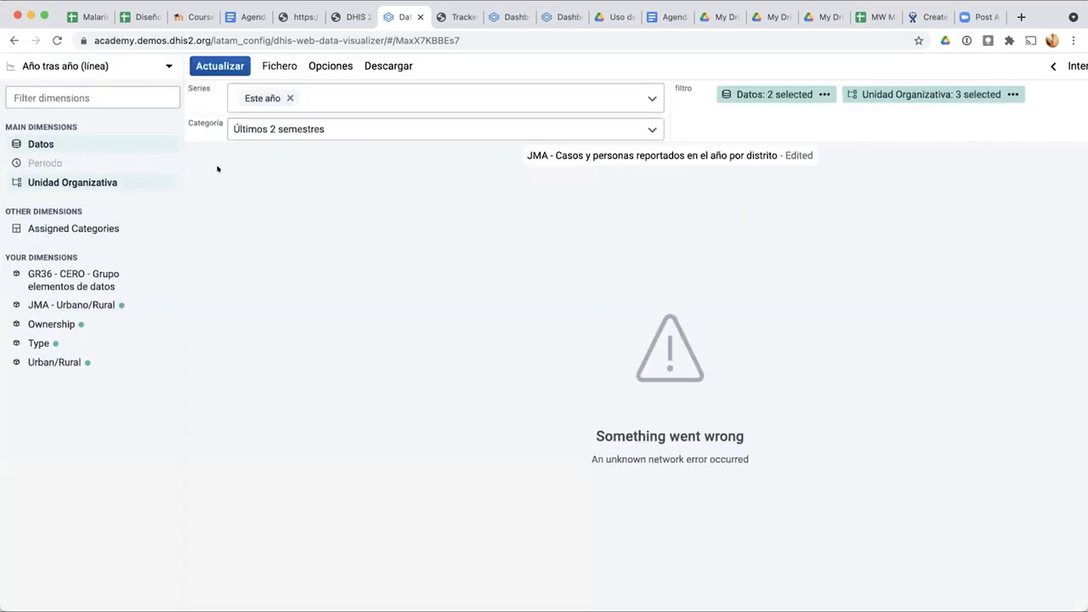
Step: Replace Este año with El año pasado as the series year and refresh
left_click(290, 98)
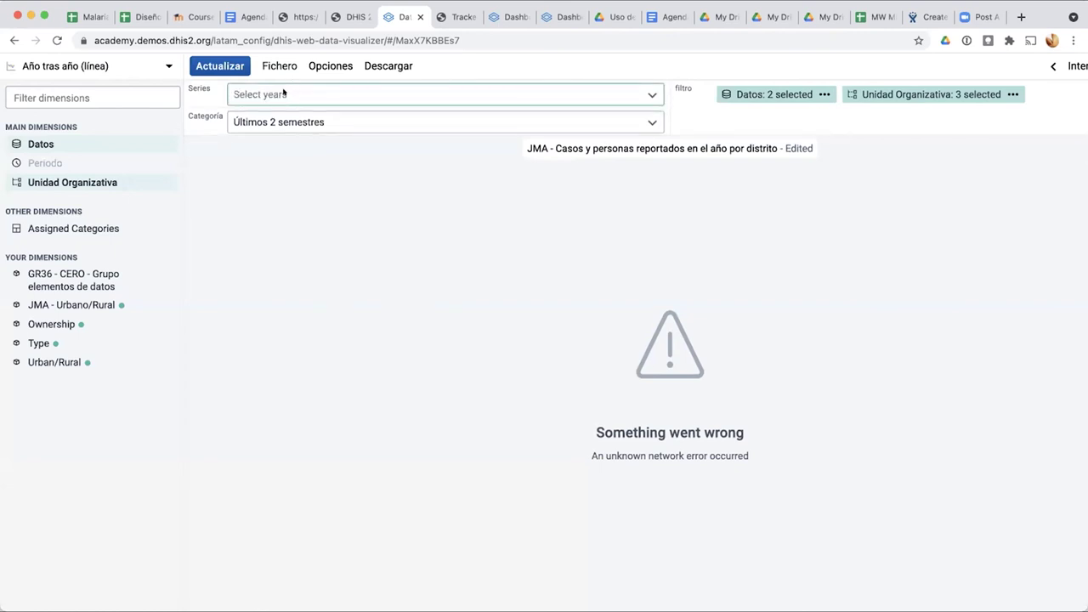
left_click(284, 94)
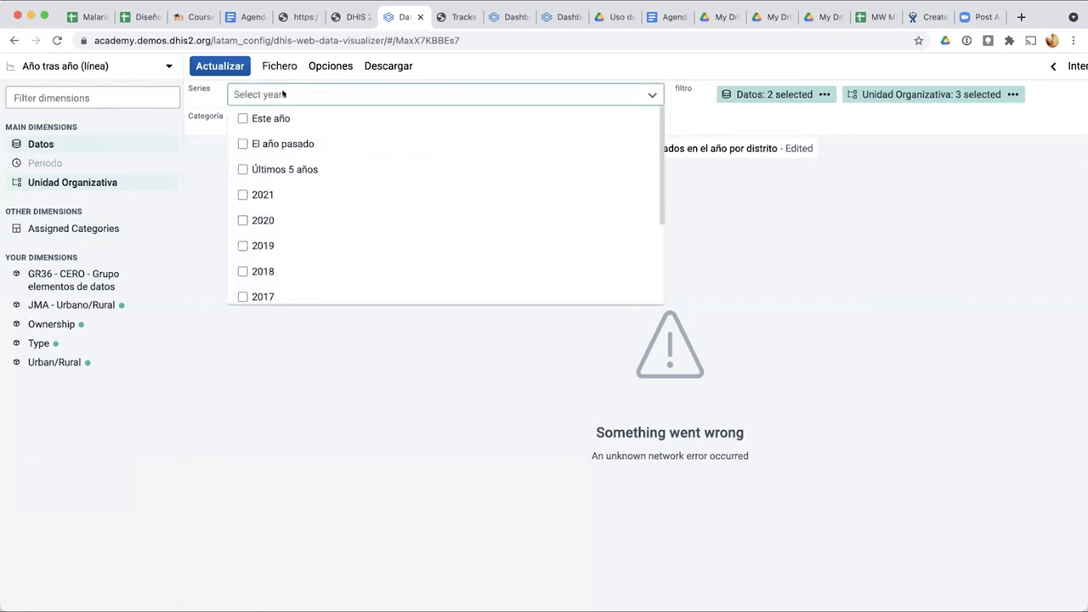
left_click(313, 142)
left_click(269, 391)
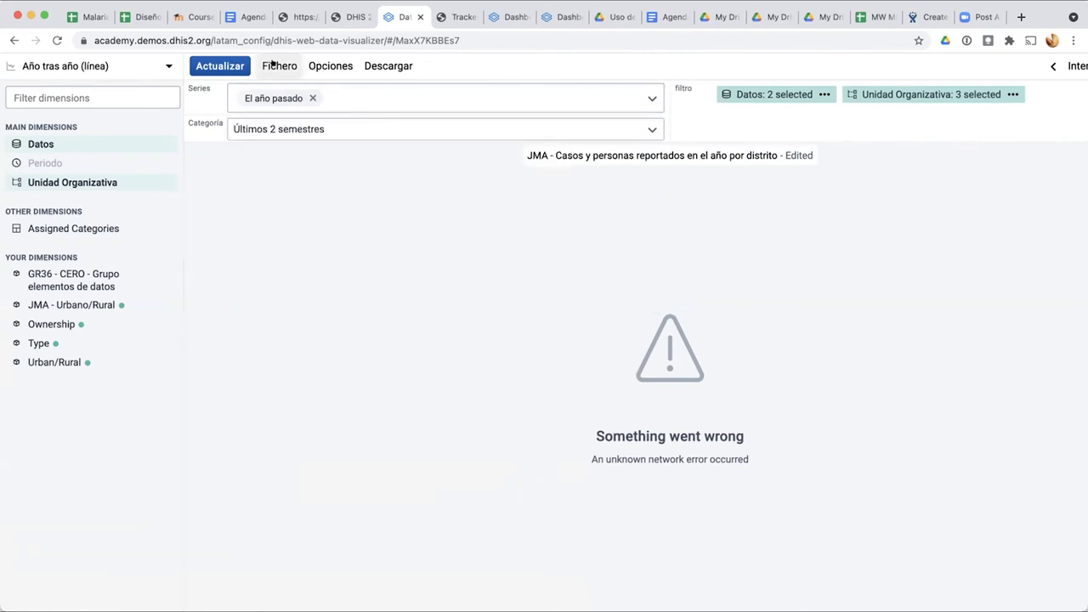
left_click(221, 65)
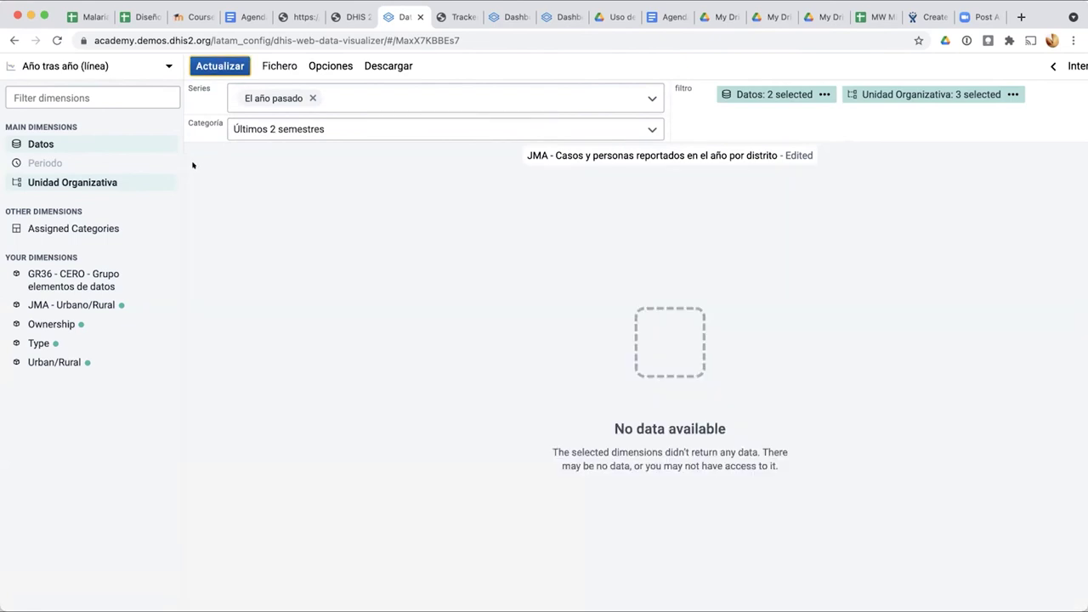
Step: Reapply the organisation units at District level and the data selection to refresh the chart
left_click(127, 181)
left_click(124, 189)
left_click(850, 93)
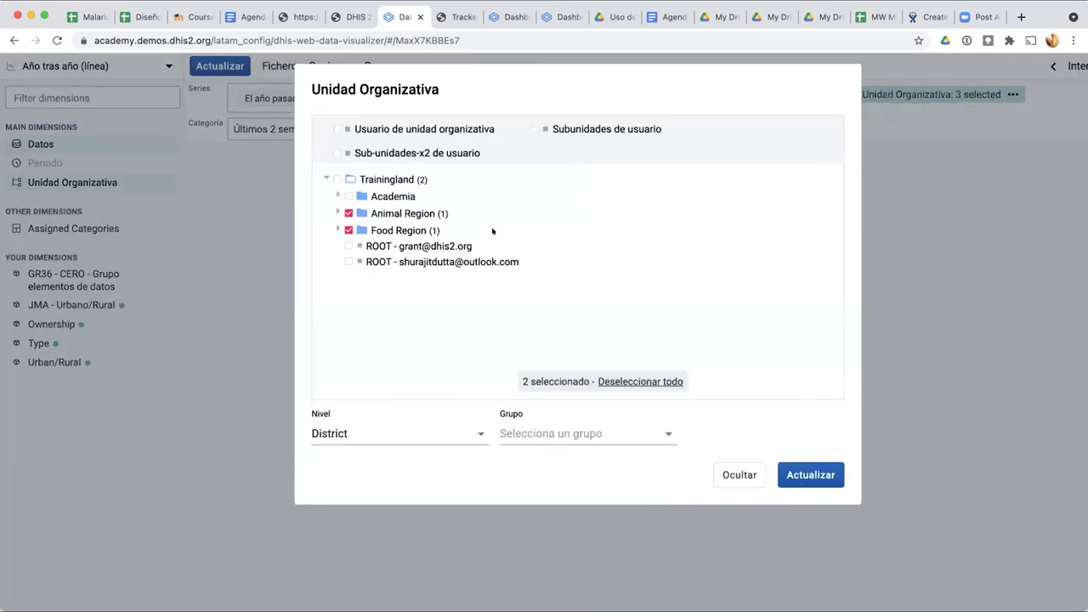
left_click(473, 434)
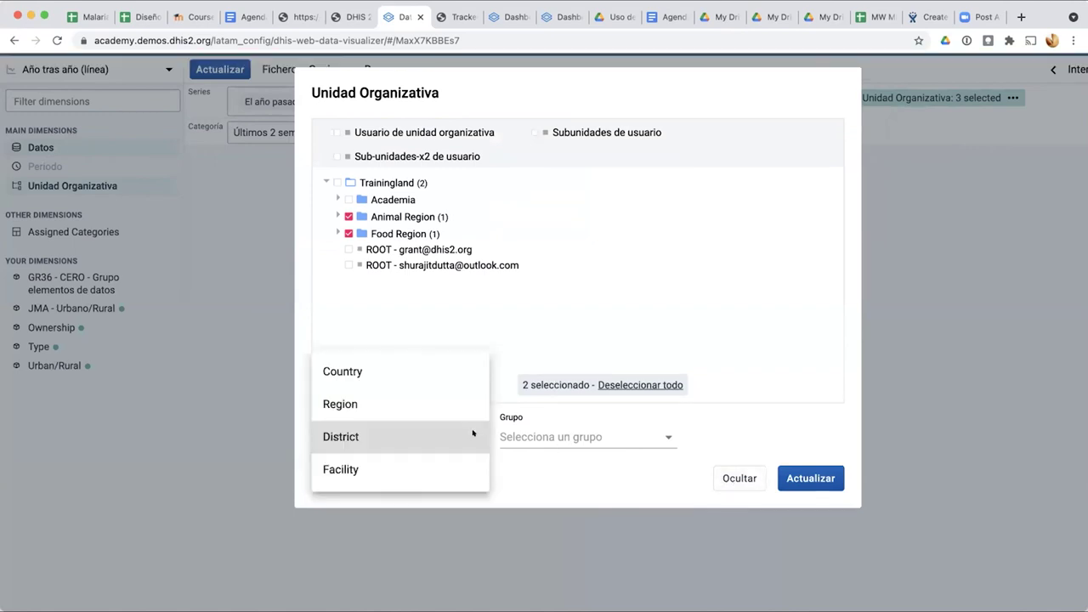
left_click(811, 477)
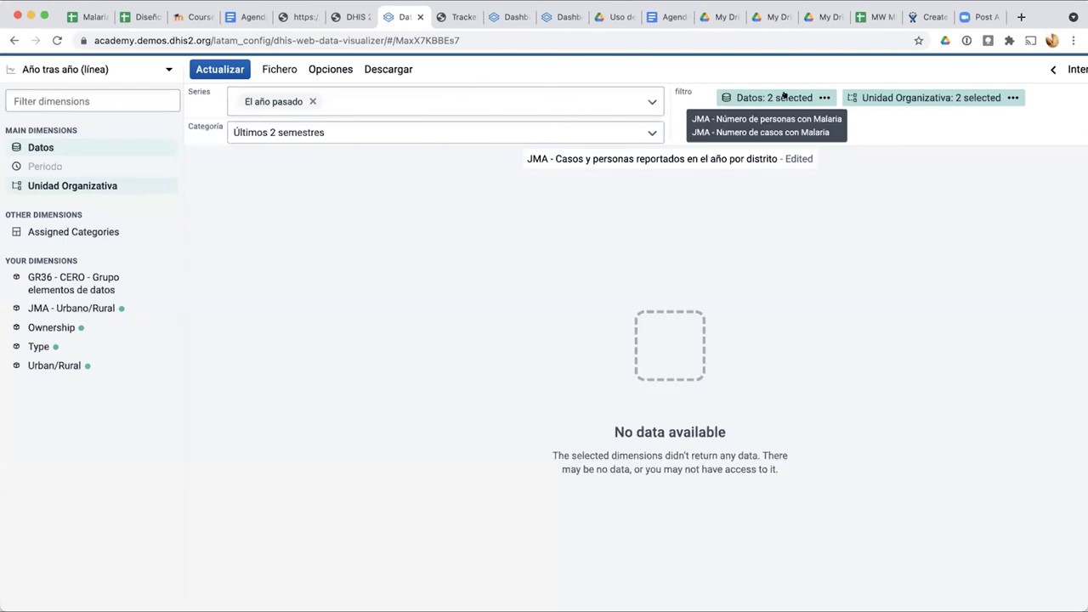
left_click(785, 97)
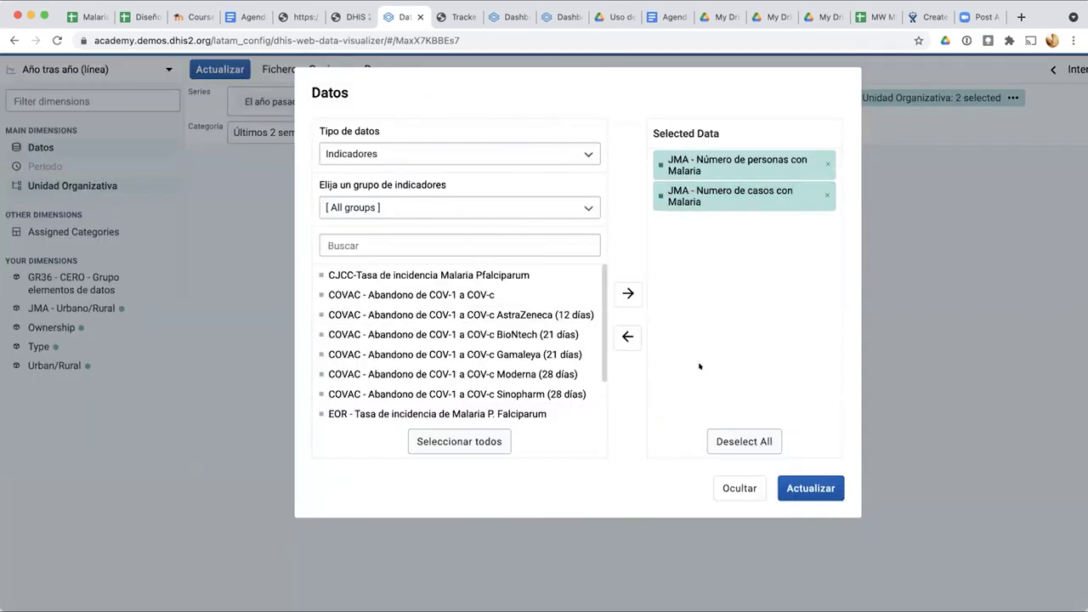
left_click(788, 487)
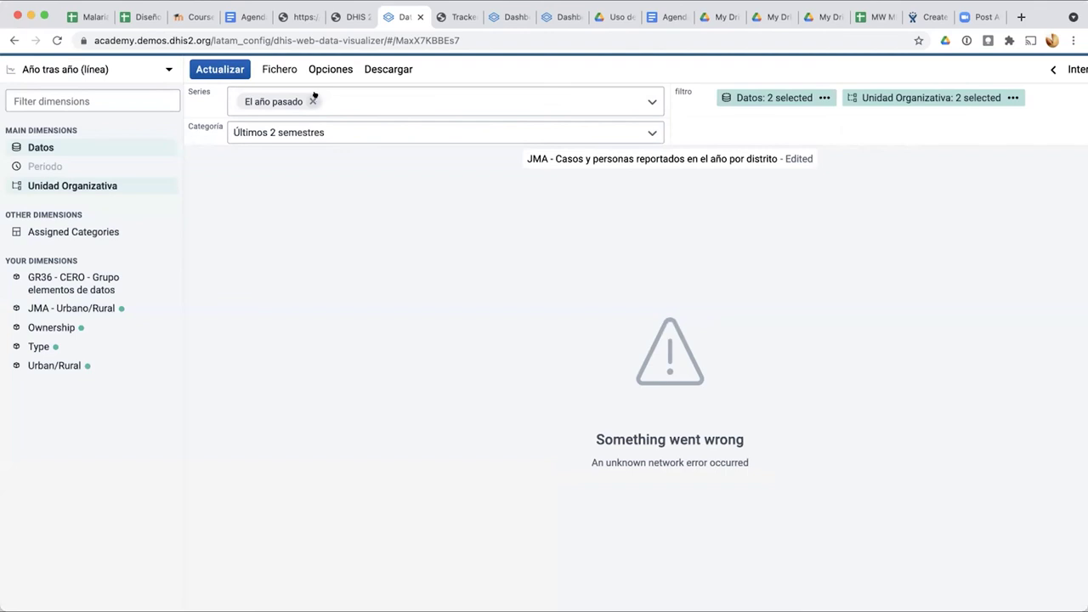
left_click(51, 68)
Step: Make it a Línea chart with Datos as series and Unidad Organizativa as category
left_click(471, 226)
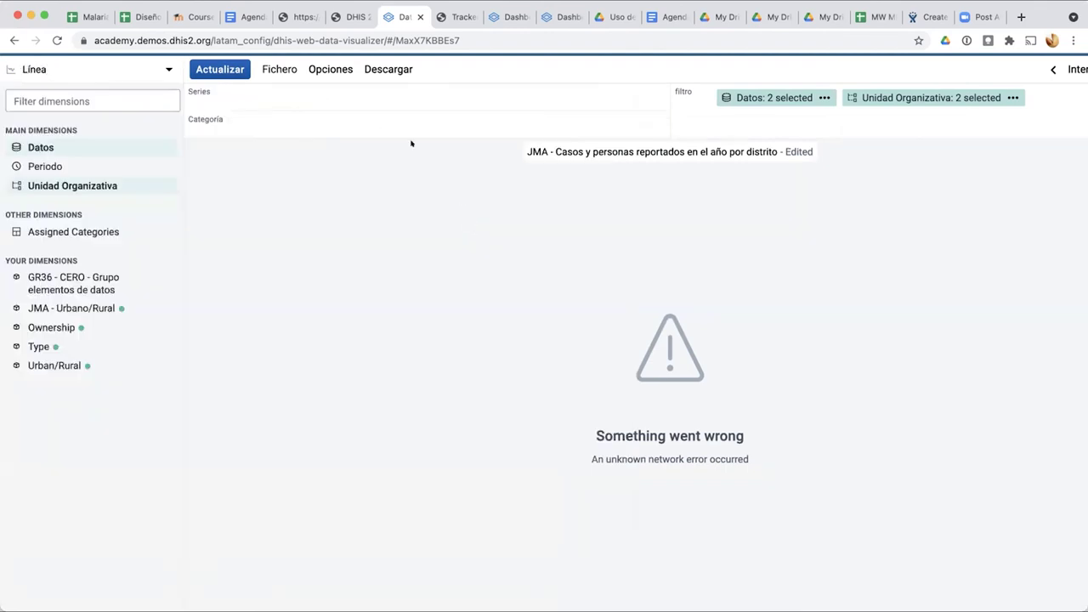
left_click_drag(765, 96, 395, 97)
left_click_drag(769, 96, 463, 123)
left_click(228, 67)
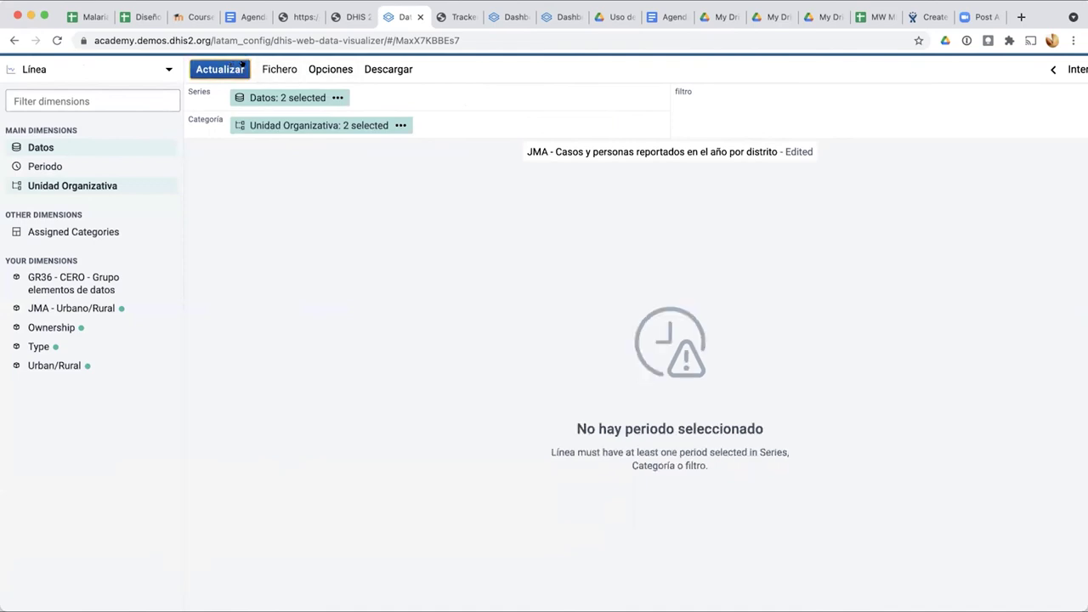
Step: Add the yearly periods Este año and El año pasado to the chart
left_click(77, 166)
left_click(47, 165)
left_click(43, 165)
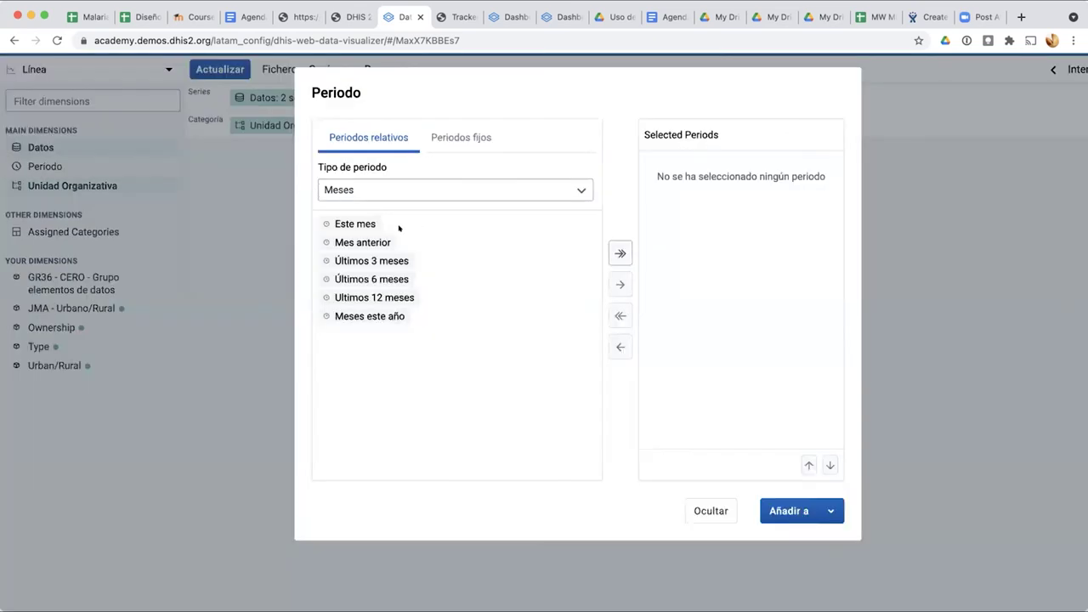
left_click(420, 187)
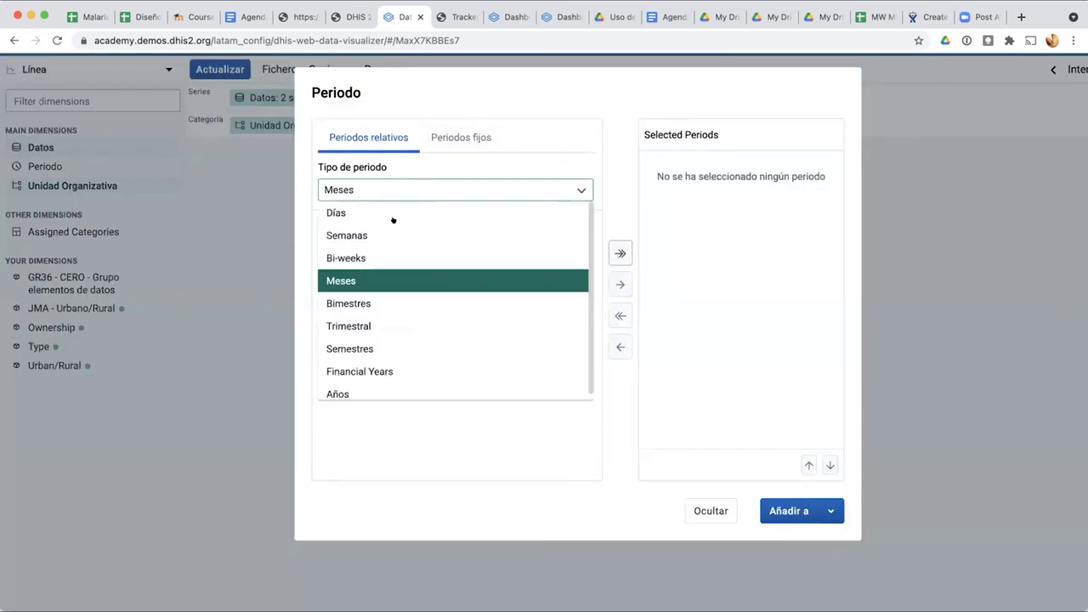
left_click(375, 384)
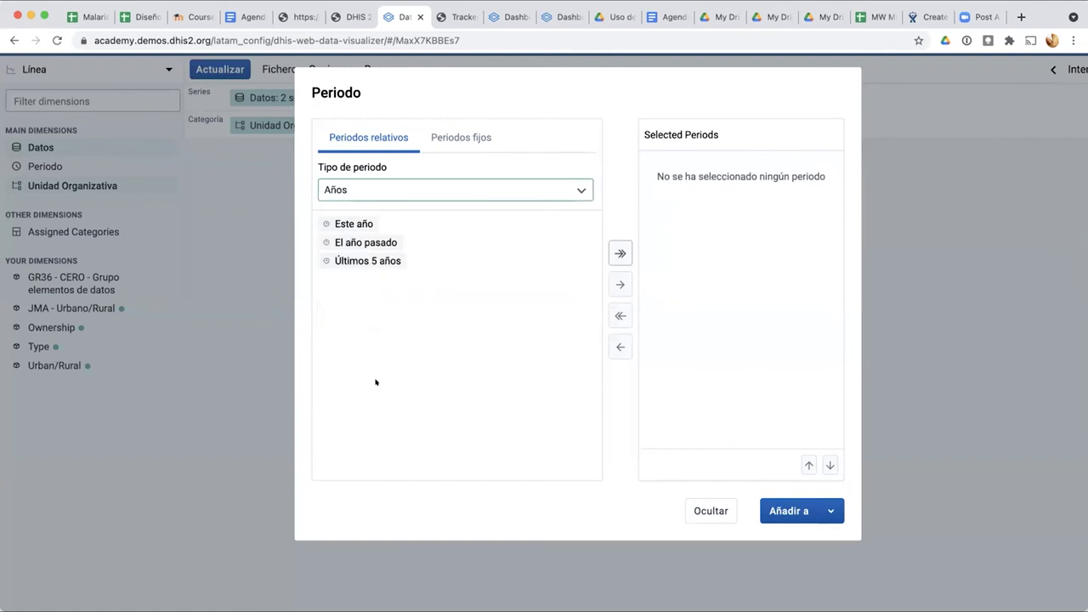
left_click(335, 222)
double_click(335, 223)
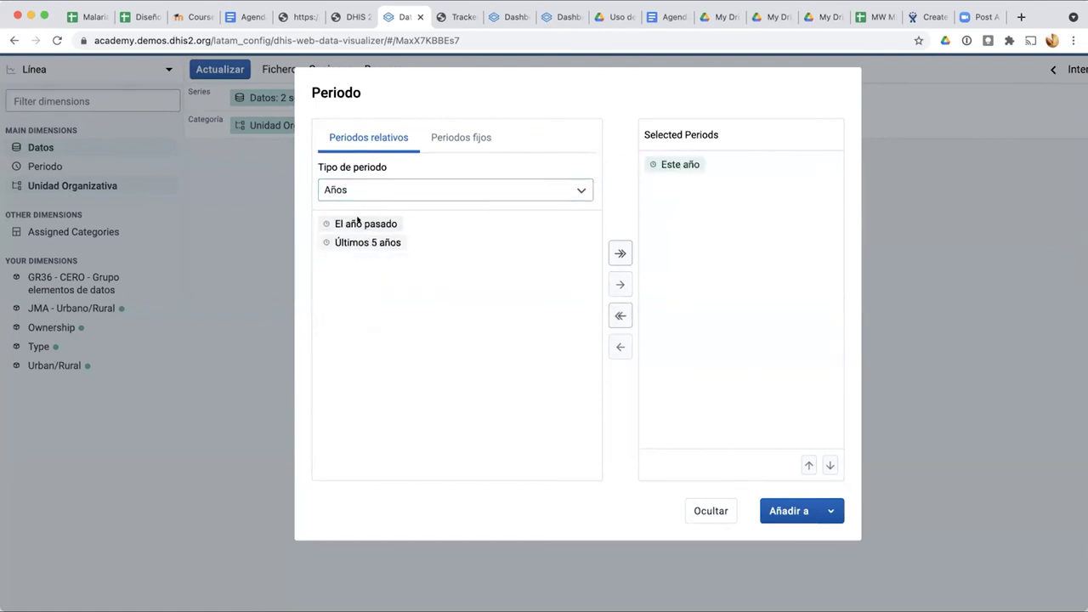
double_click(344, 224)
left_click(789, 511)
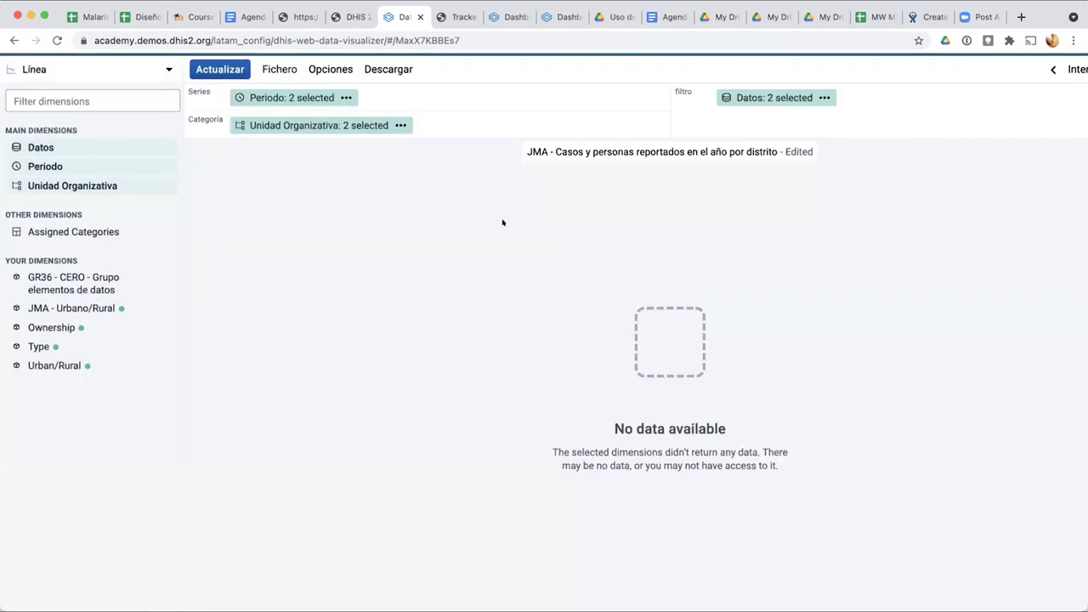
Step: Move Datos and the period dimension into the category and redraw the chart
left_click_drag(748, 97, 510, 125)
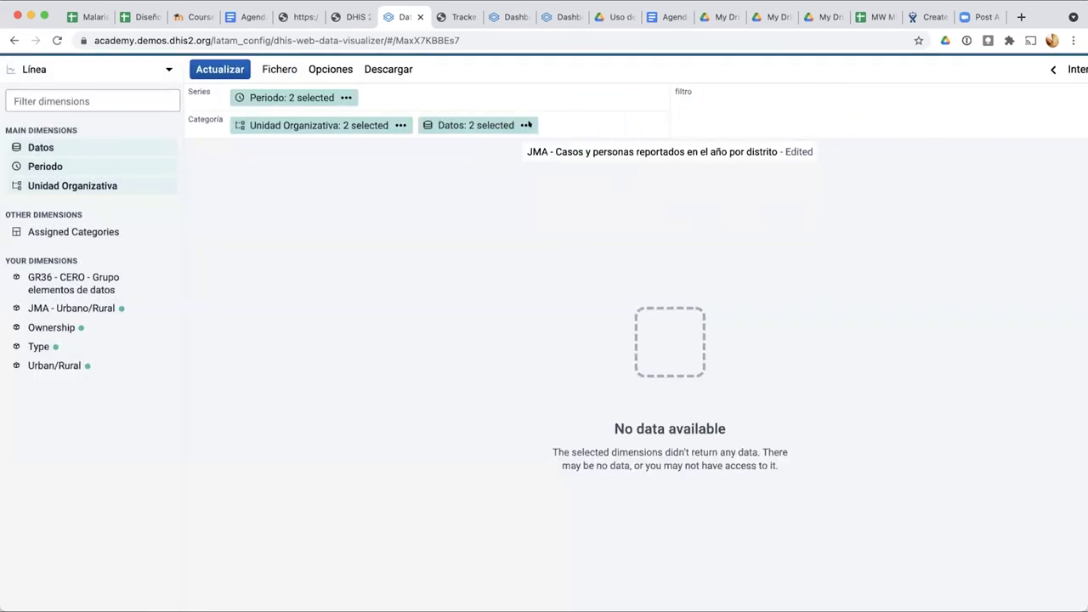
left_click(221, 69)
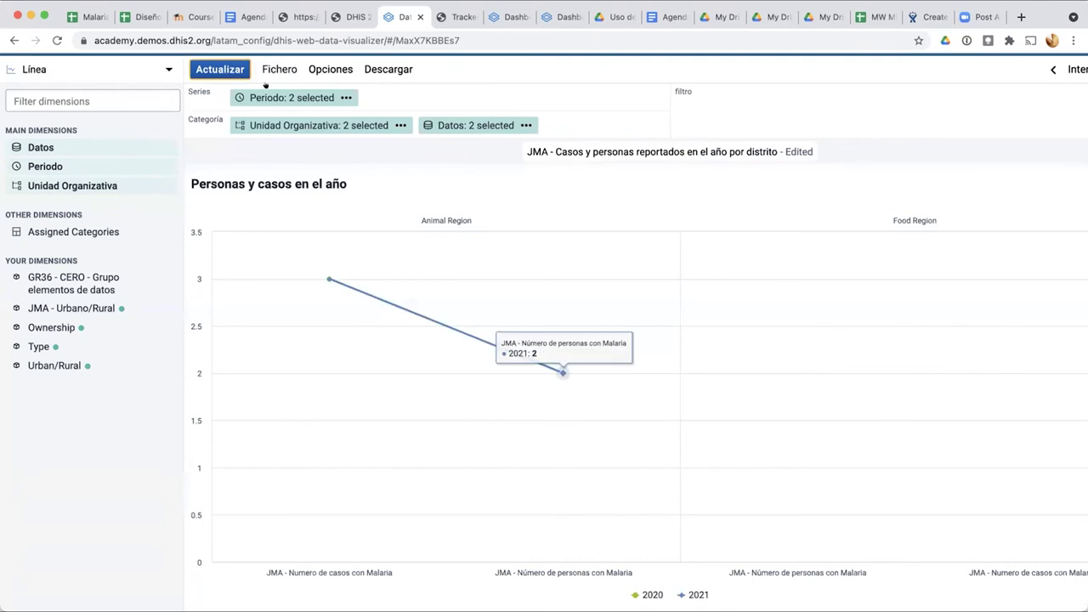
left_click_drag(281, 95, 287, 122)
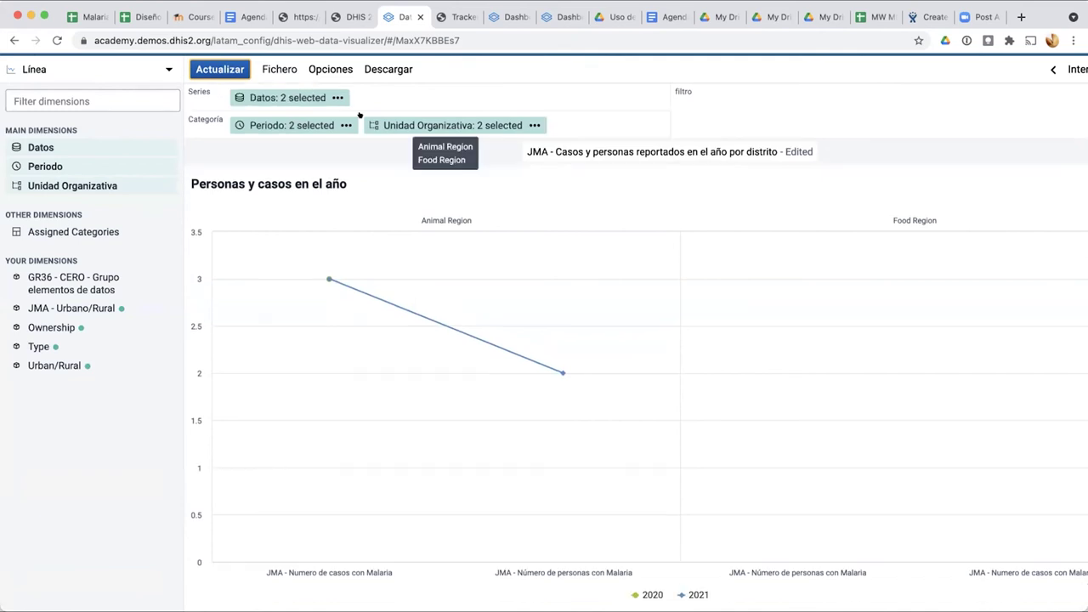
left_click(223, 70)
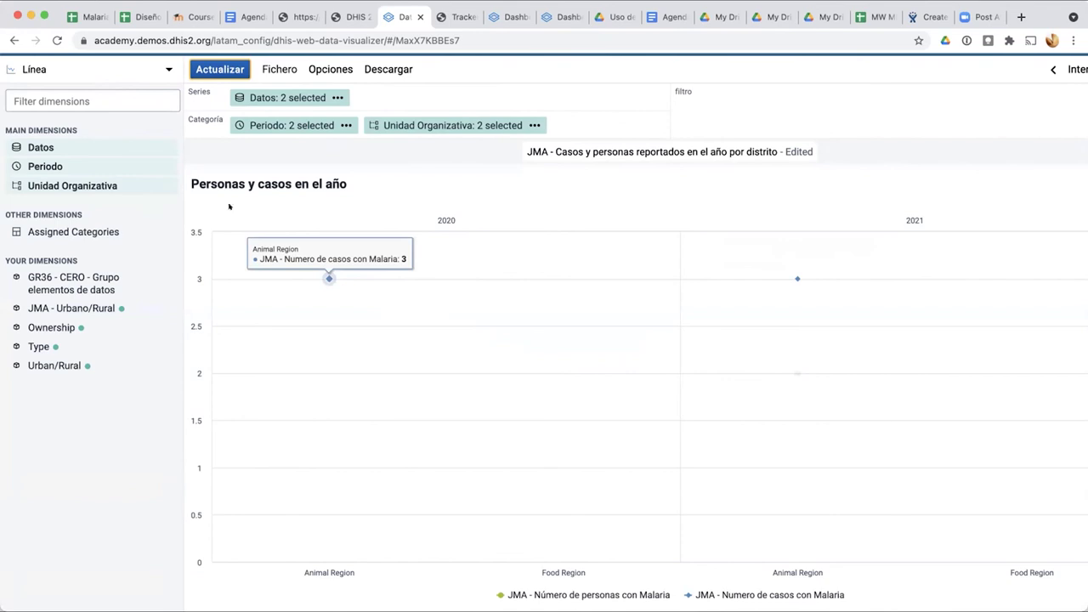
left_click(83, 71)
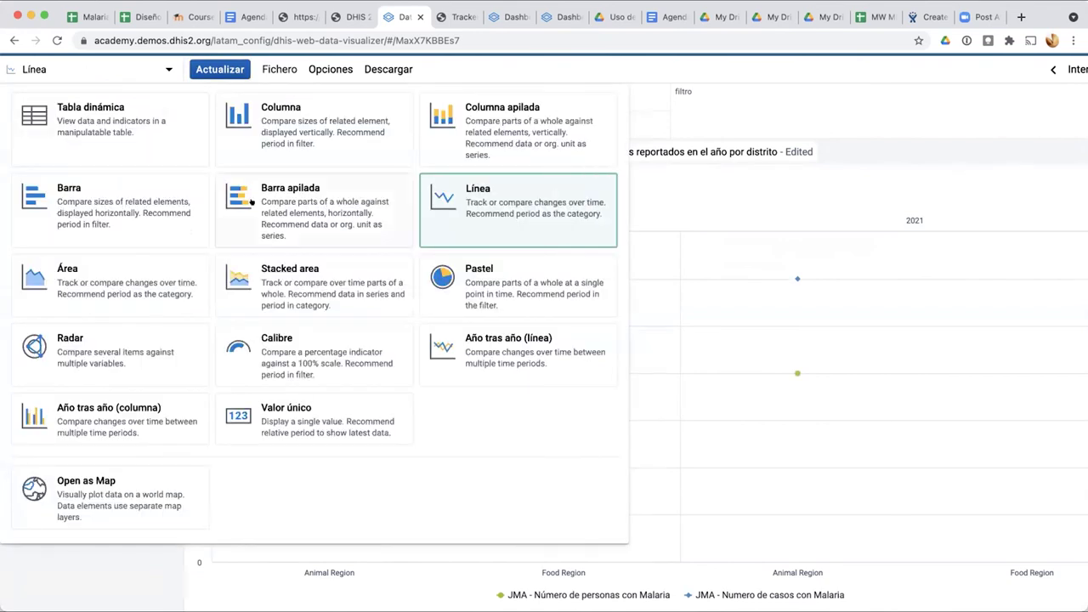
Step: Render the malaria indicators per region as Barra apilada horizontal stacked bars
left_click(251, 202)
left_click(219, 68)
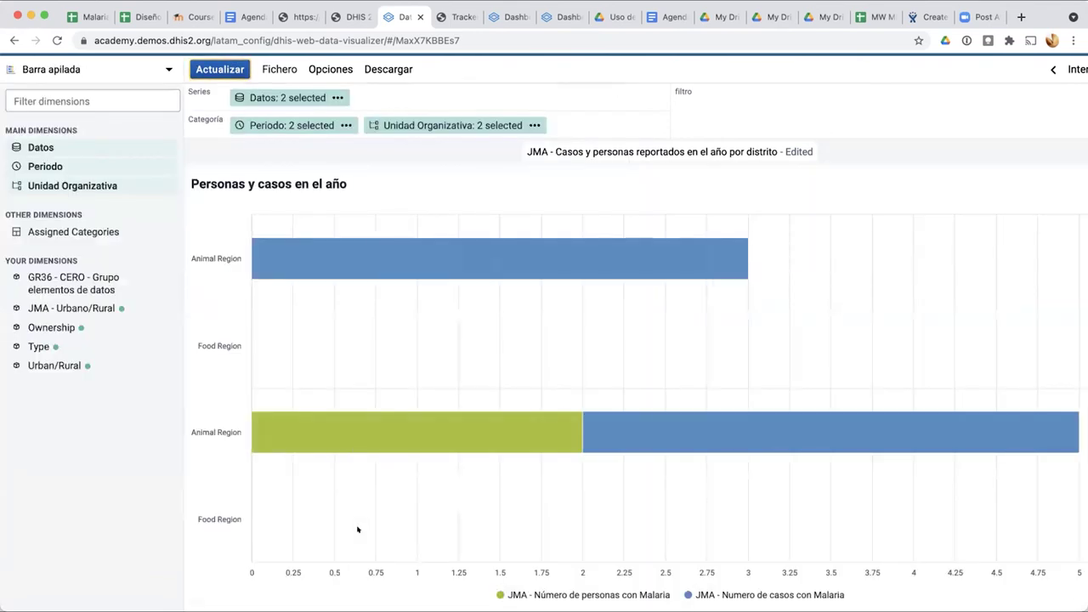
mouse_move(544, 437)
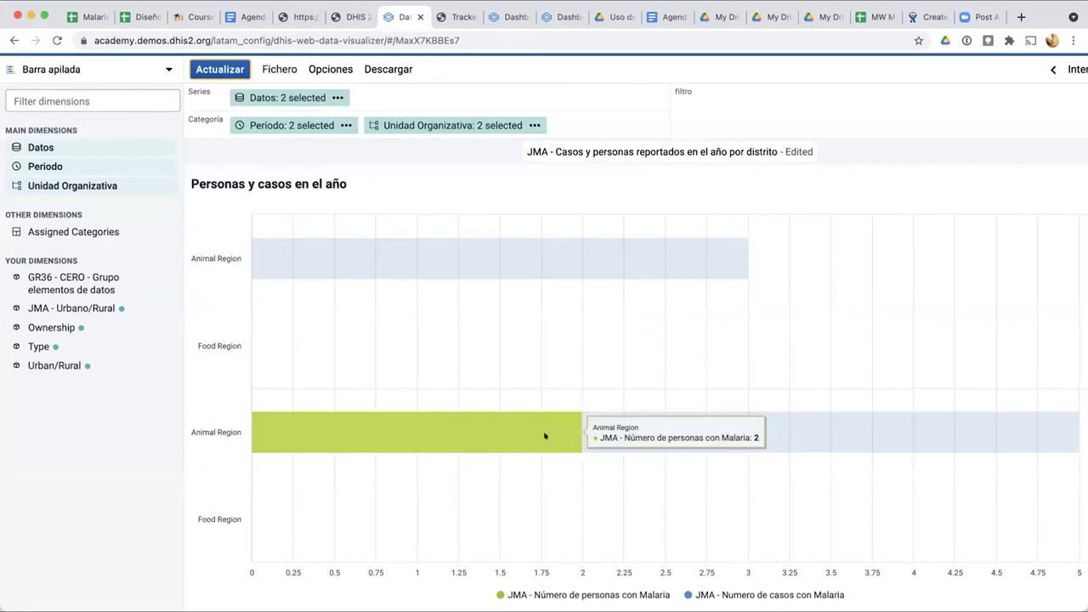
scroll(731, 314, "right", 2)
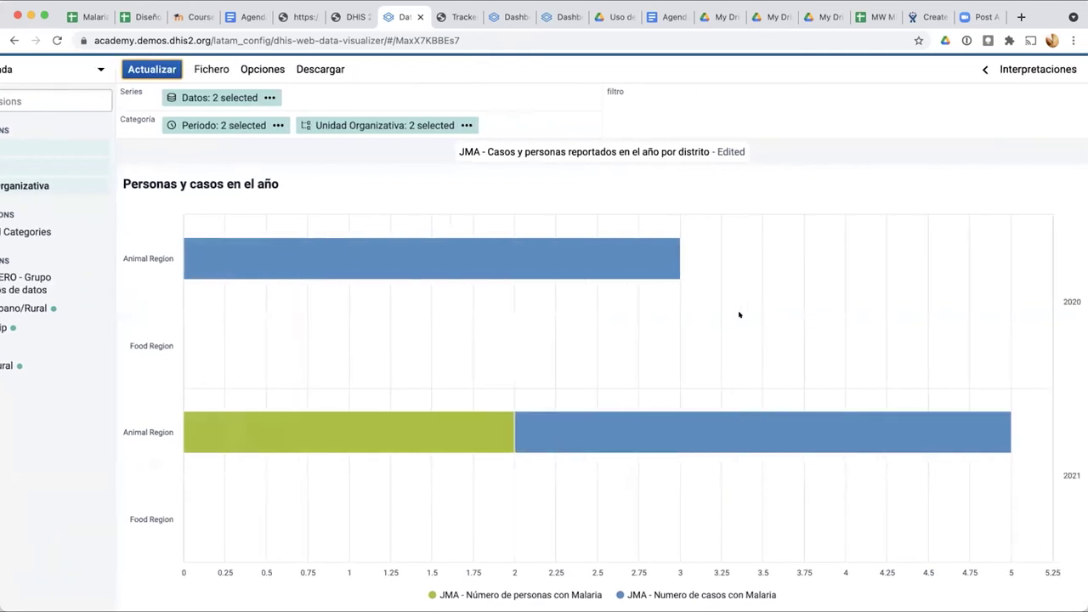
scroll(739, 314, "left", 2)
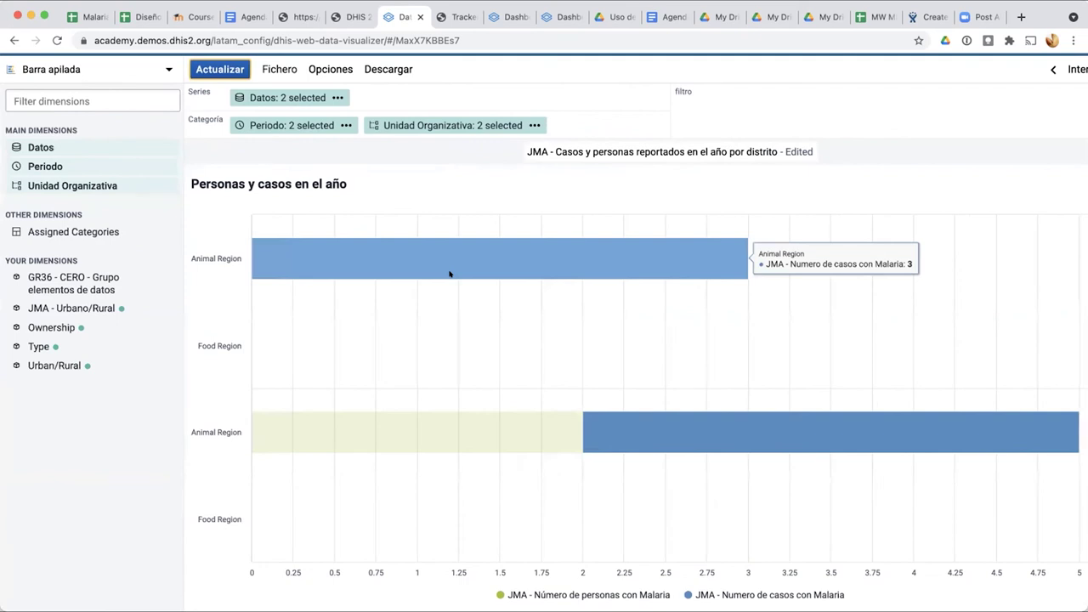
left_click(85, 71)
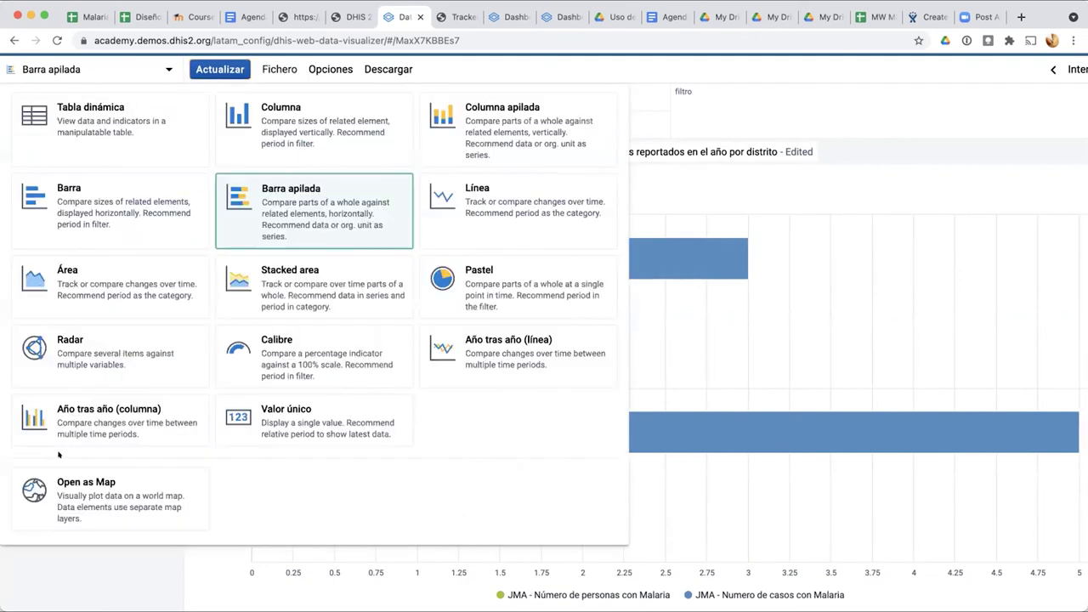
Step: Switch to Año tras año (columna), refresh, and try moving Datos into the category
left_click(62, 411)
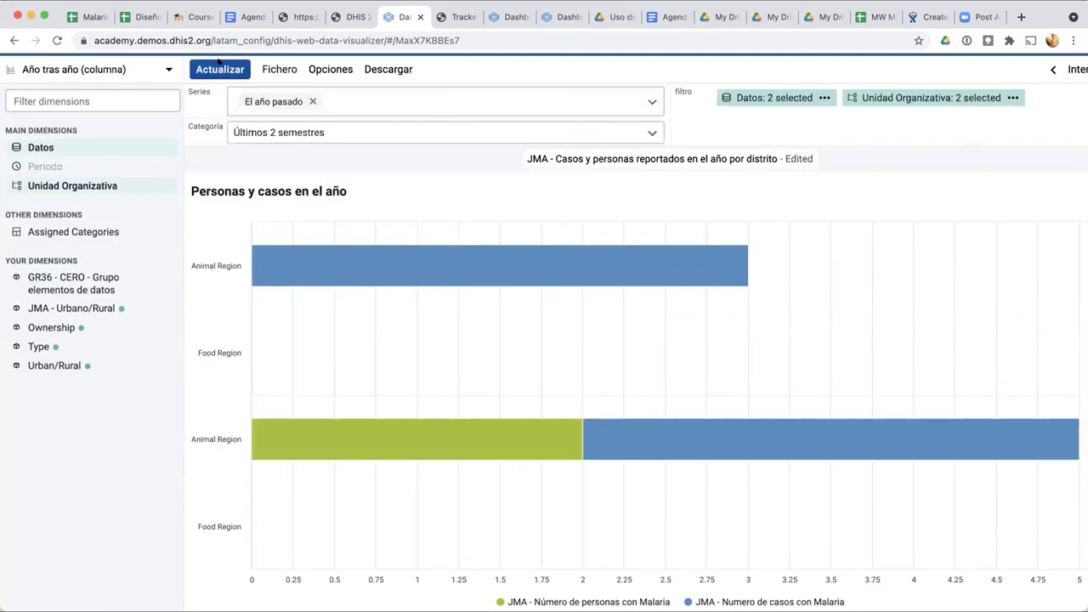
left_click(218, 63)
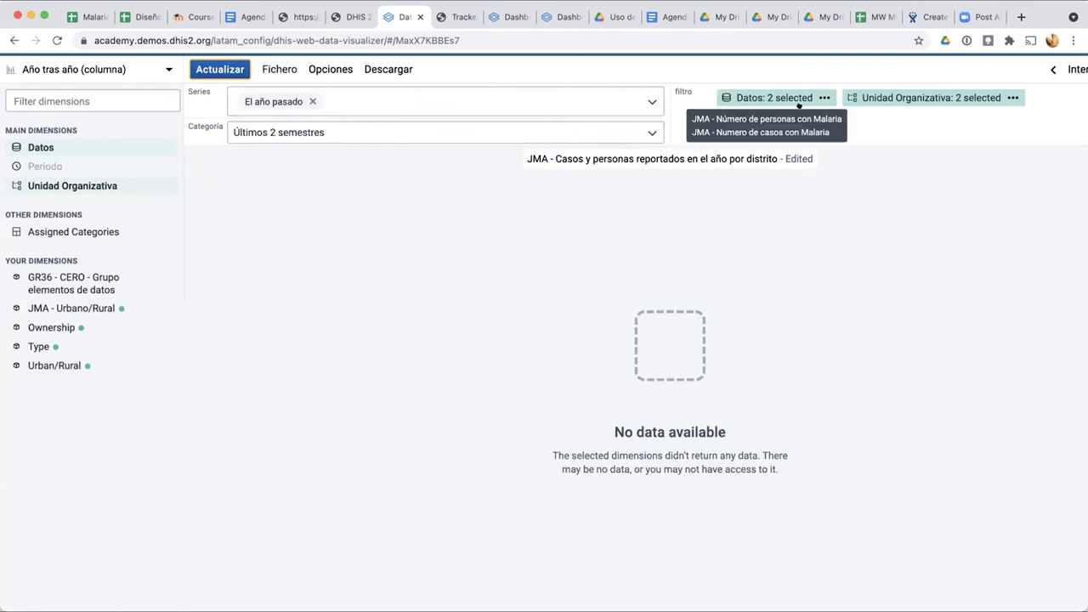
mouse_move(891, 97)
mouse_move(773, 97)
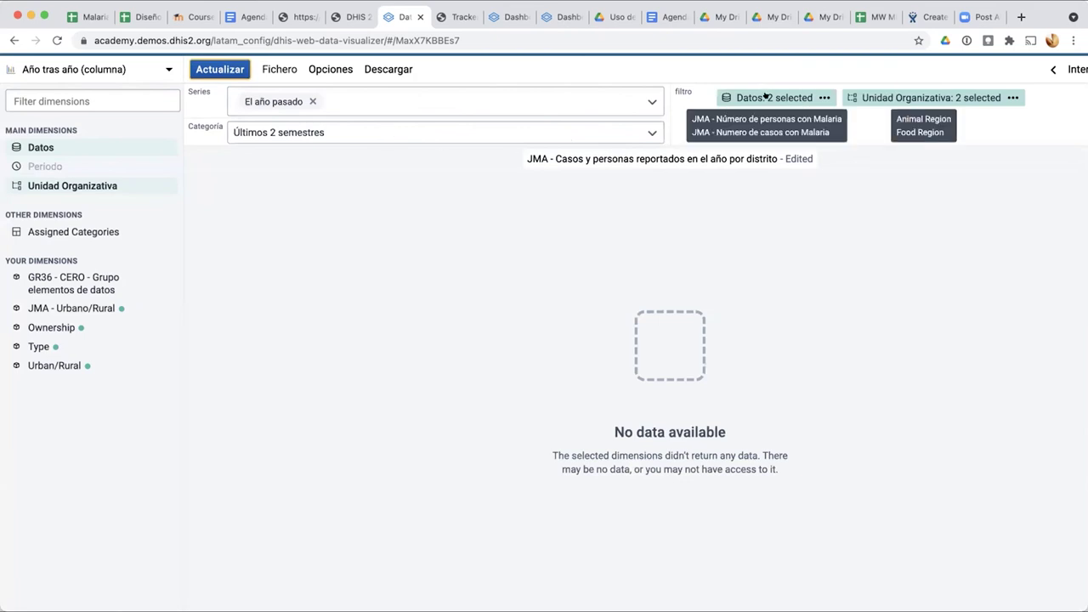
left_click_drag(748, 101, 604, 126)
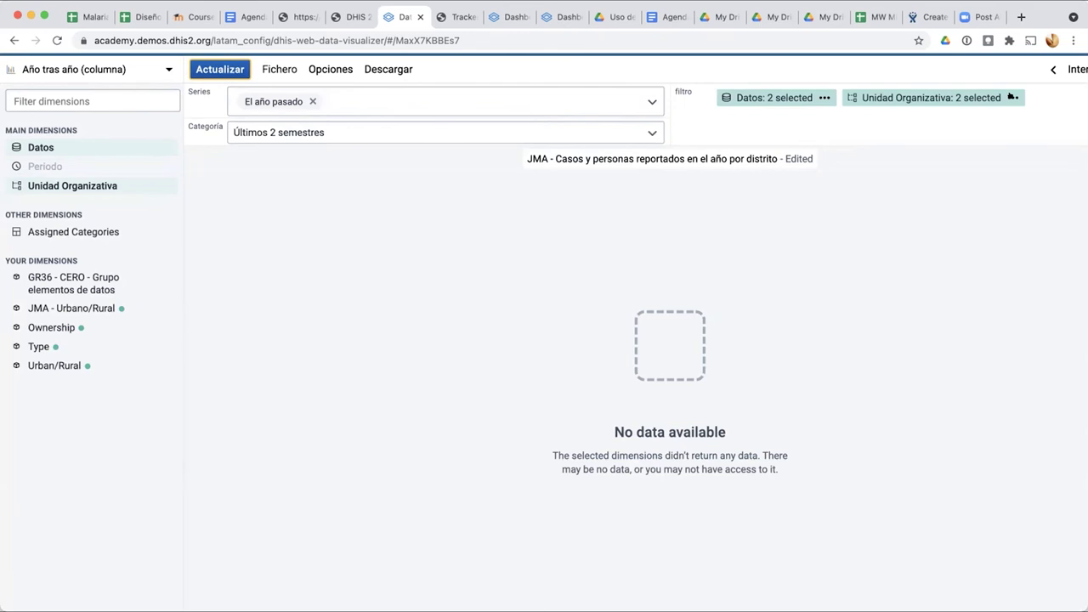
Step: Remove Numero de casos con Malaria from the chart's data selection
left_click(806, 99)
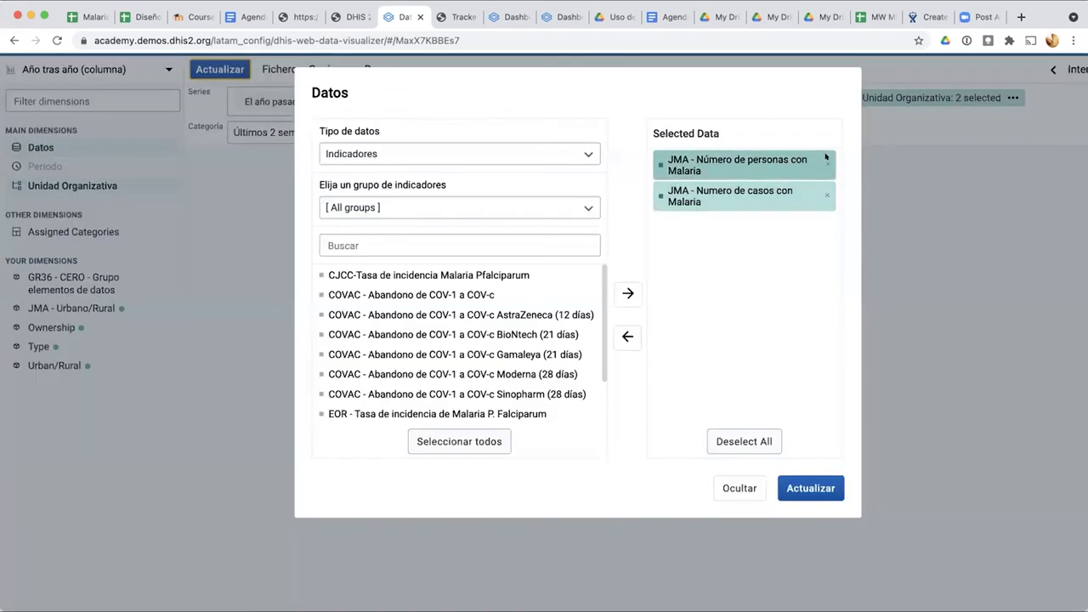
left_click(825, 197)
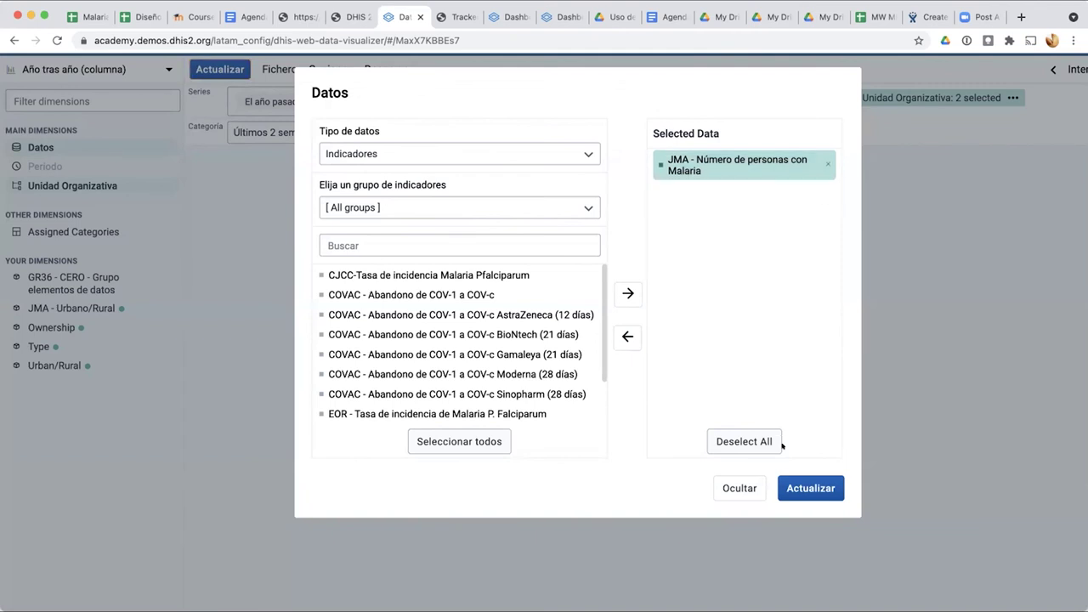
left_click(811, 488)
Step: Filter organisation units to Trainingland, dropping Animal Region and Food Region
left_click(934, 98)
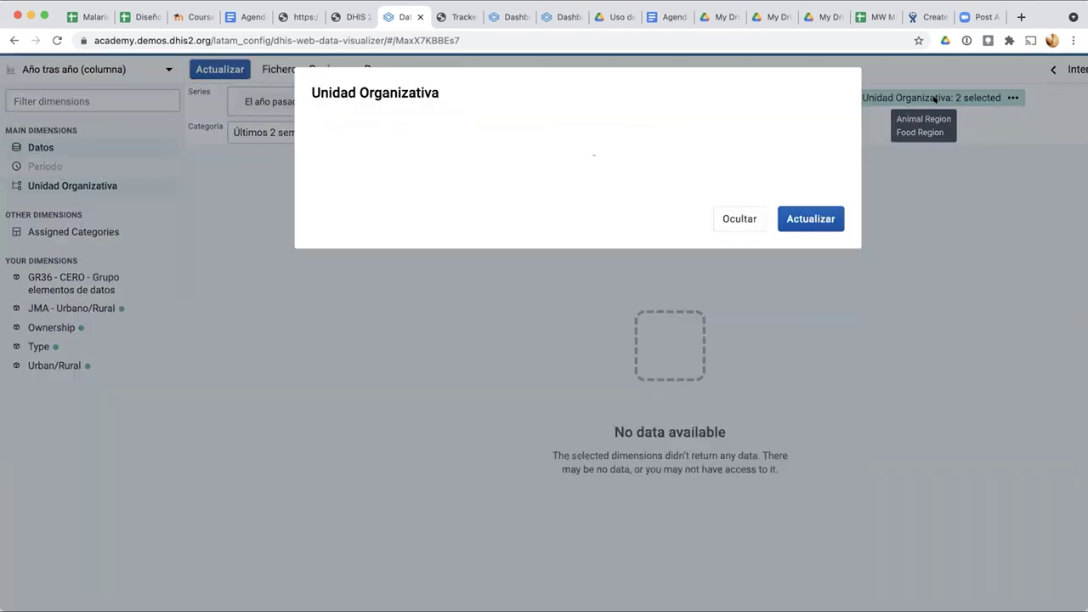
left_click(737, 476)
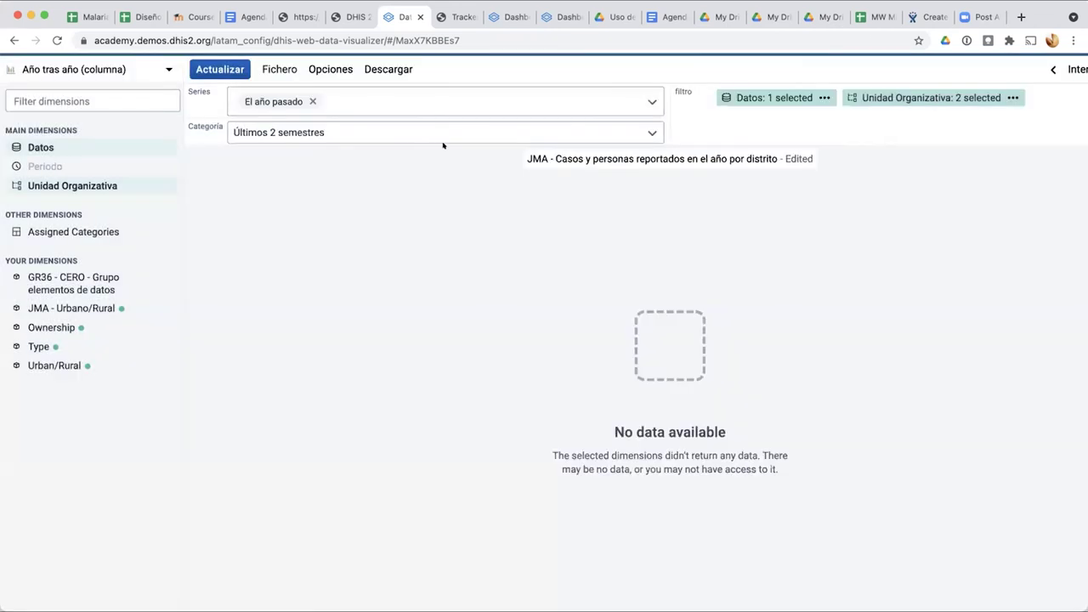
left_click(868, 95)
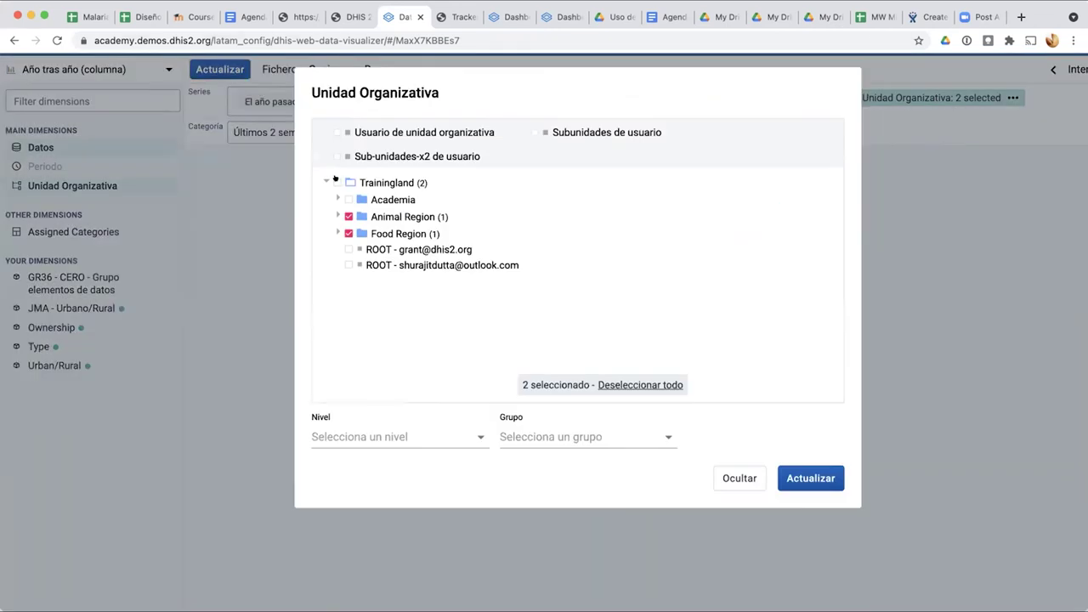
left_click(337, 182)
left_click(348, 217)
left_click(347, 233)
left_click(801, 476)
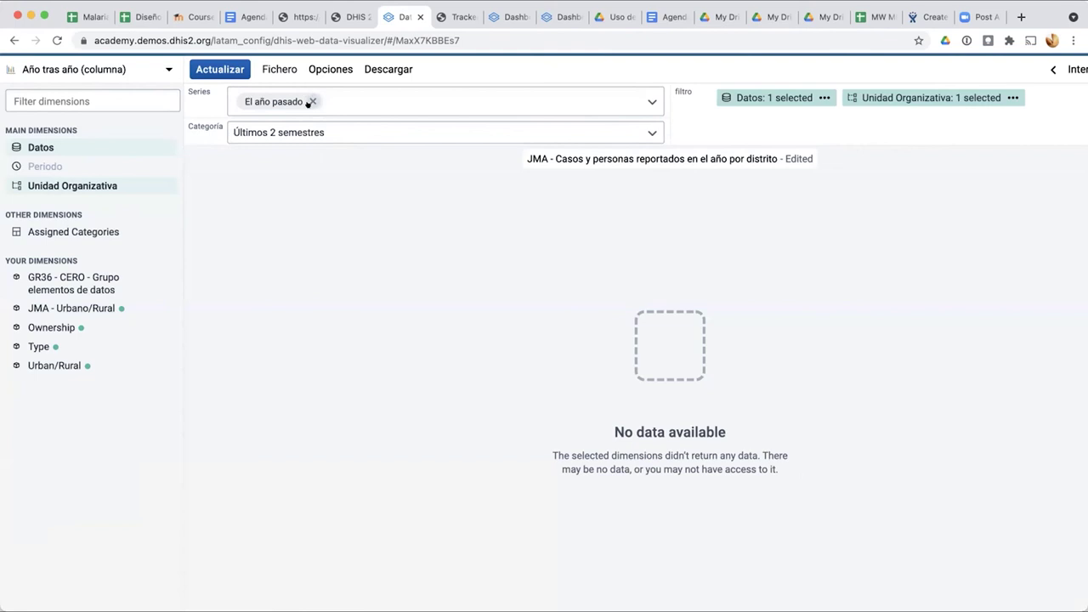
Step: Switch the category period from Últimos 2 semestres to Quarters per year and refresh
left_click(89, 305)
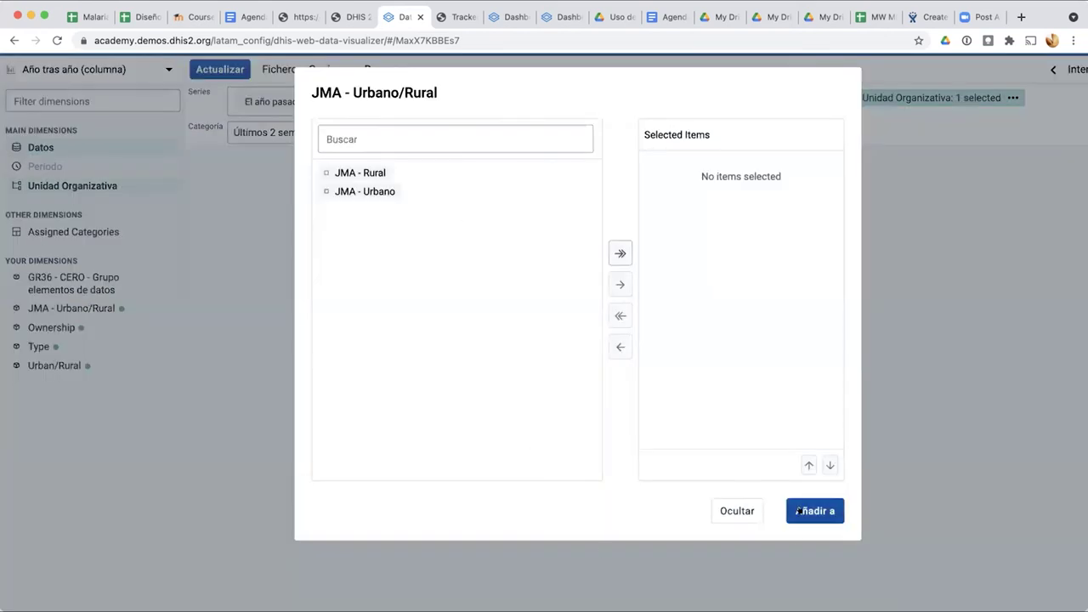
left_click(740, 506)
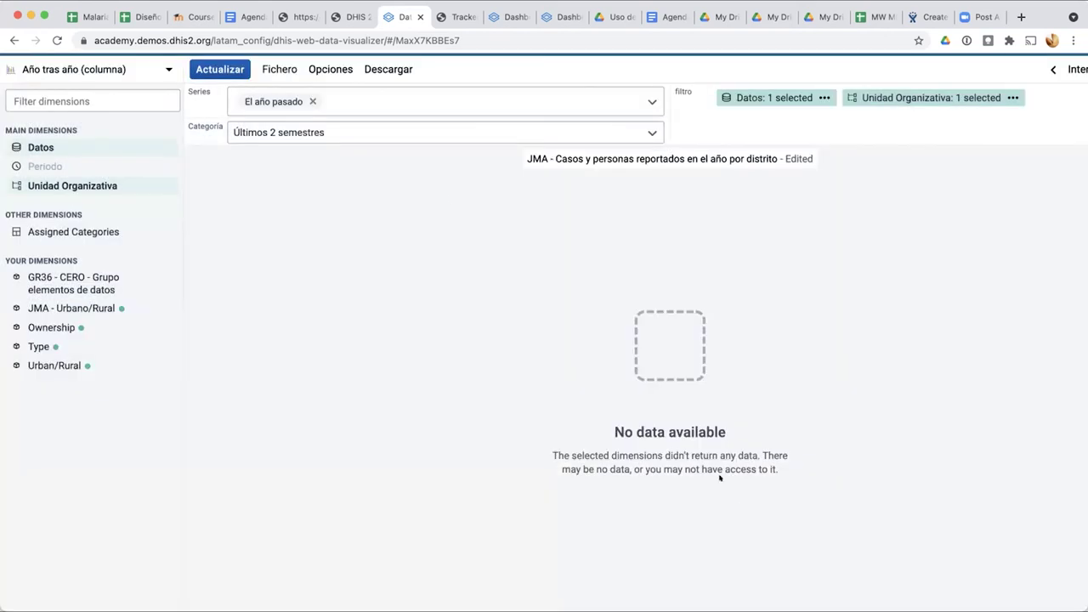
left_click(333, 132)
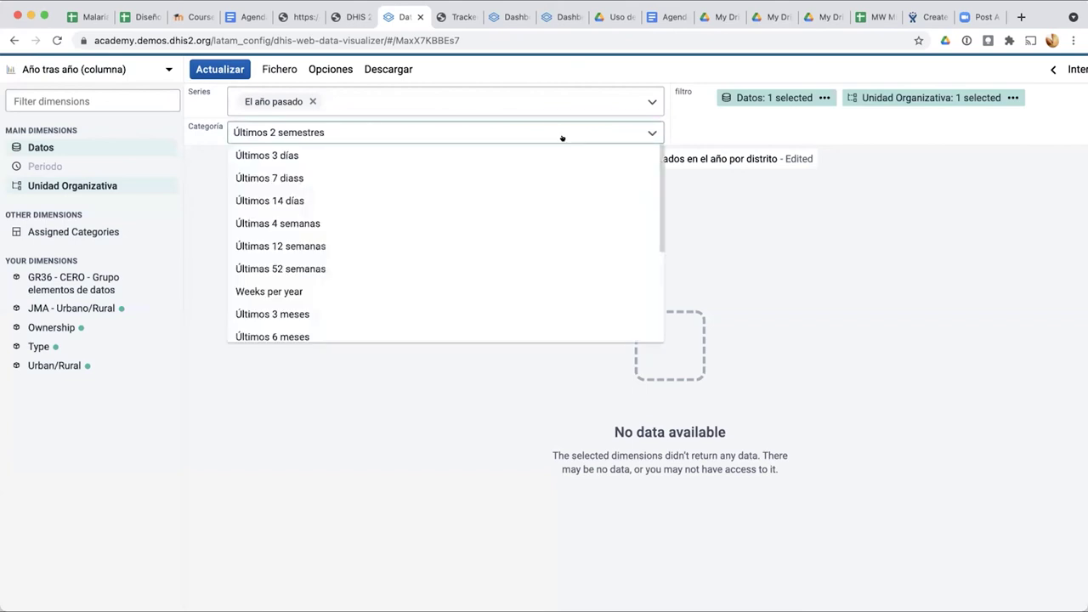
left_click(652, 132)
left_click(652, 127)
scroll(510, 267, "up", 1)
scroll(510, 267, "down", 3)
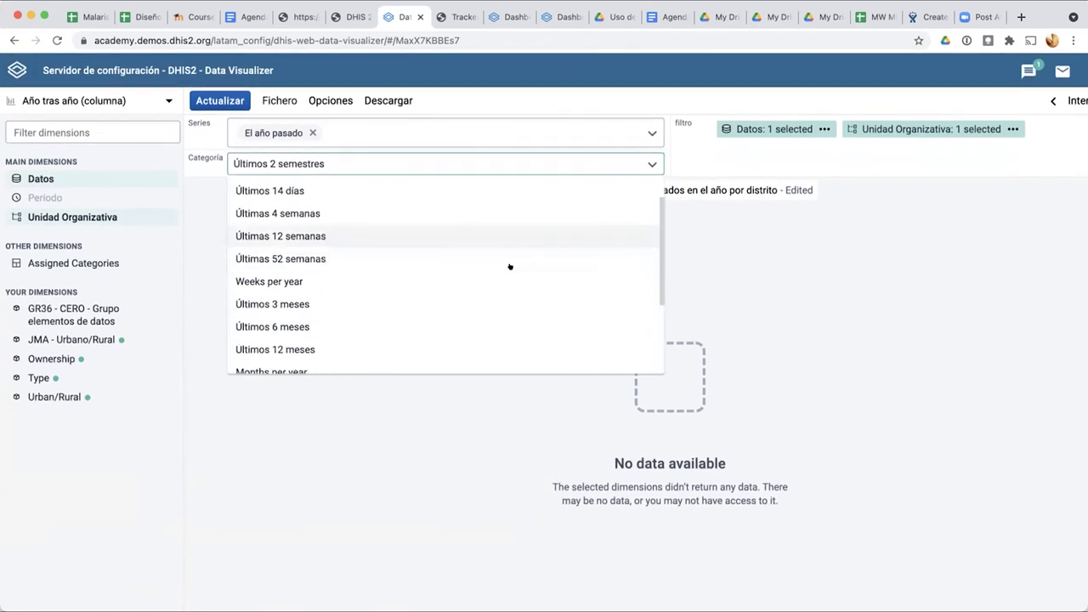
scroll(510, 267, "up", 3)
scroll(510, 267, "down", 3)
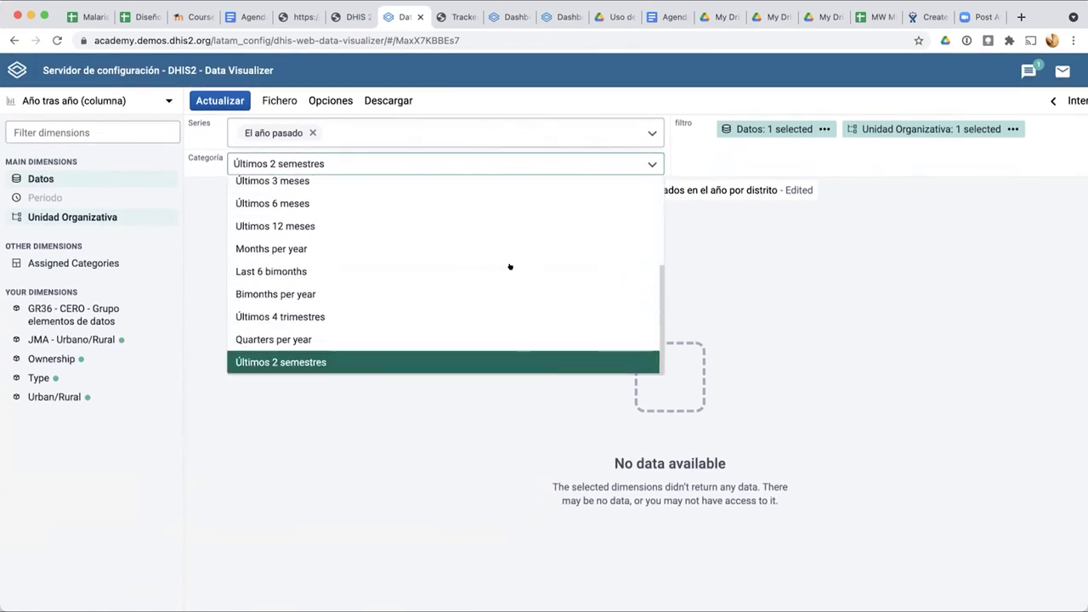
left_click(496, 330)
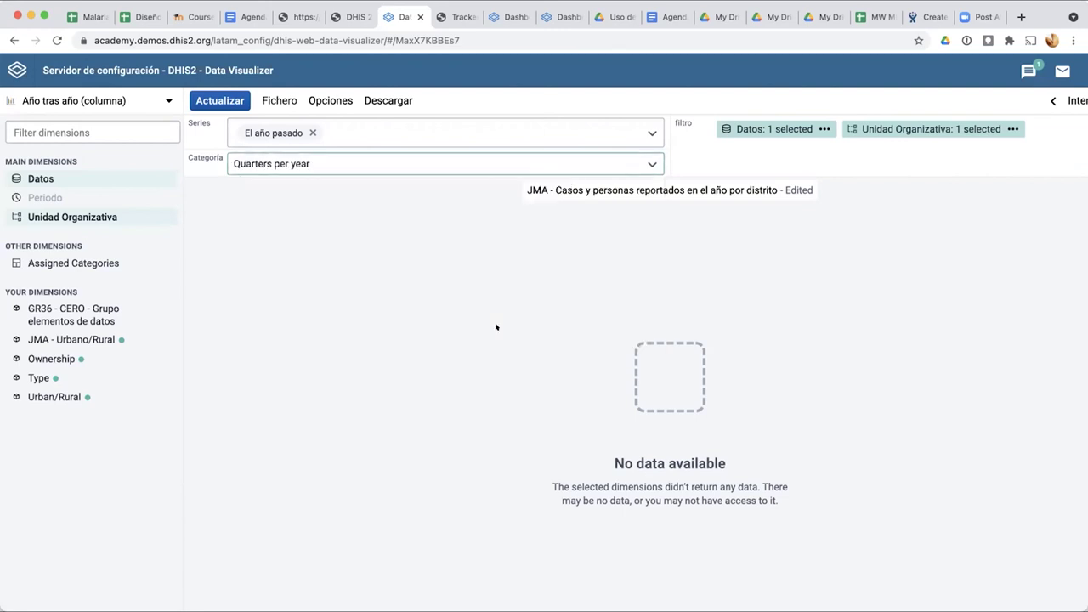
left_click(200, 100)
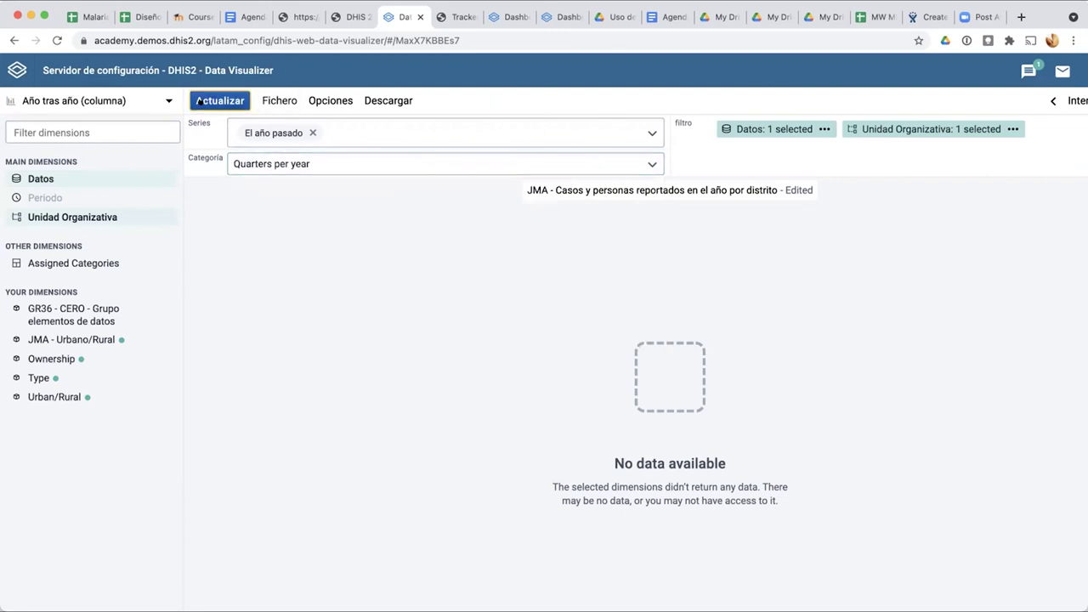
Step: Use 2020 and 2021 as series years instead of El año pasado, and refresh
left_click(249, 164)
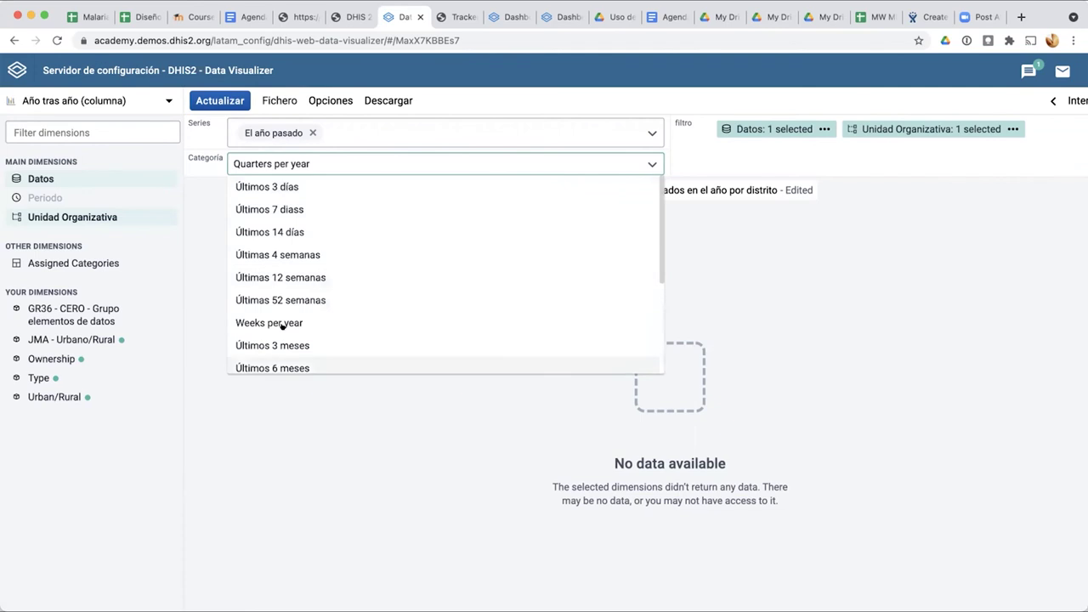
left_click(444, 166)
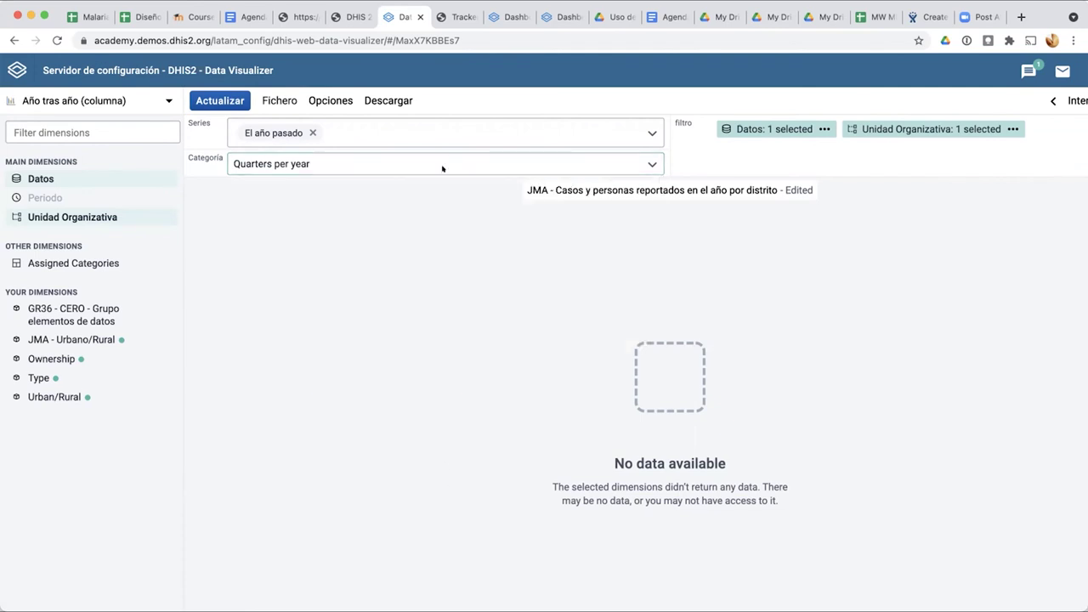
left_click(652, 133)
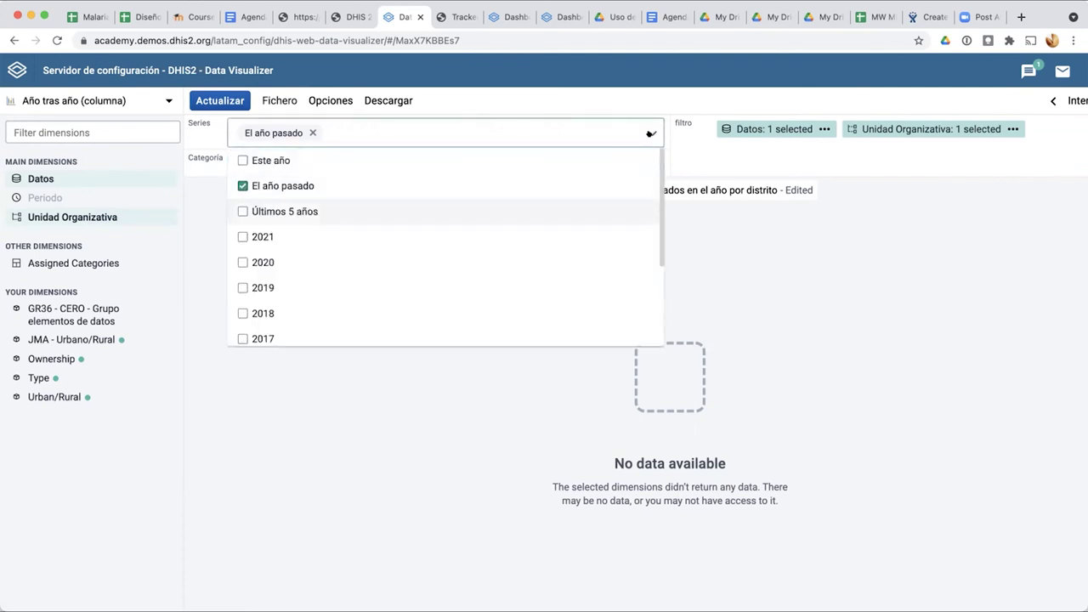
scroll(359, 213, "down", 5)
scroll(359, 201, "up", 4)
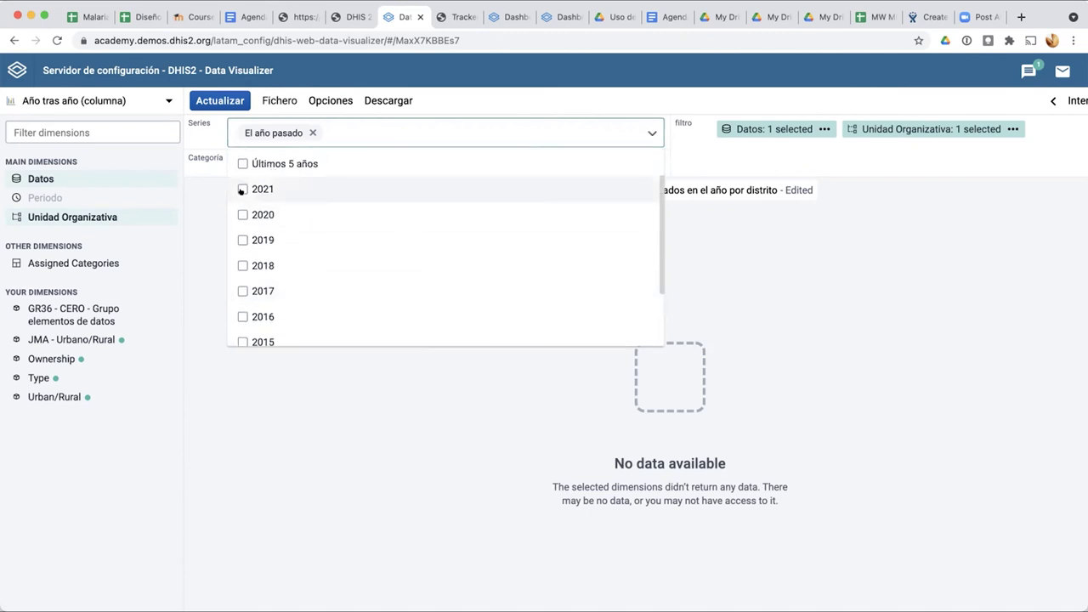
left_click(243, 215)
left_click(242, 189)
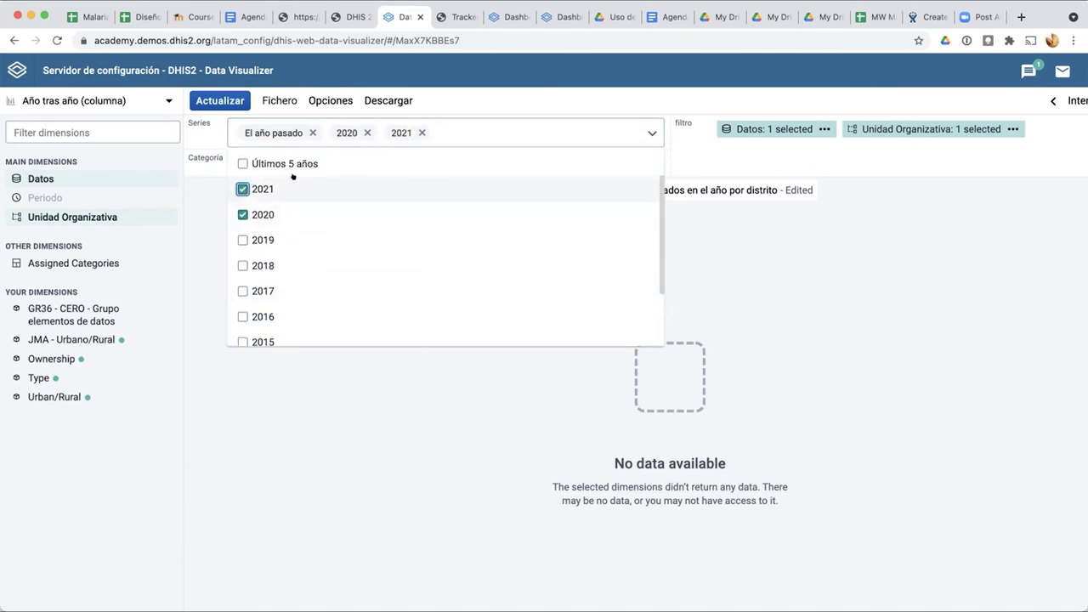
left_click(298, 128)
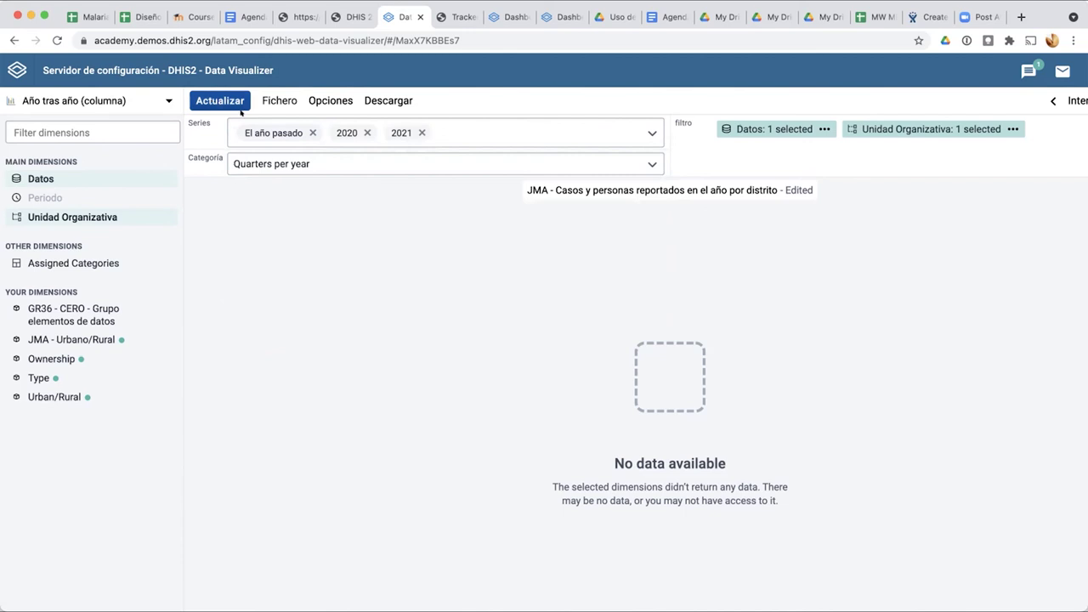
left_click(311, 132)
left_click(220, 98)
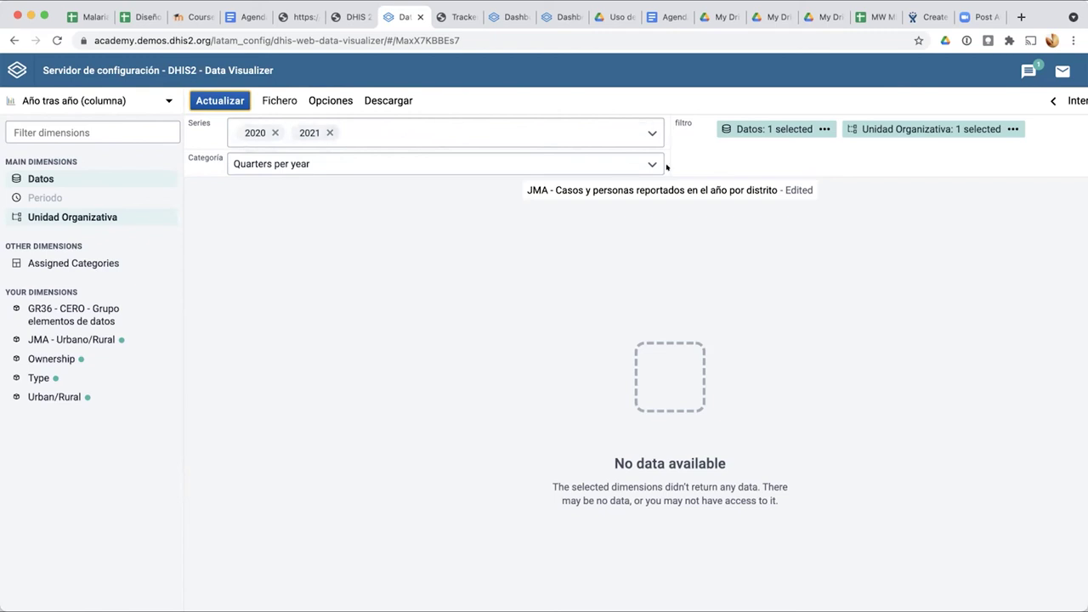
Step: Swap the series years 2020 and 2021 for Este año and El año pasado
left_click(648, 133)
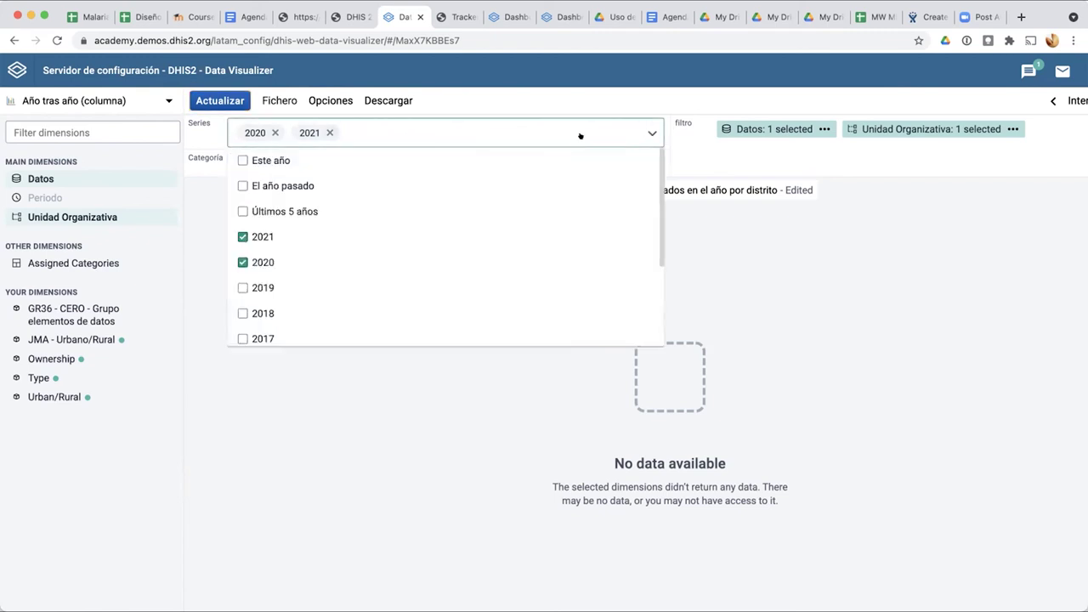
left_click(243, 161)
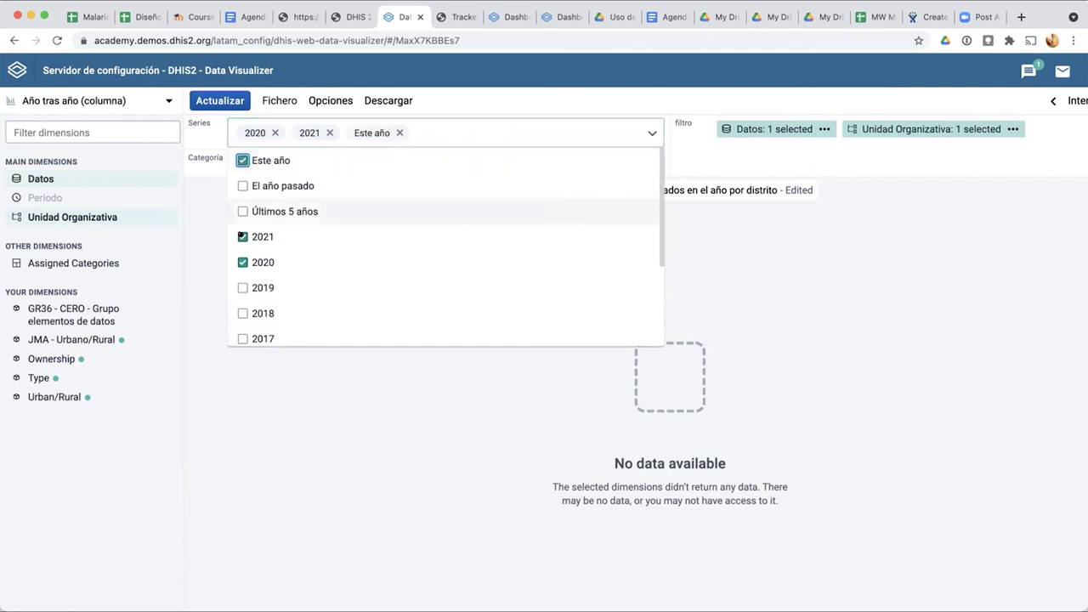
left_click(243, 185)
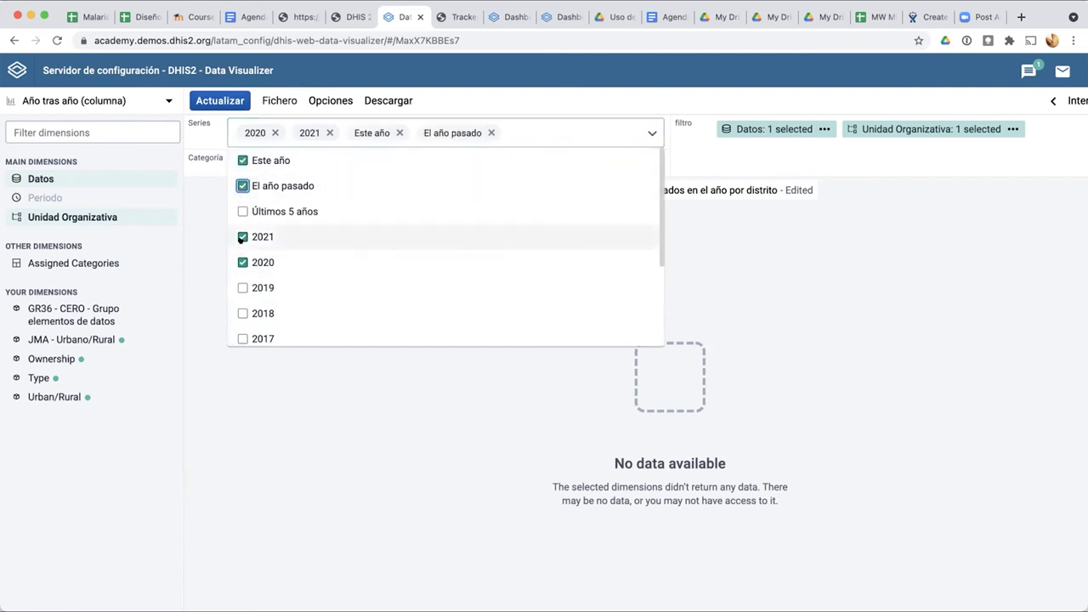
left_click(244, 237)
left_click(243, 263)
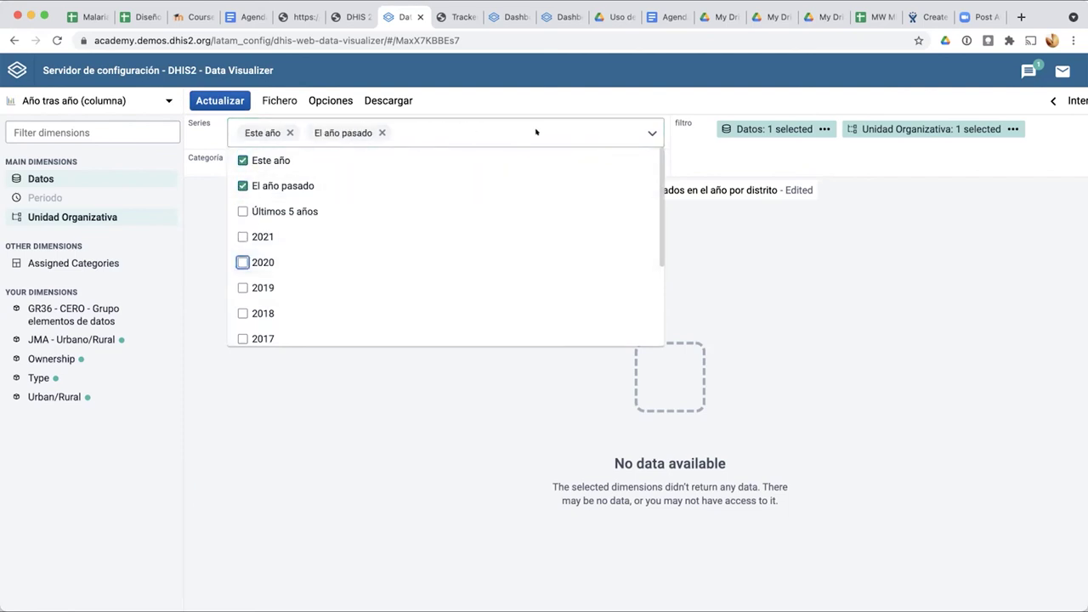
left_click(652, 136)
Step: Set the category period to Last 6 bimonths and refresh the chart
left_click(277, 95)
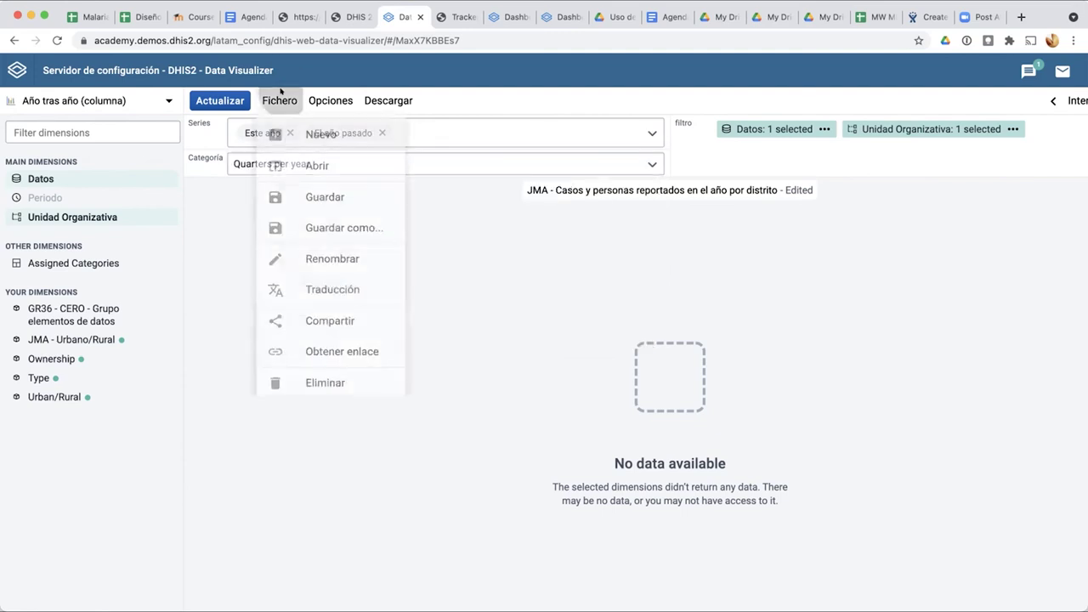
left_click(250, 90)
left_click(280, 166)
scroll(327, 296, "down", 3)
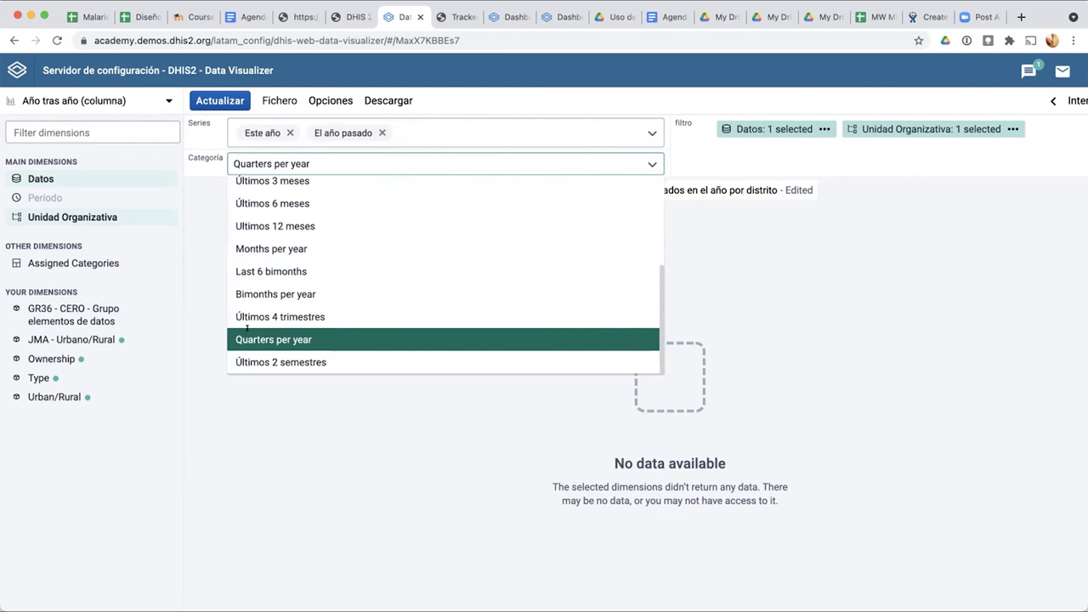
scroll(250, 327, "up", 1)
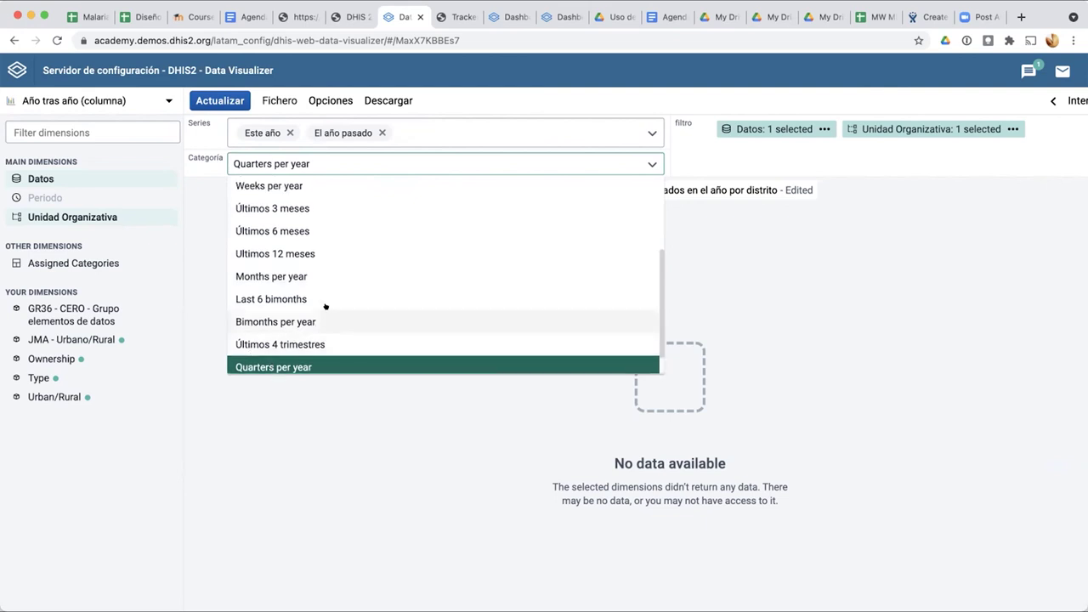
scroll(326, 297, "up", 4)
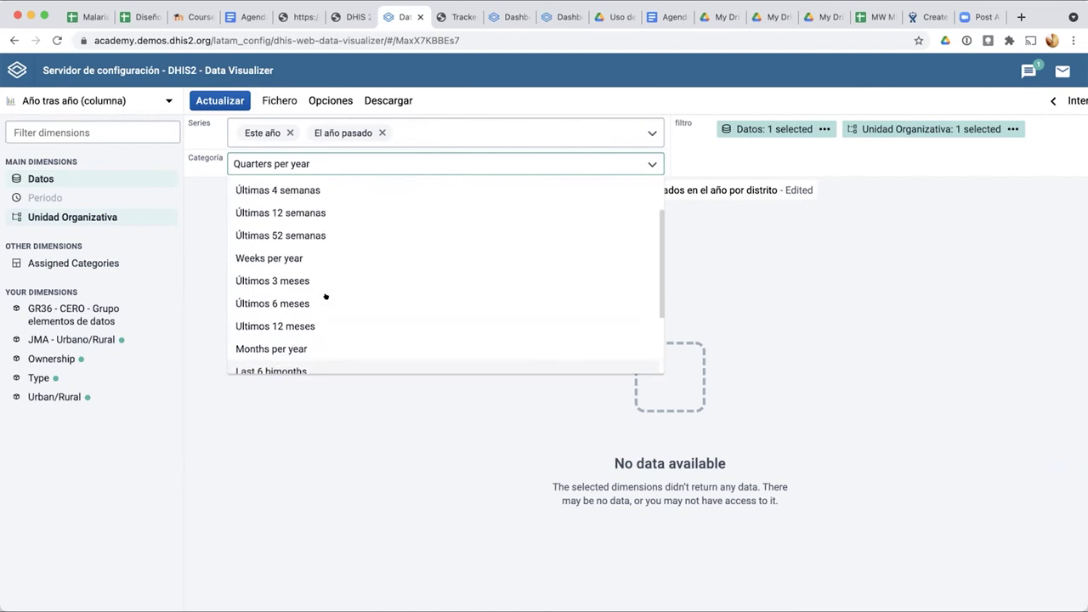
scroll(326, 297, "down", 5)
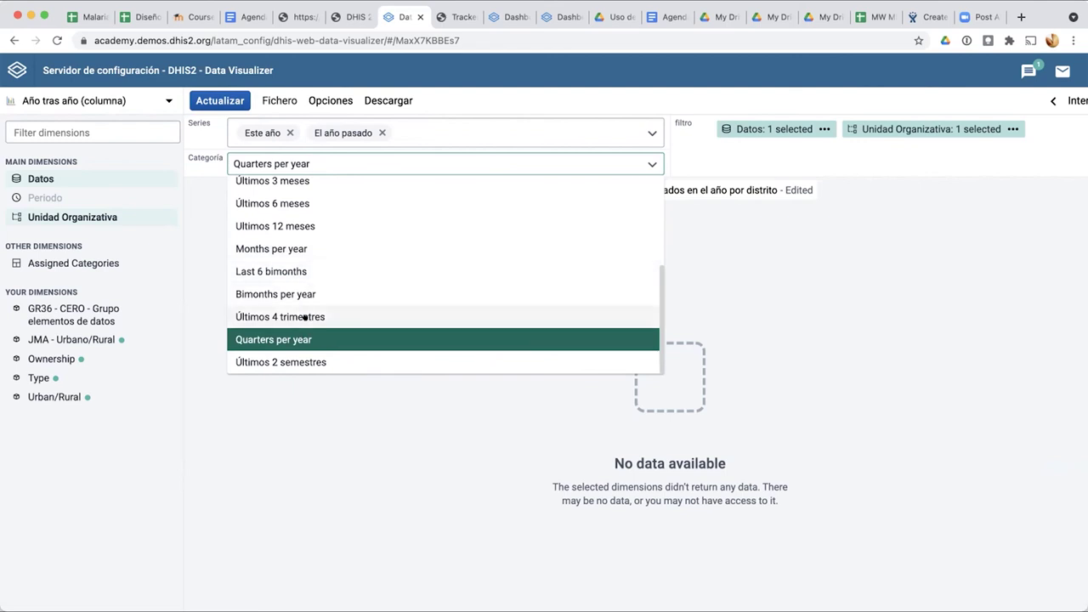
left_click(296, 269)
left_click(230, 97)
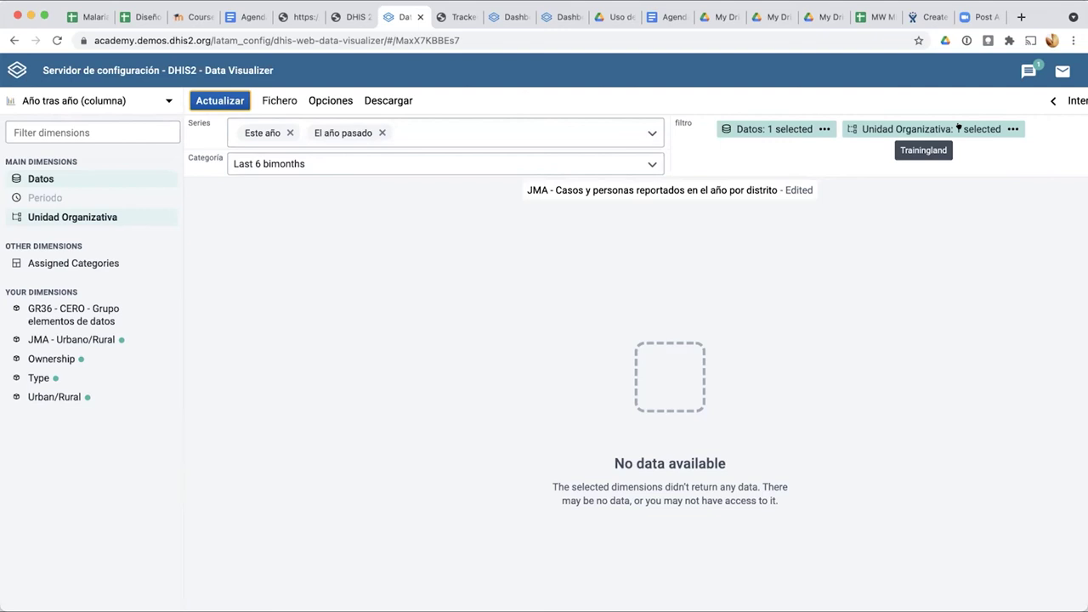
Step: Reapply the organisation unit filter to refresh, which returns an unknown network error
left_click(963, 125)
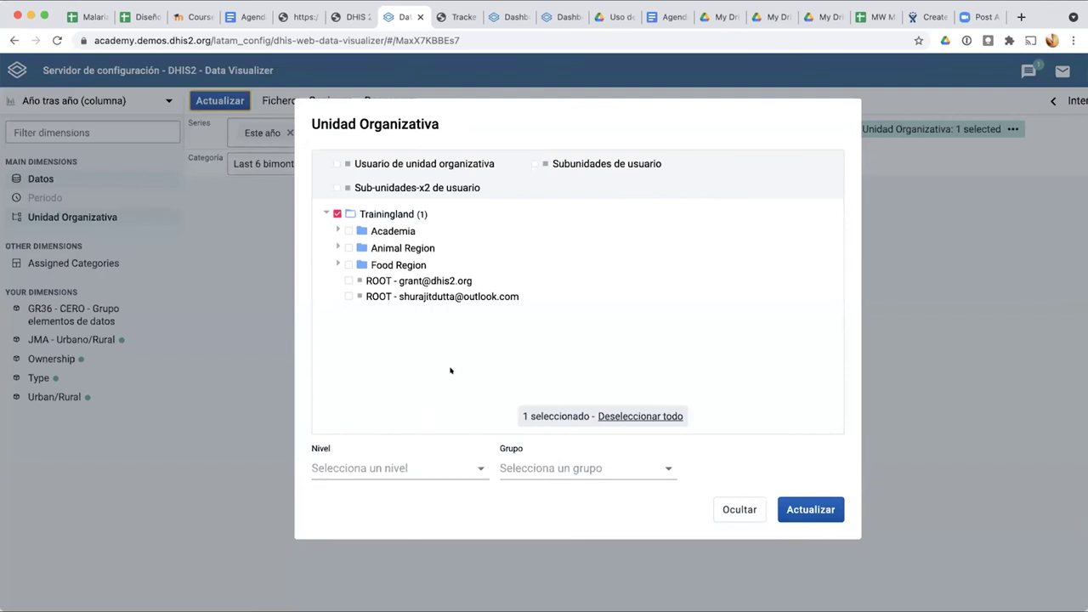
left_click(814, 508)
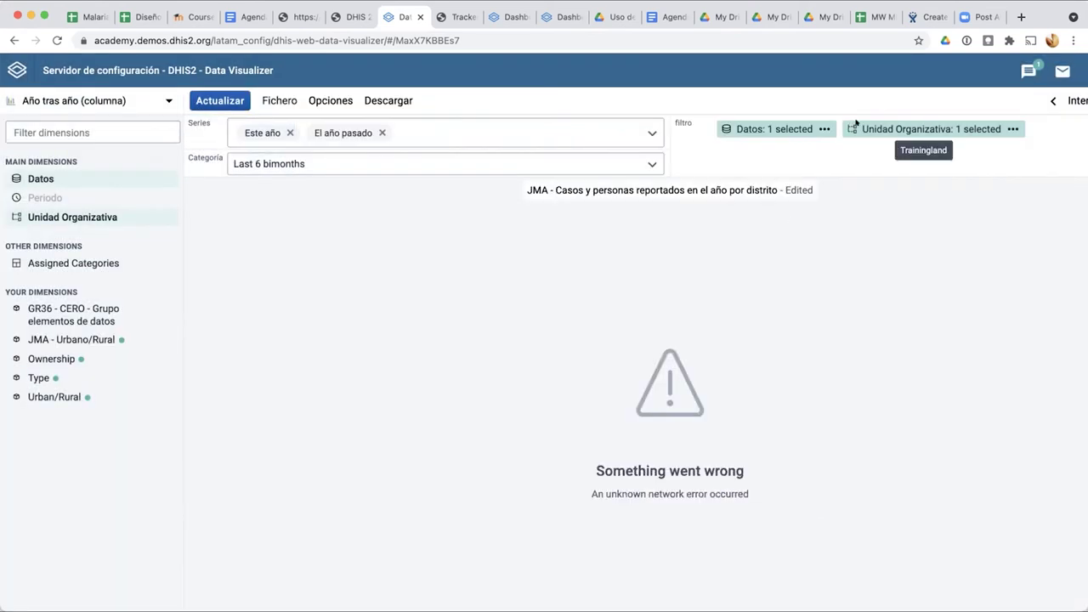
left_click(853, 126)
Step: Move Datos after Unidad Organizativa in the filters and refresh, now showing No data available
left_click(810, 509)
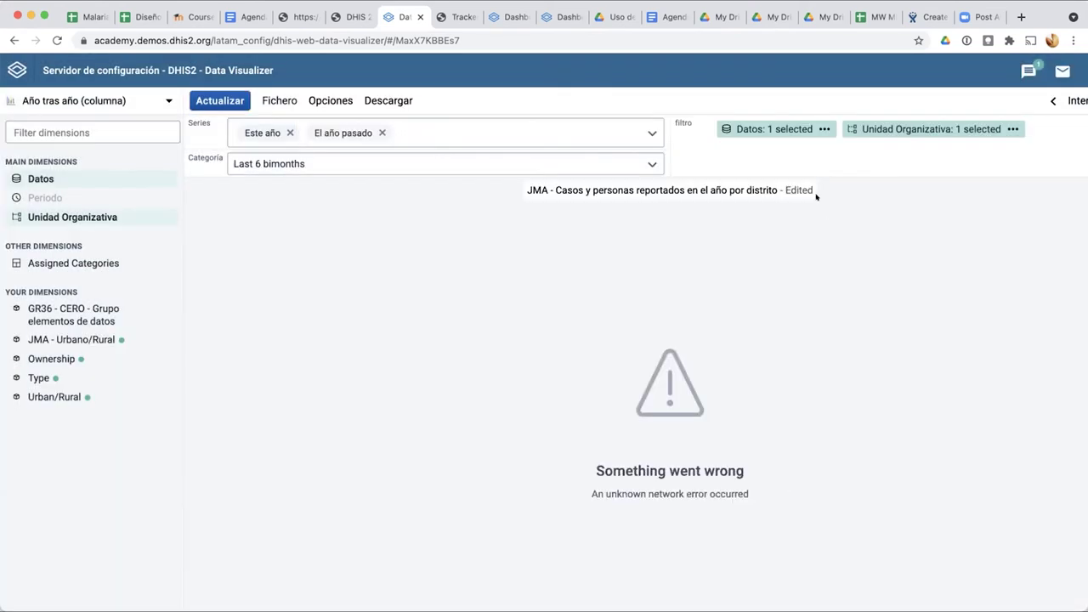
left_click_drag(799, 125, 909, 127)
left_click_drag(989, 117, 870, 117)
left_click(197, 96)
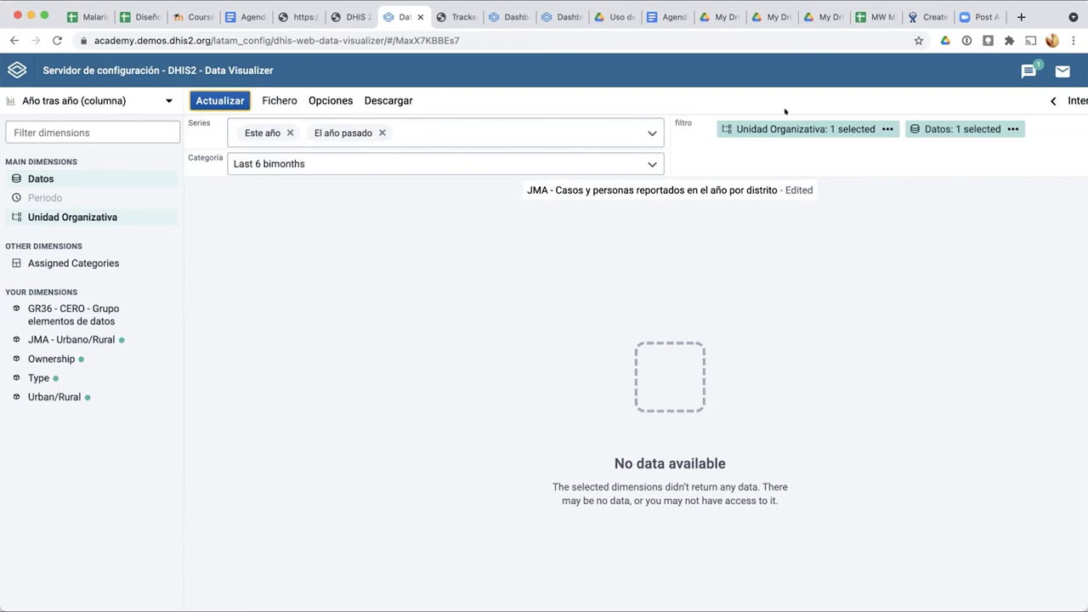
left_click(166, 100)
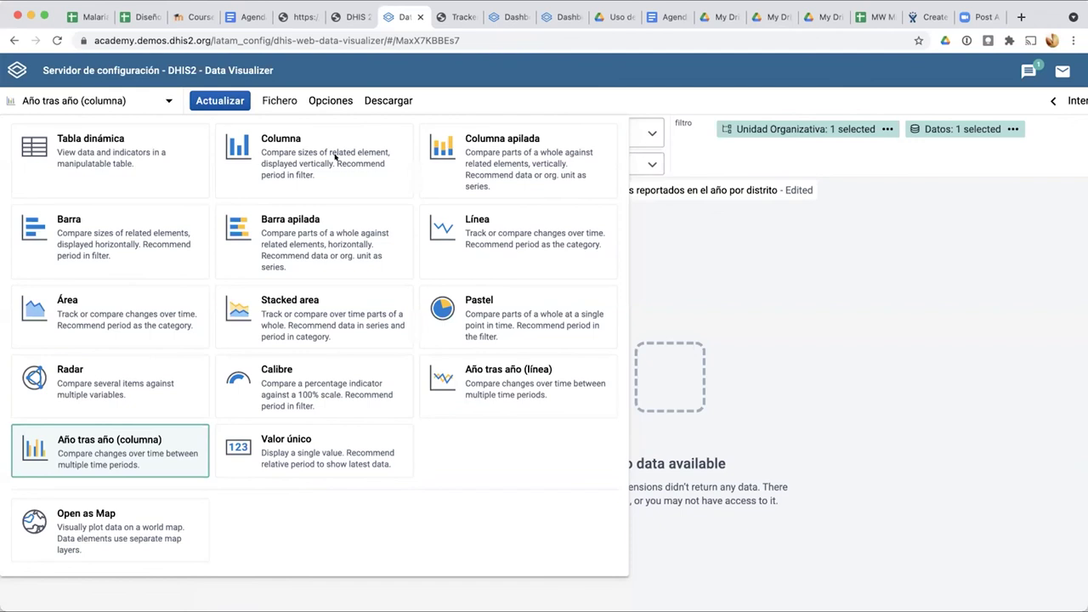
Step: Close the chart type choices unchanged and go to the dashboards app
left_click(806, 281)
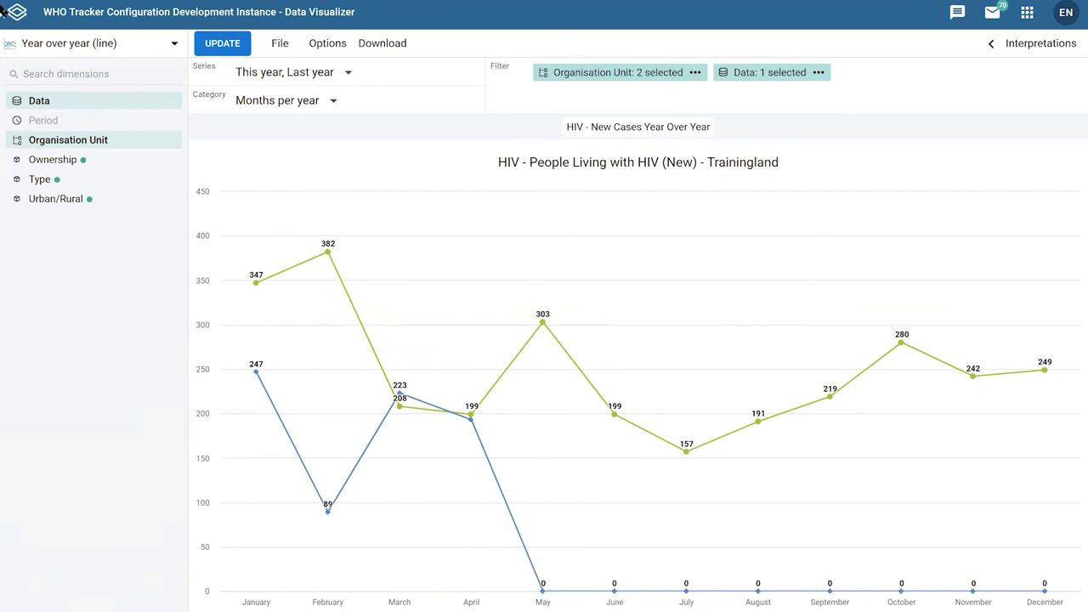
left_click(3, 12)
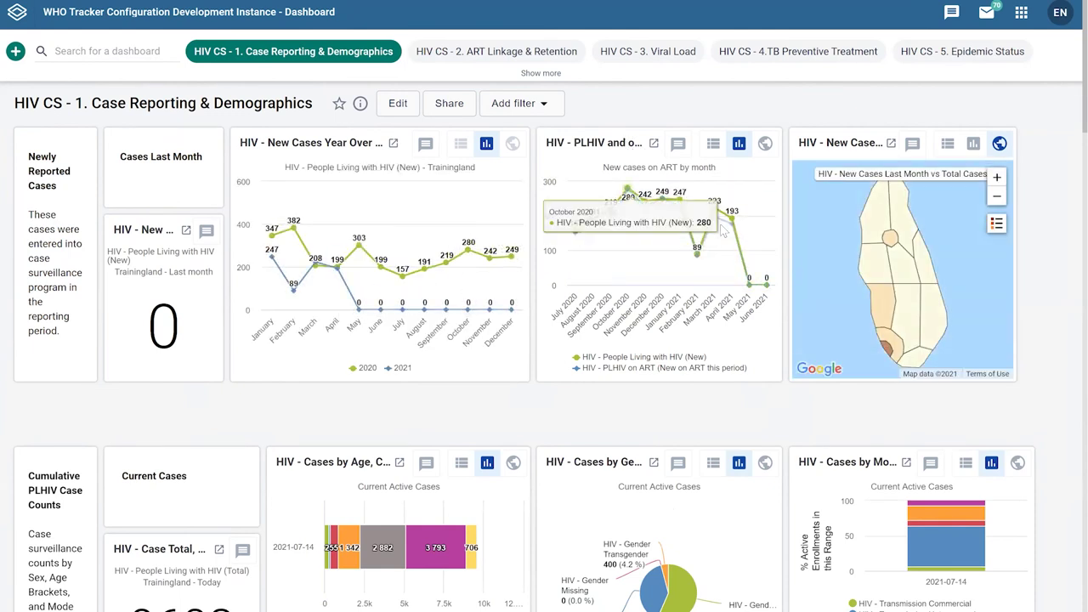
Step: Open the PLHIV chart from the HIV CS - 1. Case Reporting & Demographics dashboard
left_click(654, 144)
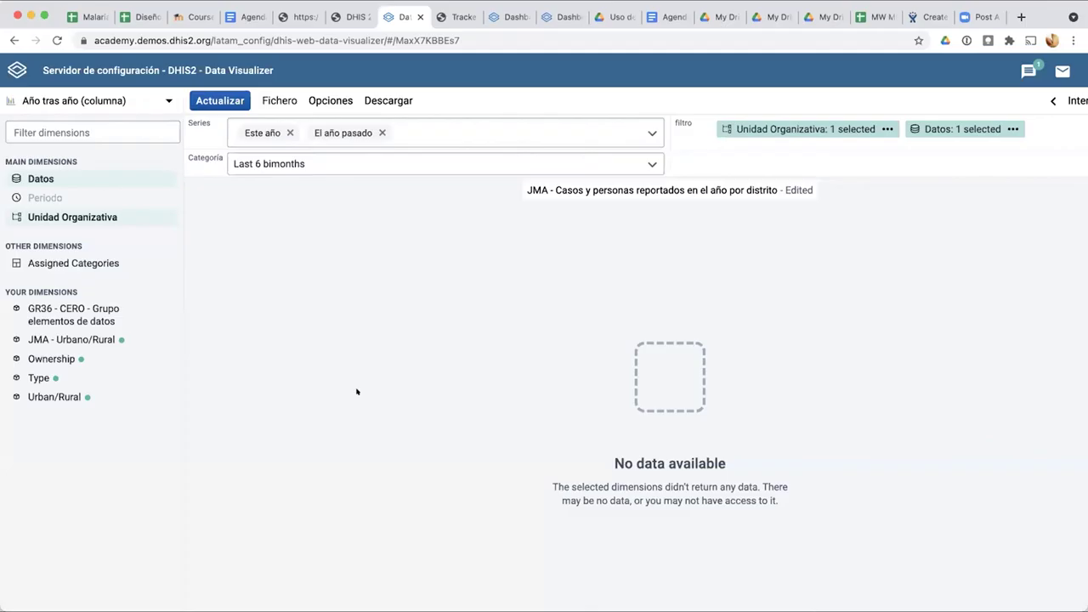
Step: Switch to an Área chart with organisation unit as category and data as series
left_click(110, 100)
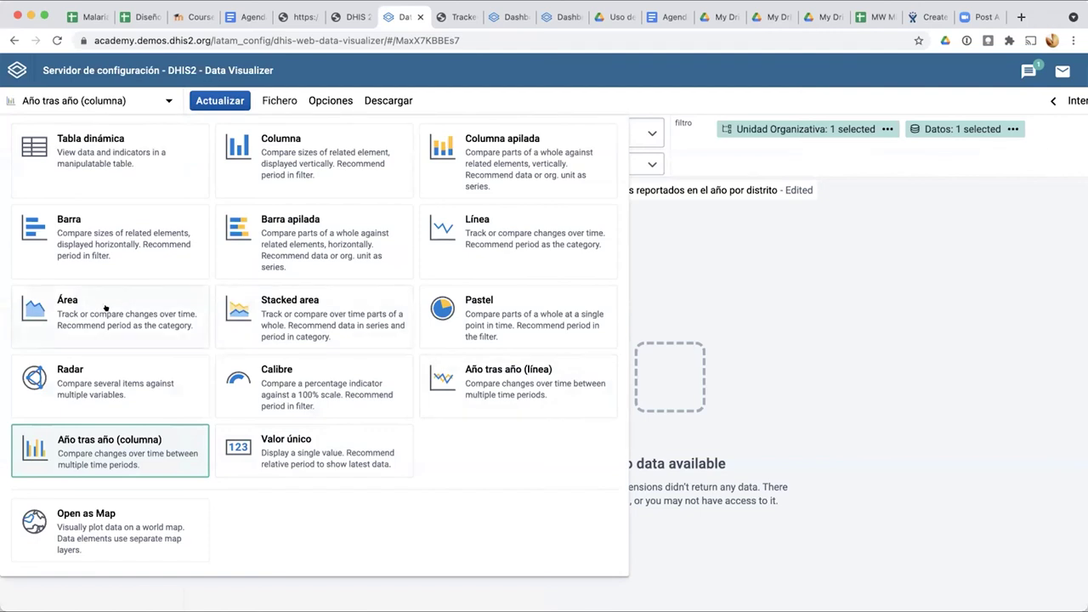
left_click(106, 309)
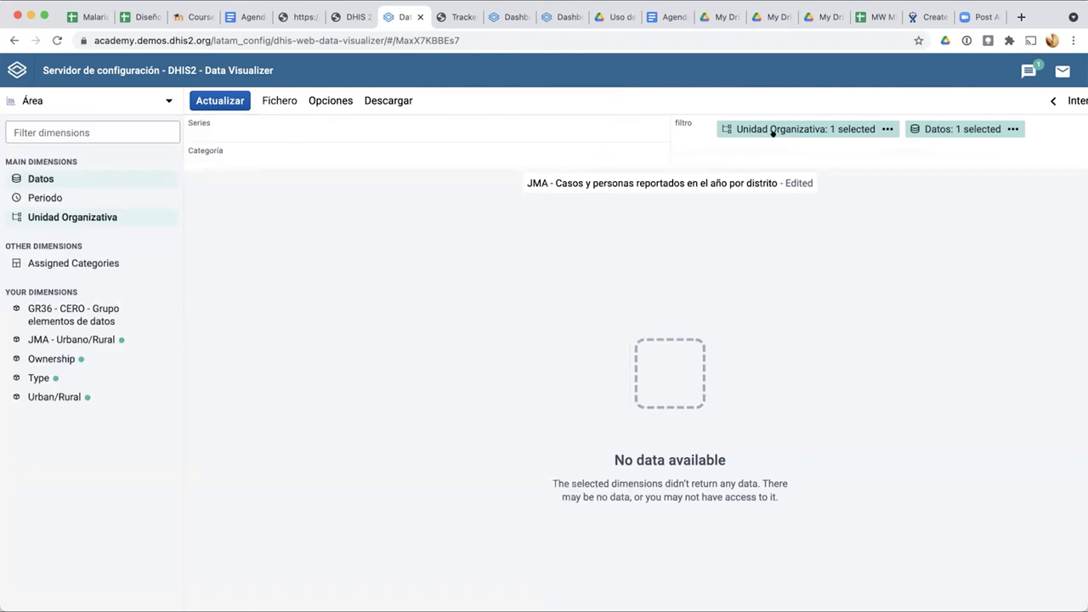
left_click_drag(765, 127, 561, 161)
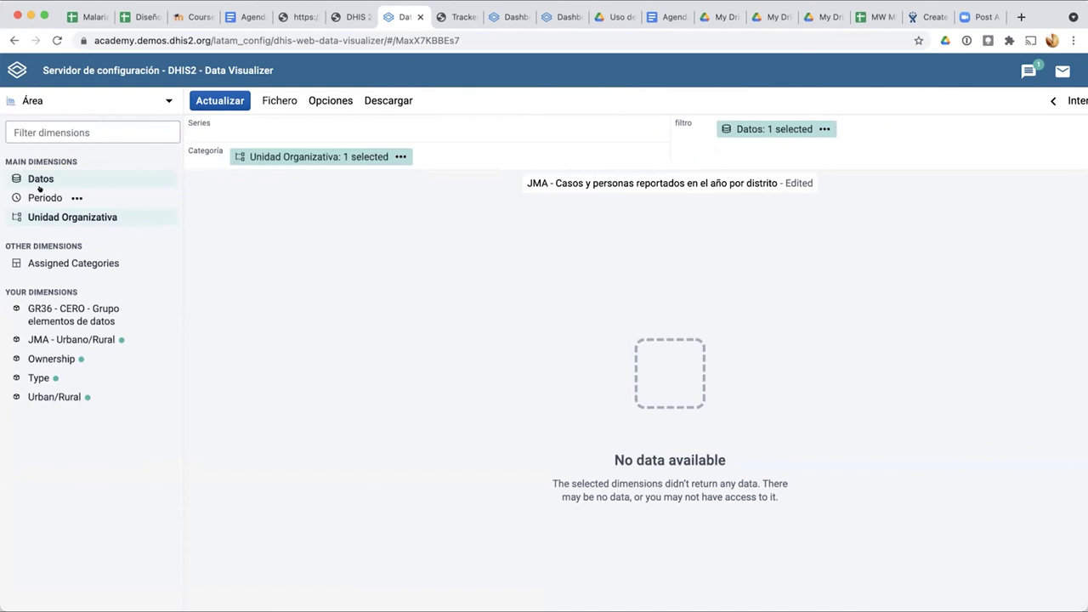
left_click_drag(753, 132, 289, 129)
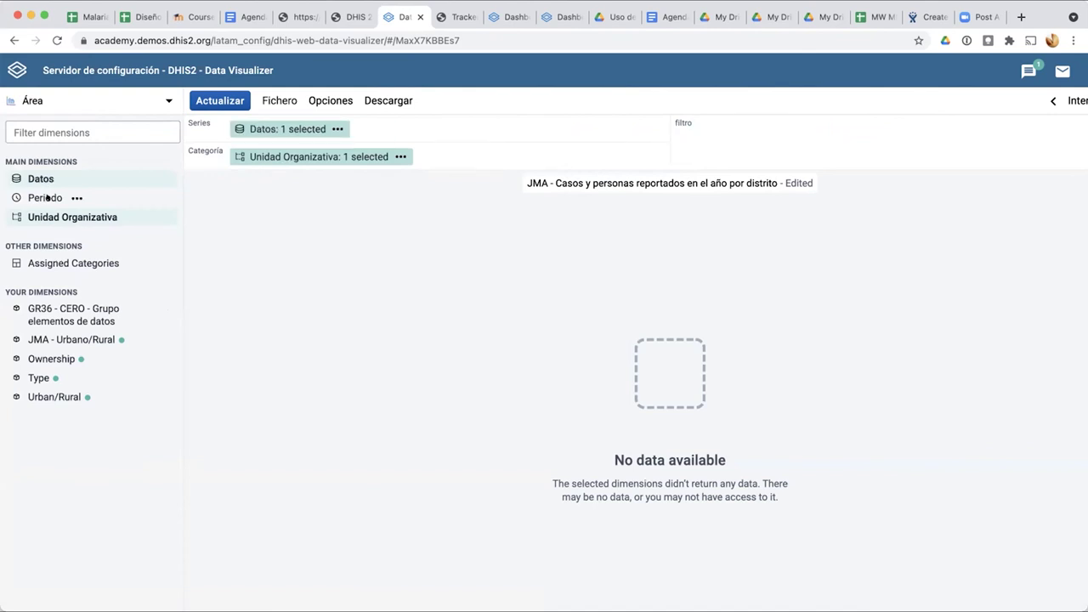
Step: Select the yearly periods Este año and El año pasado and apply them
left_click(47, 197)
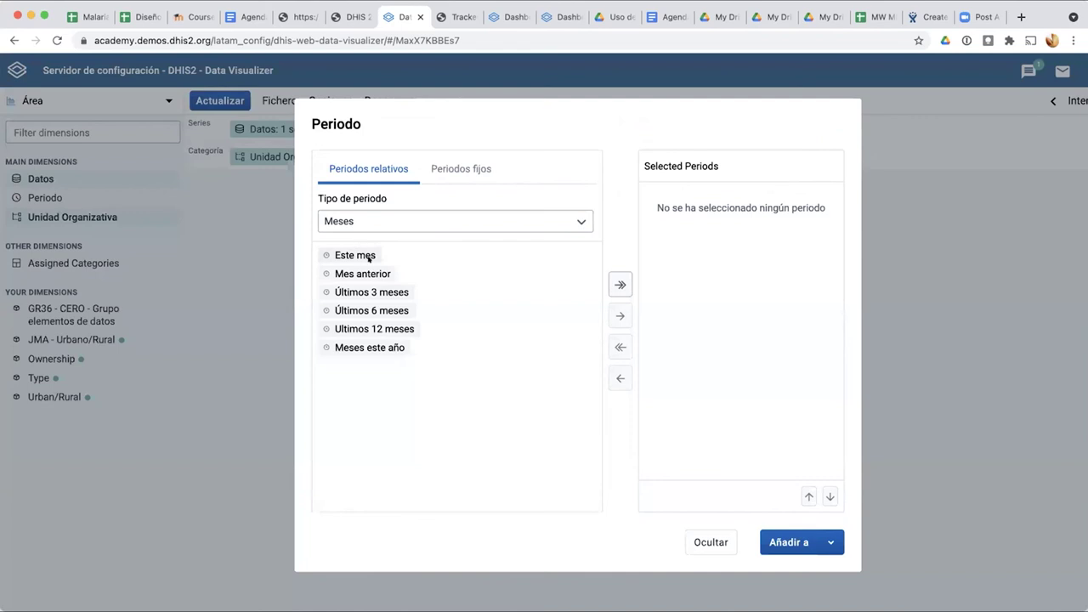
left_click(435, 167)
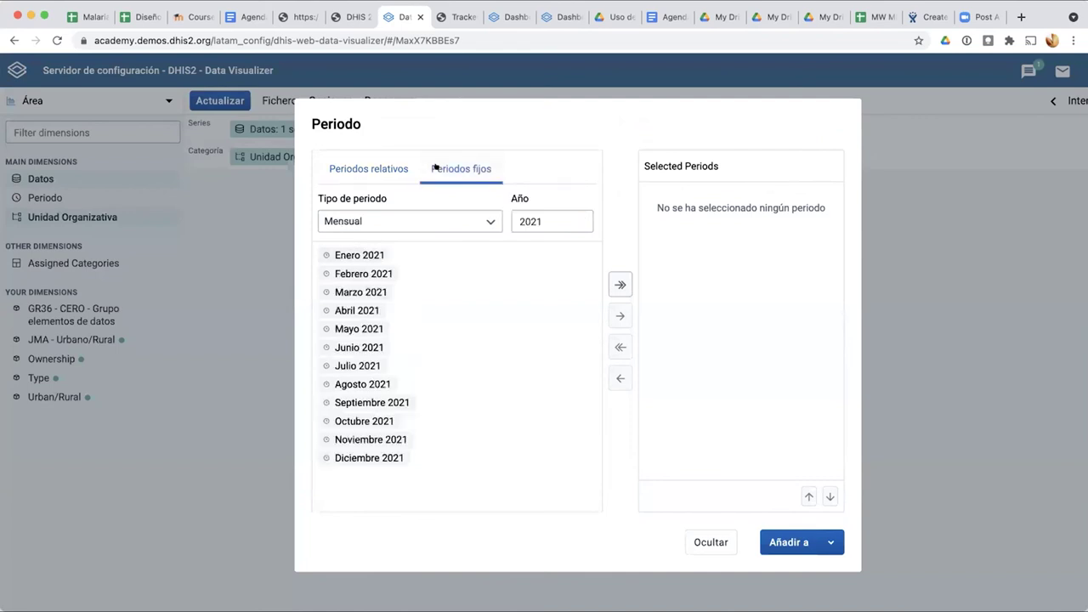
left_click(381, 168)
left_click(336, 221)
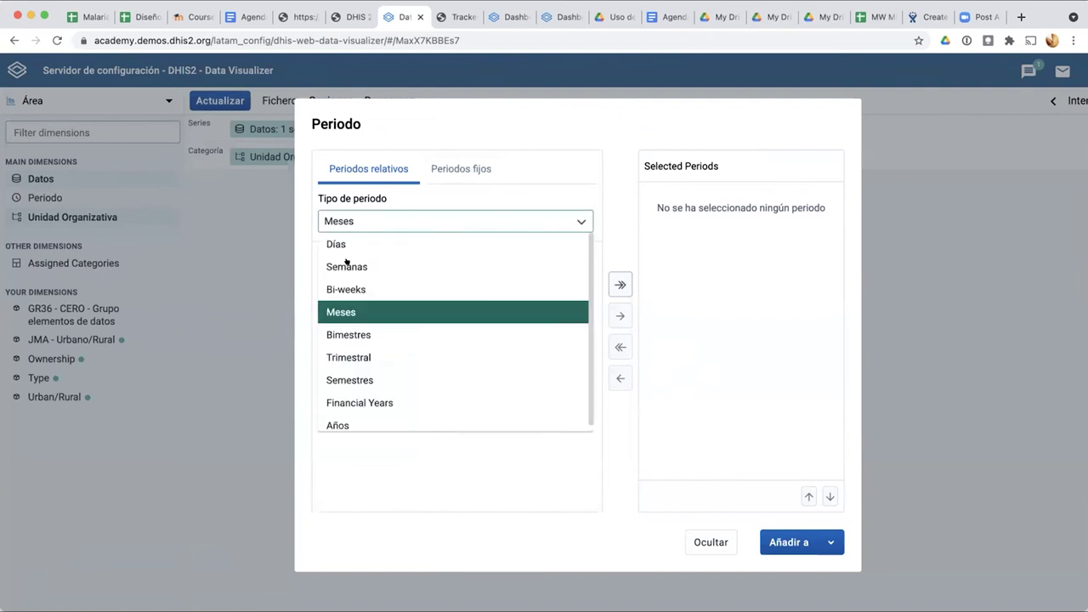
scroll(371, 392, "down", 1)
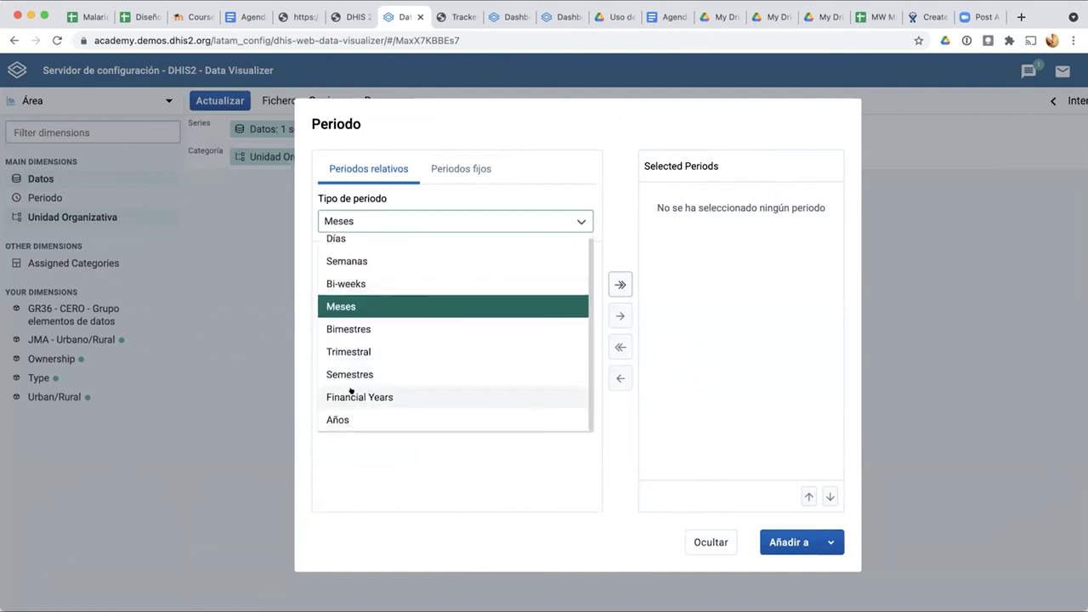
left_click(354, 421)
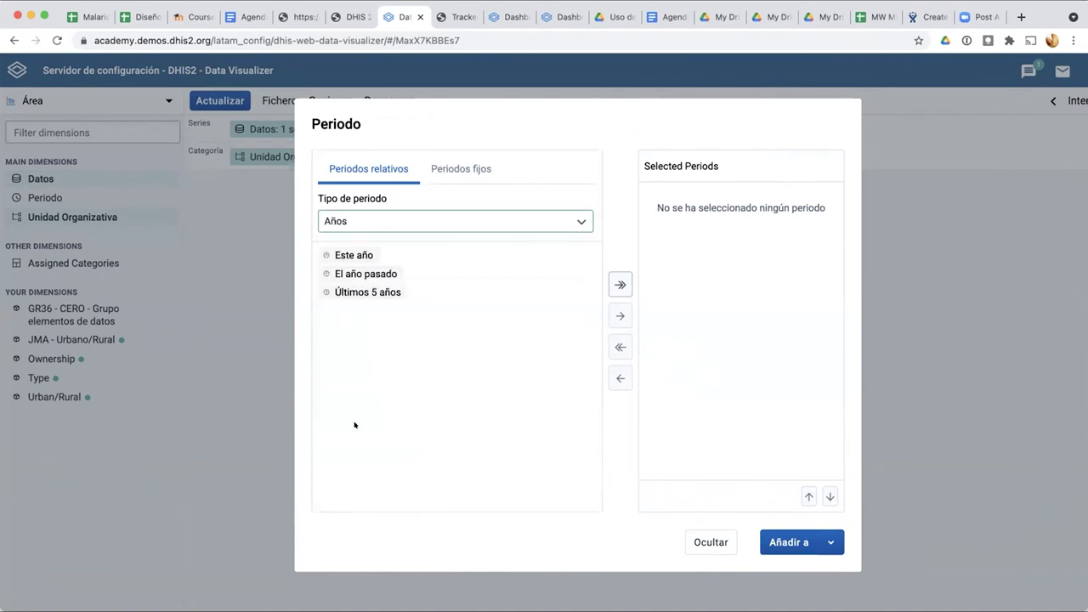
left_click(349, 255)
double_click(350, 255)
double_click(350, 255)
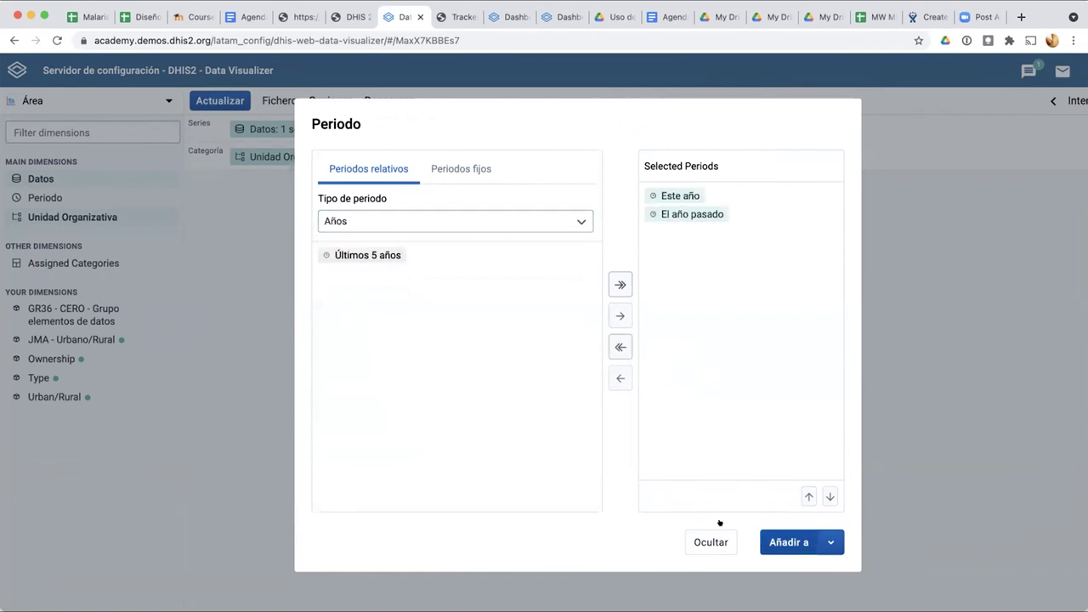
left_click(788, 542)
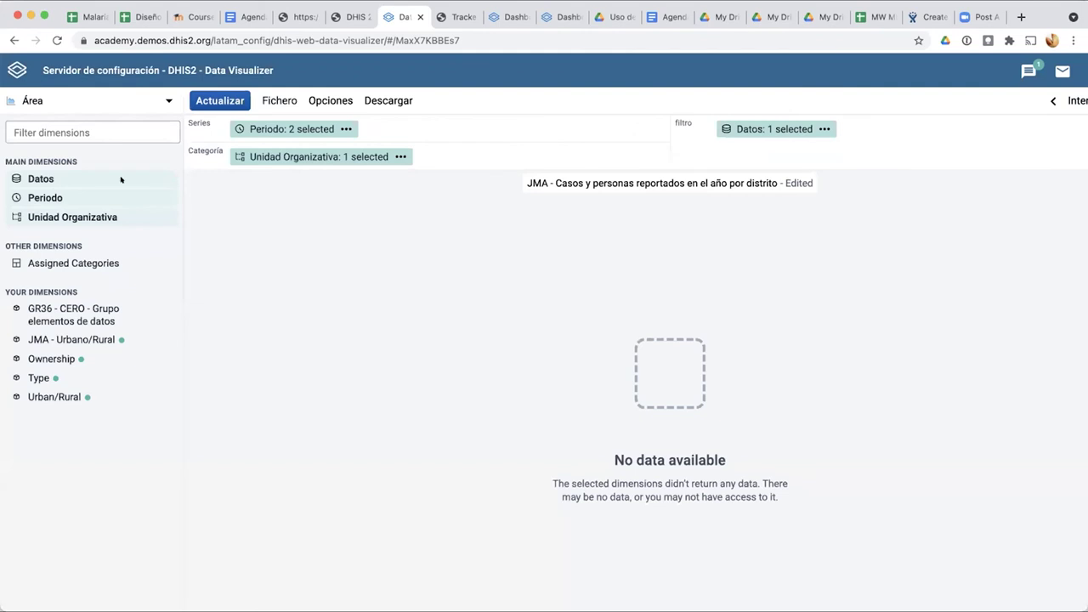
Step: Put Datos in series and Periodo beside Unidad Organizativa in category, then redraw the chart
left_click_drag(735, 126, 374, 127)
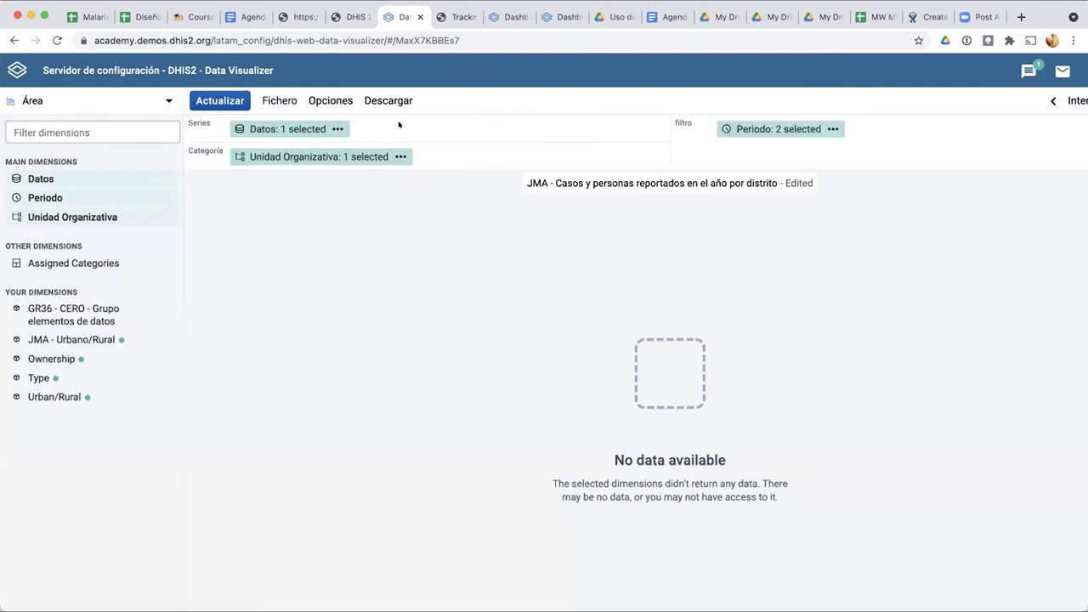
left_click_drag(836, 128, 510, 158)
left_click(198, 103)
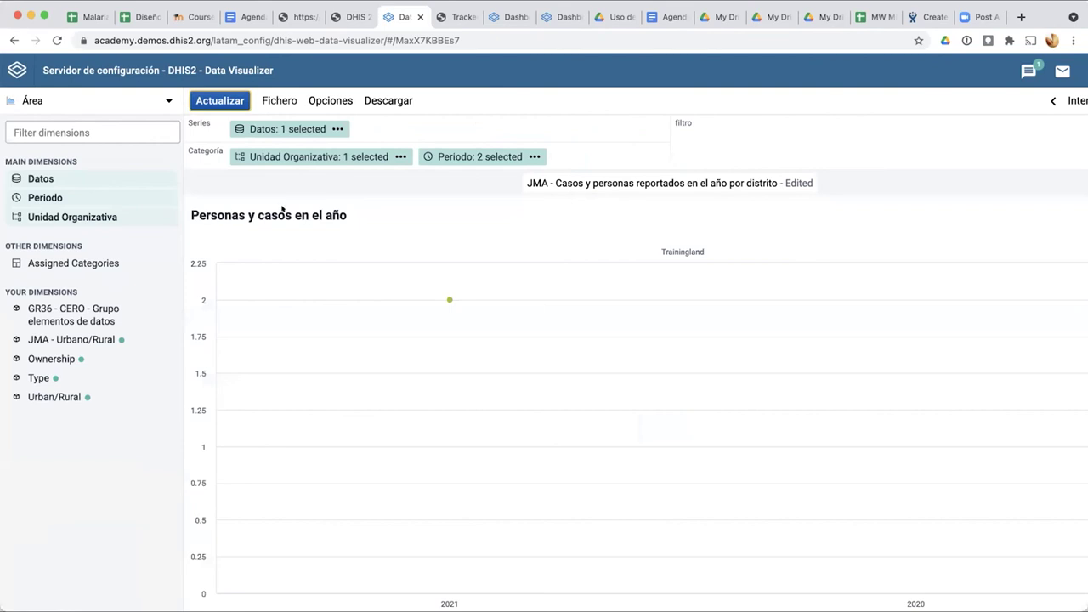
scroll(224, 367, "down", 1)
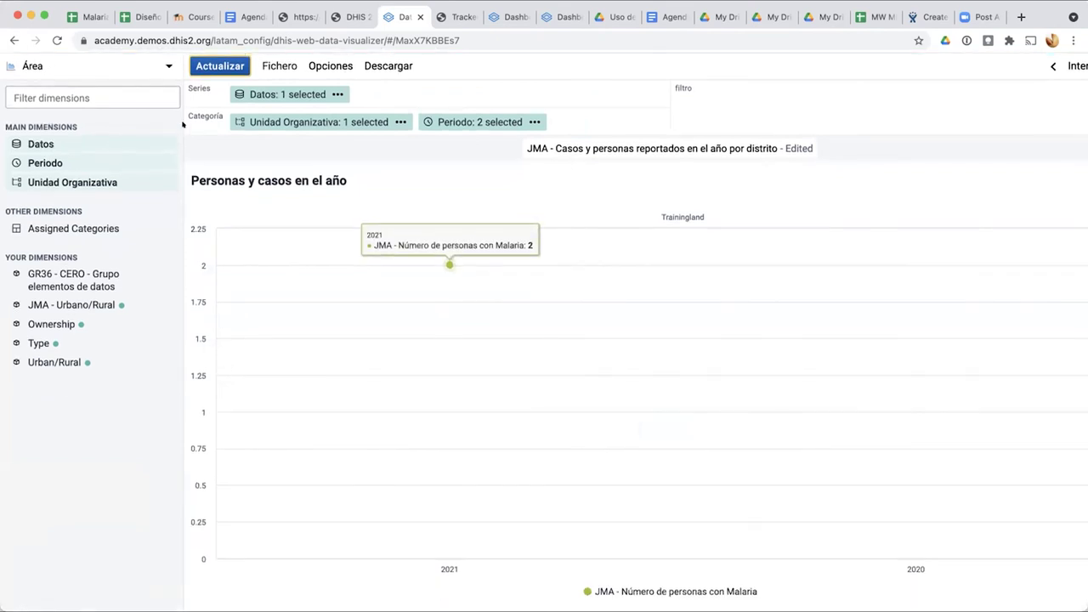
left_click(264, 93)
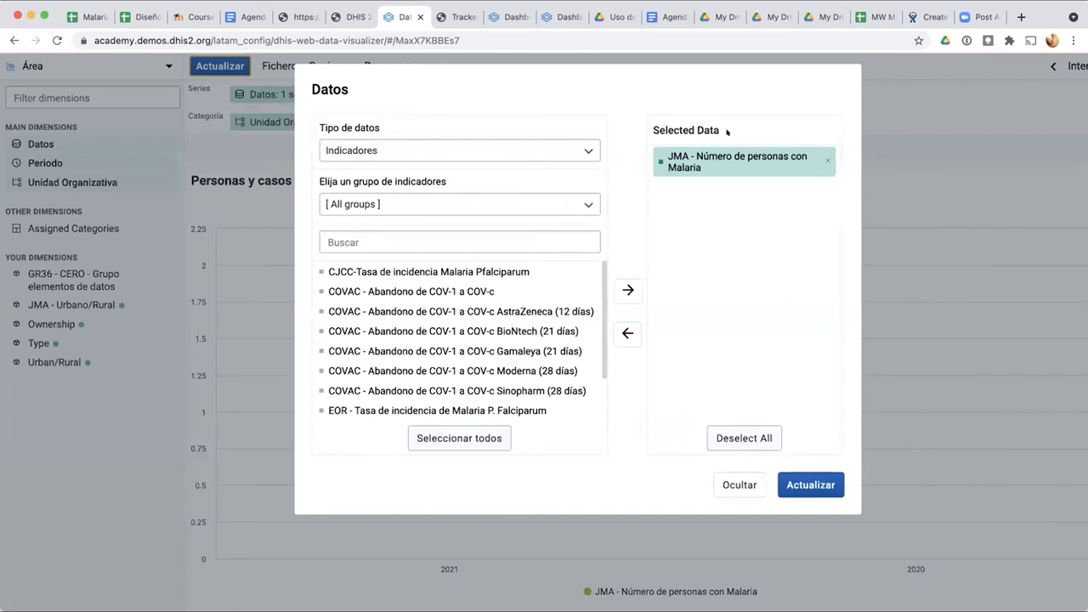
Step: Add program indicator JMA - Numero de casos con Malaria from the Malaria (Personas) program
left_click(390, 155)
left_click(415, 267)
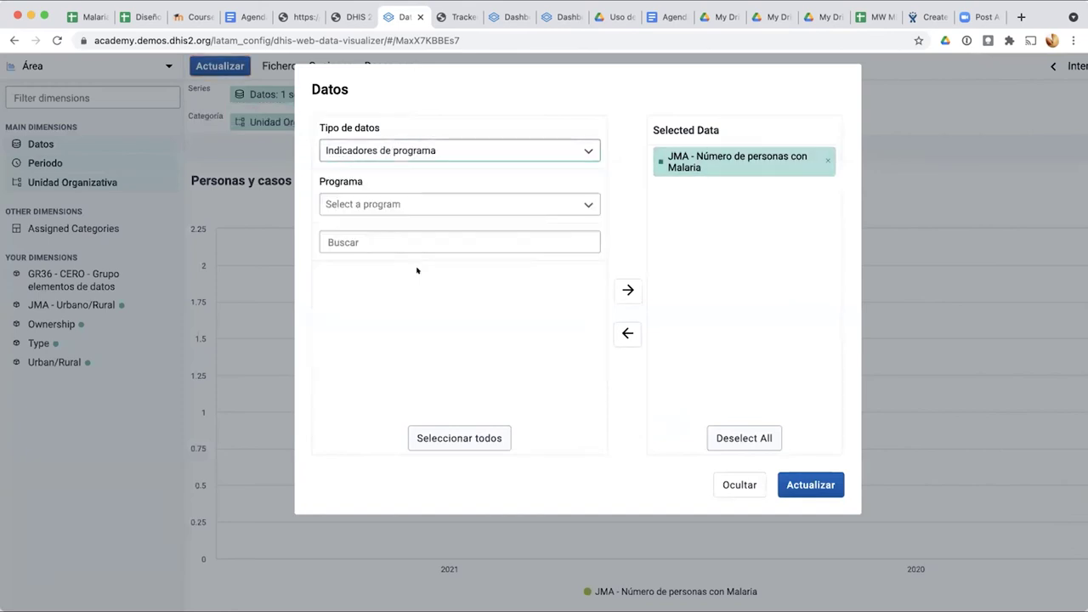
left_click(406, 203)
scroll(402, 371, "down", 10)
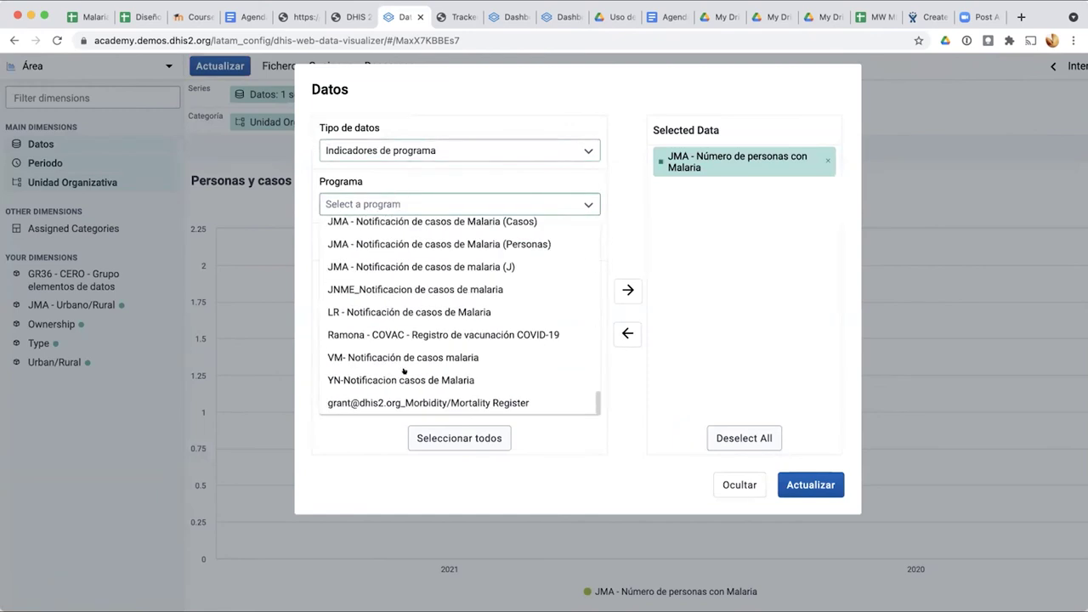
left_click(442, 244)
double_click(359, 271)
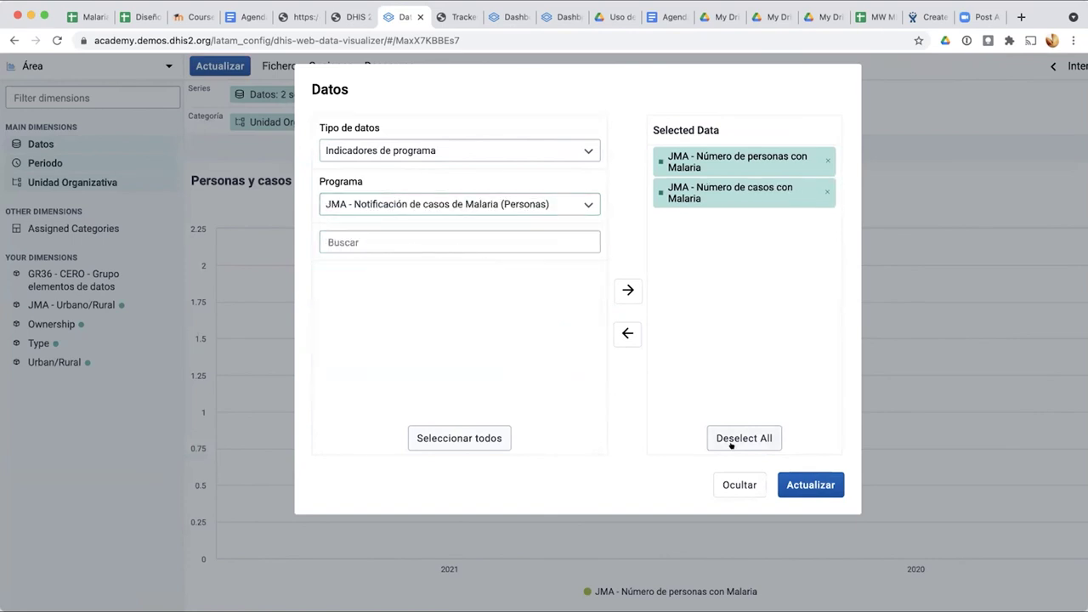
left_click(821, 485)
mouse_move(364, 347)
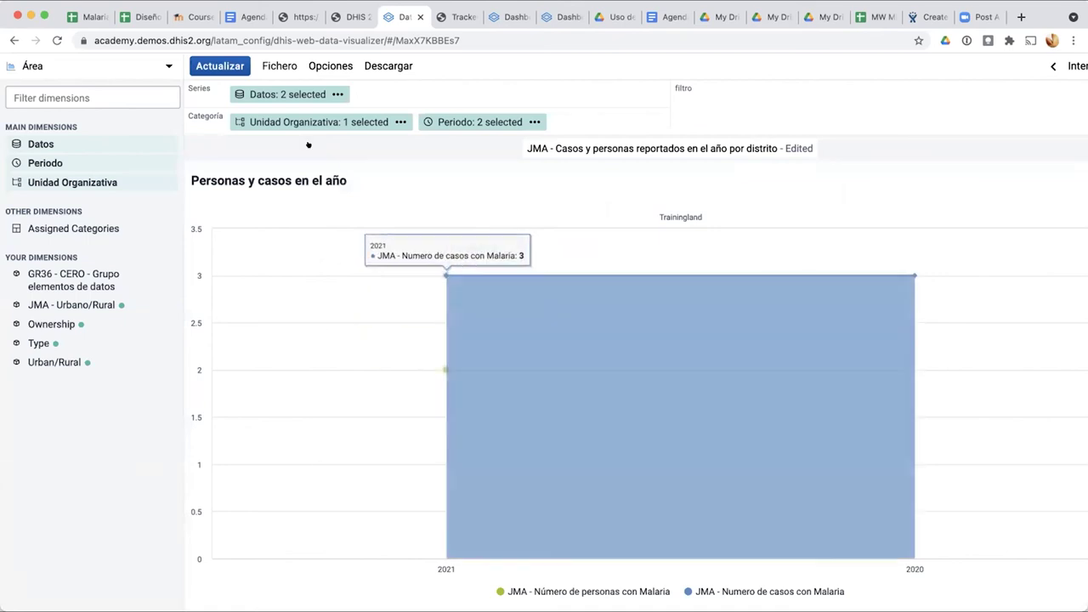
left_click(330, 67)
Step: Review the Estilo, Ejes and Series chart options and apply them unchanged
left_click(472, 134)
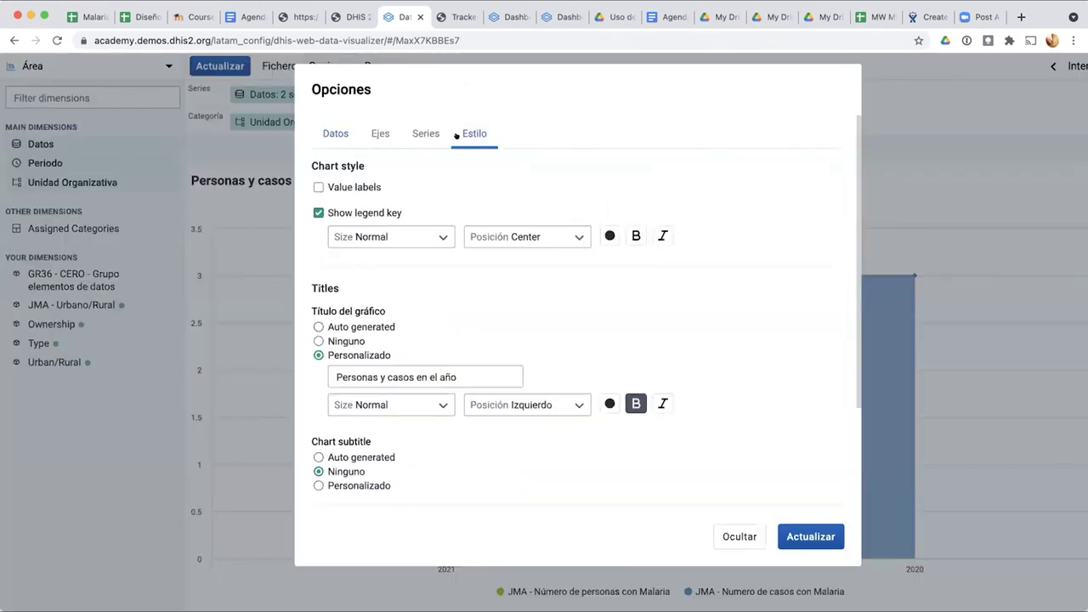
scroll(453, 358, "down", 3)
scroll(453, 358, "up", 2)
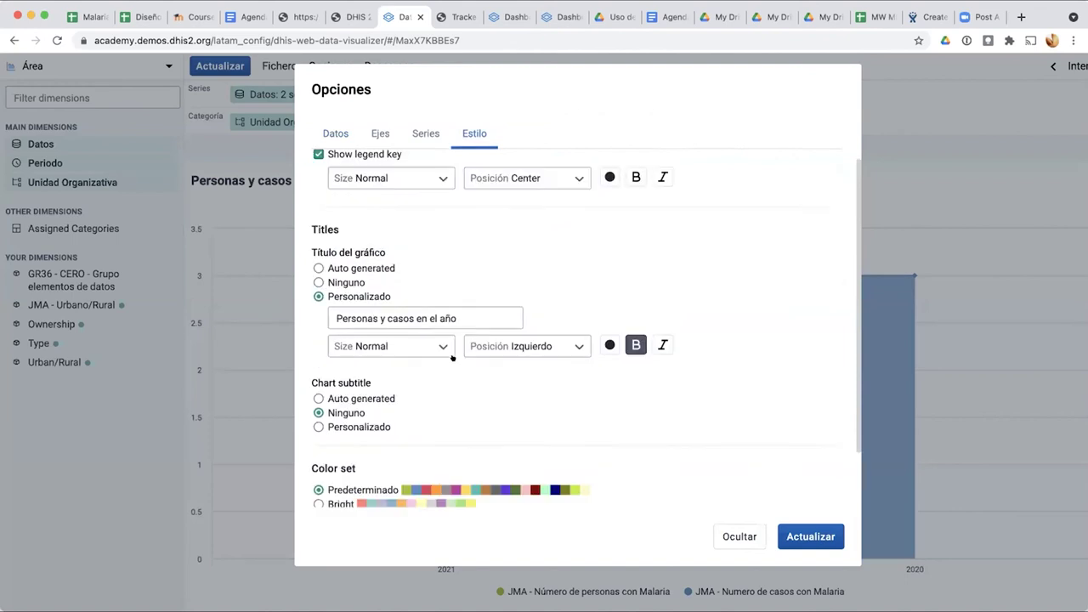
left_click(379, 134)
left_click(408, 135)
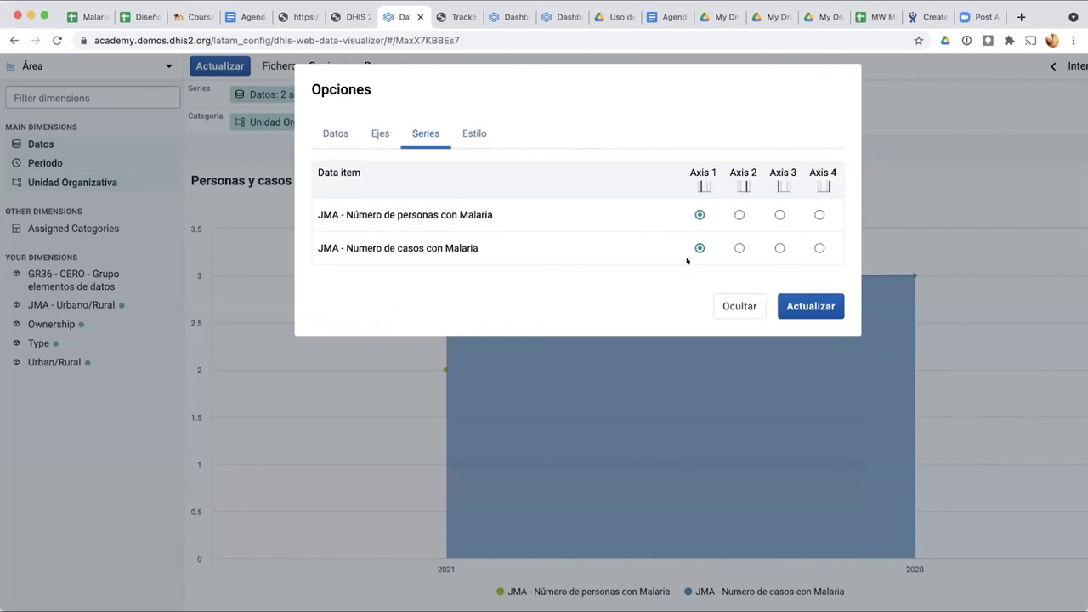
left_click(807, 305)
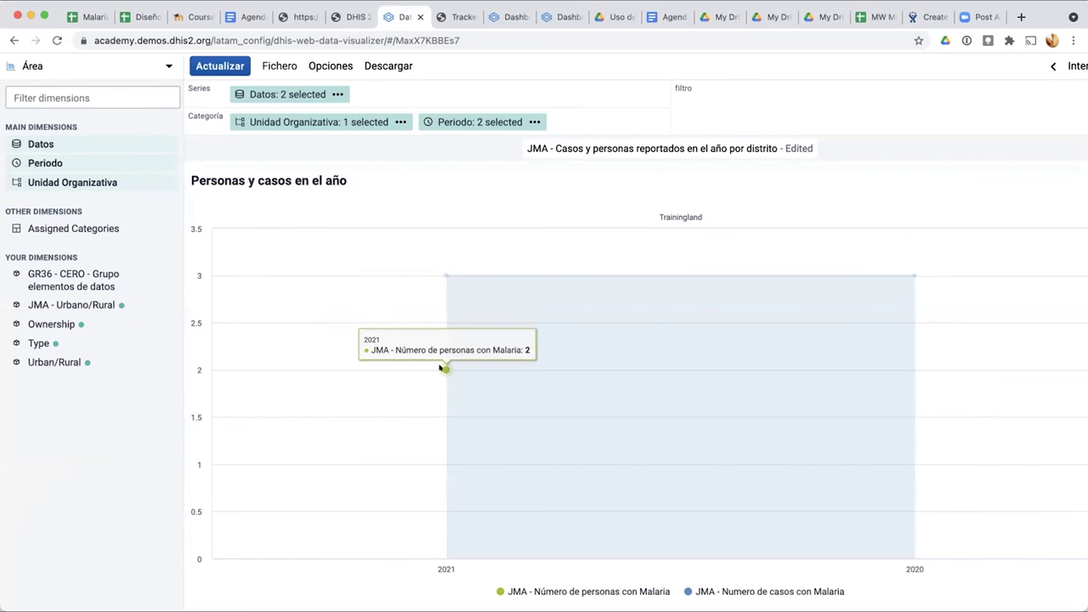
left_click(80, 65)
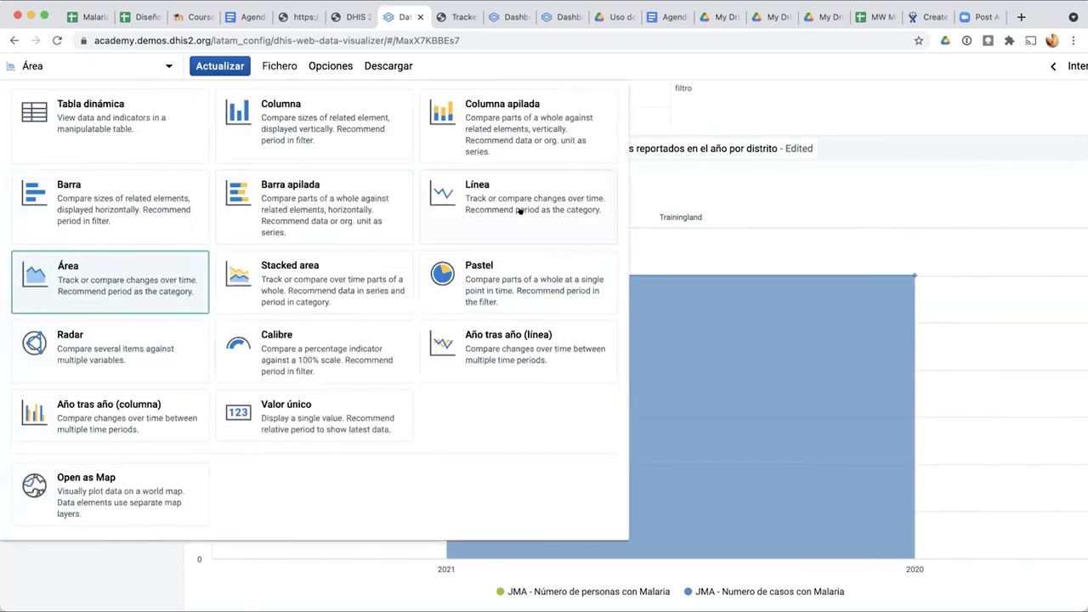
Step: Change to a line chart, keeping both data items as lines on axis 1
left_click(518, 211)
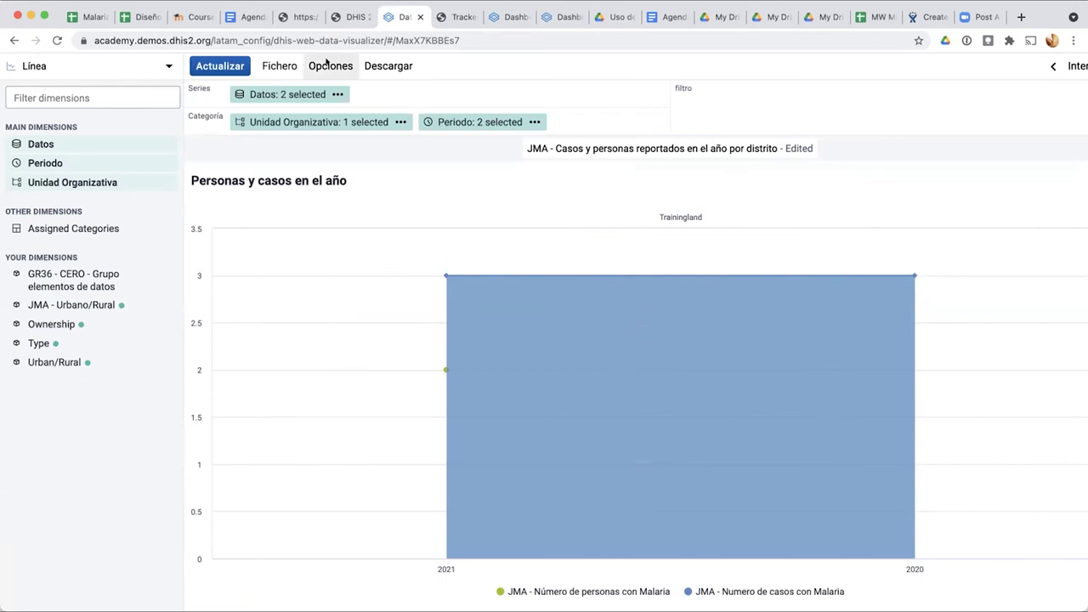
left_click(328, 65)
left_click(425, 140)
left_click(381, 136)
left_click(425, 136)
left_click(567, 215)
left_click(565, 251)
left_click(697, 215)
left_click(695, 252)
left_click(809, 311)
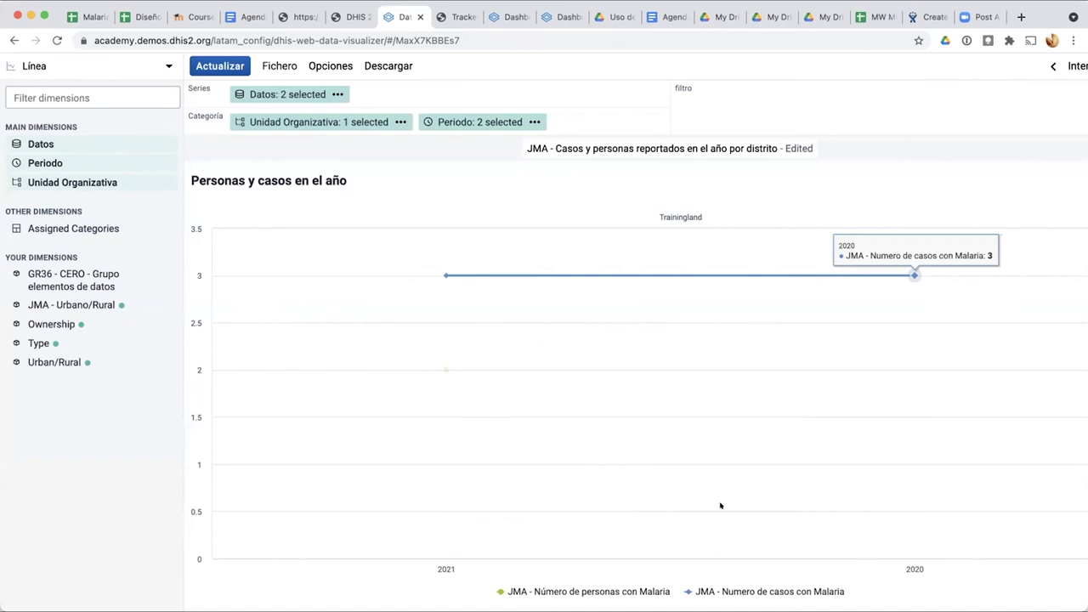
Step: Order casos con Malaria before personas, and Periodo ahead of Unidad Organizativa in categories
left_click(286, 94)
left_click_drag(736, 192, 735, 162)
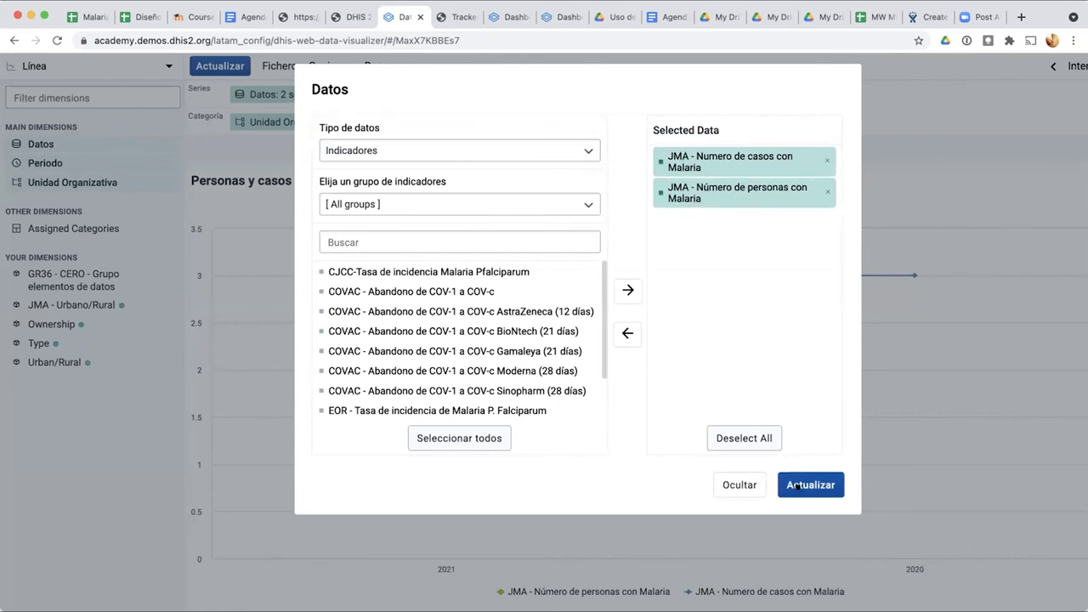
left_click(810, 484)
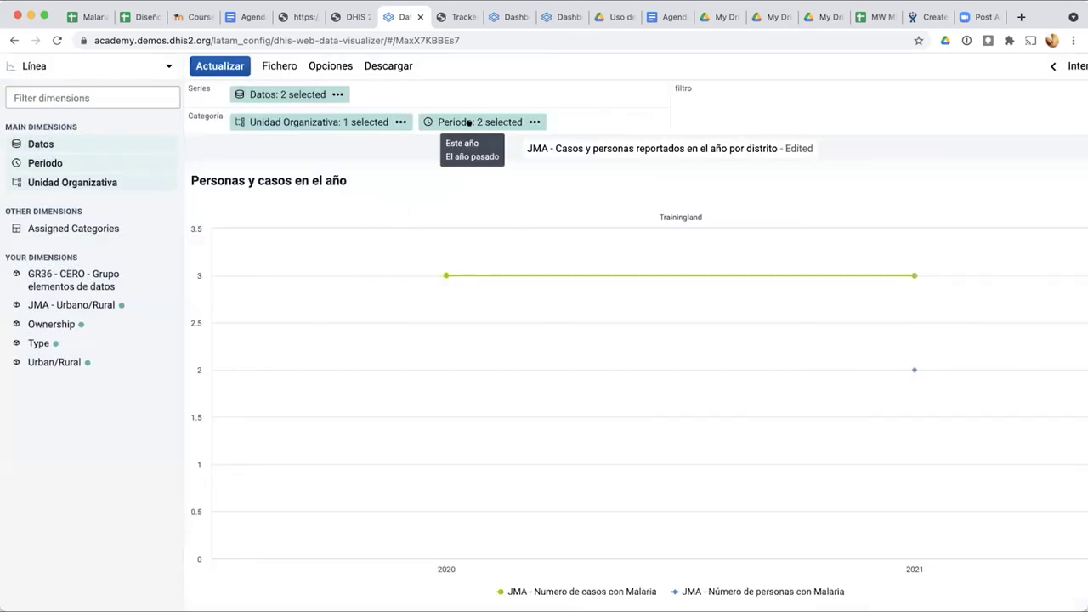
left_click_drag(468, 122, 340, 120)
left_click(309, 119)
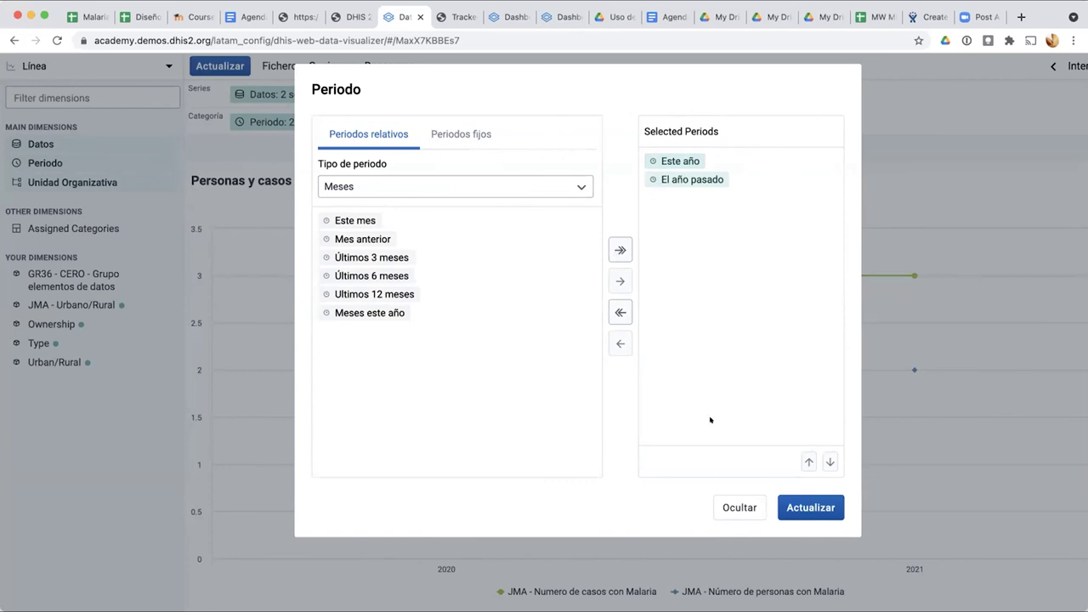
Step: Reorder the periods to El año pasado then Este año and refresh the chart
left_click(688, 162)
left_click(829, 460)
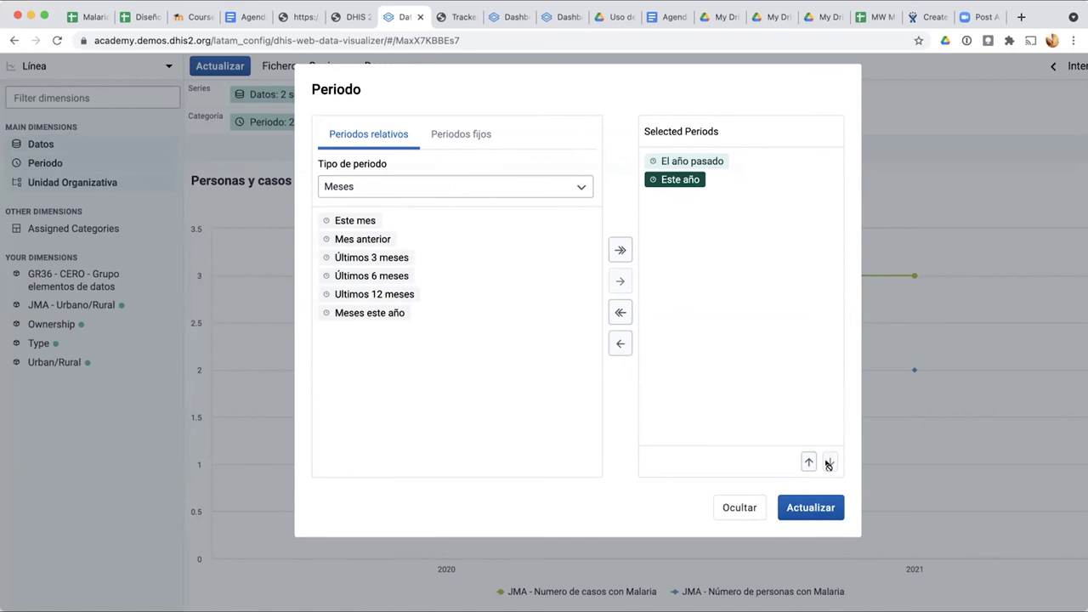
left_click(809, 502)
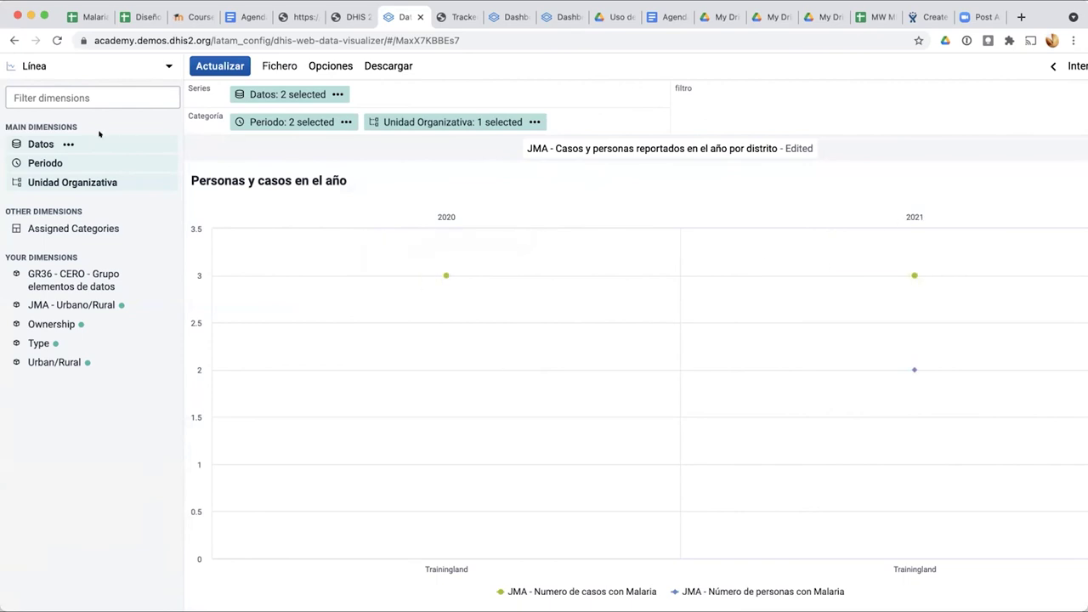
left_click(102, 68)
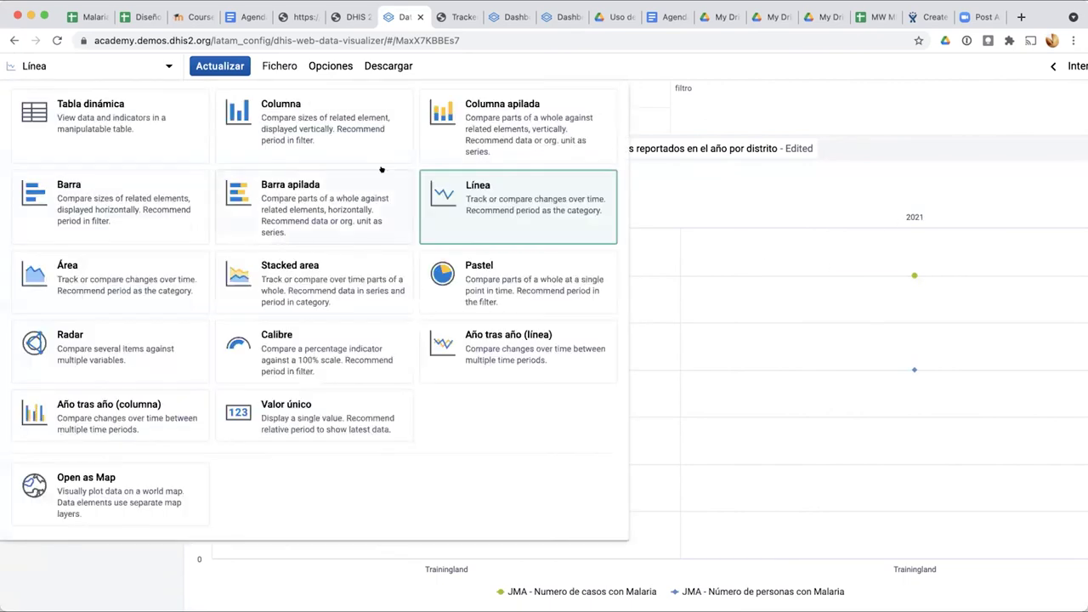
Step: Try the Área and then the Stacked area chart types, updating the chart each time
left_click(104, 264)
left_click(210, 65)
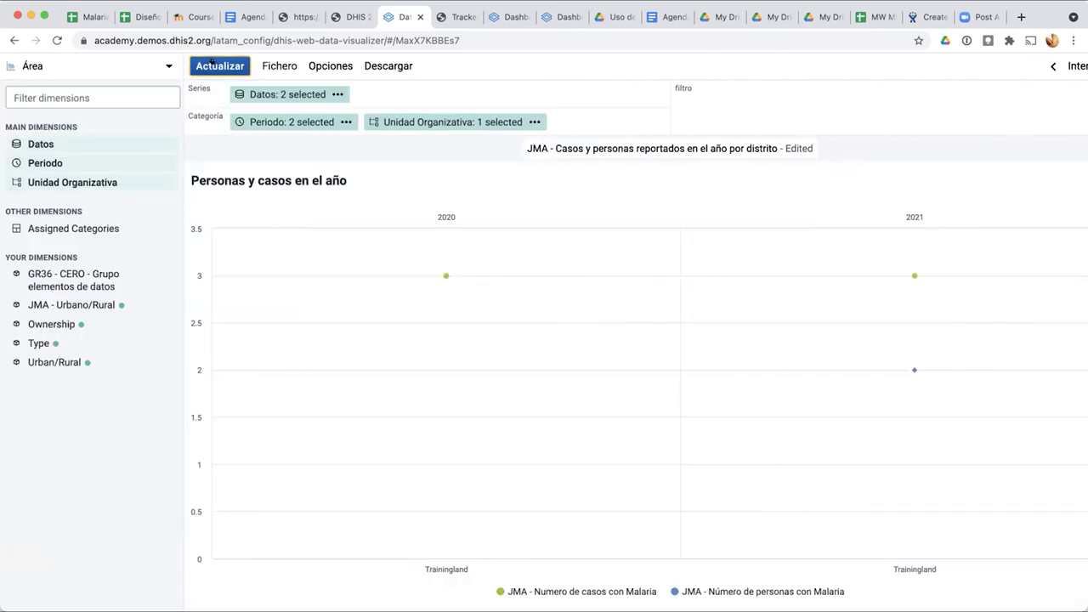
left_click(28, 70)
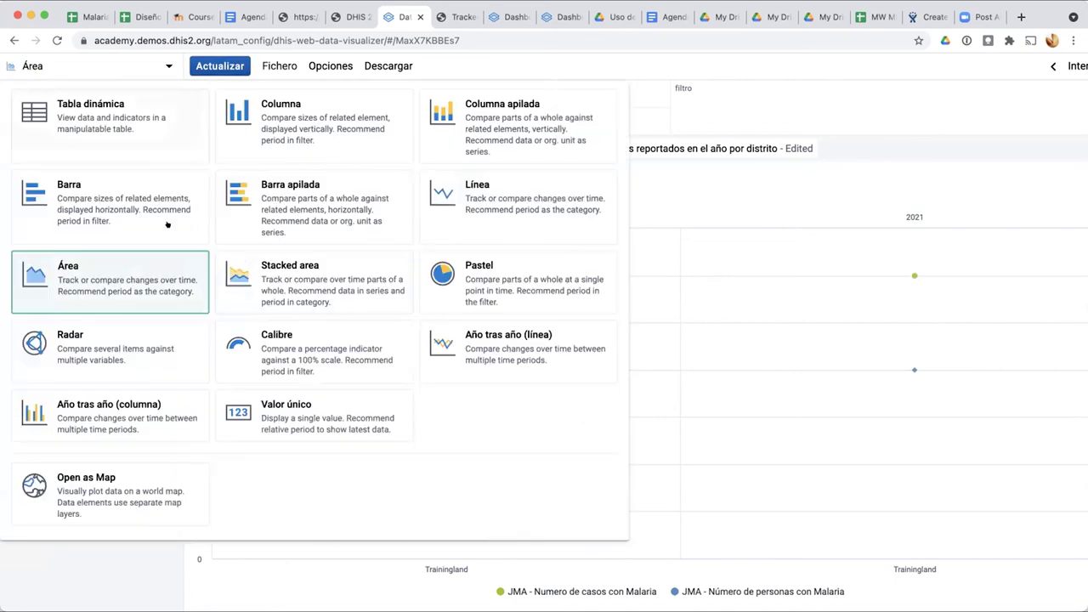
left_click(296, 289)
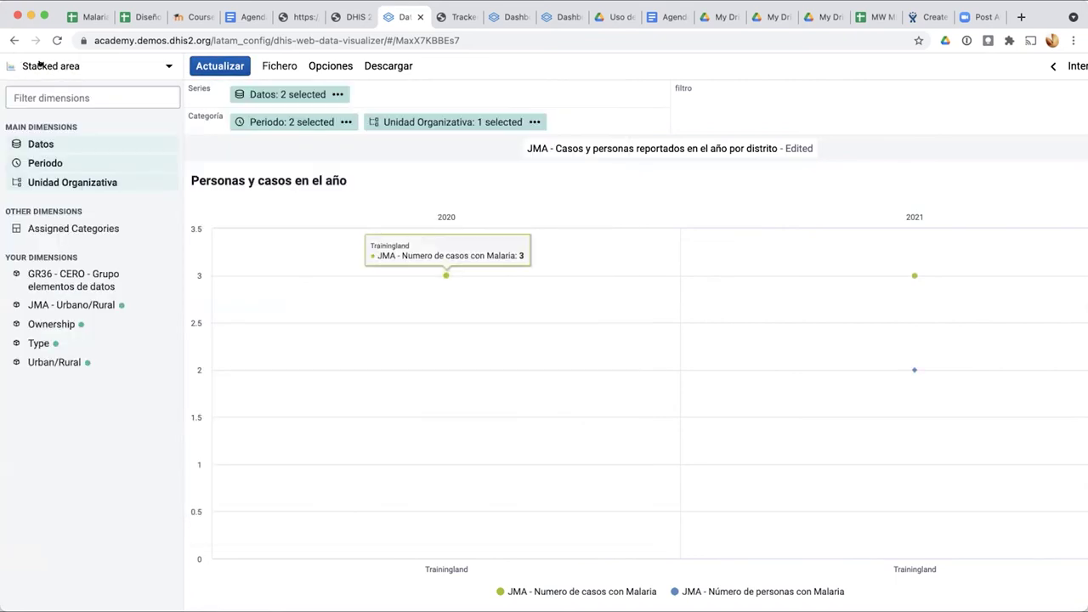
left_click(40, 65)
left_click(75, 66)
left_click(209, 65)
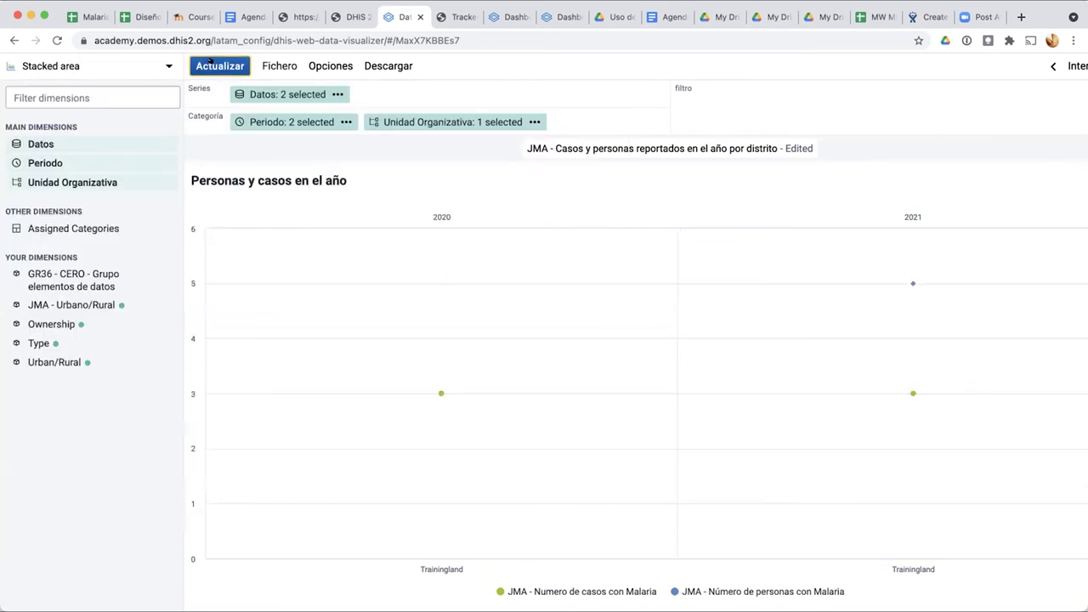
Step: Switch the visualization type to Pastel (pie) and open the Datos selection
mouse_move(442, 392)
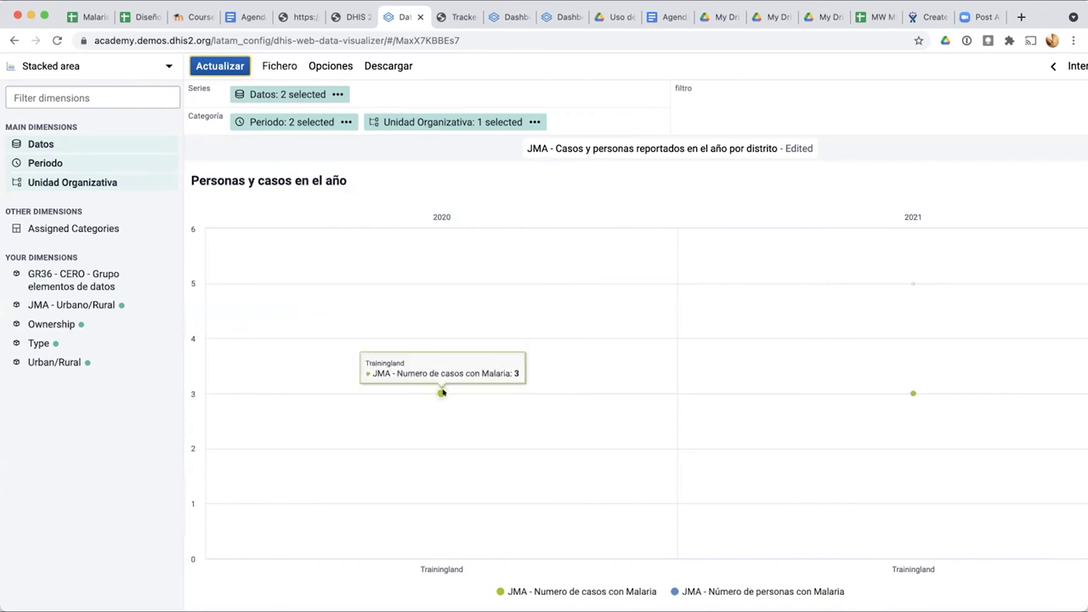
mouse_move(909, 295)
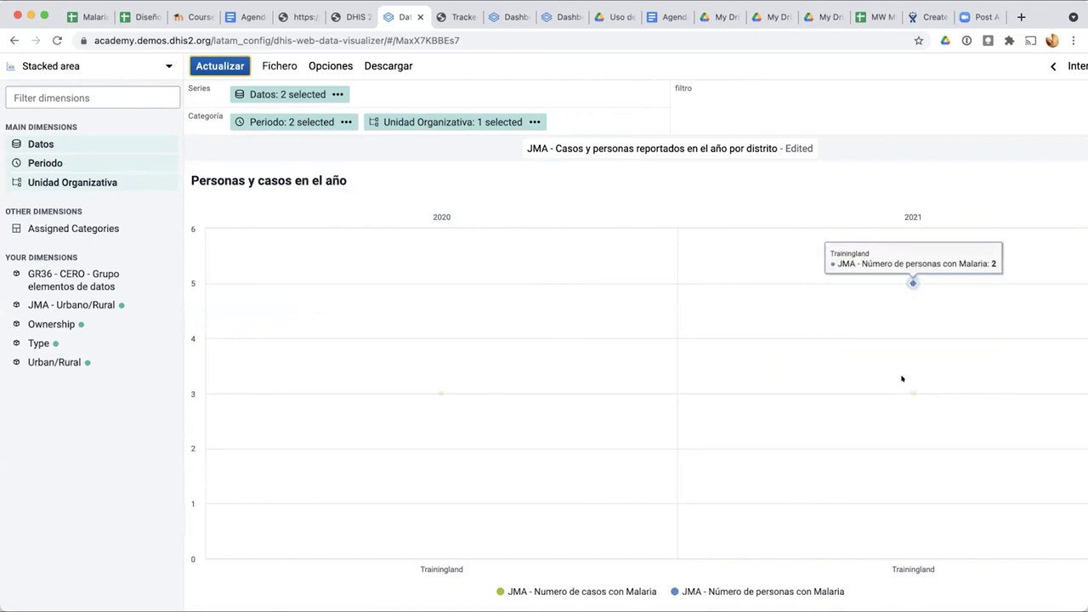
left_click(37, 68)
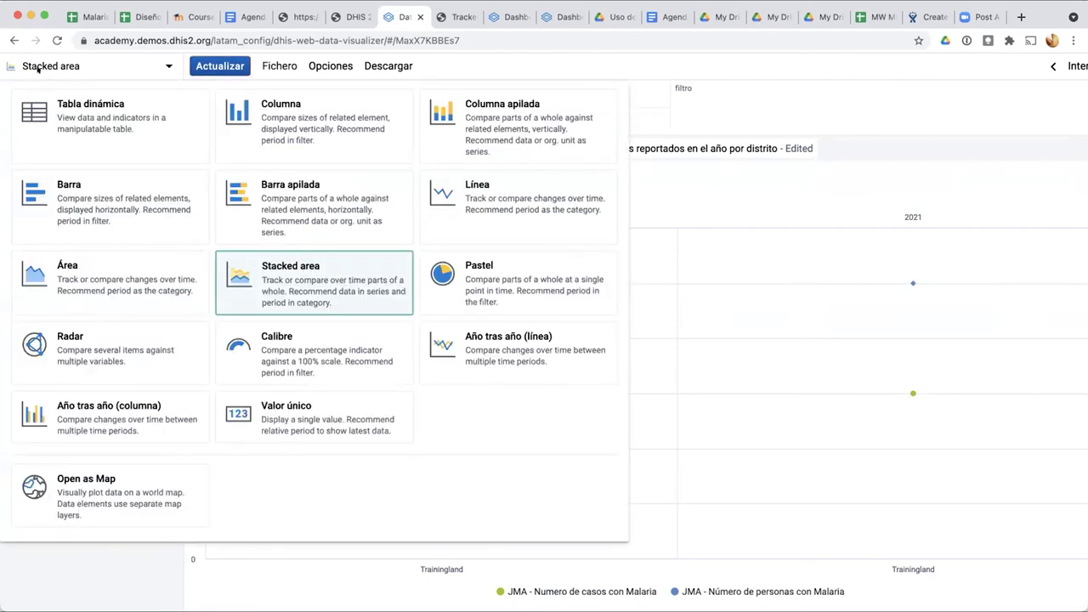
left_click(498, 272)
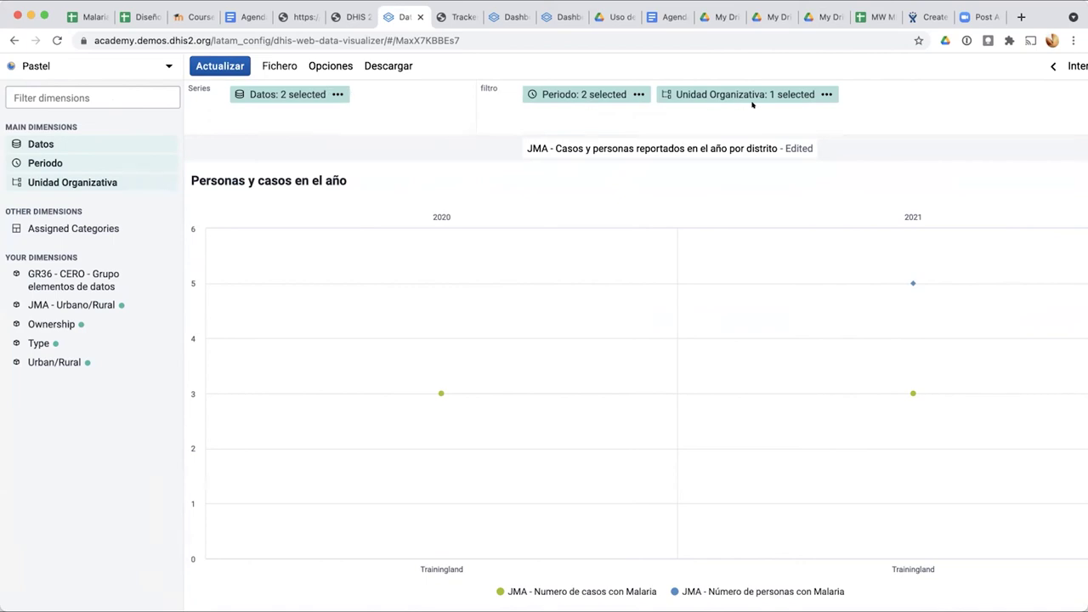
left_click(293, 93)
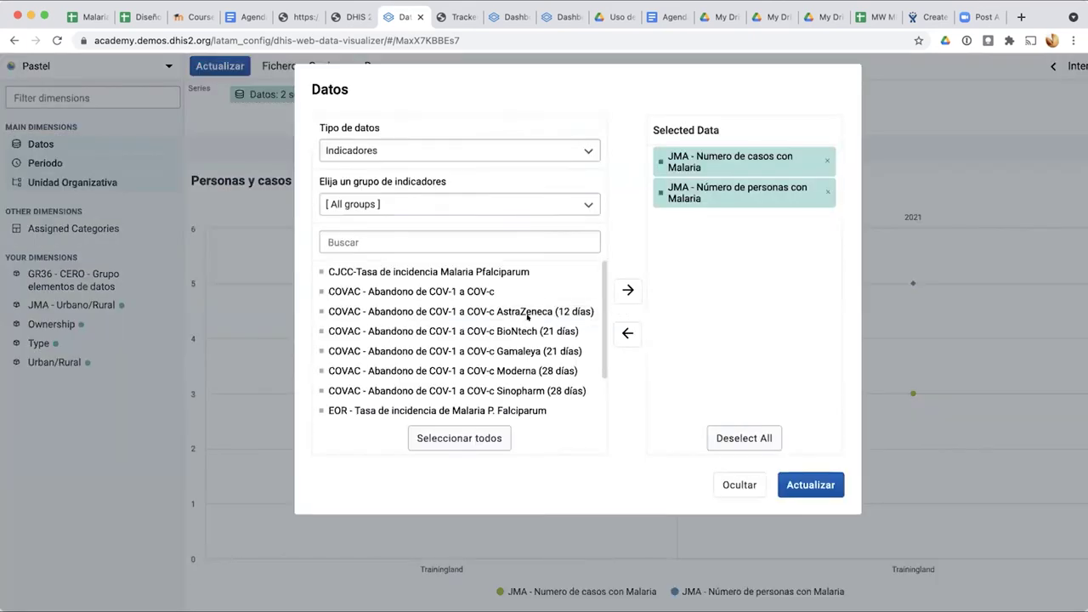
Step: Set the data type to Datos de eventos, choose the JMA (Personas) program, and pick Edad (años)
left_click(740, 192)
left_click(339, 150)
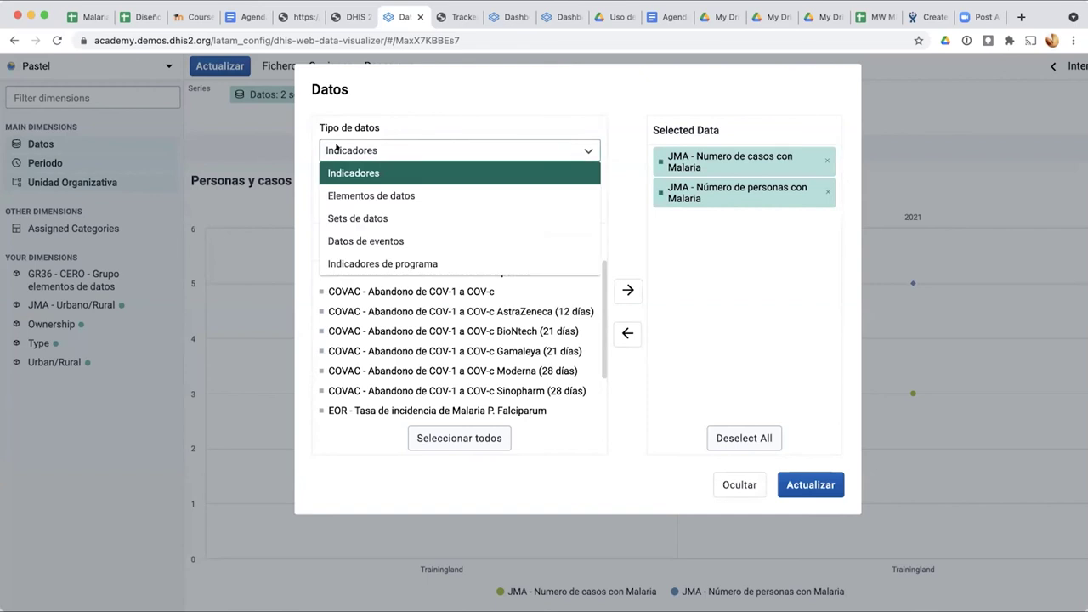
left_click(362, 241)
left_click(376, 203)
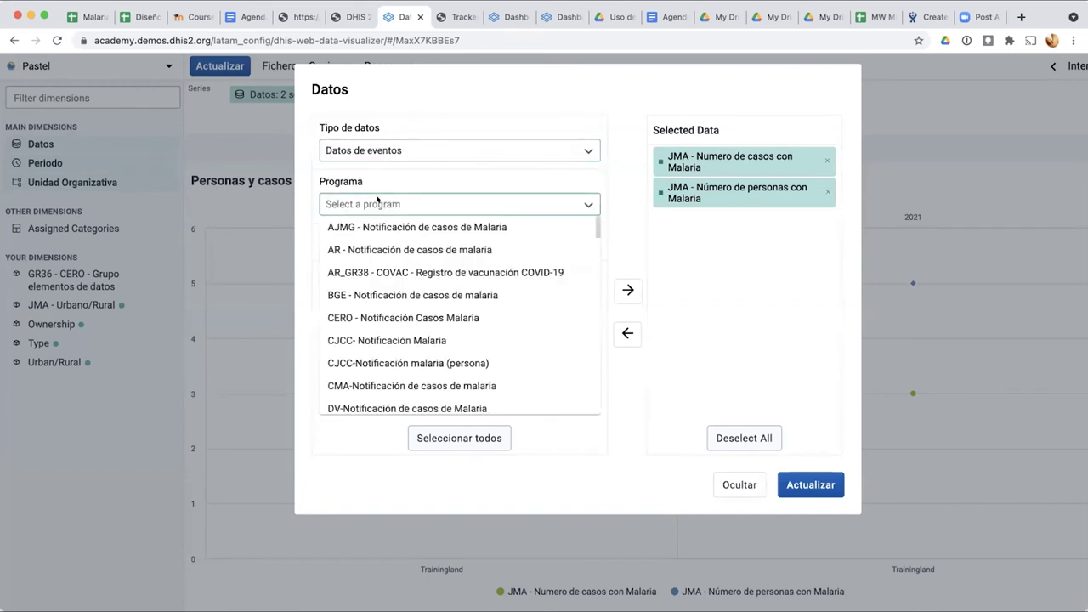
scroll(391, 353, "down", 10)
scroll(390, 351, "down", 2)
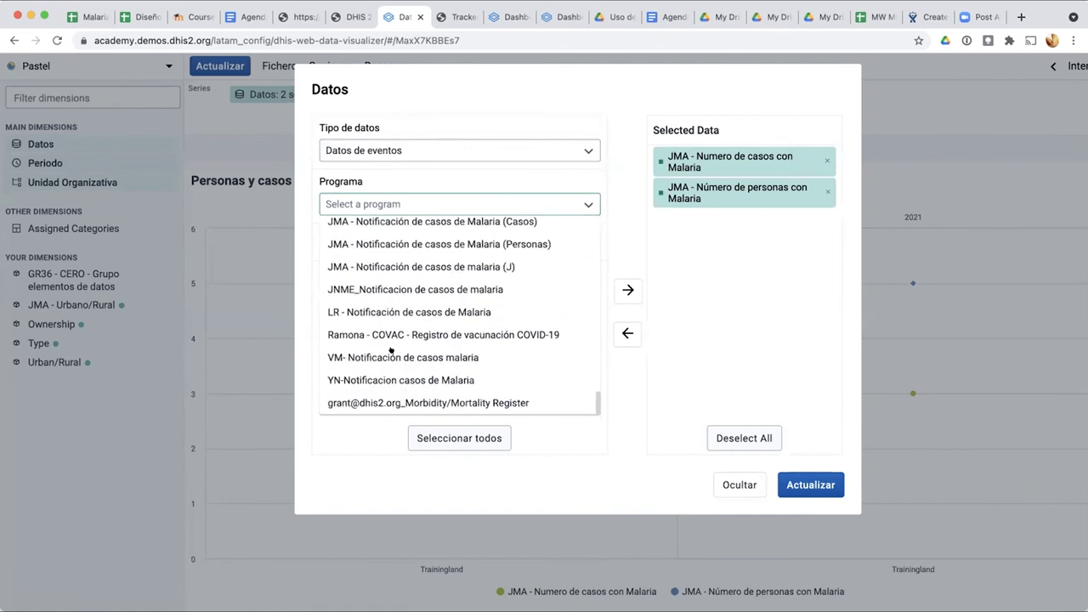
scroll(427, 335, "up", 1)
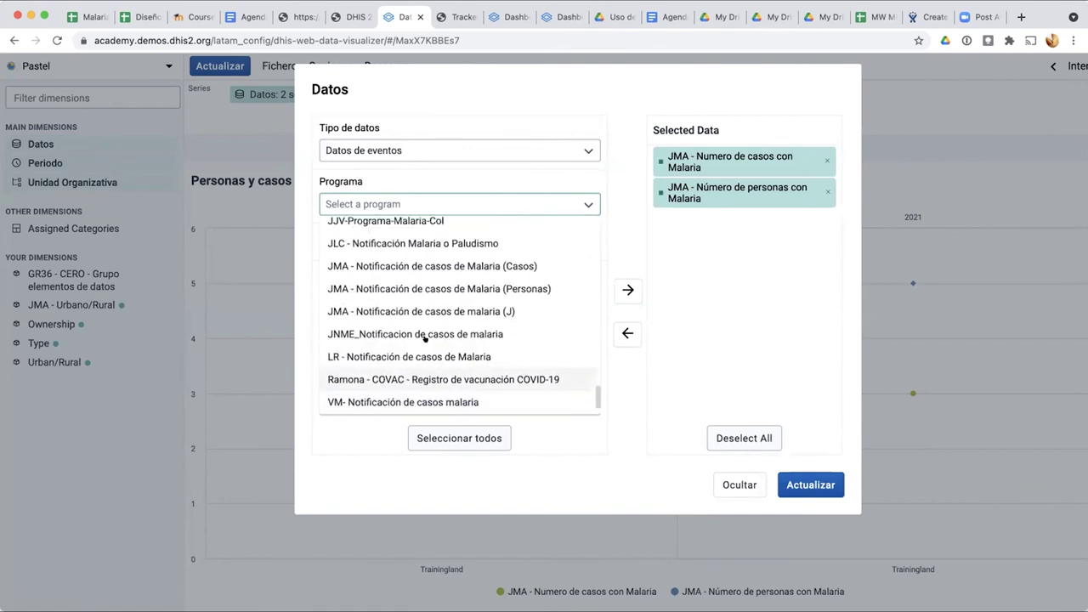
left_click(452, 291)
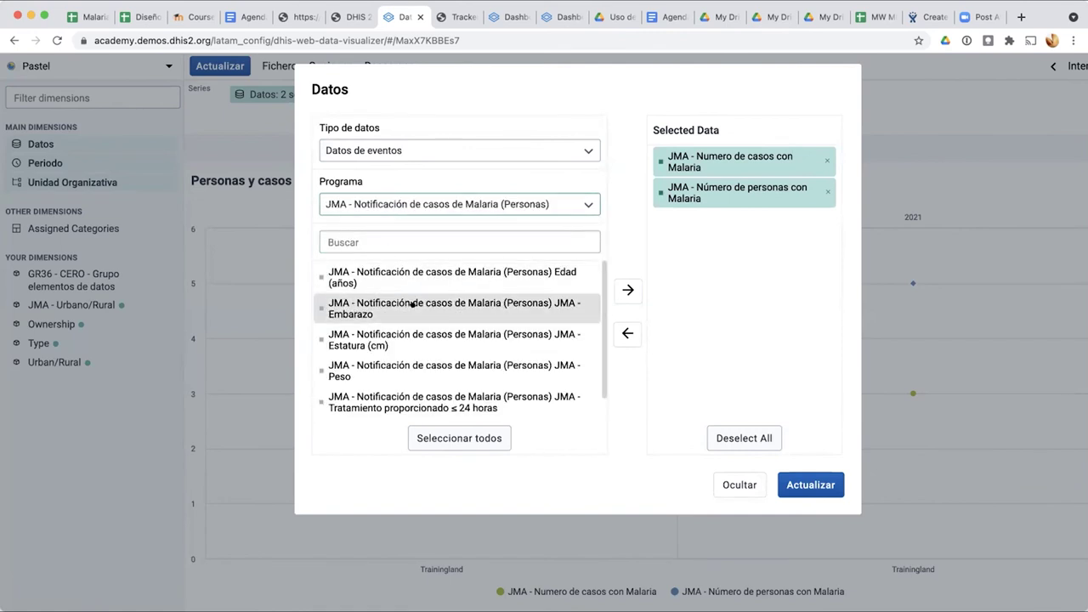
scroll(412, 305, "down", 1)
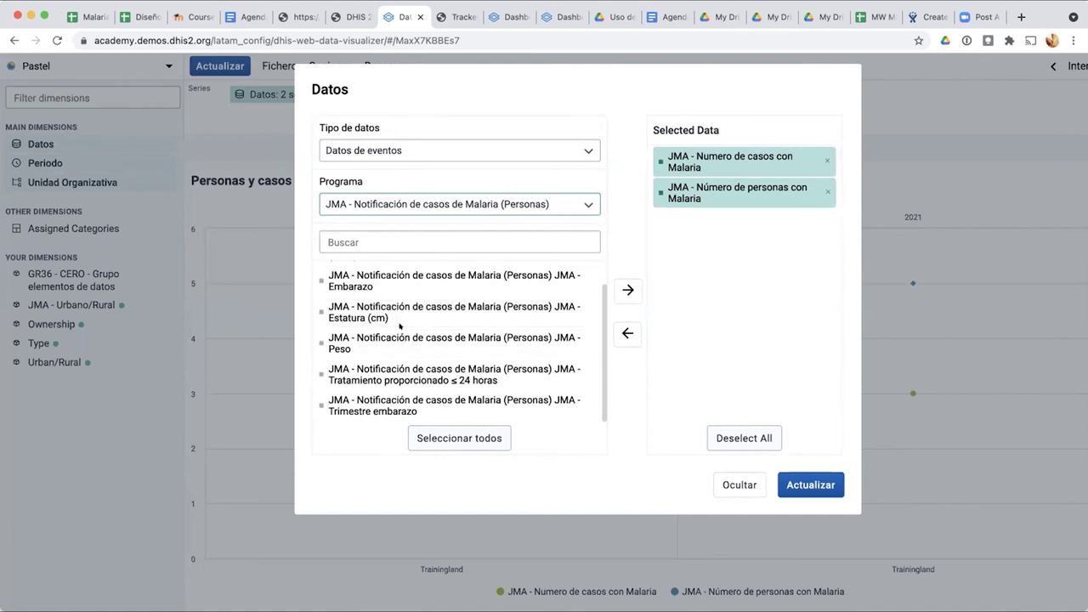
scroll(402, 370, "up", 1)
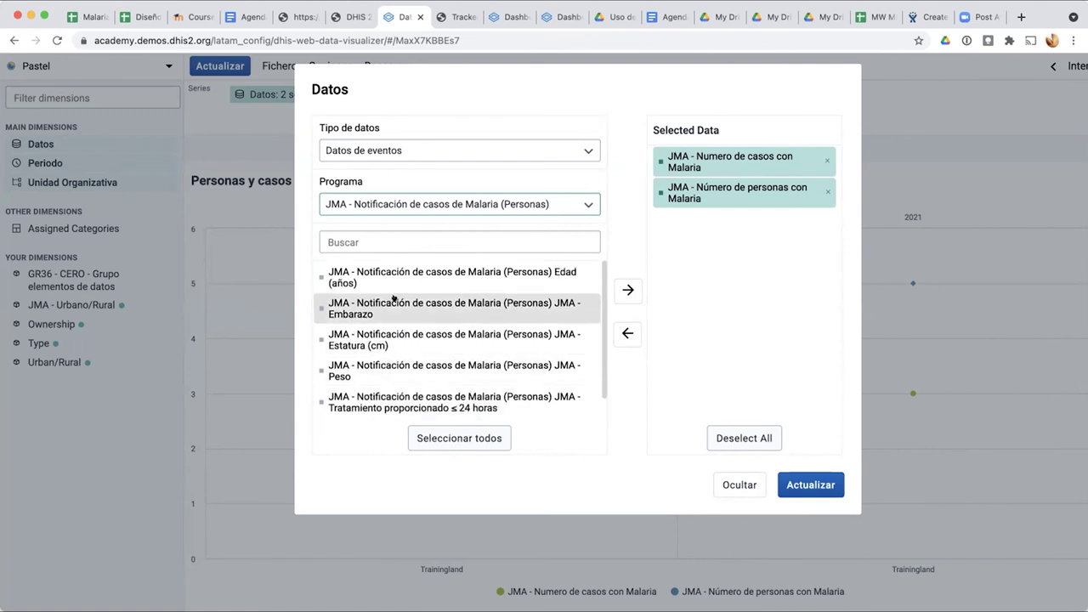
left_click(420, 278)
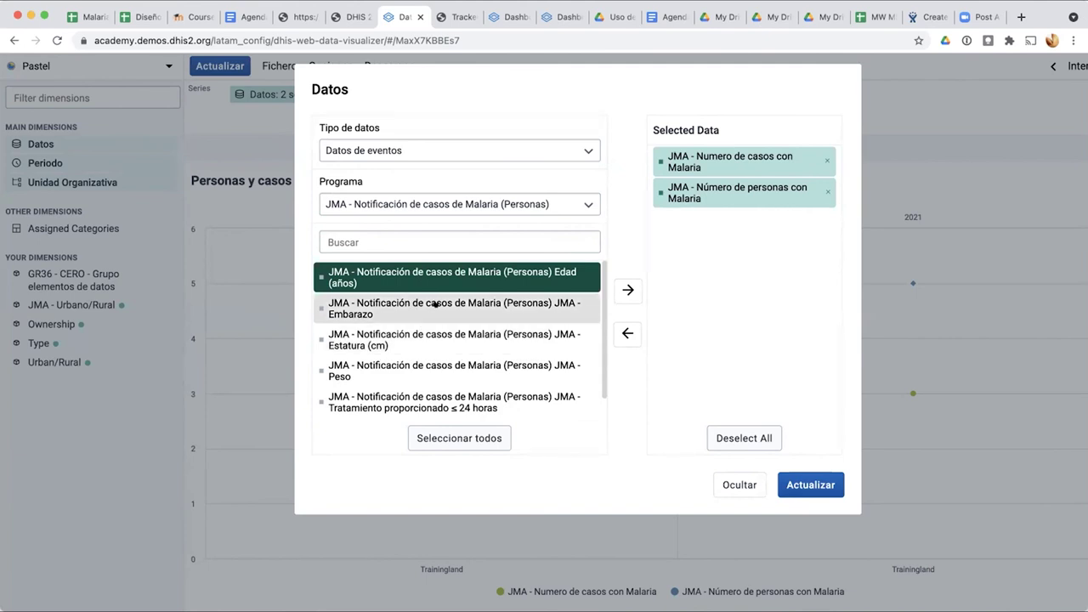
Step: Remove both malaria indicators, add Edad (años) as the only data item, and update the pie
scroll(443, 347, "down", 1)
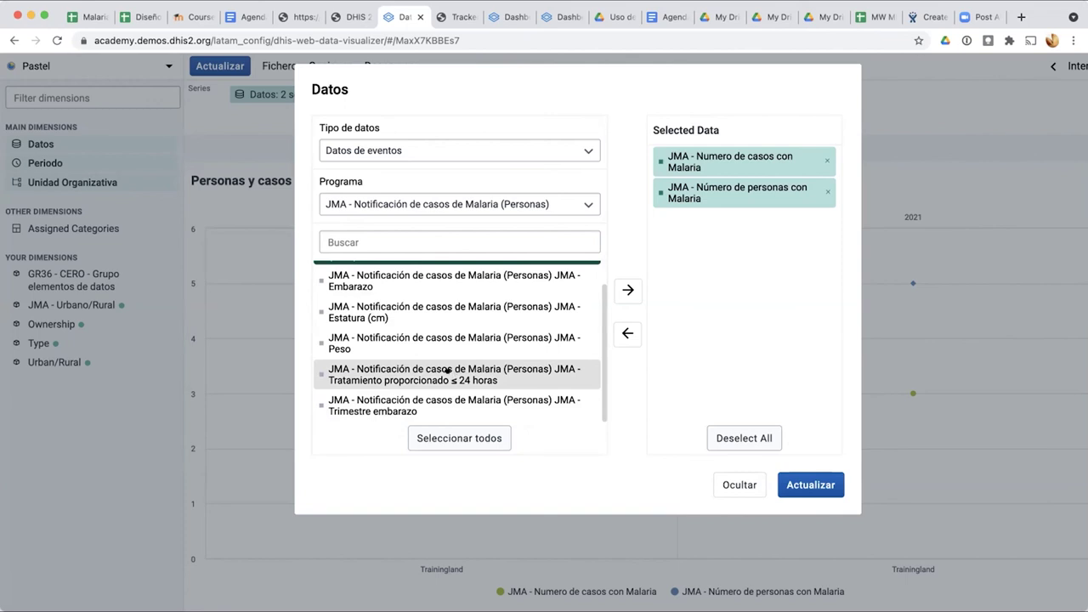
scroll(485, 362, "up", 1)
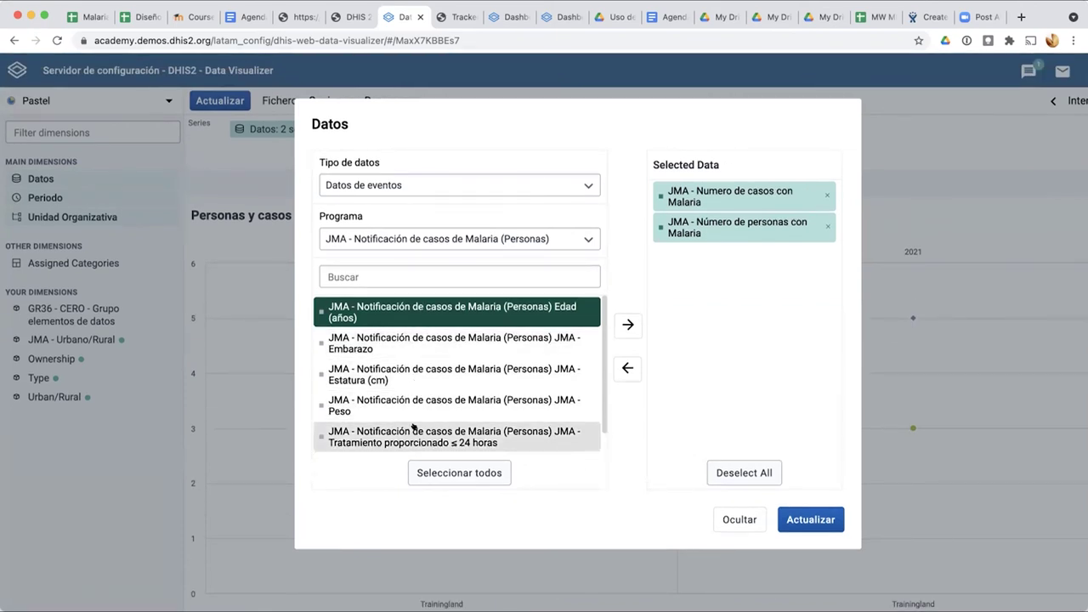
left_click(825, 227)
left_click(826, 195)
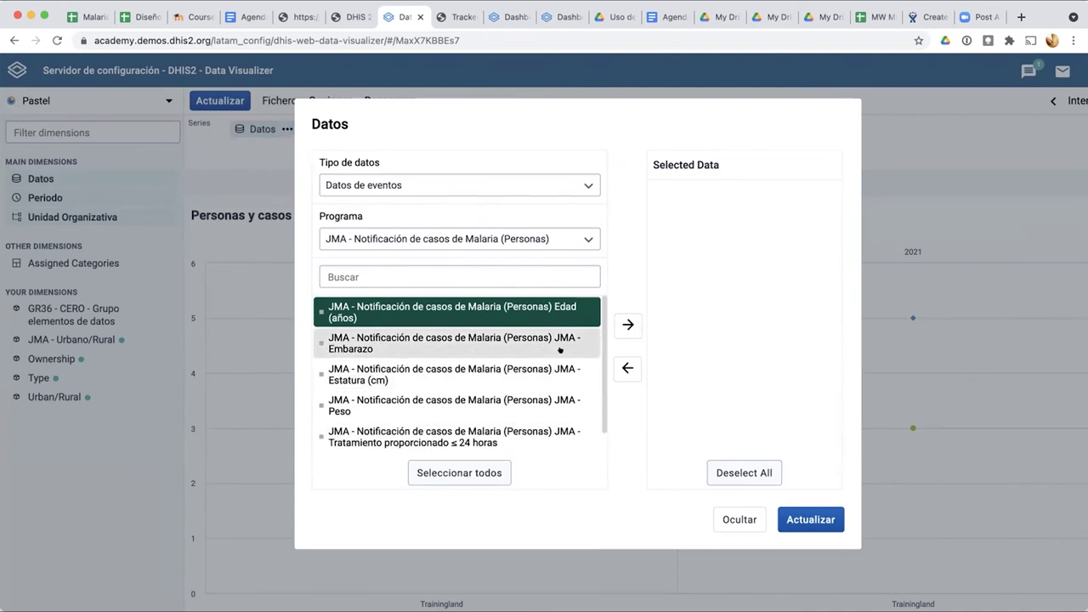
scroll(560, 348, "down", 1)
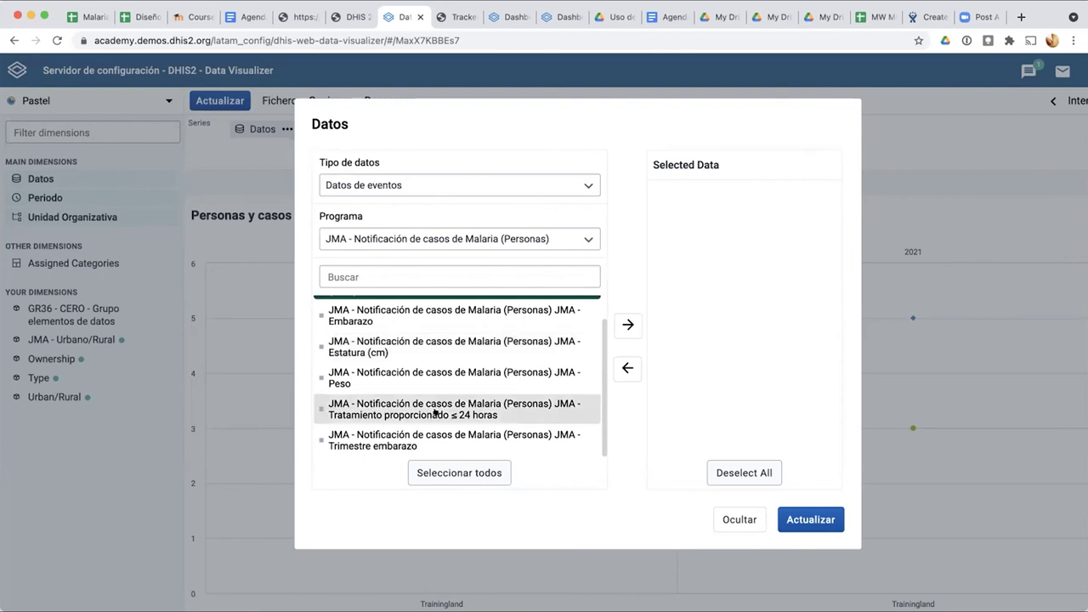
scroll(429, 339, "up", 1)
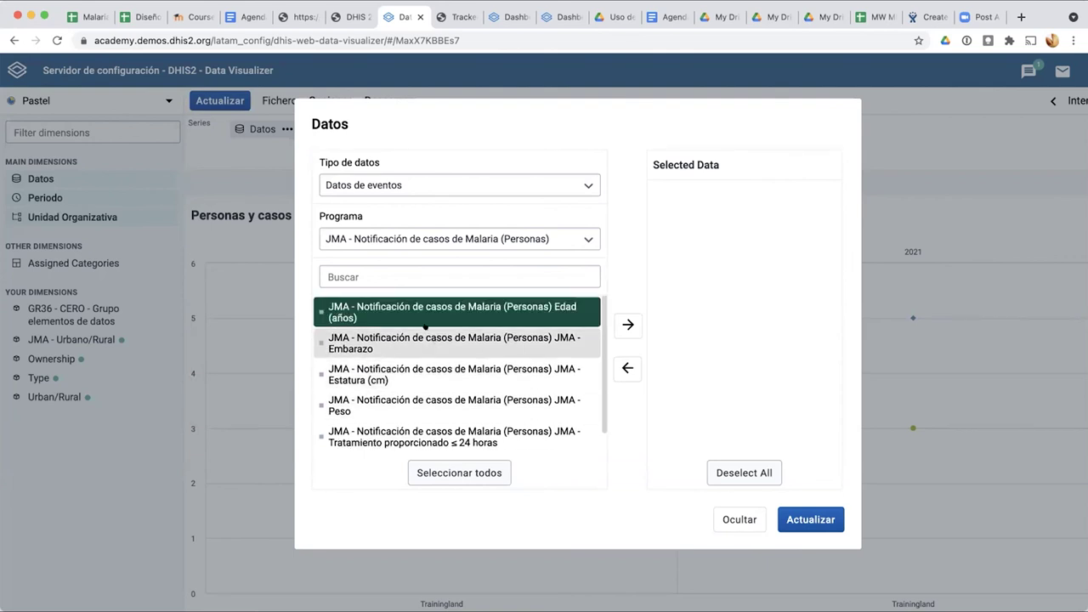
left_click(628, 325)
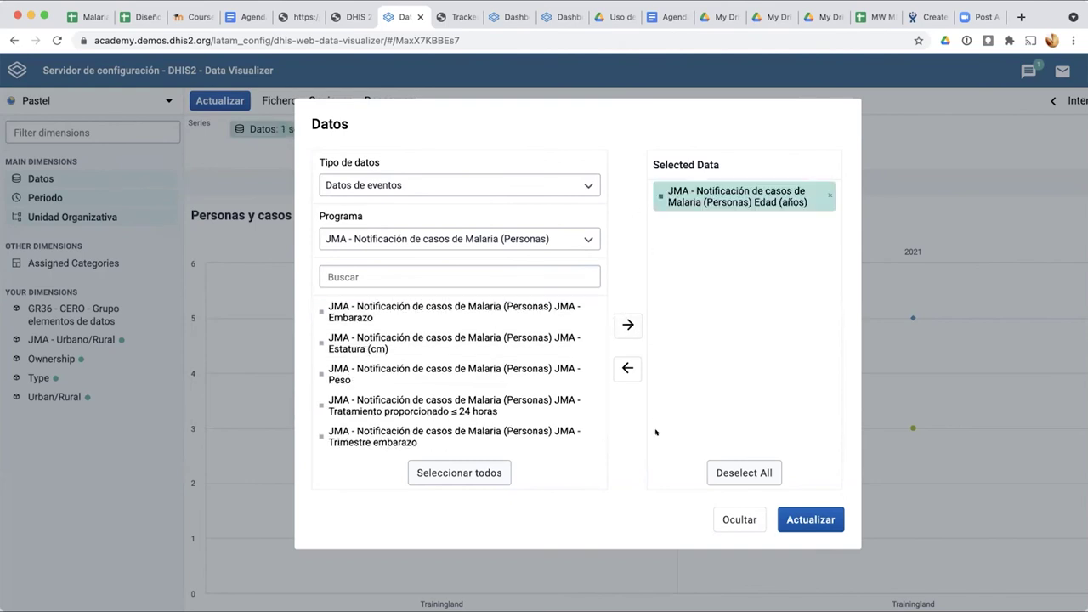
left_click(799, 527)
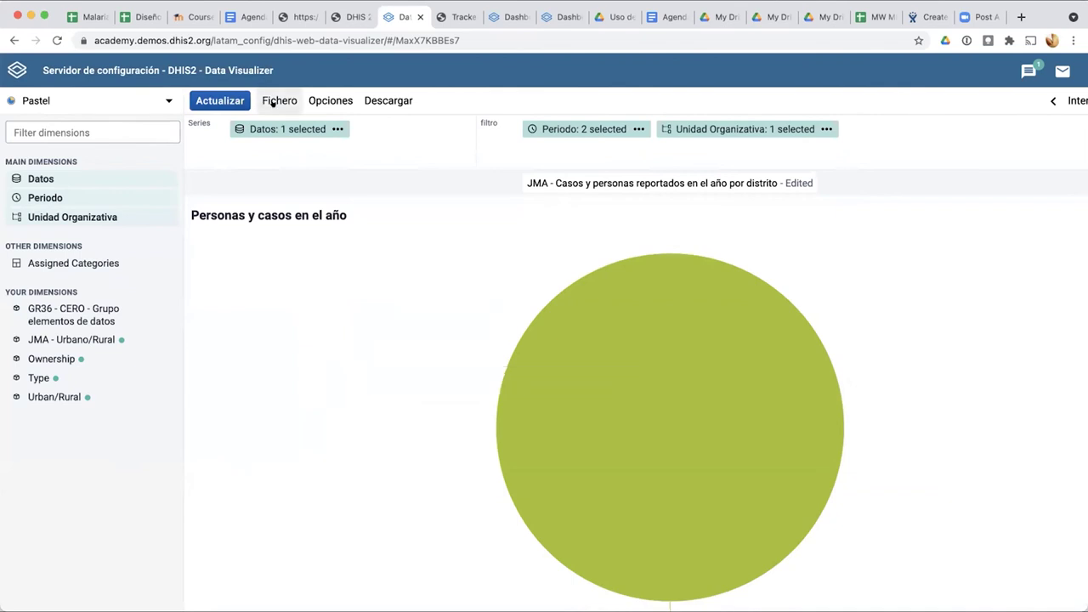
Step: Set the aggregation type to Conteo in the options' Datos section and redraw the pie
left_click(319, 100)
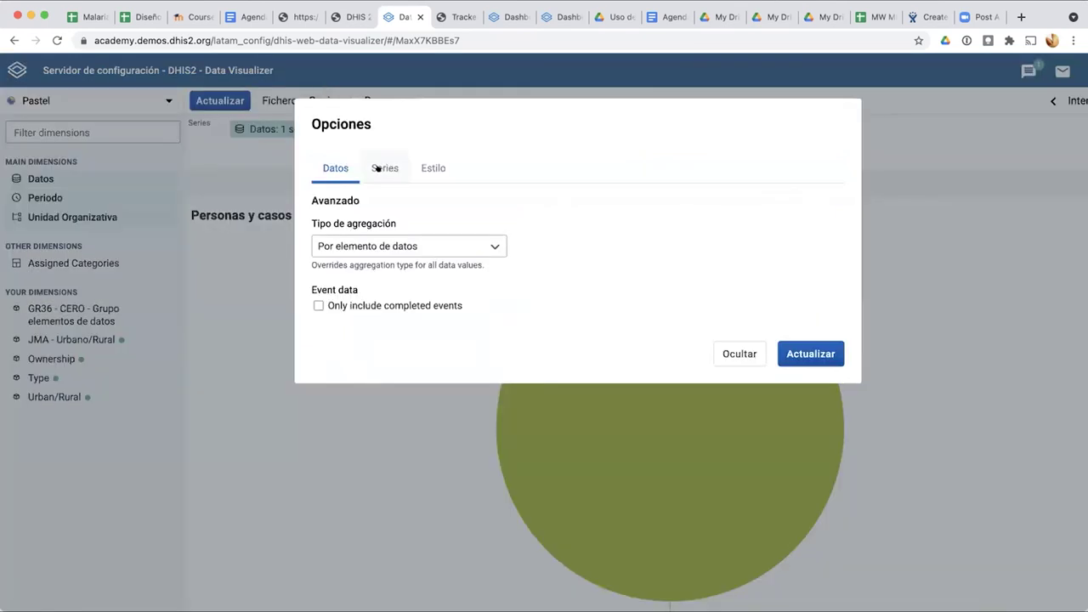
left_click(378, 168)
left_click(318, 167)
left_click(345, 243)
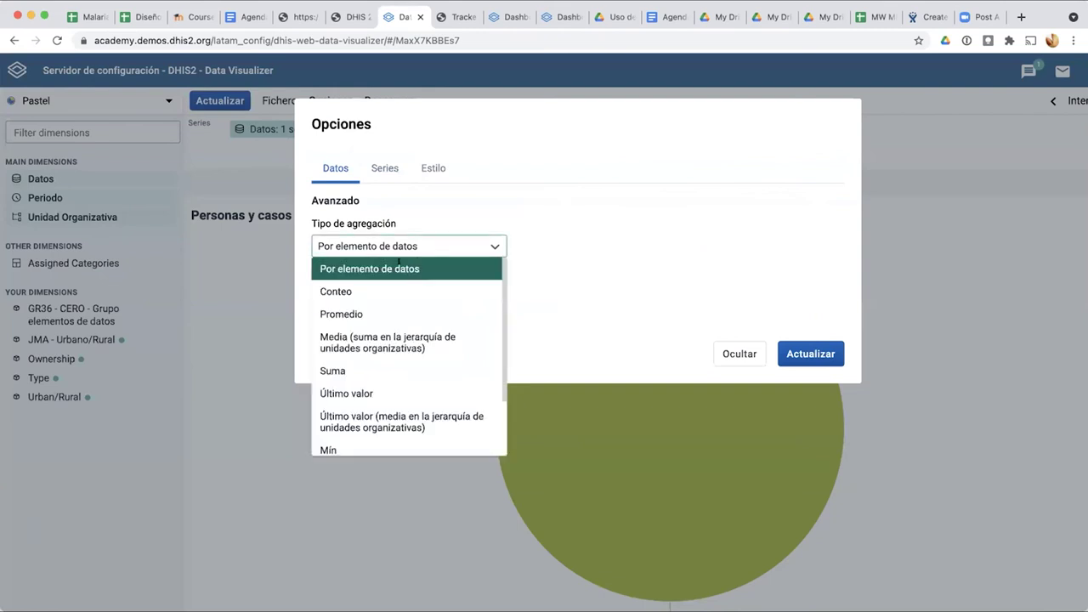
left_click(359, 290)
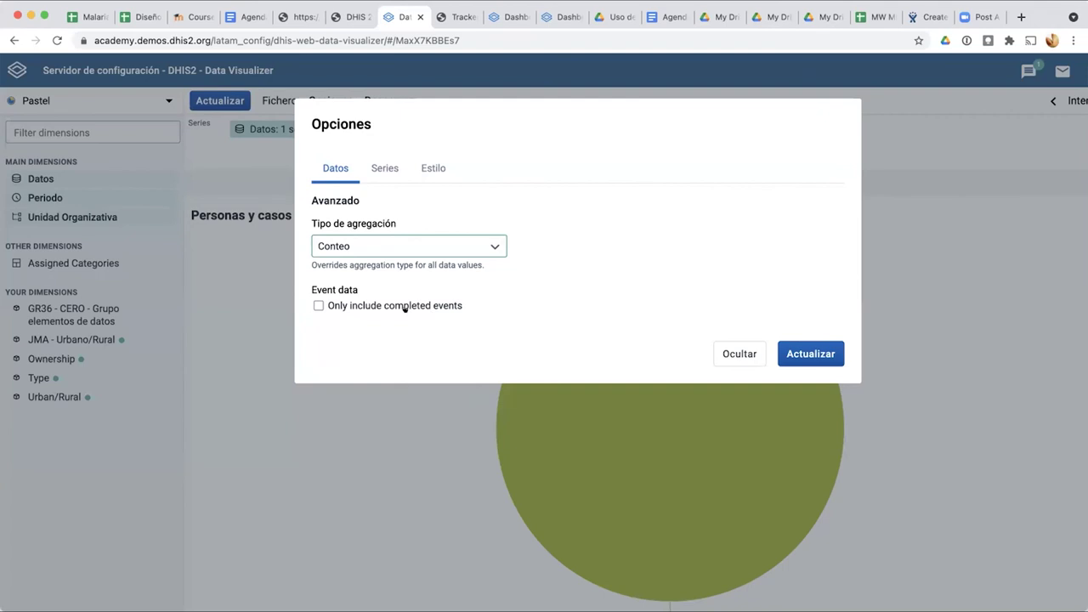
left_click(816, 353)
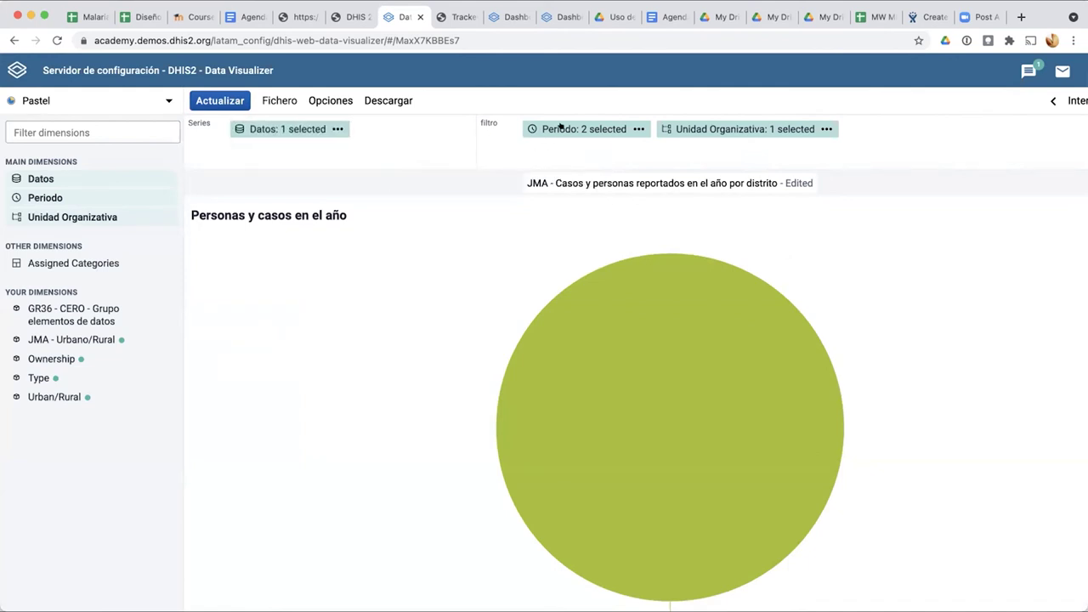
left_click_drag(530, 119, 453, 134)
left_click_drag(728, 128, 401, 142)
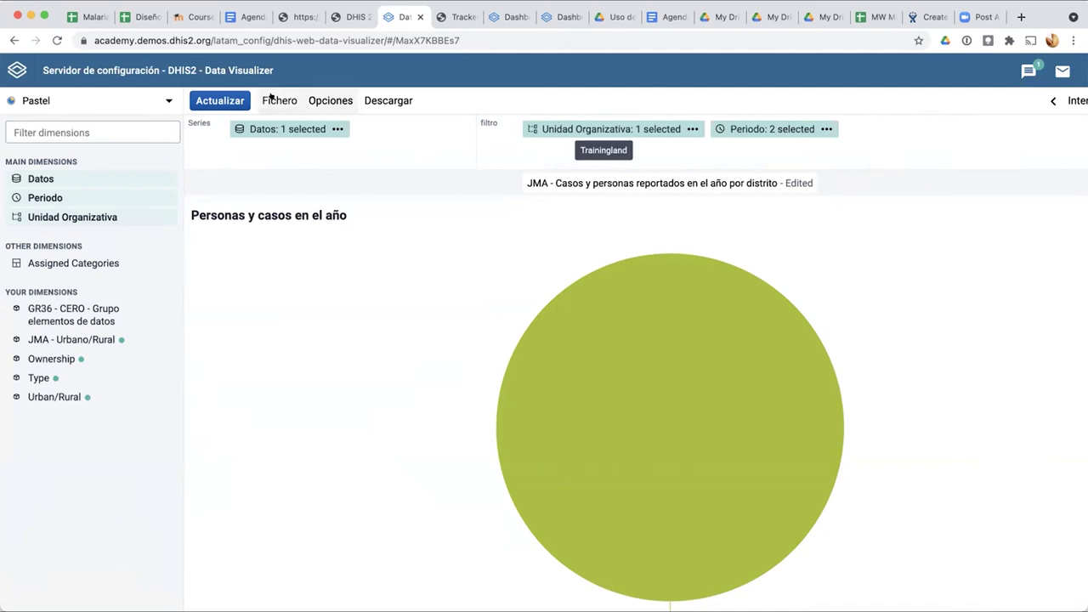
left_click(234, 100)
mouse_move(688, 392)
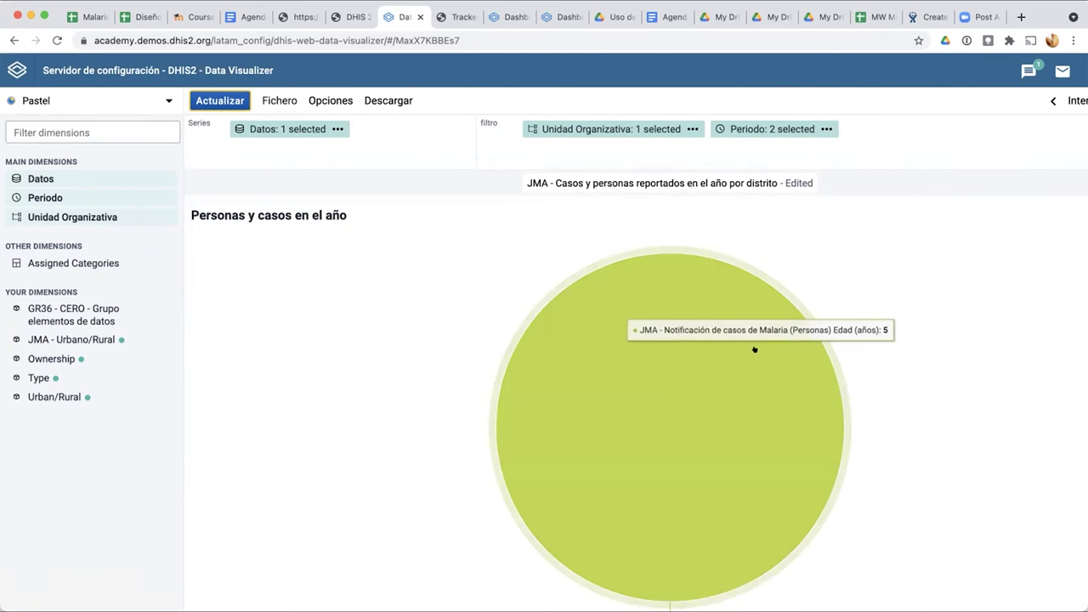
scroll(737, 416, "down", 1)
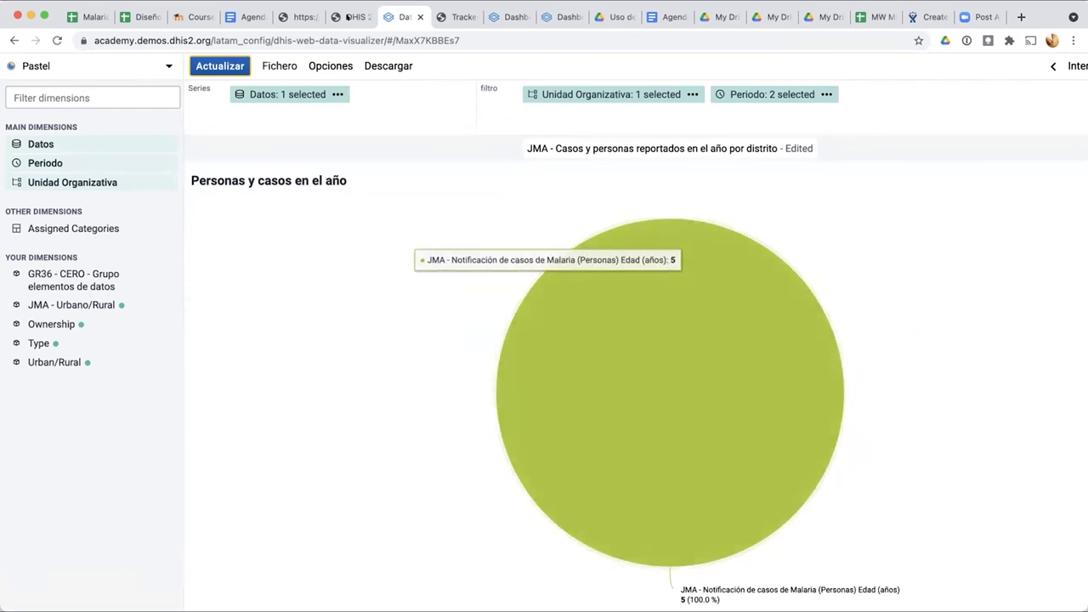
Step: Close the Opciones de tabla dialog in Pivot Tables to review the table, then return to the chart
left_click(348, 17)
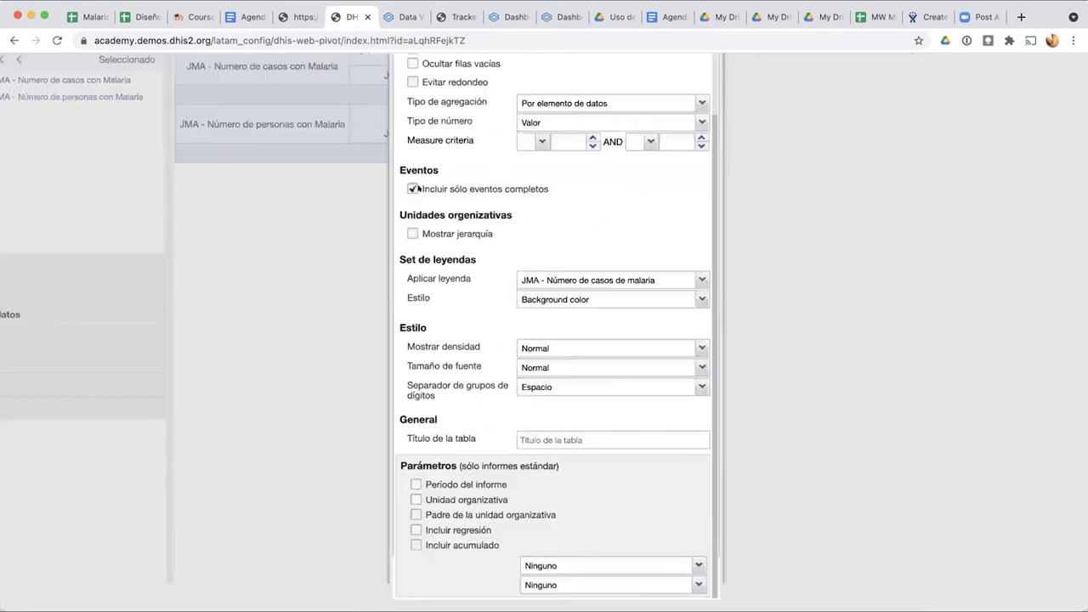
left_click(876, 17)
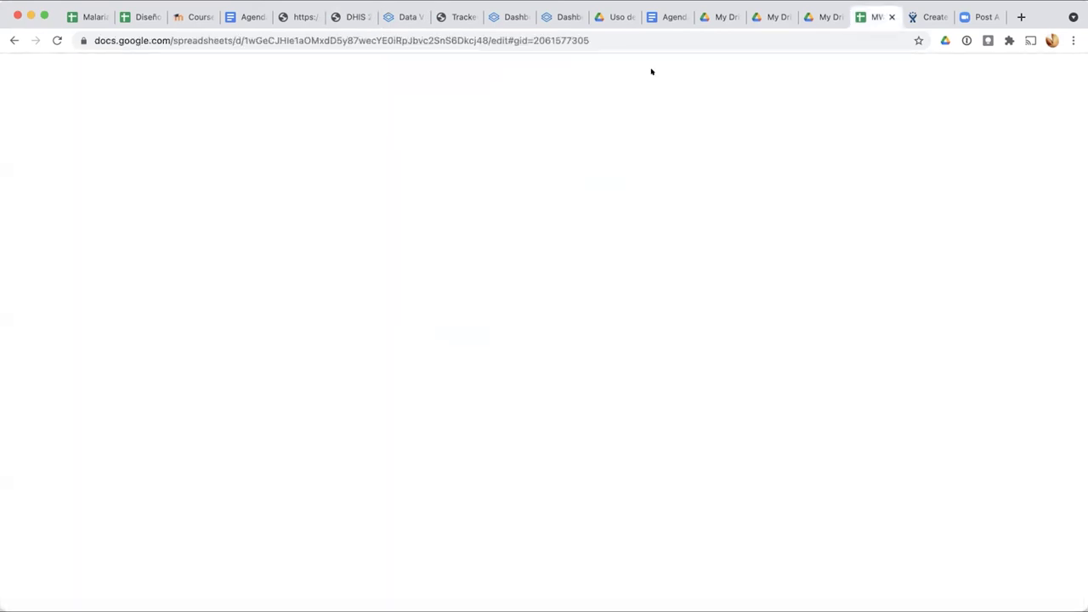
left_click(407, 17)
left_click(347, 17)
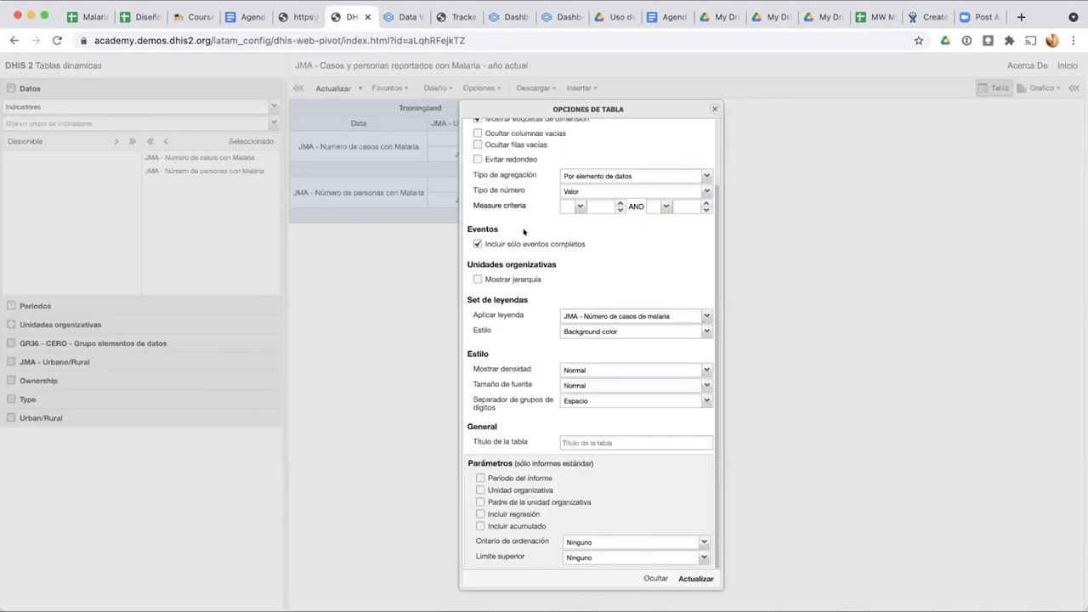
left_click(715, 109)
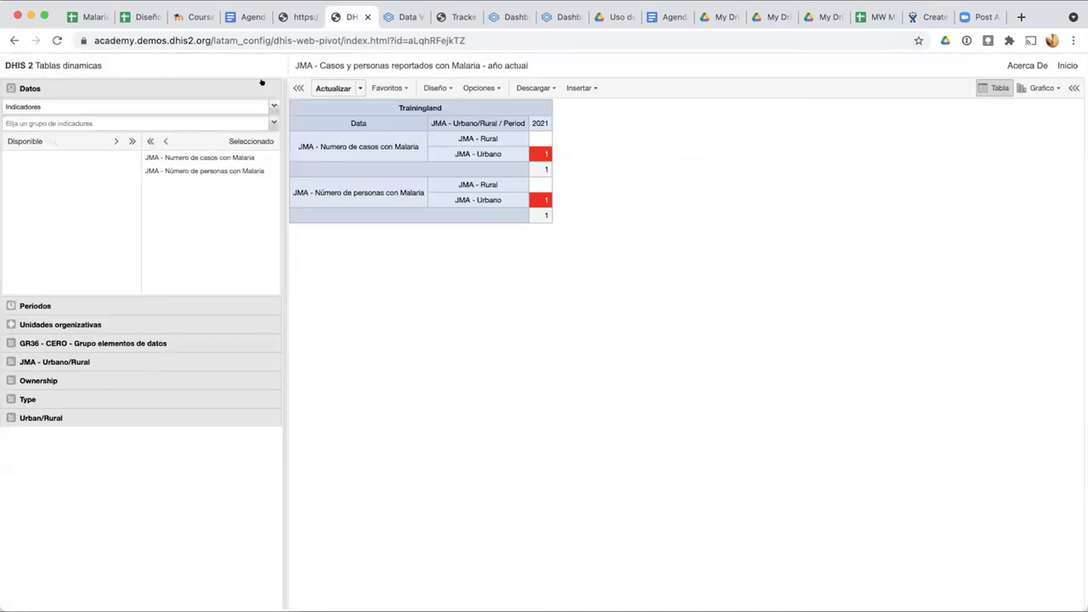
left_click(391, 17)
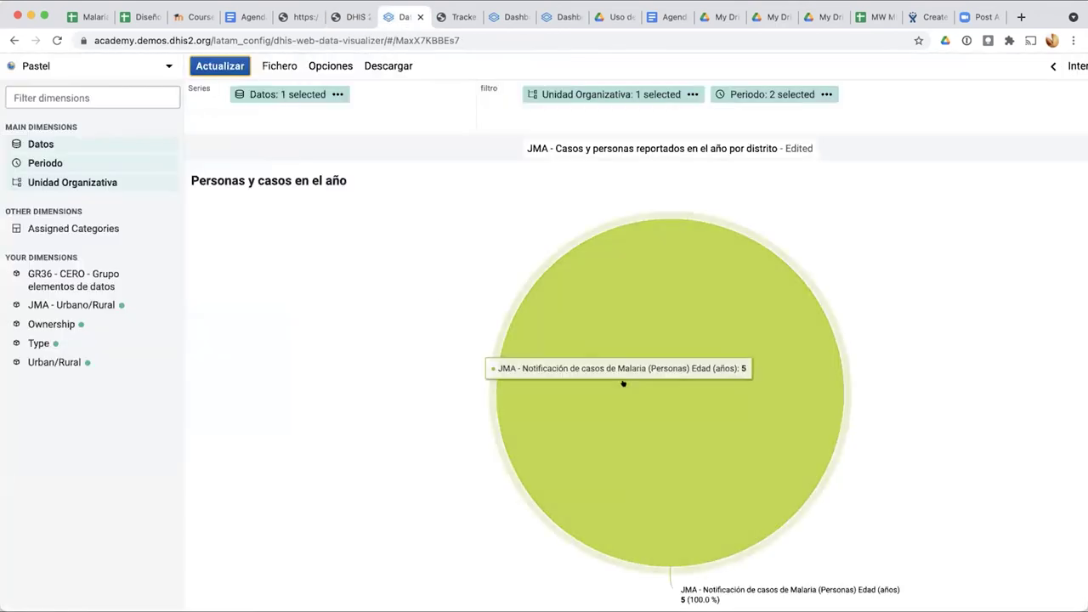
Step: Reselect Datos de eventos with the JMA Personas program, update, and reopen the Datos selection
left_click(255, 95)
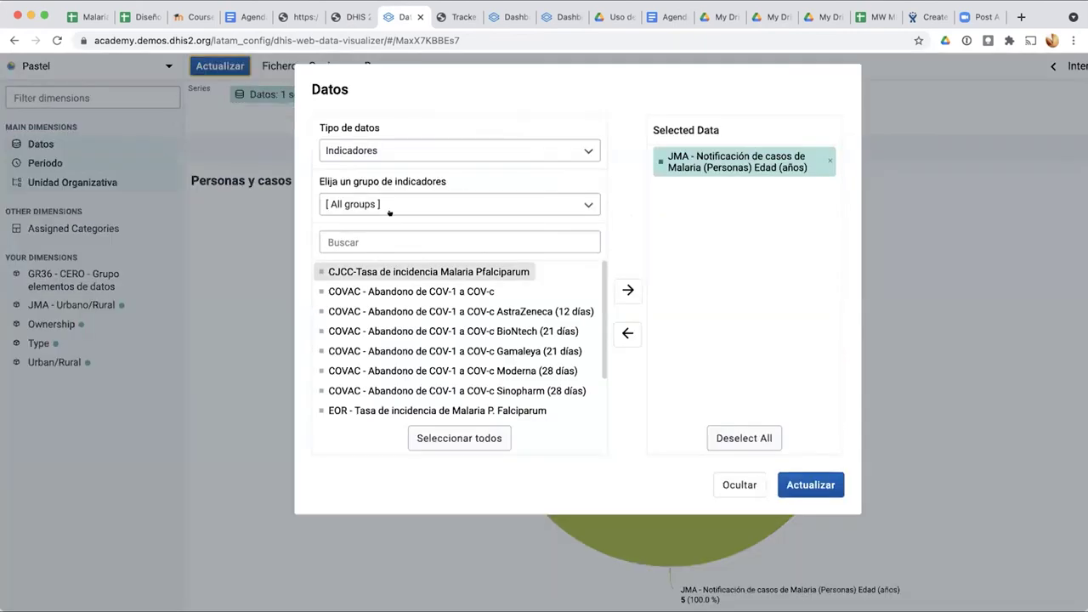
left_click(454, 146)
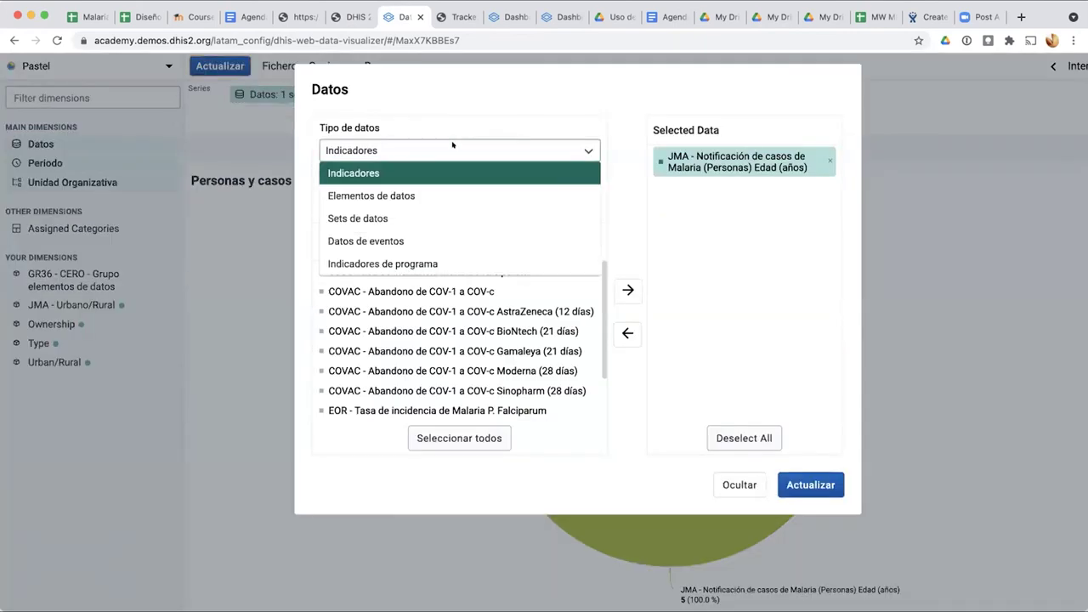
left_click(425, 238)
left_click(430, 206)
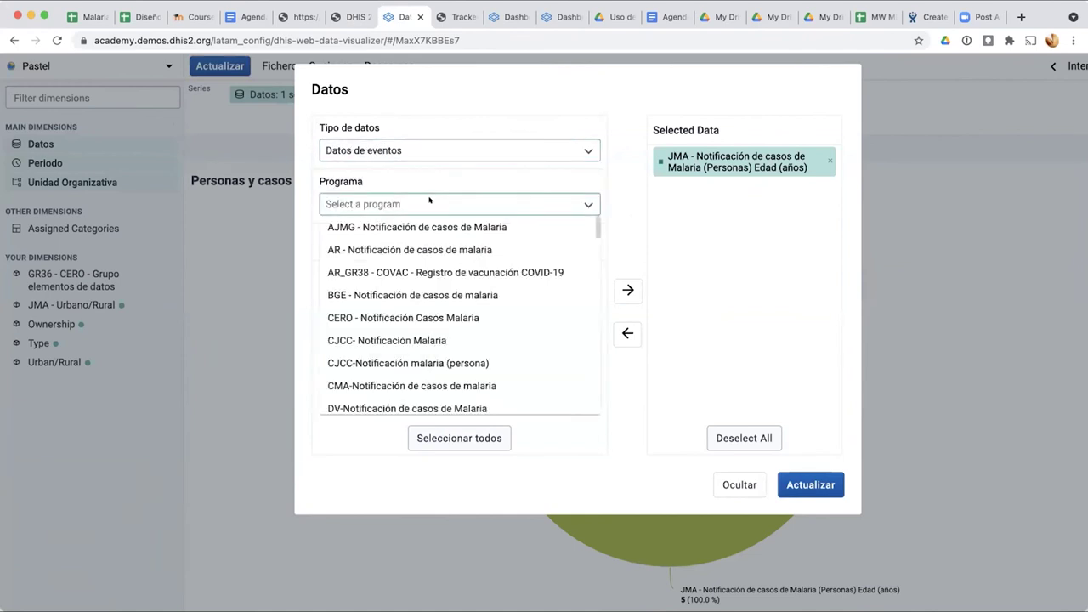
scroll(437, 315, "down", 10)
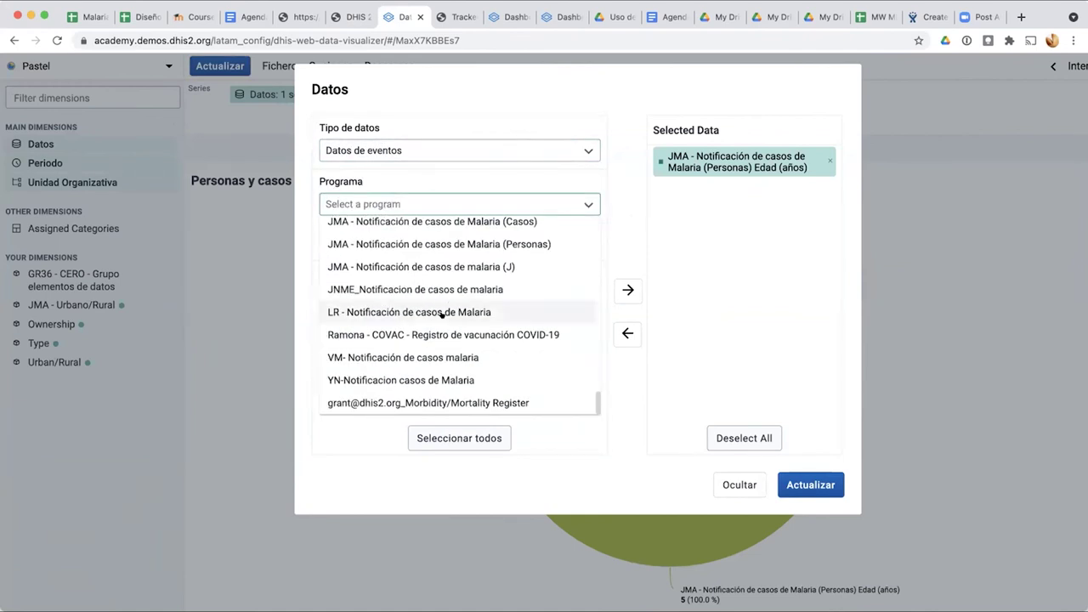
left_click(476, 244)
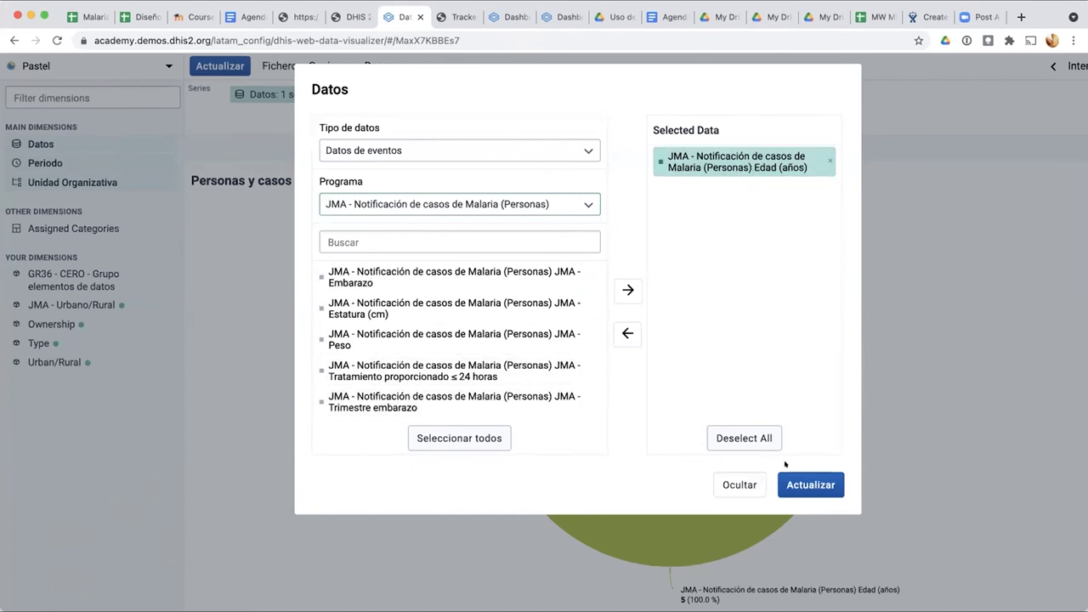
left_click(808, 486)
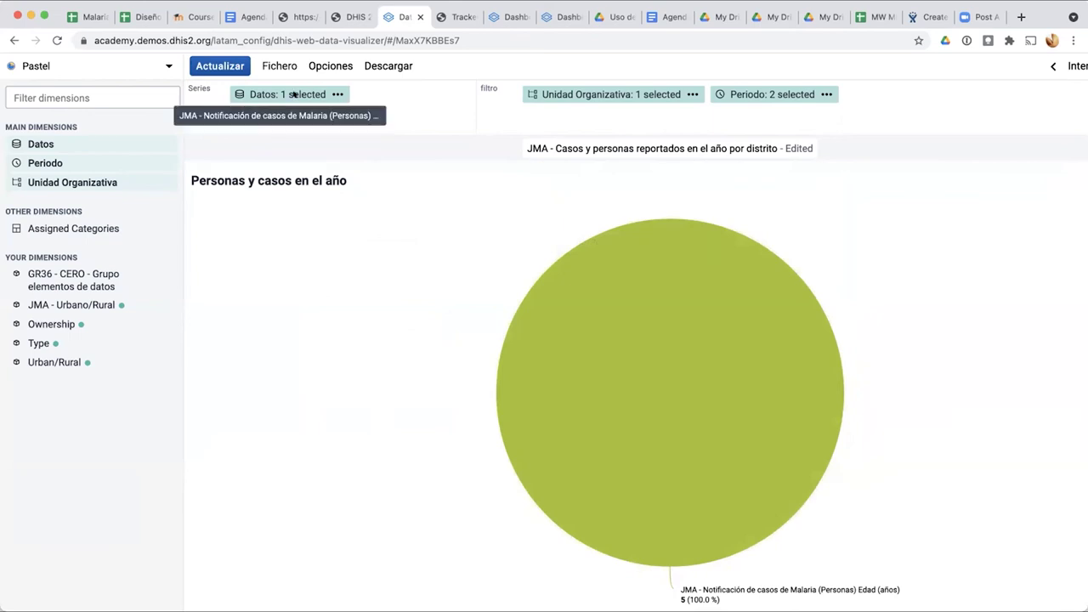
left_click(293, 94)
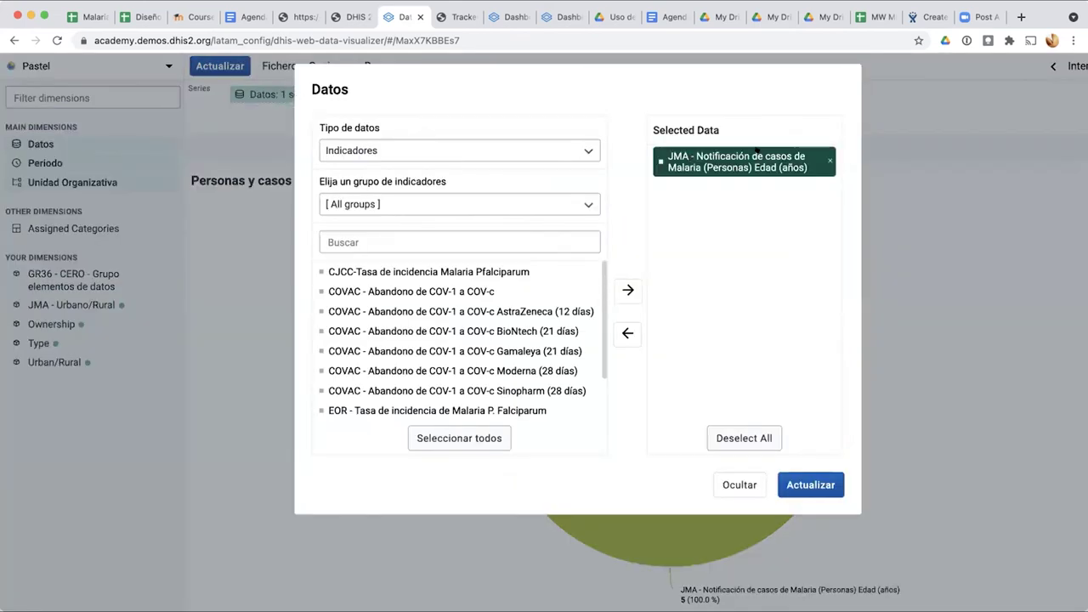
Step: Replace the data with MDG - Tasa de incidencia Malaria P. Falciparum and set the chart type to Área
left_click(829, 158)
left_click(420, 151)
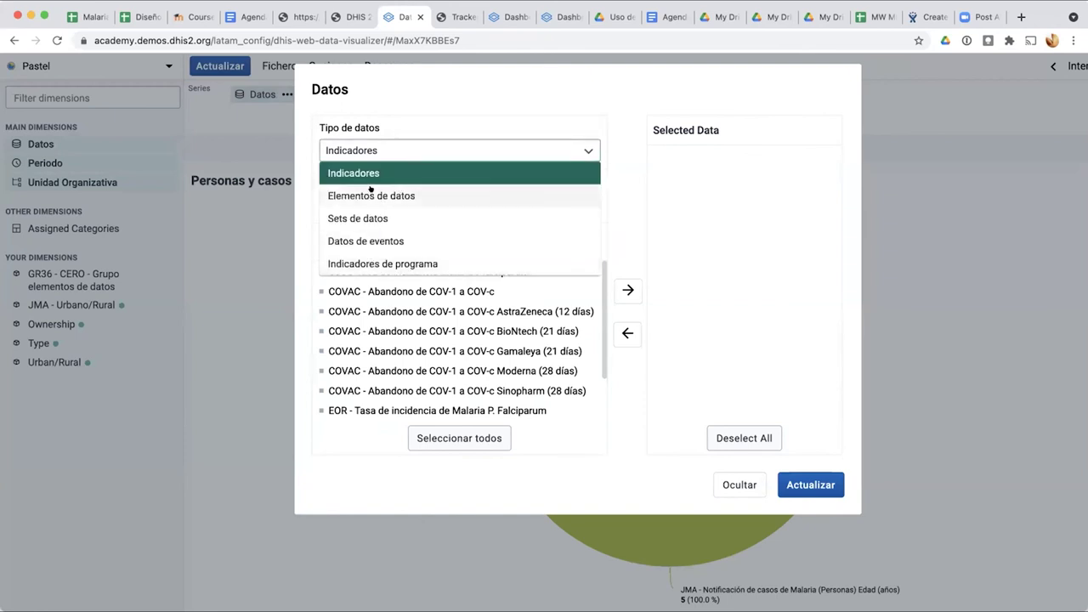
left_click(588, 151)
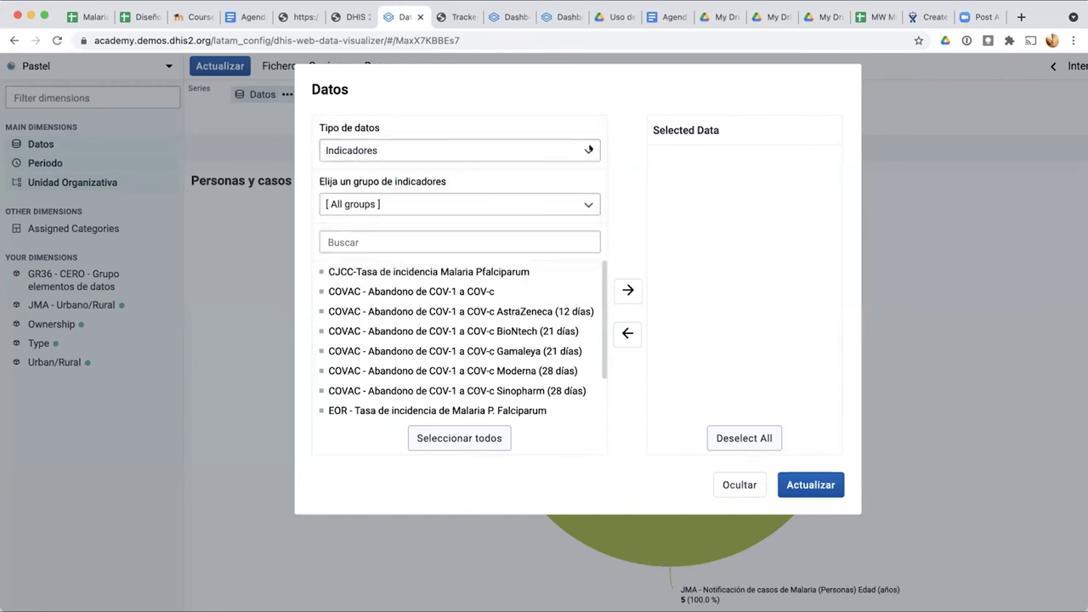
left_click(451, 200)
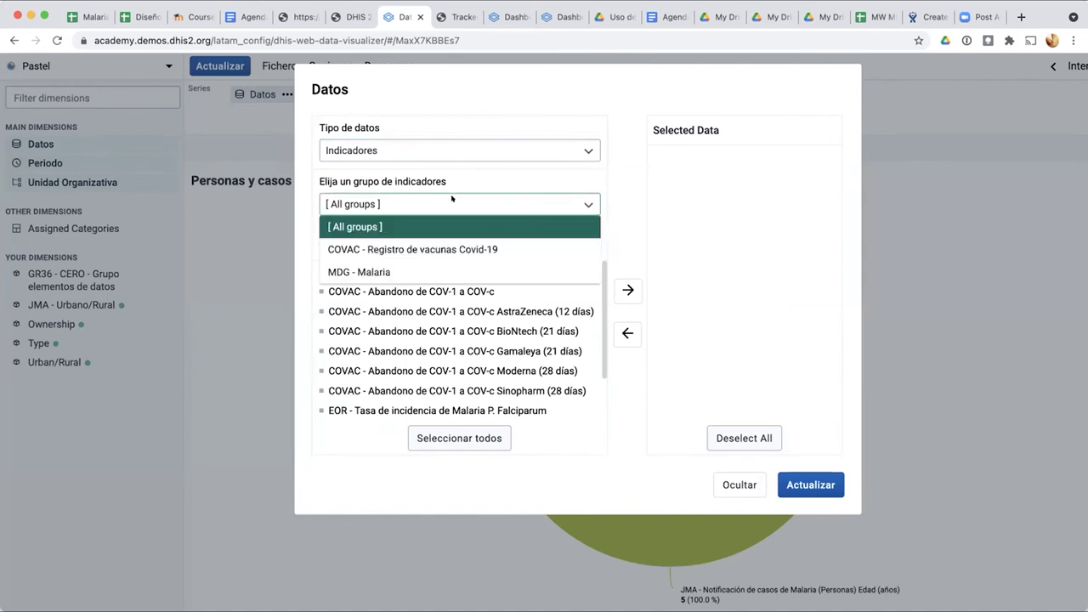
left_click(433, 269)
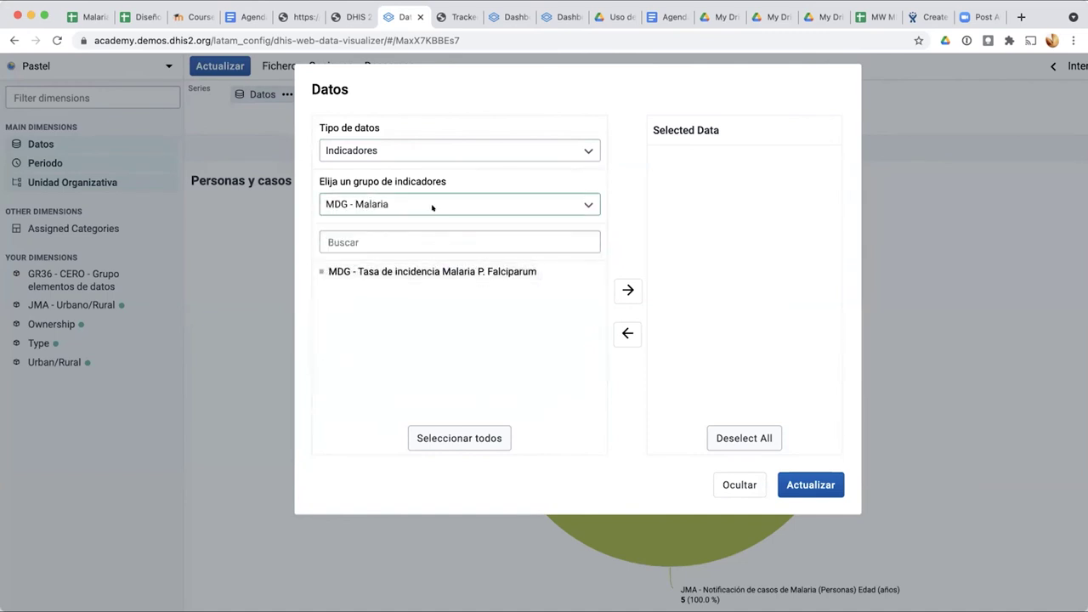
double_click(422, 269)
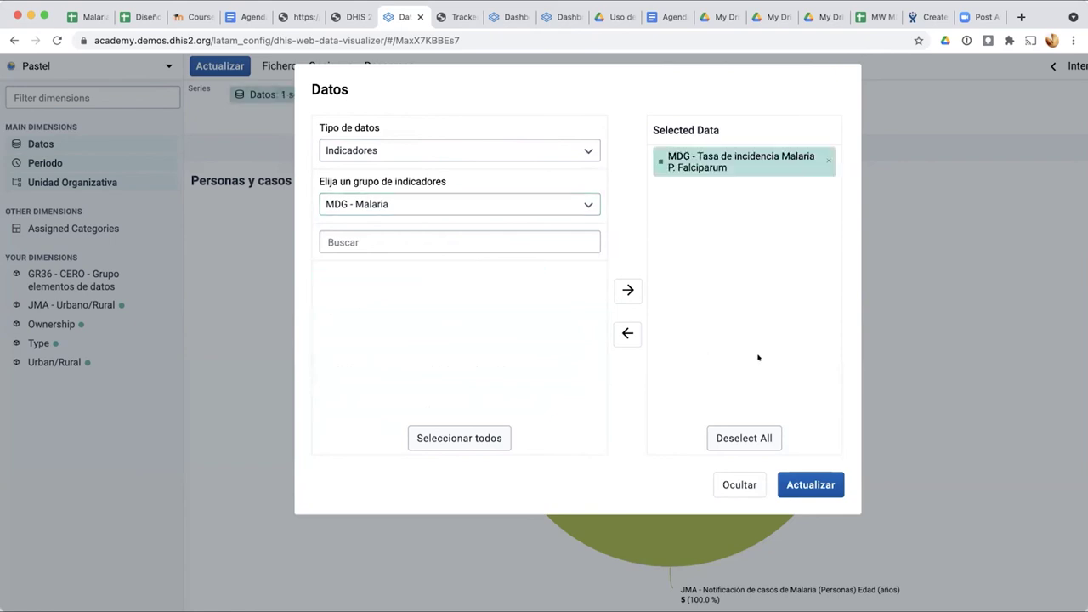
left_click(805, 486)
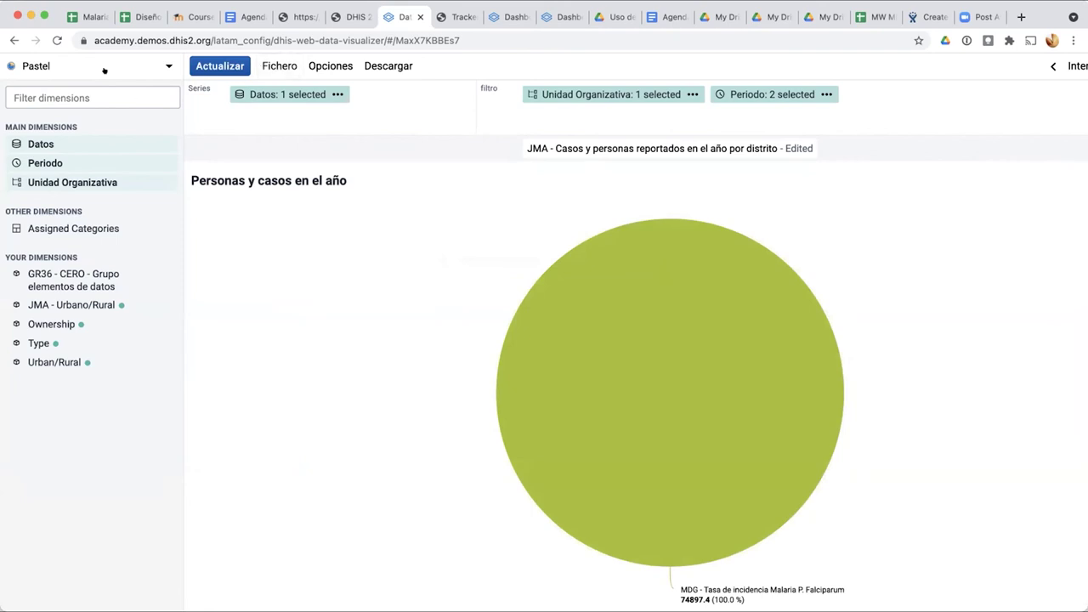
left_click(105, 68)
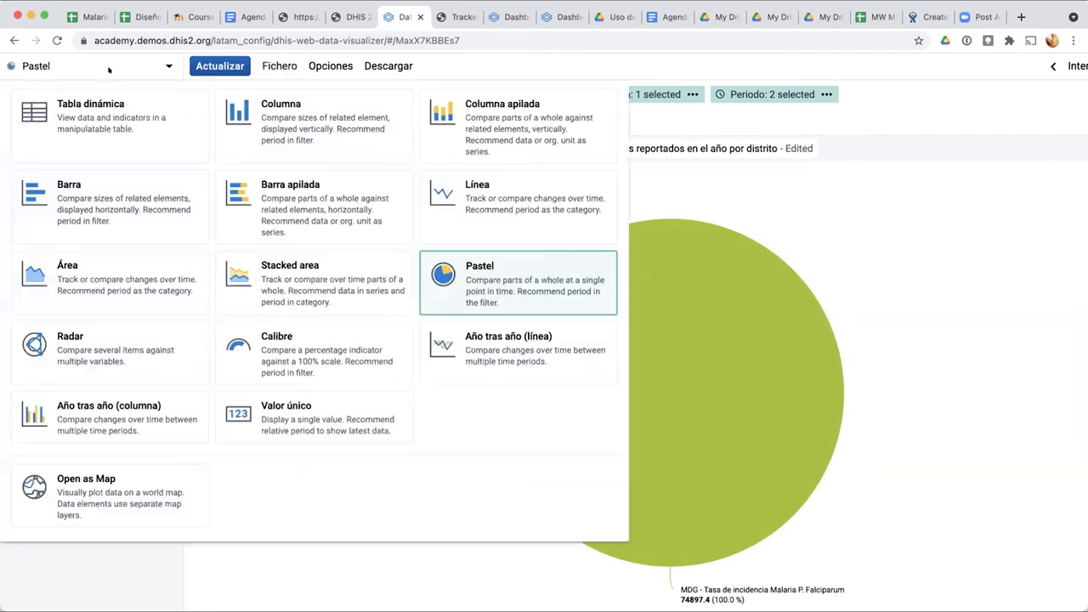
left_click(149, 272)
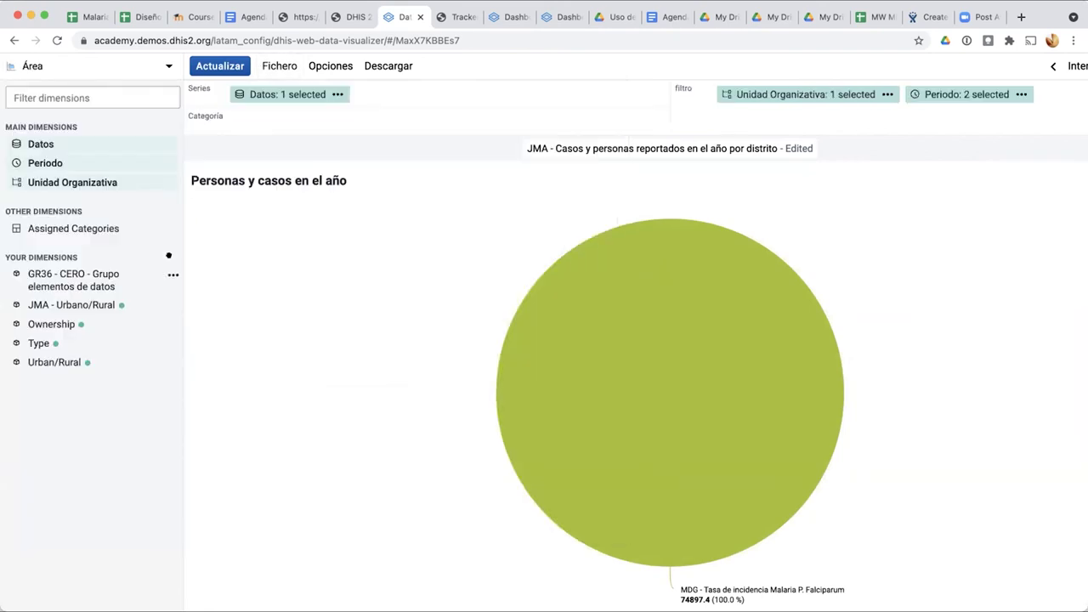
left_click(273, 60)
left_click(262, 62)
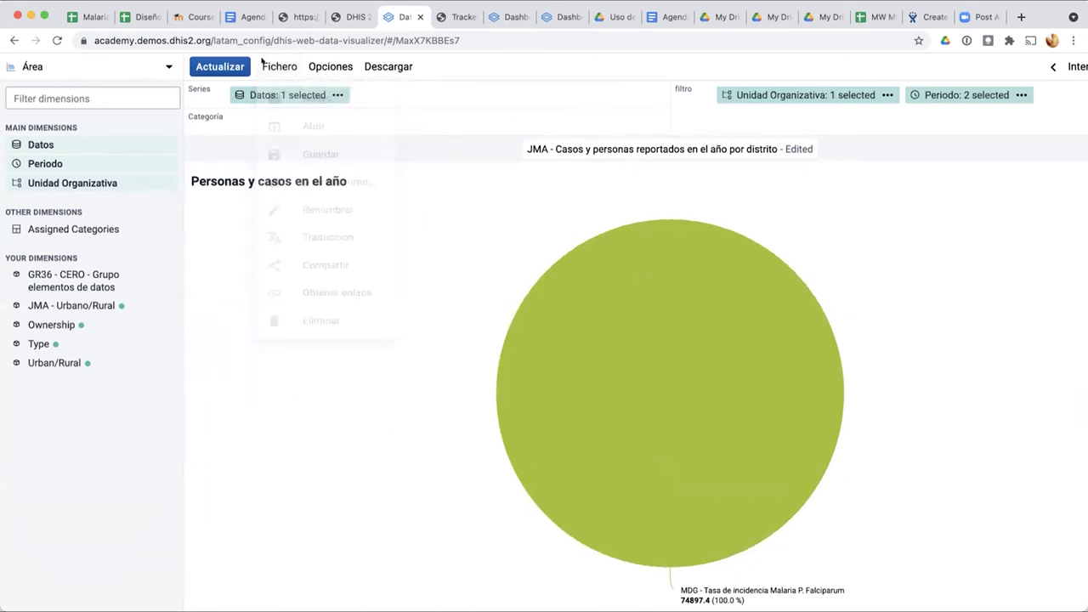
left_click(210, 63)
left_click_drag(838, 92, 340, 120)
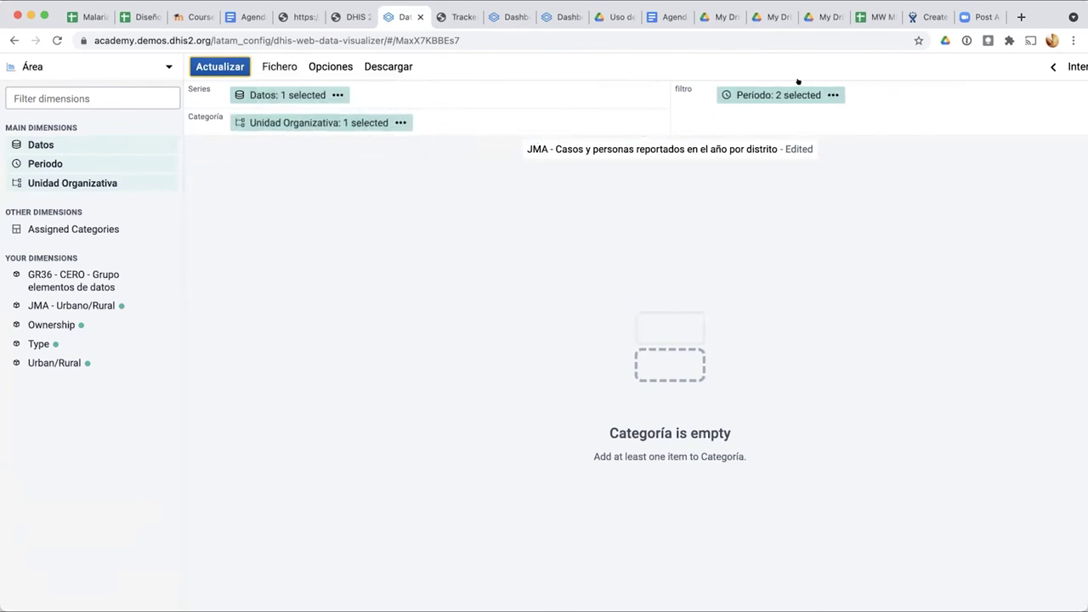
left_click_drag(777, 95, 457, 125)
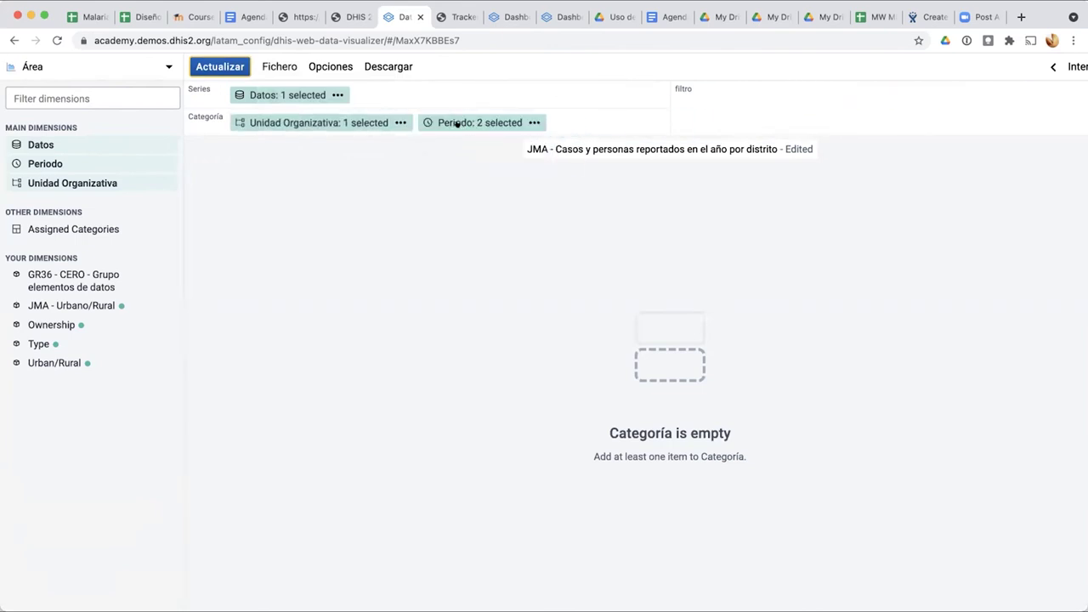
left_click(226, 65)
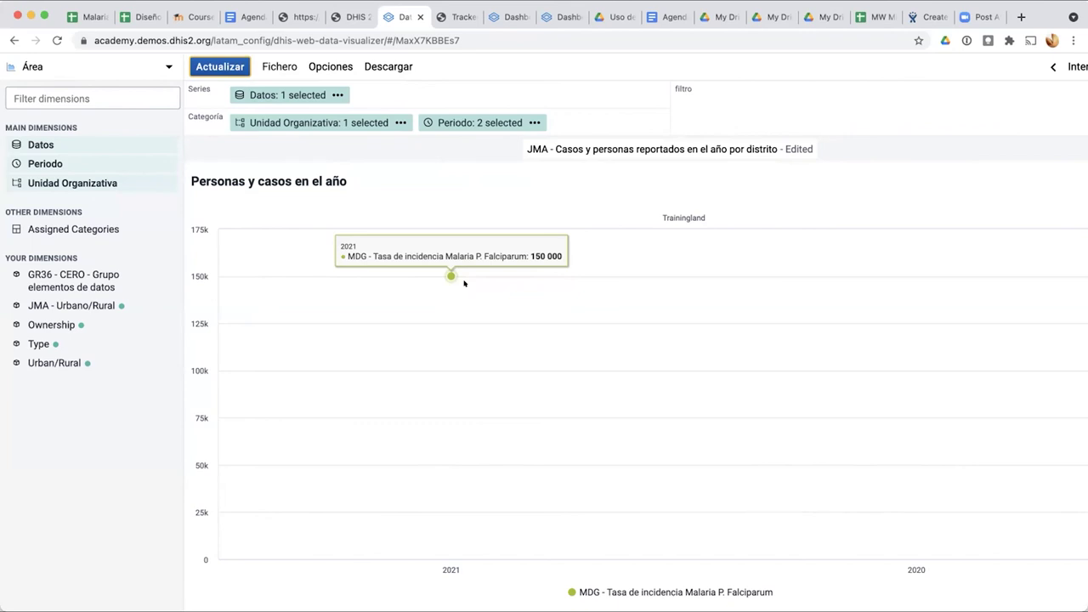
mouse_move(308, 114)
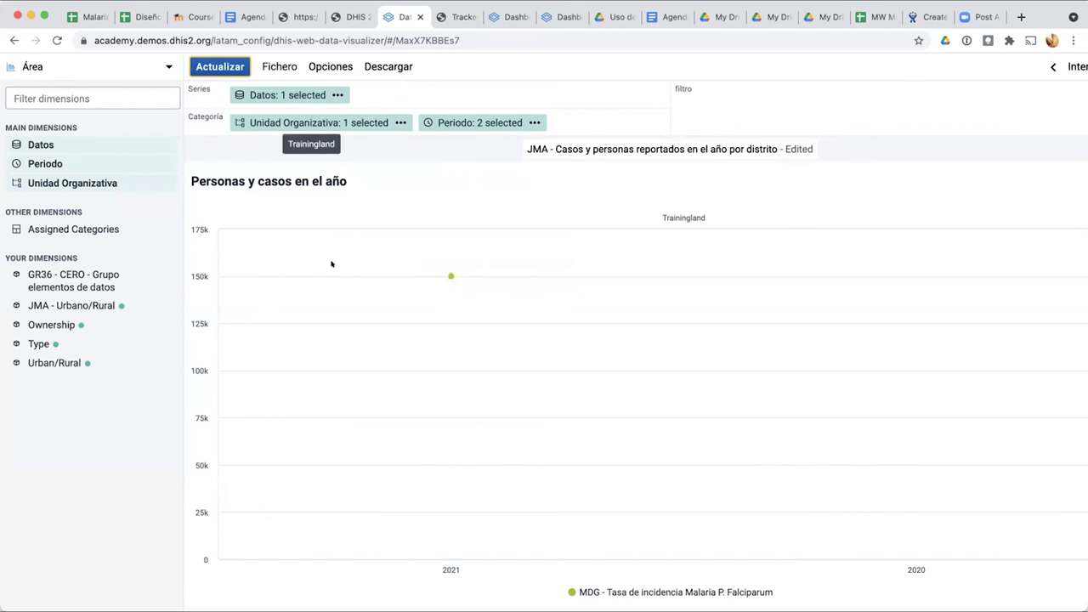
mouse_move(449, 274)
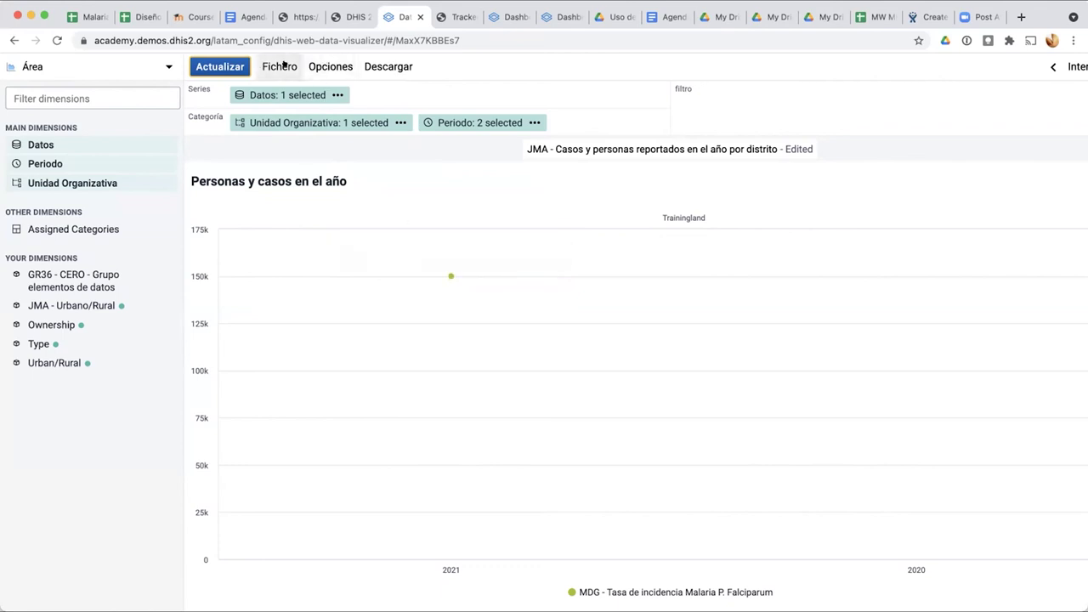
Step: Open the Datos selection and browse the data type options, returning to Indicadores
left_click(246, 99)
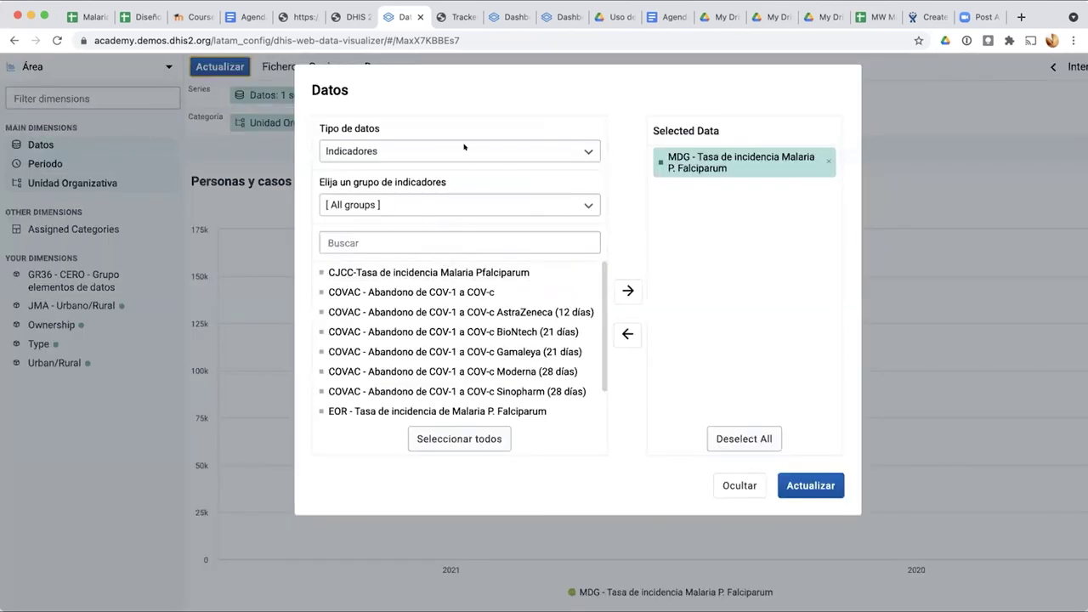
left_click(729, 157)
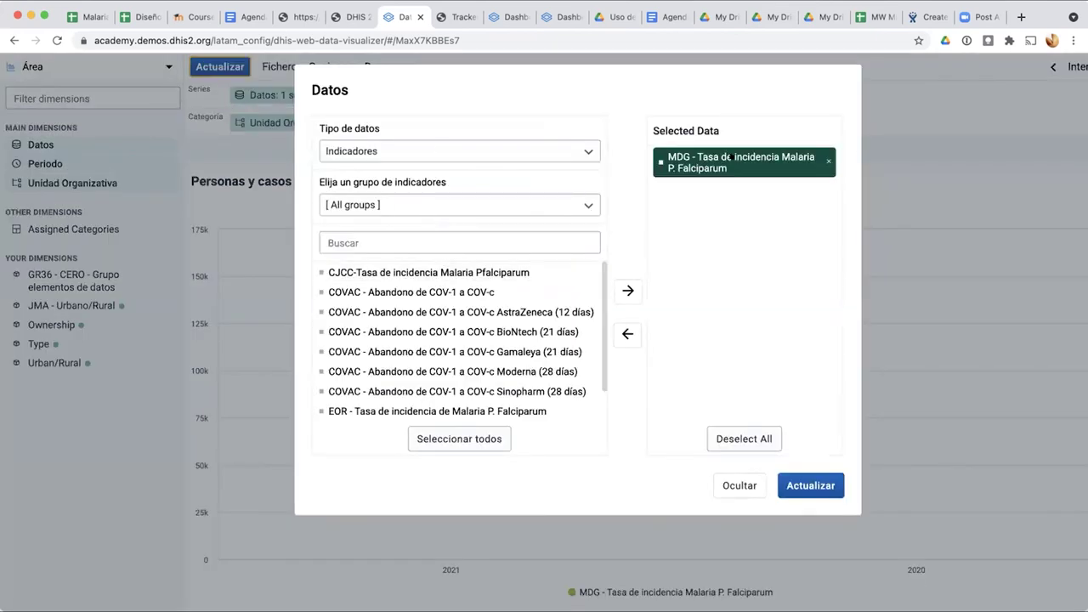
left_click(558, 200)
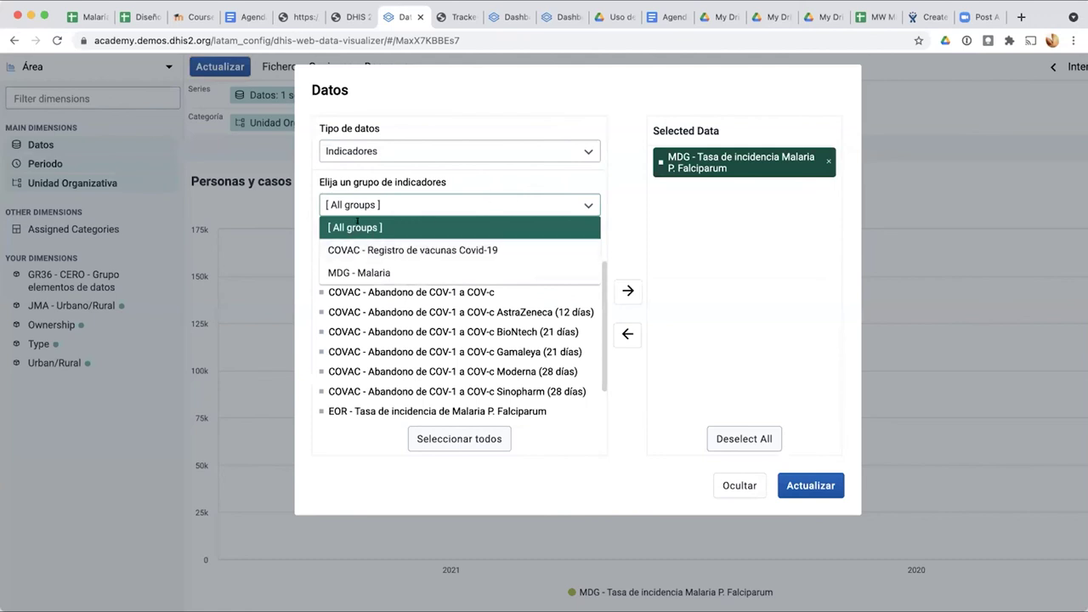
left_click(367, 207)
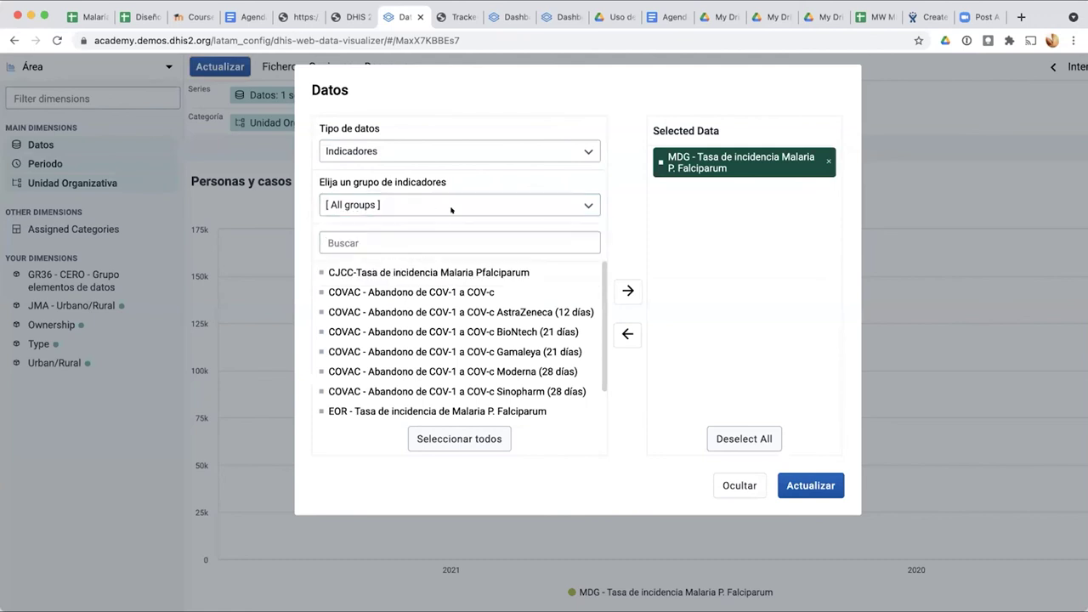
left_click(545, 147)
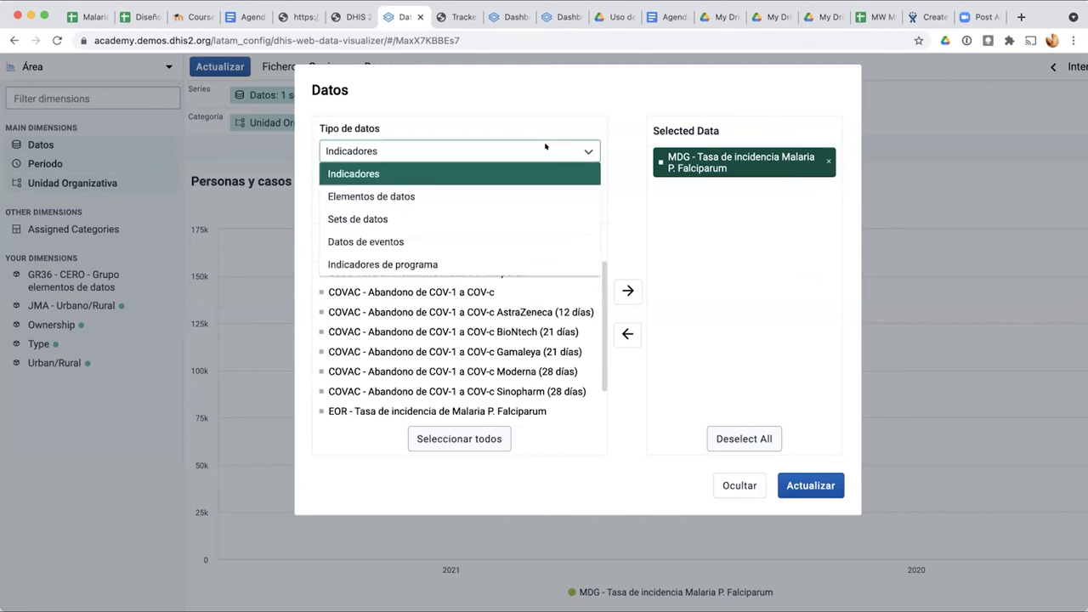
left_click(415, 196)
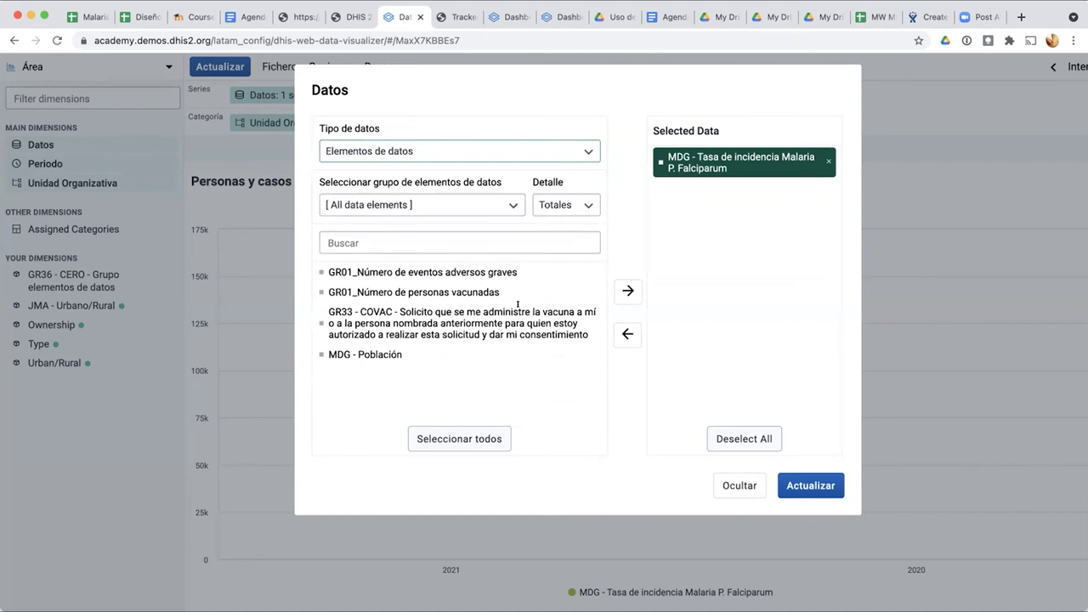
left_click(567, 149)
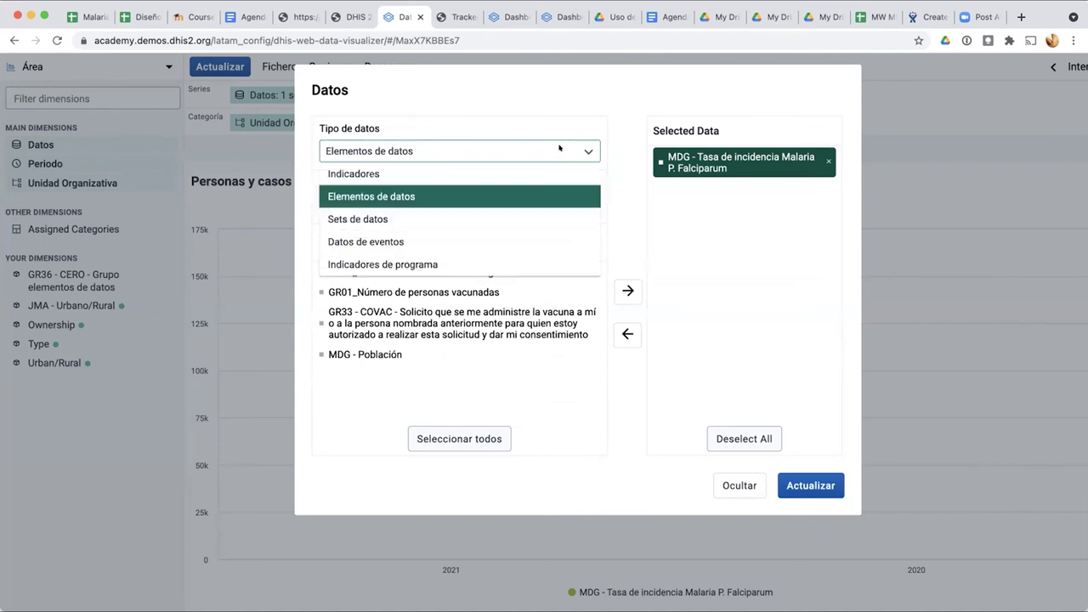
left_click(377, 175)
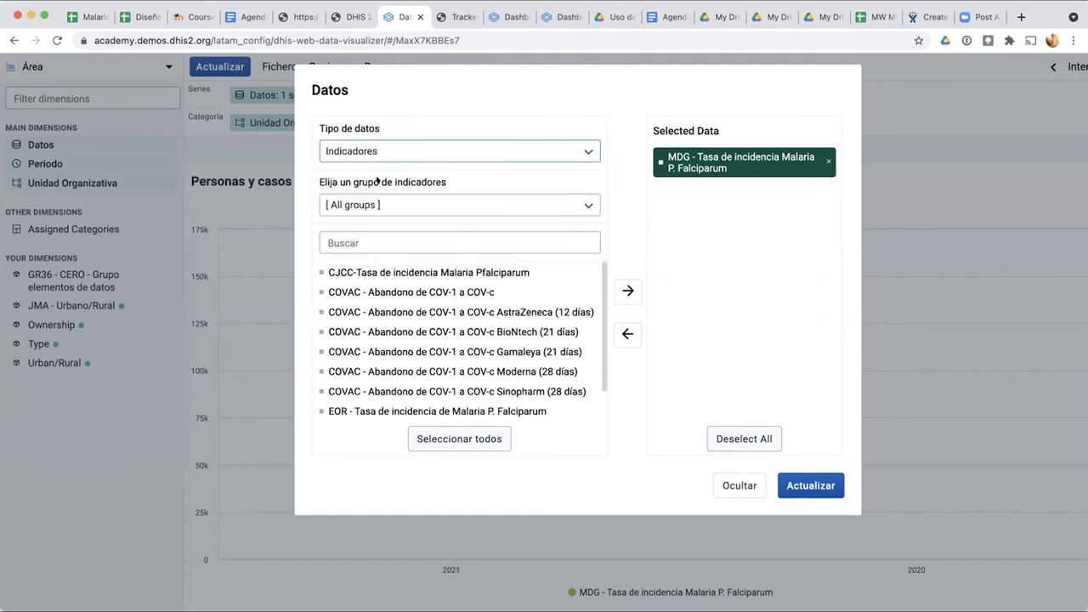
scroll(357, 333, "down", 2)
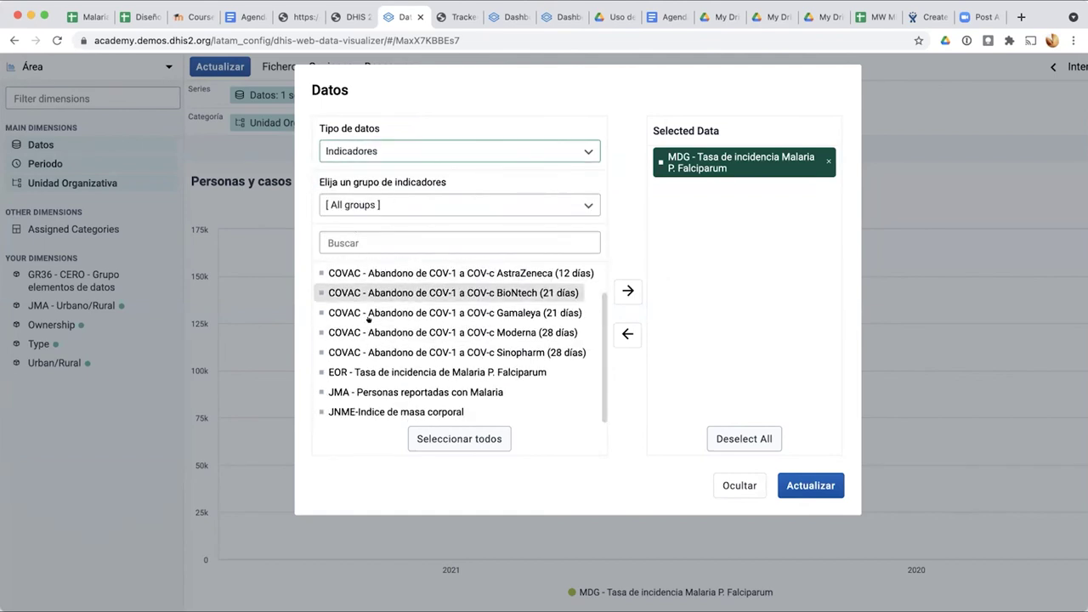
scroll(381, 336, "up", 2)
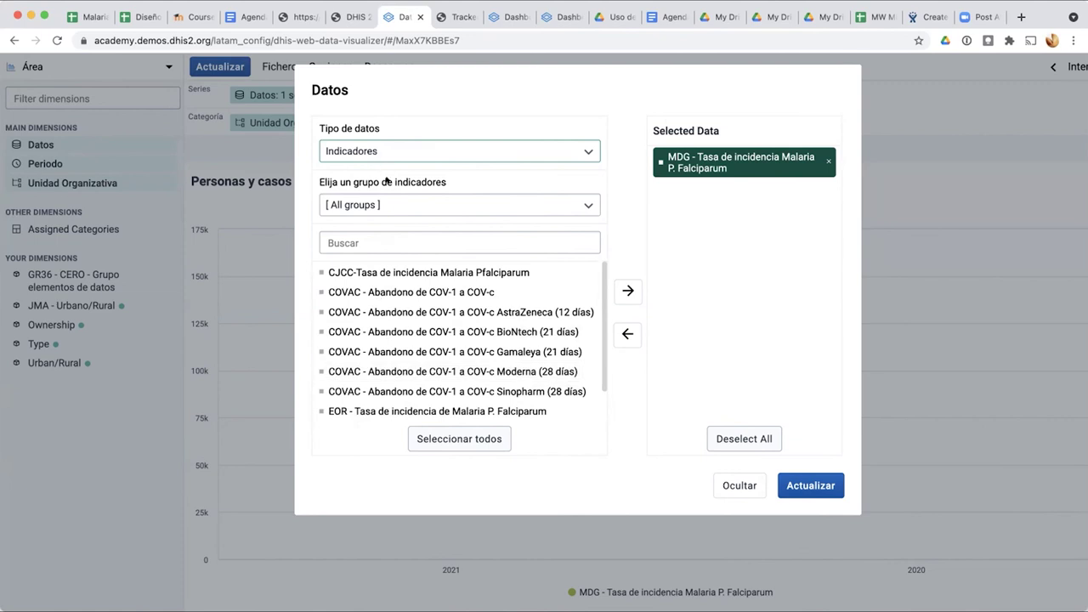
Step: Filter indicators to the MDG - Malaria group and remove the P. Falciparum indicator from Selected Data
left_click(379, 201)
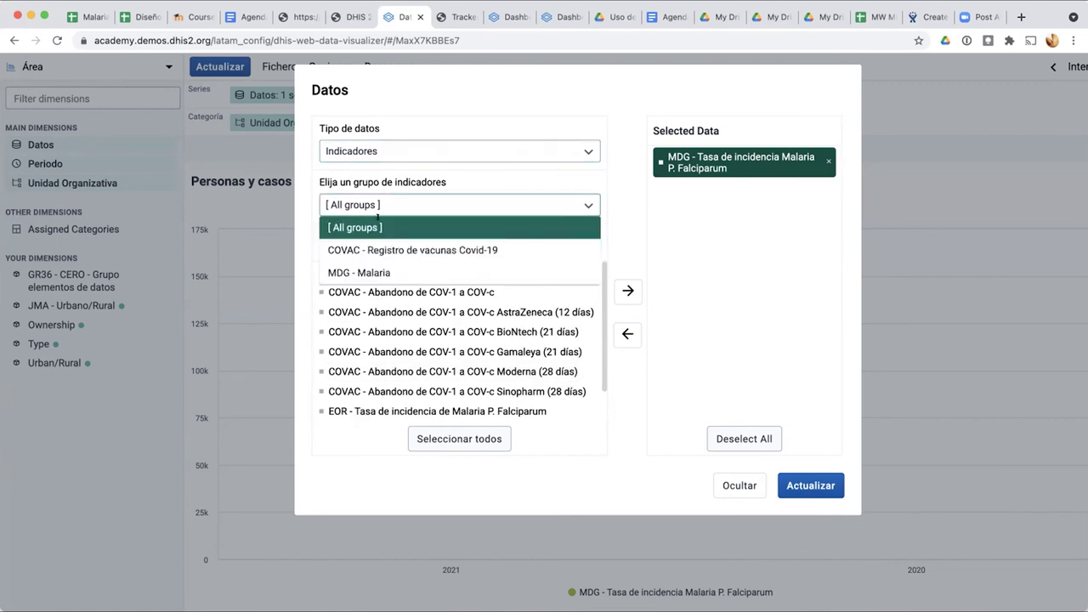
left_click(410, 185)
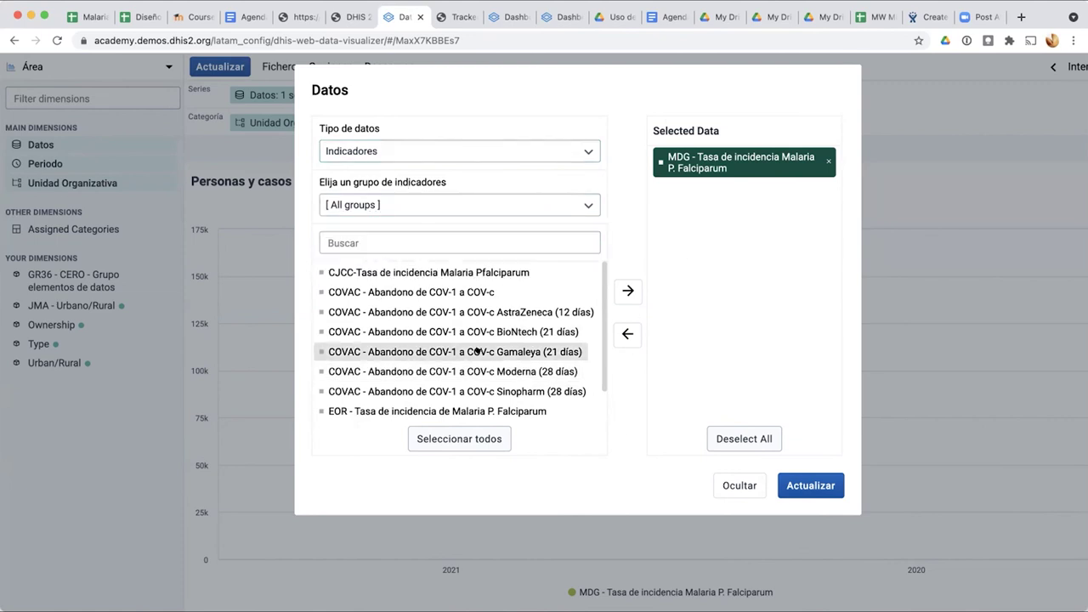
scroll(459, 349, "down", 2)
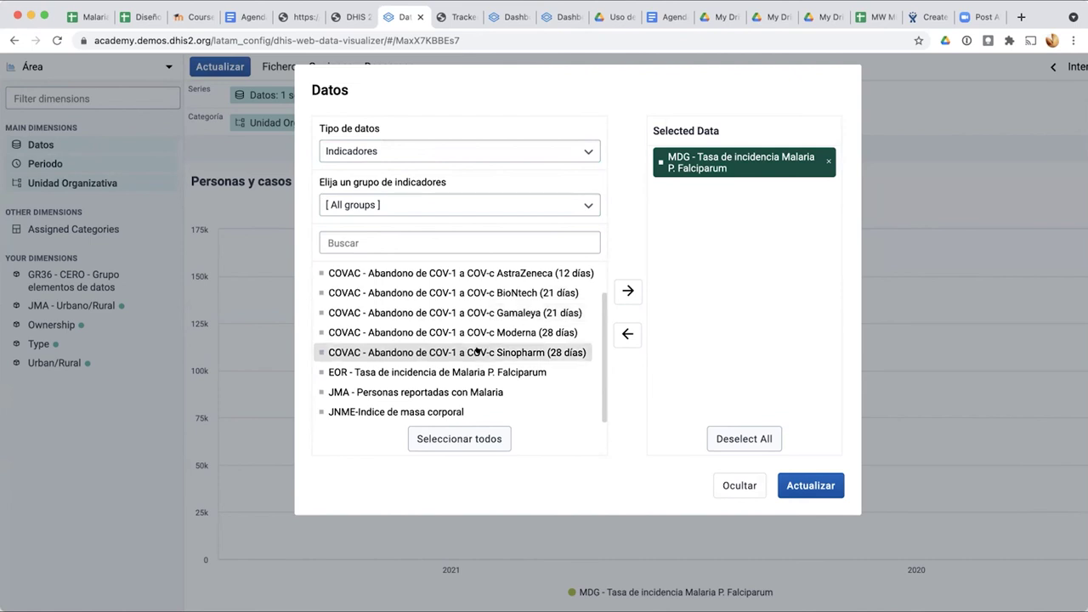
scroll(436, 312, "up", 2)
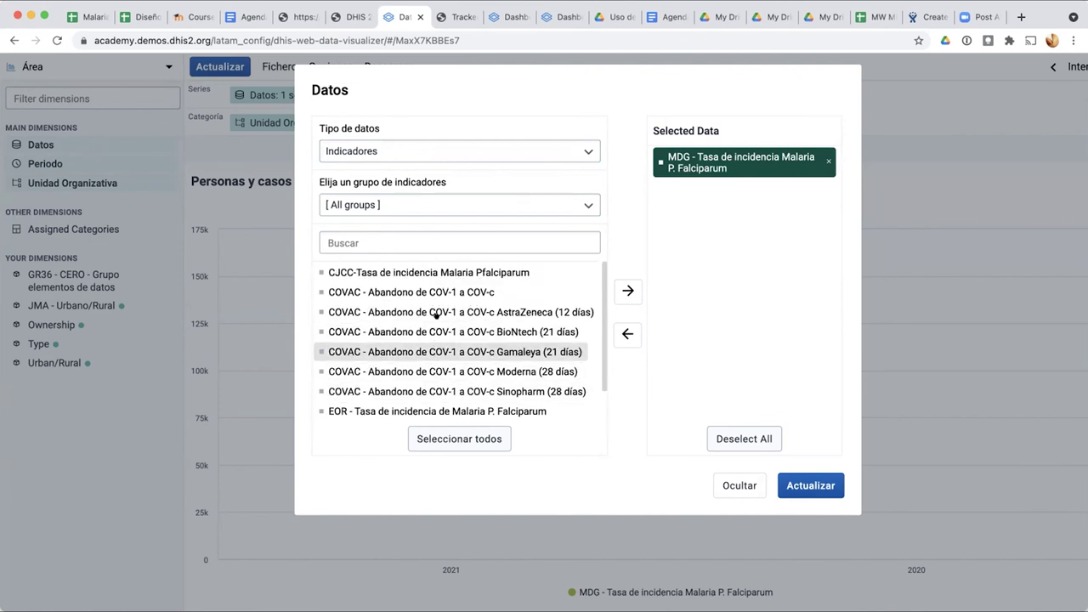
left_click(356, 201)
left_click(339, 273)
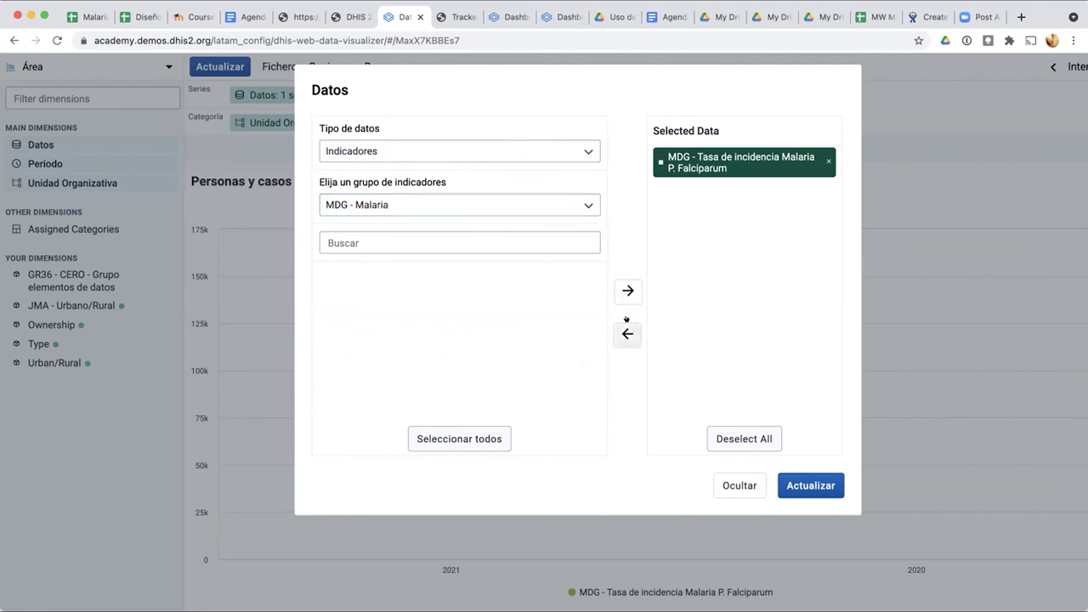
left_click(627, 331)
left_click(378, 203)
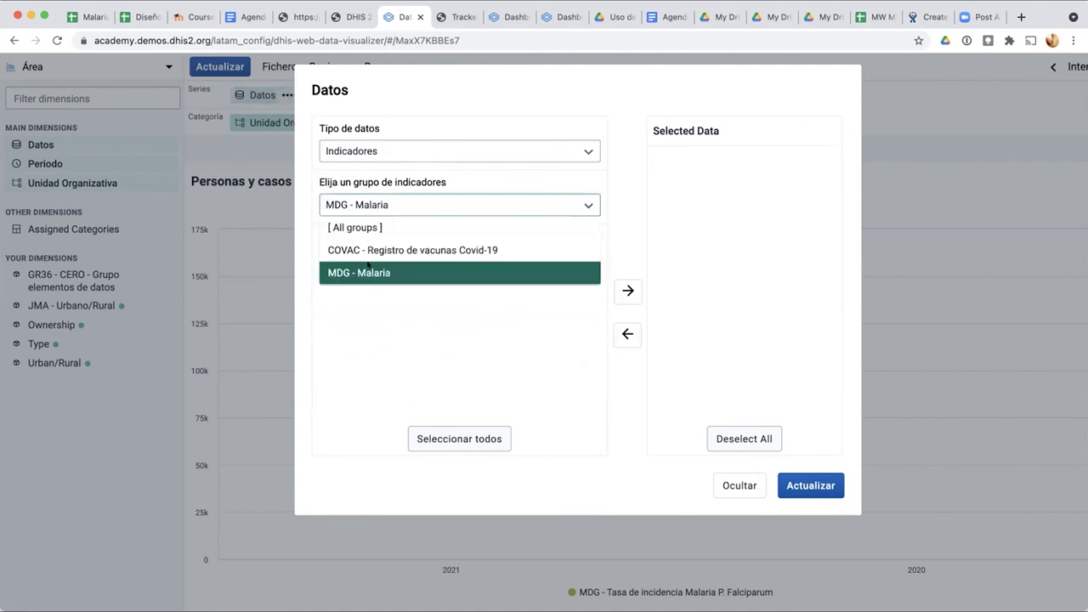
left_click(398, 199)
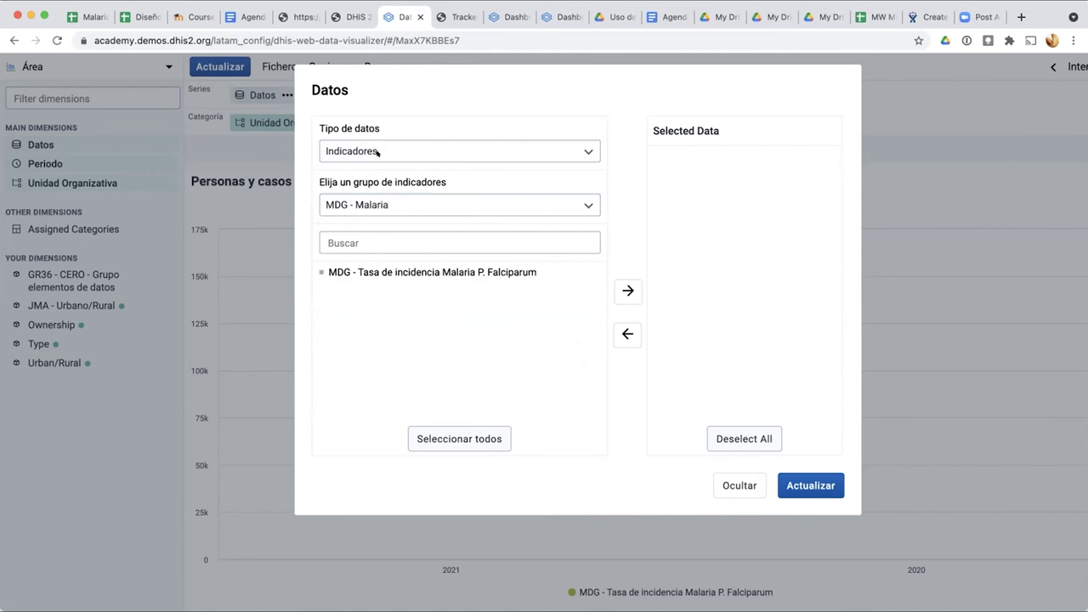
left_click(377, 152)
left_click(620, 186)
left_click(336, 147)
left_click(389, 145)
Step: Add both JMA - Notificación de casos de Malaria (Personas) program indicators and update the chart
left_click(378, 148)
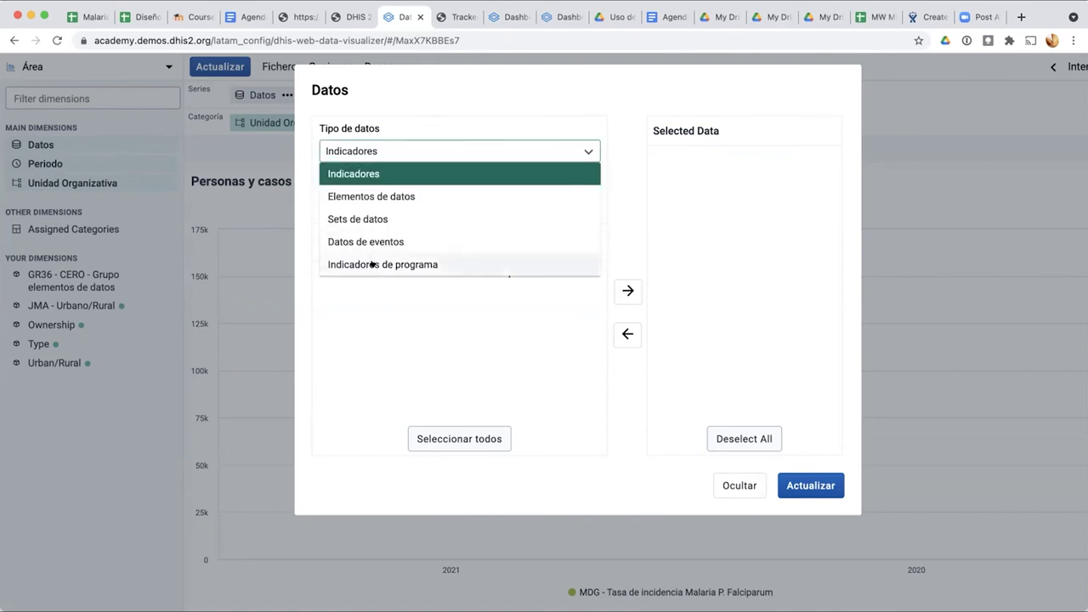
left_click(371, 264)
left_click(369, 202)
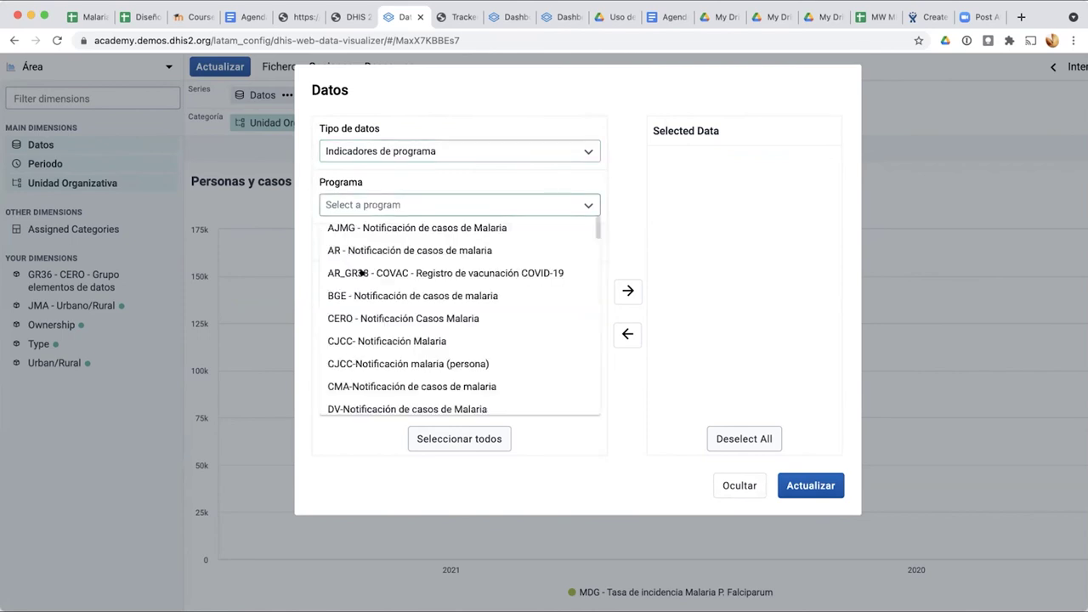
scroll(368, 294, "down", 10)
scroll(369, 293, "down", 5)
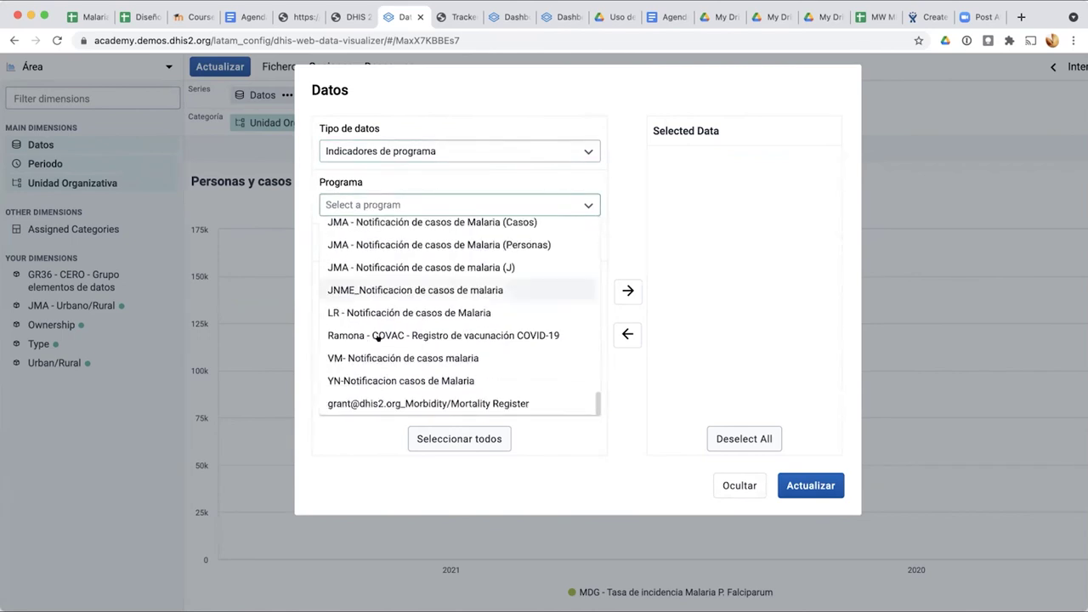
left_click(391, 244)
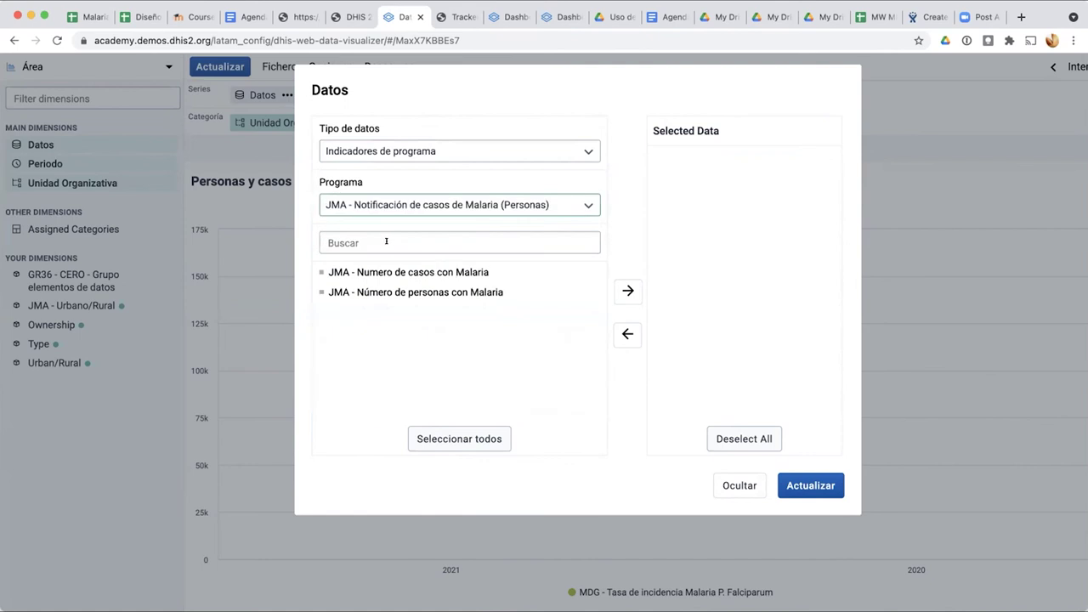
left_click(461, 438)
left_click(814, 485)
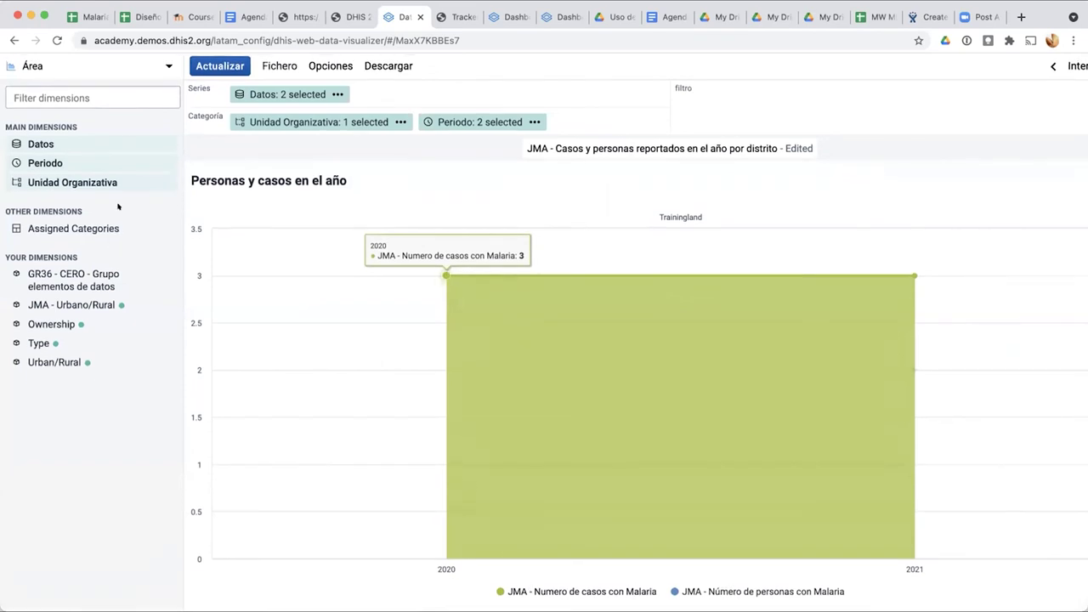
Step: Change the visualization type to Pastel and redraw the chart as a pie
left_click(76, 66)
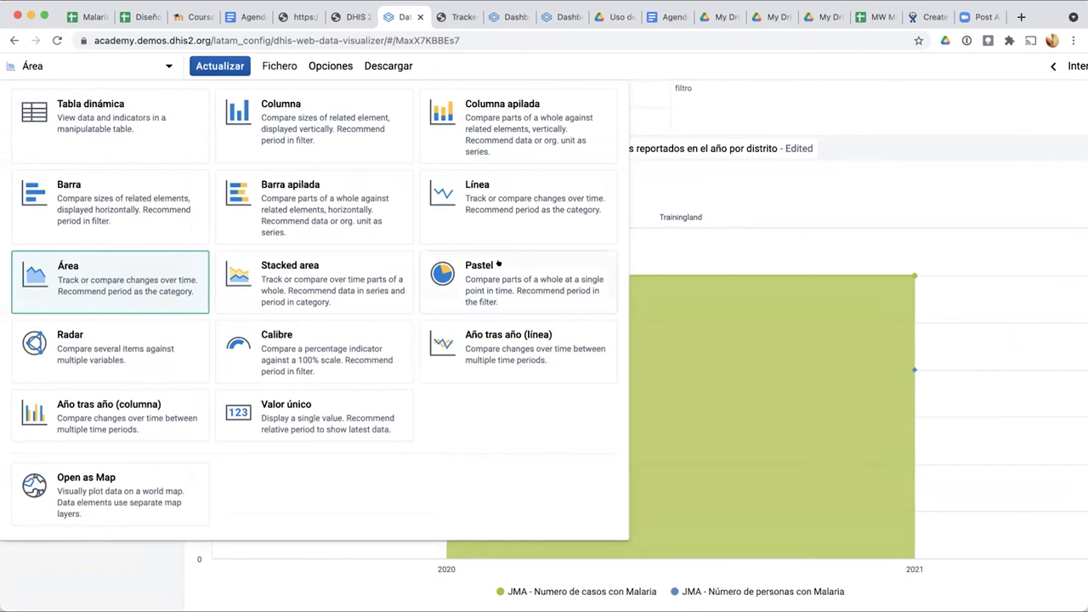
left_click(761, 403)
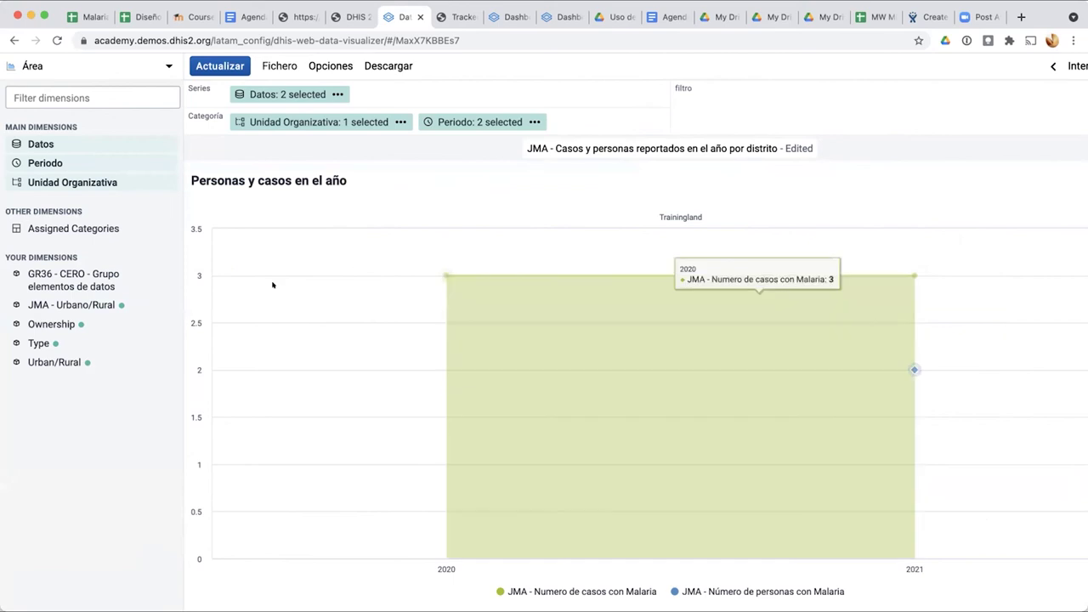
left_click(73, 64)
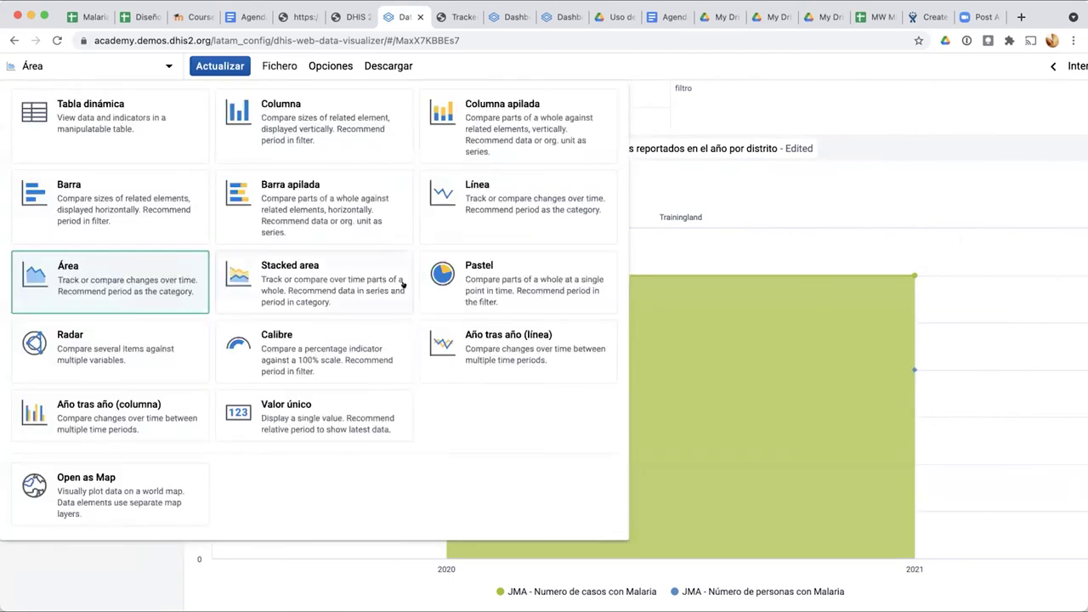
left_click(465, 272)
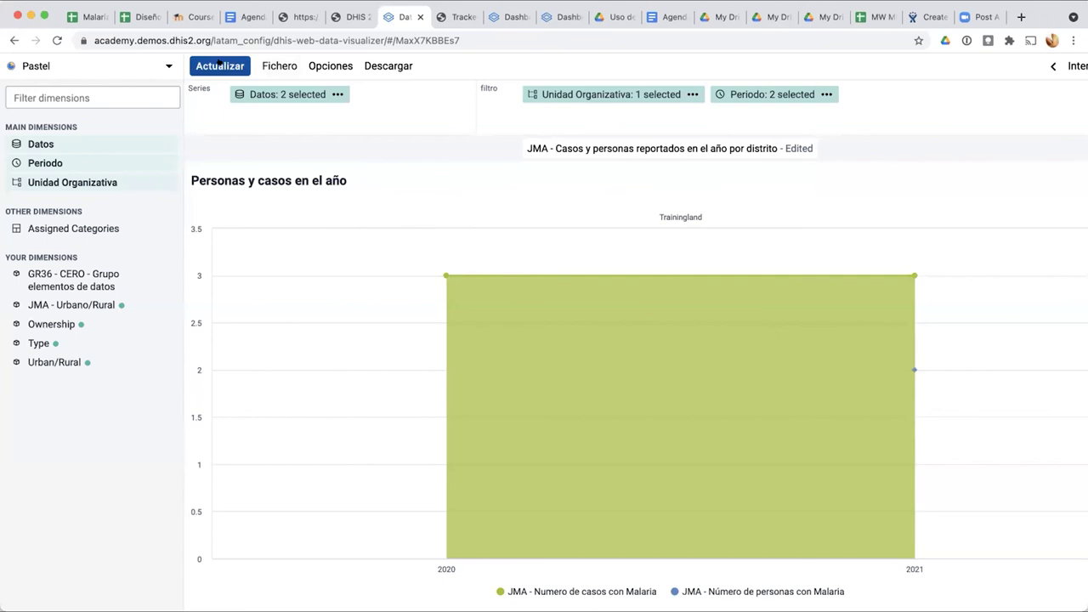
left_click(218, 66)
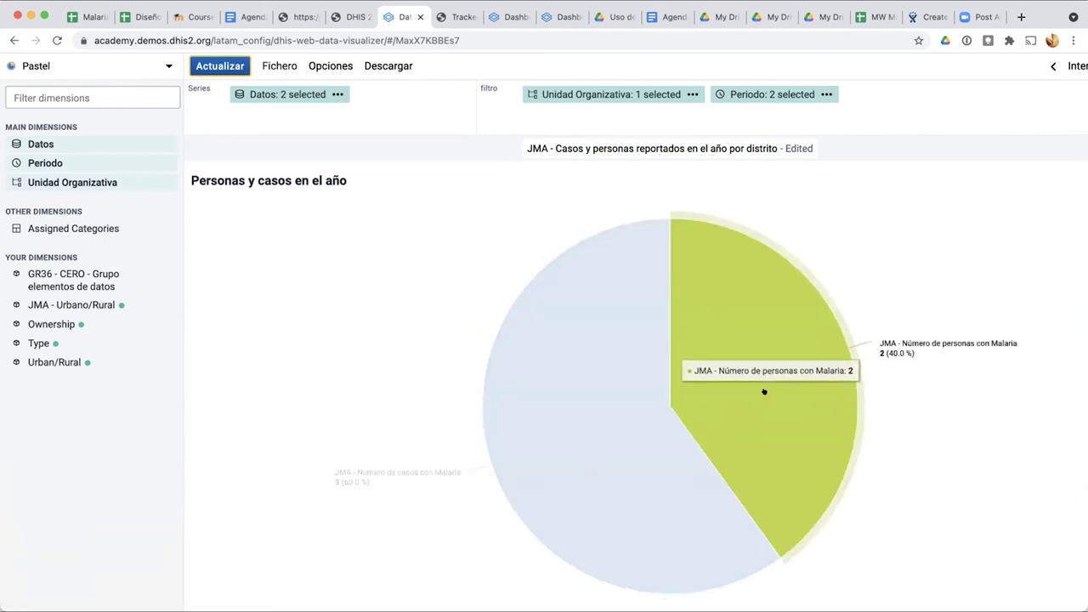
left_click(268, 62)
Step: Save a copy named 'JMA - Casos y personas reportados en el año por distrito - pie'
left_click(273, 200)
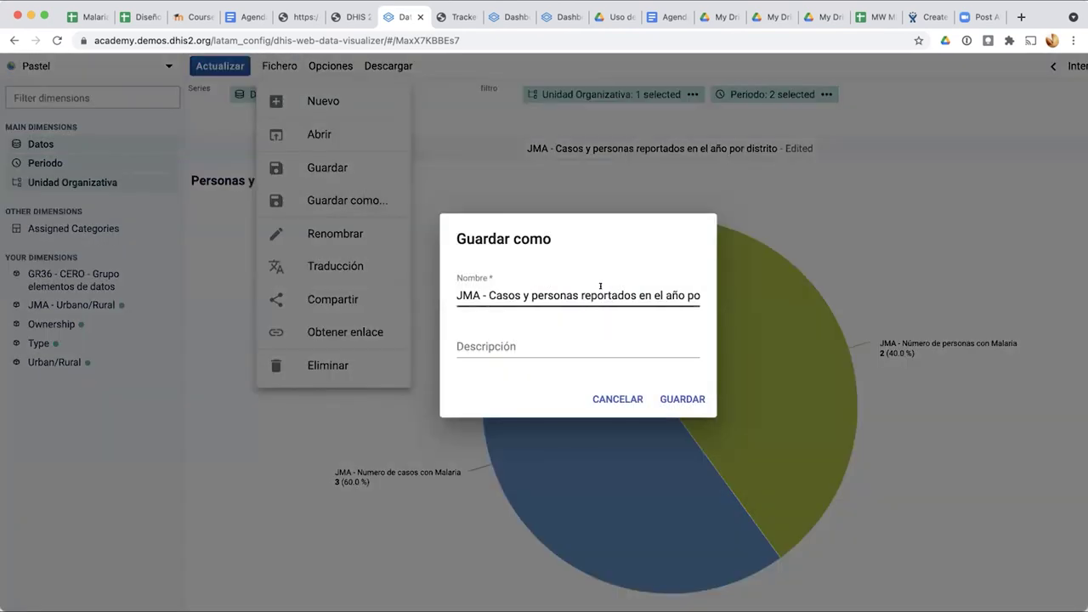
left_click(601, 289)
key("Right")
key("Right")
key("Right")
key("Right")
key("Right")
key("Right")
key("Right")
key("Right")
key("Right")
key("Right")
key("Right")
key("Right")
key("Right")
key("Right")
key("Right")
key("Right")
key("Right")
key("Right")
key("Right")
key("Right")
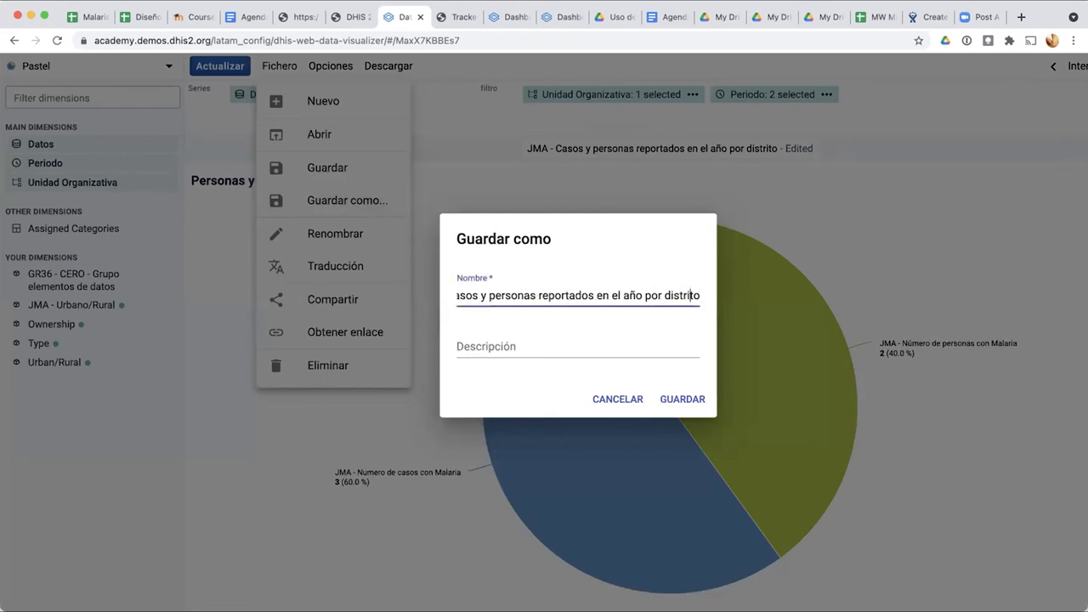
type("- pie")
left_click(684, 398)
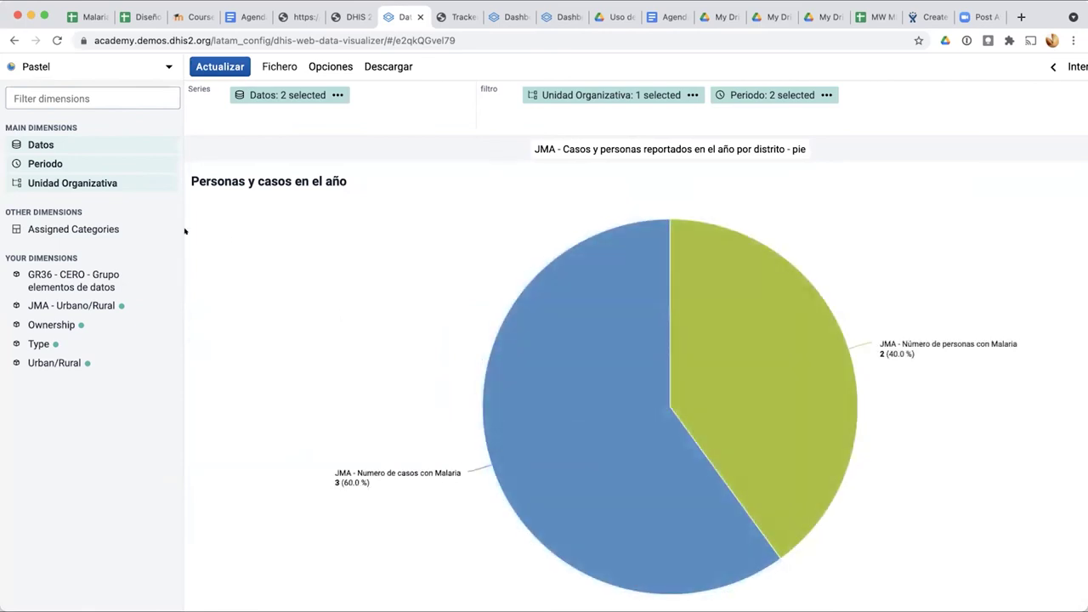
Step: Switch the pie to a column chart with organisation unit and period as categories
left_click(85, 65)
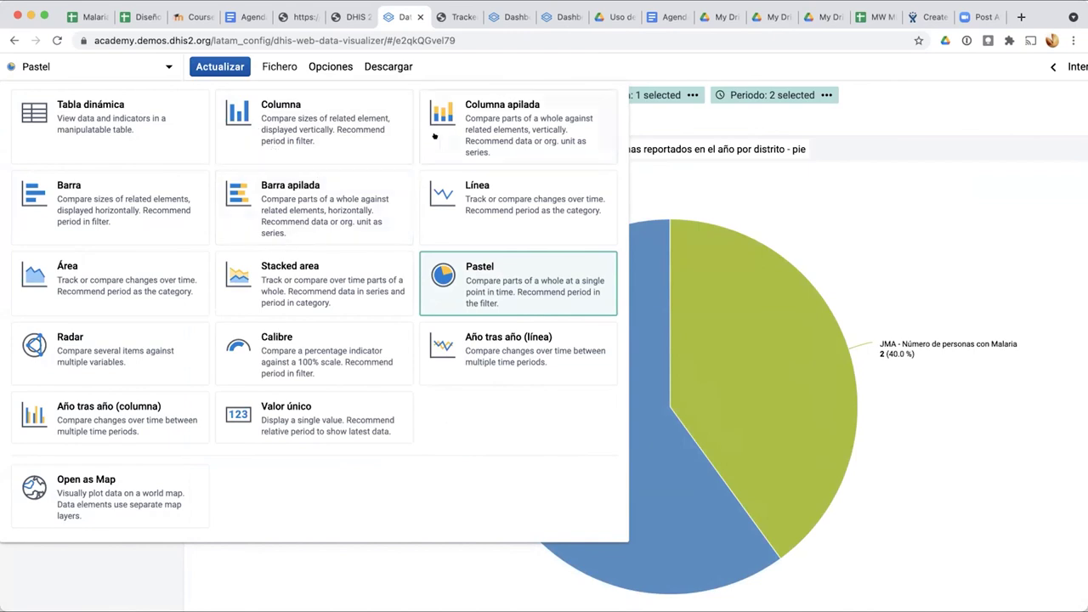
left_click(265, 116)
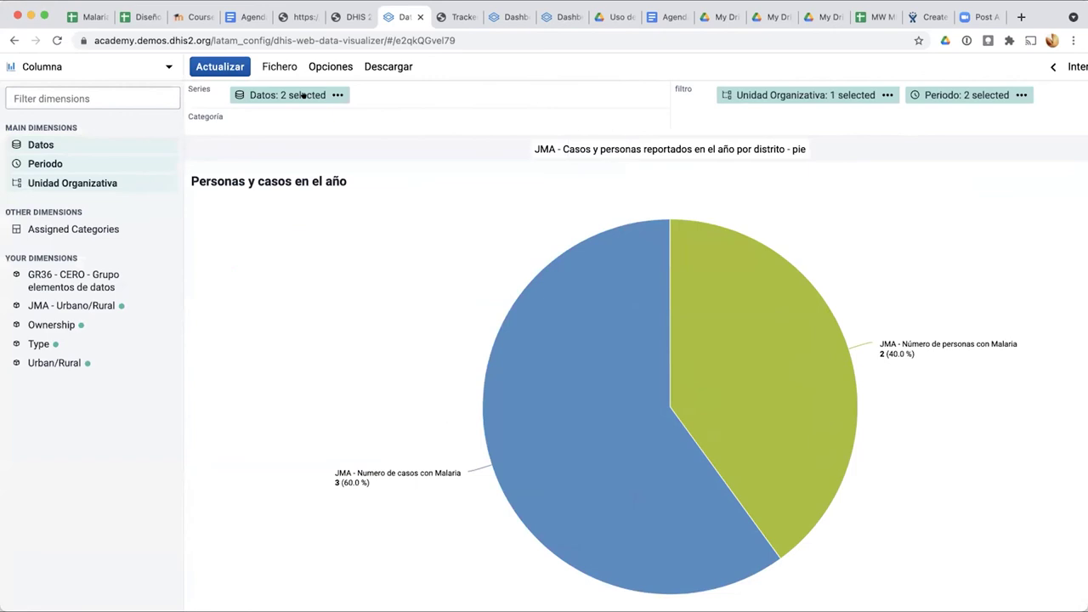
left_click_drag(741, 94, 557, 126)
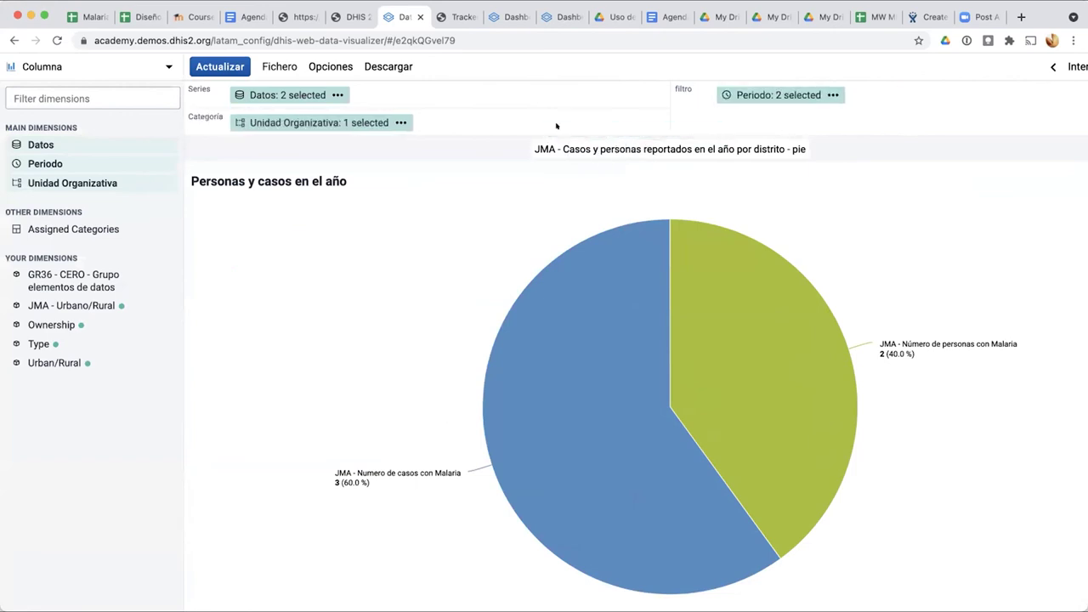
left_click_drag(742, 92, 509, 120)
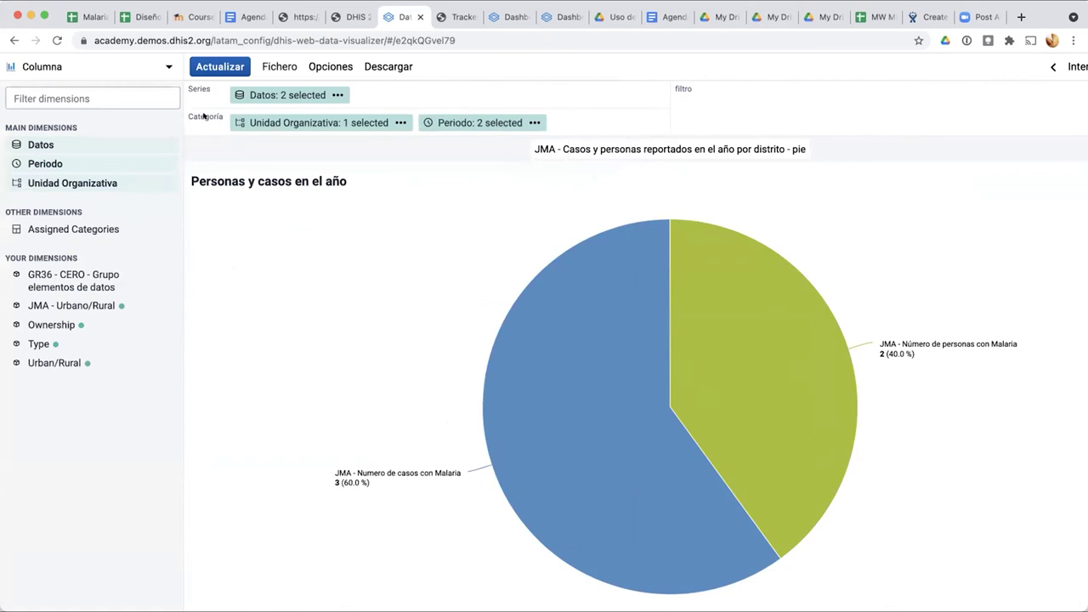
left_click(248, 65)
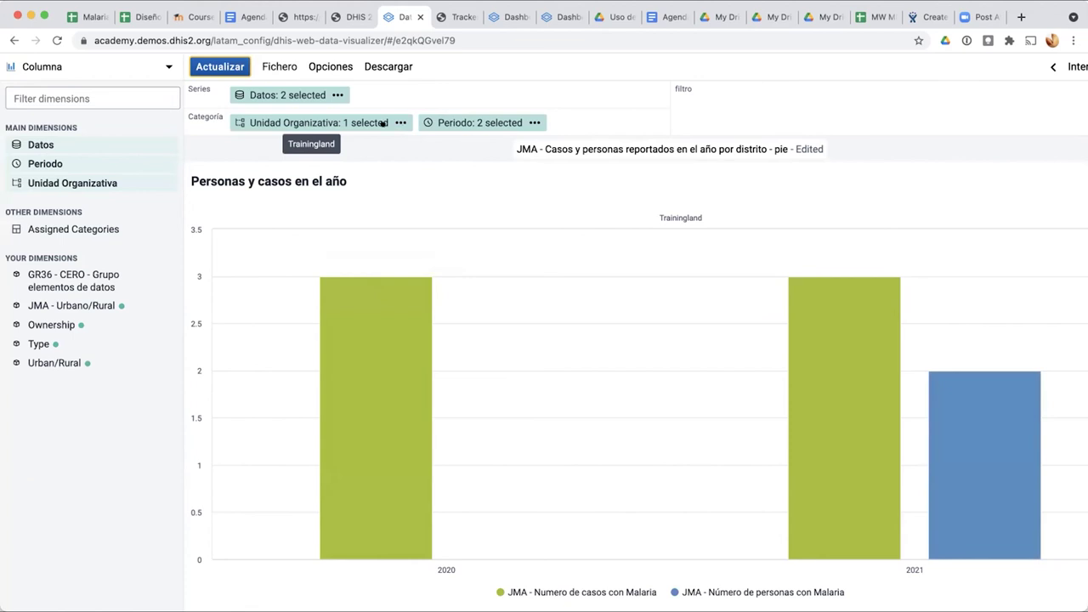
Step: Make Trainingland the series, refresh the chart, and check the selected periods without changes
left_click_drag(359, 124, 289, 96)
left_click(223, 67)
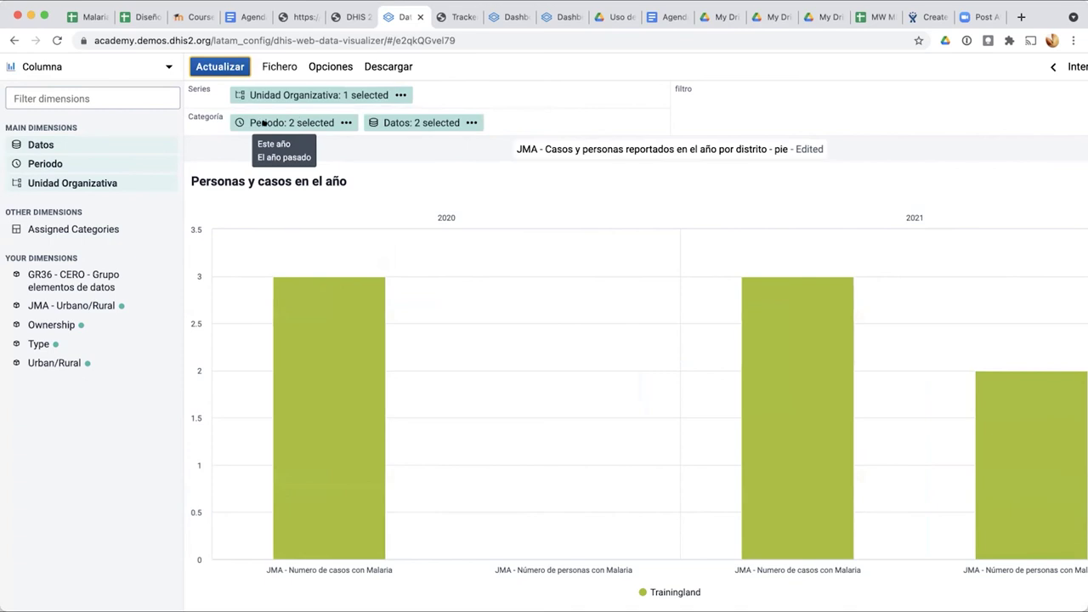
left_click(264, 124)
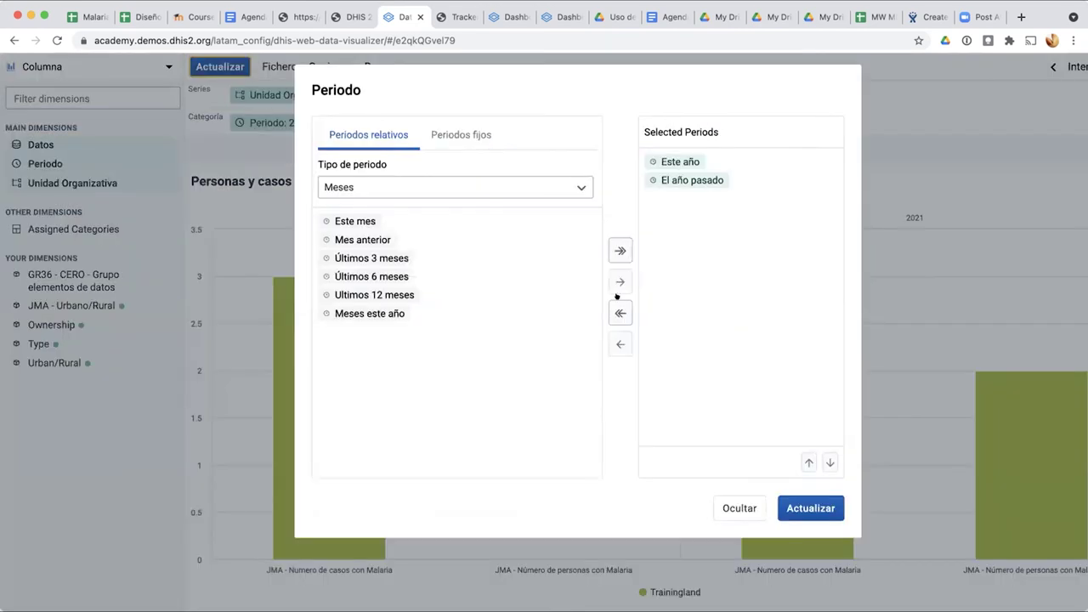
left_click(730, 503)
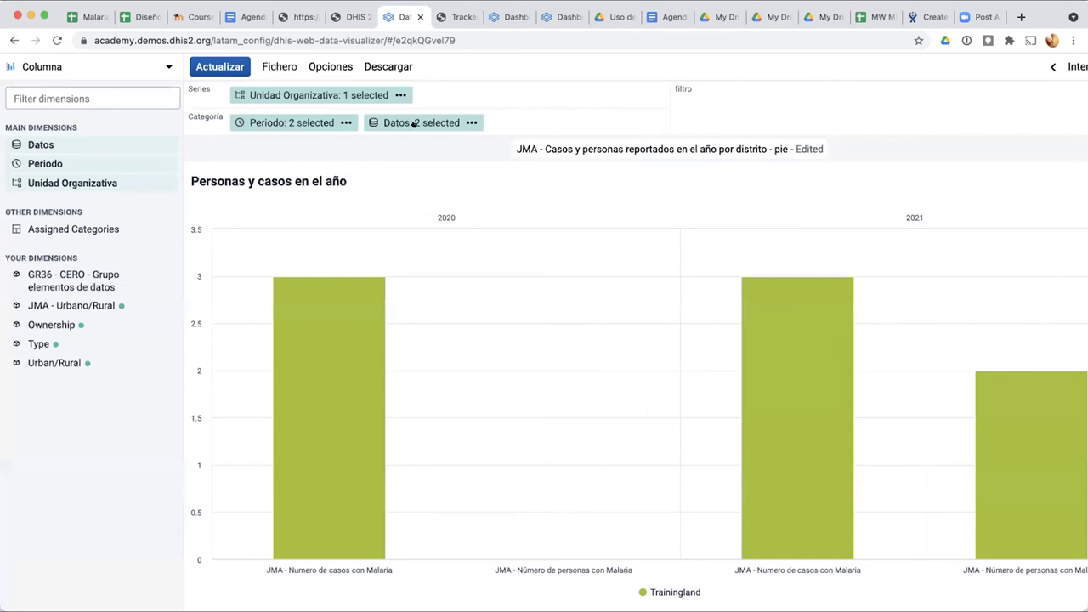
Step: Remove 'JMA - Número de casos con Malaria' so only personas con Malaria is plotted
left_click(414, 123)
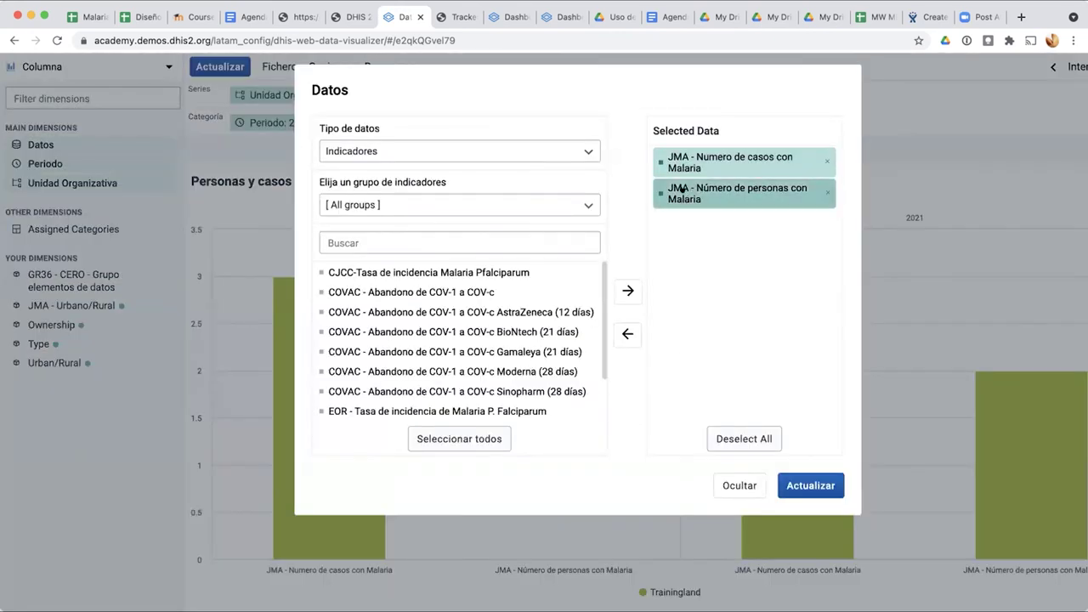
double_click(731, 158)
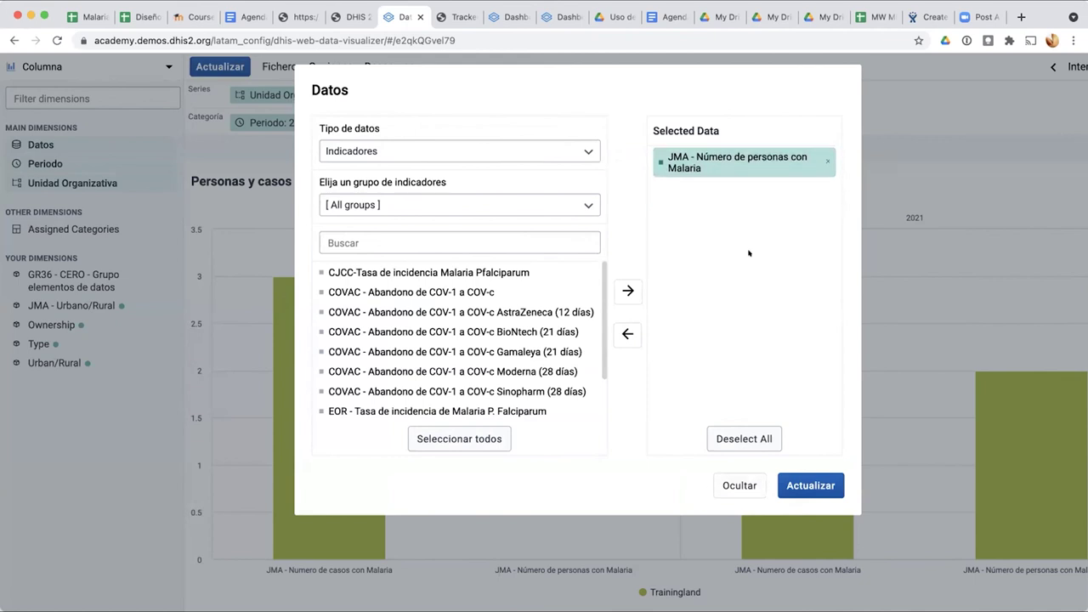
left_click(812, 484)
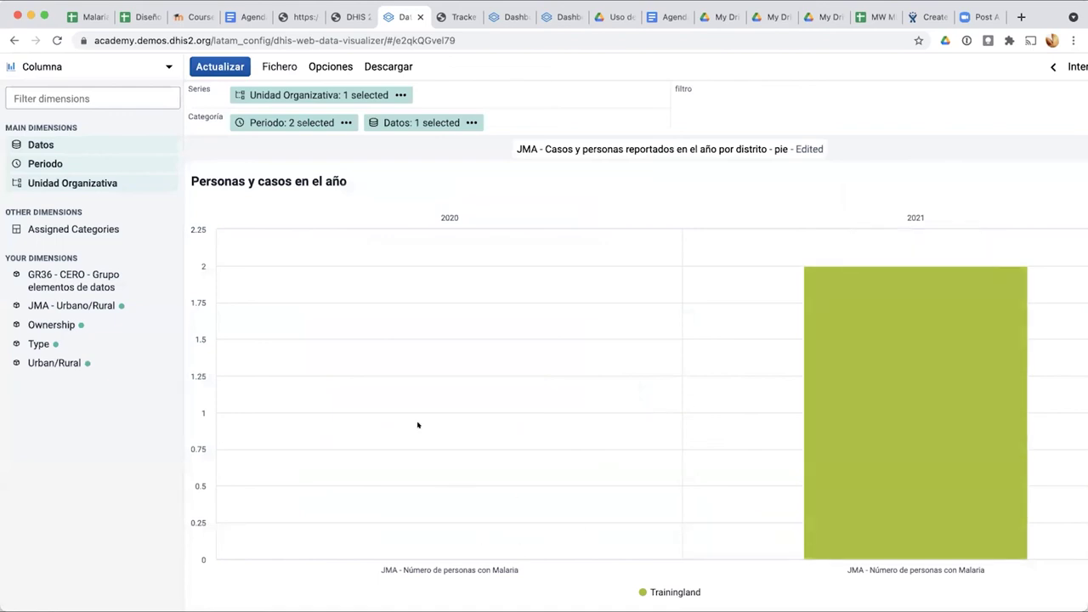
scroll(655, 398, "down", 1)
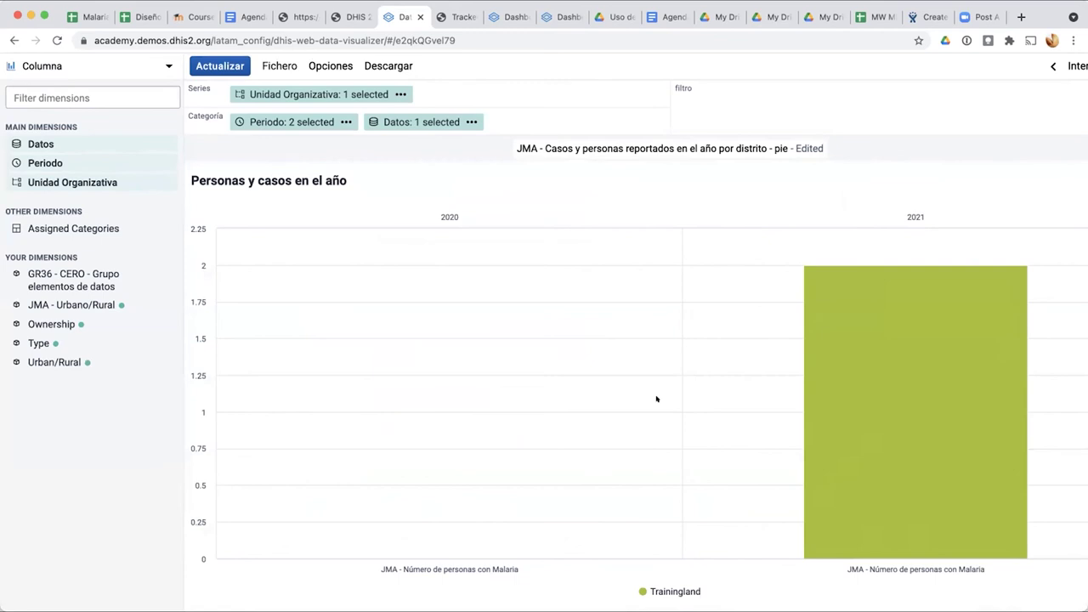
Step: Save a copy under a new name, removing 'Casos y' and changing to 'reportadas con Malaria'
left_click(272, 64)
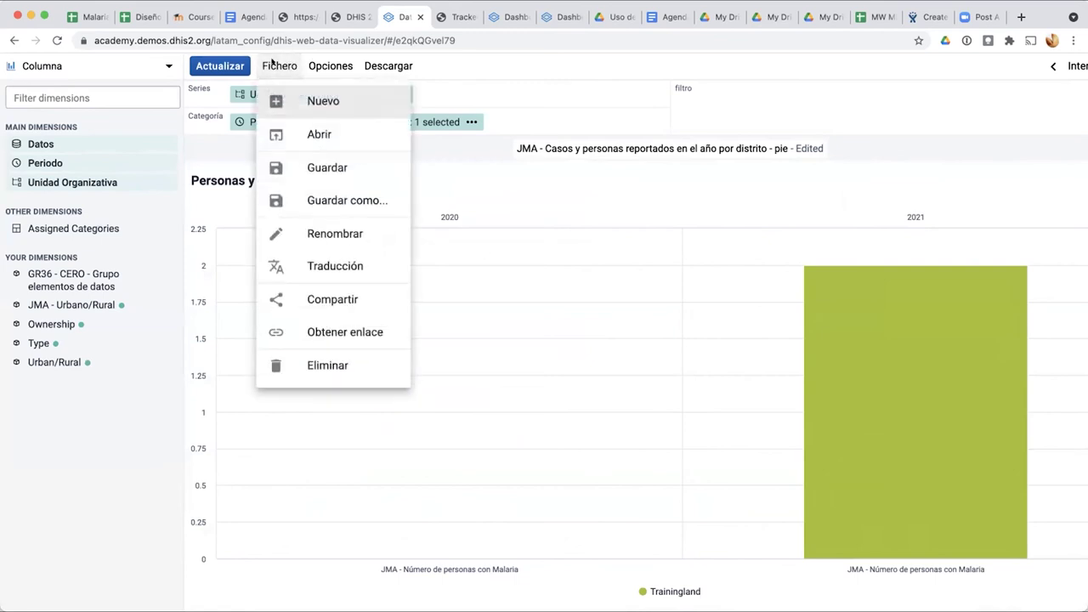
left_click(315, 201)
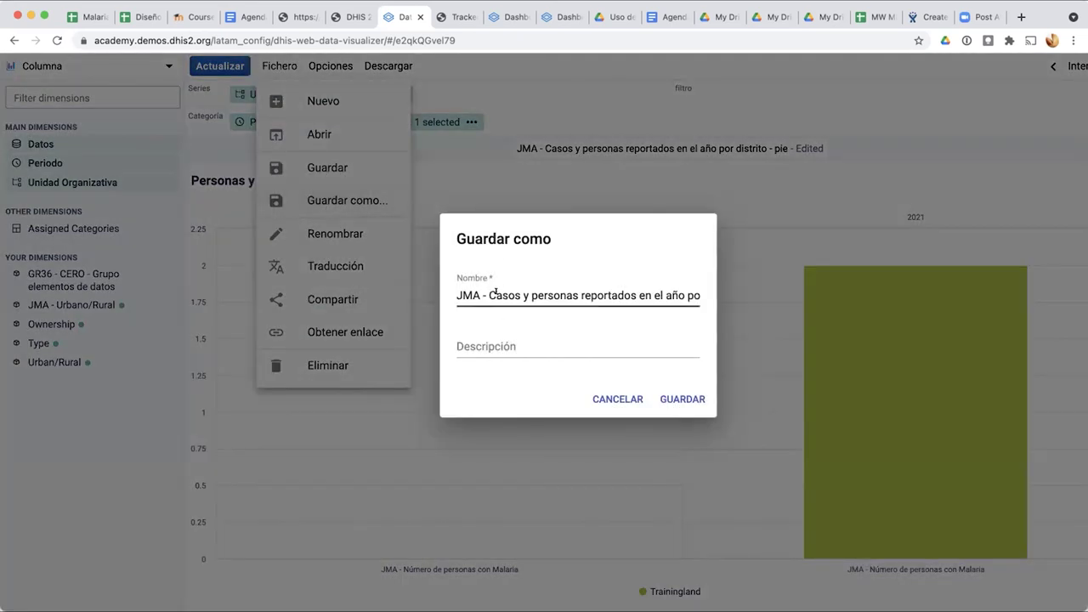
left_click(490, 294)
left_click_drag(529, 295, 484, 294)
key("BackSpace")
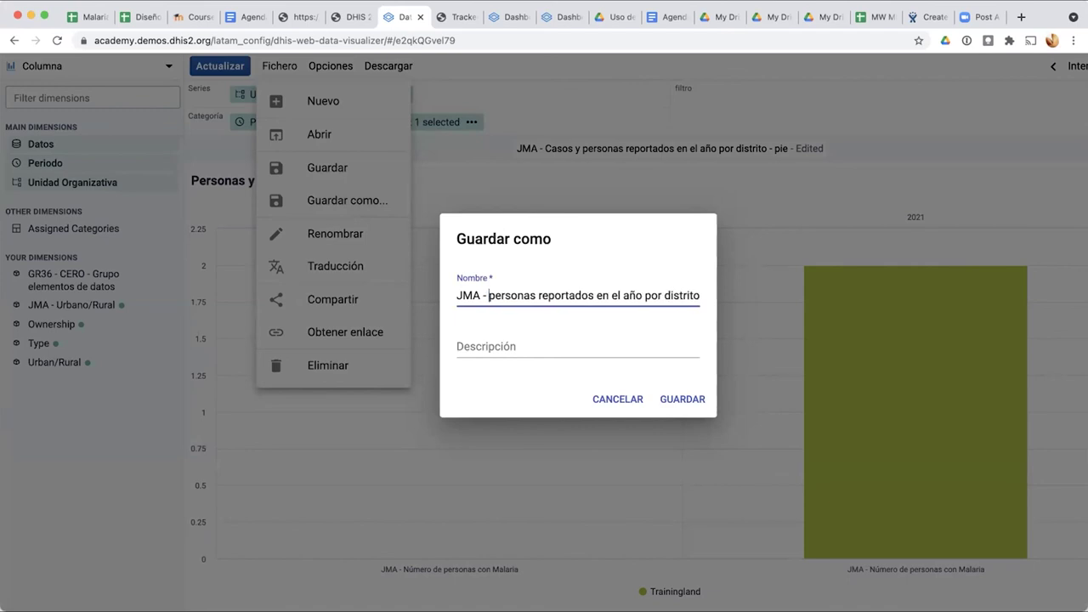
key("Right")
key("Right")
key("Right")
key("Right")
key("Right")
key("Right")
key("Right")
key("Right")
key("Right")
key("Right")
key("Right")
key("Right")
key("Right")
key("Delete")
type("as con Malaria")
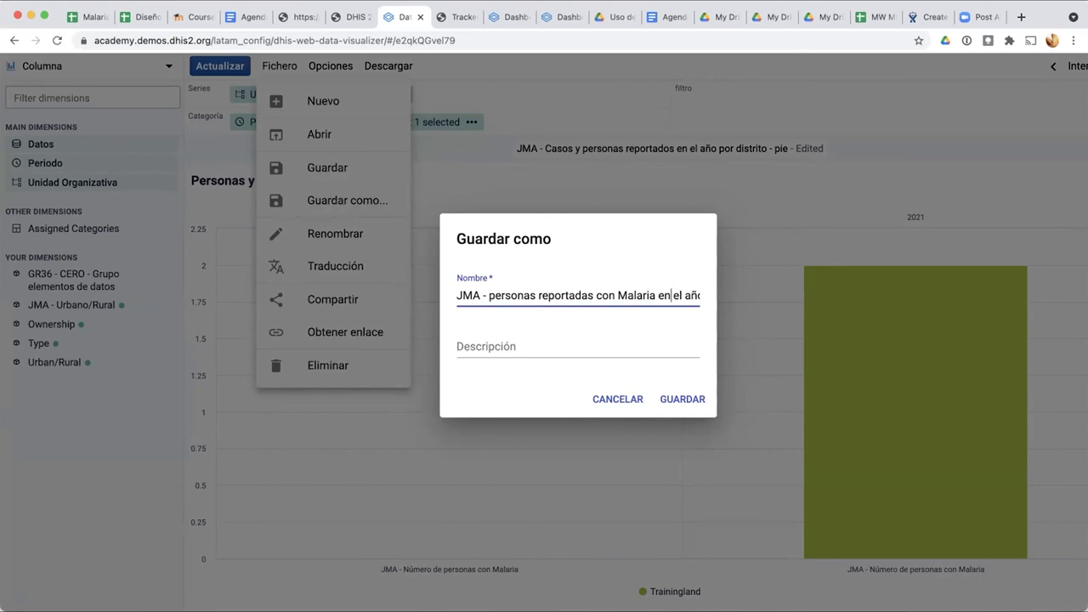
Step: Finish the name as '…el año actual y anterior por distrito', dropping '- pie', and save
key("End")
key("Left")
key("Left")
key("Left")
key("Left")
key("Left")
key("Left")
key("Left")
key("Left")
key("Left")
key("Left")
key("Left")
key("Left")
key("Left")
key("Left")
key("Left")
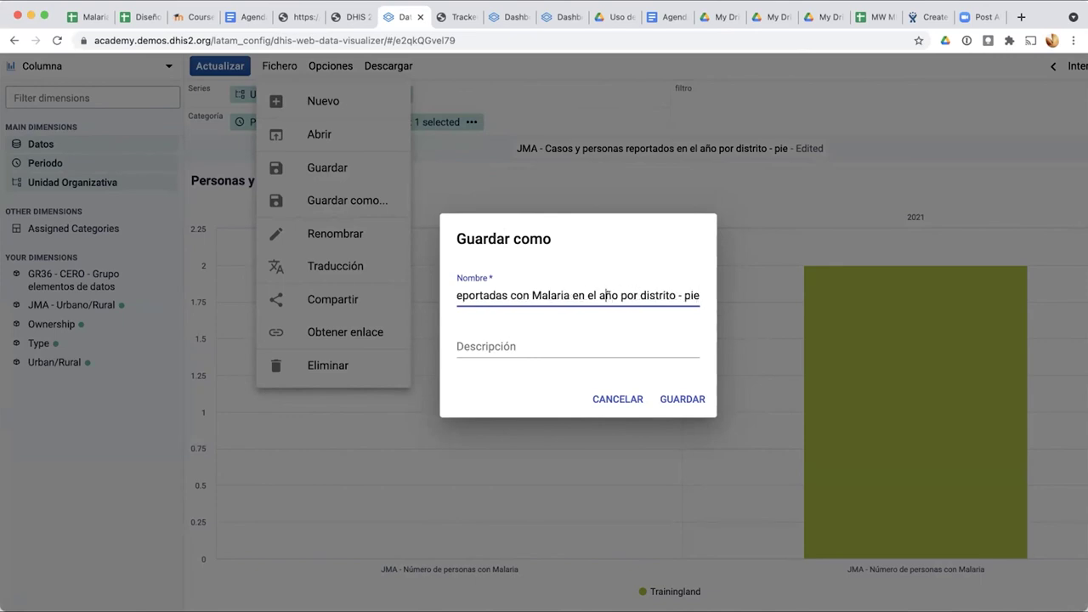
key("BackSpace")
key("BackSpace")
key("BackSpace")
type("e")
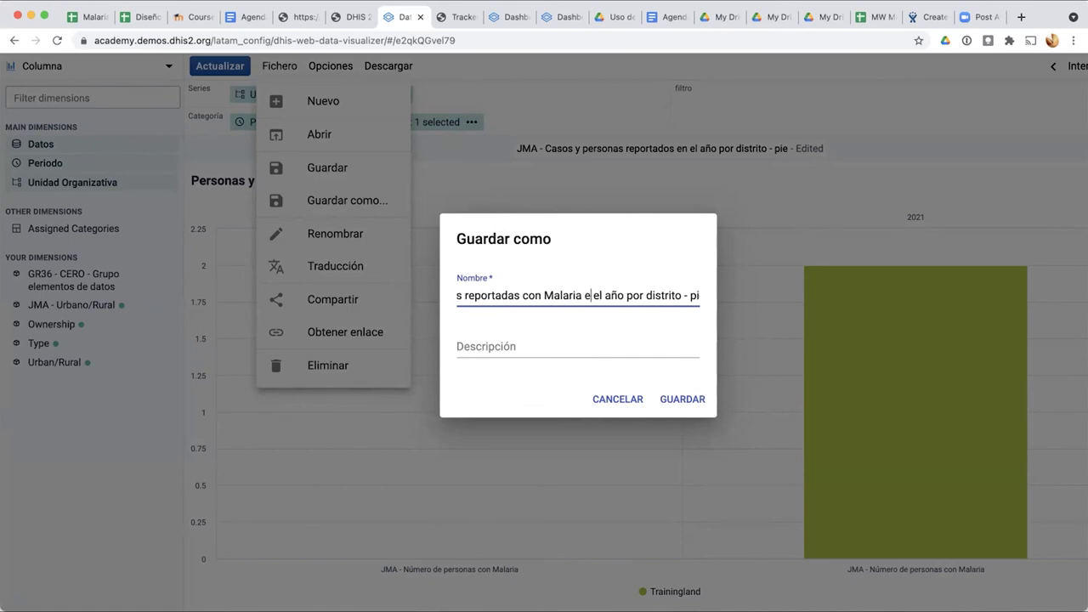
key("BackSpace")
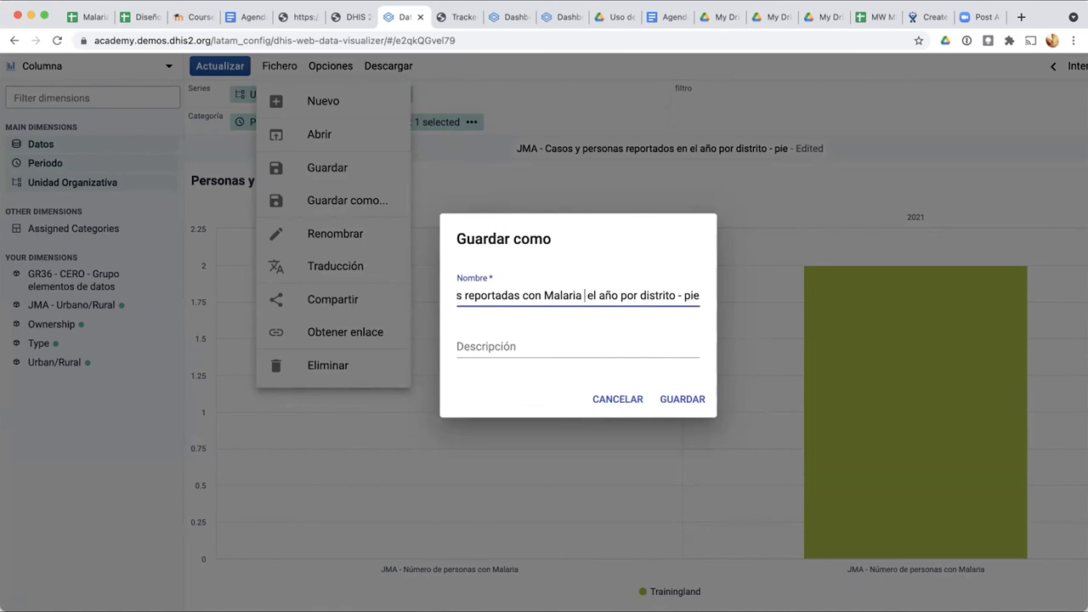
key("Right")
key("Right")
key("Right")
key("Right")
key("Right")
key("Right")
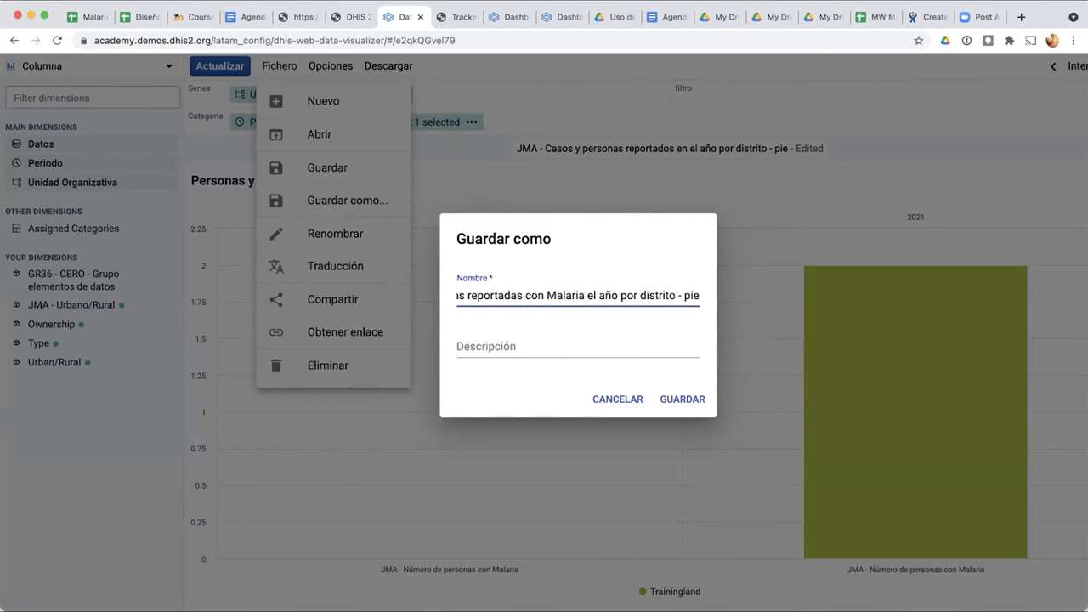
type("actual y anterior")
key("Right")
key("Right")
key("Right")
key("Right")
key("Right")
key("Right")
key("BackSpace")
key("BackSpace")
key("BackSpace")
key("BackSpace")
key("BackSpace")
key("BackSpace")
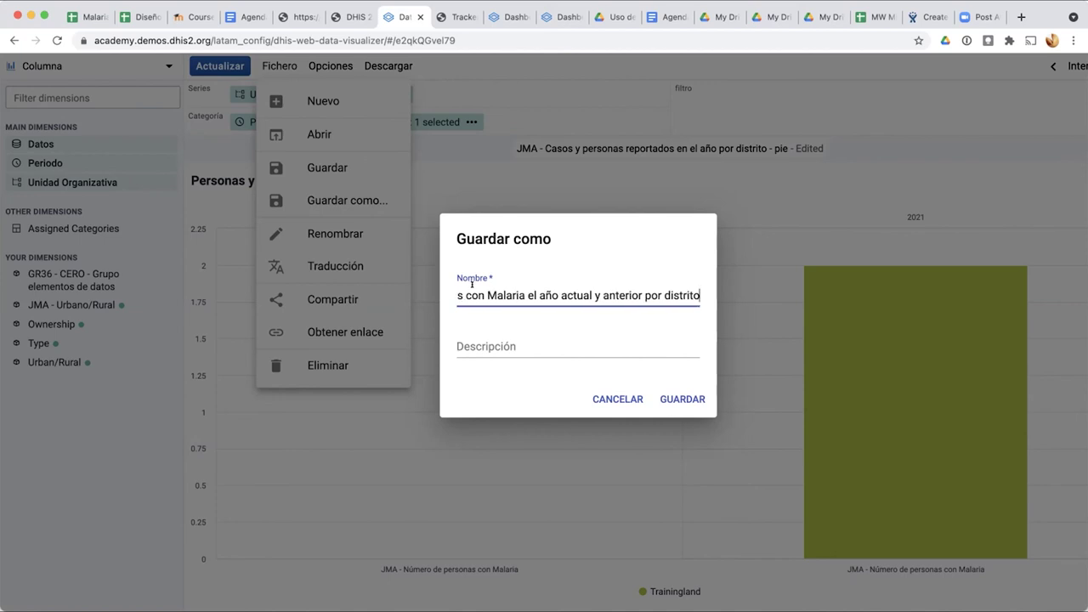
left_click(680, 395)
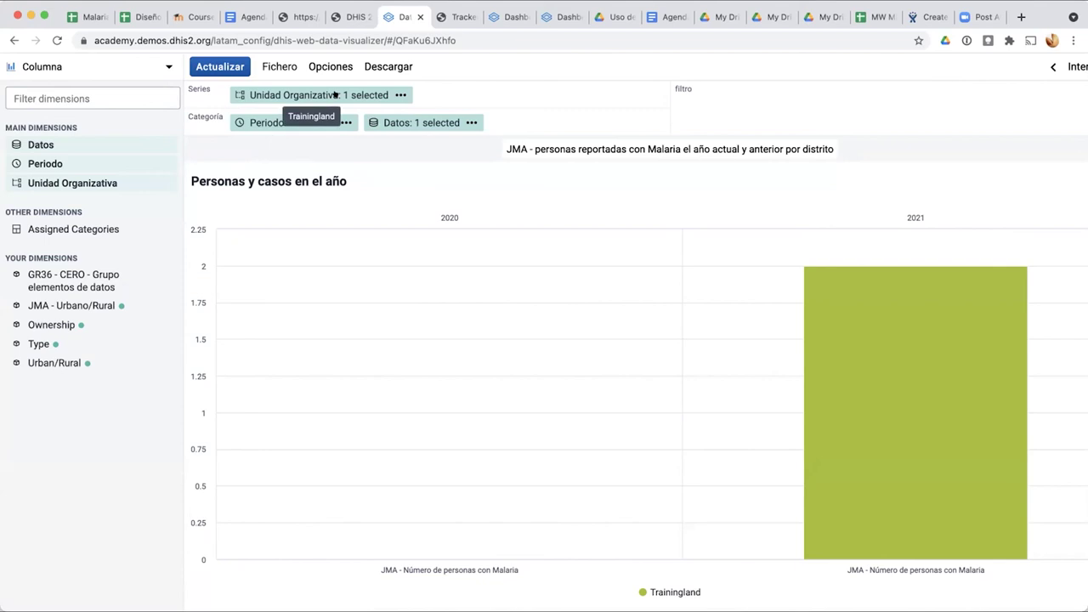
Step: Put organisation unit and Datos in categories so the years become the series, then refresh
left_click_drag(334, 94, 548, 123)
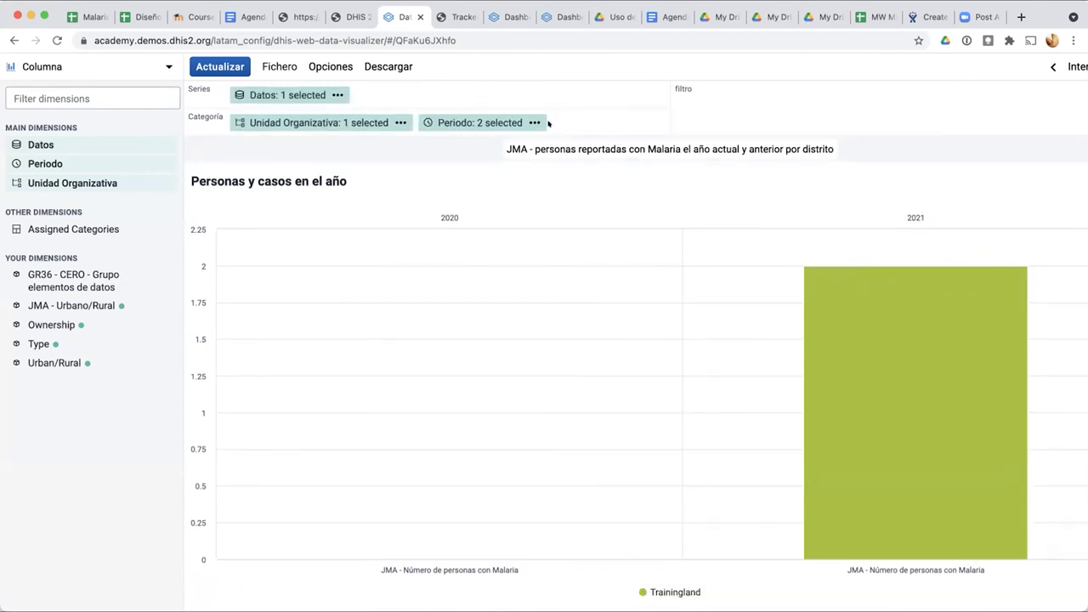
left_click(232, 66)
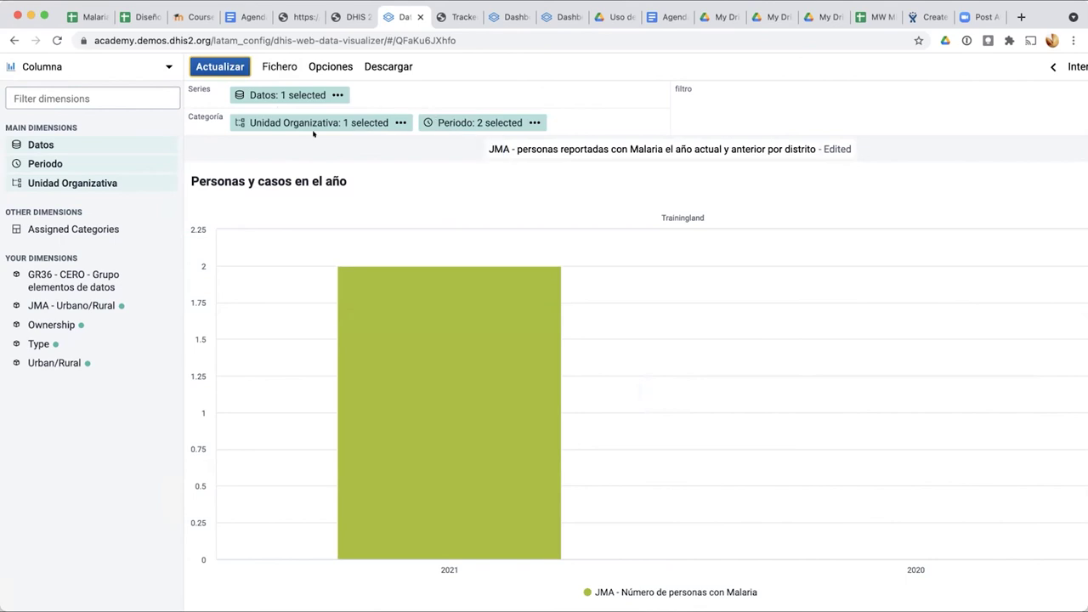
left_click_drag(298, 95, 570, 111)
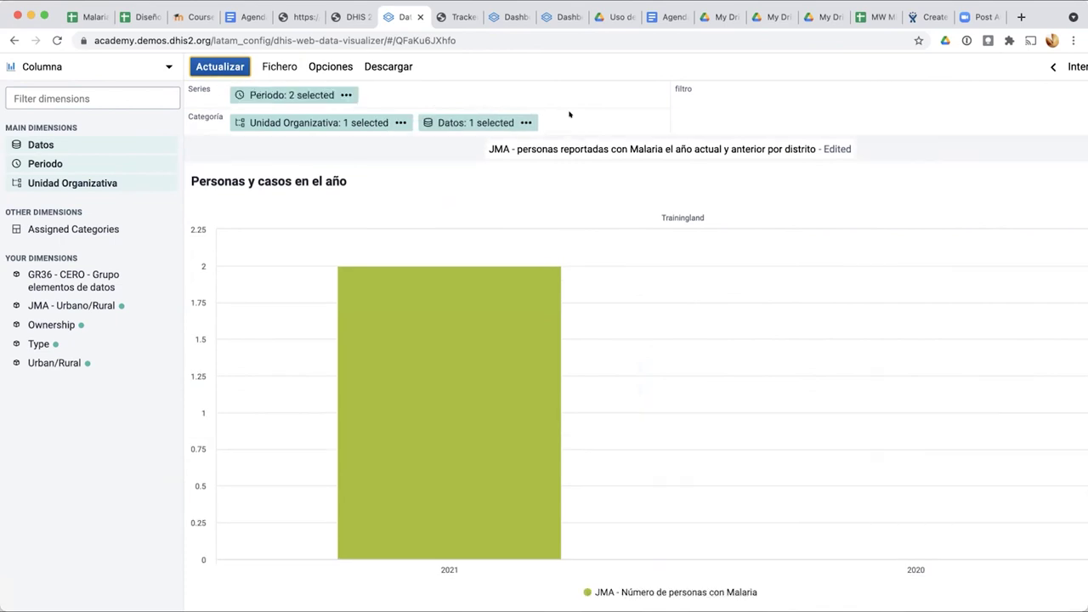
left_click(206, 60)
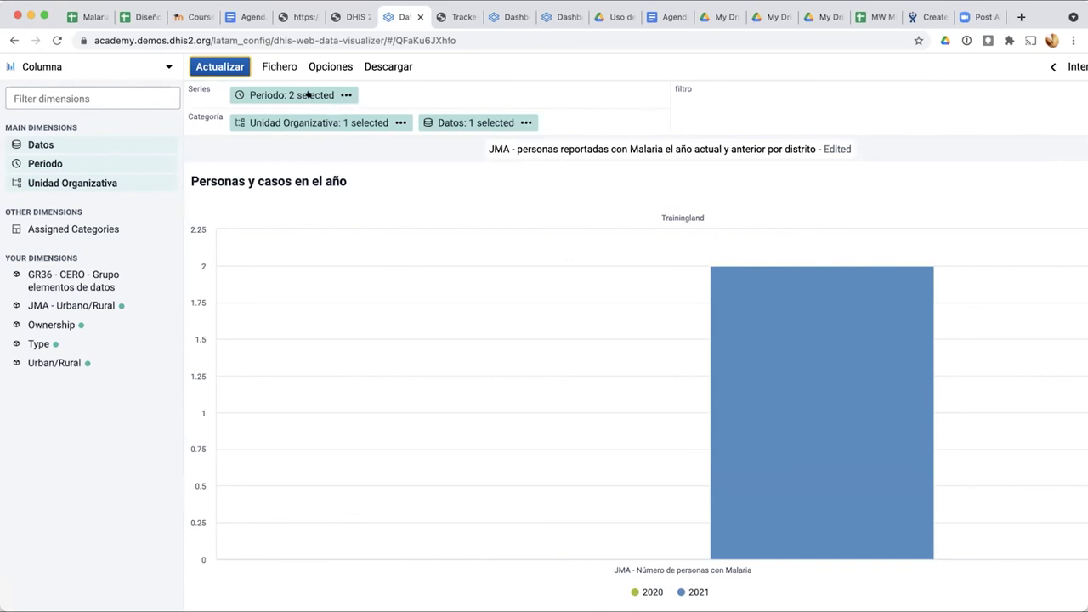
Step: Select Animal Region and Food Region with organisation unit level District
left_click(336, 123)
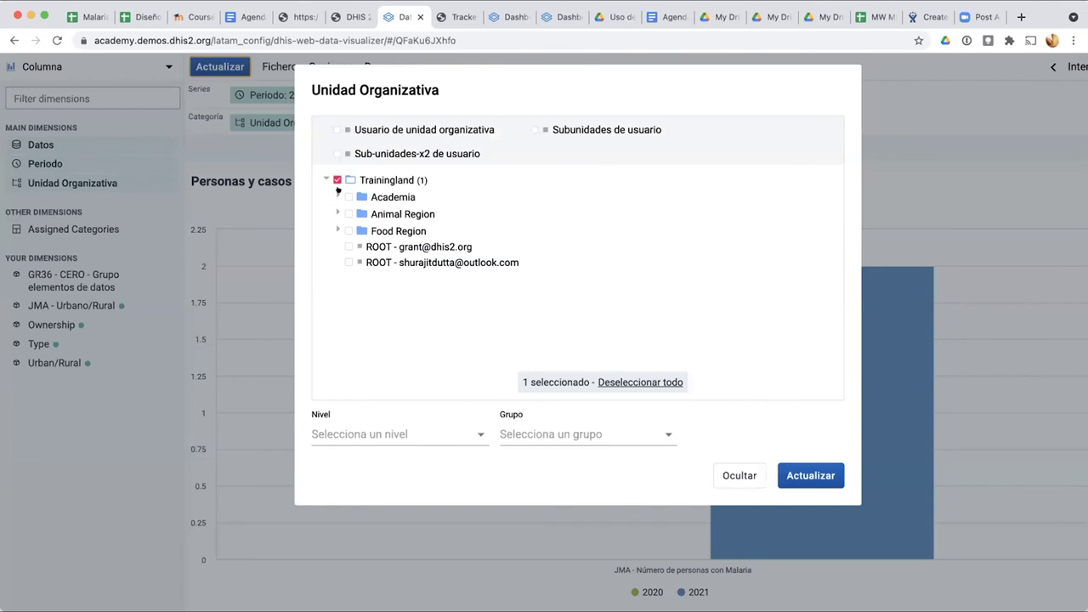
left_click(341, 198)
left_click(348, 196)
left_click(348, 214)
left_click(347, 247)
left_click(348, 231)
left_click(348, 246)
left_click(378, 433)
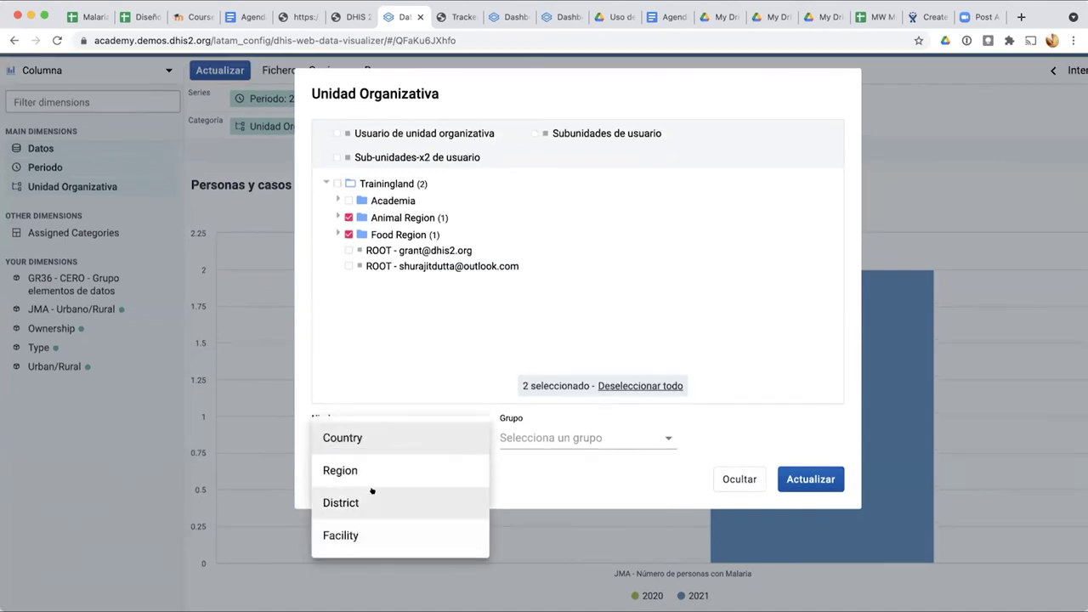
left_click(372, 490)
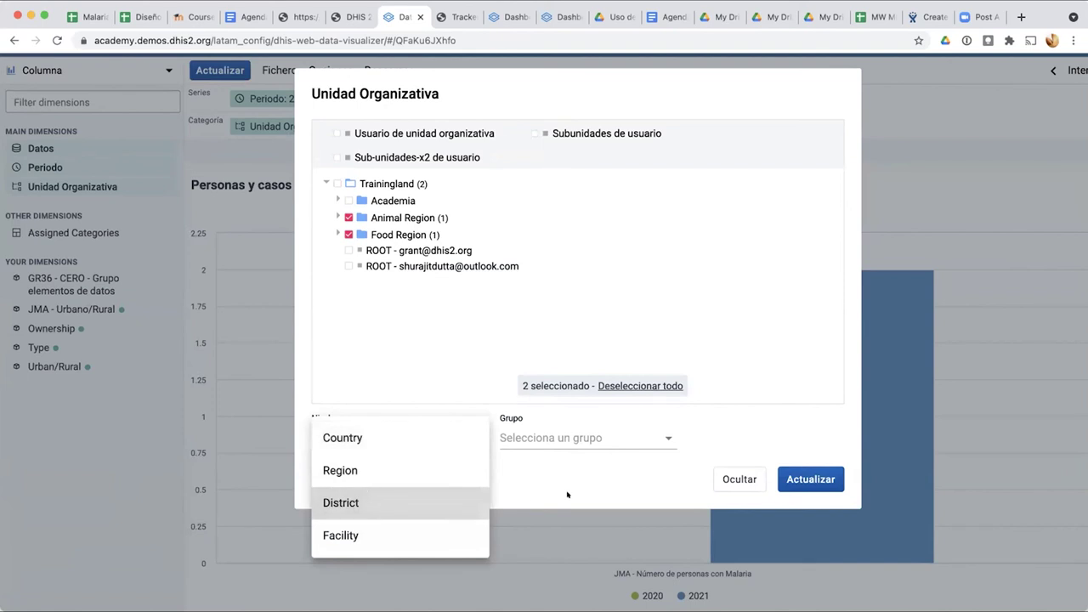
left_click(790, 478)
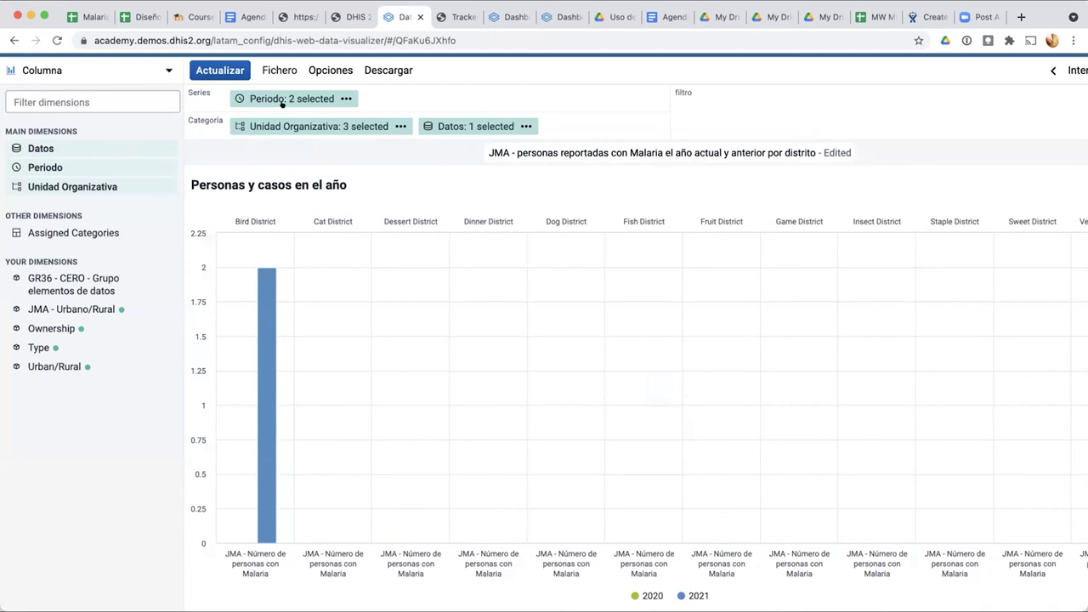
Step: Move the malaria data to series and place districts after the period in categories, then redraw
mouse_move(282, 101)
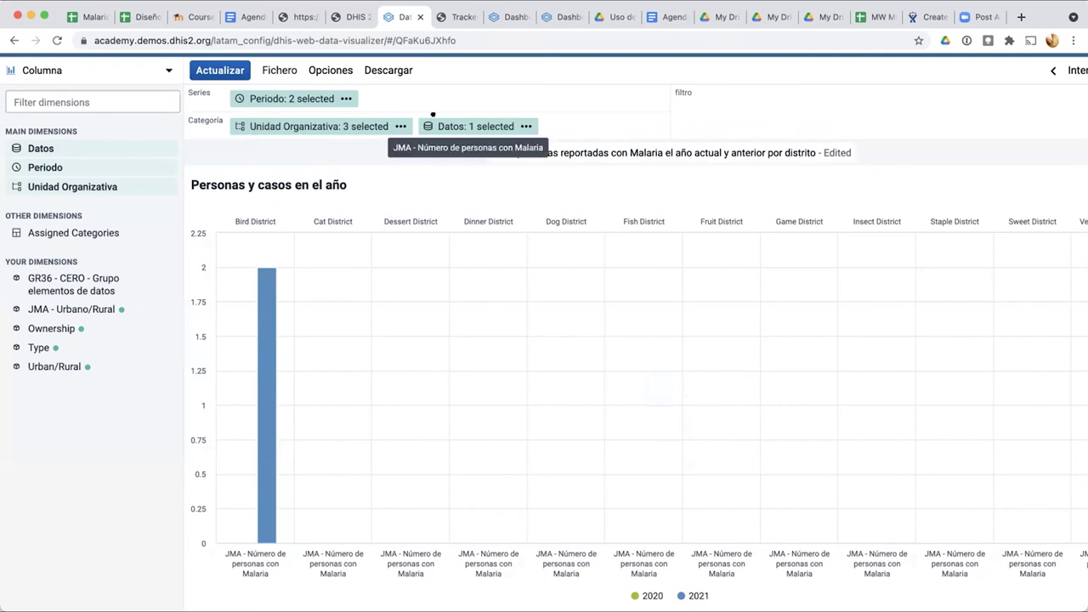
left_click_drag(442, 126, 410, 93)
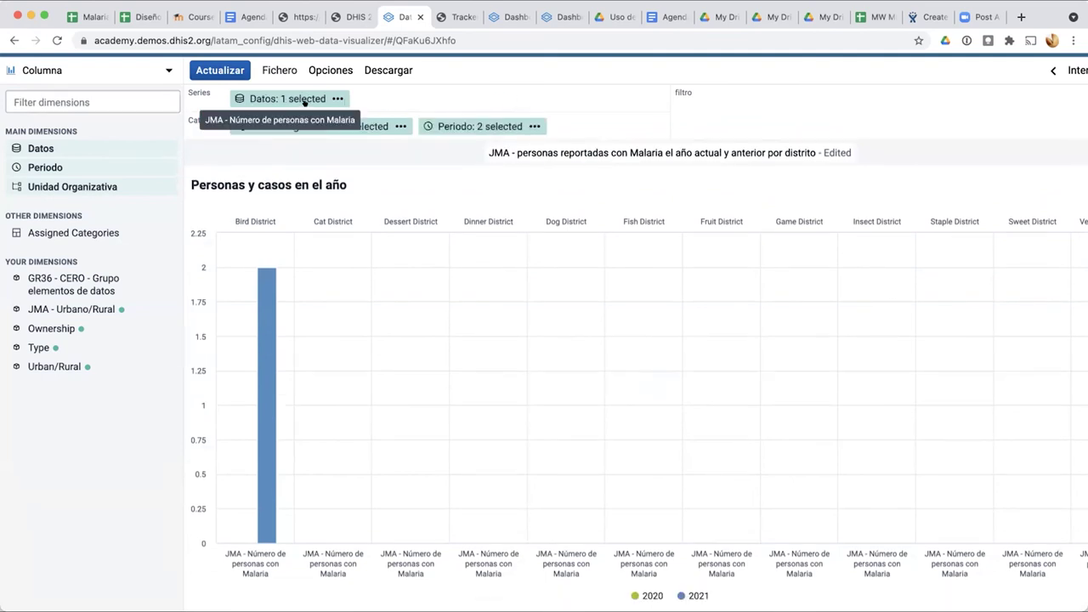
left_click(304, 101)
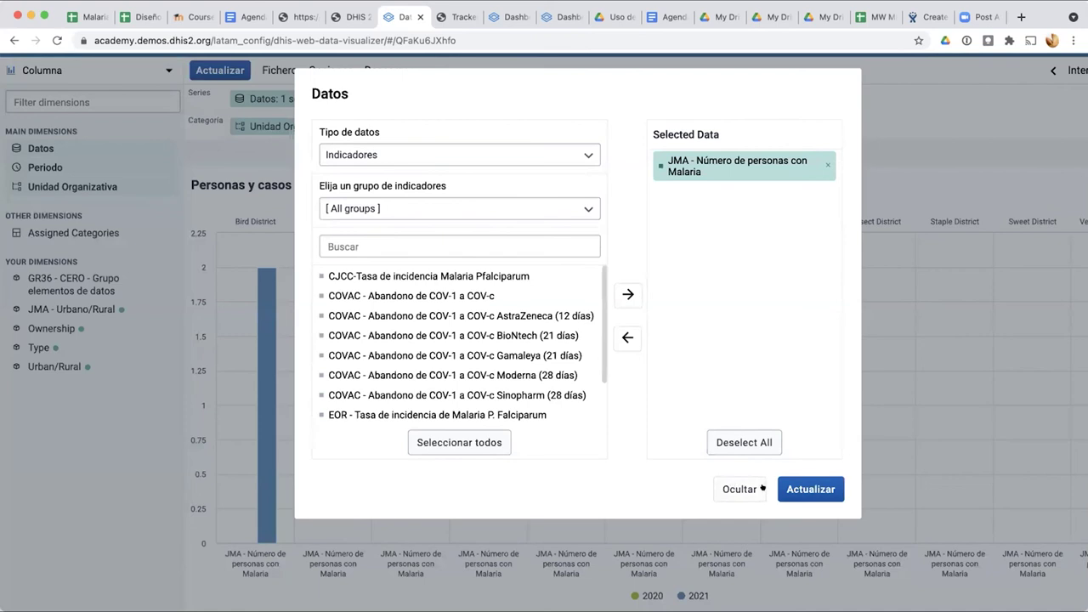
left_click(810, 488)
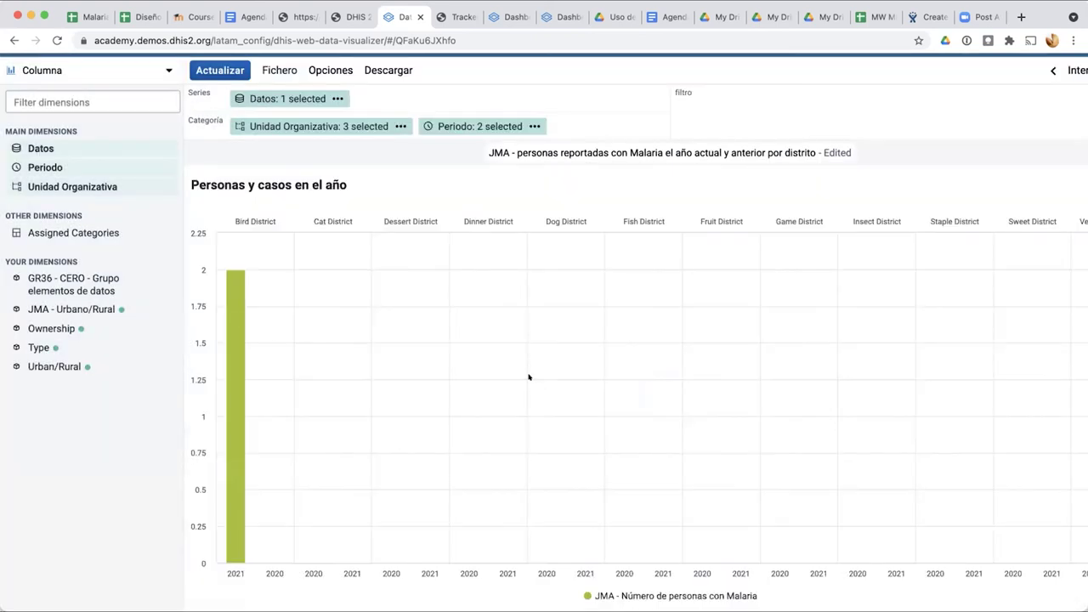
left_click_drag(357, 126, 466, 121)
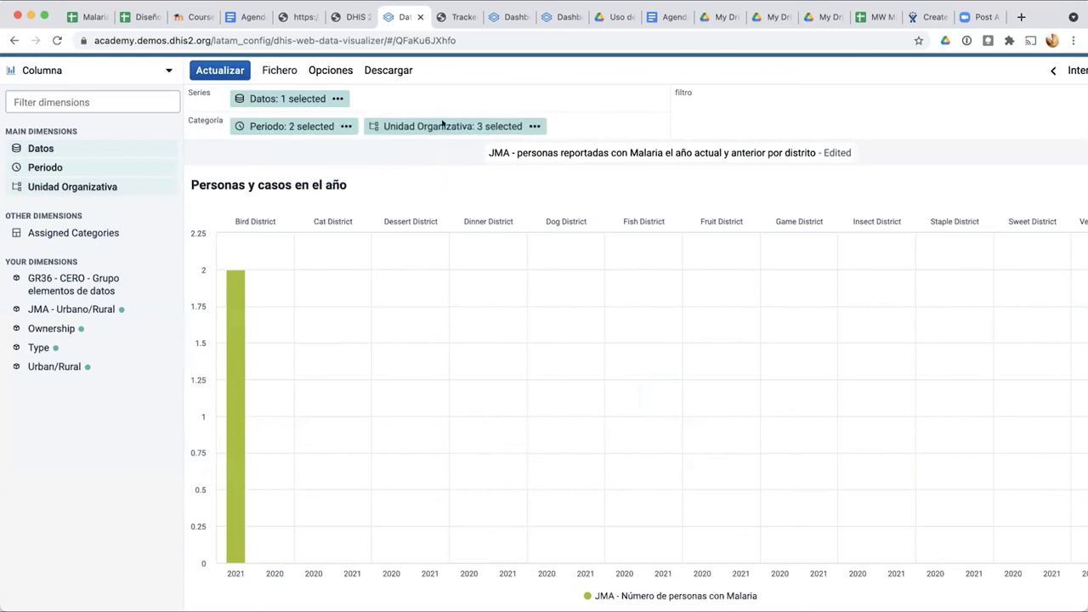
left_click(220, 71)
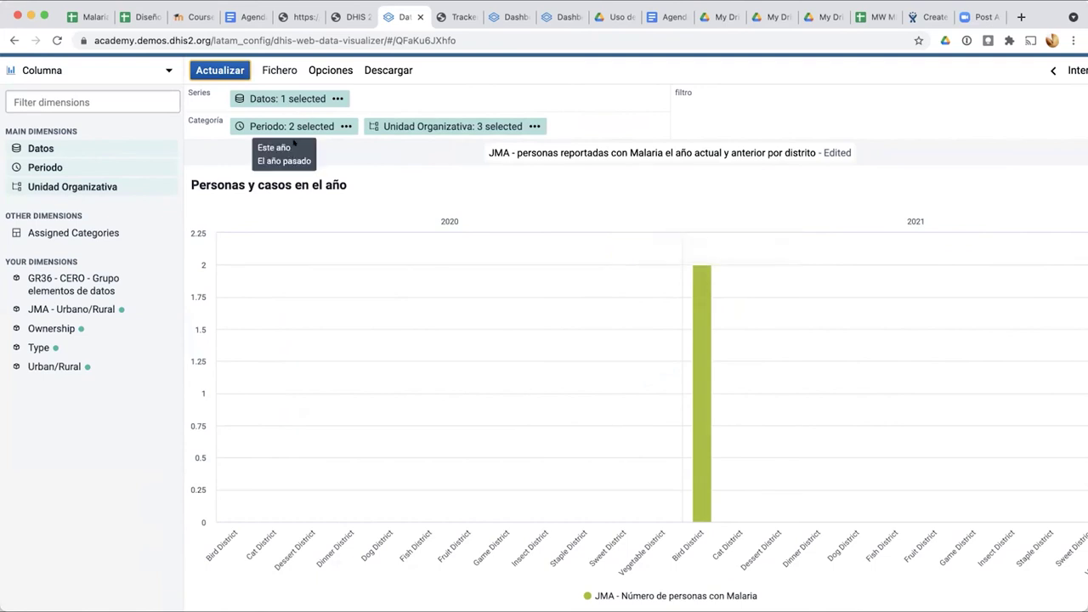
Step: Try the years as a filter with data in series, then return the period to categories
left_click_drag(288, 126, 425, 98)
left_click_drag(287, 98, 476, 126)
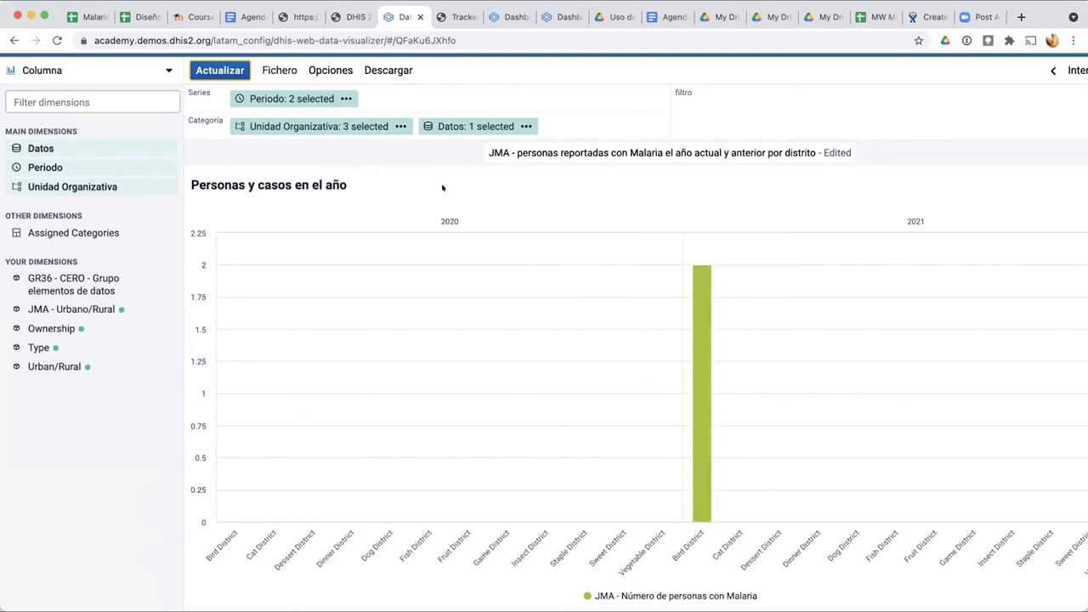
left_click_drag(283, 94, 779, 95)
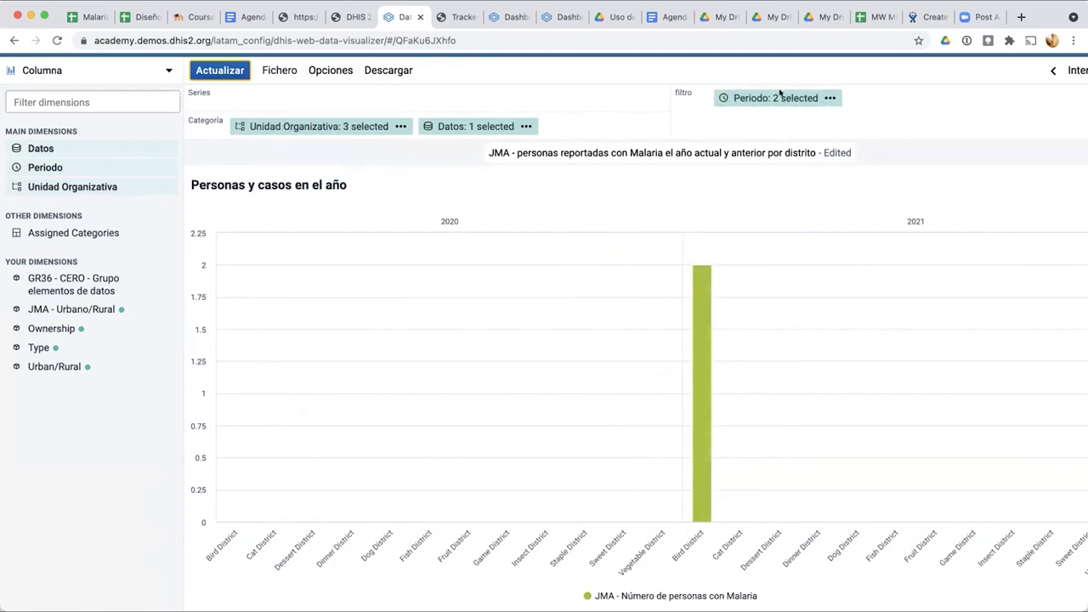
left_click_drag(456, 125, 376, 100)
left_click(221, 65)
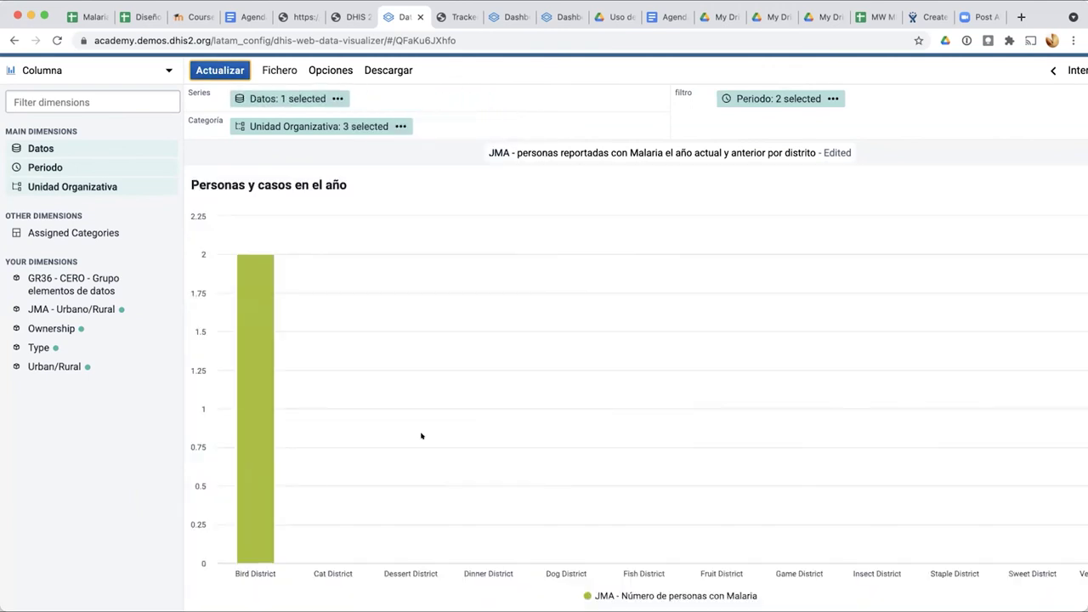
mouse_move(217, 527)
scroll(790, 581, "right", 2)
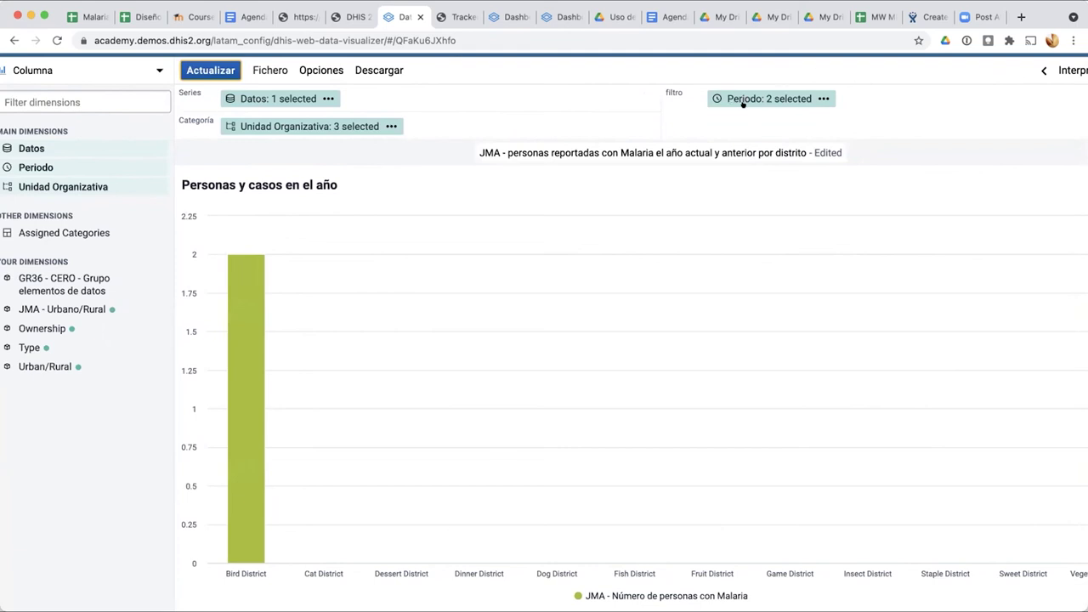
mouse_move(763, 96)
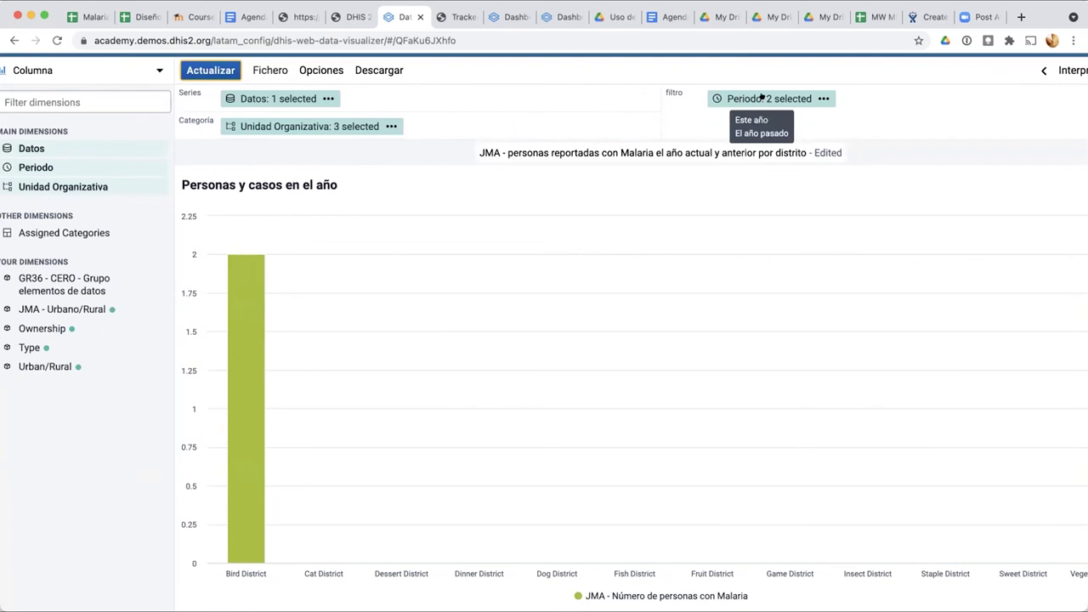
left_click_drag(742, 93, 433, 120)
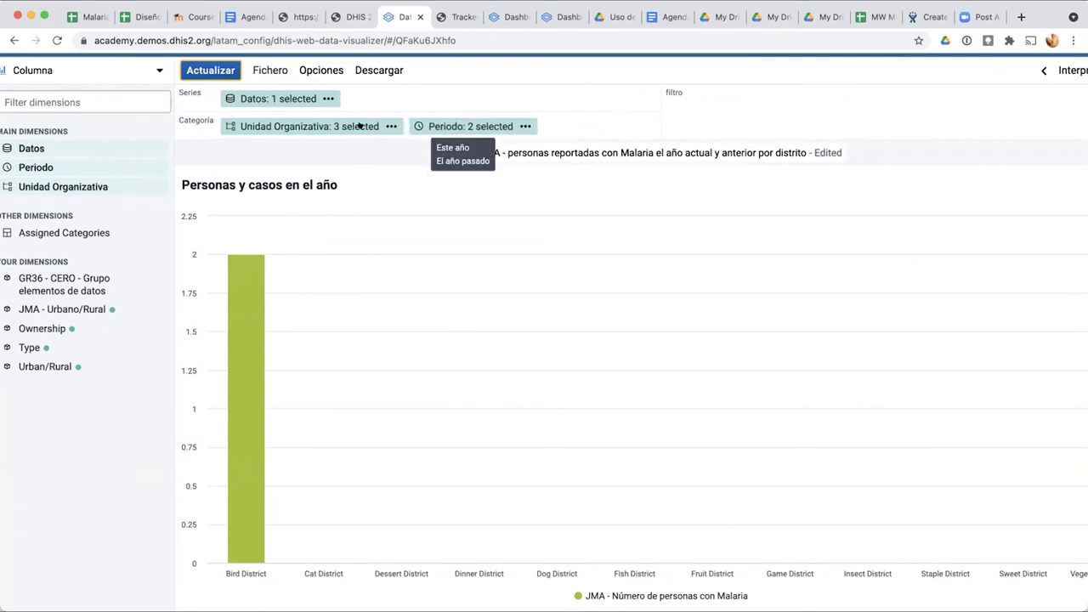
Step: Refresh the chart and scroll across the per-district columns
left_click(190, 67)
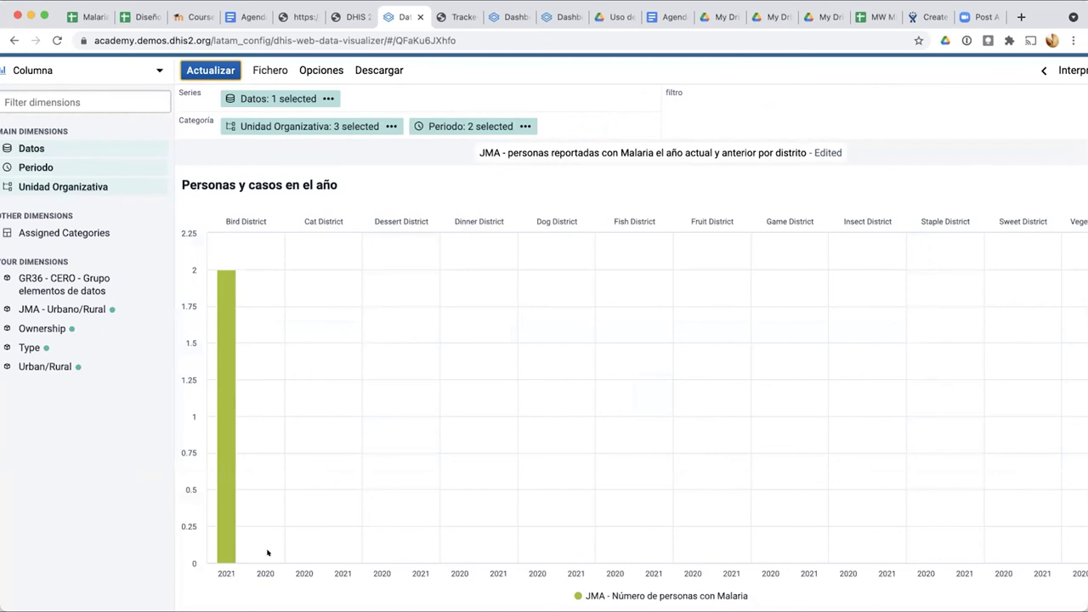
scroll(539, 465, "right", 3)
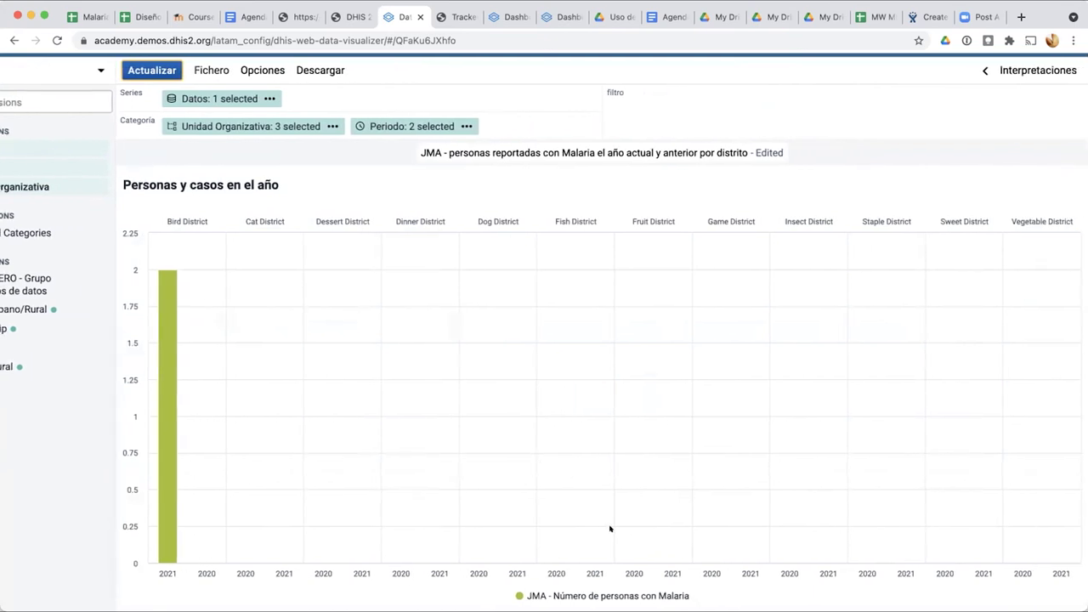
mouse_move(185, 559)
mouse_move(223, 123)
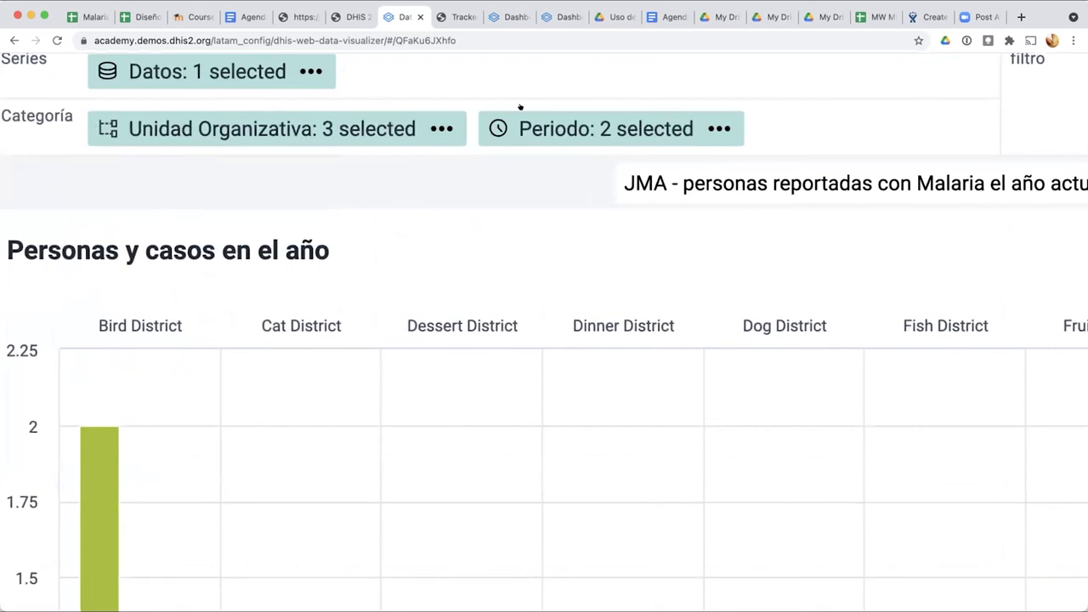
Step: Group columns by years 2020 and 2021 with districts beneath, then save the favorite
mouse_move(85, 127)
left_click_drag(252, 121, 599, 123)
mouse_move(138, 129)
scroll(144, 127, "down", 5)
scroll(150, 126, "down", 5)
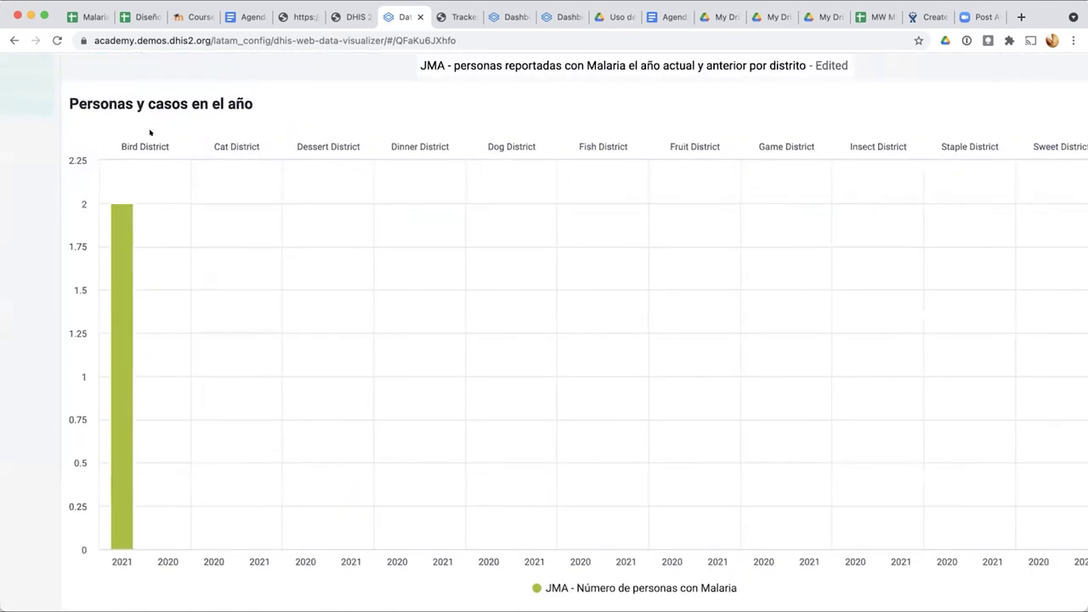
mouse_move(380, 146)
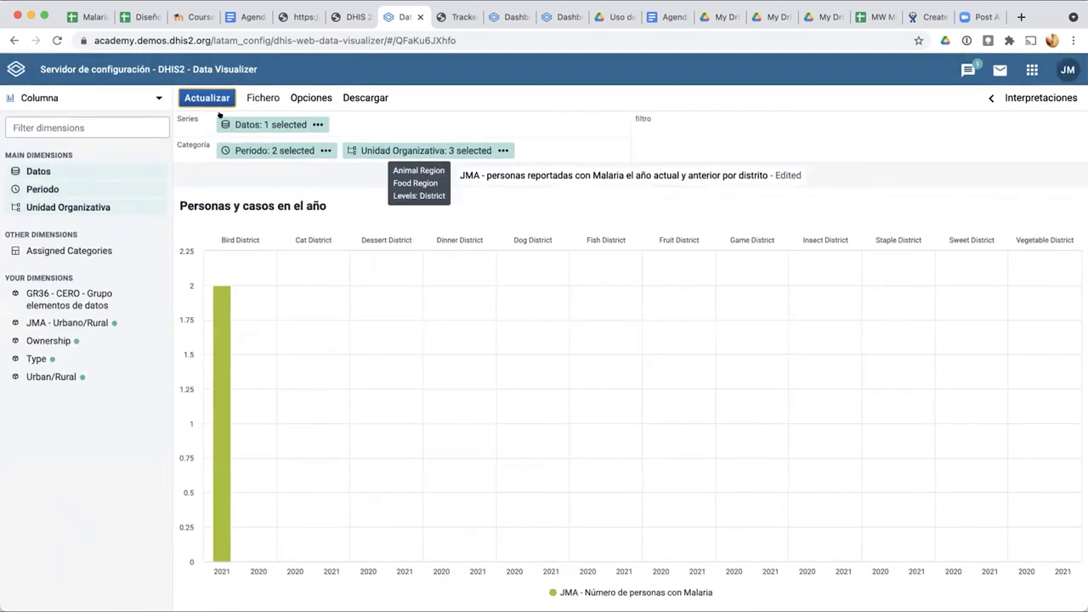
left_click(197, 95)
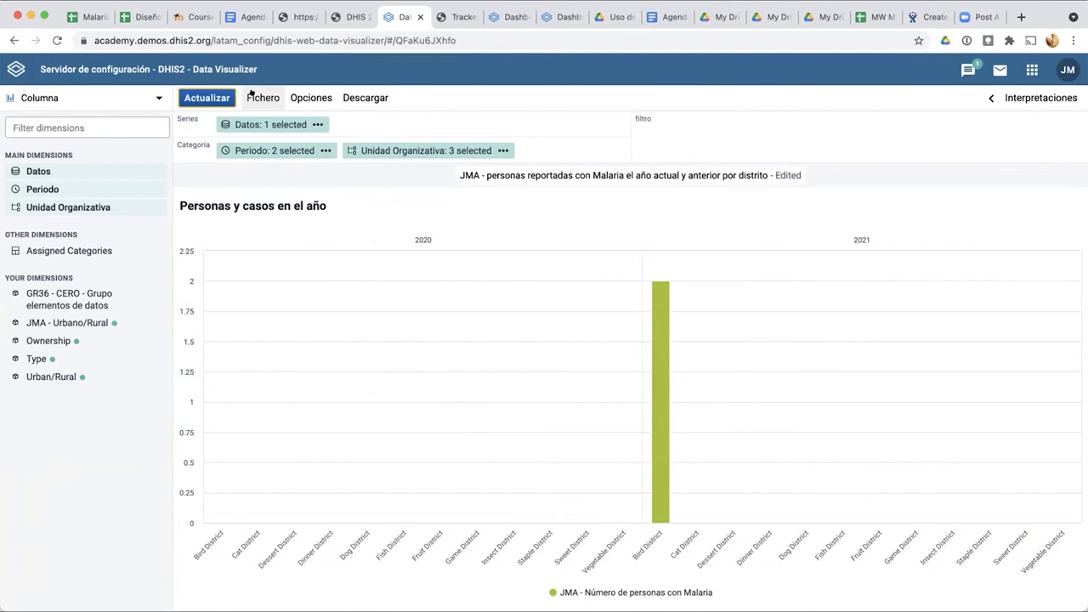
left_click(251, 92)
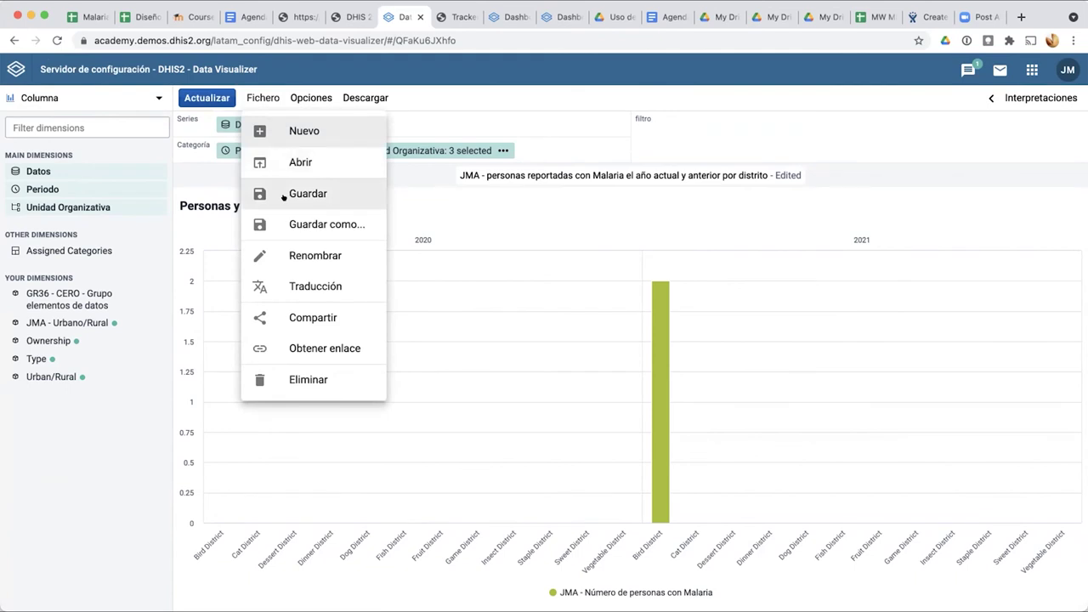
left_click(289, 194)
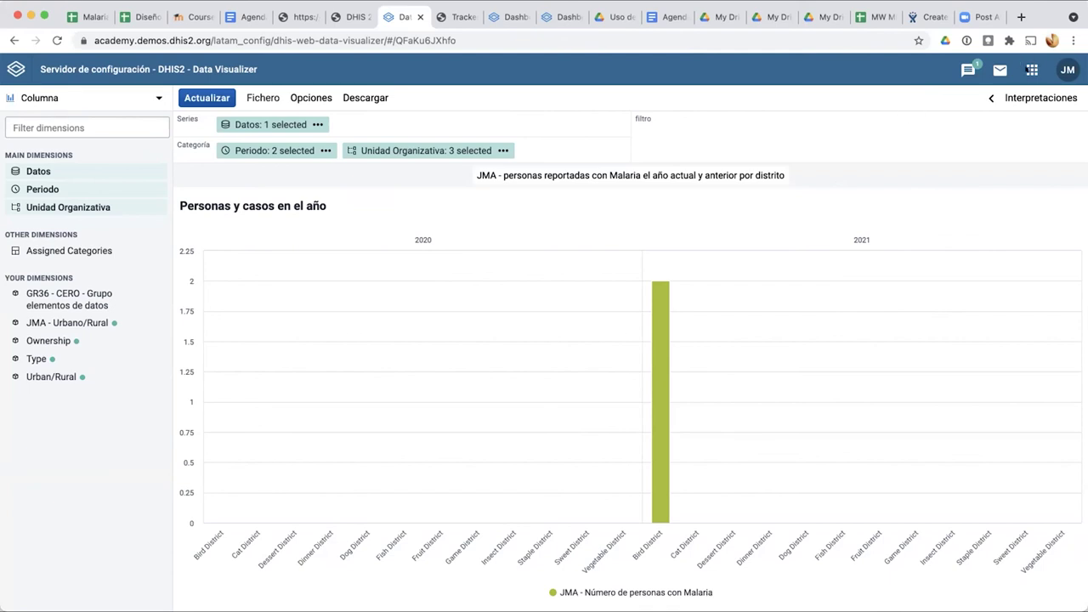
Step: Leave Data Visualizer for the Dashboard app (Tablero) through the DHIS2 apps menu
left_click(1026, 70)
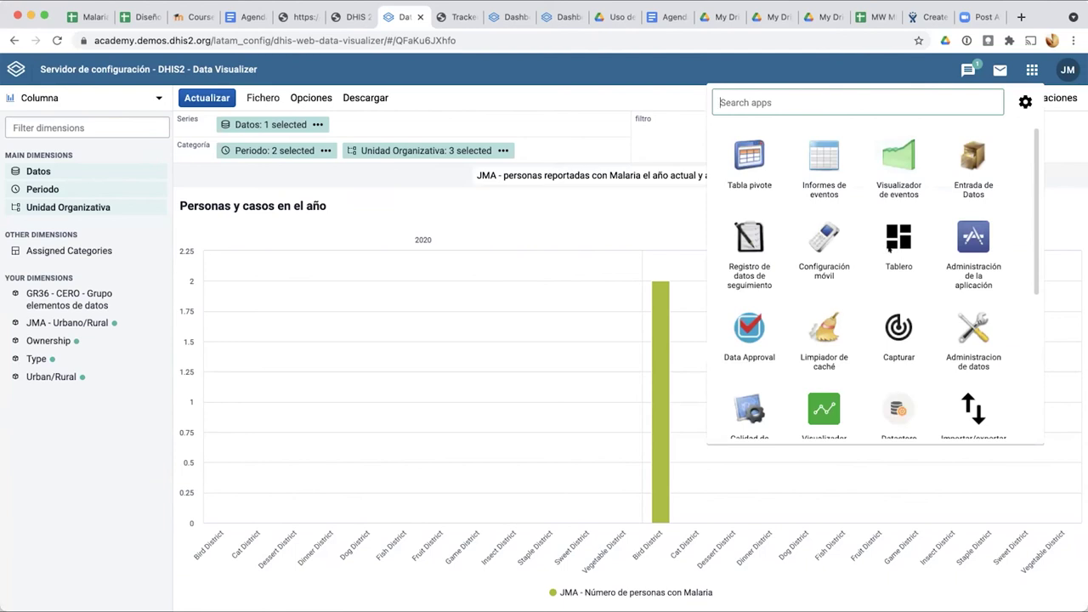
left_click(884, 240)
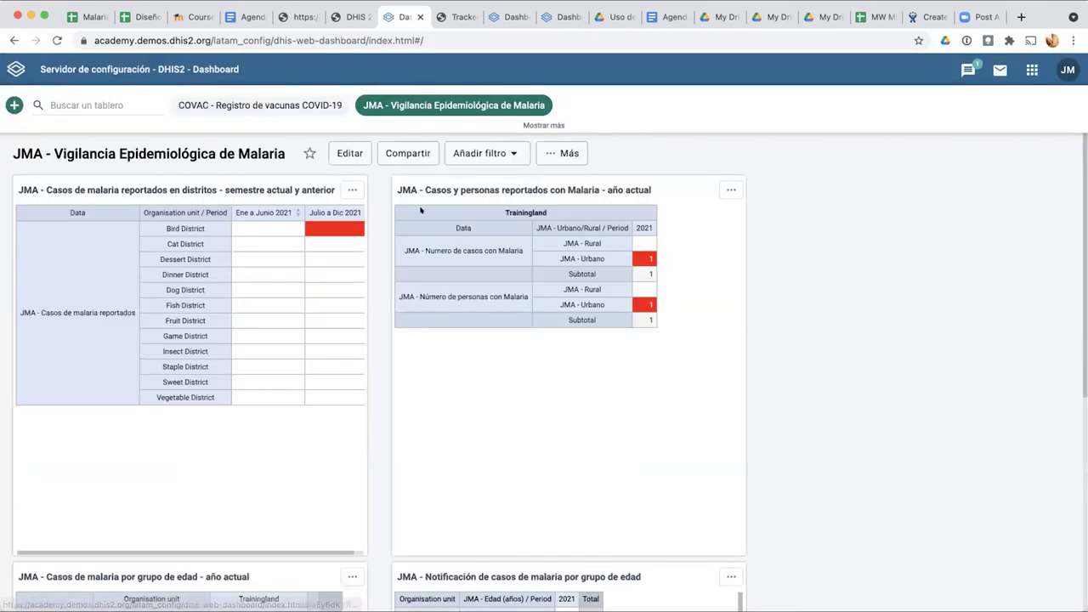
Step: Put the Malaria dashboard into edit mode and browse the items available to add
left_click(343, 153)
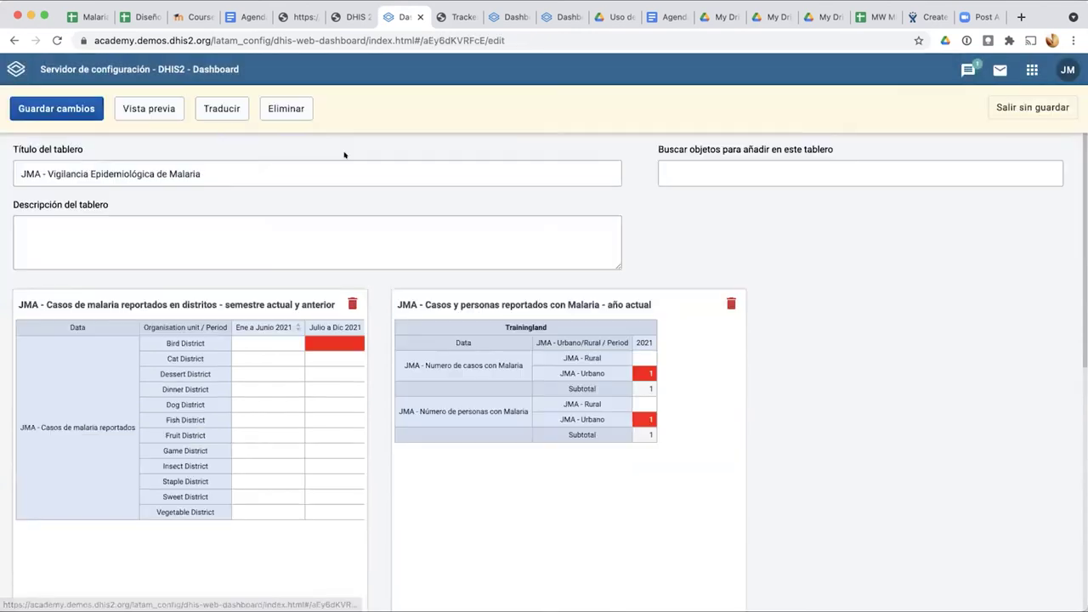
left_click(774, 169)
scroll(756, 302, "down", 5)
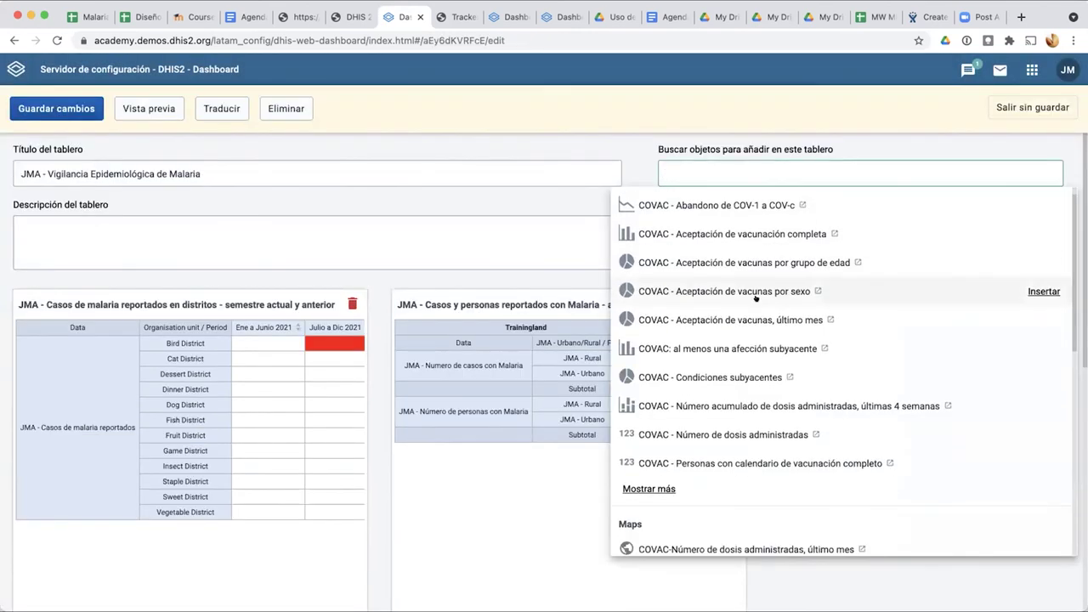
scroll(755, 299, "up", 5)
scroll(756, 299, "down", 6)
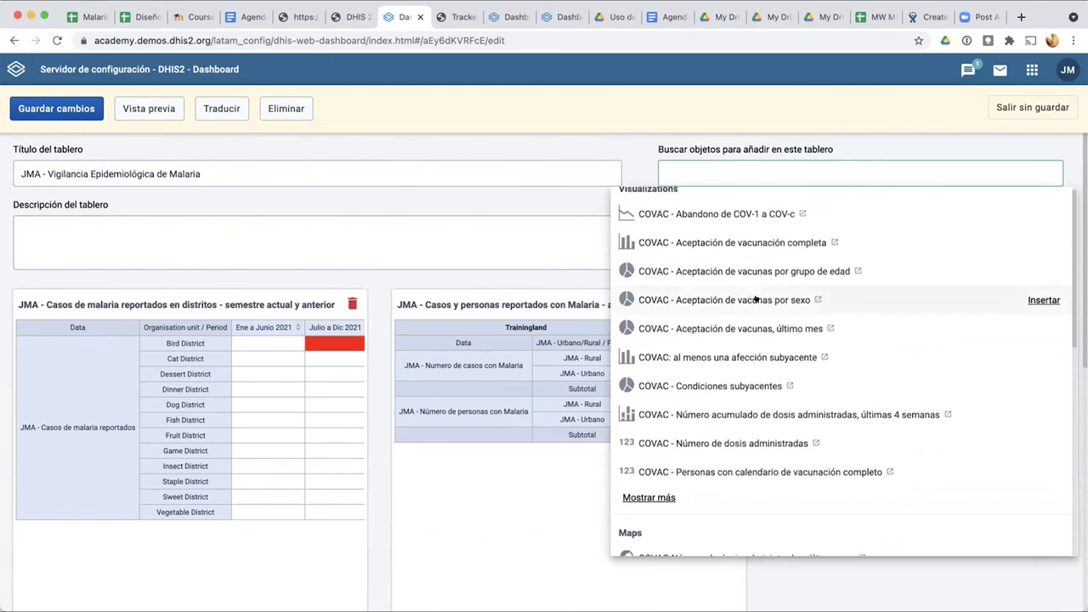
scroll(755, 299, "down", 1)
scroll(755, 298, "down", 5)
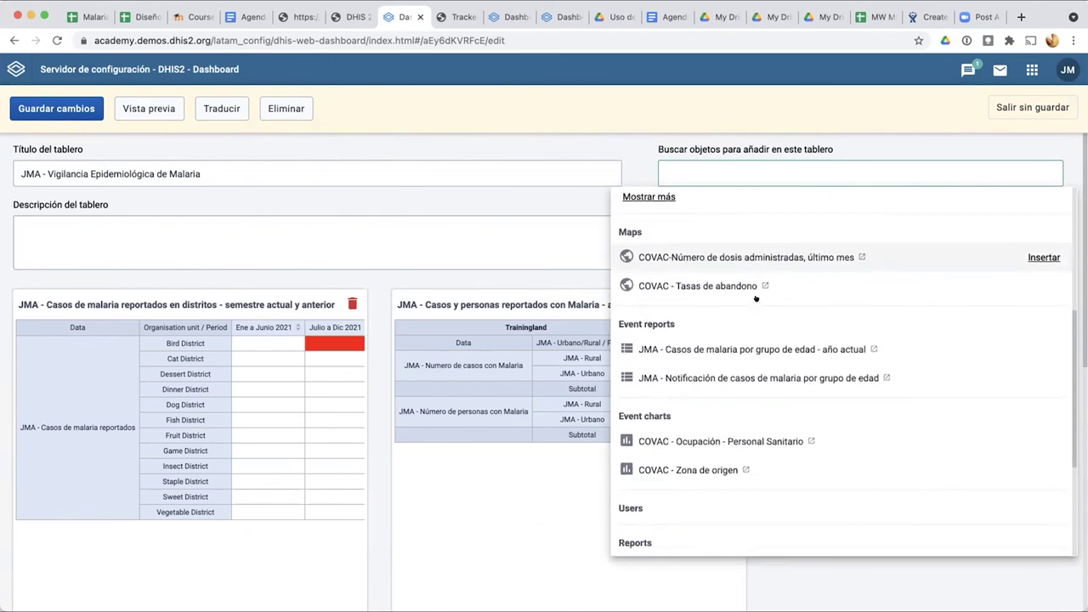
scroll(757, 301, "down", 1)
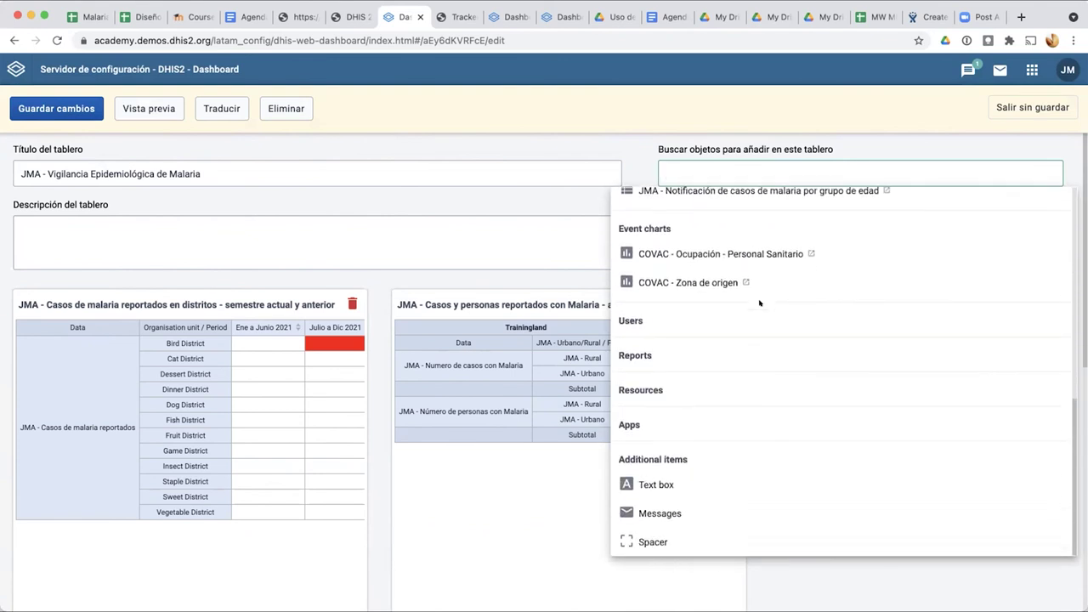
scroll(759, 302, "up", 10)
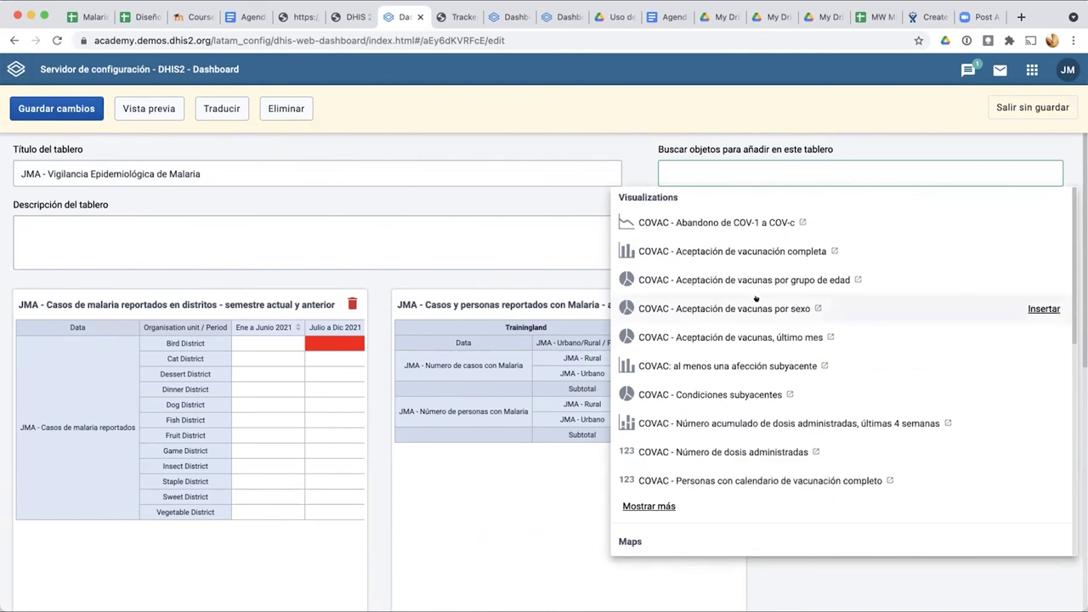
Step: Filter the items to add by the search term 'JMA'
left_click(738, 166)
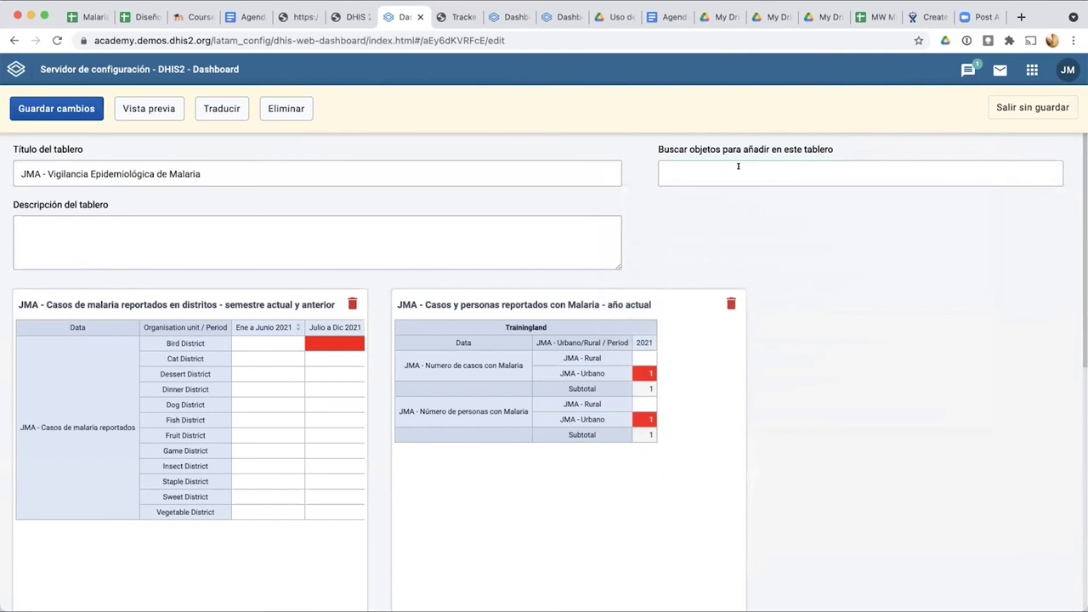
left_click(738, 166)
type("JMA")
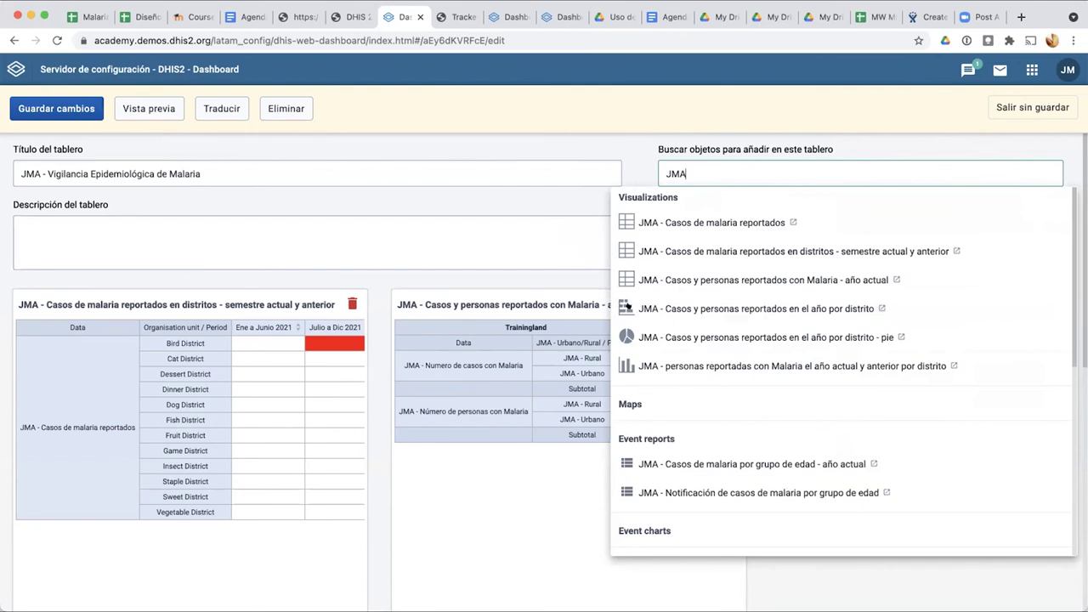
Step: Insert the 'año por distrito', 'año por distrito - pie' and 'año actual y anterior por distrito' charts
left_click(638, 307)
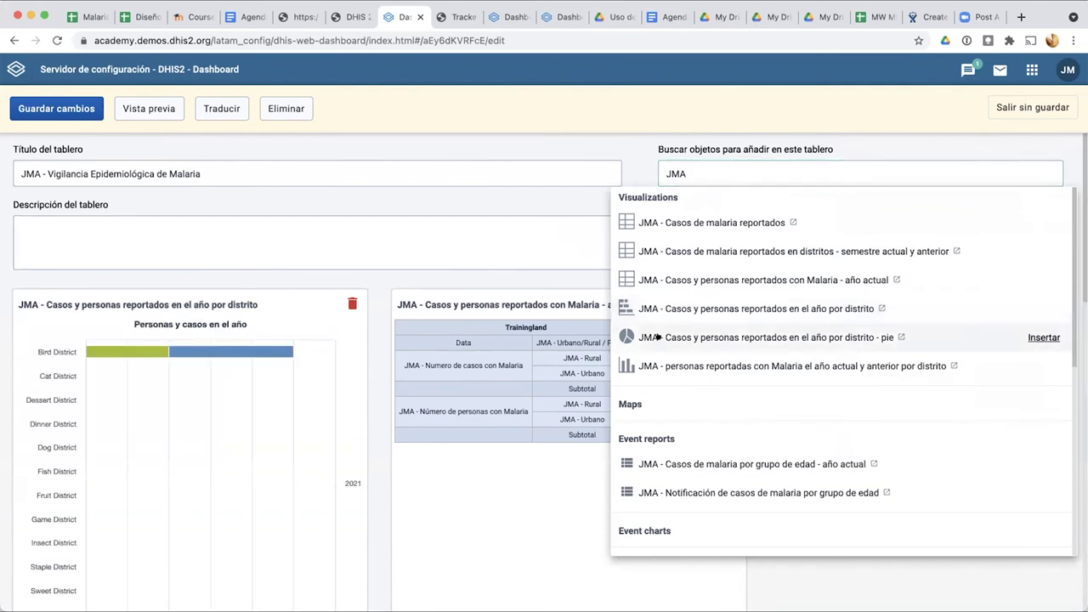
left_click(657, 337)
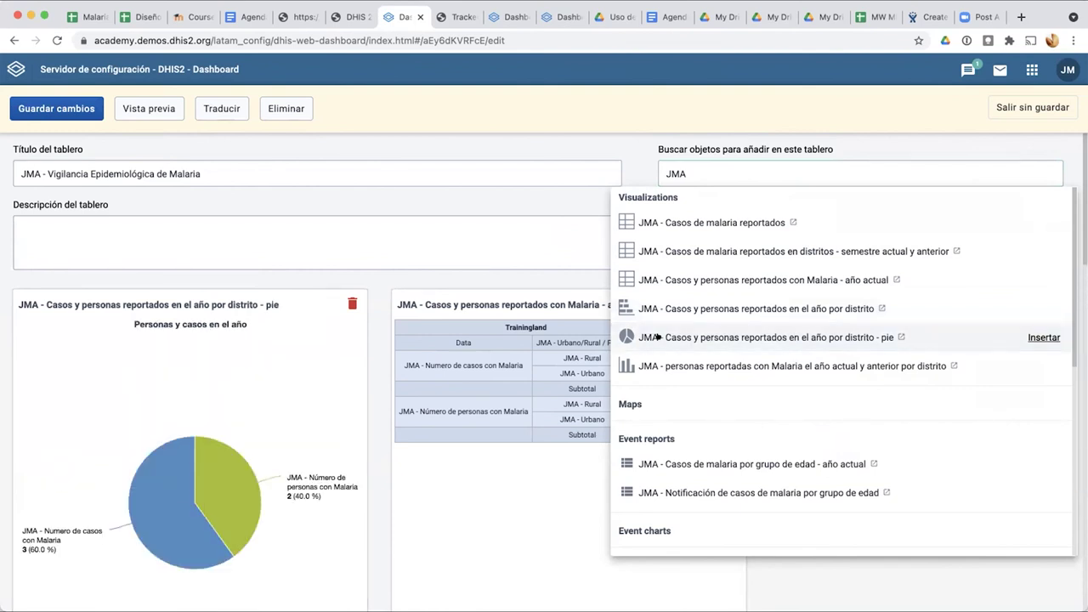
left_click(659, 364)
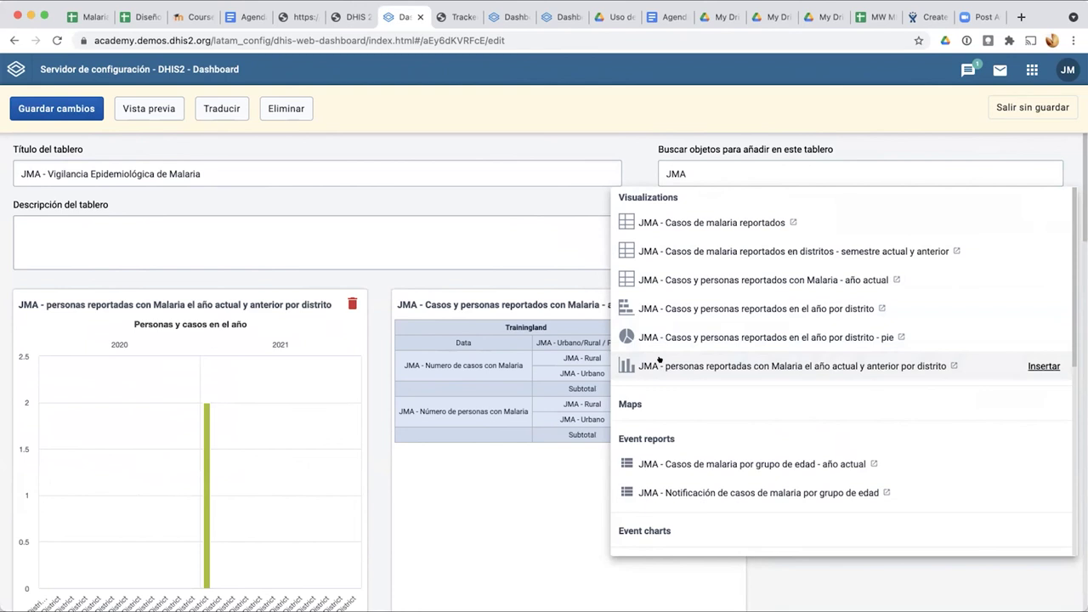
left_click(630, 157)
Step: Drag the age-group cases table card to a new slot on the dashboard
scroll(673, 287, "down", 5)
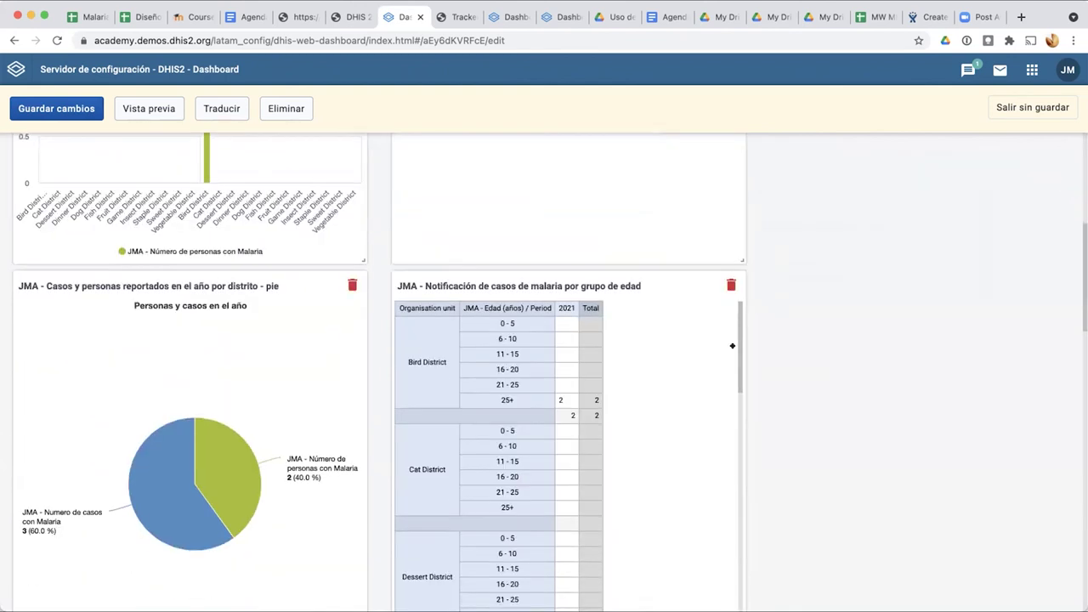
scroll(328, 378, "up", 2)
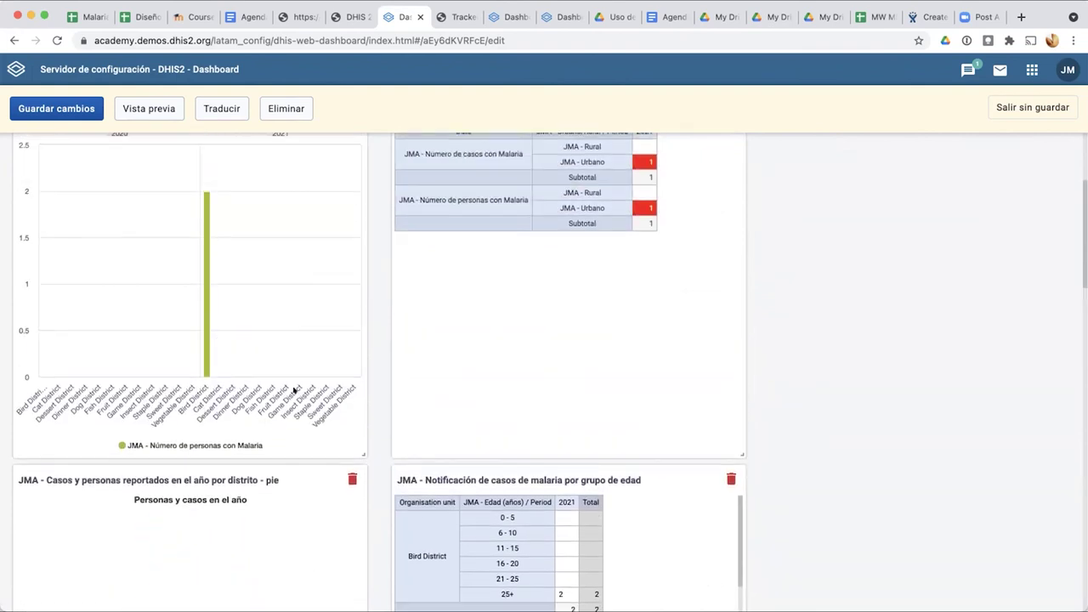
scroll(294, 389, "down", 2)
scroll(280, 401, "up", 4)
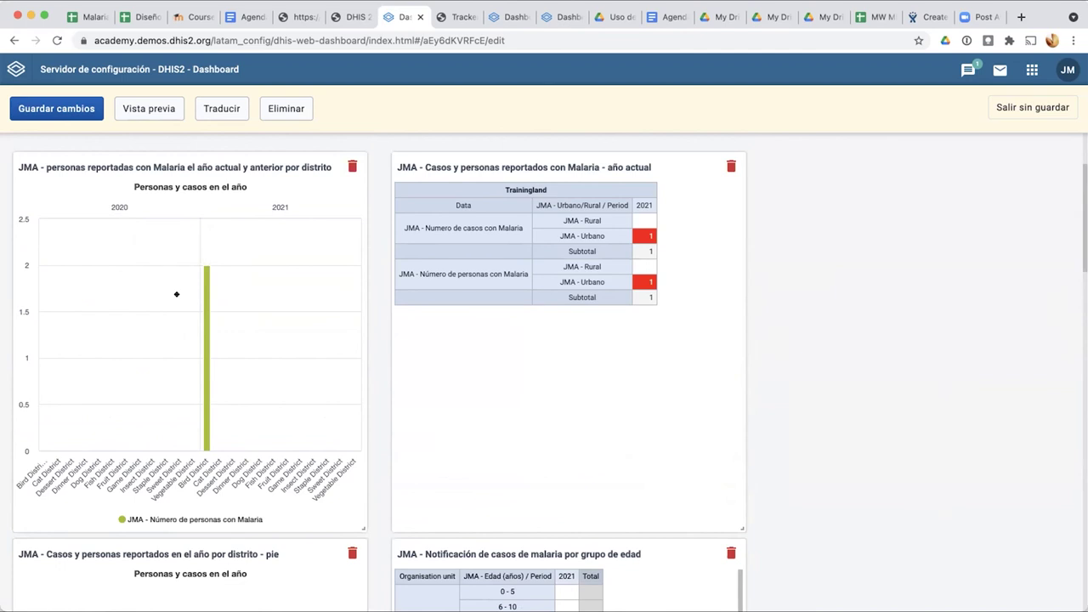
scroll(176, 294, "down", 4)
scroll(227, 360, "down", 3)
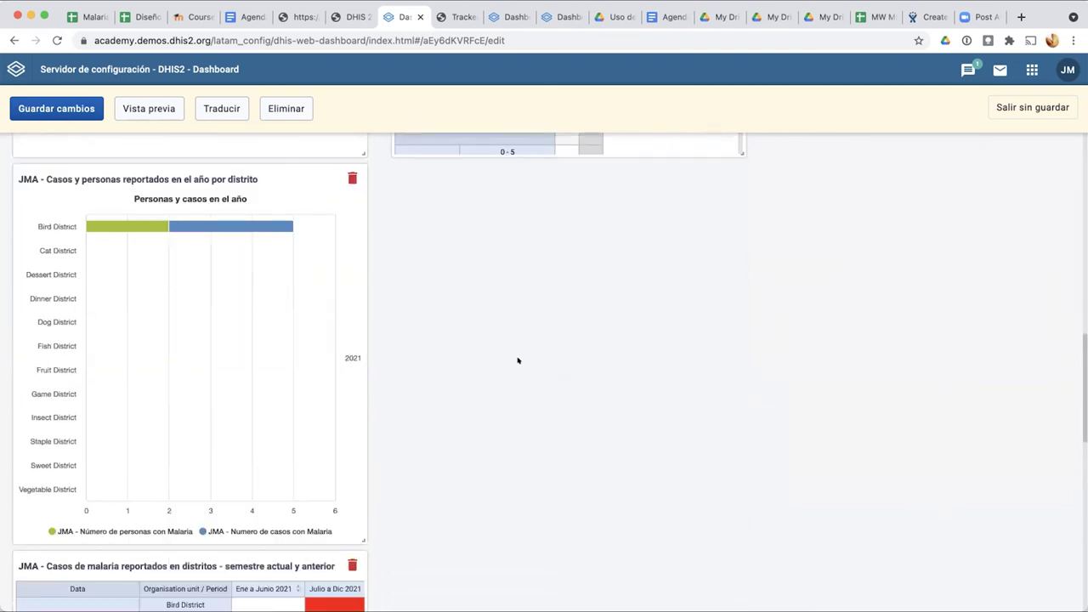
scroll(518, 360, "up", 10)
scroll(421, 303, "down", 5)
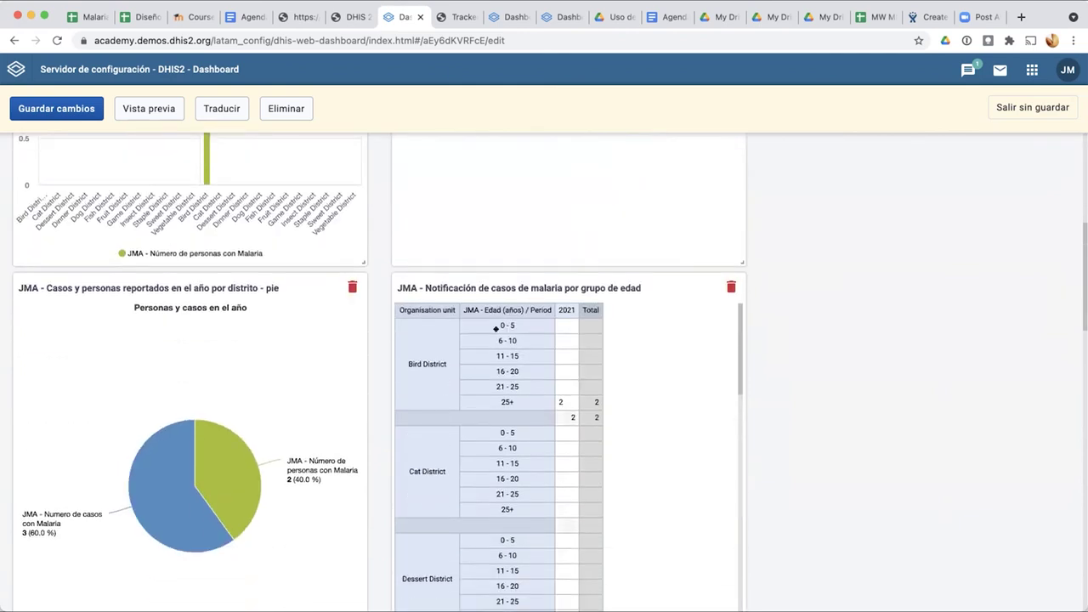
scroll(803, 399, "down", 10)
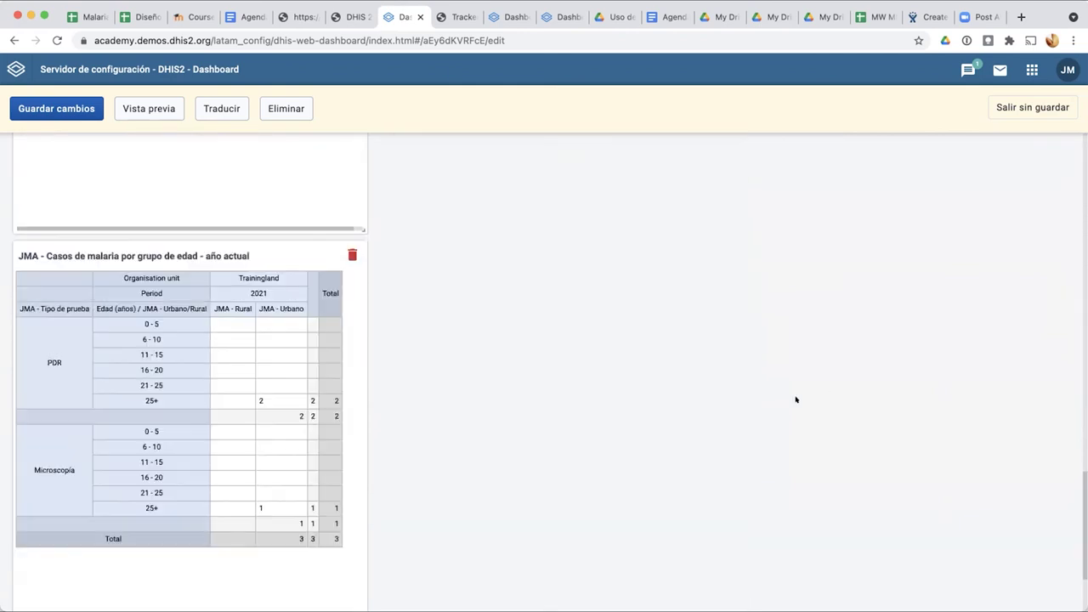
left_click_drag(250, 170, 357, 356)
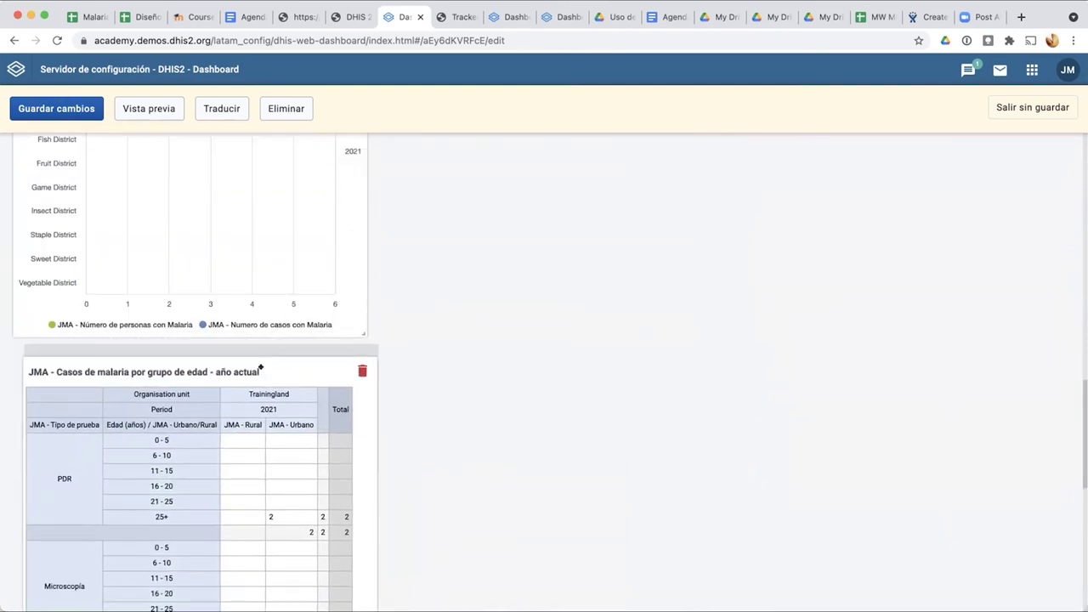
Step: Move the year-comparison bar chart above the pie chart, near the top
scroll(464, 273, "up", 5)
scroll(464, 273, "up", 10)
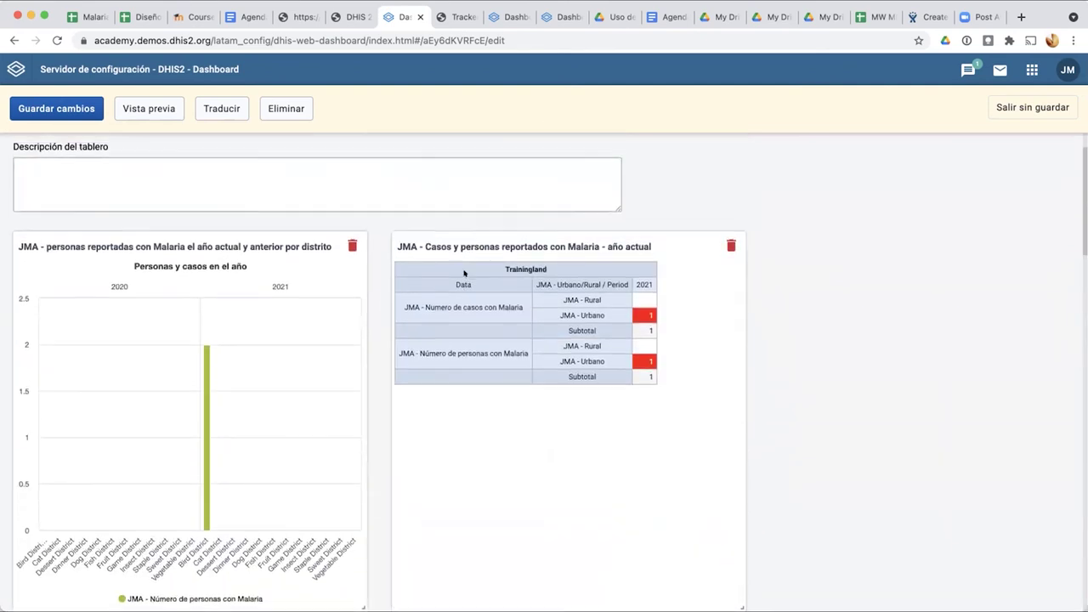
scroll(465, 273, "down", 3)
scroll(464, 273, "down", 5)
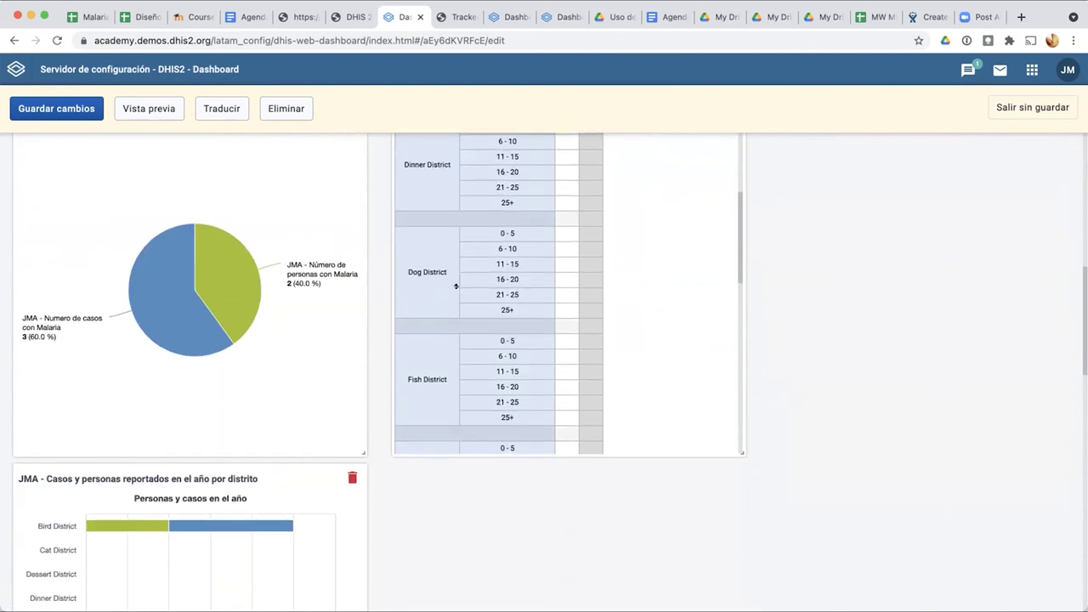
left_click_drag(260, 468, 229, 111)
scroll(295, 348, "up", 7)
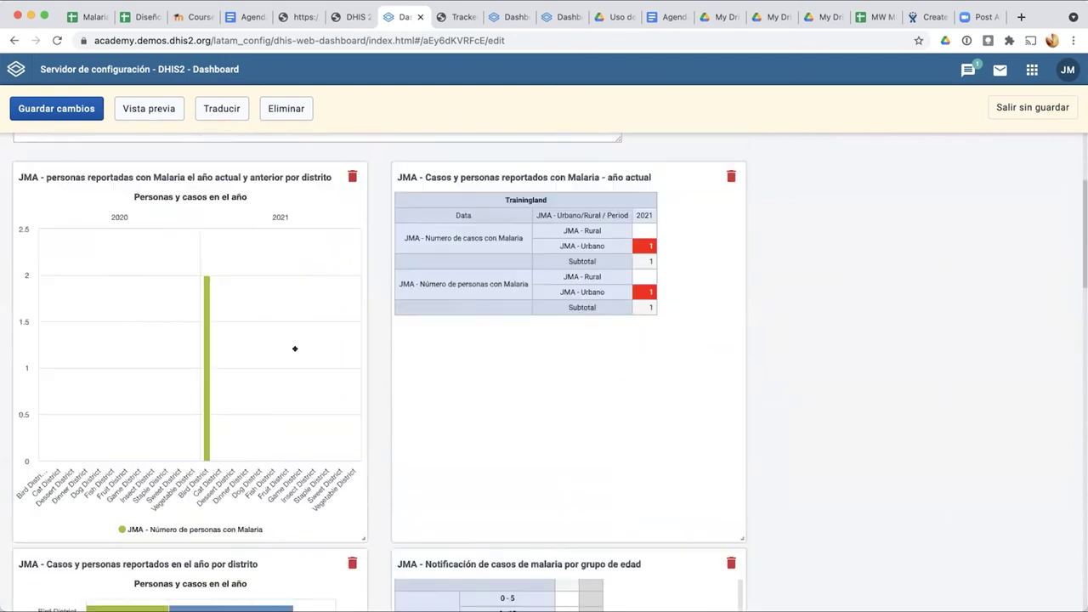
scroll(295, 349, "up", 2)
scroll(260, 510, "down", 5)
scroll(250, 461, "up", 2)
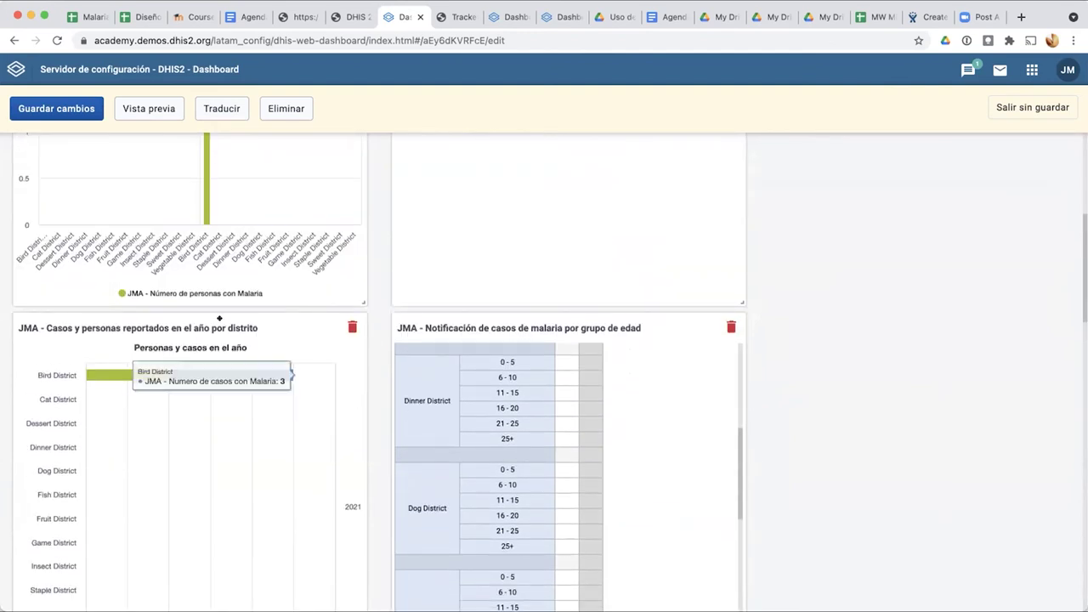
mouse_move(177, 306)
left_mouse_down()
mouse_move(138, 150)
mouse_move(179, 299)
left_mouse_up()
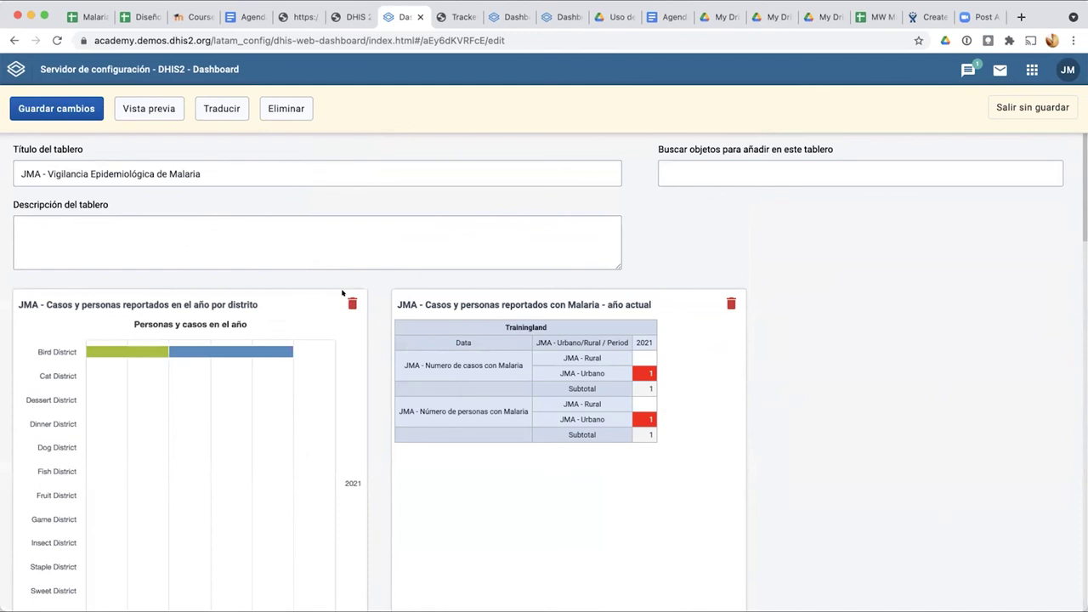
Step: Reposition further cards and shift the current-year cases table slightly left
scroll(335, 323, "down", 4)
left_click_drag(260, 454, 814, 178)
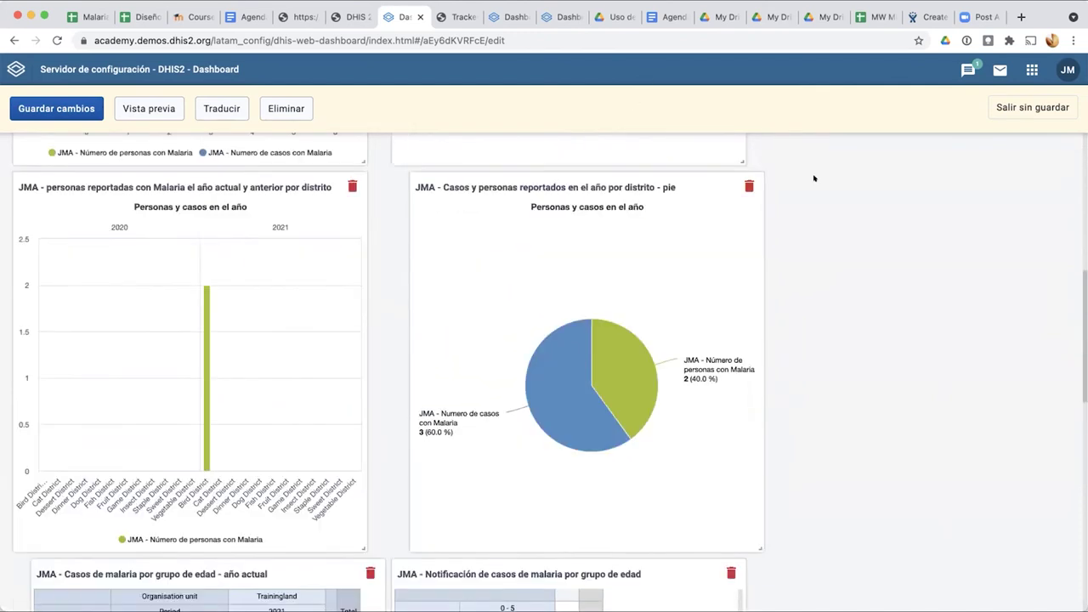
scroll(496, 417, "up", 2)
left_click_drag(481, 374, 446, 22)
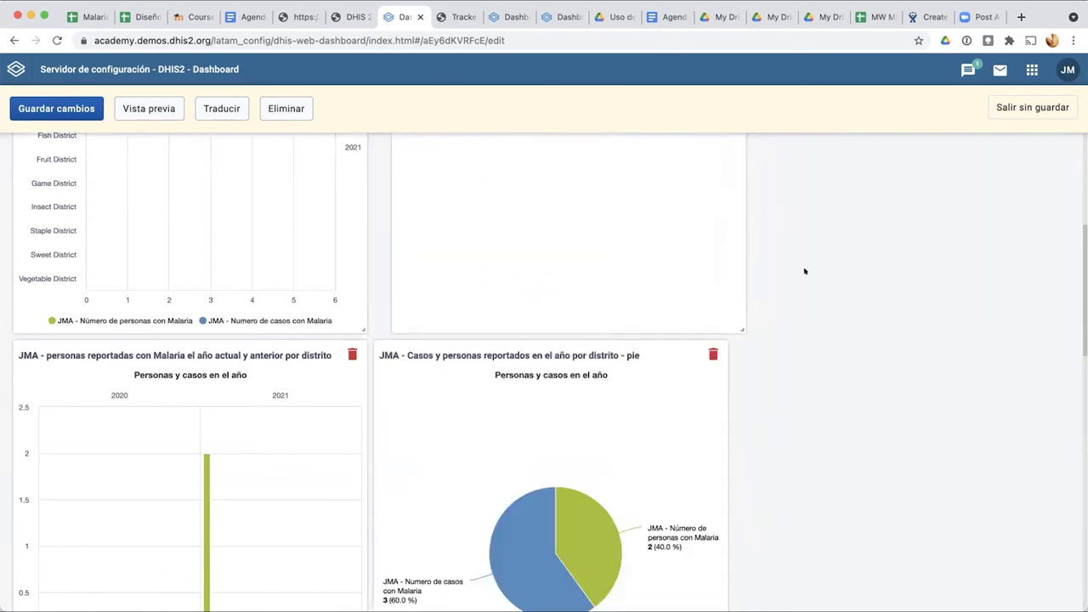
scroll(505, 542, "up", 2)
left_click_drag(505, 525, 507, 146)
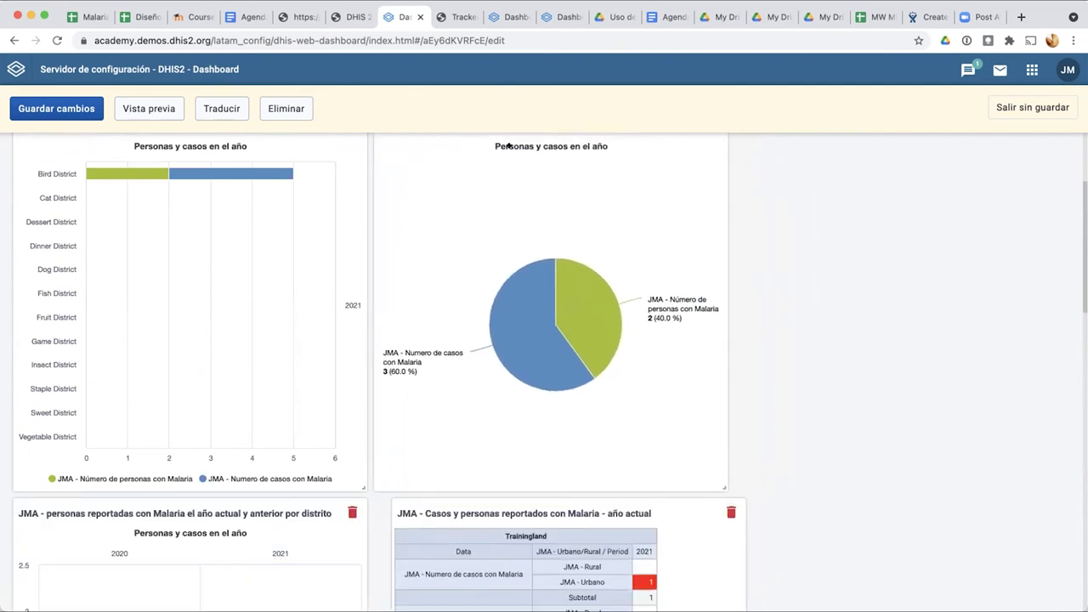
scroll(782, 293, "down", 4)
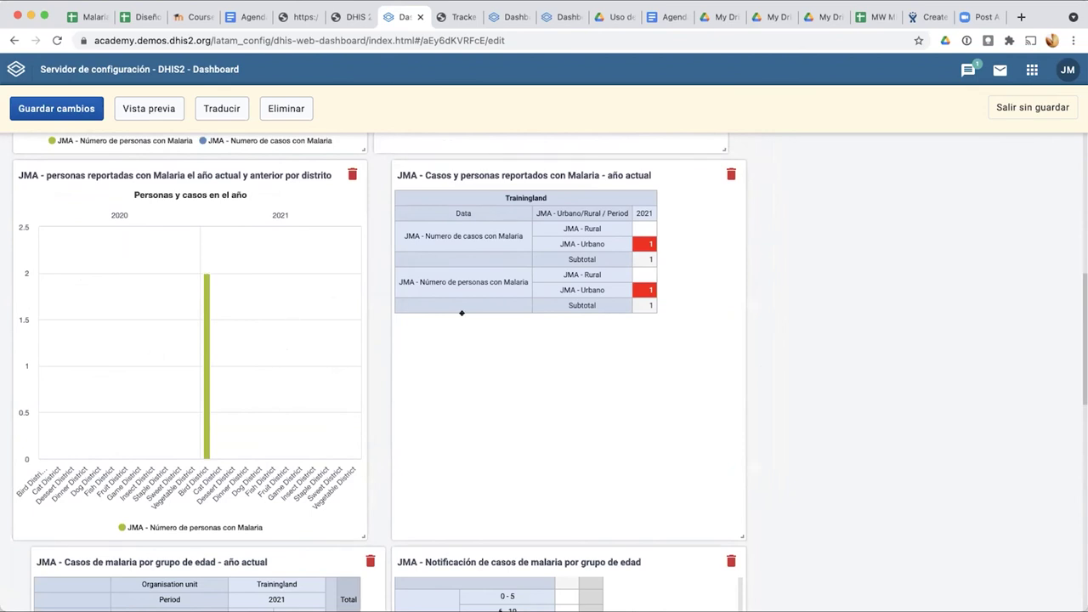
scroll(455, 370, "down", 8)
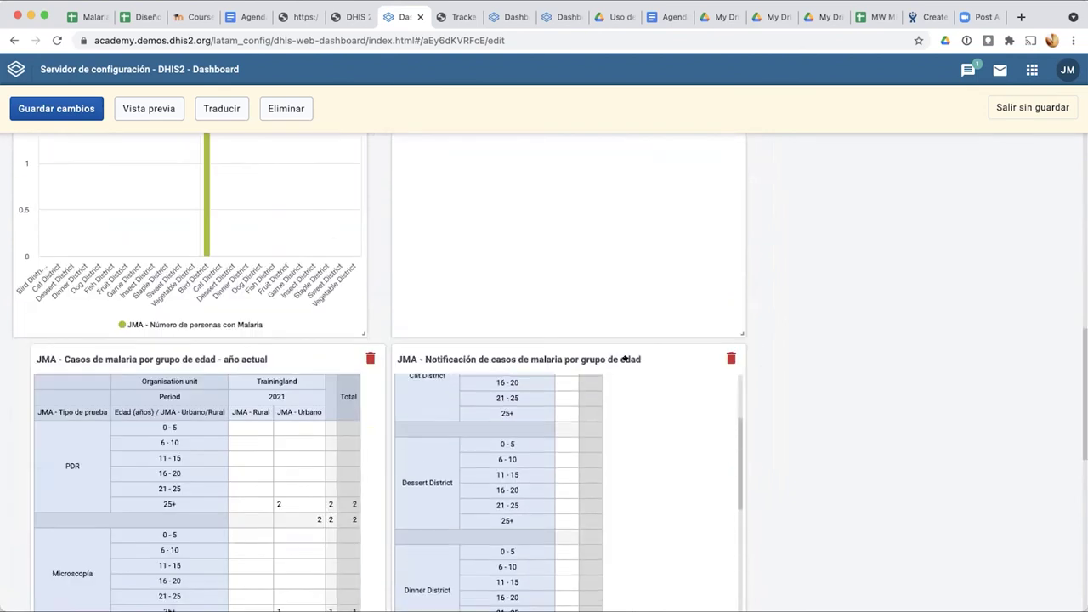
scroll(760, 349, "up", 3)
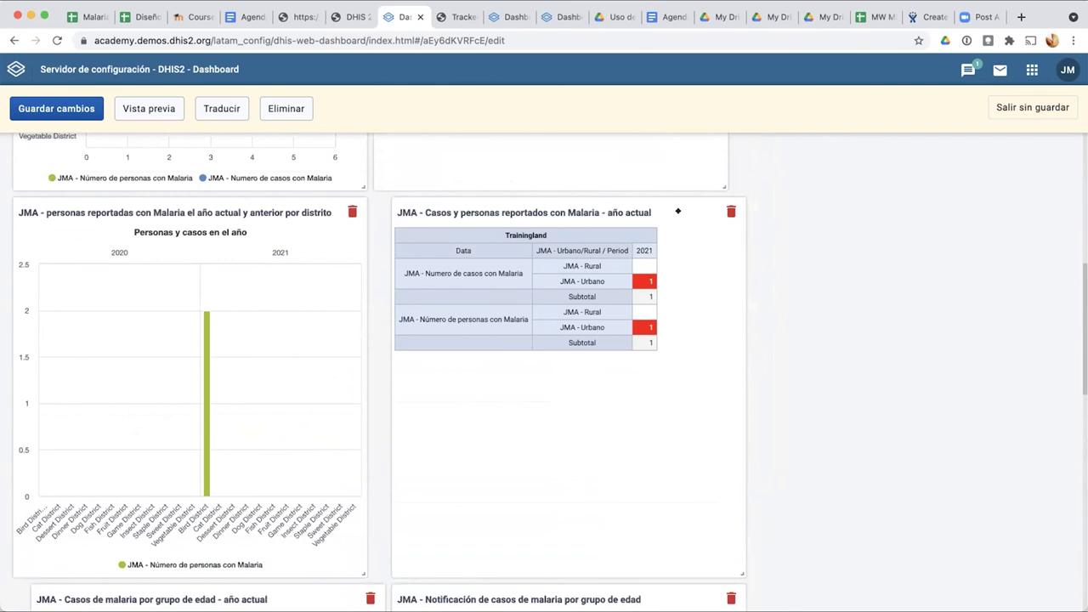
left_click_drag(644, 216, 686, 218)
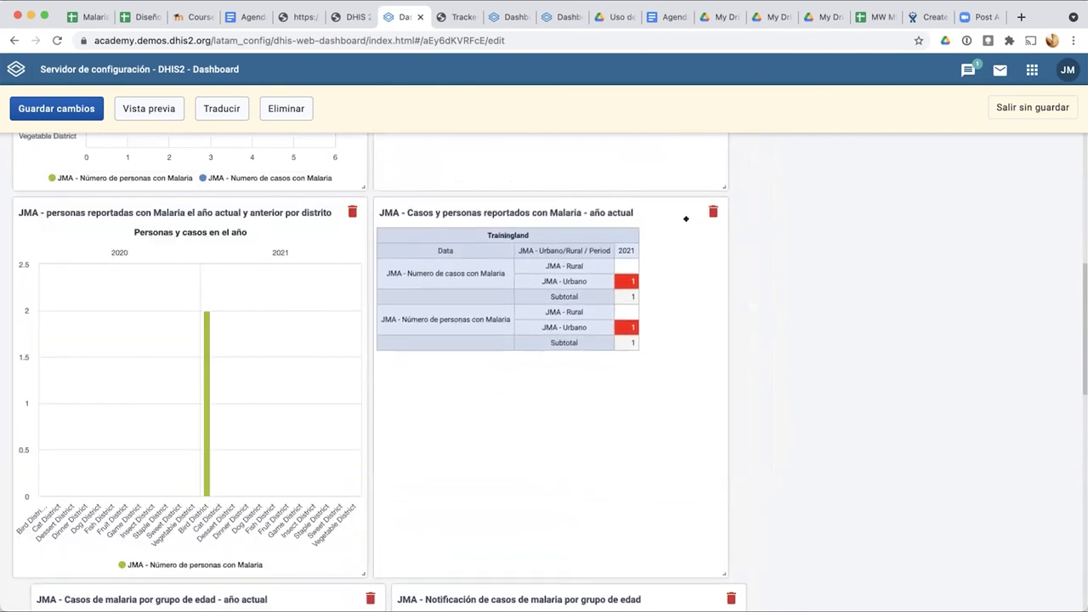
Step: Move the district semester table card higher up and return to the top
scroll(836, 262, "down", 5)
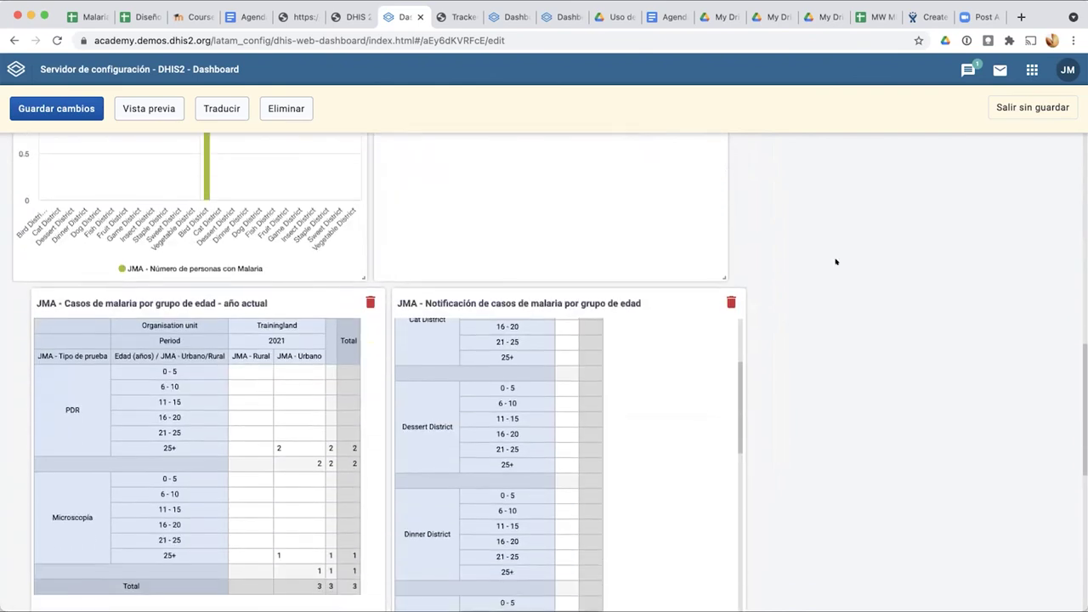
scroll(826, 302, "down", 1)
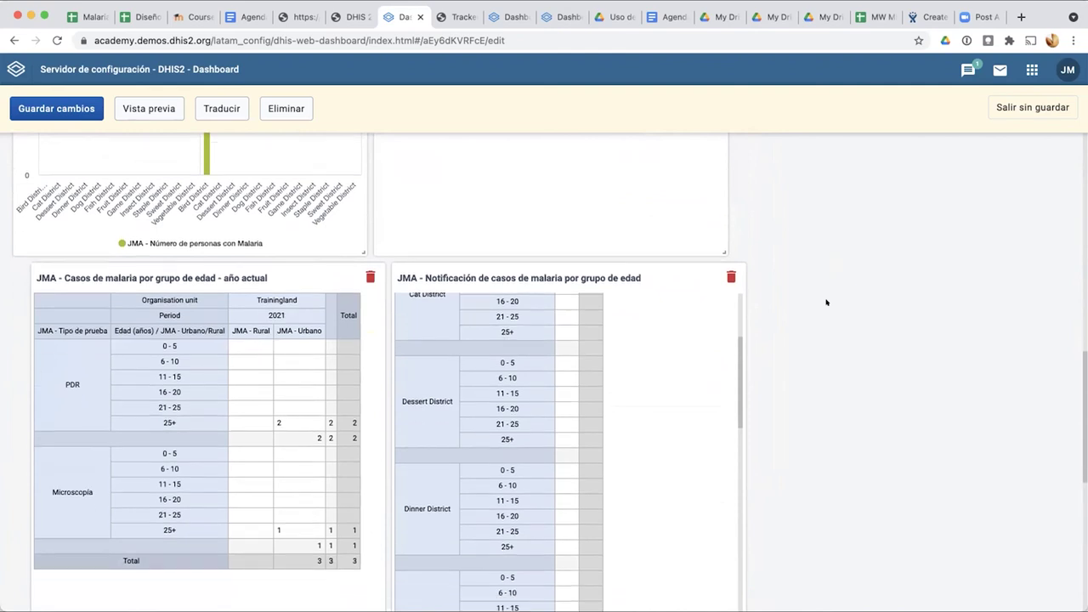
scroll(698, 219, "down", 7)
scroll(549, 303, "up", 5)
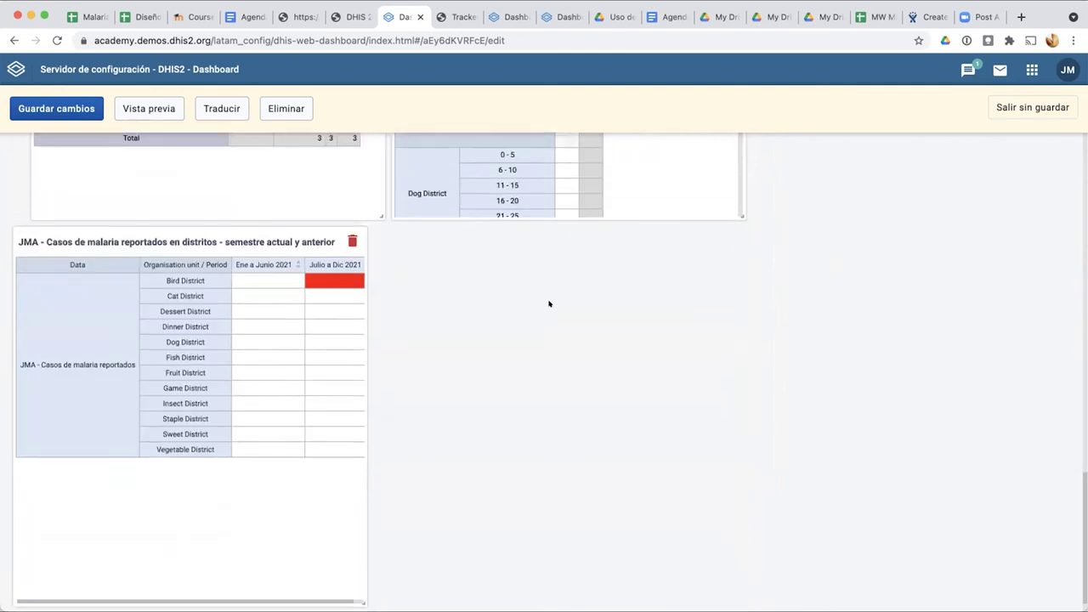
left_click_drag(240, 478, 181, 466)
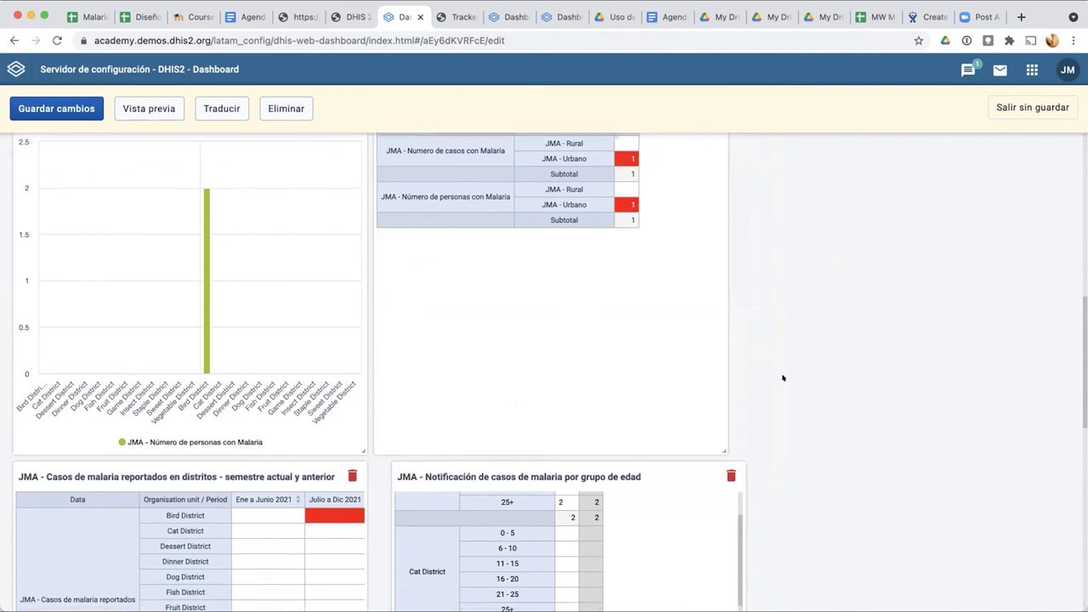
scroll(783, 378, "down", 3)
left_click_drag(680, 339, 663, 344)
scroll(793, 329, "down", 4)
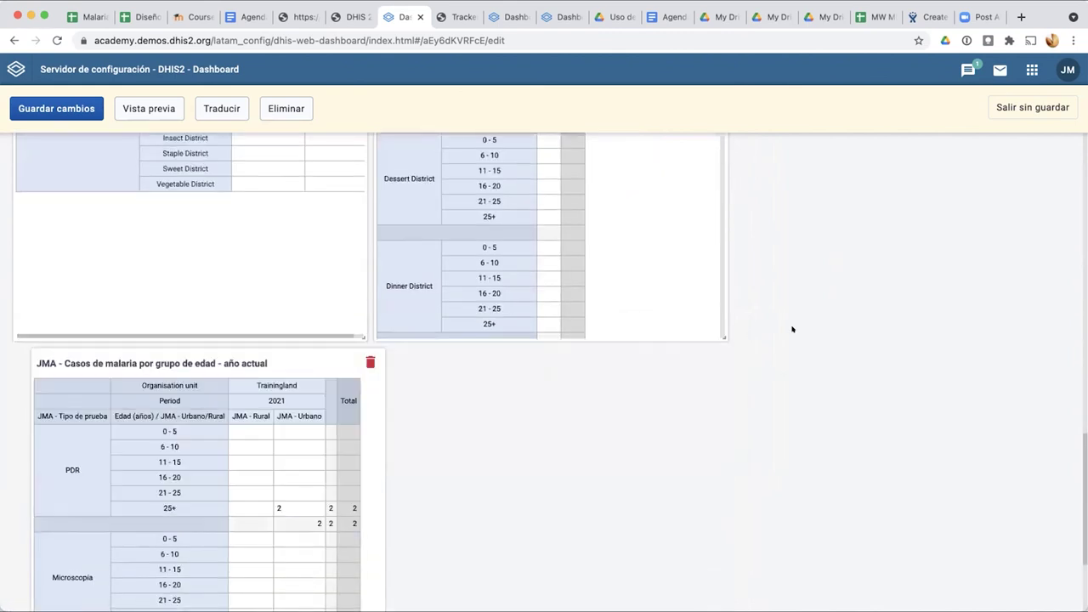
scroll(792, 329, "up", 8)
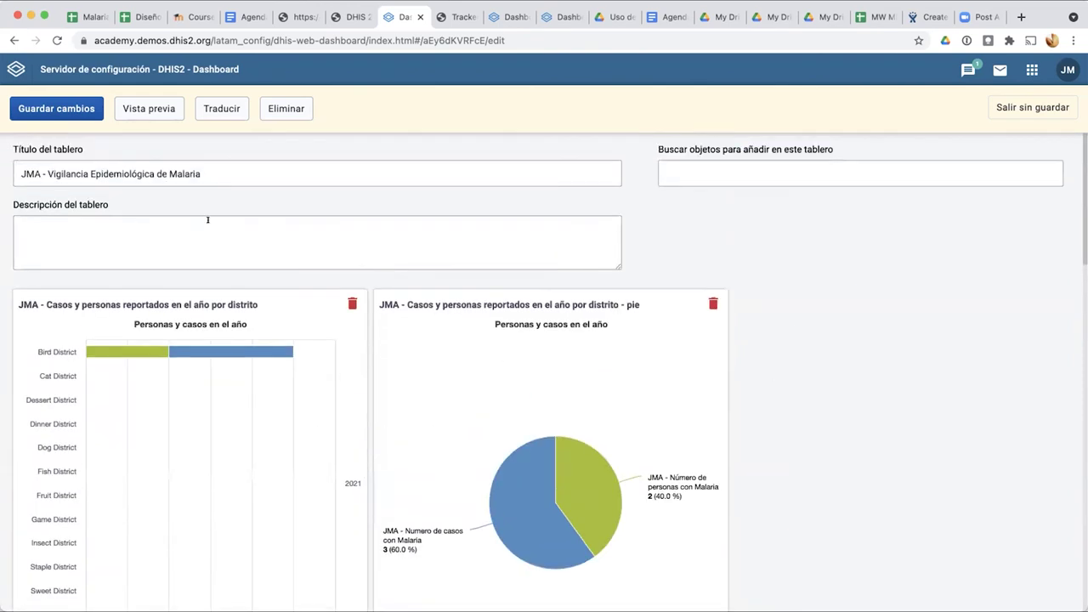
Step: Save the dashboard changes (Guardar cambios) and scroll through the new layout
left_click(50, 113)
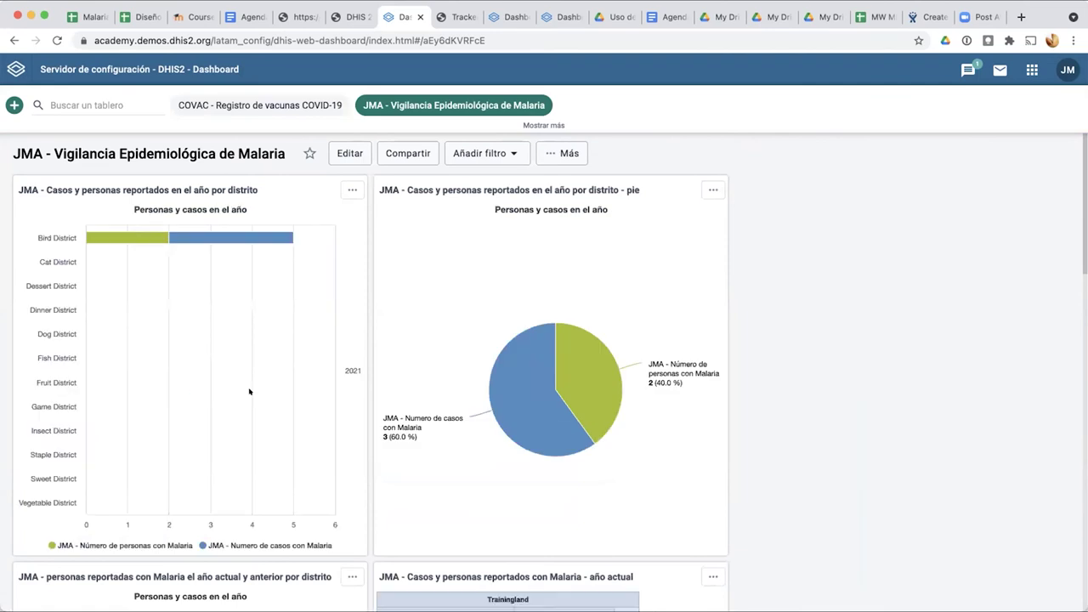
scroll(249, 391, "down", 5)
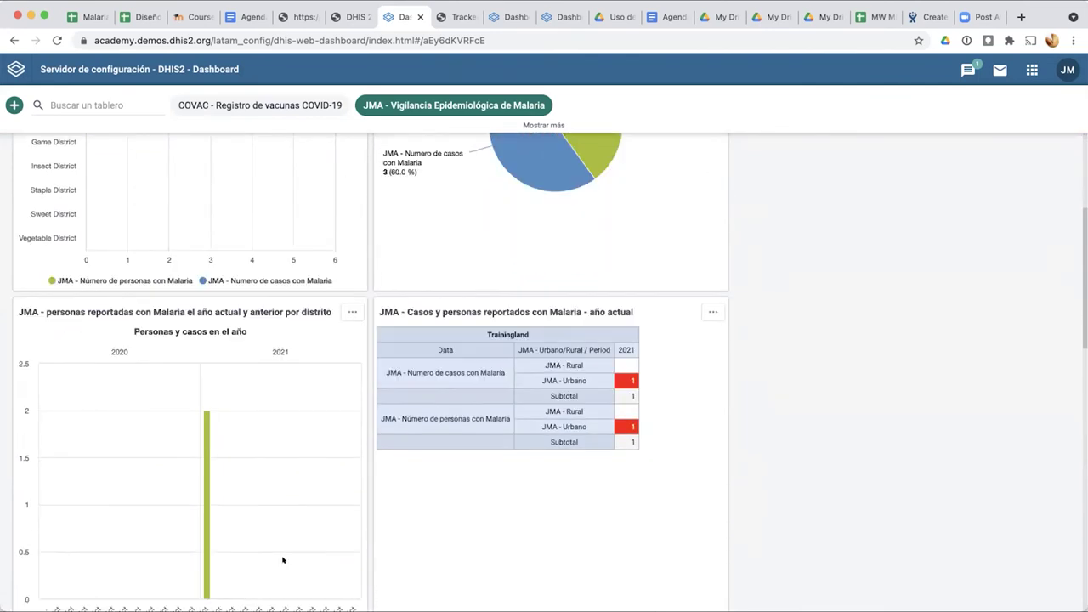
scroll(143, 374, "up", 3)
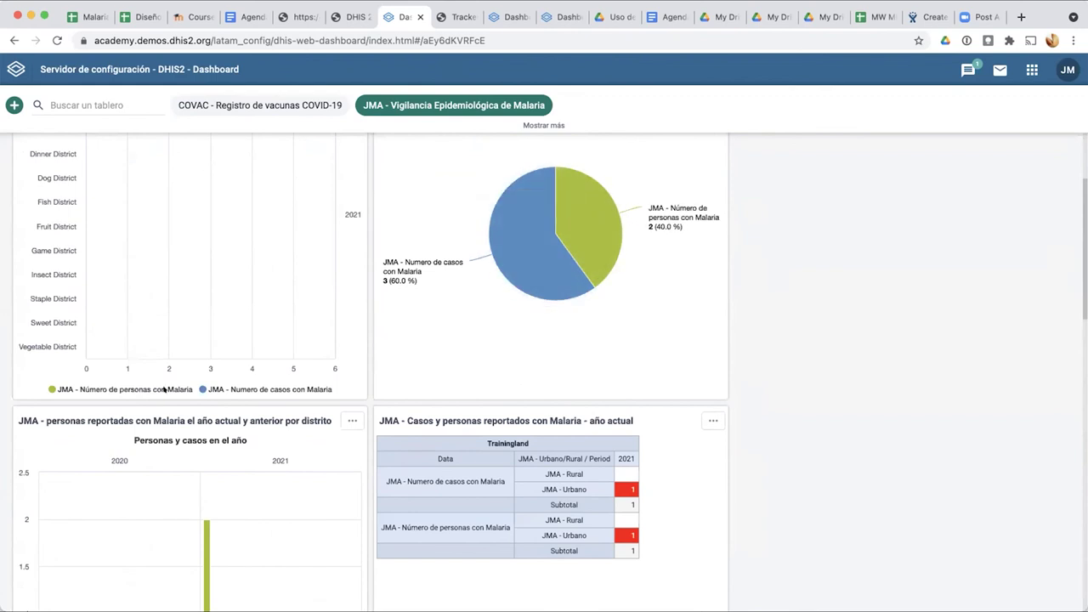
scroll(146, 408, "up", 1)
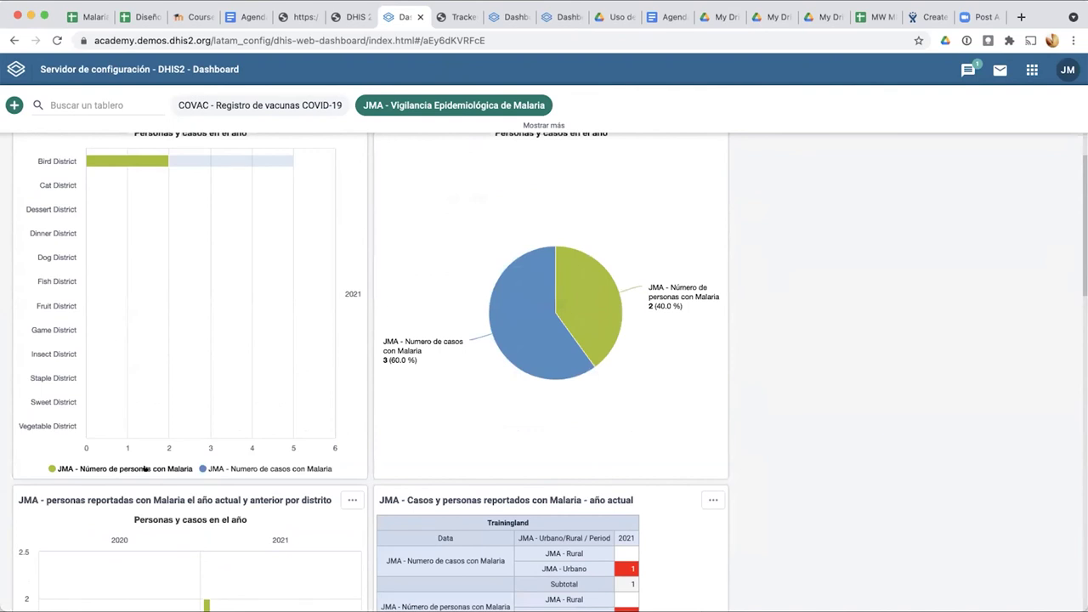
scroll(144, 468, "up", 1)
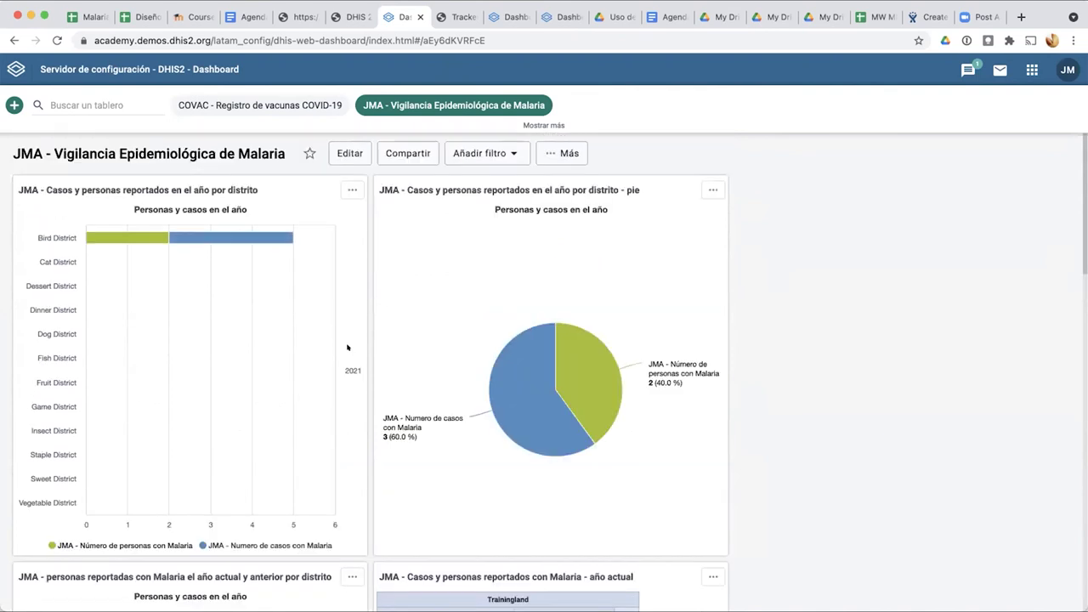
scroll(406, 349, "down", 5)
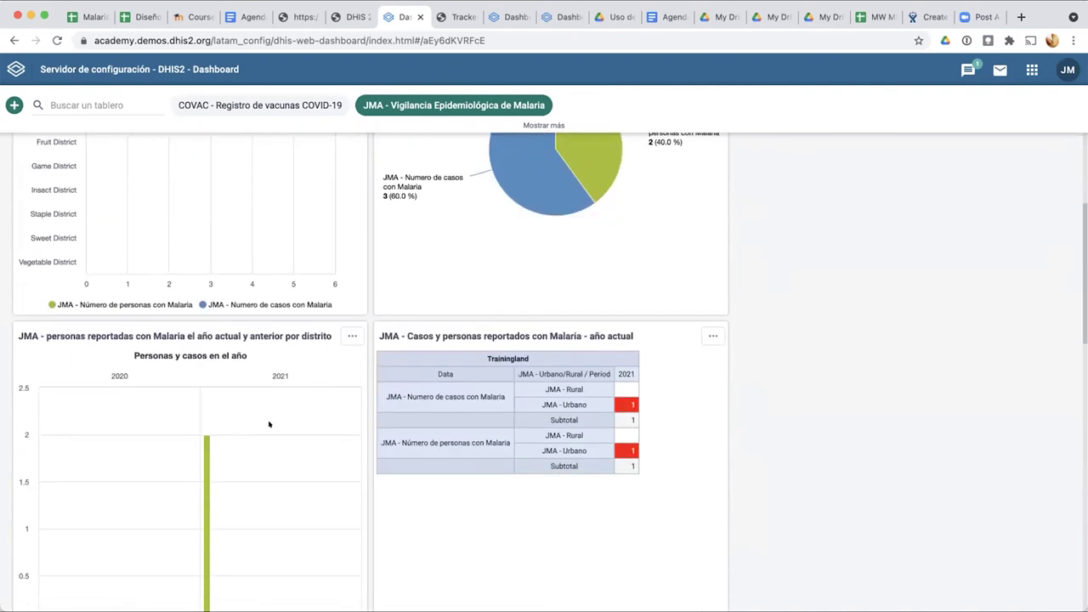
scroll(268, 423, "down", 1)
scroll(269, 424, "up", 6)
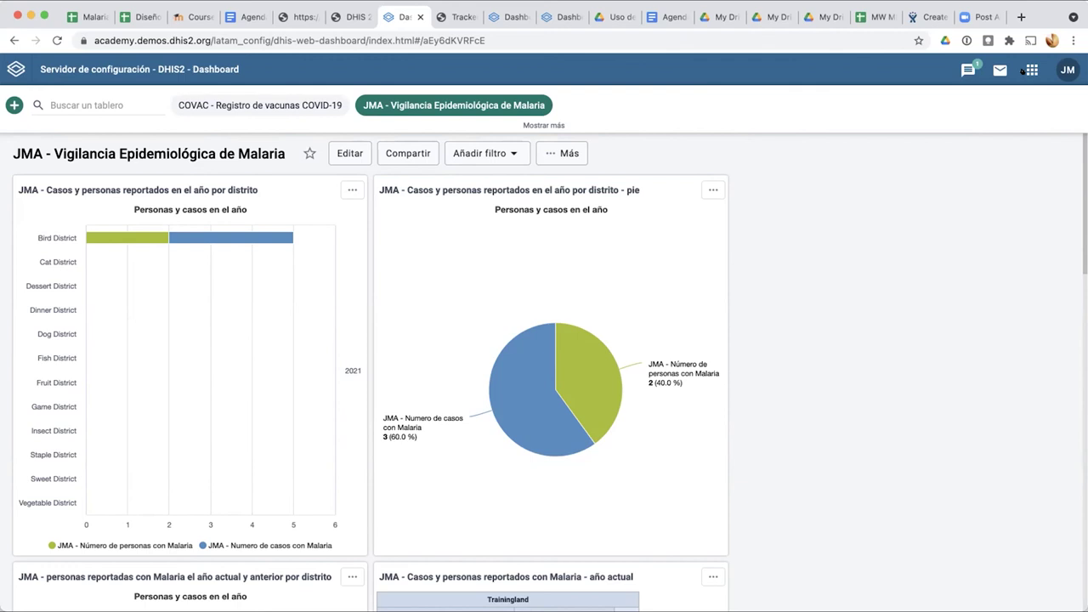
left_click(1025, 71)
scroll(814, 187, "down", 2)
Step: Open the Program rule list in Maintenance's PROGRAMA section
scroll(814, 189, "down", 2)
left_click(826, 294)
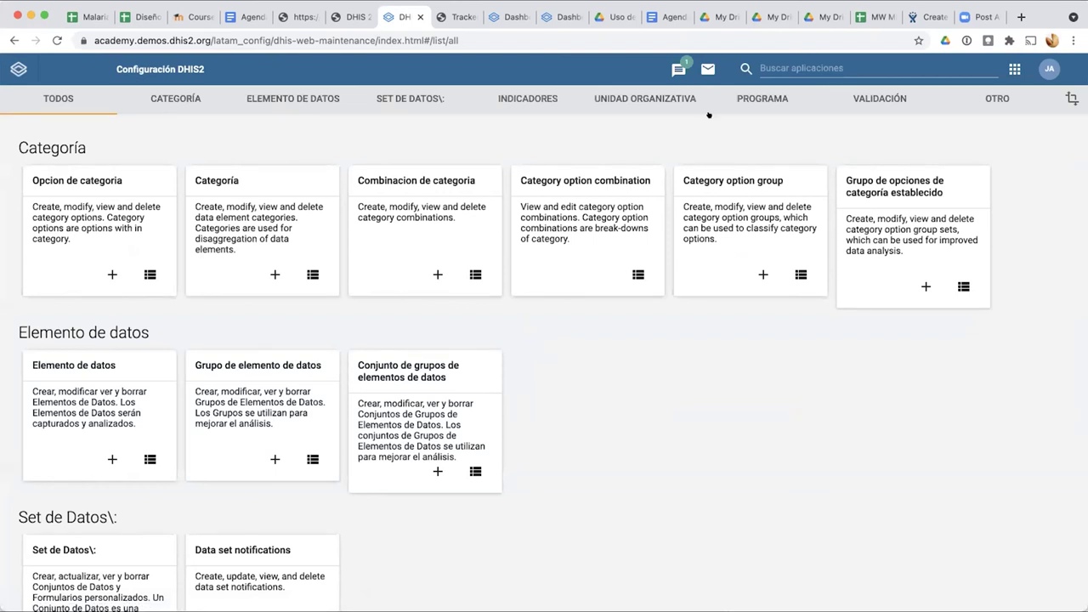
left_click(756, 95)
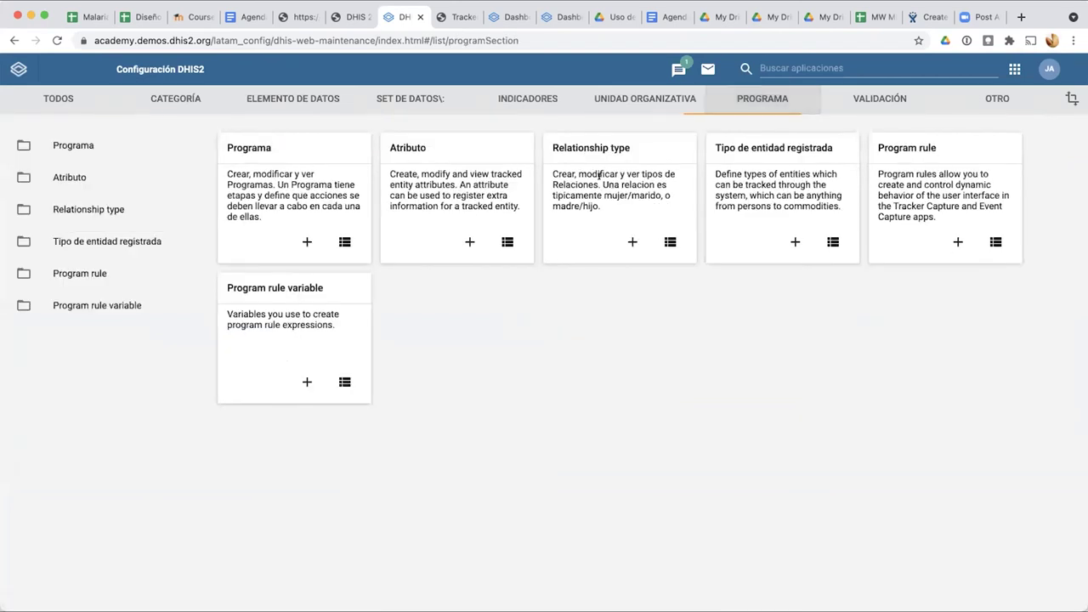
left_click(79, 273)
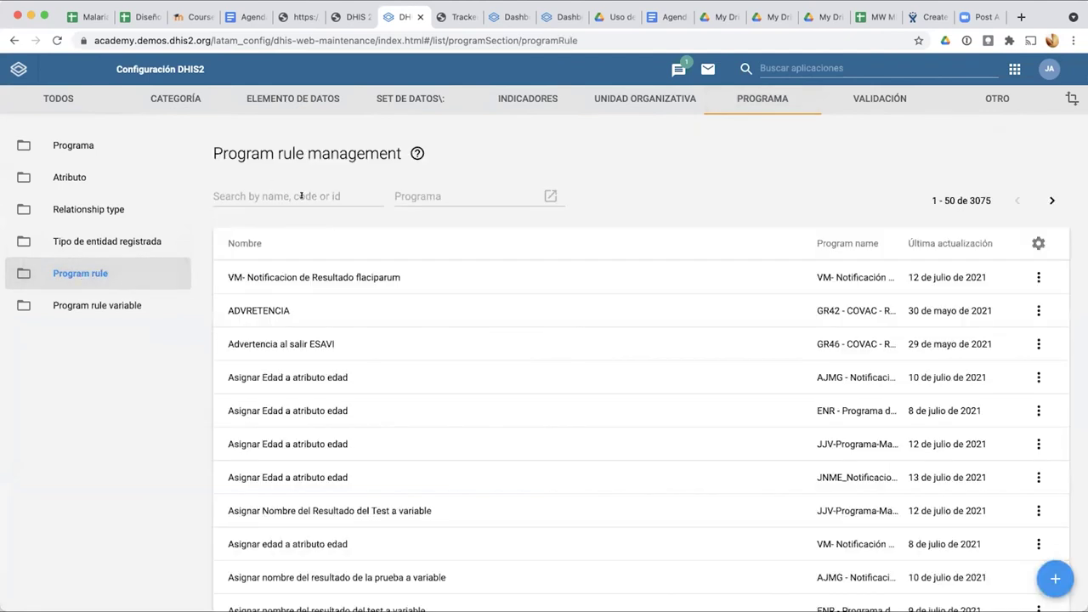
Step: Filter rules to JNME_Notificacion de casos de malaria and open the 15-49 female rule
left_click(444, 196)
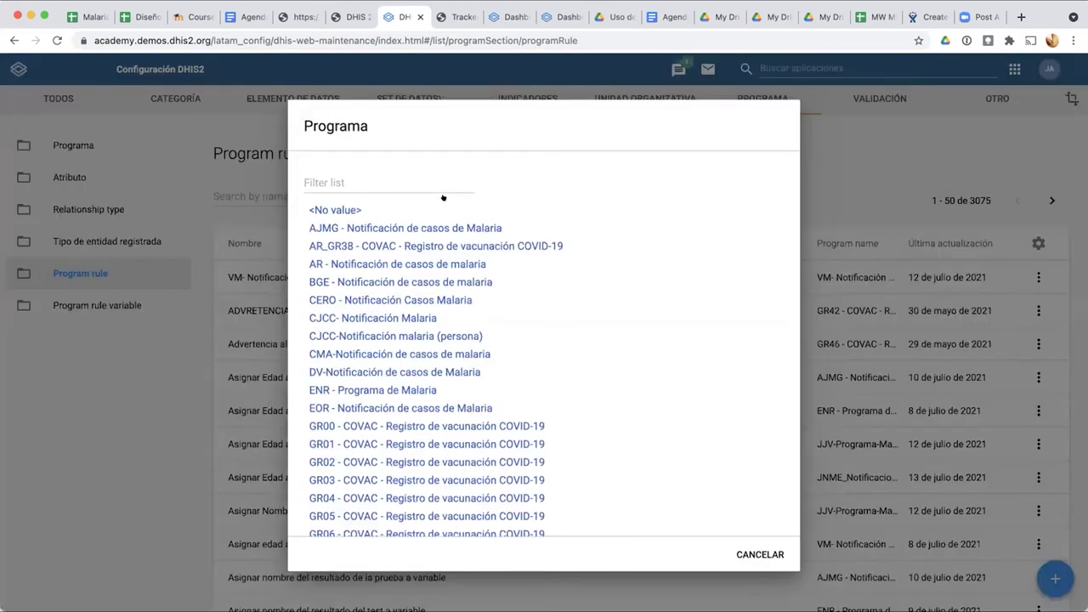
left_click(422, 184)
type("JN")
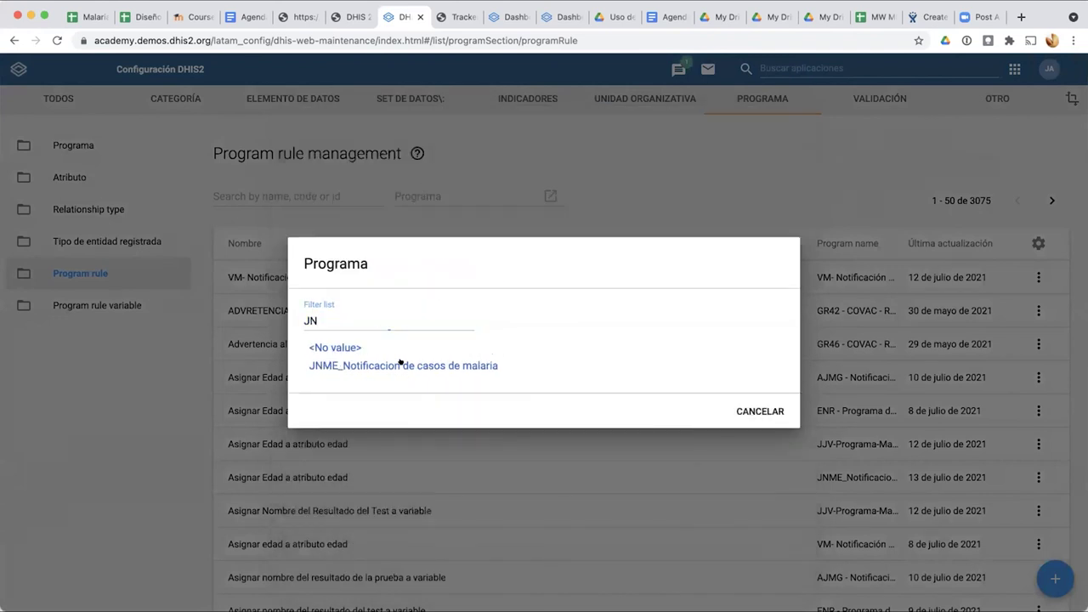
left_click(401, 363)
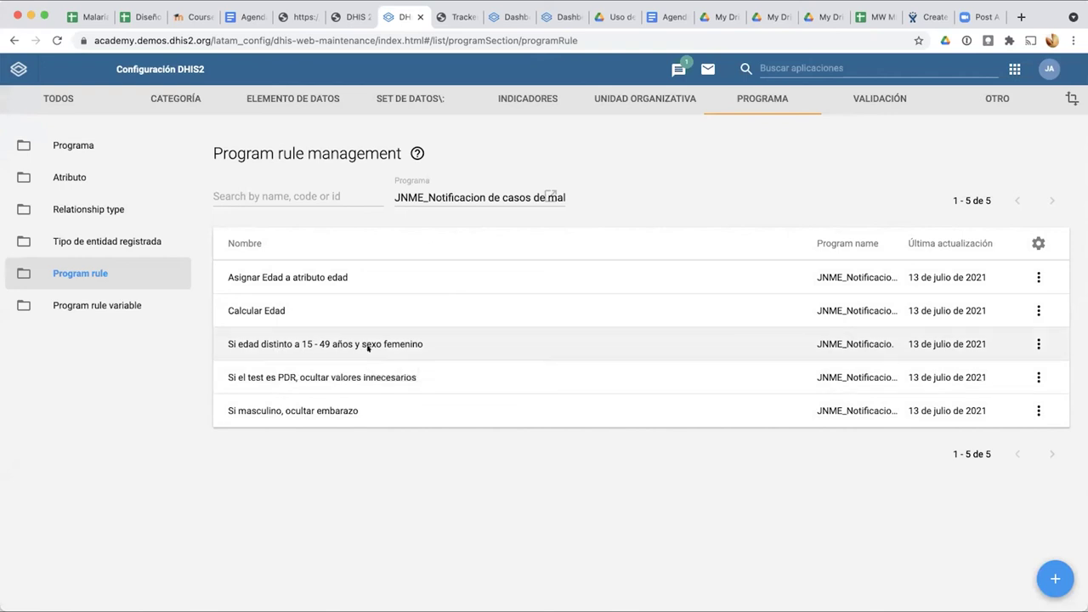
left_click(368, 348)
Step: Open the rule's expression step, show Variables, and place the caret before A{Edad} in Condición
left_click(509, 250)
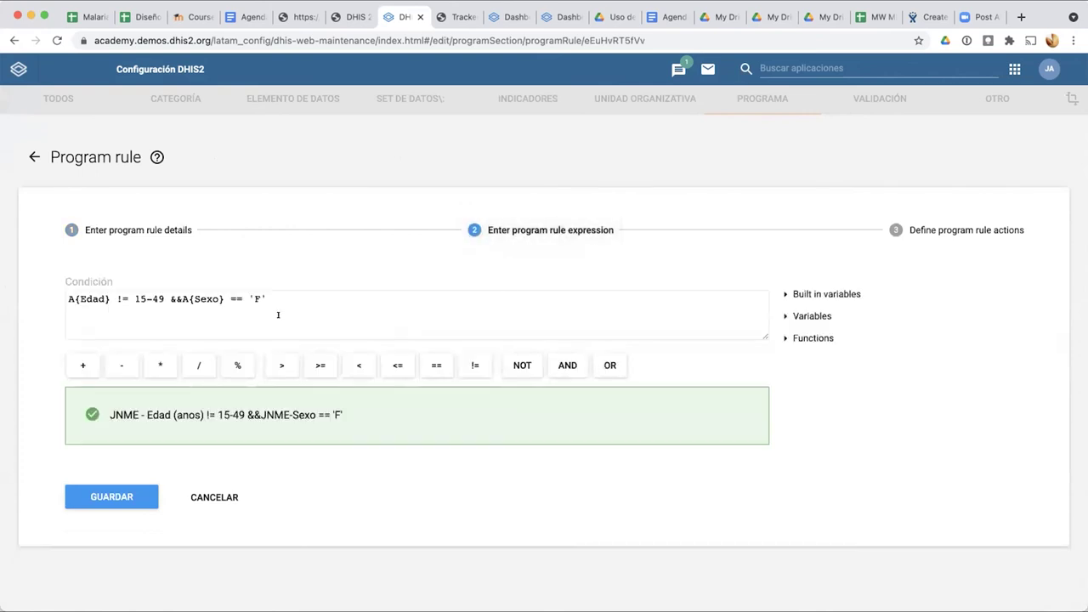
left_click(181, 298)
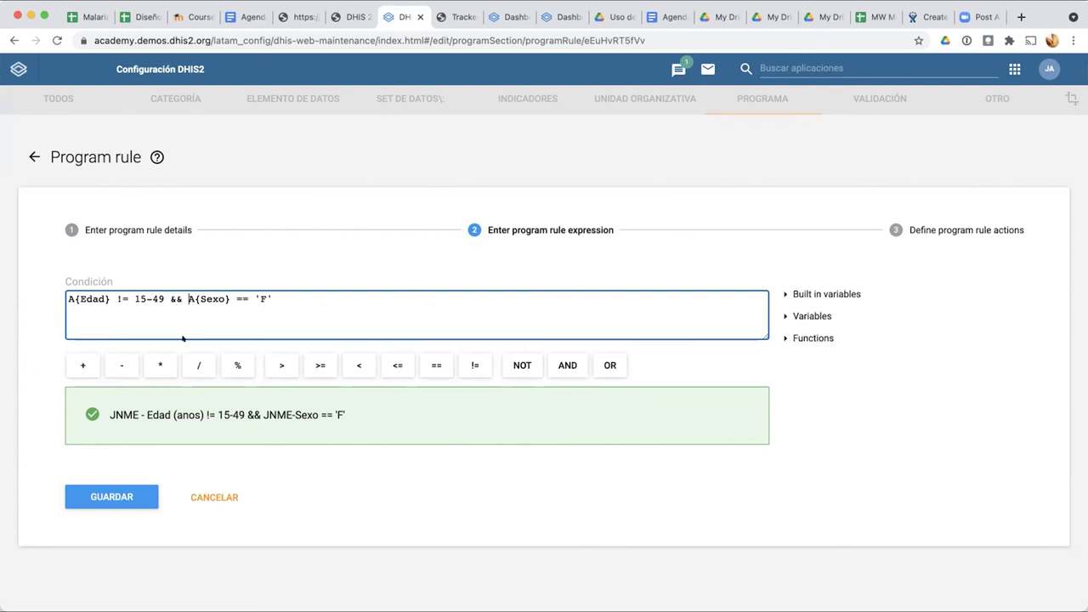
scroll(153, 308, "up", 2)
scroll(151, 304, "up", 2)
scroll(140, 293, "down", 4)
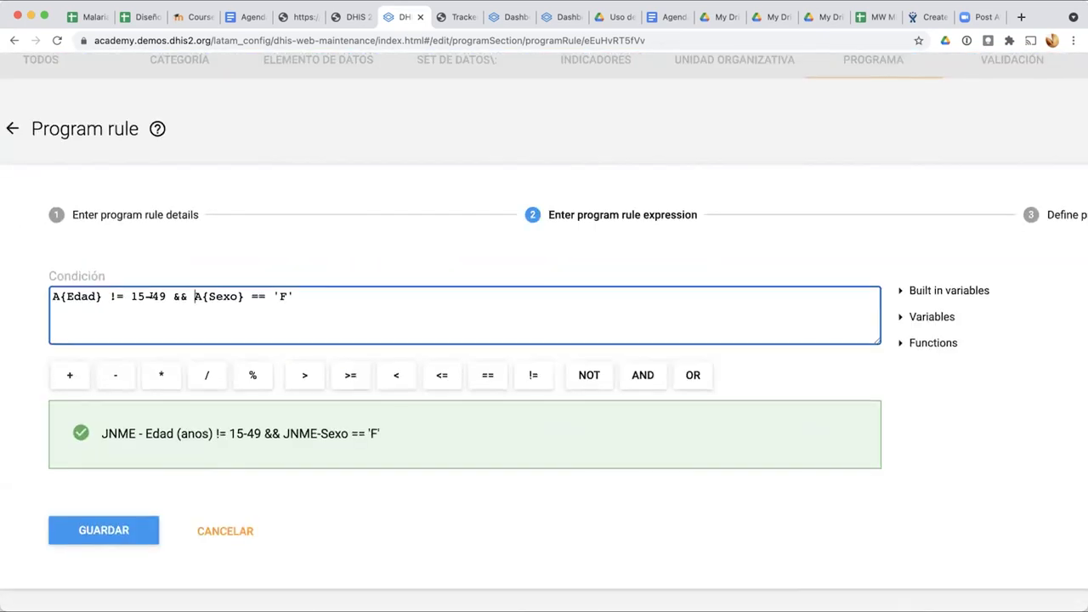
left_click_drag(130, 295, 165, 295)
left_click(182, 326)
key("ctrl+minus")
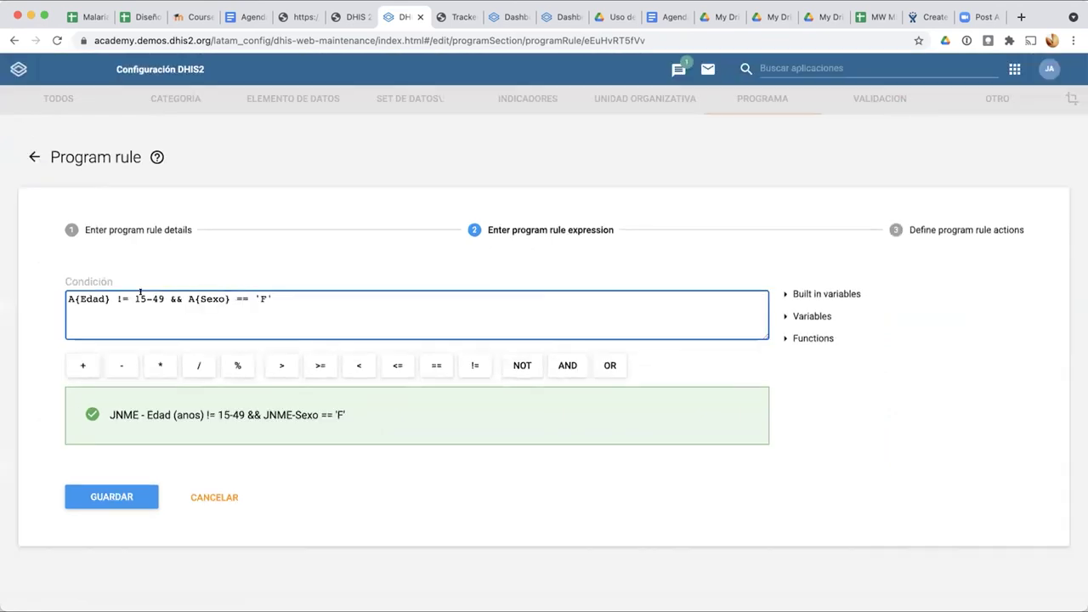
left_click(777, 316)
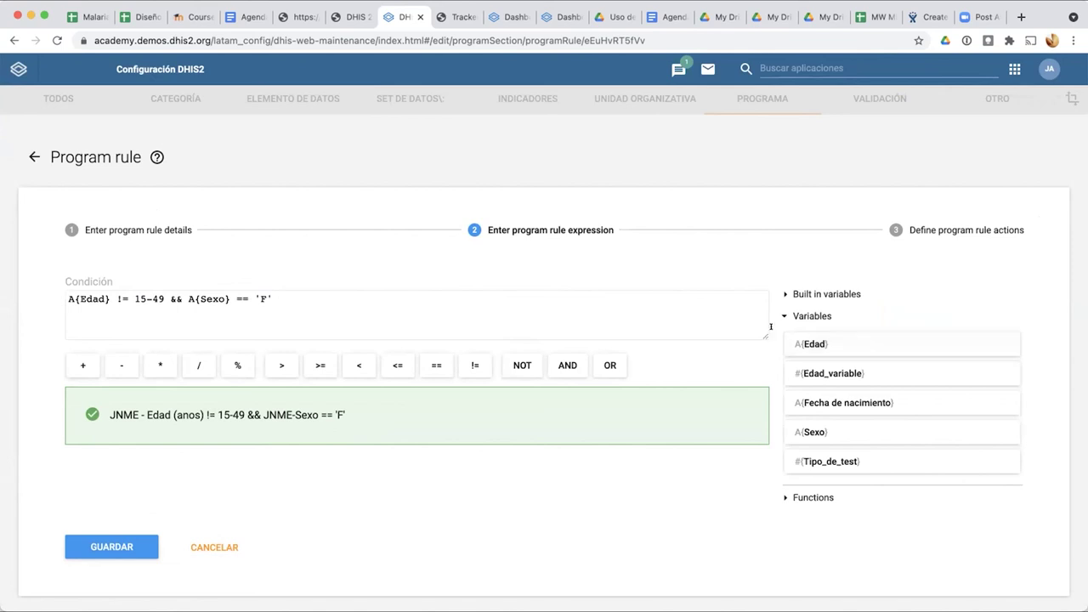
left_click(66, 299)
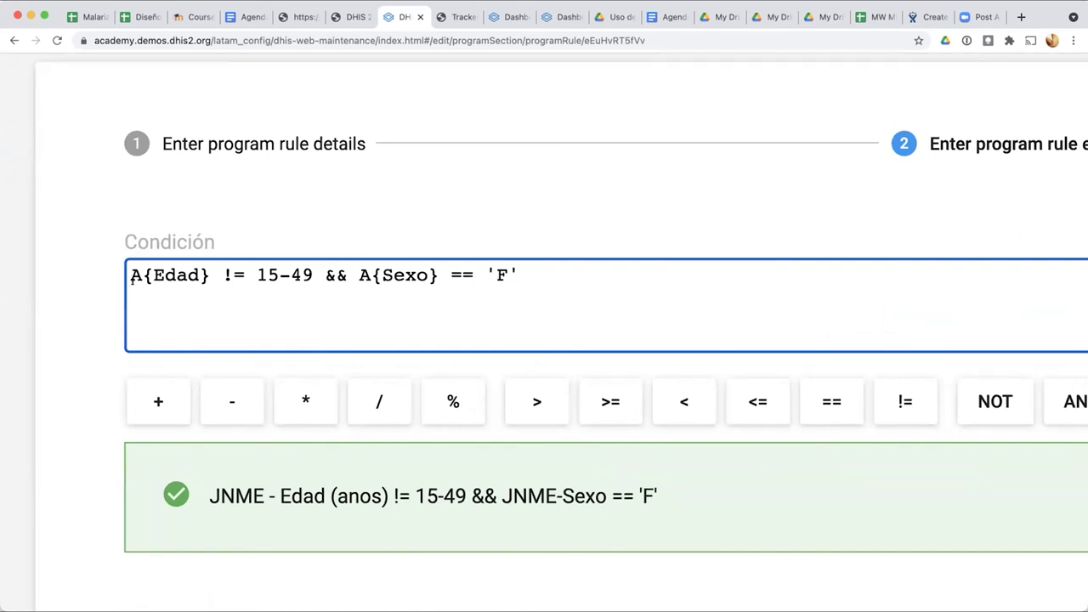
Step: Prefix '(' and rewrite the first test as A{Edad}<15 followed by ||
type("(")
key("Right")
key("Right")
key("Right")
key("Right")
key("Right")
key("Right")
key("Right")
key("Right")
key("Right")
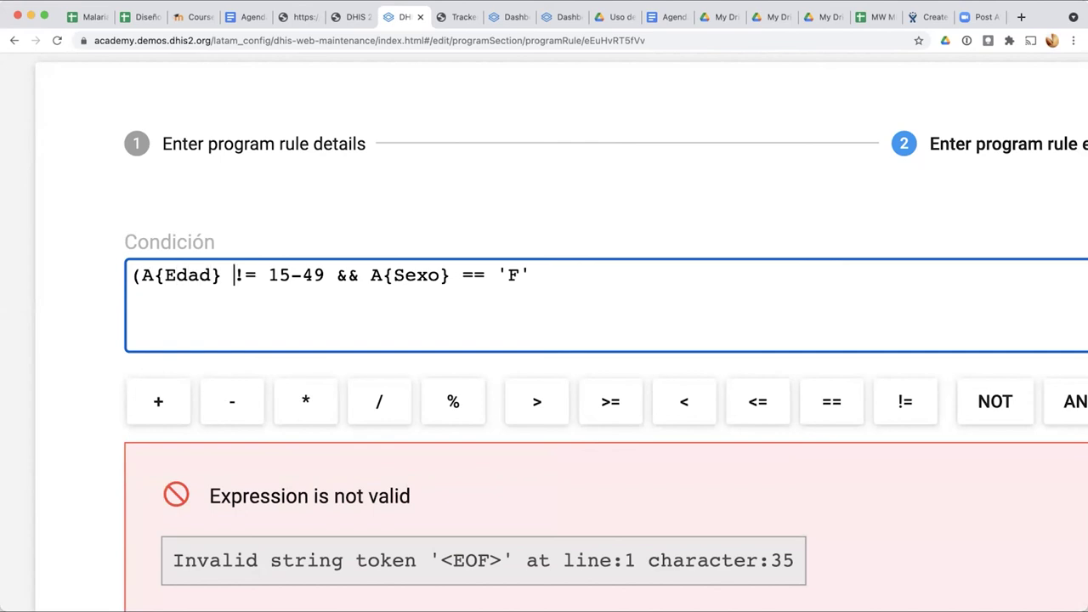
key("Right")
key("BackSpace")
key("BackSpace")
type("<")
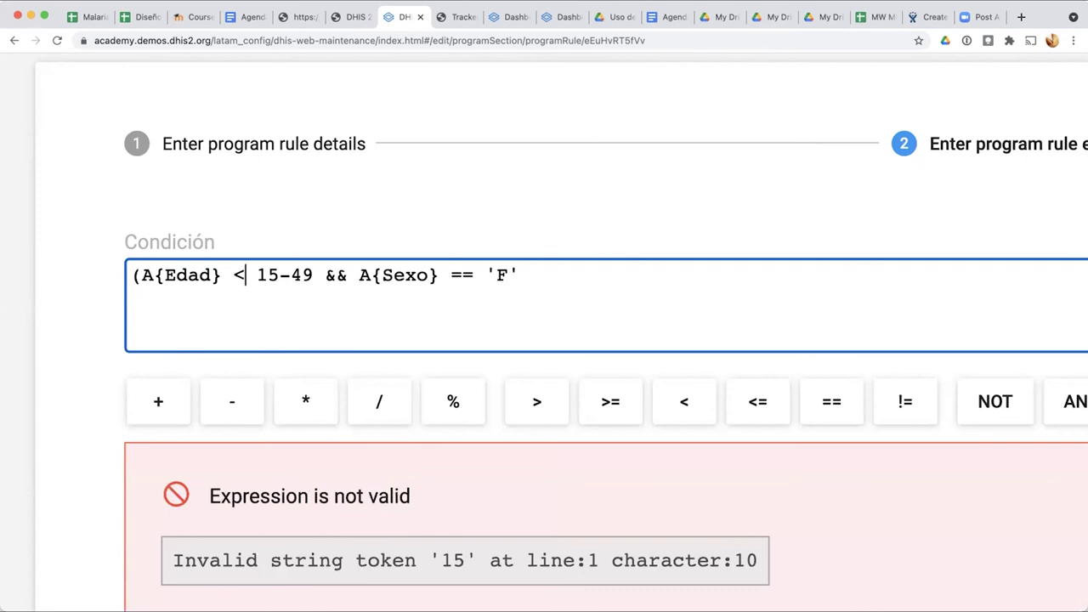
key("Right")
key("BackSpace")
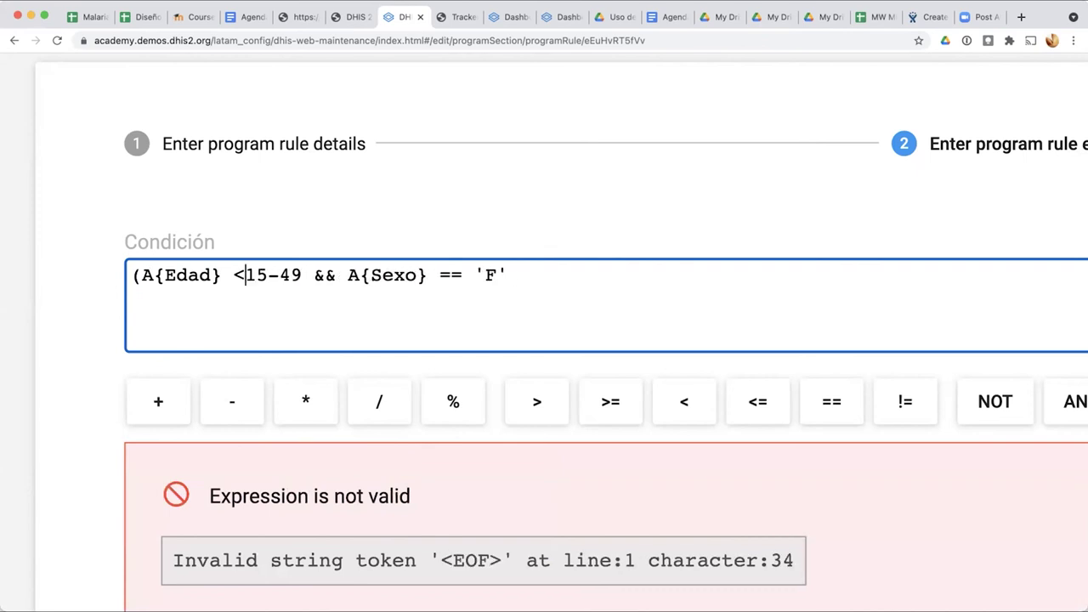
key("Left")
key("BackSpace")
key("Right")
key("Right")
key("Right")
type("||")
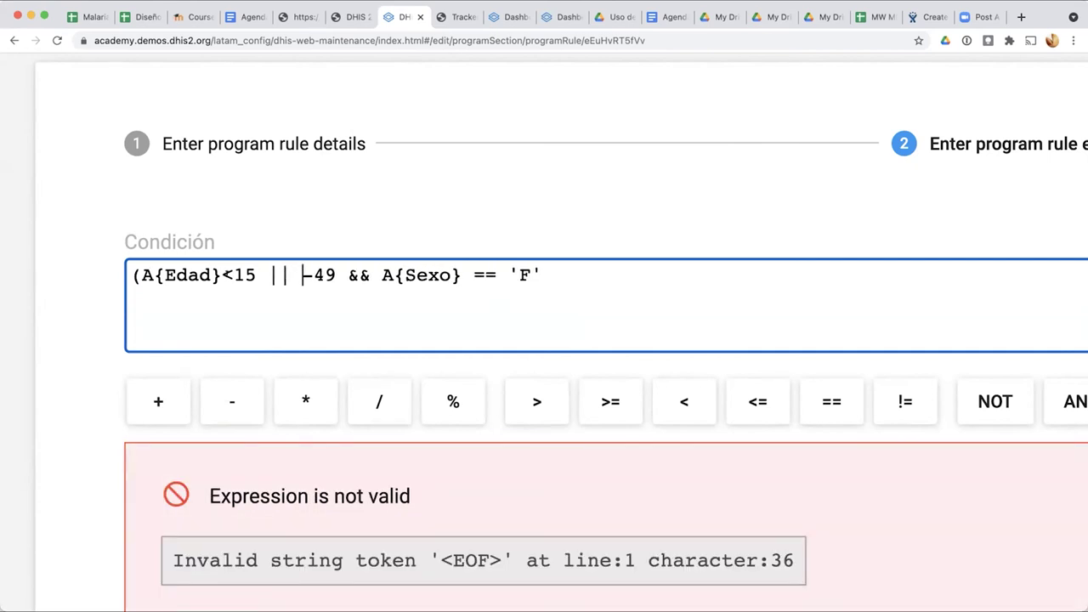
Step: Paste A{Edad}< over the stray minus and make the second test >=50
left_click_drag(233, 275, 139, 272)
key("ctrl+c")
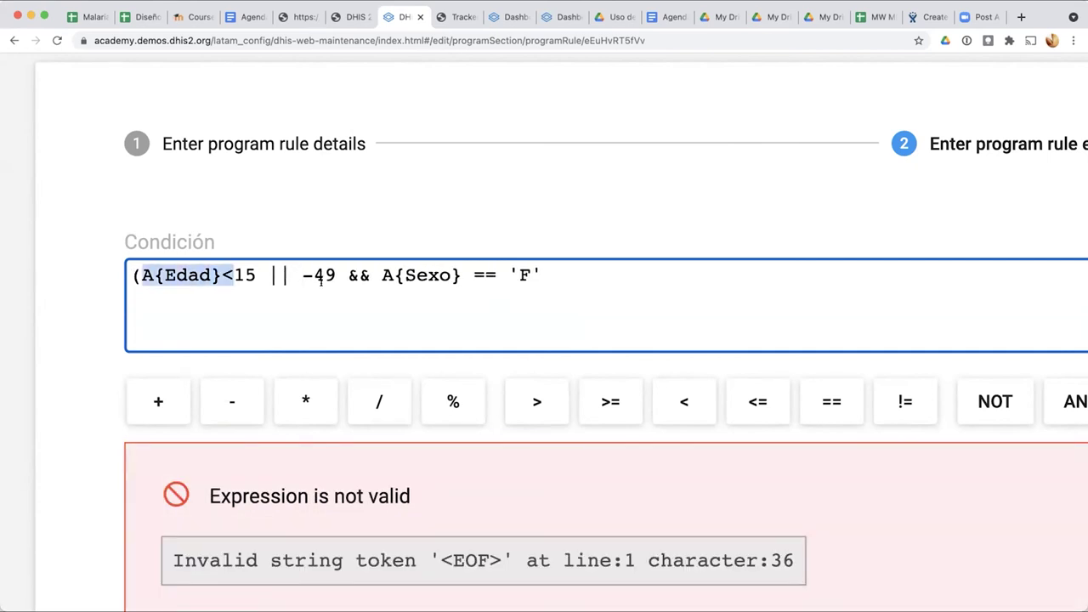
left_click_drag(310, 274, 288, 272)
key("ctrl+v")
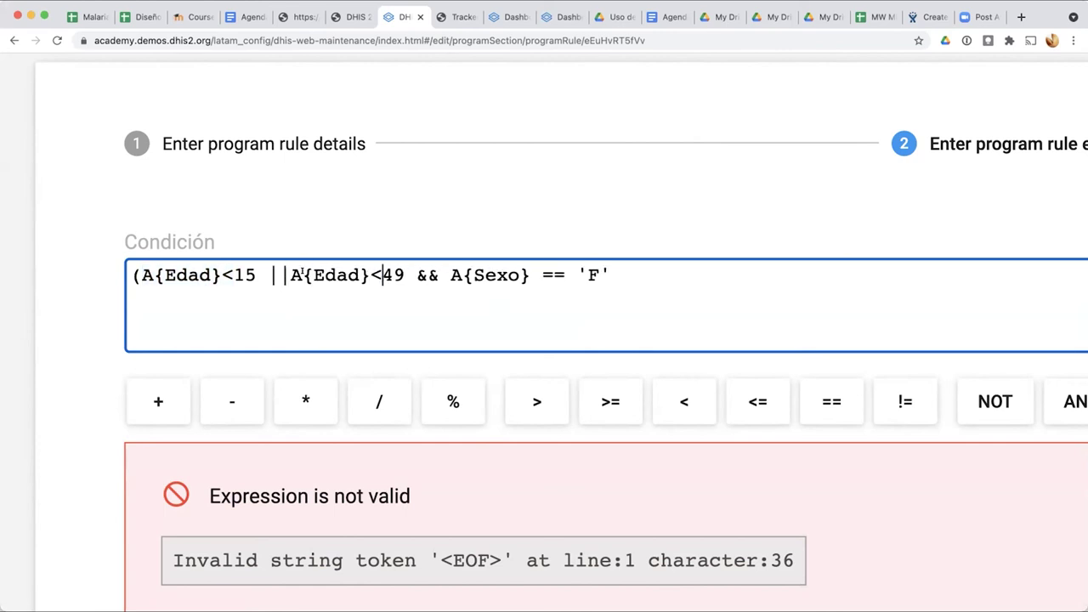
left_click(291, 273)
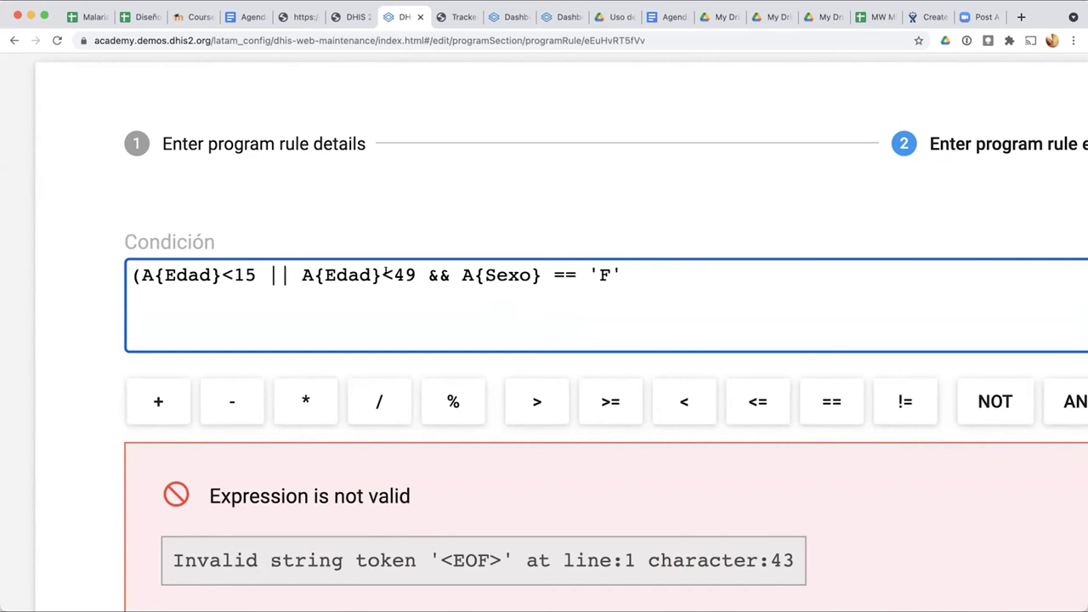
left_click(392, 273)
key("BackSpace")
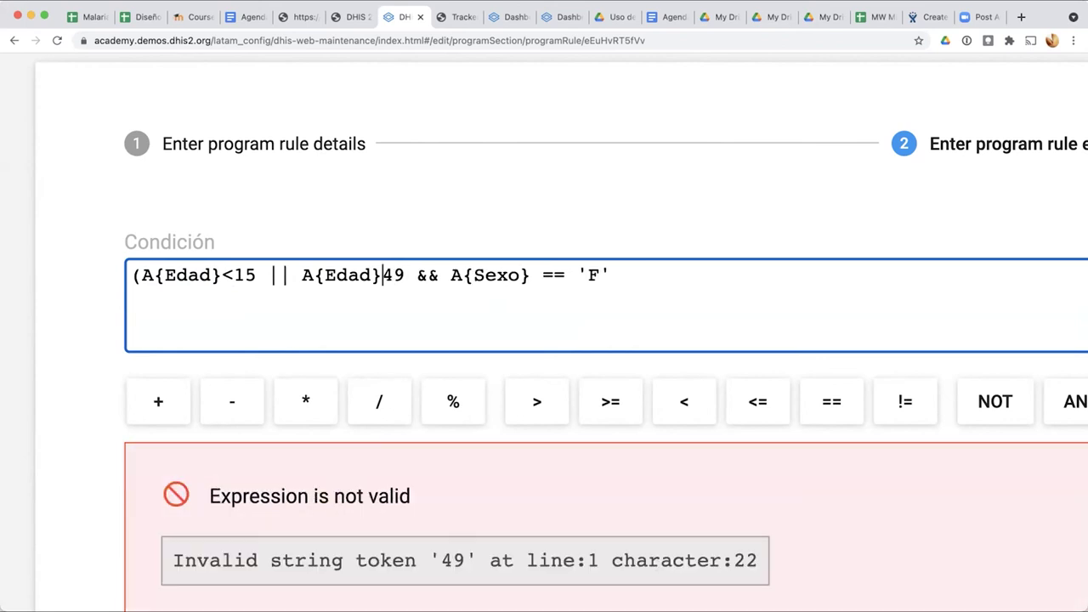
type(">")
key("Right")
key("Right")
key("Left")
key("Left")
type("=")
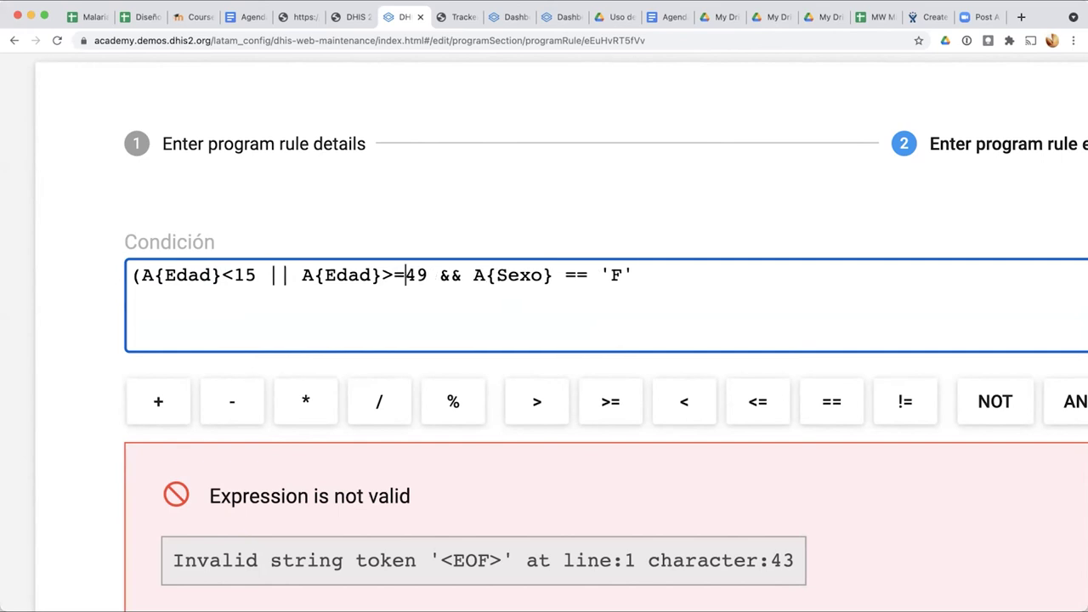
key("Right")
key("Right")
key("BackSpace")
key("BackSpace")
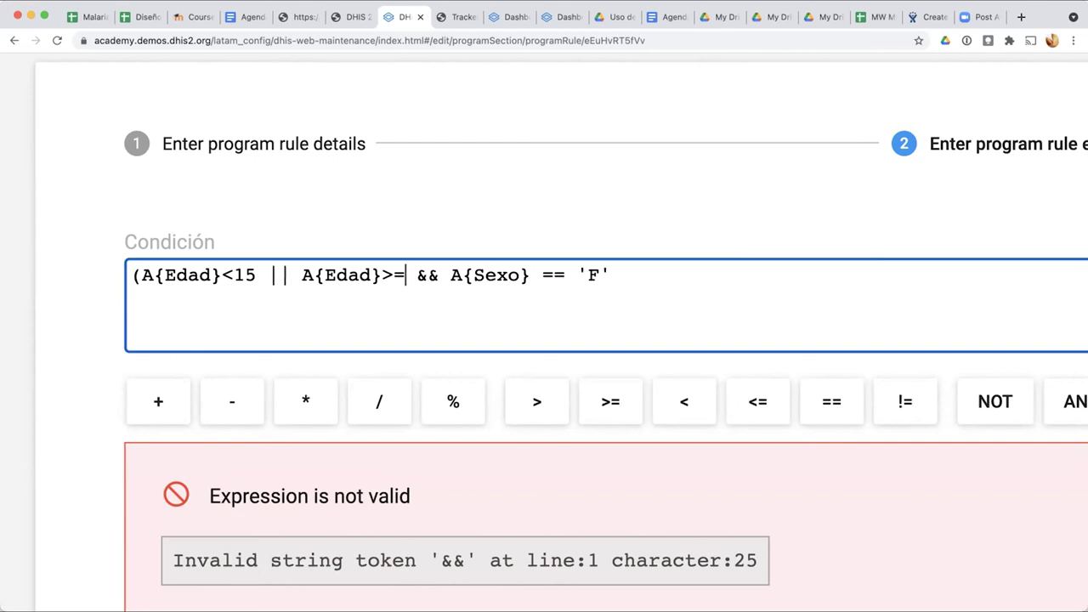
type("50")
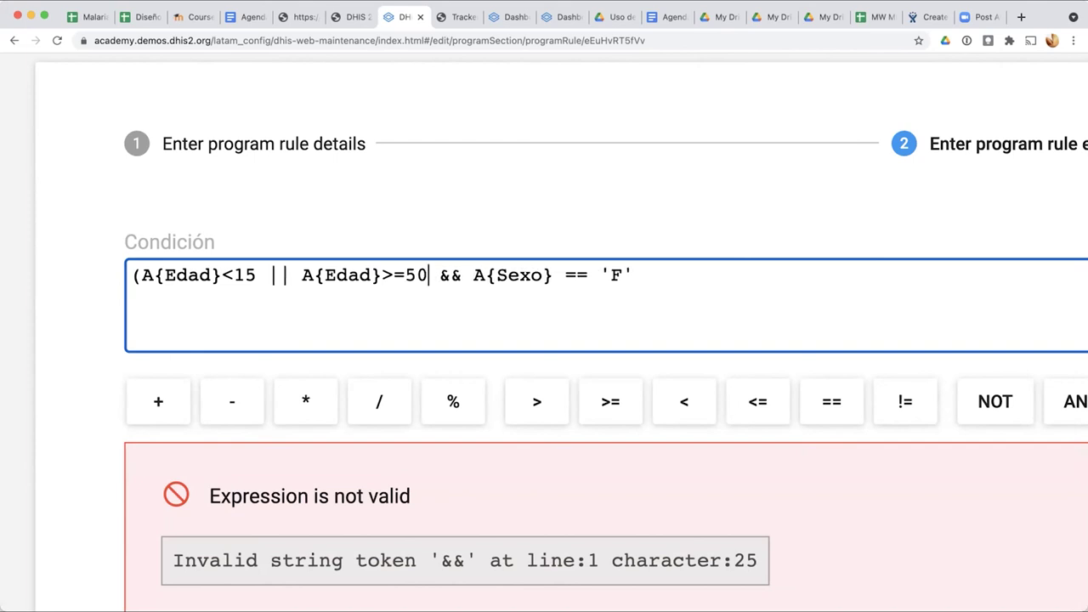
Step: Add spaces around the comparisons and close the age group with ')'
left_click(229, 270)
key("Left")
key("Right")
key("Right")
key("Right")
key("Right")
key("Right")
key("Right")
key("Right")
key("Right")
key("Right")
key("Right")
key("Right")
key("Right")
key("Right")
key("Right")
key("Right")
key("Right")
key("Right")
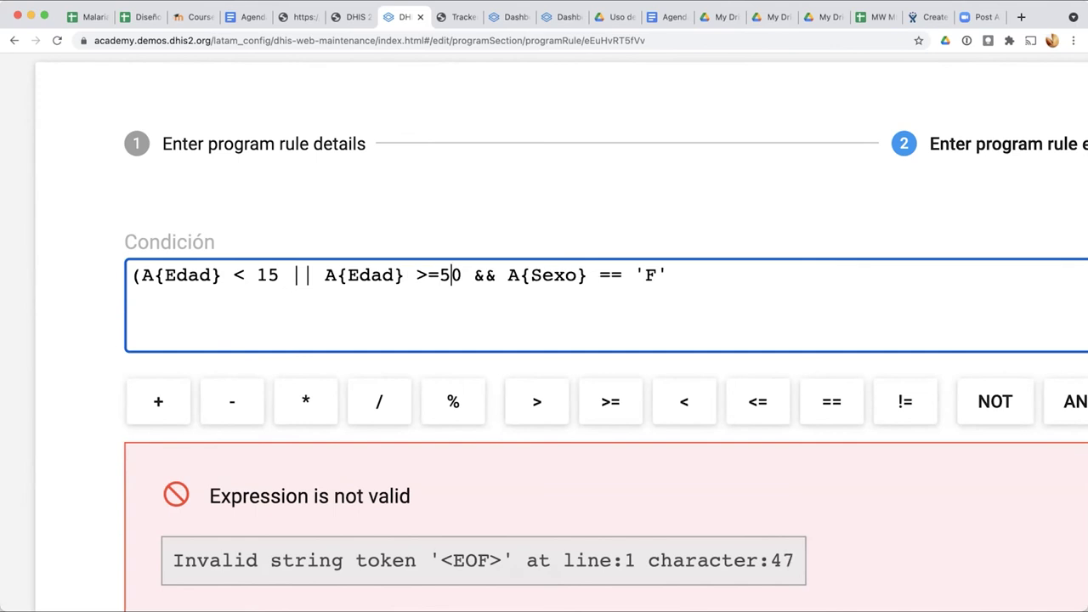
key("Left")
key("Right")
key("Right")
type(")")
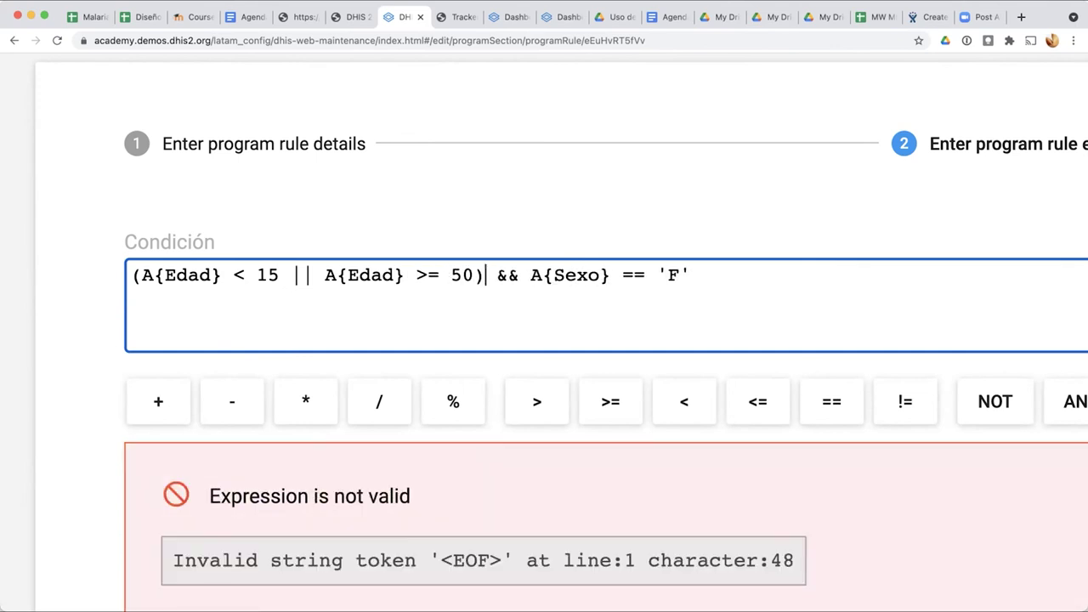
Step: Change the upper bound from >=50 to > 49
left_click(132, 275)
left_click_drag(131, 274, 477, 275)
left_click(480, 274)
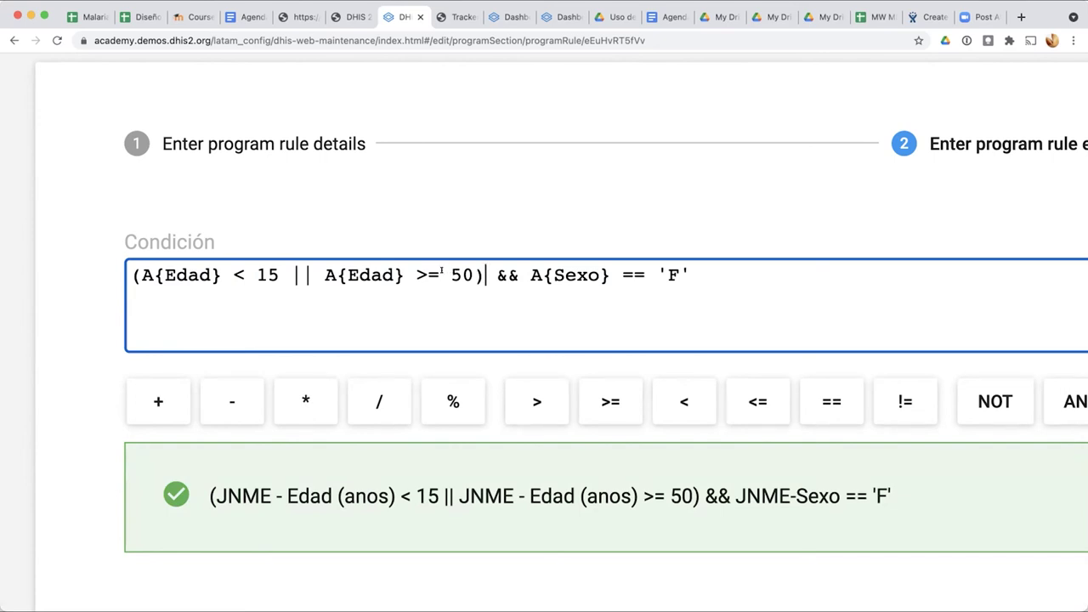
key("Left")
key("Left")
key("Left")
key("Left")
key("BackSpace")
key("Right")
type("49")
key("Delete")
key("Delete")
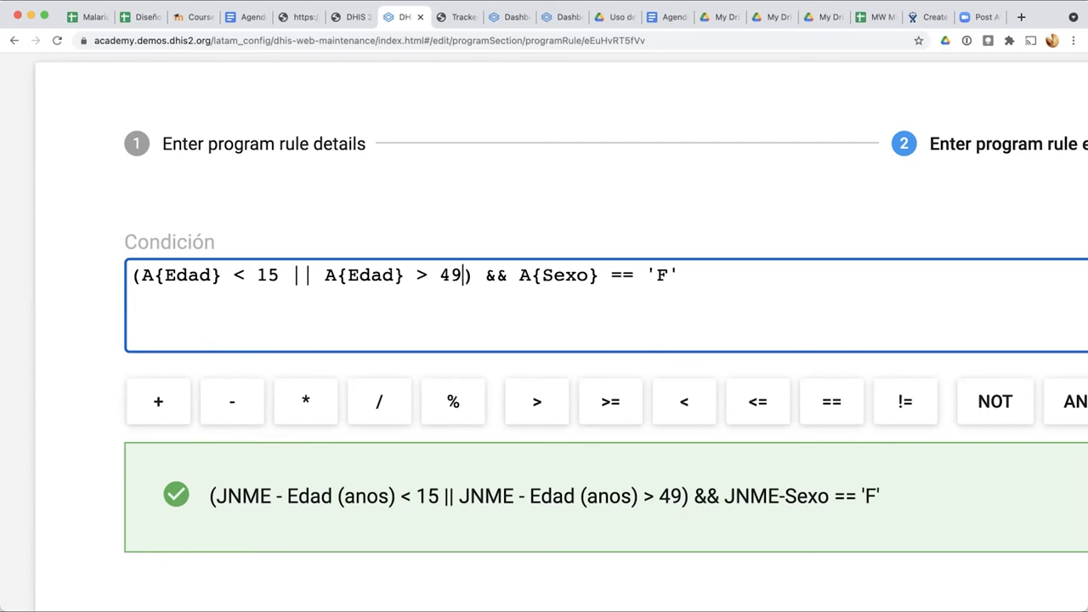
Step: Replace '> 49' with '>= 50' in the condition
left_click(429, 279)
key("BackSpace")
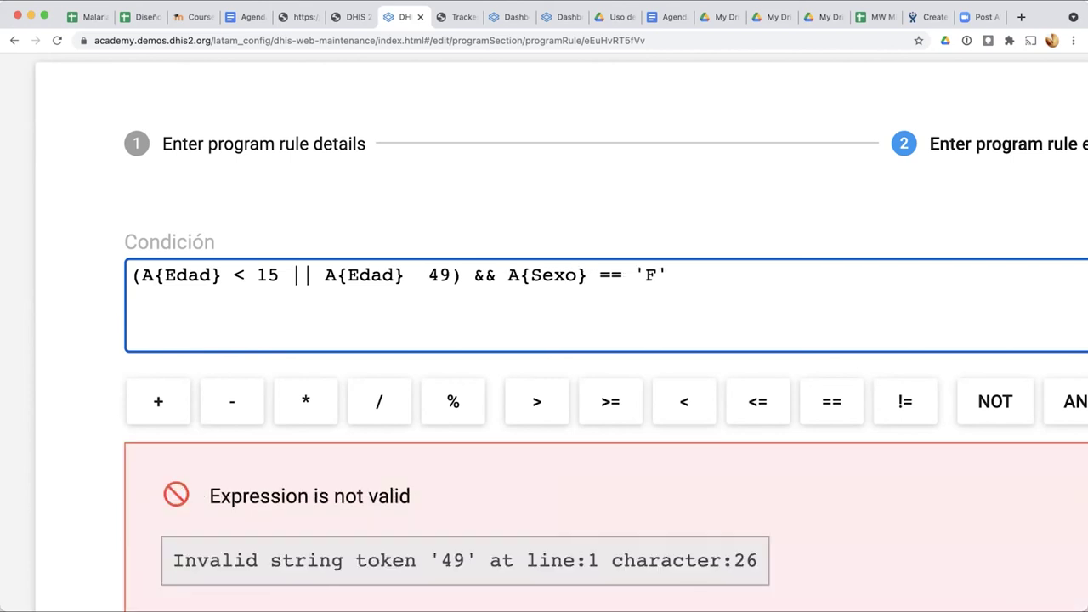
type(">=")
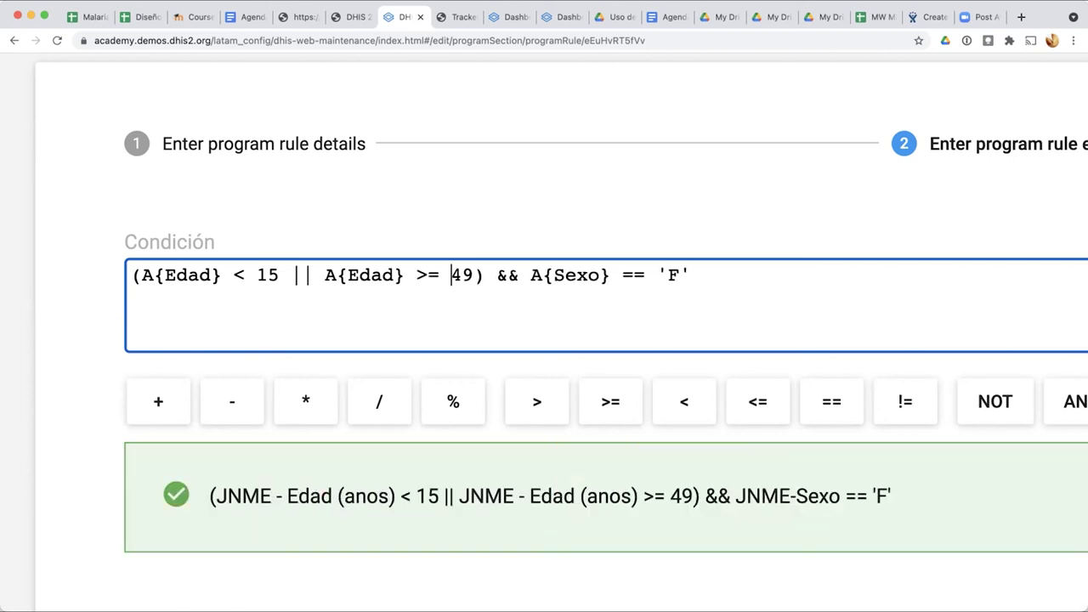
key("Delete")
key("Delete")
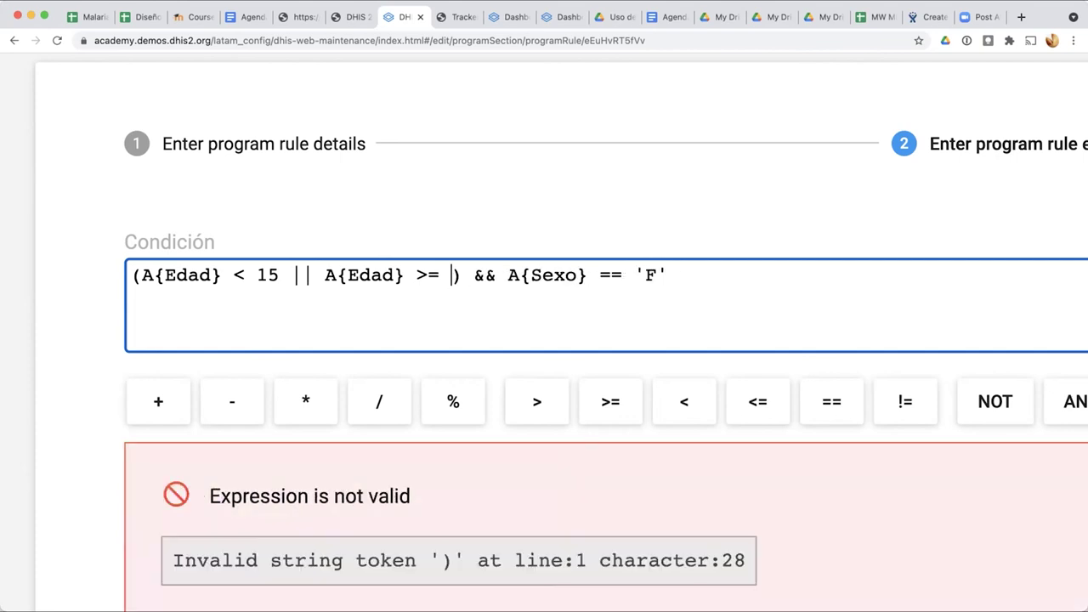
type("50")
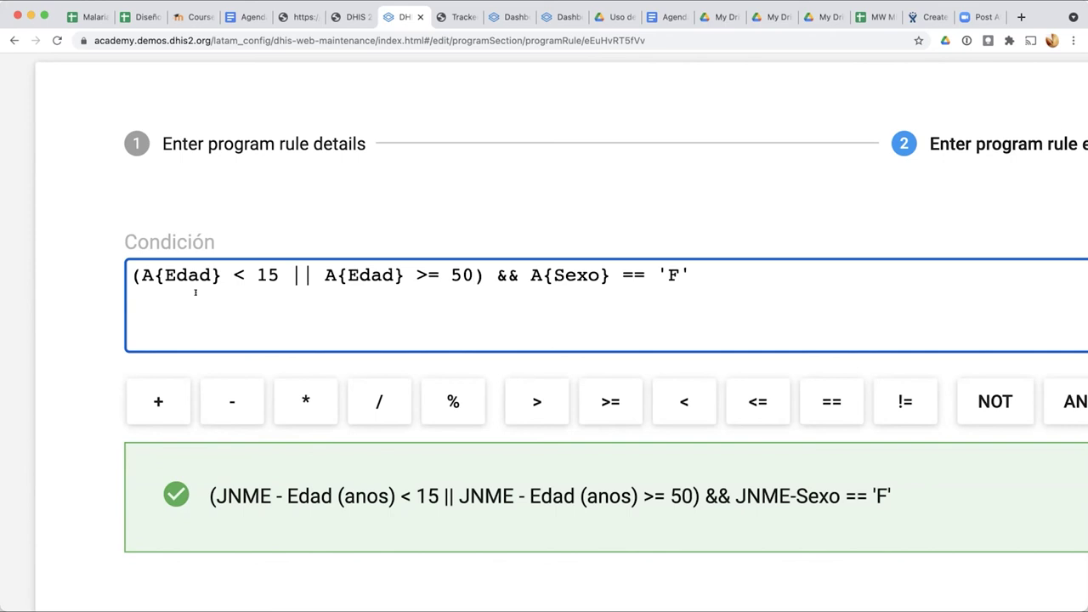
Step: Check the && operator and the == 'F' sex comparison in the expression
left_click(520, 275)
left_click_drag(496, 270, 525, 264)
left_click(689, 268)
key("super+0")
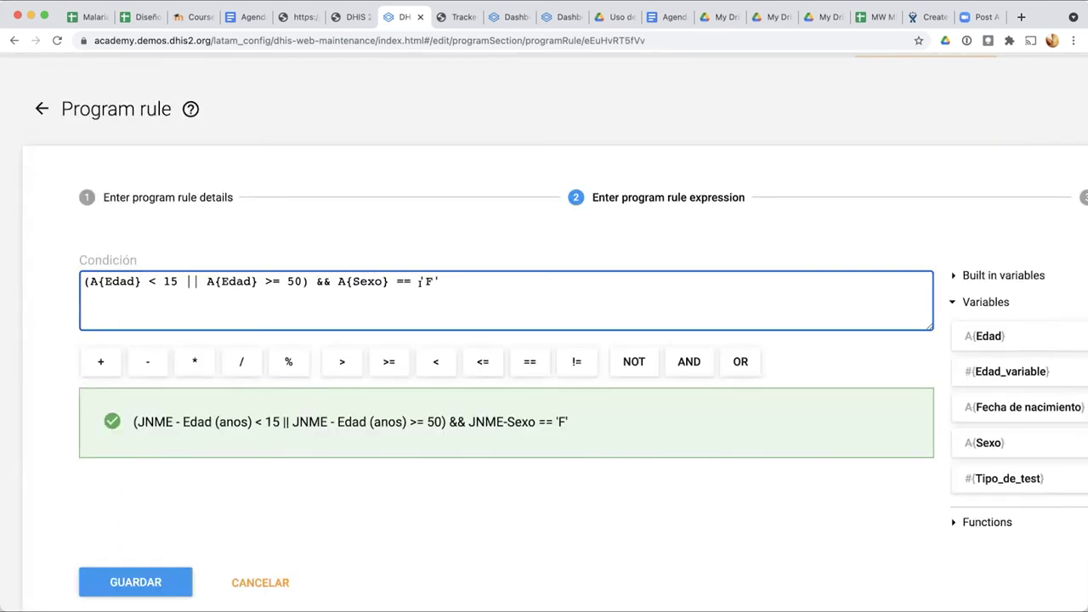
scroll(367, 274, "up", 5)
left_click(383, 272)
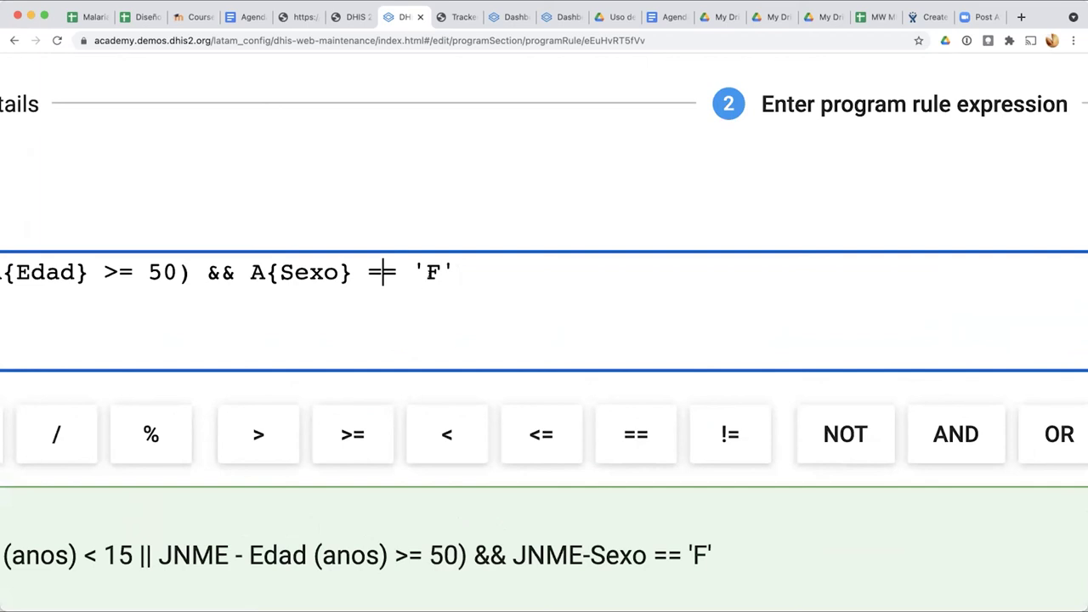
left_click_drag(410, 269, 471, 265)
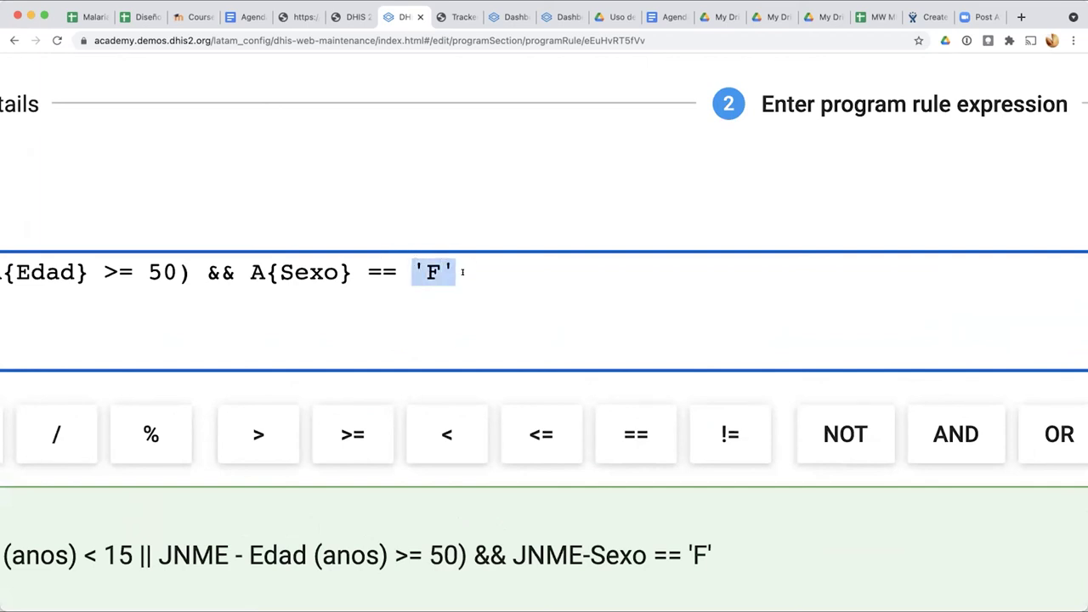
scroll(471, 265, "down", 5)
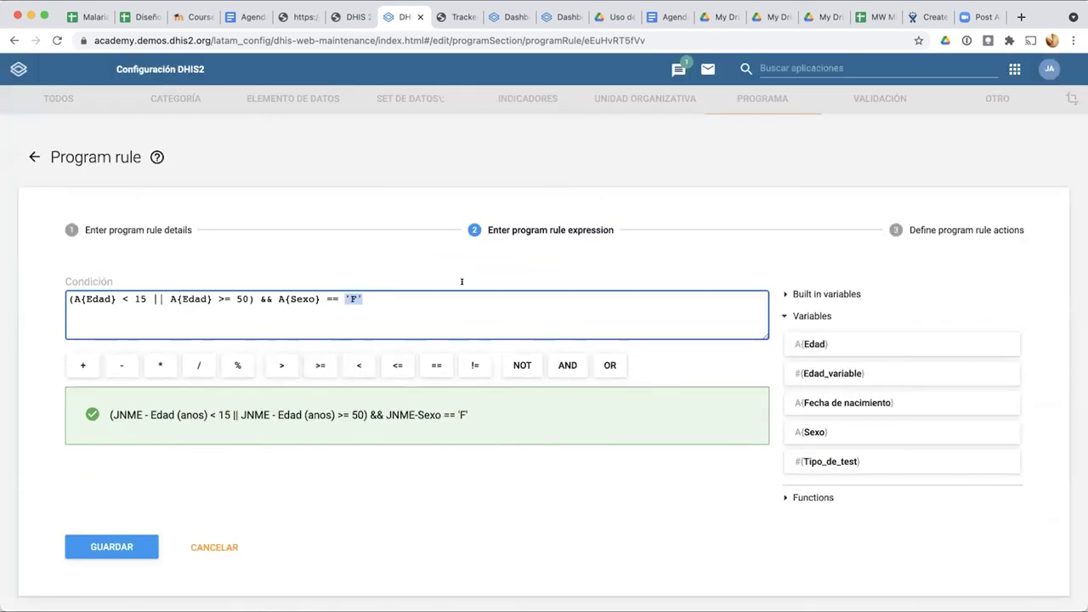
left_click(440, 293)
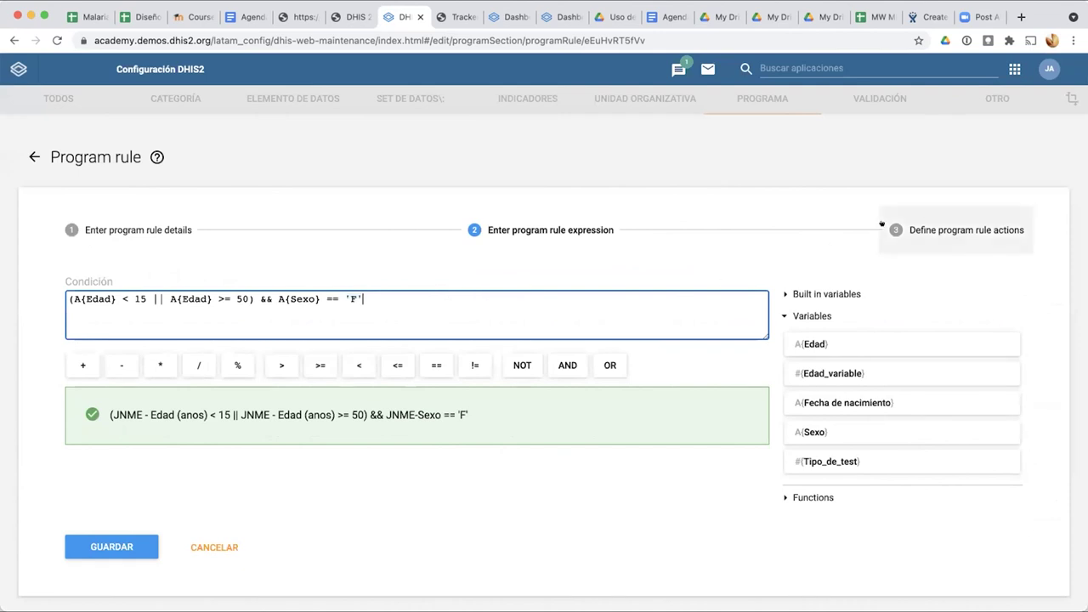
Step: Go to the 'Define program rule actions' step, revisit the condition expression, then return to the actions
left_click(936, 231)
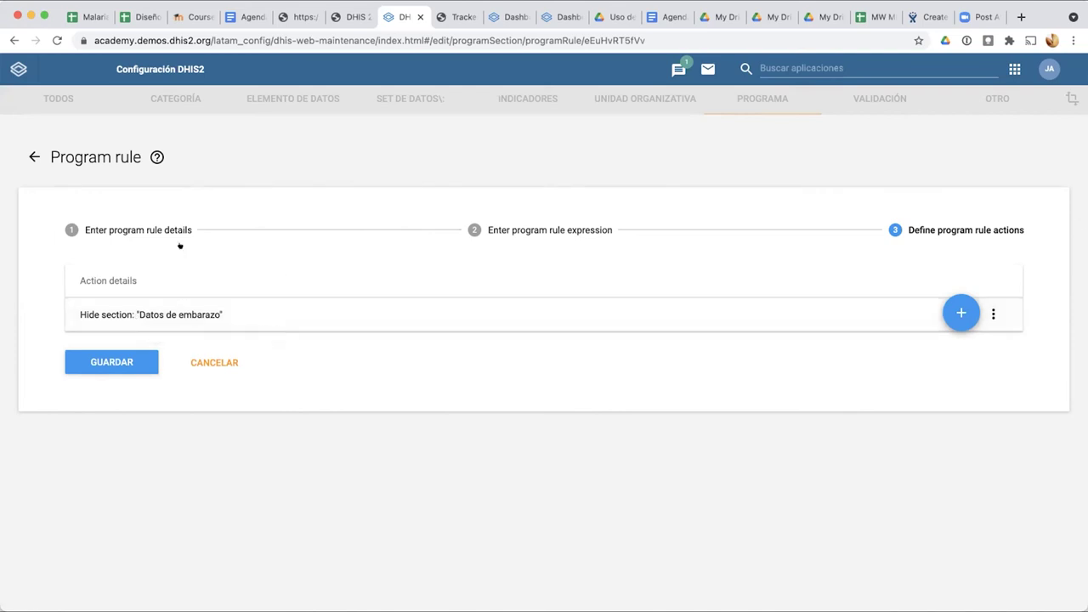
left_click(496, 226)
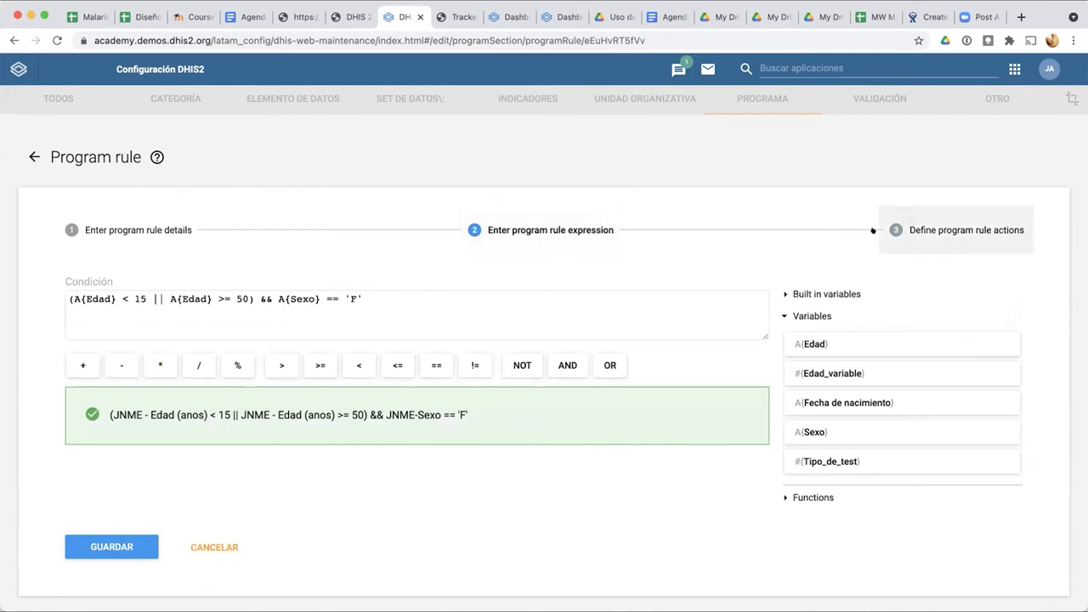
left_click(909, 229)
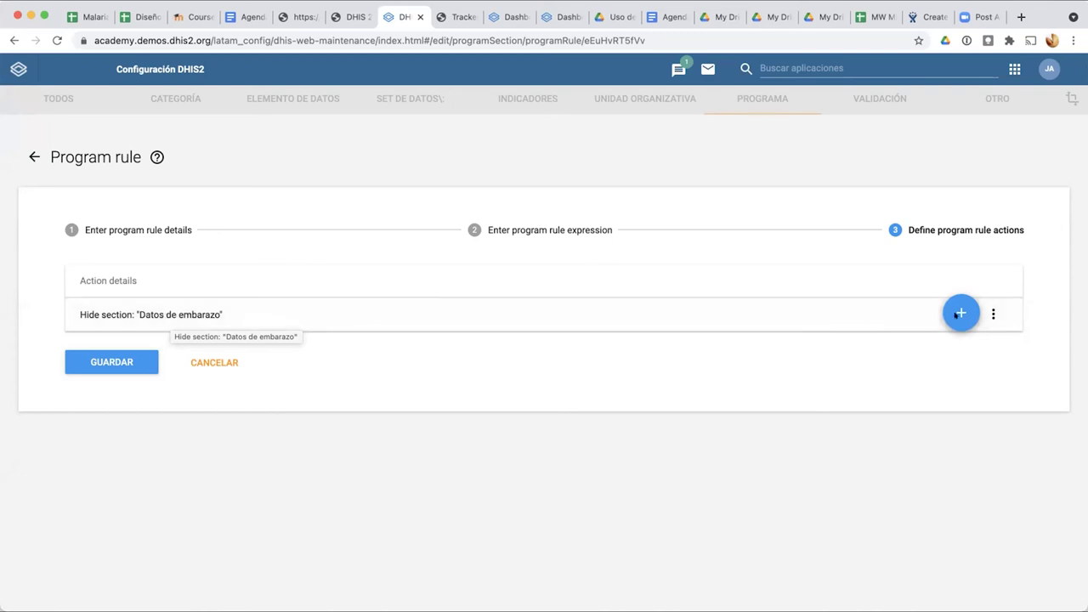
Step: Add a Hide field action for the JNME-Embarazo data element
left_click(961, 313)
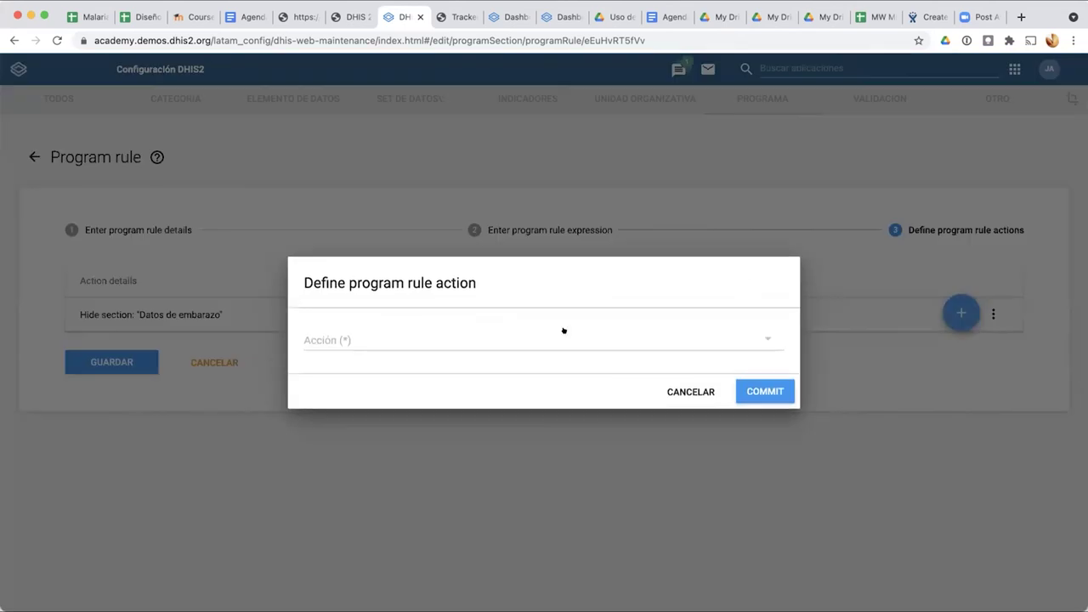
left_click(380, 333)
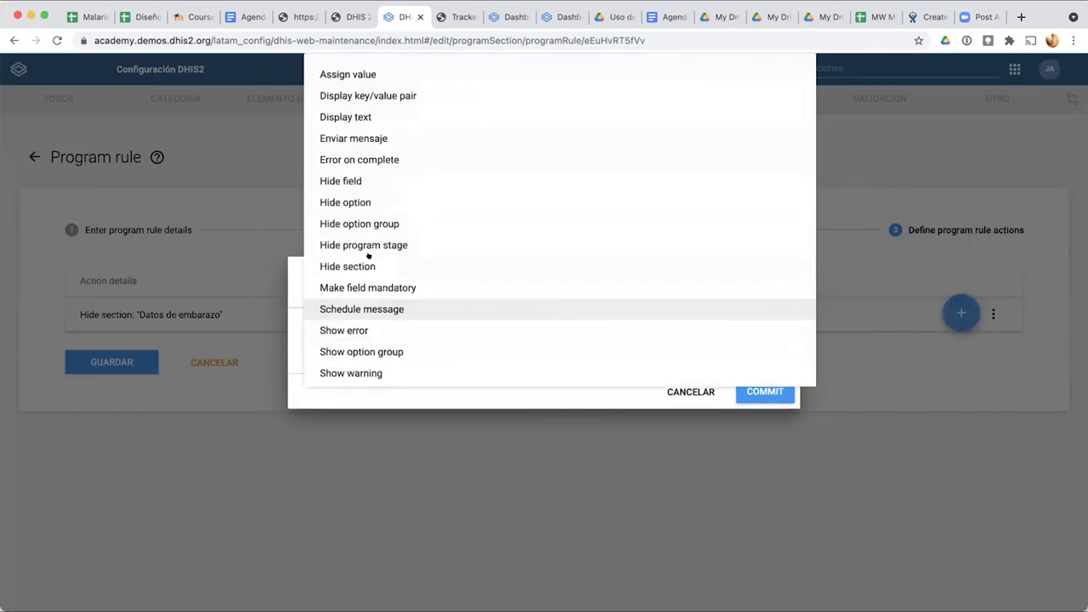
left_click(350, 180)
left_click(371, 315)
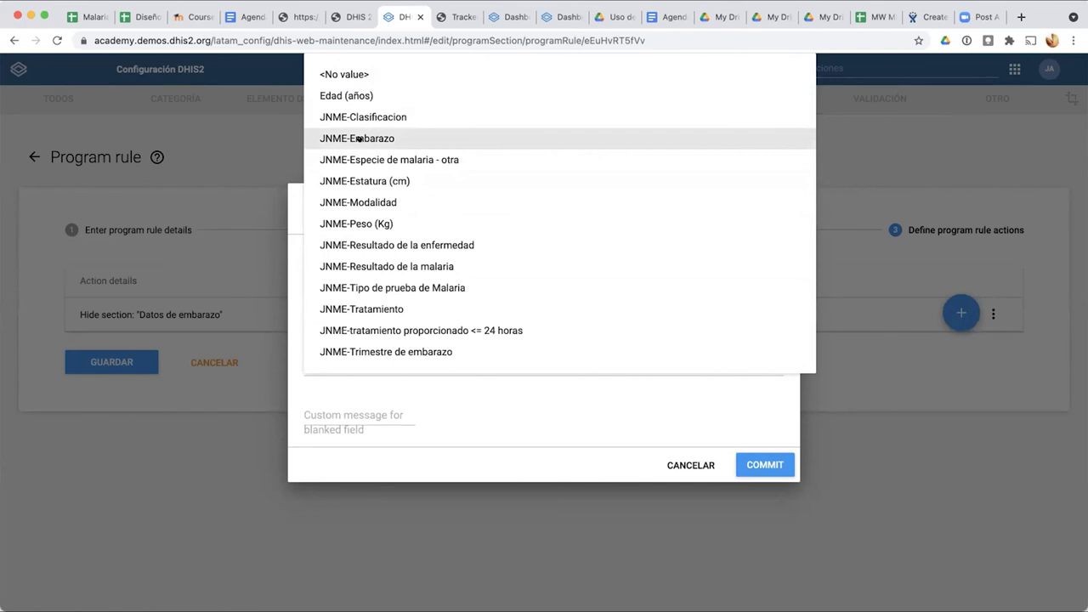
left_click(359, 139)
left_click(752, 465)
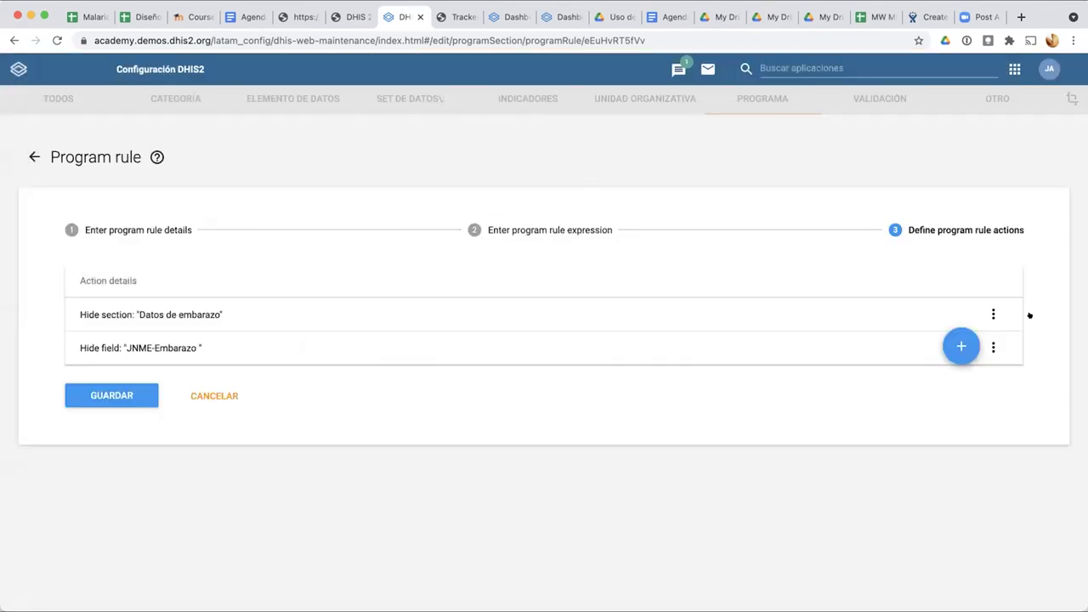
Step: Add another Hide field action for JNME-Trimestre de embarazo and commit it
left_click(964, 343)
left_click(481, 340)
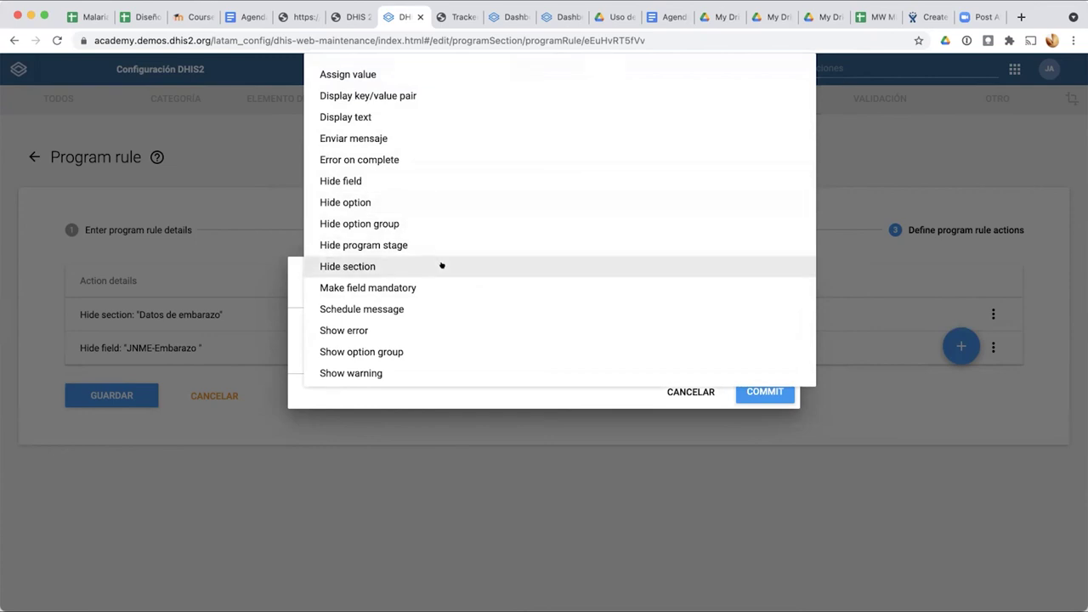
scroll(441, 265, "down", 1)
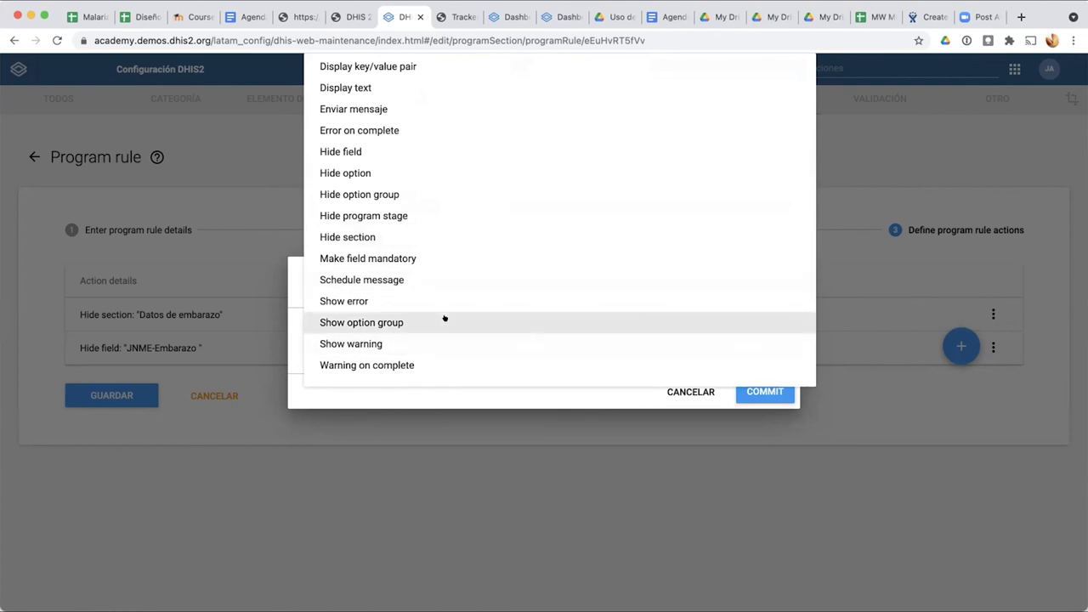
scroll(444, 318, "up", 1)
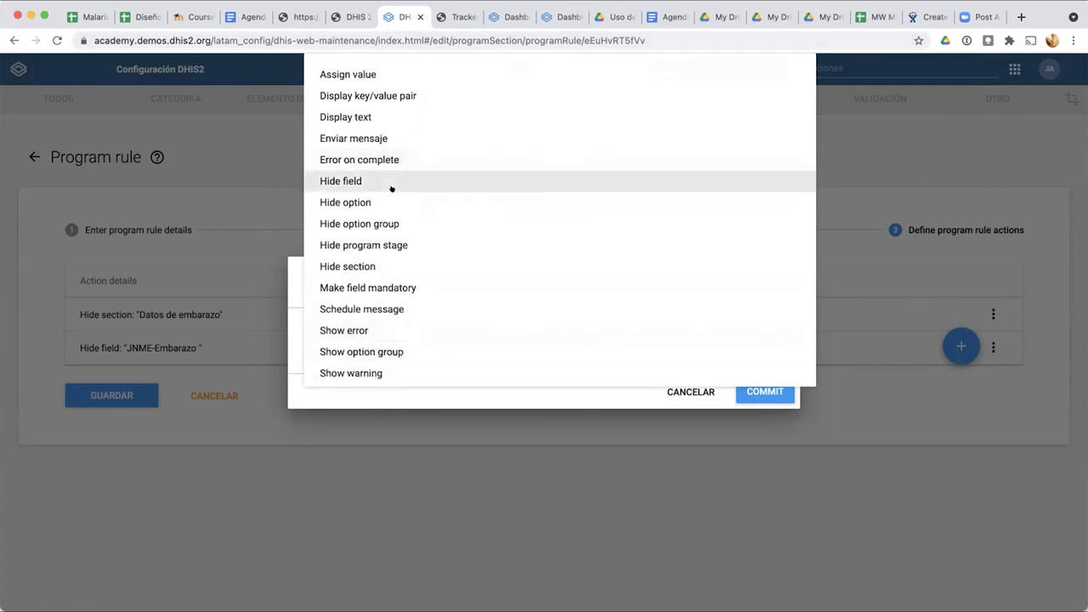
left_click(390, 185)
left_click(374, 320)
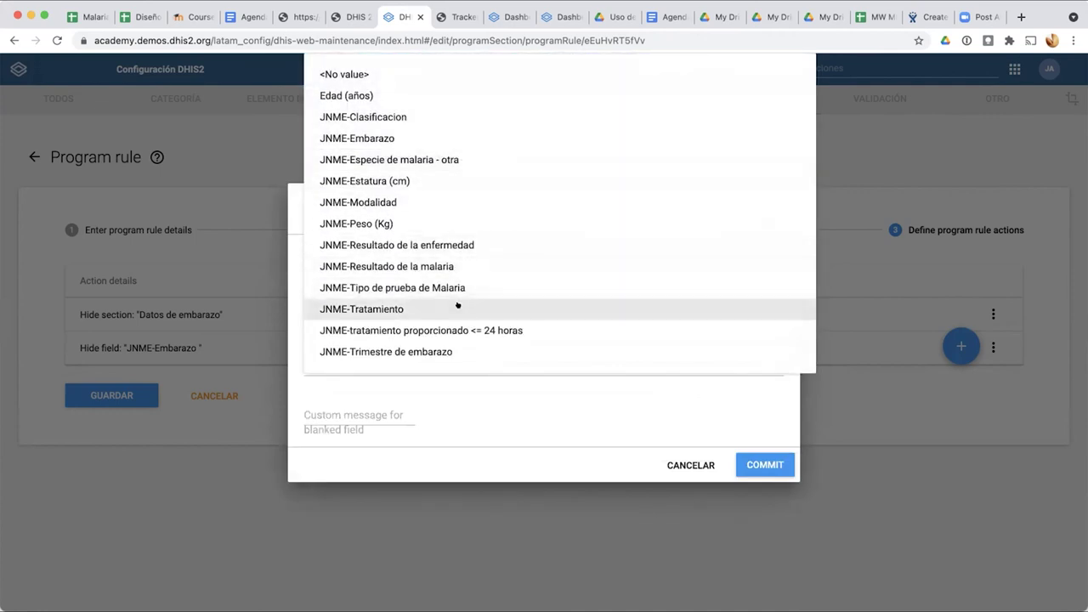
left_click(445, 351)
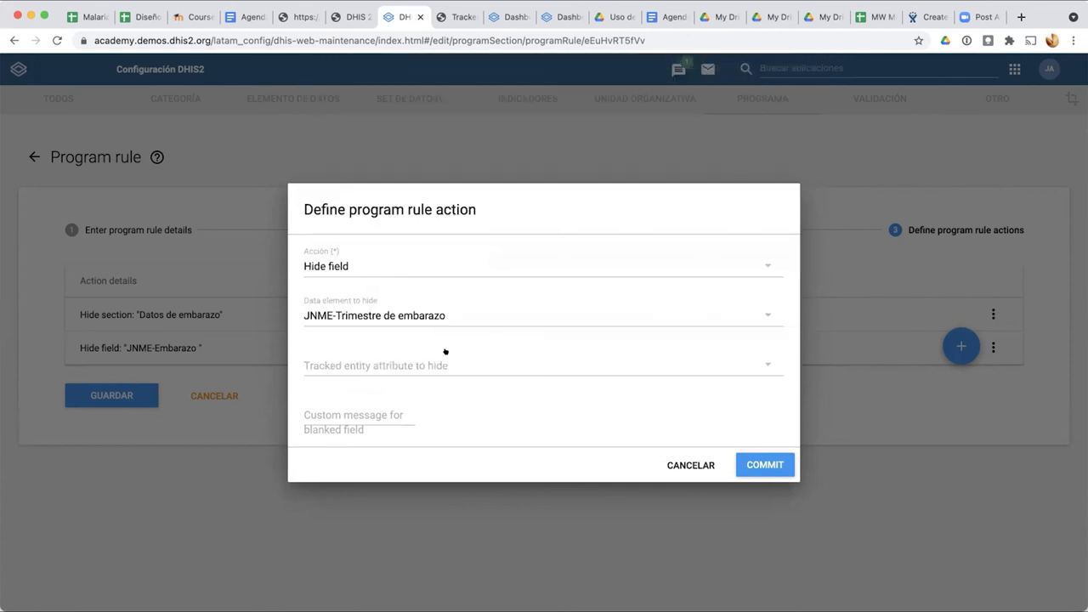
left_click(763, 464)
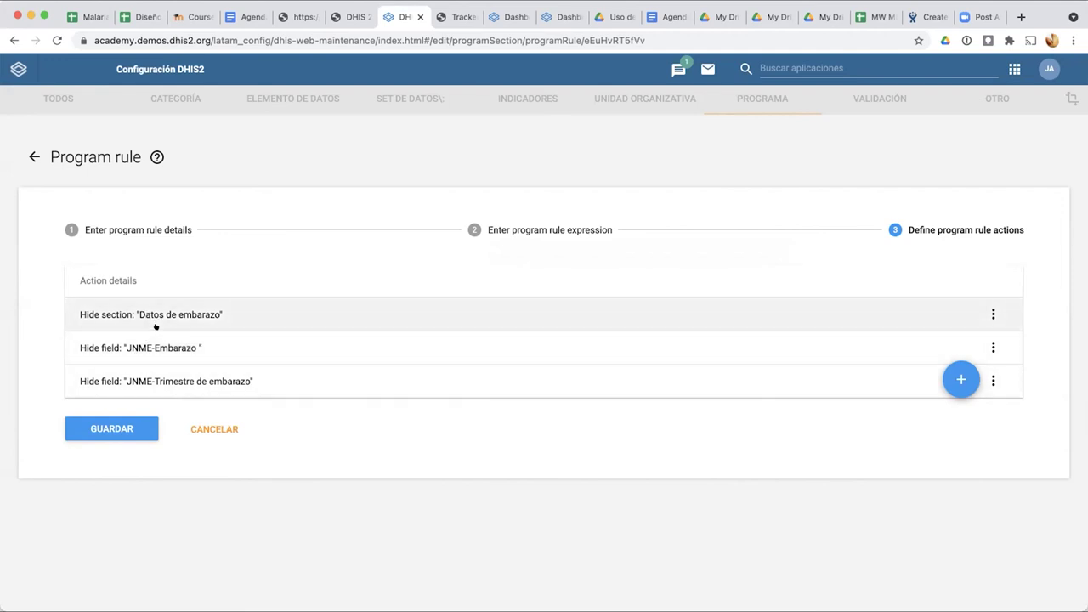
Step: Save the program rule, then open 'Si edad distinto a 15 - 49 años y sexo femenino' for editing
left_click(126, 430)
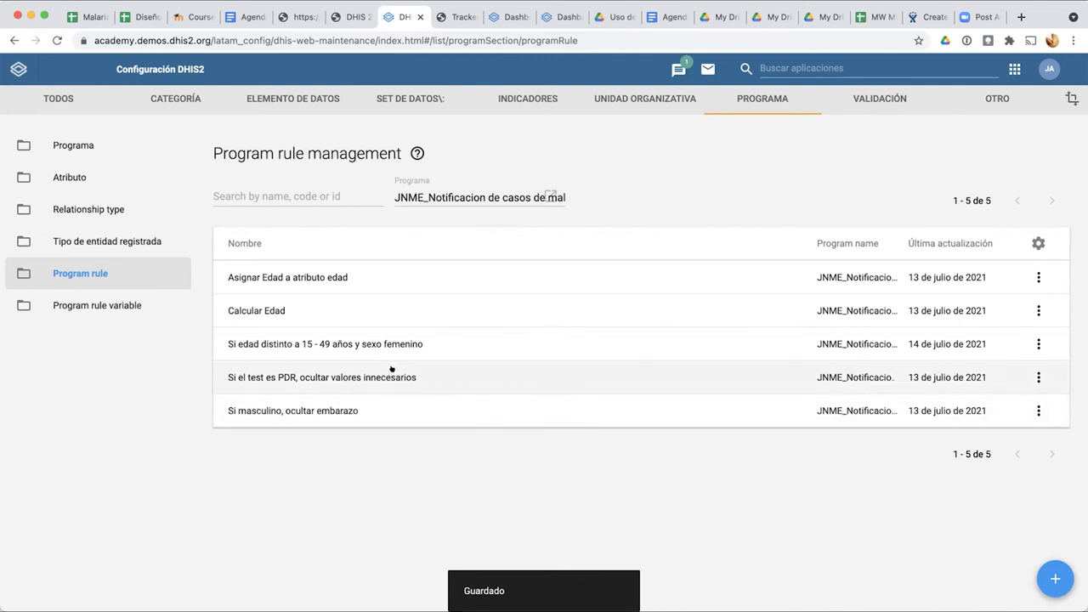
left_click(338, 345)
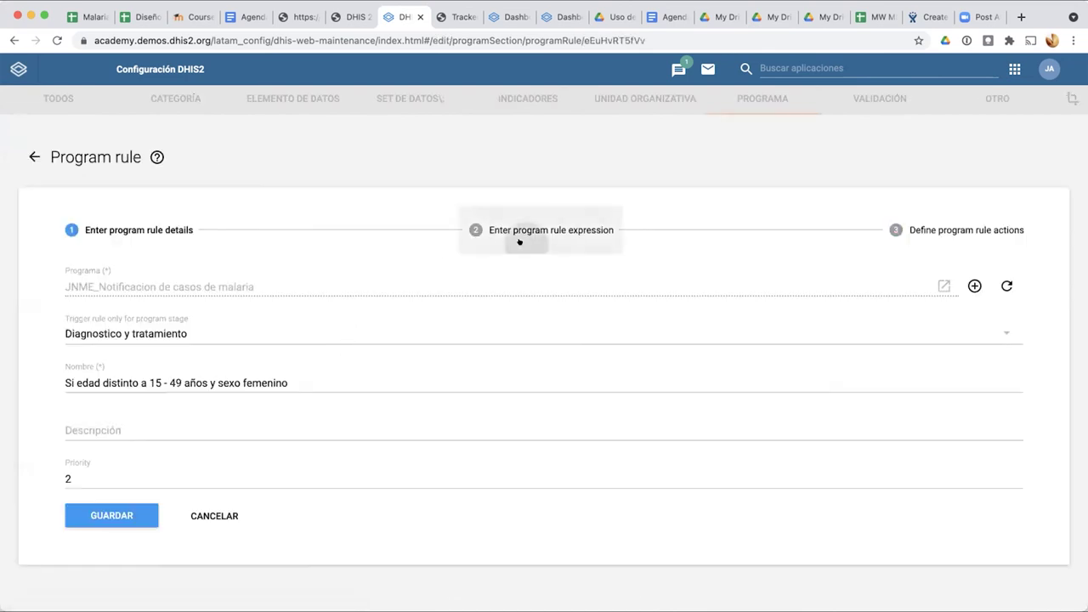
Step: Review the Condición expression, checking the age comparisons and the || operator between them
left_click(520, 242)
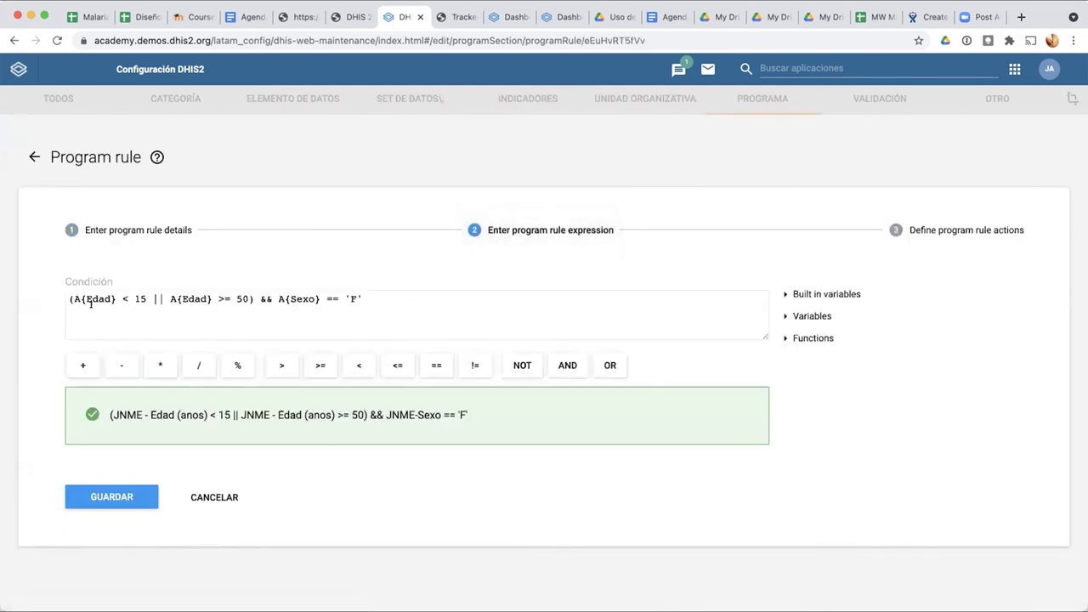
left_click_drag(69, 298, 253, 297)
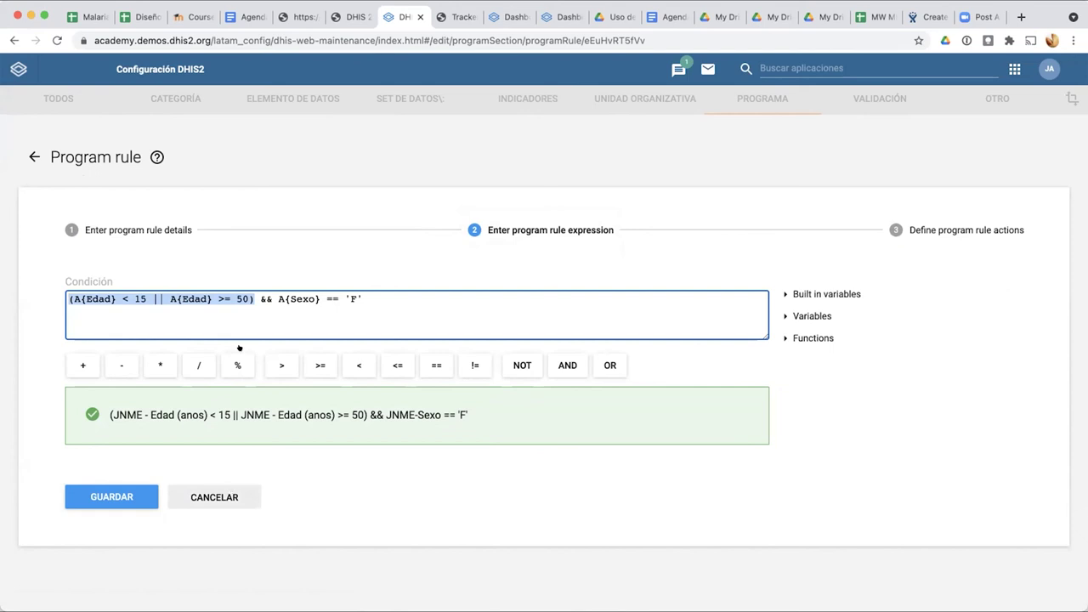
left_click(171, 313)
left_click_drag(151, 295, 162, 294)
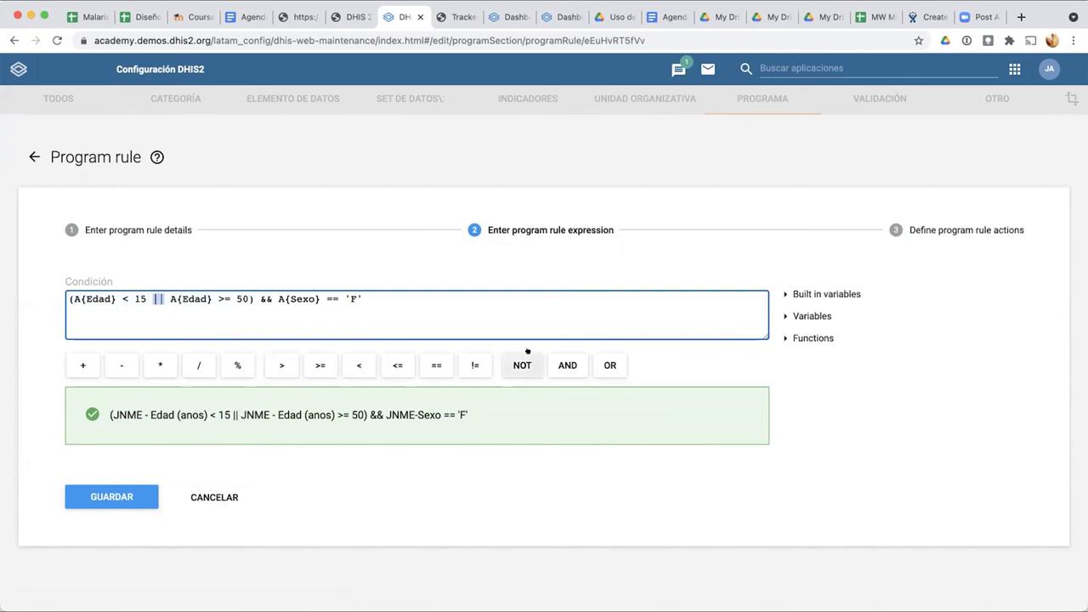
left_click(153, 298)
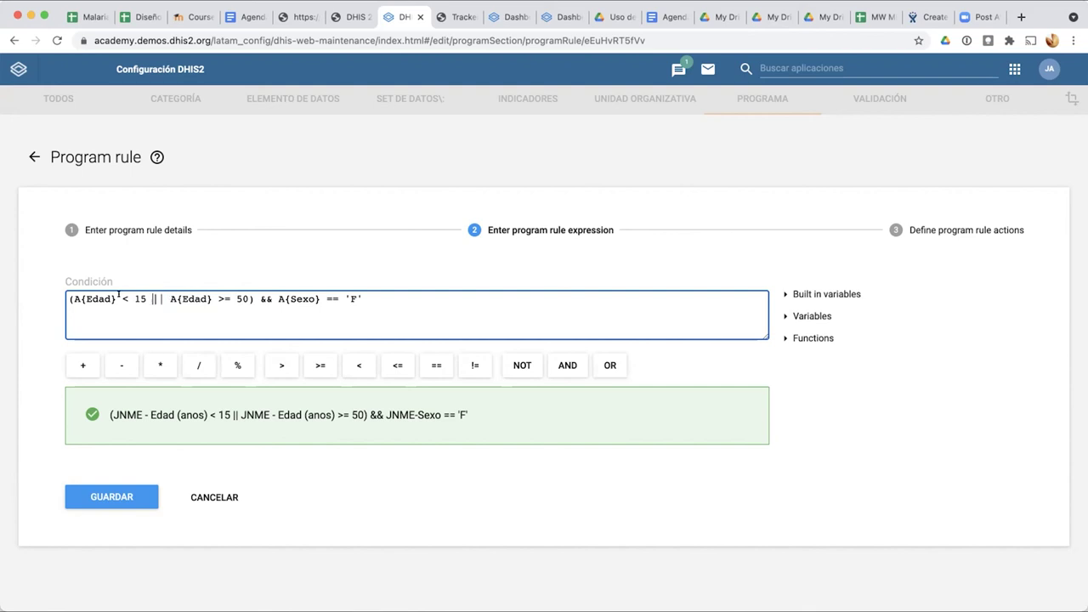
scroll(70, 299, "up", 5)
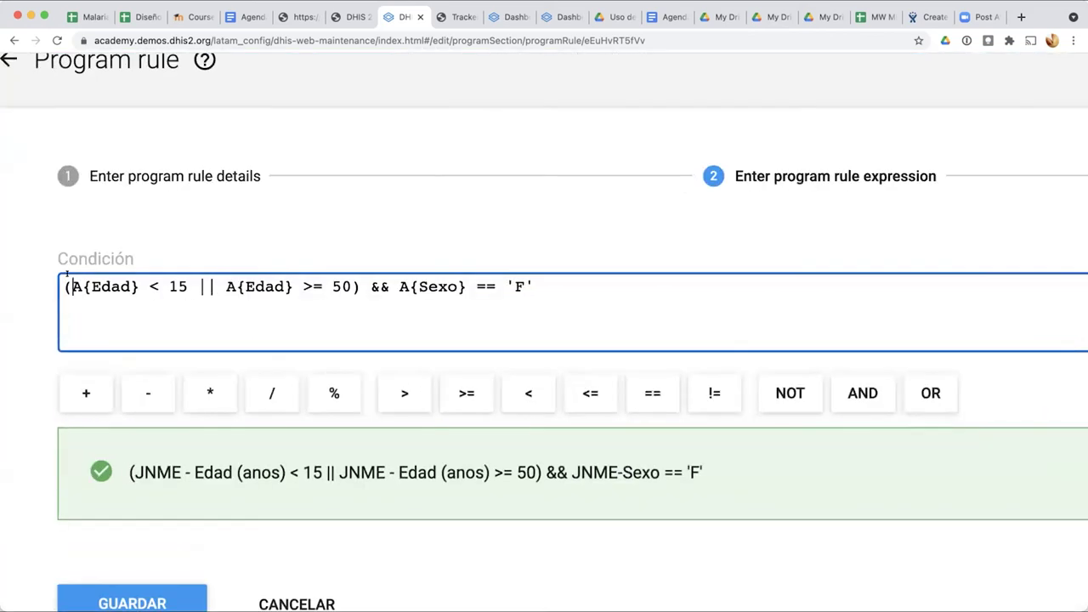
left_click(363, 288)
Step: Save the age-and-female-sex program rule again with GUARDAR
scroll(247, 560, "down", 5)
left_click(131, 499)
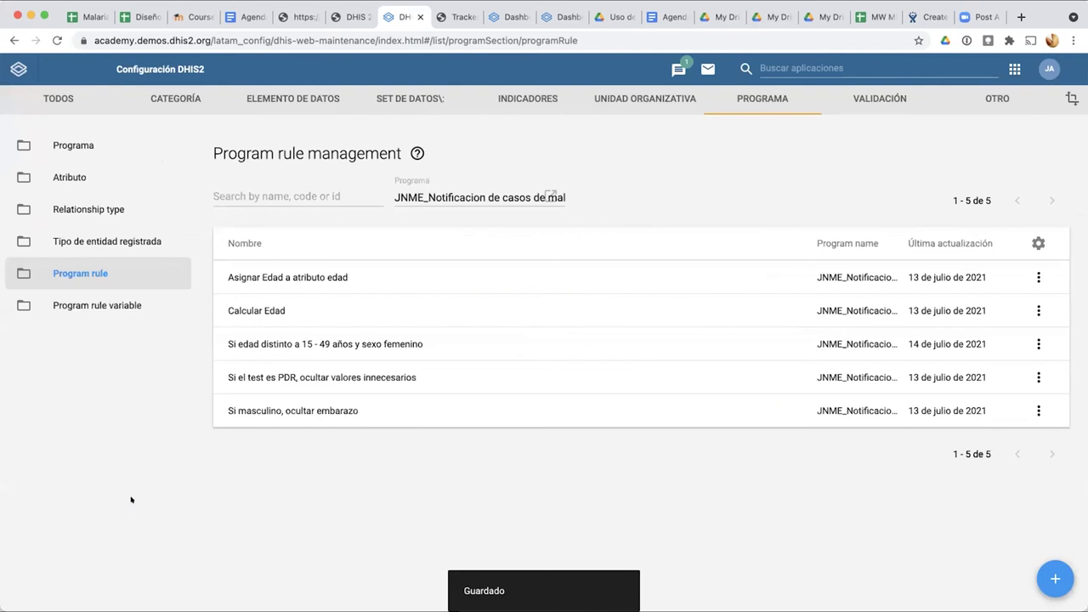
left_click(775, 68)
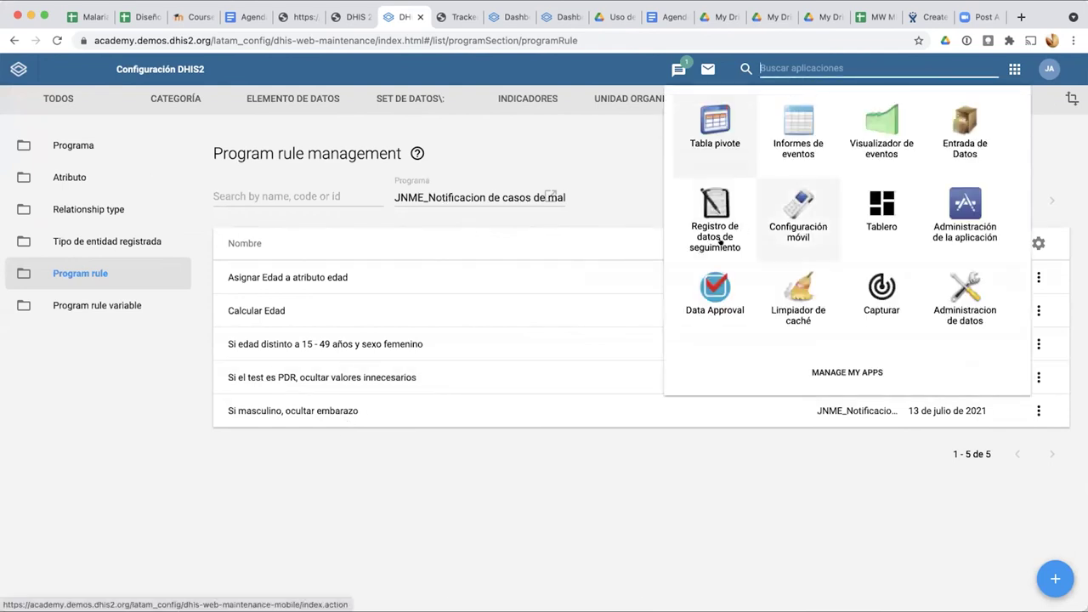
Step: Launch Tracker Capture and expand Trainingland > Animal Region > Bird District in the org tree
left_click(718, 238)
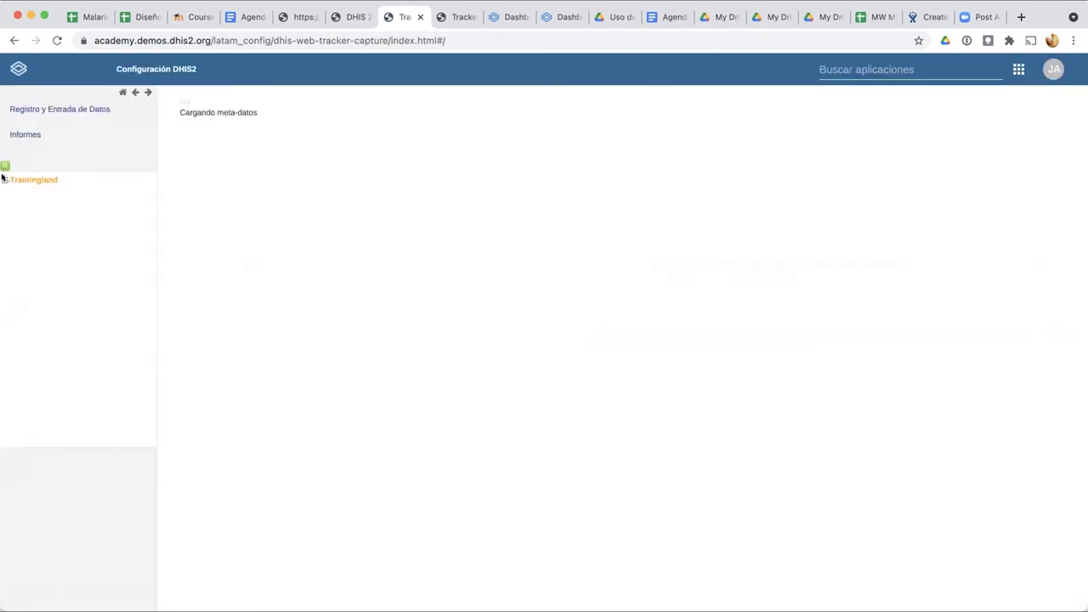
left_click(4, 179)
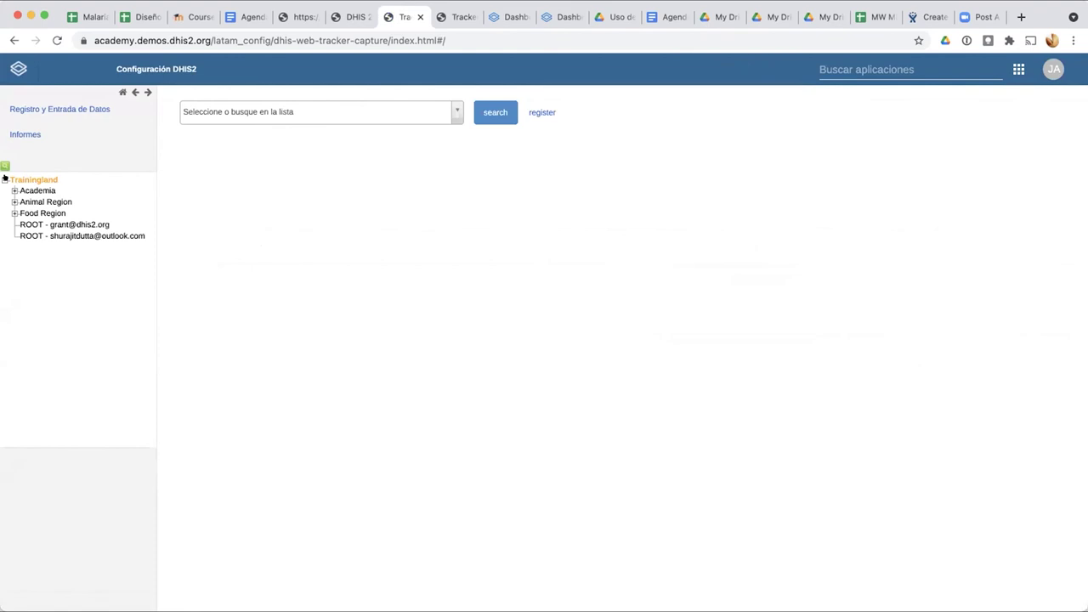
left_click(14, 201)
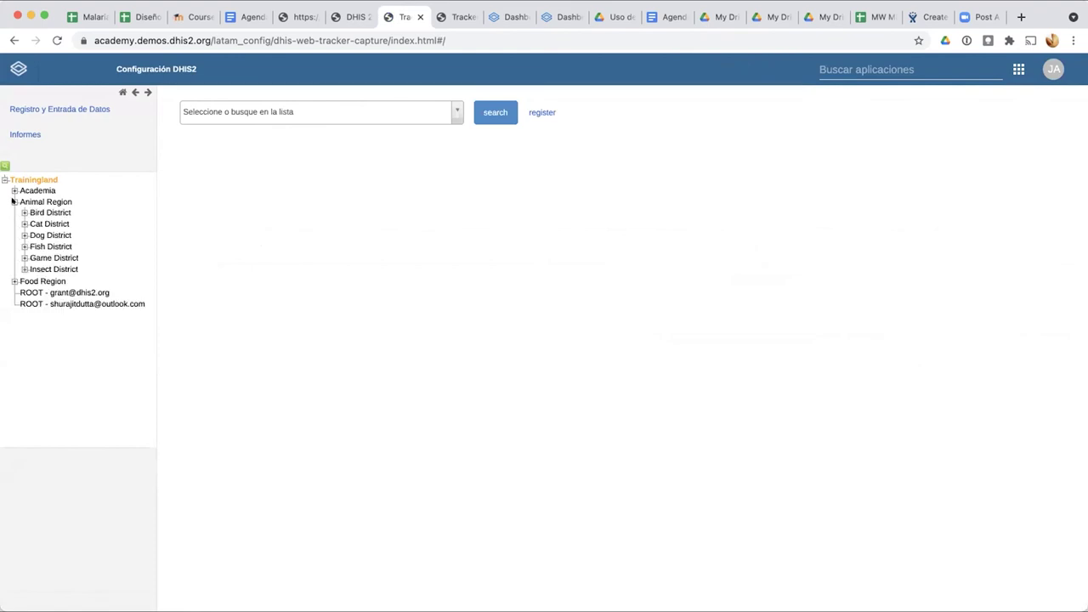
left_click(25, 212)
left_click(39, 222)
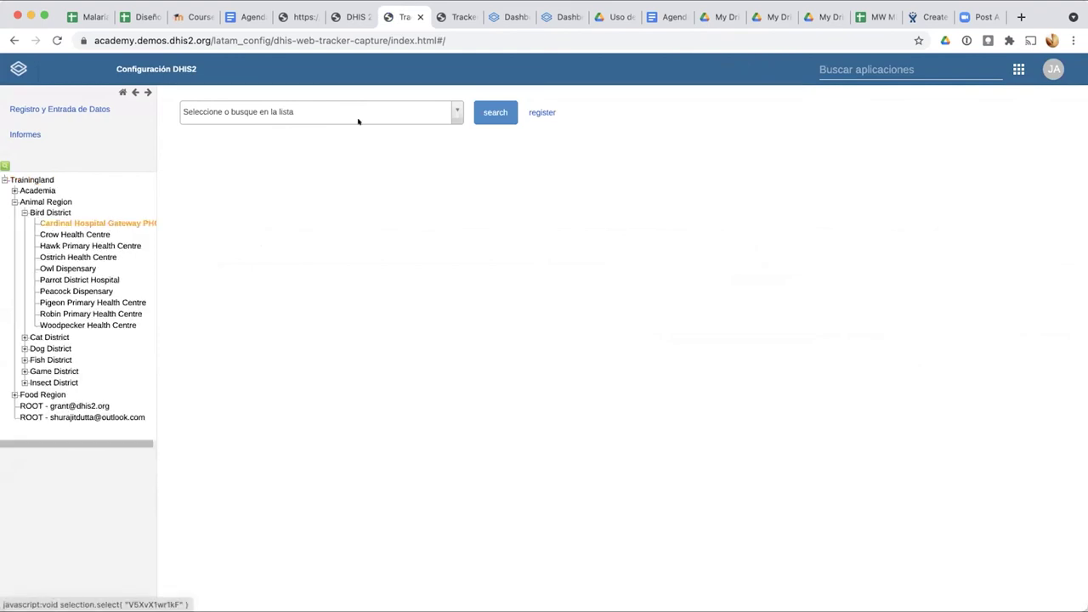
left_click(454, 111)
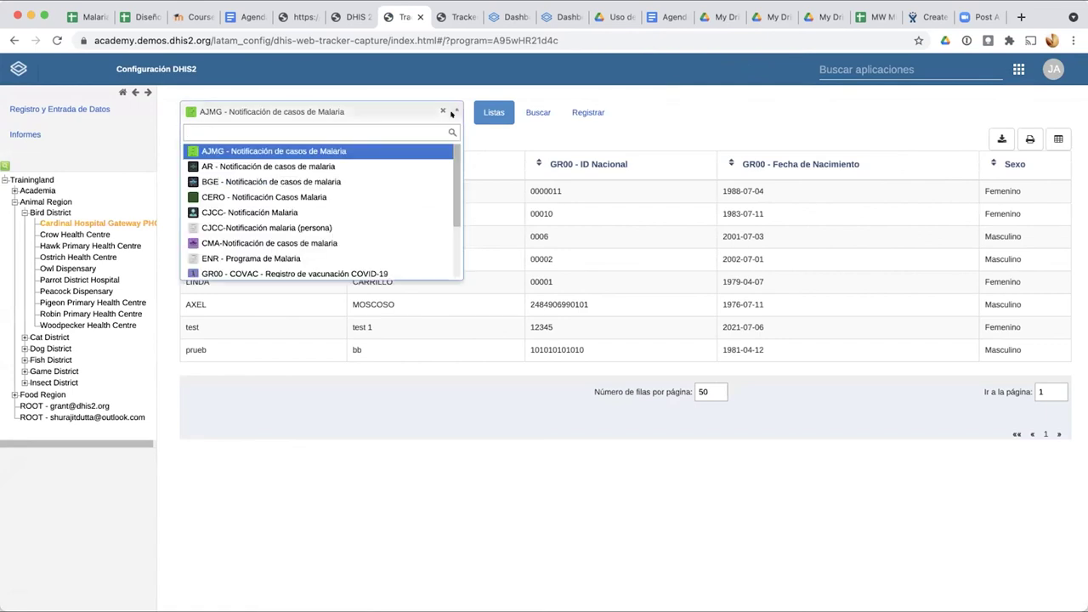
scroll(403, 187, "down", 2)
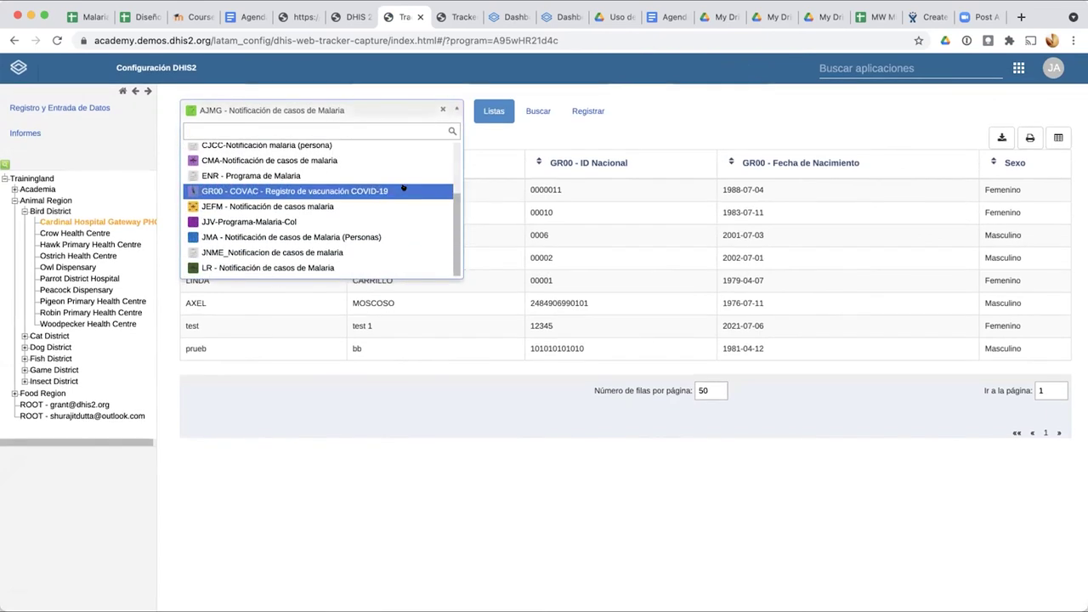
scroll(403, 187, "up", 1)
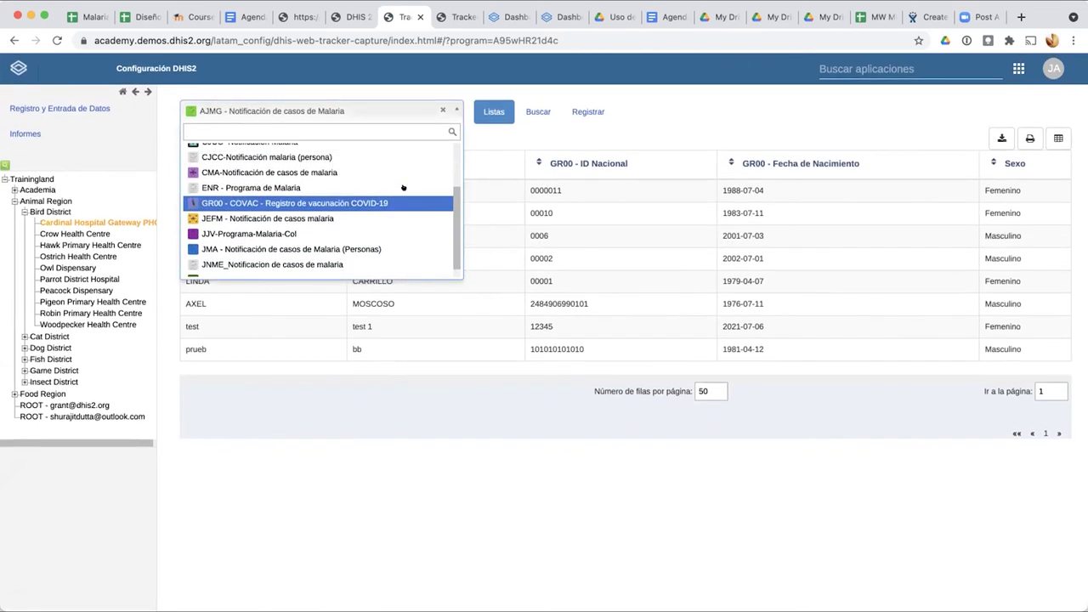
scroll(403, 187, "up", 3)
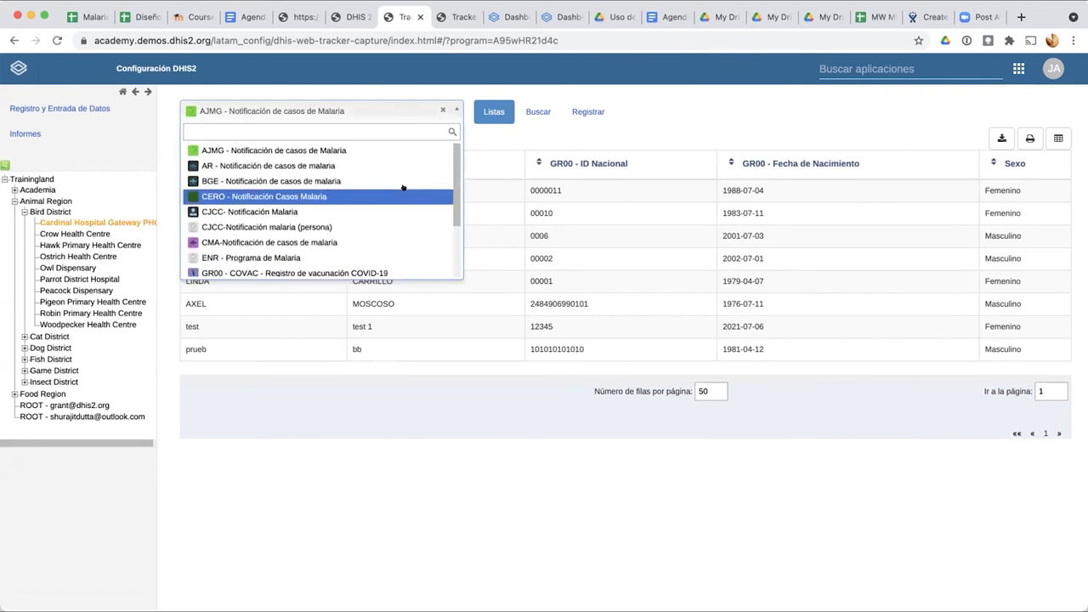
Step: Select Bird District, choose the malaria notification program, and start a new registration
left_click(45, 211)
left_click(261, 105)
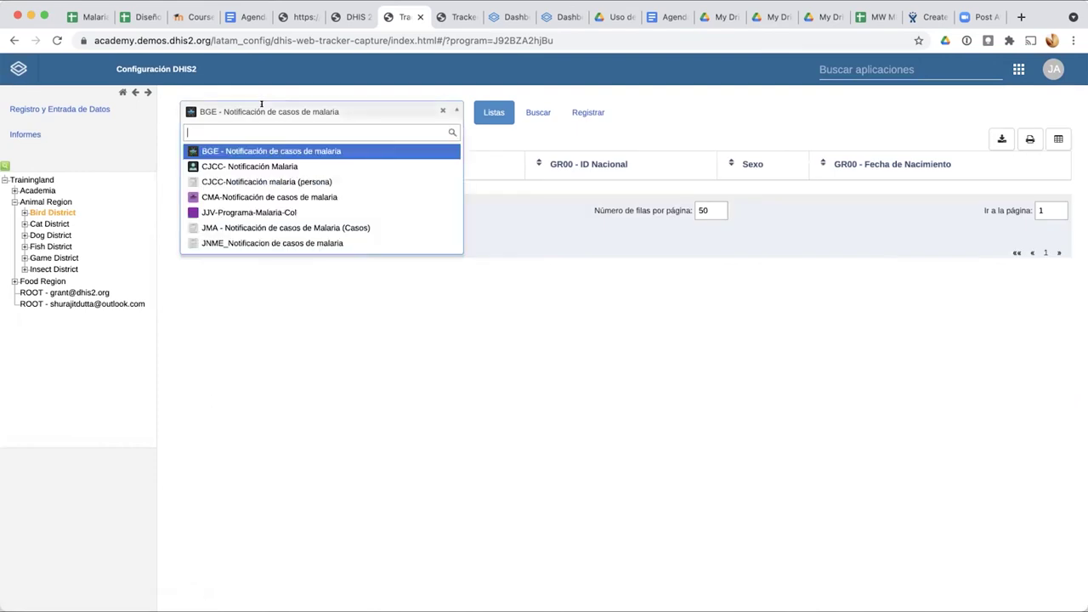
left_click(267, 236)
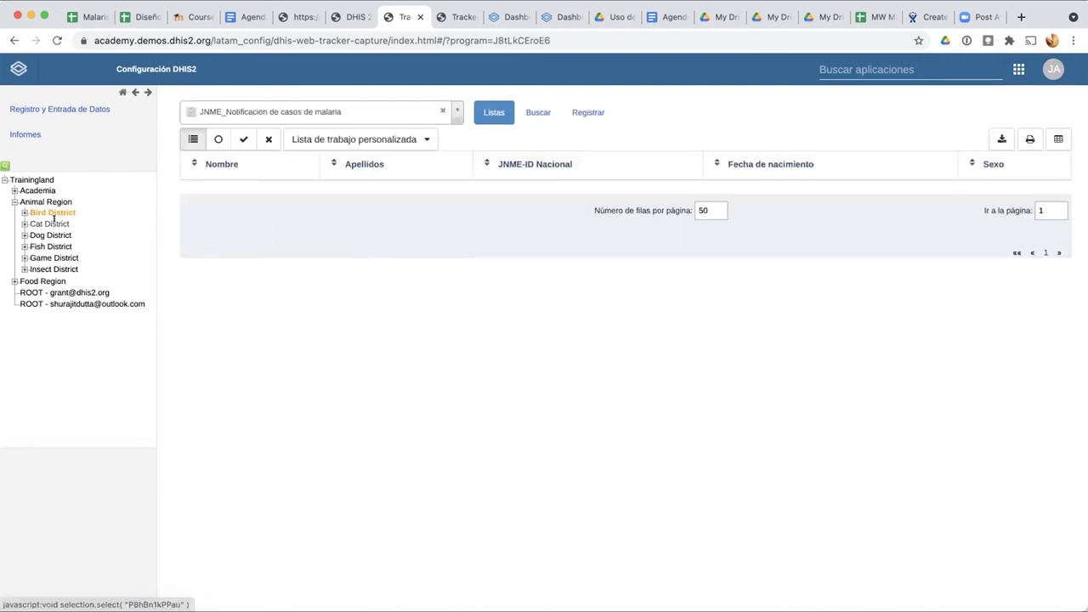
left_click(50, 223)
left_click(50, 213)
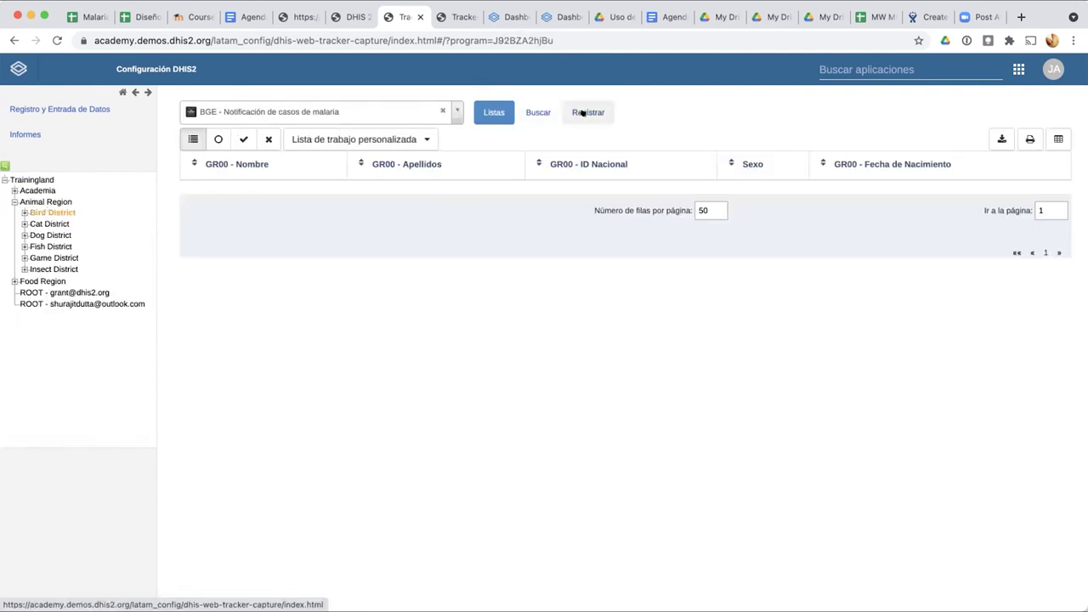
left_click(586, 110)
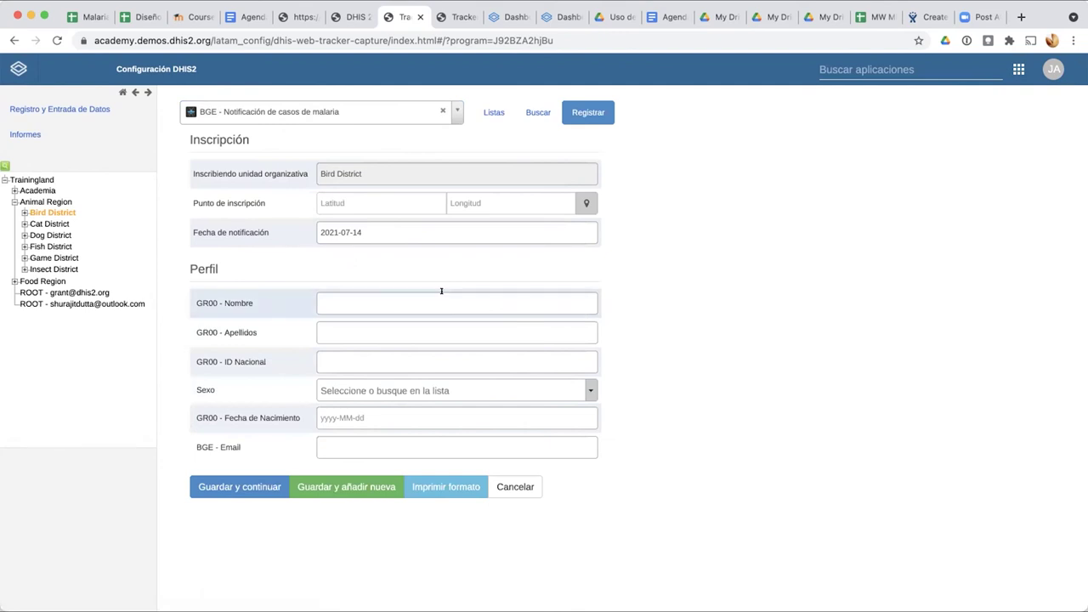
Step: Enter the person's first name, surname and national ID on the enrollment form
left_click(442, 302)
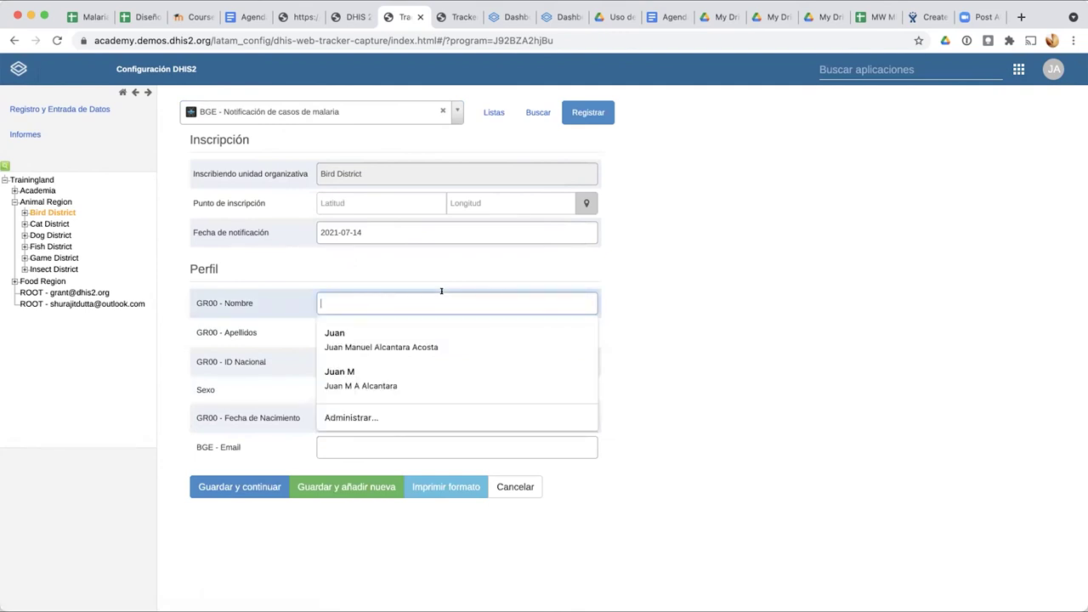
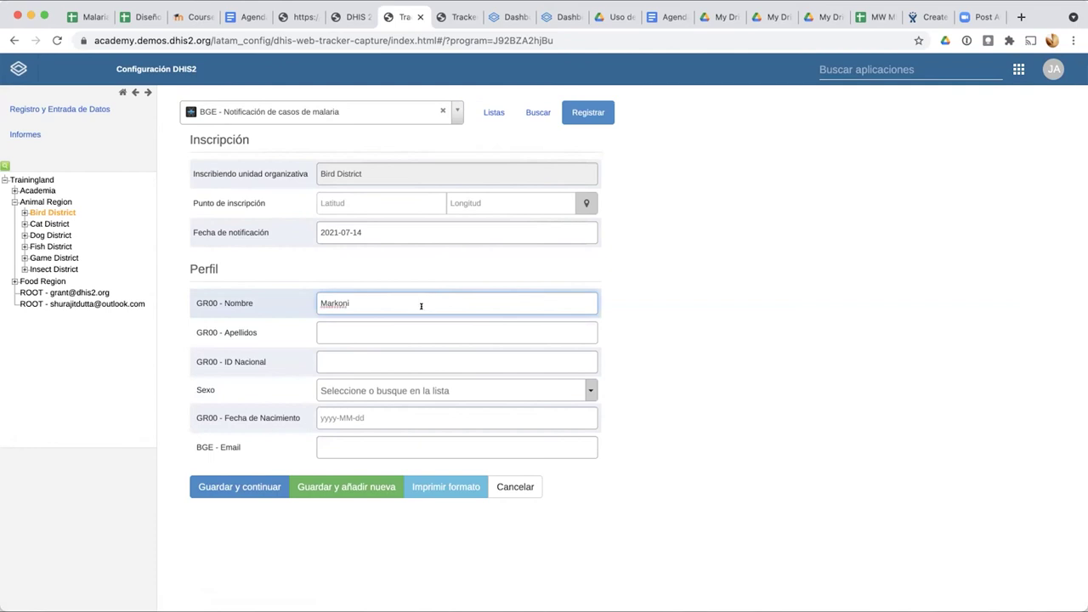
left_click(385, 328)
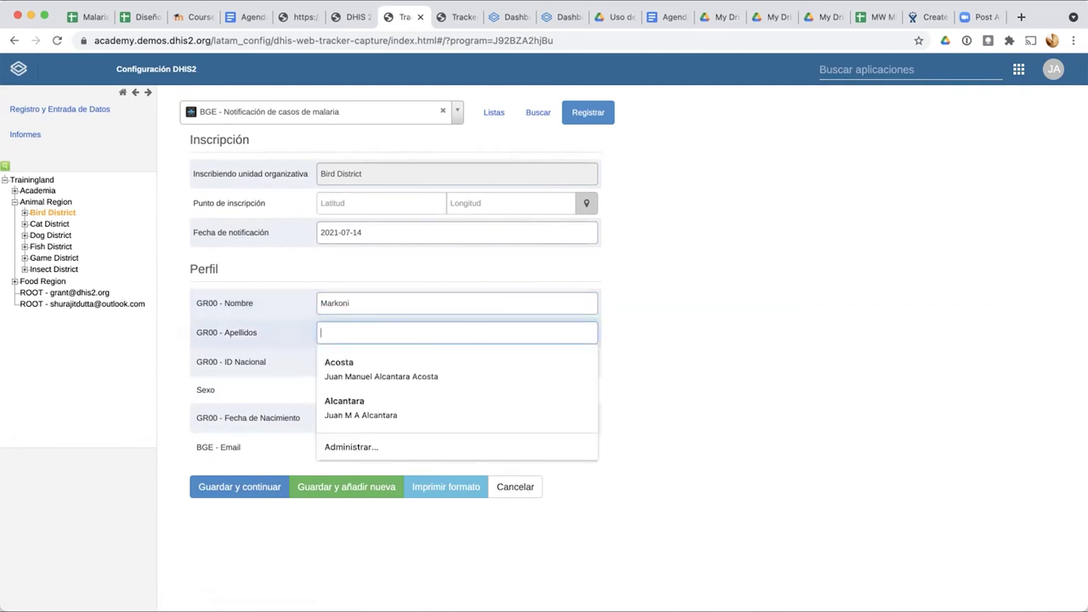
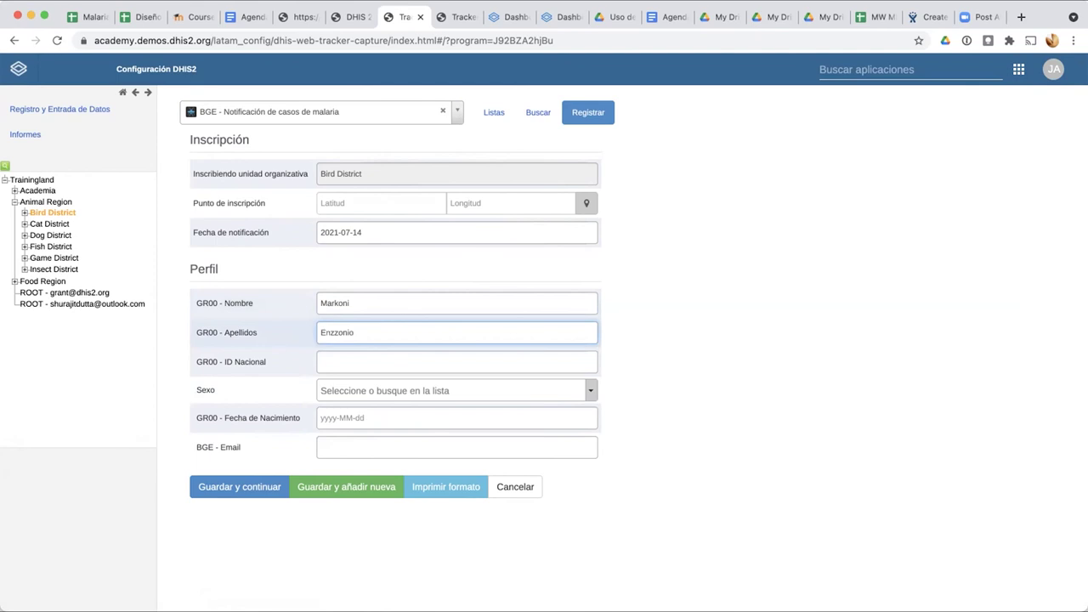
left_click(603, 333)
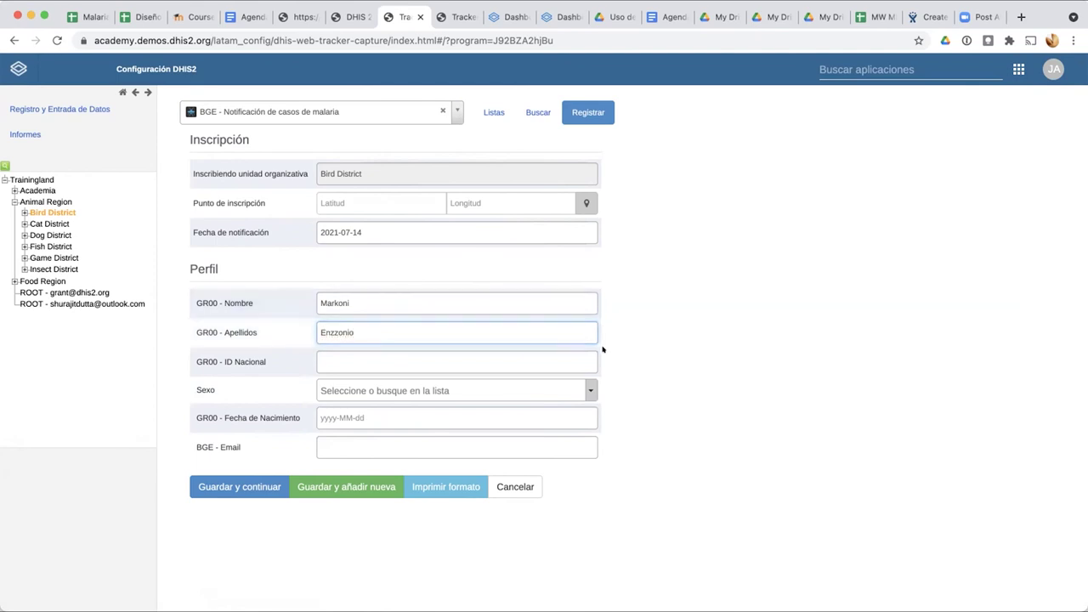
left_click(301, 358)
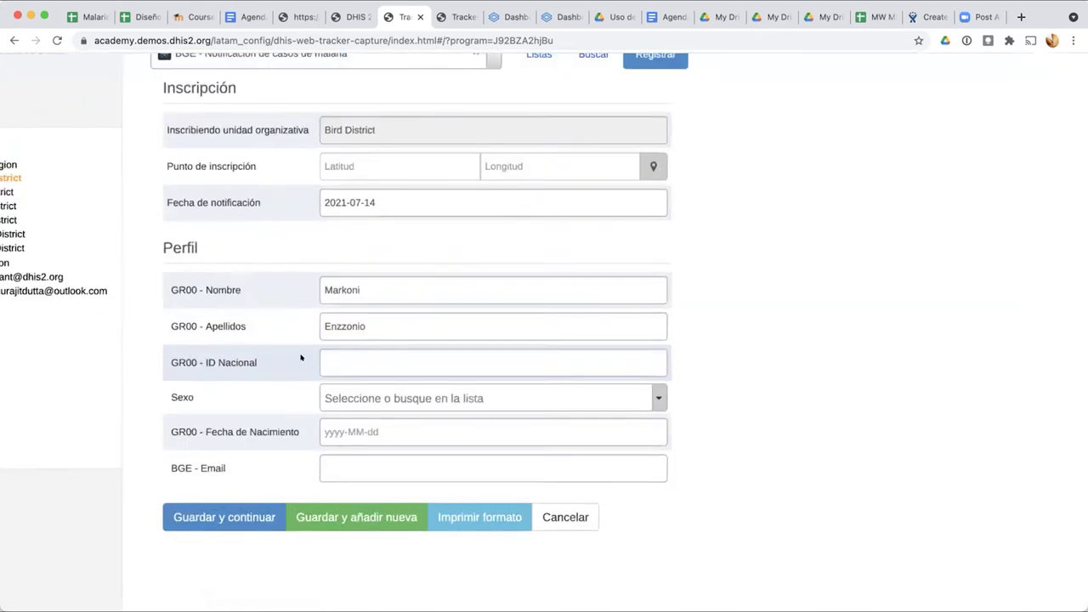
type("123")
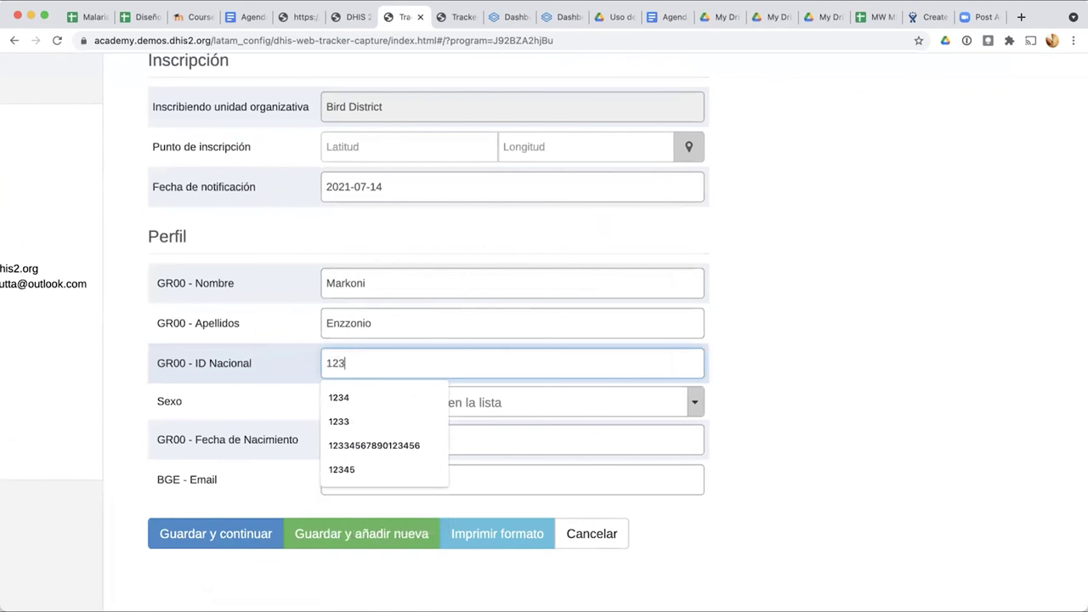
type("BA")
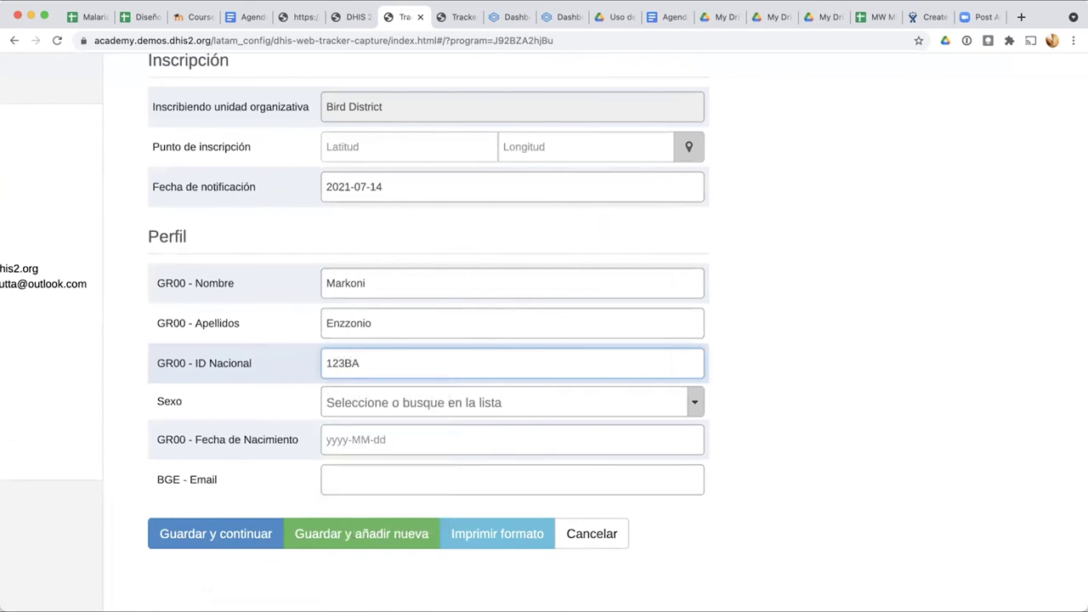
type("2")
Step: Set Sexo to Femenino and Fecha de Nacimiento to 1980-07-01
key("Tab")
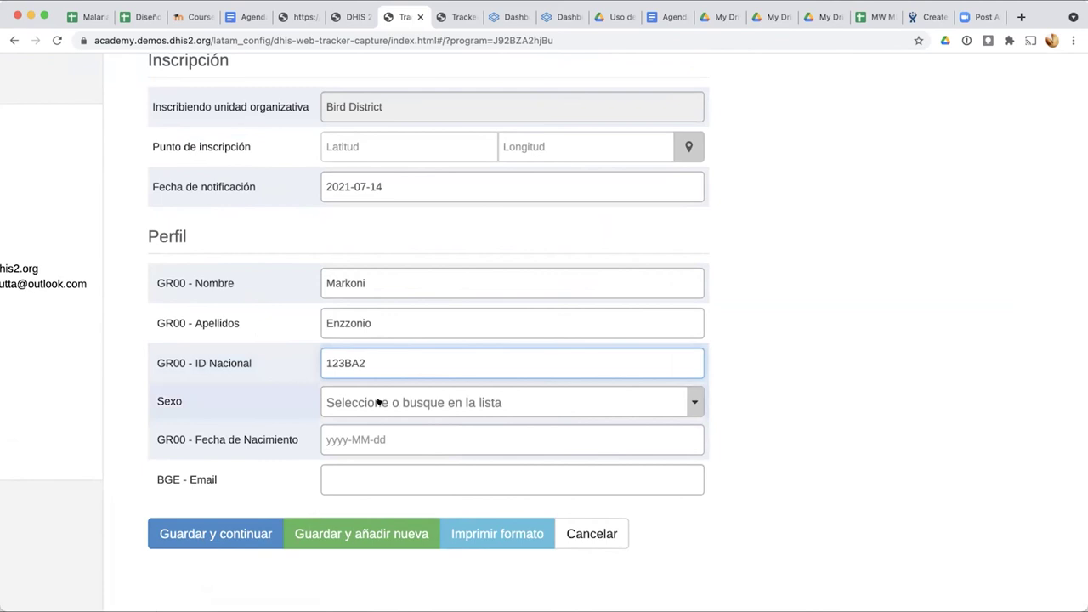
left_click(380, 402)
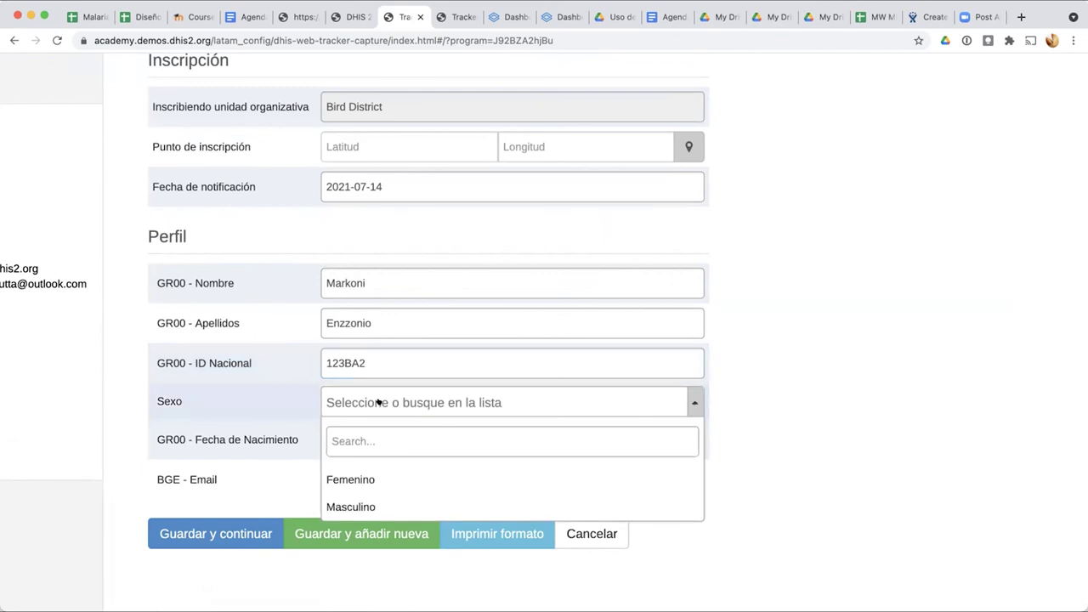
left_click(337, 479)
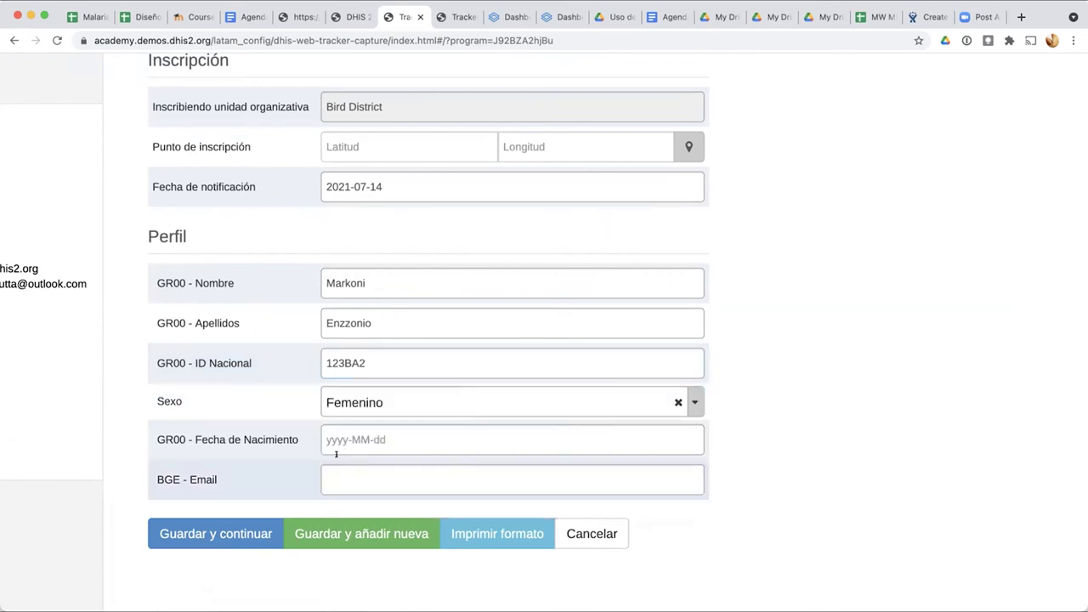
left_click(352, 438)
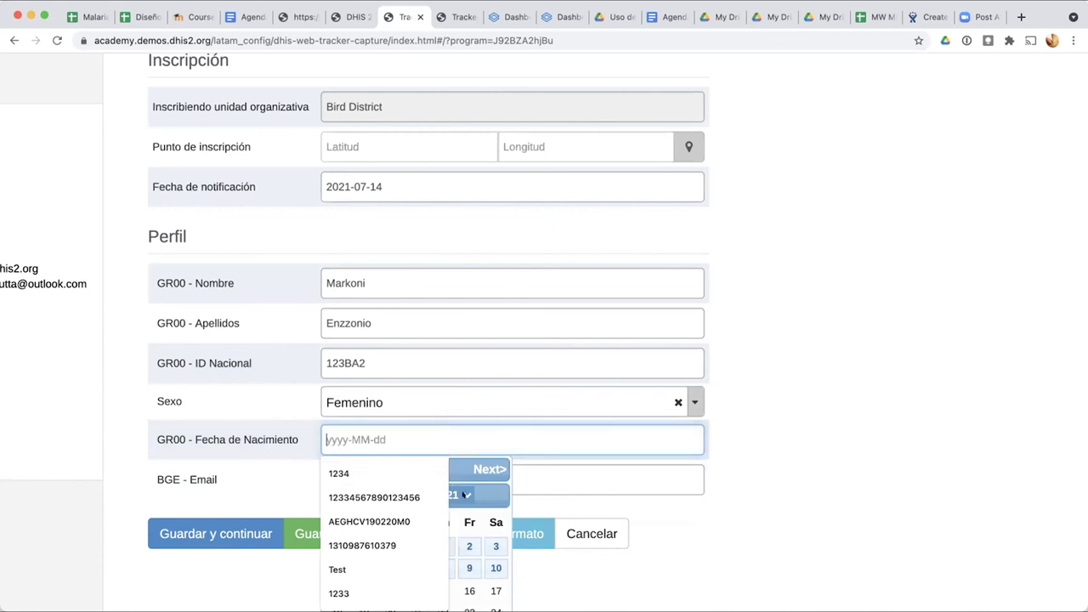
left_click(462, 494)
scroll(464, 338, "up", 8)
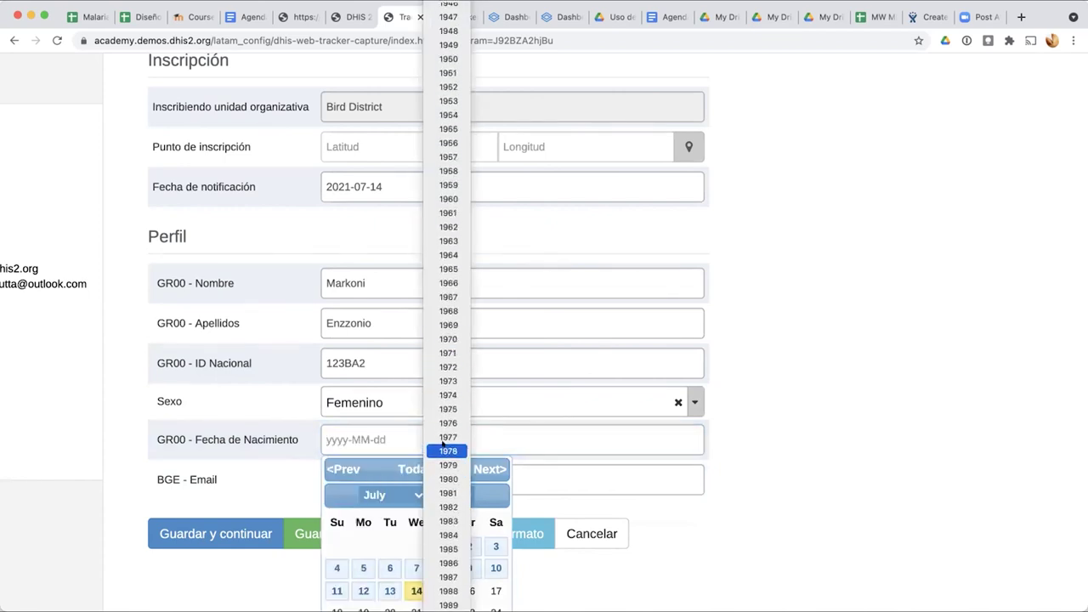
left_click(448, 478)
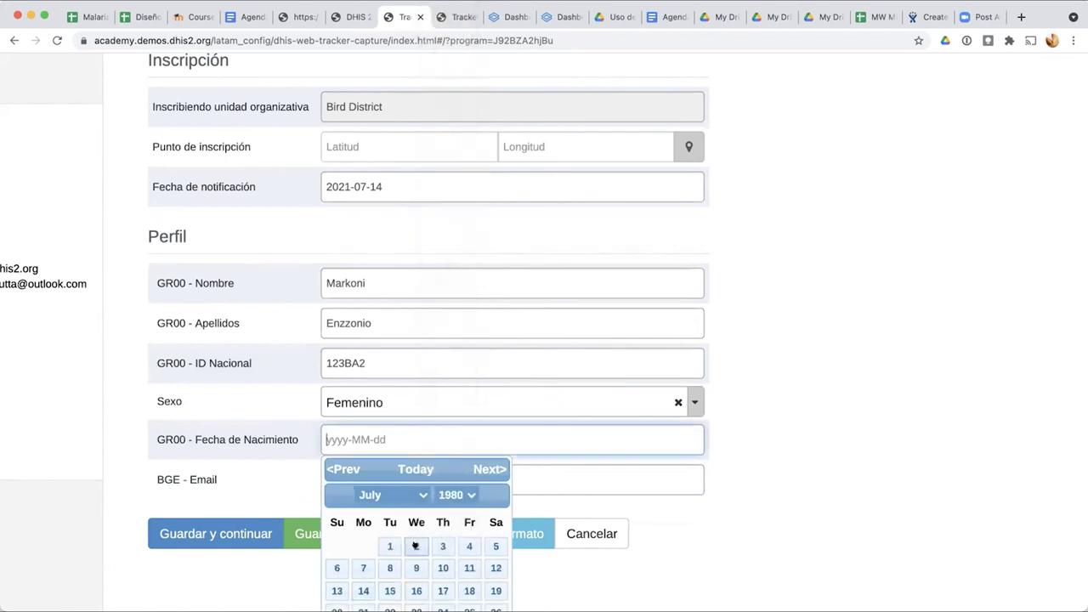
left_click(389, 546)
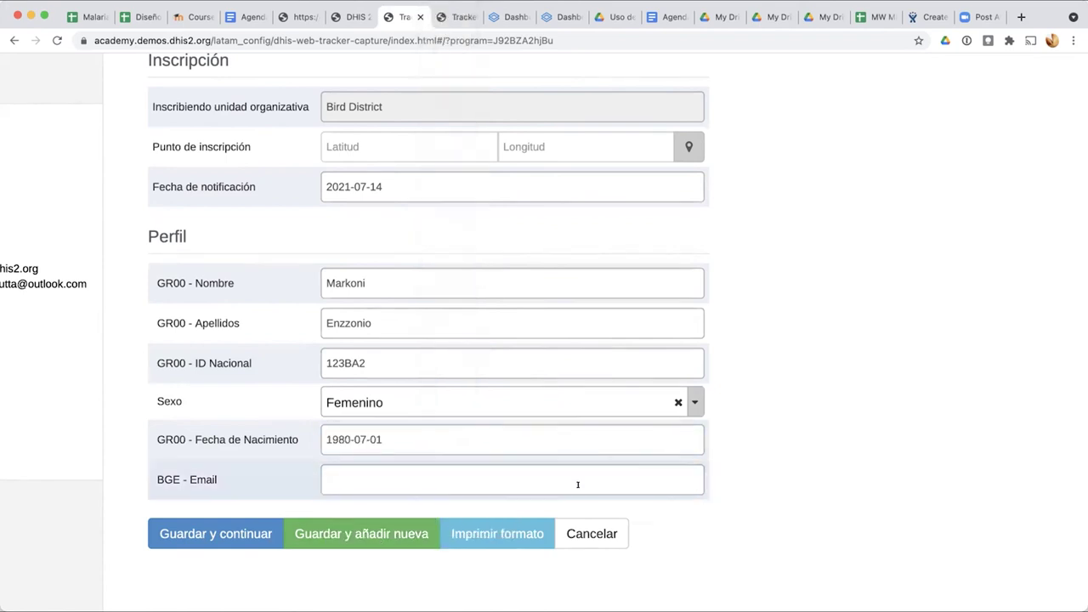
scroll(750, 399, "down", 1)
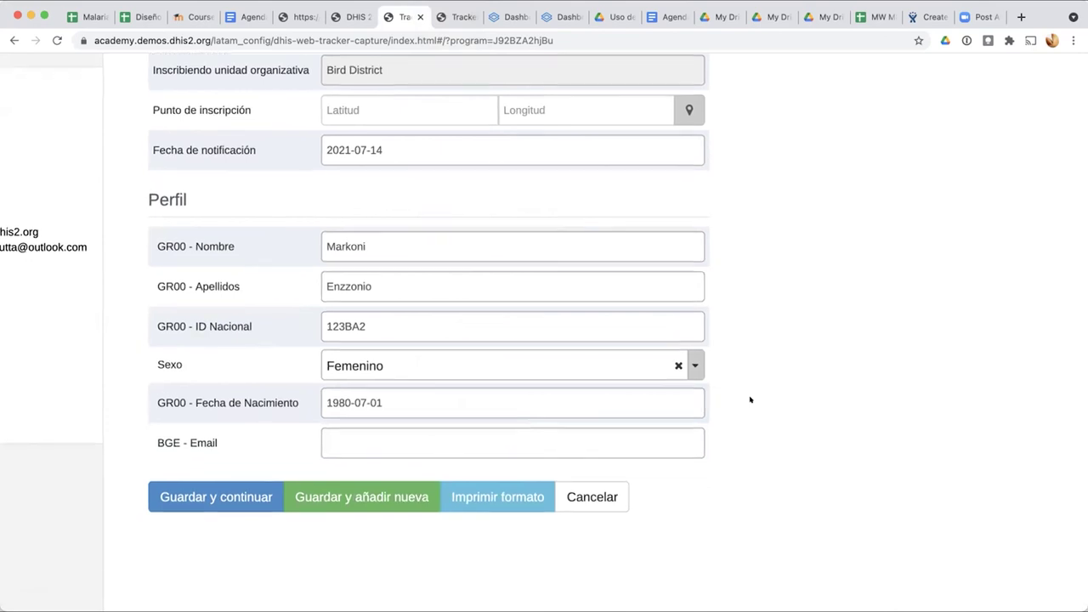
scroll(748, 401, "up", 2)
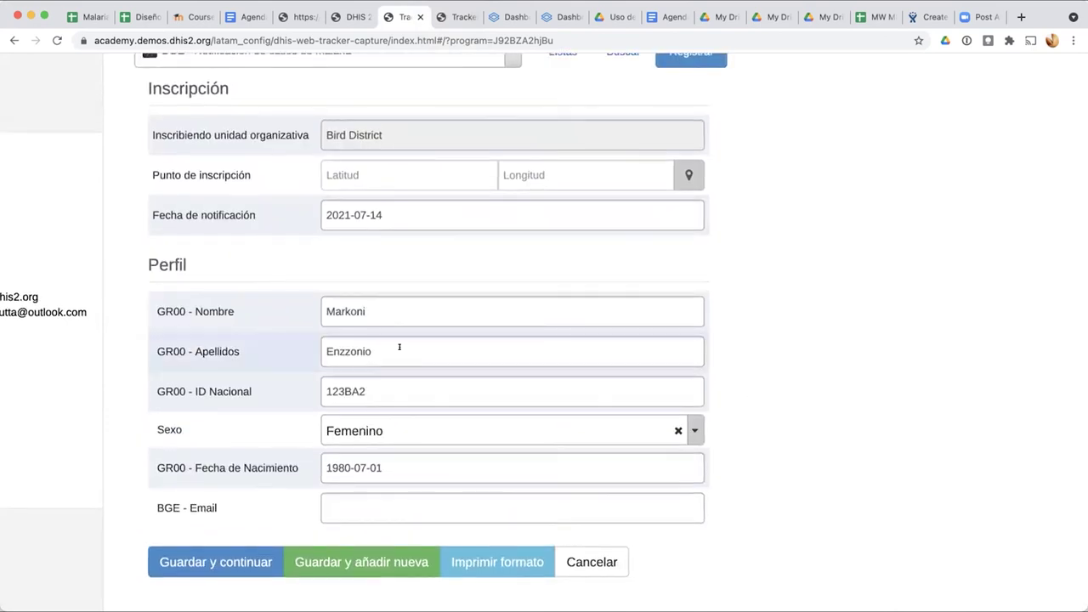
scroll(399, 347, "up", 2)
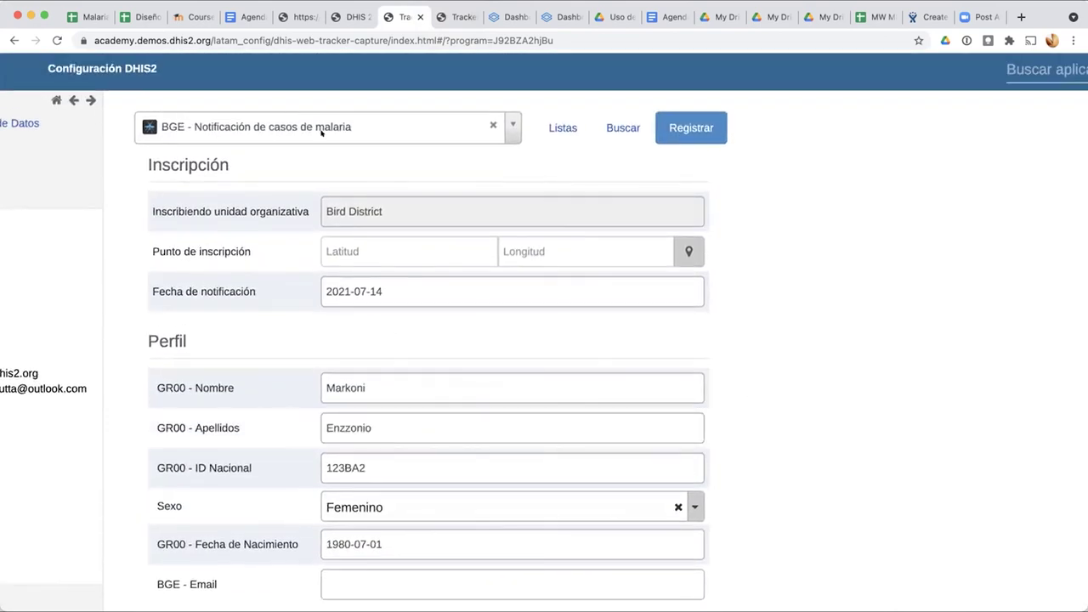
scroll(419, 126, "up", 1)
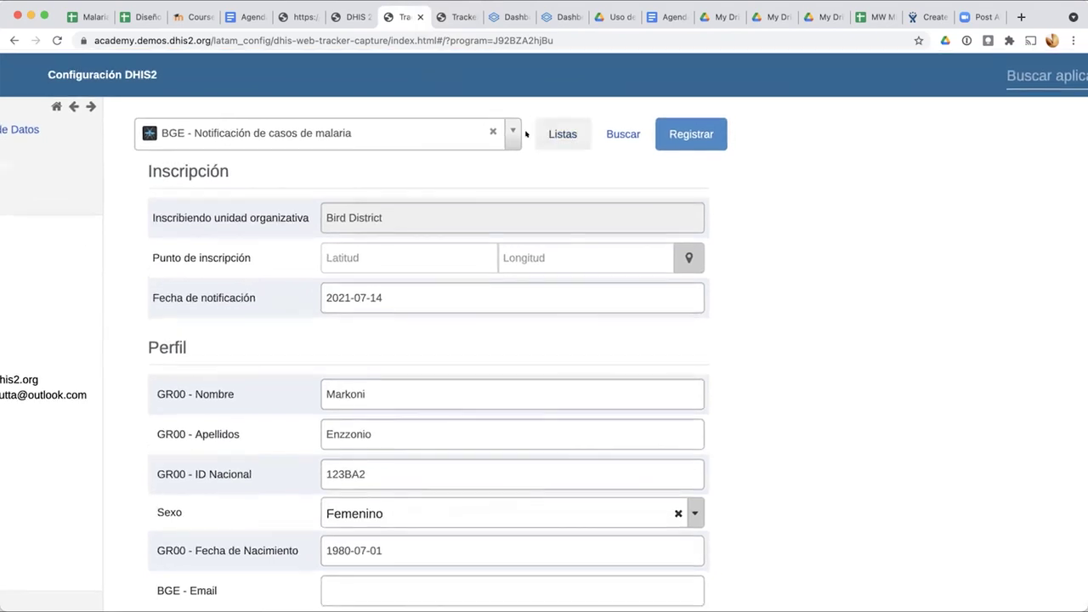
left_click(510, 133)
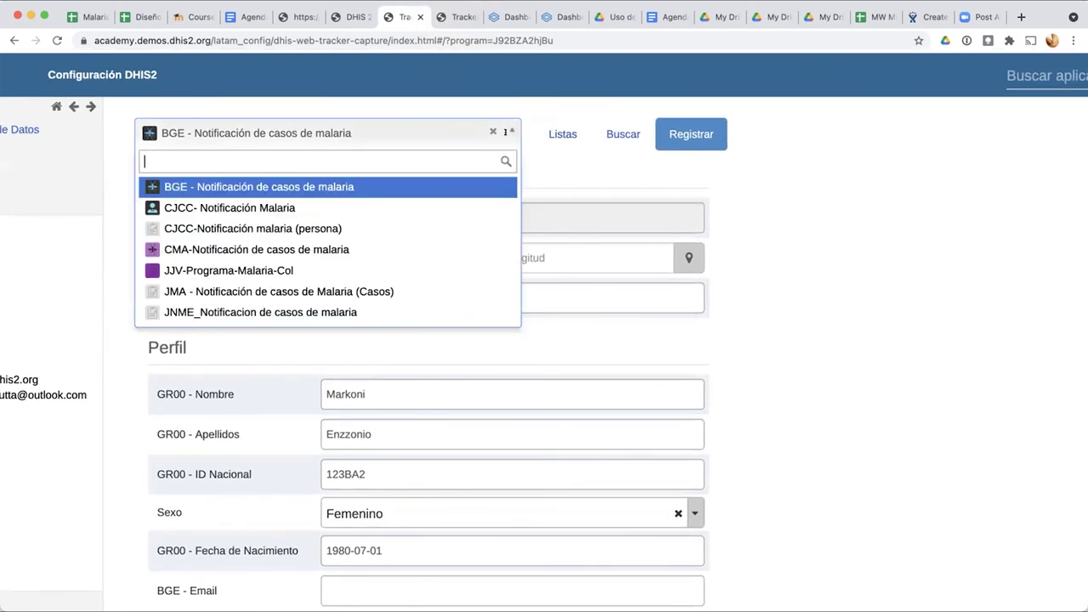
Step: Switch to the JNME_Notificacion de casos de malaria program and start a new registration
left_click(283, 311)
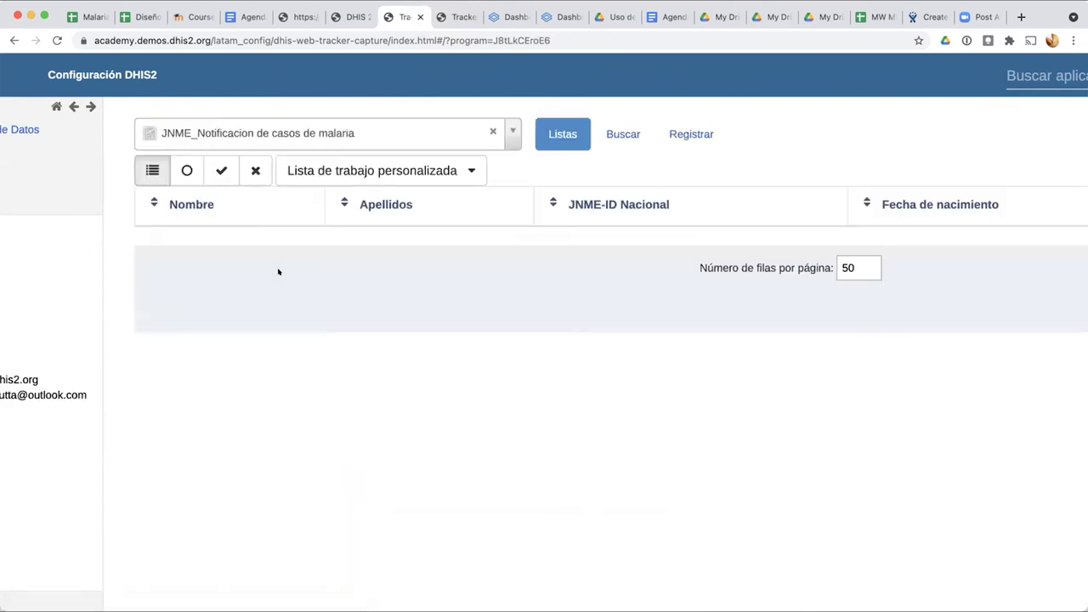
left_click(696, 132)
scroll(559, 379, "down", 5)
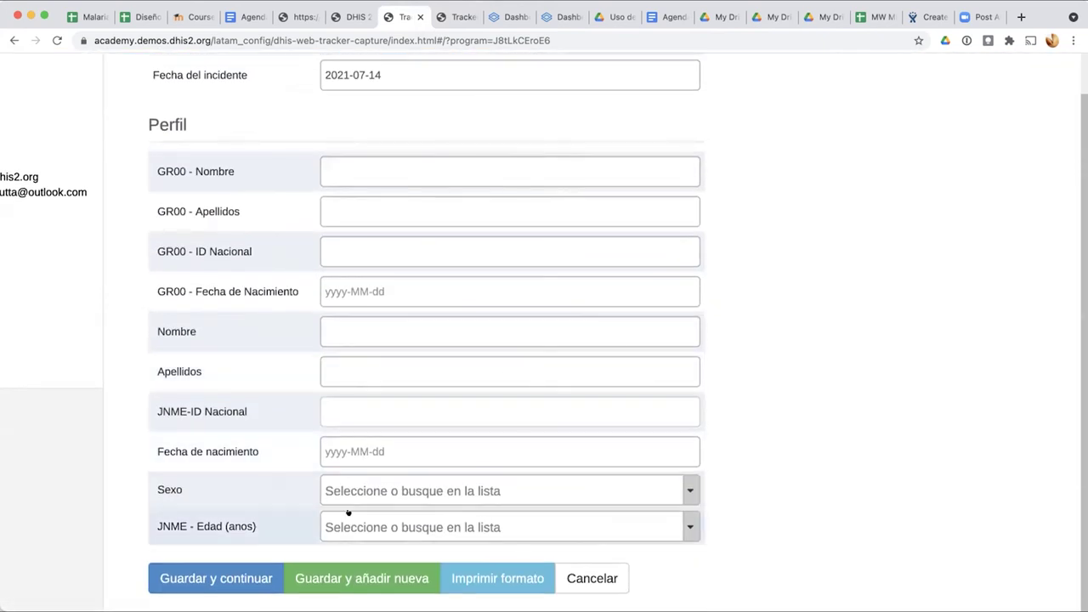
Step: Set JNME - Edad (anos) to 'Edad menor a 15 años o mayor o igual a 50 años'
left_click(463, 520)
scroll(675, 452, "down", 1)
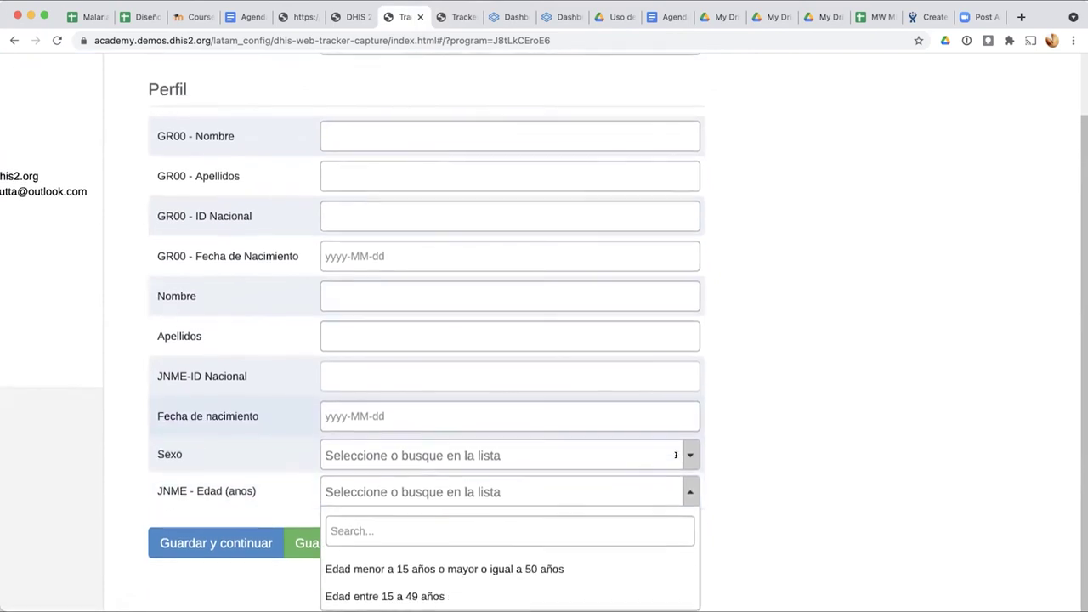
left_click(760, 463)
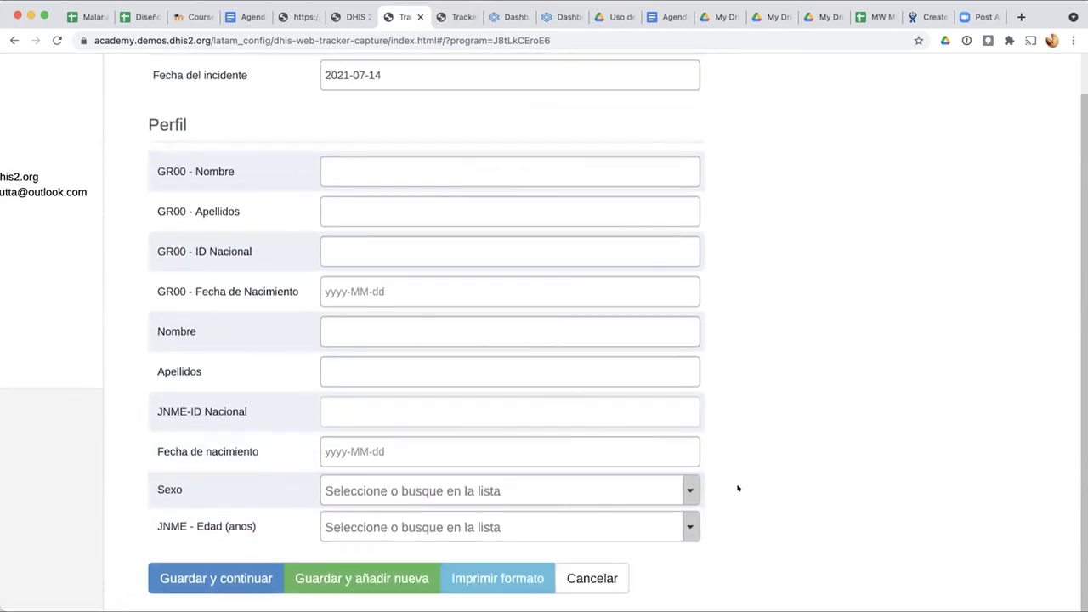
key("ctrl+minus")
key("ctrl+minus")
key("ctrl+minus")
left_click(584, 549)
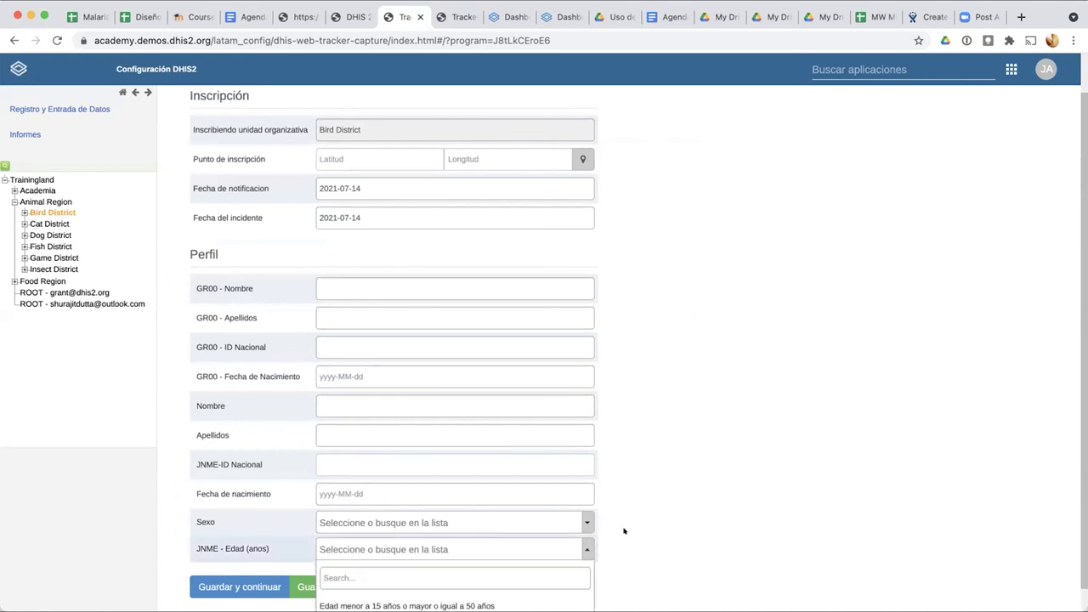
scroll(625, 531, "down", 1)
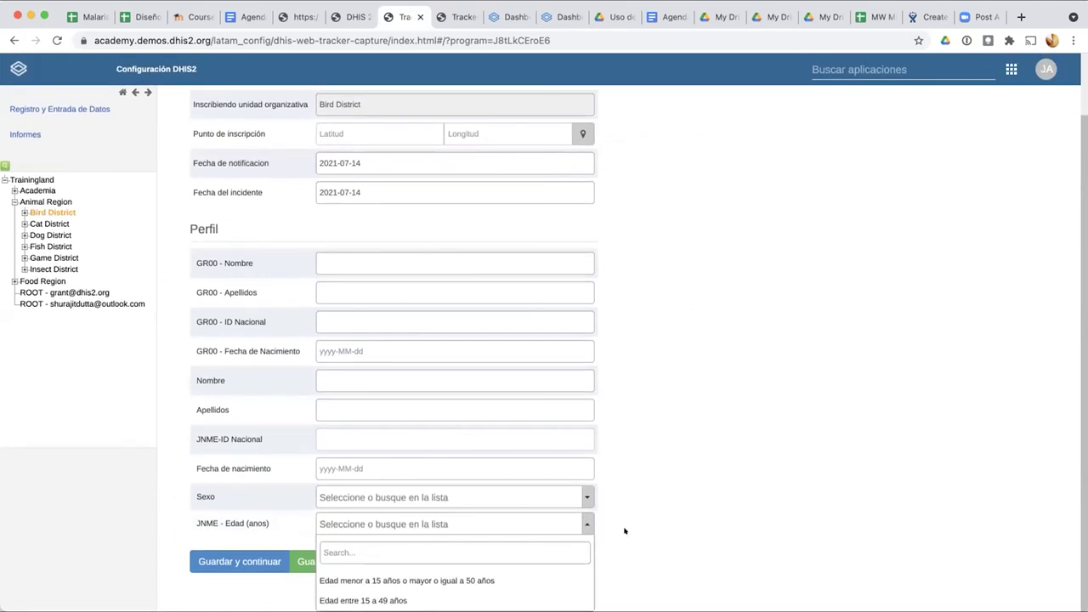
left_click(354, 599)
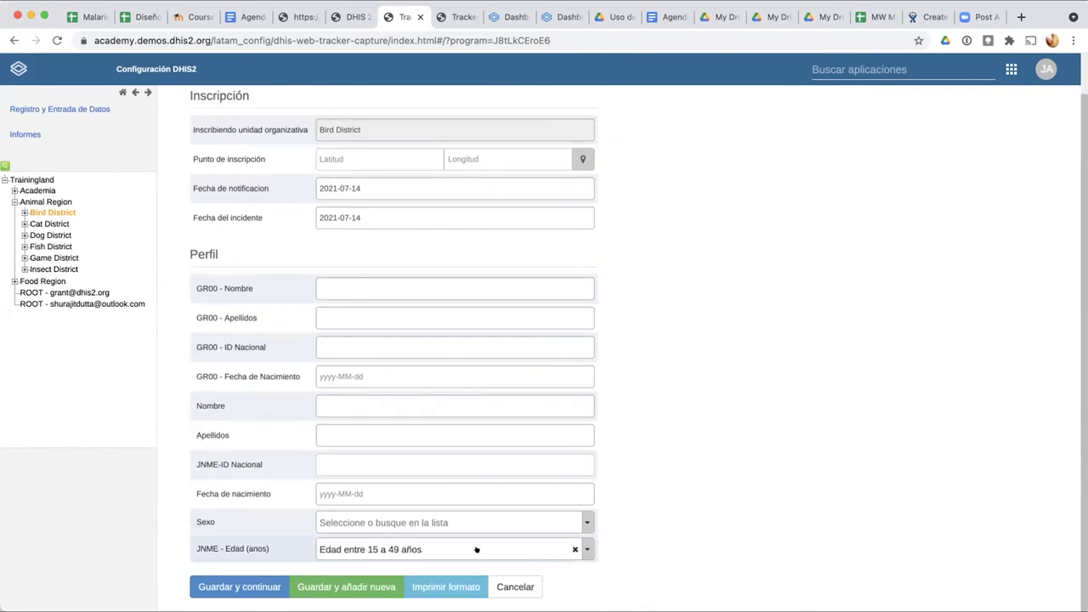
left_click(574, 550)
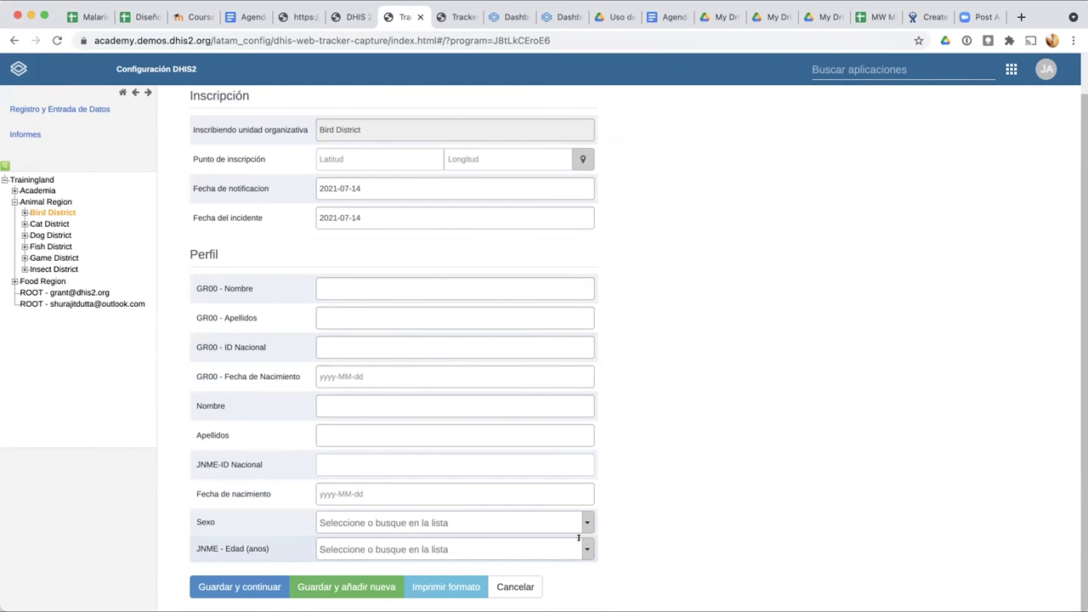
left_click(578, 541)
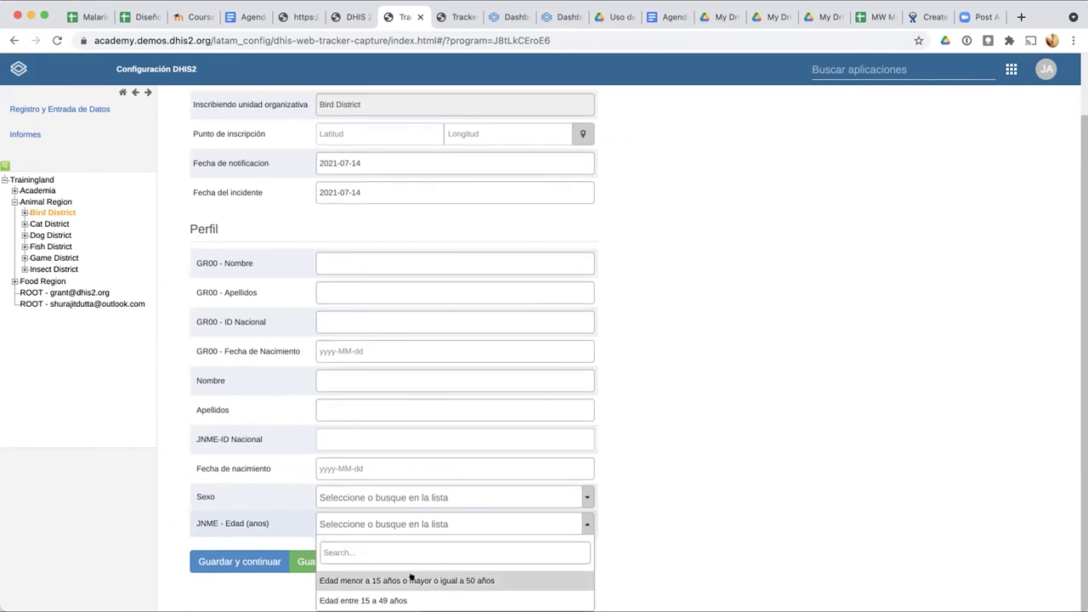
left_click(411, 580)
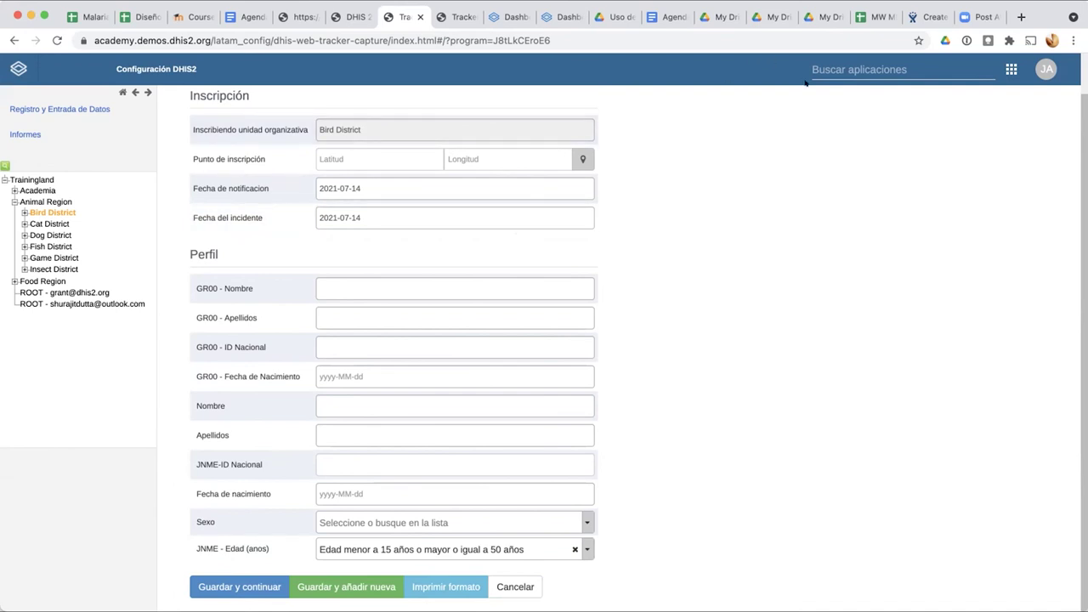
left_click(837, 64)
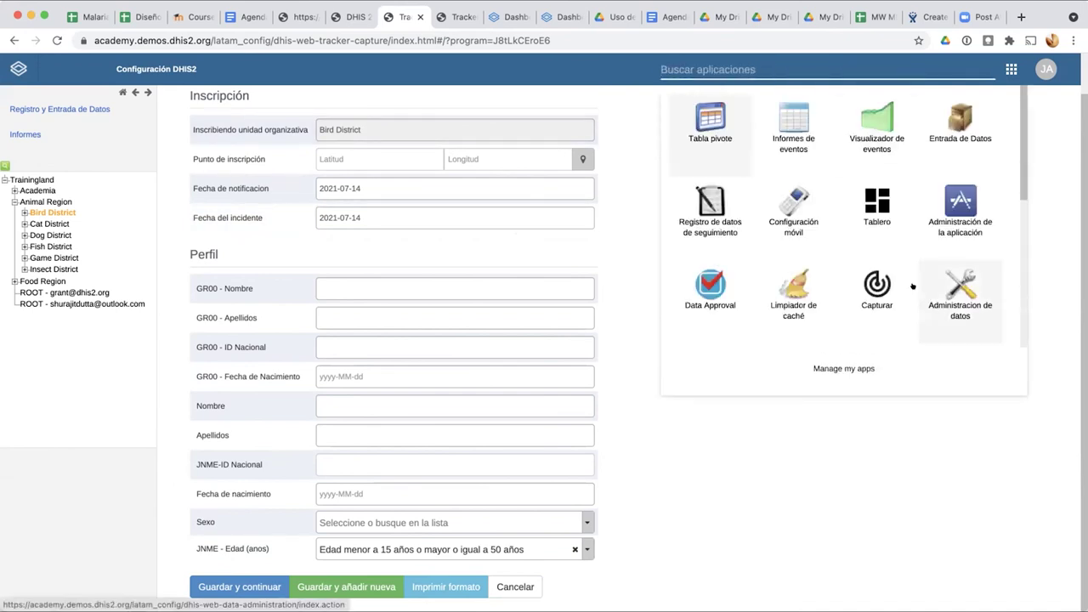
Step: In Maintenance, open the option set list and filter it by JNME
scroll(785, 229, "down", 3)
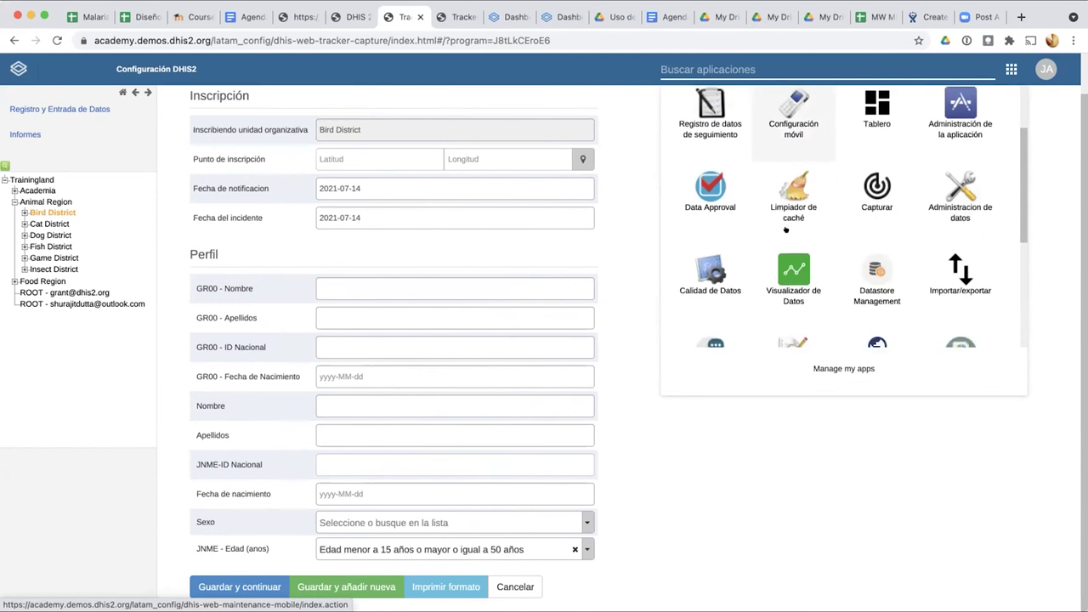
left_click(787, 316)
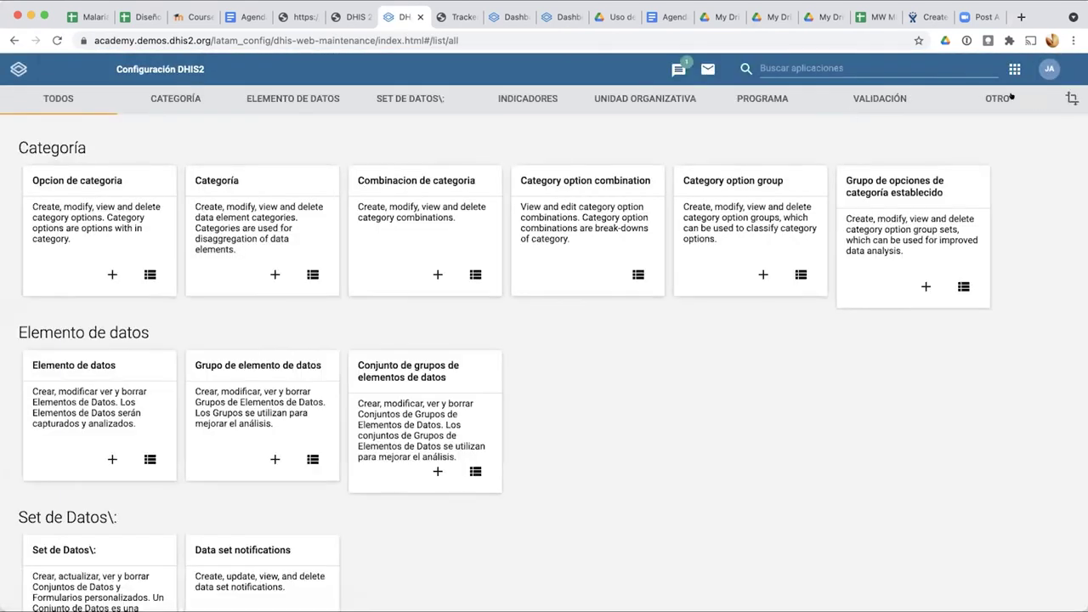
left_click(999, 99)
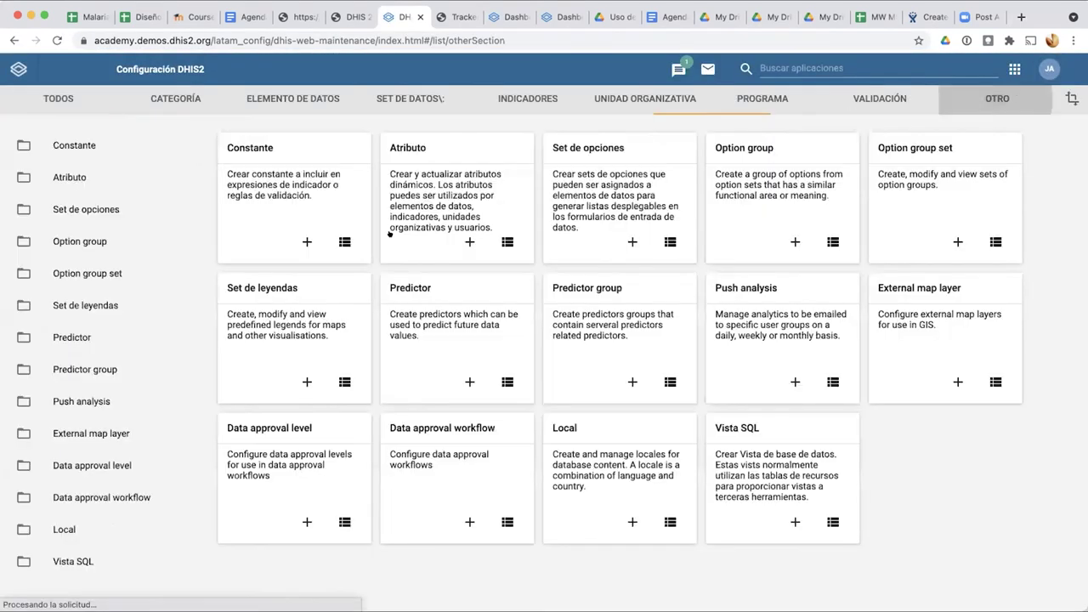
left_click(73, 212)
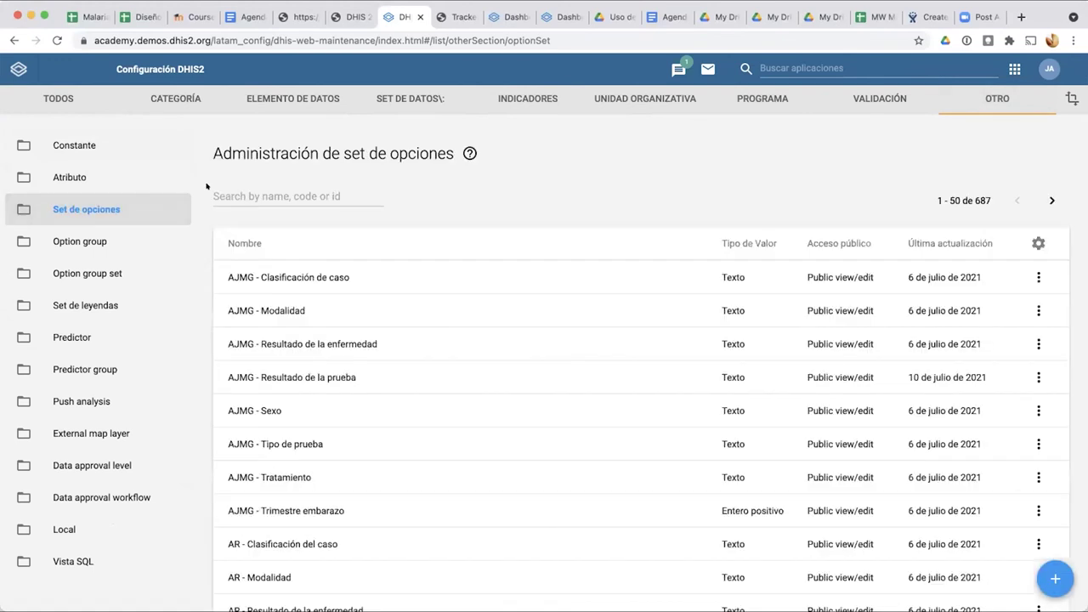
left_click(249, 194)
type("JNME")
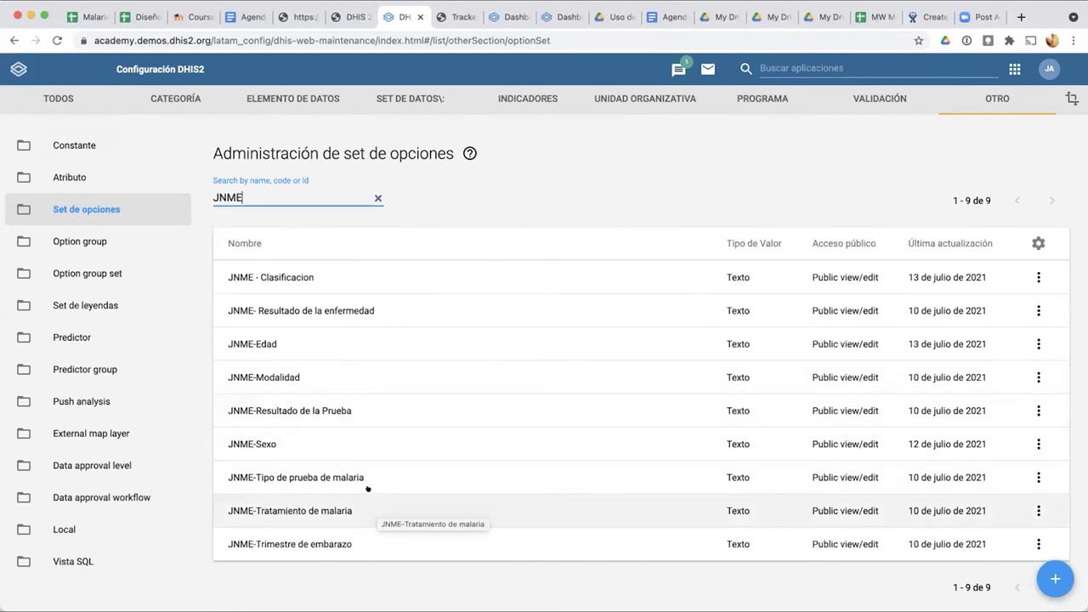
Step: Inspect the code of JNME-Edad's 'Edad entre 15 a 49 años' option without saving changes
left_click(345, 331)
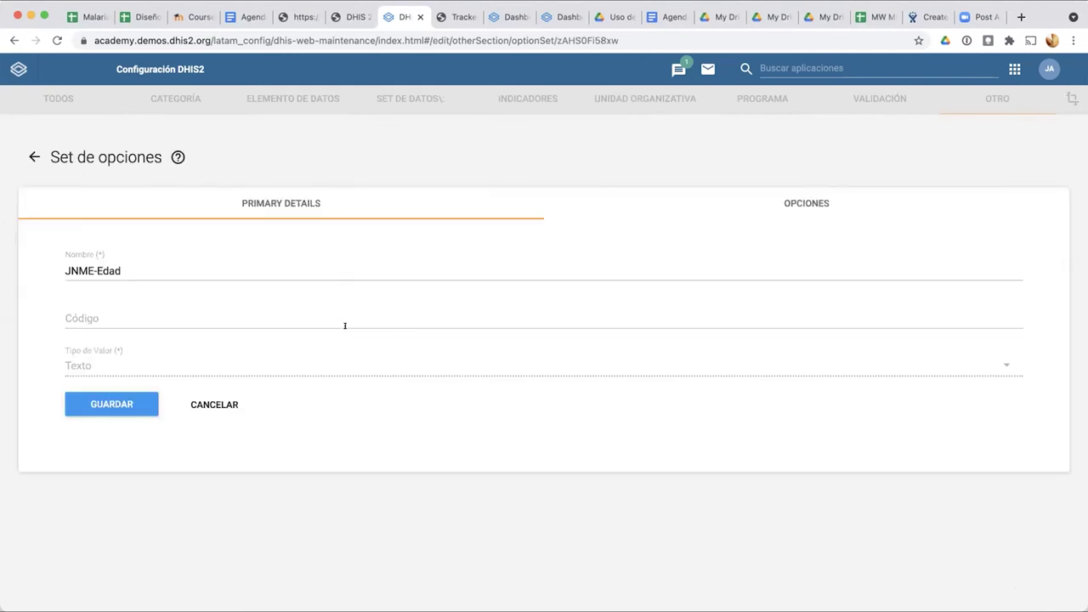
left_click(787, 202)
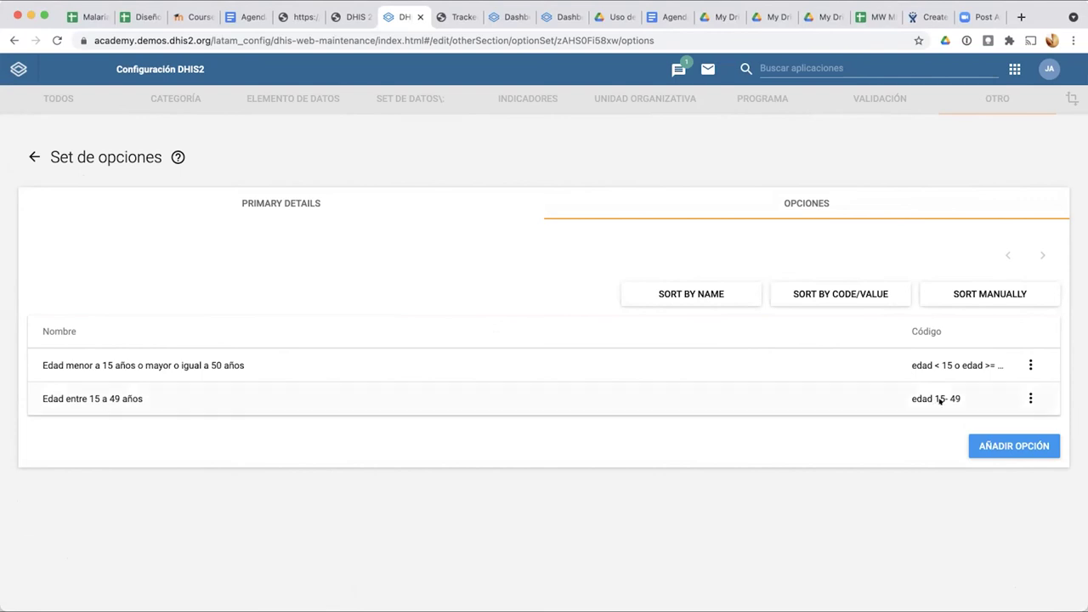
left_click(940, 399)
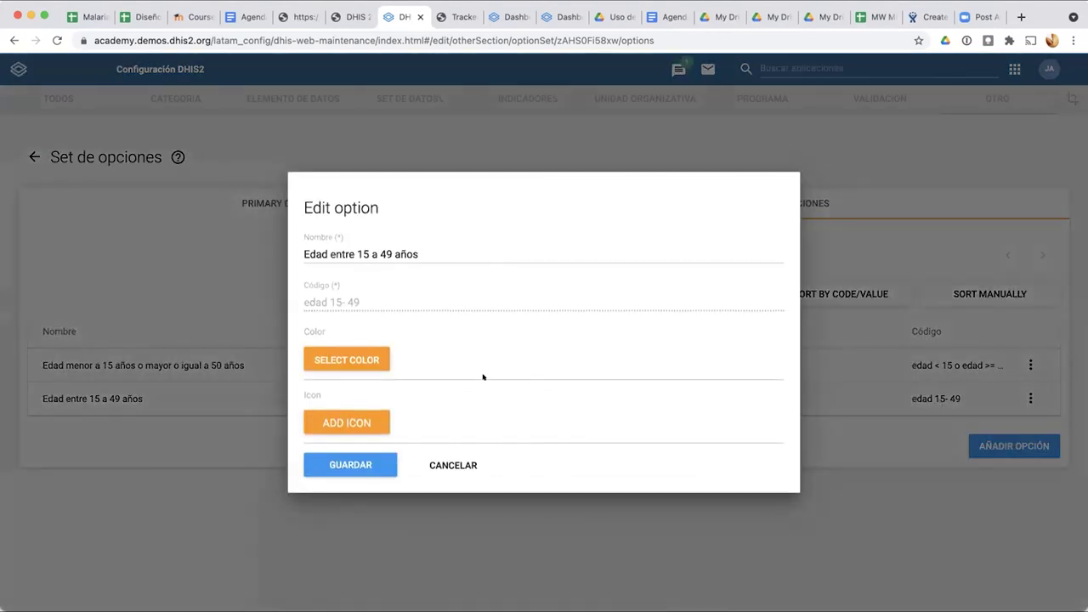
triple_click(314, 300)
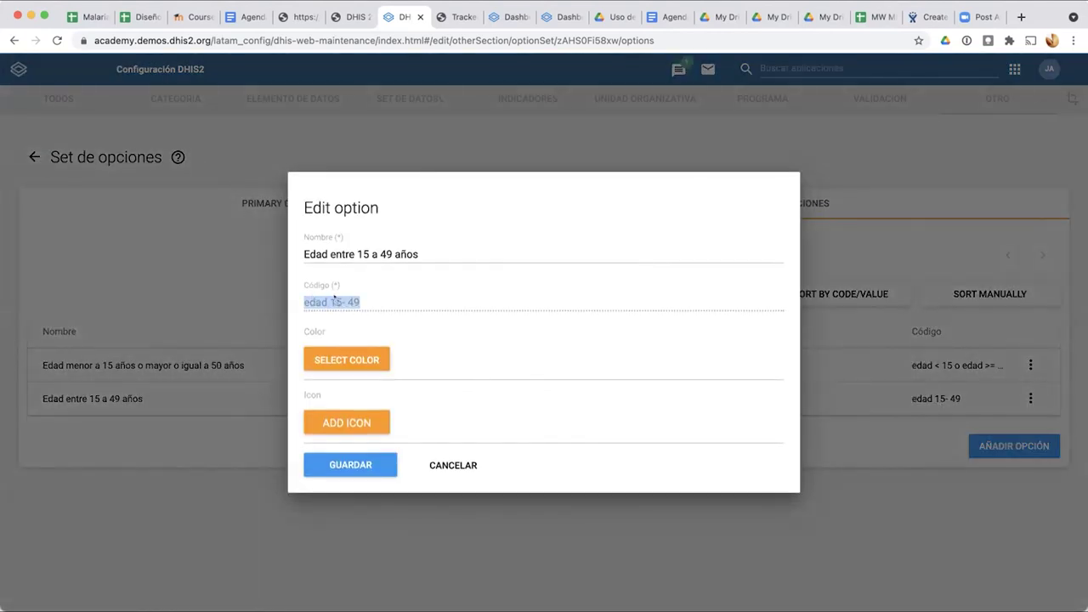
left_click(424, 465)
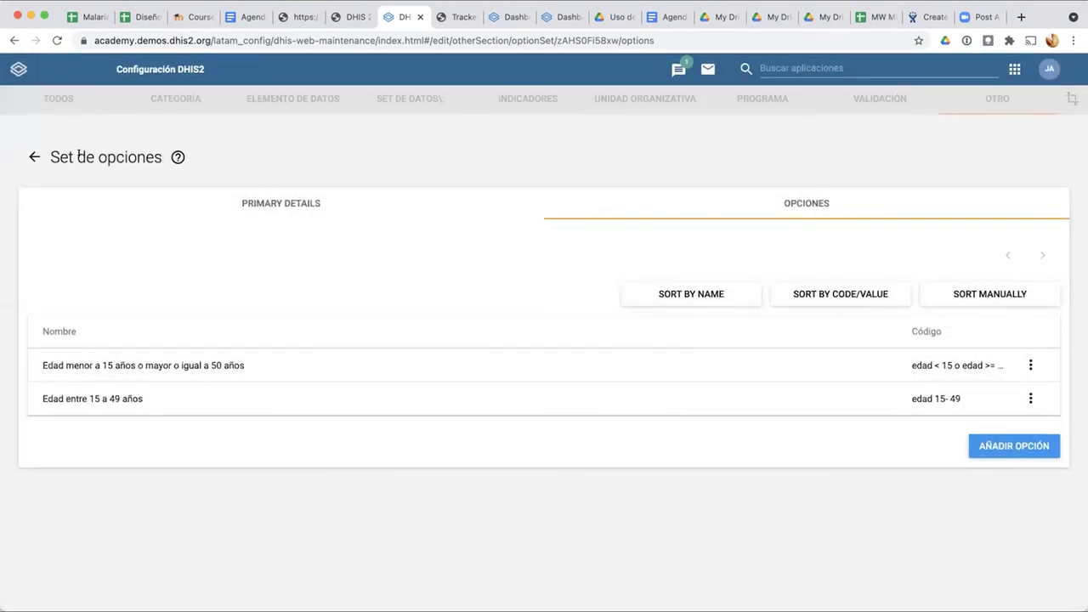
left_click(34, 156)
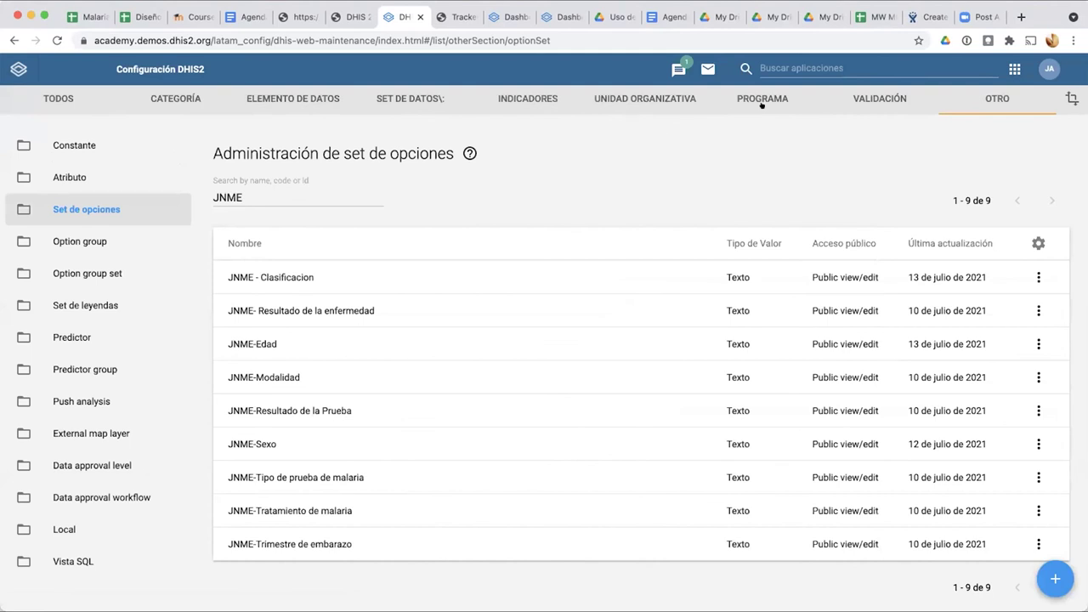
left_click(763, 101)
Step: Open the program rule variables filtered to JNME_Notificacion de casos de malaria
left_click(63, 271)
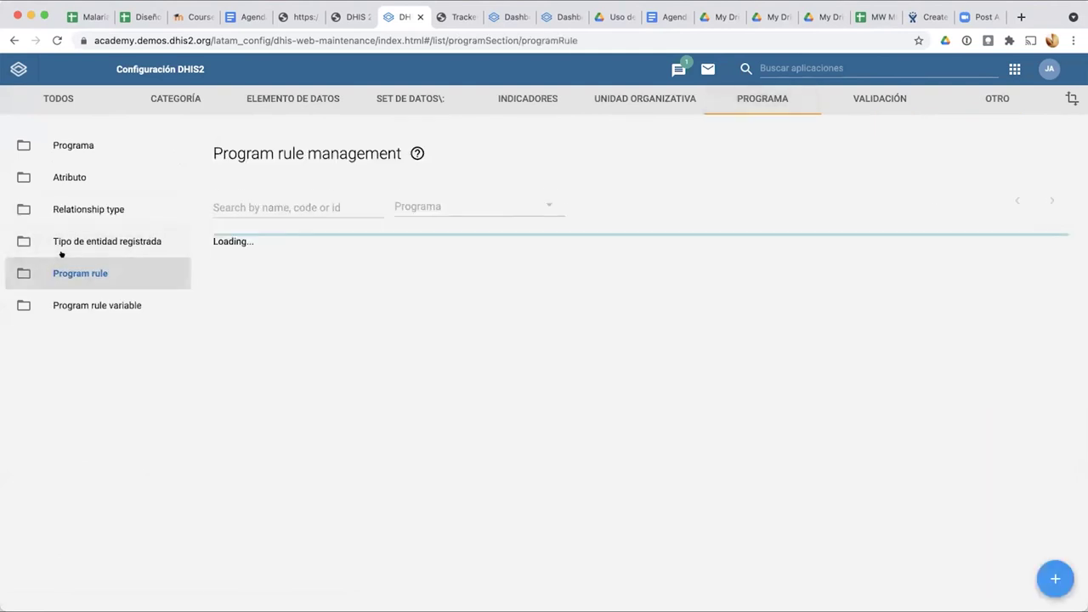
left_click(85, 303)
left_click(469, 206)
left_click(409, 188)
type("JNM")
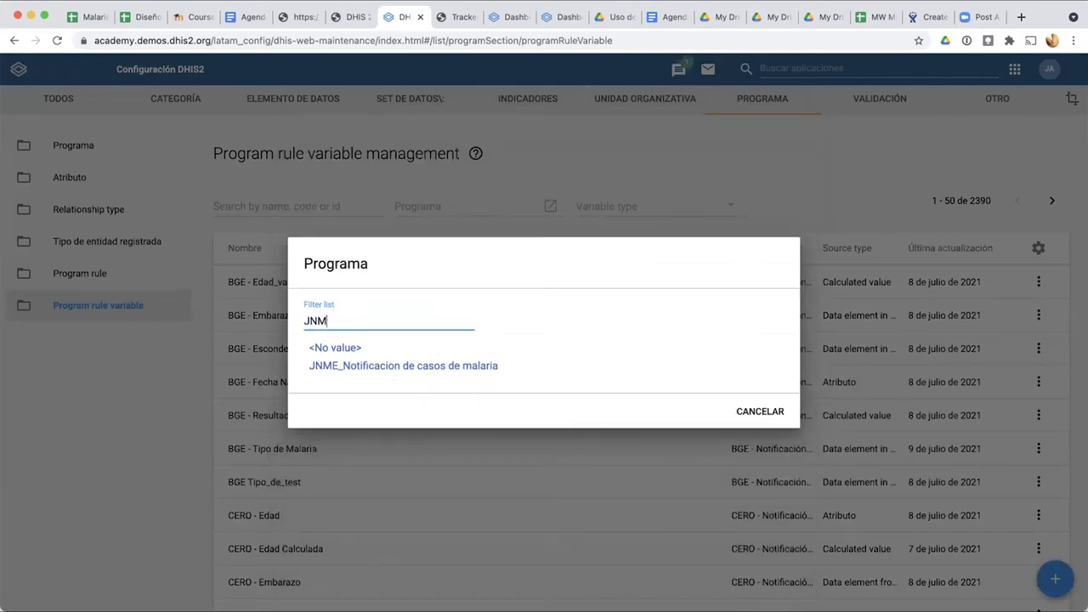
left_click(436, 364)
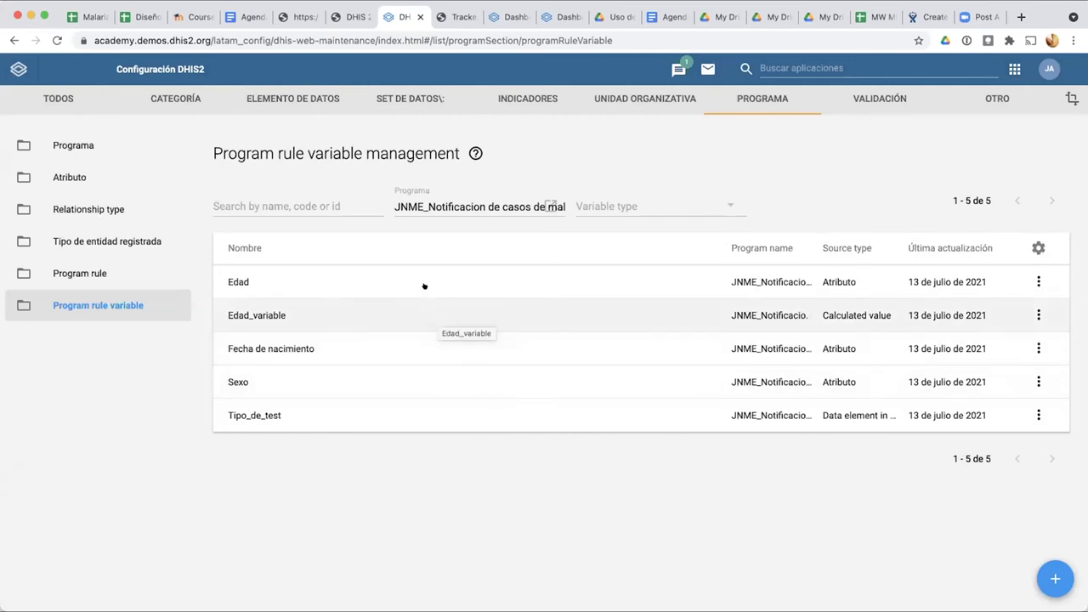
Step: Turn on 'Use code for option set' for the Edad variable, keeping attribute JNME - Edad (anos)
left_click(427, 284)
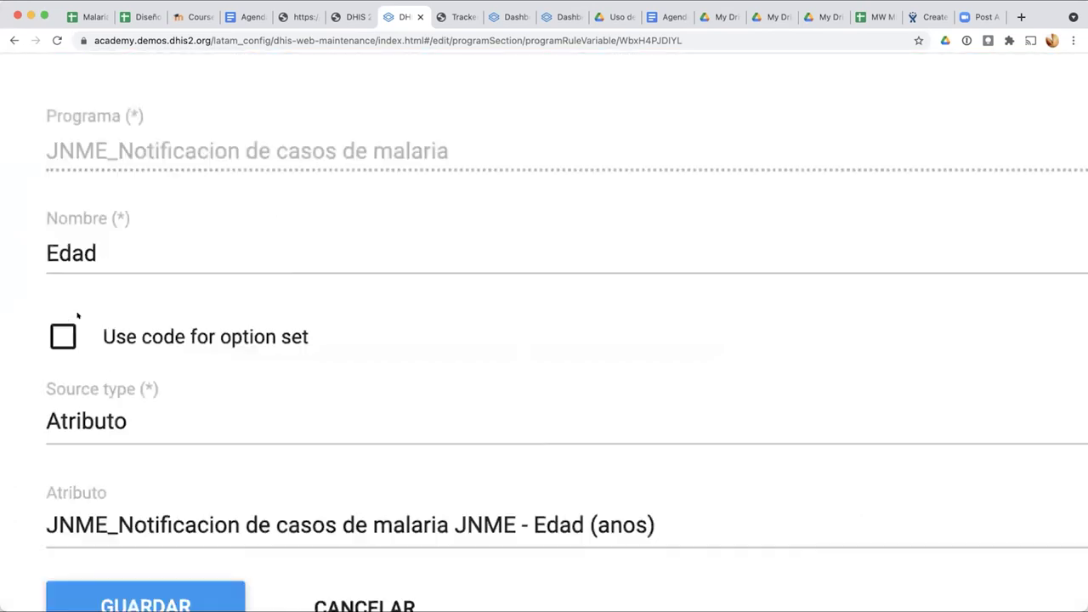
left_click(73, 326)
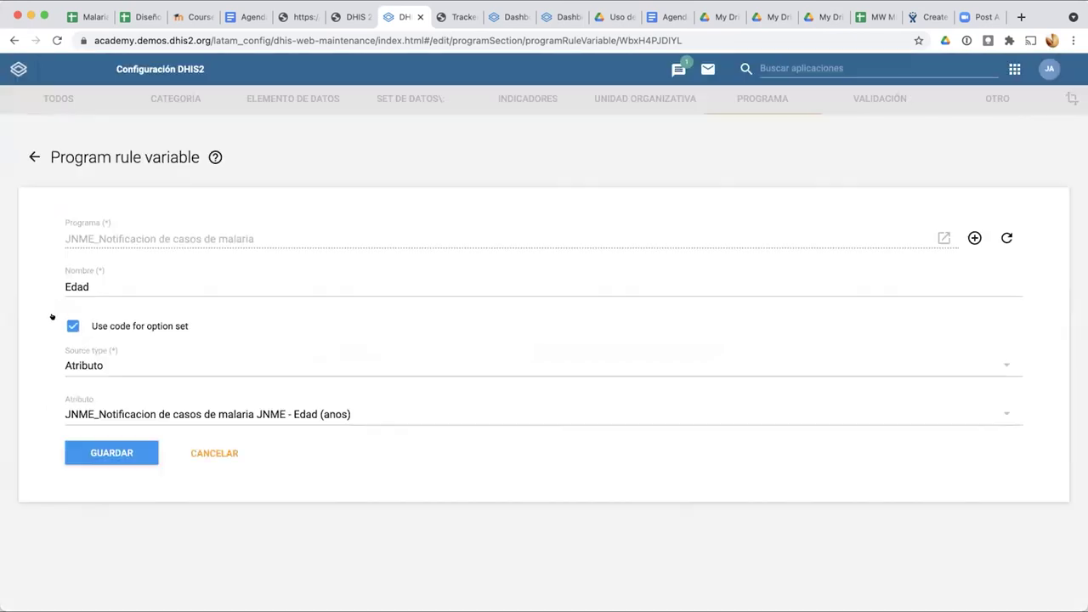
left_click(318, 414)
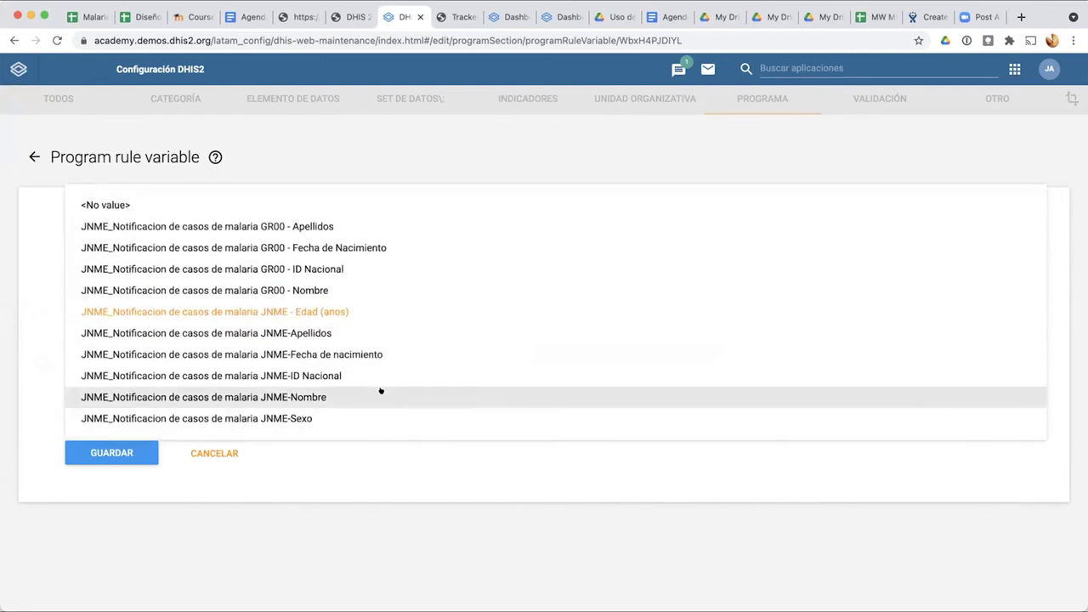
left_click(386, 465)
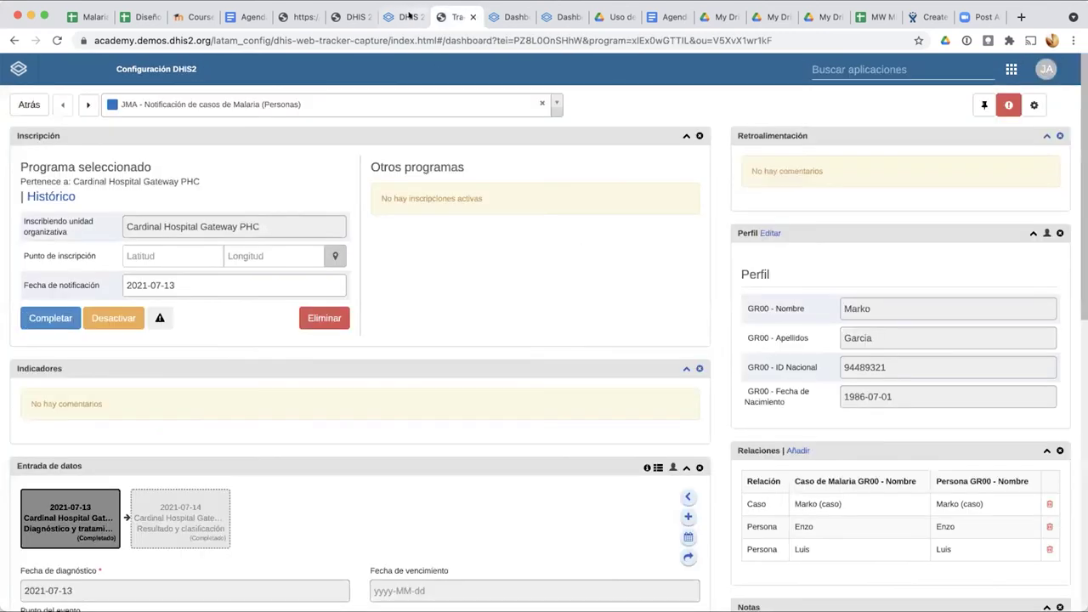
left_click(459, 17)
Step: Start a JNME malaria registration in Bird District with age 'Edad entre 15 a 49 años'
left_click(27, 104)
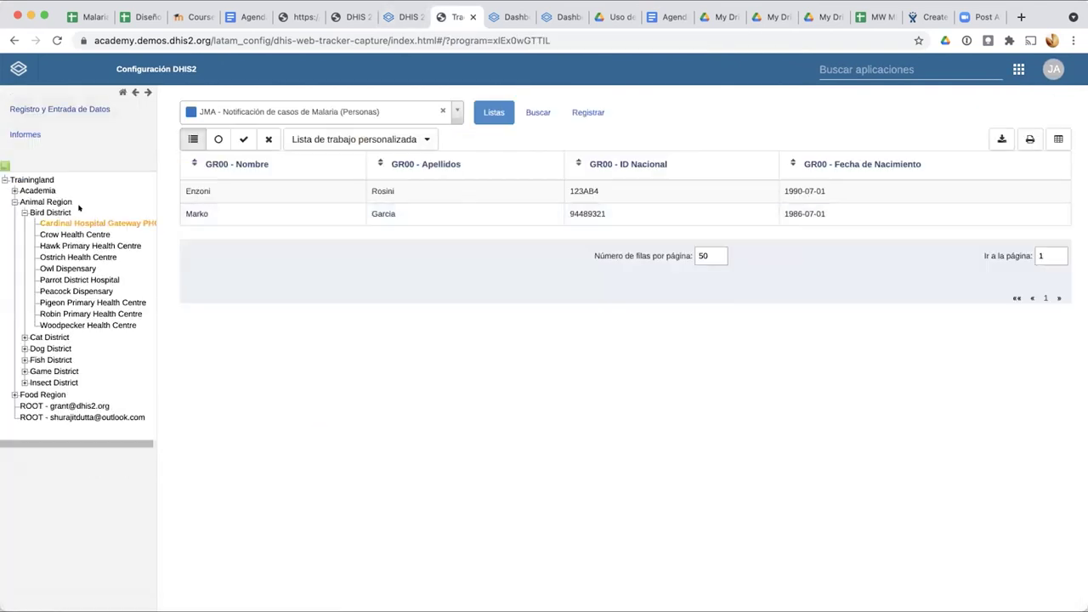
left_click(51, 213)
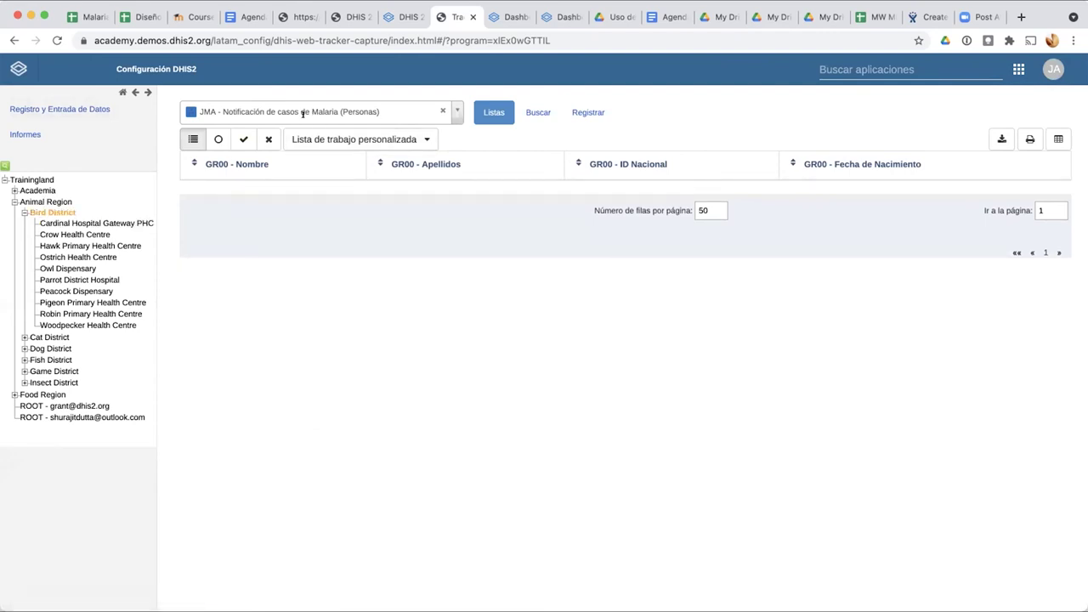
left_click(303, 113)
left_click(290, 260)
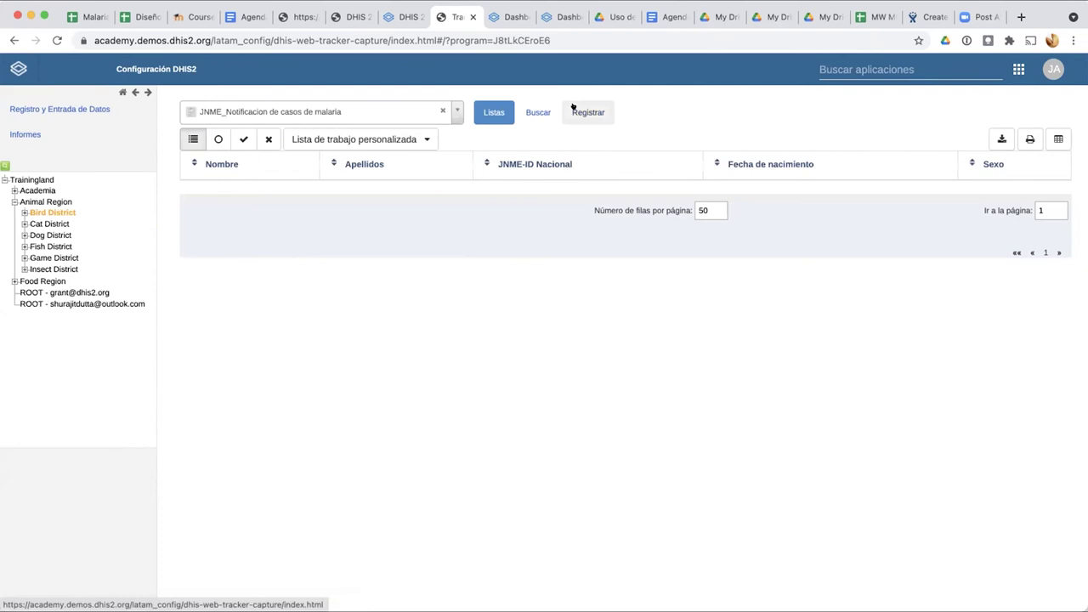
left_click(586, 112)
scroll(477, 563, "down", 2)
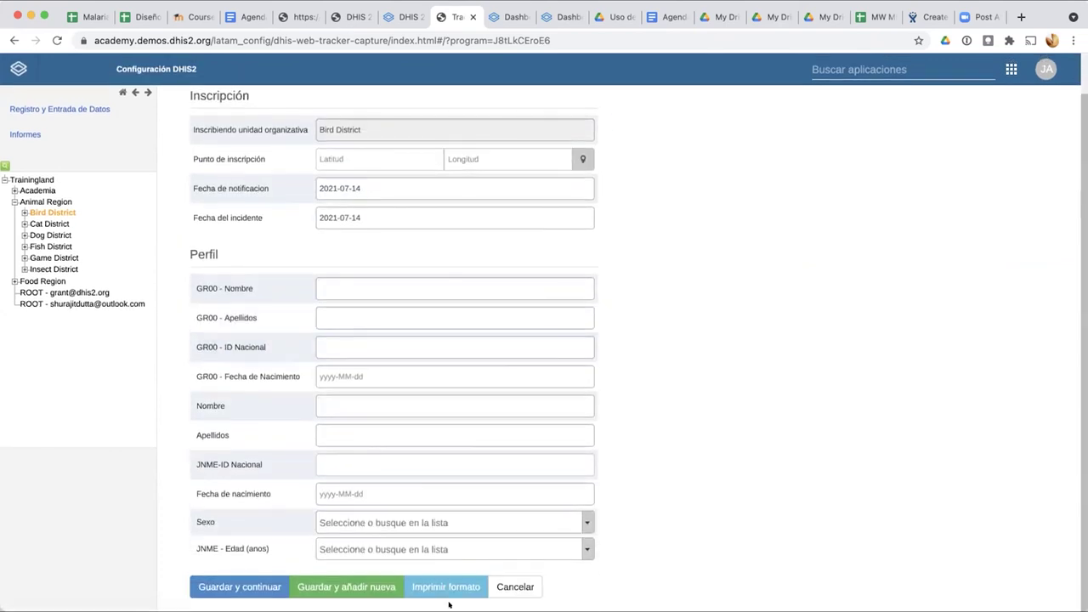
left_click(328, 550)
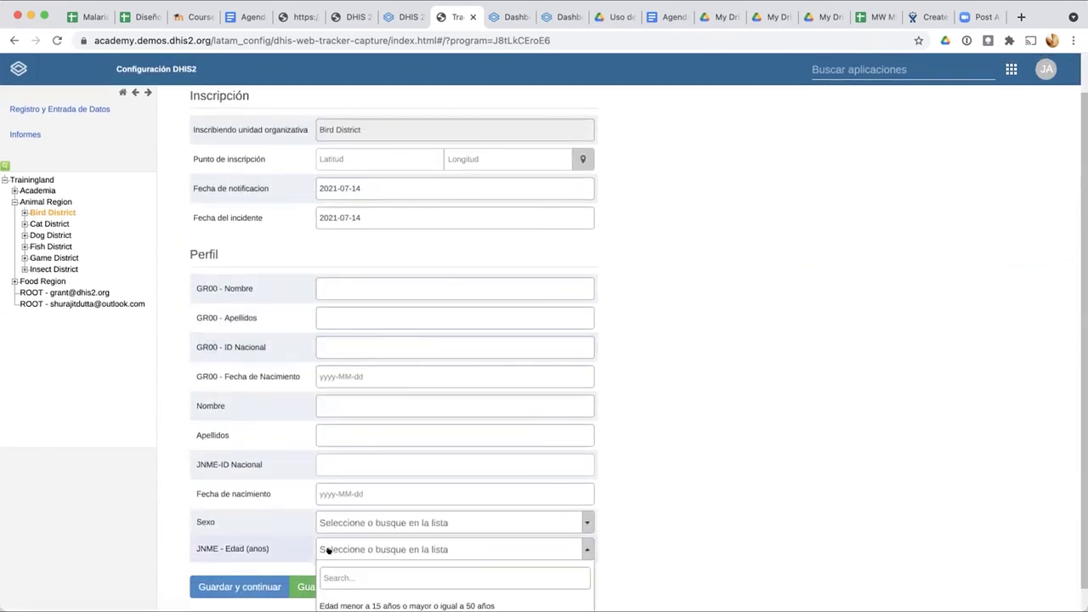
scroll(329, 552, "down", 1)
left_click(359, 598)
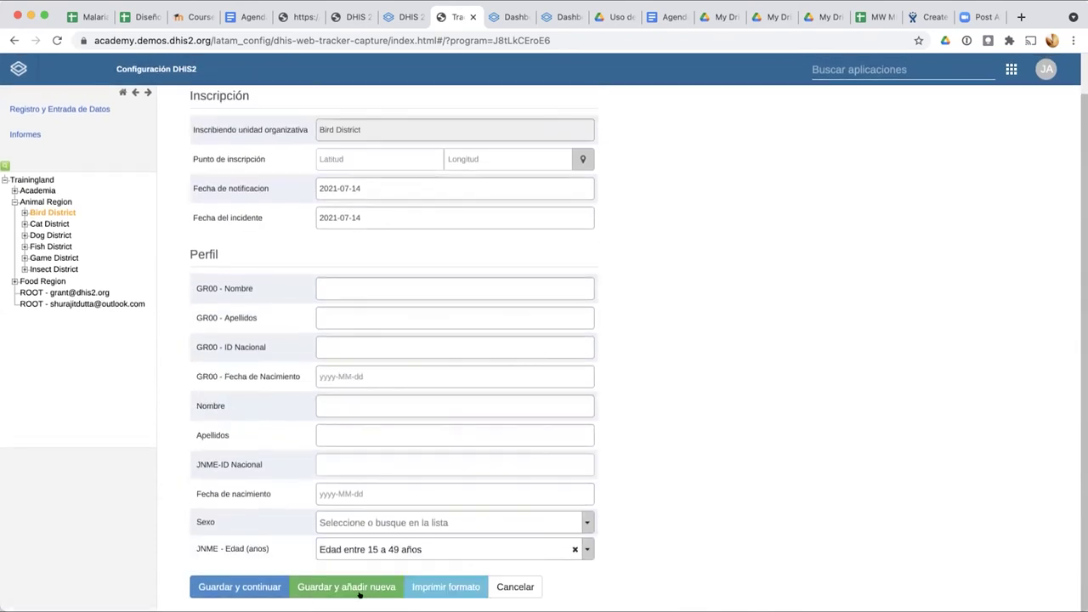
Step: Save the Edad rule variable in Maintenance with GUARDAR
left_click(405, 17)
left_click(105, 451)
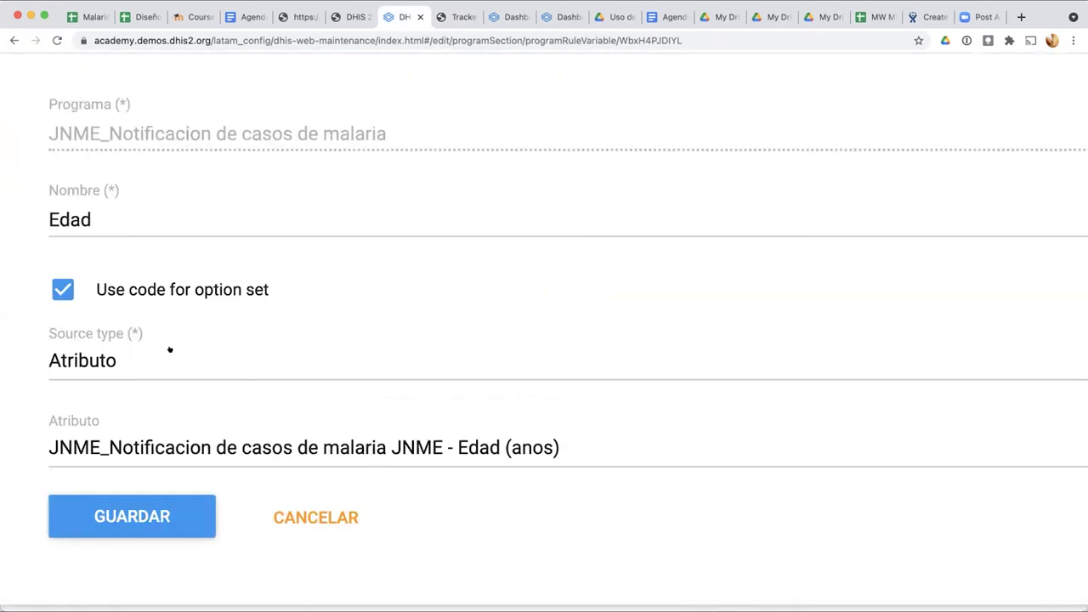
left_click(141, 513)
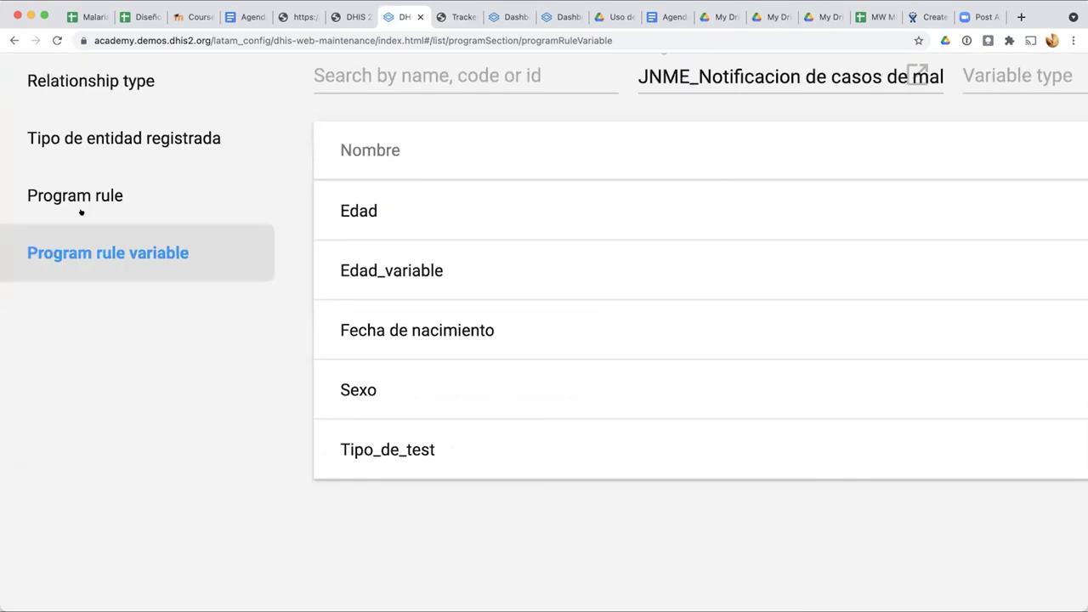
Step: Recheck the Edad variable, then open the 'Si edad distinto a 15 - 49 años y sexo femenino' rule
left_click(90, 199)
left_click(136, 238)
left_click(382, 212)
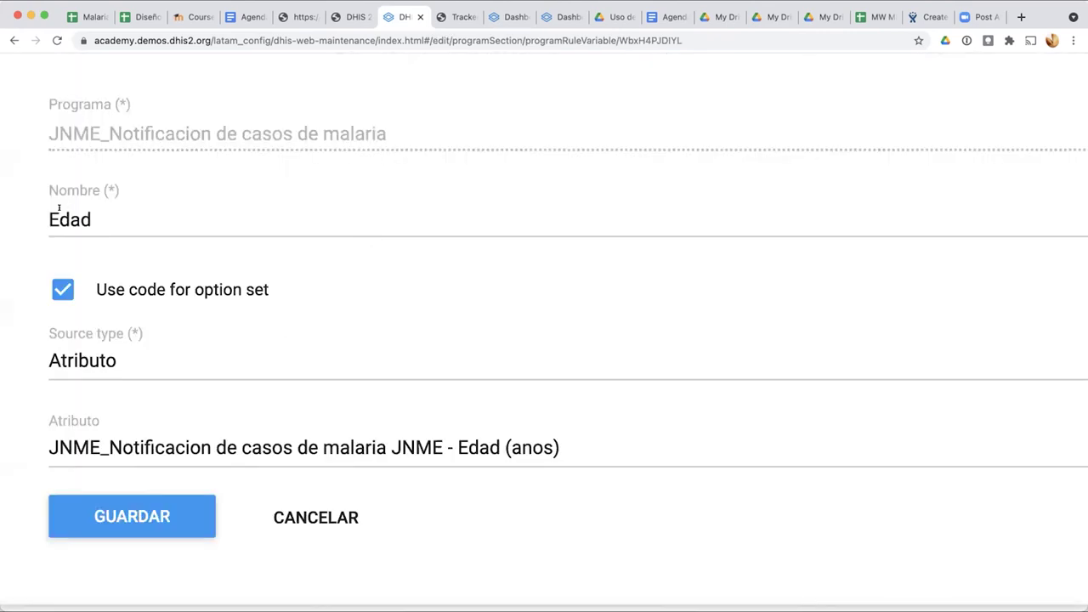
left_click(316, 516)
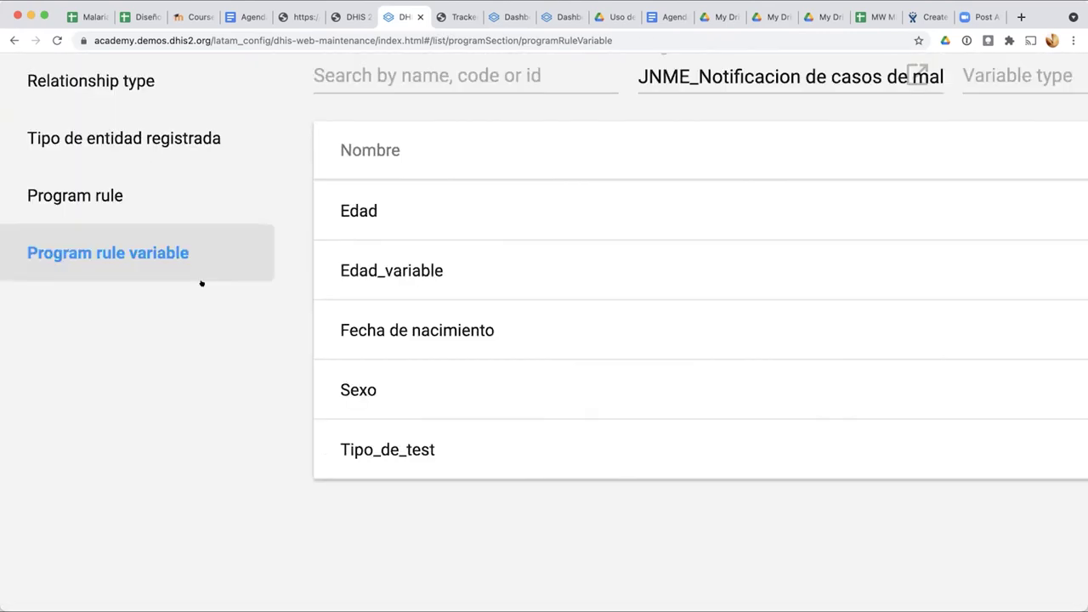
left_click(123, 197)
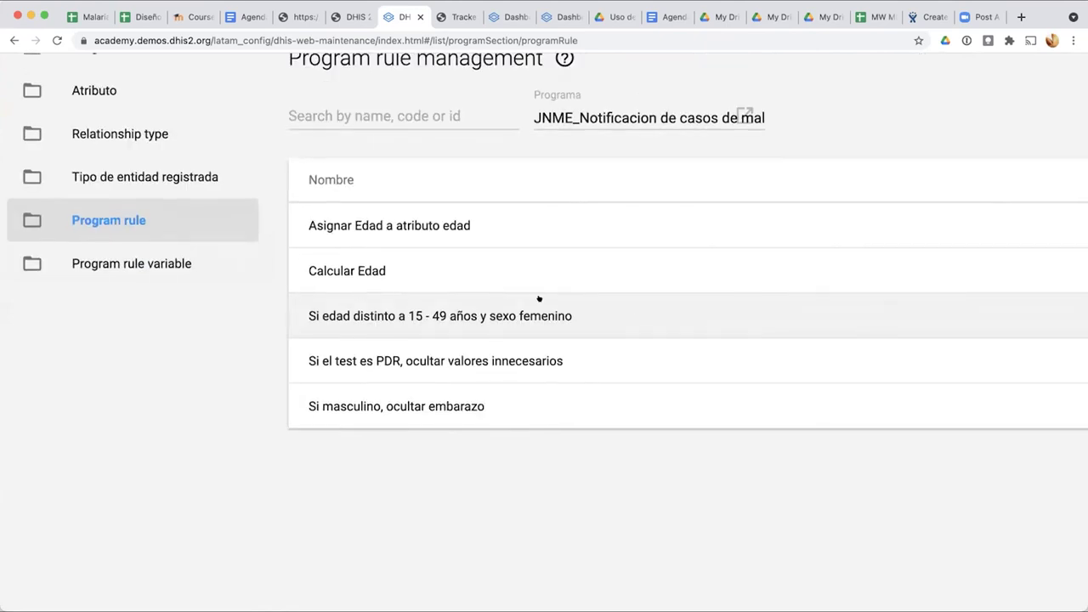
left_click(437, 317)
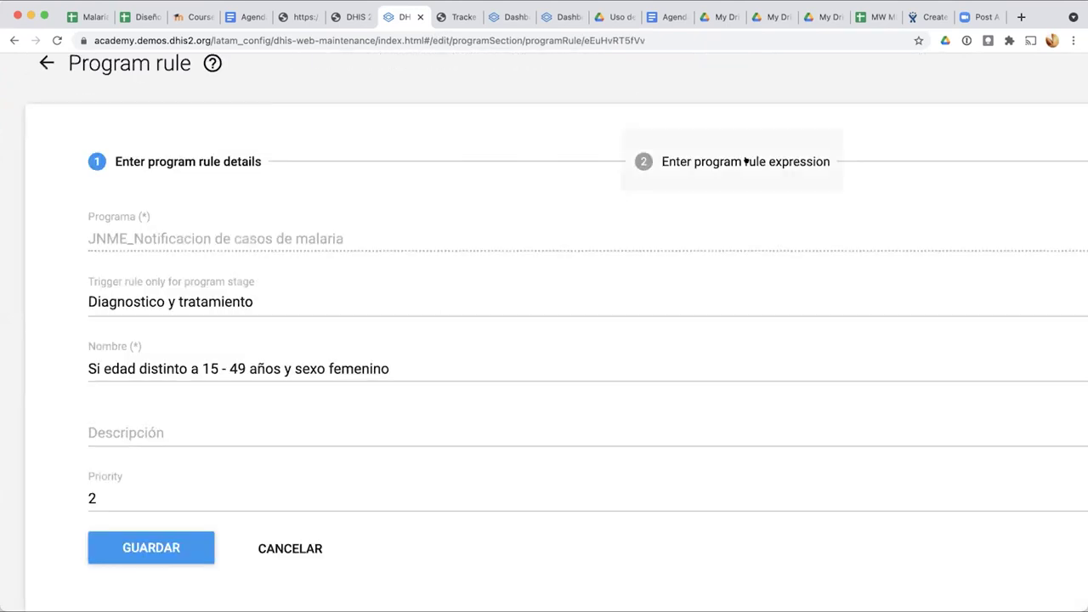
Step: In the condition, delete the under-15 comparison and turn the greater-than-50 test into not-equal
left_click(746, 160)
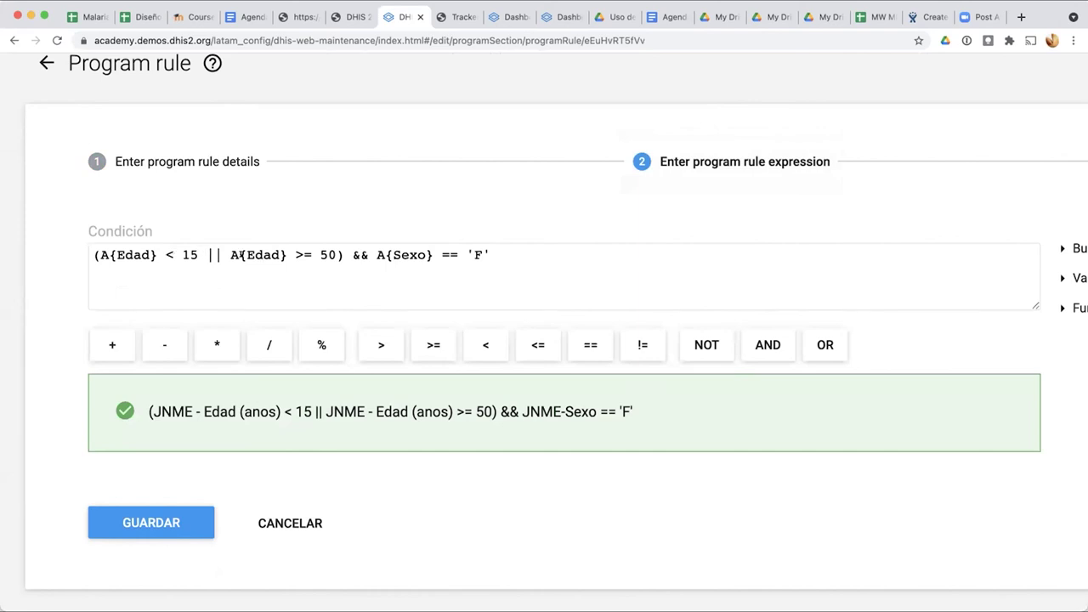
left_click_drag(225, 254, 98, 252)
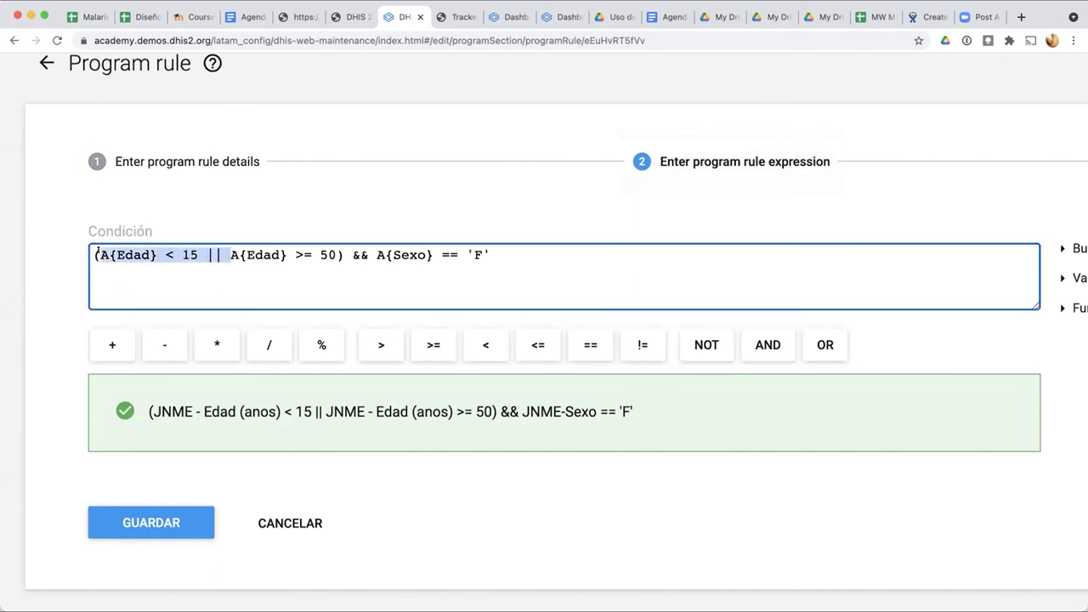
key("BackSpace")
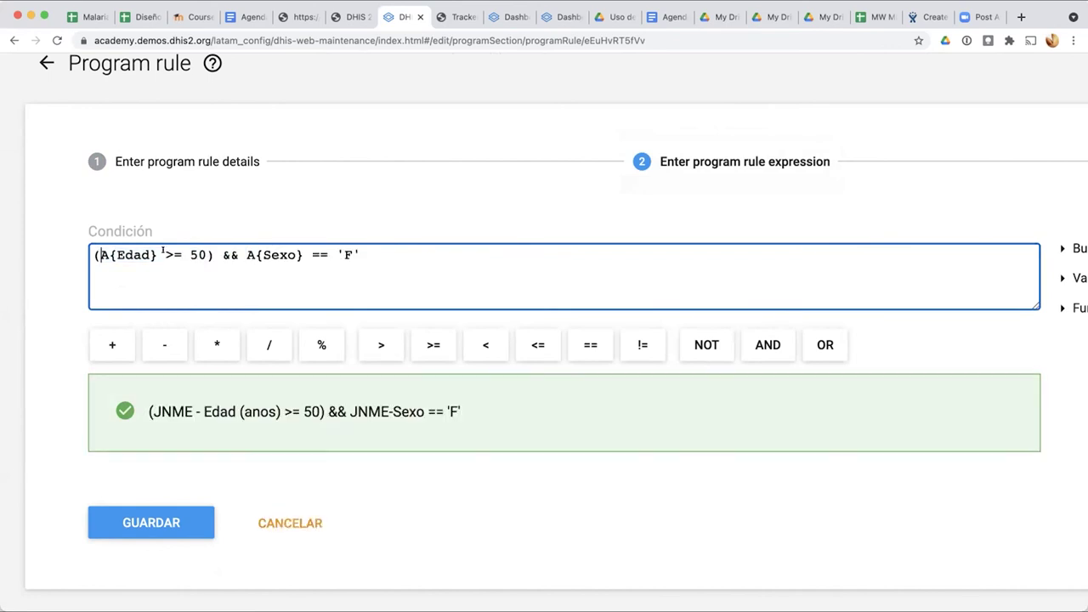
left_click_drag(173, 254, 156, 254)
key("BackSpace")
type("!")
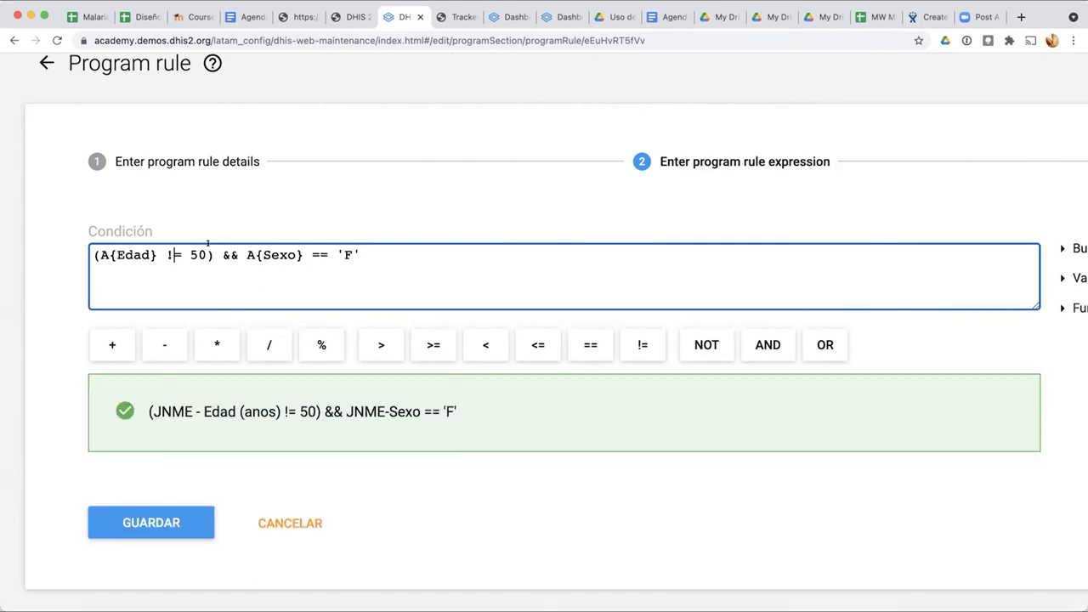
key("BackSpace")
Step: Remove the opening parenthesis and replace 50 with the quoted code 'edad 15- 49'
left_click(94, 255)
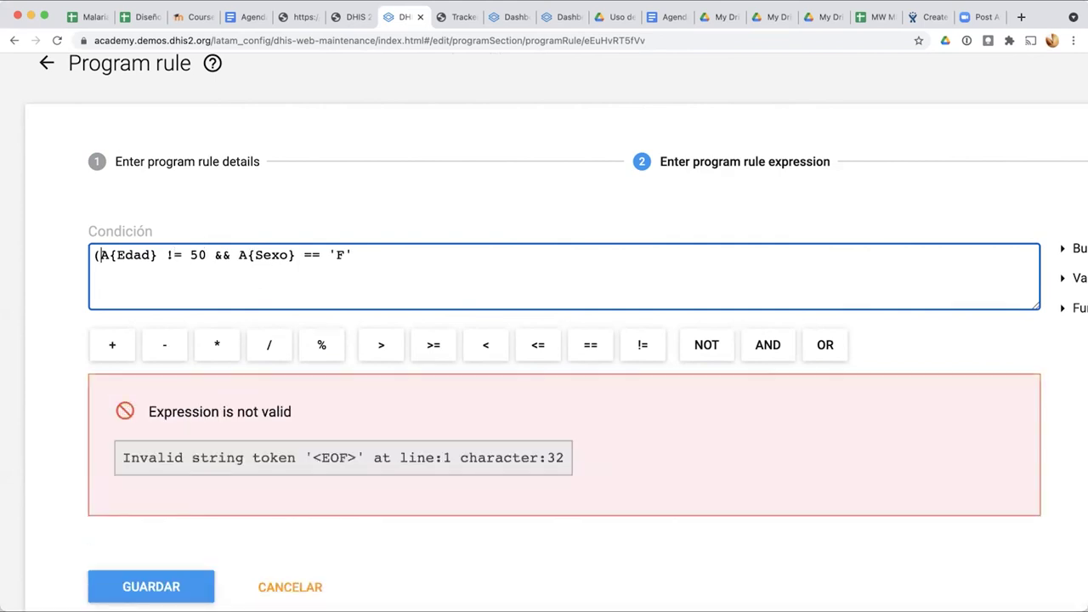
key("Delete")
left_click(182, 255)
left_click_drag(182, 255, 206, 255)
key("BackSpace")
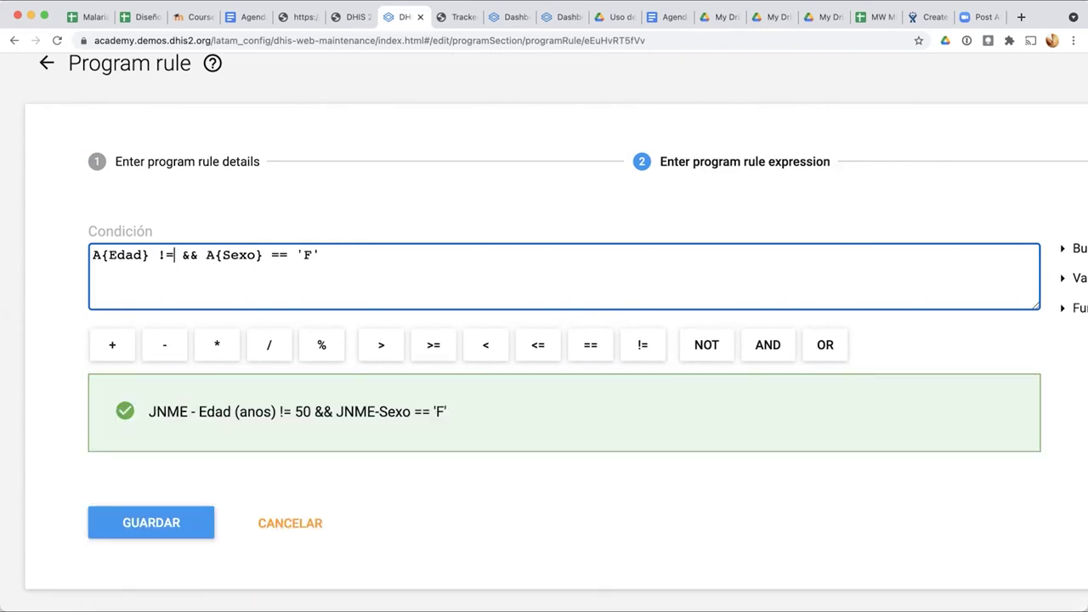
key("Left")
type("'edad 15- 49")
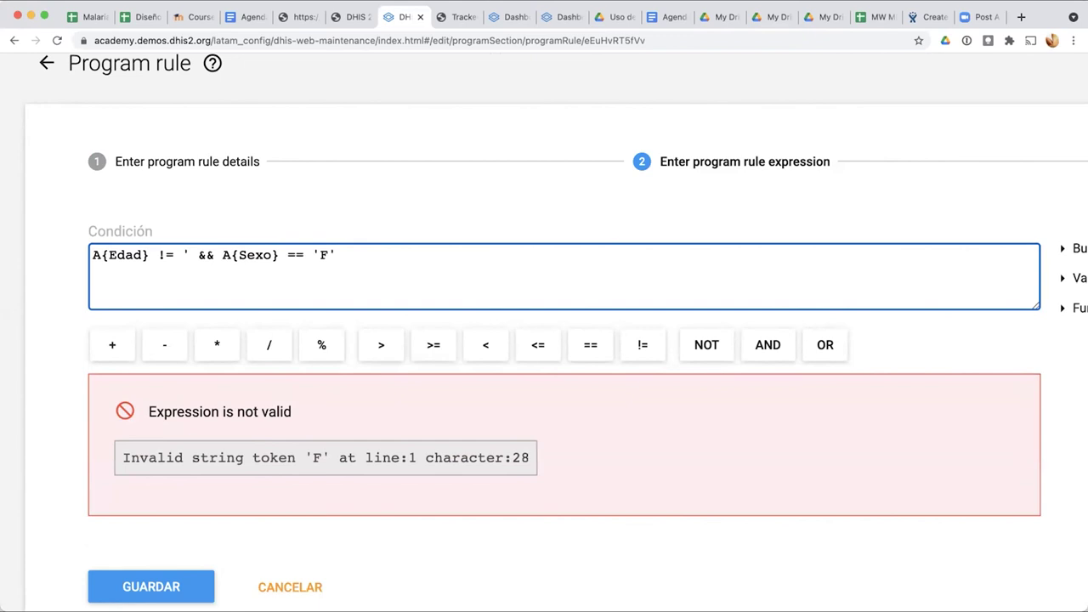
type("'")
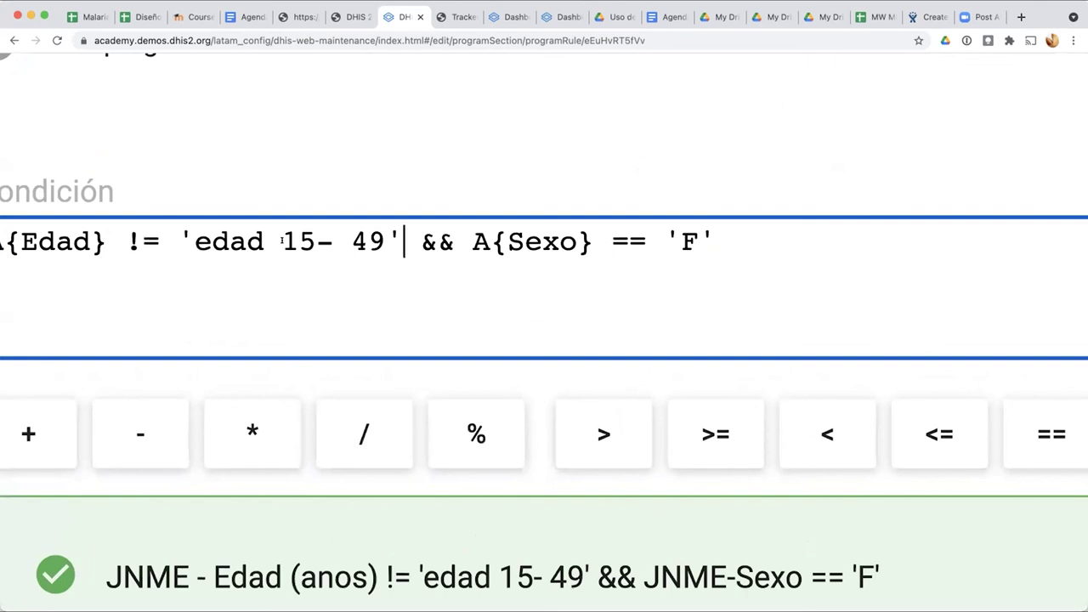
Step: Review the age option value 'edad 15- 49' in the condition text
left_click_drag(283, 241, 386, 241)
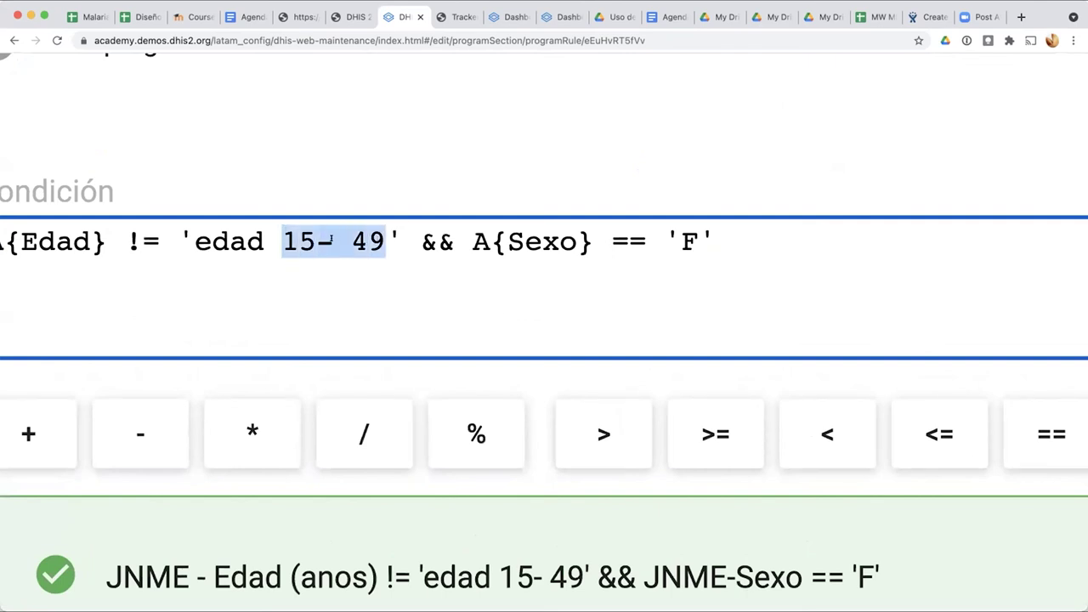
key("End")
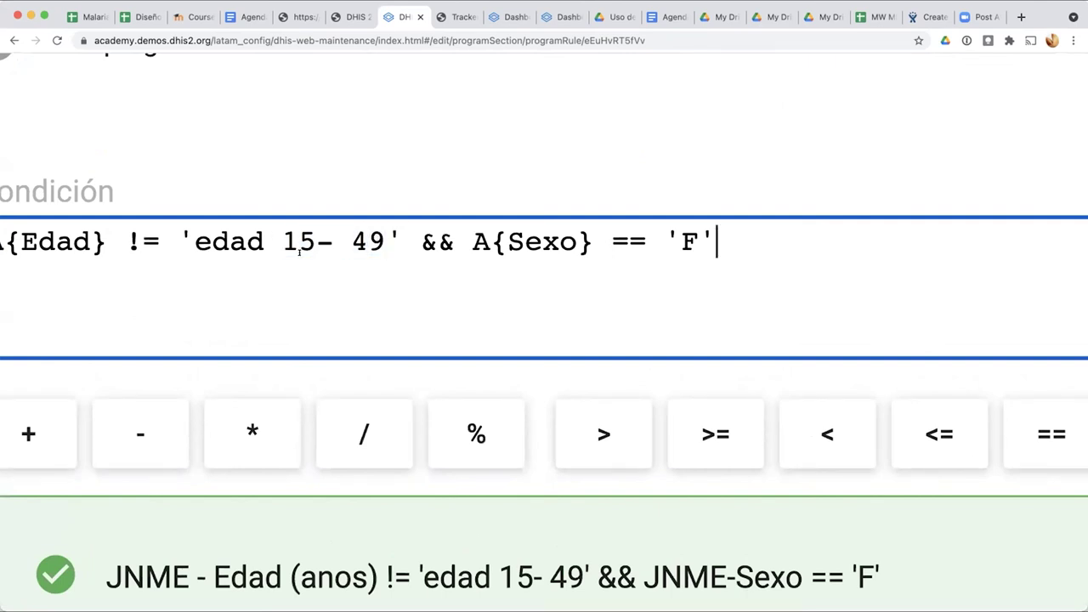
left_click(184, 230)
key("Right")
key("Right")
key("Right")
key("Right")
left_click(177, 229)
left_click_drag(195, 230, 387, 221)
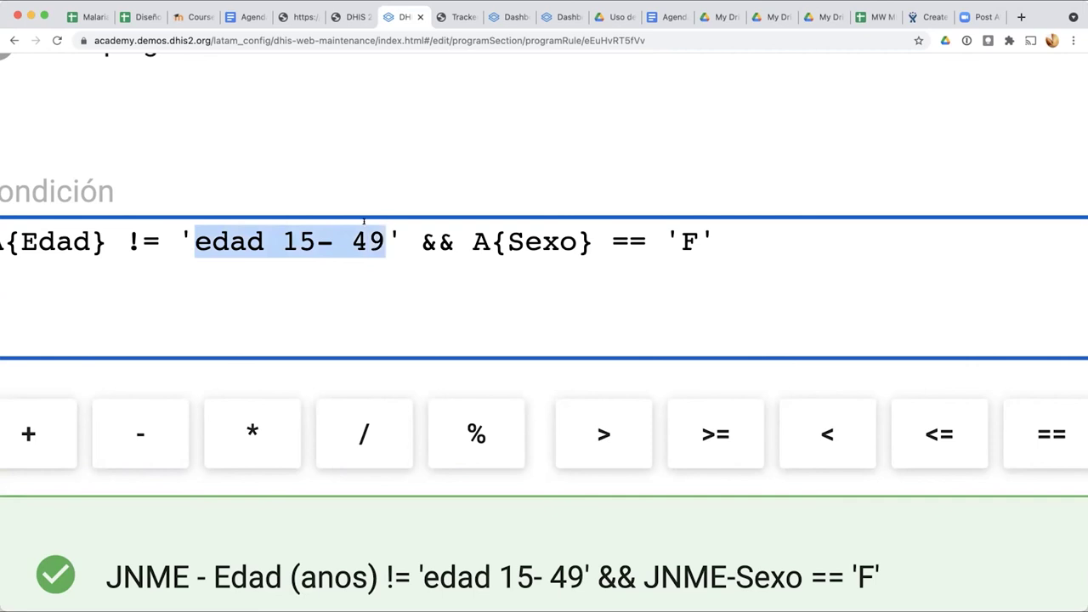
left_click(182, 238)
left_click(401, 240)
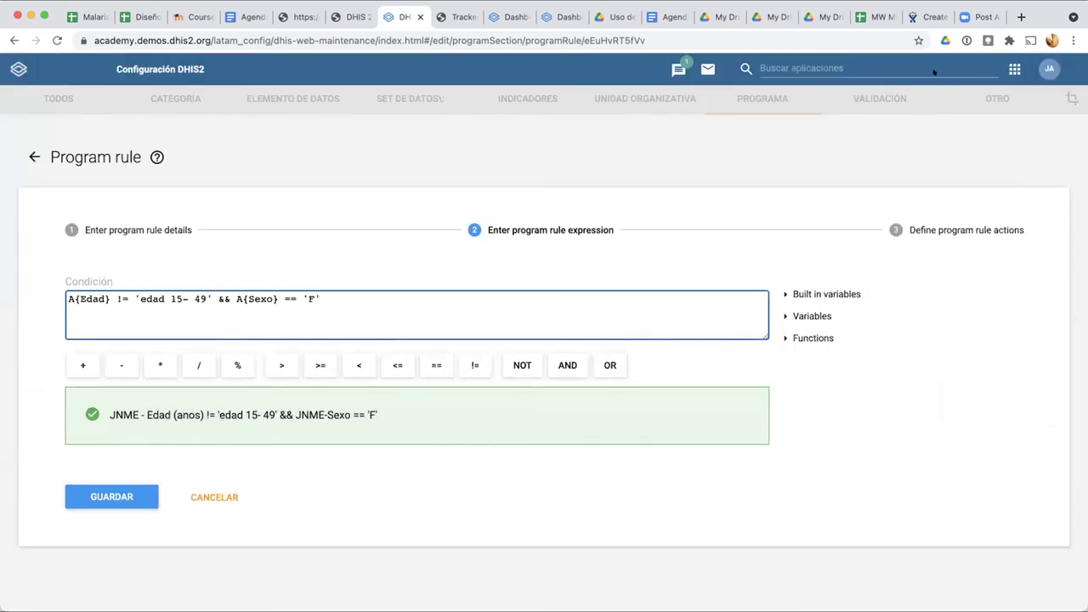
Step: Glance at the actions step, then return to the condition and add '(' before A{Edad}
left_click(922, 230)
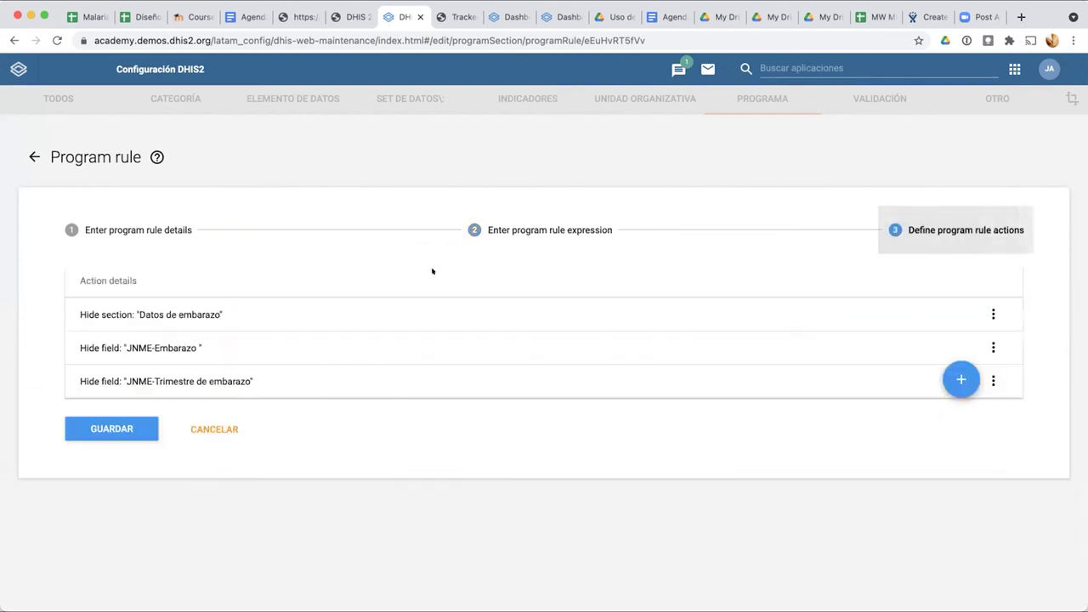
left_click(553, 221)
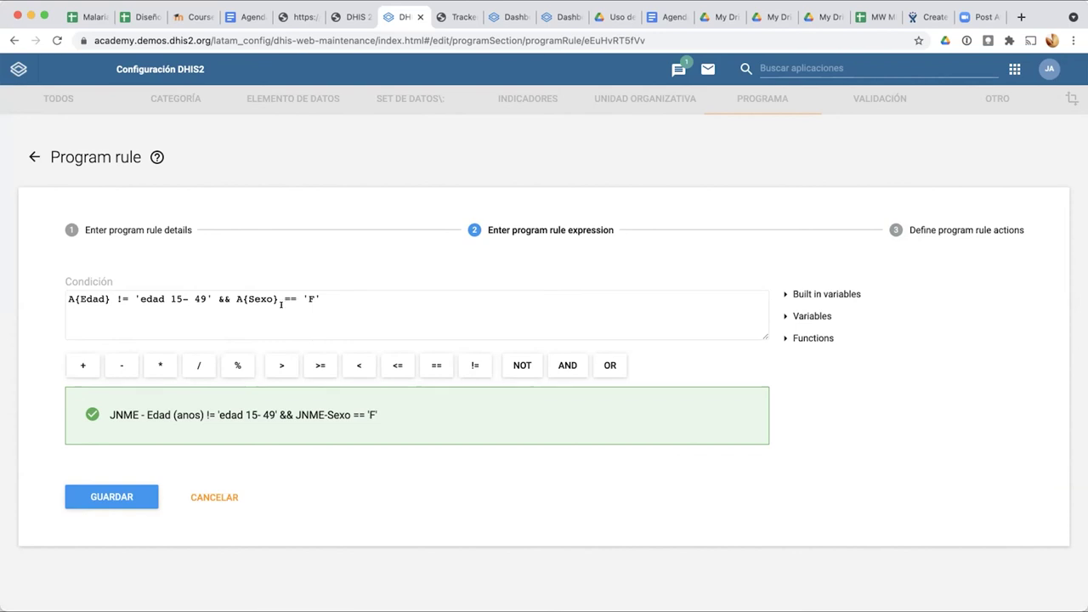
scroll(280, 304, "up", 5)
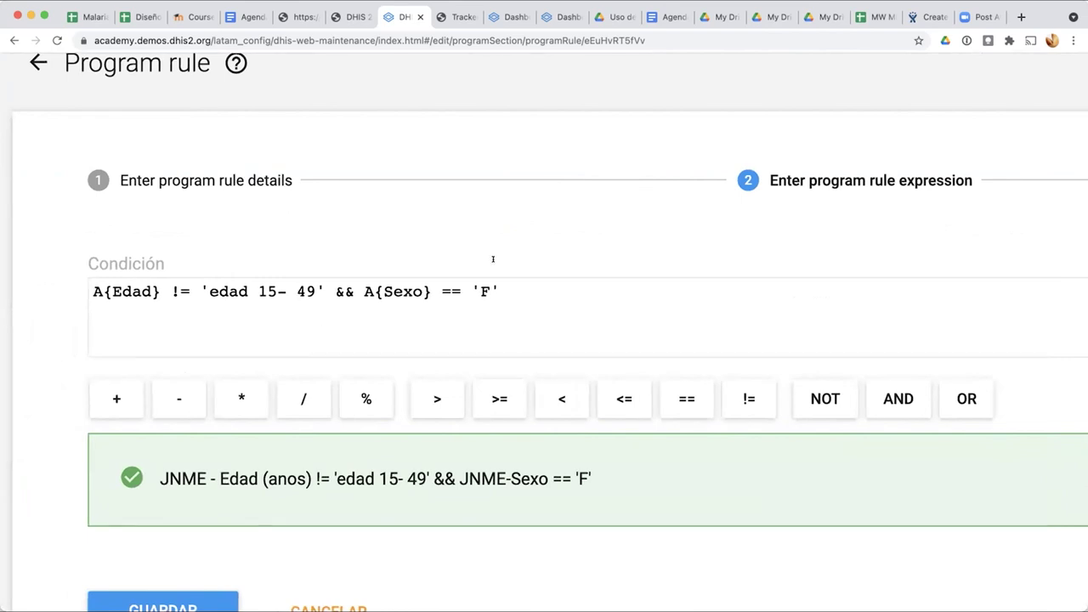
scroll(1020, 197, "down", 5)
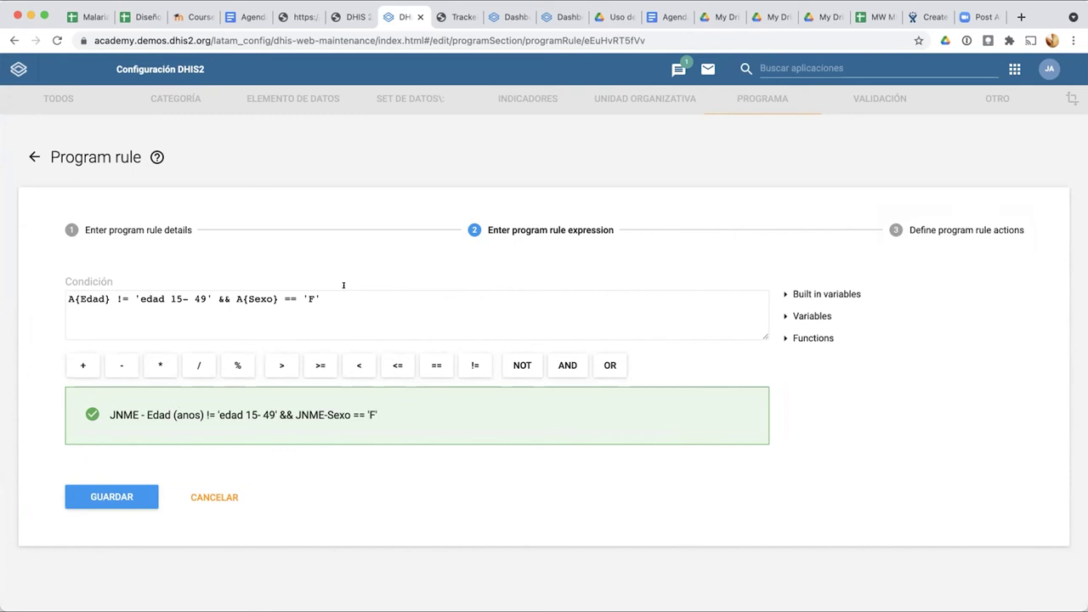
left_click(310, 297)
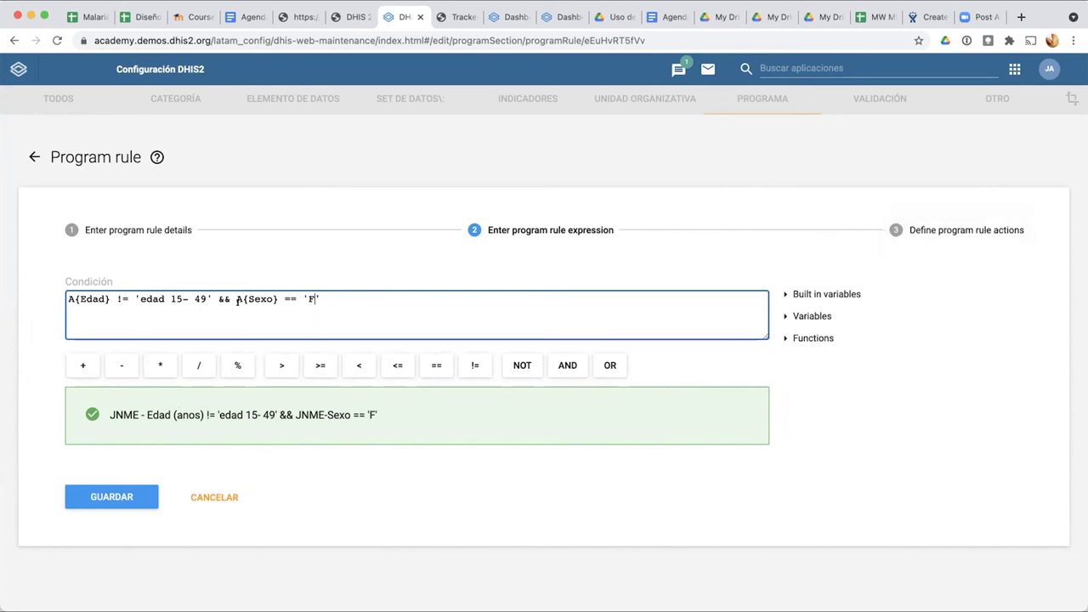
scroll(237, 299, "up", 2)
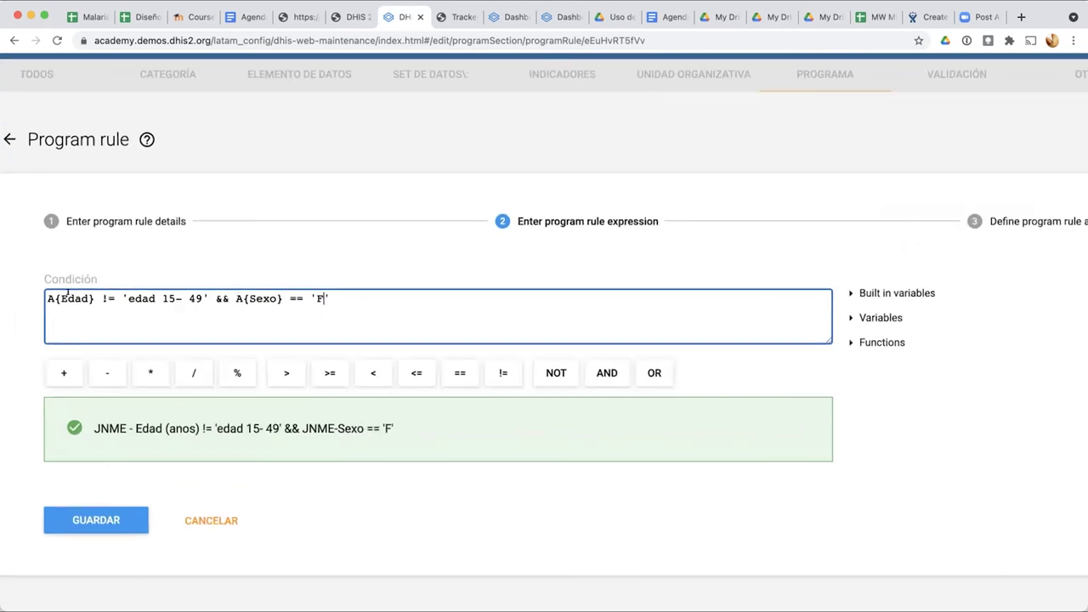
type("(")
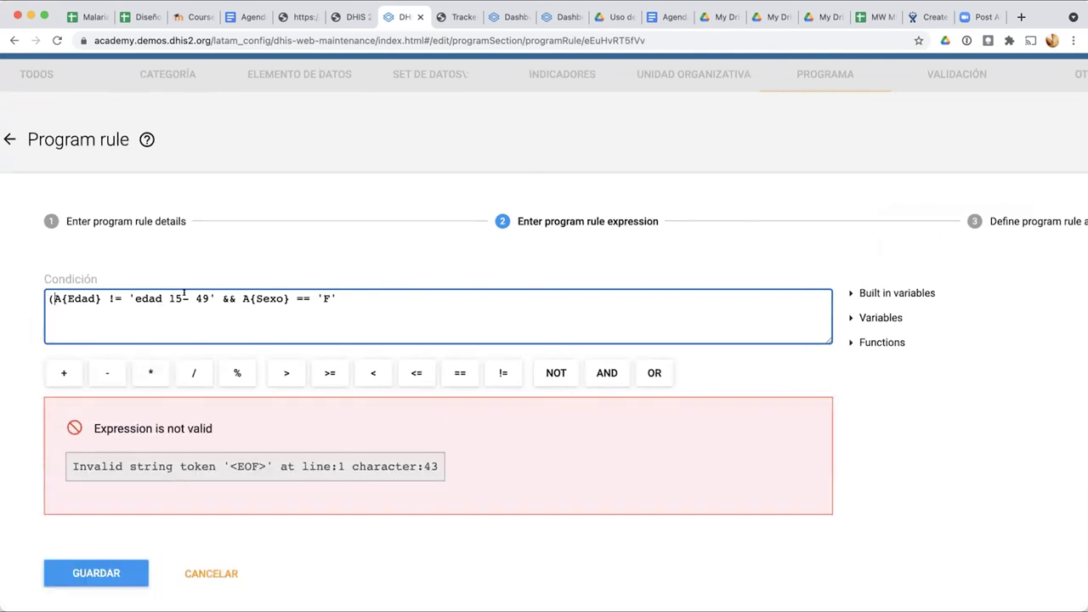
Step: Replace && with ||, change the sex test to != 'F', and close the parenthesis
left_click_drag(222, 294, 235, 292)
type("||")
left_click(302, 297)
key("BackSpace")
type("!")
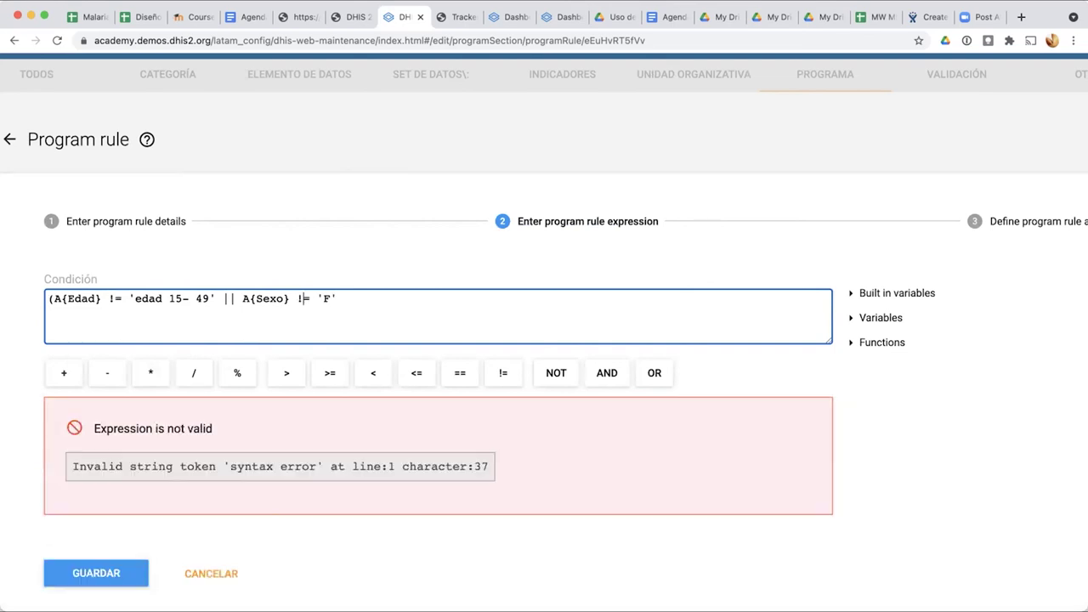
left_click(342, 297)
type(")")
Step: Review the age and sex comparisons, then save the program rule
left_click_drag(218, 294, 228, 293)
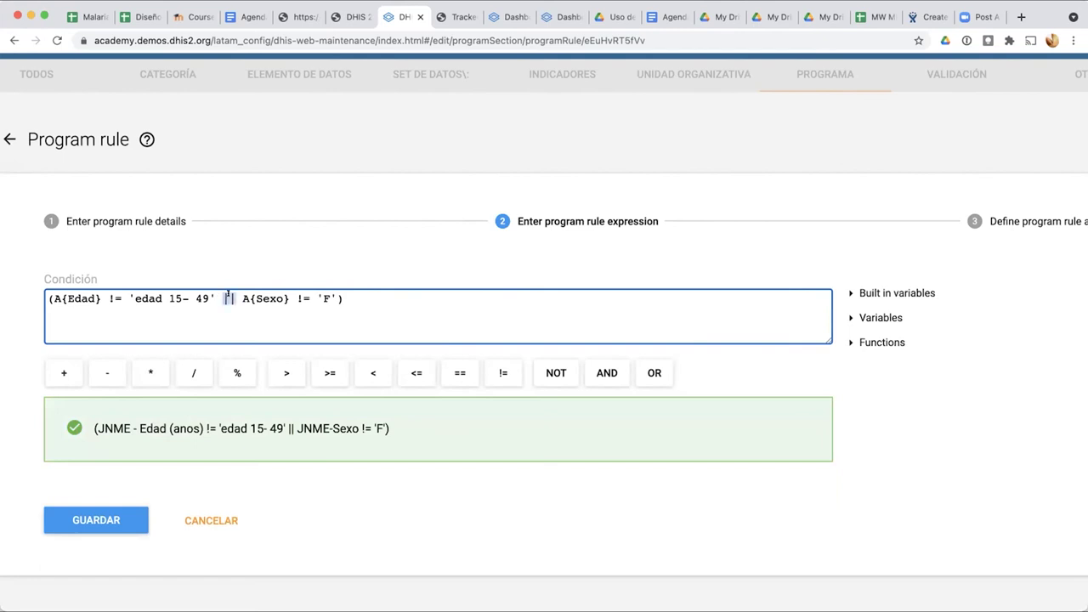
left_click(346, 301)
left_click_drag(55, 298, 165, 298)
left_click_drag(206, 282, 216, 294)
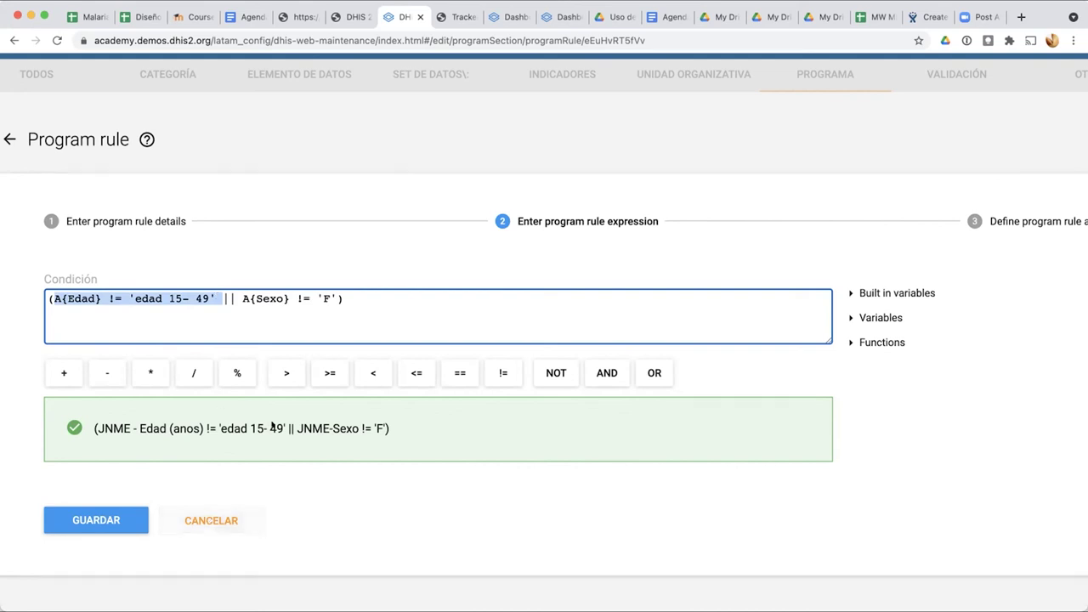
left_click_drag(237, 298, 331, 297)
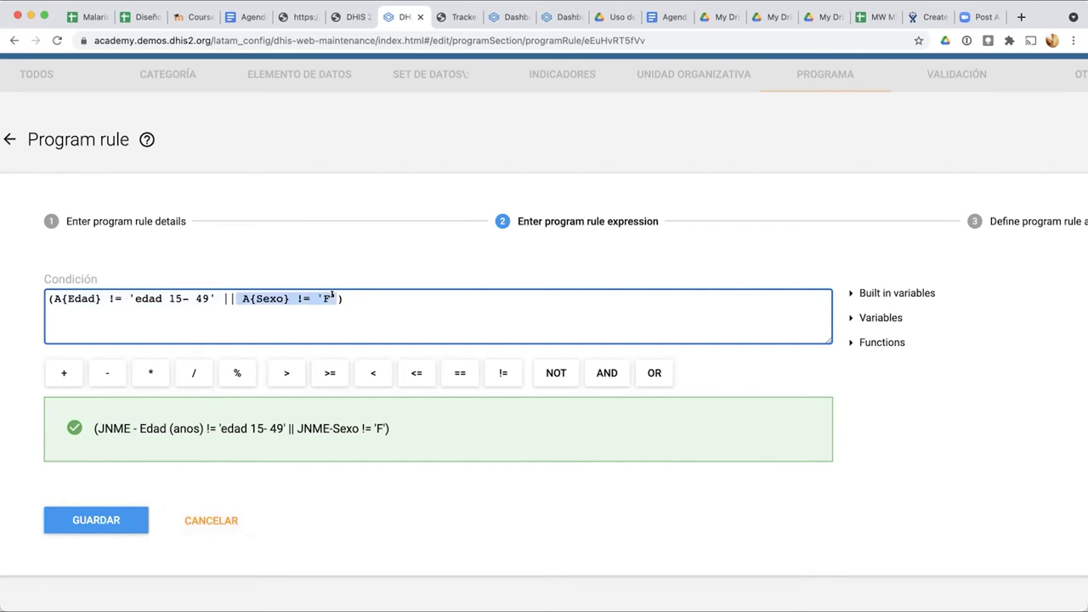
left_click_drag(223, 298, 47, 296)
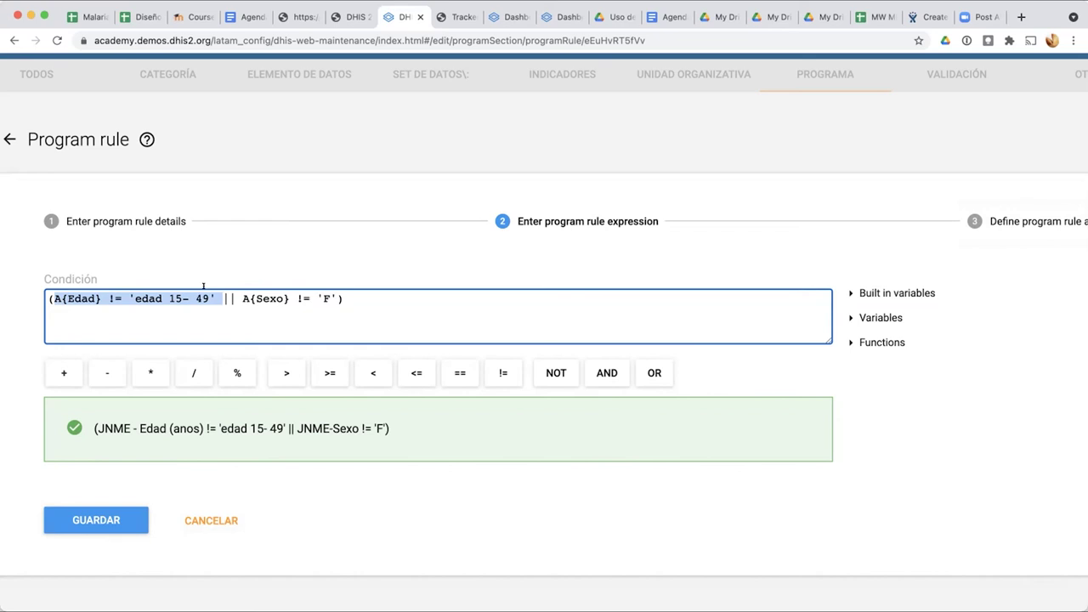
left_click(235, 302)
left_click_drag(242, 299, 333, 293)
left_click(364, 295)
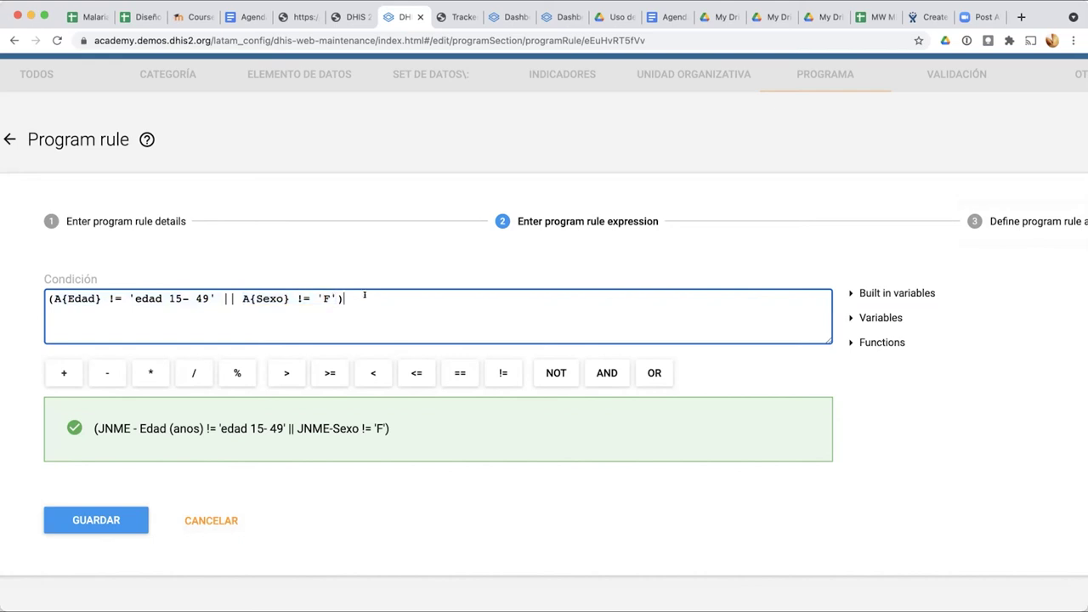
left_click(111, 517)
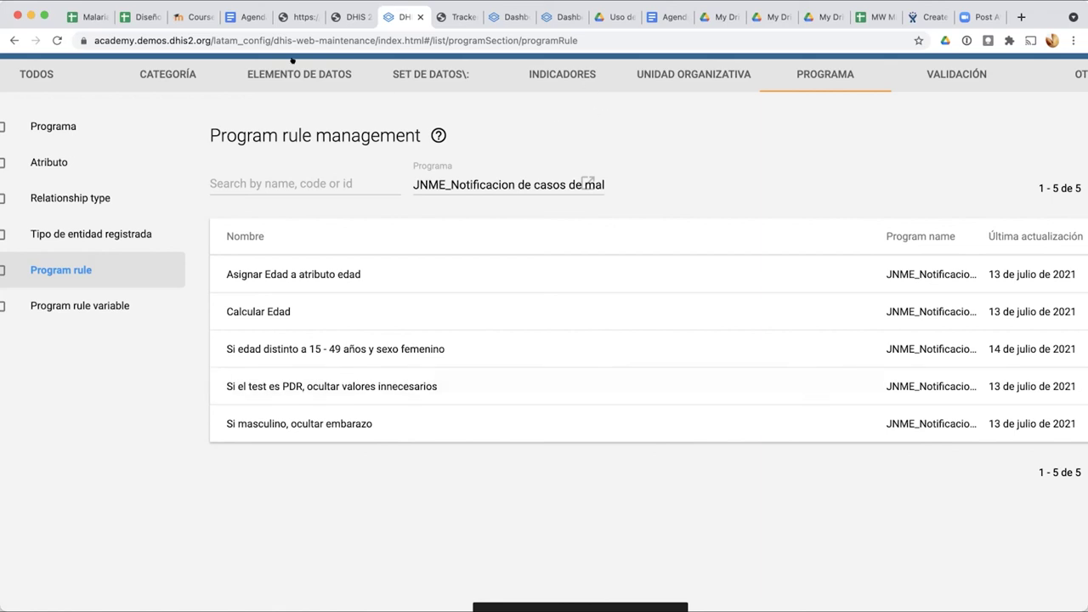
Step: Launch Visualizador de eventos from the DHIS2 apps menu
left_click(923, 76)
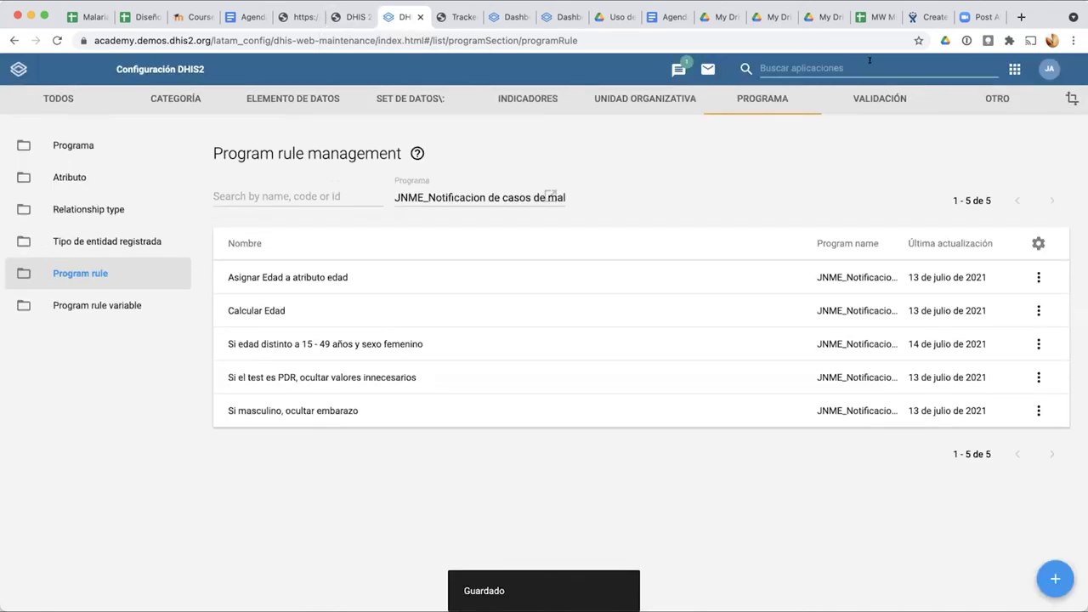
scroll(847, 218, "down", 5)
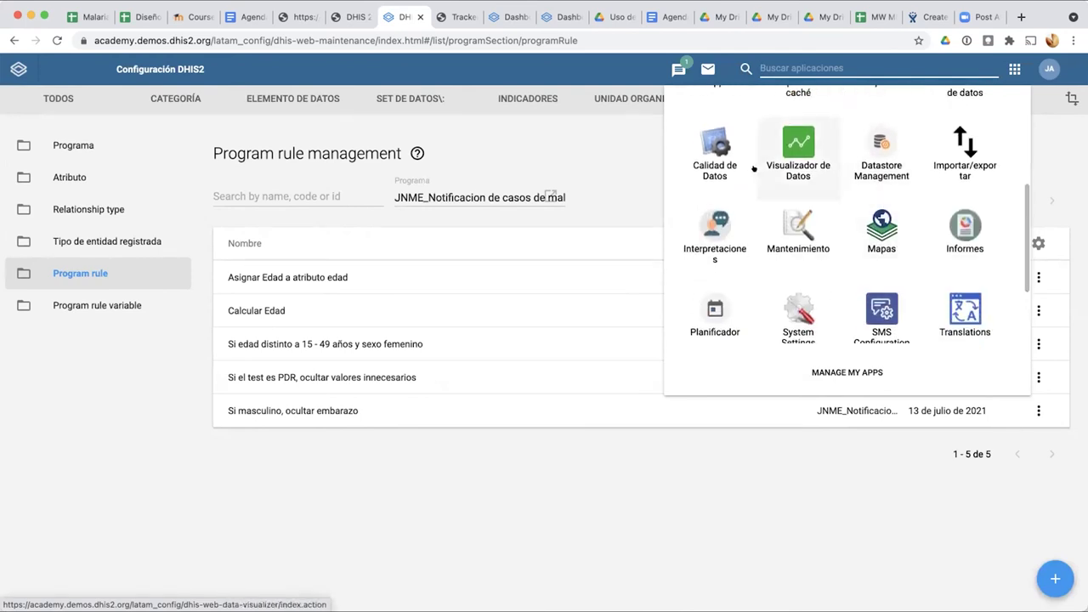
scroll(754, 171, "down", 2)
scroll(754, 170, "up", 8)
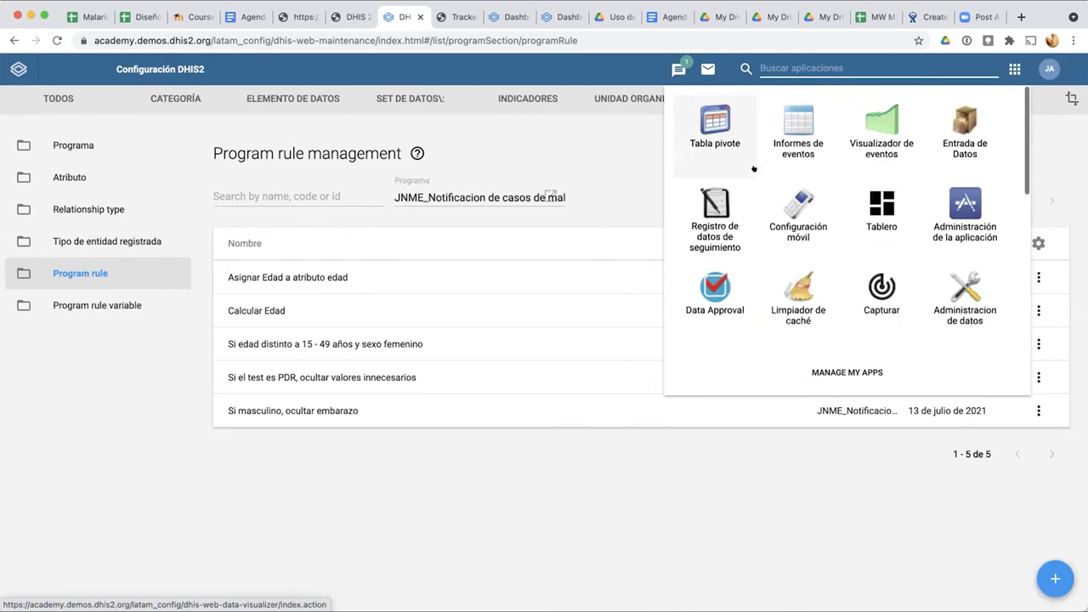
left_click(883, 127)
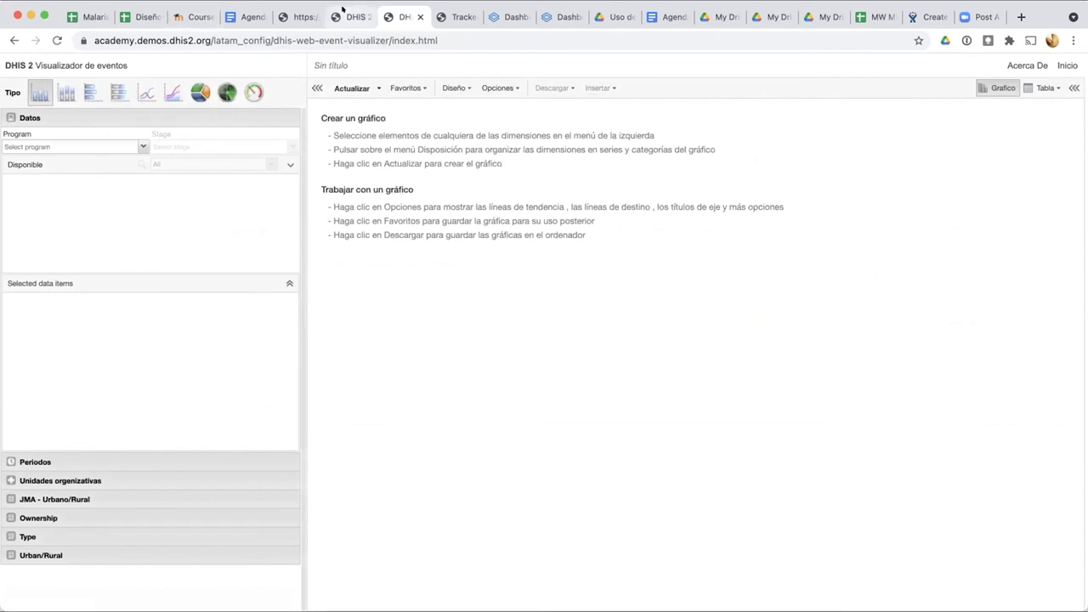
Step: In the Agenda document, scroll to Día 8 and Día 9 and click below Mapas
left_click(240, 17)
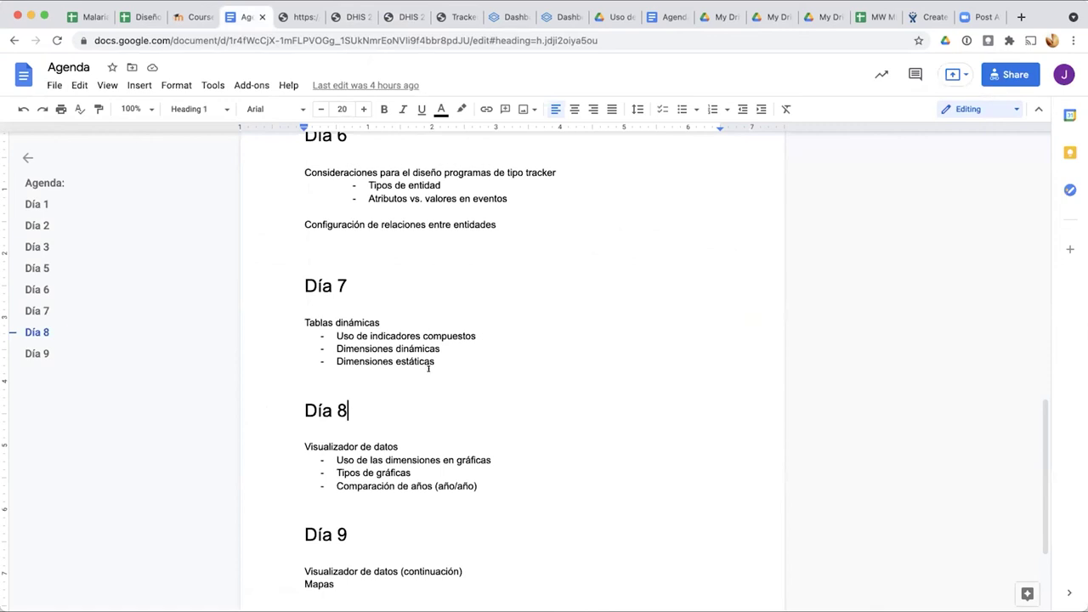
scroll(428, 367, "down", 1)
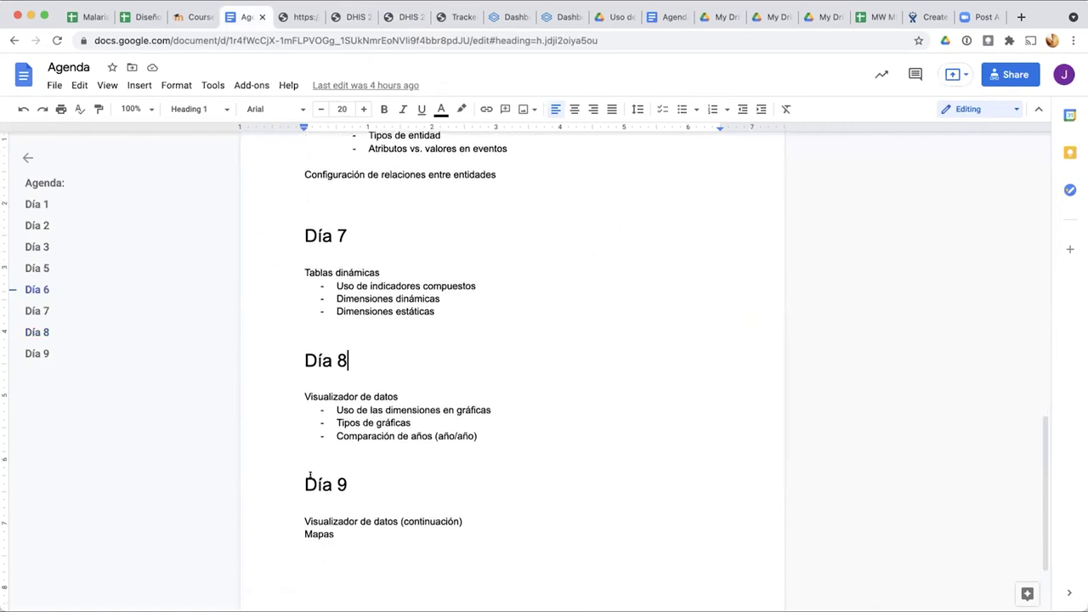
scroll(343, 462, "down", 2)
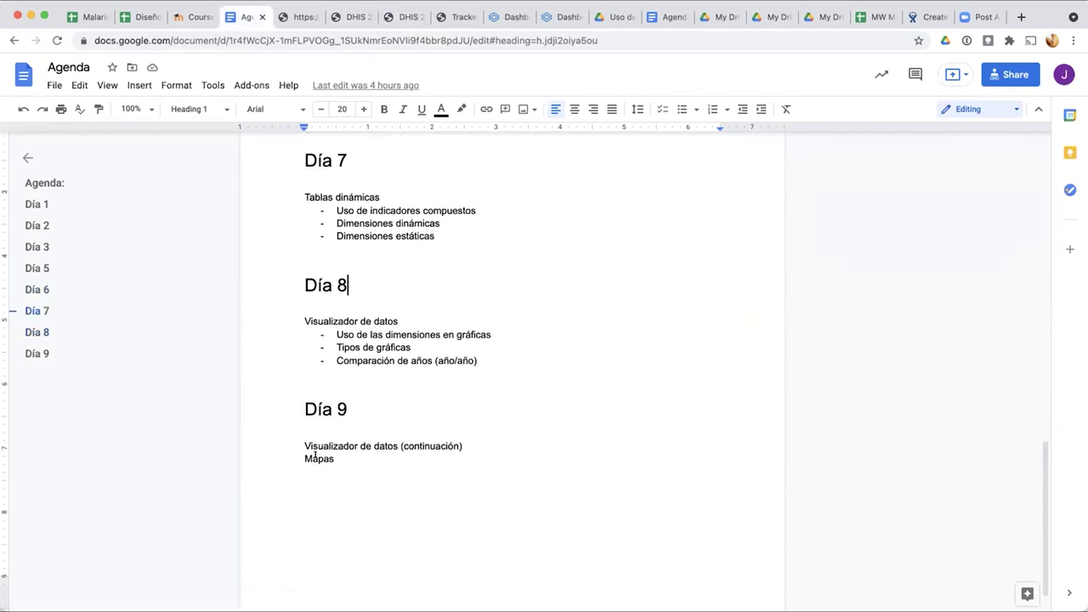
scroll(315, 454, "down", 1)
scroll(314, 454, "down", 1)
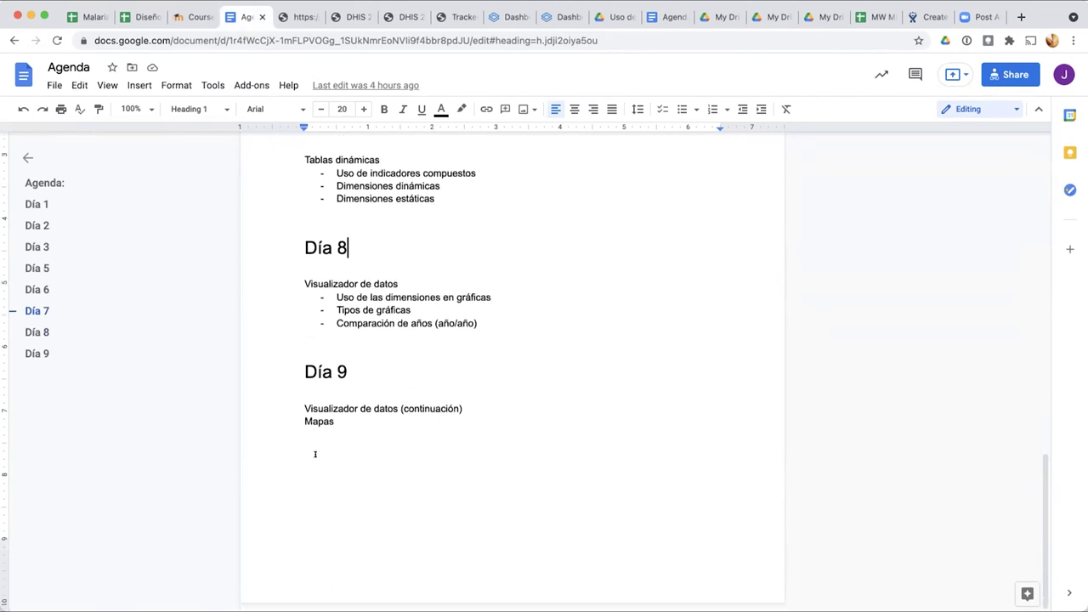
scroll(315, 454, "up", 10)
scroll(315, 454, "down", 10)
left_click(837, 572)
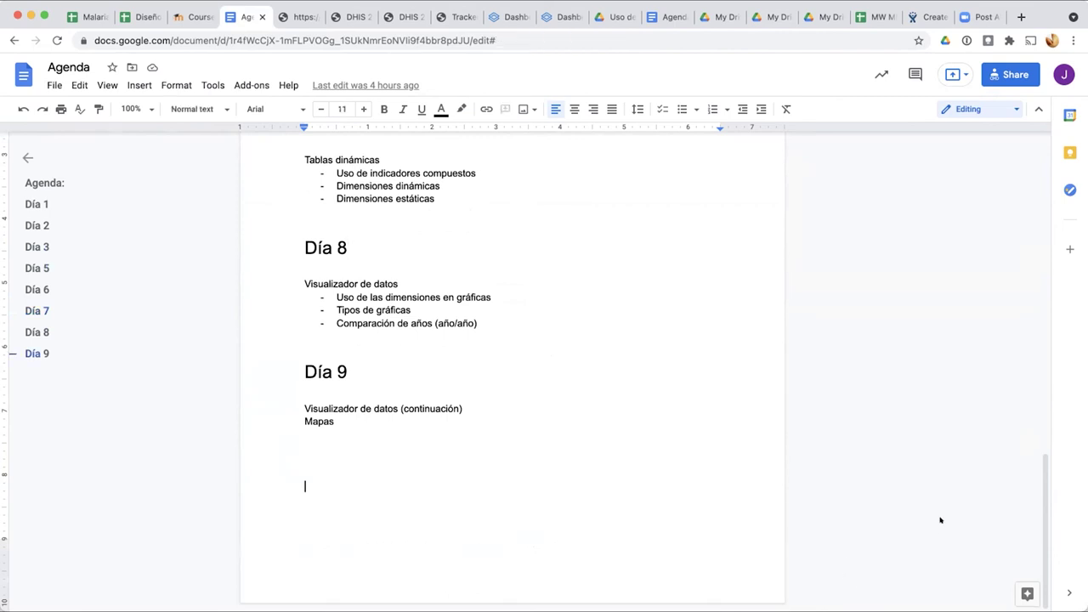